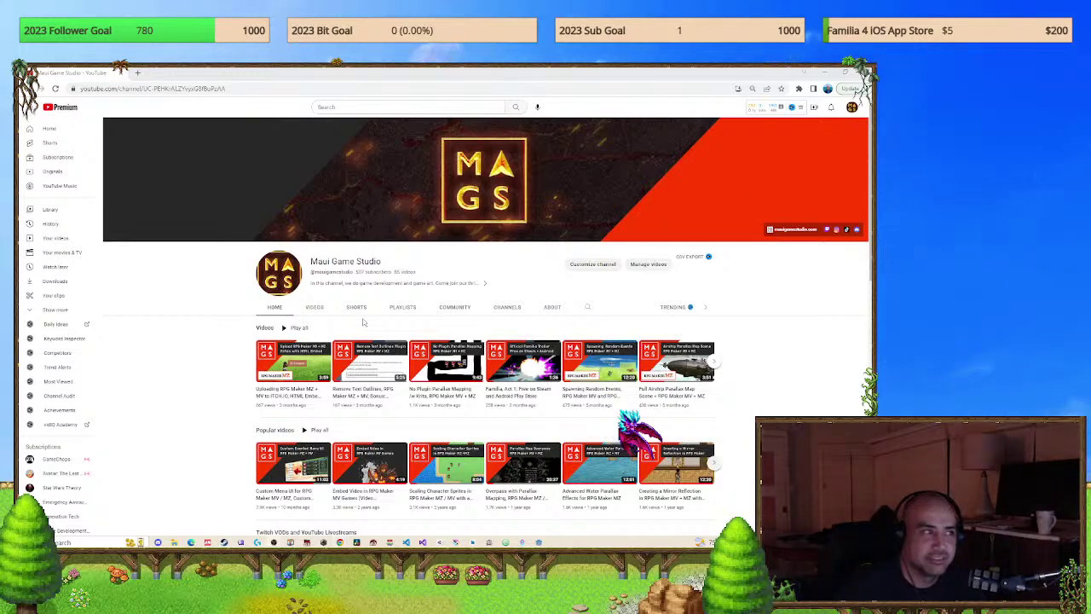
Switch to the Godot project manager and open the Tile project.
key("alt+Tab")
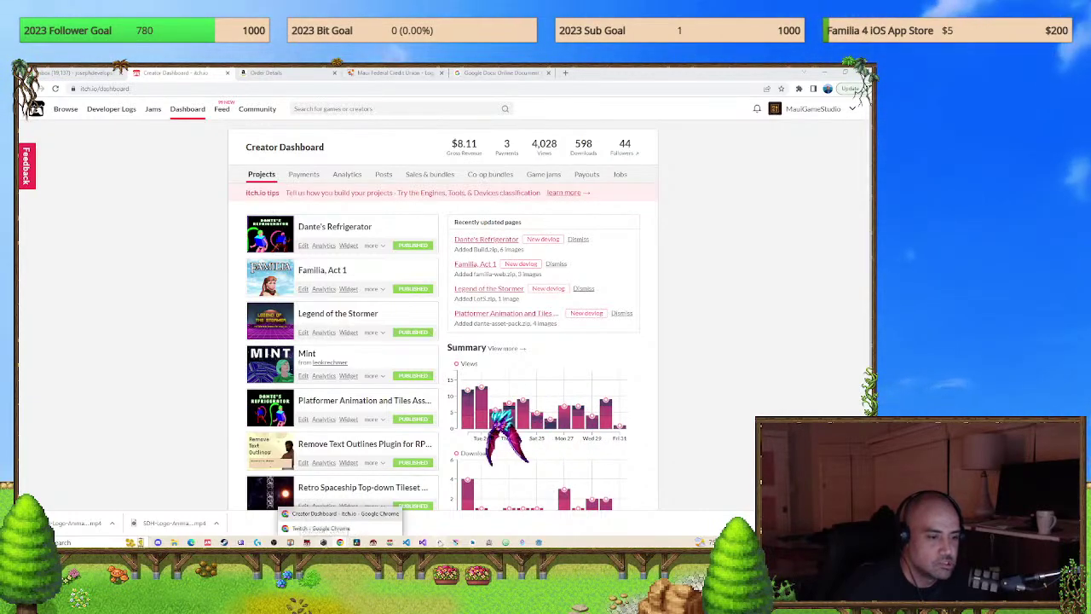
left_click(540, 542)
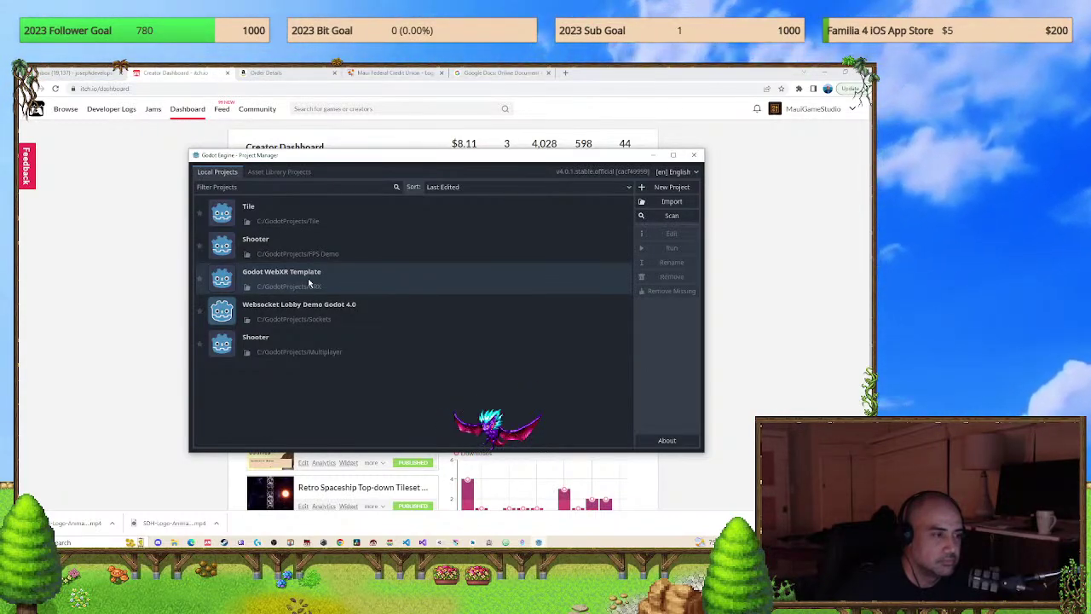
double_click(311, 212)
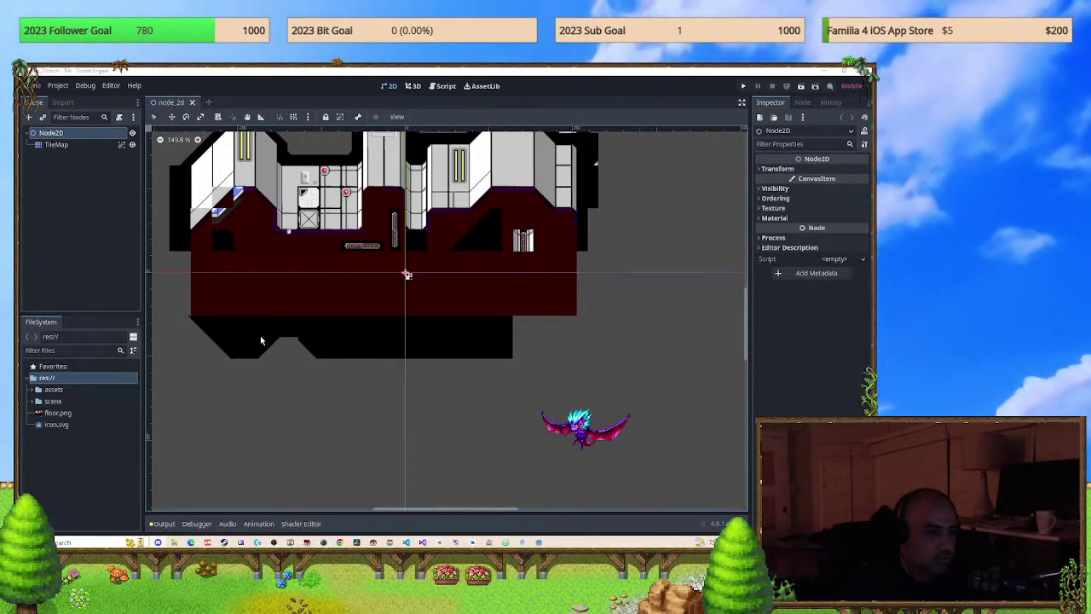
Examine the spaceship room tiles in the node_2d scene, both the whole layout and the rail pieces near the origin.
scroll(324, 247, "down", 3)
middle_click_drag(414, 273, 455, 293)
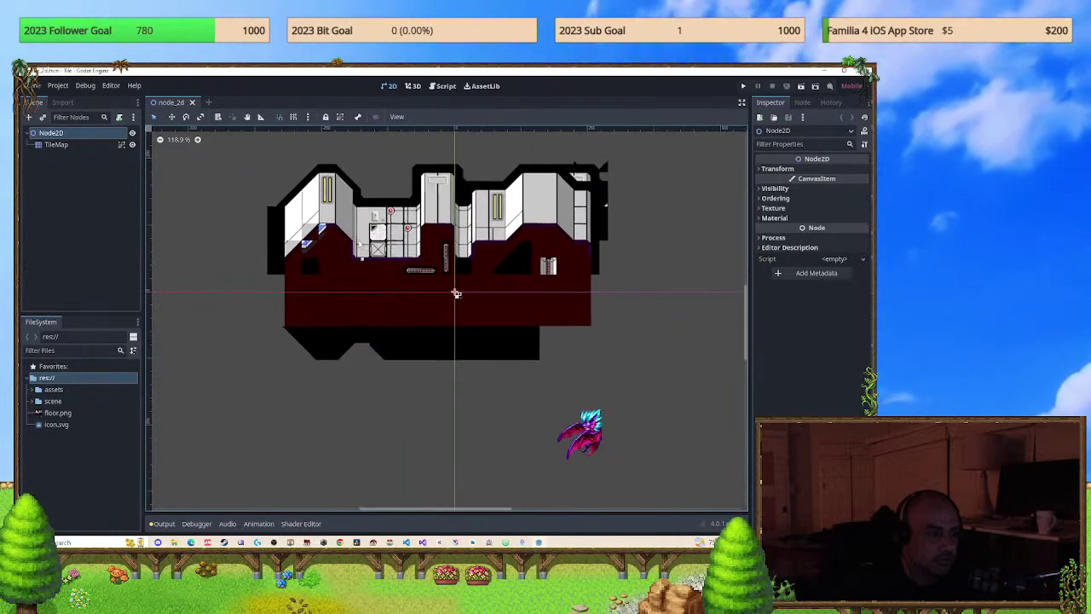
scroll(358, 244, "up", 5)
scroll(358, 244, "up", 2)
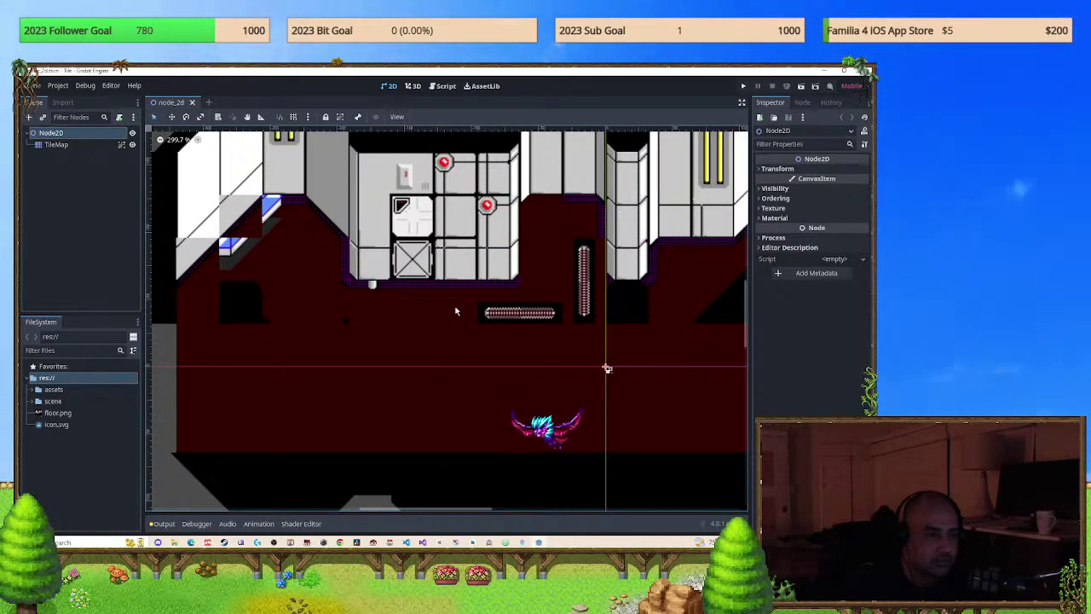
scroll(451, 293, "down", 2)
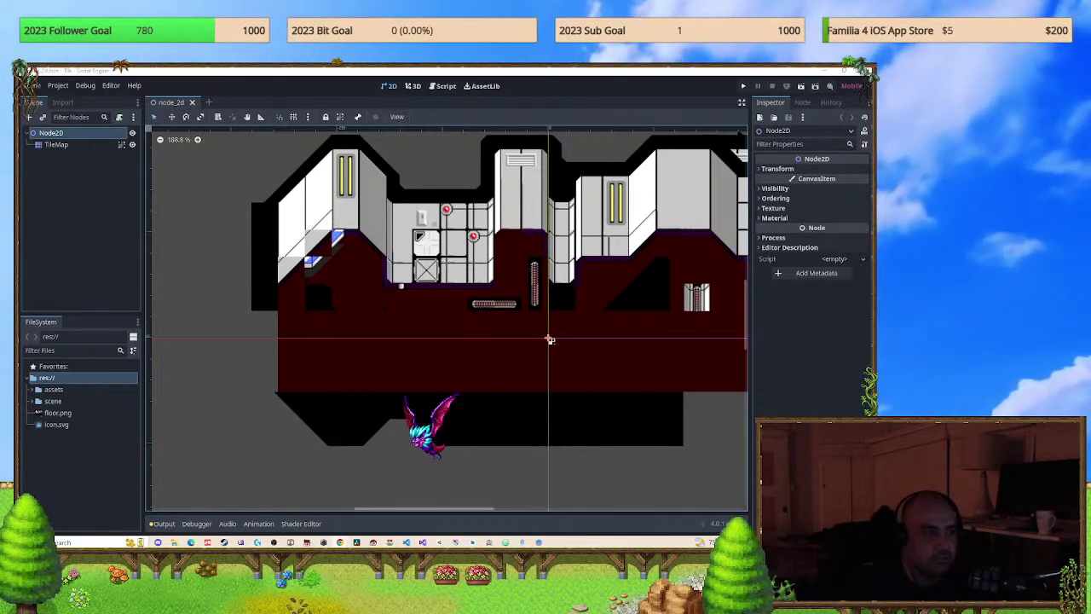
middle_click_drag(584, 279, 529, 312)
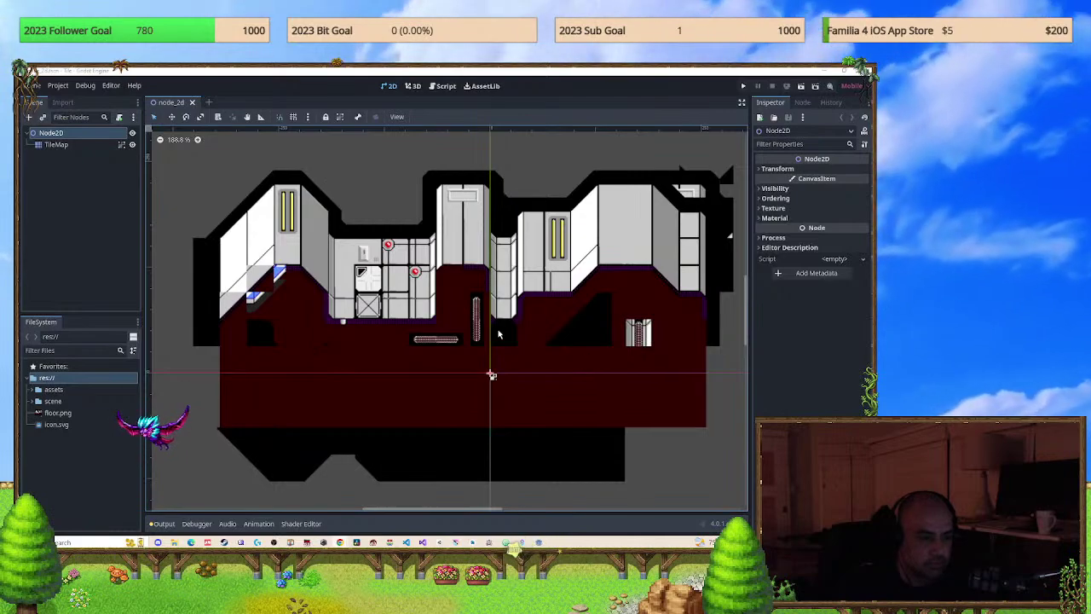
scroll(495, 332, "up", 5)
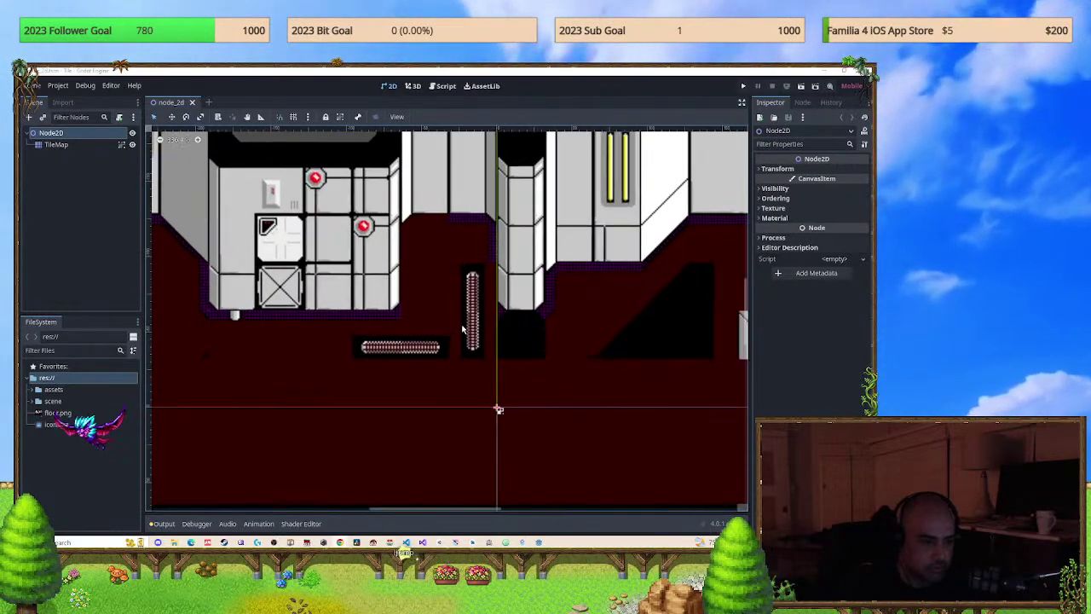
scroll(463, 328, "up", 1)
scroll(465, 327, "up", 4)
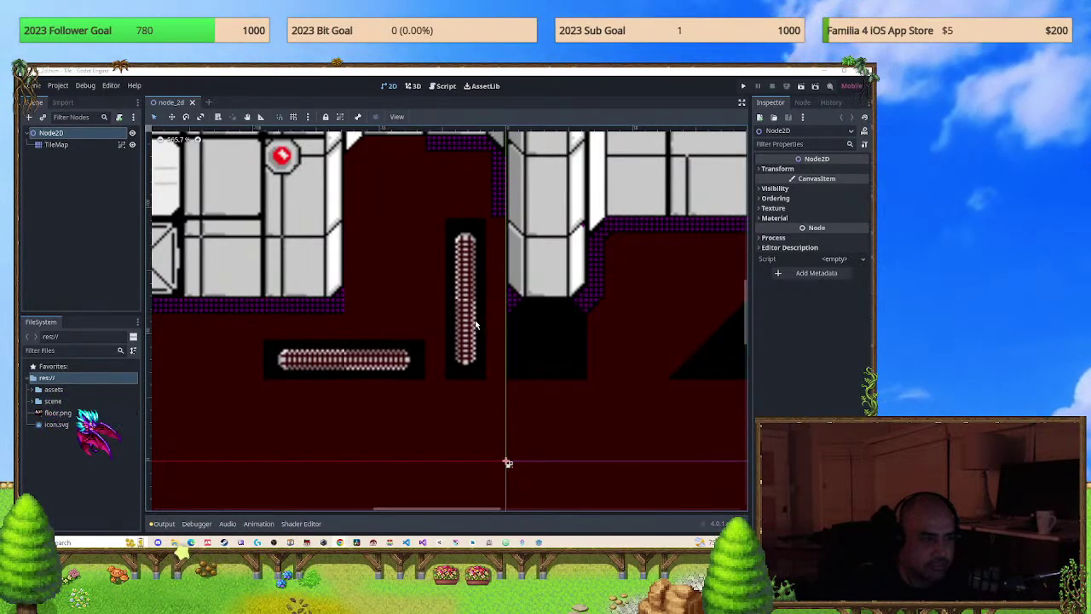
left_click(275, 510)
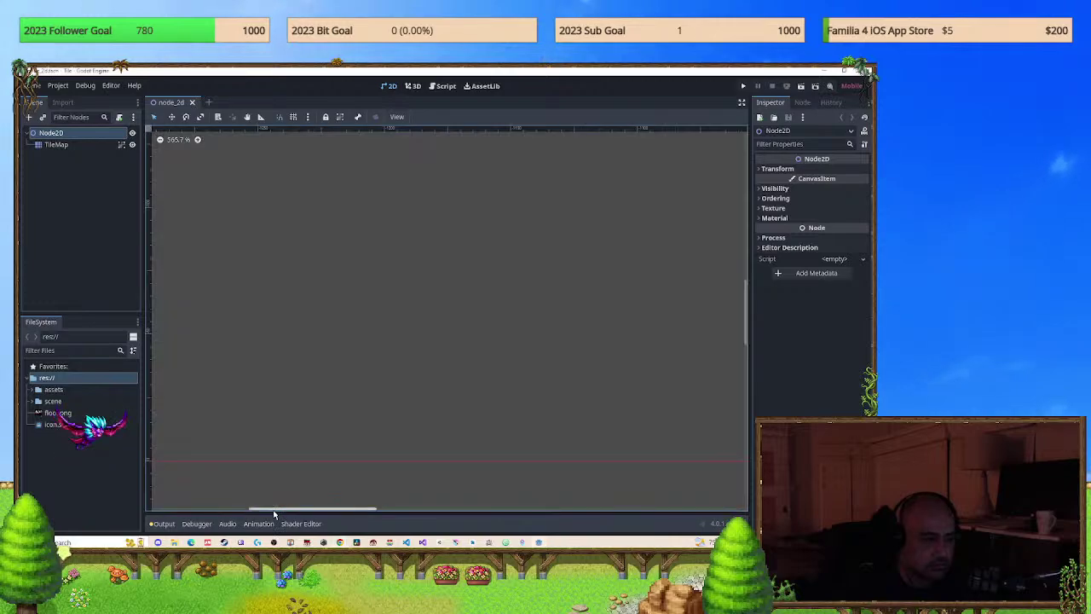
Select the TileMap node and examine how the rail, wall and shadow tiles line up with its grid.
left_click(57, 144)
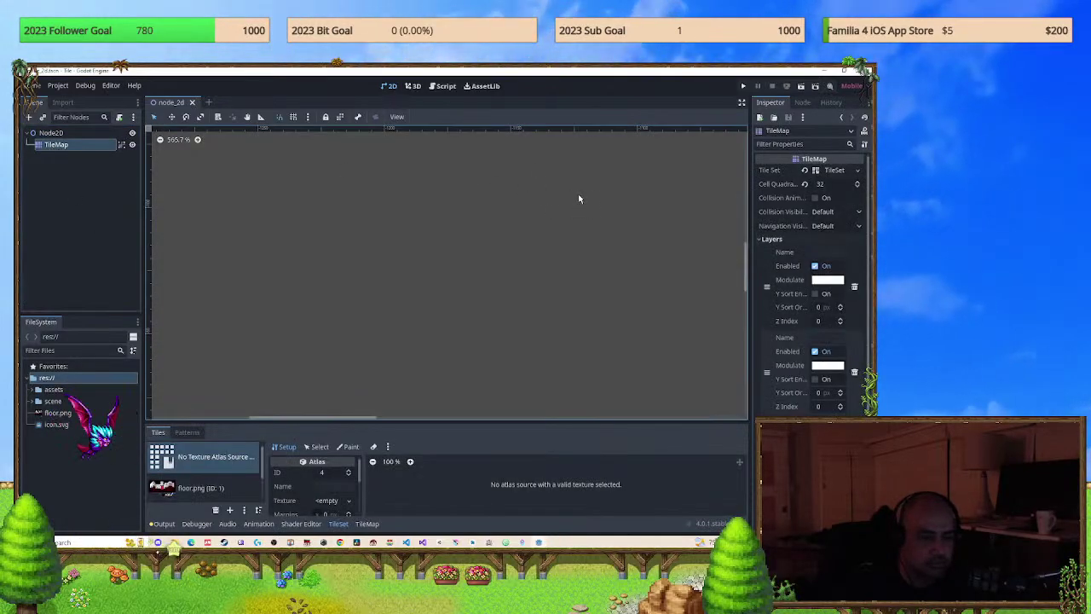
scroll(443, 241, "down", 5)
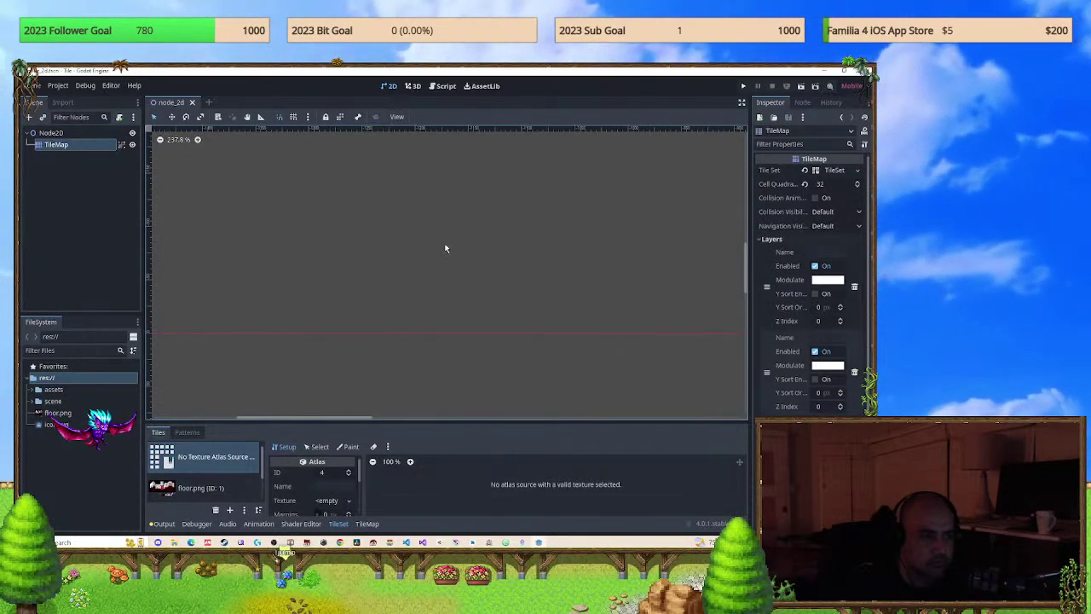
scroll(453, 253, "down", 5)
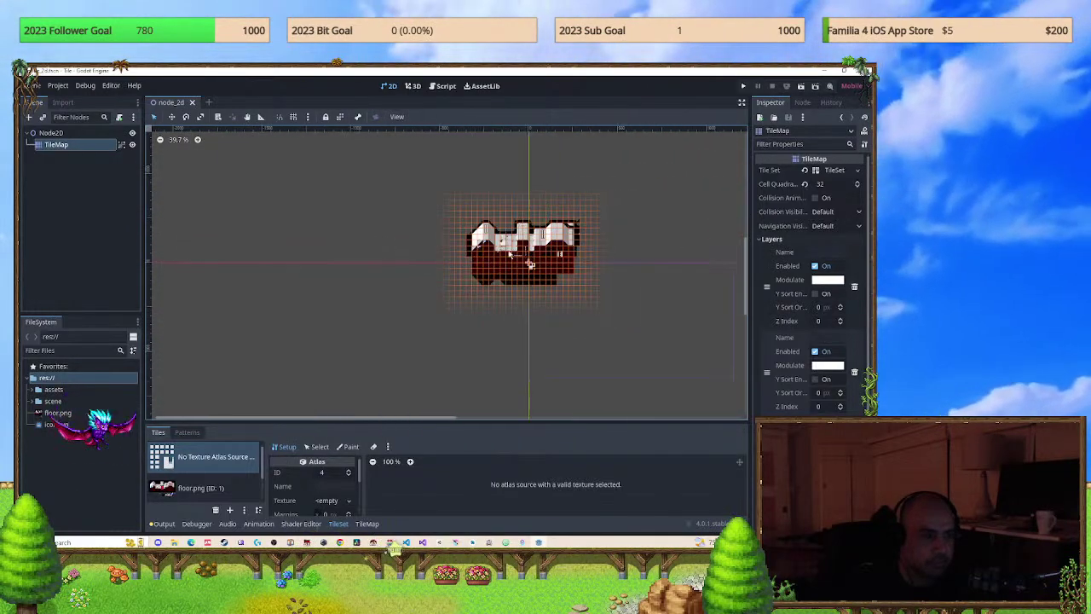
scroll(546, 252, "up", 1)
scroll(533, 259, "up", 10)
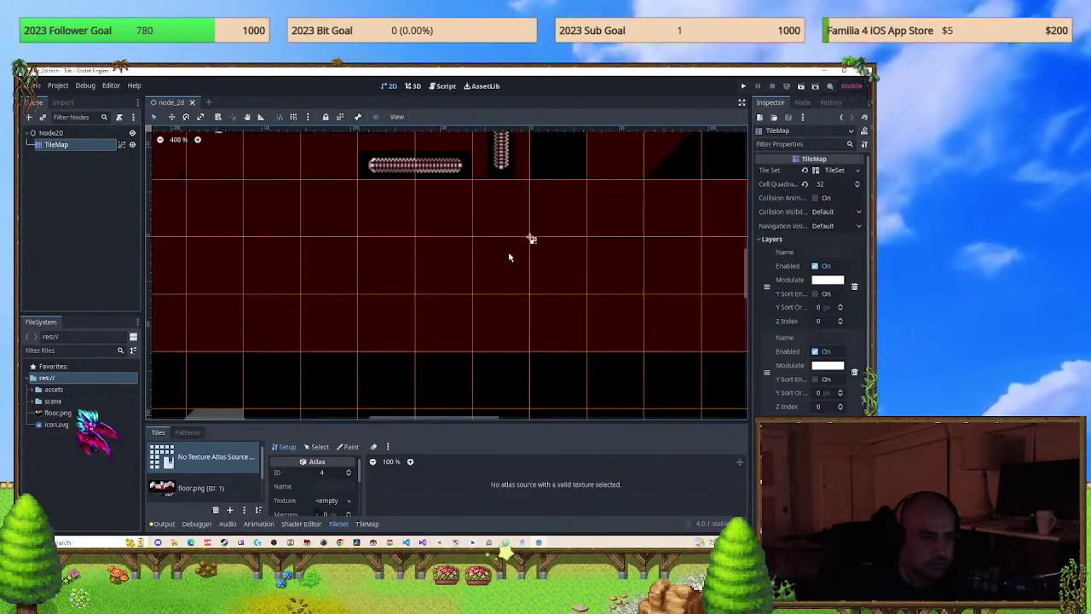
middle_click_drag(427, 144, 462, 238)
scroll(426, 232, "up", 5)
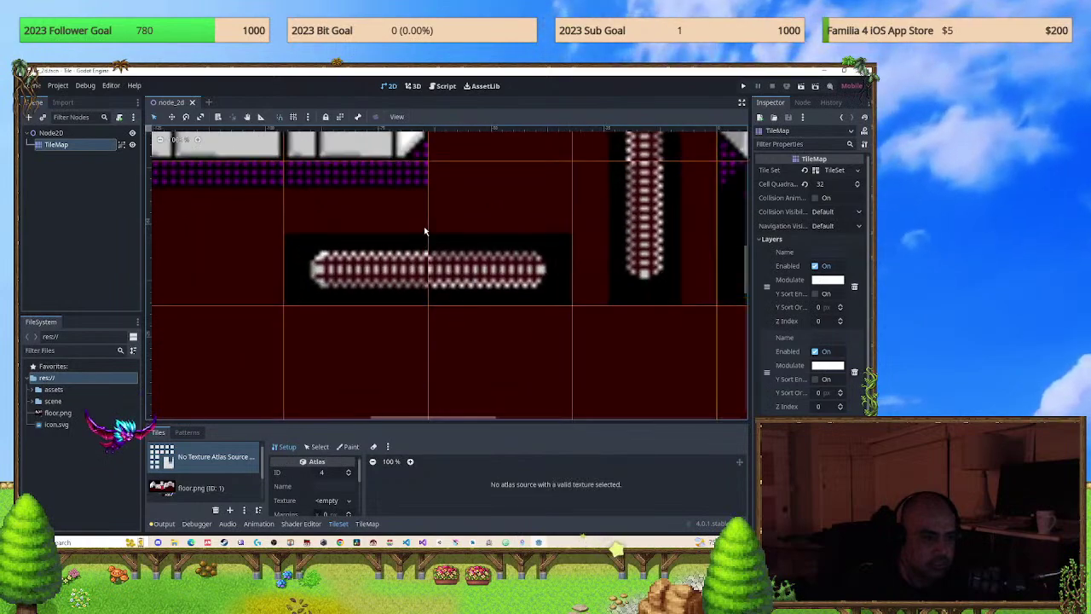
scroll(424, 230, "down", 1)
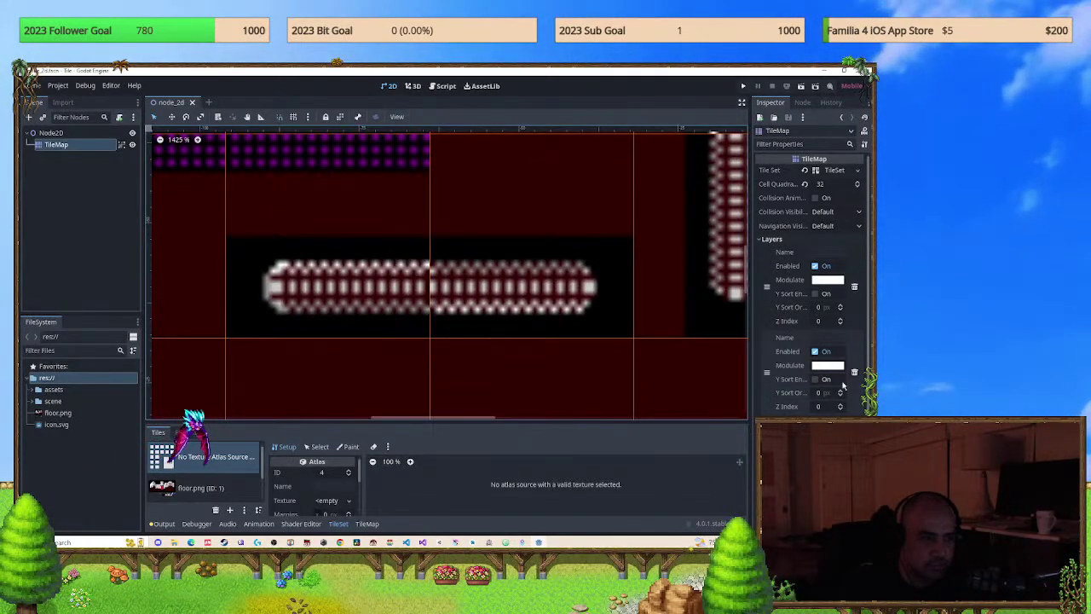
scroll(471, 273, "down", 5)
middle_click_drag(617, 378, 477, 375)
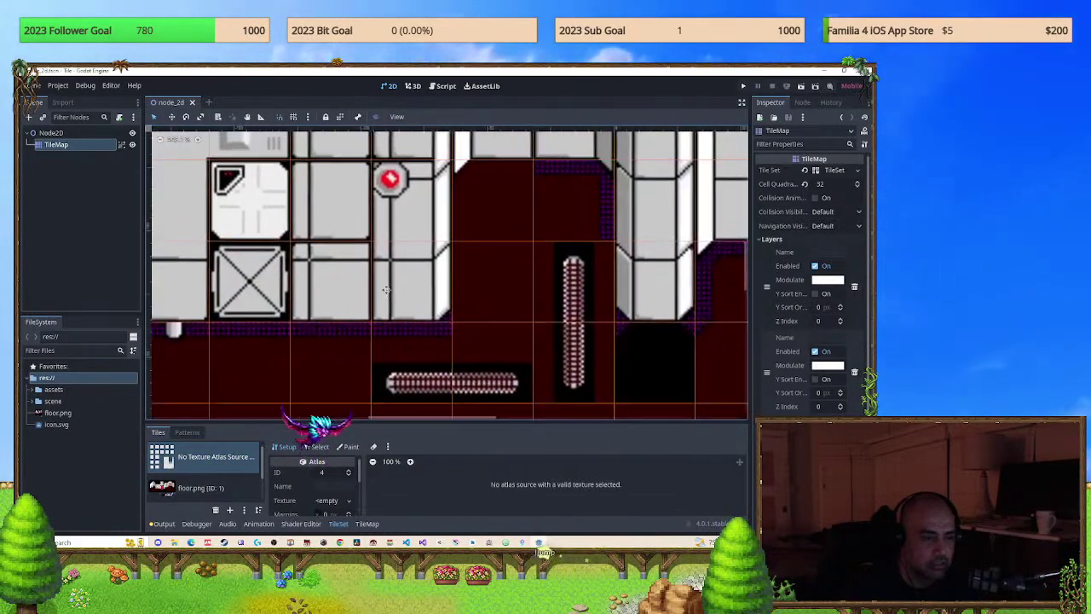
scroll(351, 377, "up", 3)
middle_click_drag(351, 377, 645, 338)
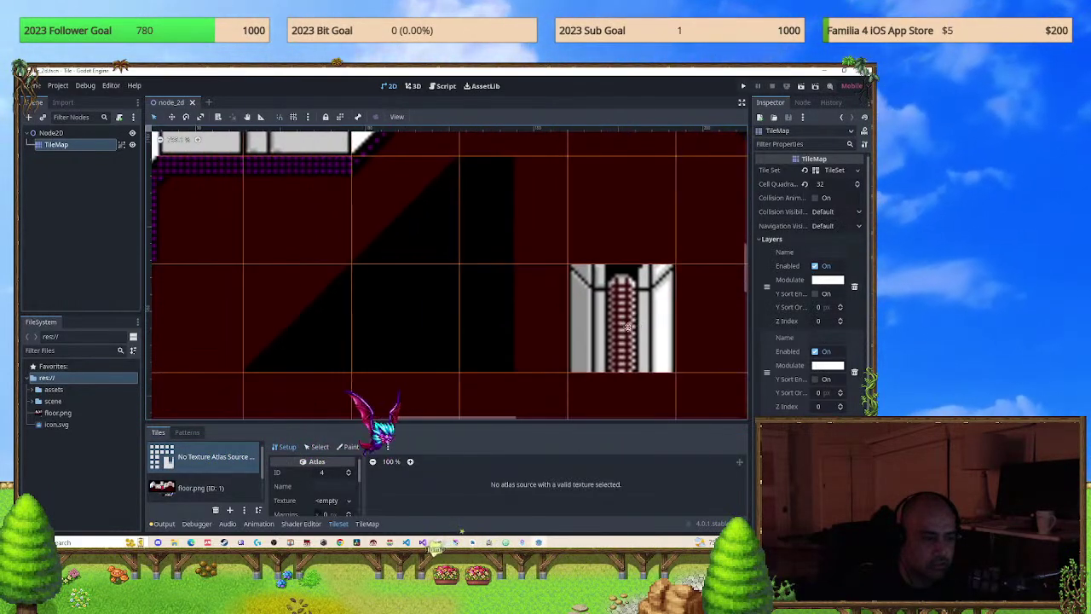
Open the floor.png atlas source in the tile set and inspect its tiles up close.
left_click(183, 488)
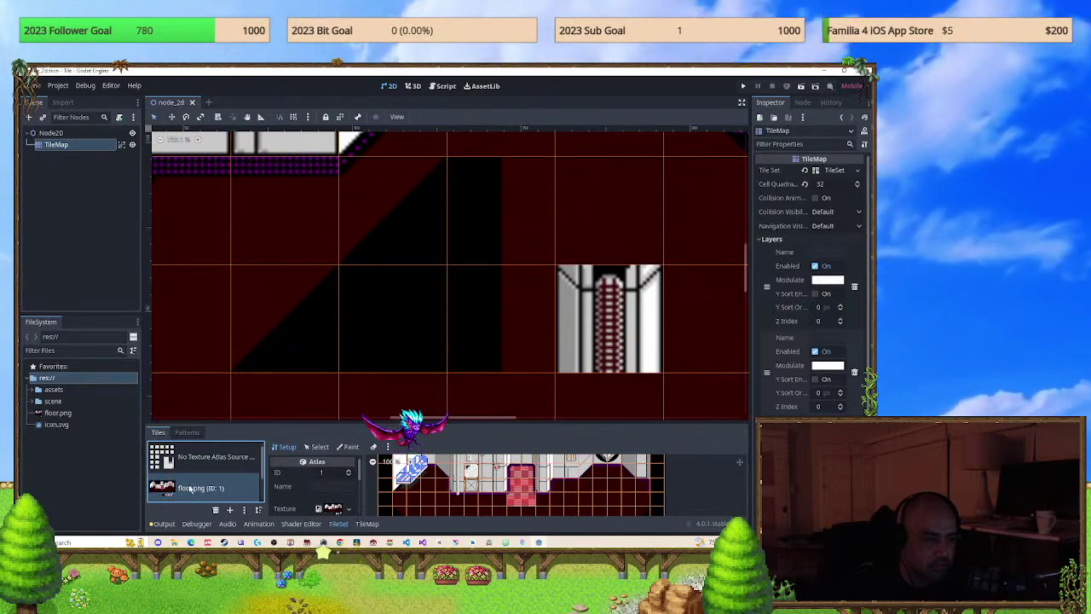
scroll(511, 310, "down", 1)
scroll(487, 497, "up", 2)
scroll(487, 497, "up", 5)
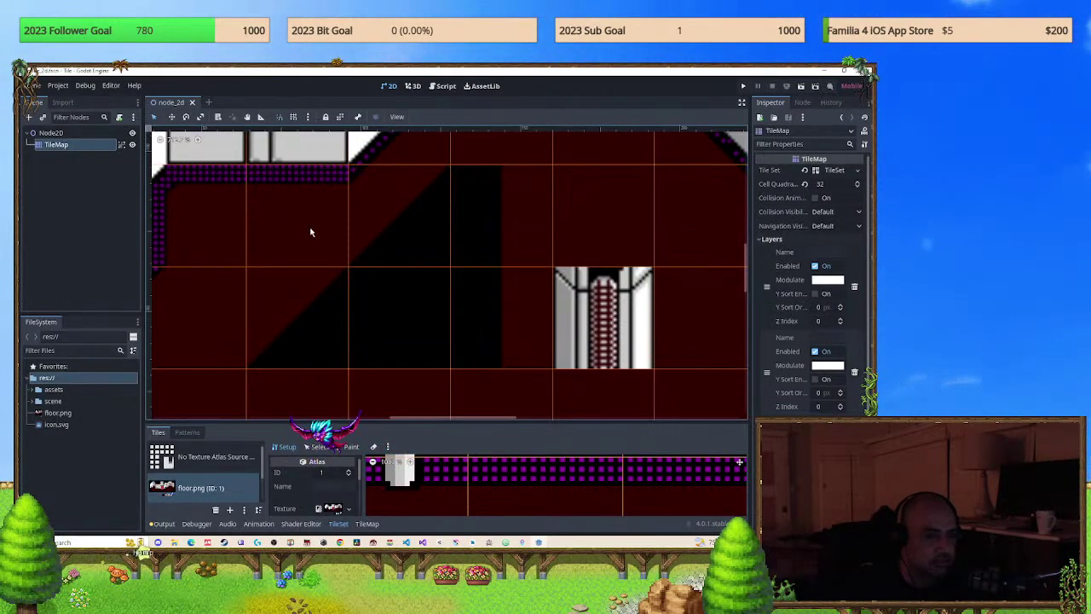
Change the TileMap's texture filtering mode for crisp pixel edges and check the wall and rail tiles across the map.
scroll(844, 315, "down", 2)
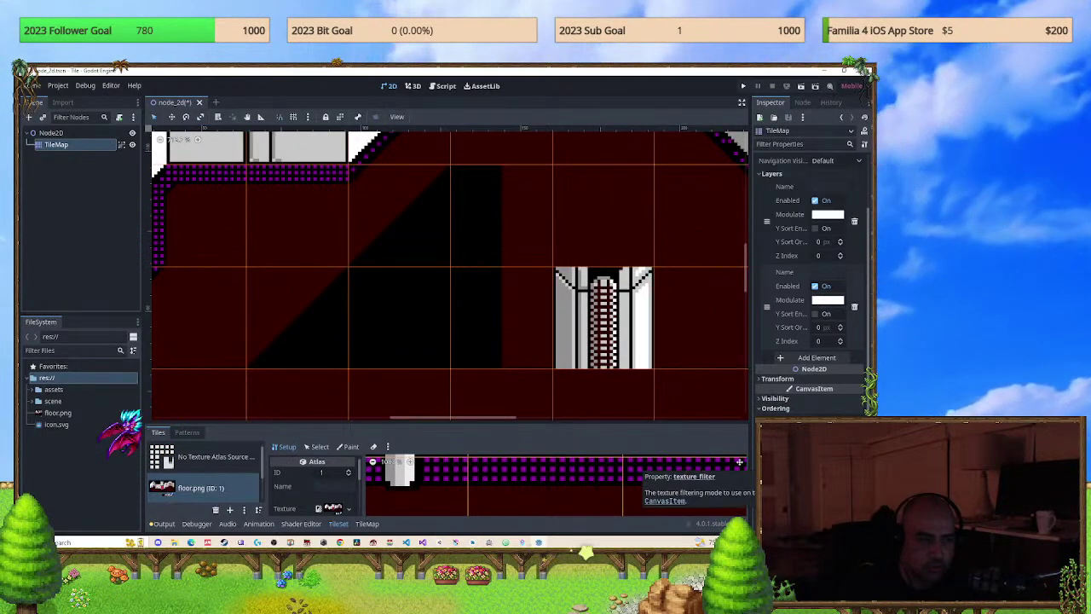
scroll(500, 330, "down", 2)
scroll(502, 333, "down", 3)
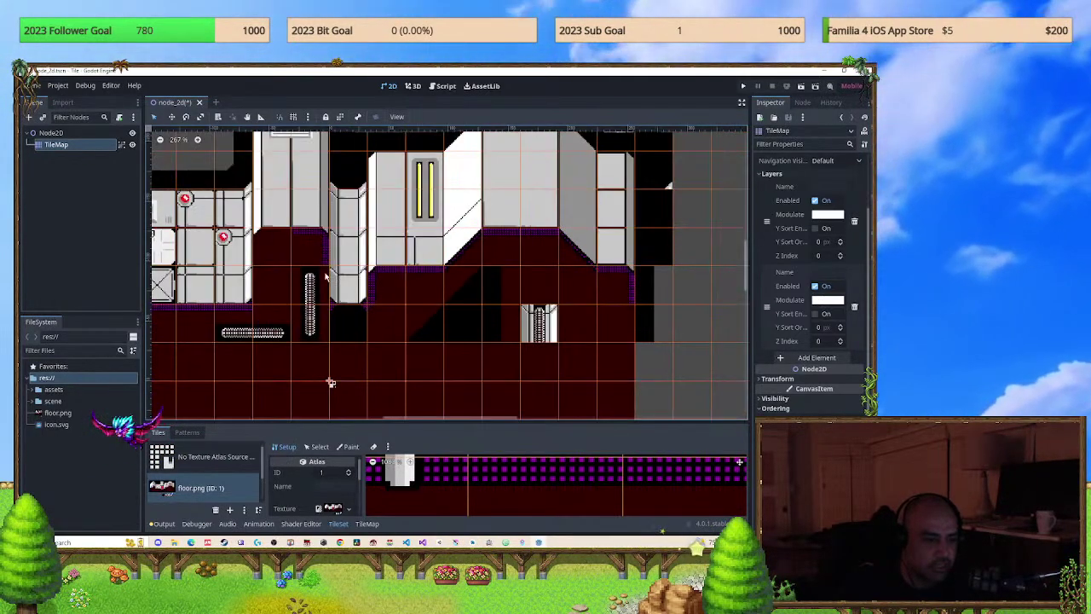
scroll(326, 275, "up", 5)
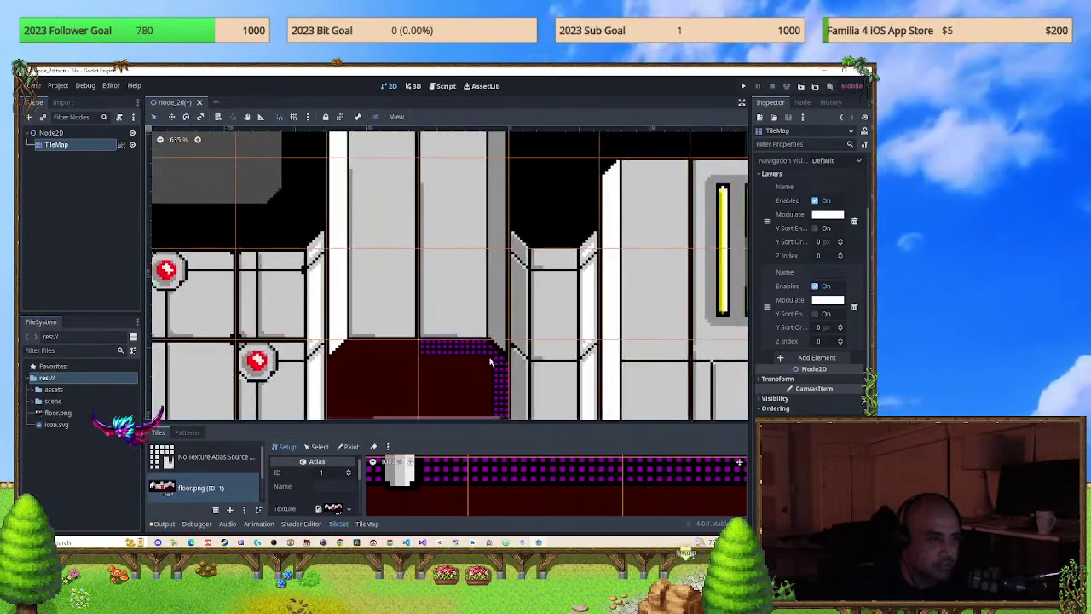
scroll(490, 362, "down", 5)
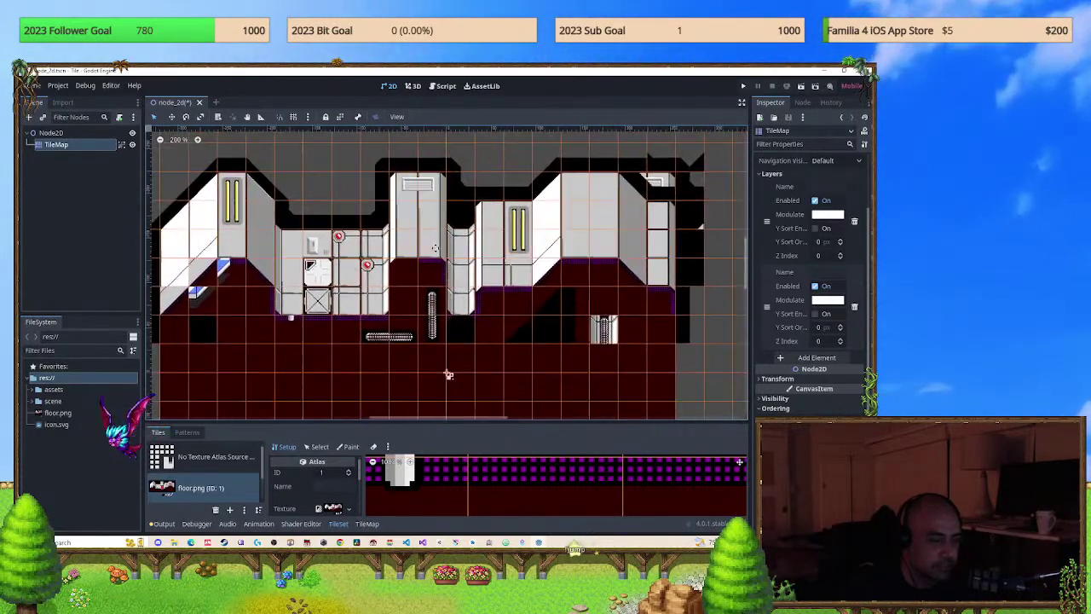
scroll(439, 366, "up", 1)
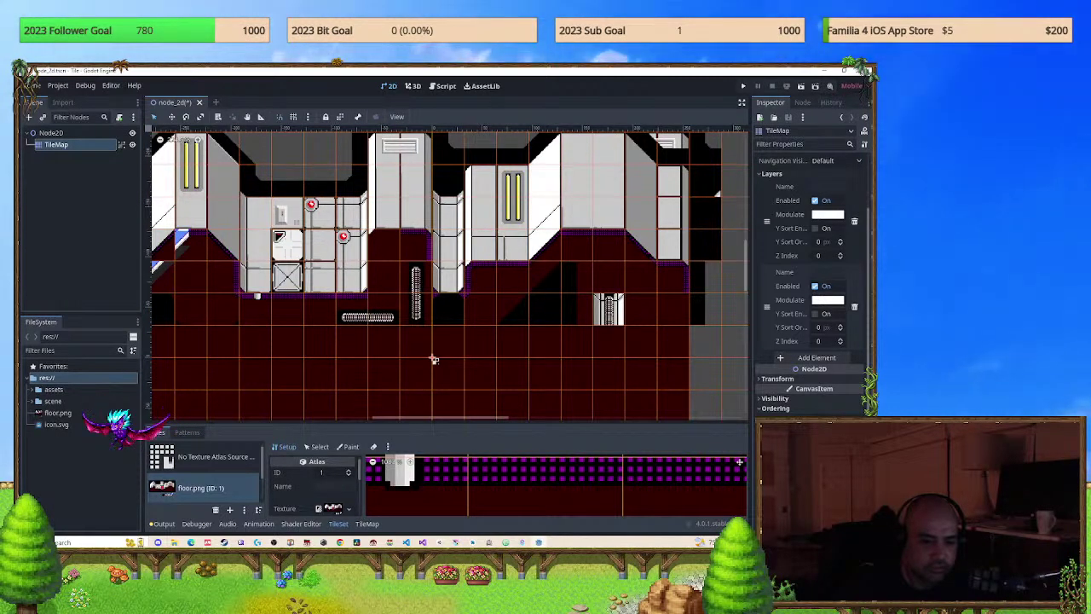
scroll(439, 367, "up", 5)
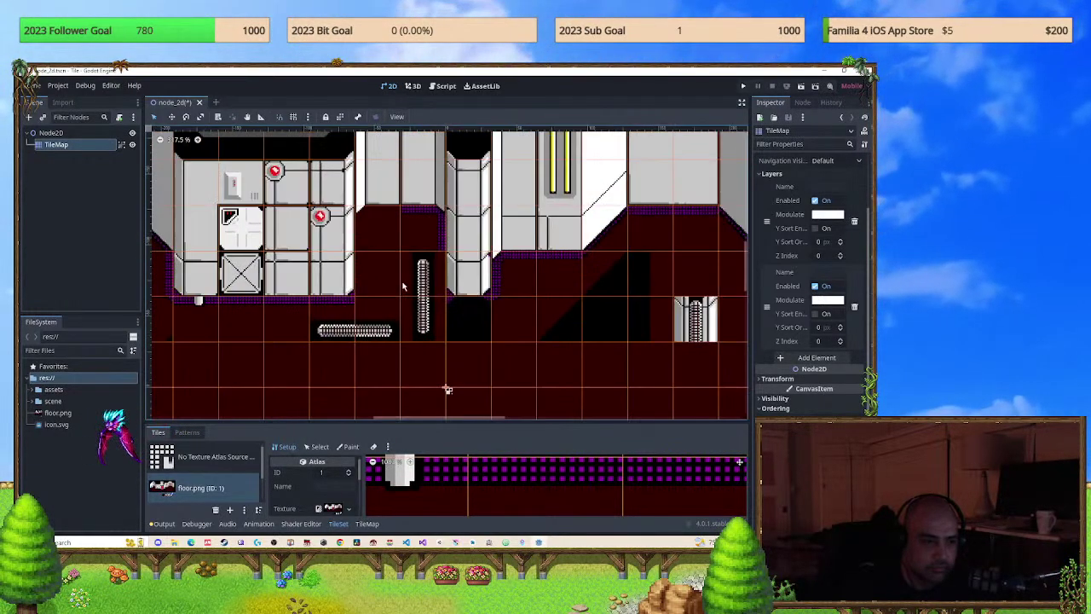
scroll(537, 287, "down", 2)
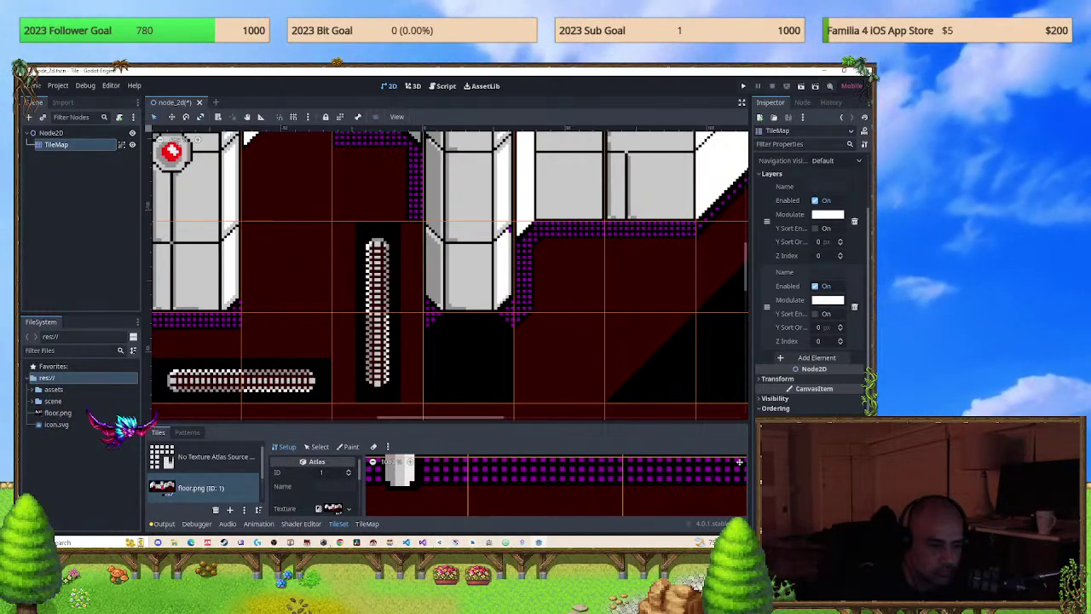
Find and launch Pro Motion NG, and dismiss its startup tips.
left_click(78, 542)
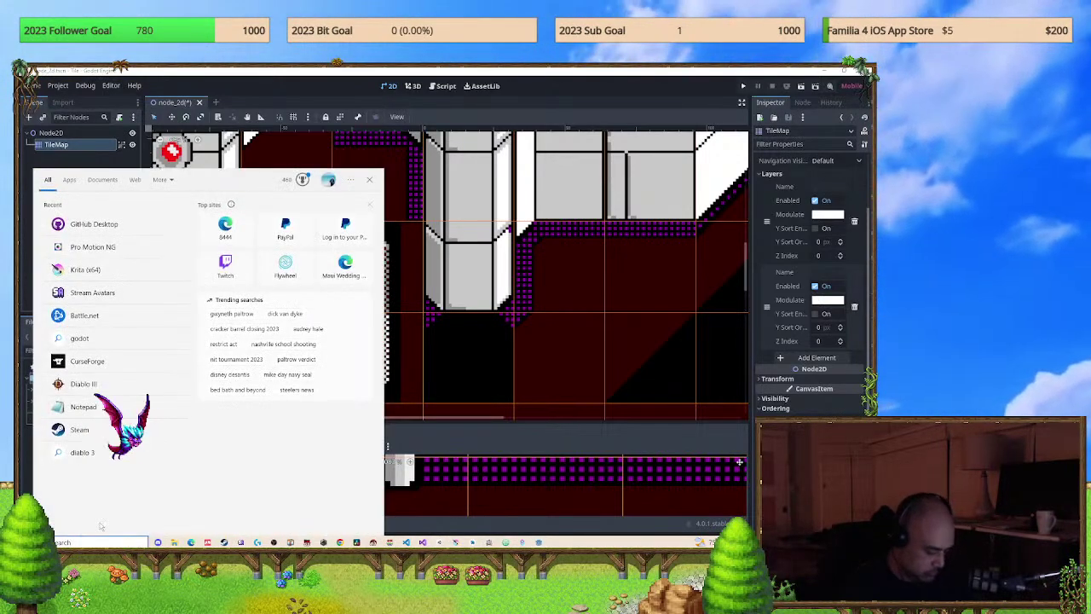
type("pro mo")
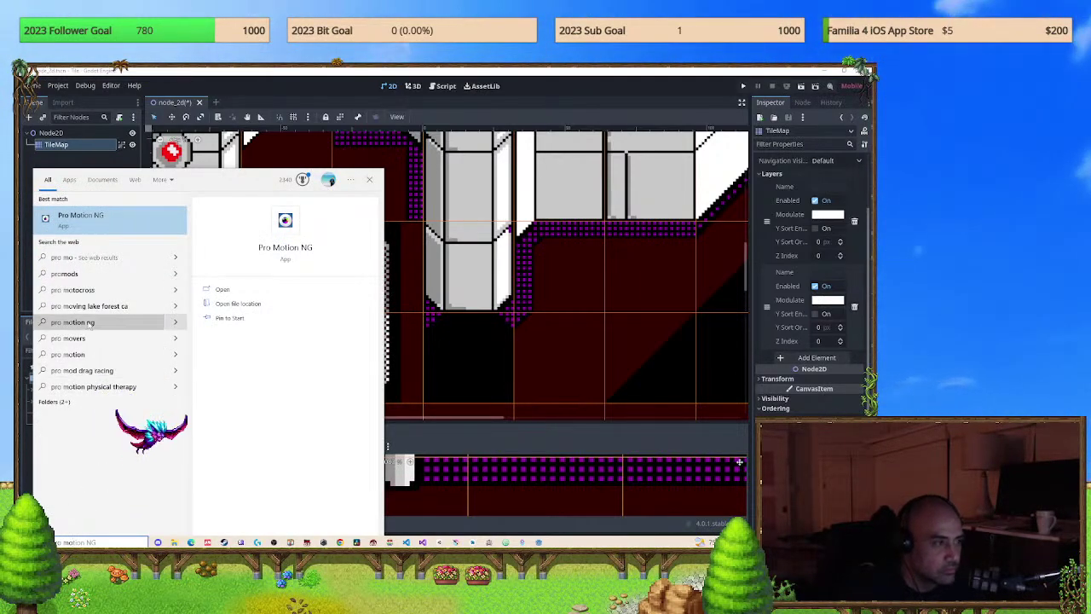
key("Return")
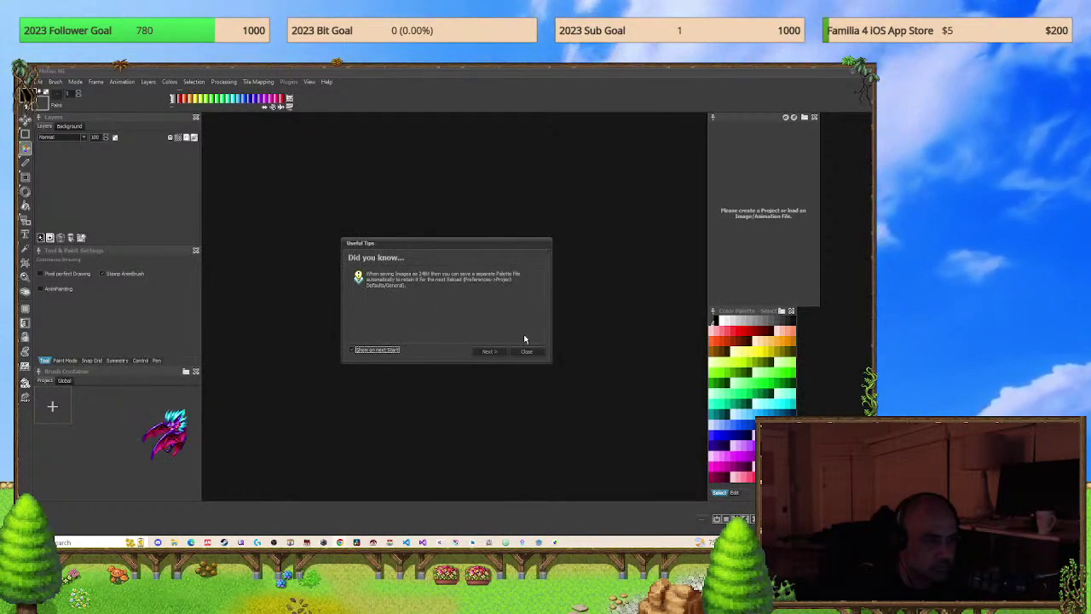
left_click(524, 351)
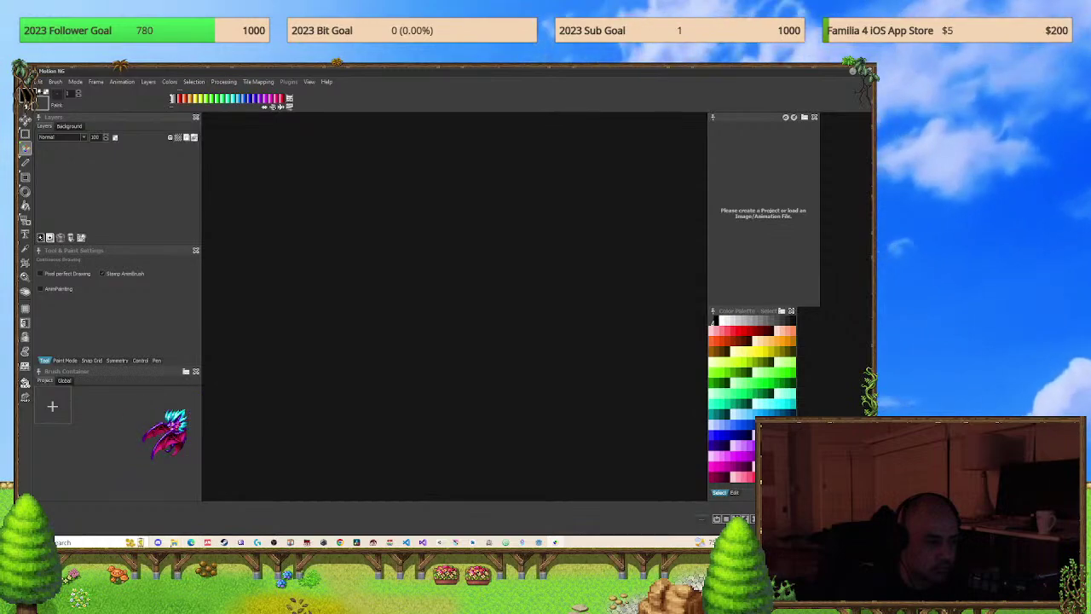
View the Sparkling_Dragon_Fruit_Logo_wide image from the Sparkling Dragon Fruit folder and close it.
left_click(141, 542)
left_click(169, 529)
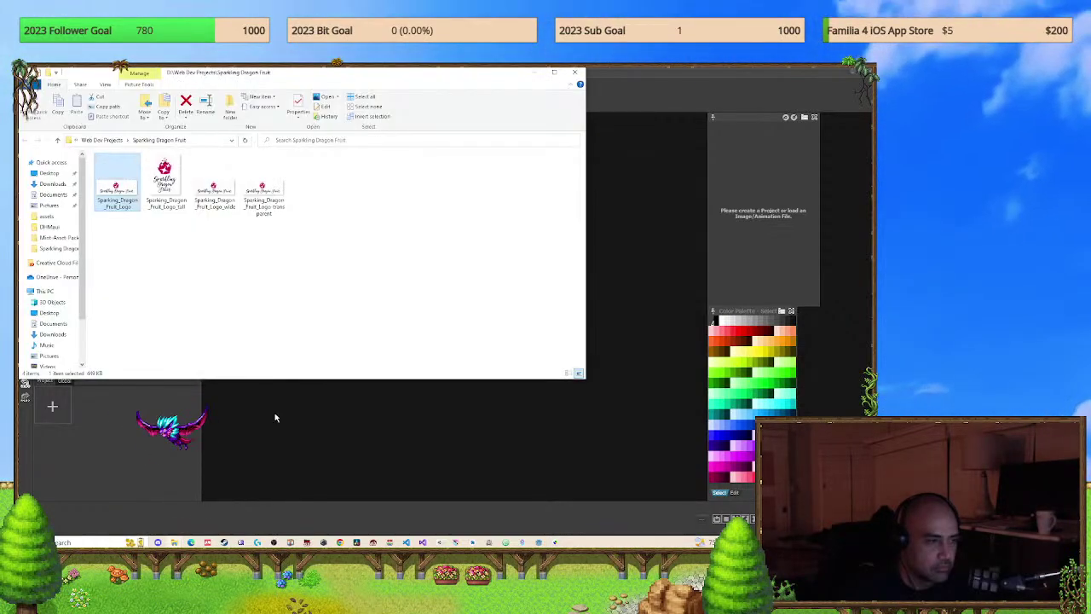
left_click(214, 183)
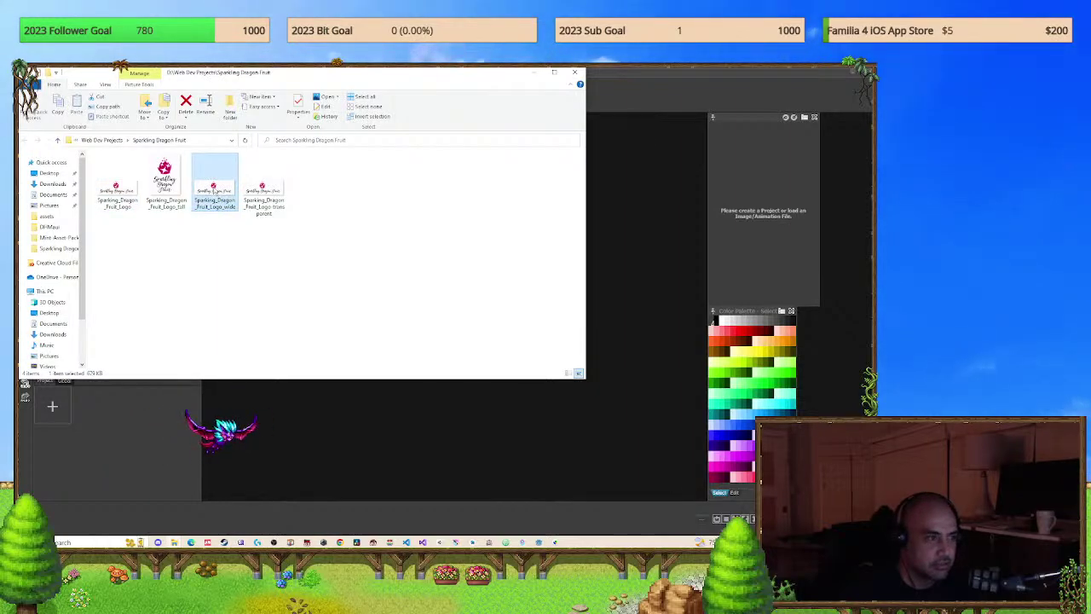
key("Return")
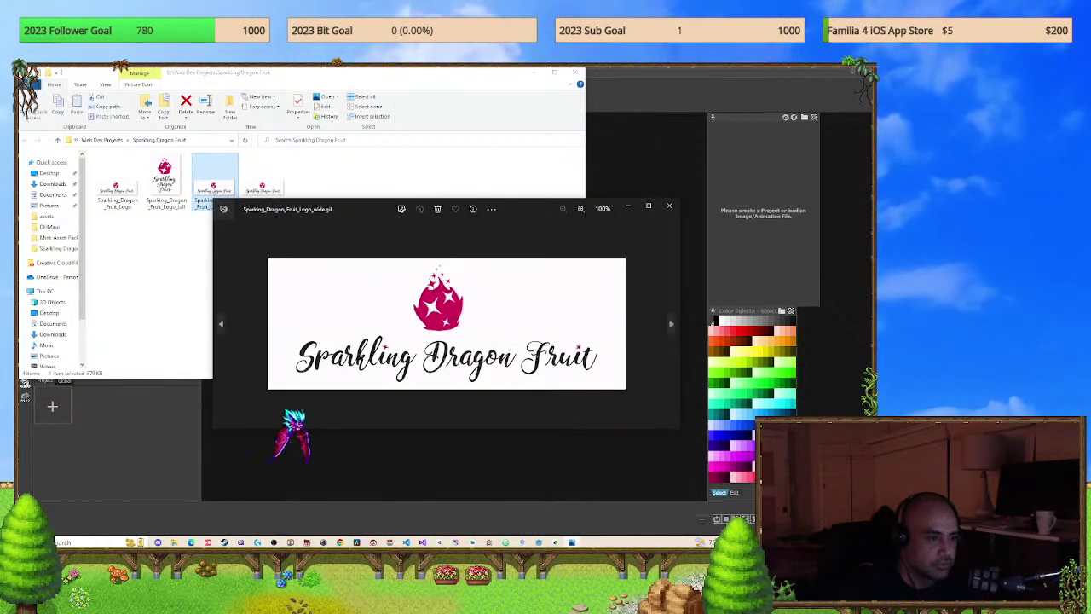
left_click(668, 207)
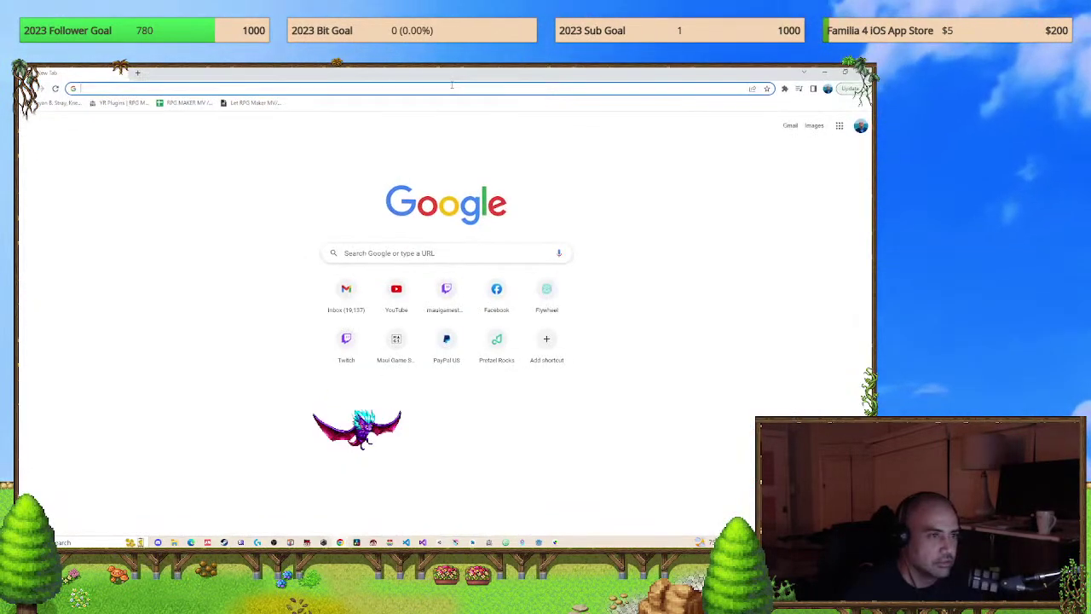
Open sparklingdragonfruit.com in the browser and look over its home and shop pages.
left_click(451, 85)
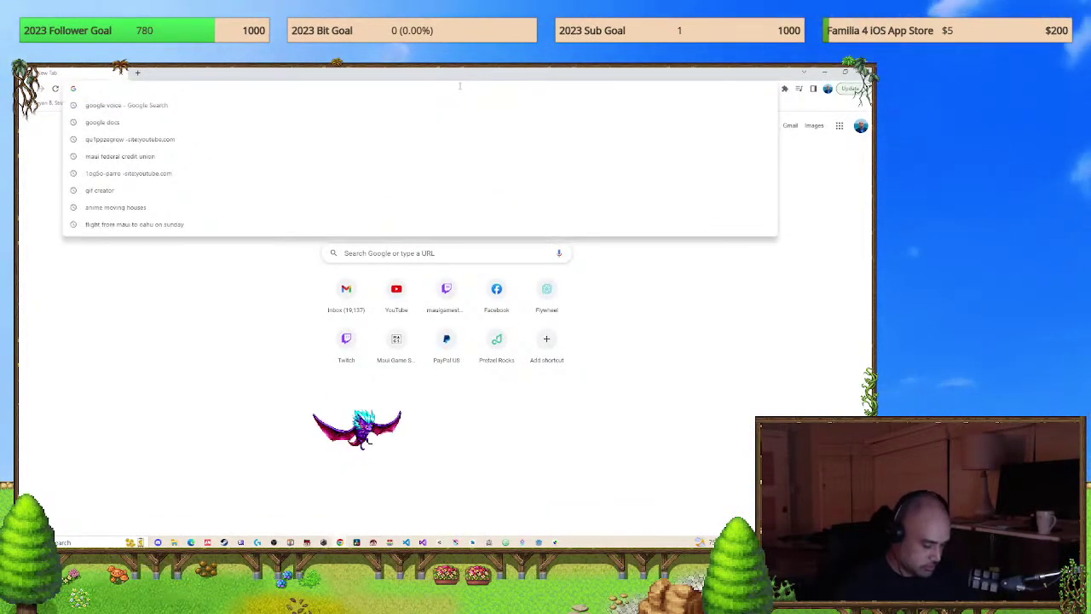
type("sparklingdragonfruit.com")
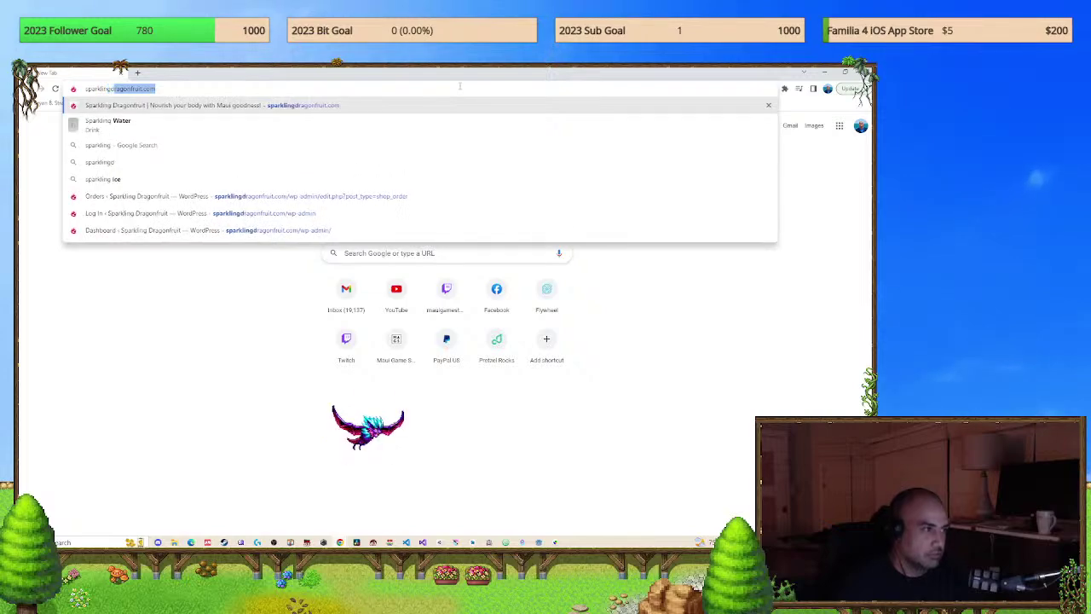
key("Return")
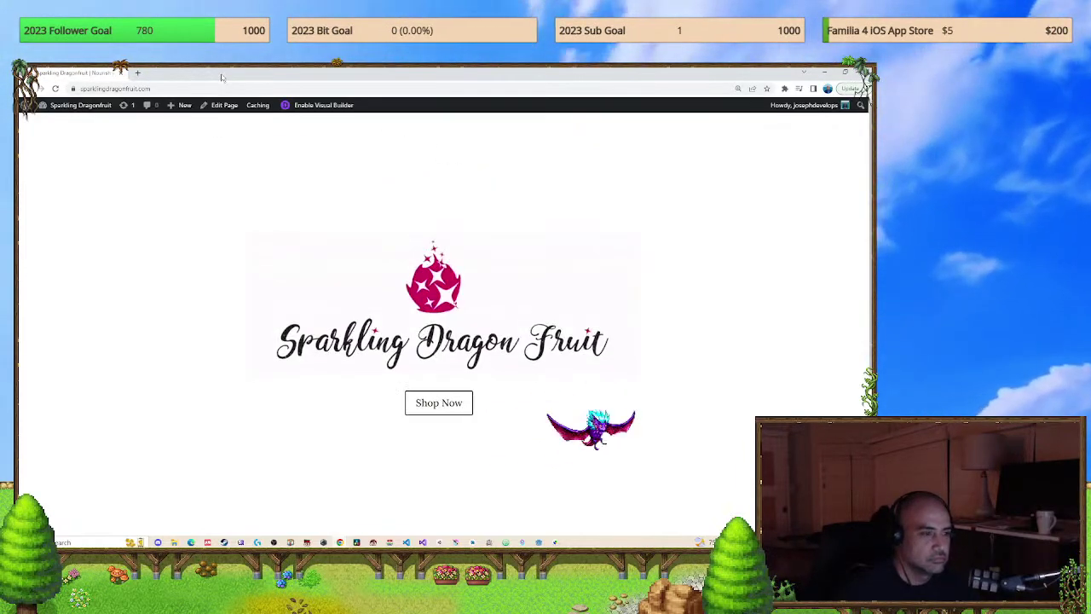
scroll(512, 410, "up", 5)
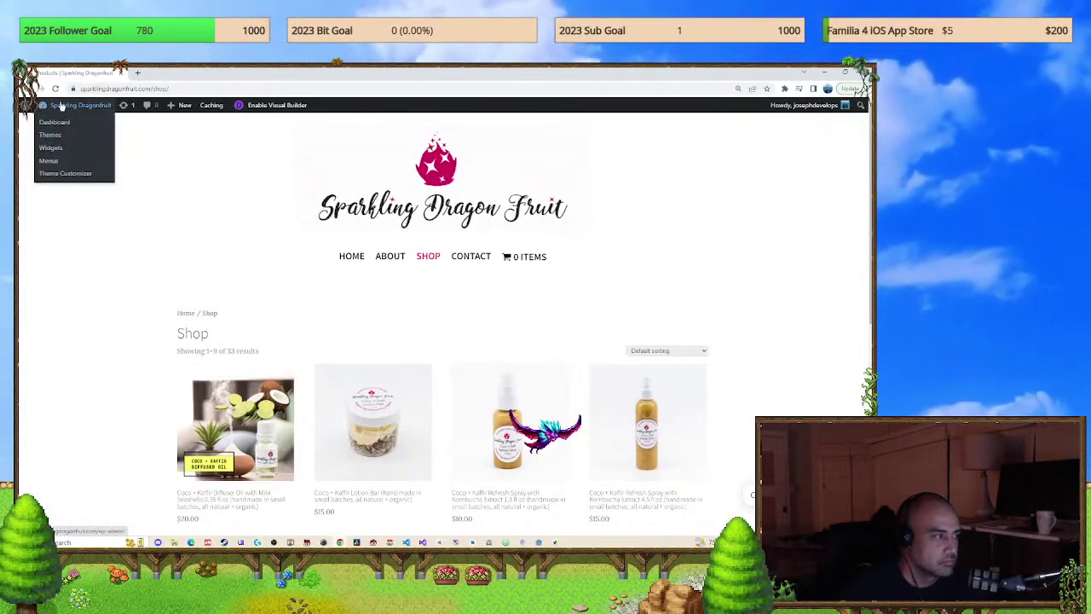
left_click(150, 88)
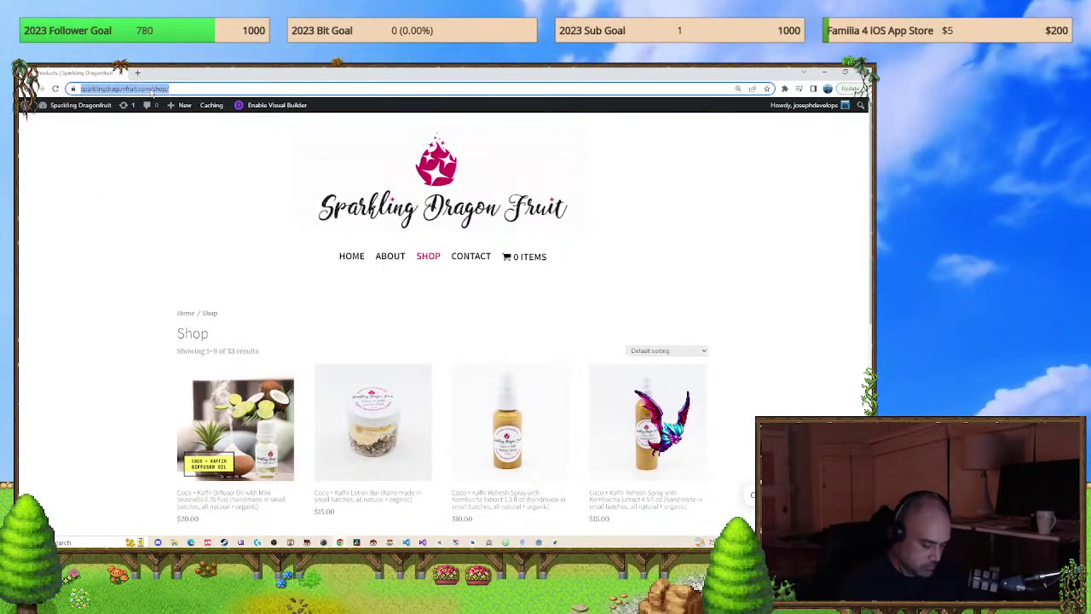
type("seanmhower.com")
key("Return")
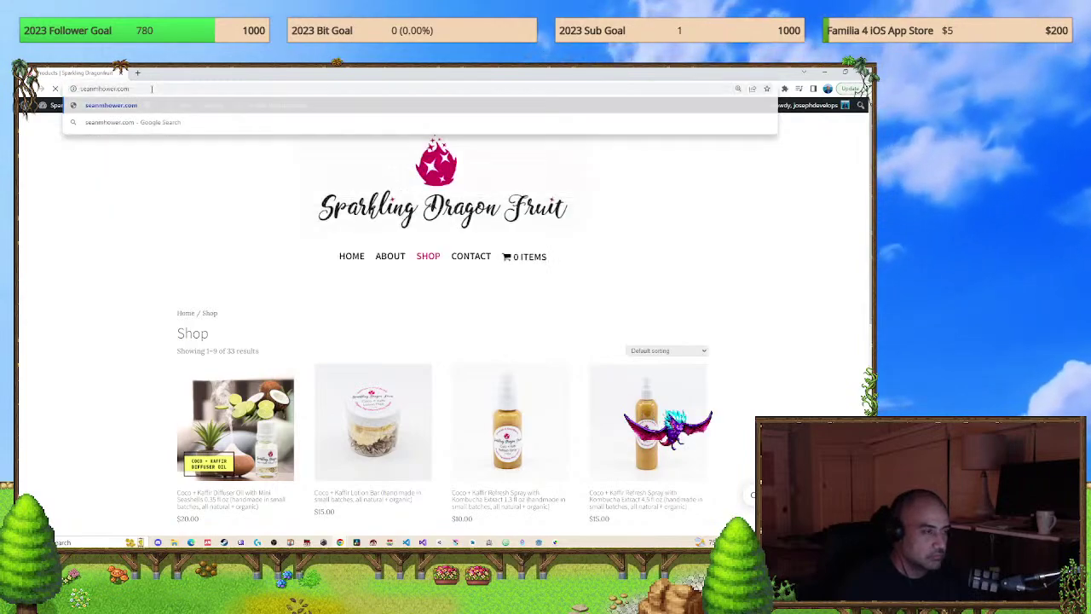
Load the photographer's website at howerphoto.com.
left_click(151, 89)
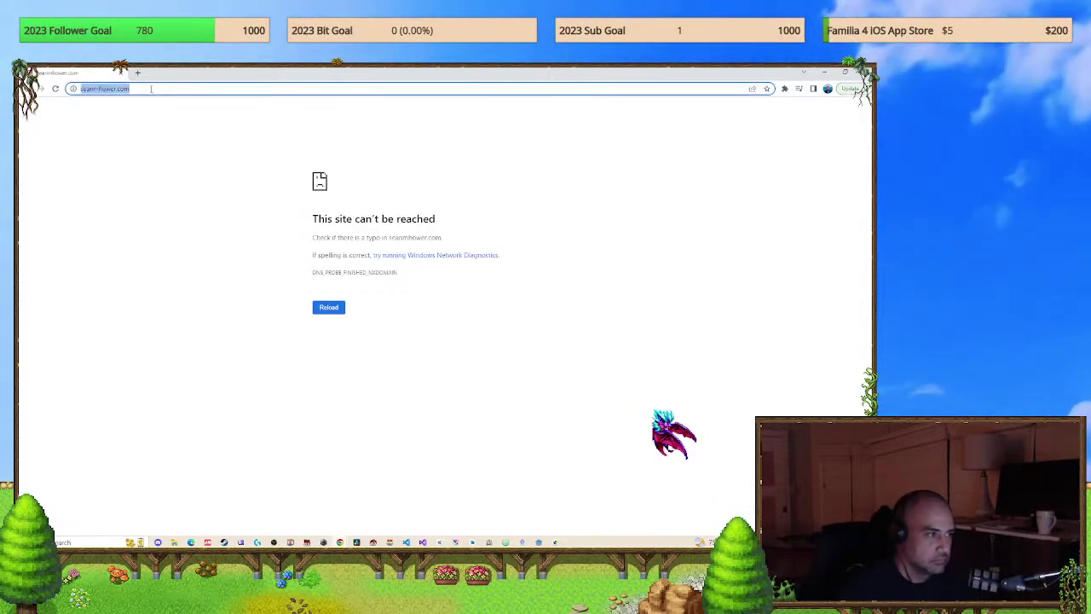
type("howerphoto")
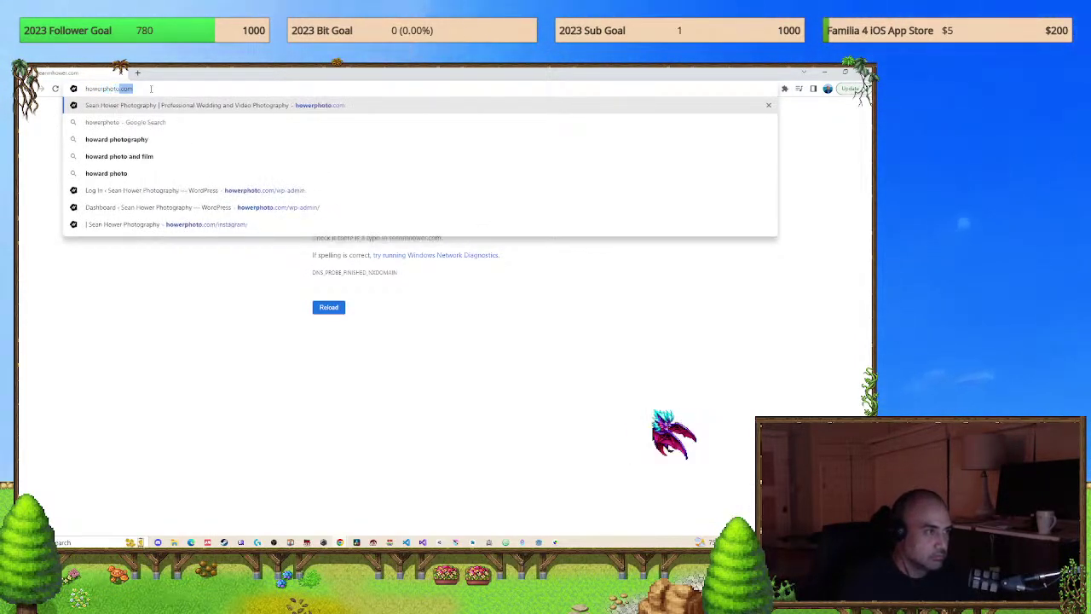
type(".com")
key("Return")
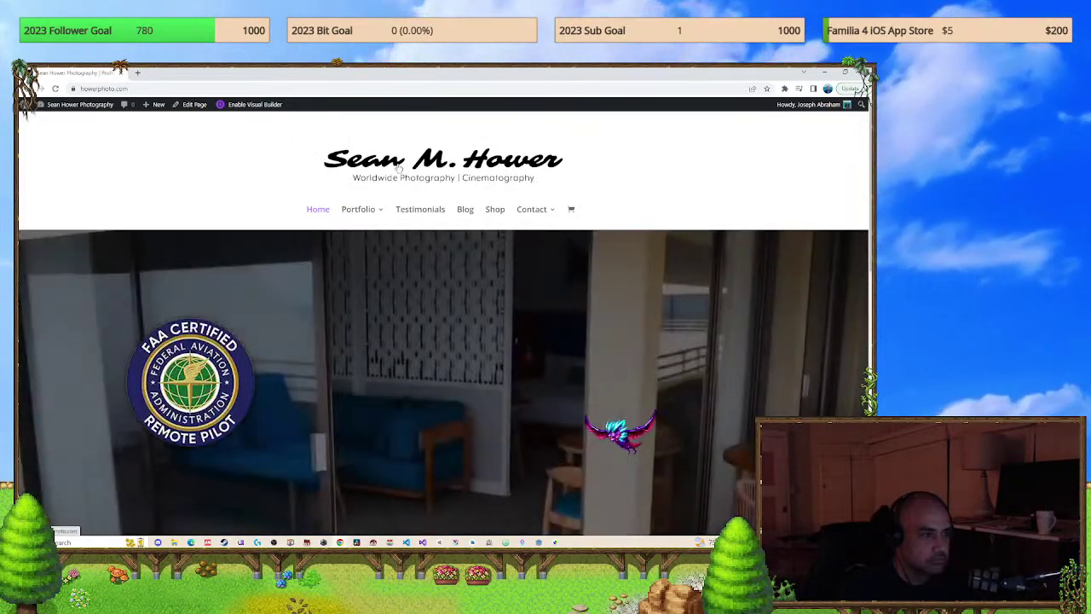
Examine the photography site's home page, from the header video and award section through the biography and footer links.
scroll(590, 193, "down", 3)
scroll(590, 193, "down", 5)
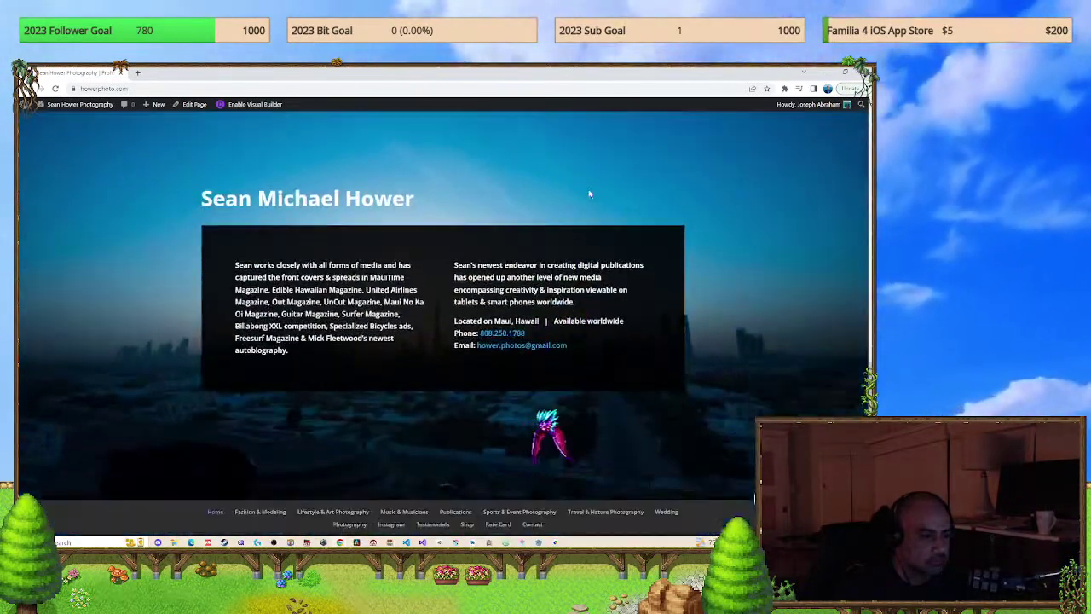
scroll(588, 193, "up", 8)
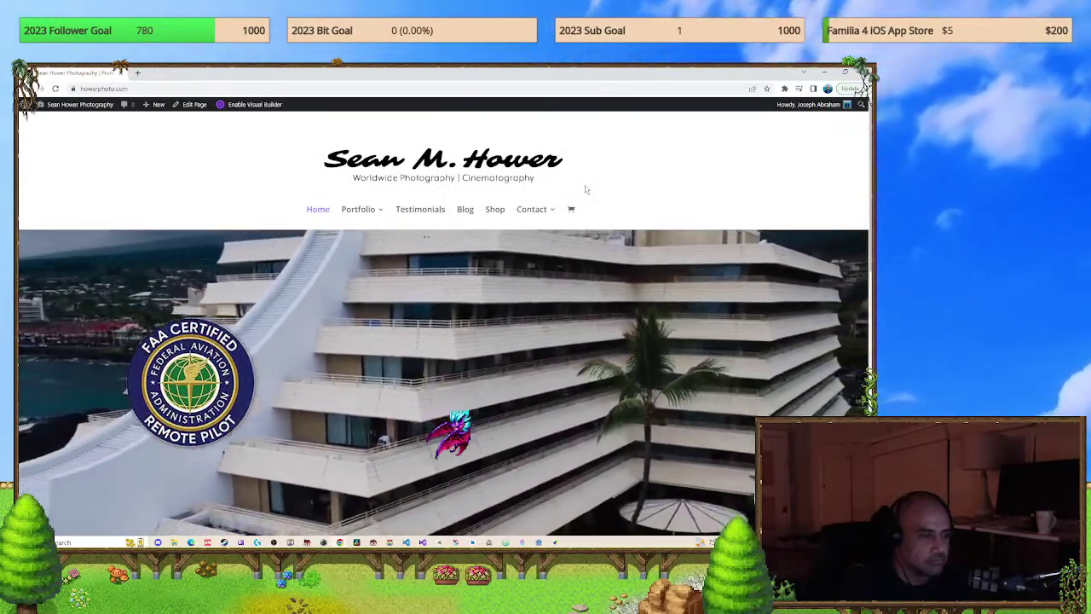
scroll(586, 188, "down", 5)
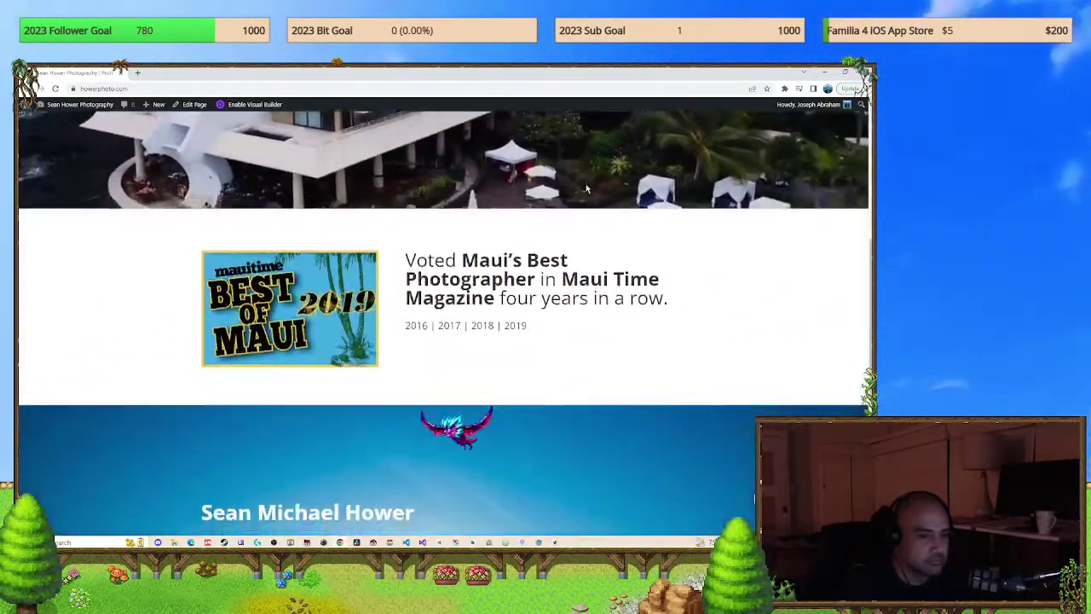
scroll(586, 188, "down", 2)
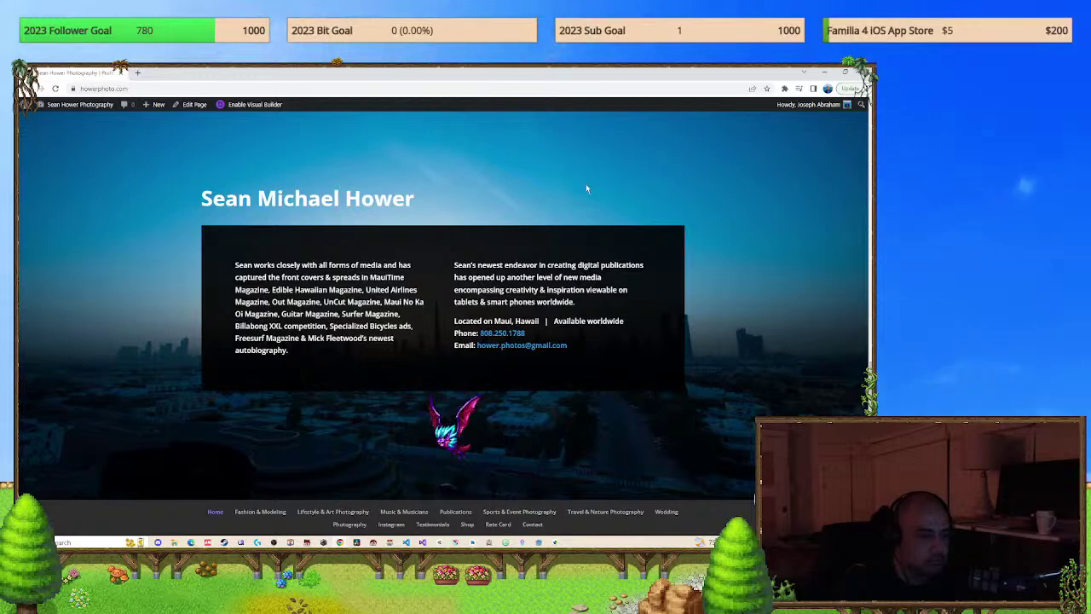
scroll(586, 188, "up", 7)
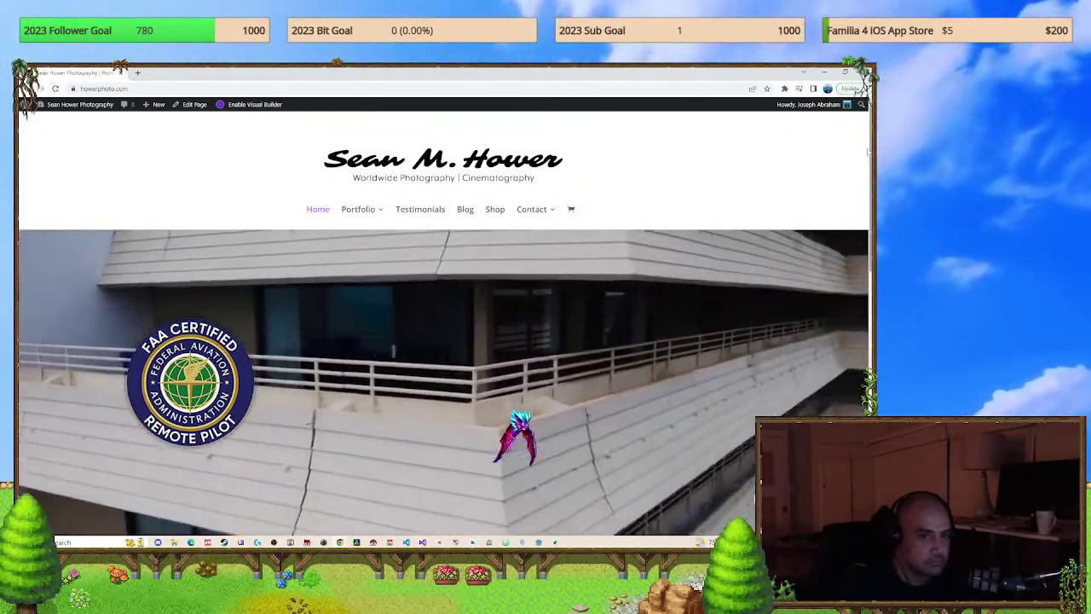
scroll(547, 424, "down", 7)
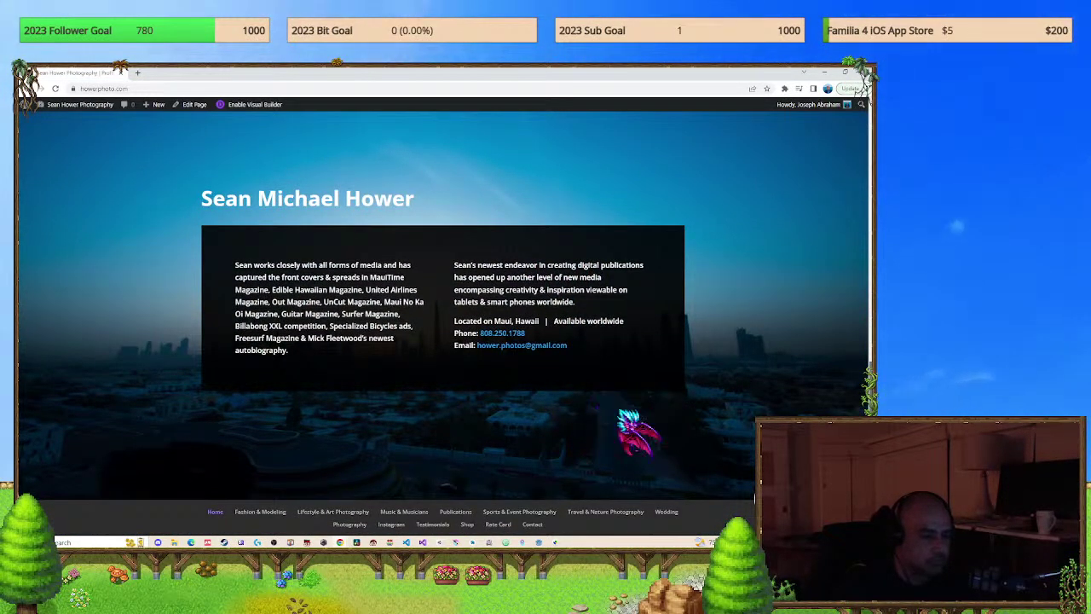
scroll(444, 324, "up", 8)
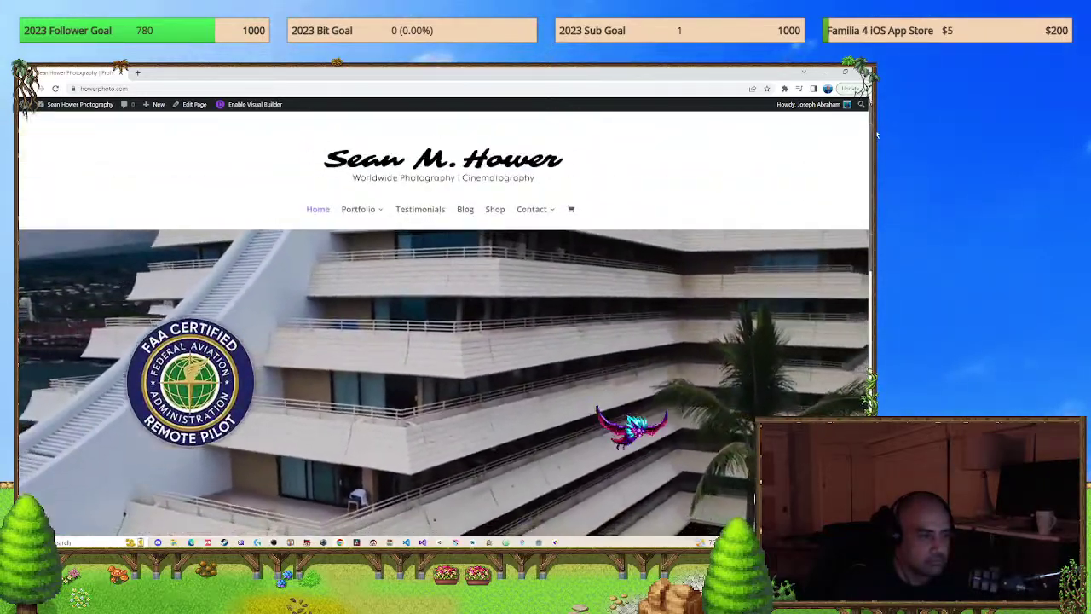
scroll(443, 324, "down", 1)
scroll(443, 324, "up", 2)
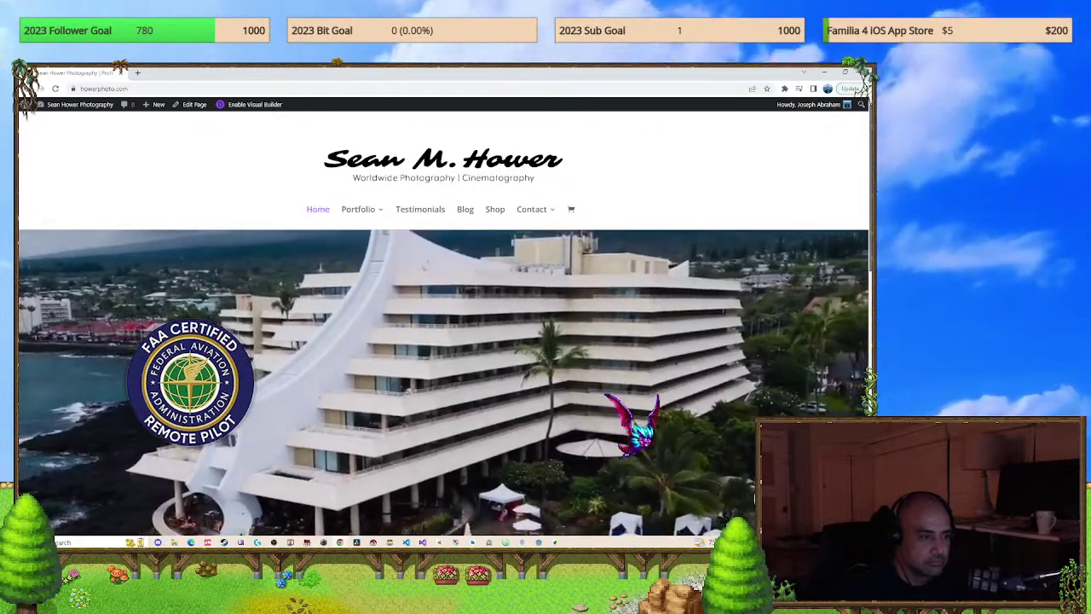
scroll(443, 324, "down", 2)
scroll(443, 324, "down", 1)
scroll(443, 324, "down", 5)
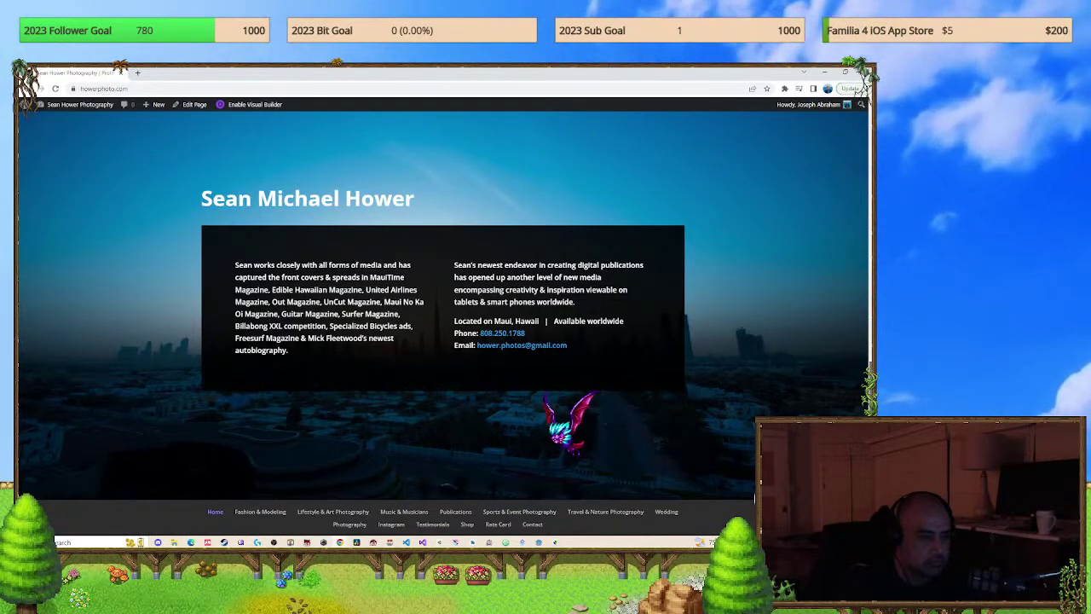
key("Home")
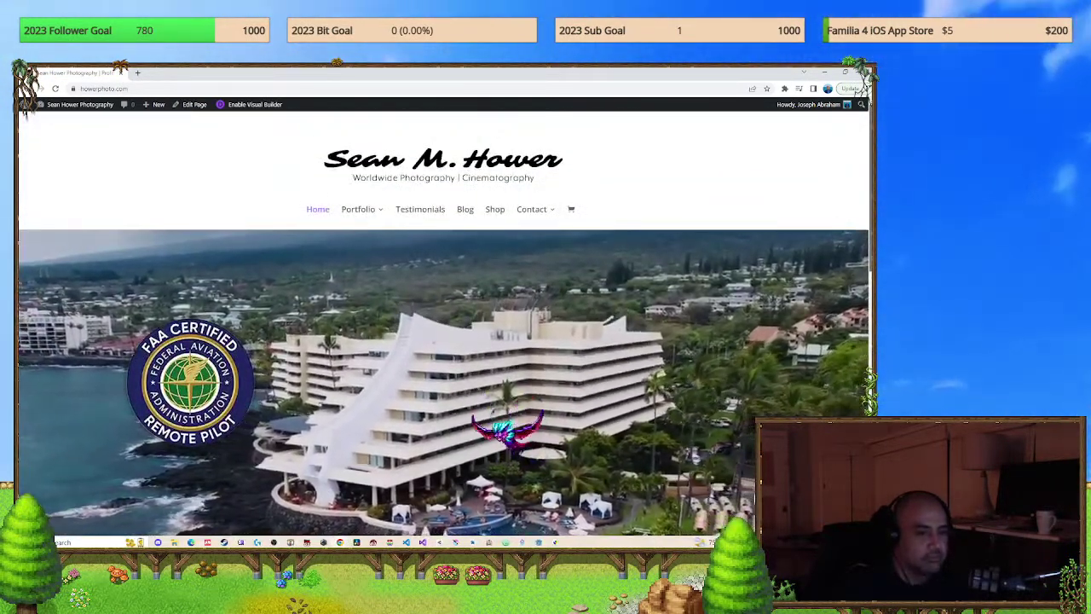
scroll(507, 106, "down", 5)
key("Home")
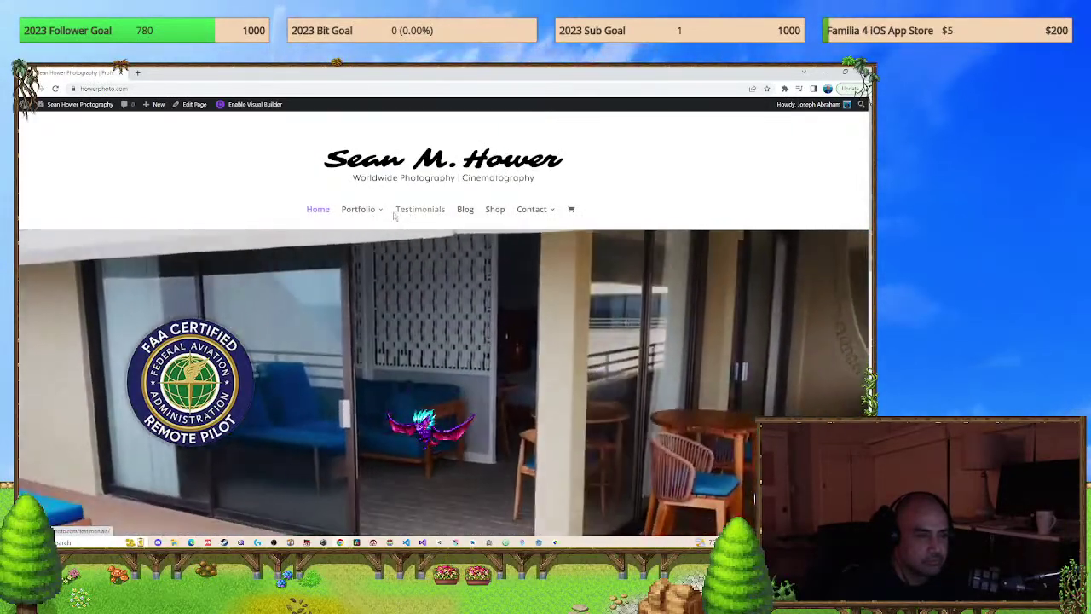
Open the photography site's Testimonials page and skim past the Google reviews to the scanned client notes.
left_click(413, 212)
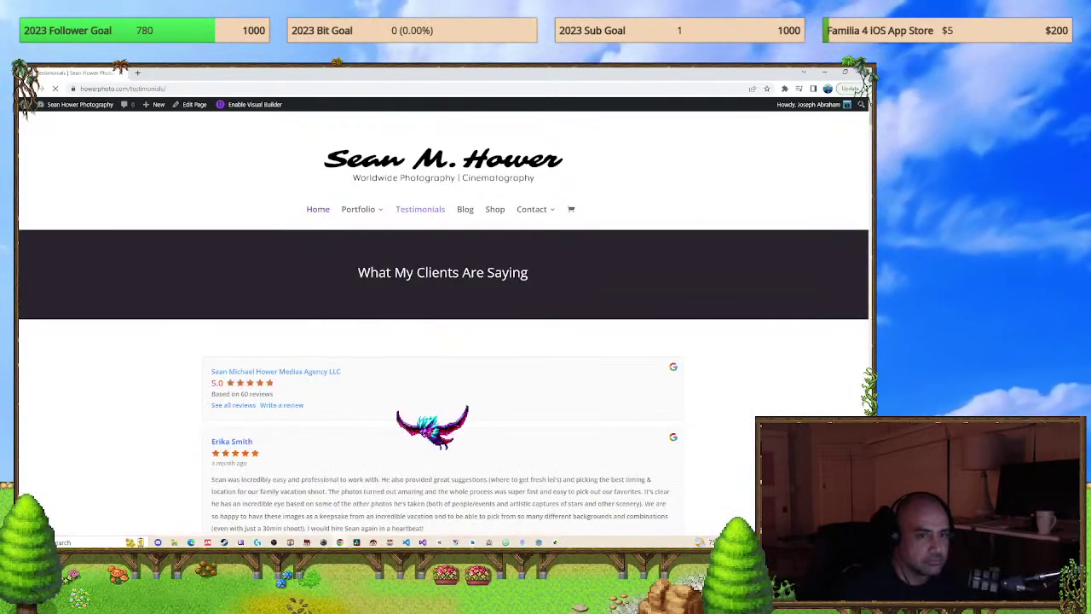
scroll(443, 383, "down", 10)
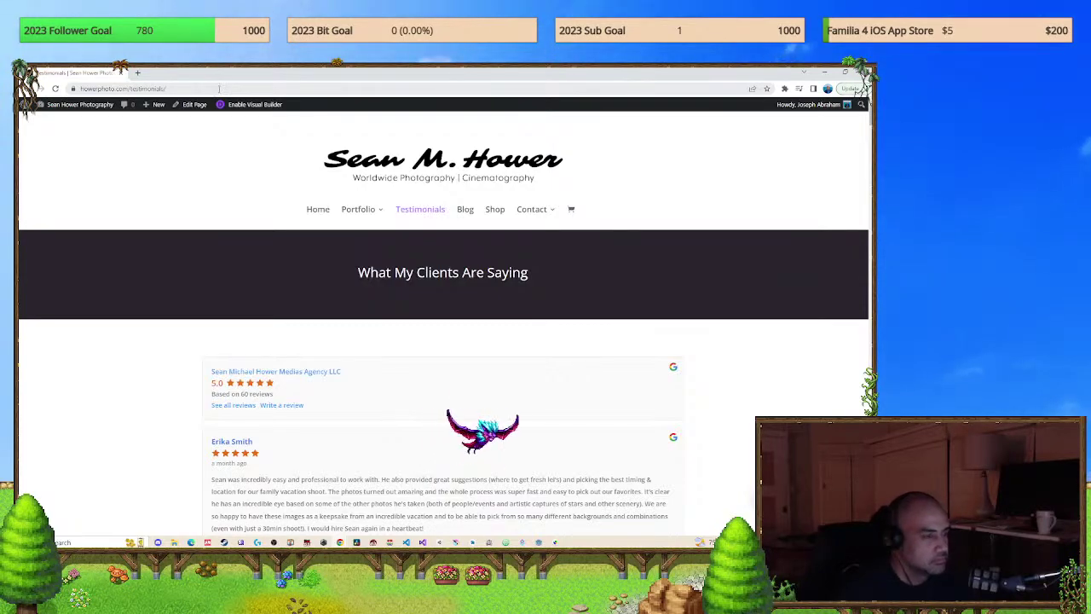
scroll(859, 175, "down", 2)
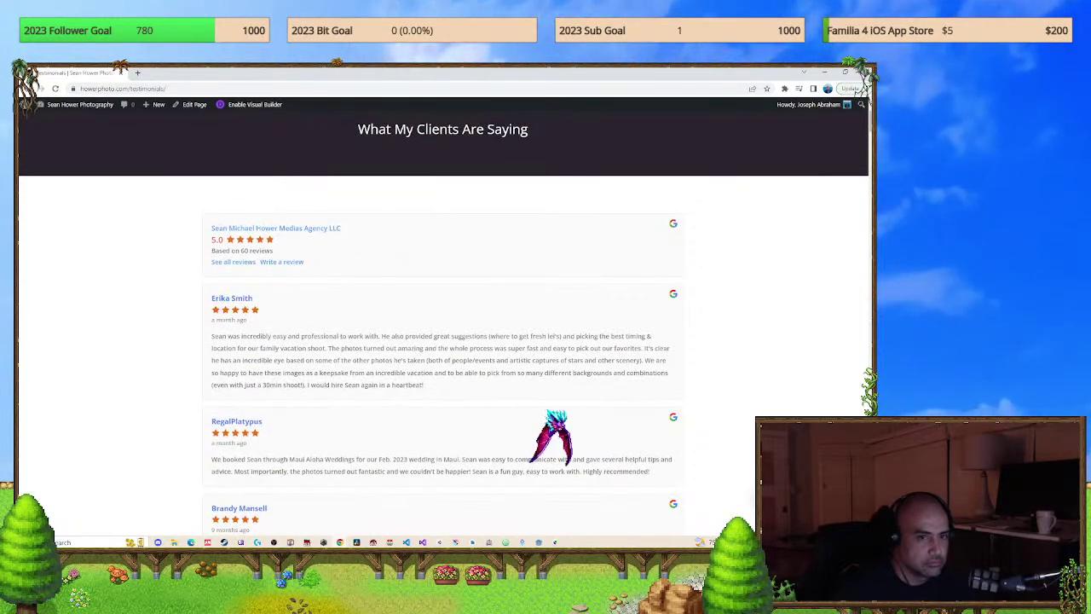
left_click_drag(871, 119, 862, 401)
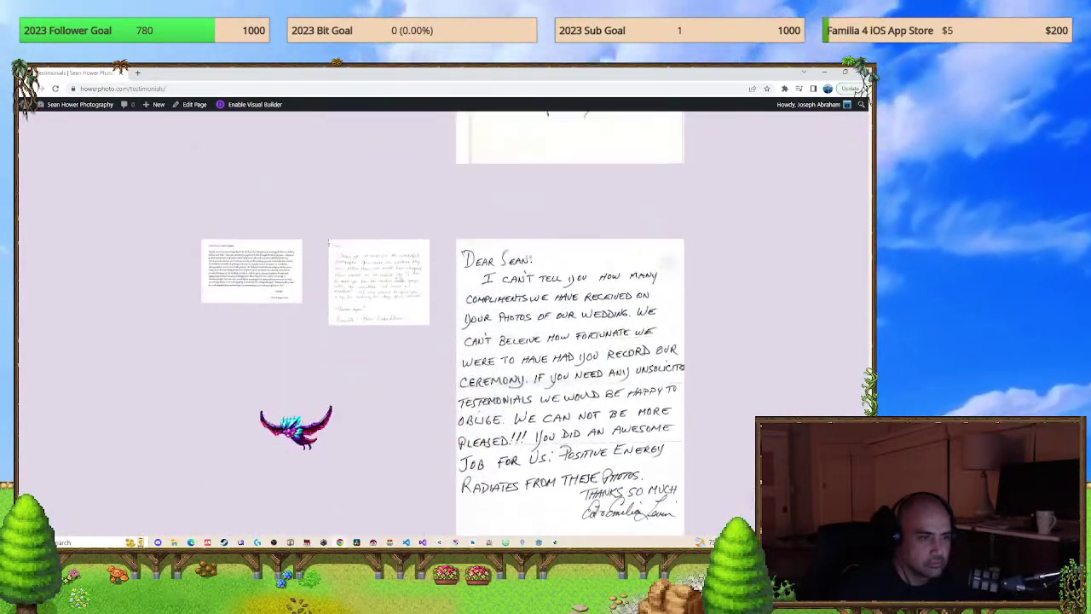
Examine the written testimonials and scanned thank-you notes, checking the layout of the note images.
scroll(528, 324, "up", 4)
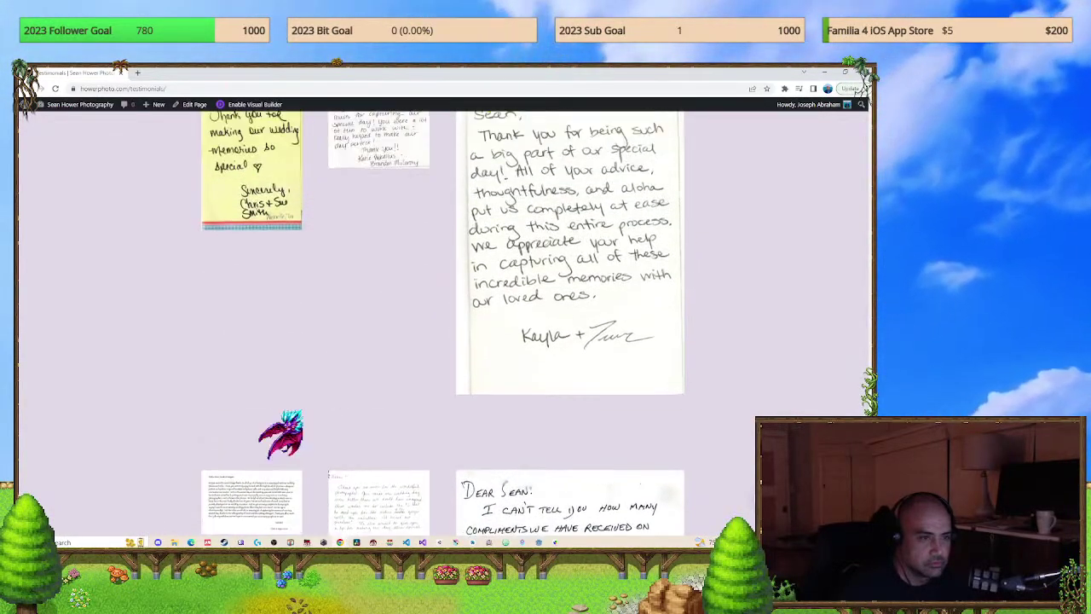
scroll(528, 324, "up", 8)
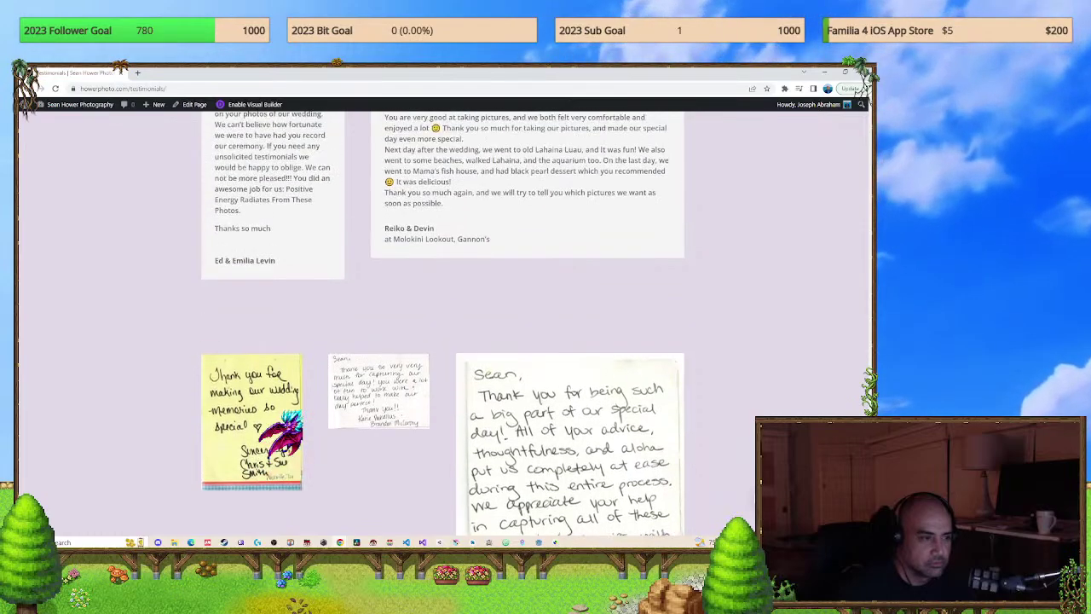
scroll(529, 324, "up", 5)
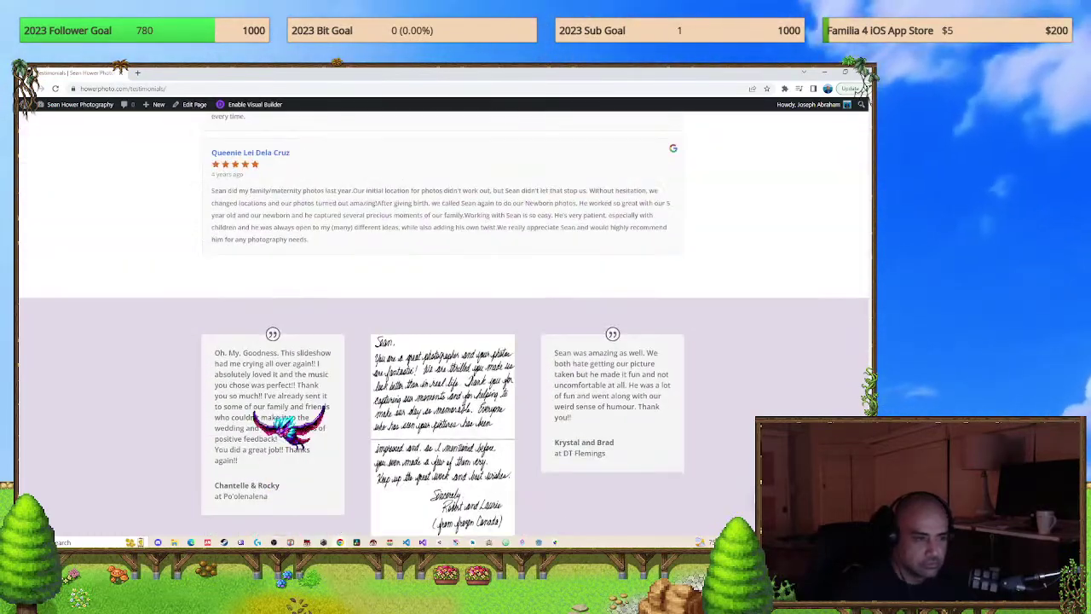
scroll(529, 324, "down", 8)
scroll(443, 341, "down", 2)
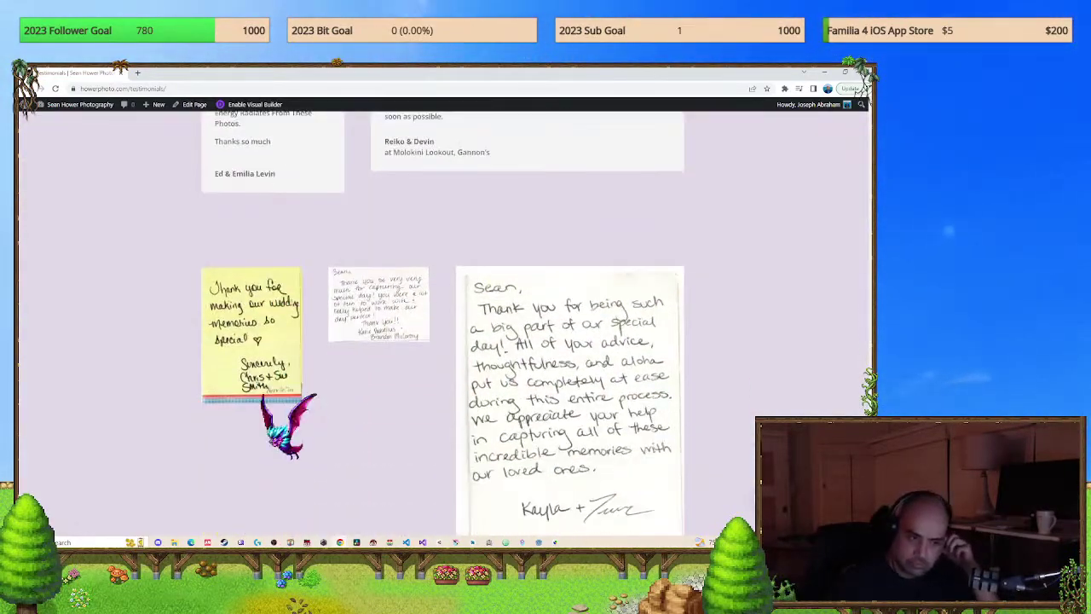
scroll(443, 341, "up", 2)
scroll(443, 341, "down", 10)
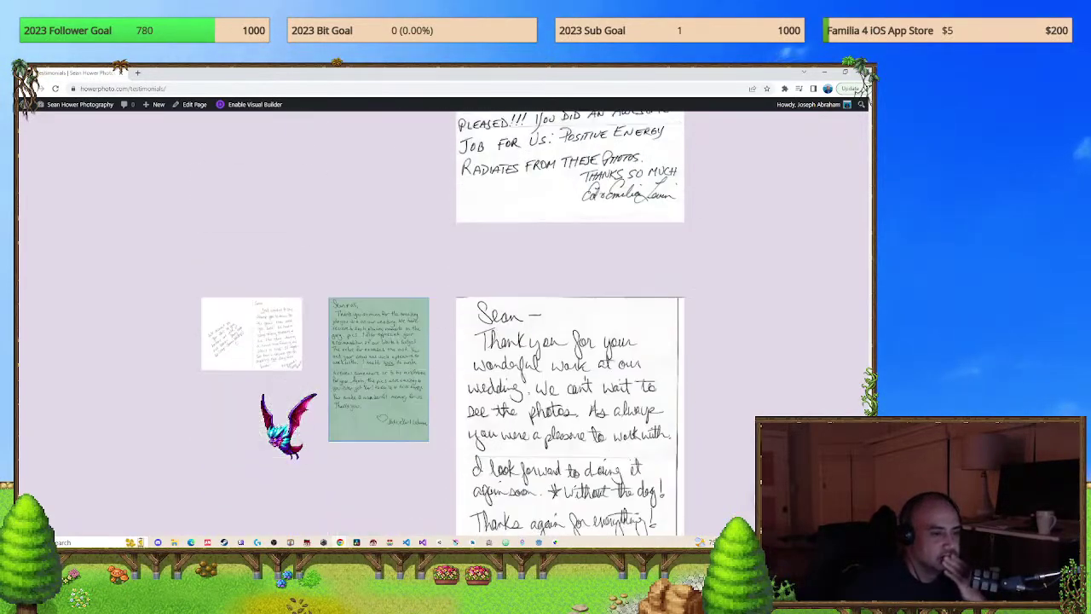
scroll(443, 341, "up", 6)
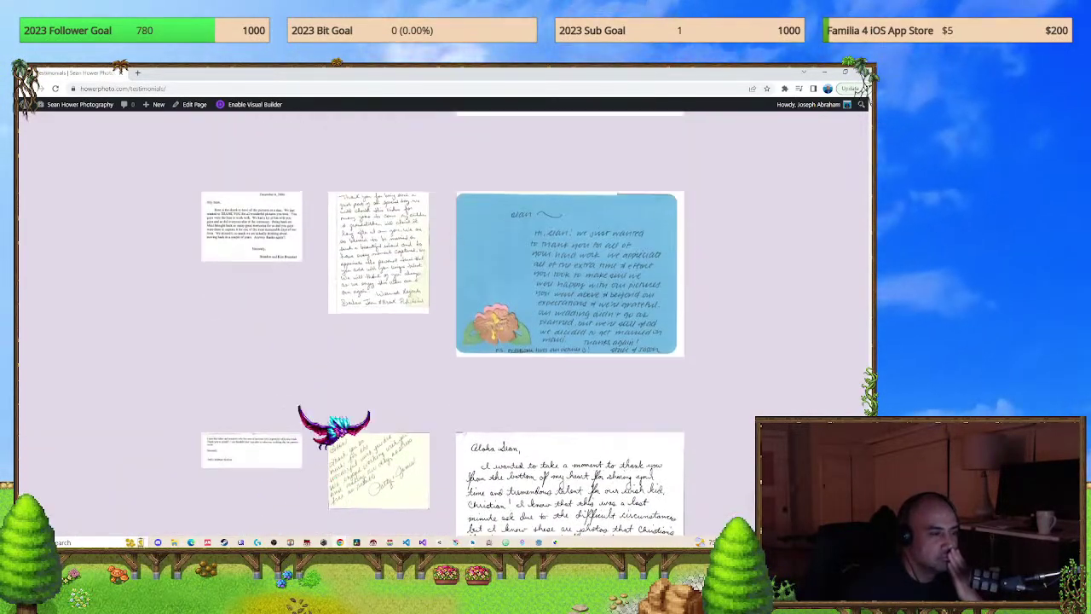
scroll(443, 341, "up", 2)
scroll(443, 341, "up", 5)
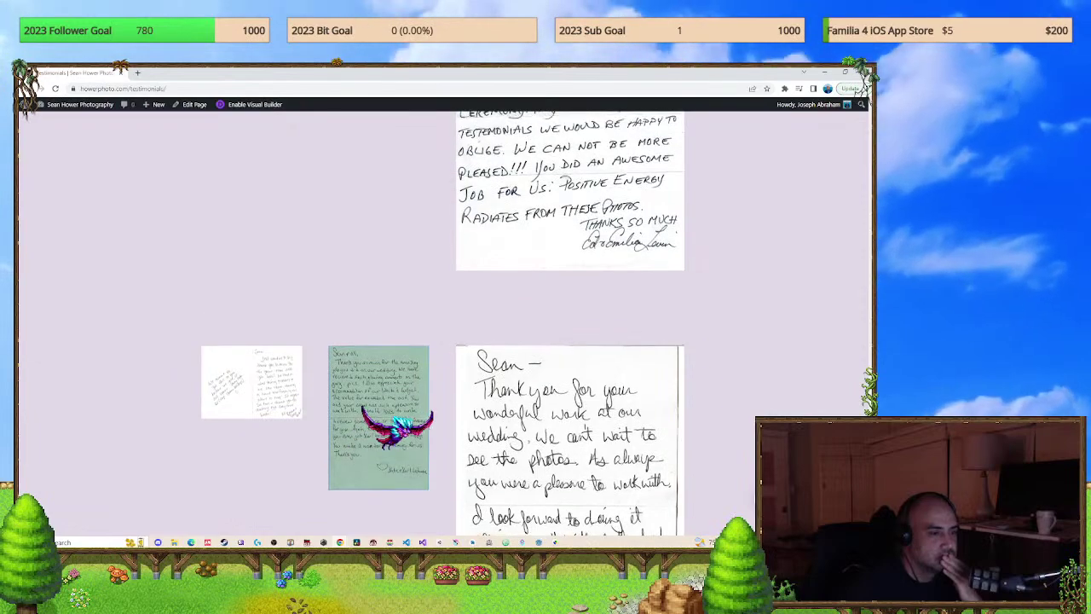
scroll(443, 341, "down", 3)
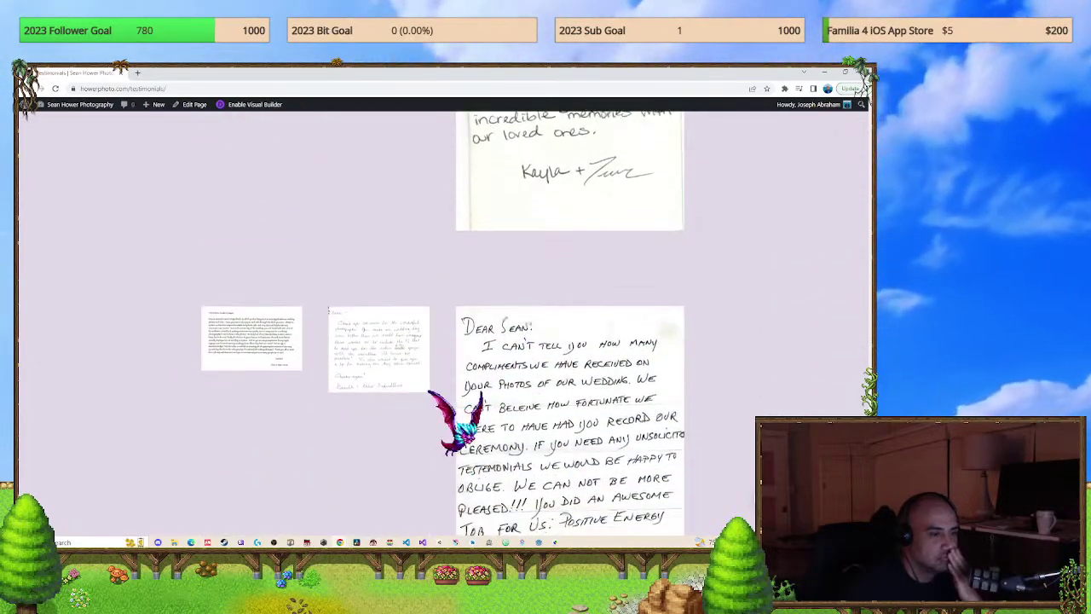
scroll(443, 340, "up", 4)
scroll(443, 341, "down", 6)
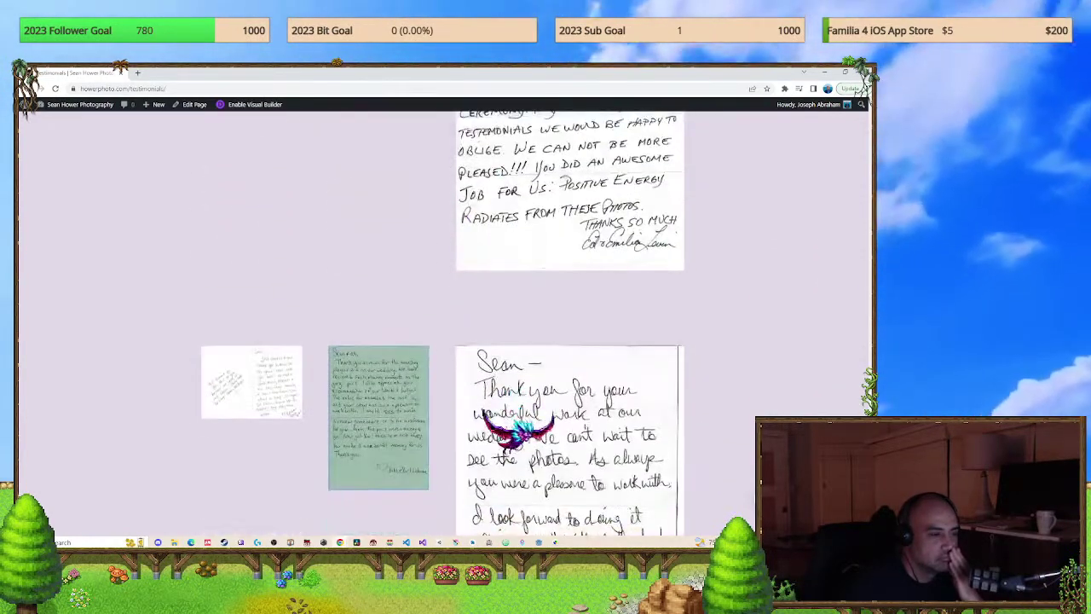
scroll(443, 341, "down", 6)
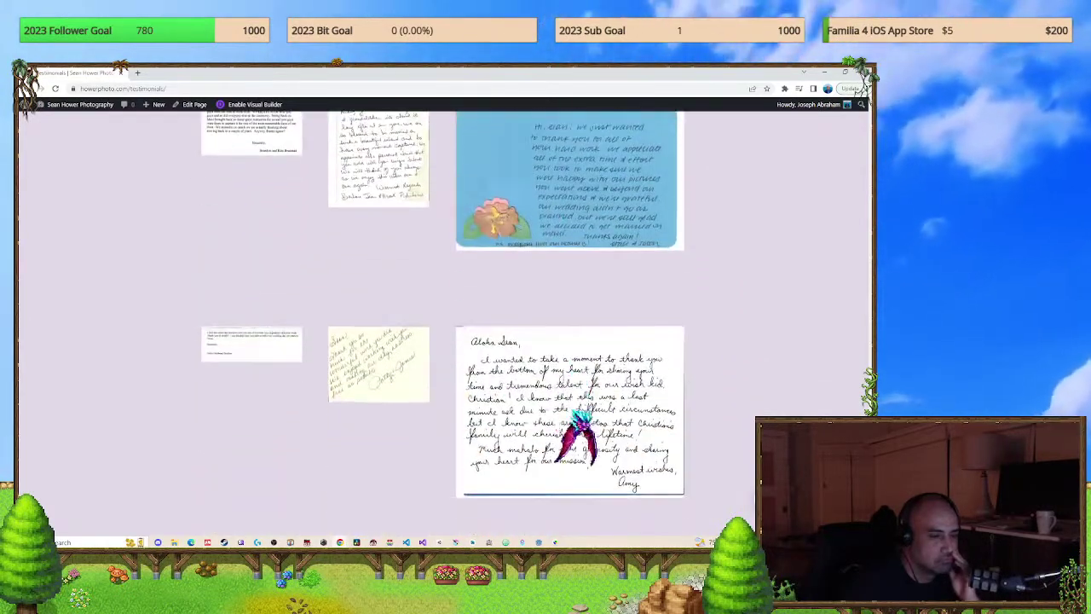
scroll(443, 341, "up", 2)
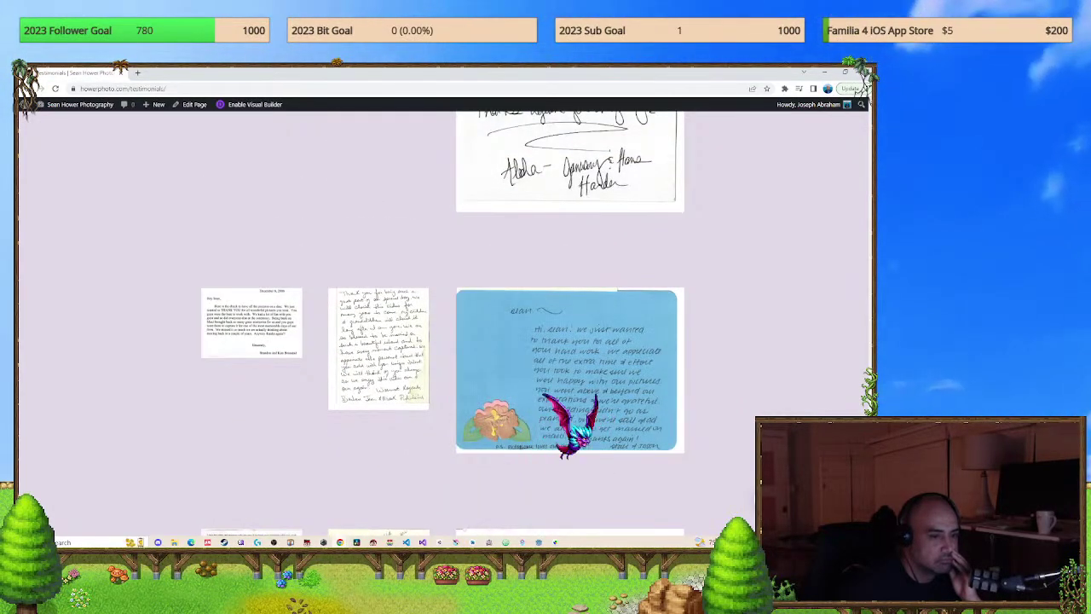
Examine the remaining scanned thank-you notes on the Testimonials page, down to the photographer's biography and footer links.
scroll(443, 341, "down", 1)
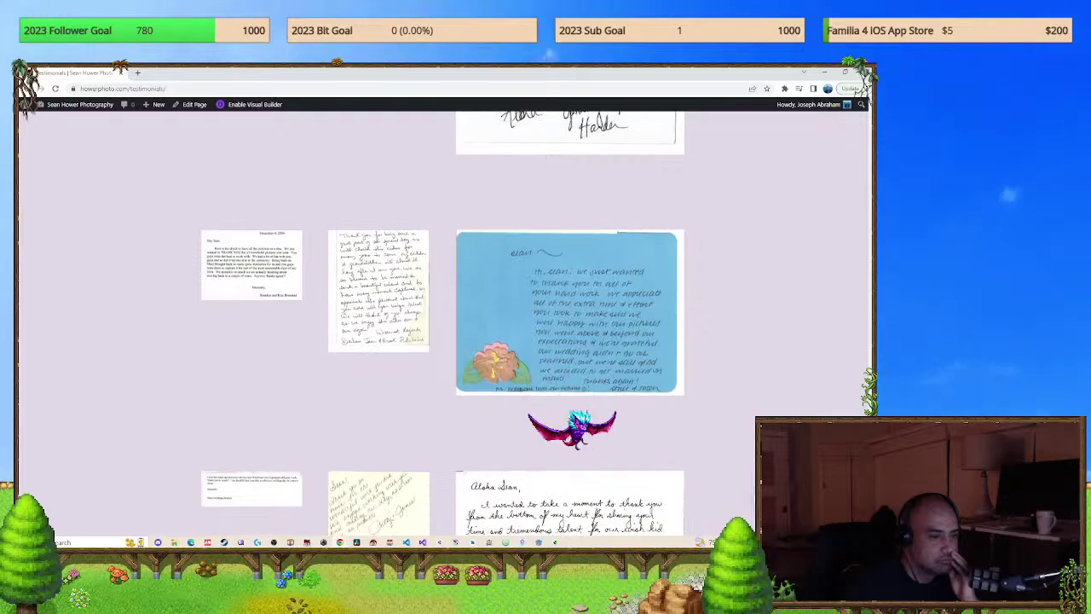
scroll(443, 341, "down", 5)
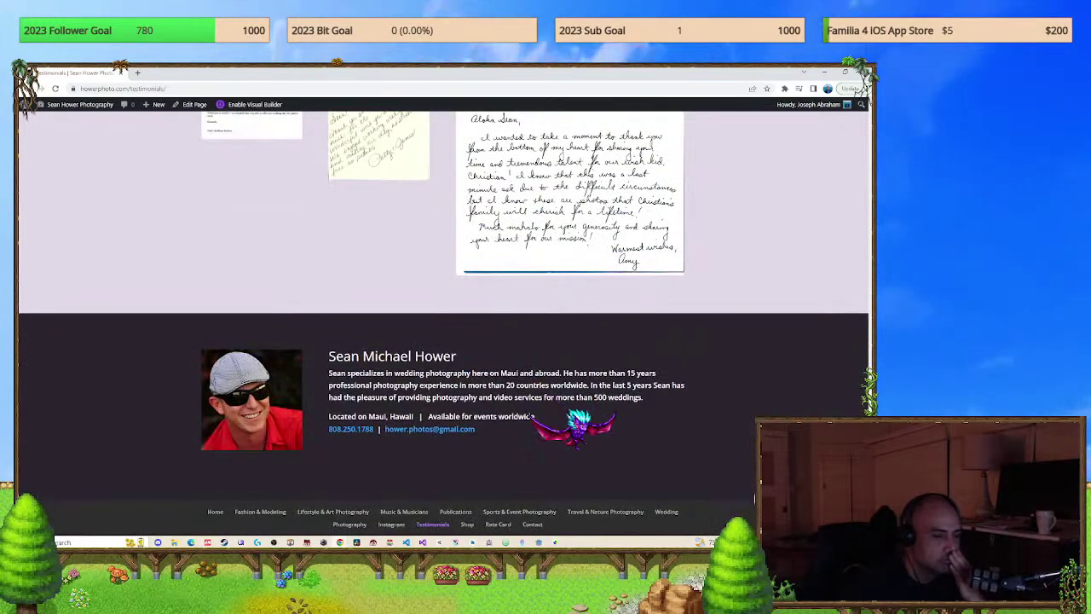
scroll(443, 341, "up", 3)
scroll(443, 341, "down", 8)
scroll(443, 341, "down", 3)
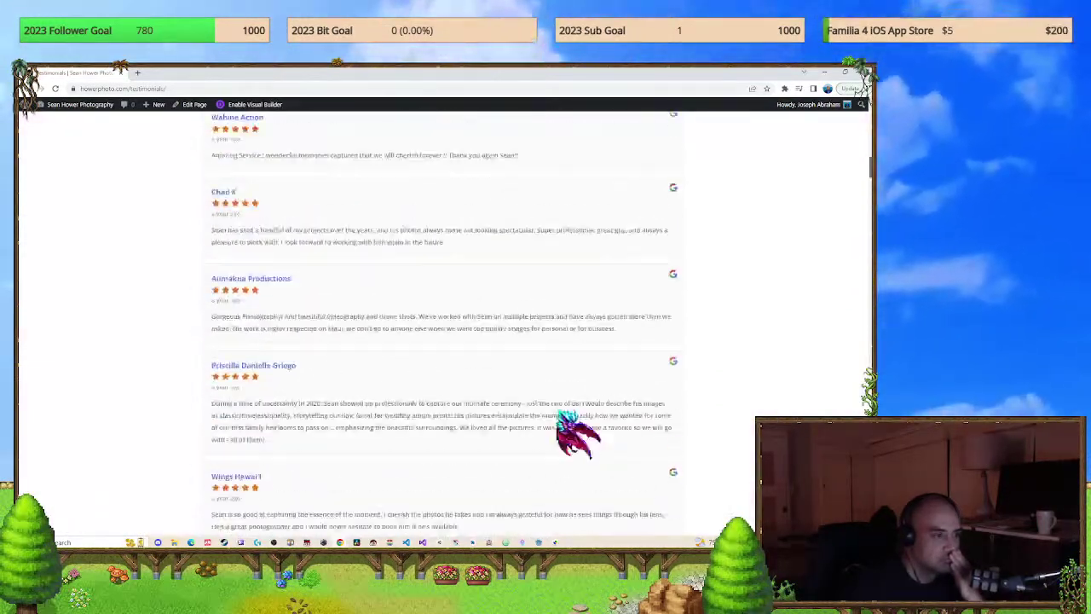
Examine the Google reviews on the Testimonials page and return to the page heading.
scroll(443, 341, "up", 15)
scroll(443, 341, "down", 8)
scroll(443, 341, "down", 5)
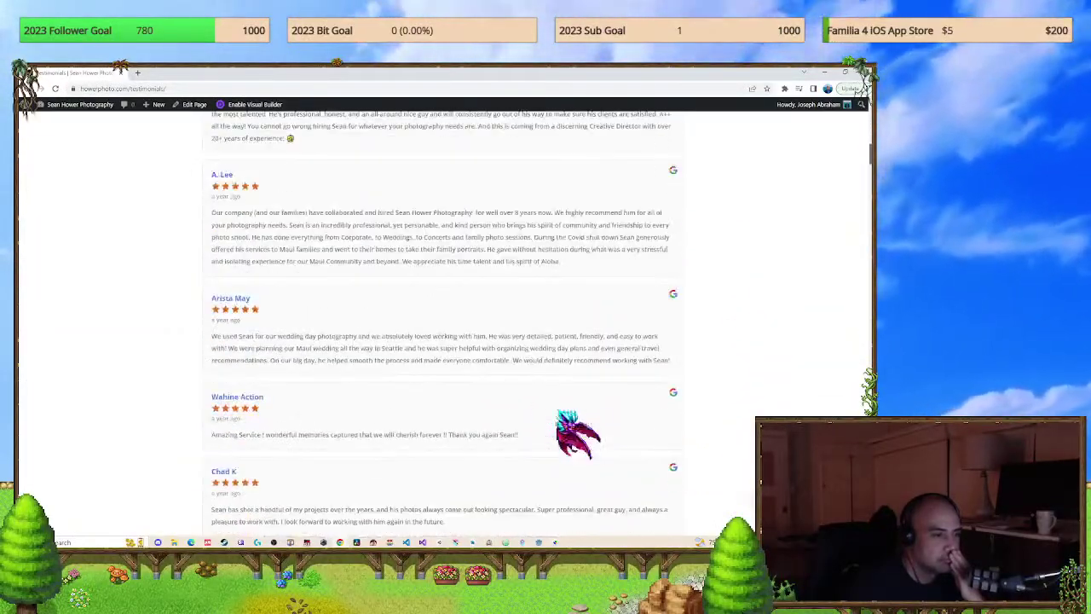
scroll(443, 340, "down", 2)
scroll(443, 340, "up", 12)
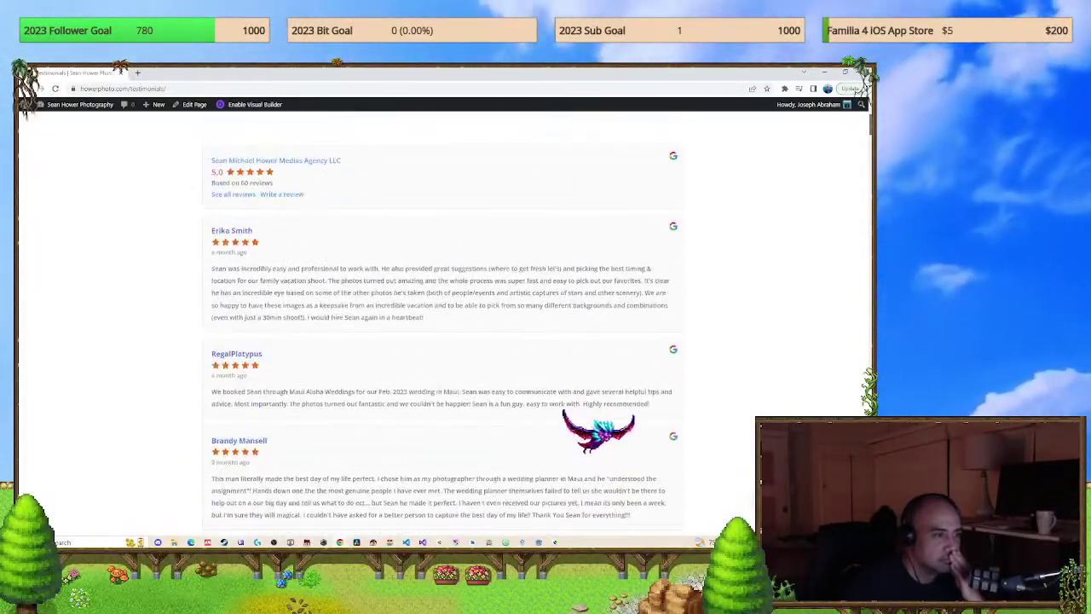
scroll(443, 341, "down", 3)
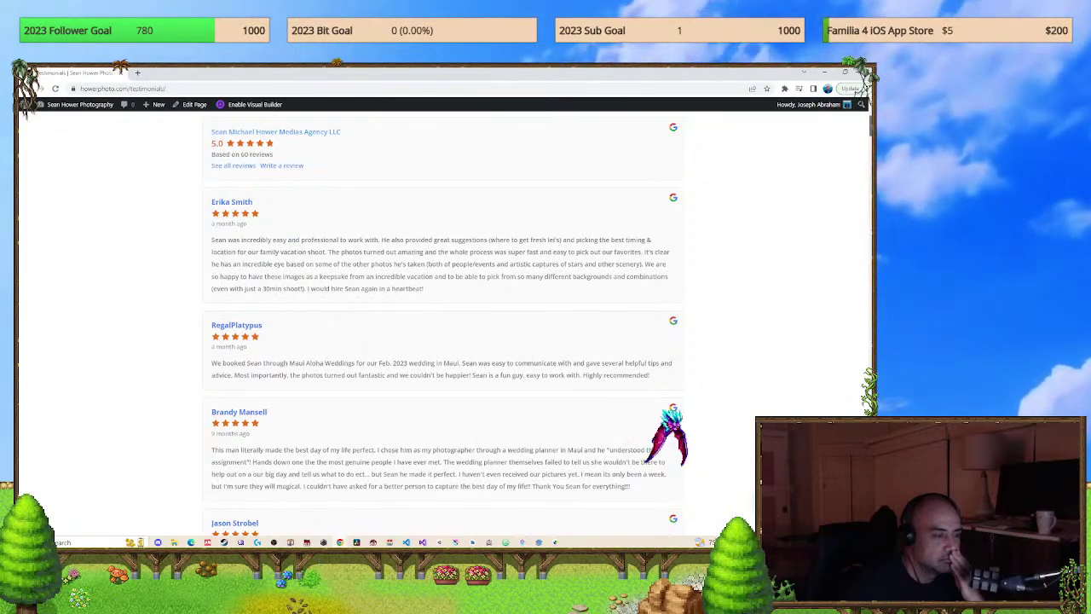
scroll(443, 341, "down", 5)
scroll(443, 340, "up", 8)
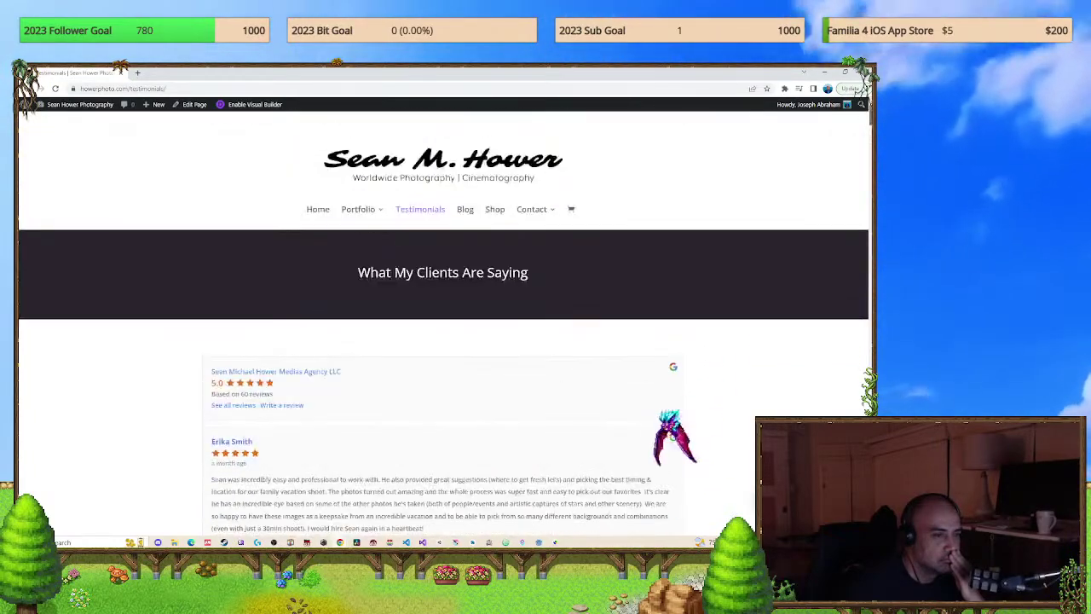
Open the mauiweddingmedias.com website from the Google reviews summary and look at its header and hero photo.
left_click(289, 371)
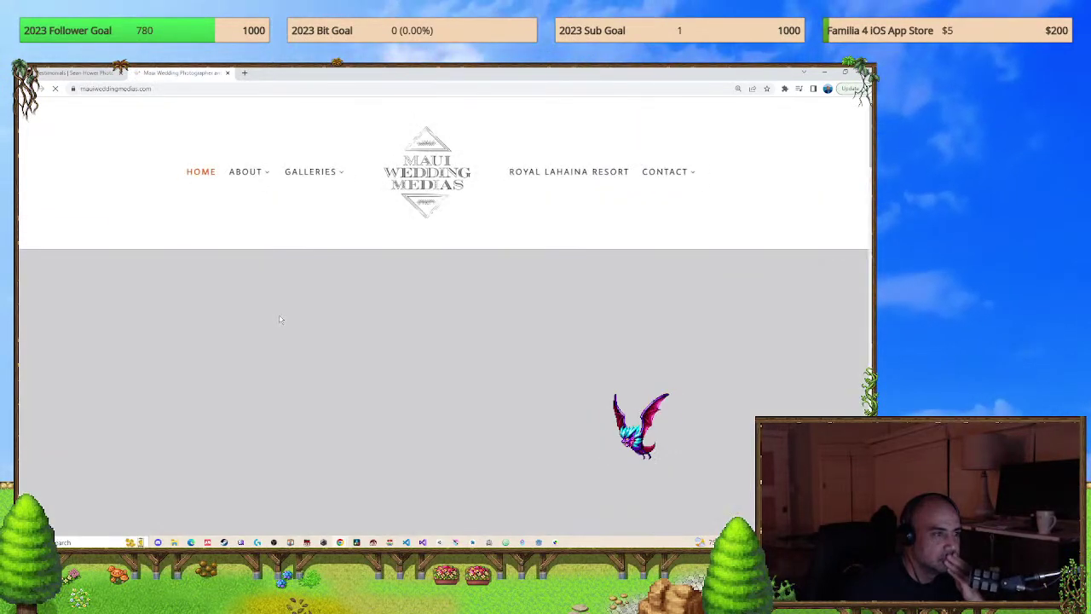
scroll(748, 494, "down", 1)
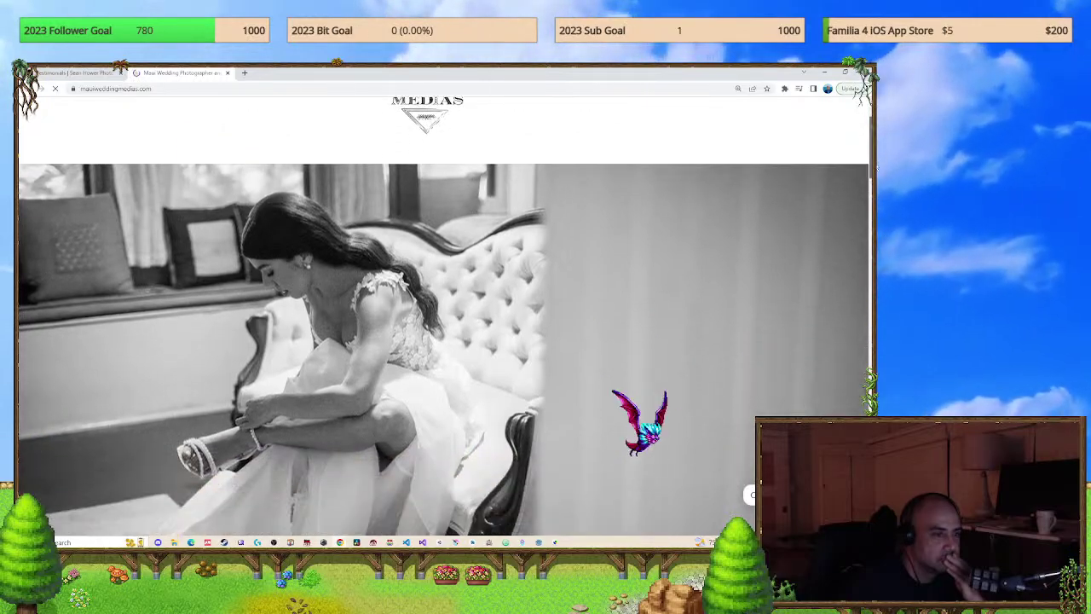
scroll(871, 170, "down", 5)
scroll(862, 145, "up", 6)
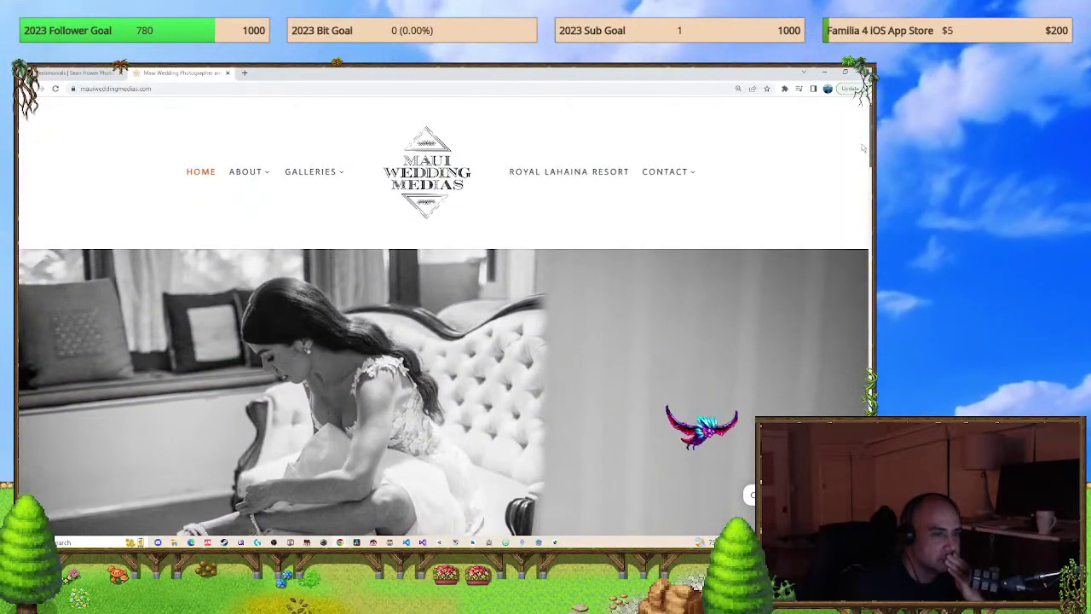
mouse_move(863, 149)
left_mouse_down()
mouse_move(863, 512)
mouse_move(862, 111)
mouse_move(862, 351)
mouse_move(862, 128)
left_mouse_up()
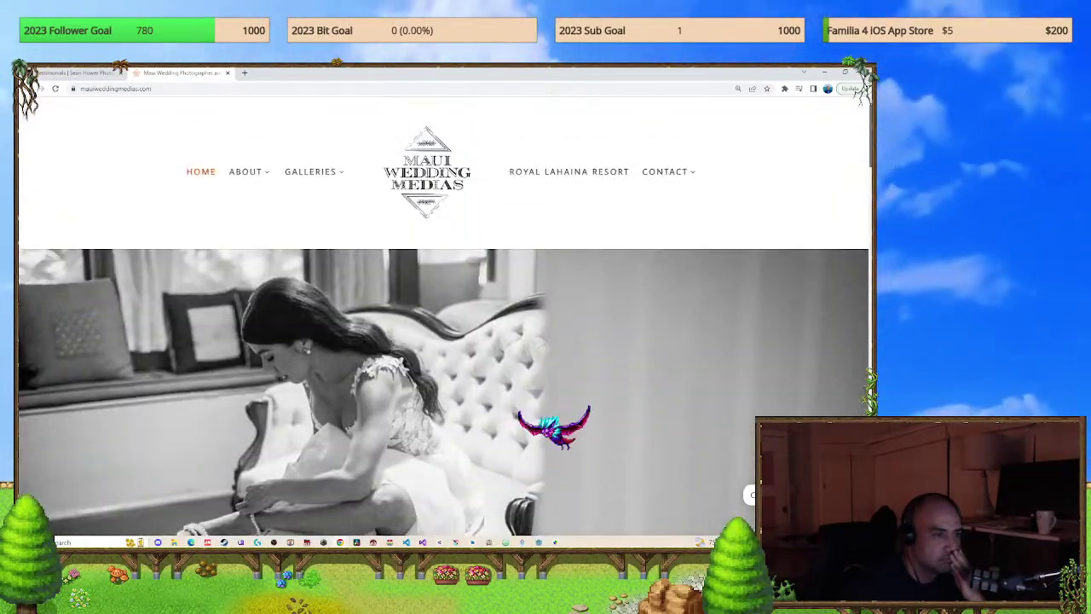
Examine the wedding site's hero photo, angled shapes and drone pilot section on the home page.
scroll(557, 455, "down", 10)
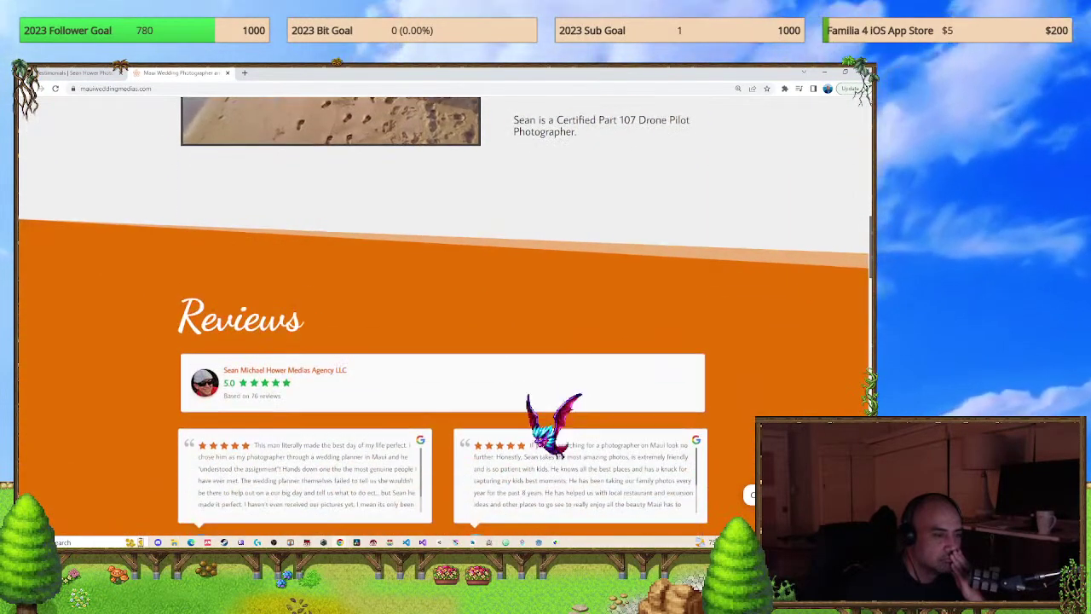
scroll(560, 455, "up", 10)
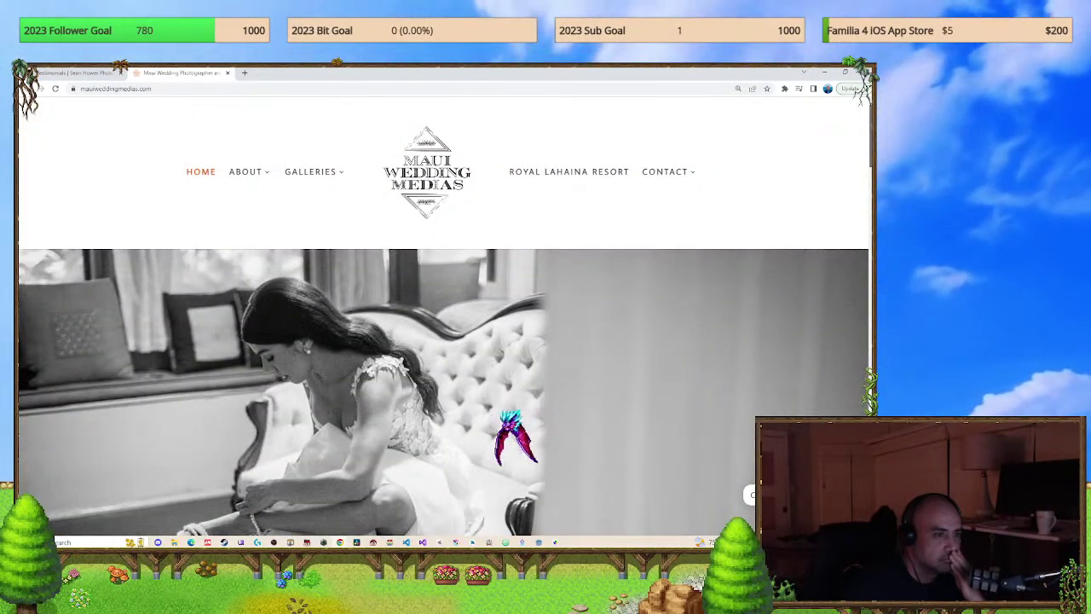
scroll(444, 341, "down", 10)
scroll(444, 341, "up", 4)
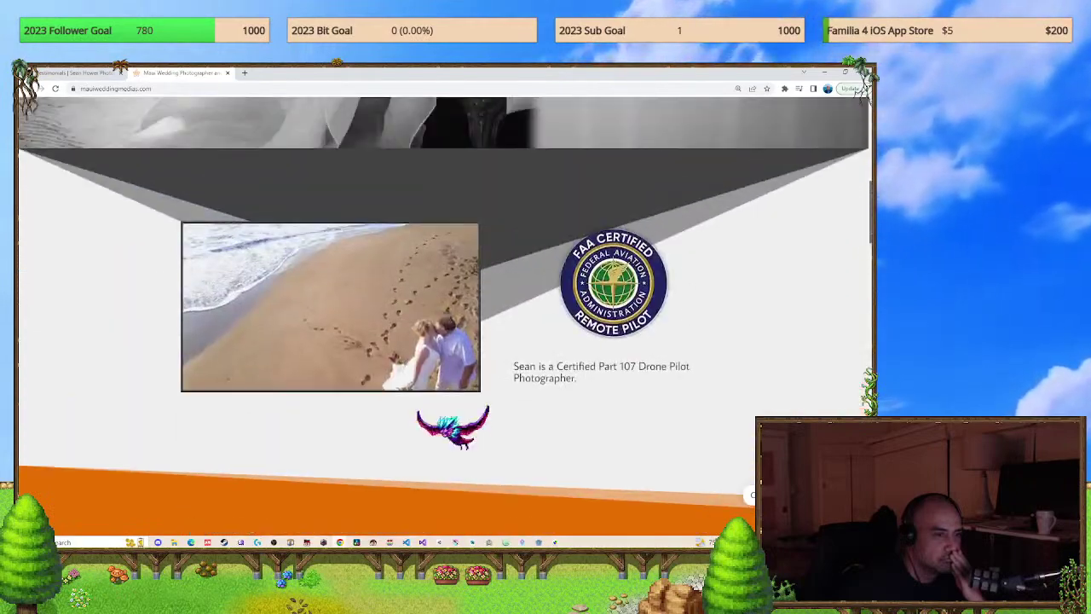
scroll(443, 341, "down", 2)
scroll(443, 341, "up", 3)
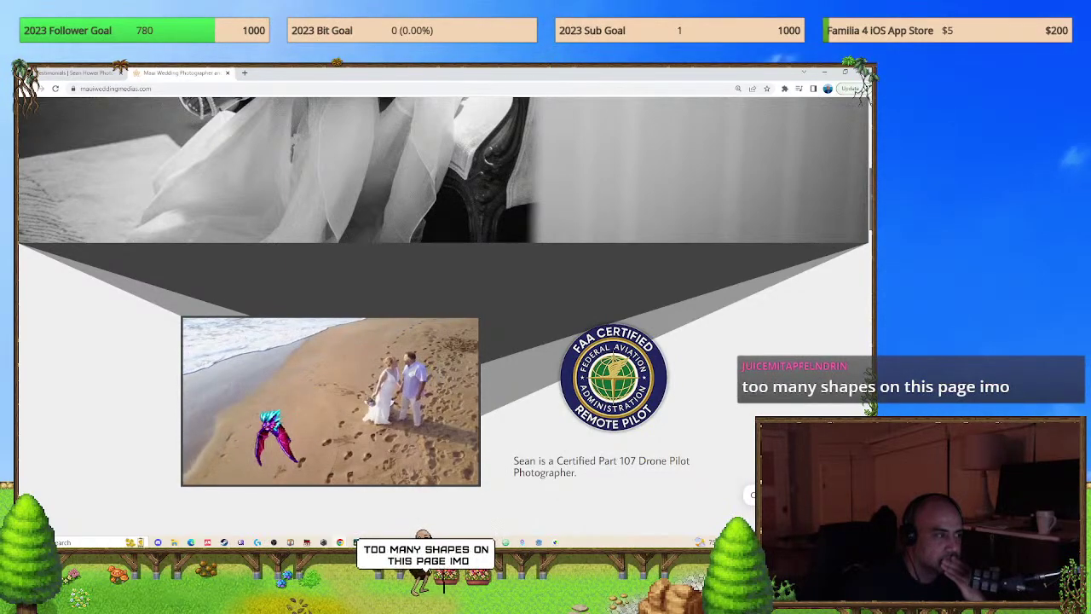
scroll(444, 341, "up", 3)
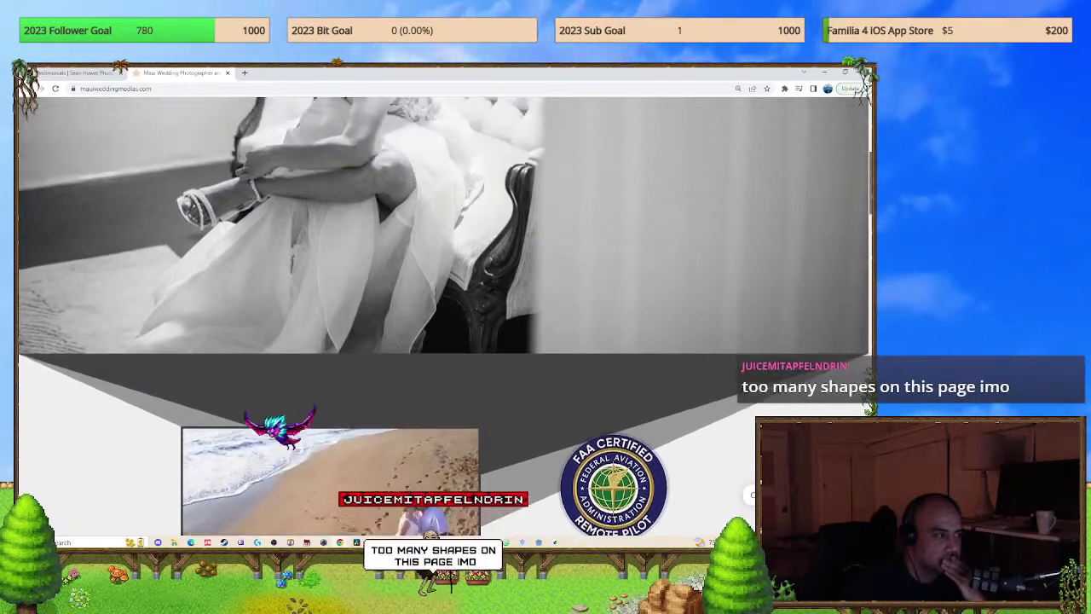
scroll(444, 340, "up", 3)
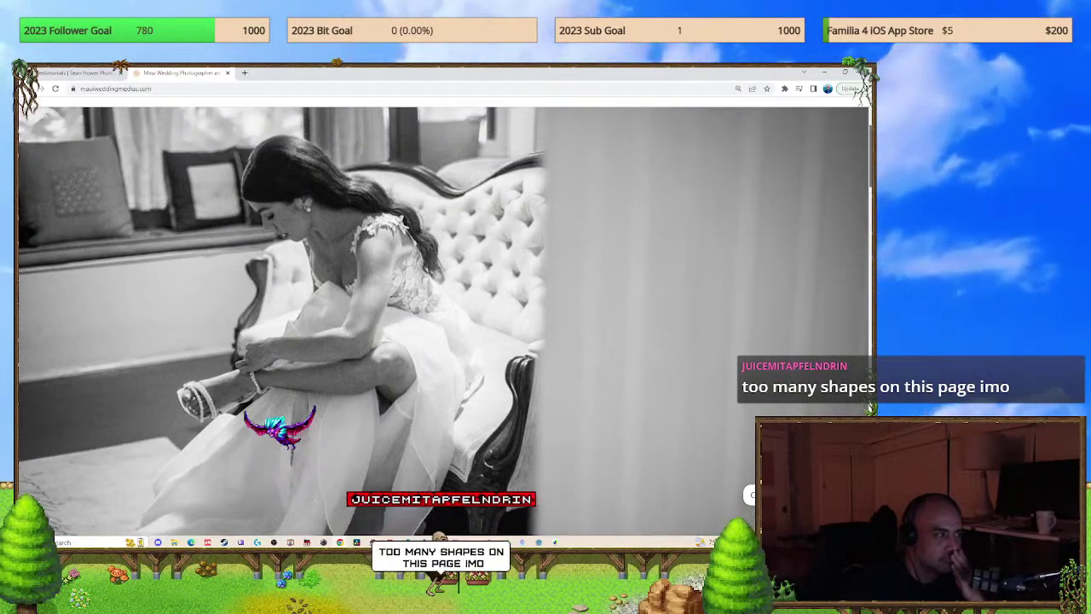
scroll(443, 340, "up", 2)
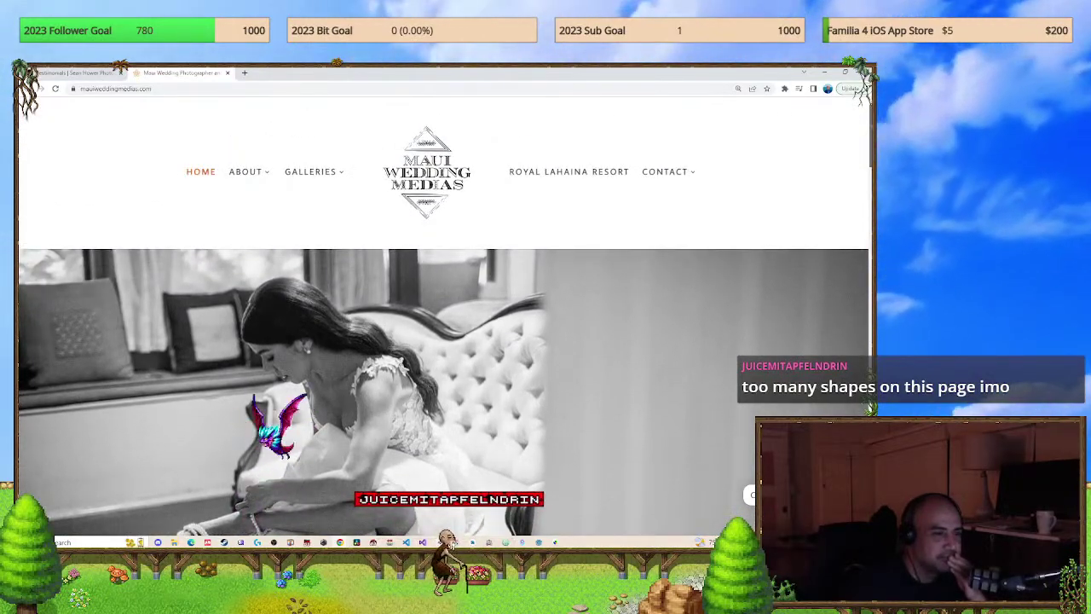
Skim the wedding site's home page from the Reviews section through Galleries to the footer's contact details and sitemap.
scroll(443, 341, "down", 10)
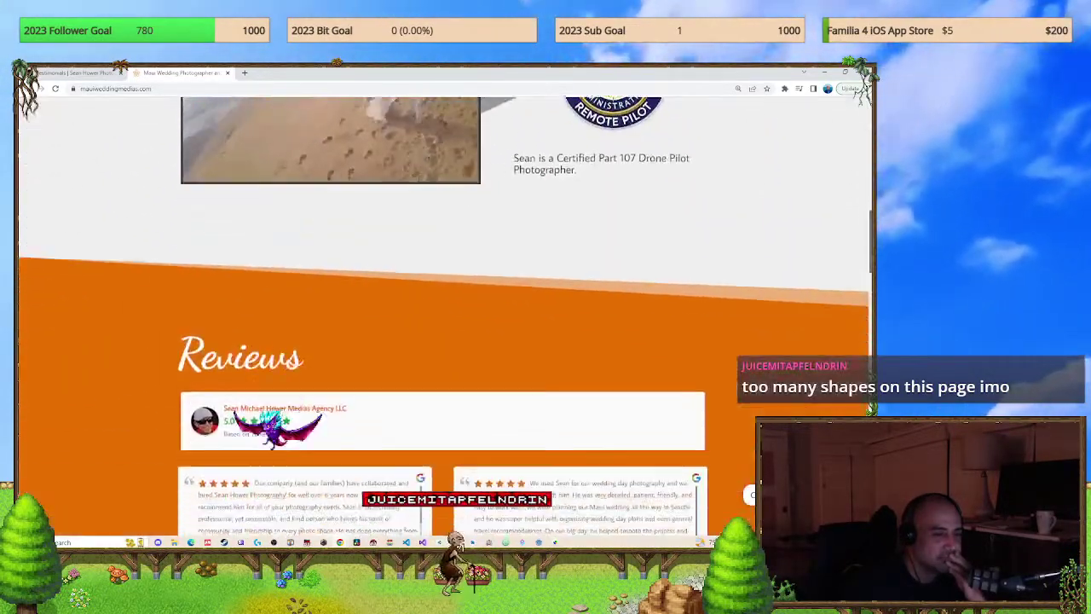
scroll(443, 341, "down", 10)
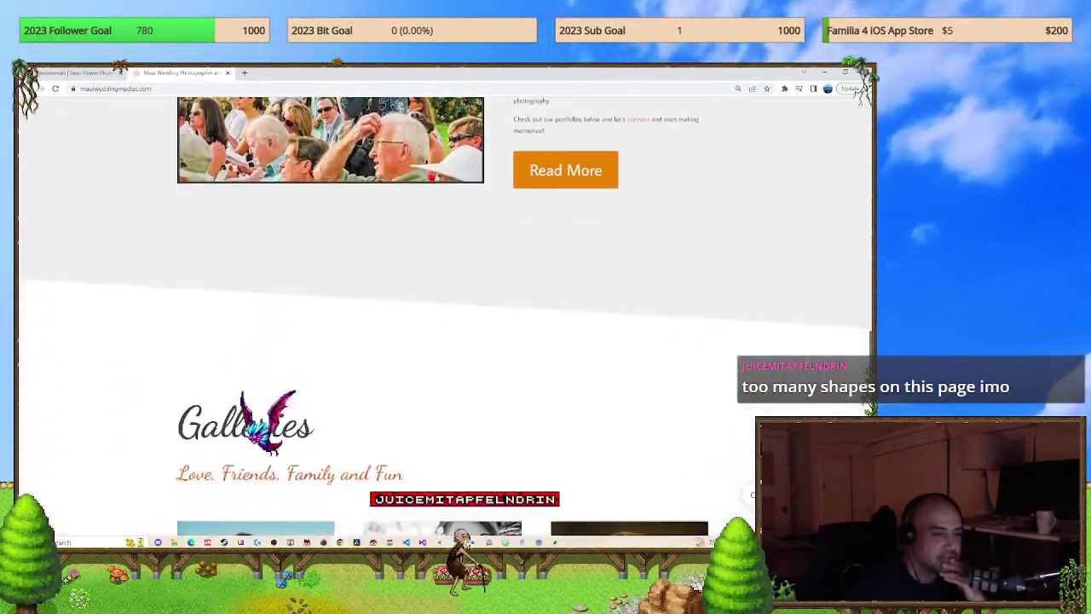
scroll(443, 341, "down", 10)
key("Home")
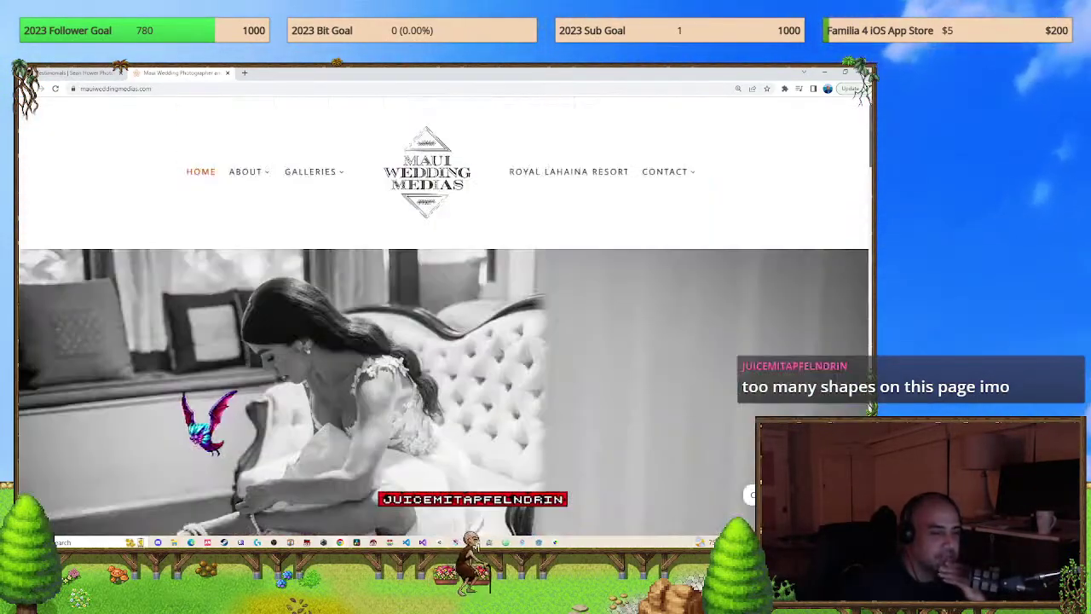
key("End")
scroll(443, 298, "up", 15)
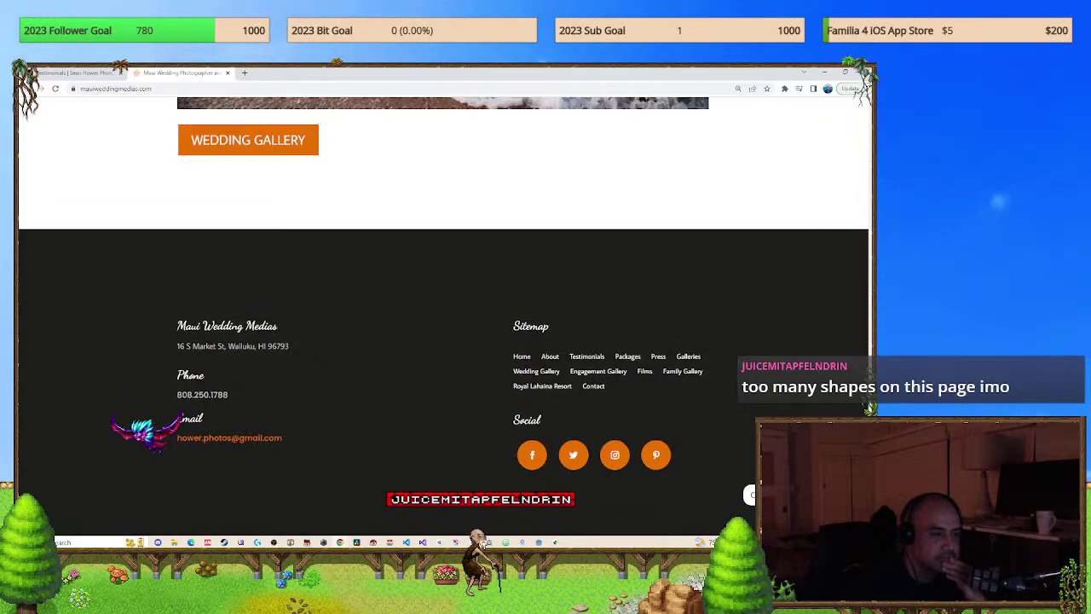
scroll(444, 298, "up", 10)
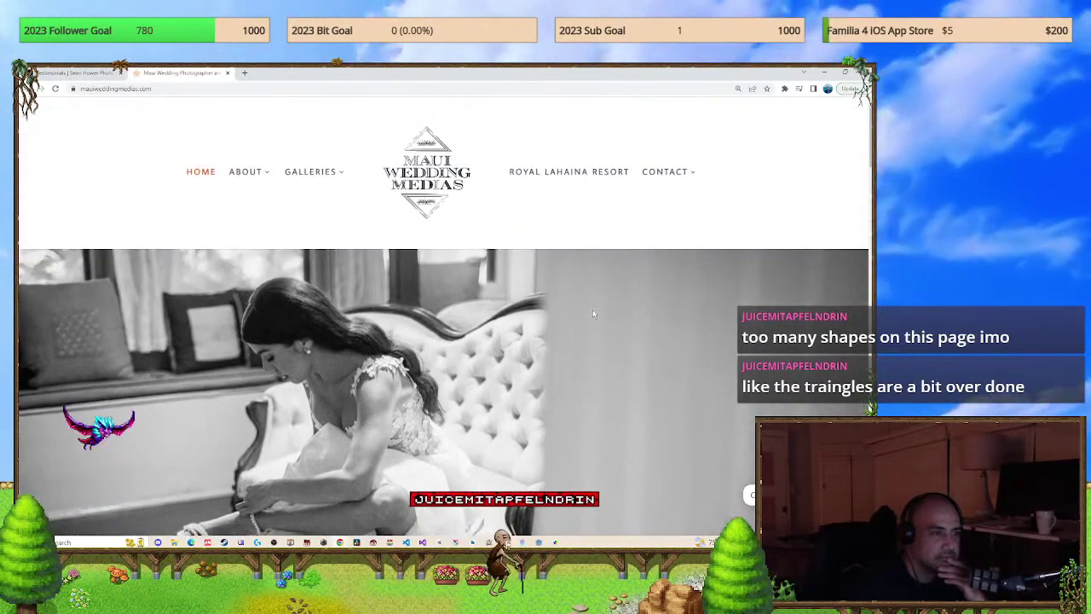
Check the angled section dividers and layout of the wedding home page, from the hero photo through the reviews to the gallery photos.
scroll(787, 151, "down", 5)
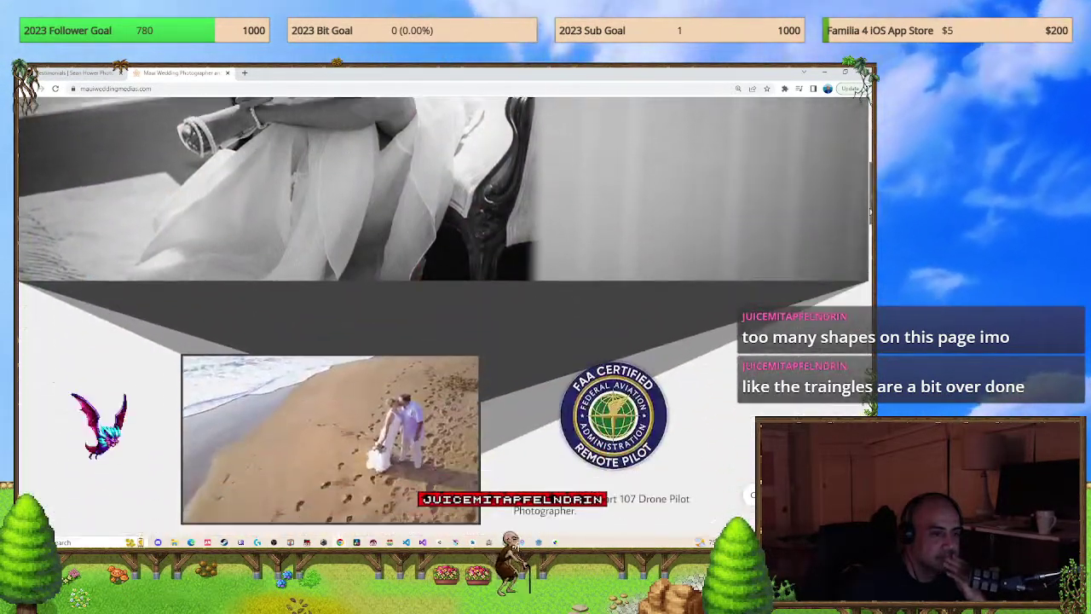
scroll(863, 293, "down", 5)
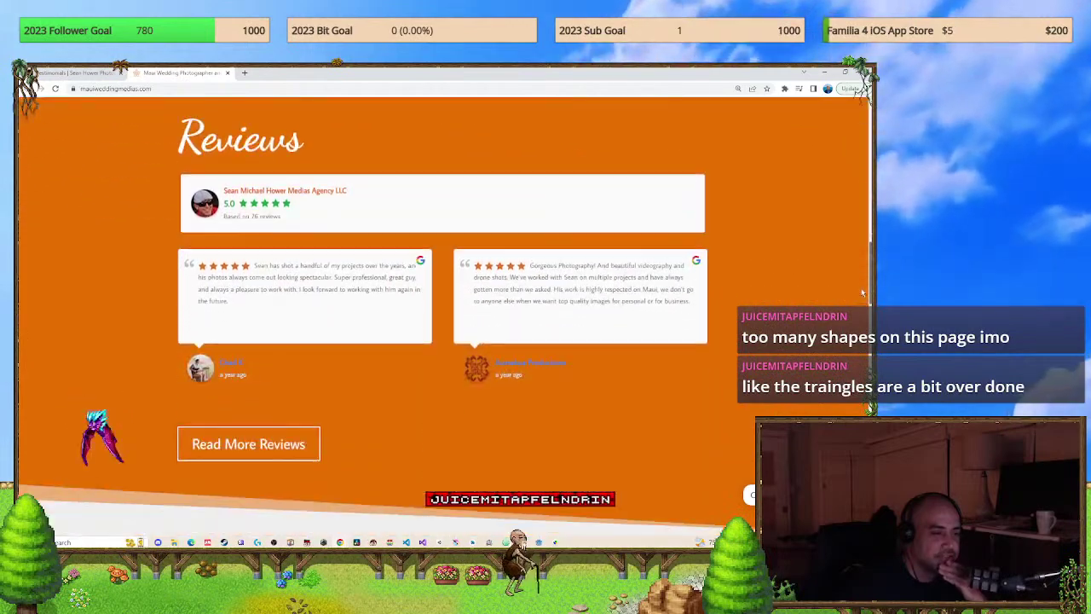
scroll(863, 292, "down", 6)
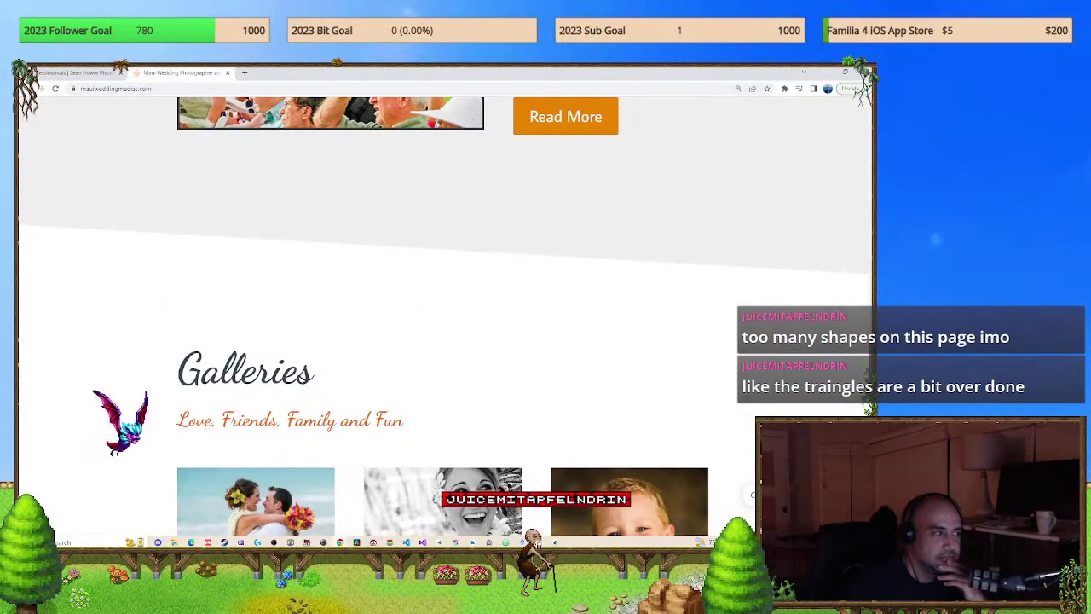
scroll(856, 307, "down", 2)
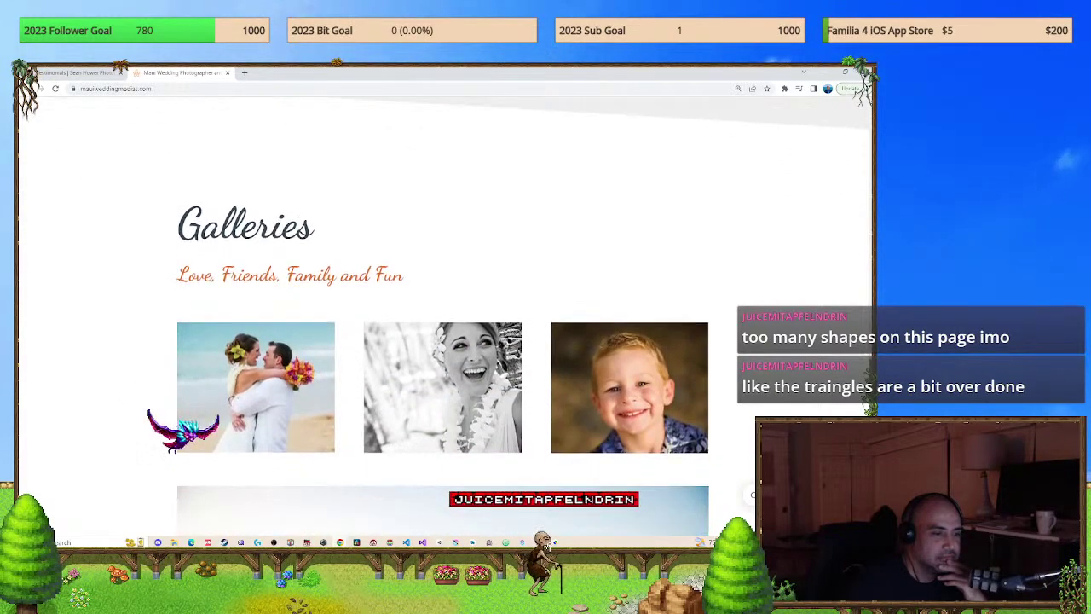
scroll(856, 307, "up", 7)
scroll(855, 306, "up", 10)
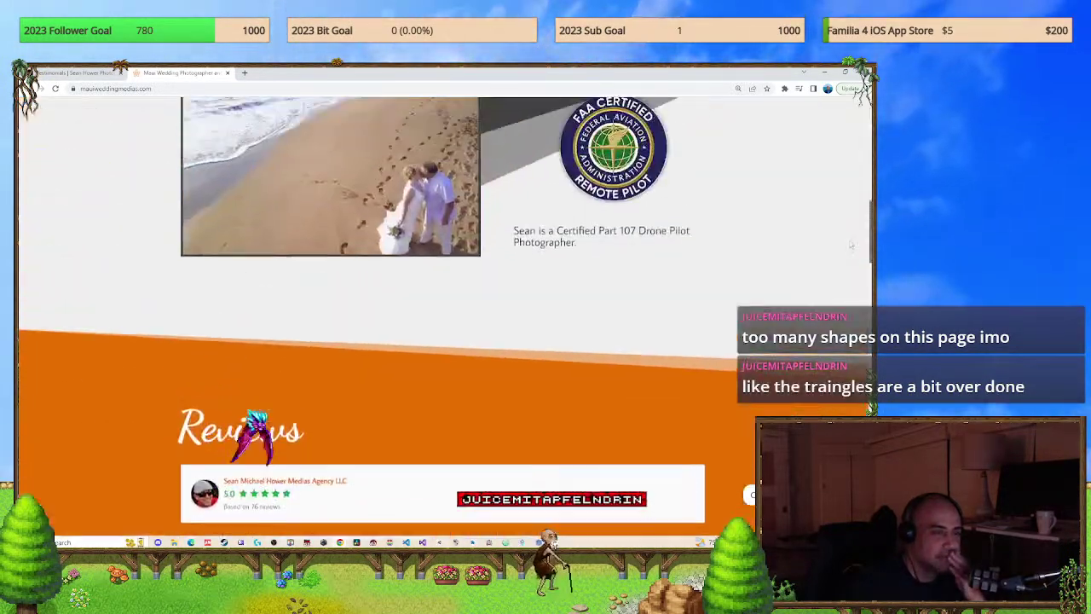
scroll(854, 206, "down", 3)
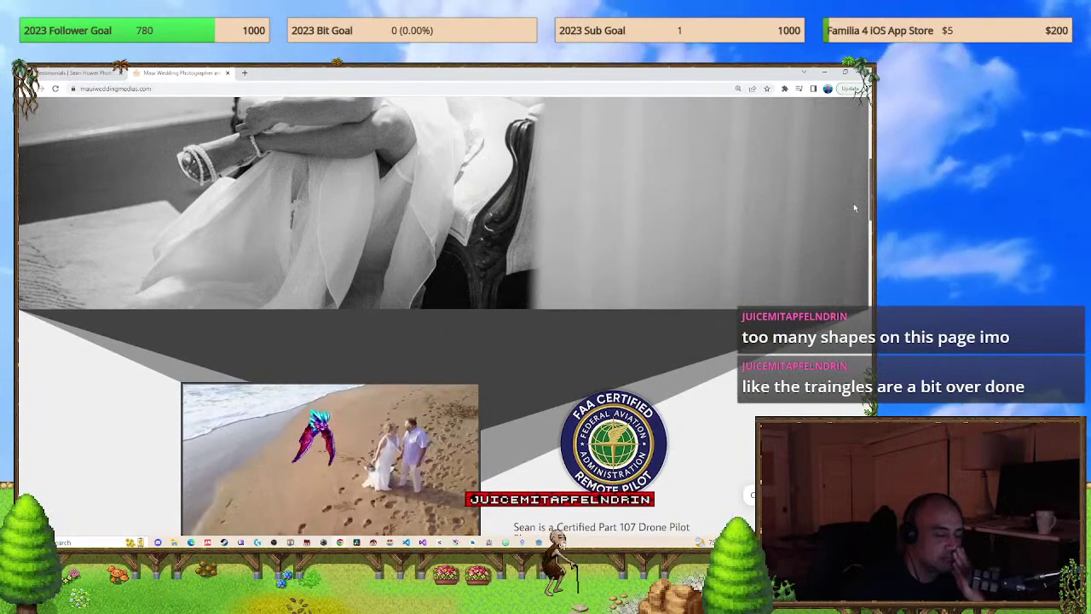
scroll(859, 191, "up", 3)
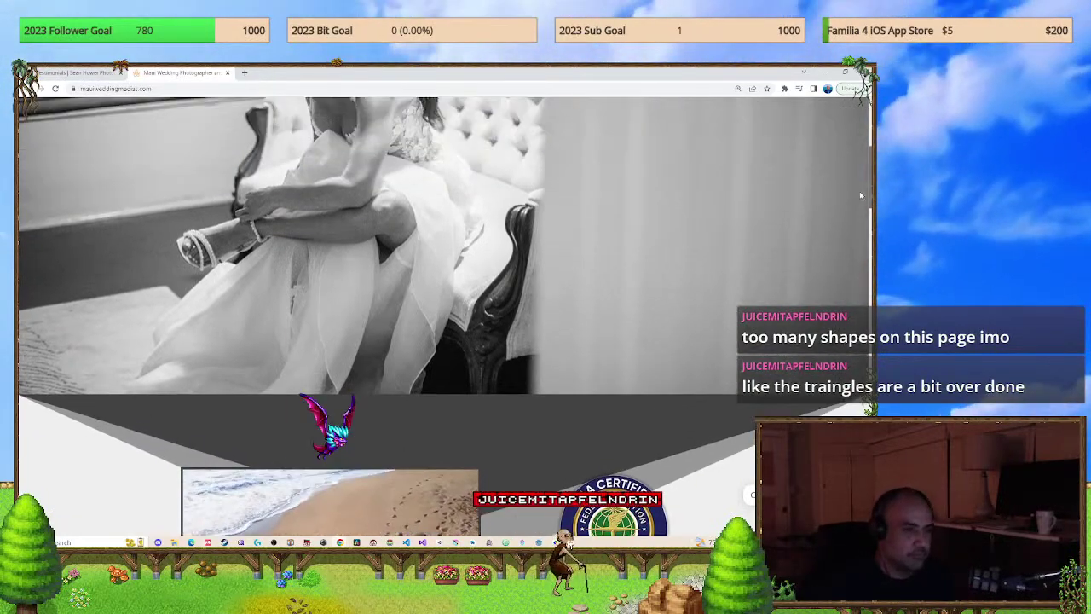
scroll(867, 155, "up", 1)
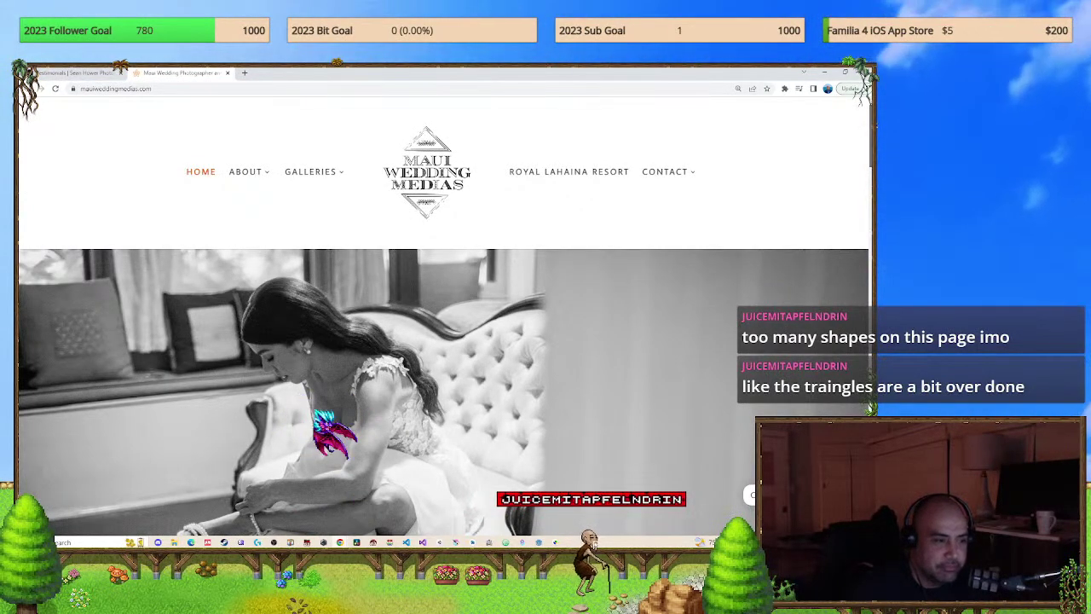
scroll(867, 150, "down", 15)
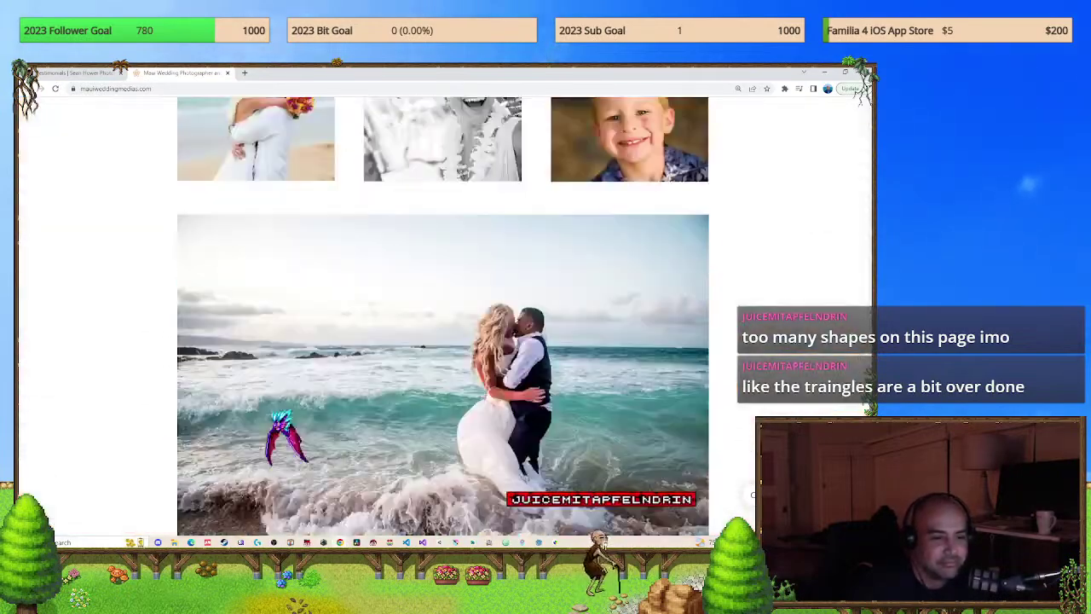
scroll(443, 341, "down", 5)
scroll(443, 341, "up", 20)
Open the wedding site's About page and look through the biography, photos and links to the other businesses.
mouse_move(245, 174)
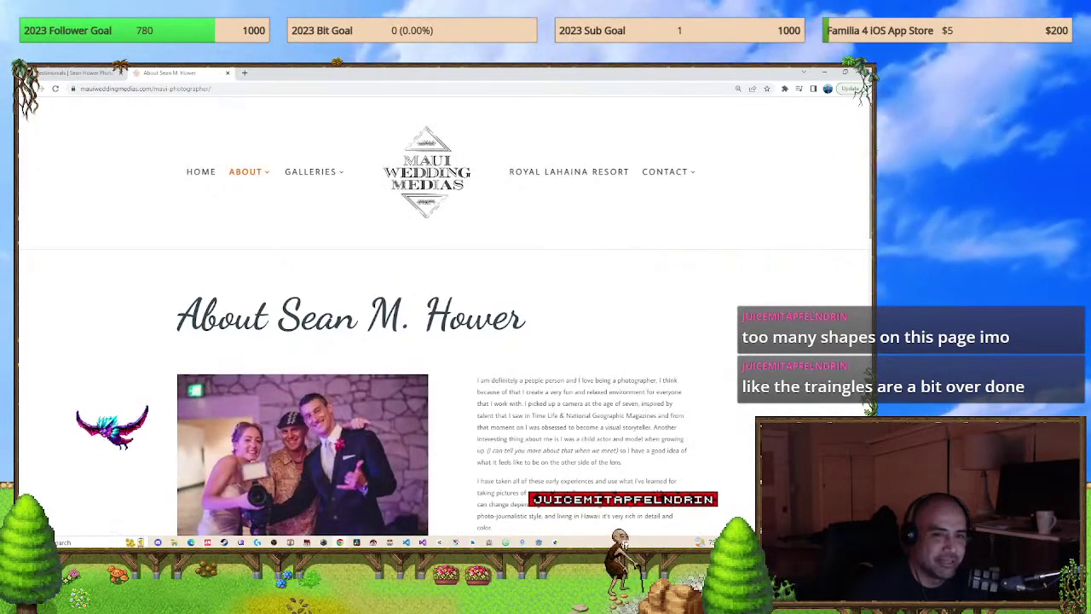
scroll(752, 492, "down", 5)
scroll(750, 494, "down", 6)
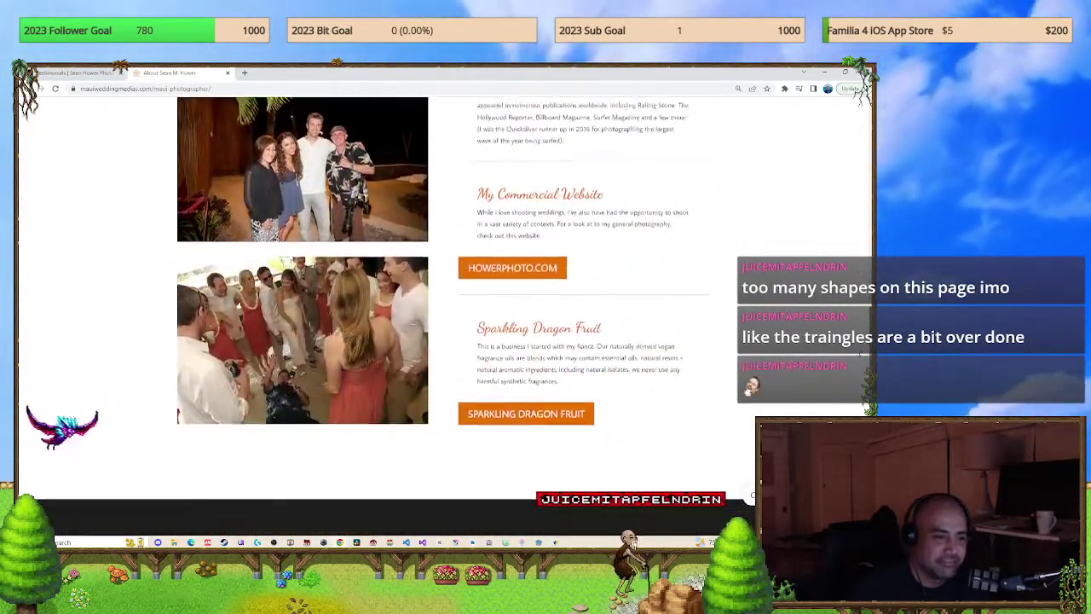
scroll(750, 495, "up", 2)
scroll(750, 494, "up", 10)
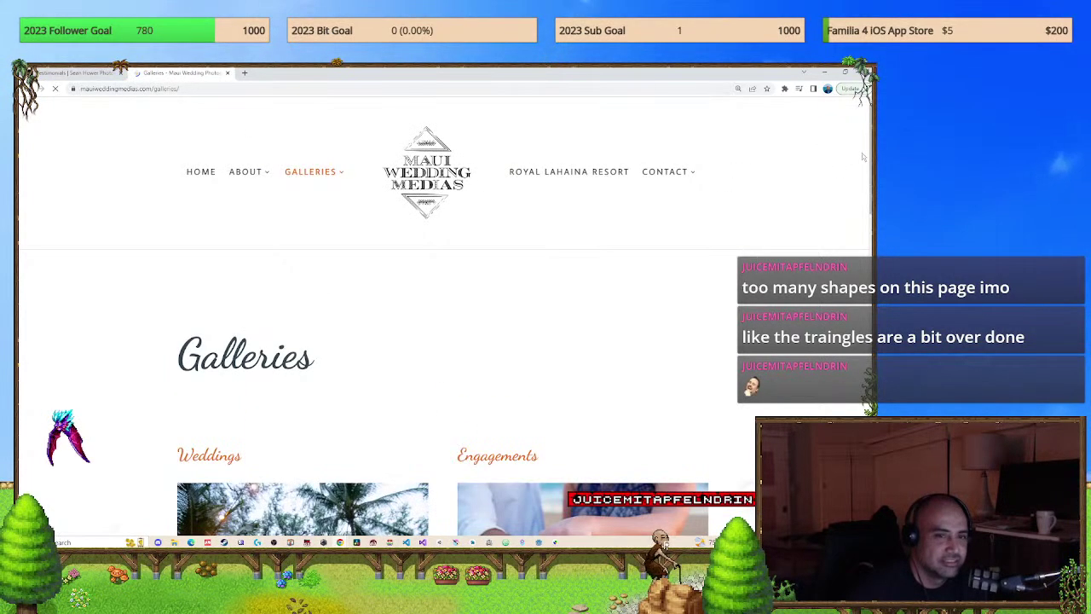
Look over the wedding site's Galleries page, comparing the Weddings, Engagements, Family, Film and Instagram sections and their cover photos.
scroll(741, 171, "down", 8)
scroll(511, 315, "up", 3)
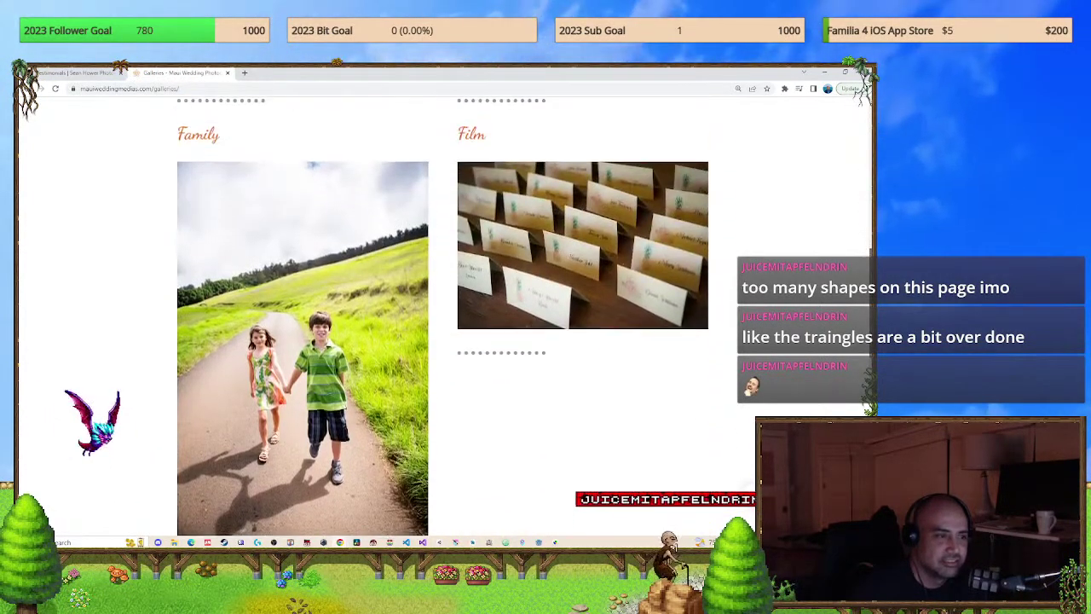
scroll(511, 315, "down", 7)
scroll(391, 254, "up", 5)
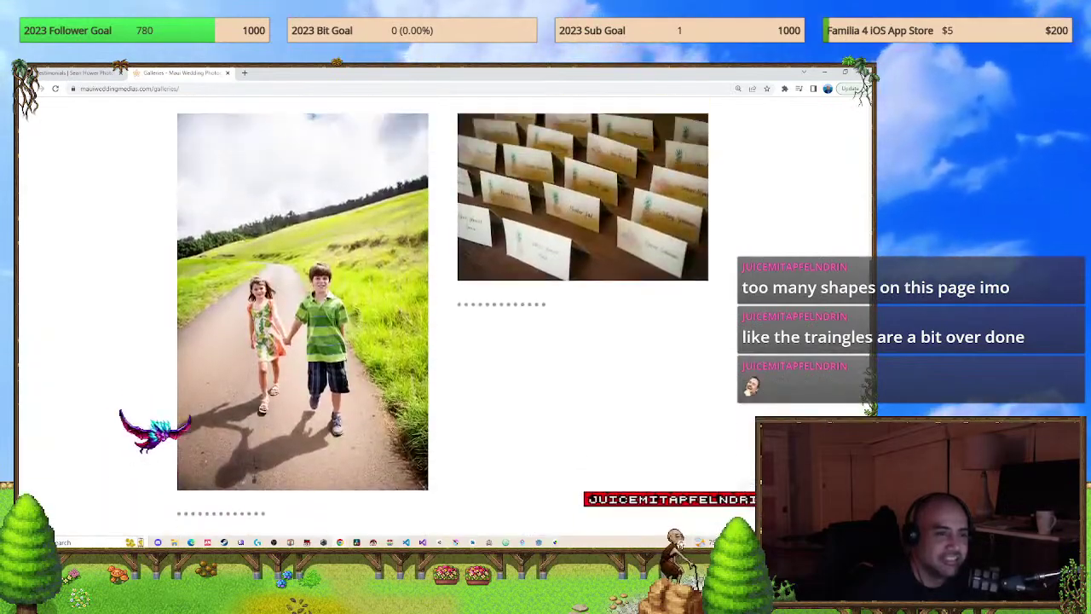
scroll(391, 254, "down", 2)
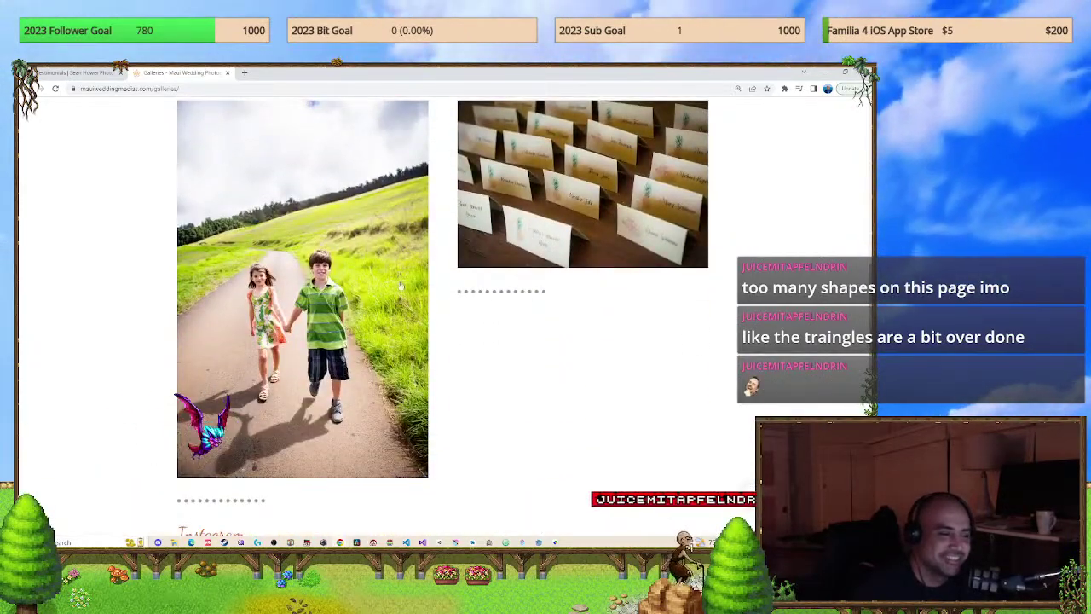
scroll(523, 293, "down", 4)
scroll(511, 280, "up", 7)
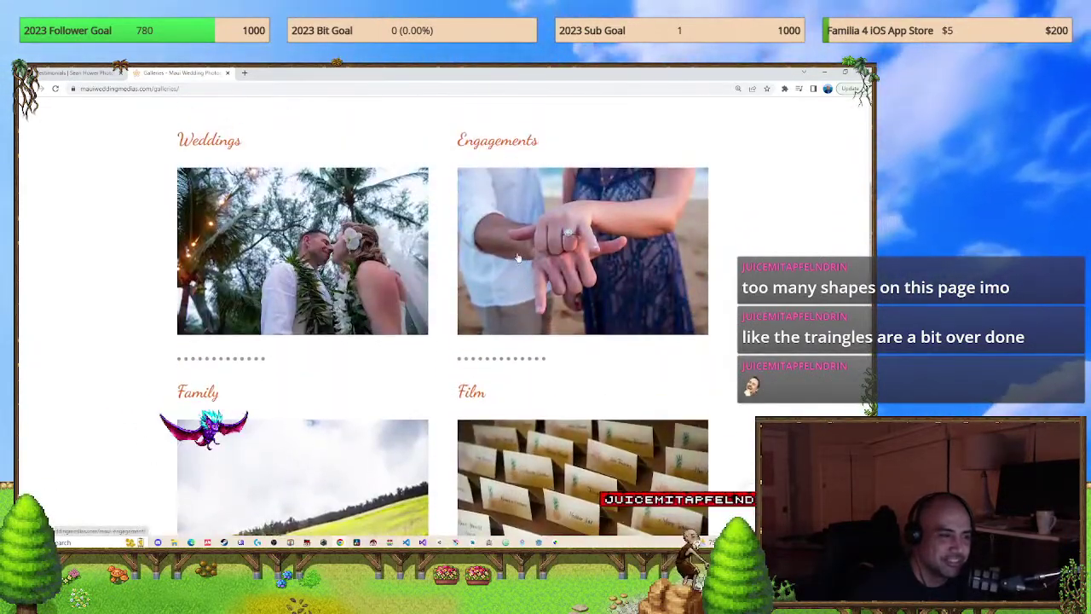
scroll(520, 255, "up", 2)
scroll(555, 250, "down", 8)
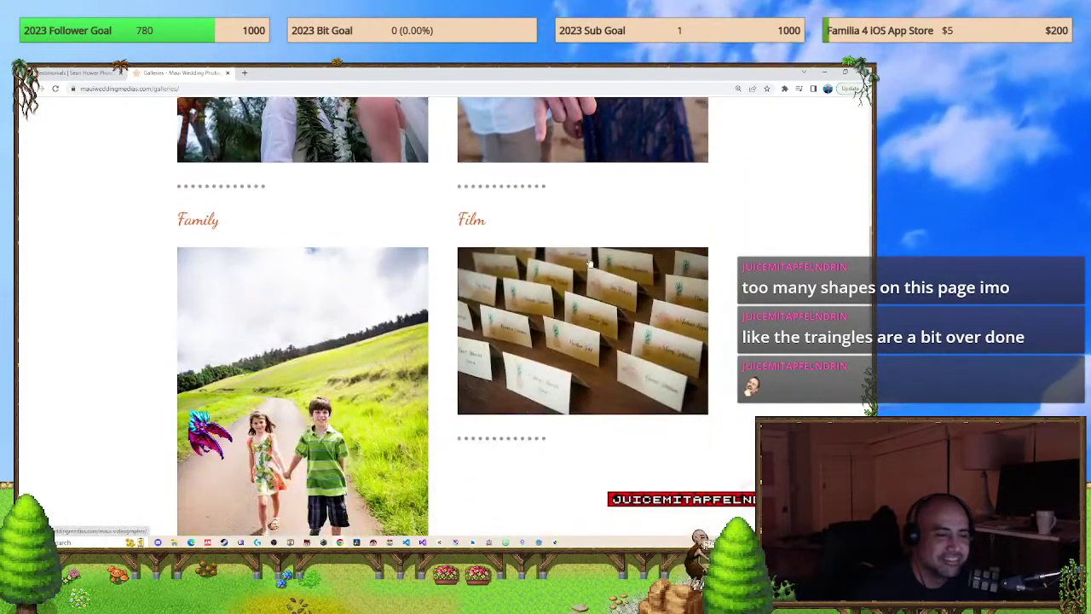
scroll(584, 255, "up", 2)
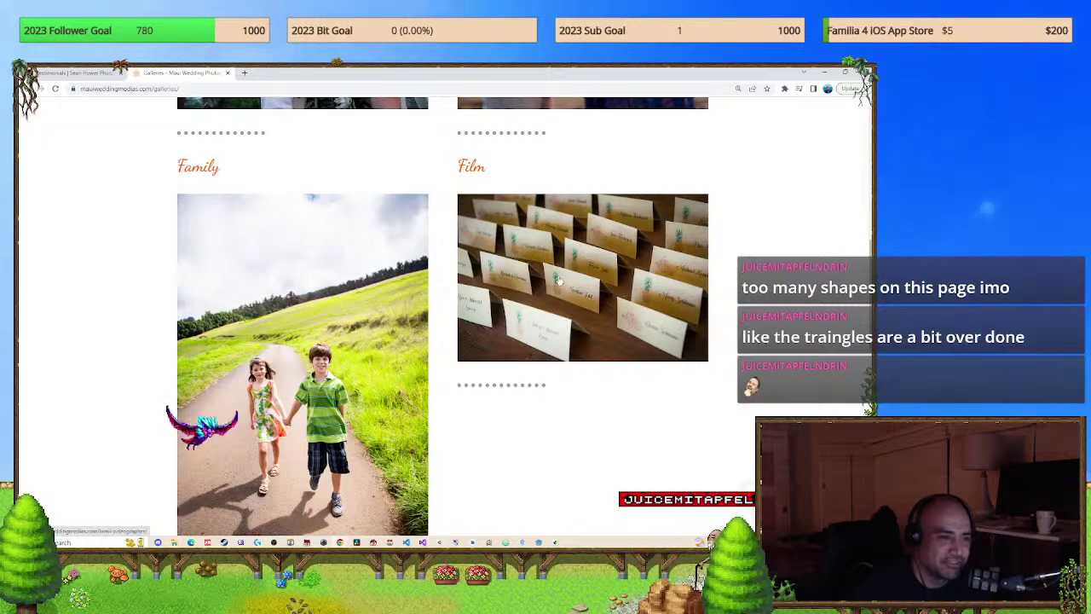
scroll(535, 271, "down", 4)
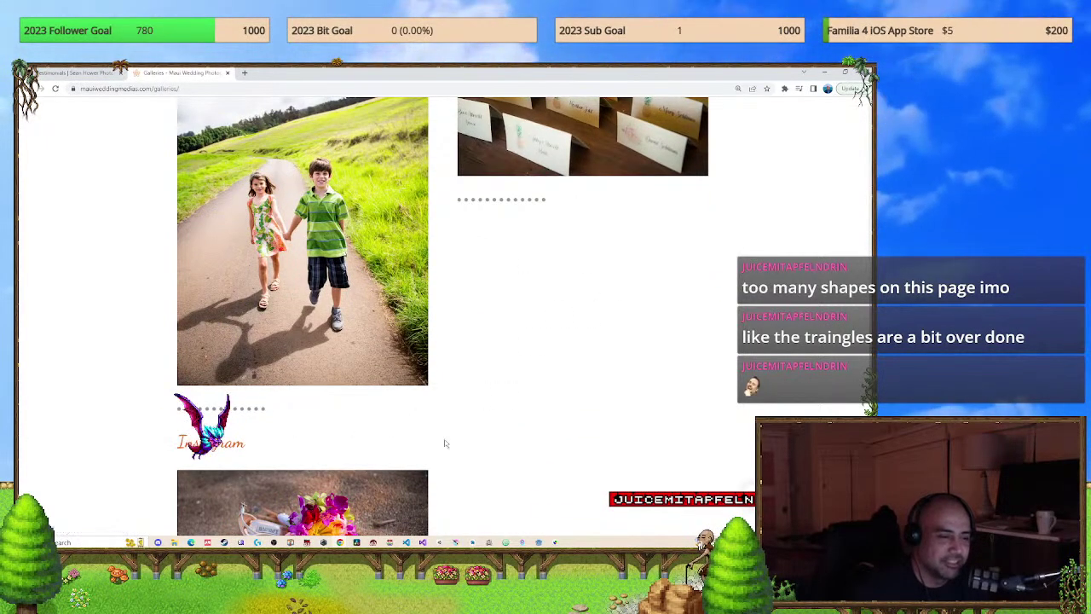
scroll(444, 443, "up", 6)
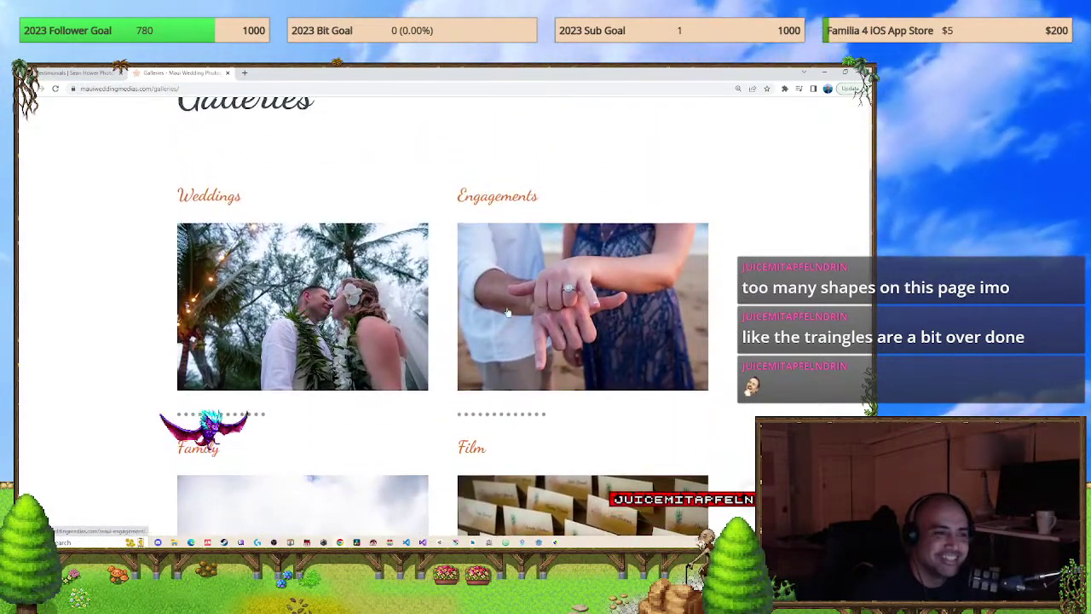
scroll(840, 156, "up", 3)
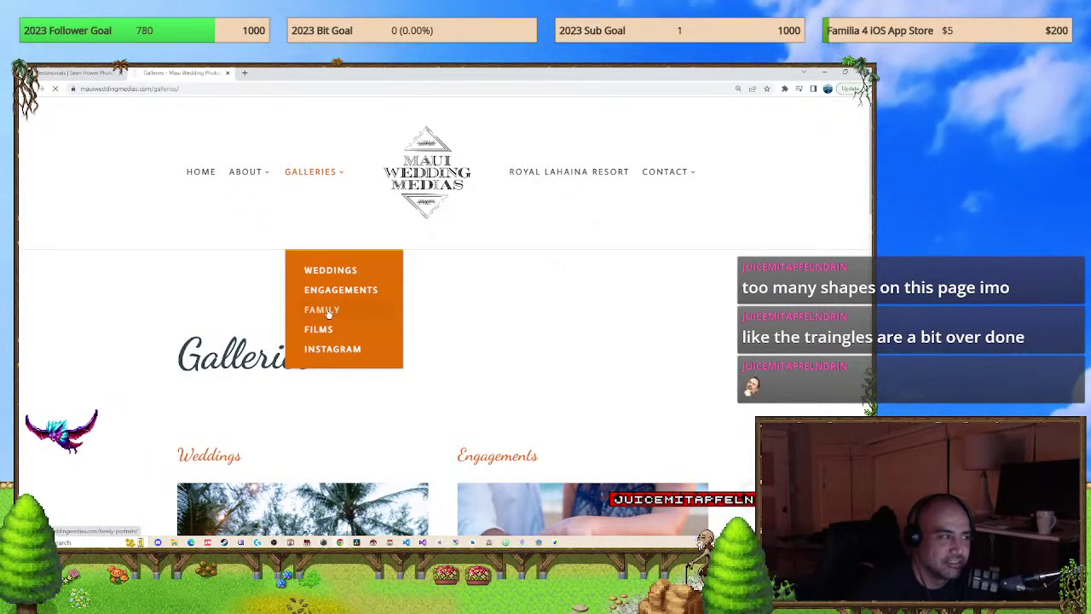
Open the Family gallery page and look through its hero photo, introduction text and portrait thumbnails to the end of the grid.
scroll(523, 320, "down", 3)
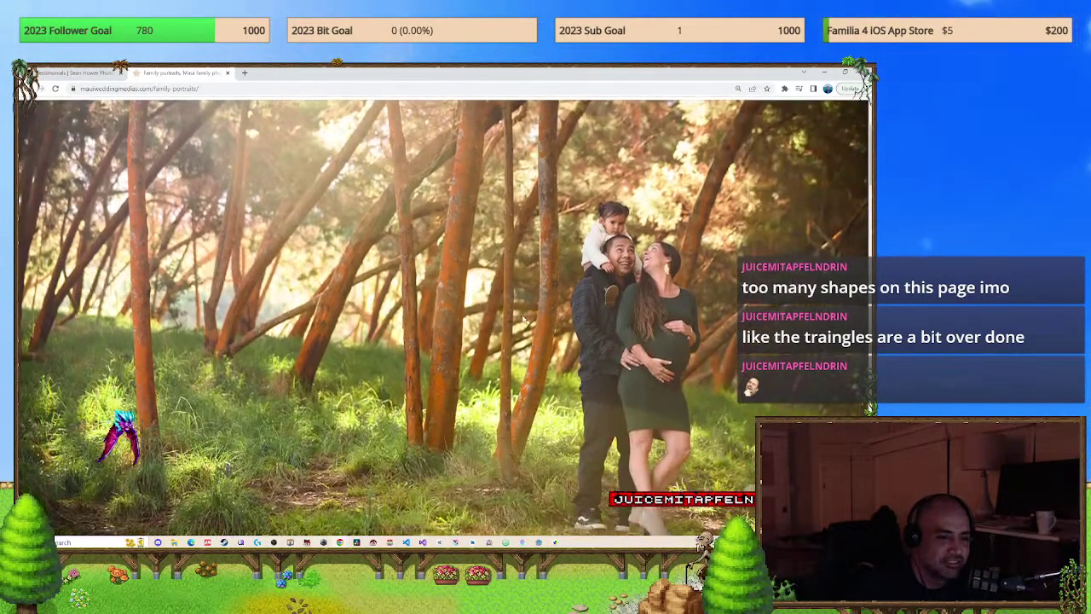
scroll(524, 320, "up", 2)
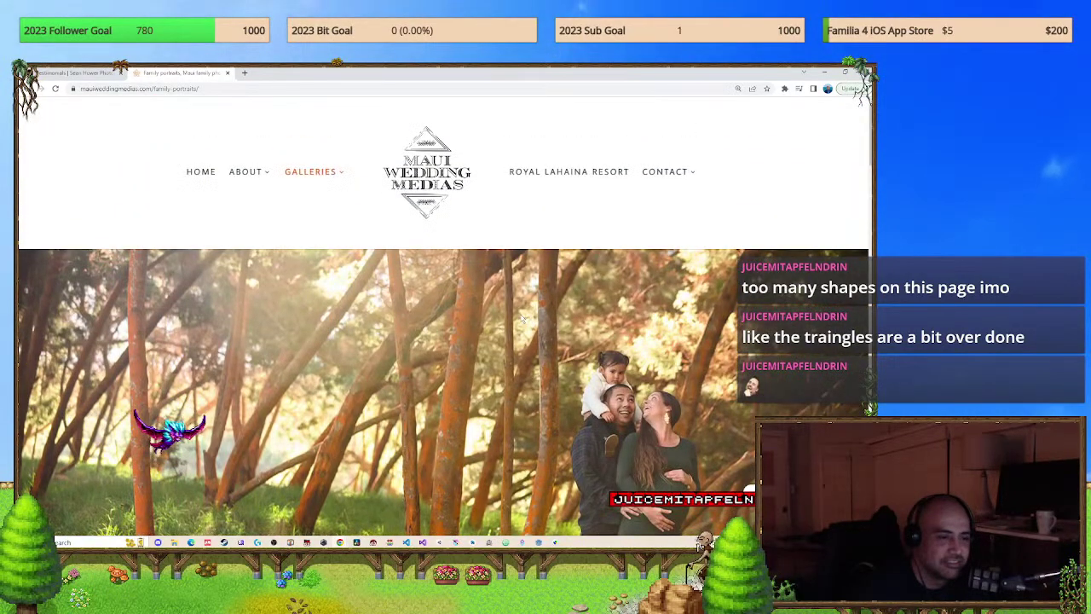
scroll(521, 318, "down", 7)
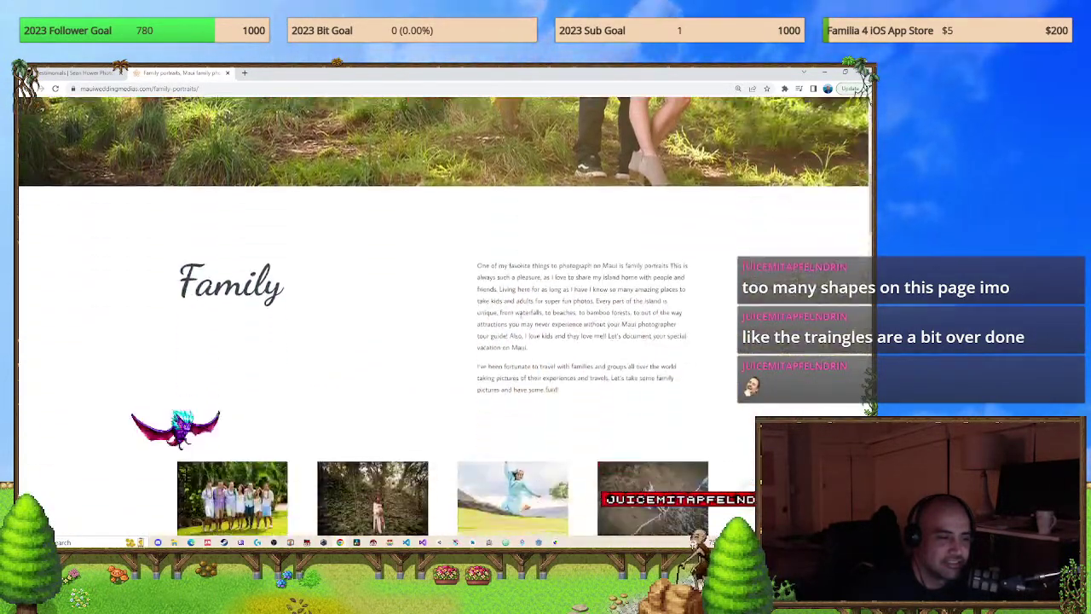
scroll(520, 313, "down", 1)
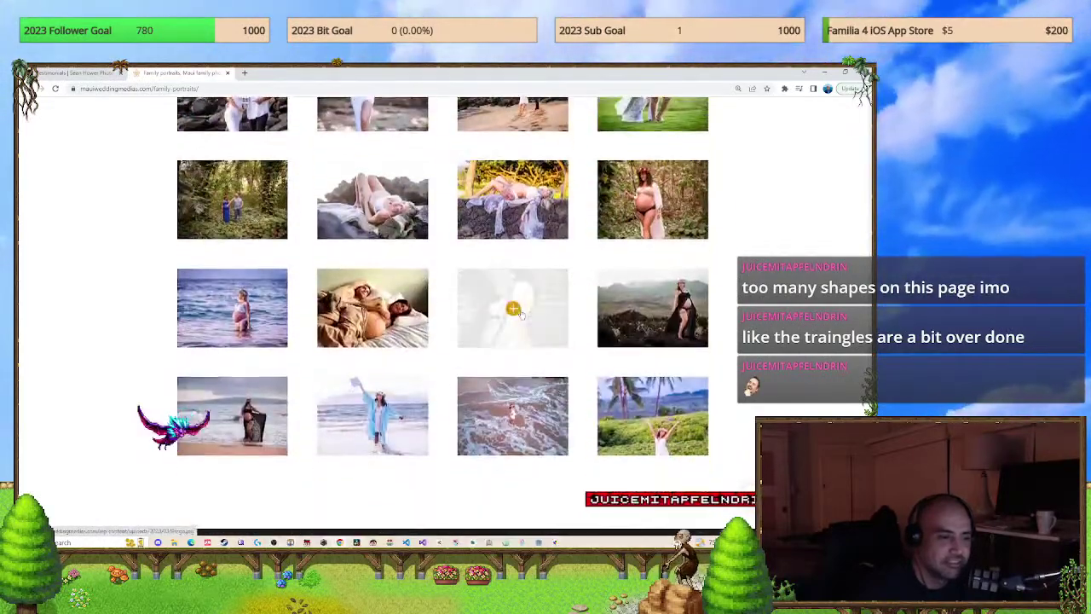
scroll(517, 312, "down", 3)
Review the family portrait thumbnails again from the end of the grid back to the page heading and introduction.
scroll(519, 310, "up", 5)
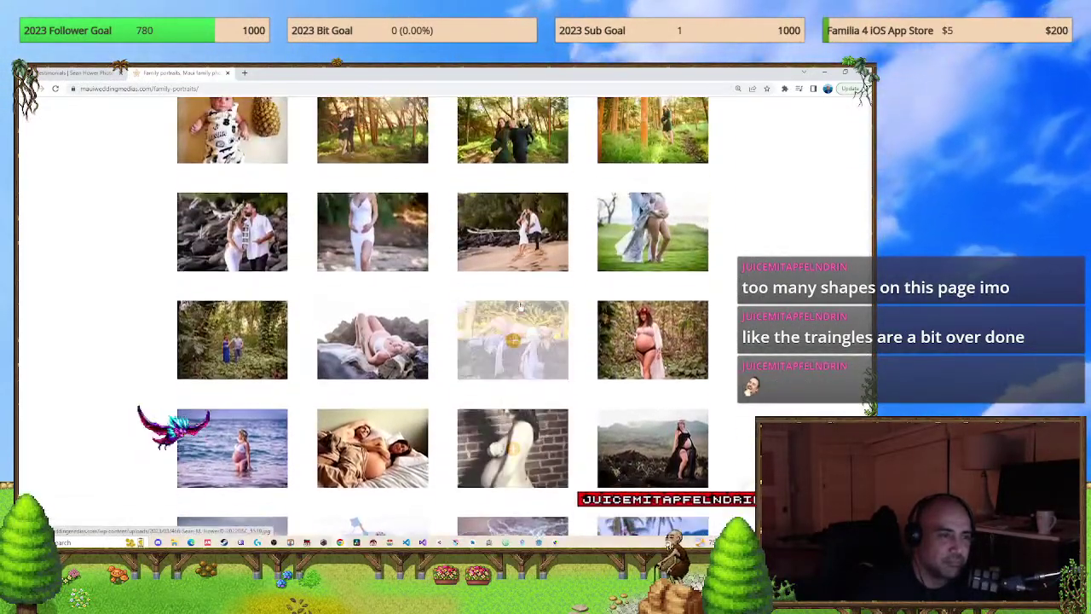
scroll(514, 299, "up", 6)
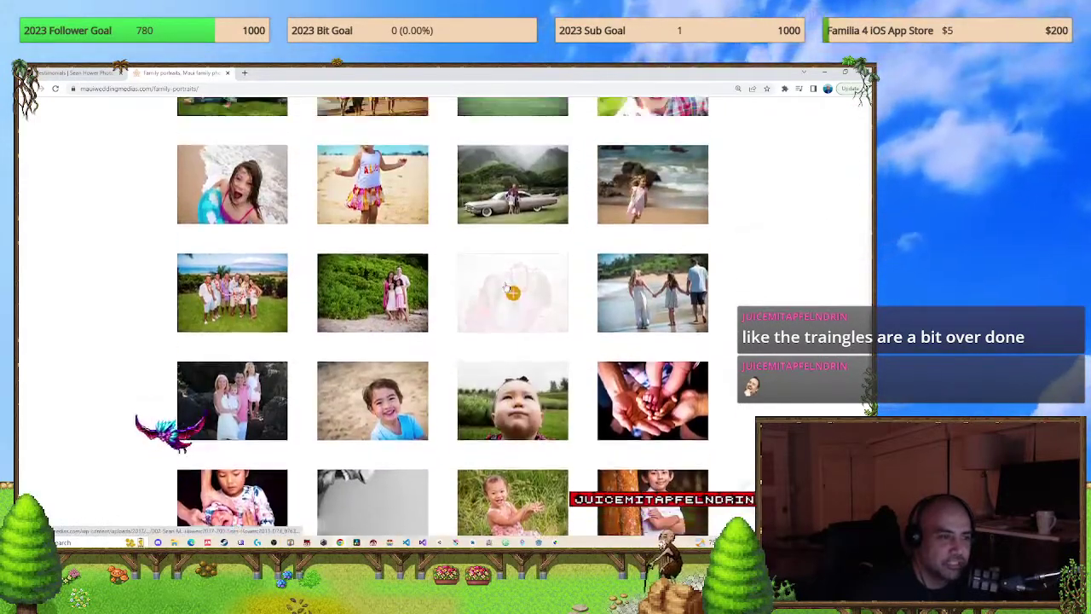
scroll(512, 294, "up", 3)
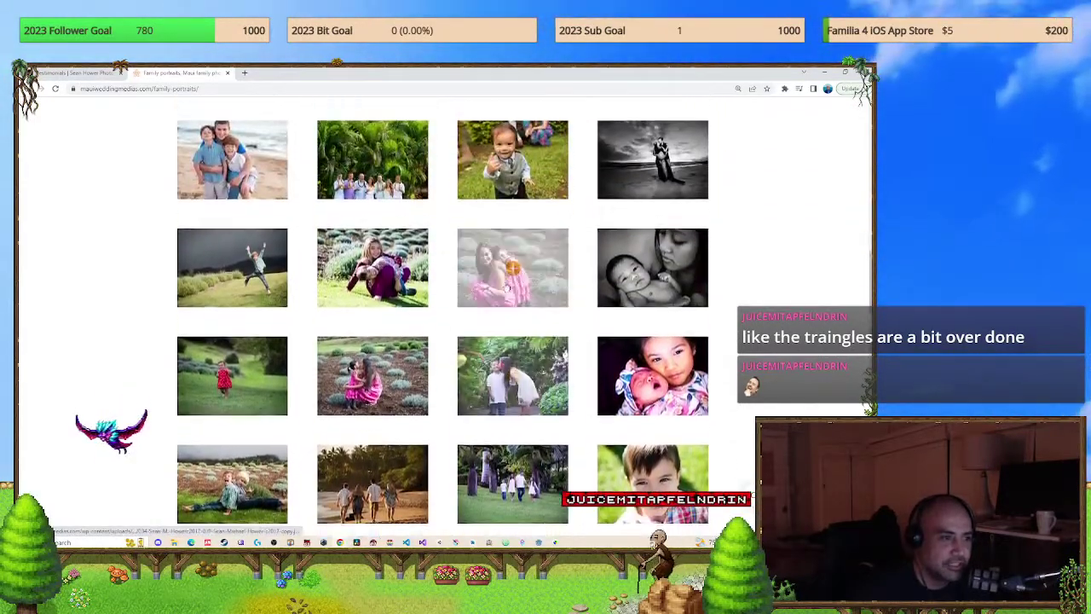
scroll(506, 287, "up", 3)
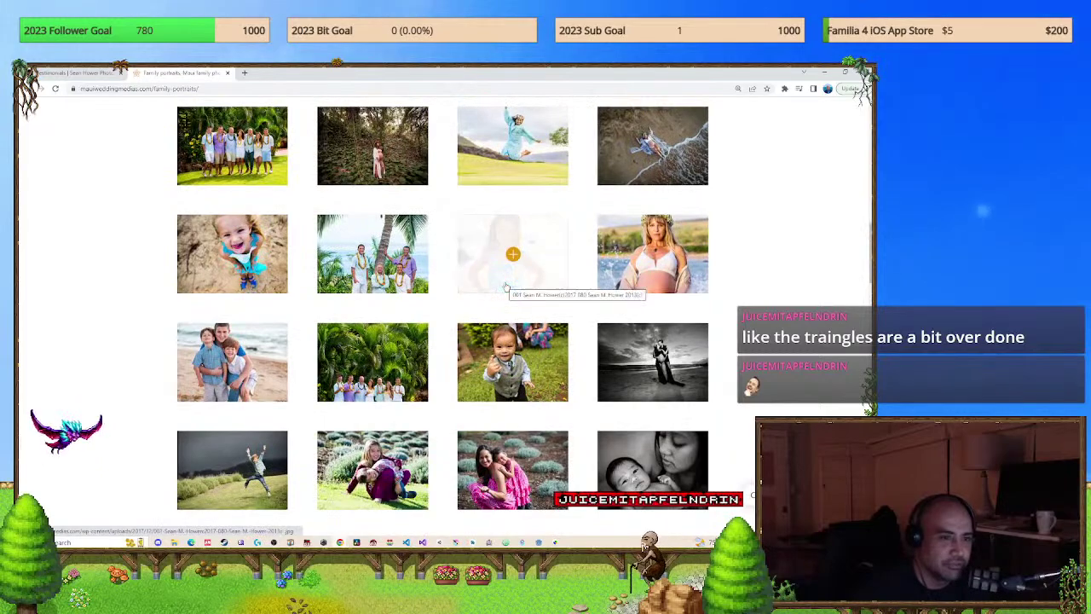
scroll(732, 305, "up", 2)
scroll(443, 315, "down", 2)
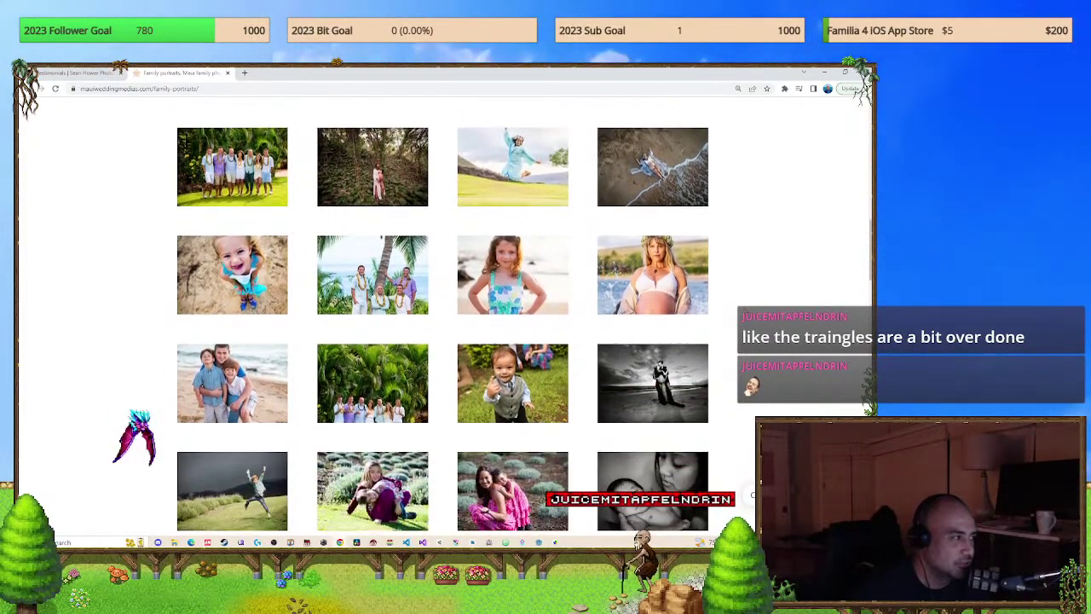
scroll(442, 315, "down", 1)
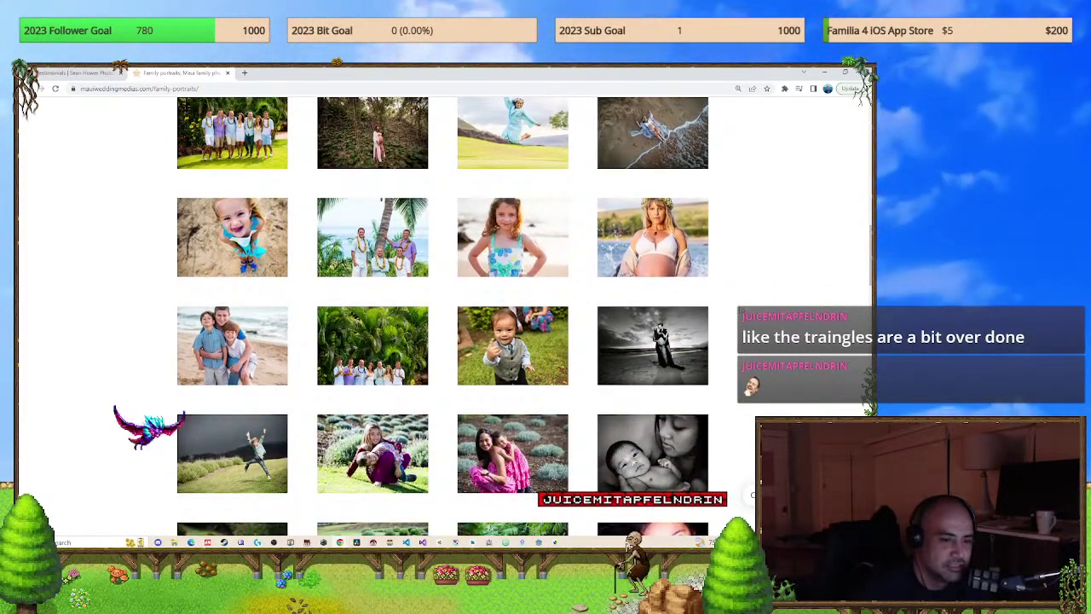
scroll(738, 309, "up", 10)
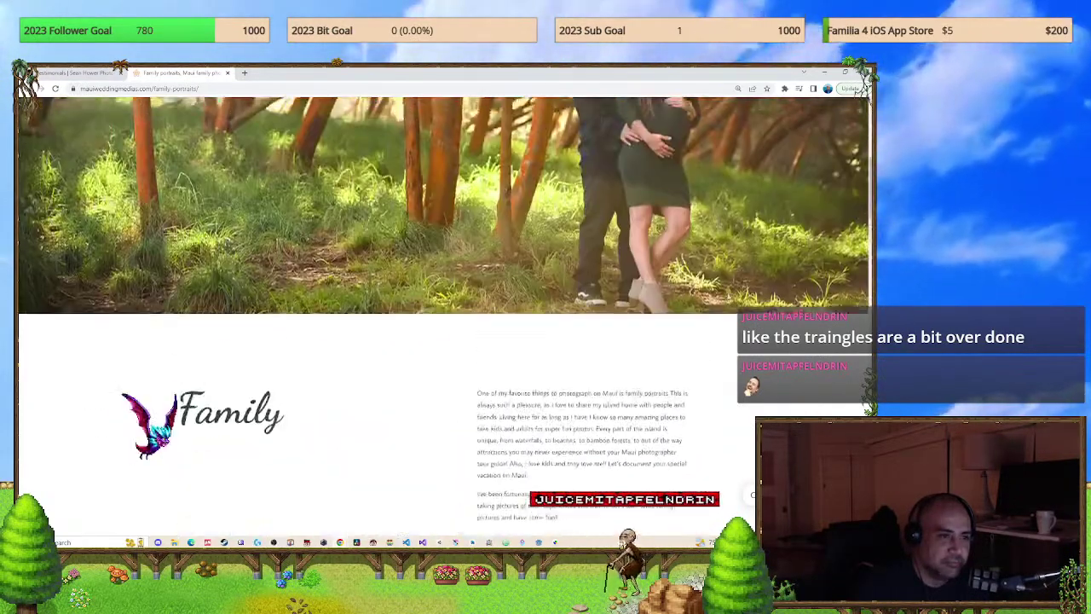
scroll(443, 341, "down", 5)
scroll(334, 186, "up", 6)
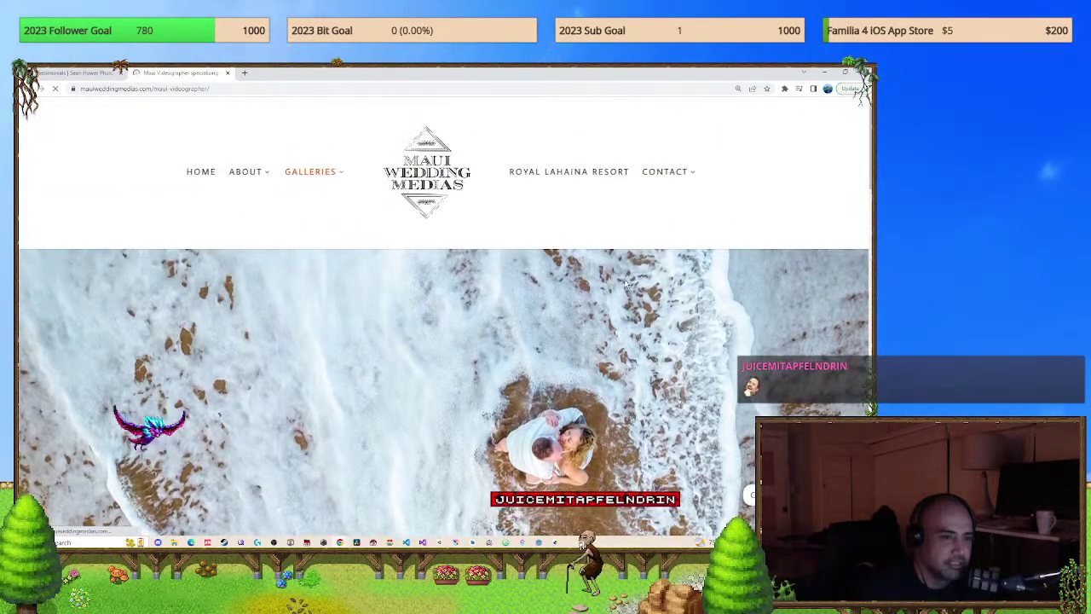
View the wedding and commercial videos on the Films page and the photo feed on the Instagram gallery page.
scroll(628, 287, "down", 6)
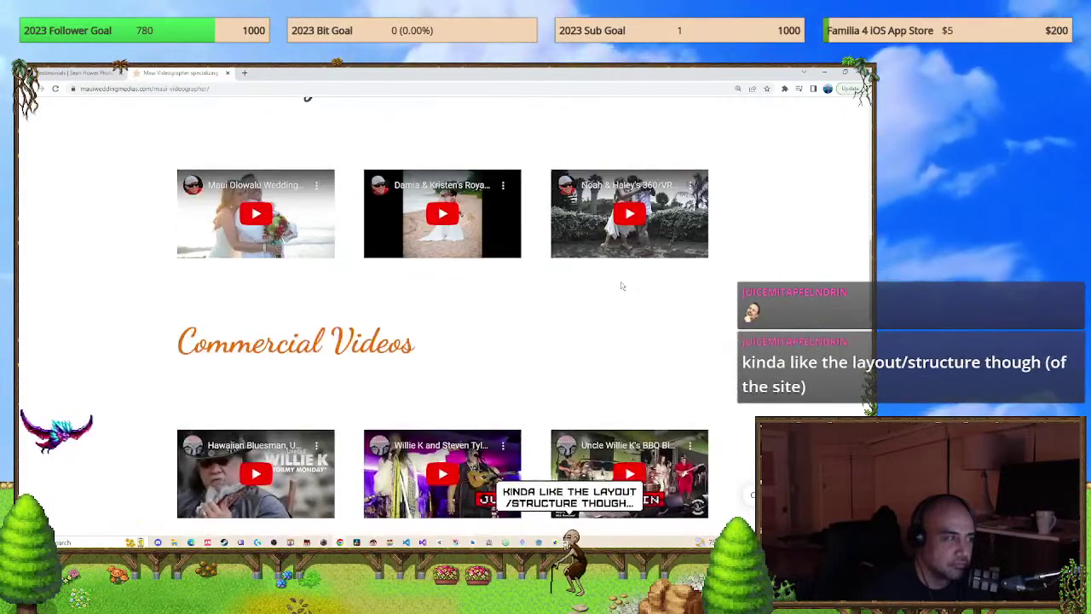
scroll(622, 286, "up", 8)
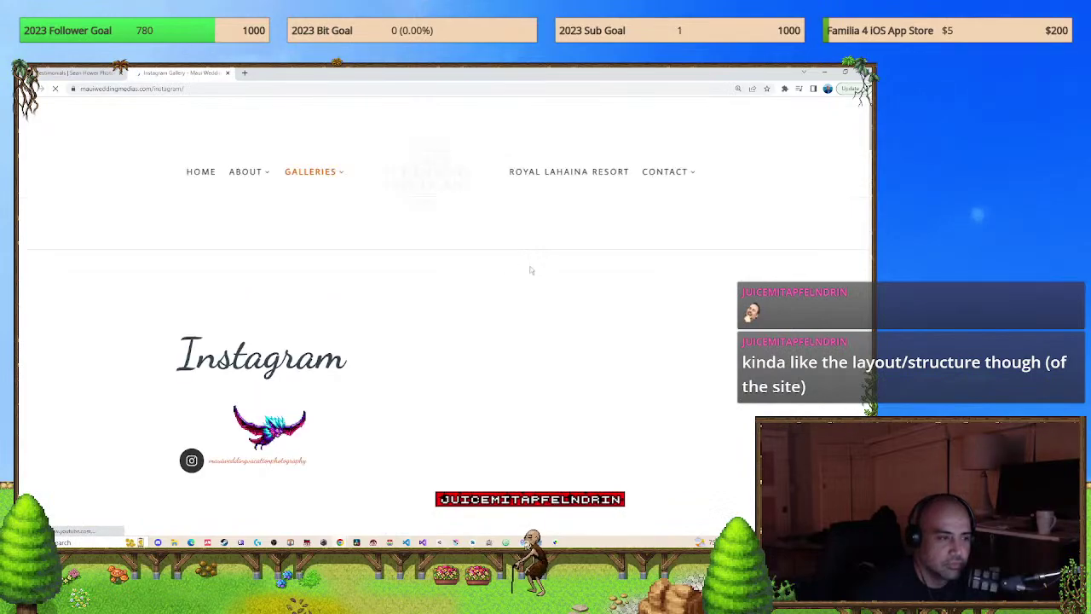
scroll(529, 270, "down", 5)
scroll(526, 267, "down", 2)
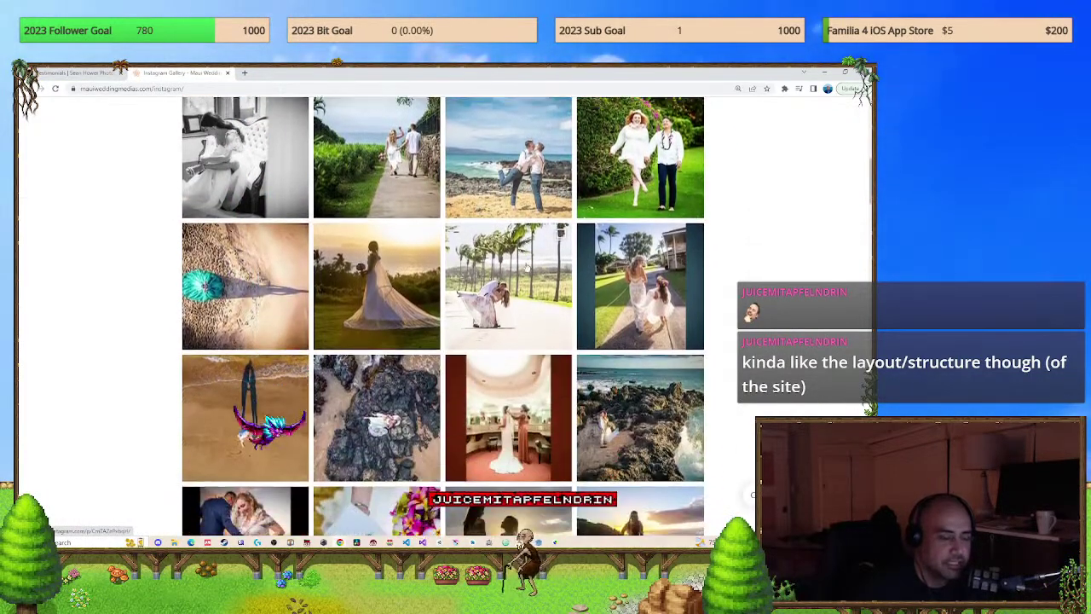
scroll(526, 267, "down", 4)
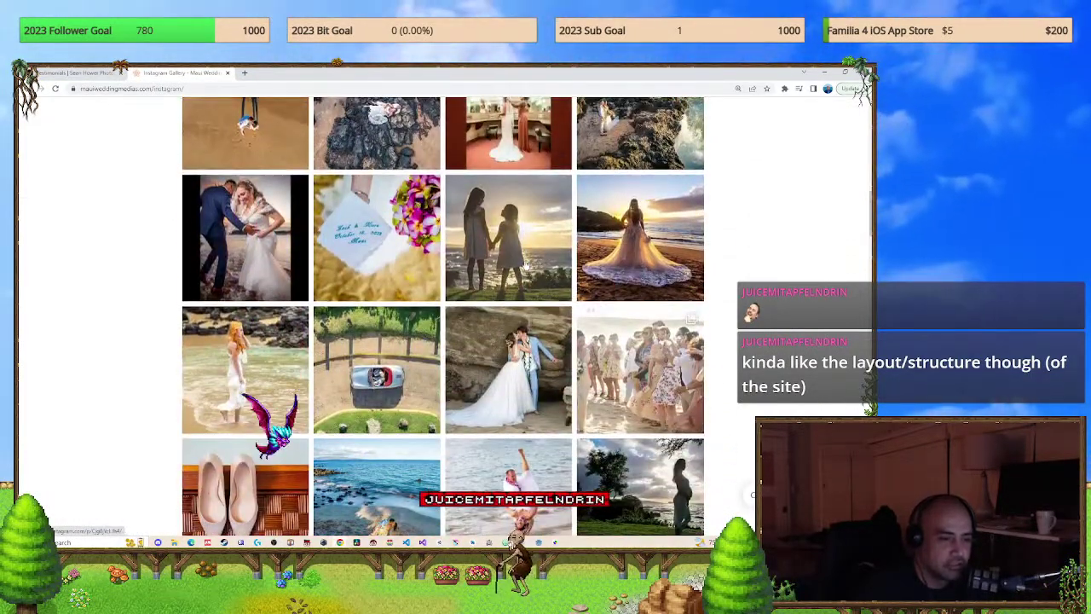
scroll(525, 265, "down", 6)
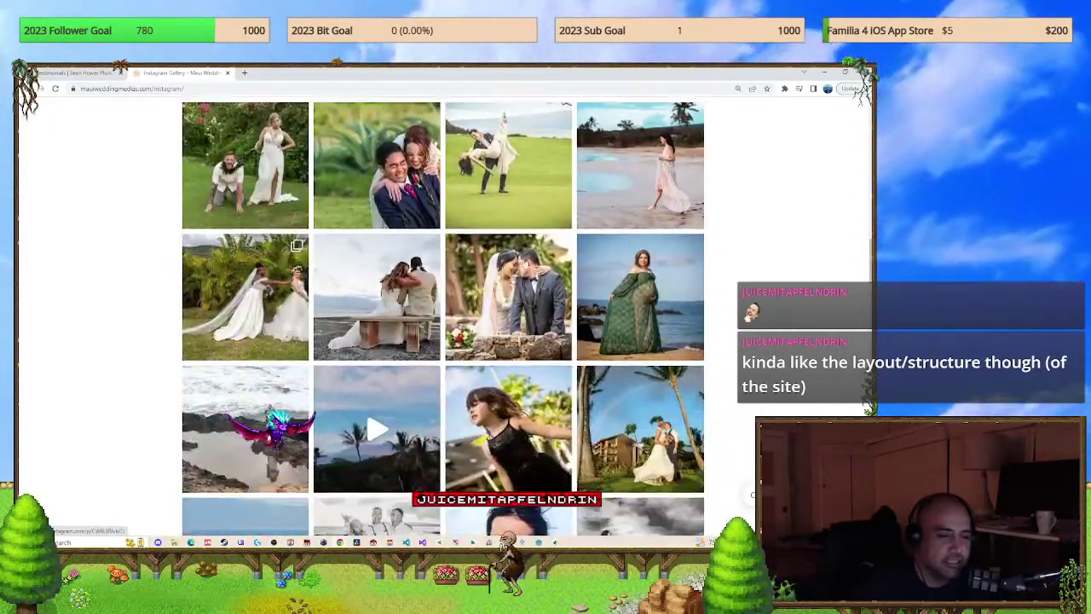
scroll(506, 245, "up", 15)
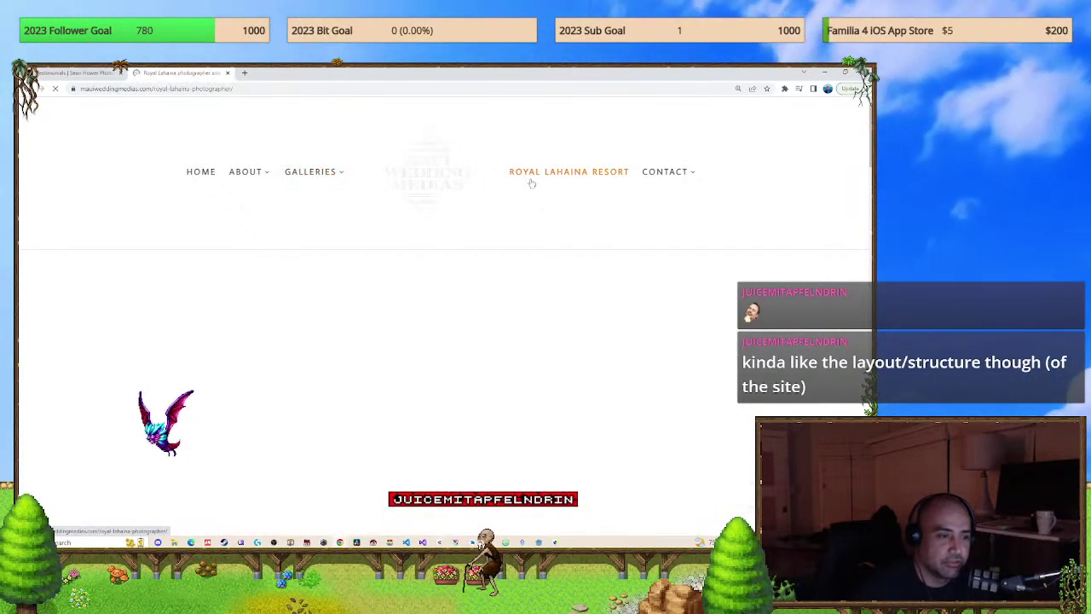
Open the Royal Lahaina Resort page and look through its grid of wedding photos.
scroll(421, 337, "down", 8)
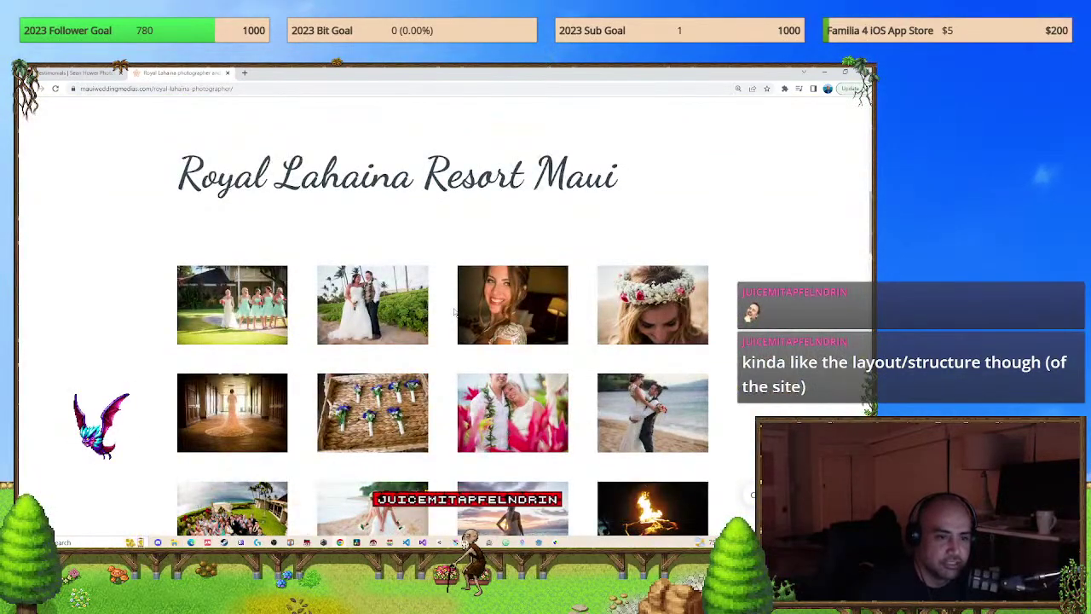
scroll(454, 312, "down", 3)
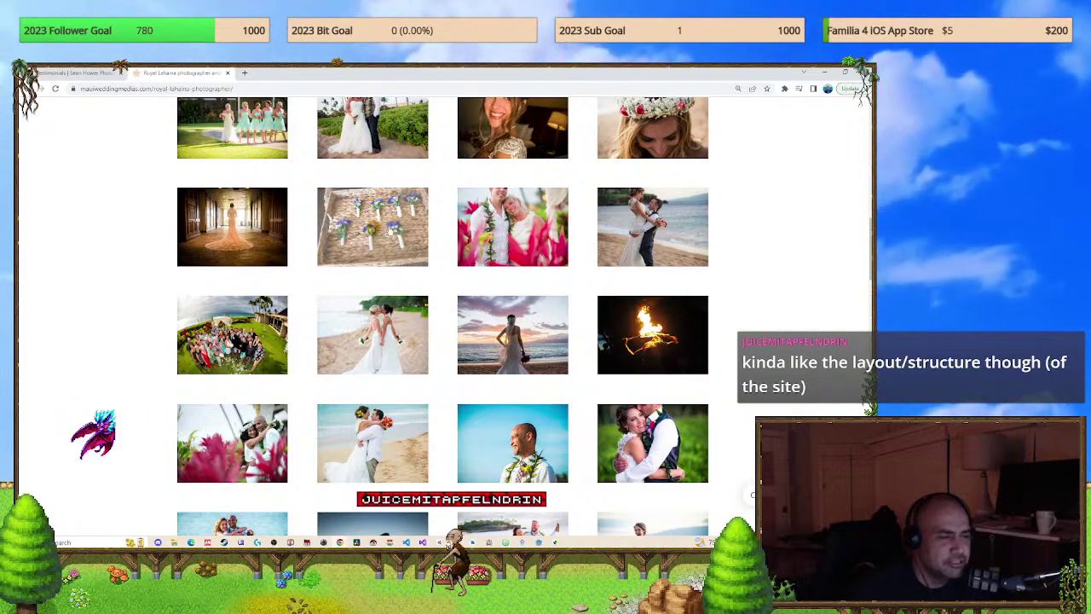
scroll(444, 256, "down", 1)
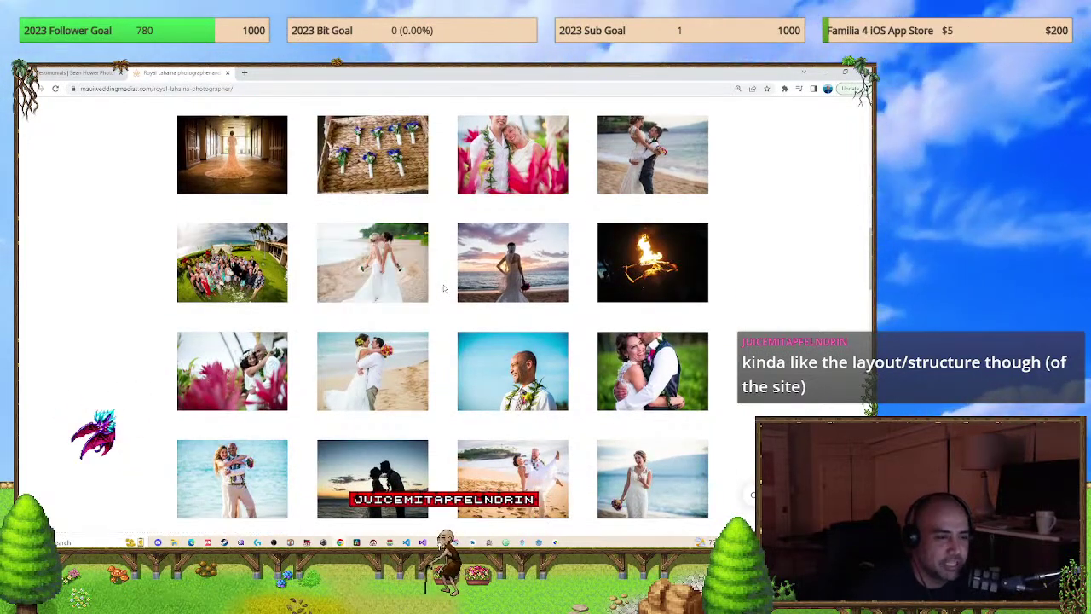
scroll(438, 286, "up", 5)
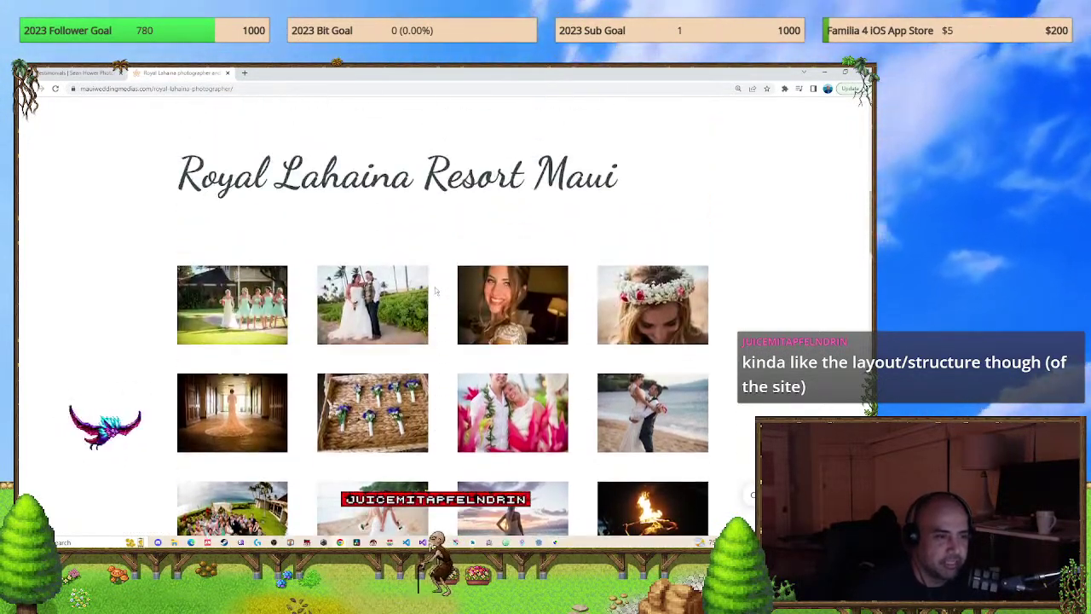
scroll(462, 301, "down", 5)
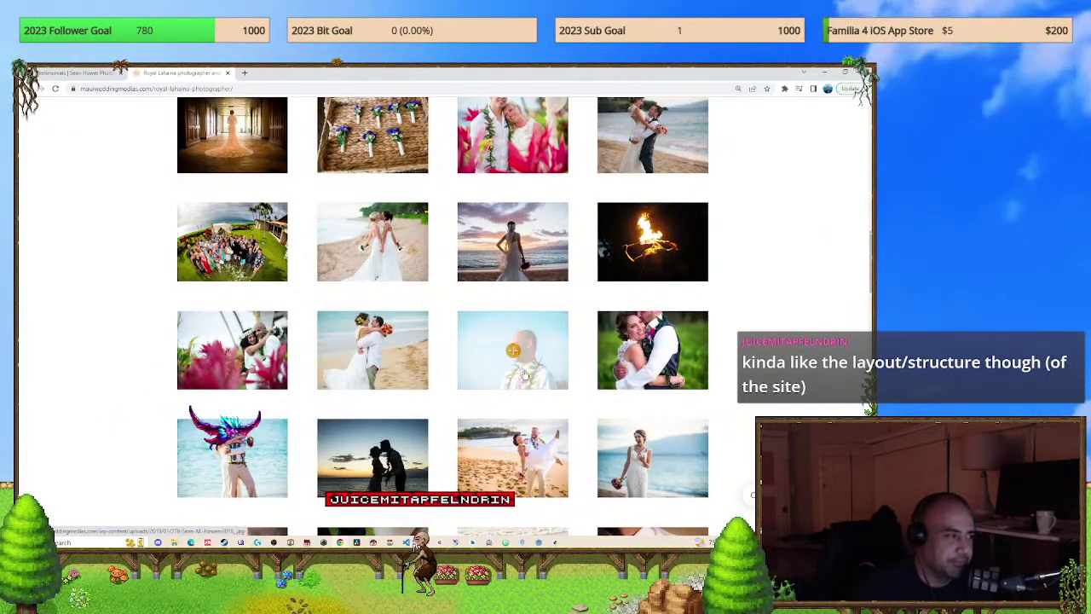
scroll(368, 302, "down", 2)
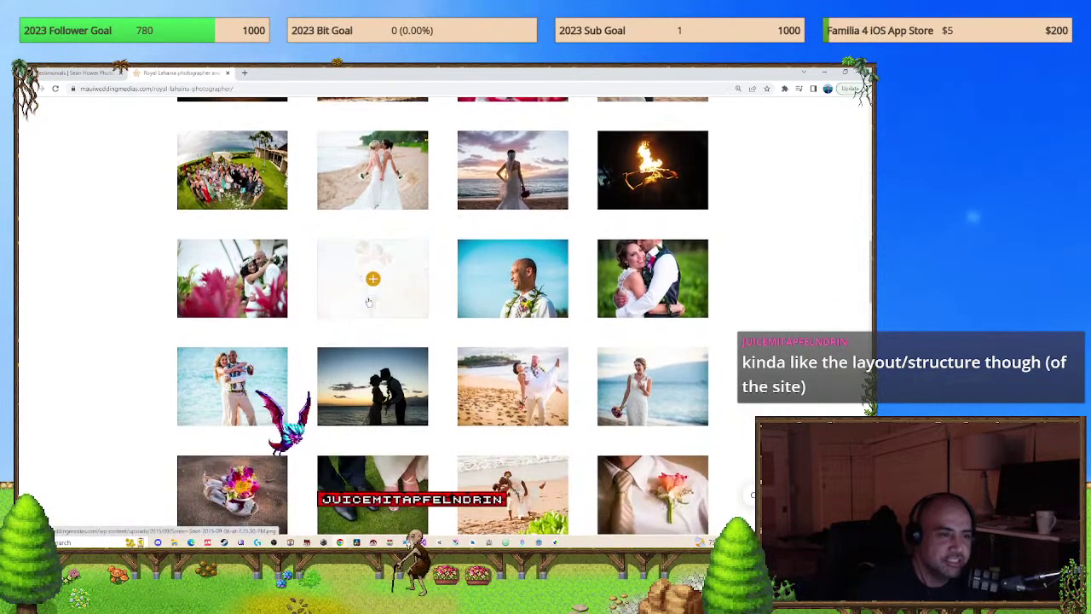
scroll(470, 297, "down", 4)
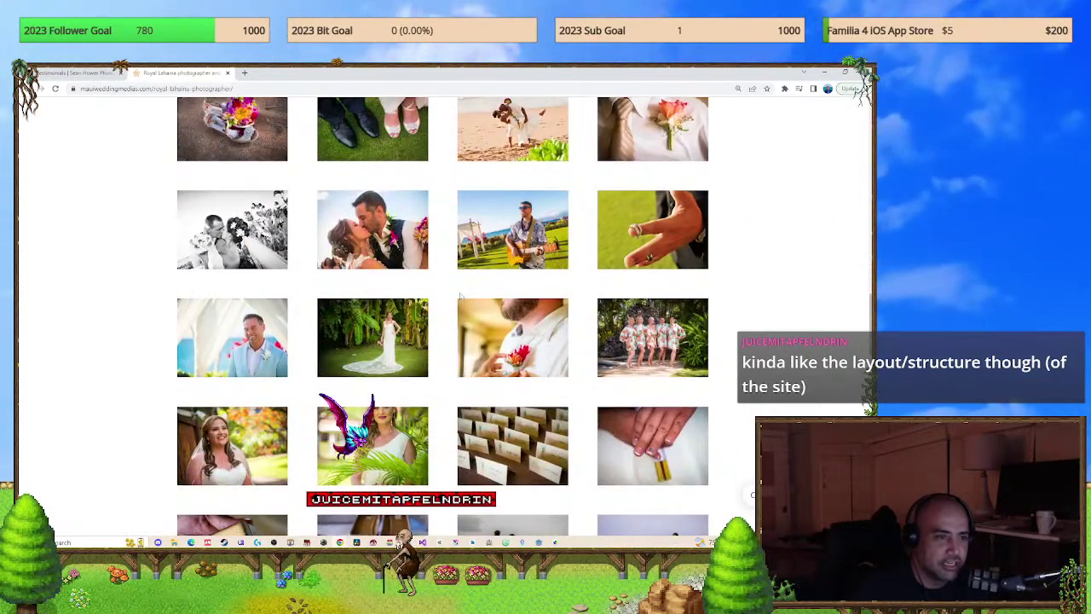
scroll(460, 297, "down", 10)
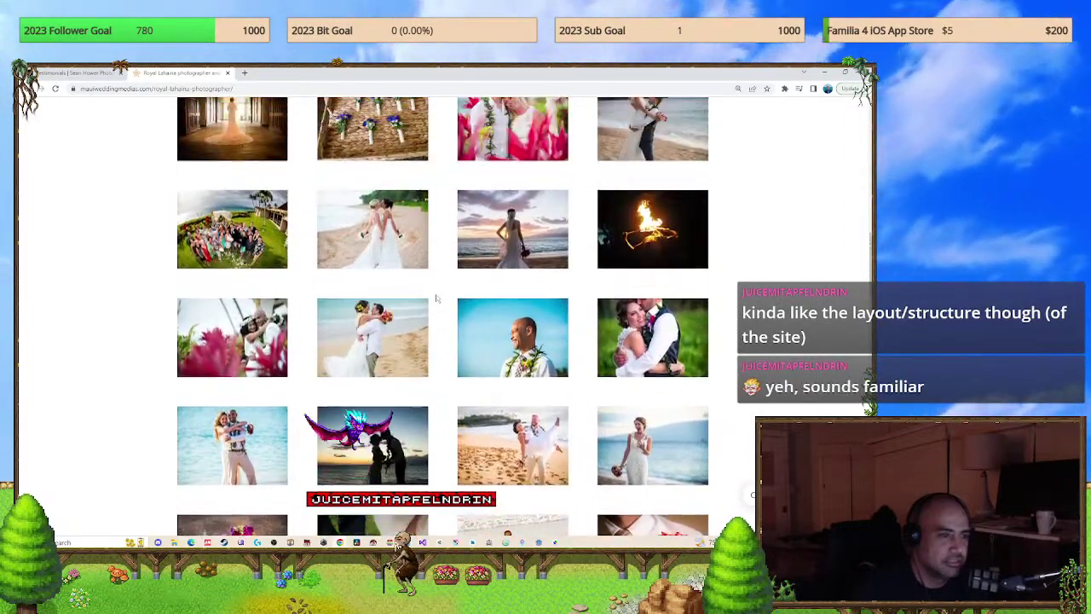
Review the Royal Lahaina Resort page again, from the wedding photo grid to the page heading and hero photo.
scroll(435, 297, "up", 15)
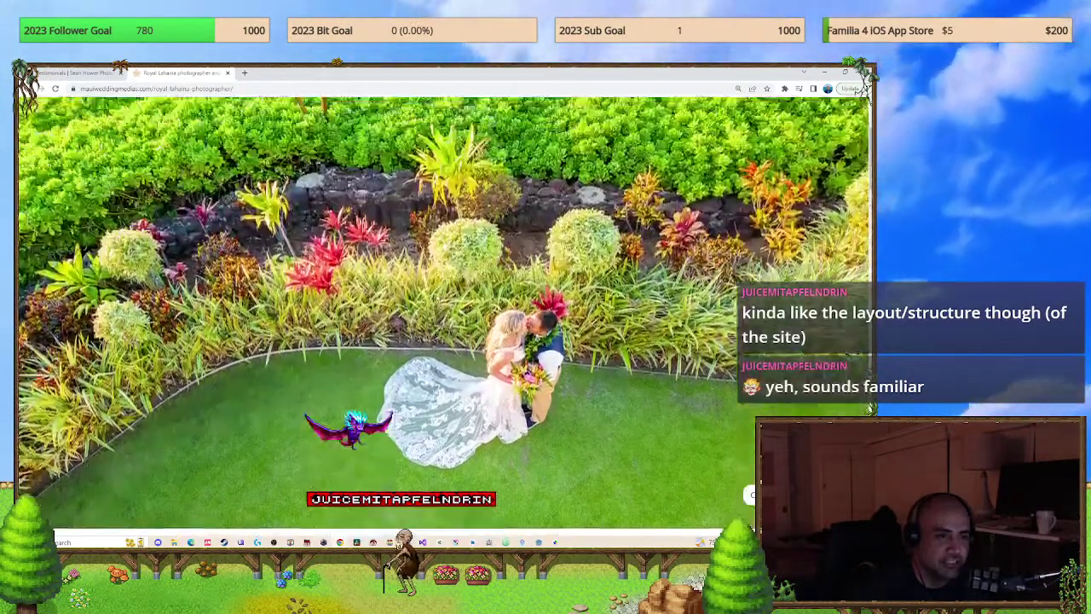
scroll(435, 297, "up", 3)
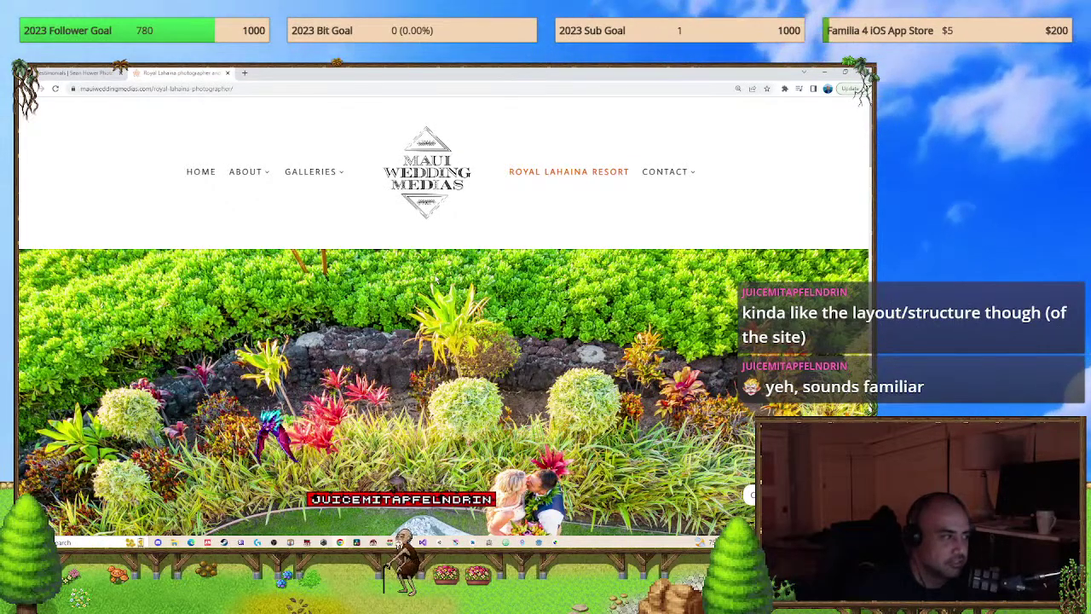
scroll(492, 254, "down", 12)
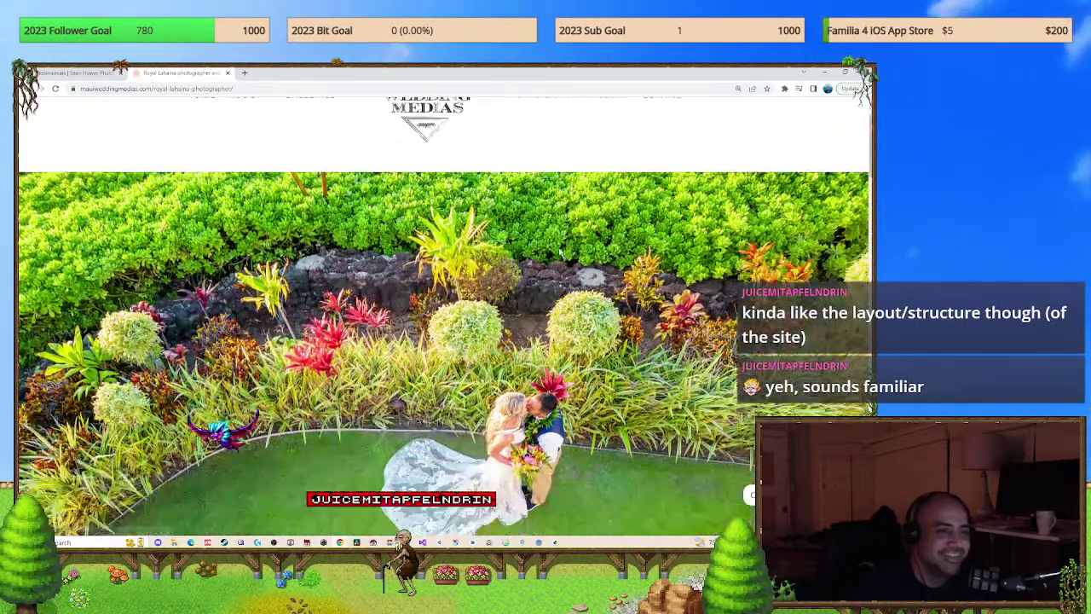
scroll(542, 248, "down", 1)
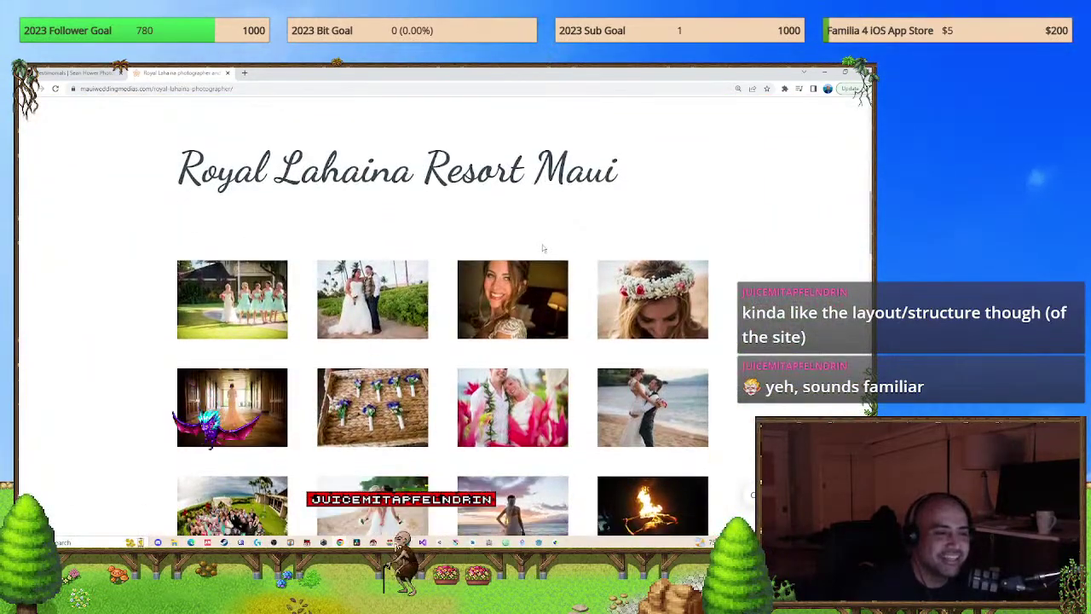
scroll(540, 248, "up", 12)
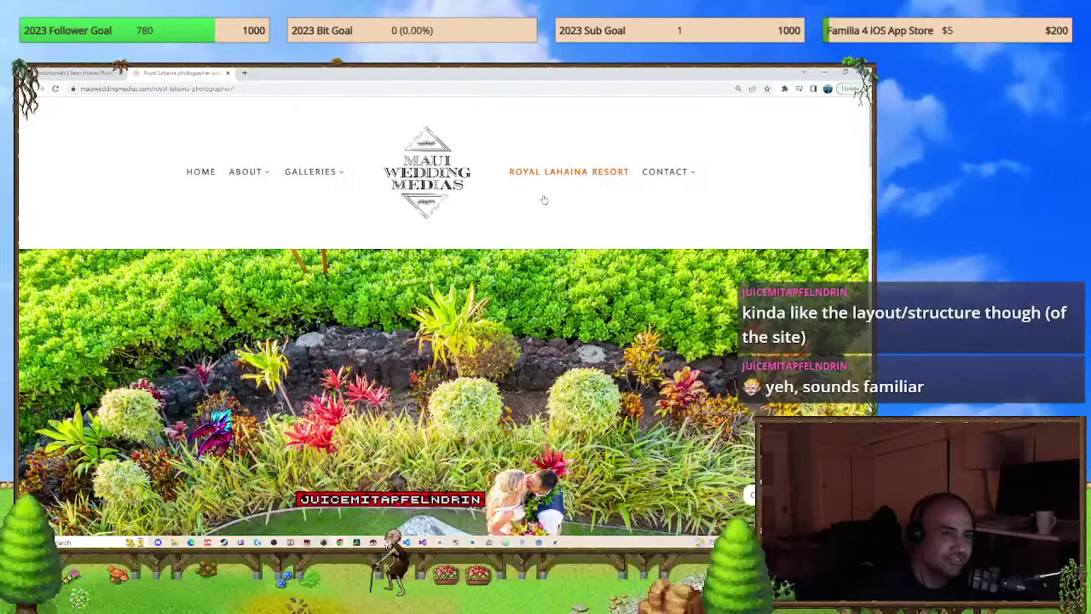
Open the Contact page and look through its hero photo, contact details, message form and footer.
mouse_move(662, 177)
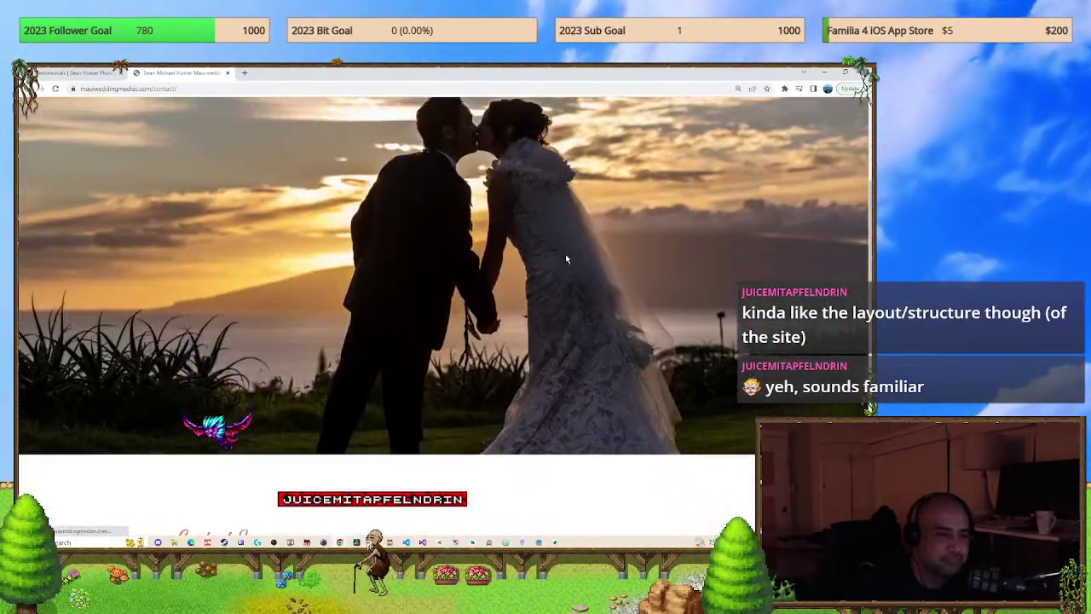
scroll(550, 261, "down", 10)
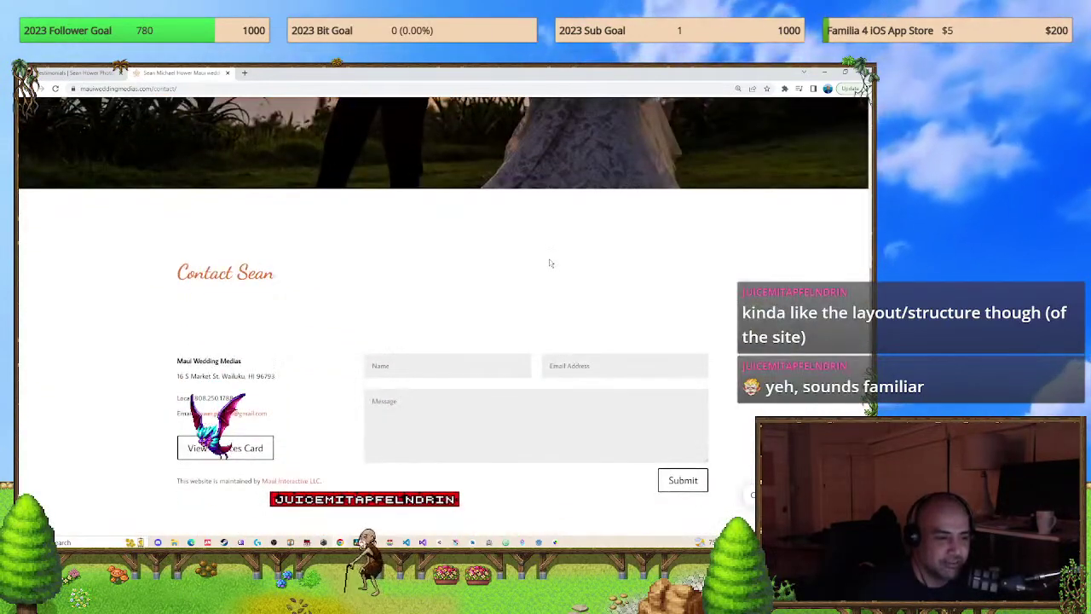
scroll(549, 259, "down", 3)
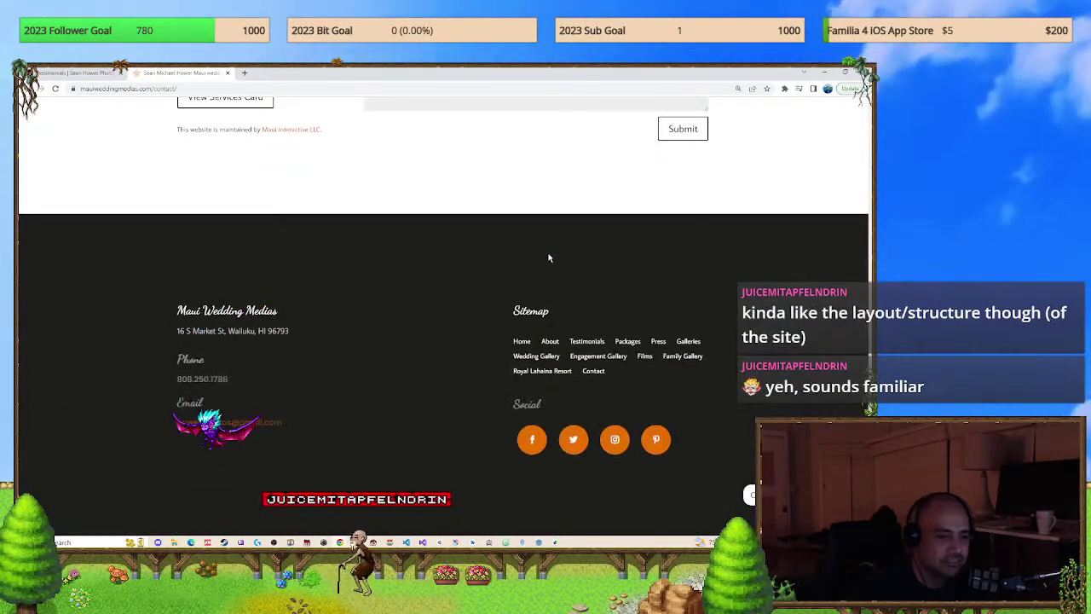
scroll(548, 254, "up", 3)
scroll(233, 196, "up", 2)
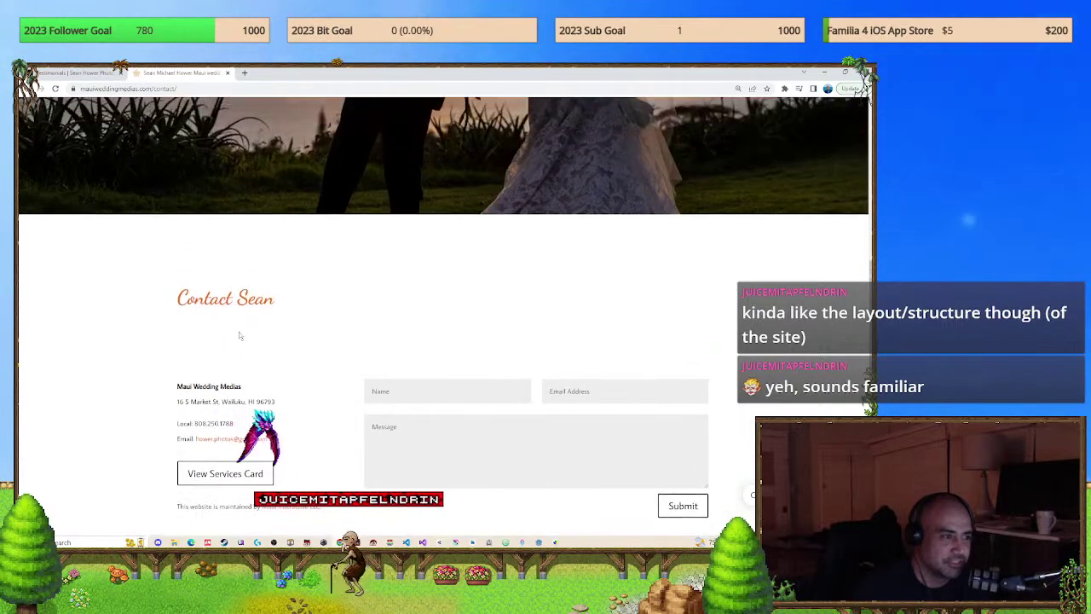
scroll(579, 307, "up", 2)
scroll(579, 307, "down", 2)
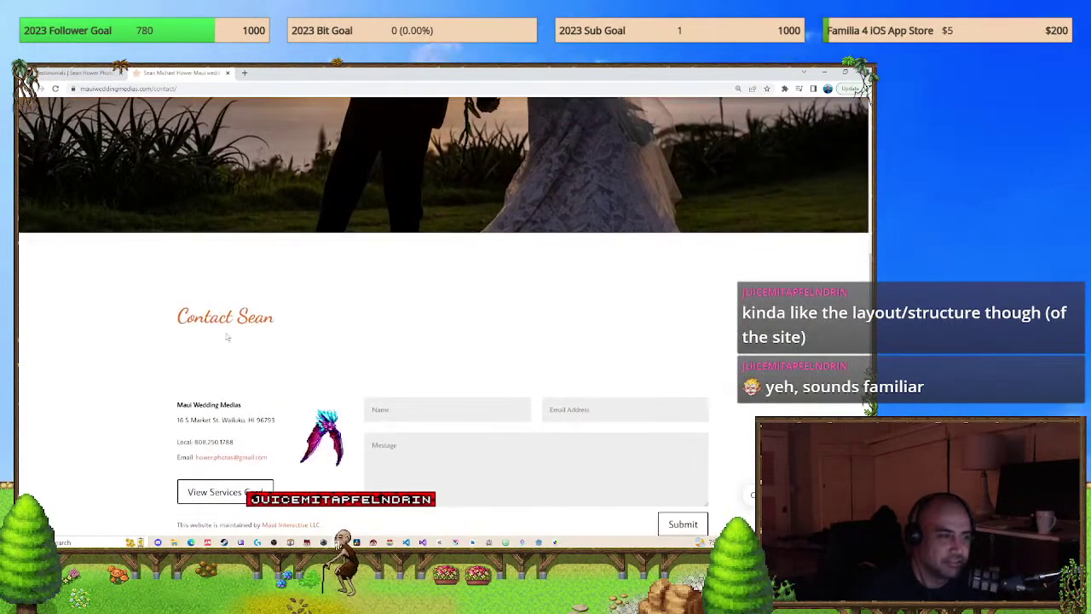
scroll(528, 320, "down", 2)
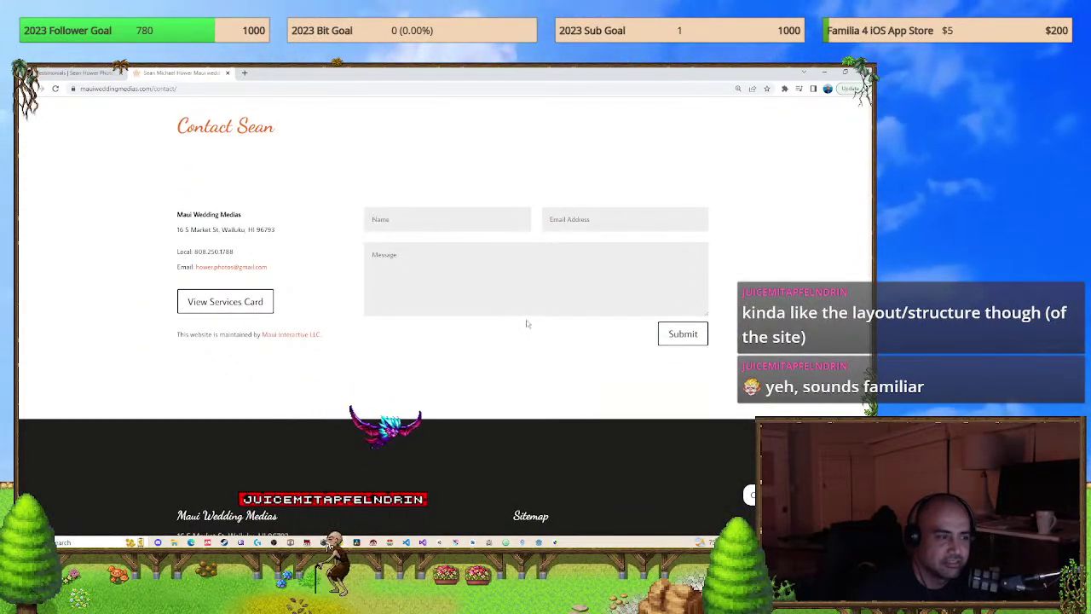
scroll(526, 323, "up", 6)
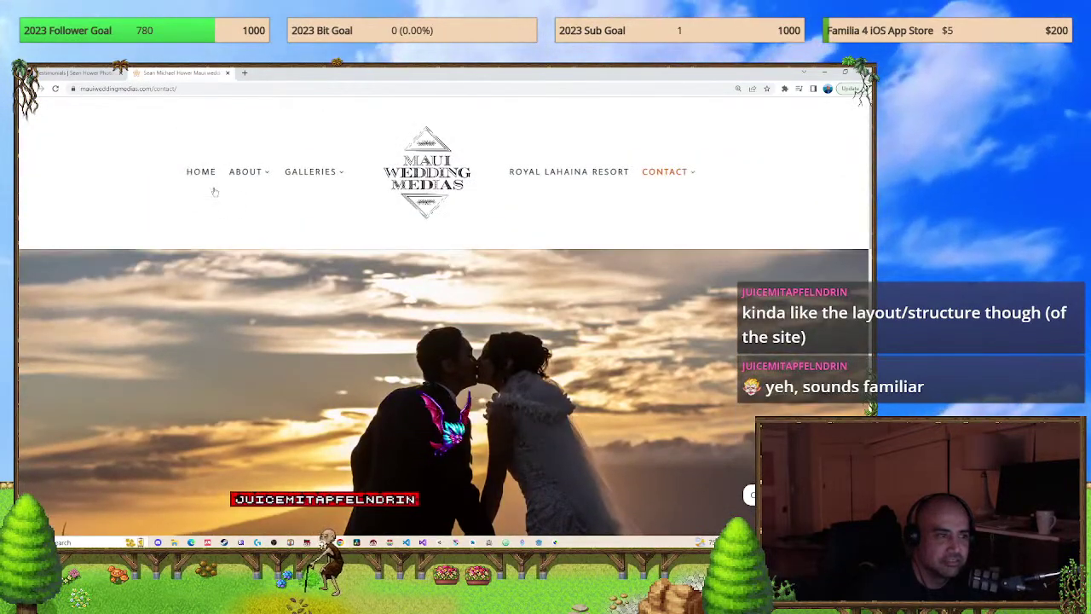
Return to the Home page and look through its drone, reviews, About and wedding gallery sections.
left_click(201, 173)
scroll(403, 236, "down", 10)
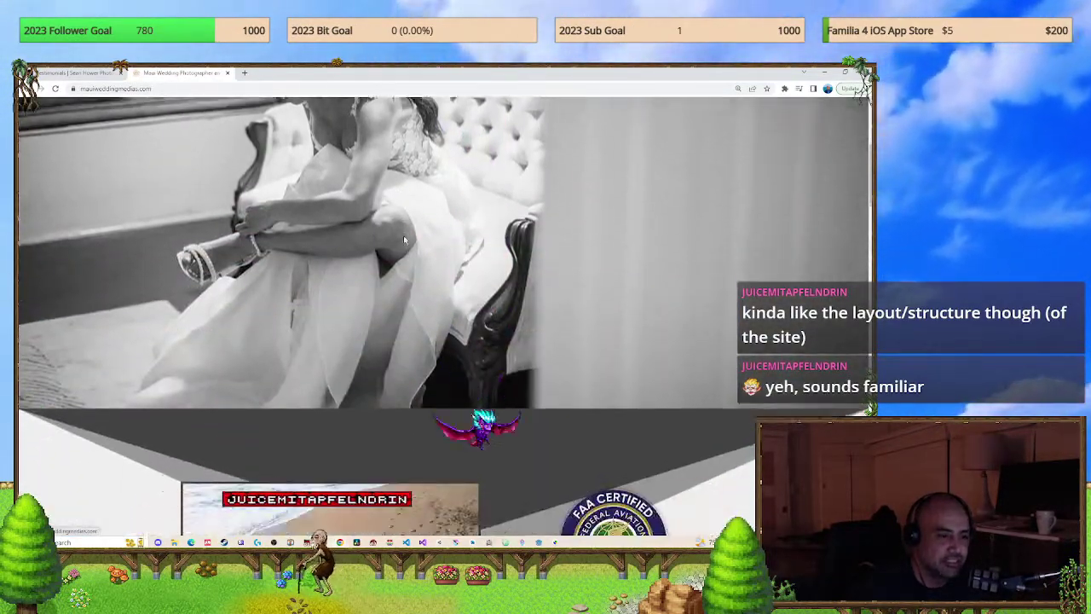
scroll(402, 246, "down", 8)
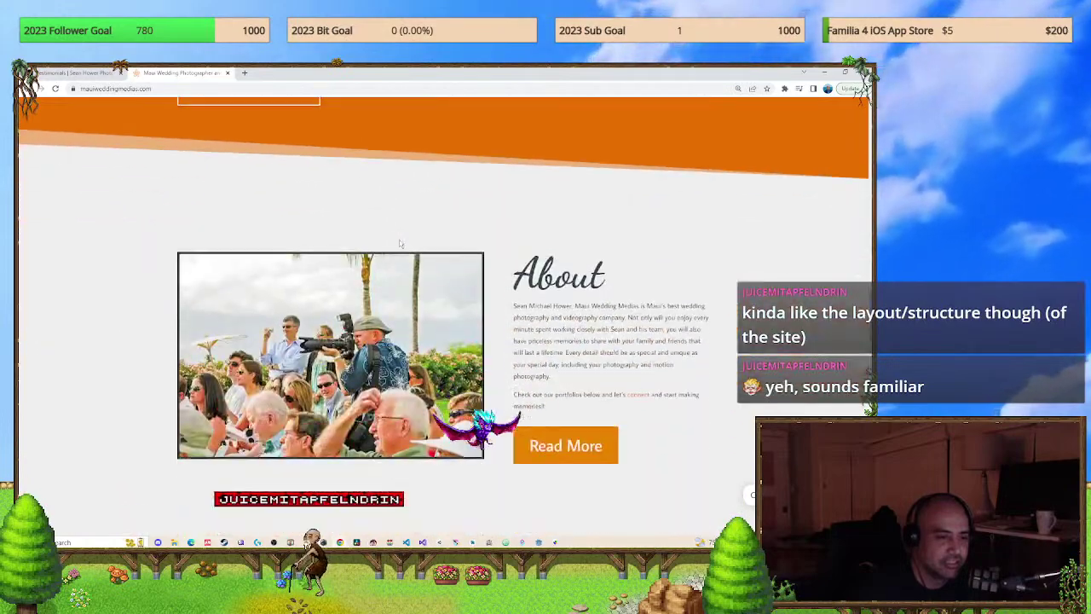
scroll(399, 255, "down", 5)
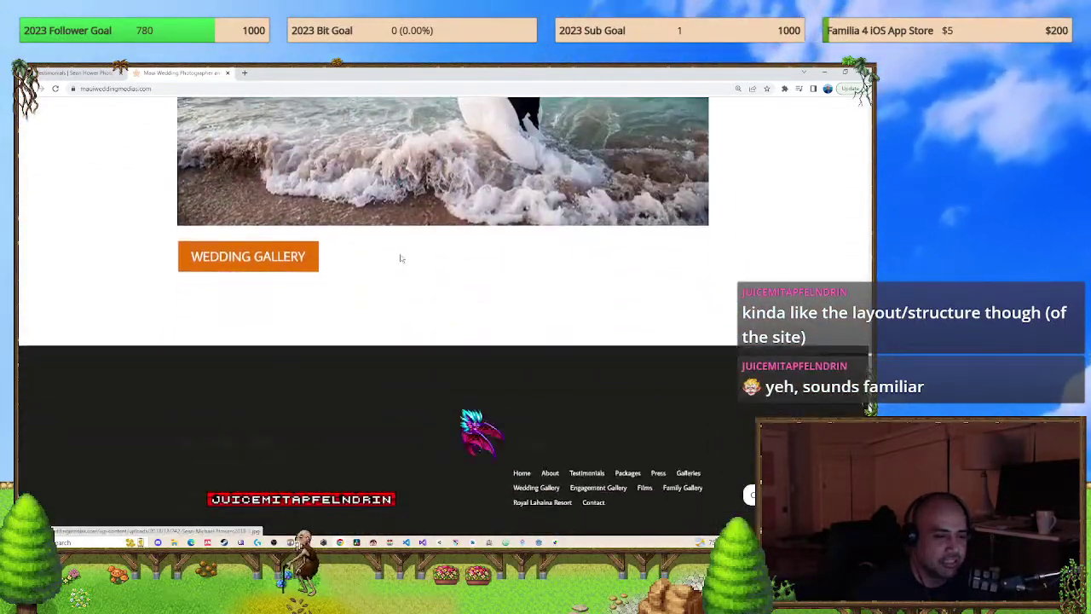
scroll(400, 255, "up", 13)
scroll(411, 271, "up", 5)
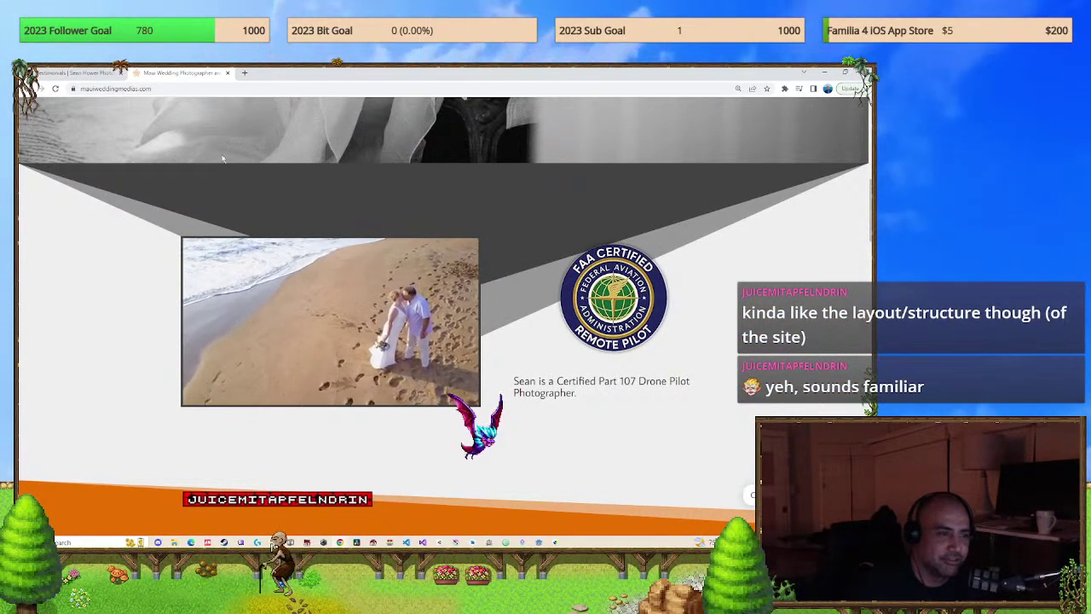
scroll(684, 258, "up", 2)
scroll(707, 250, "up", 2)
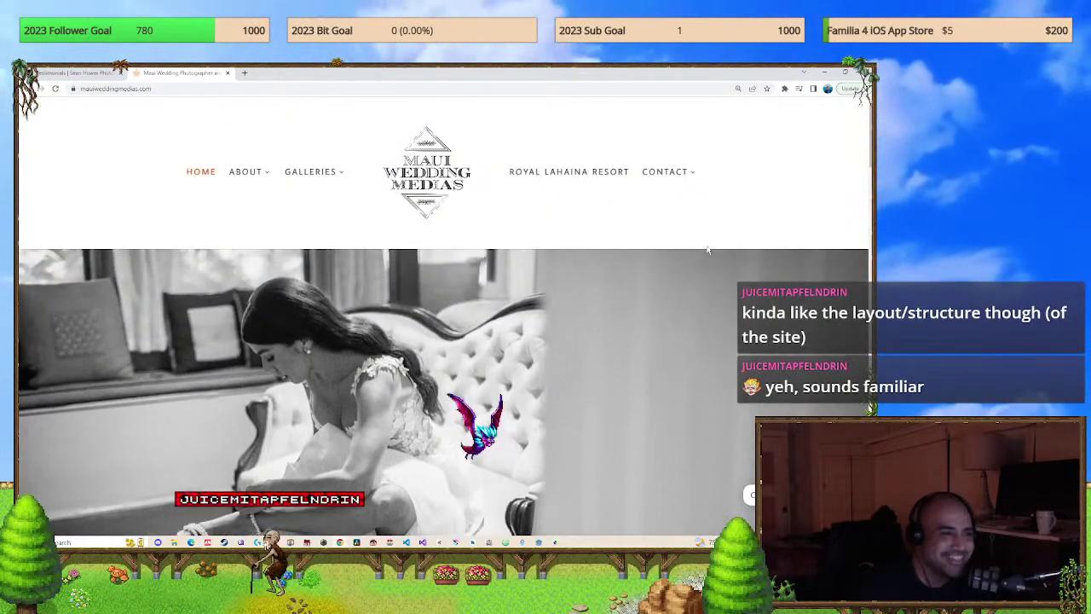
Examine the drone pilot section on the Home page, including its caption text and the layered divider shape above it.
scroll(708, 244, "down", 6)
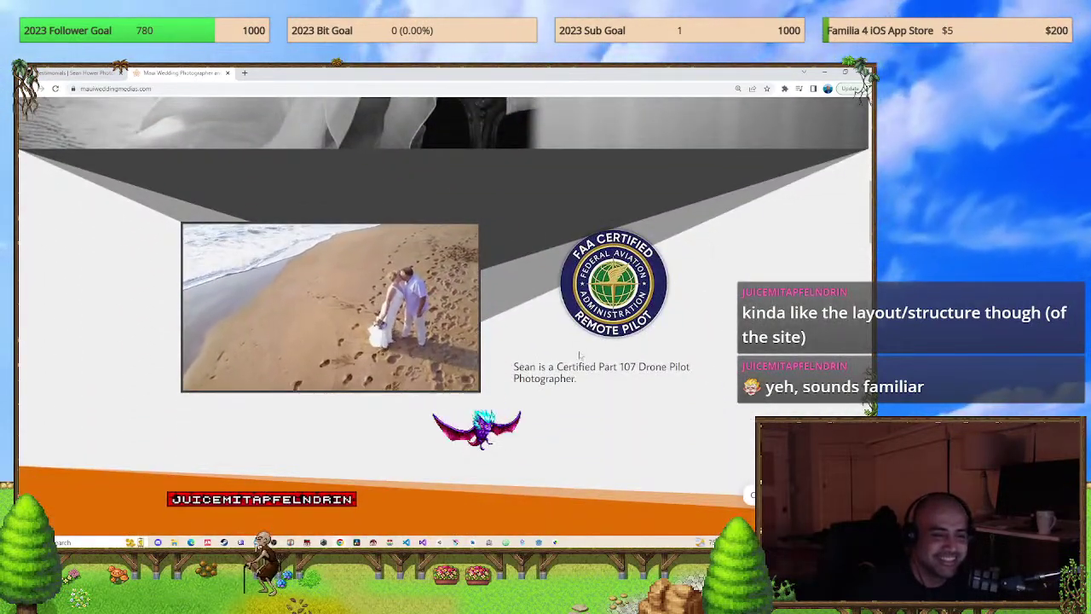
triple_click(527, 288)
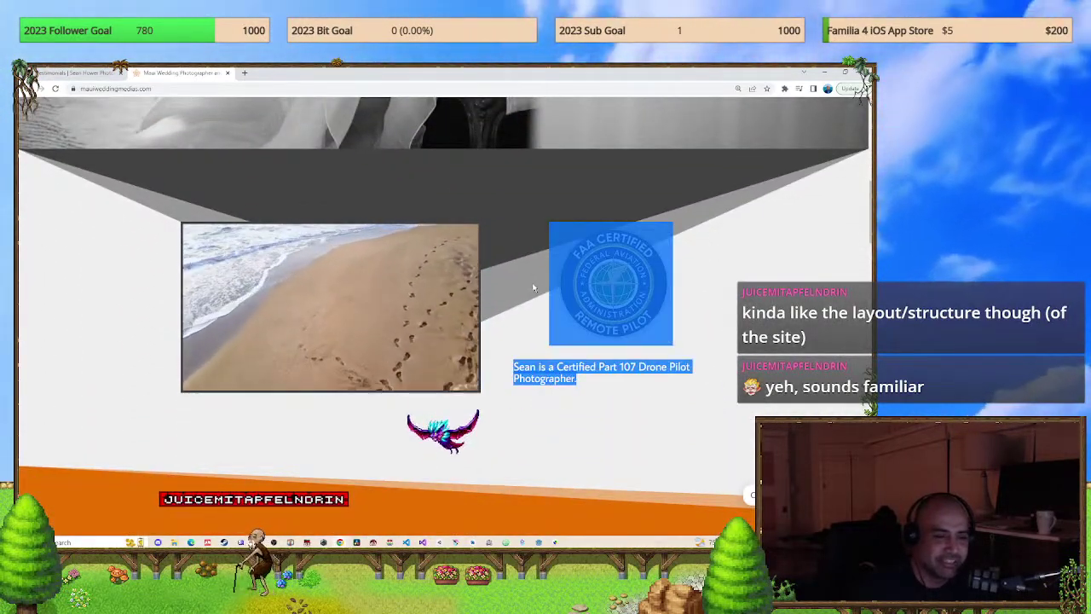
left_click_drag(546, 366, 513, 378)
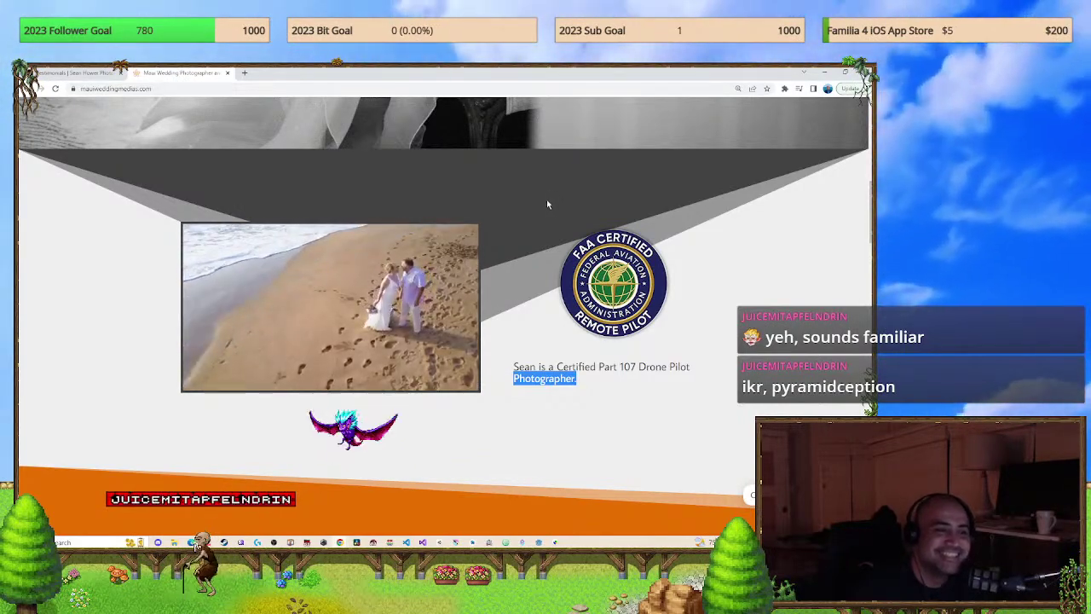
scroll(547, 204, "up", 2)
scroll(547, 204, "up", 1)
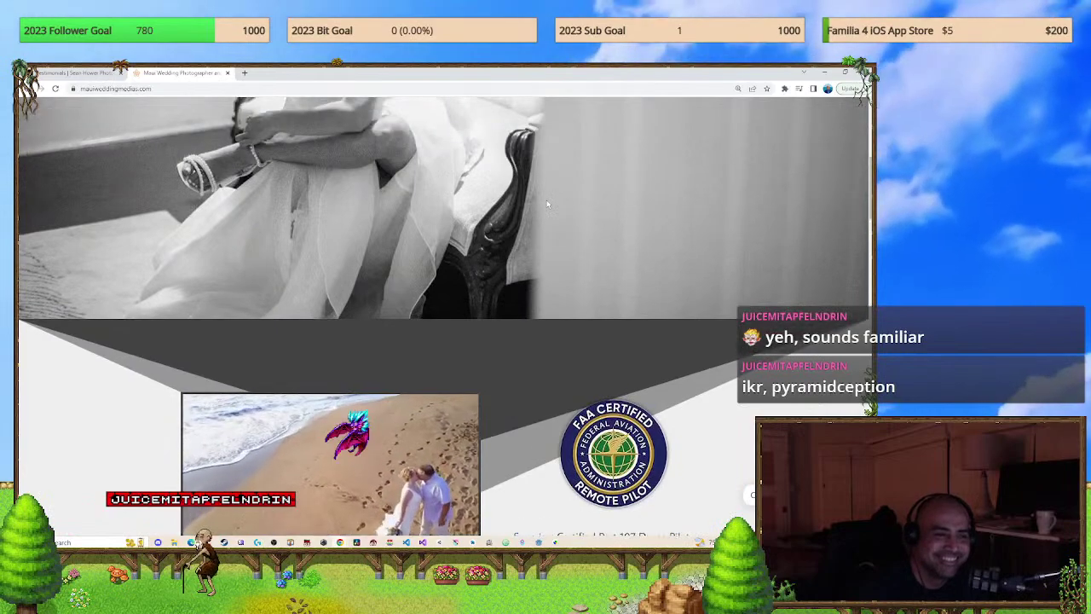
scroll(547, 203, "up", 1)
scroll(547, 204, "down", 1)
scroll(547, 204, "down", 1)
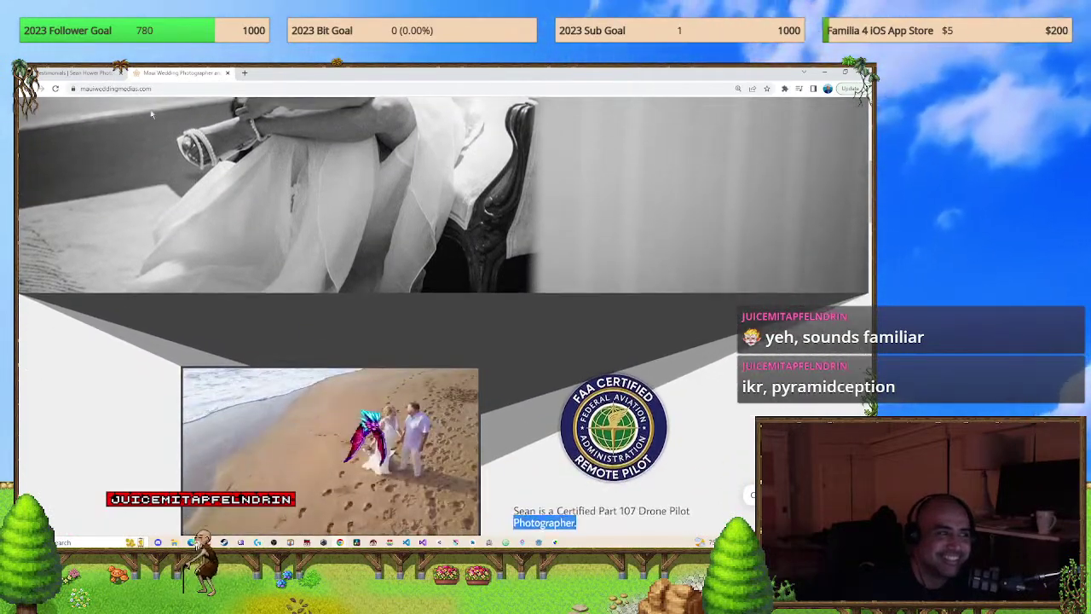
Log in to the WordPress admin at mauiweddingmedias.com/wp-admin with the saved credentials and open the Home page in the Visual Builder.
left_click(183, 89)
left_click(183, 88)
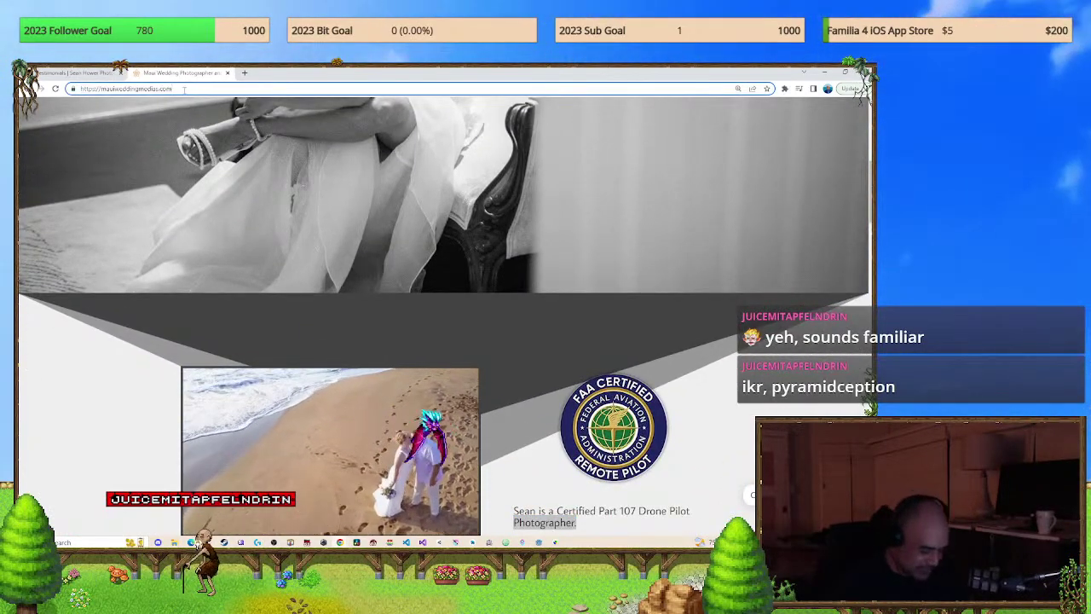
type("wp-ad")
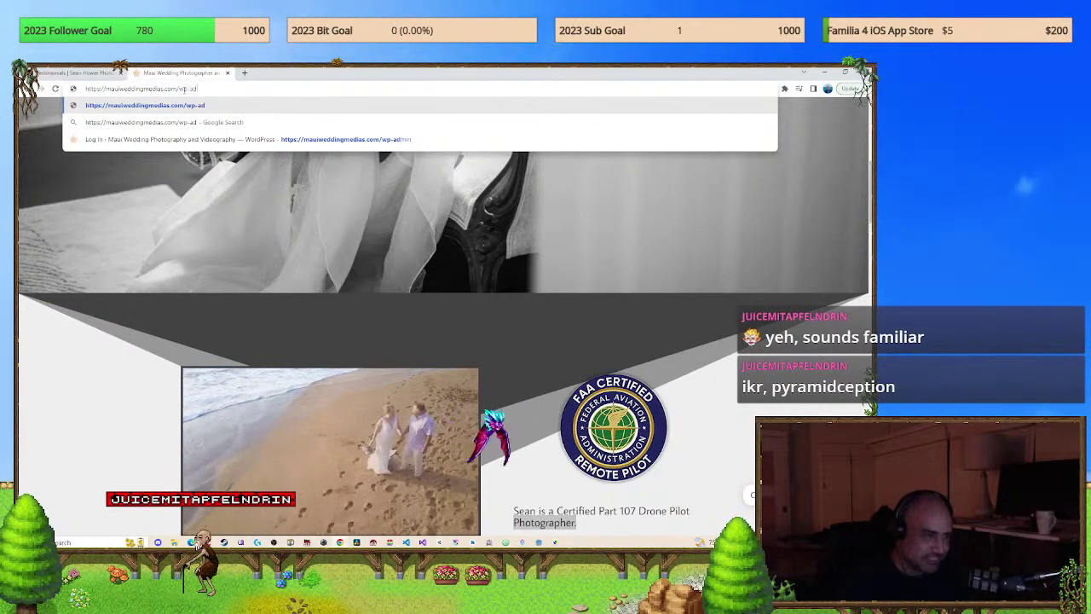
type("-")
key("Return")
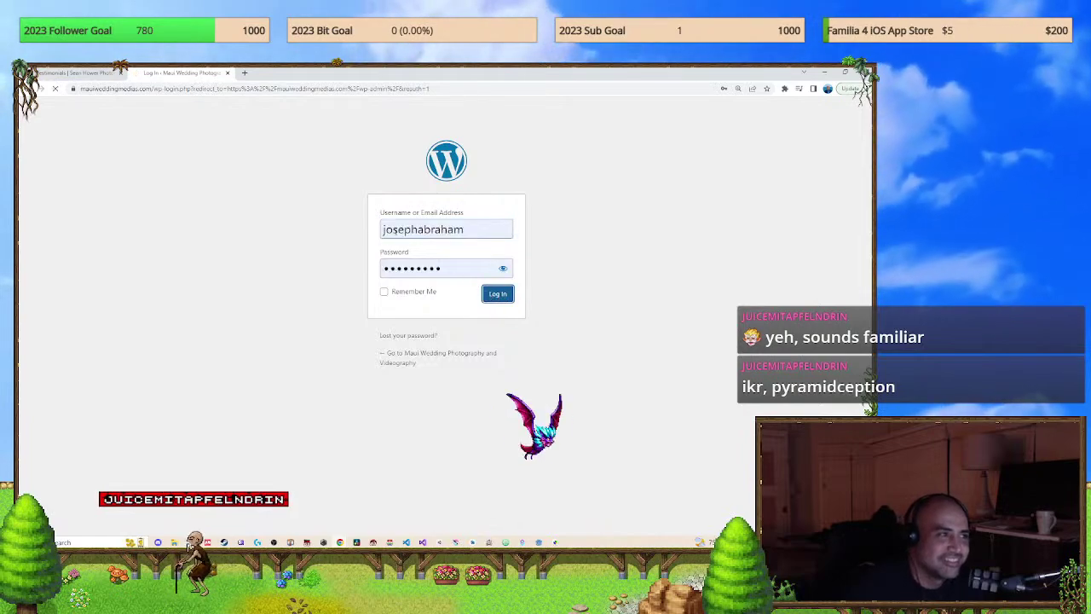
left_click(497, 294)
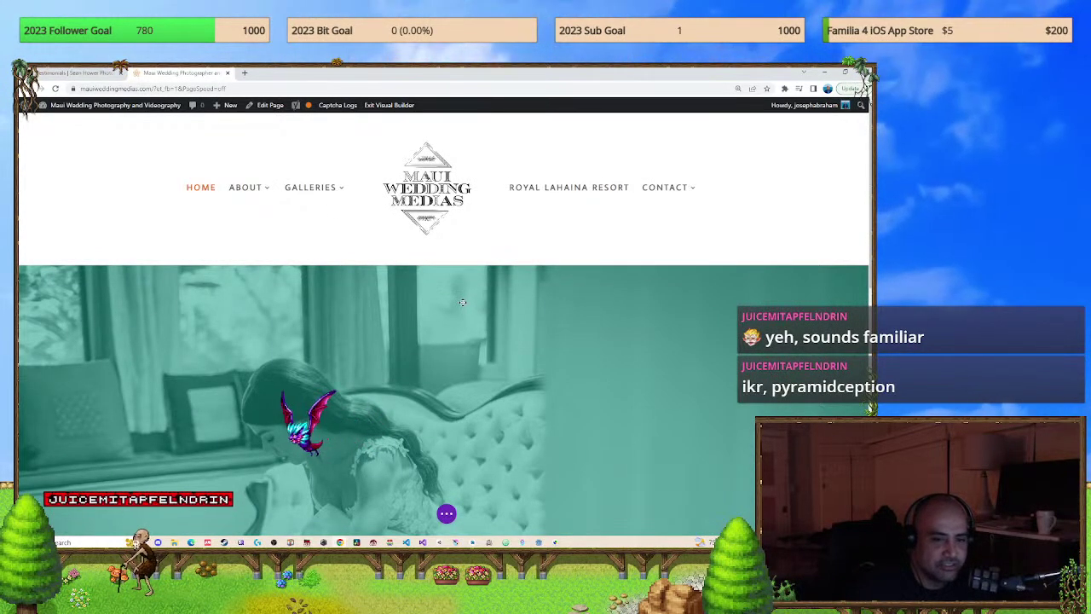
Clear the top divider's color in the drone pilot section, set its divider style to None, and apply the section settings.
scroll(462, 301, "down", 10)
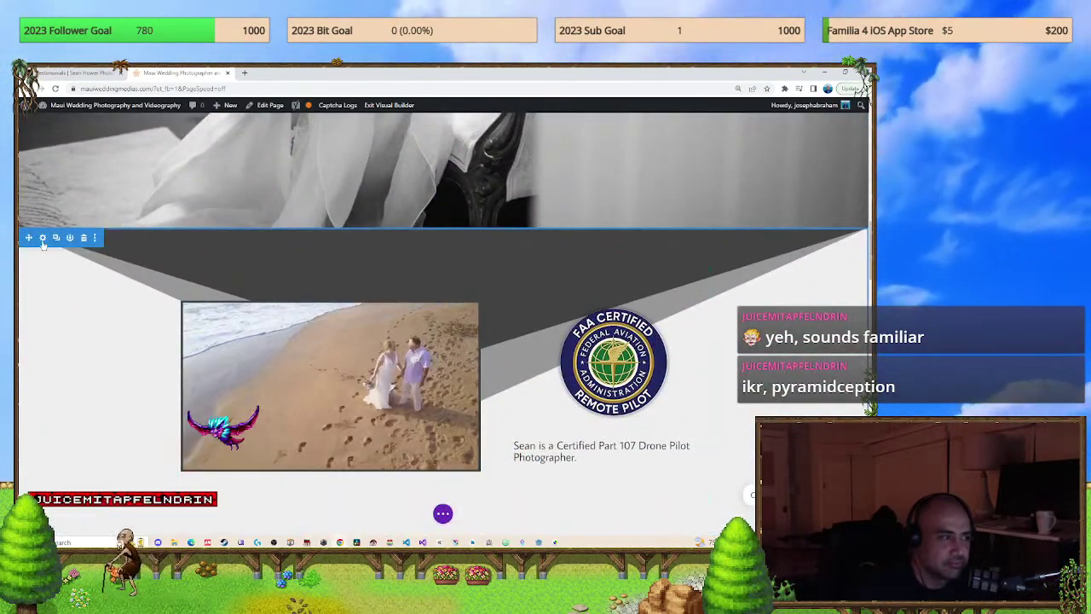
left_click(42, 237)
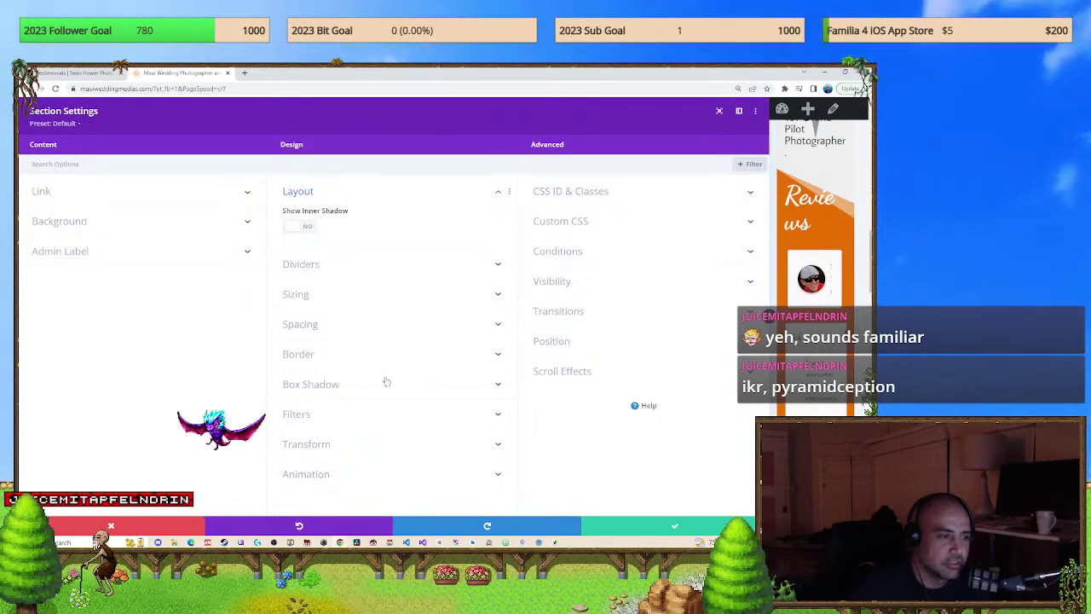
left_click(363, 264)
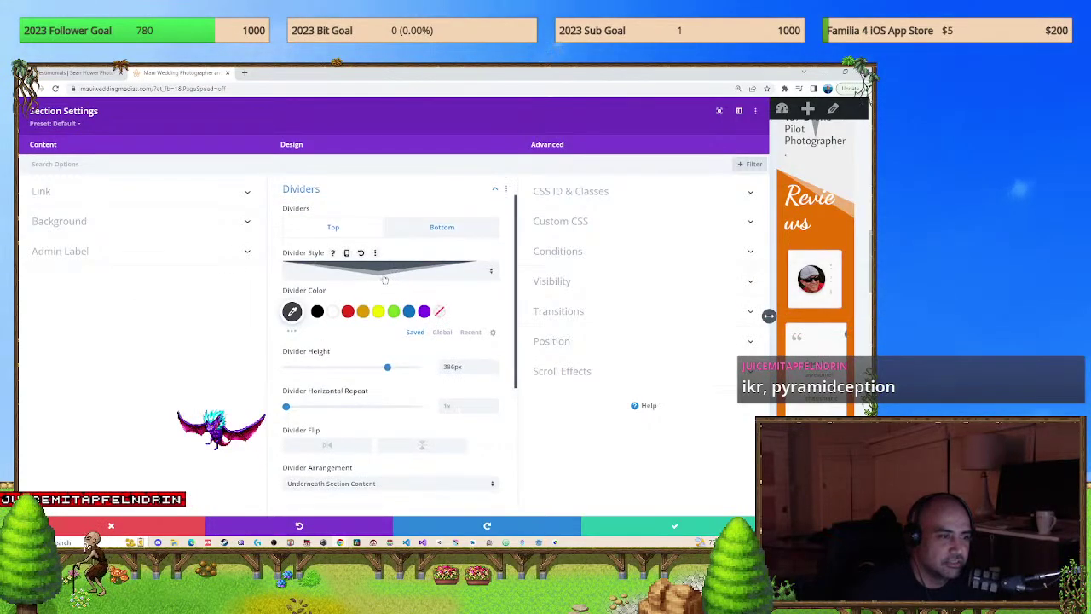
left_click(440, 312)
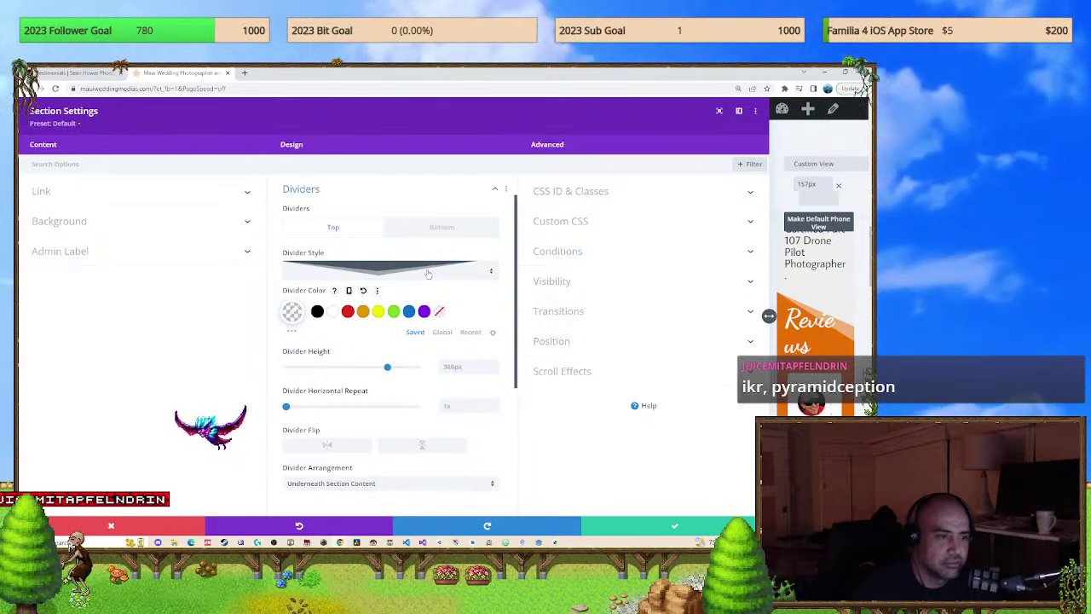
left_click(428, 271)
left_click(326, 153)
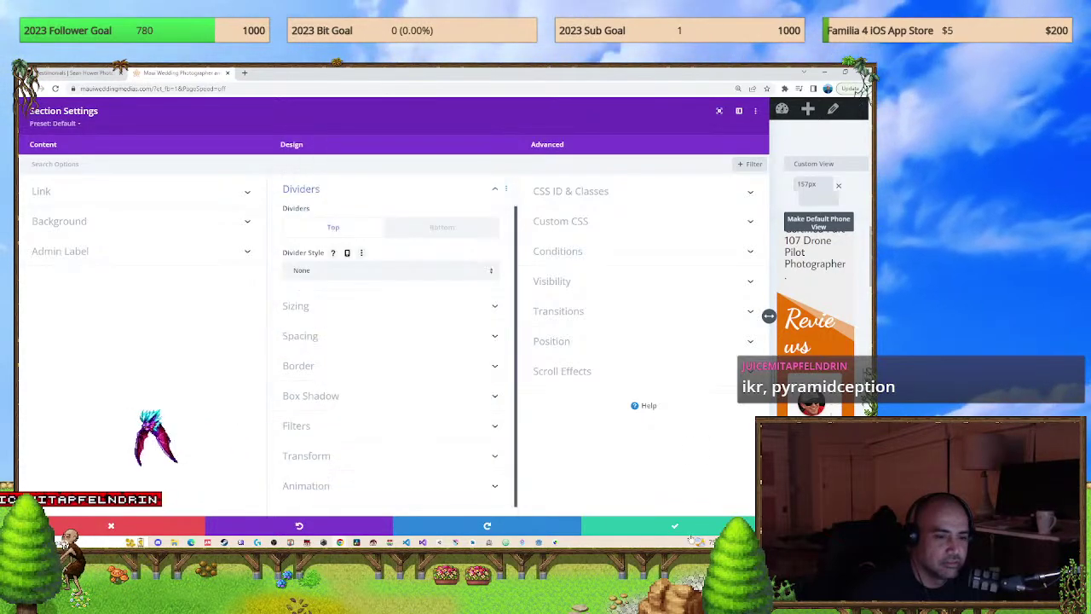
left_click(691, 530)
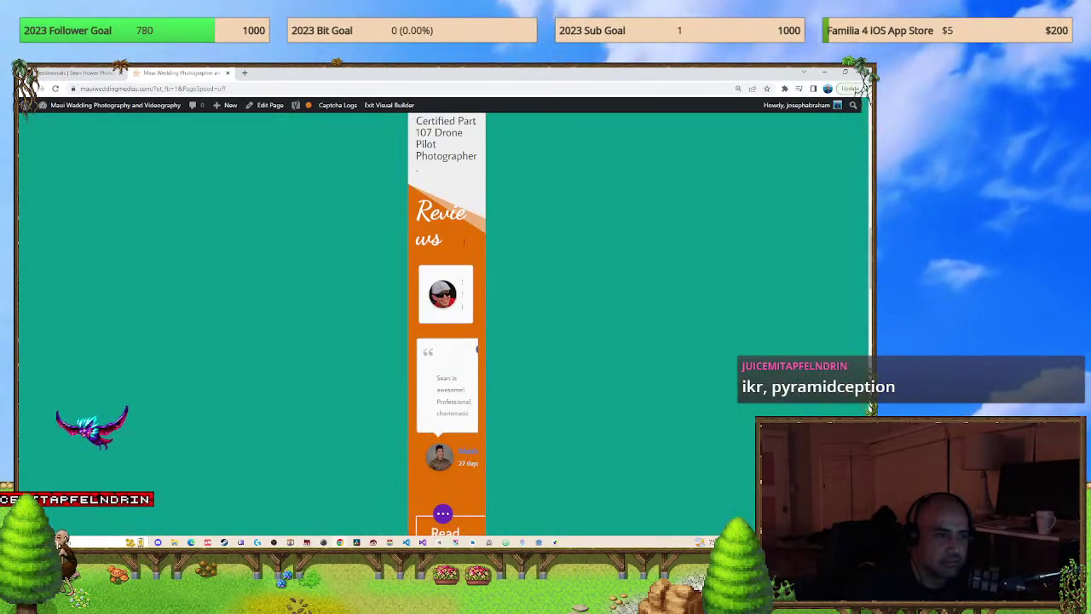
Exit the Visual Builder and save the Home page changes.
scroll(582, 278, "down", 2)
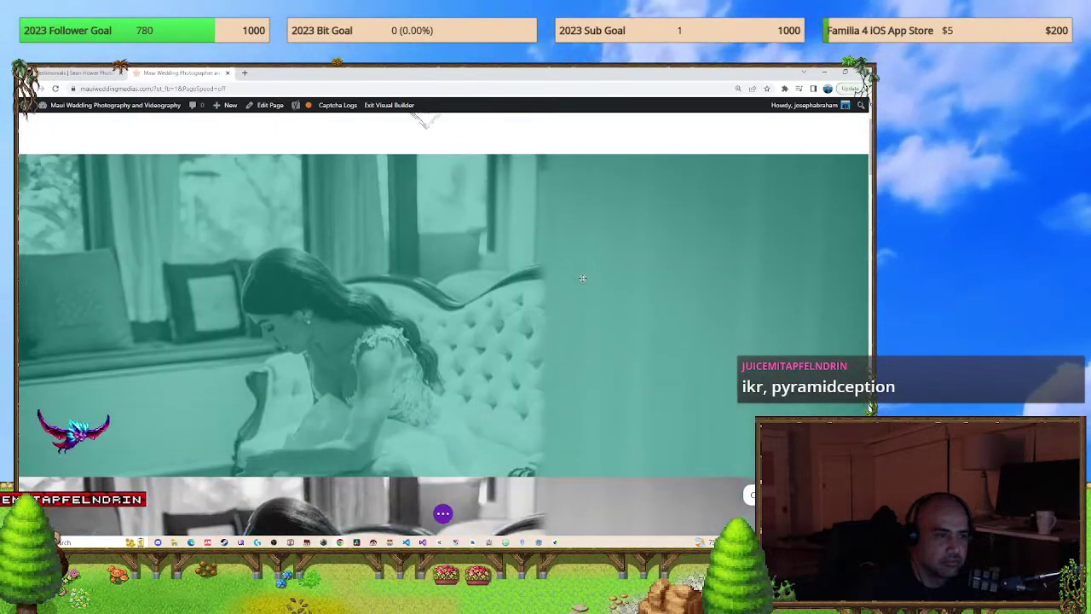
scroll(582, 278, "up", 3)
left_click(388, 104)
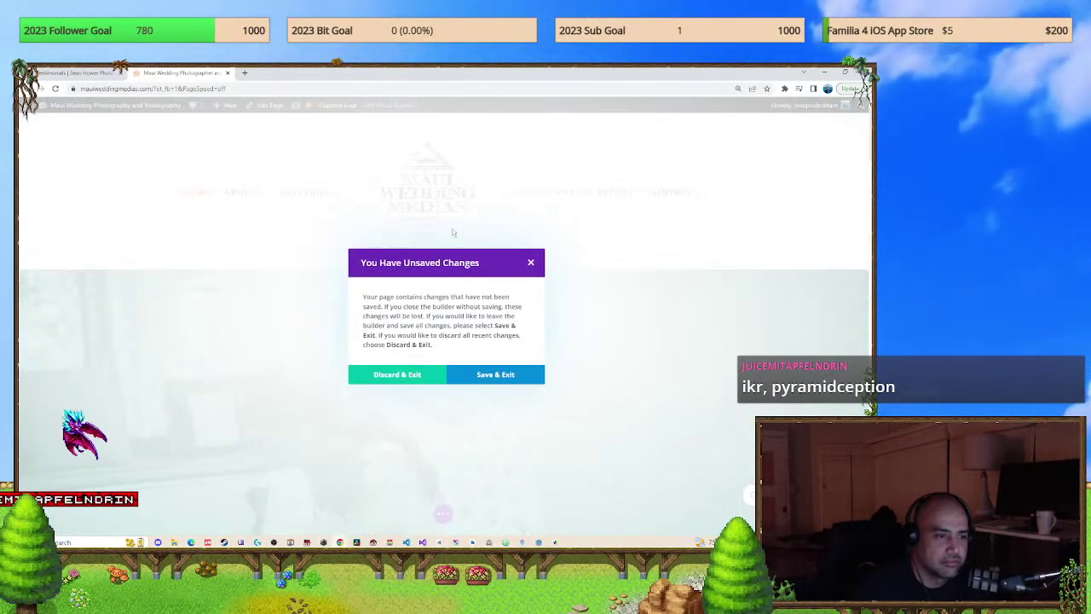
left_click(502, 377)
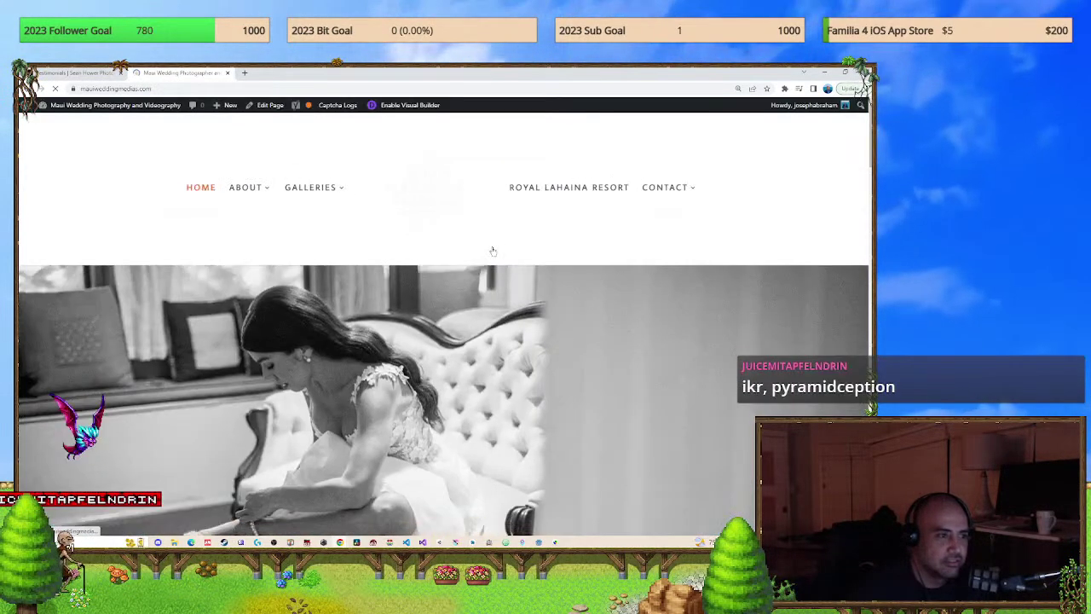
Examine the live Home page where the hero photo meets the drone pilot section to check the removed divider.
scroll(492, 251, "down", 5)
scroll(492, 261, "up", 2)
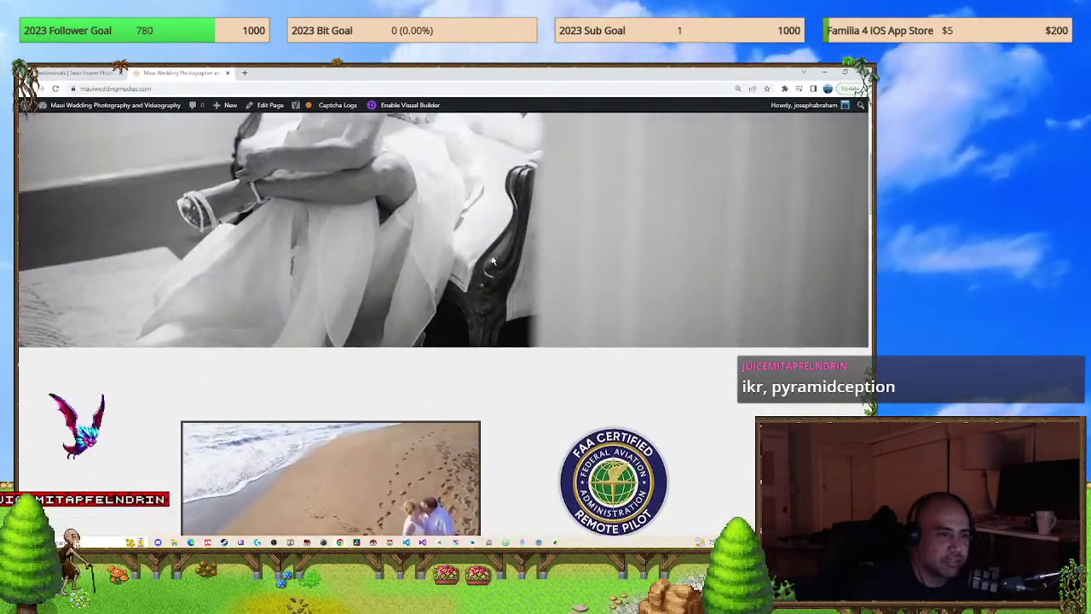
scroll(492, 260, "up", 3)
scroll(493, 263, "down", 6)
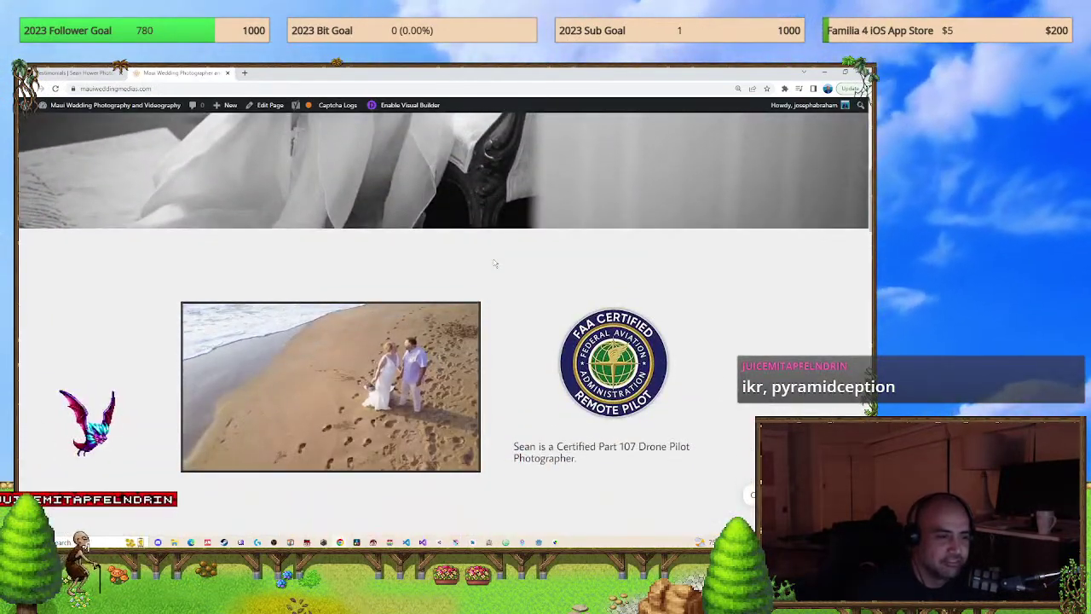
scroll(494, 263, "down", 1)
scroll(496, 256, "up", 7)
scroll(497, 253, "down", 5)
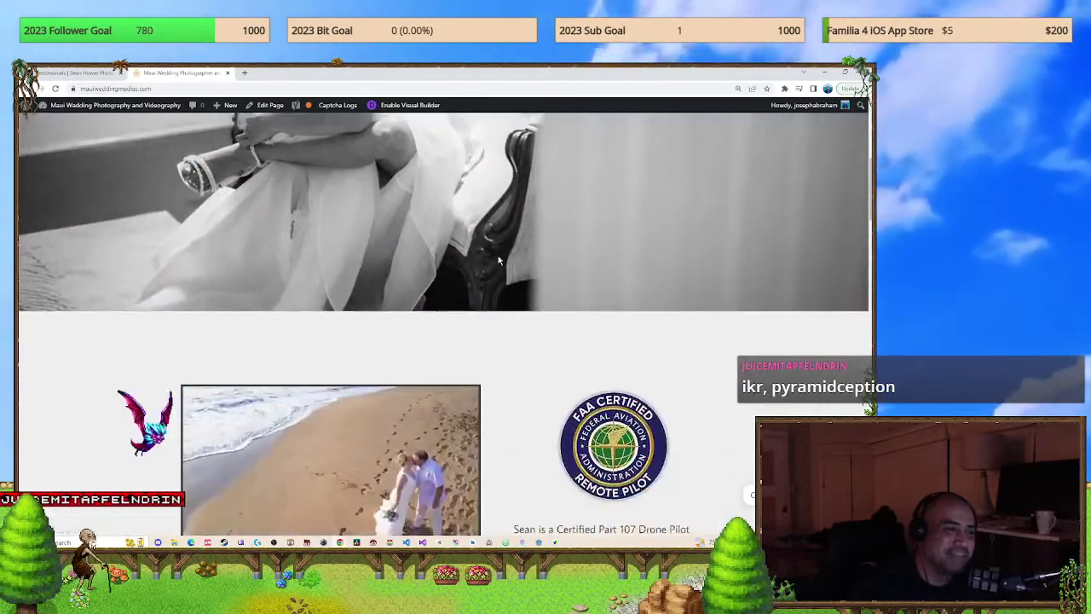
scroll(500, 260, "up", 5)
scroll(500, 260, "down", 6)
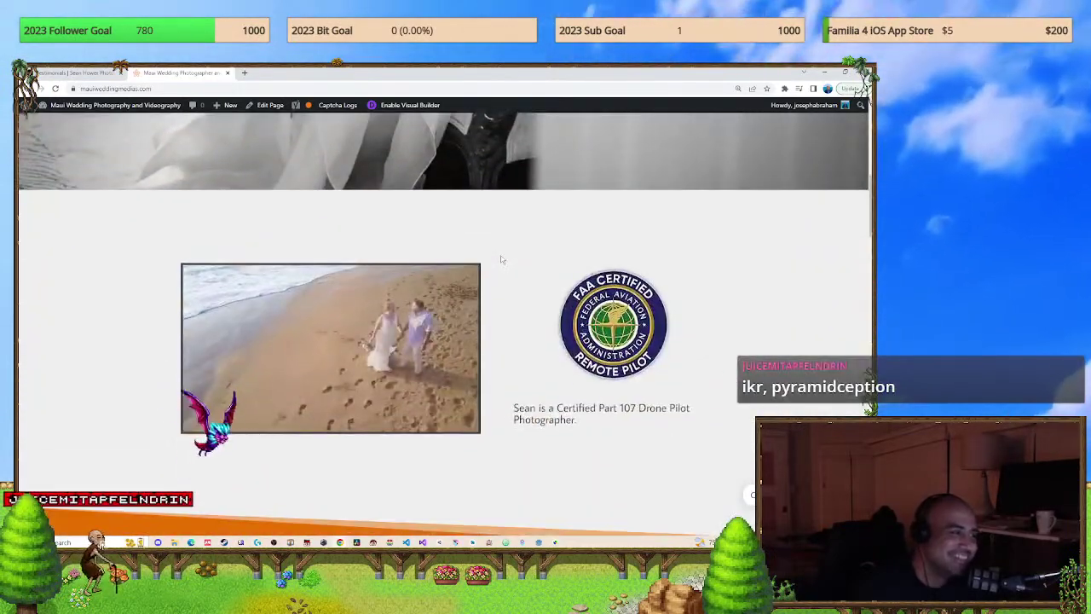
scroll(501, 259, "down", 3)
scroll(500, 252, "up", 3)
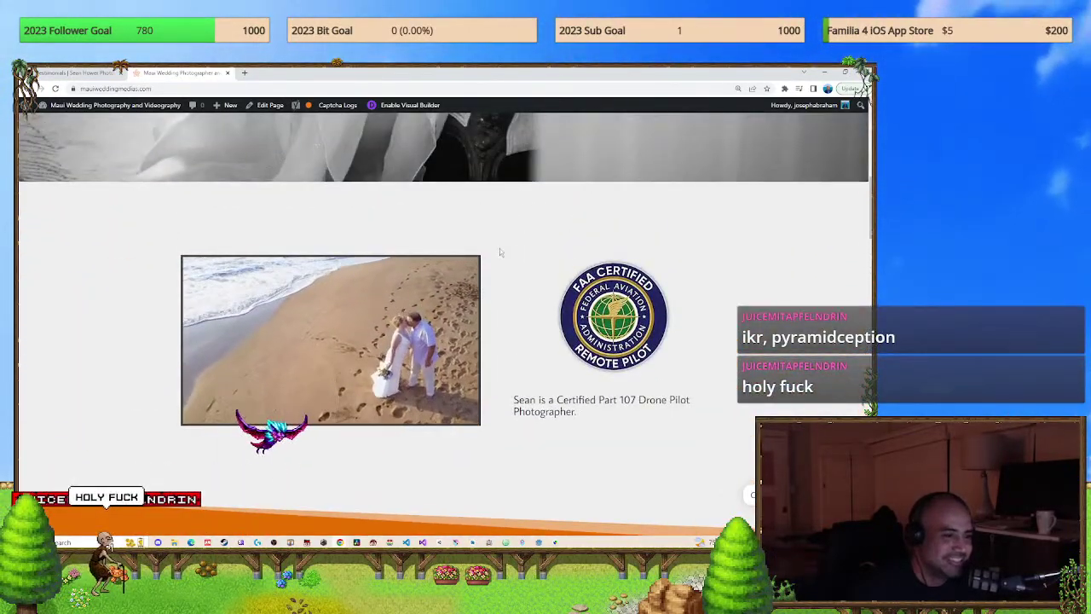
scroll(500, 248, "up", 2)
scroll(500, 248, "down", 3)
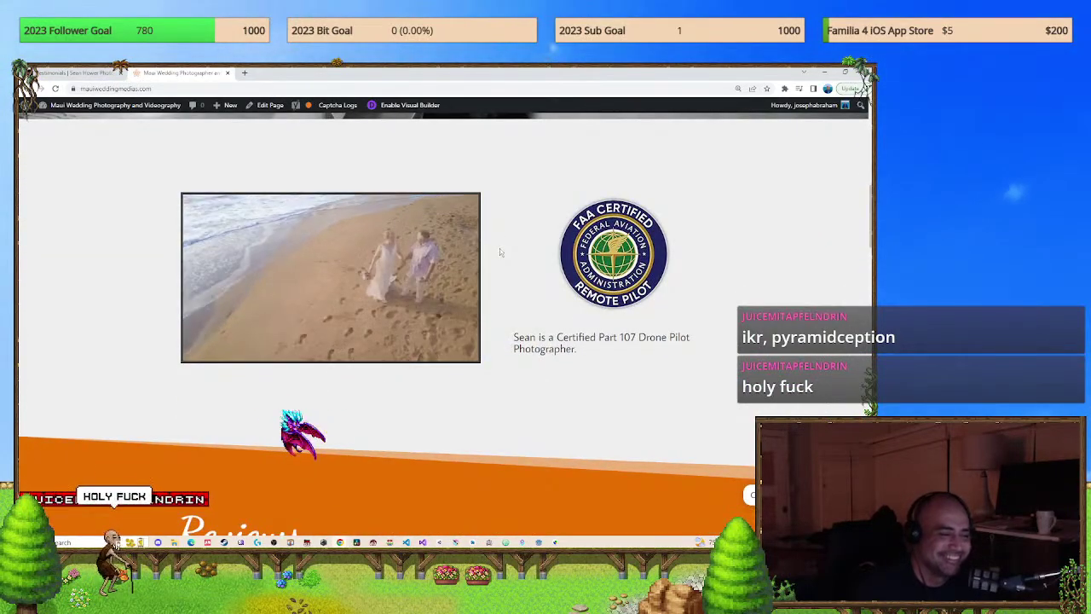
scroll(499, 248, "up", 3)
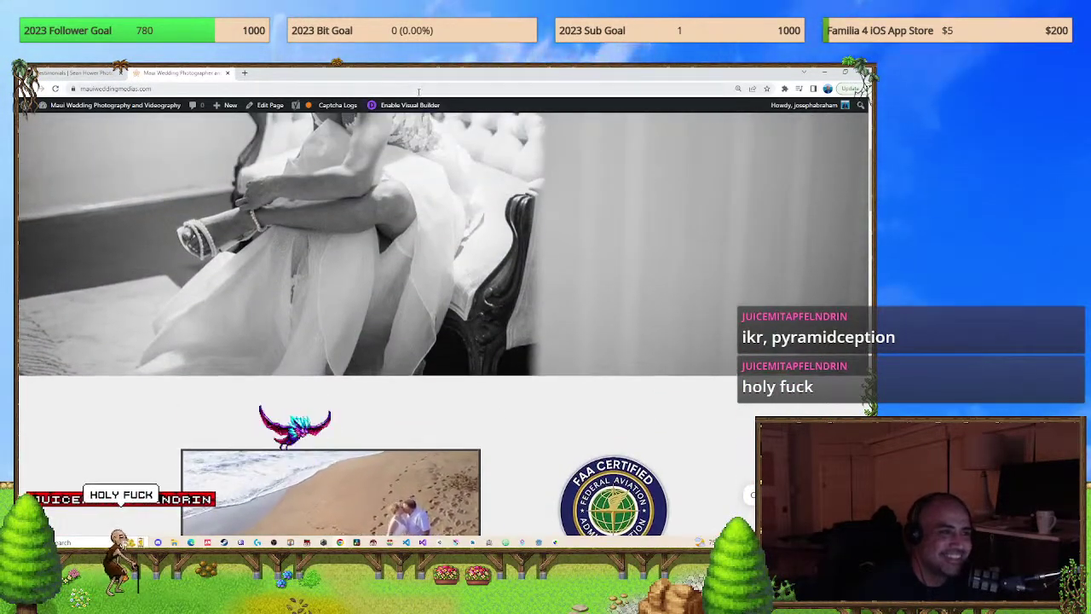
Open the Home page in the Visual Builder and start editing the caption below the FAA drone pilot badge.
left_click(410, 105)
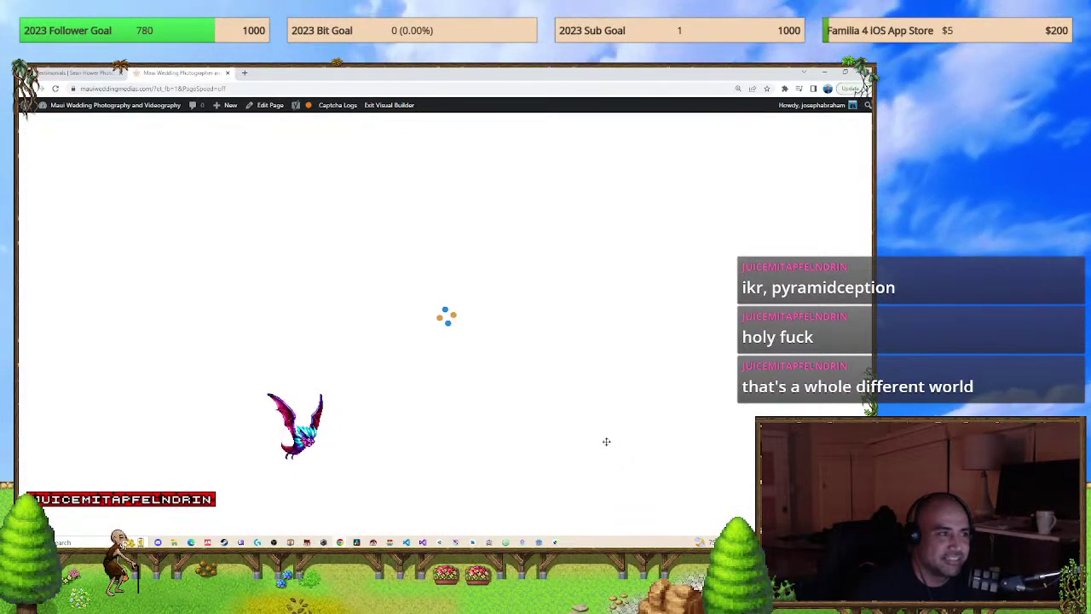
scroll(623, 440, "down", 3)
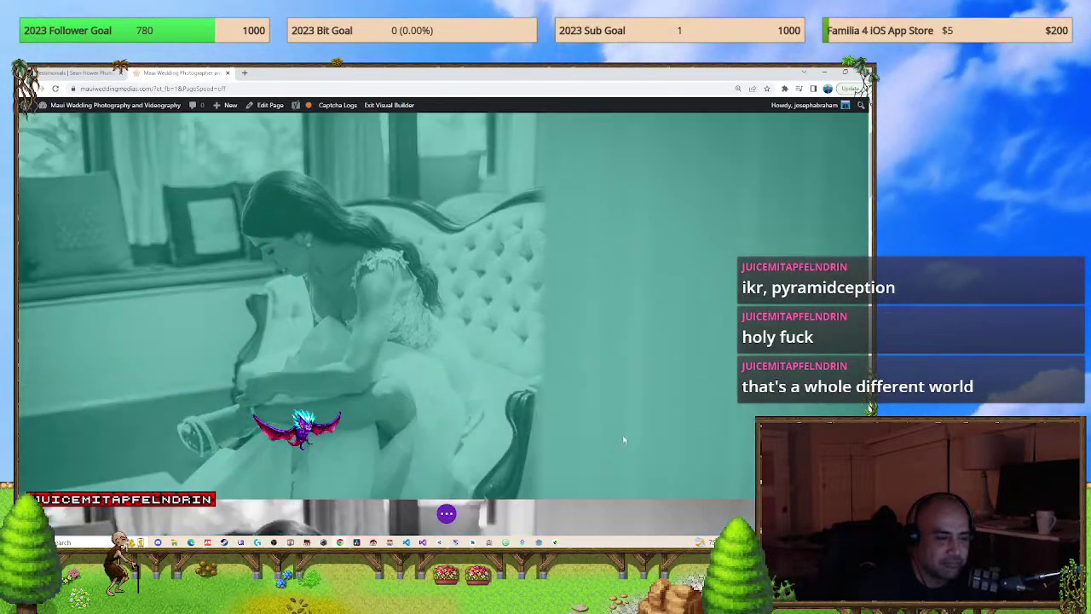
scroll(623, 440, "down", 5)
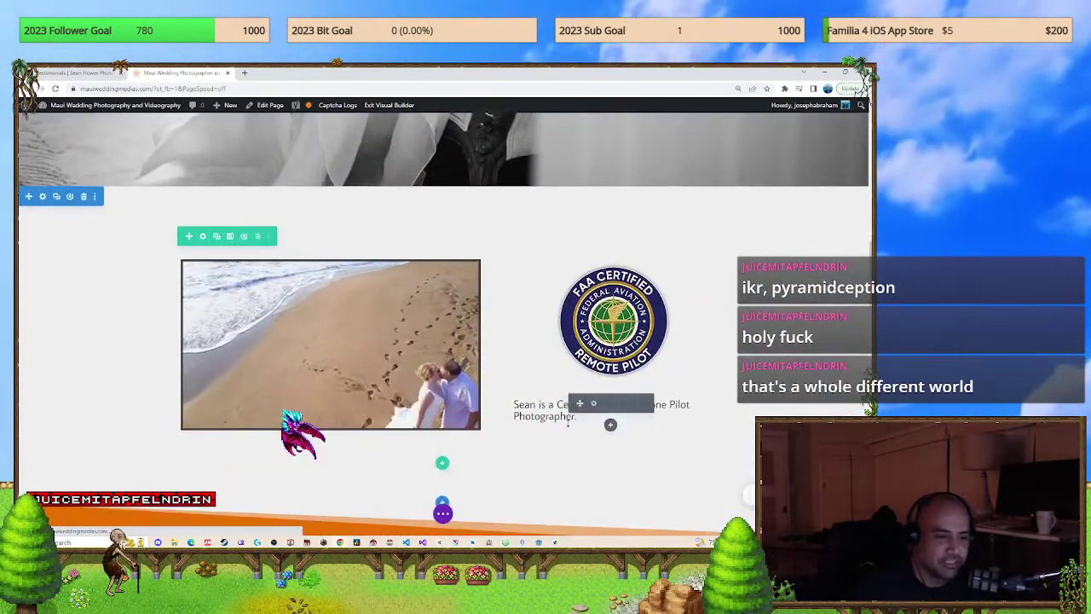
left_click(650, 414)
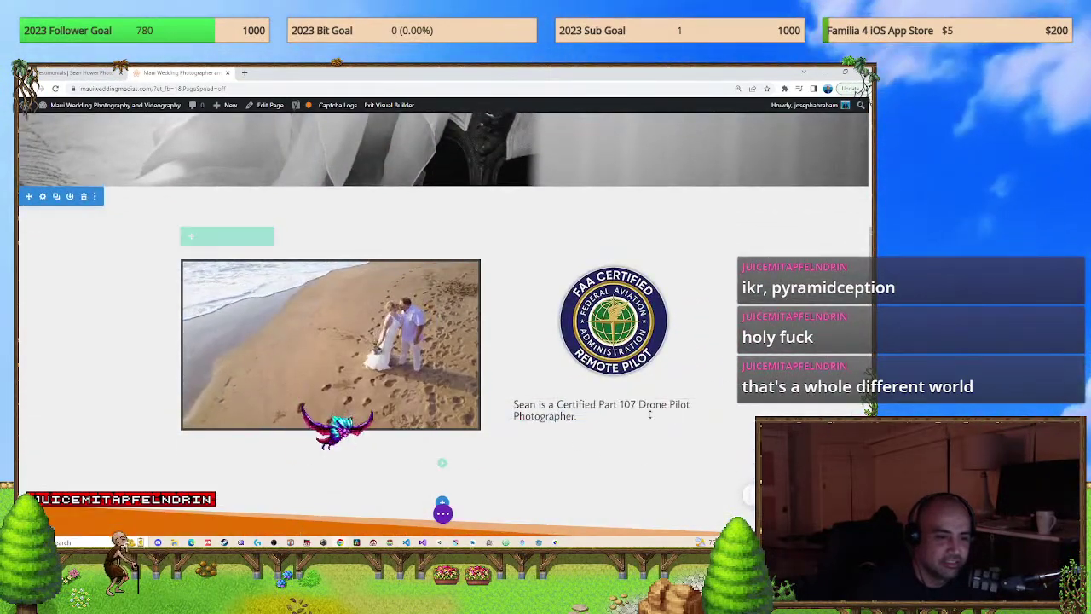
double_click(544, 415)
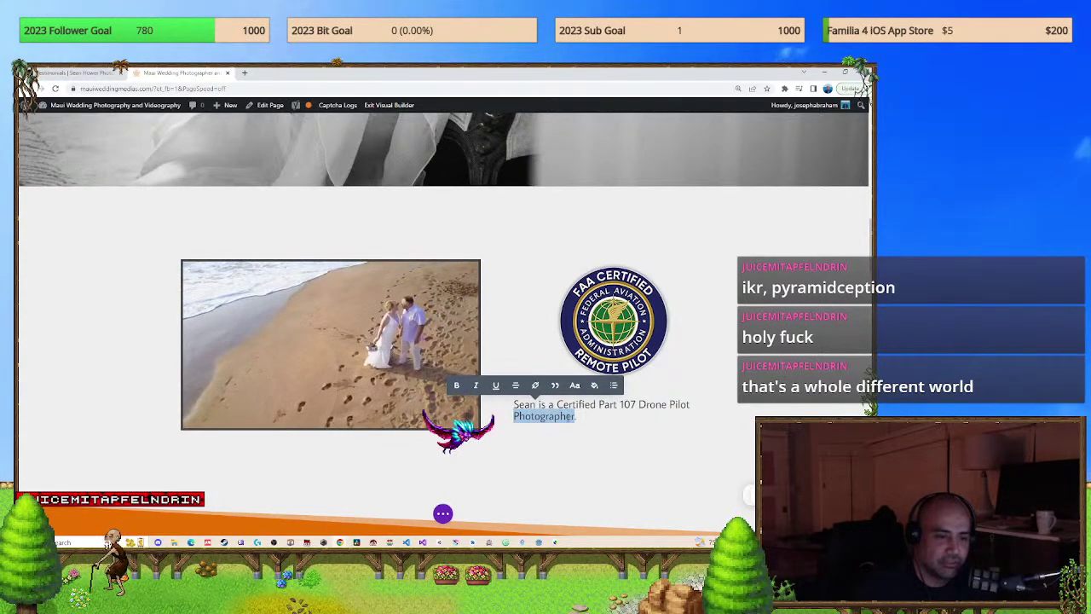
left_click(586, 416)
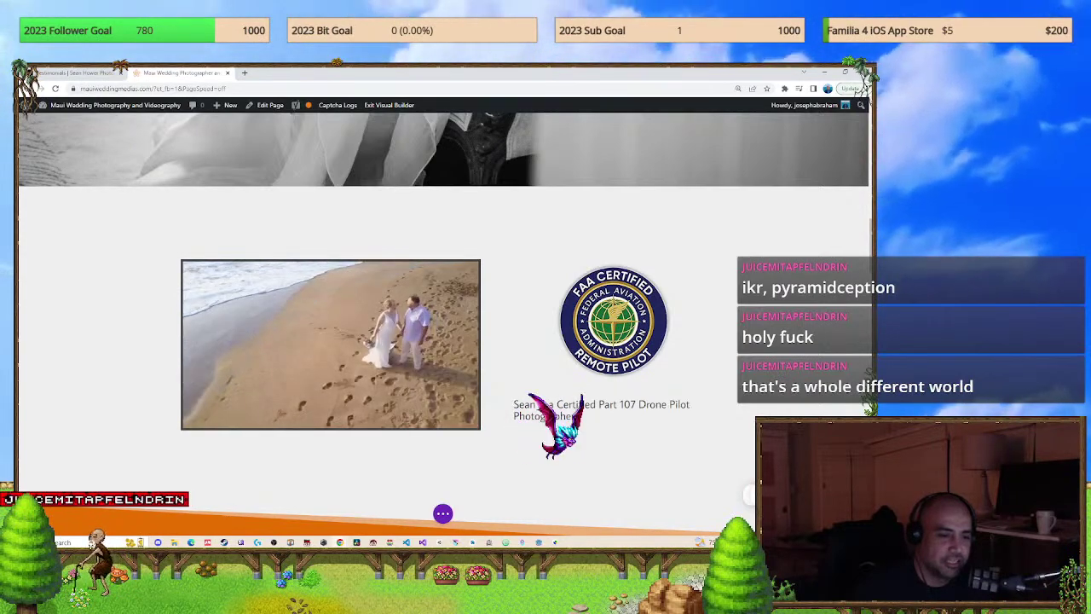
double_click(545, 416)
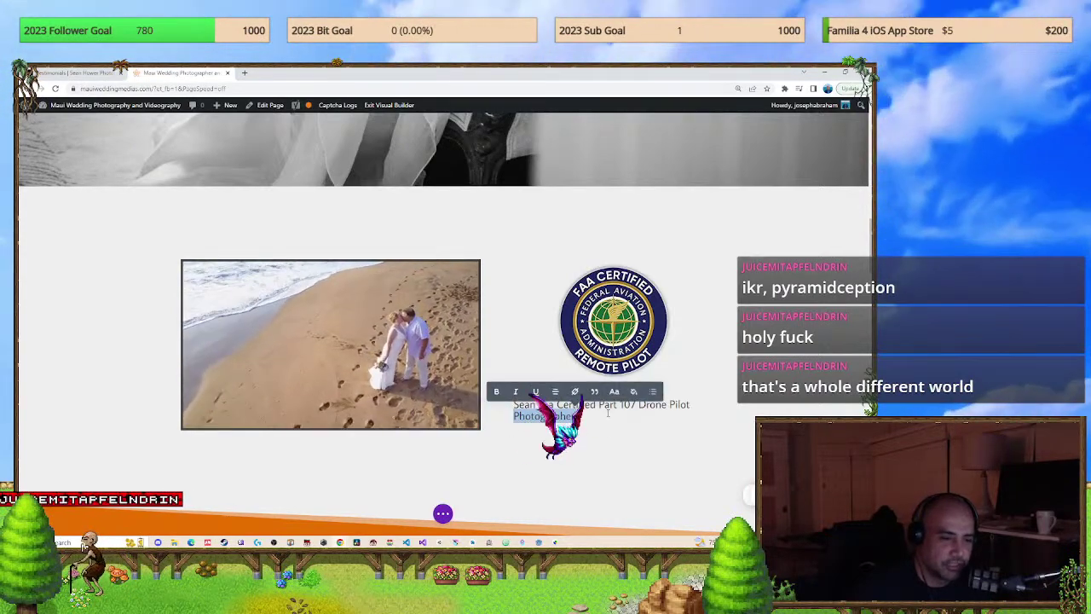
left_click(545, 416)
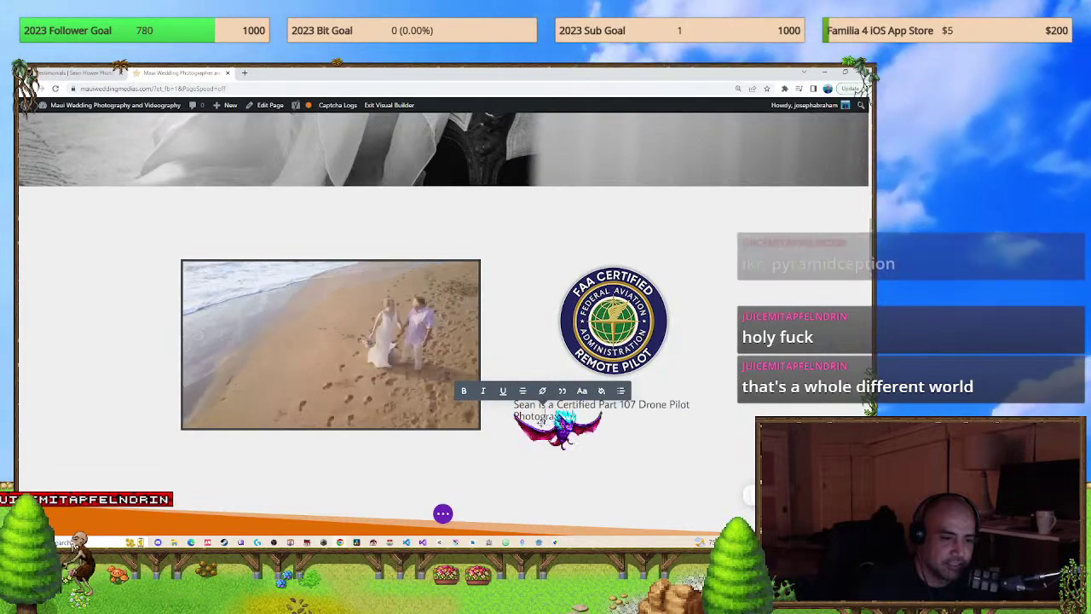
left_click_drag(510, 419, 509, 418)
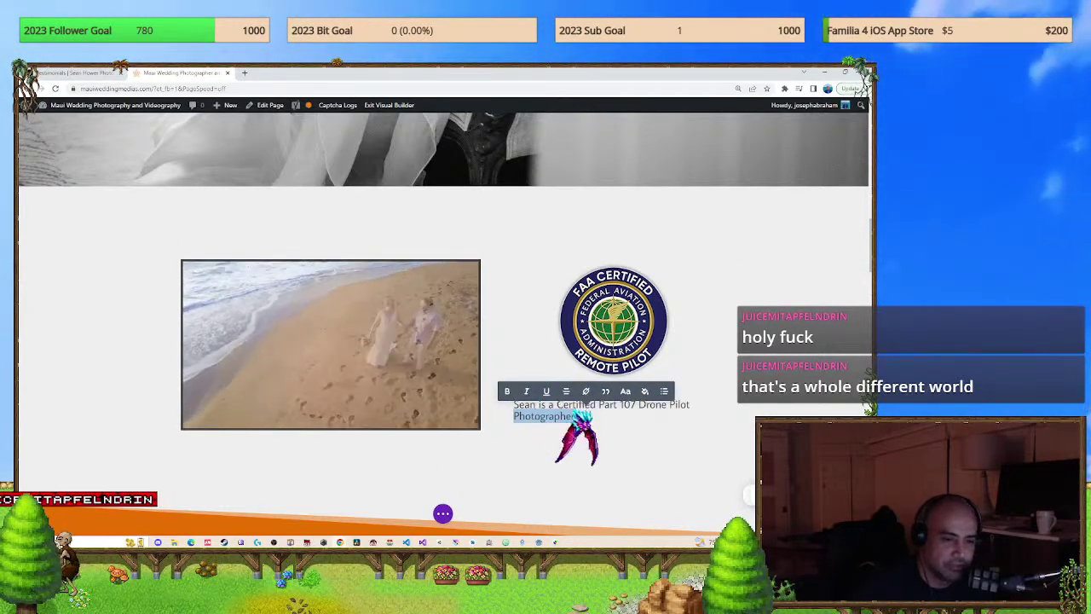
left_click(584, 416)
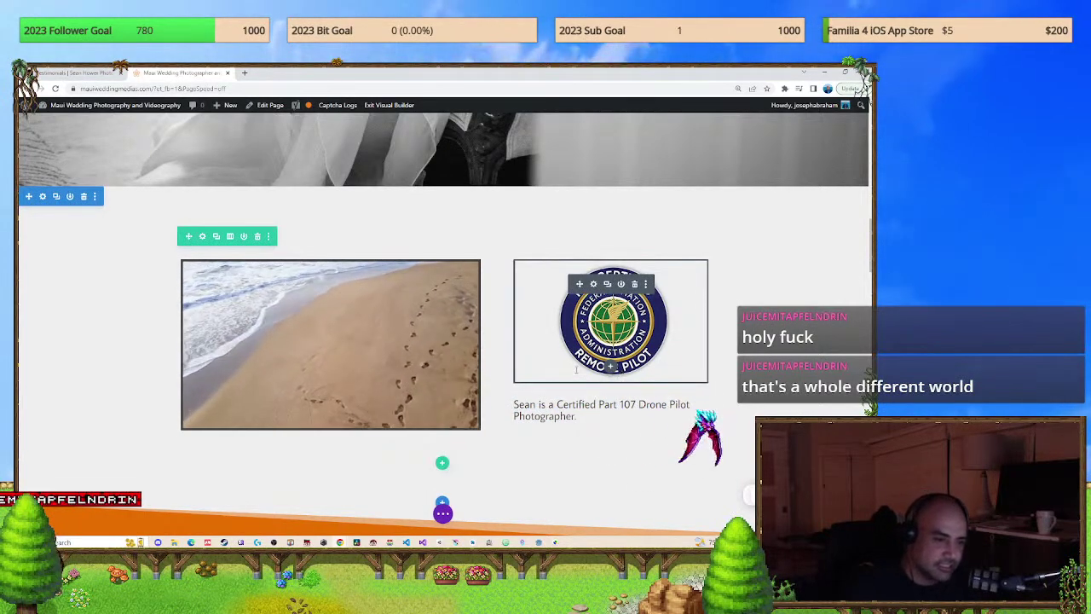
Change the initial letters of "Certified" and "Part" to lowercase in the drone pilot caption.
left_click(557, 404)
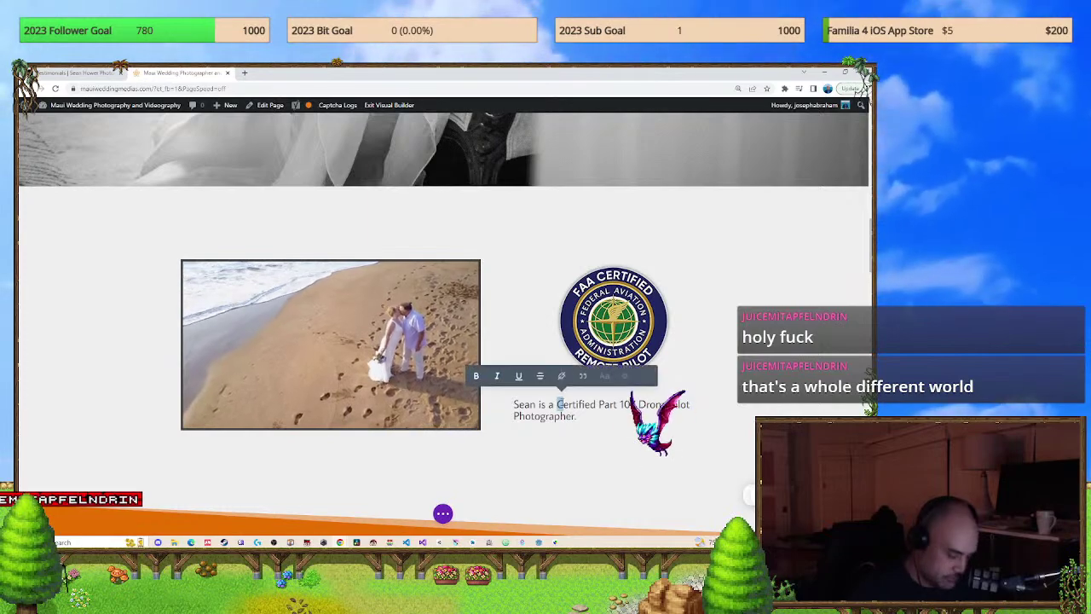
type("c")
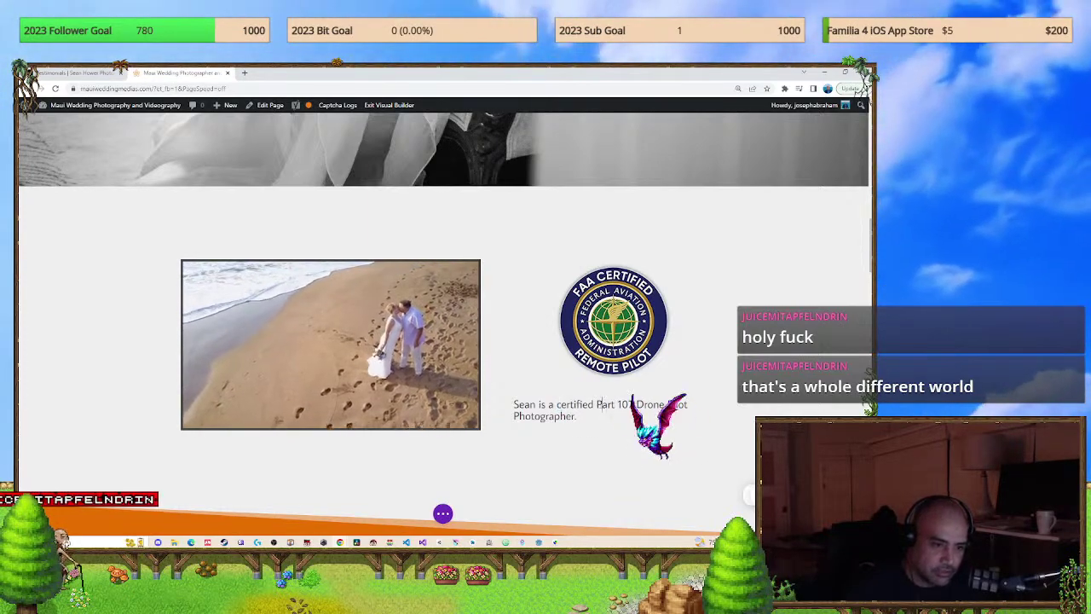
left_click(597, 404)
key("BackSpace")
type("p")
left_click(637, 404)
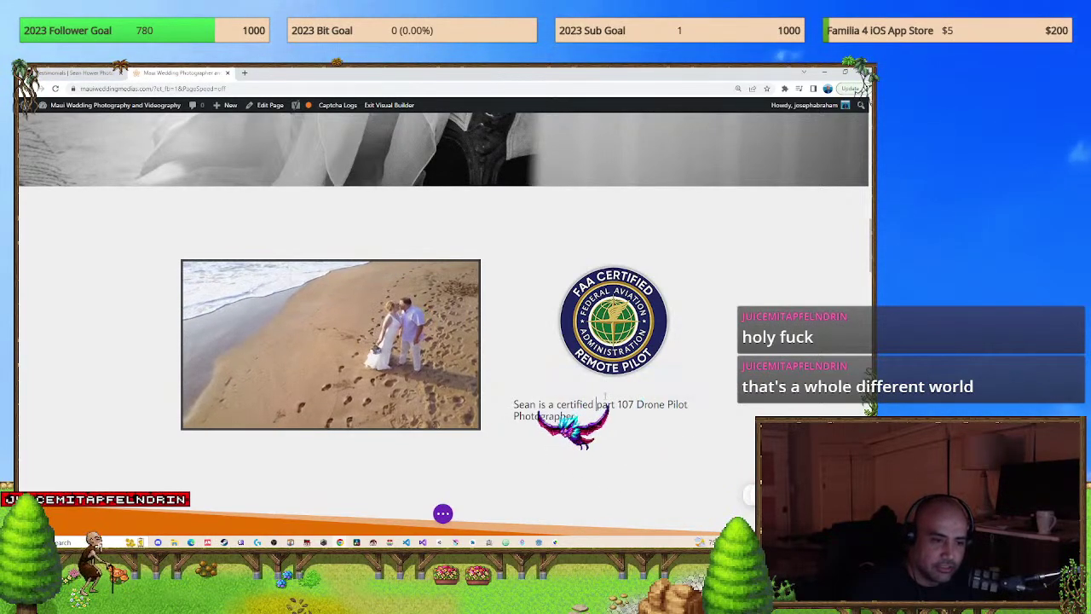
Insert "and skilled" after "certified" in the drone pilot caption and capitalize "Part" again.
left_click(597, 404)
type("and skil")
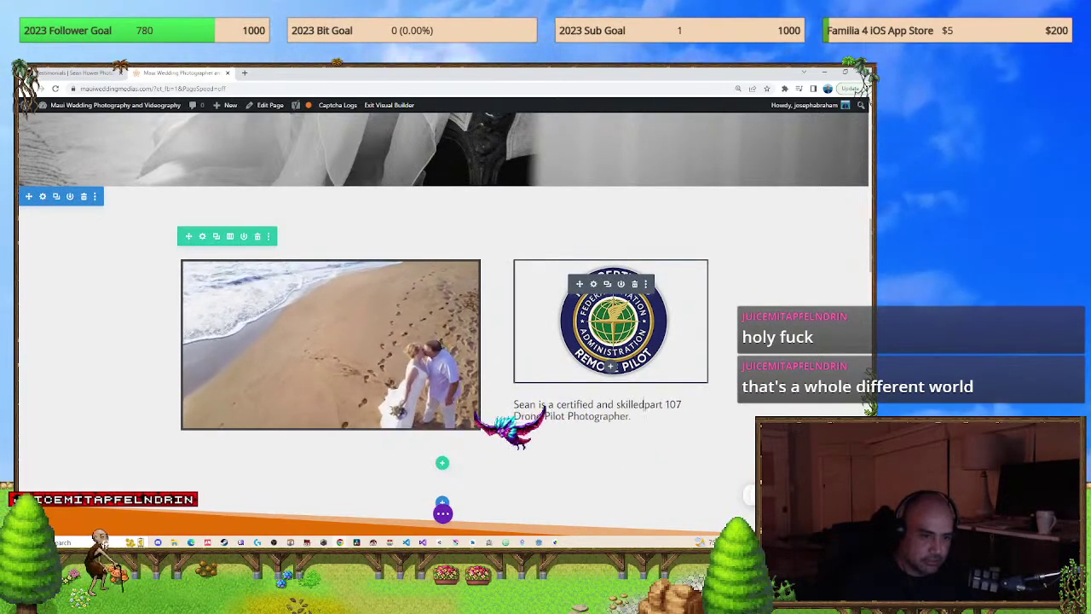
type("led")
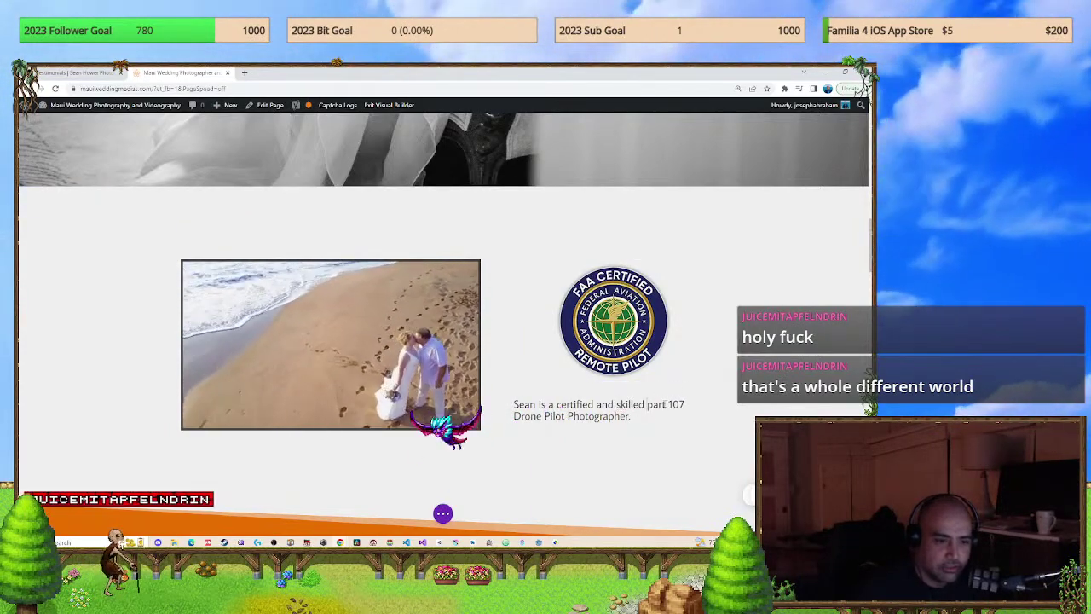
double_click(665, 404)
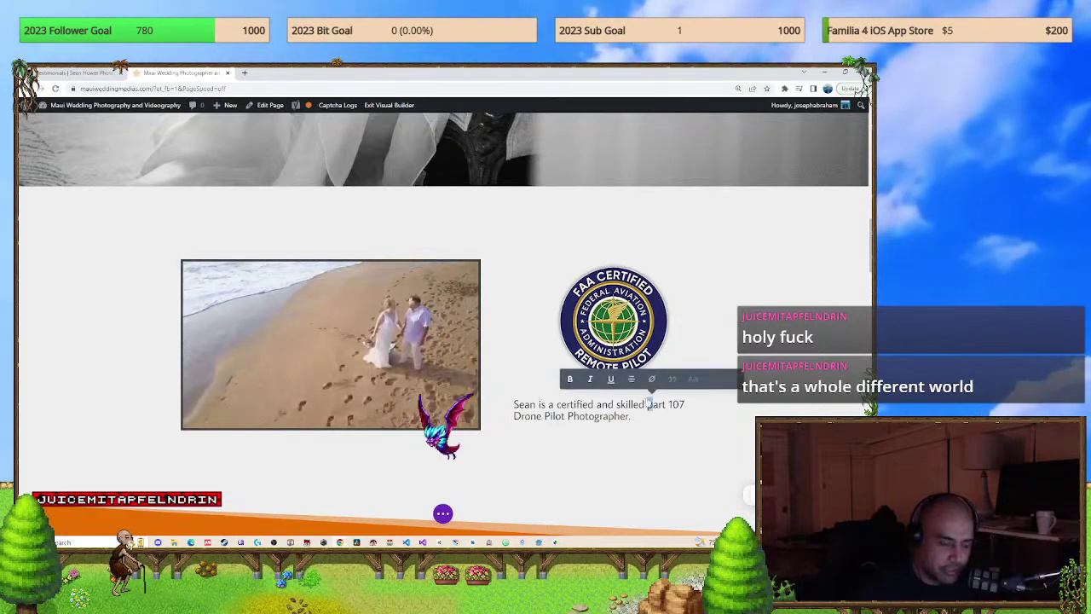
type("Part")
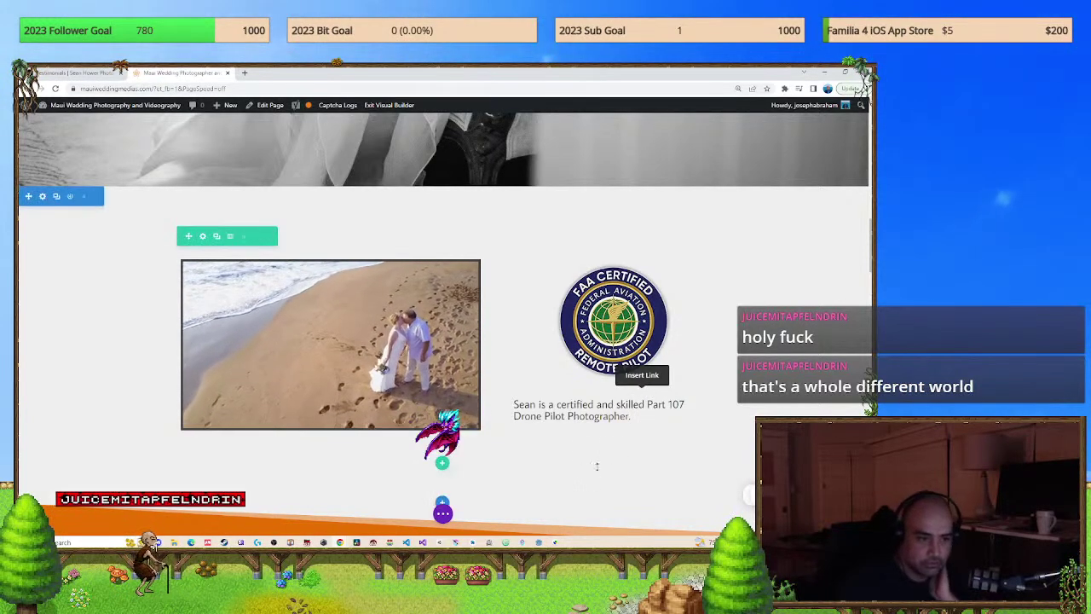
key("ctrl+a")
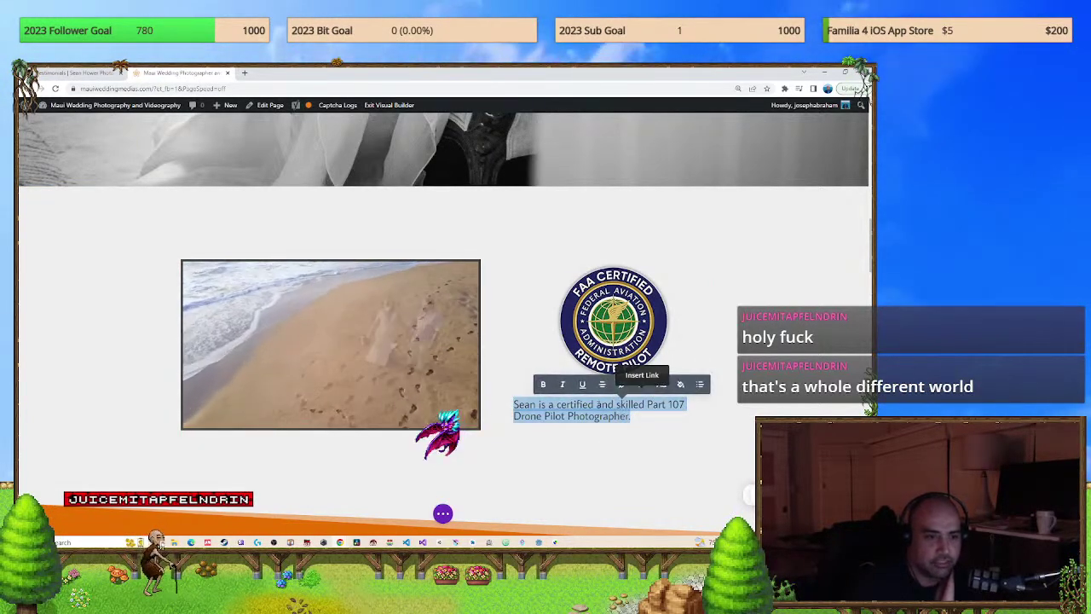
key("ctrl+k")
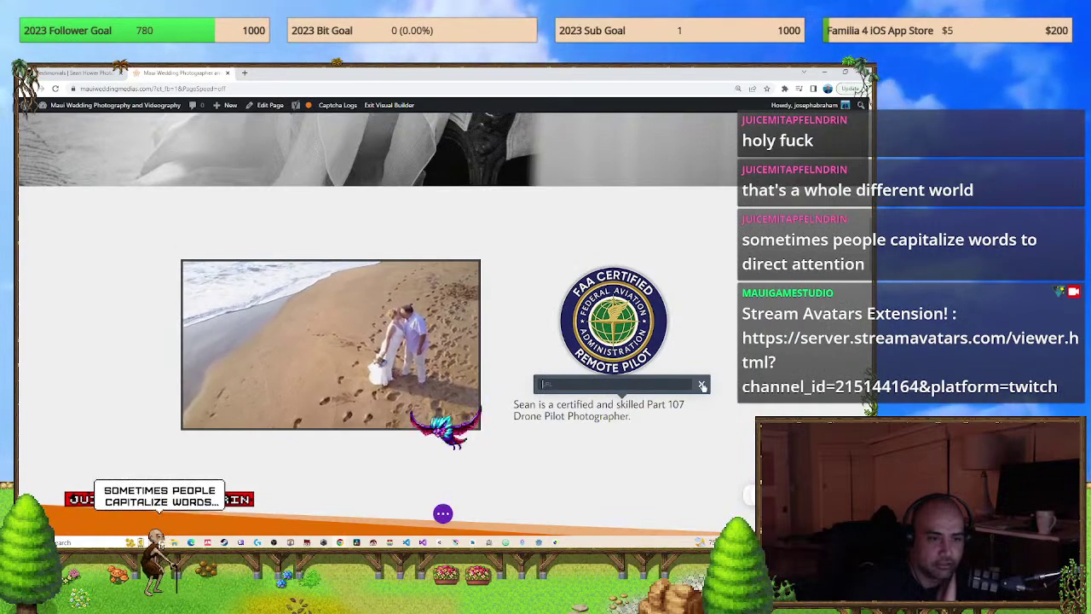
left_click(702, 385)
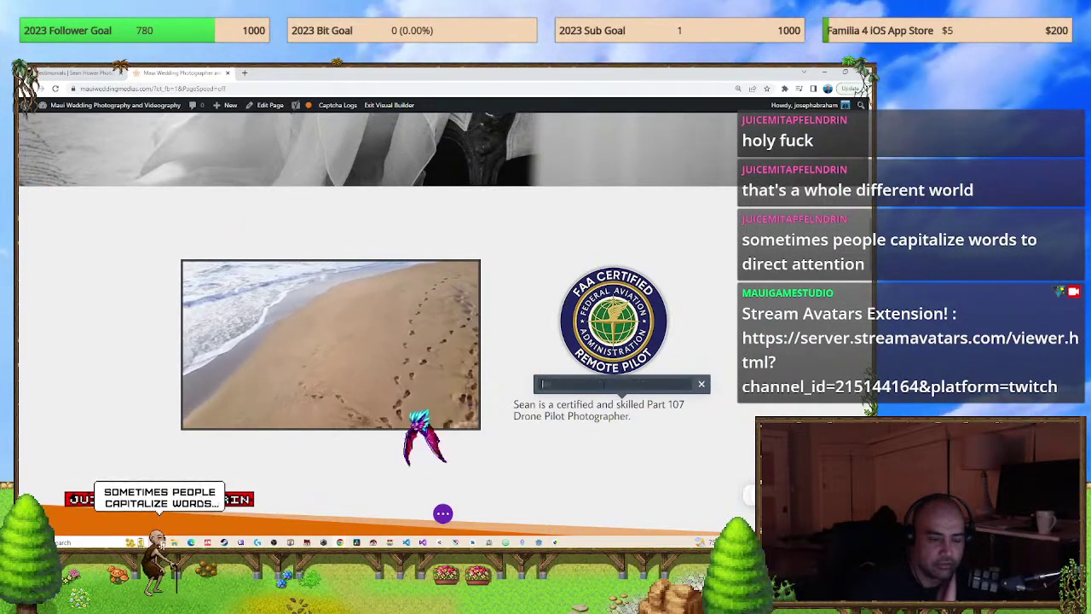
Center-align the whole drone pilot caption below the FAA badge and leave text editing.
left_click_drag(632, 416, 594, 390)
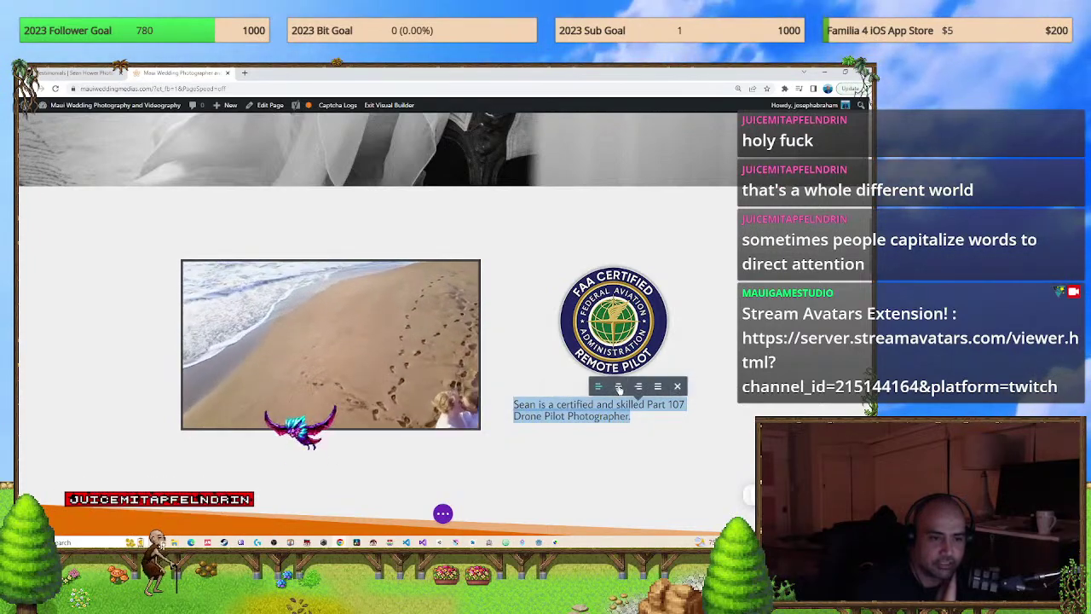
left_click(618, 388)
left_click(619, 387)
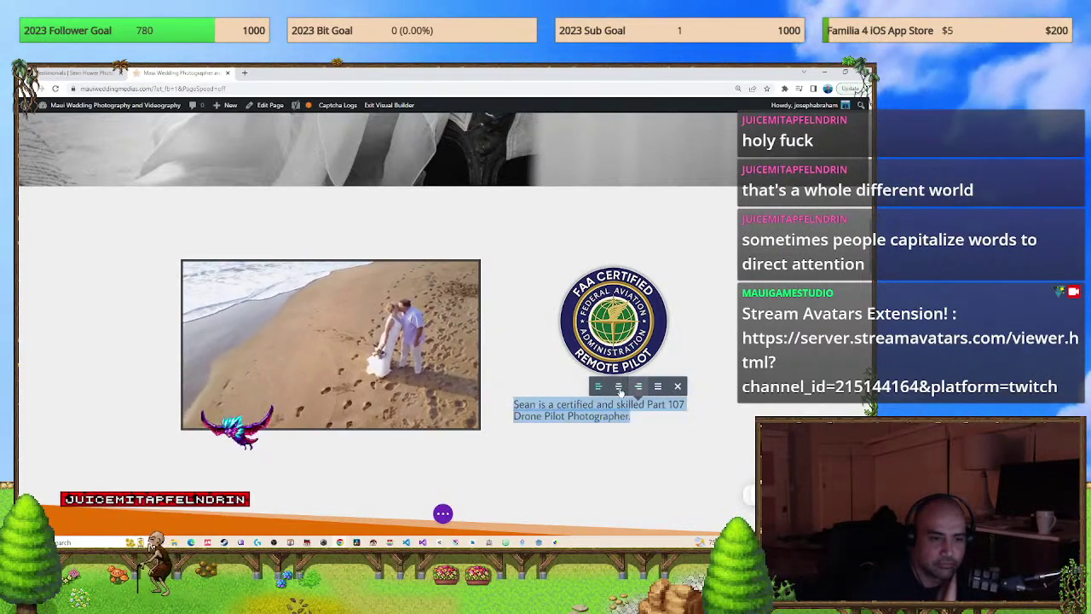
left_click(619, 387)
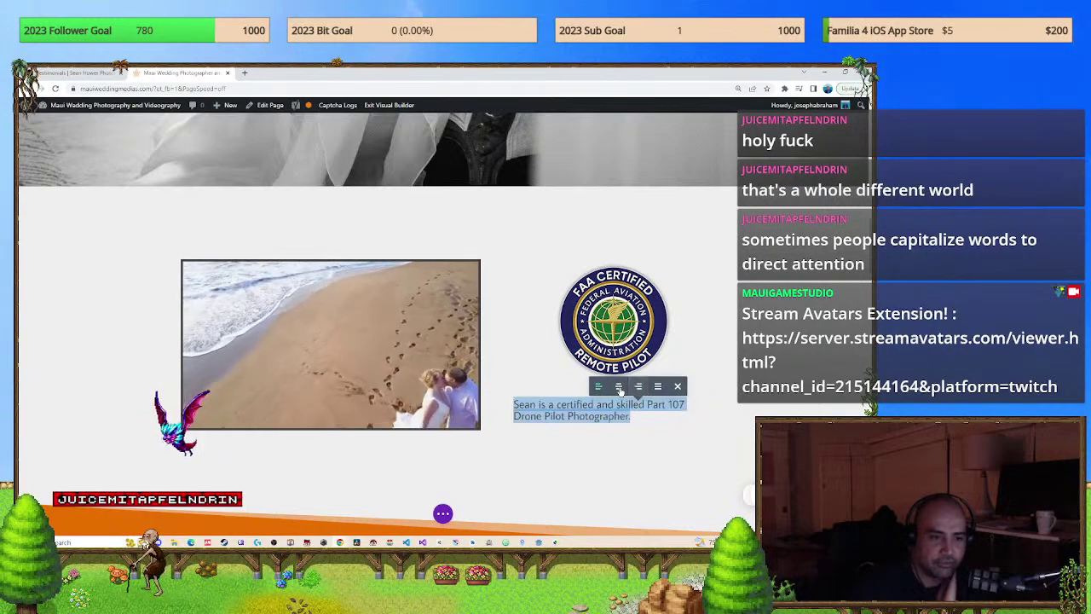
left_click(617, 389)
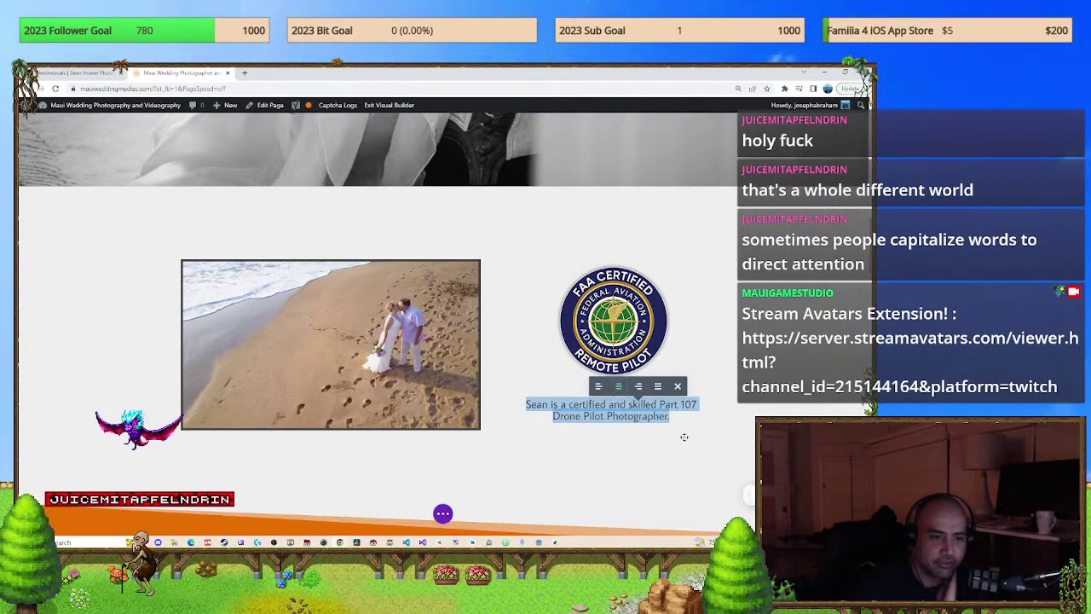
left_click(727, 398)
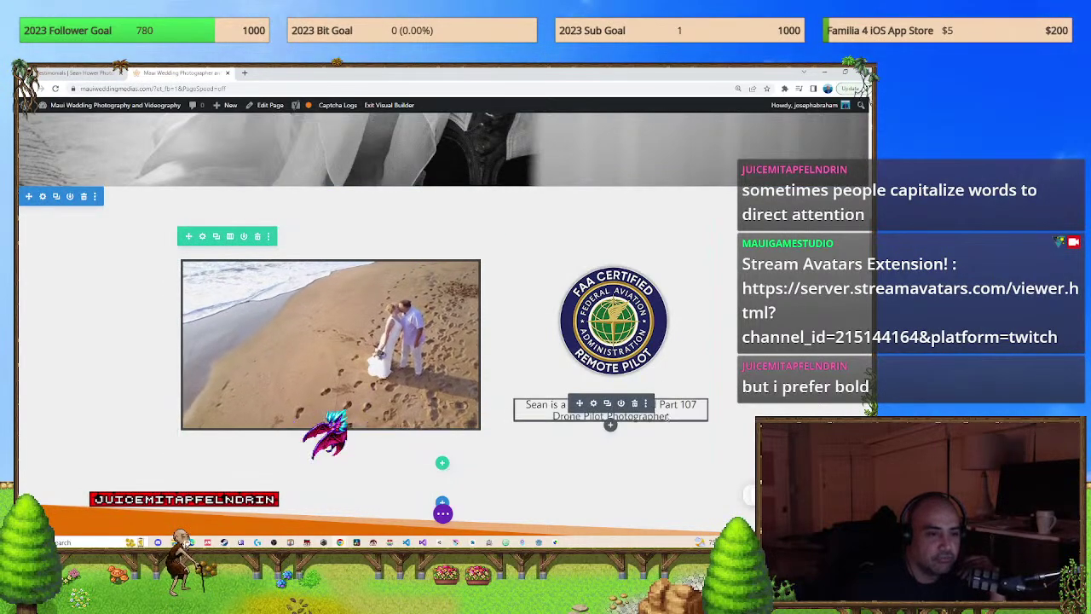
Exit the Visual Builder with the Home page changes saved and check the caption on the live page.
left_click(385, 107)
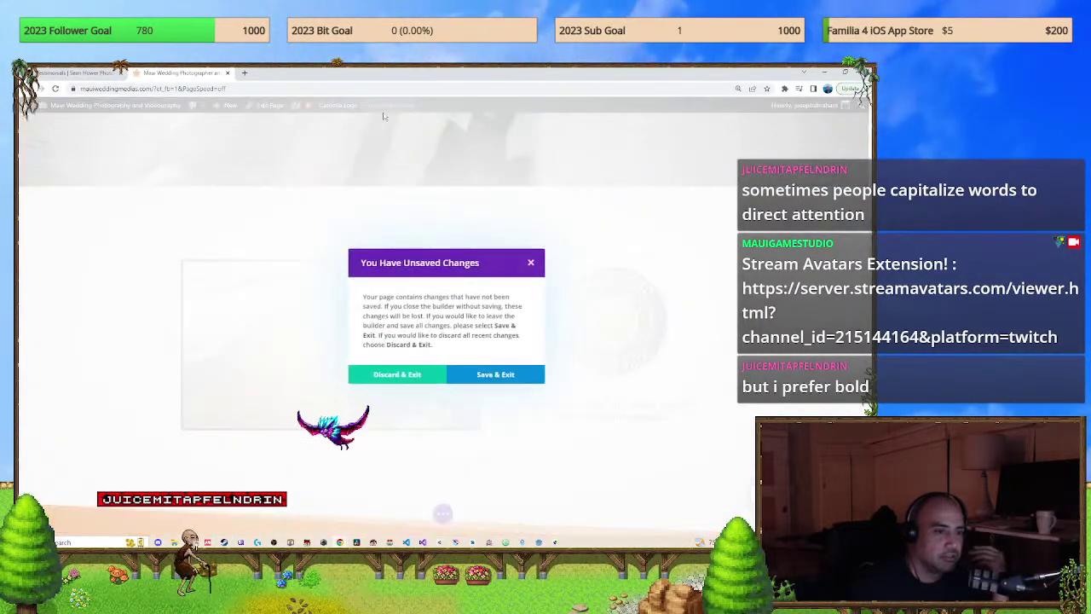
left_click(510, 380)
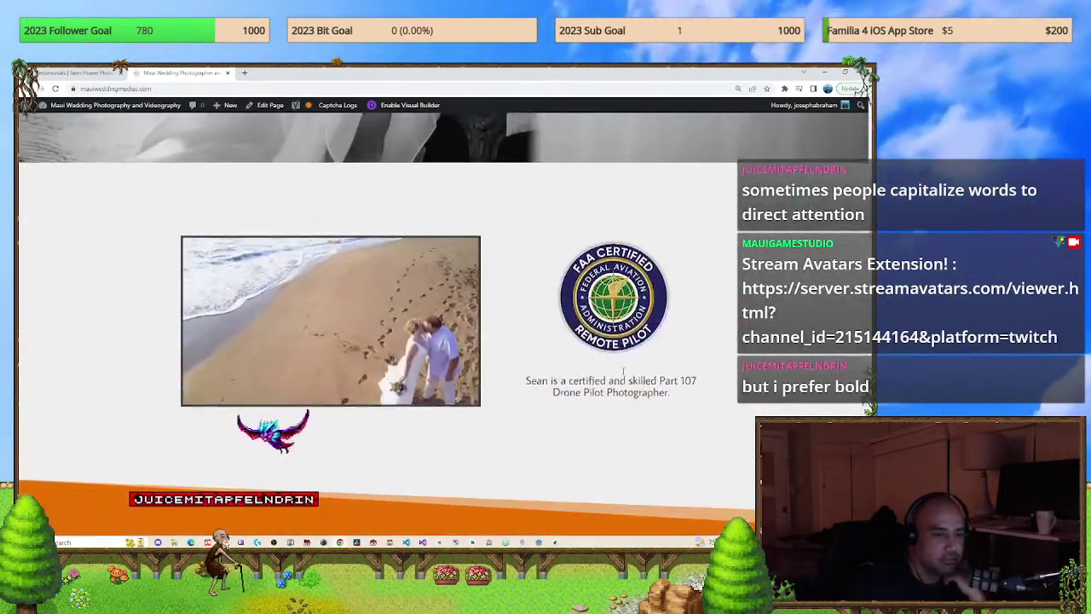
scroll(639, 485, "down", 1)
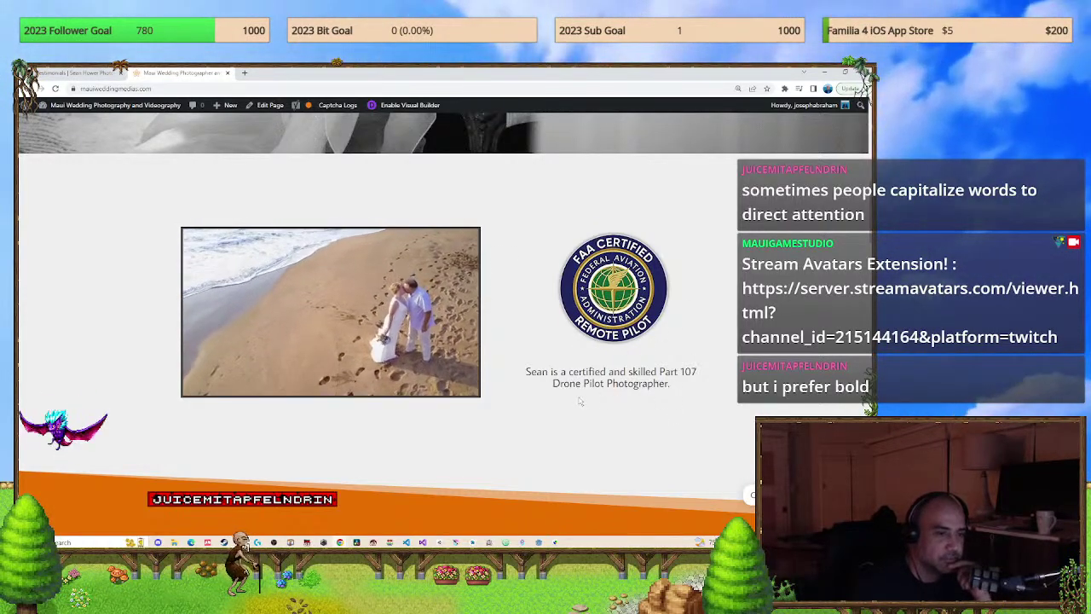
Examine the drone pilot caption and its surroundings on the live Home page.
scroll(558, 408, "down", 2)
scroll(555, 401, "up", 8)
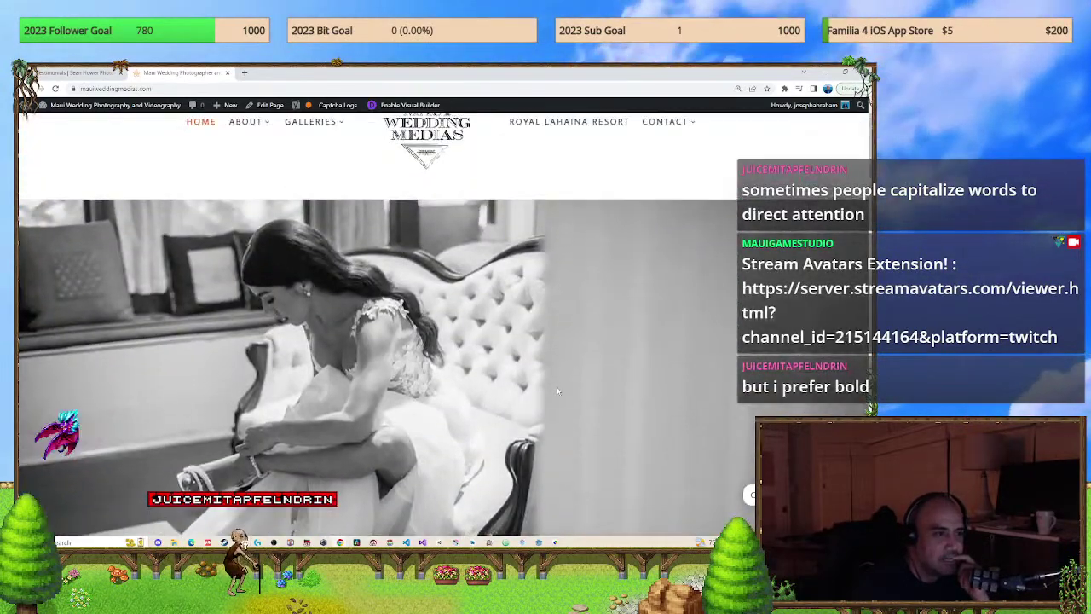
scroll(558, 379, "down", 5)
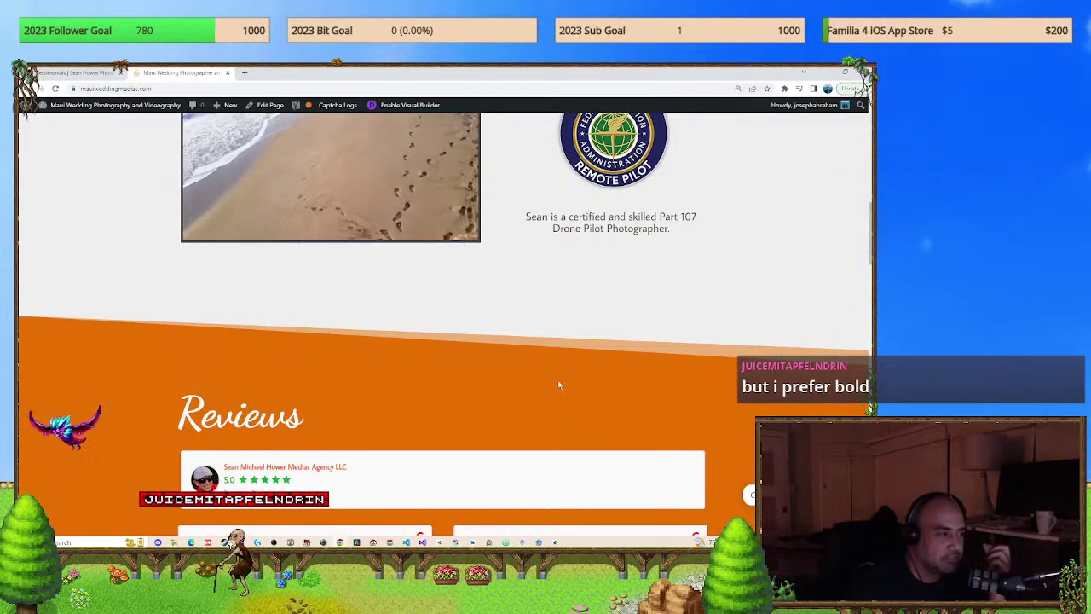
scroll(557, 379, "up", 2)
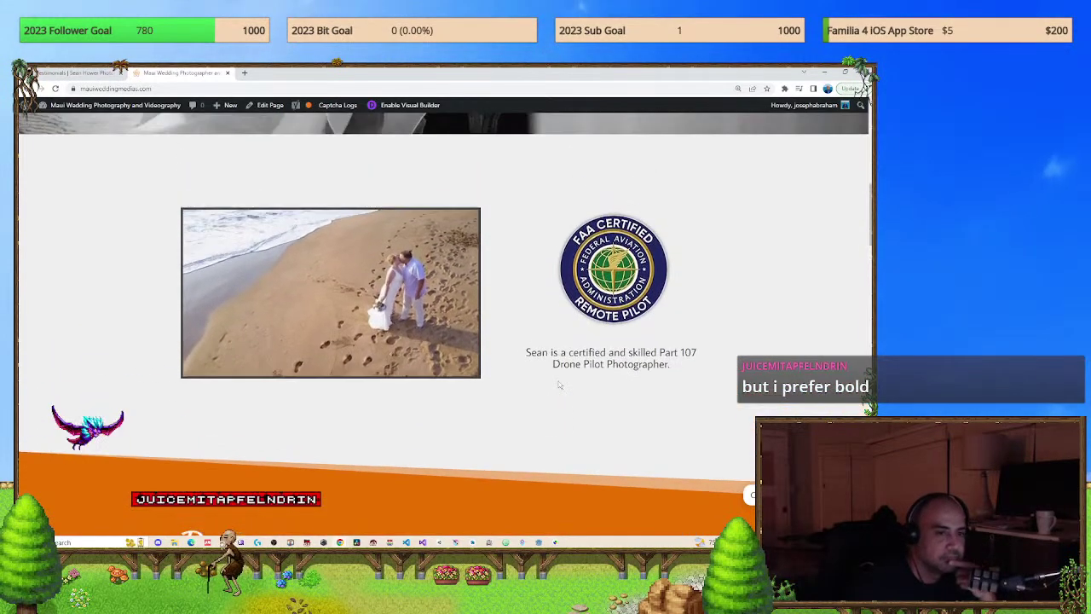
scroll(557, 379, "up", 3)
scroll(558, 379, "down", 2)
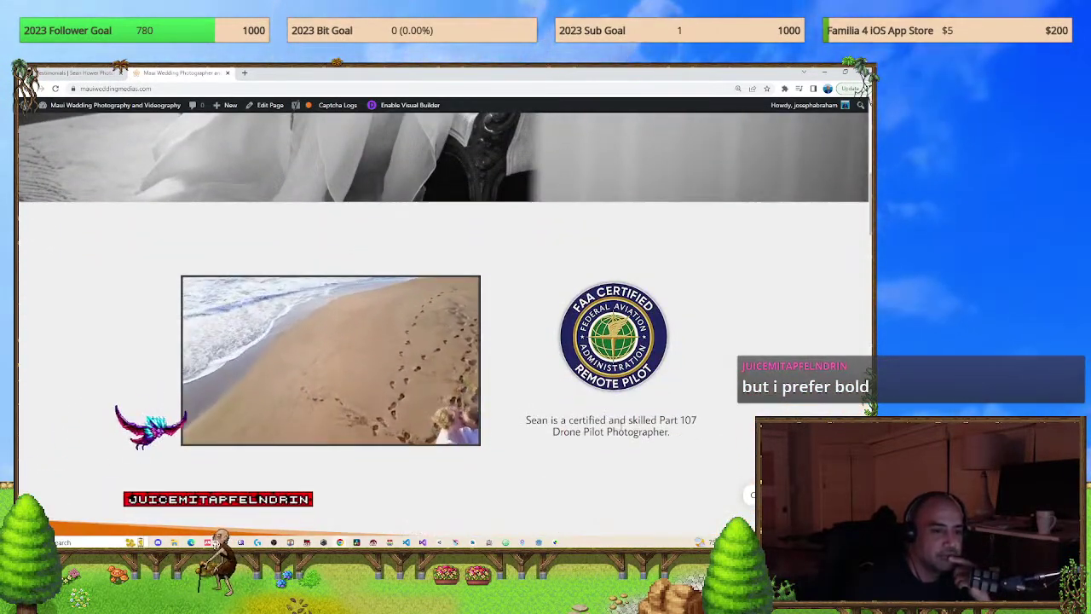
triple_click(611, 425)
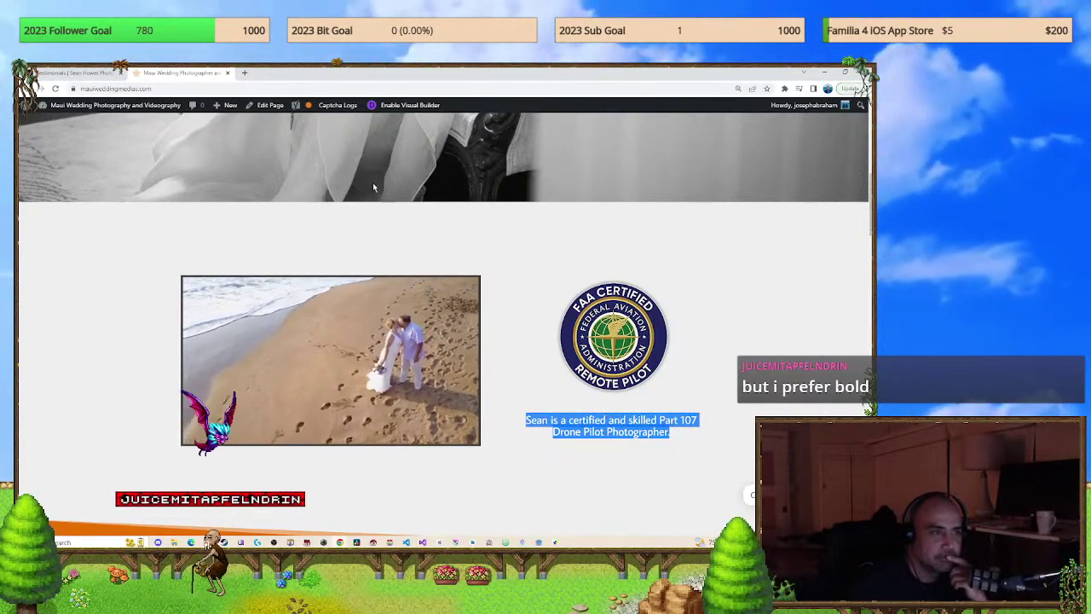
Try underlining and italicizing the drone pilot caption below the FAA badge in the Visual Builder.
left_click(410, 105)
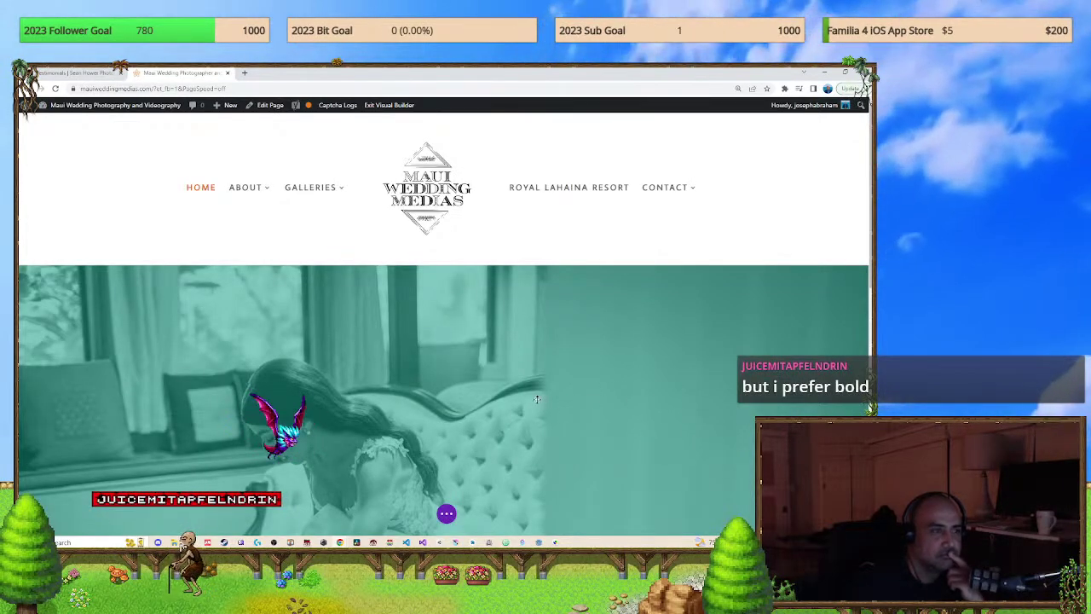
scroll(537, 399, "down", 6)
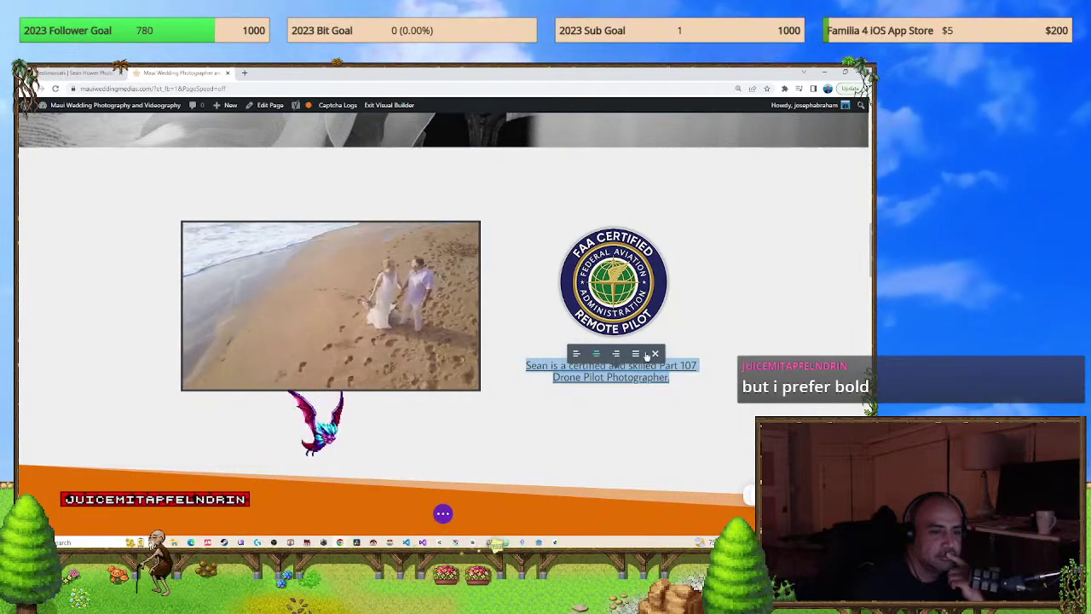
left_click(655, 355)
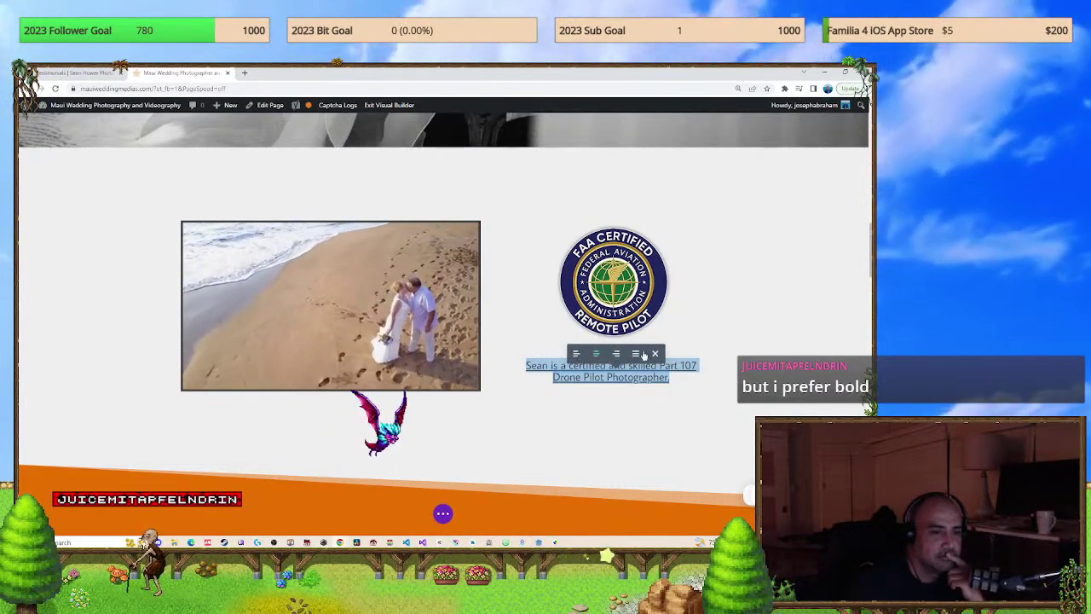
left_click(654, 355)
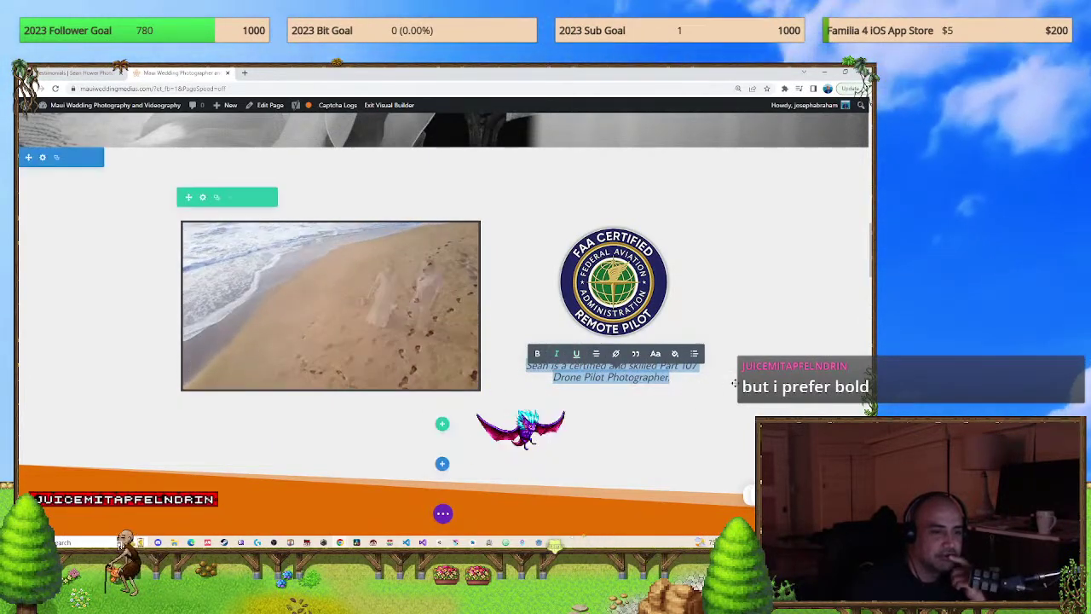
left_click(680, 378)
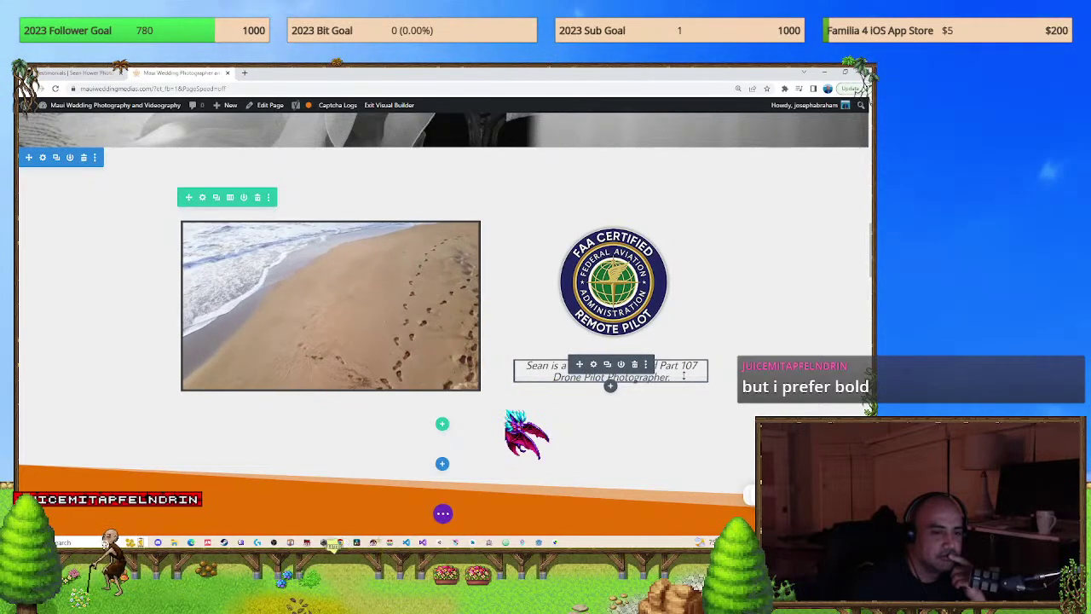
Open the drone pilot caption's text settings, close them without changes, and exit the Visual Builder discarding the unsaved formatting.
left_click(594, 363)
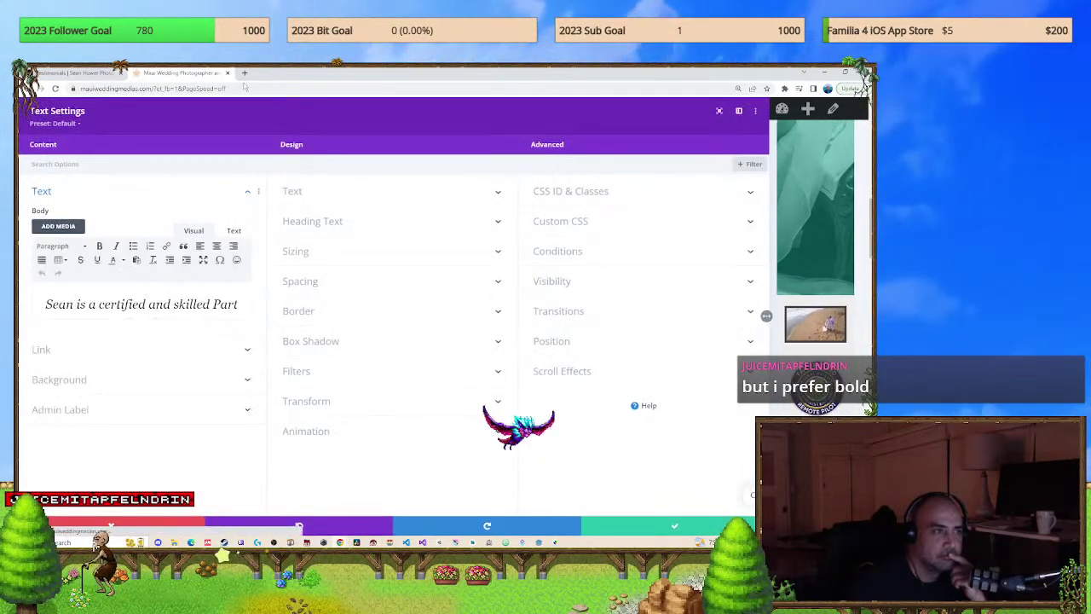
left_click(81, 73)
left_click(208, 75)
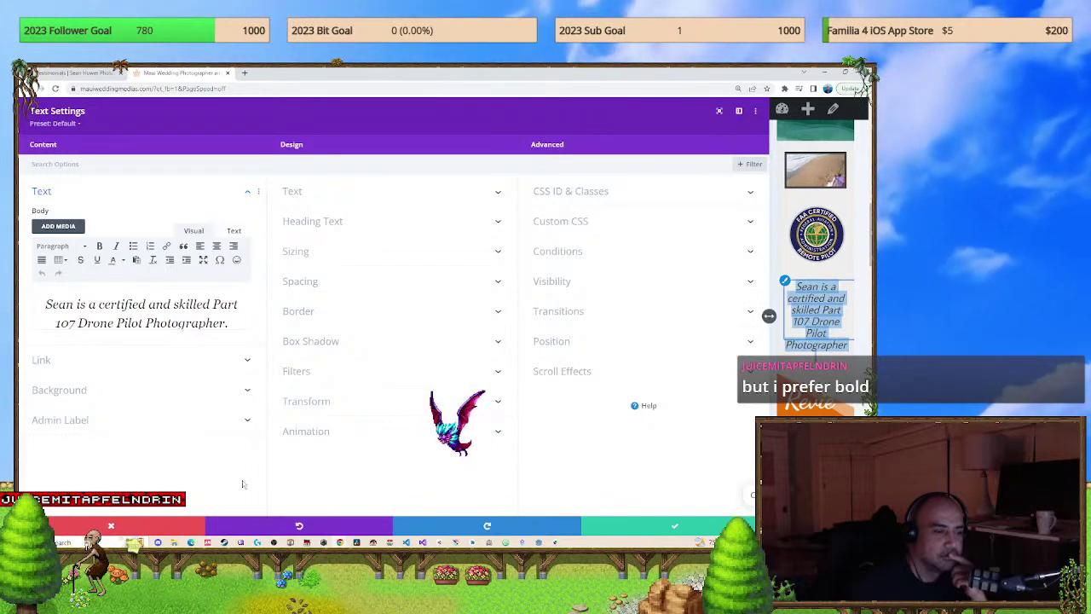
left_click(140, 526)
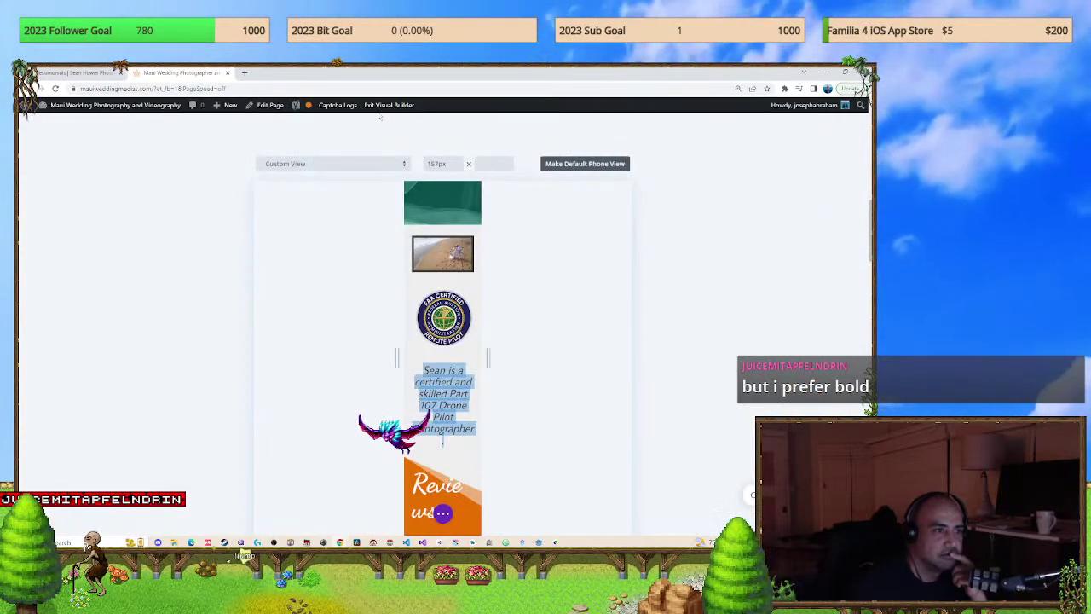
left_click(387, 105)
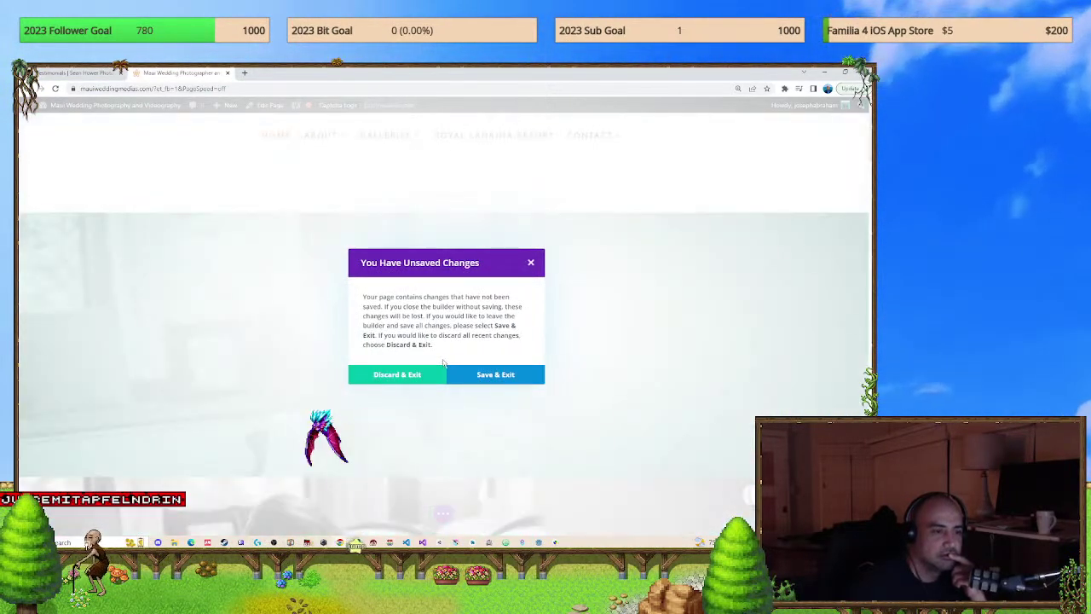
left_click(414, 375)
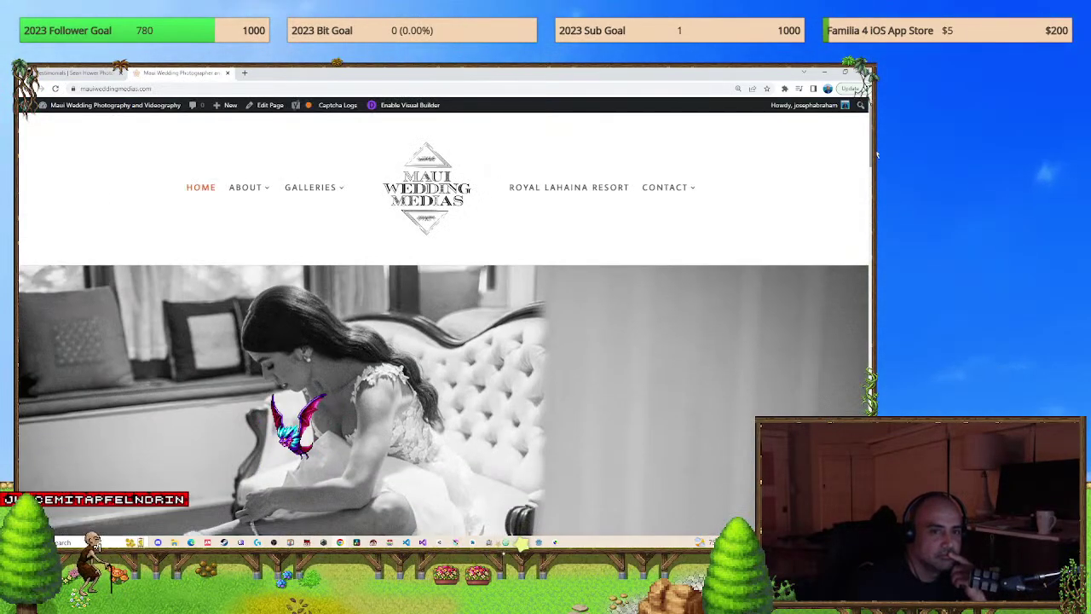
Examine the Reviews and About sections of the live Home page down to the Galleries heading.
left_click_drag(871, 155, 863, 224)
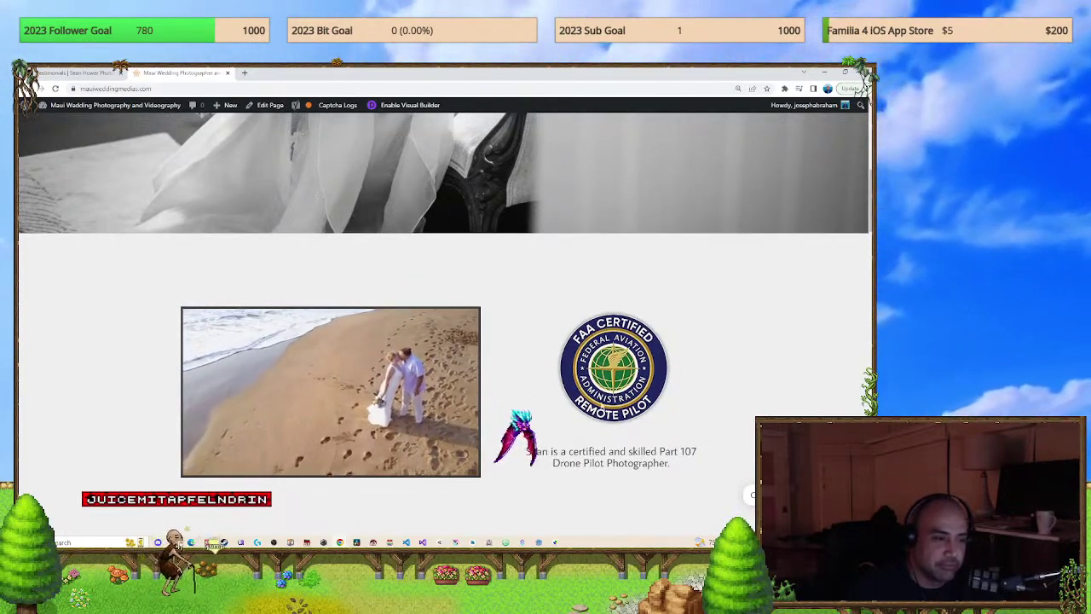
scroll(550, 380, "down", 10)
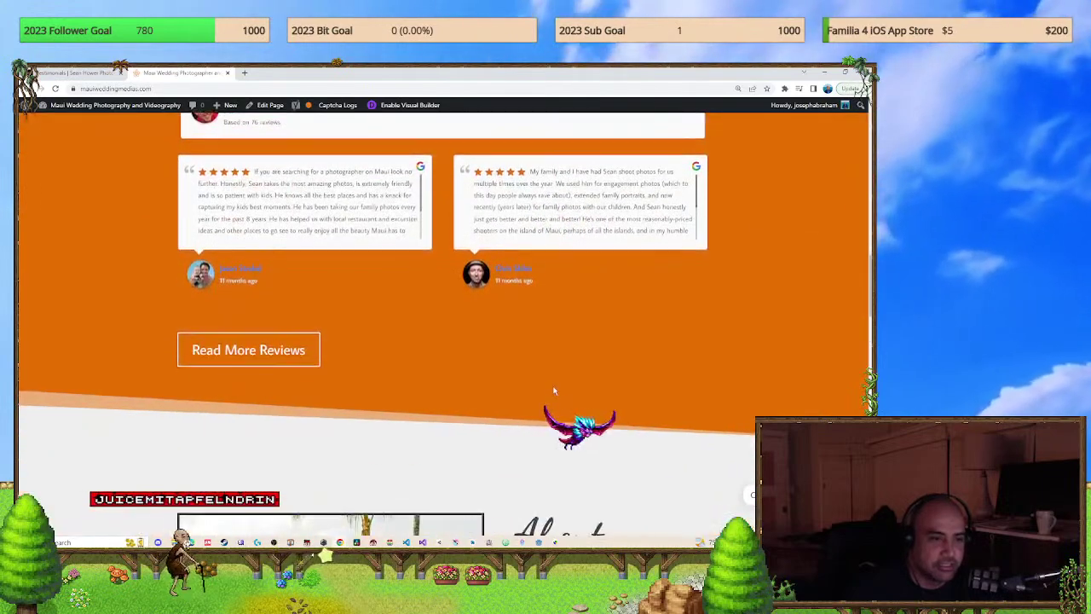
scroll(548, 380, "up", 2)
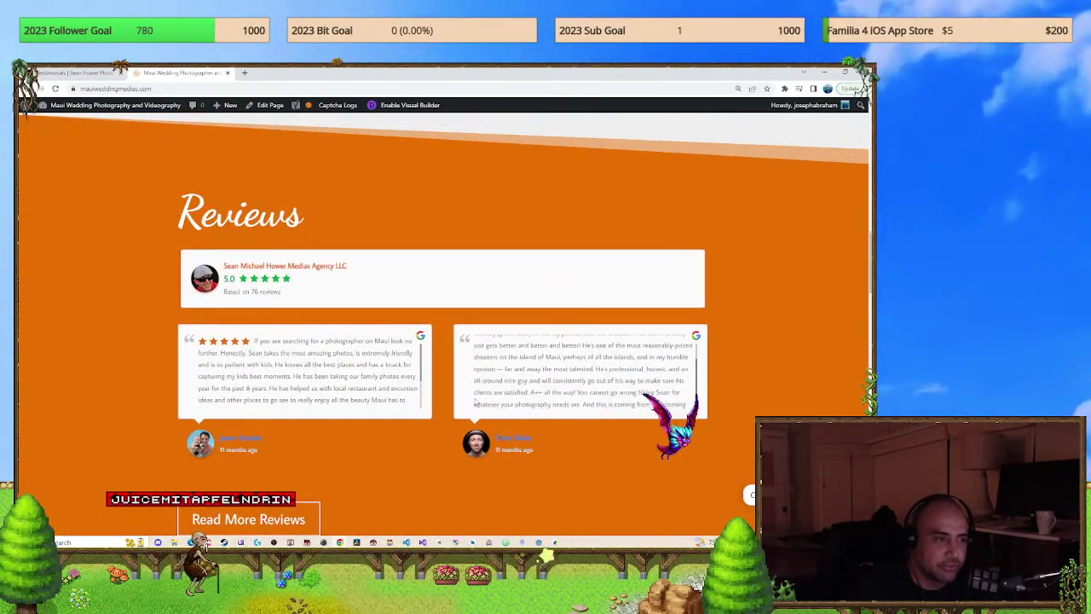
scroll(588, 437, "down", 6)
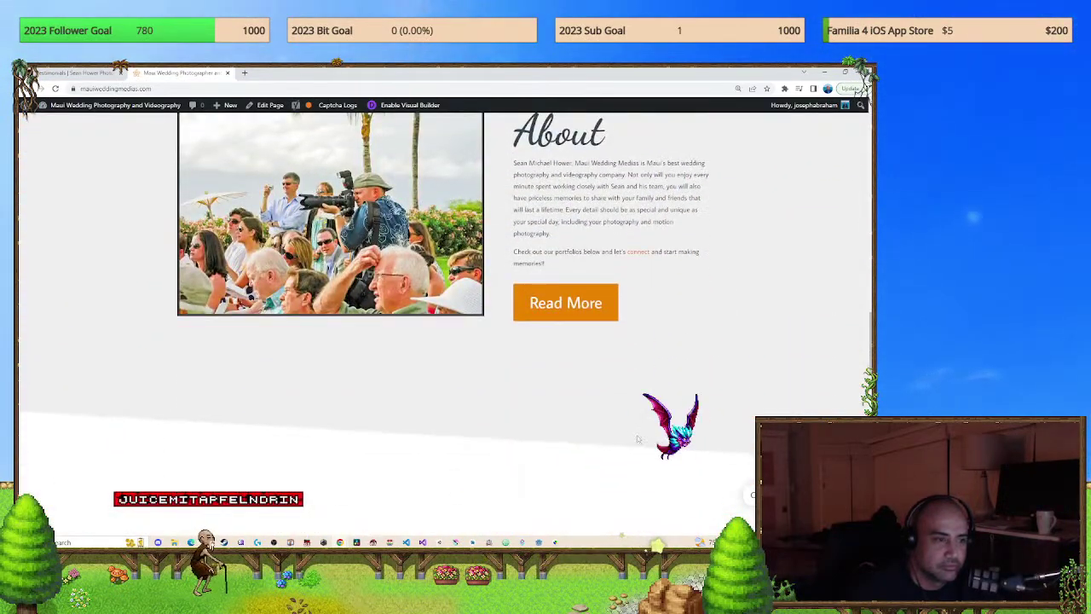
scroll(637, 438, "up", 1)
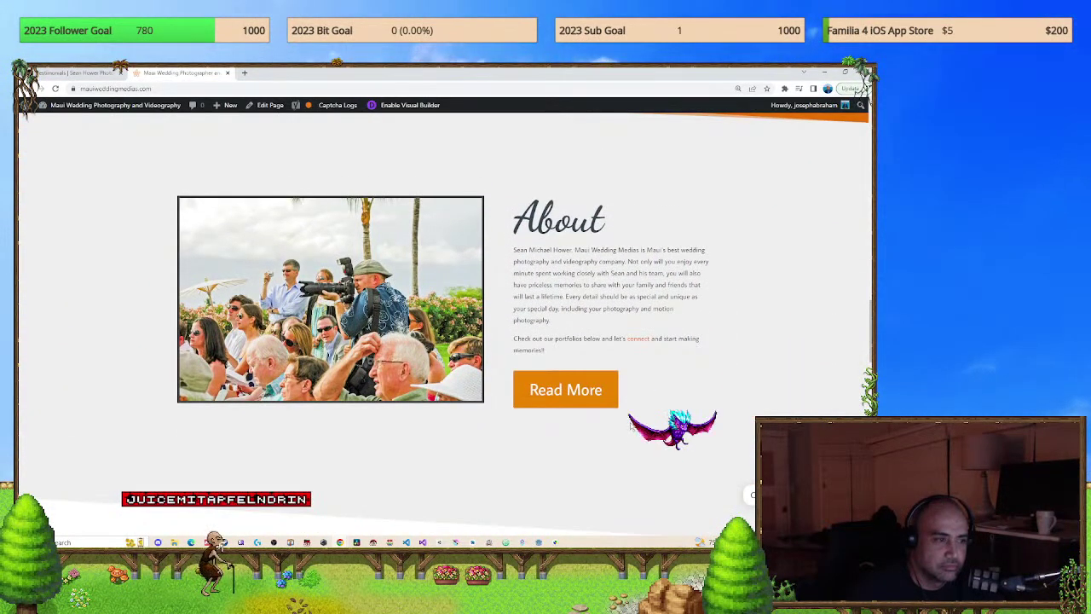
scroll(631, 423, "down", 3)
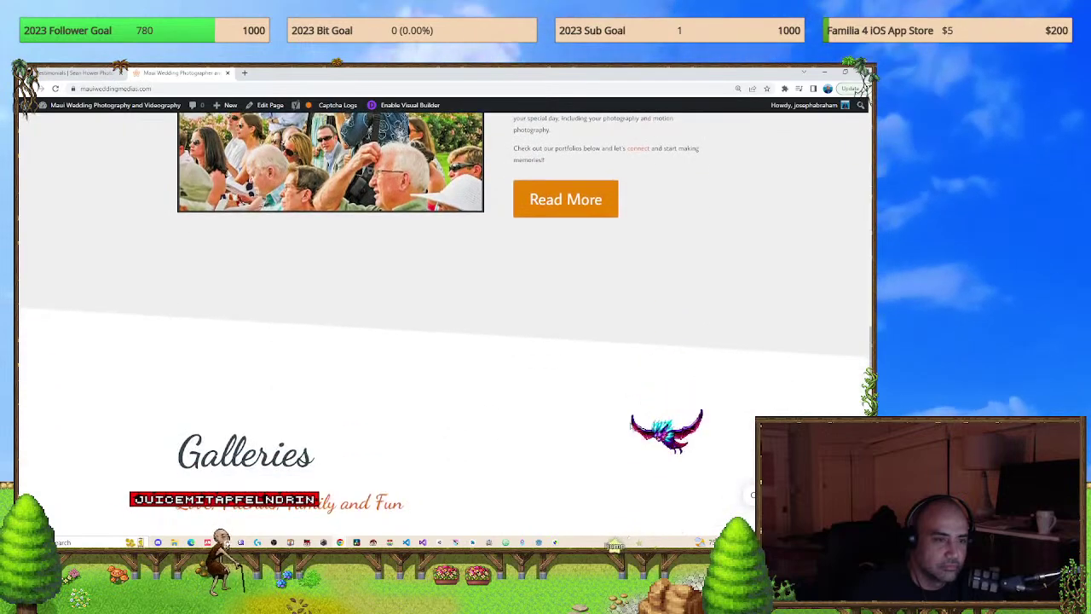
scroll(629, 477, "up", 3)
scroll(630, 426, "up", 1)
scroll(614, 430, "down", 1)
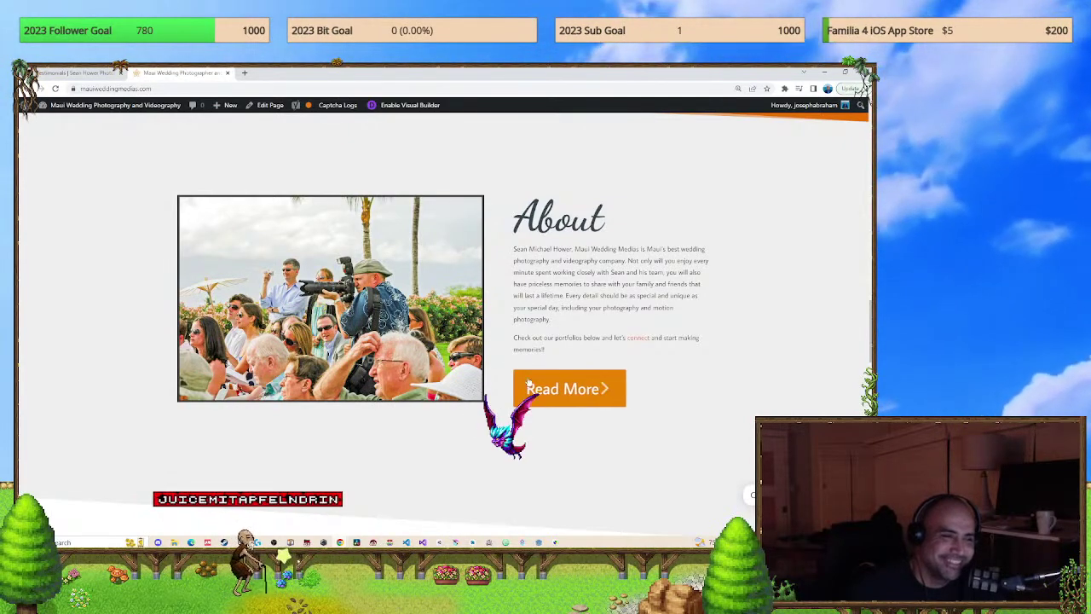
scroll(503, 135, "up", 2)
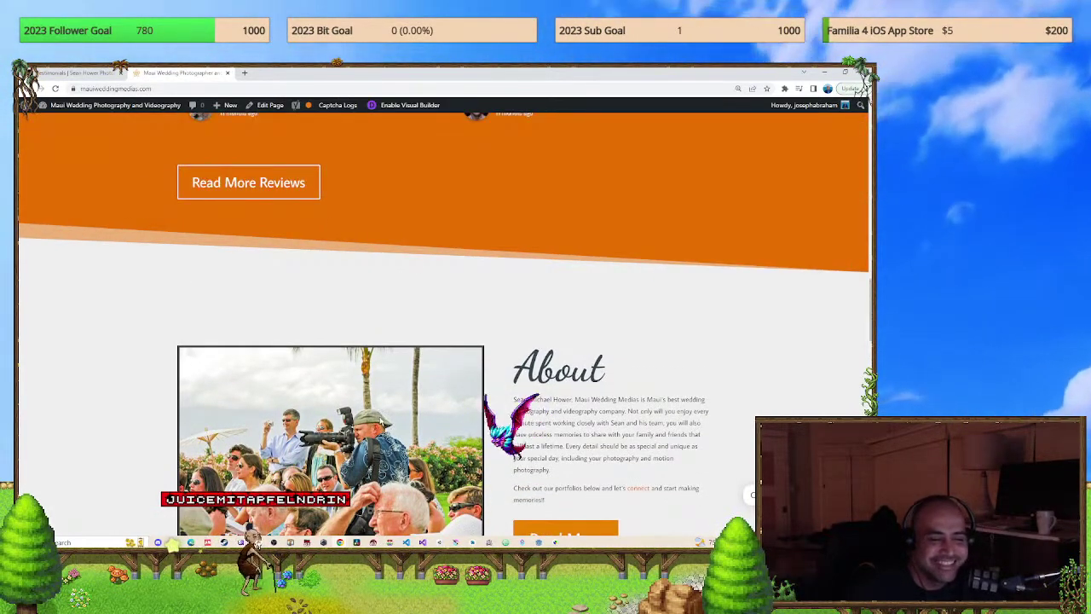
scroll(381, 421, "down", 2)
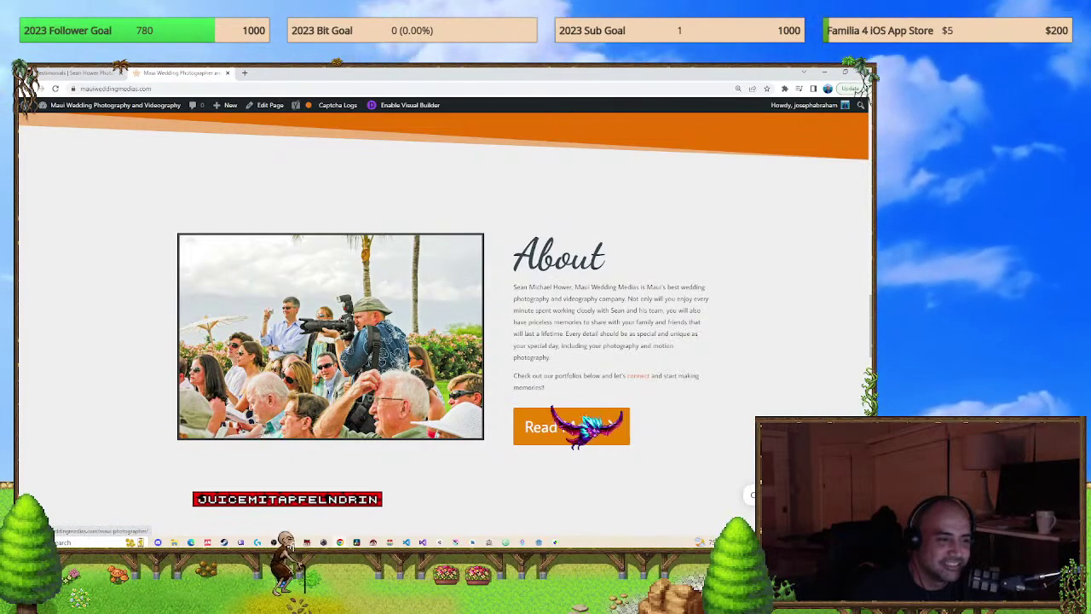
scroll(306, 430, "down", 5)
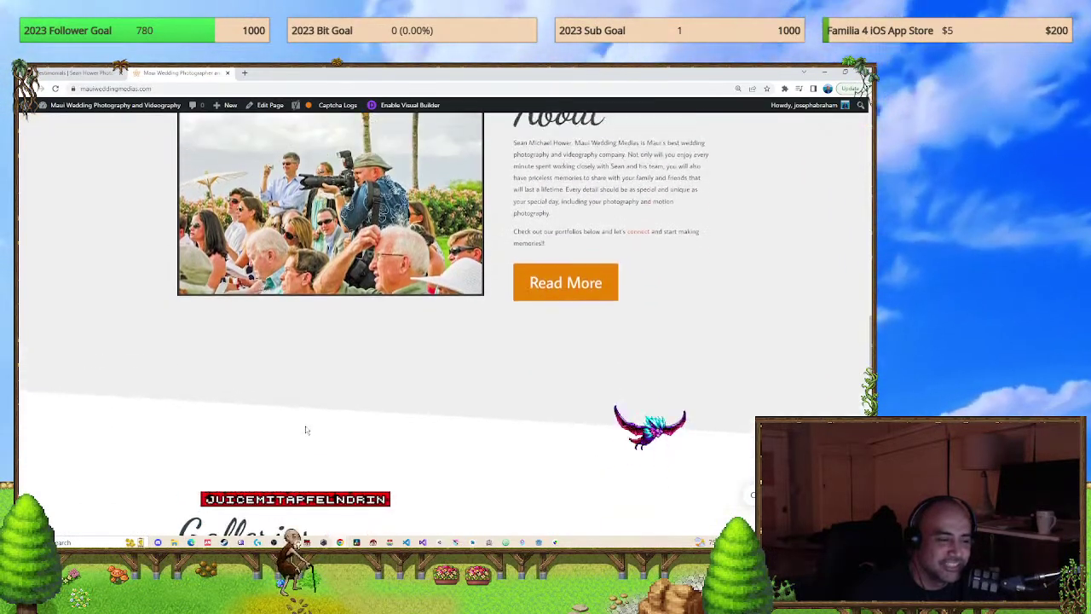
Recheck the live Home page's header, hero image, drone pilot section and About section, ending at the page header.
scroll(315, 443, "up", 15)
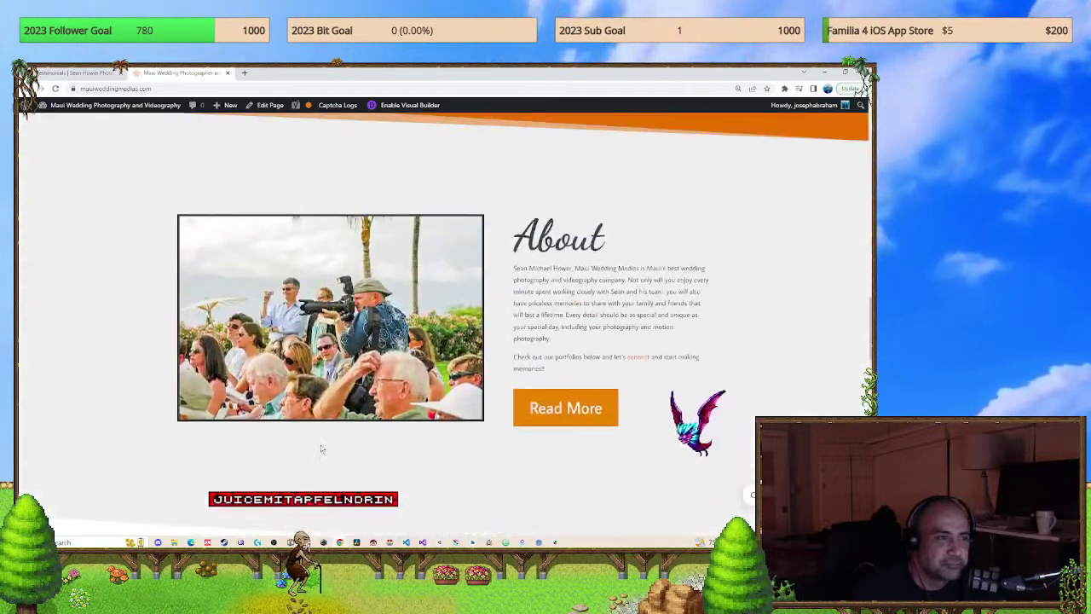
scroll(320, 452, "up", 10)
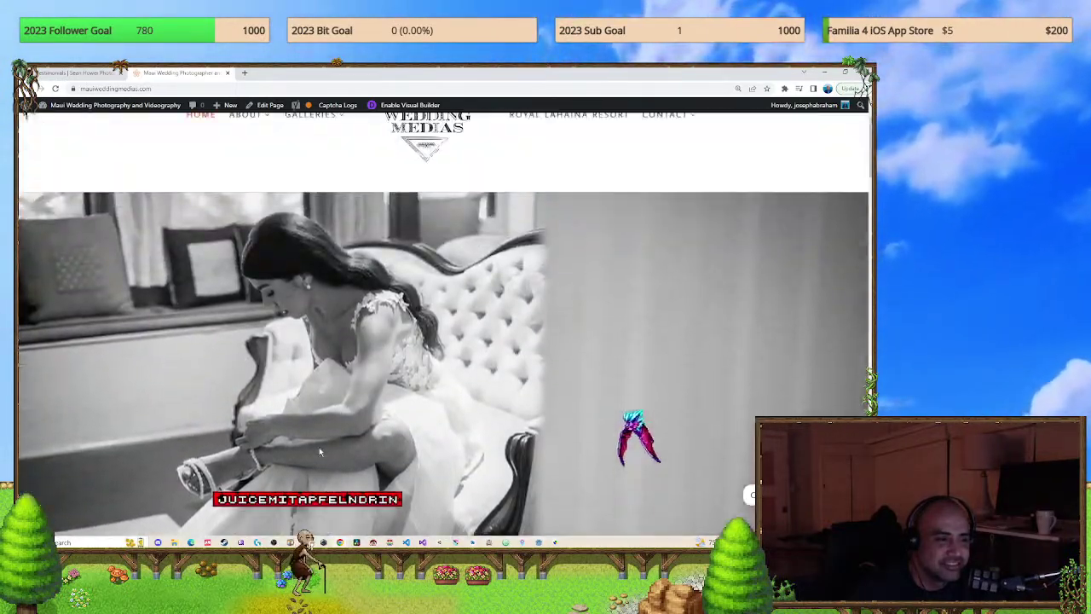
scroll(443, 434, "down", 10)
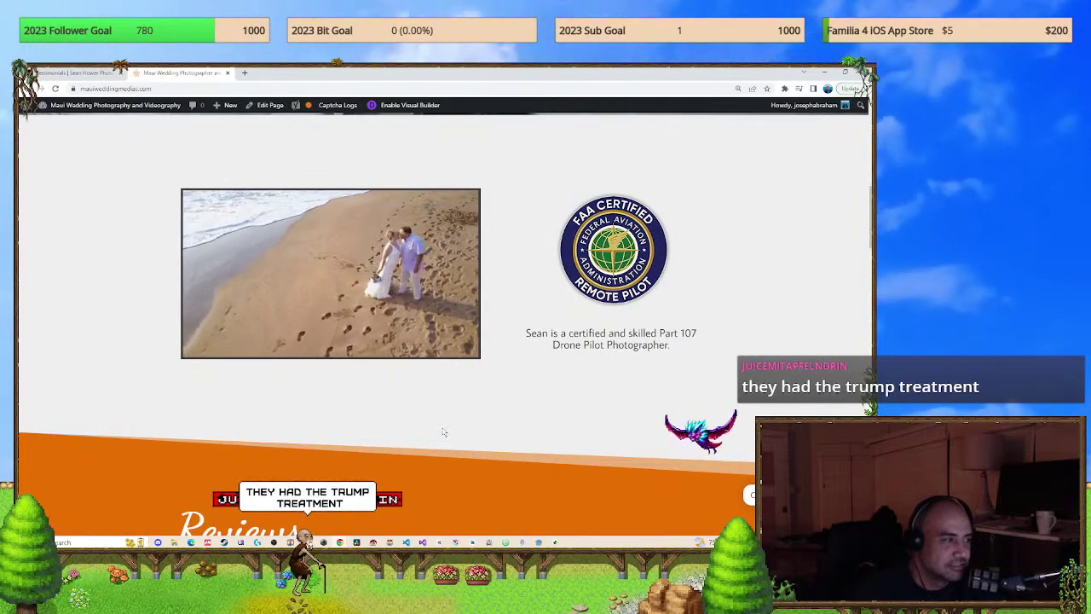
scroll(443, 432, "down", 6)
scroll(441, 427, "down", 4)
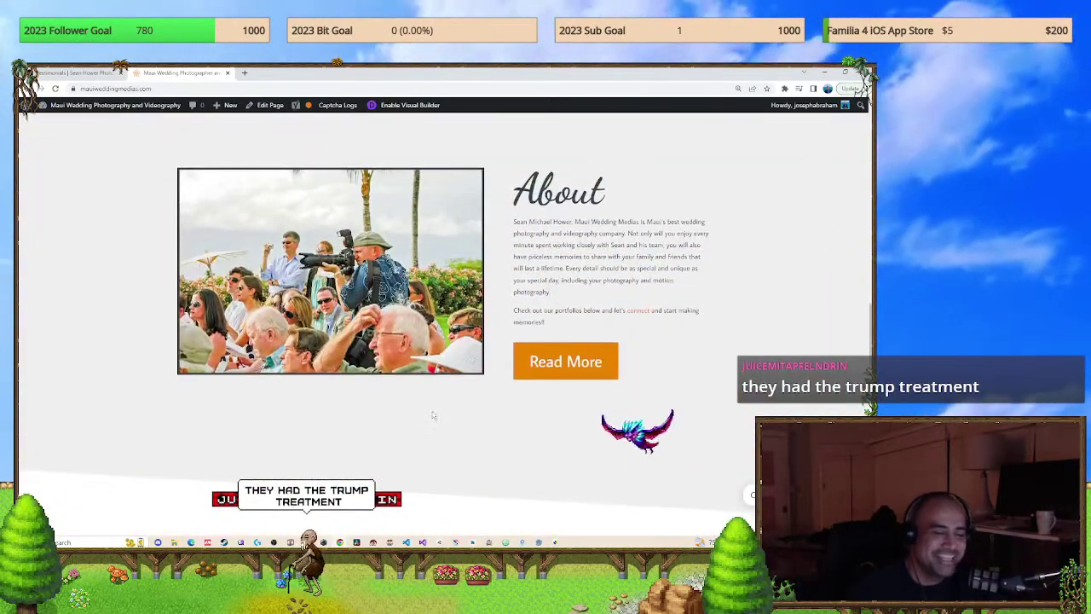
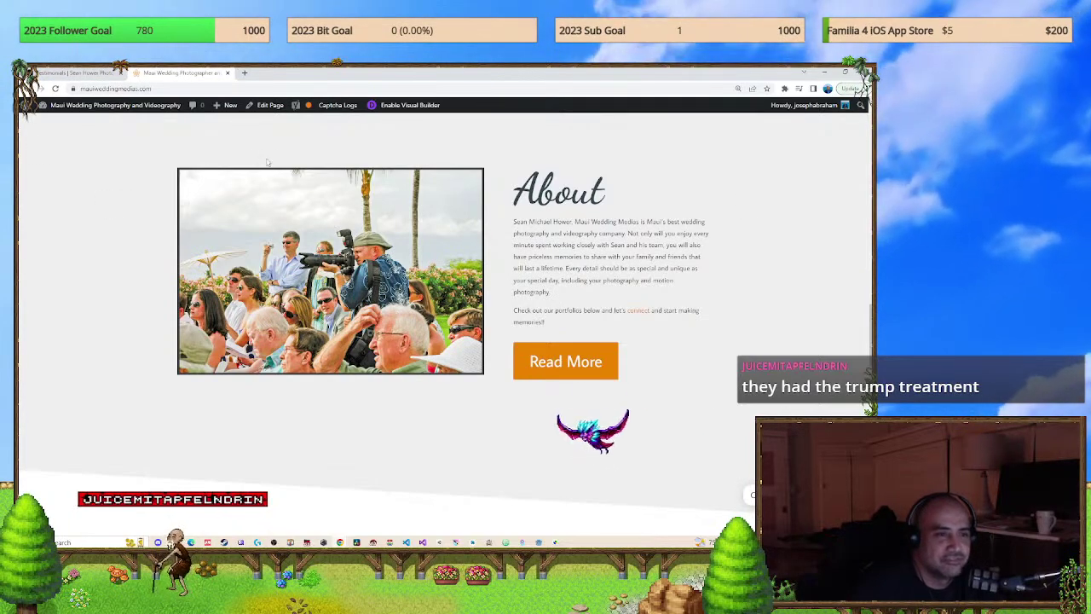
scroll(267, 162, "up", 15)
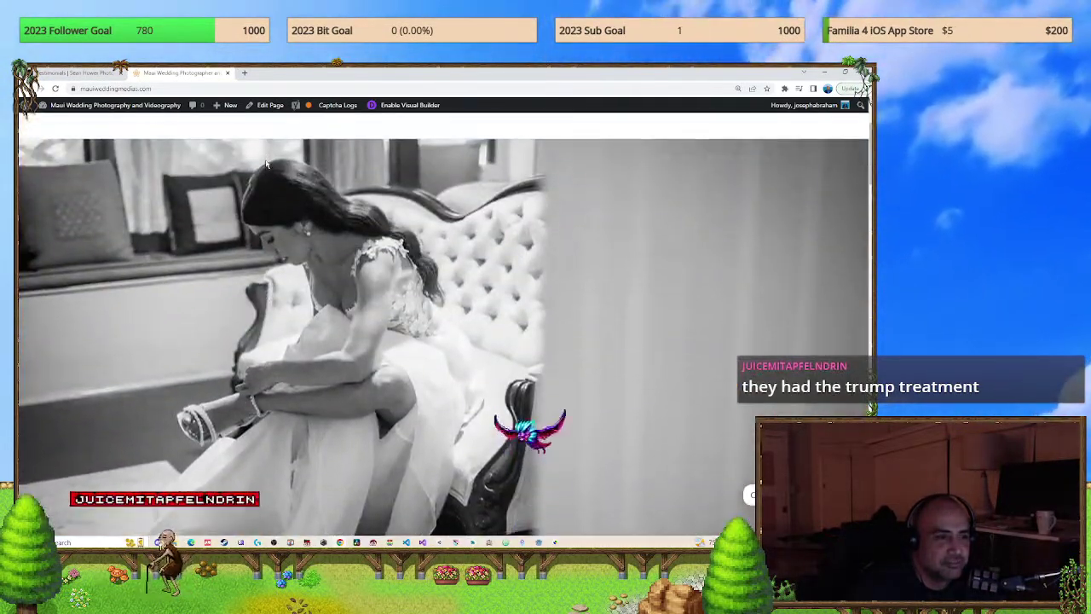
scroll(266, 162, "up", 3)
scroll(267, 162, "down", 3)
scroll(270, 158, "up", 2)
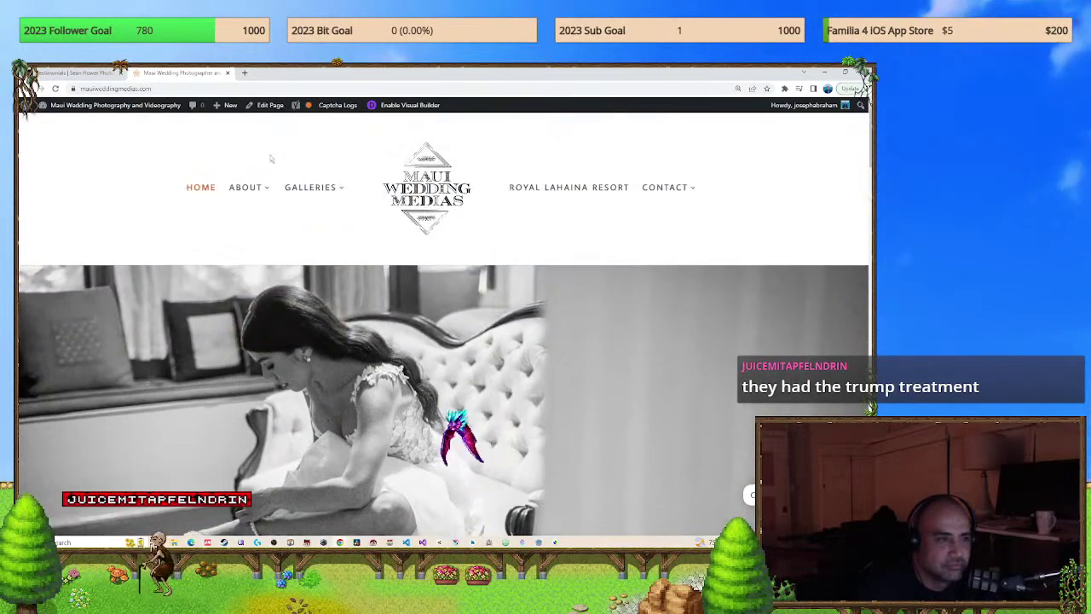
scroll(273, 156, "down", 4)
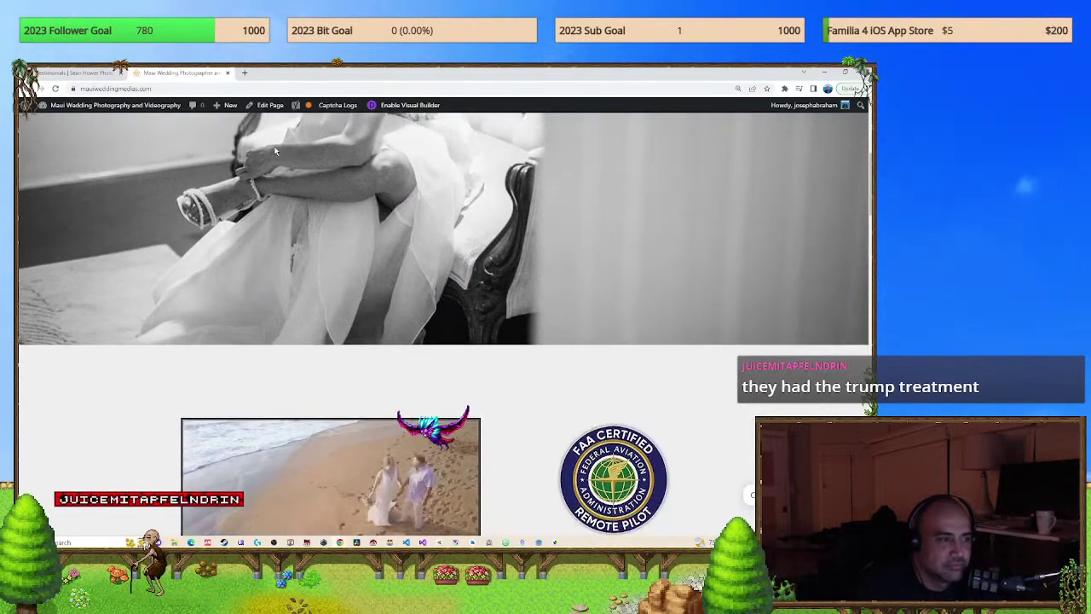
scroll(277, 146, "up", 2)
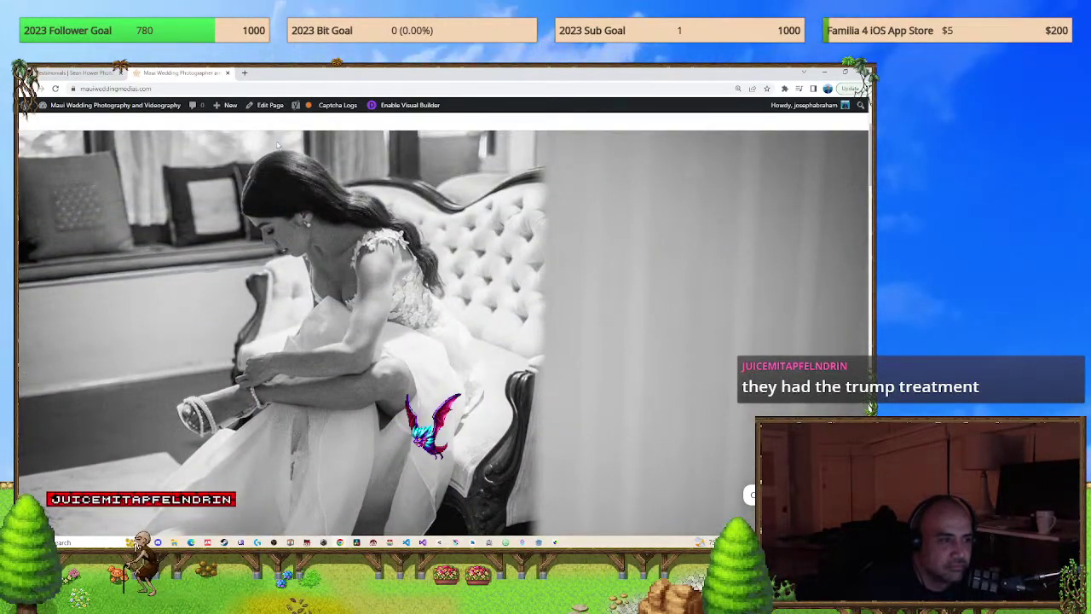
scroll(277, 145, "up", 2)
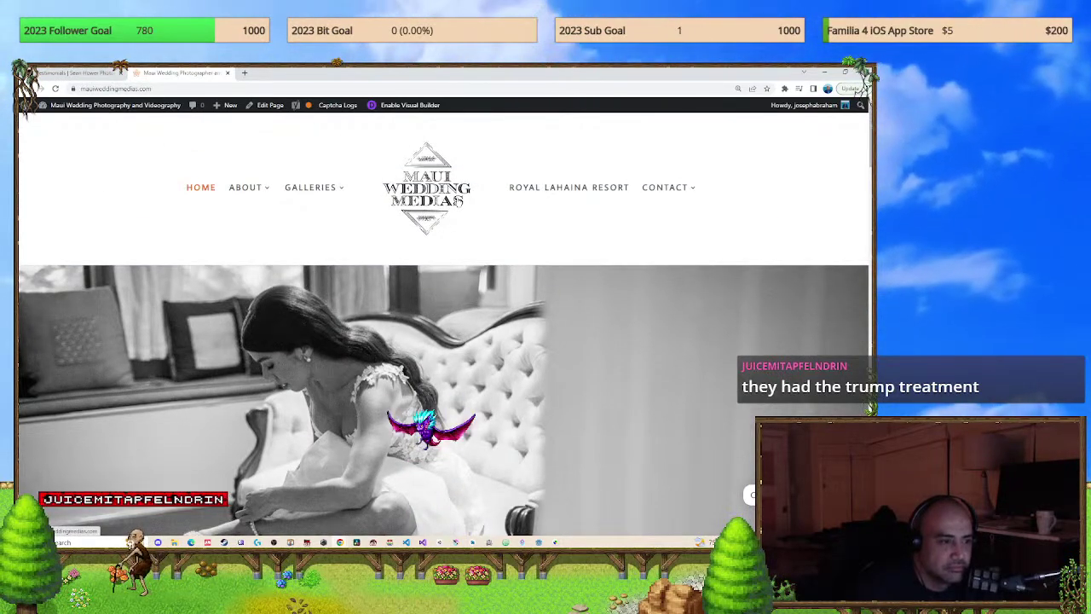
Examine the live Home page from the hero image down to the wedding gallery slider, ending at the page header.
scroll(456, 200, "down", 10)
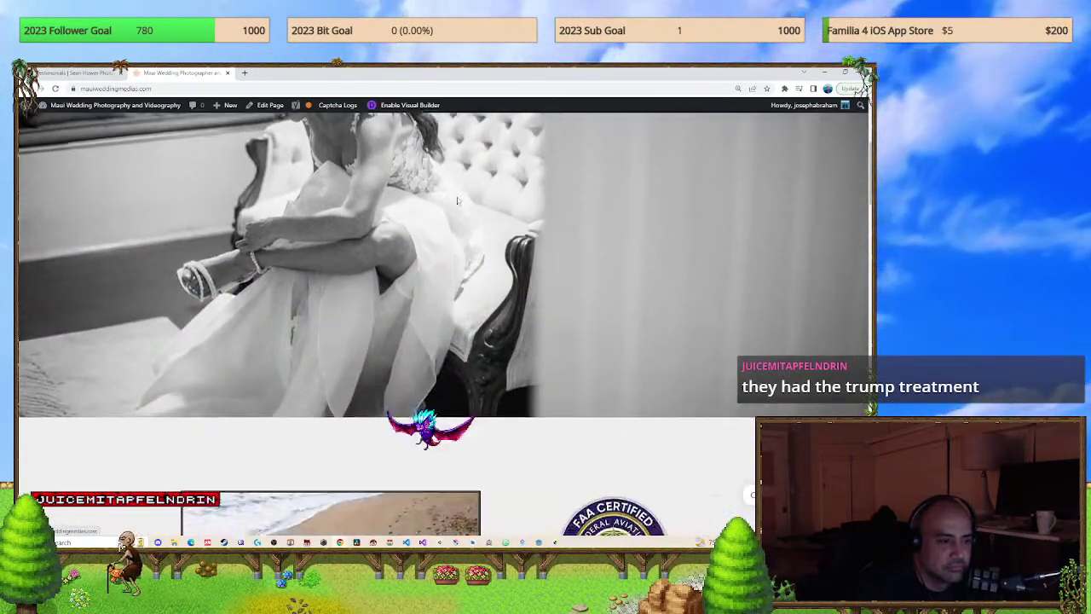
scroll(456, 202, "down", 10)
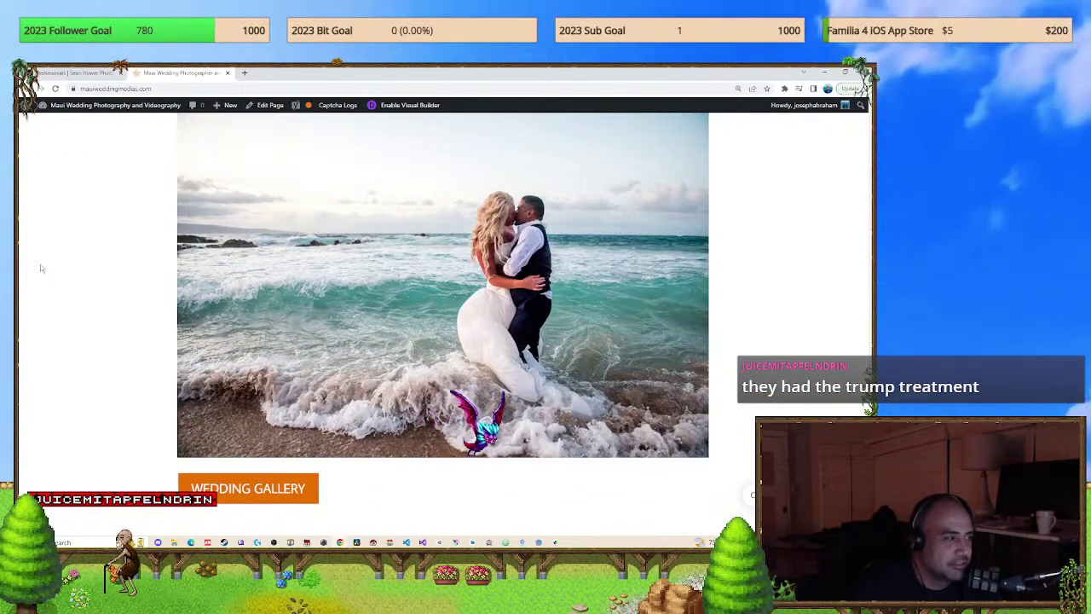
scroll(483, 236, "down", 3)
scroll(479, 243, "up", 6)
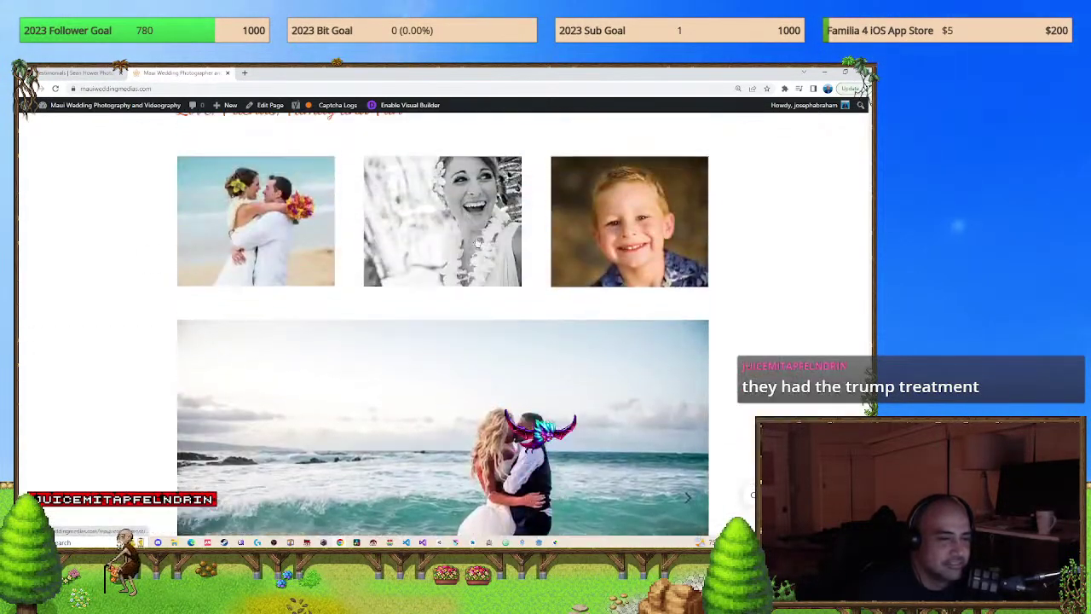
scroll(479, 243, "up", 15)
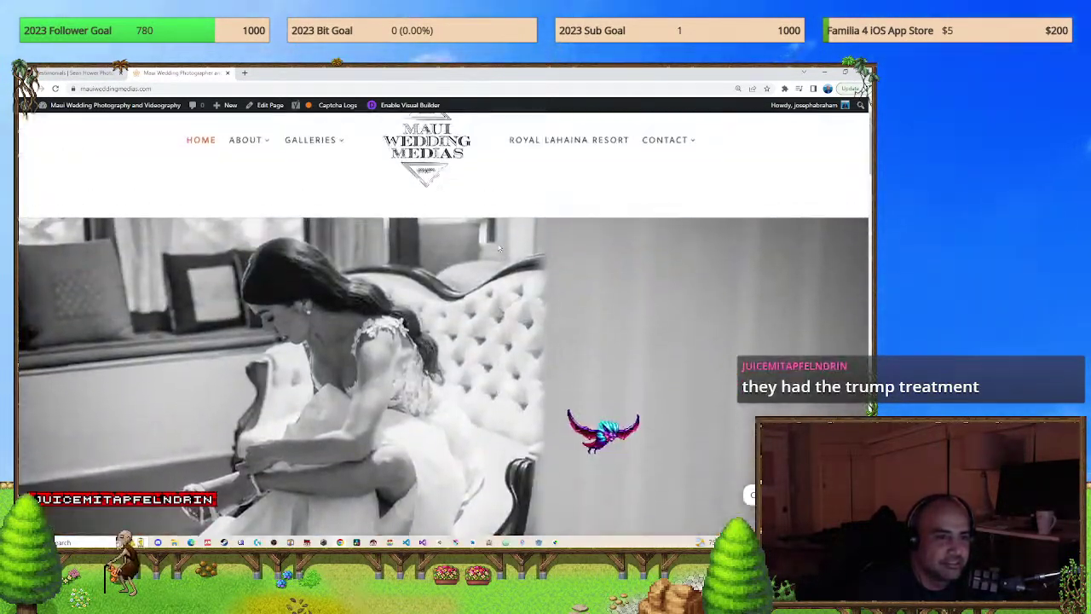
scroll(500, 248, "up", 2)
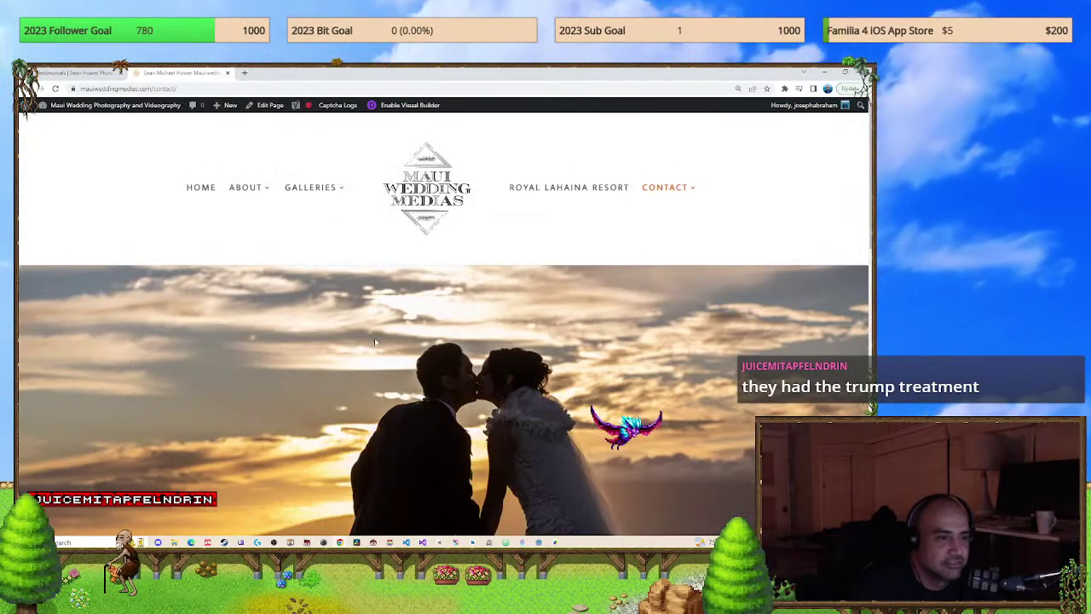
Check the live Contact page from its hero image down to the footer.
scroll(375, 343, "down", 6)
scroll(375, 337, "down", 3)
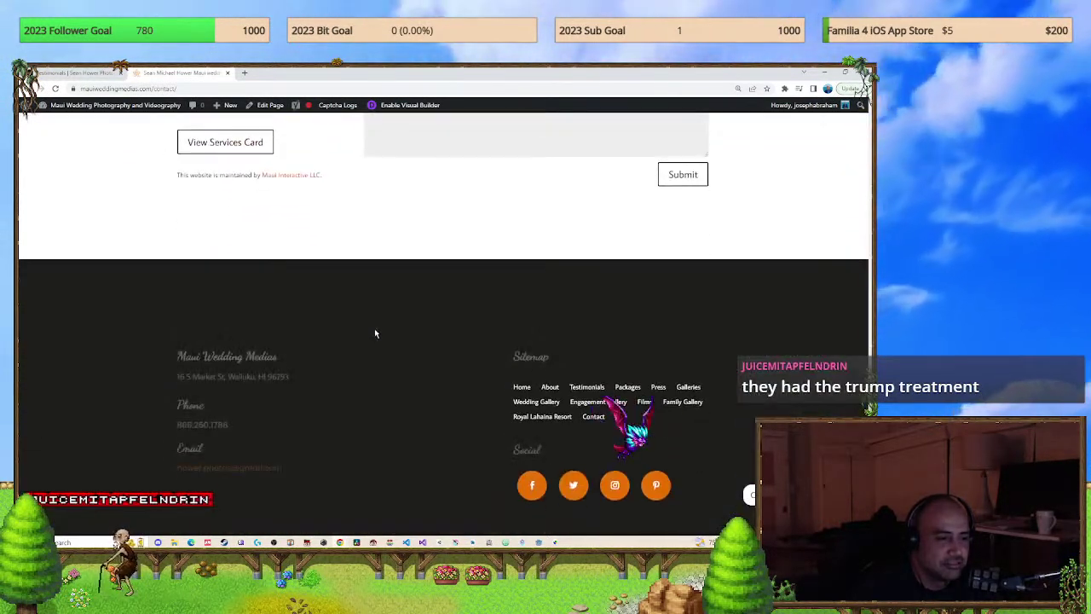
scroll(374, 331, "up", 10)
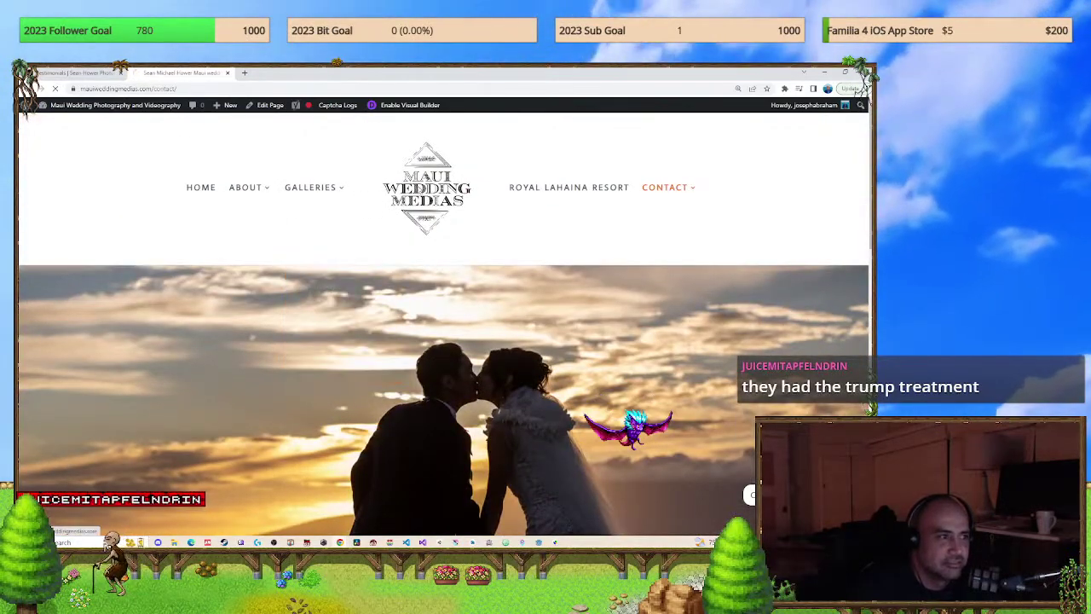
Compare the image borders in the Home page's drone pilot and About sections with the thumbnails in the Galleries section.
scroll(543, 298, "down", 8)
scroll(543, 298, "up", 5)
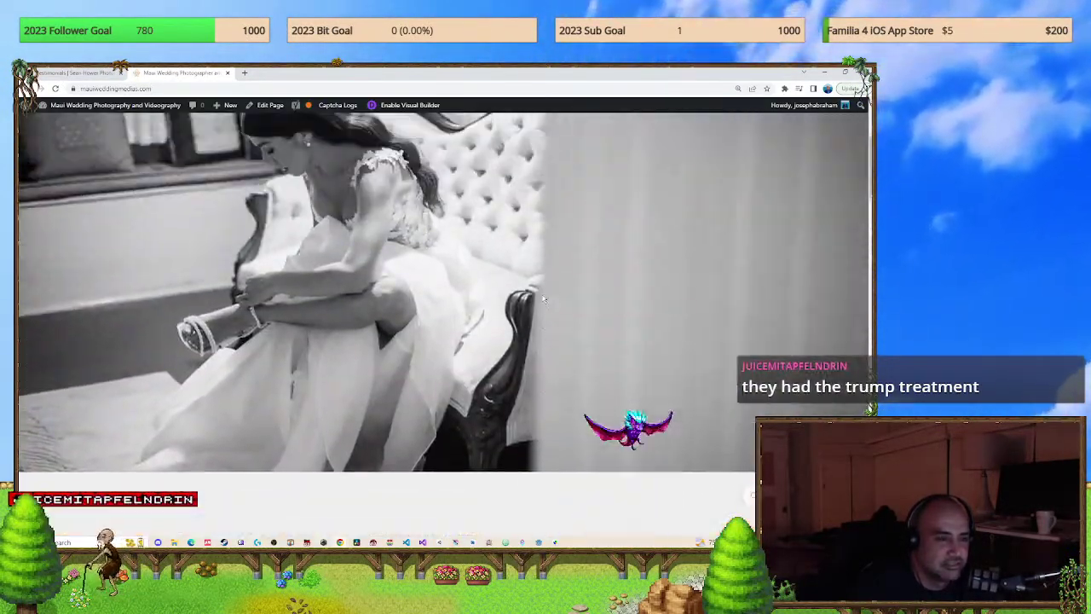
scroll(543, 299, "up", 2)
scroll(542, 297, "down", 6)
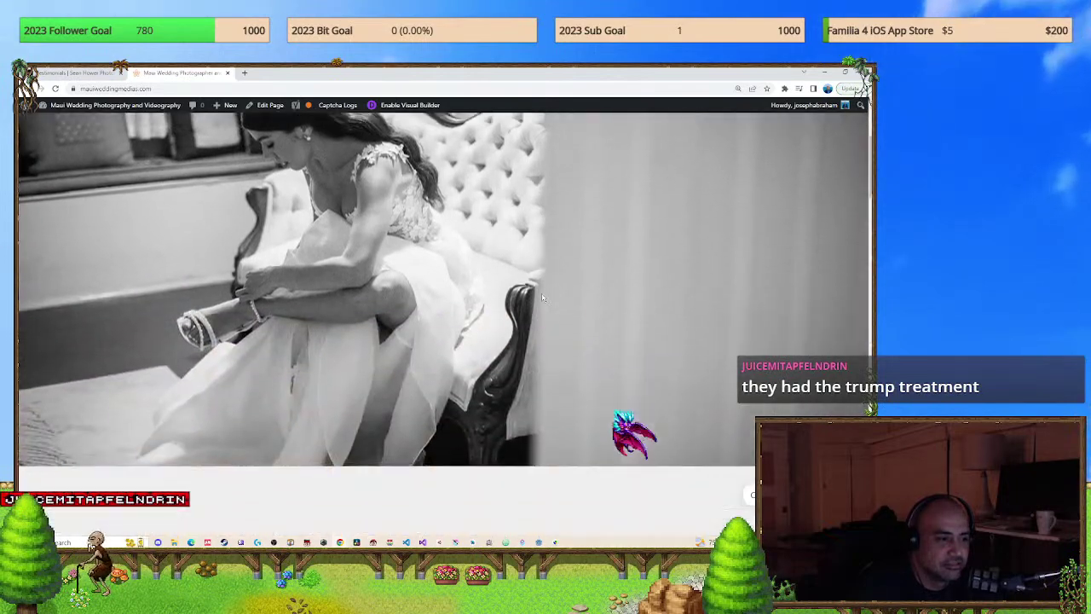
scroll(541, 296, "down", 8)
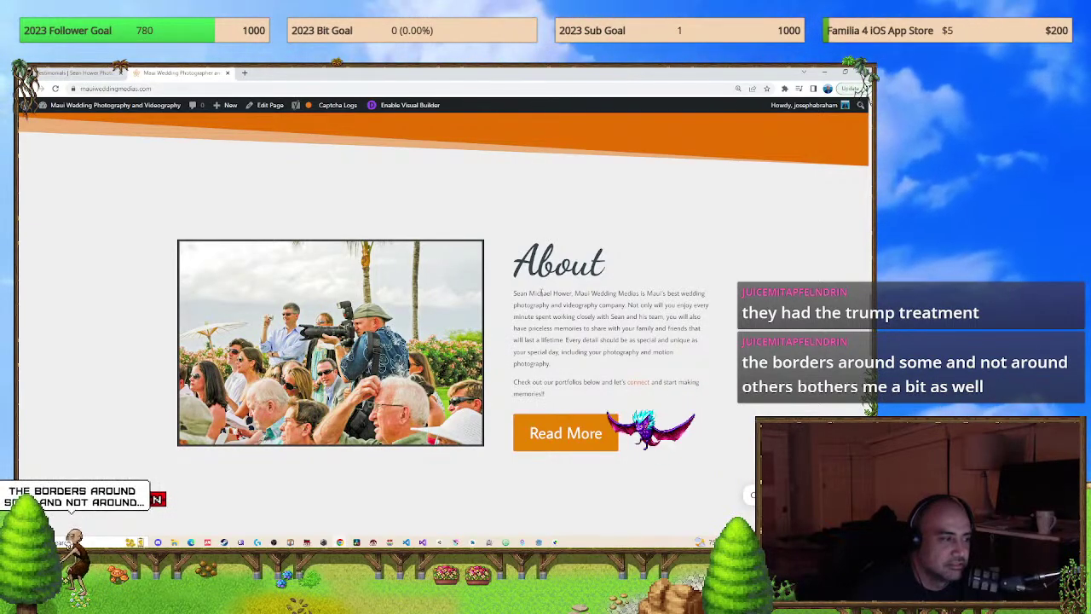
scroll(540, 292, "up", 14)
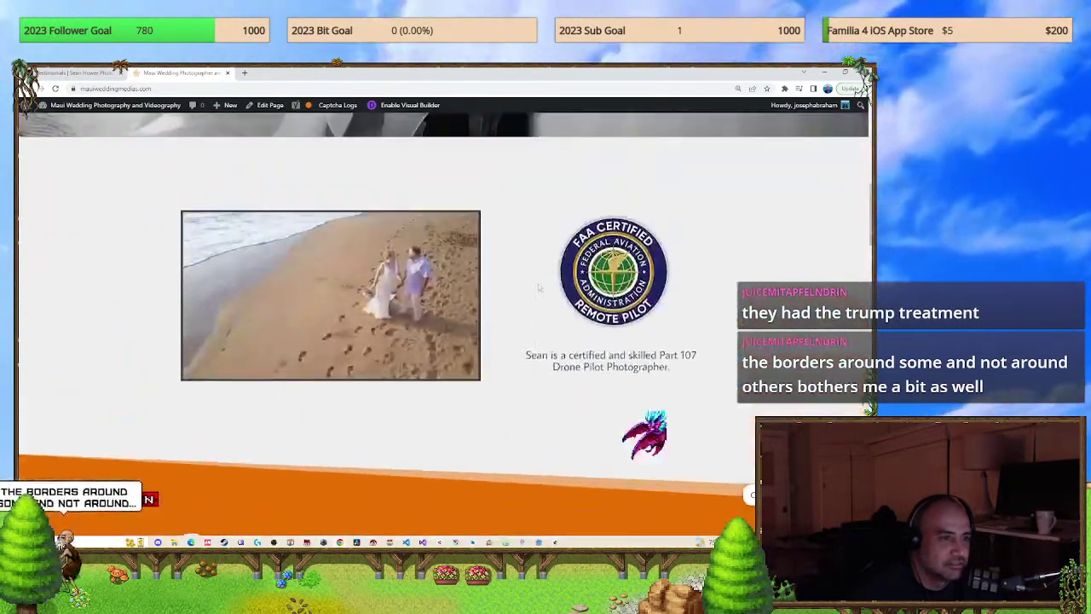
scroll(534, 279, "down", 14)
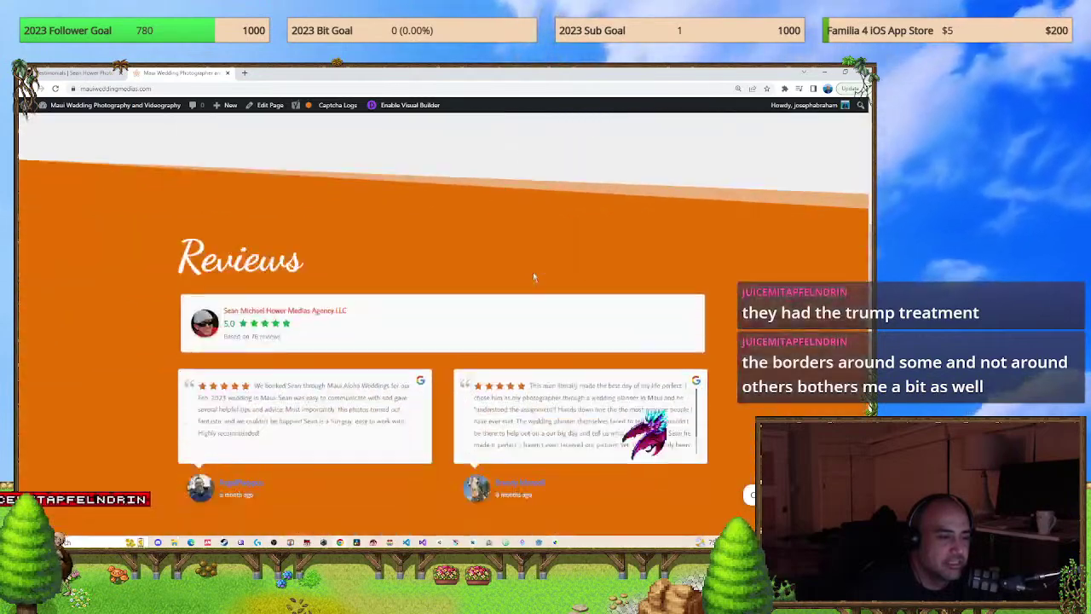
scroll(533, 281, "down", 9)
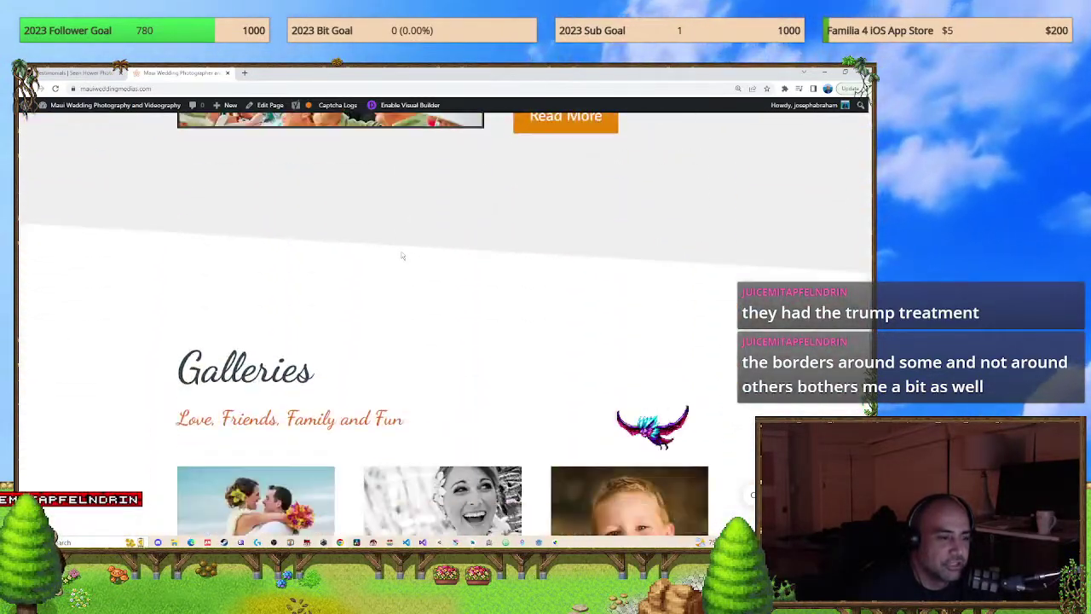
scroll(438, 237, "up", 10)
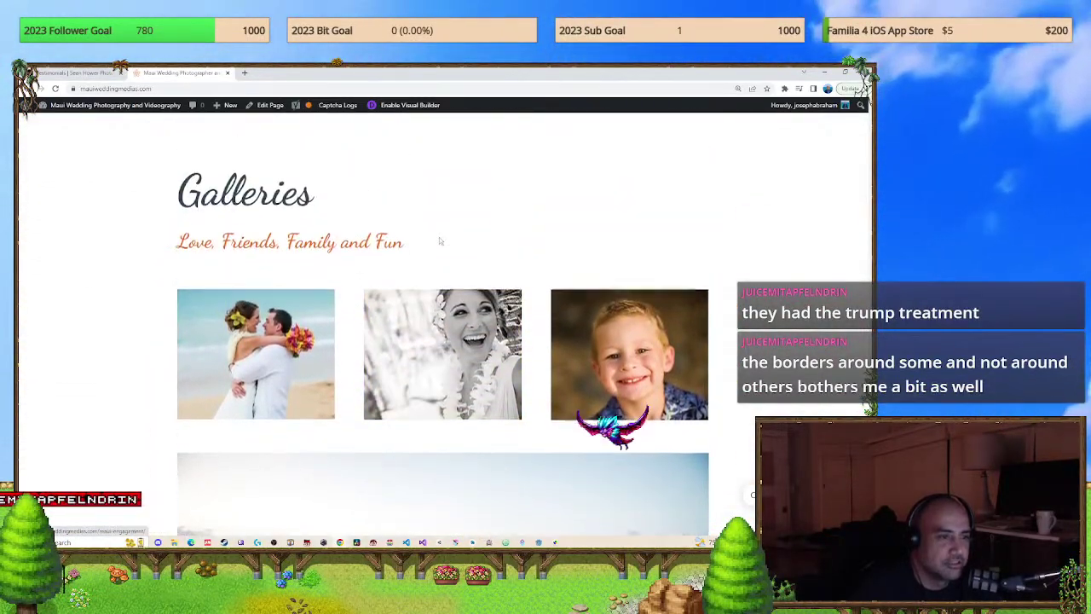
scroll(439, 241, "up", 8)
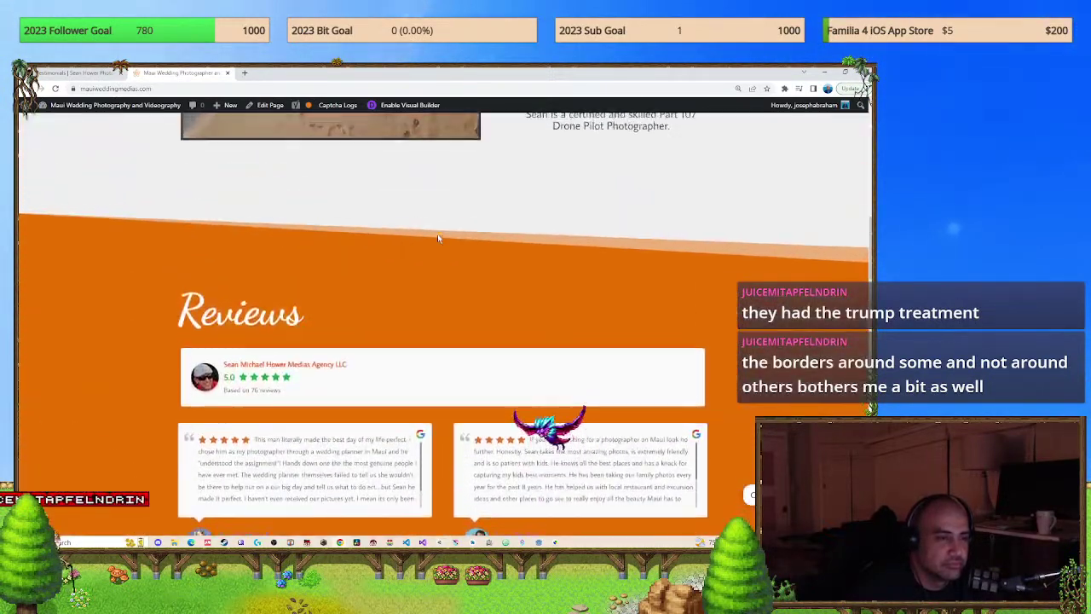
Examine the Galleries thumbnails and large photo slider for border consistency with the rest of the live Home page.
scroll(439, 240, "down", 15)
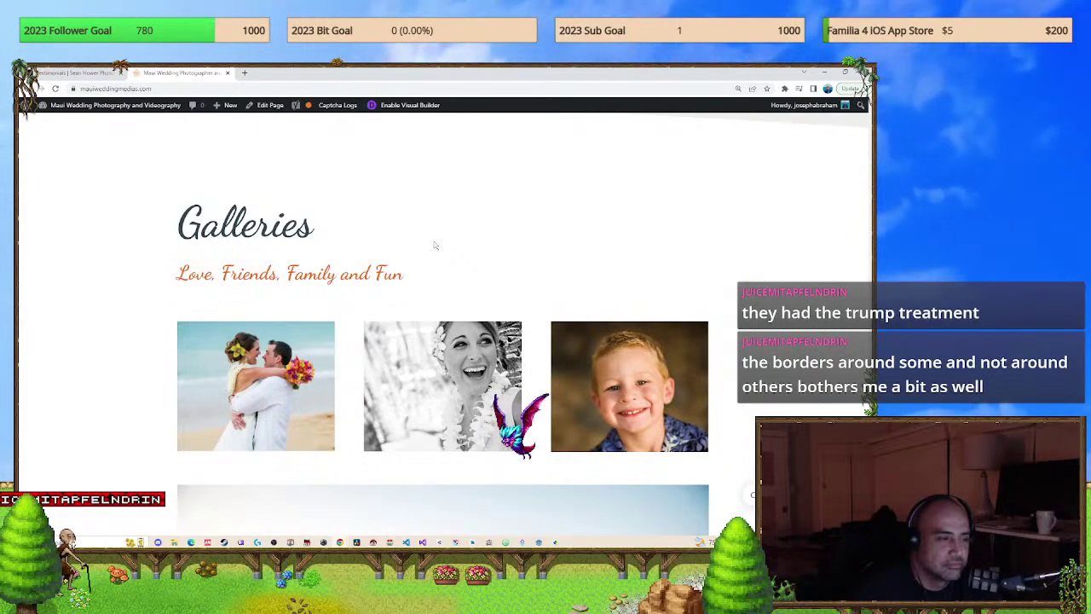
scroll(433, 240, "down", 3)
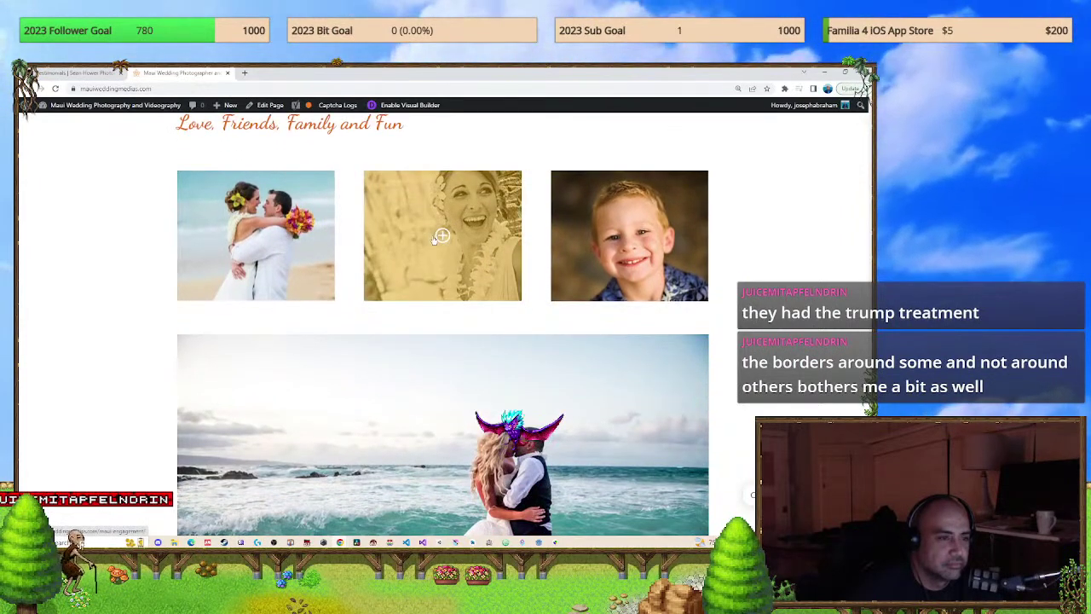
scroll(433, 240, "up", 2)
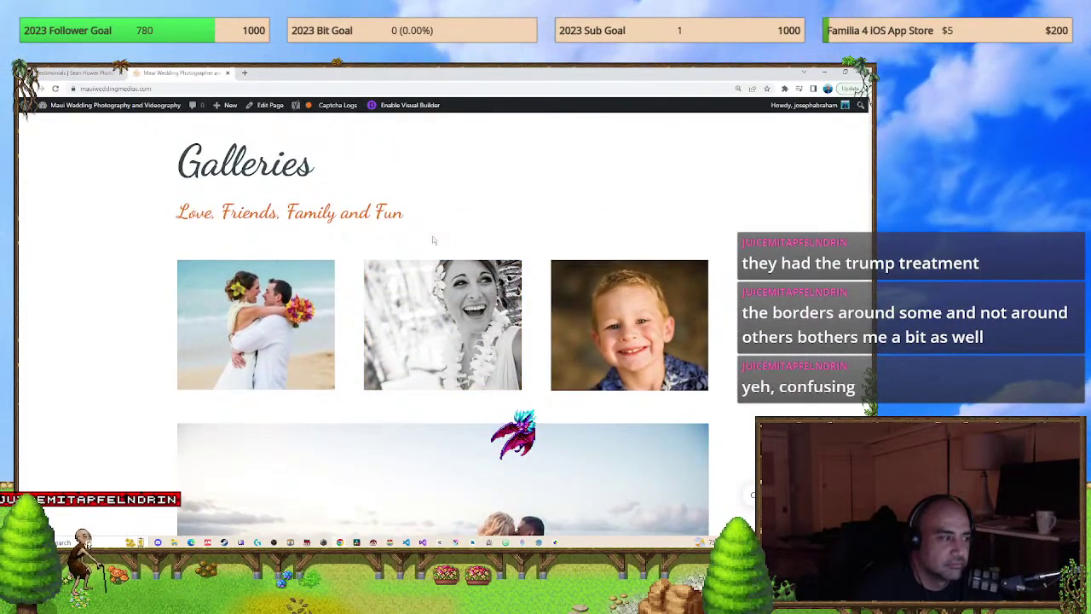
scroll(433, 241, "up", 7)
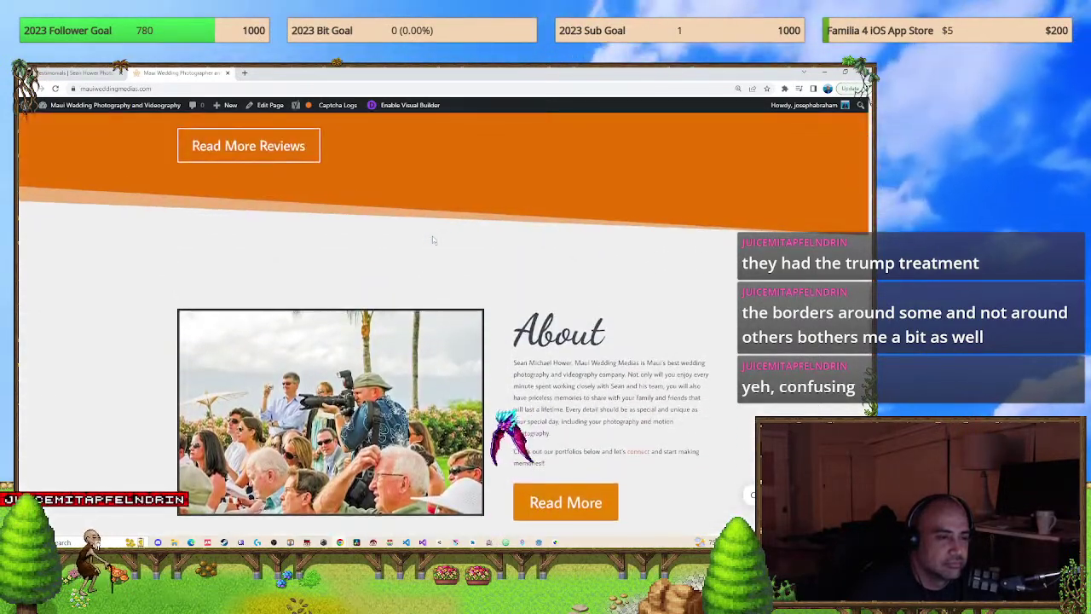
scroll(433, 240, "down", 10)
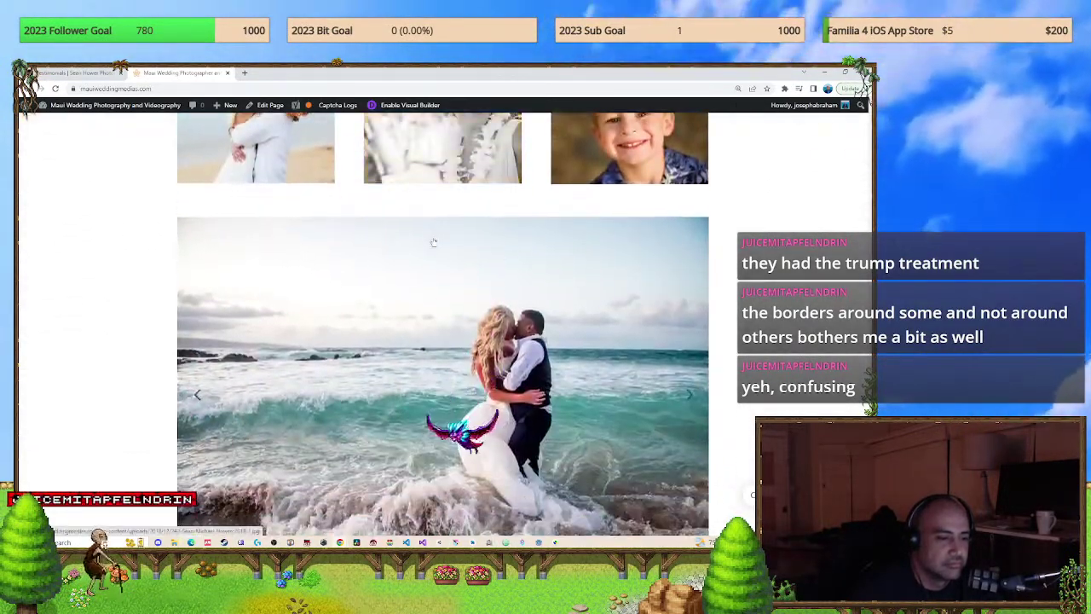
scroll(433, 240, "up", 3)
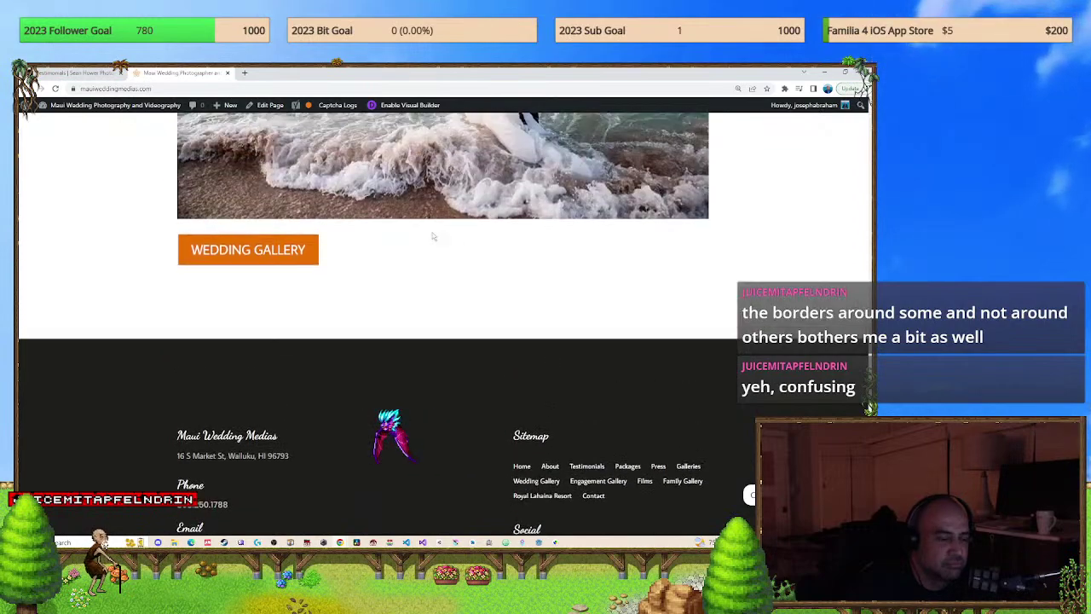
scroll(433, 236, "up", 2)
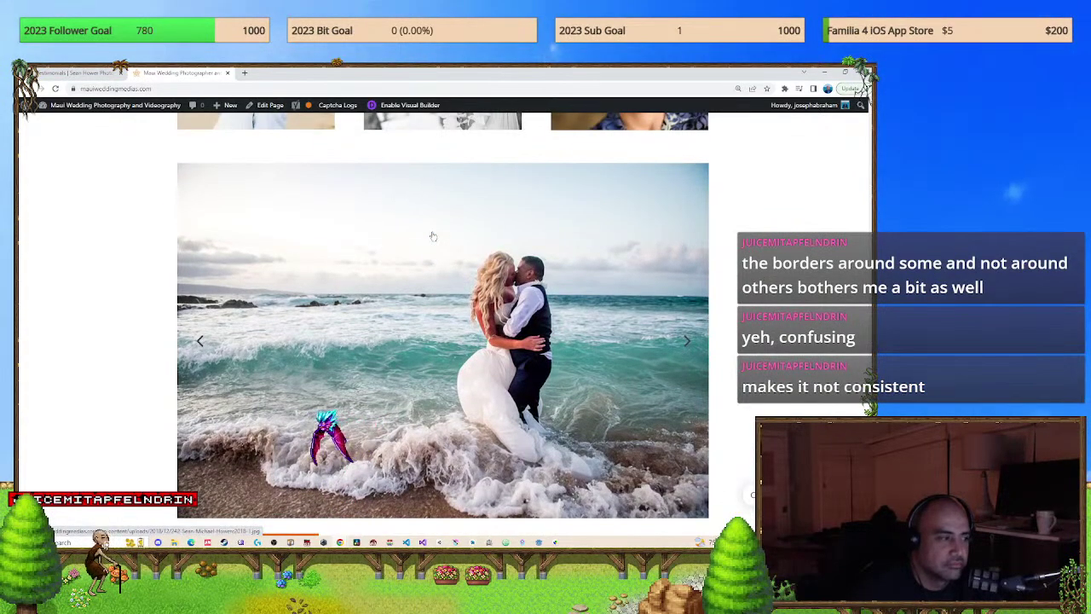
scroll(432, 236, "up", 5)
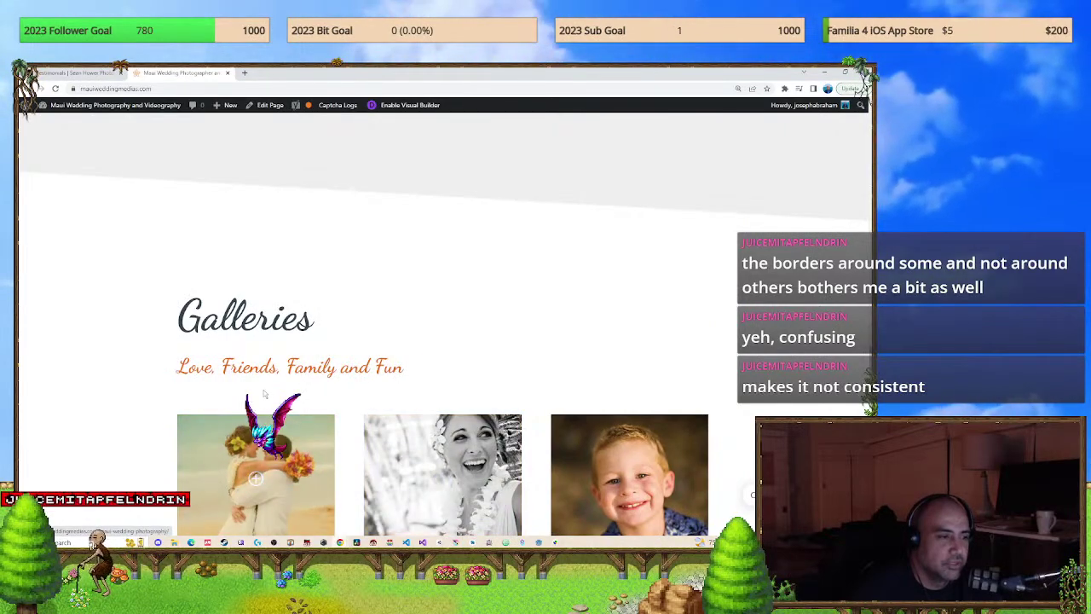
scroll(291, 376, "up", 3)
scroll(292, 376, "up", 10)
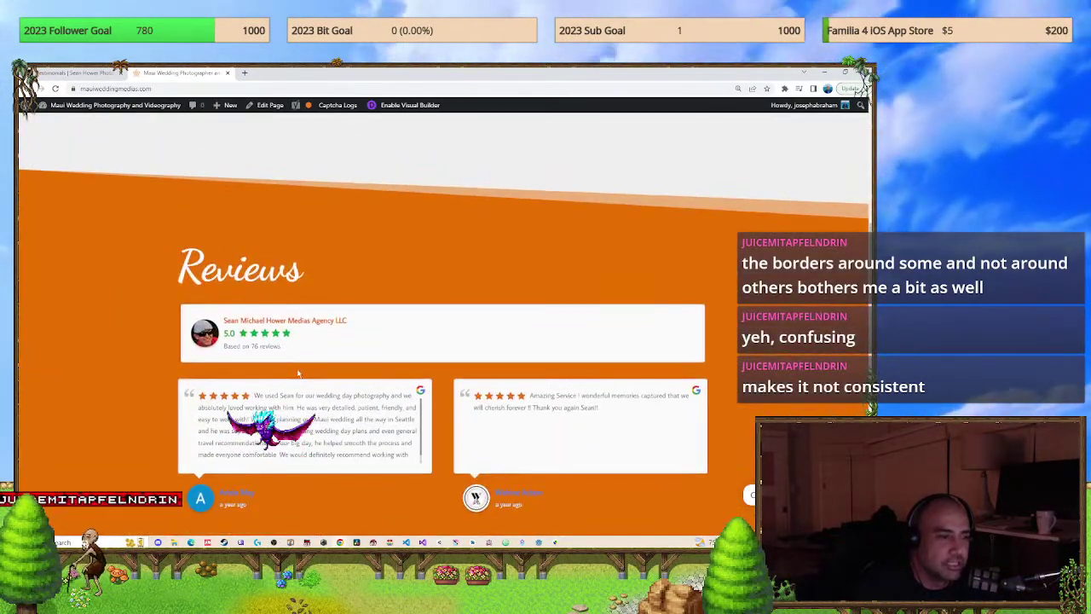
scroll(299, 372, "up", 10)
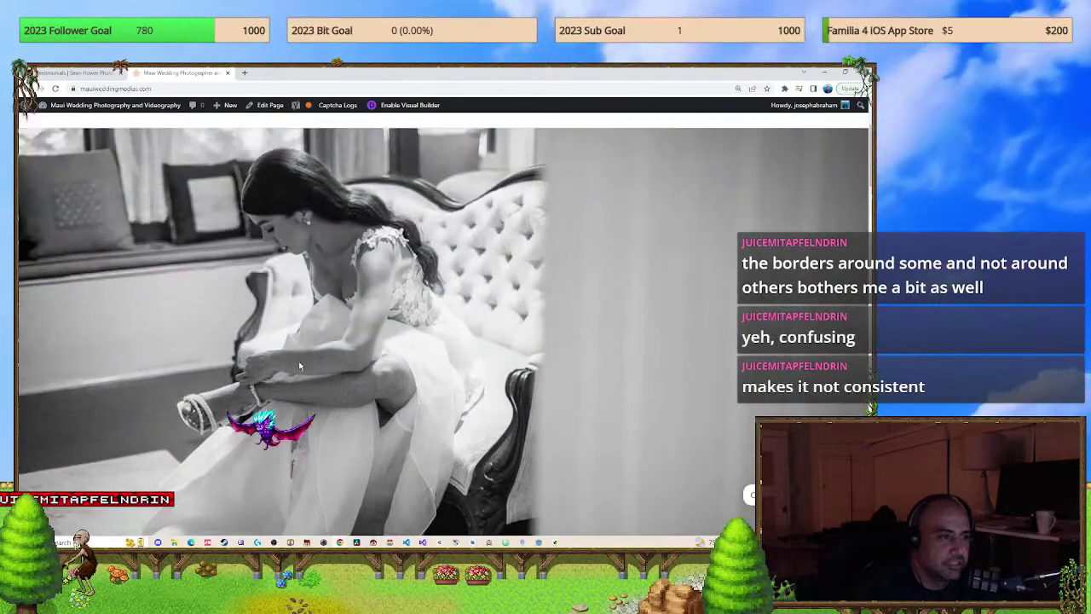
scroll(299, 365, "down", 15)
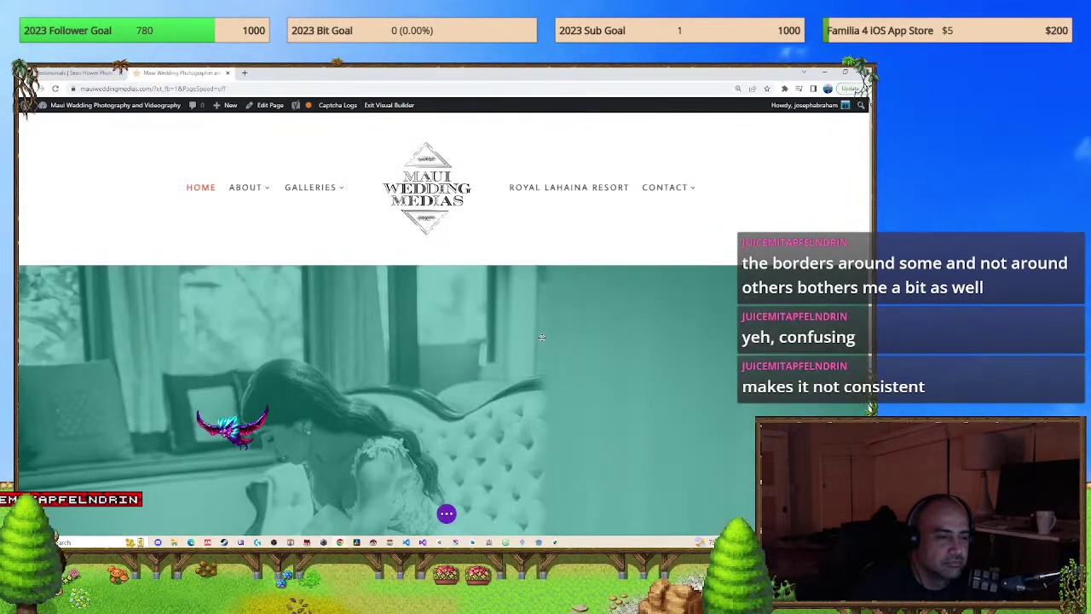
In the Visual Builder, inspect the About photo's border style, width and color code, and close its image settings.
scroll(486, 389, "down", 15)
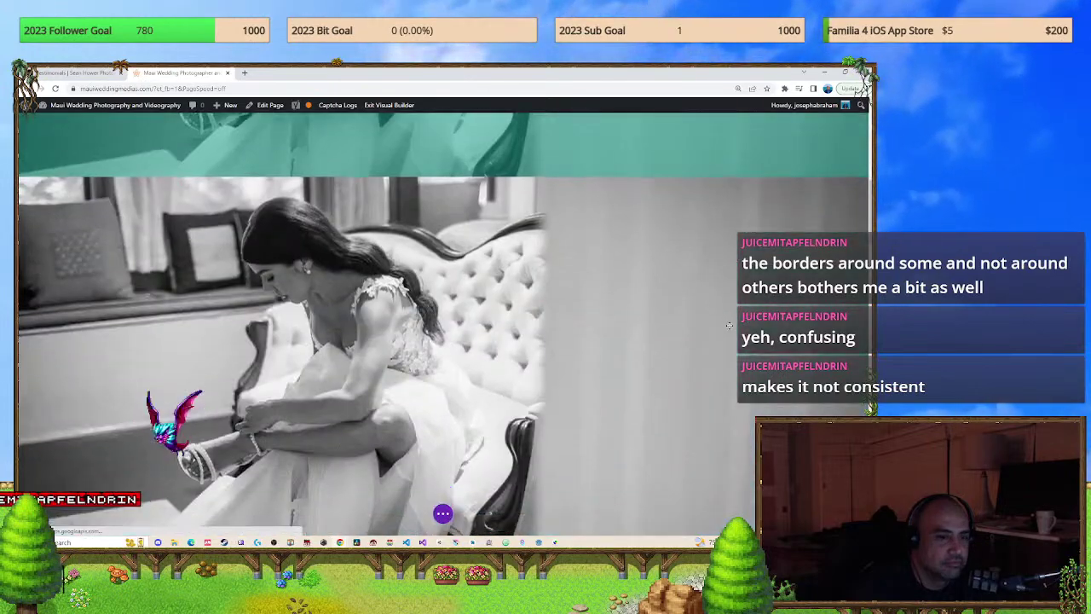
scroll(400, 367, "down", 5)
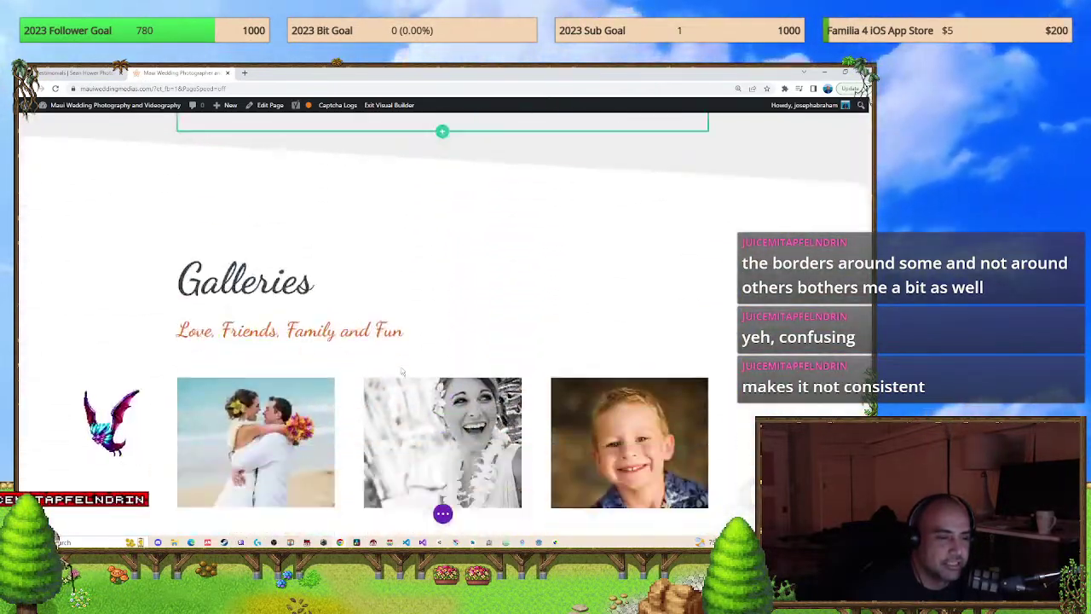
scroll(401, 361, "up", 8)
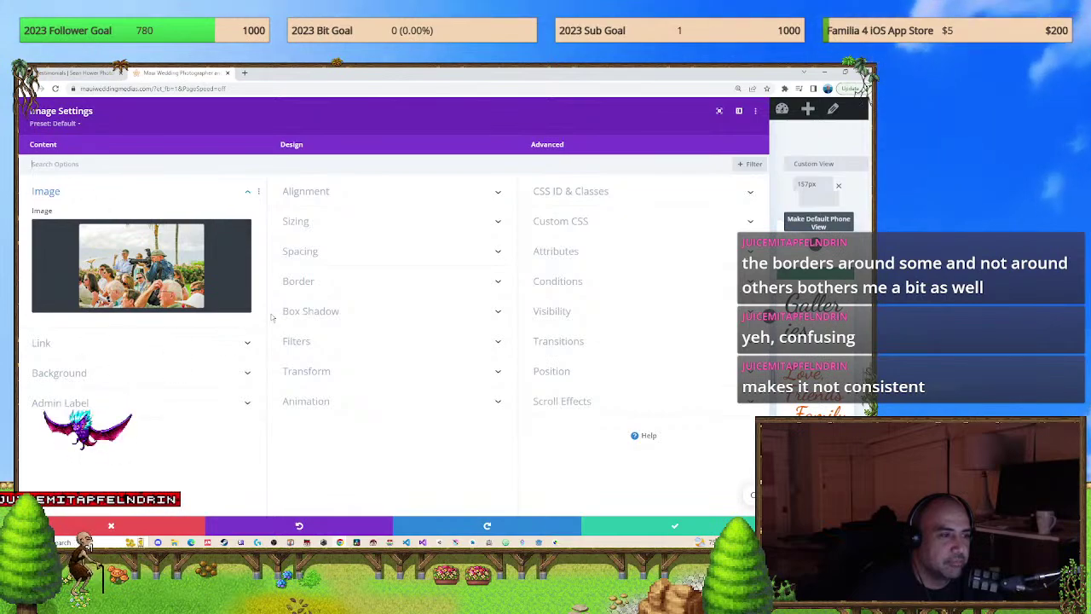
left_click(337, 282)
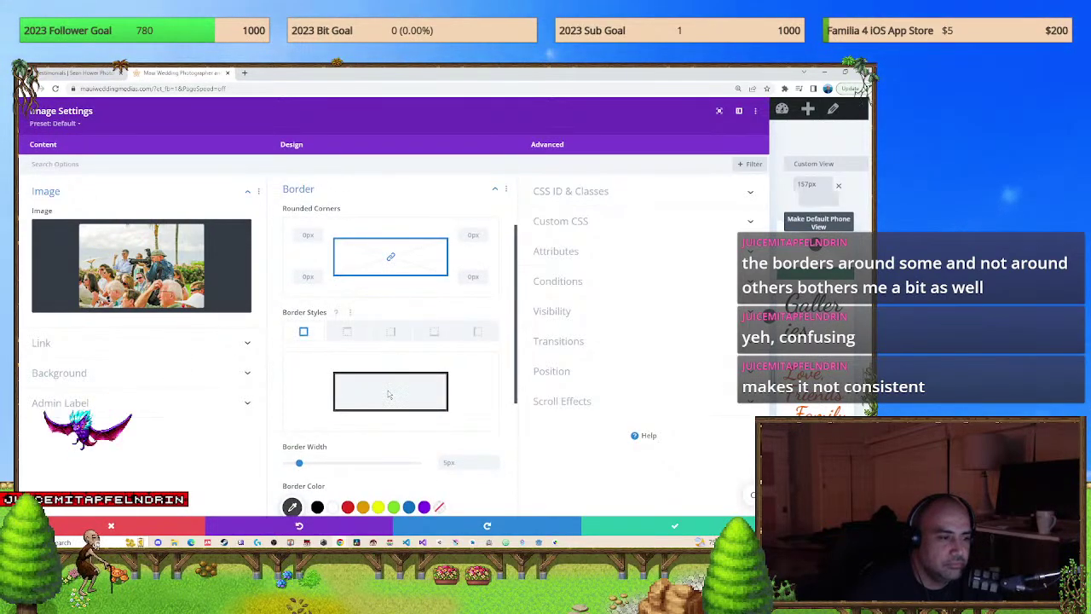
scroll(359, 438, "down", 1)
left_click(292, 418)
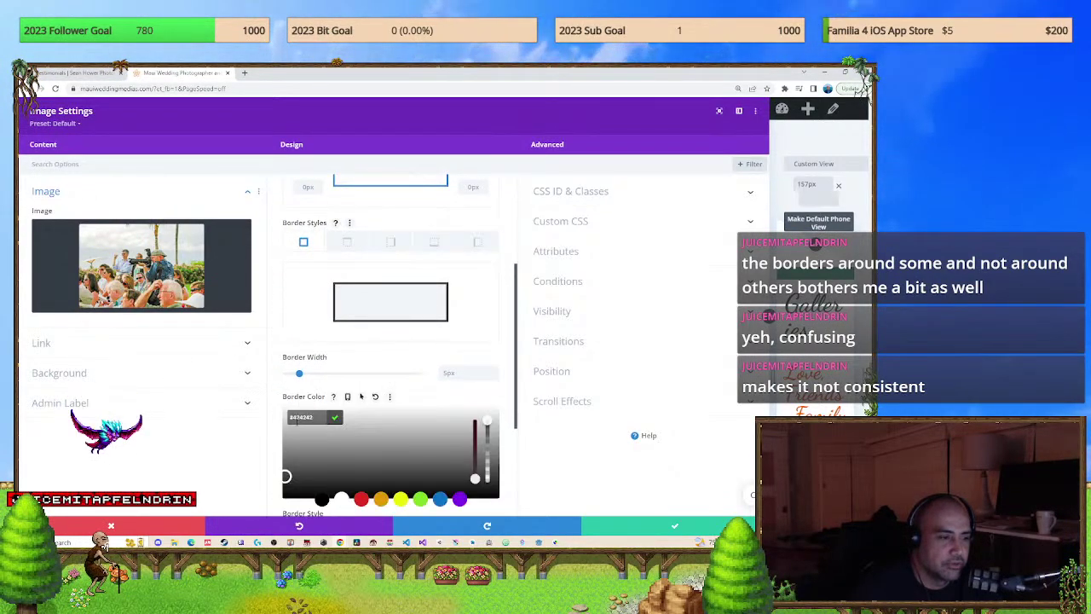
left_click(487, 526)
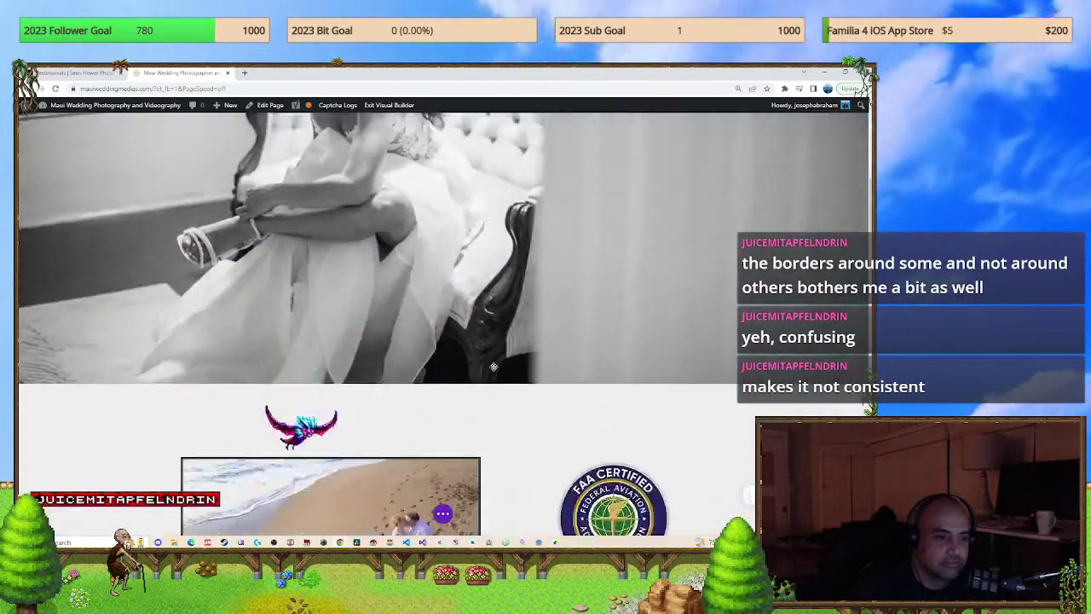
In the large photo slider of the Galleries section, set the gallery's border color to #424242.
scroll(493, 366, "down", 15)
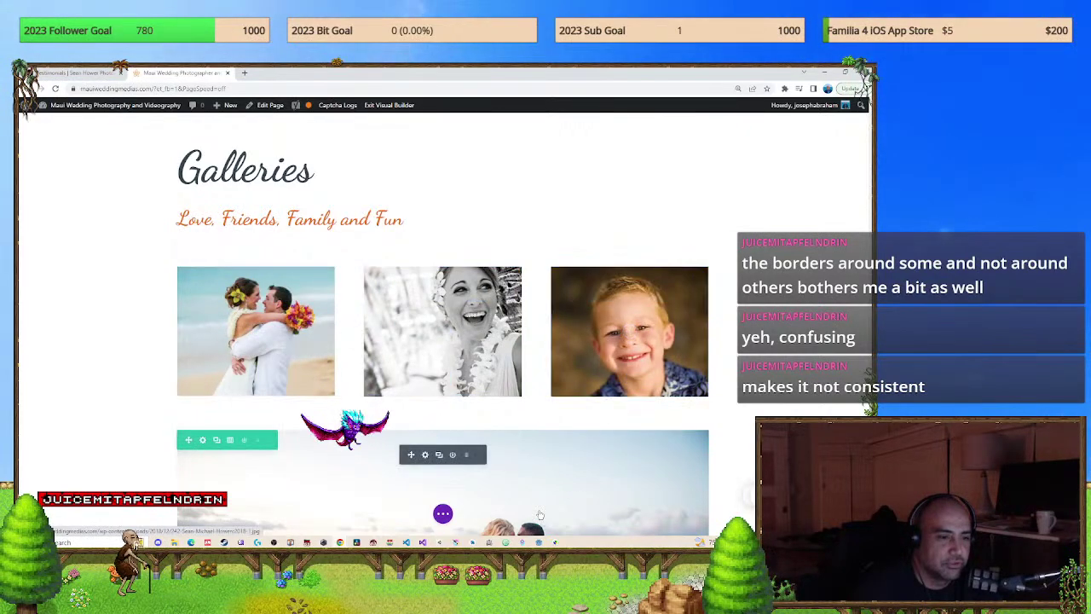
scroll(516, 499, "down", 2)
scroll(515, 498, "down", 2)
scroll(292, 443, "up", 2)
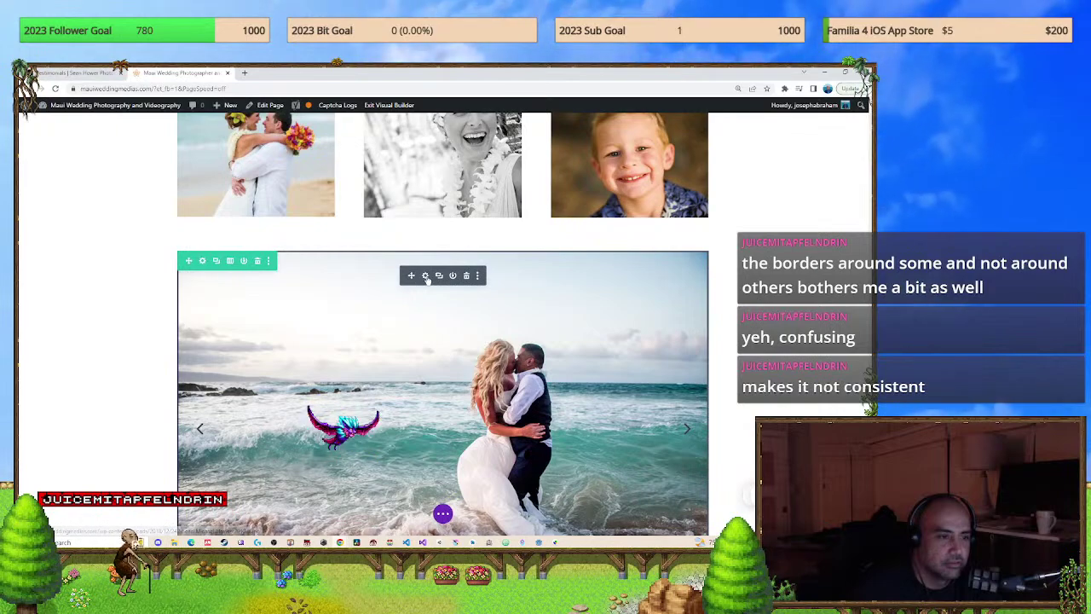
left_click(425, 276)
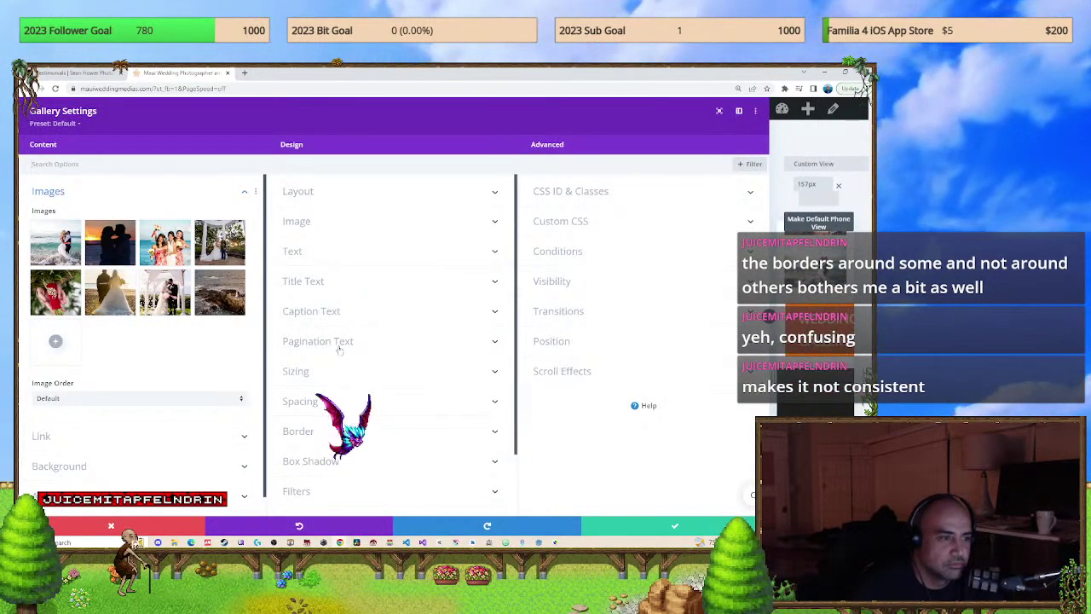
scroll(345, 356, "down", 2)
left_click(347, 358)
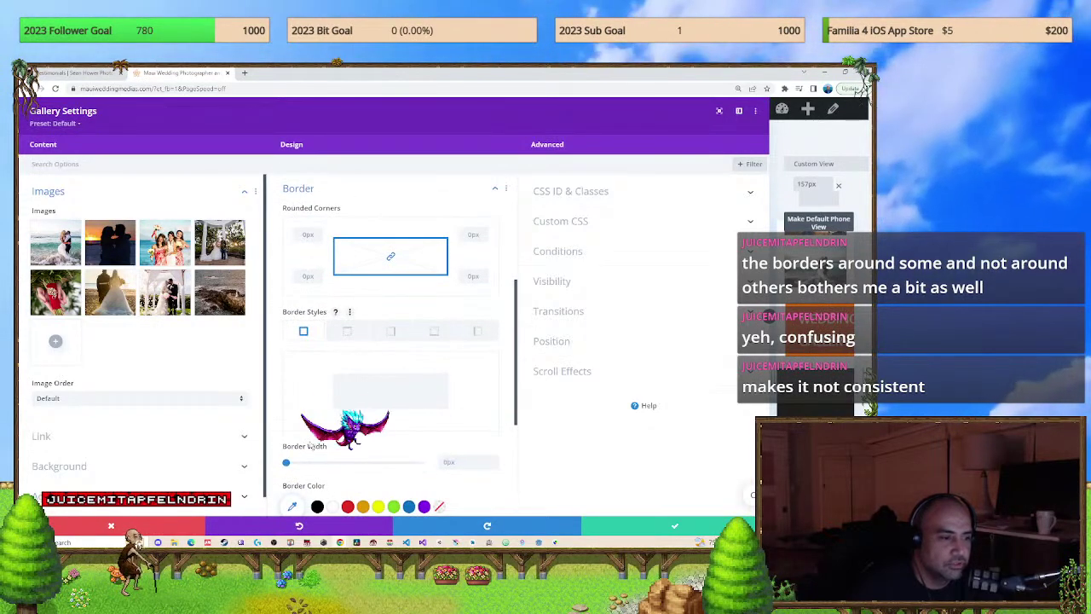
scroll(306, 439, "down", 4)
left_click(293, 373)
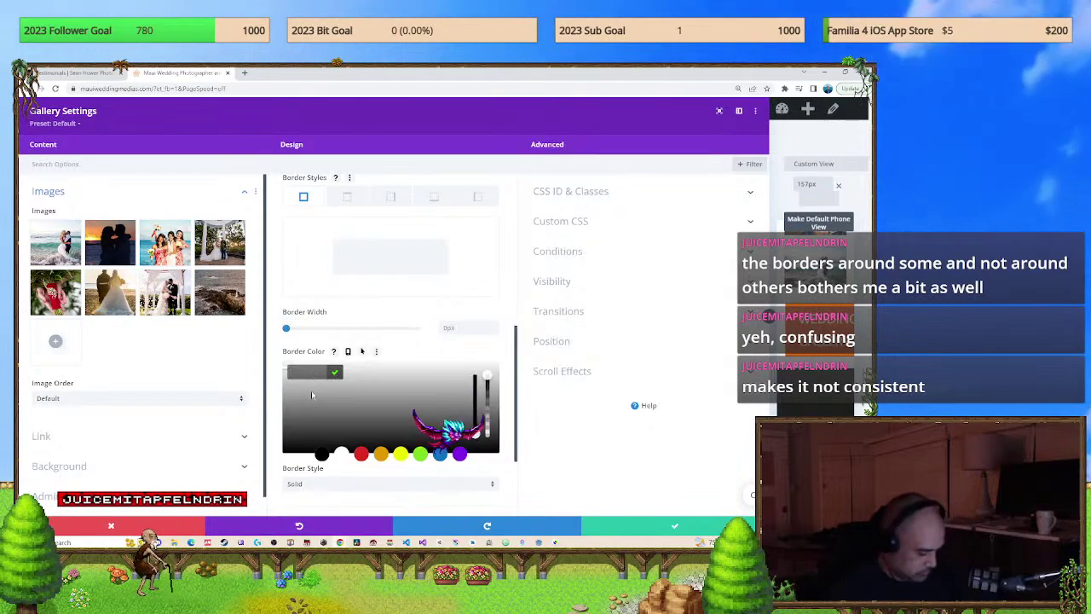
type("424242")
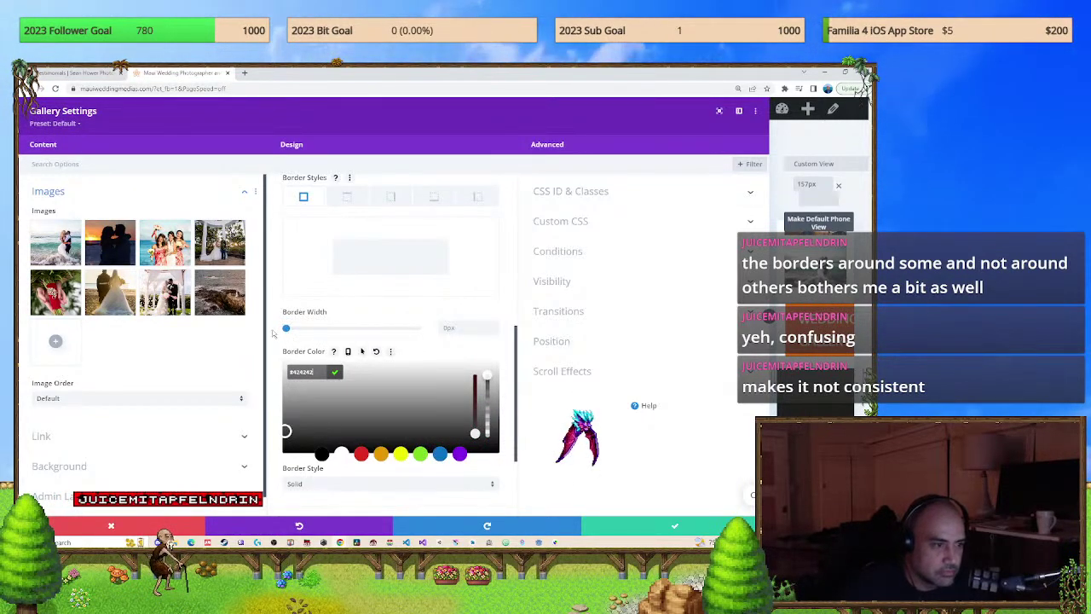
Set the photo slider's border width to 5px and save its gallery settings.
left_click(287, 329)
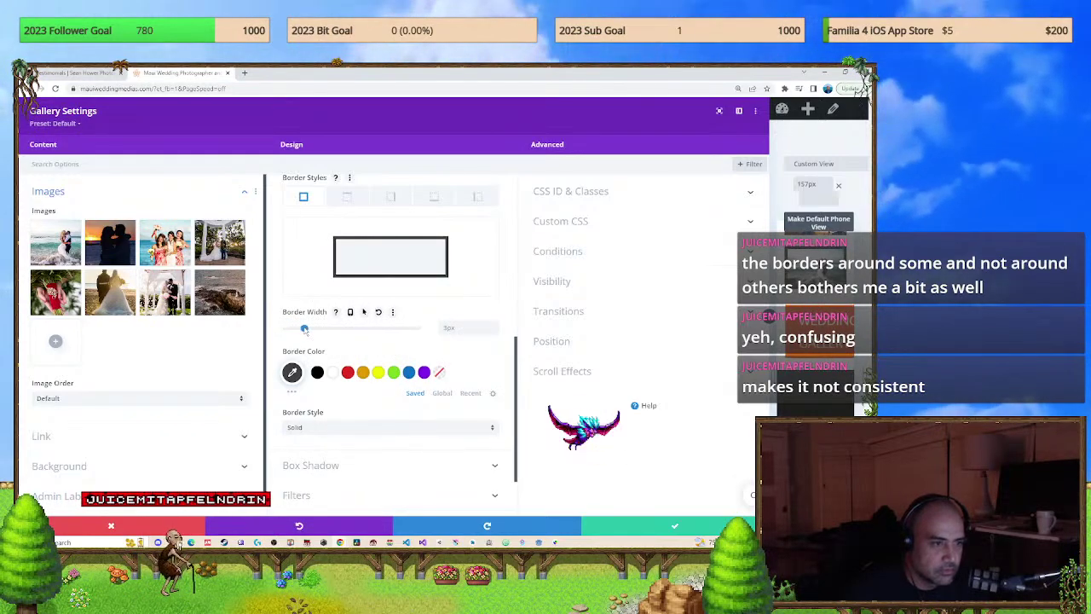
left_click_drag(305, 329, 300, 330)
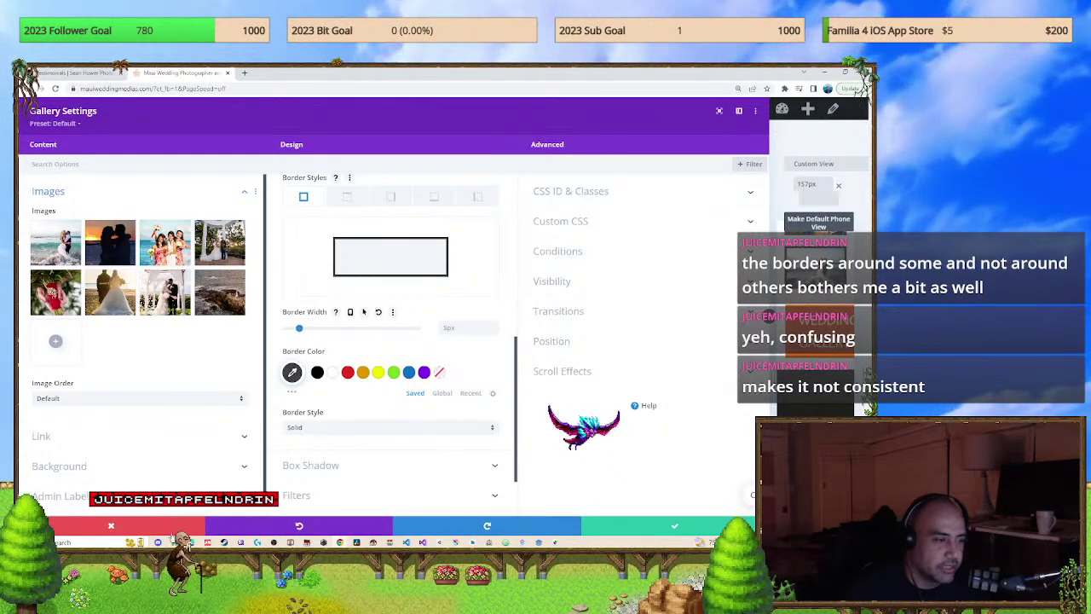
left_click(685, 524)
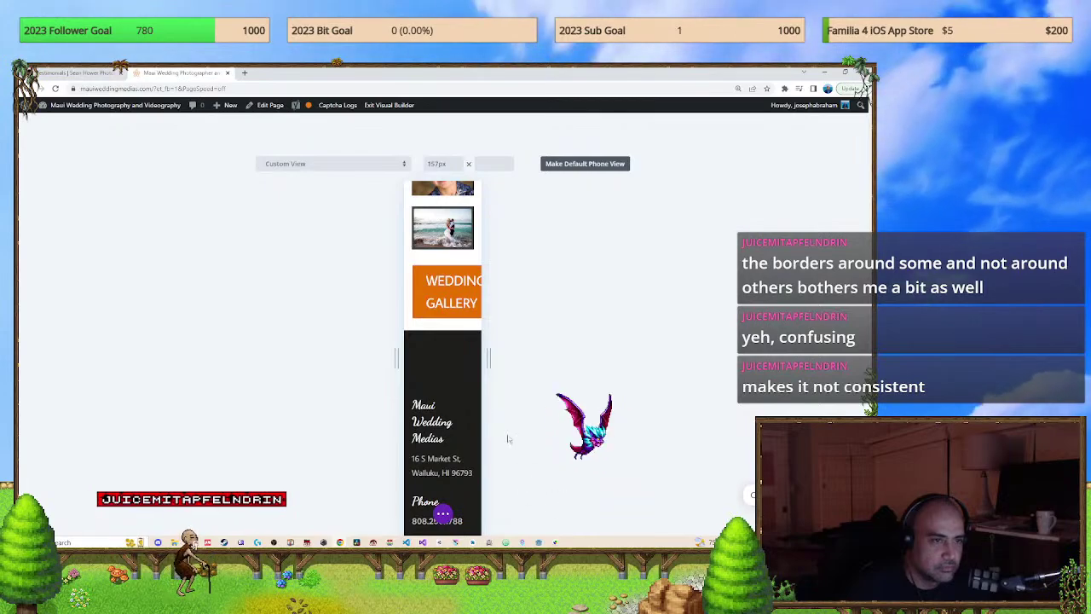
Give the first Galleries thumbnail, the couple on the beach, a 5px border in #424242 and save its image settings.
scroll(511, 392, "down", 10)
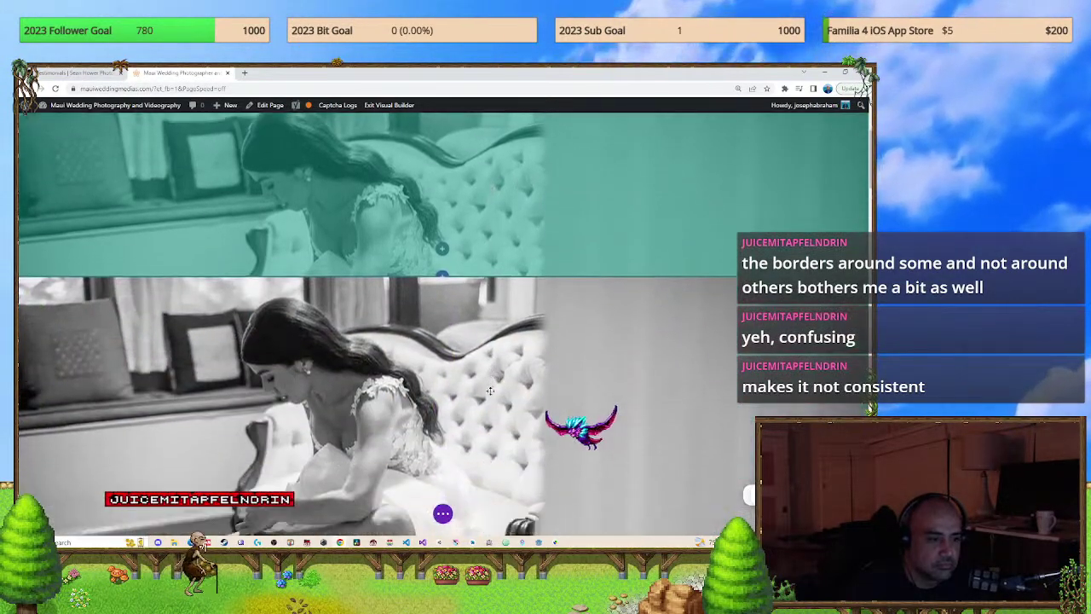
scroll(515, 435, "down", 15)
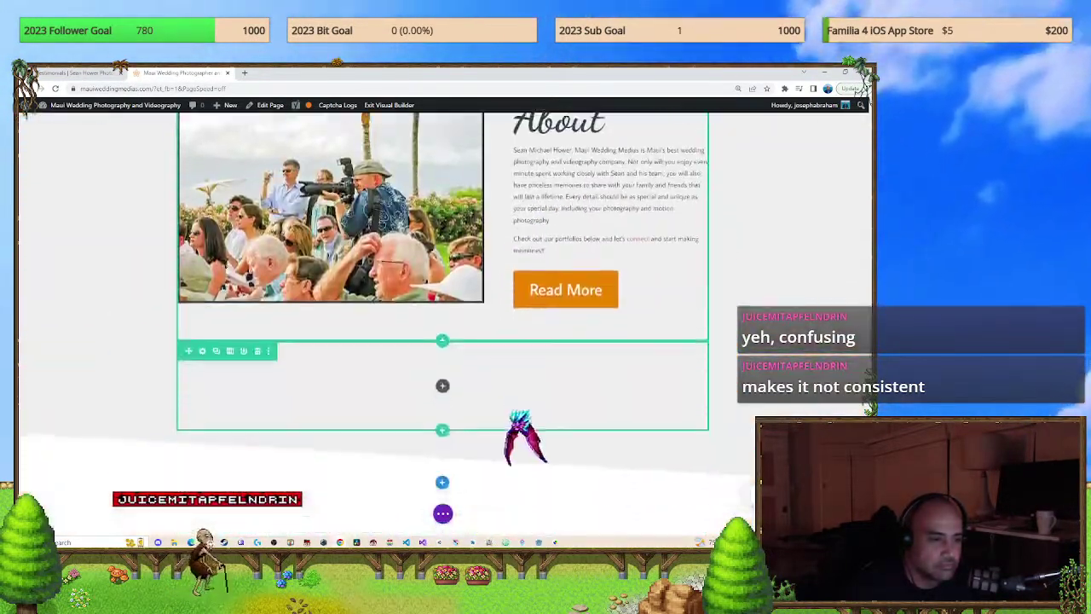
scroll(522, 411, "down", 4)
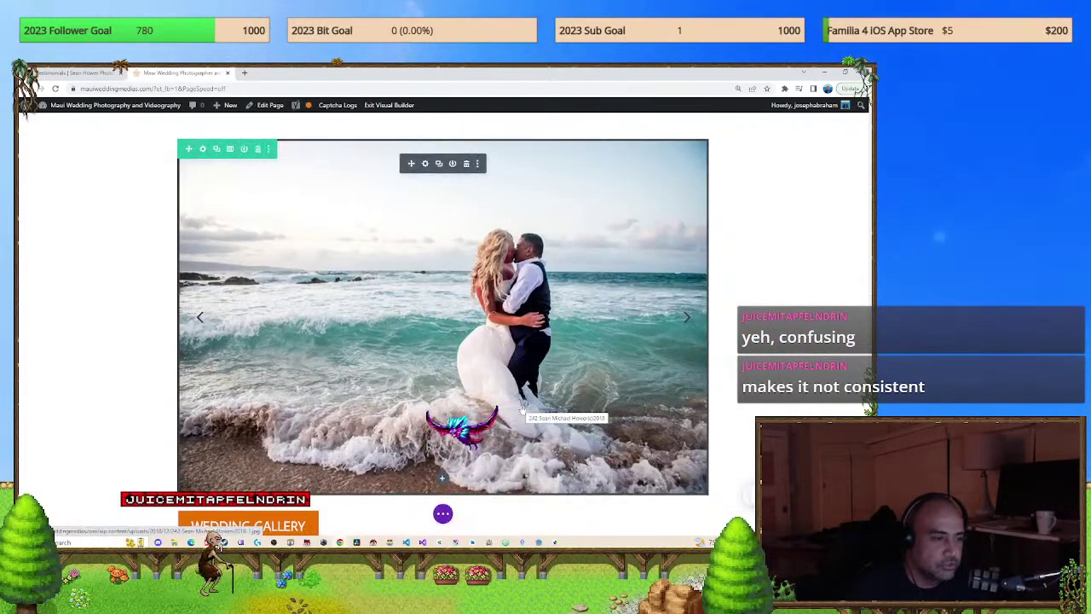
scroll(521, 404, "up", 4)
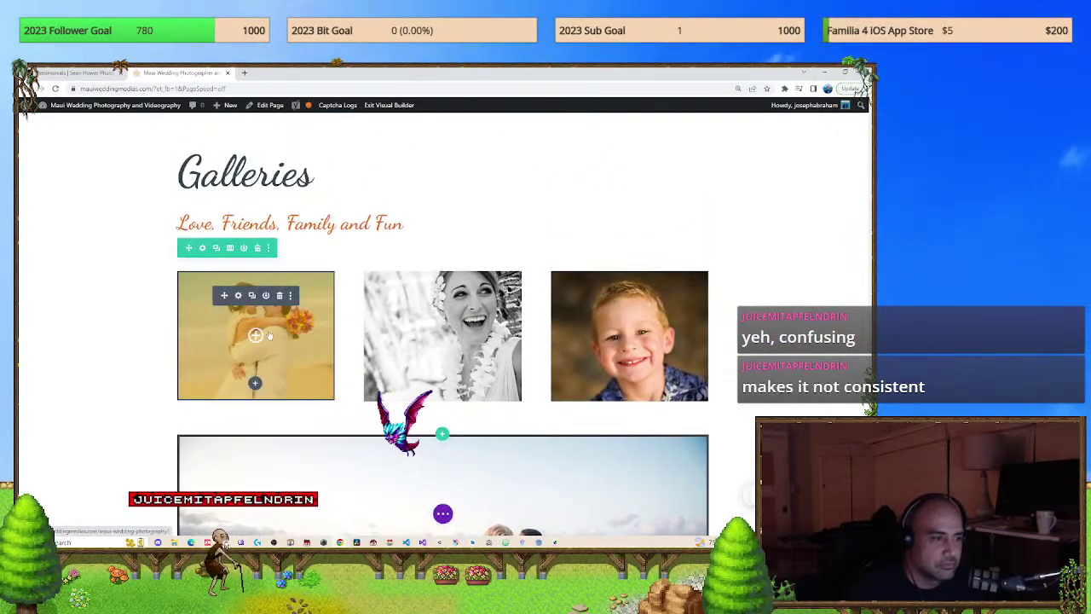
left_click(237, 296)
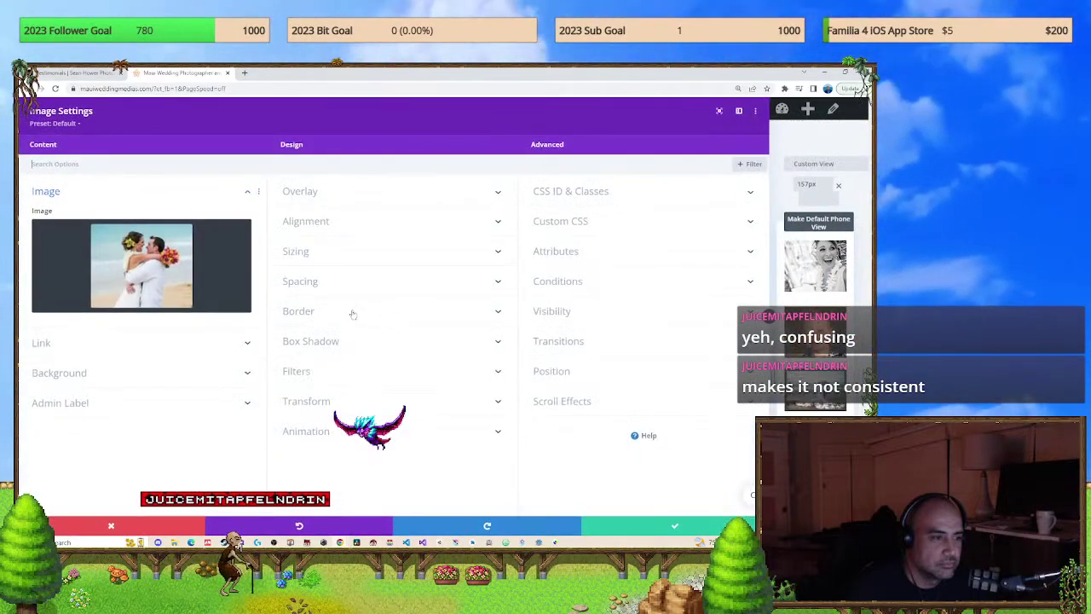
left_click(353, 313)
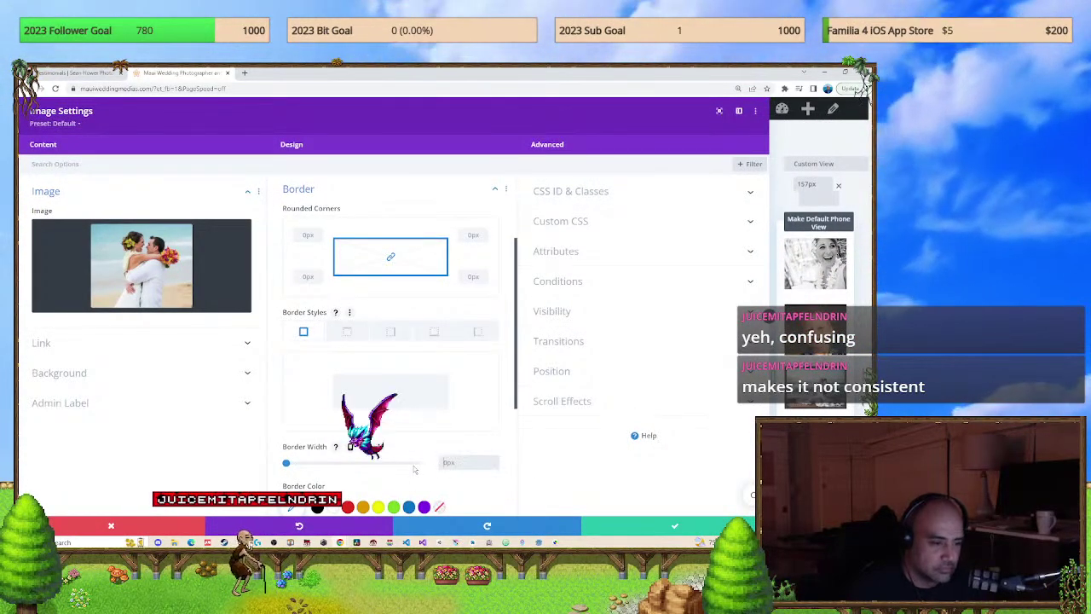
scroll(453, 485, "down", 2)
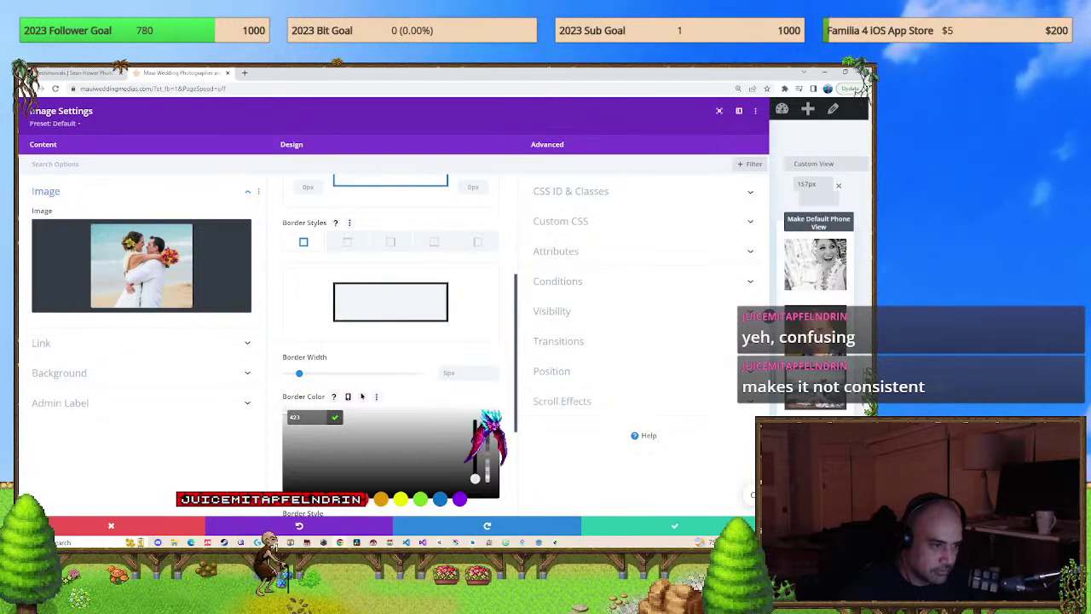
scroll(471, 457, "down", 4)
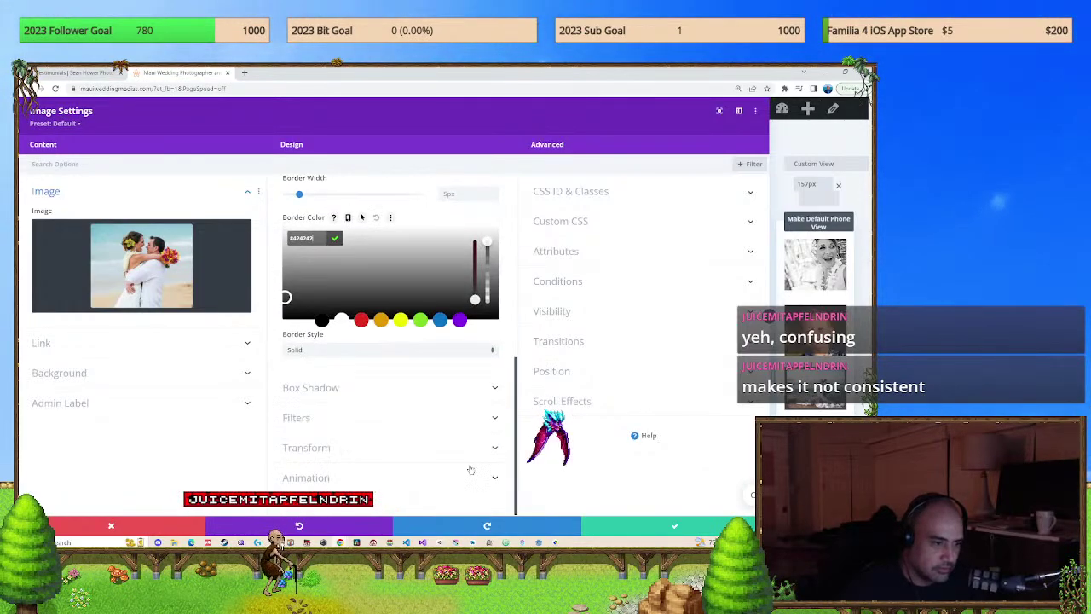
left_click(674, 525)
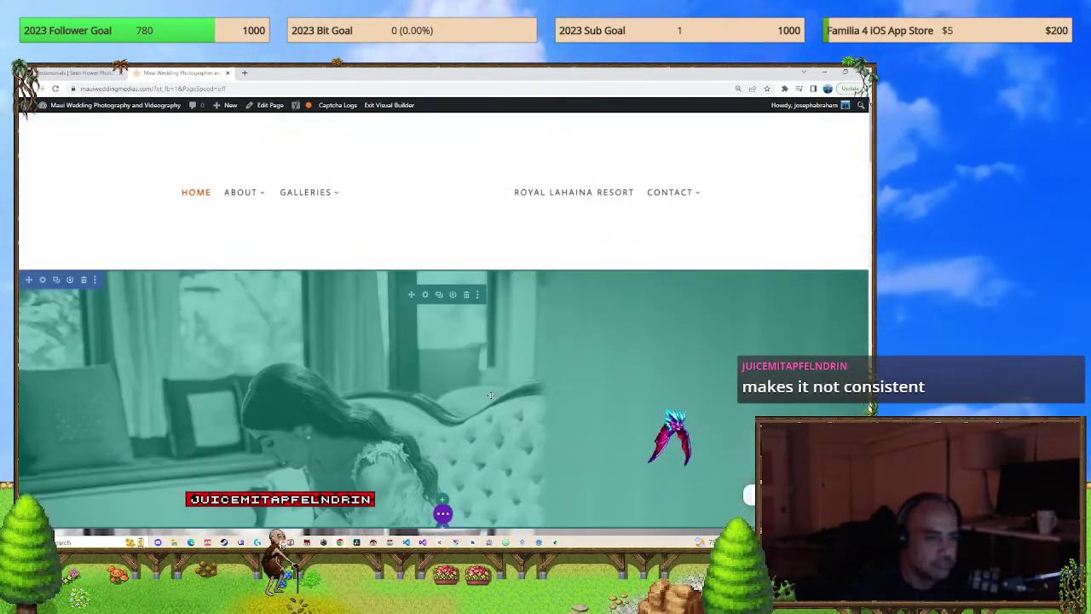
Try to set a matching border color for the middle Galleries thumbnail, the black-and-white bride photo, and save its image settings.
scroll(516, 392, "down", 10)
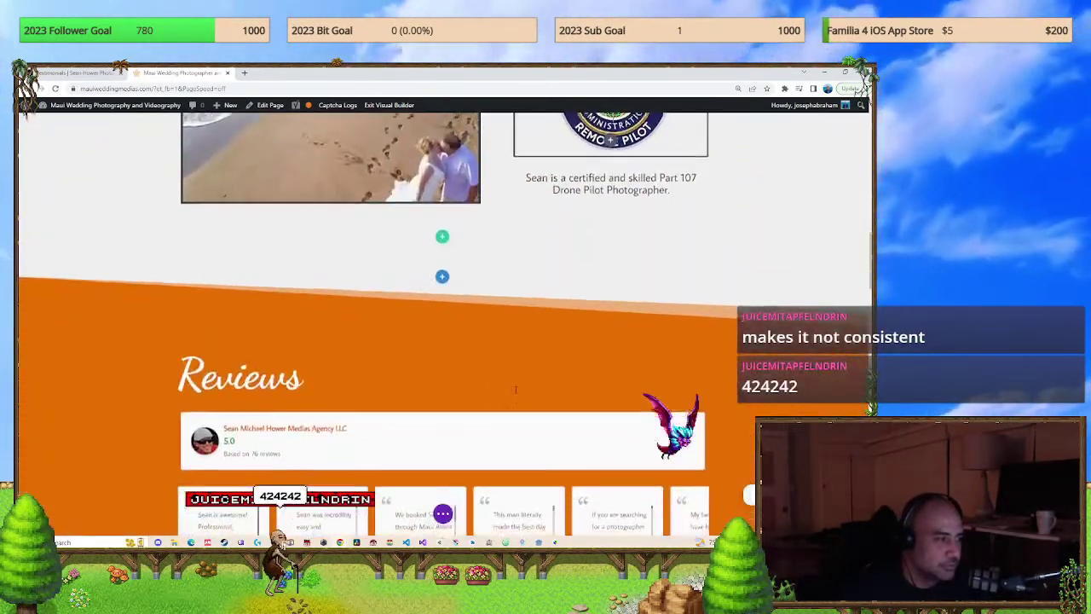
scroll(516, 384, "down", 12)
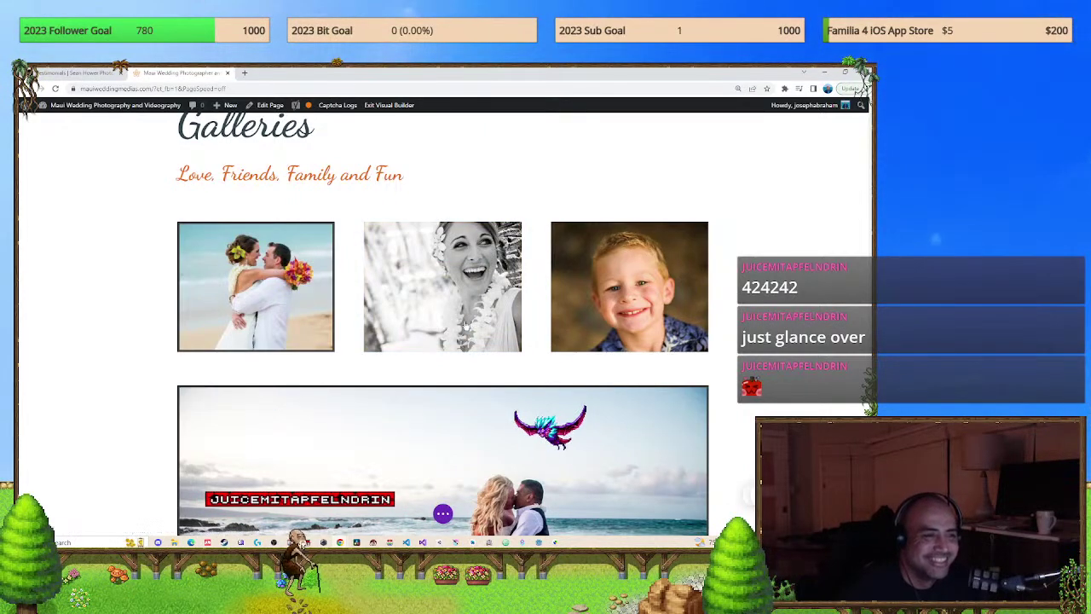
left_click(425, 246)
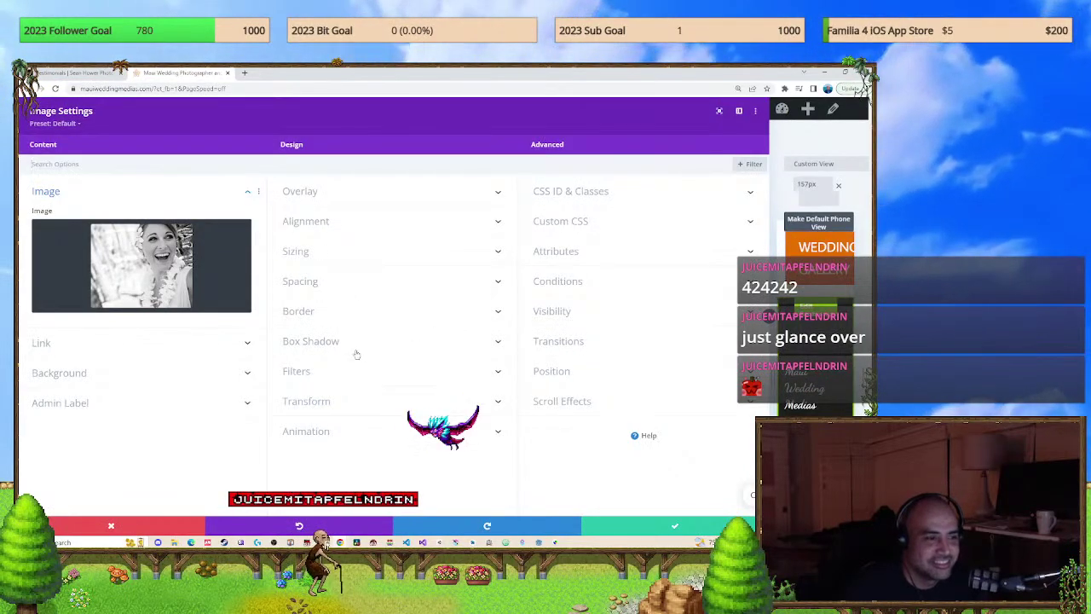
left_click(337, 313)
scroll(326, 366, "down", 3)
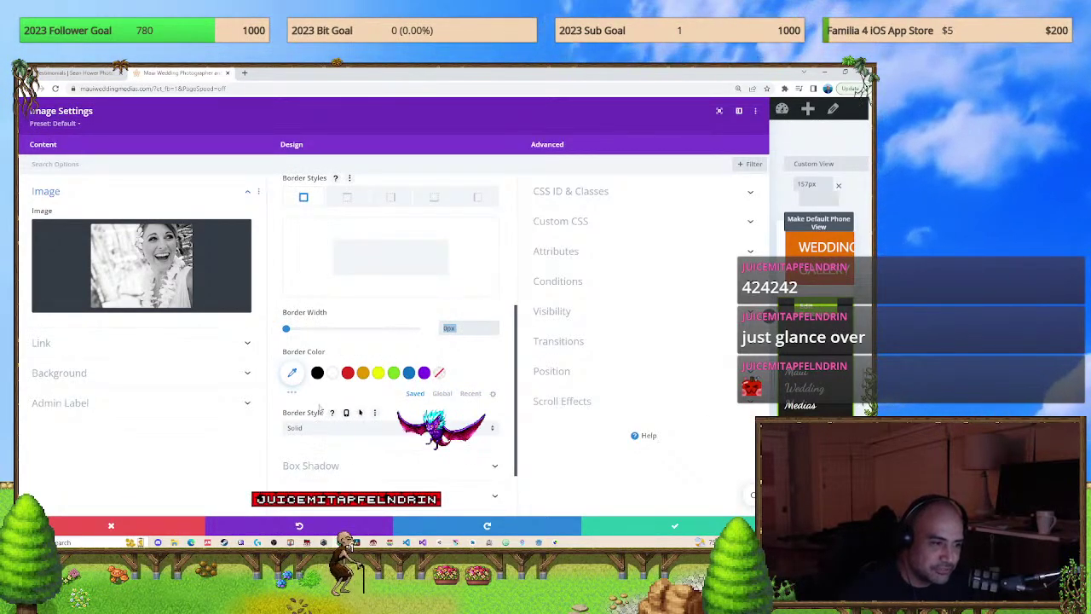
left_click(293, 372)
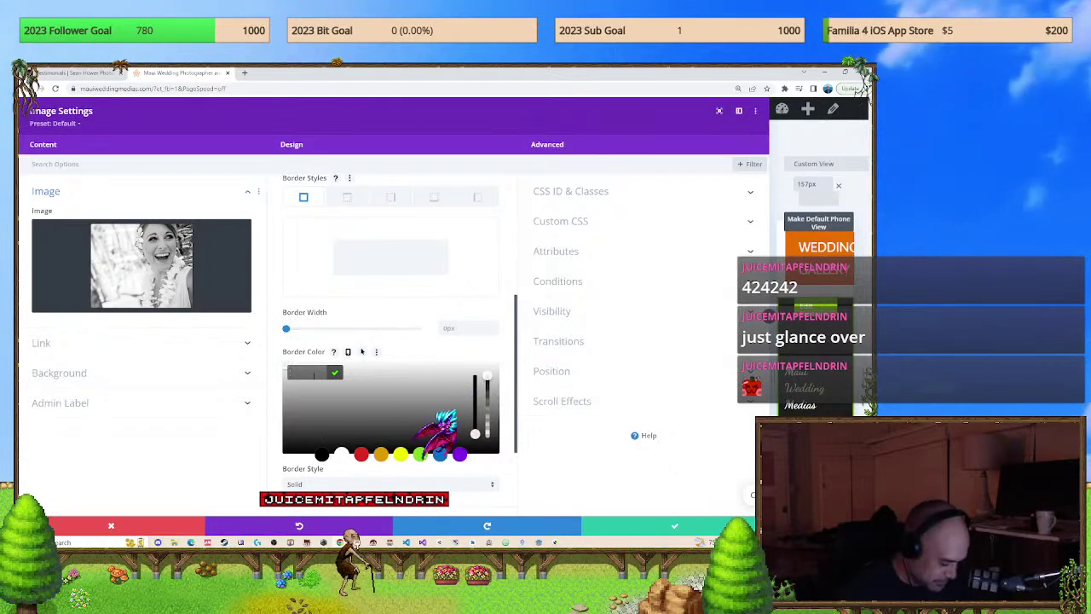
left_click(648, 528)
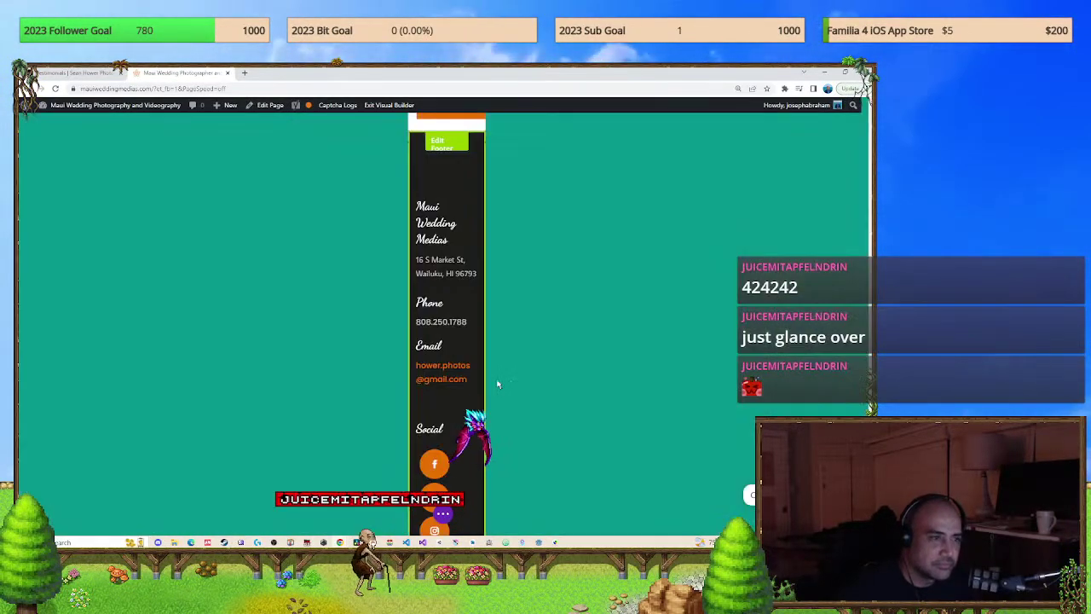
Give the third Galleries thumbnail, the smiling boy, a 5px border in #424242 and save its image settings.
scroll(530, 407, "down", 20)
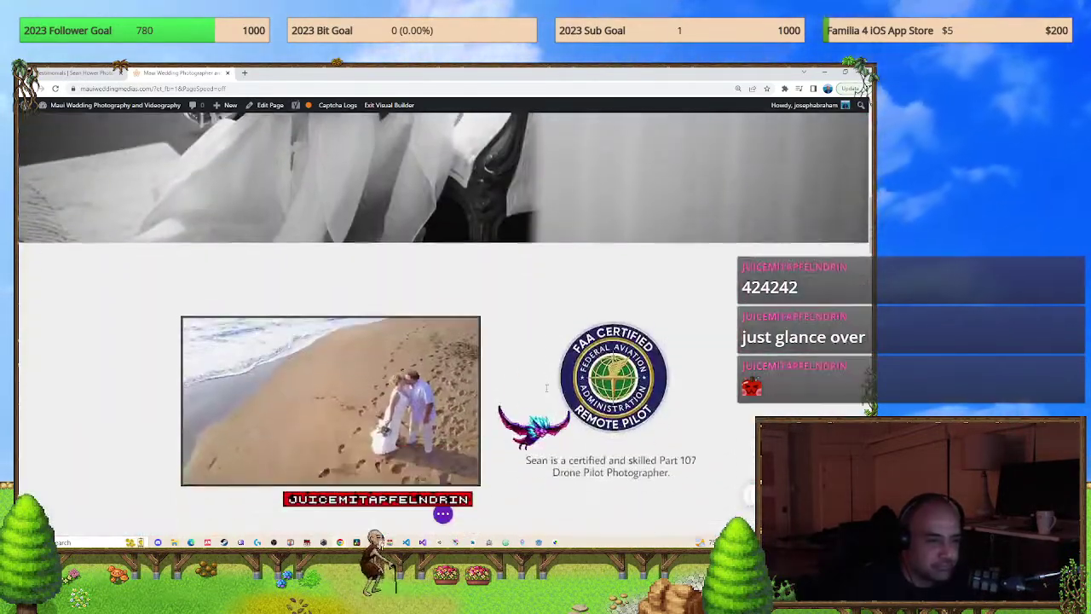
scroll(550, 394, "down", 5)
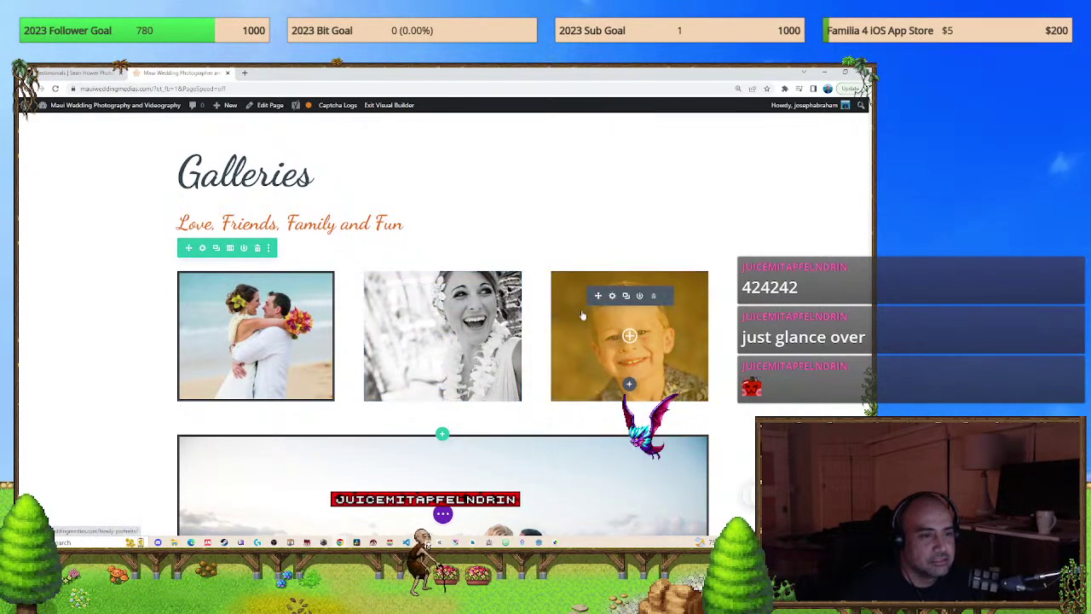
left_click(612, 298)
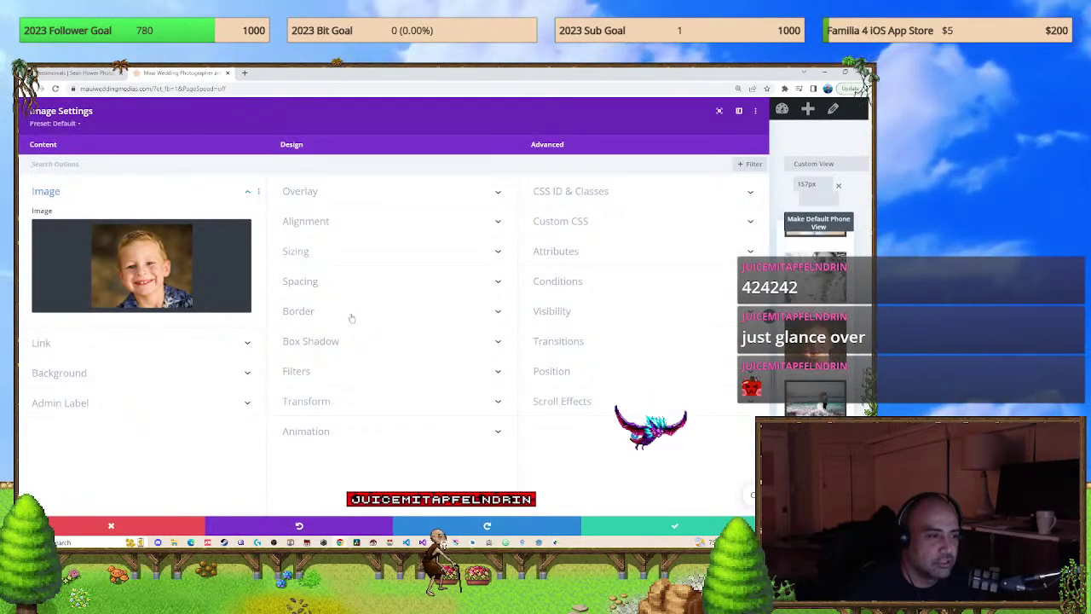
left_click(350, 312)
scroll(340, 441, "down", 3)
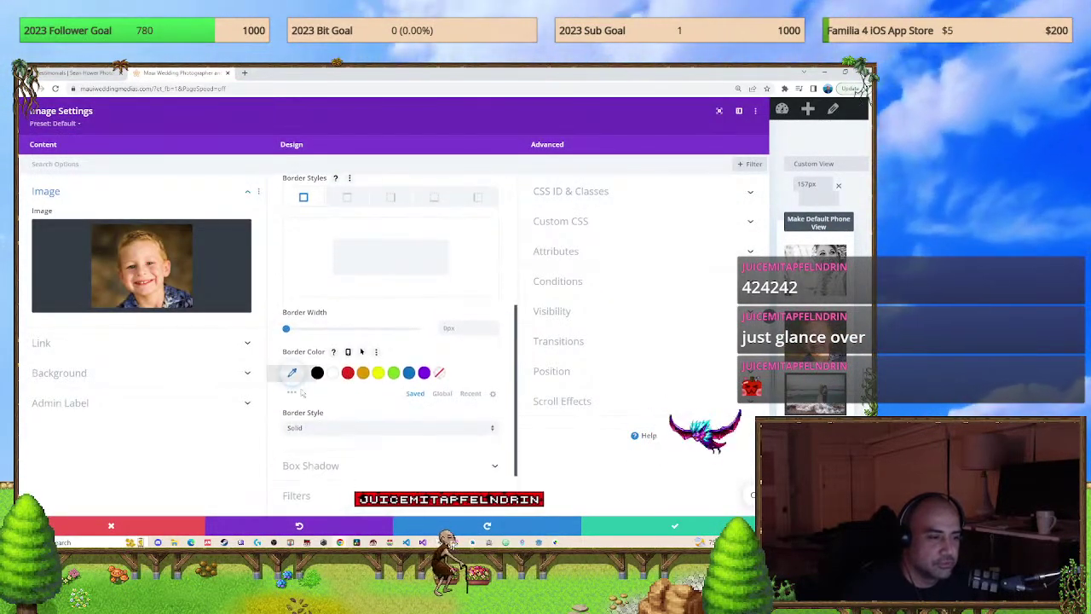
left_click(292, 371)
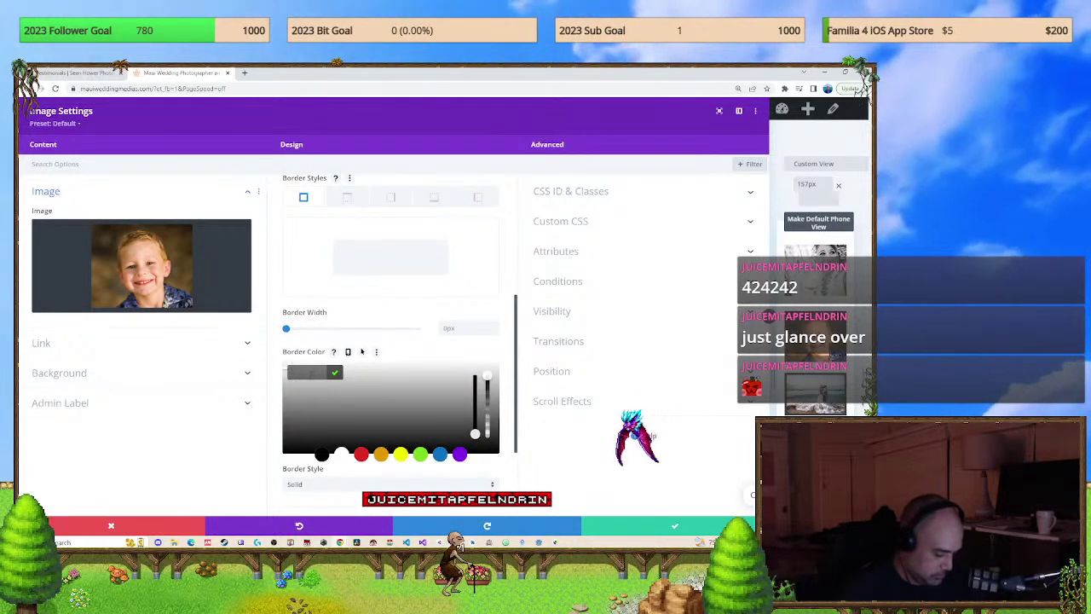
type("424242")
key("Return")
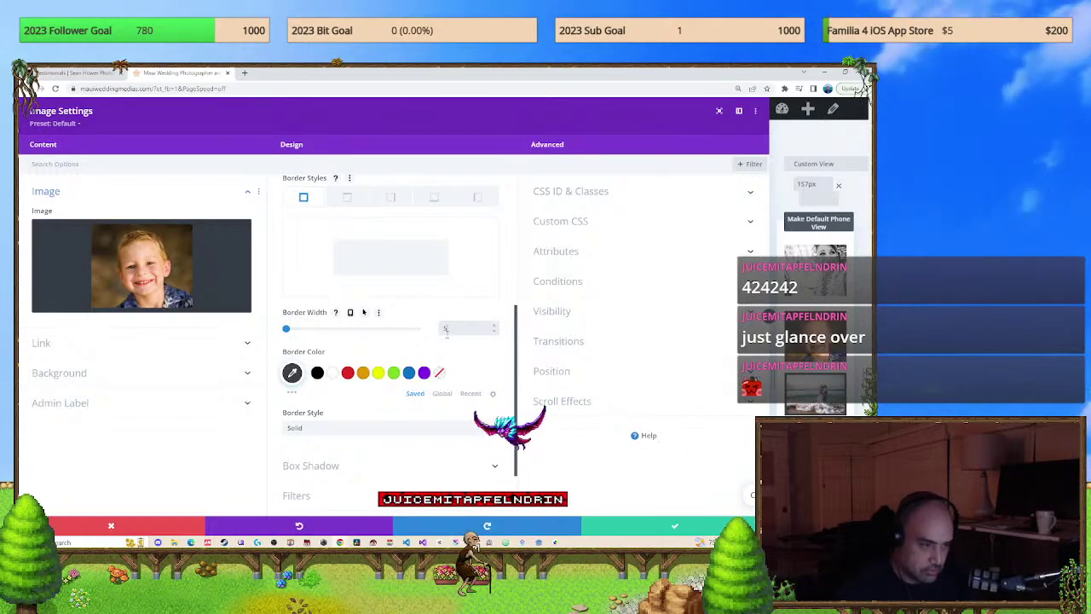
left_click(670, 529)
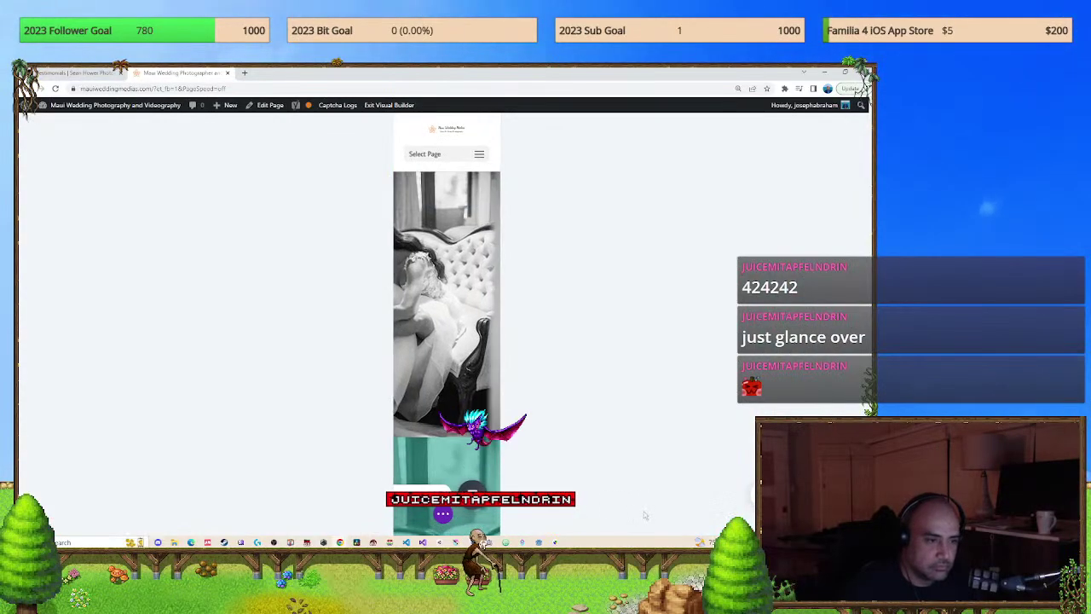
Open the image settings of the middle Galleries thumbnail, the black-and-white bride photo, in a floating window and widen it.
scroll(528, 441, "down", 20)
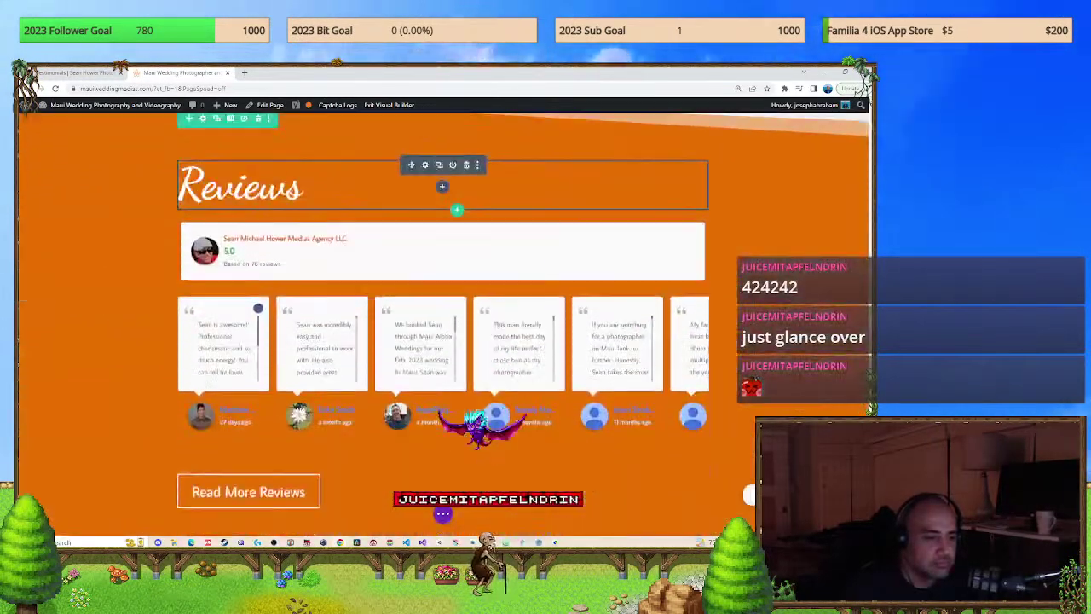
scroll(525, 436, "down", 3)
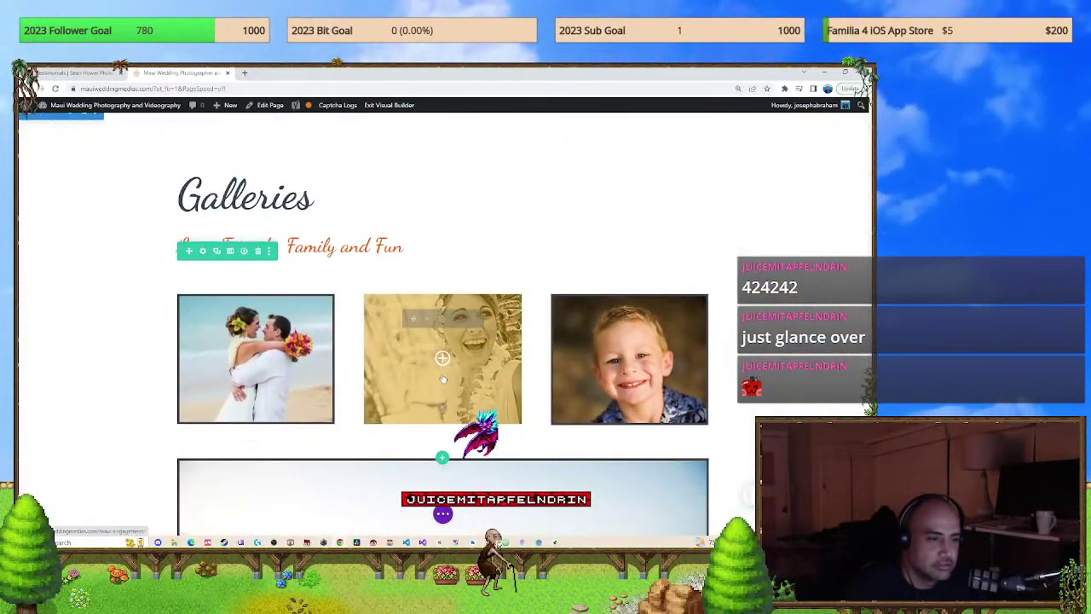
left_click(426, 318)
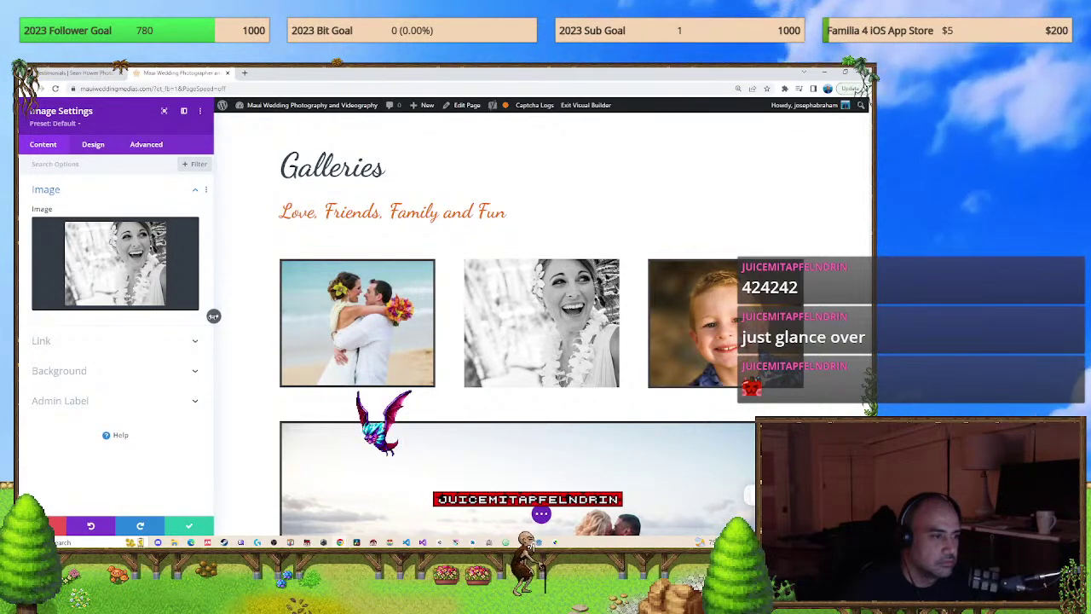
left_click_drag(213, 316, 267, 316)
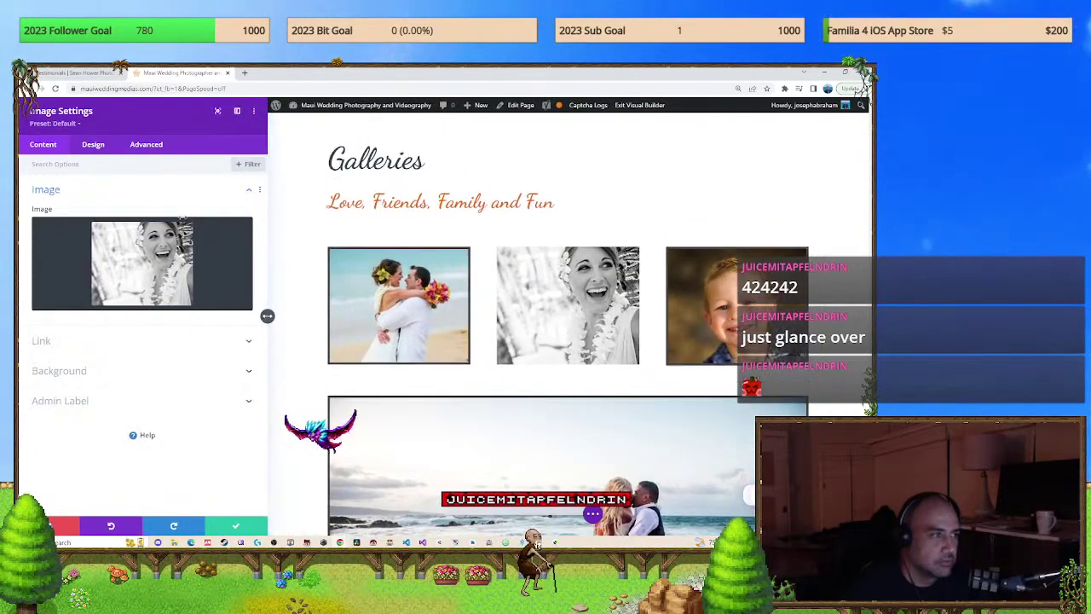
left_click_drag(94, 111, 194, 149)
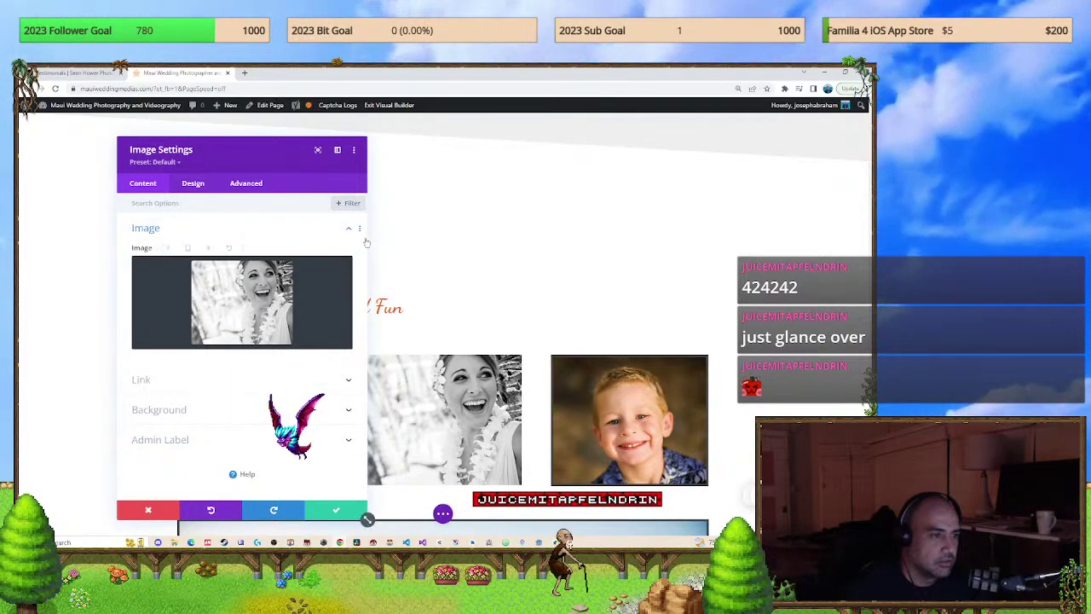
left_click(148, 509)
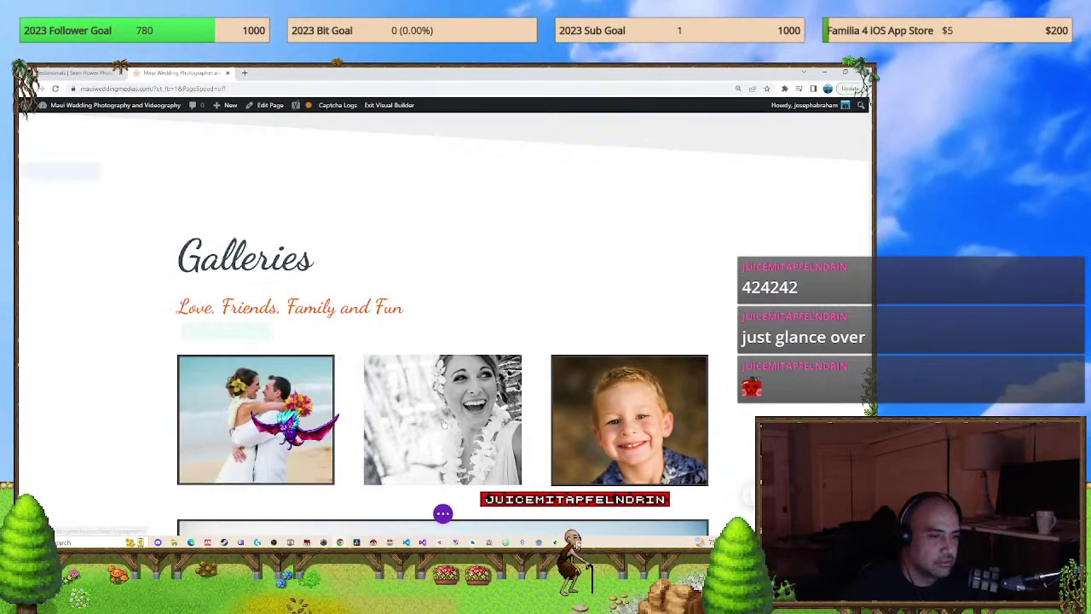
left_click(429, 384)
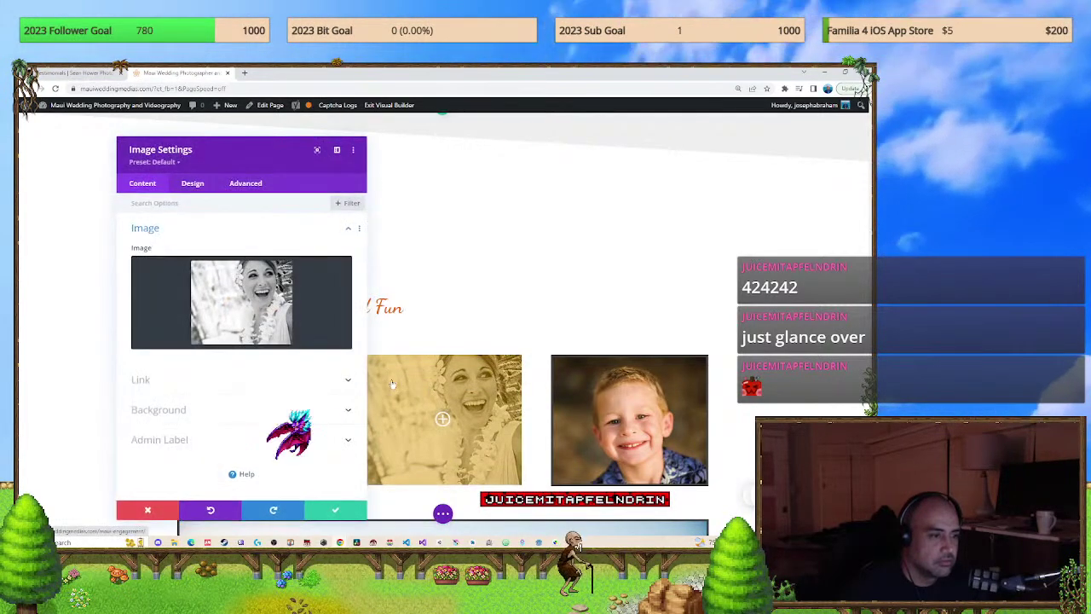
left_click_drag(252, 150, 232, 129)
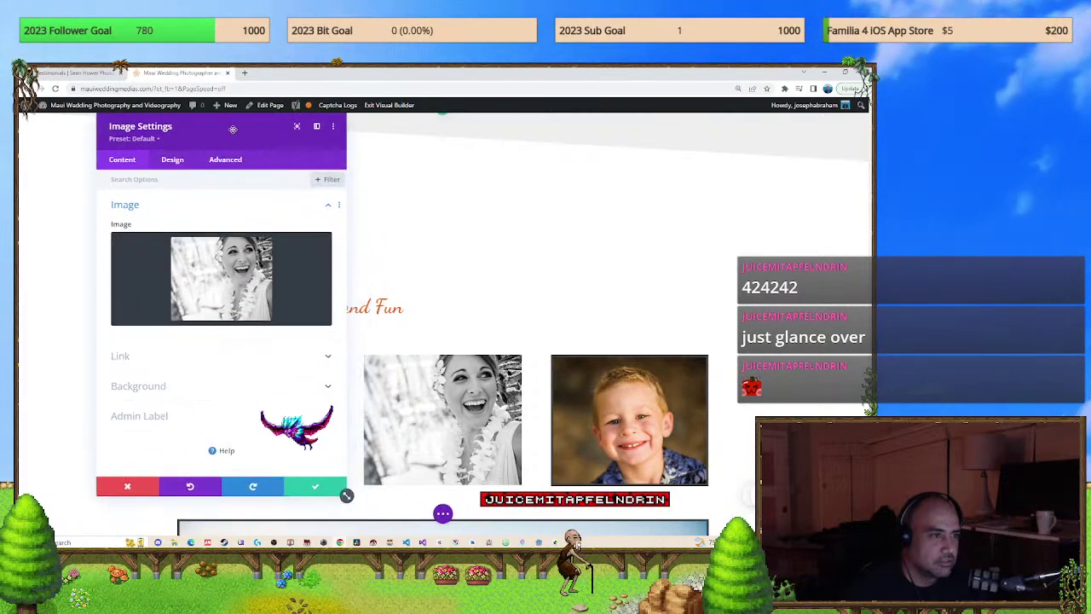
left_click_drag(321, 149, 320, 160)
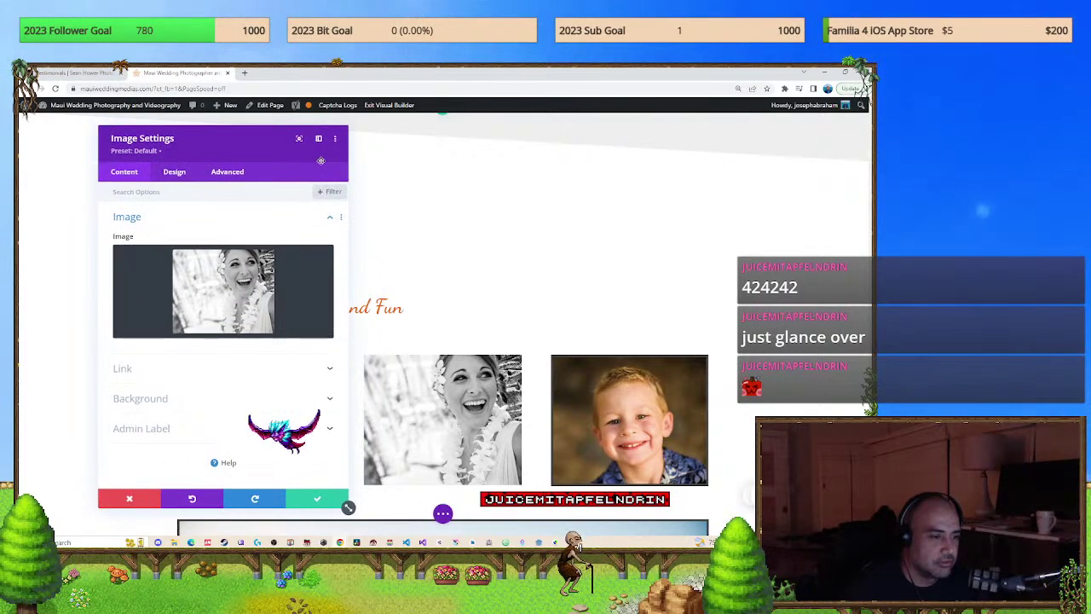
left_click_drag(348, 507, 636, 494)
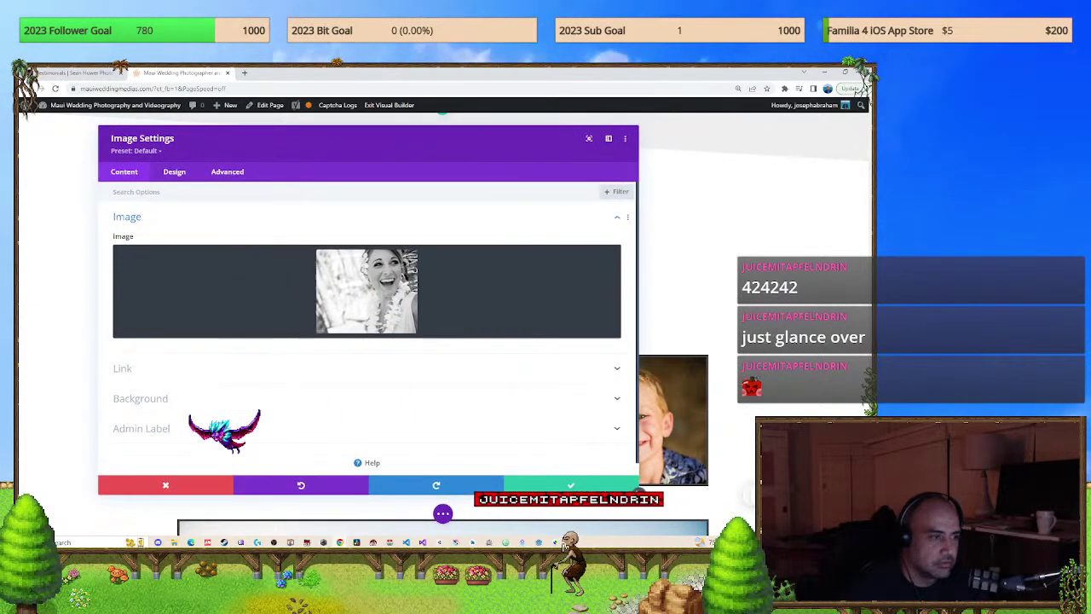
Set the black-and-white bride thumbnail's border width to 5px and close its image settings.
left_click(174, 171)
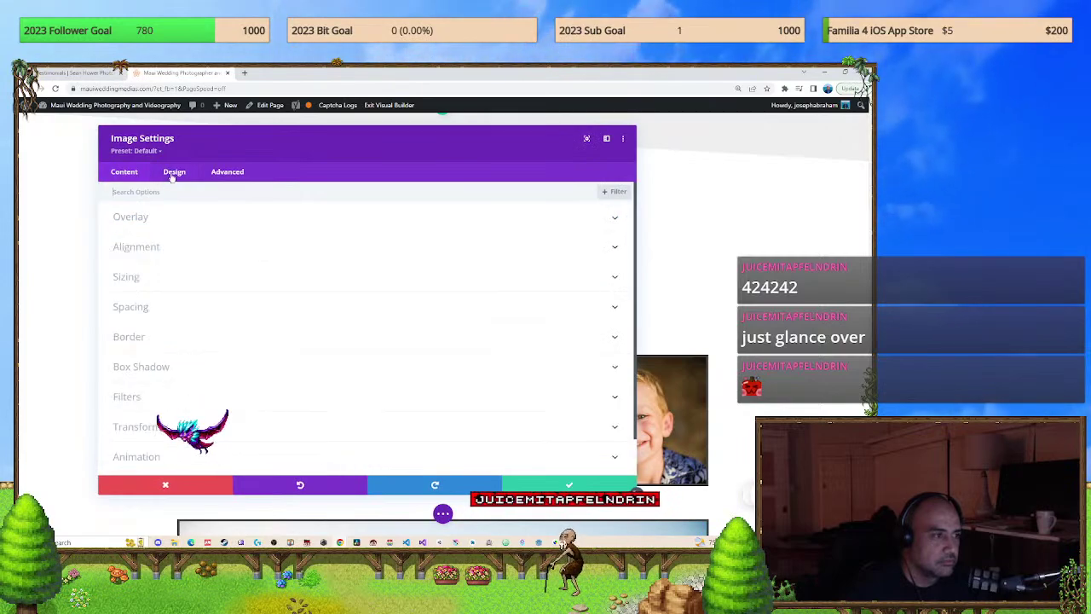
left_click(164, 337)
scroll(267, 346, "down", 3)
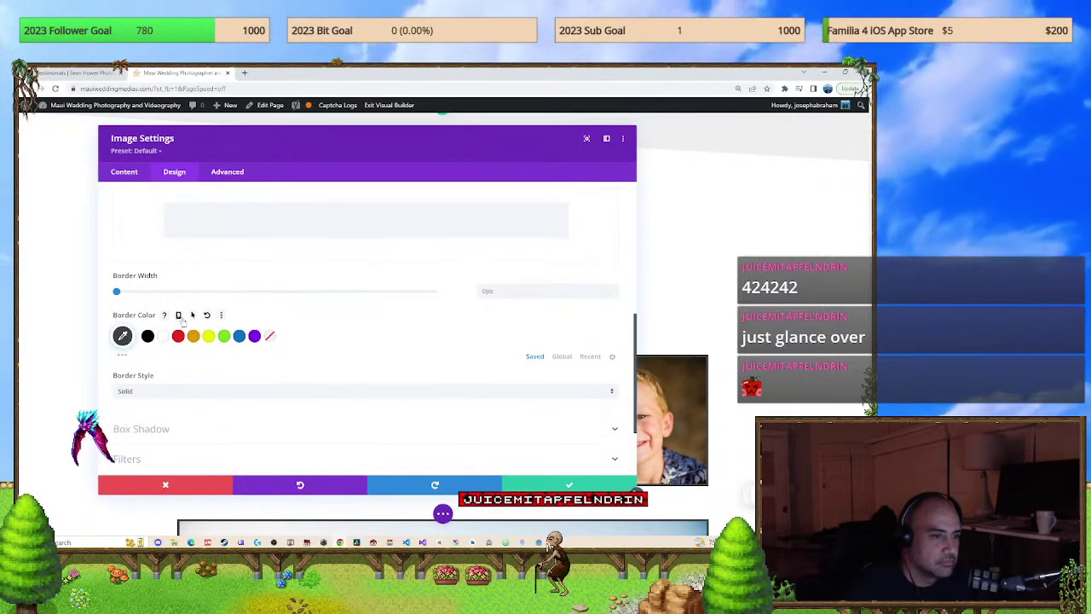
scroll(182, 320, "down", 1)
scroll(244, 316, "up", 2)
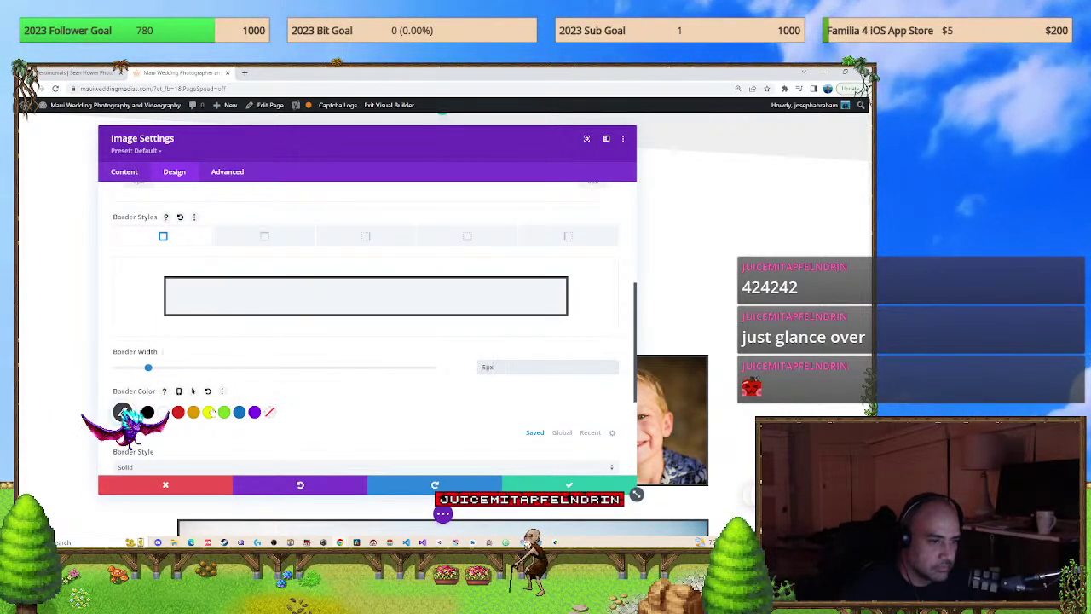
key("Escape")
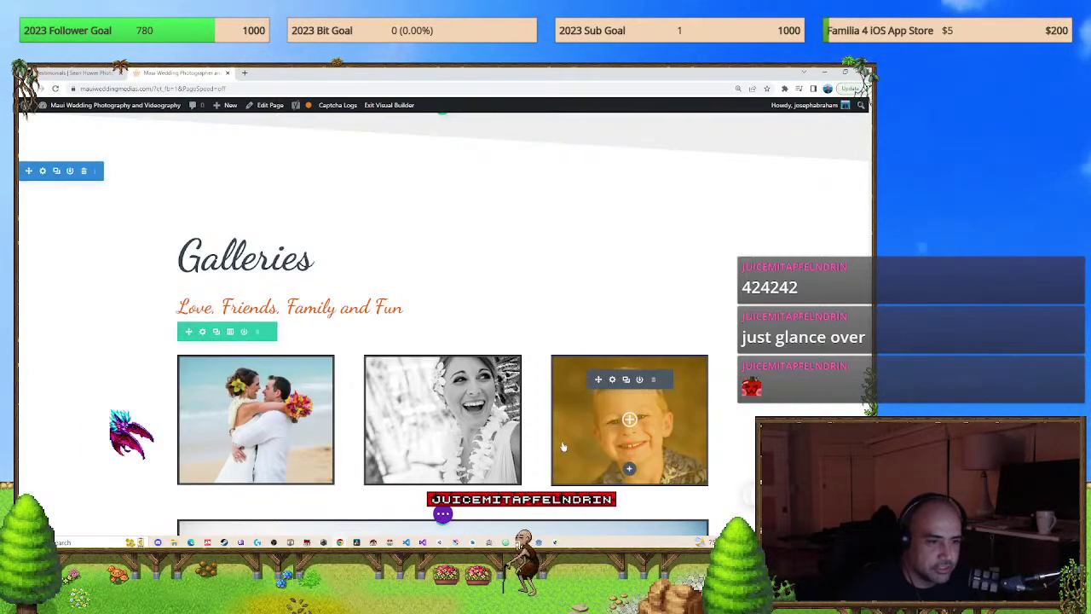
Look over the Galleries section and exit the visual builder, saving the page changes.
scroll(581, 261, "down", 4)
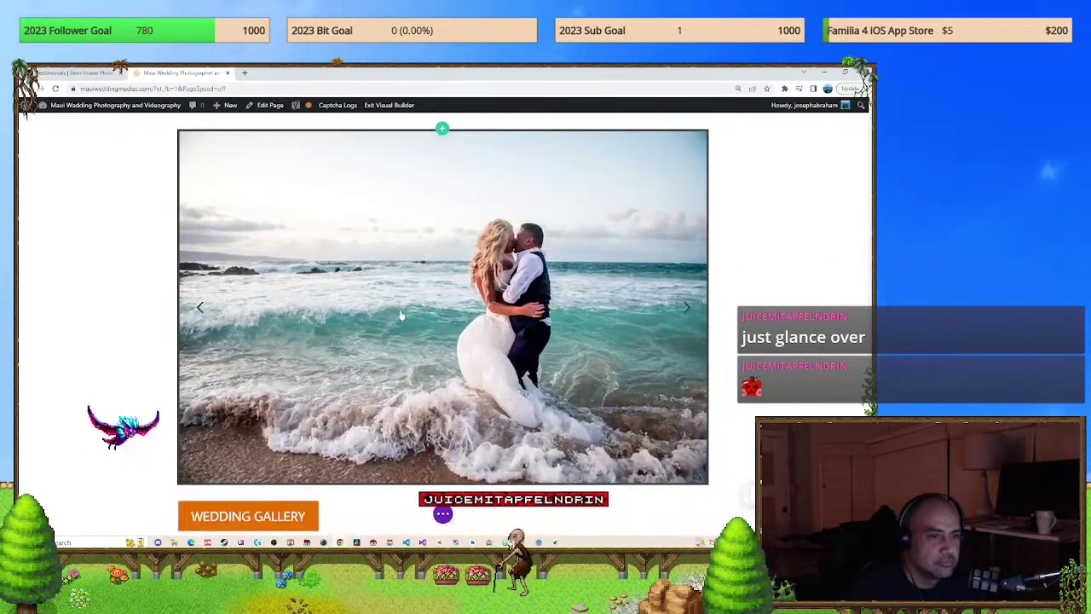
scroll(401, 316, "up", 4)
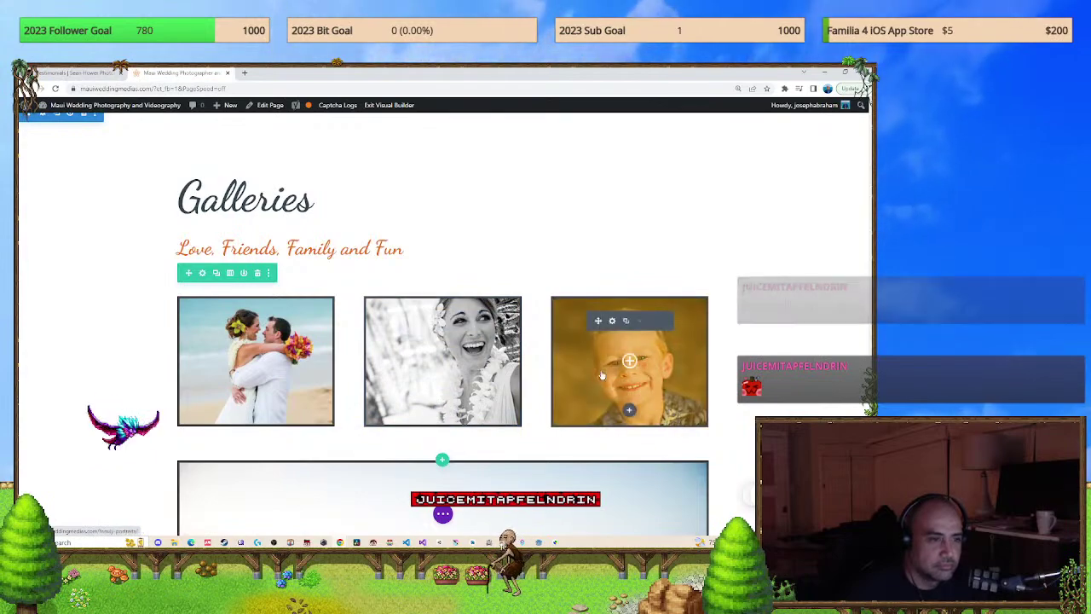
scroll(233, 206, "down", 2)
left_click(385, 105)
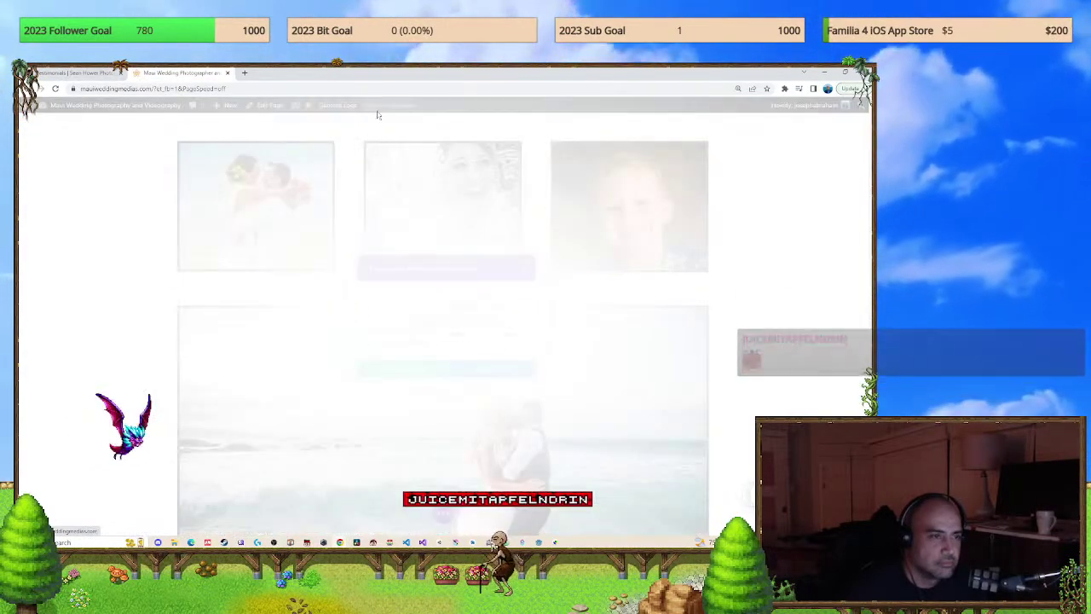
left_click(487, 375)
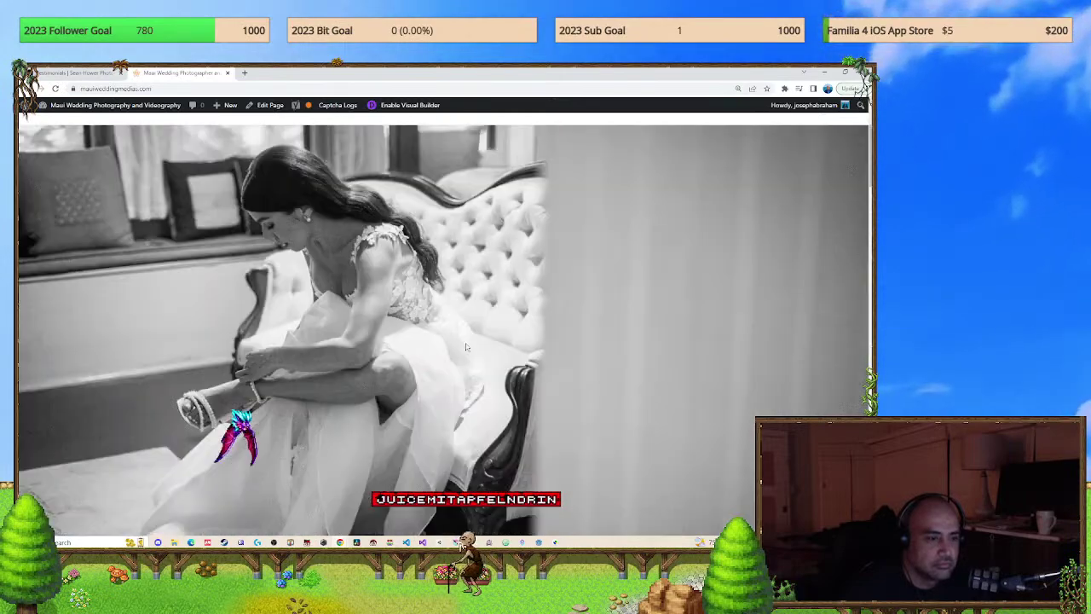
Review the live Home page, comparing the image borders in the drone video, About and Galleries sections.
scroll(467, 347, "down", 15)
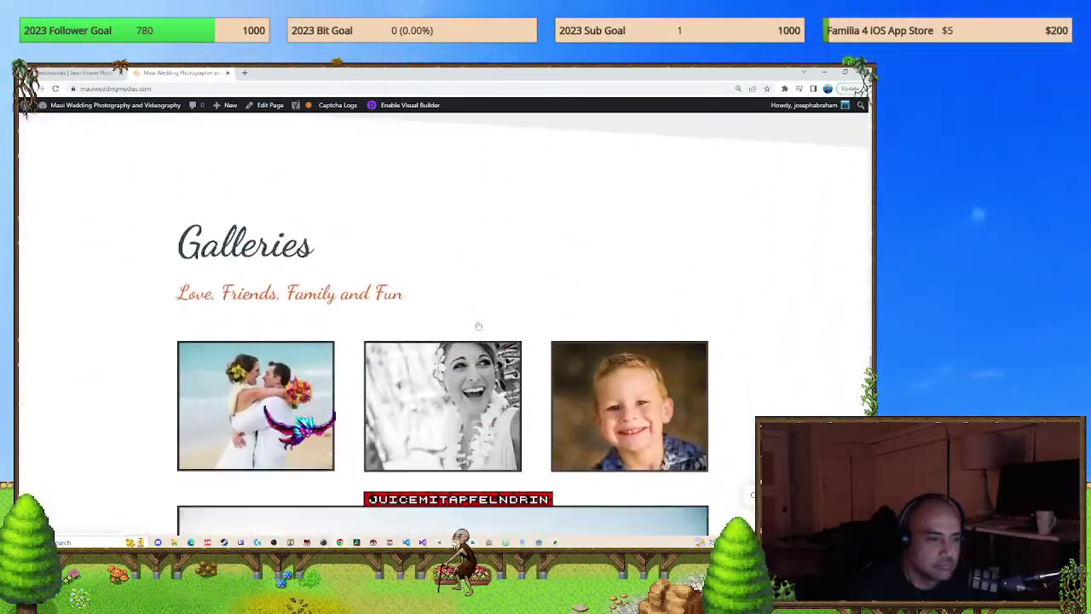
scroll(478, 326, "down", 6)
scroll(481, 324, "up", 5)
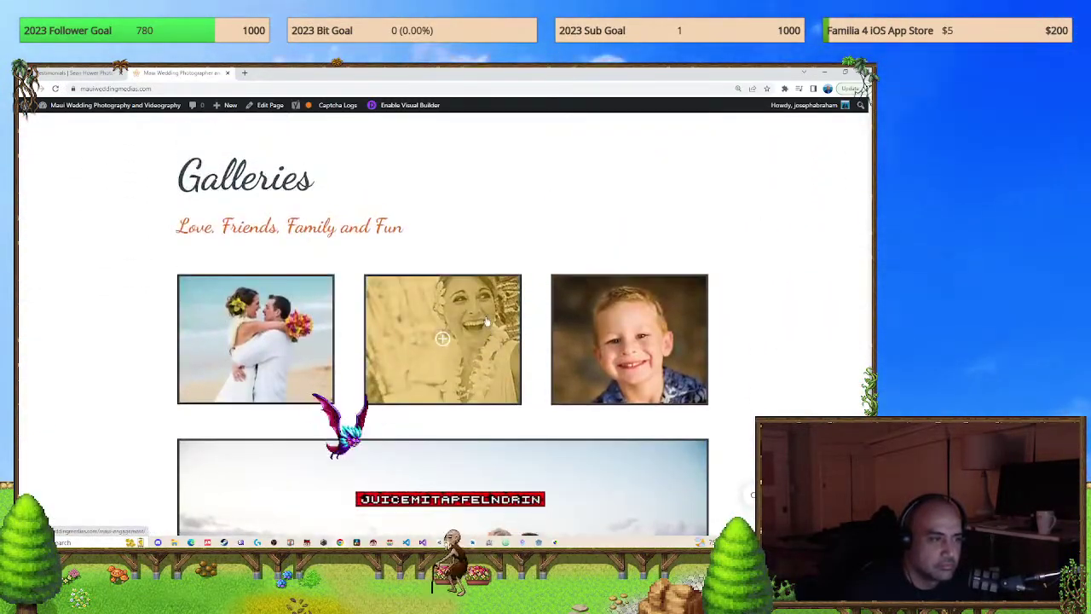
scroll(690, 180, "up", 8)
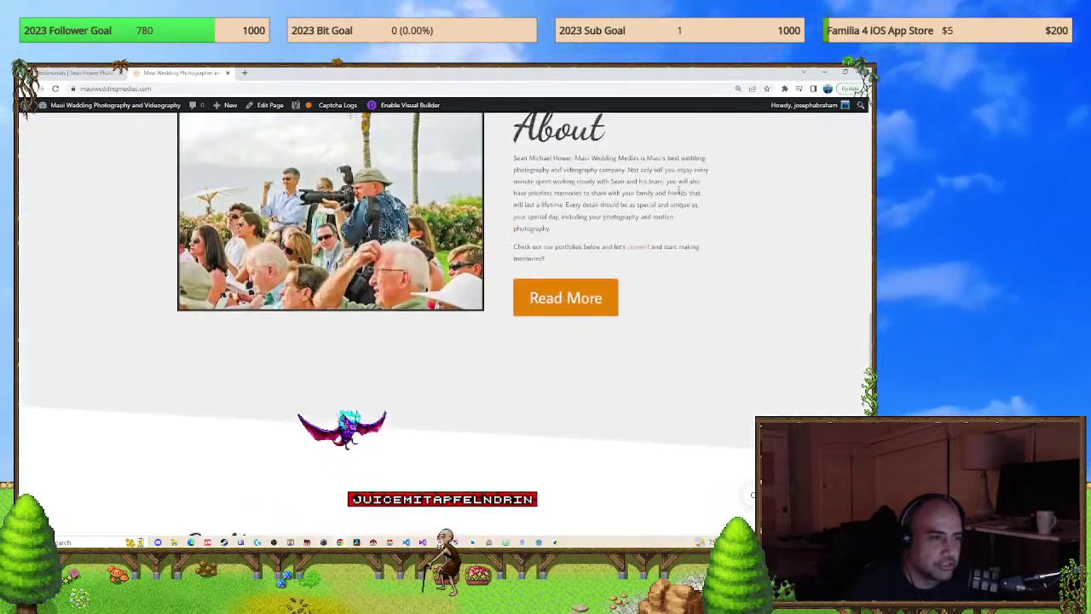
scroll(673, 196, "down", 8)
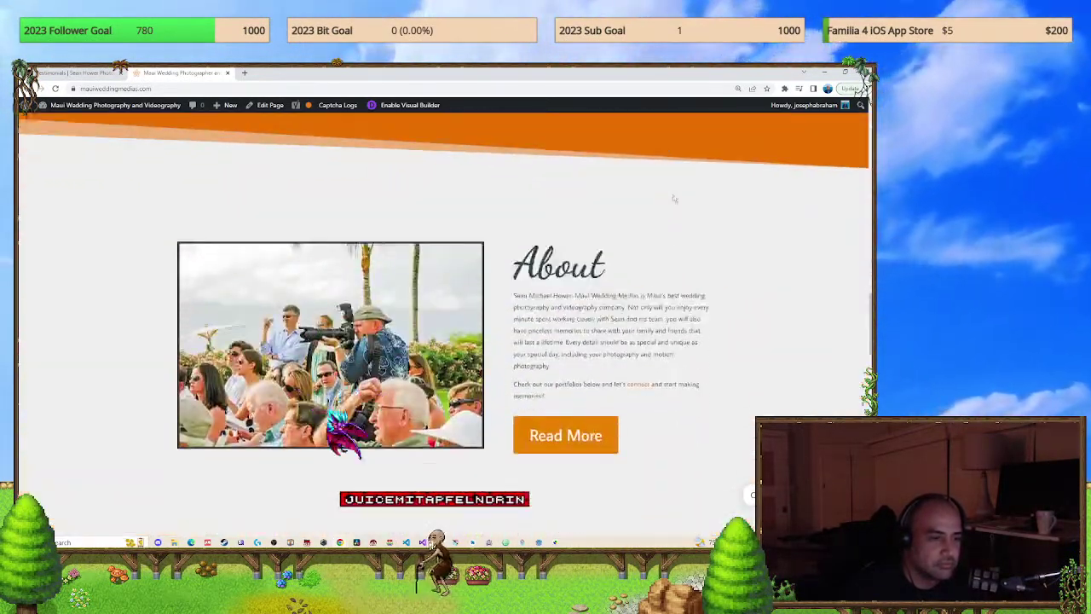
scroll(670, 197, "down", 6)
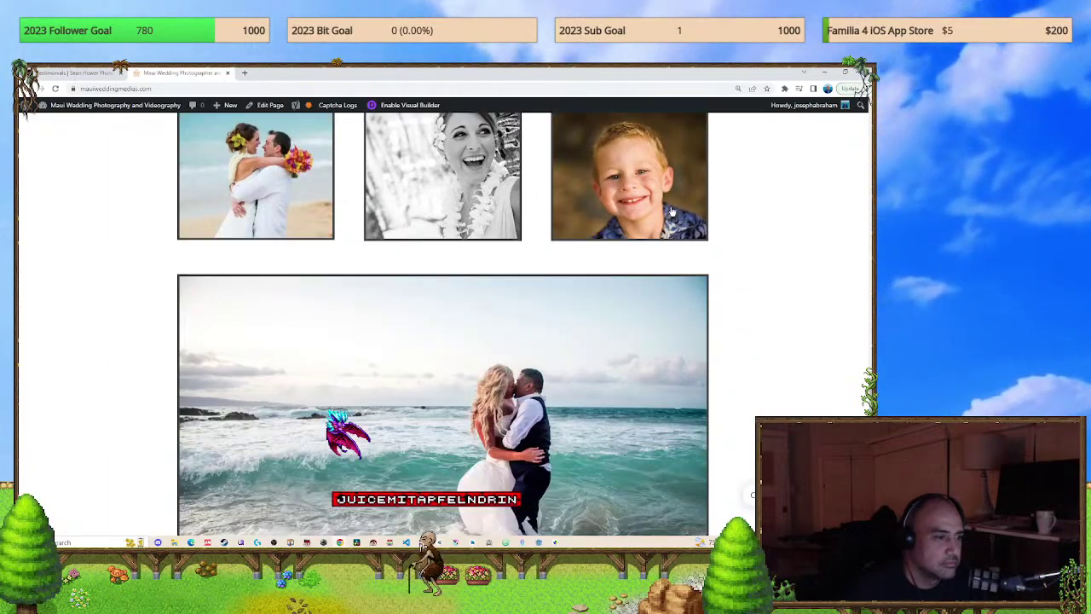
scroll(671, 211, "up", 10)
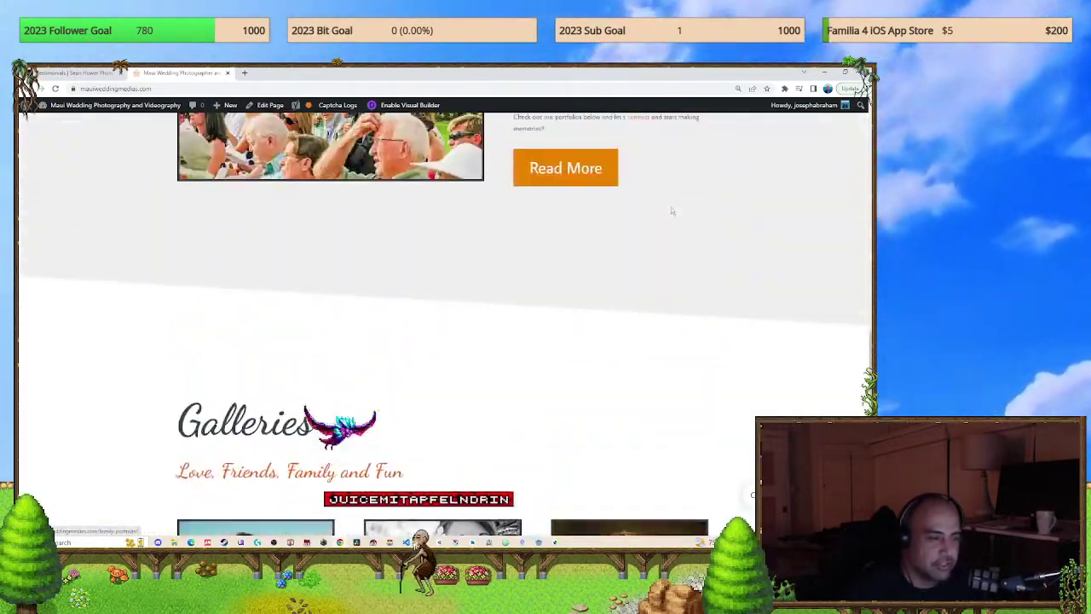
scroll(671, 211, "up", 8)
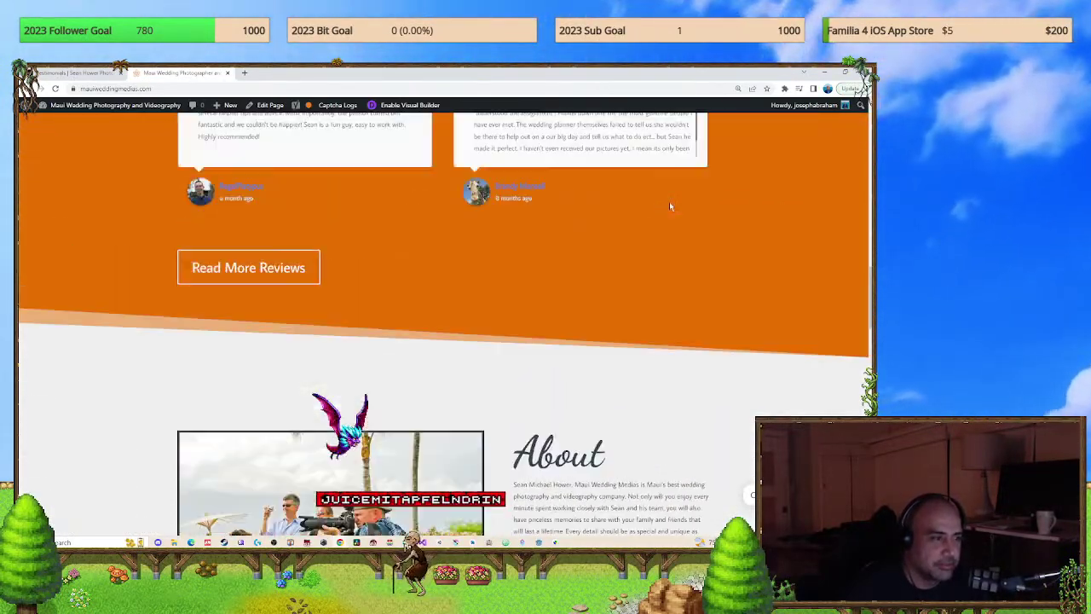
scroll(669, 202, "up", 2)
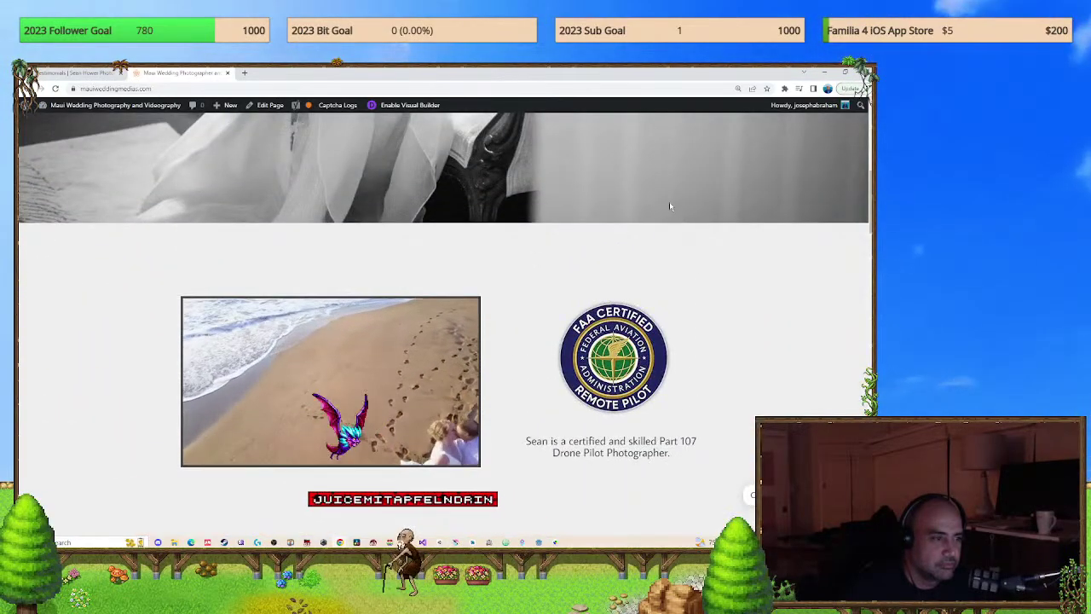
scroll(670, 204, "down", 5)
scroll(673, 211, "down", 6)
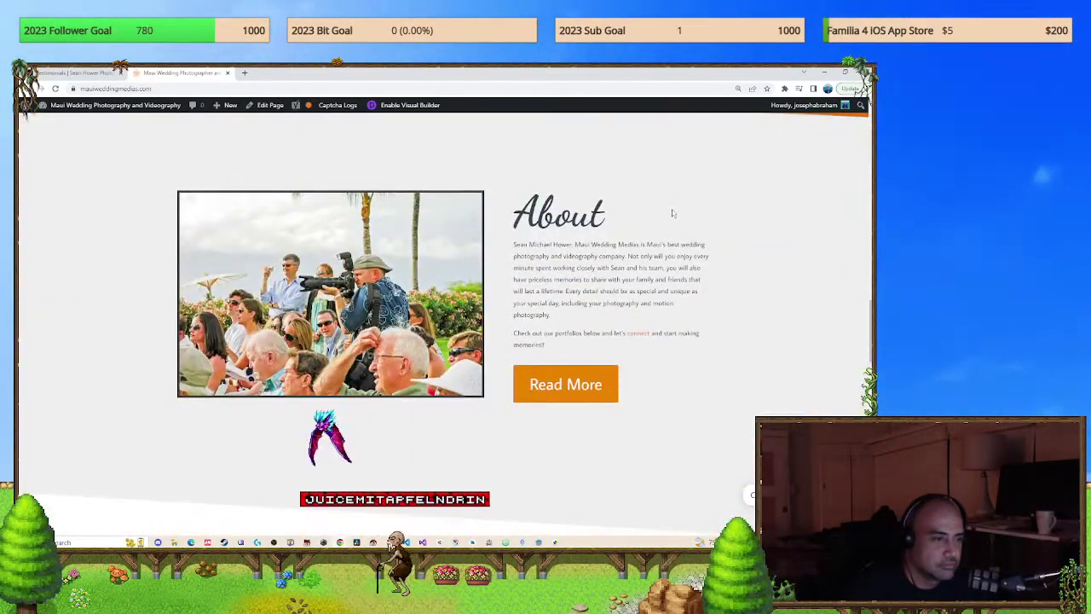
scroll(671, 210, "up", 1)
scroll(596, 209, "down", 4)
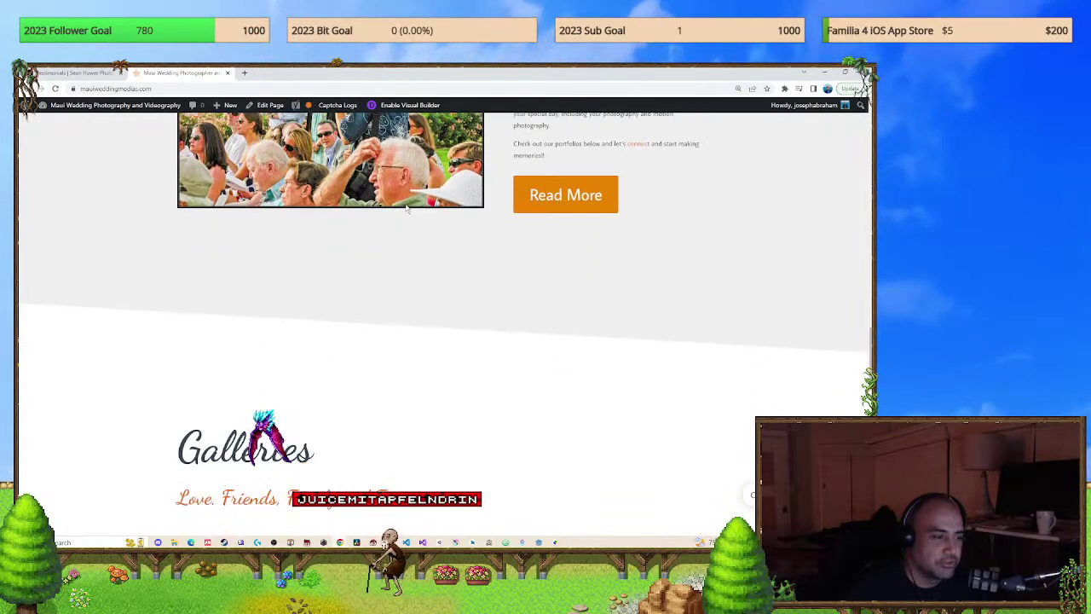
scroll(404, 206, "up", 5)
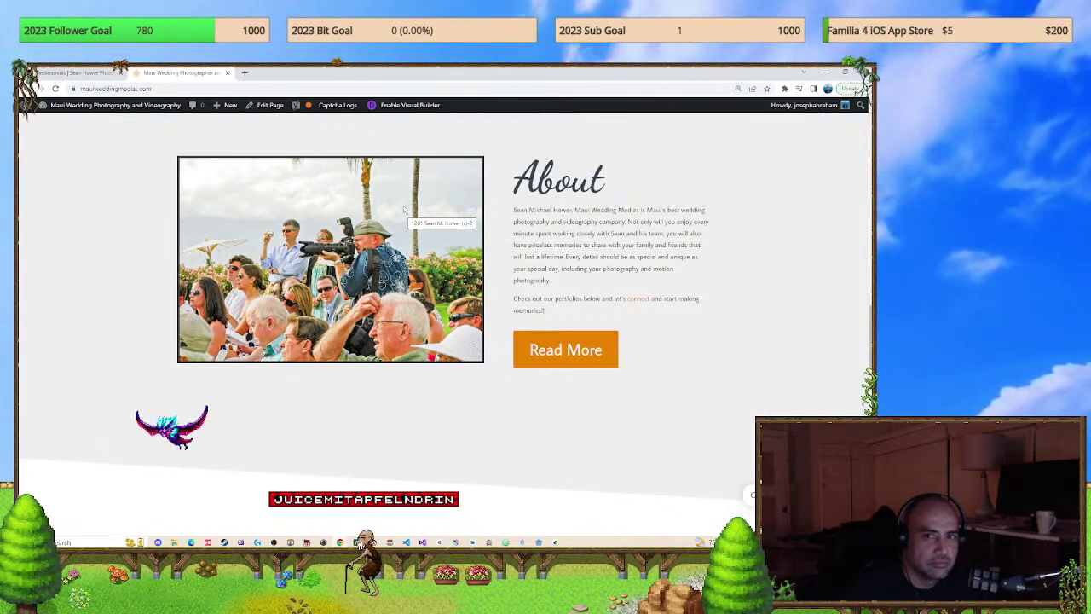
scroll(404, 208, "down", 1)
scroll(403, 208, "up", 1)
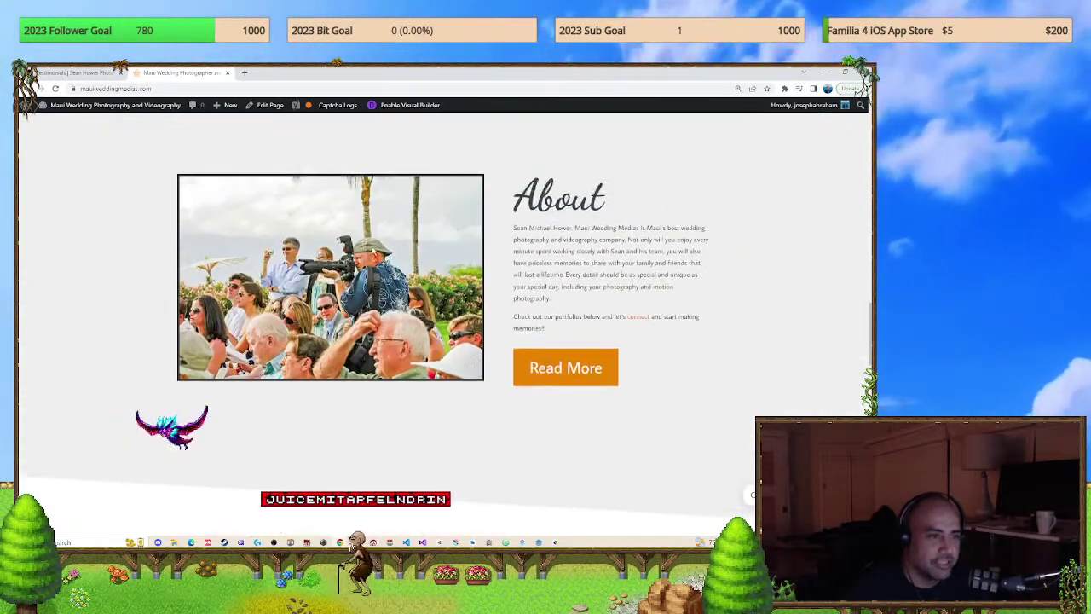
scroll(404, 269, "down", 10)
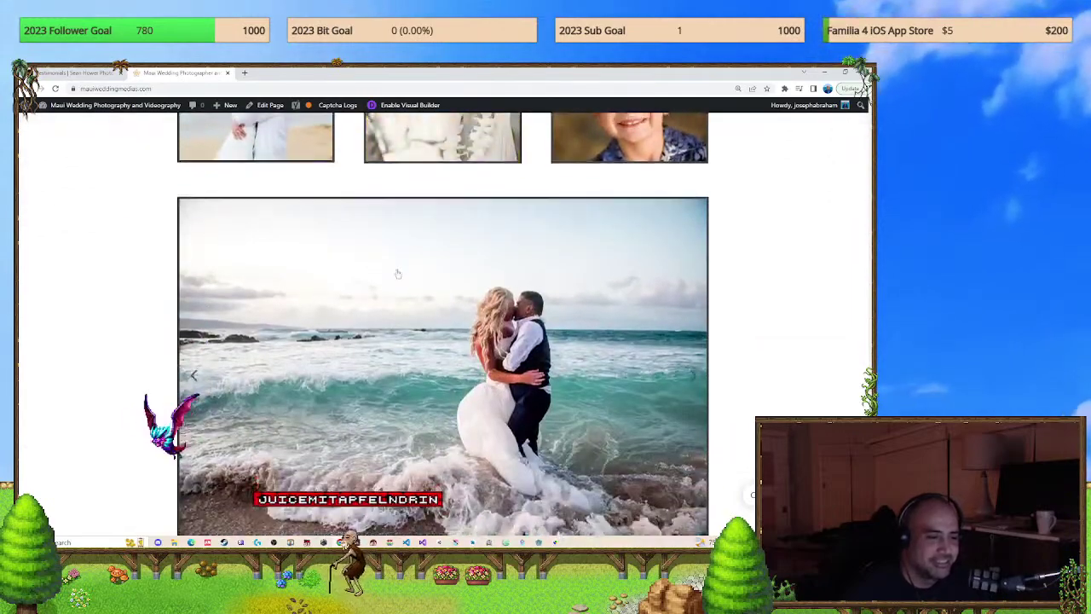
scroll(404, 269, "up", 8)
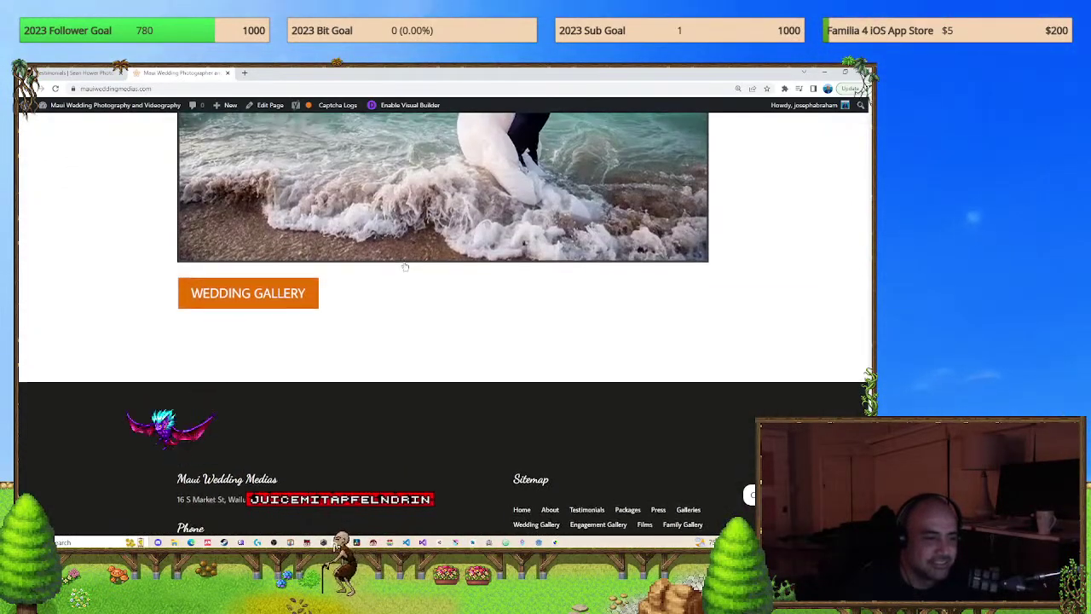
scroll(405, 267, "up", 10)
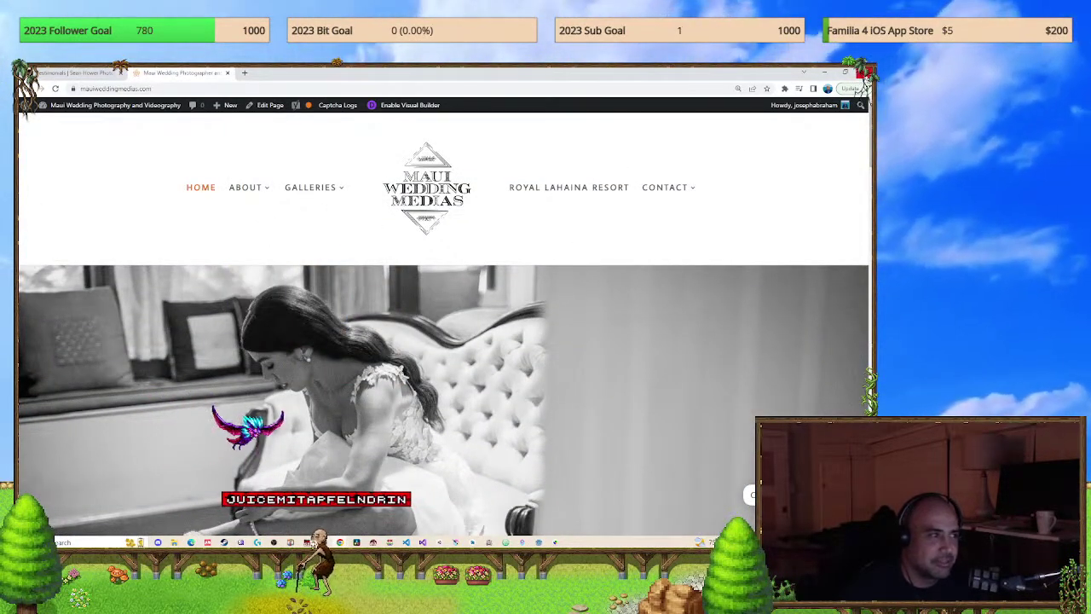
Switch to Pro Motion NG and browse to the Mint-Asset-Pack folder for loading an image.
key("alt+Tab")
key("alt+Tab")
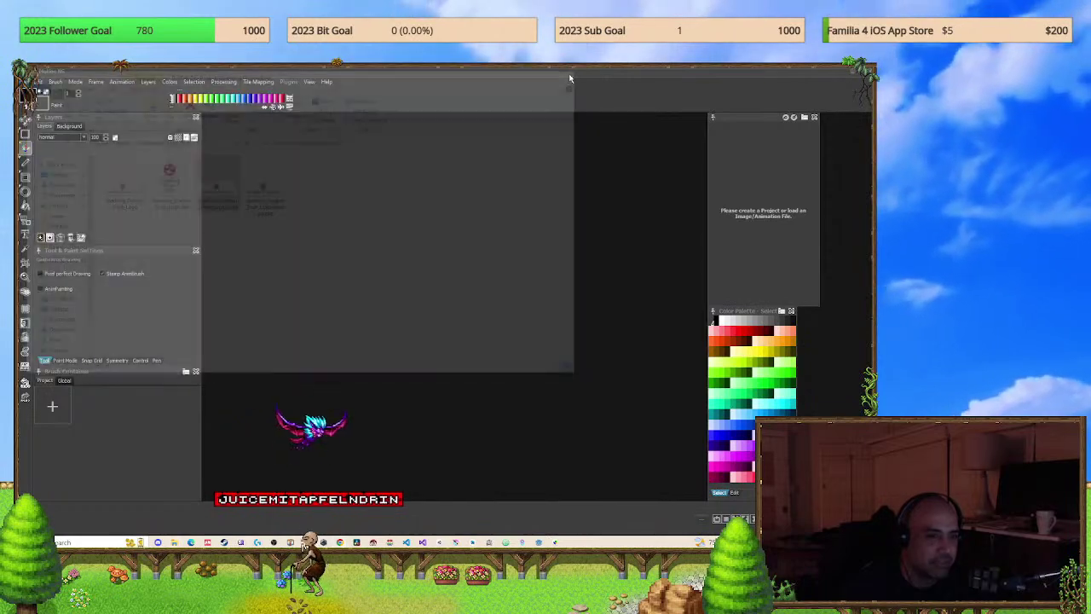
left_click(38, 81)
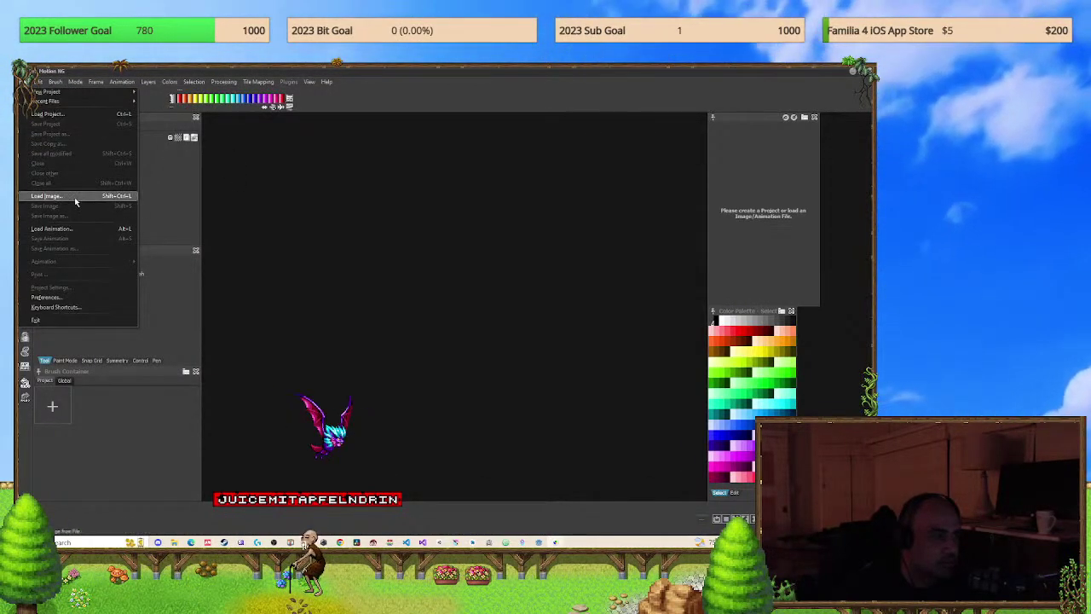
left_click(75, 199)
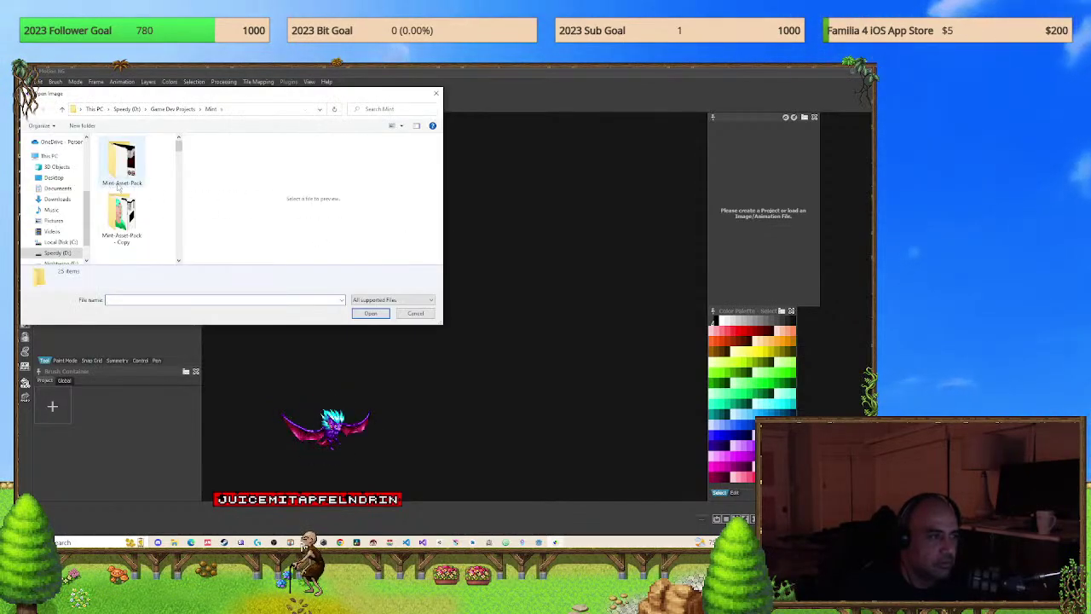
double_click(128, 215)
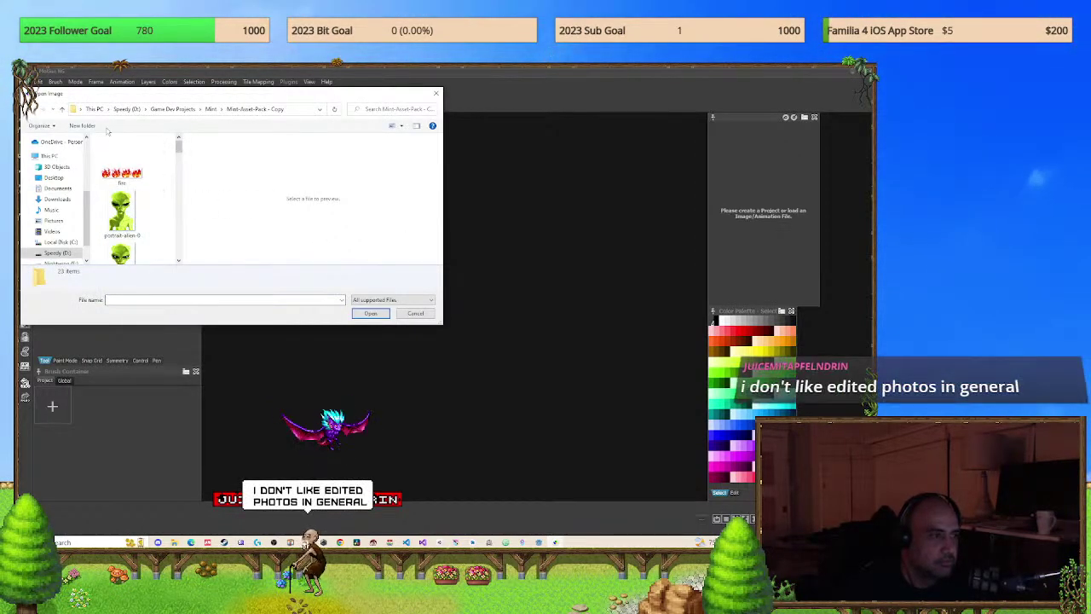
left_click(63, 109)
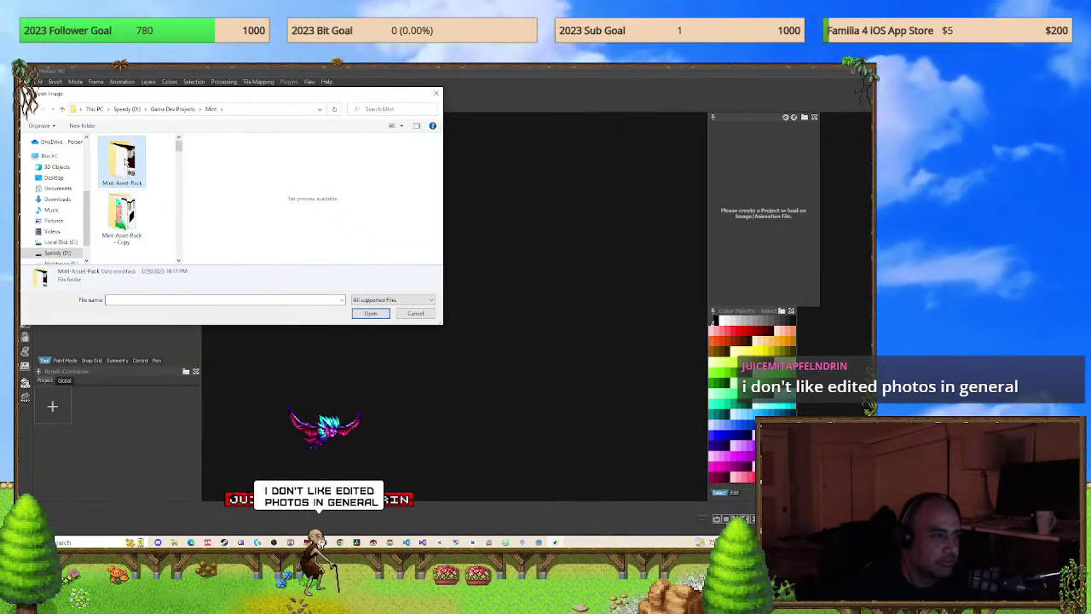
double_click(122, 162)
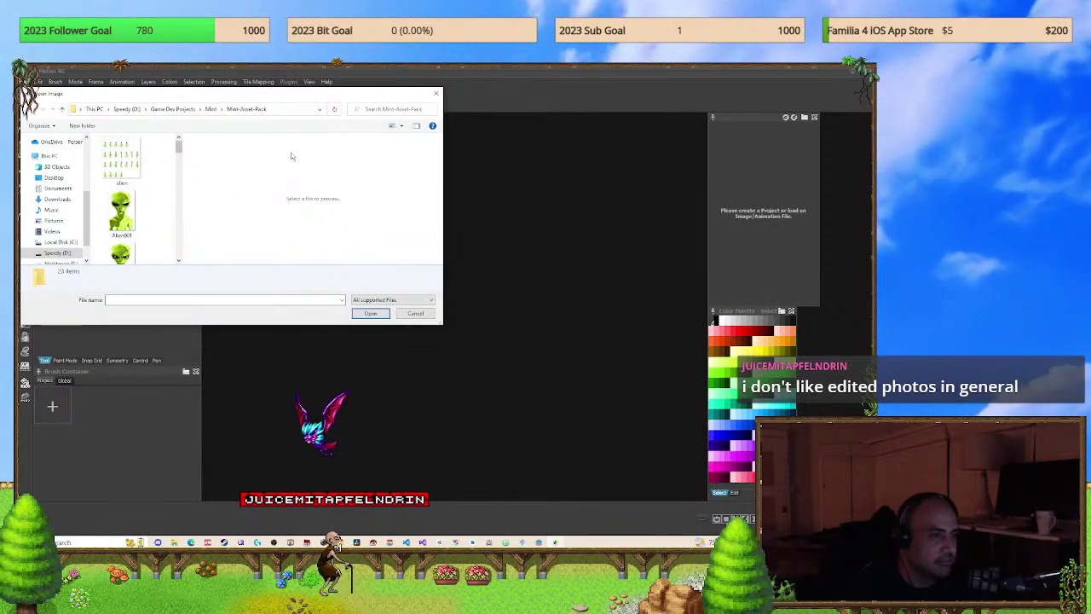
Enlarge the file browser and load the floor PNG image, accepting the offered color reduction settings.
left_click_drag(442, 322, 589, 386)
left_click(129, 223)
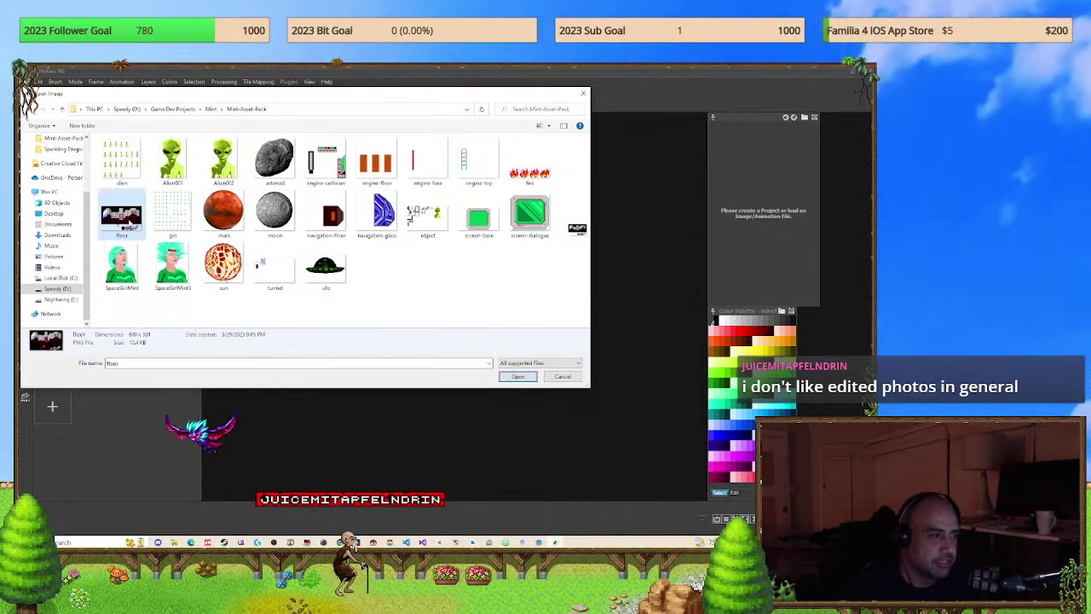
left_click(518, 376)
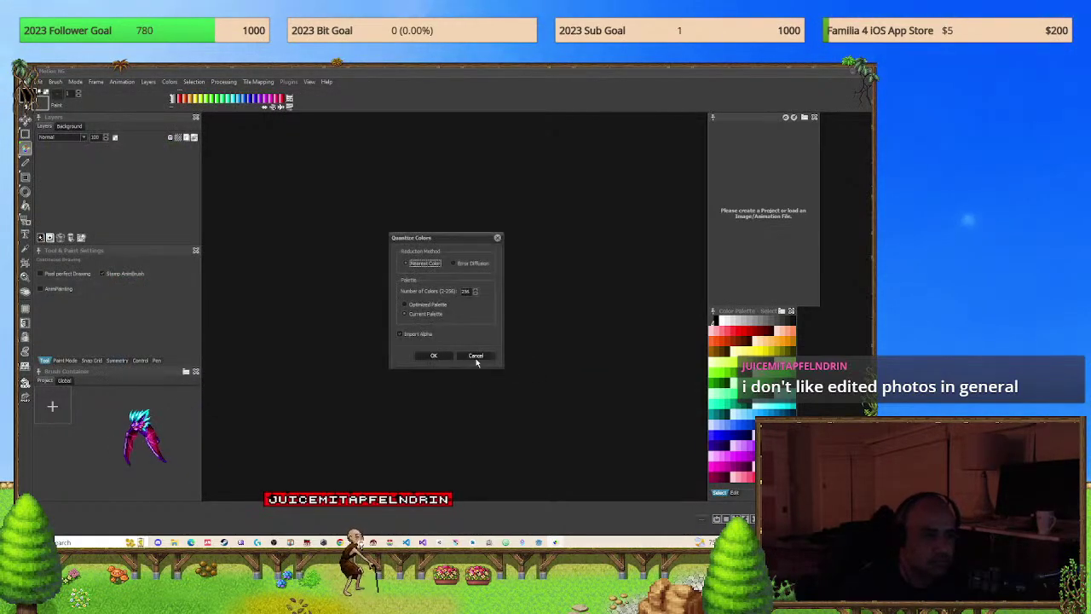
left_click(433, 357)
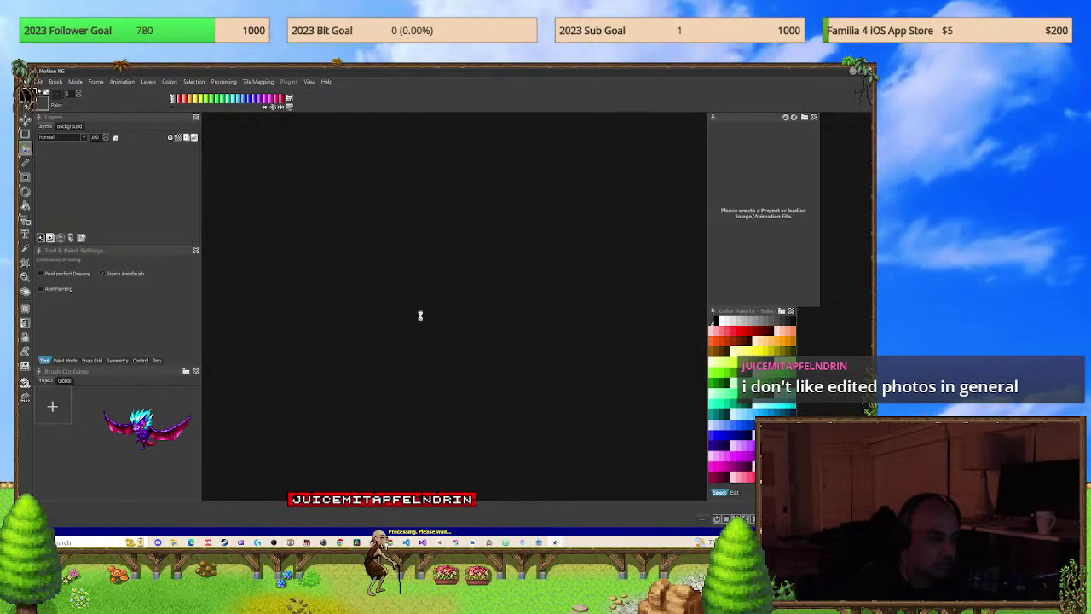
Examine the spaceship floor artwork up close and as a whole, including the wall edges, stairs and spare pieces below.
scroll(347, 309, "down", 3)
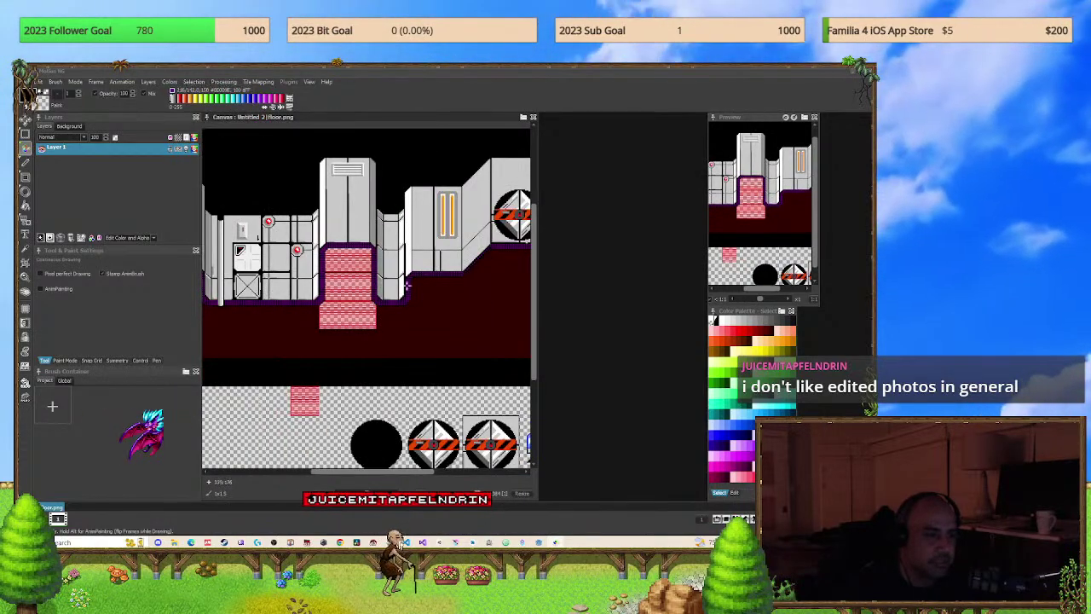
scroll(433, 283, "up", 5)
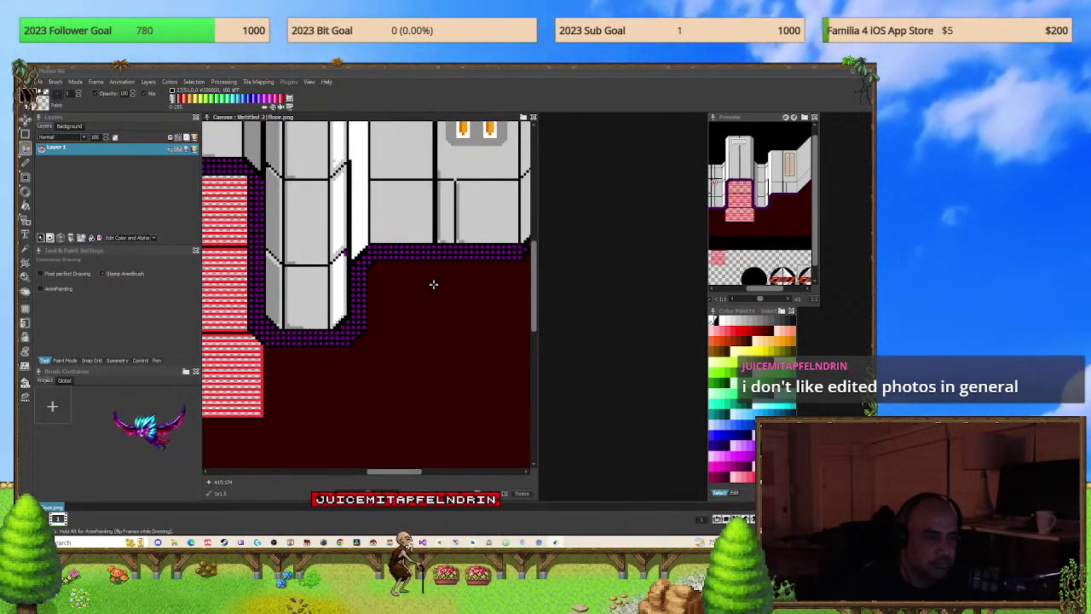
scroll(433, 284, "up", 1)
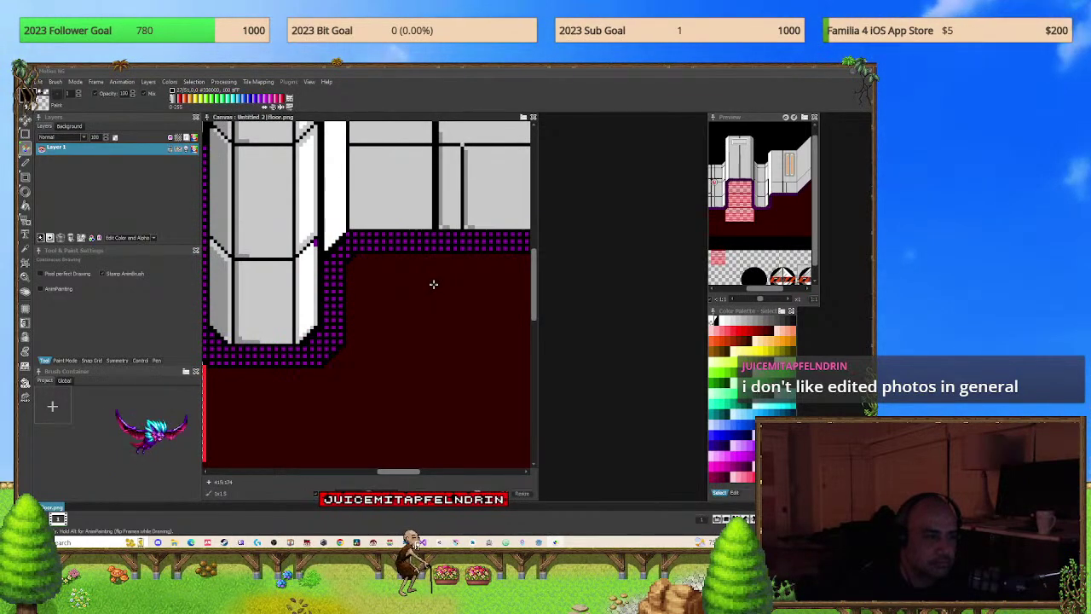
scroll(433, 284, "down", 4)
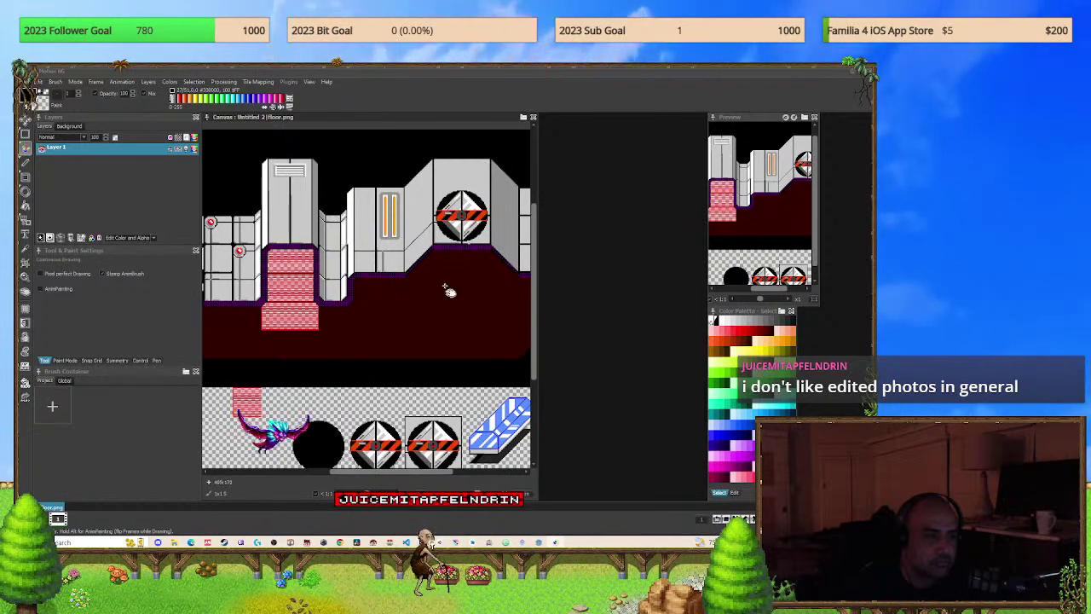
middle_click_drag(446, 287, 414, 299)
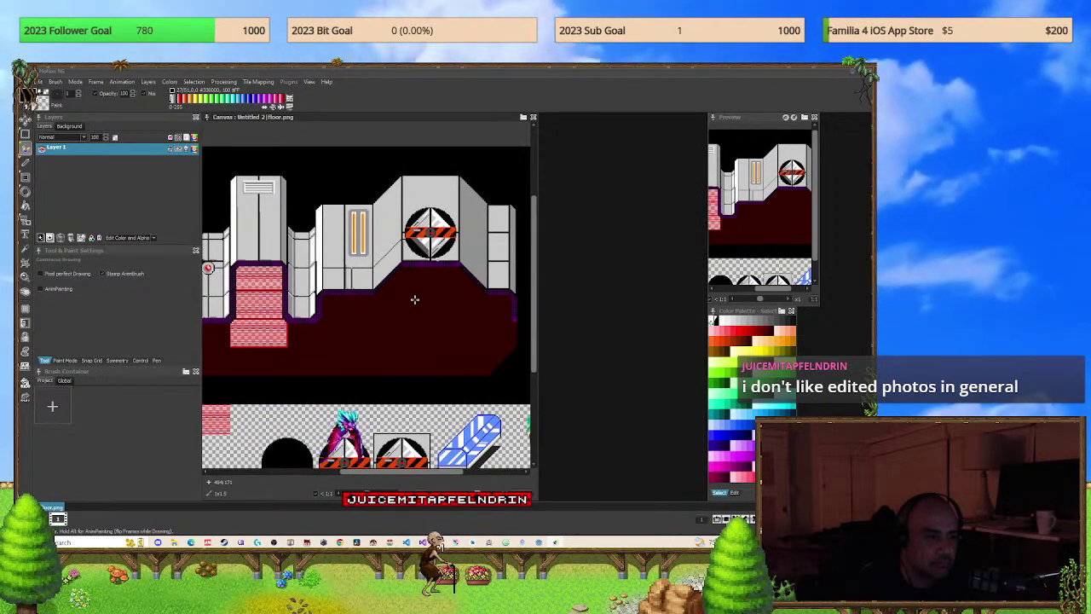
scroll(415, 299, "down", 3)
scroll(371, 297, "up", 2)
scroll(370, 297, "down", 2)
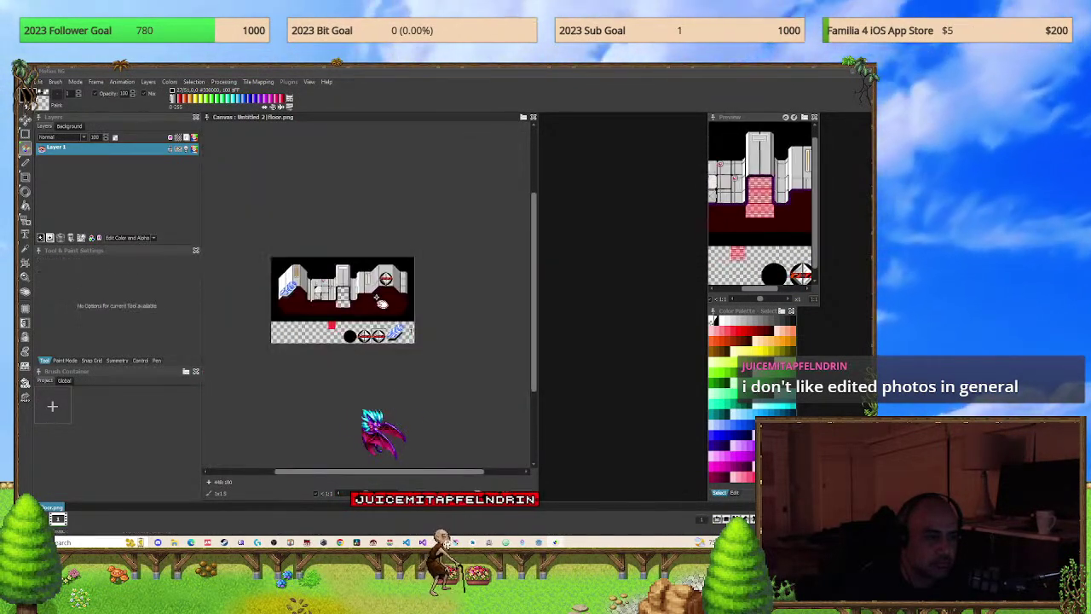
scroll(393, 295, "up", 3)
scroll(393, 295, "down", 2)
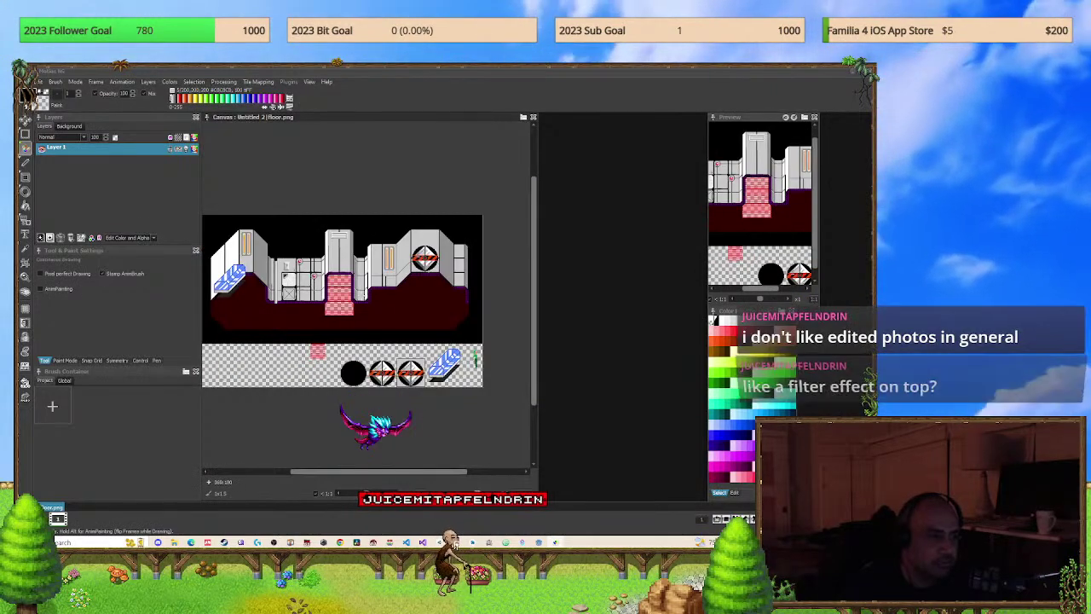
scroll(393, 295, "up", 1)
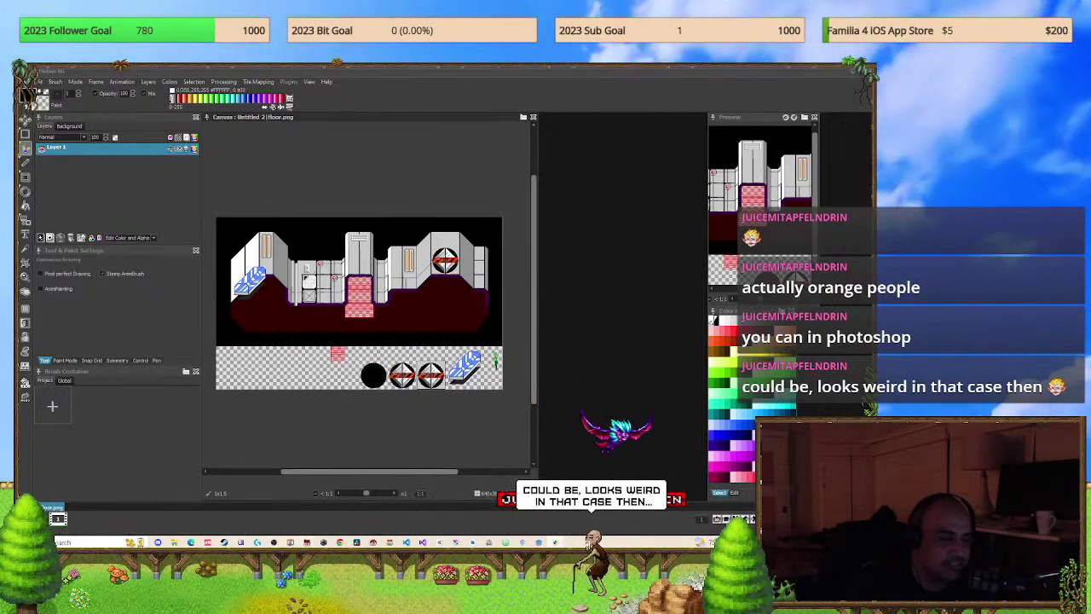
Switch to the Chrome window with the itch.io dashboard and load mauiweddingmedias.com in its Google Docs tab.
mouse_move(339, 542)
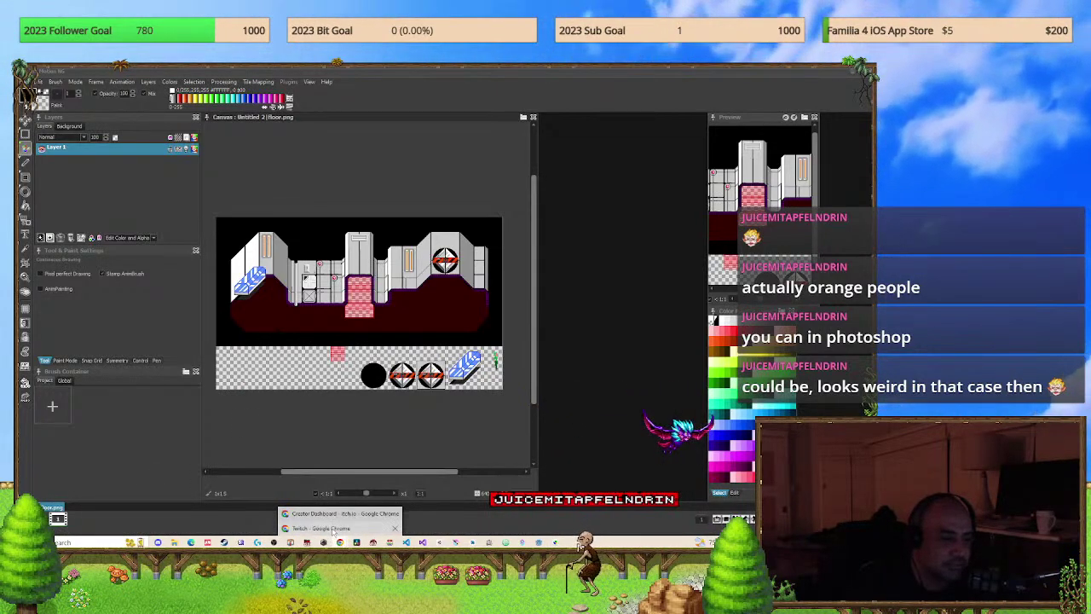
left_click(341, 518)
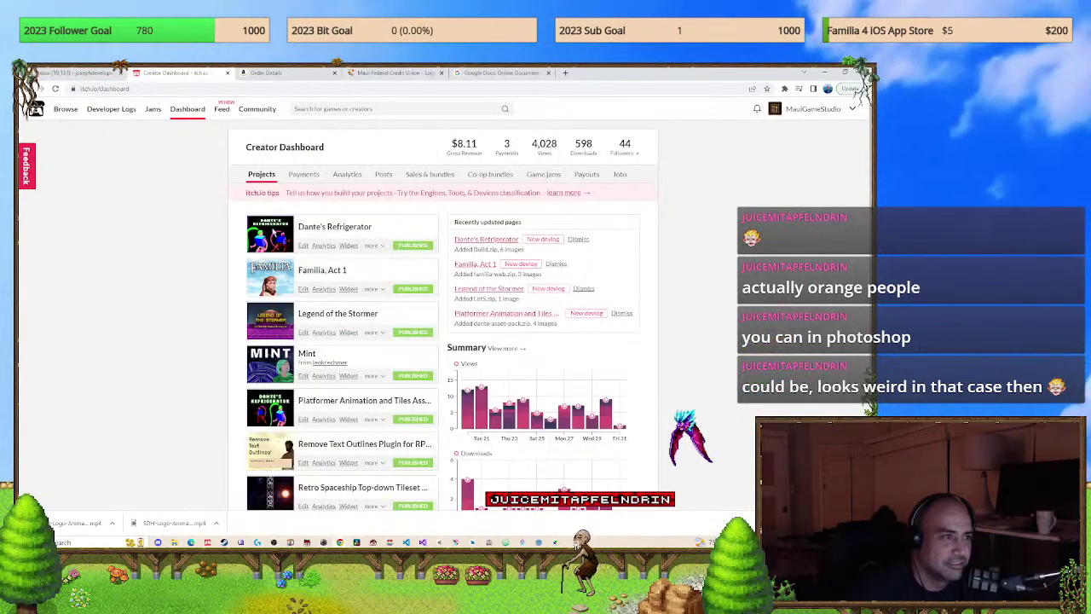
left_click(526, 73)
left_click(466, 90)
type("mauiwedding")
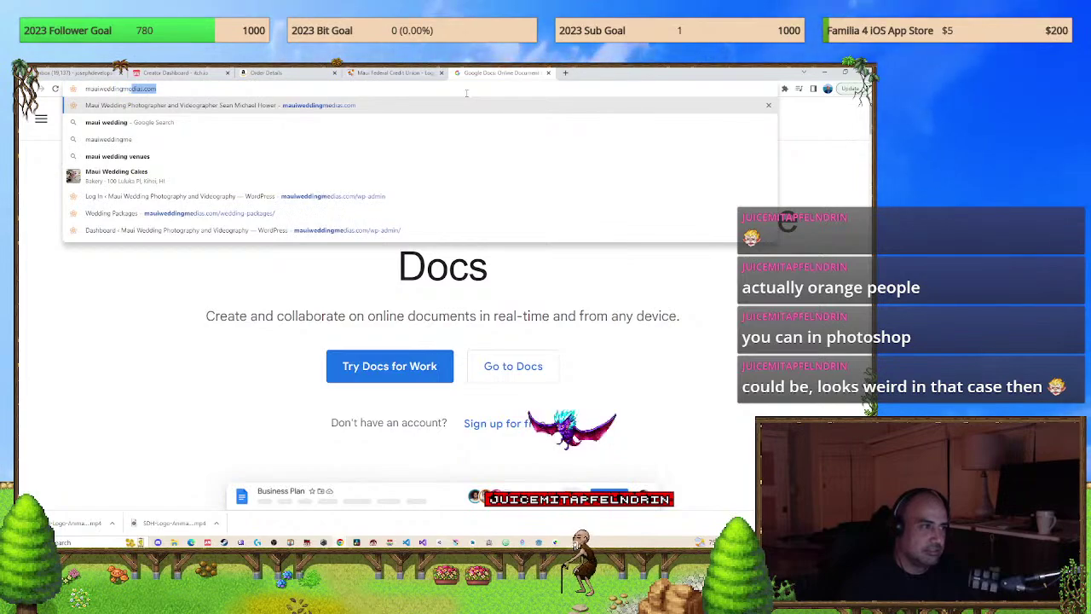
type("media")
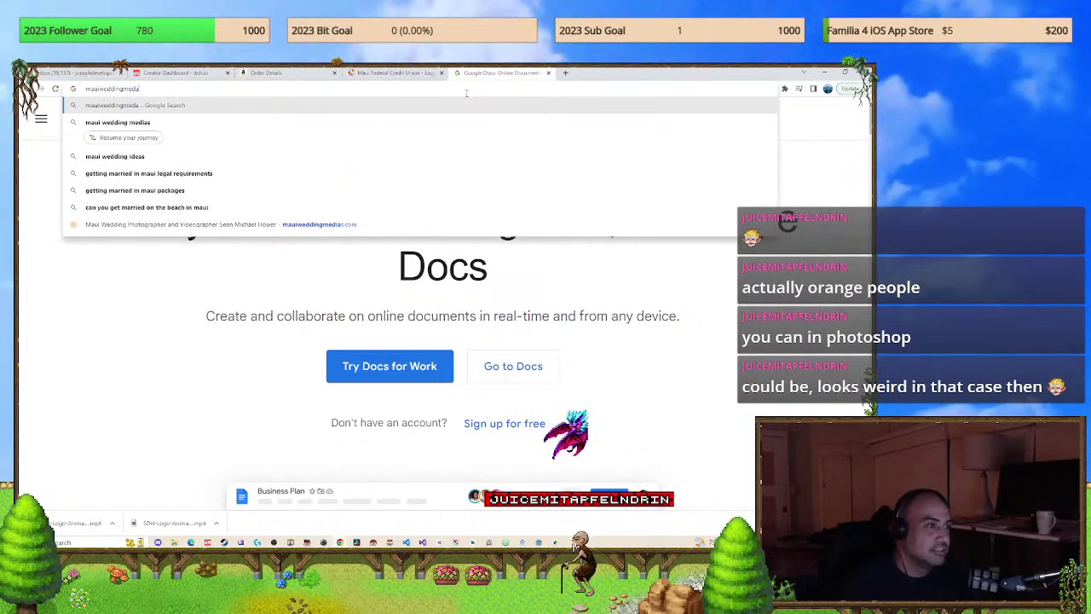
type("s.com")
key("Return")
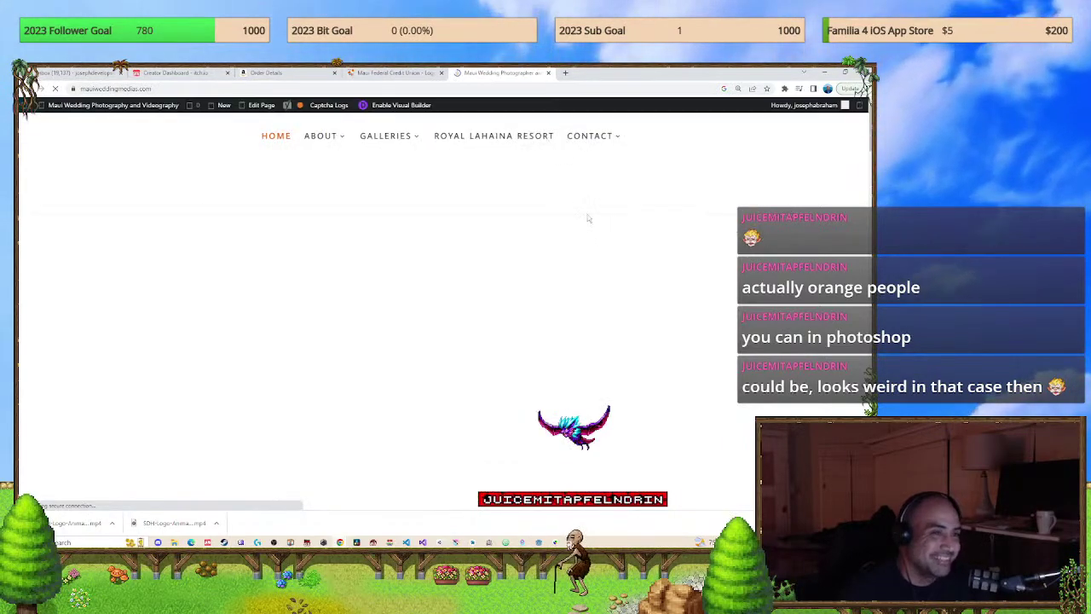
Review the Reviews and About sections of the live Home page, including the bordered About photo.
scroll(478, 256, "down", 15)
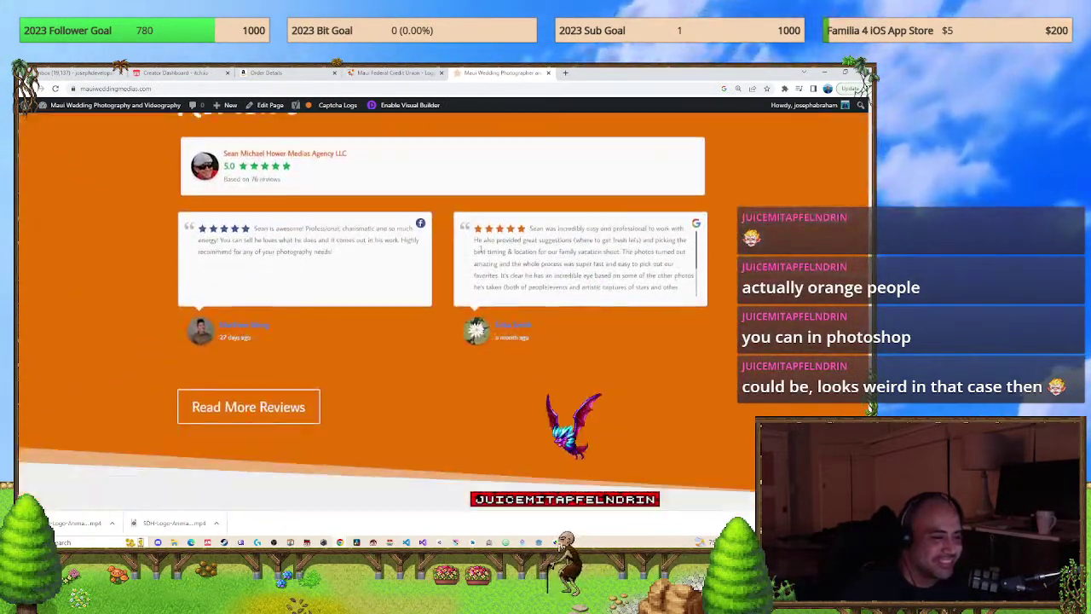
scroll(480, 248, "down", 5)
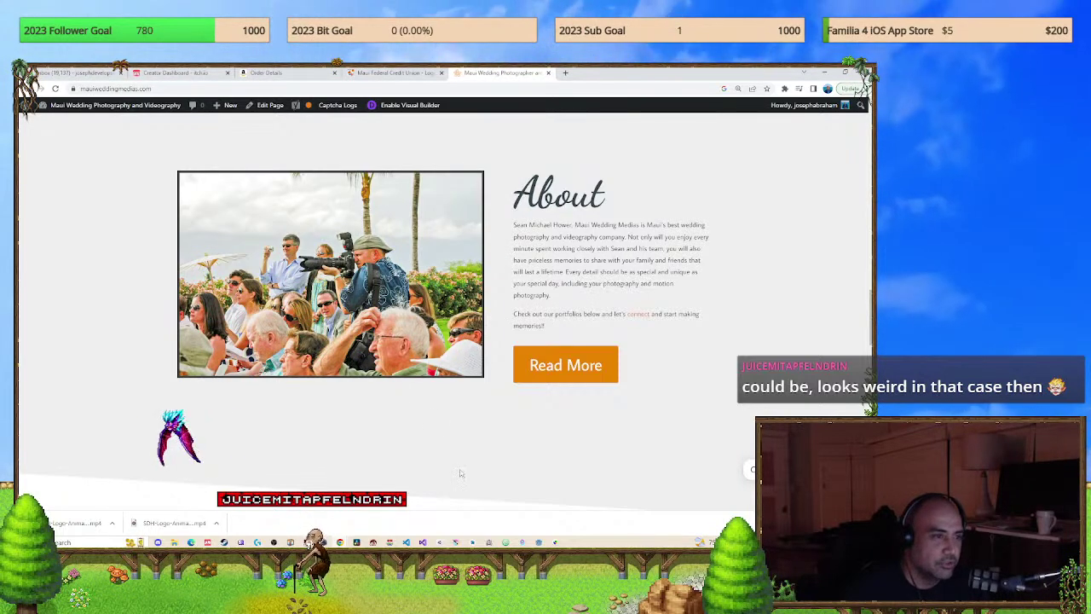
scroll(415, 420, "up", 2)
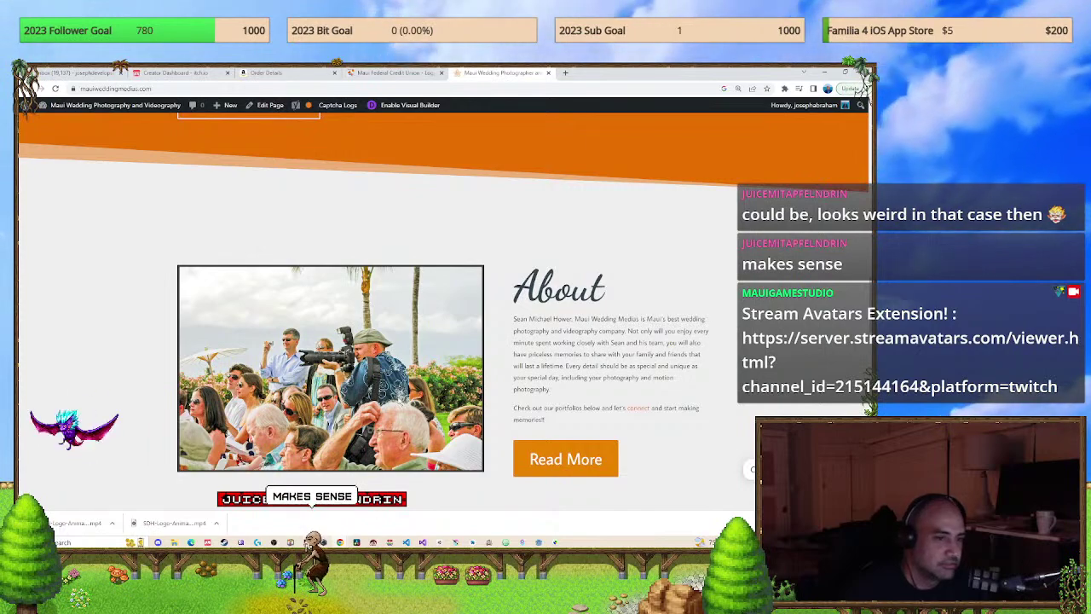
scroll(399, 402, "down", 1)
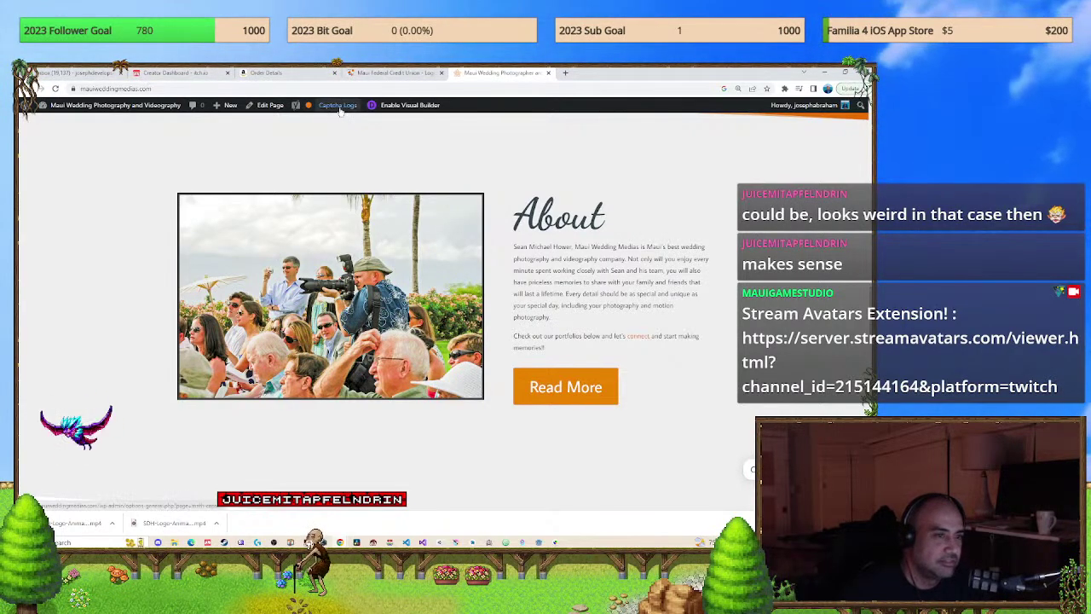
scroll(467, 364, "up", 3)
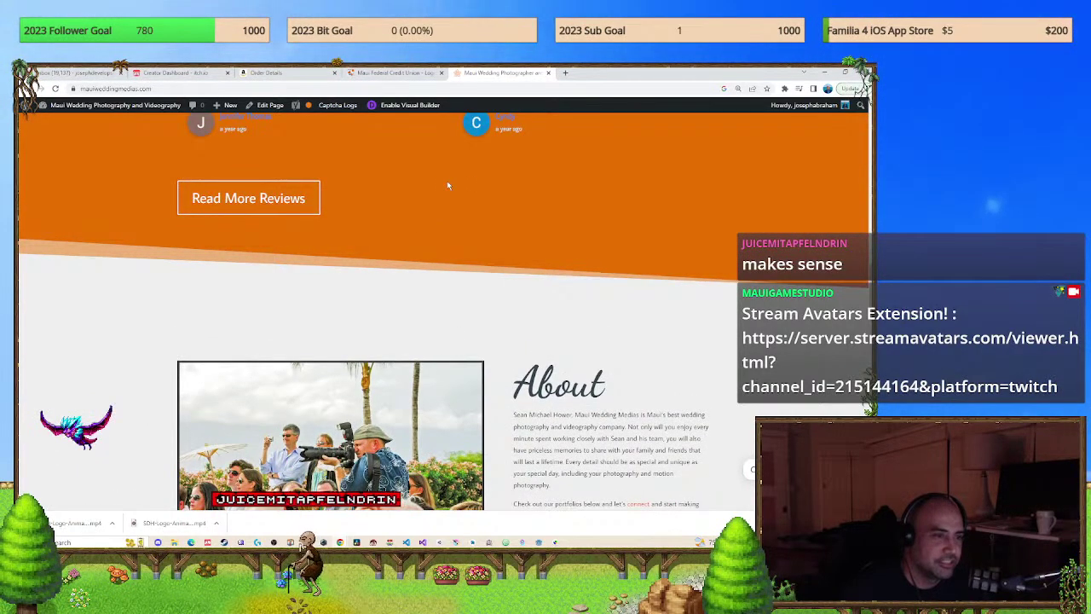
scroll(395, 324, "down", 2)
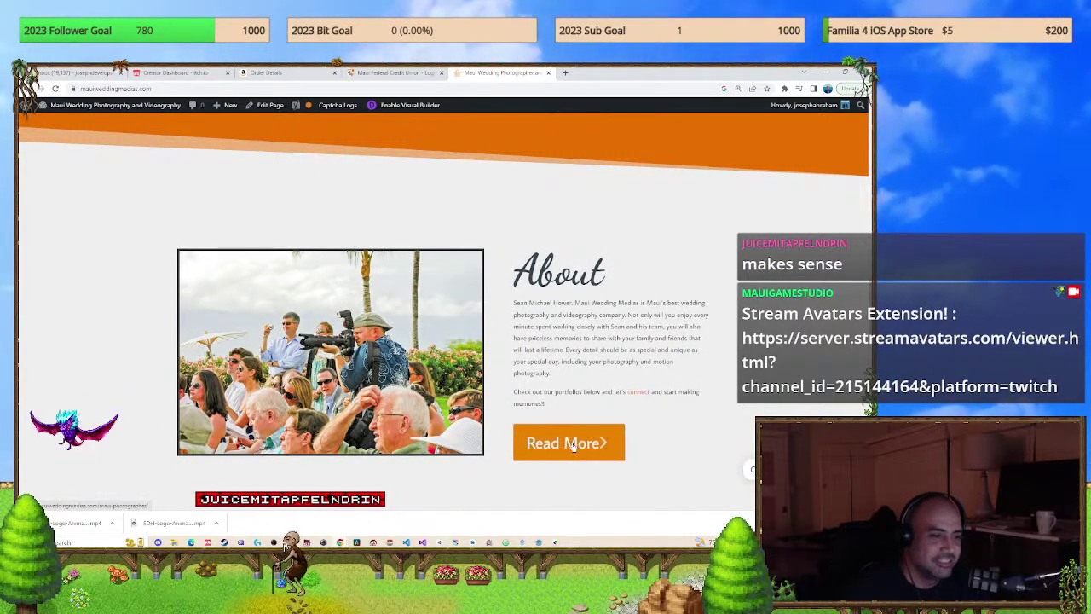
Look over the Maui wedding photography home page, comparing its drone pilot, reviews, about and galleries sections.
scroll(503, 364, "up", 12)
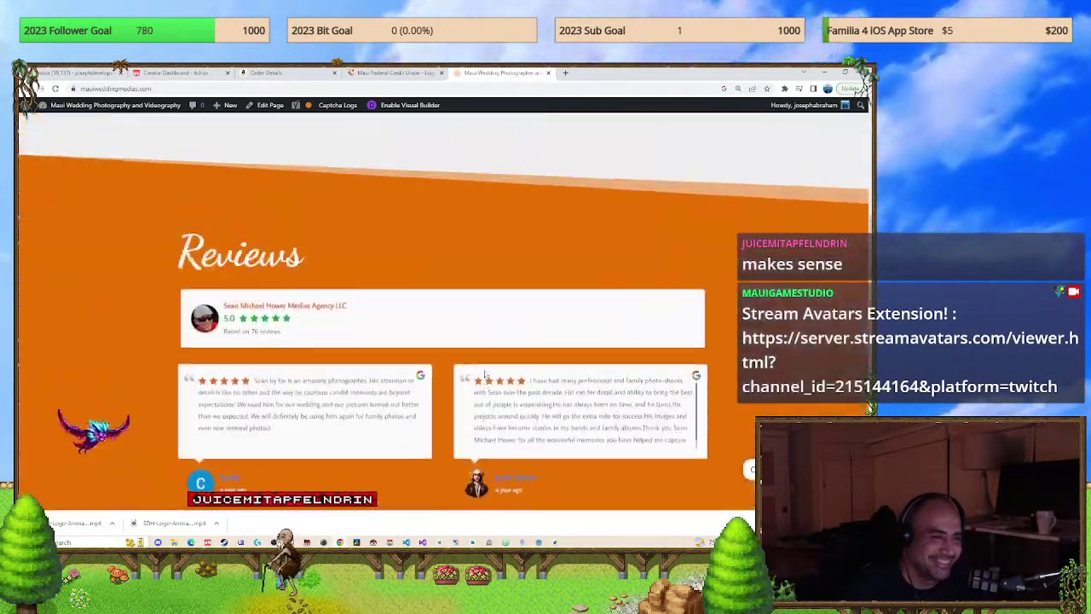
scroll(488, 368, "down", 7)
scroll(488, 368, "down", 10)
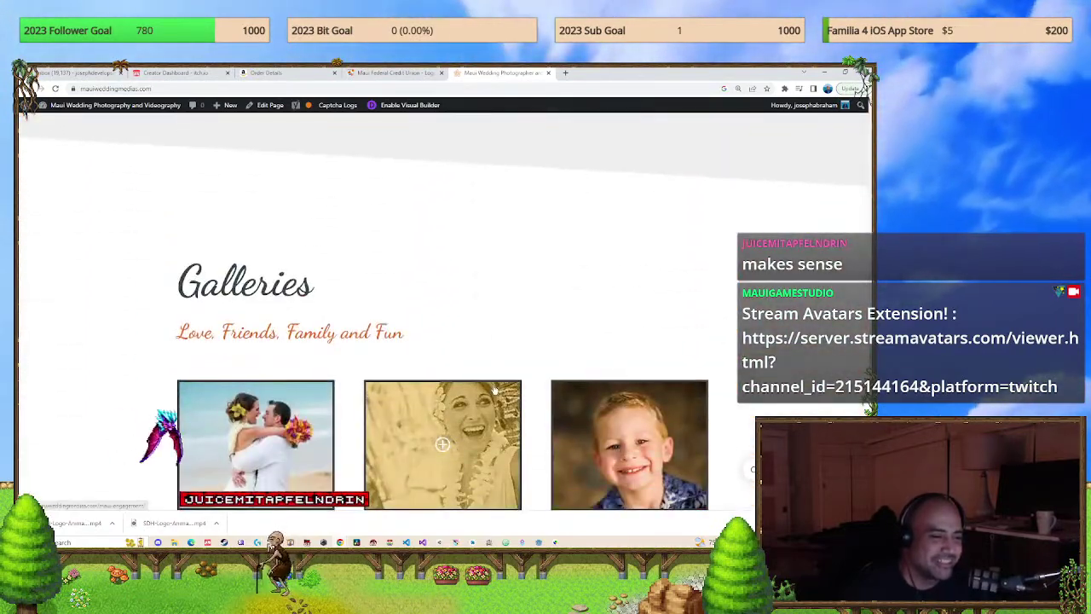
scroll(461, 432, "down", 1)
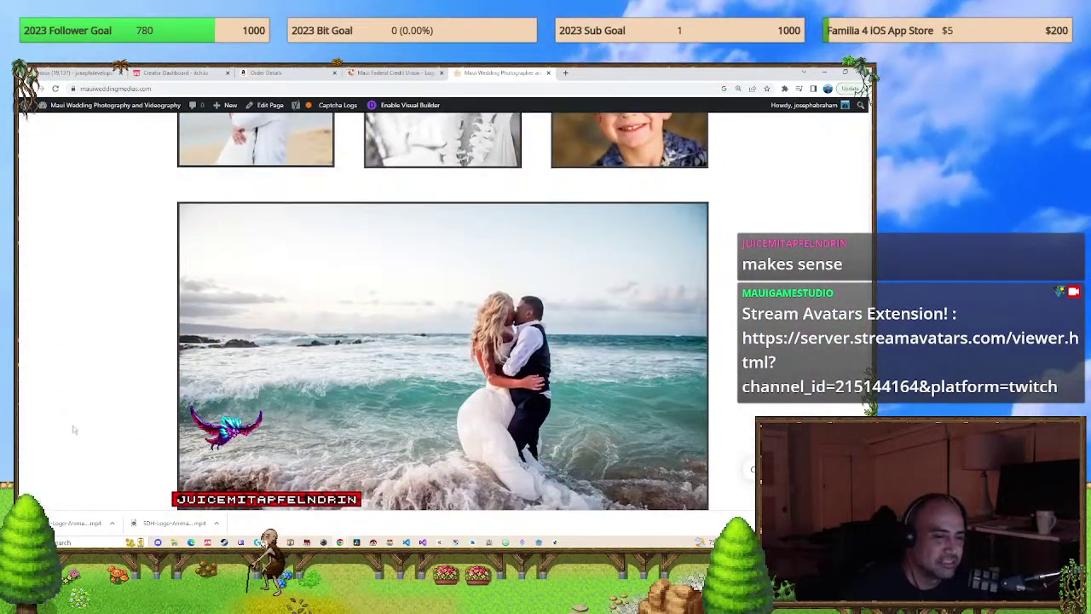
scroll(75, 428, "up", 3)
scroll(75, 428, "up", 10)
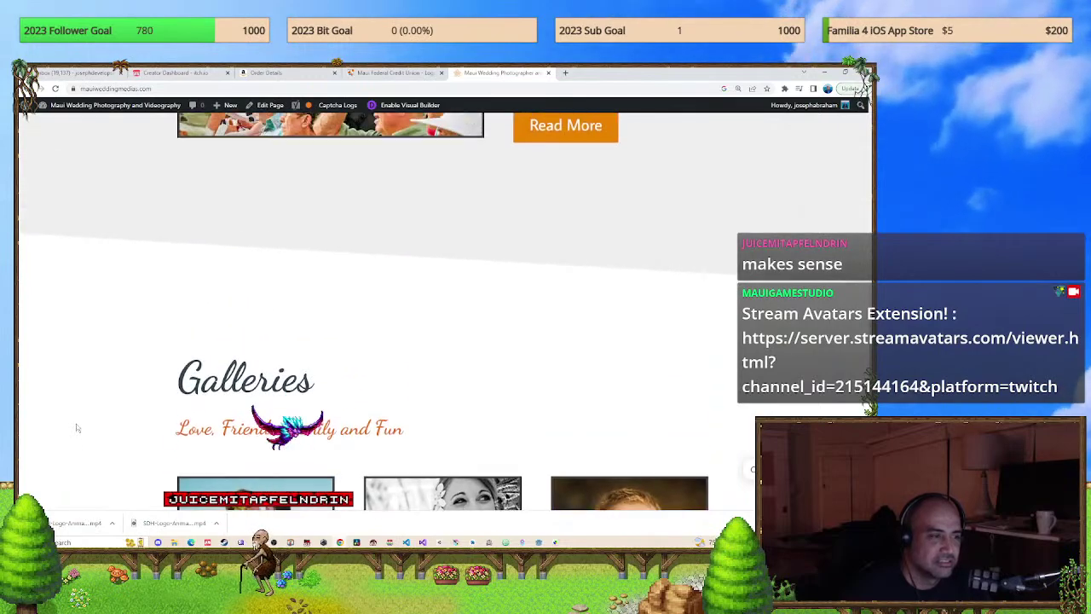
scroll(78, 427, "up", 10)
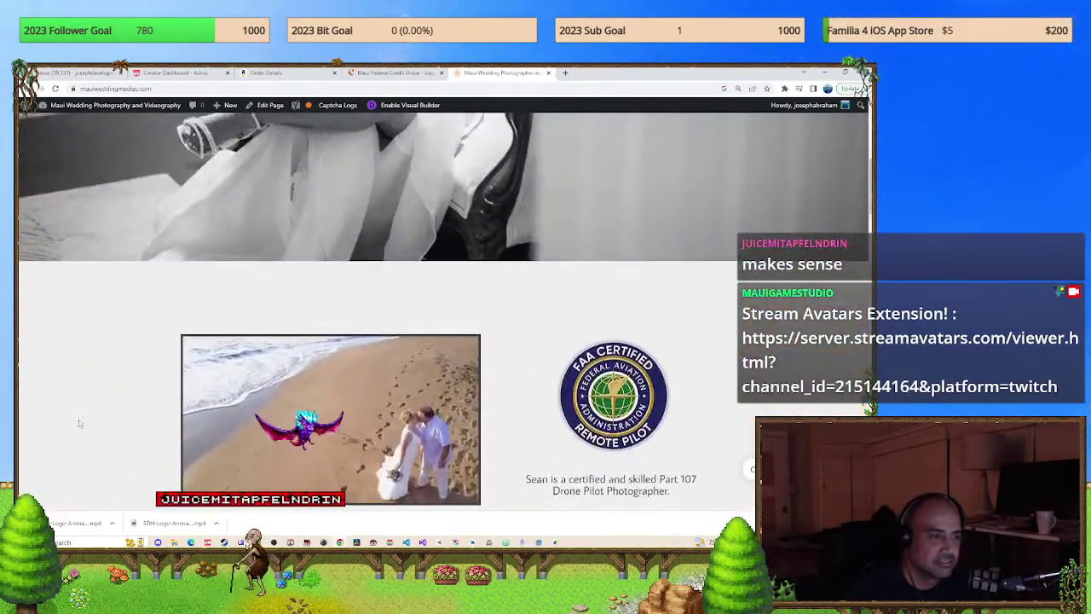
scroll(79, 422, "down", 8)
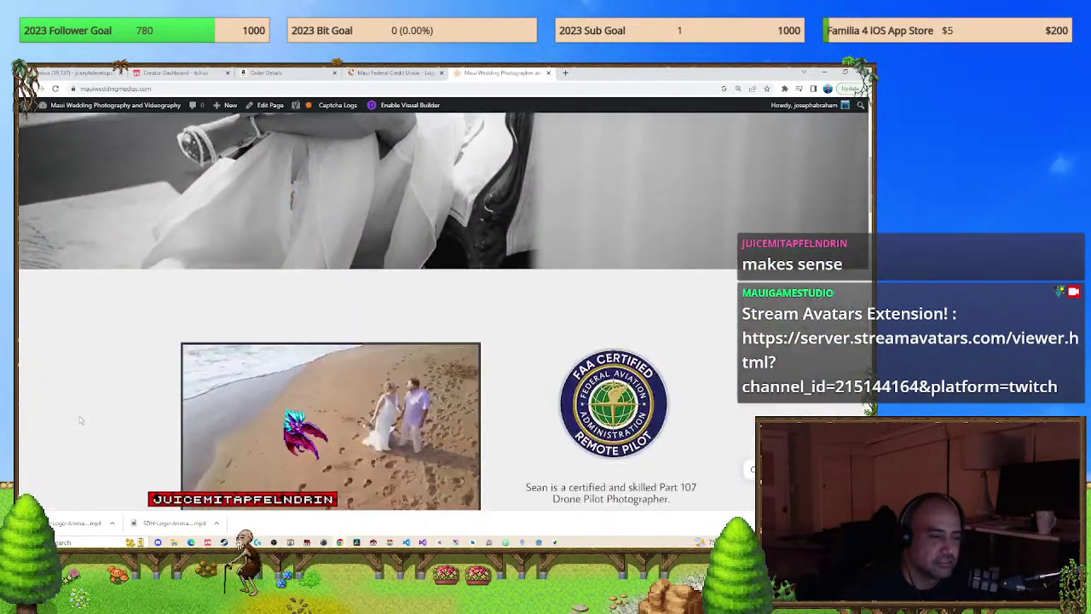
scroll(80, 417, "up", 3)
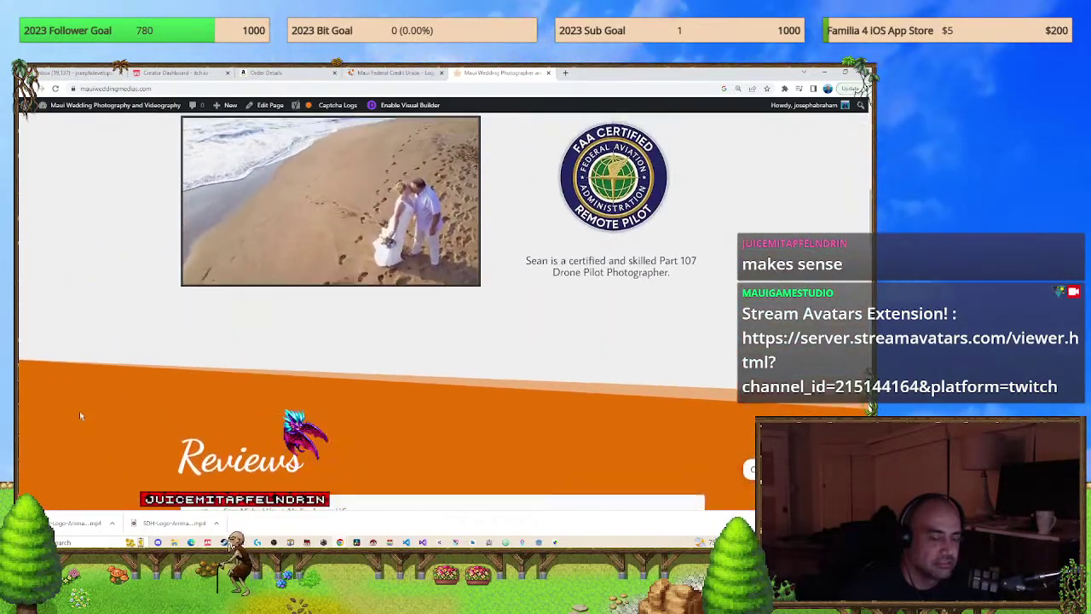
scroll(80, 416, "up", 5)
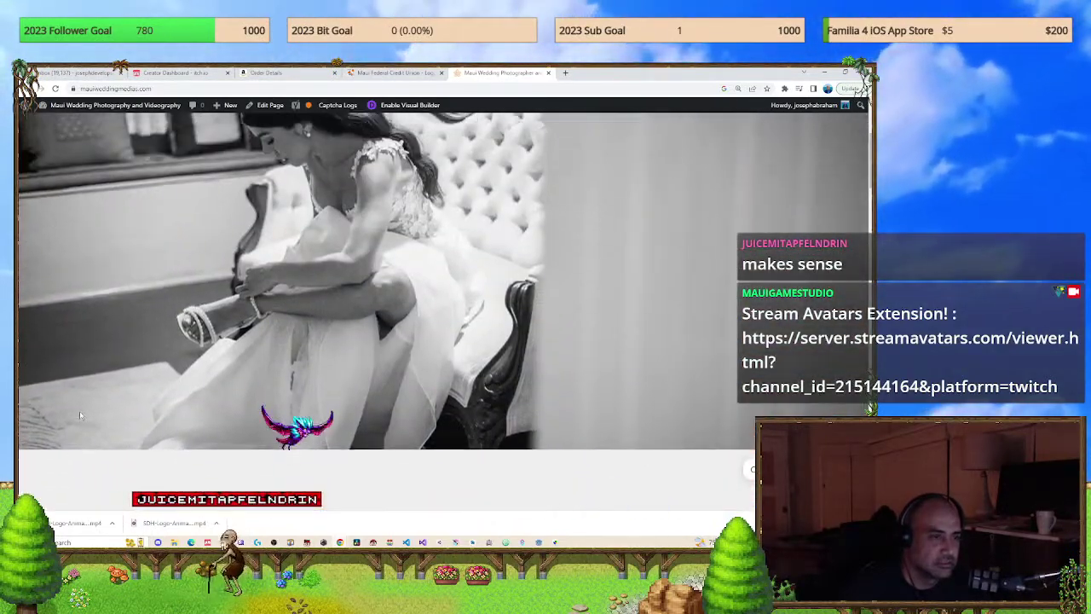
scroll(81, 413, "down", 7)
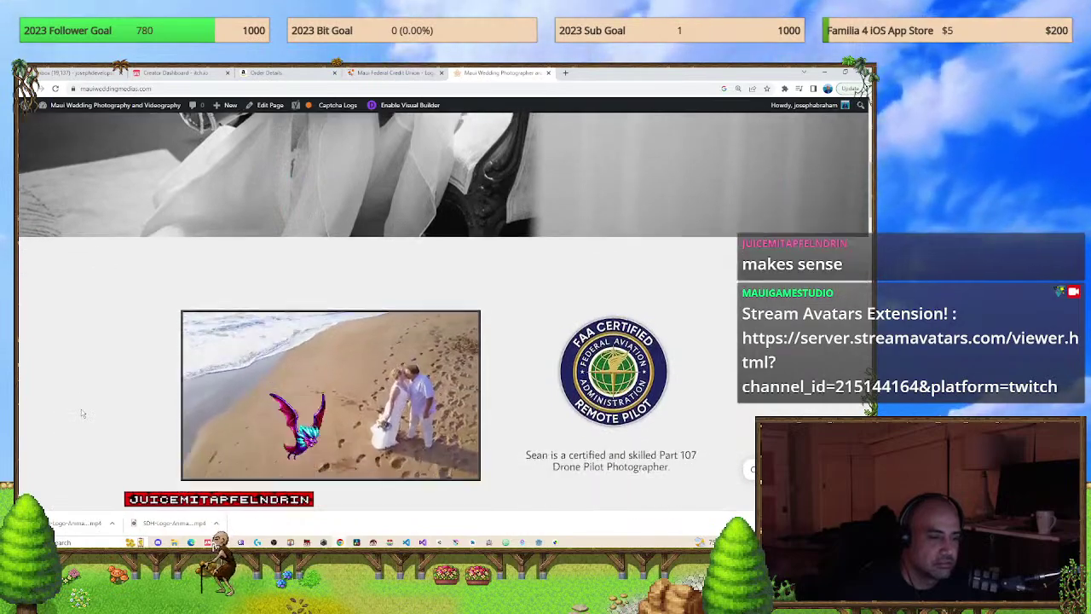
scroll(81, 406, "up", 3)
scroll(81, 406, "down", 6)
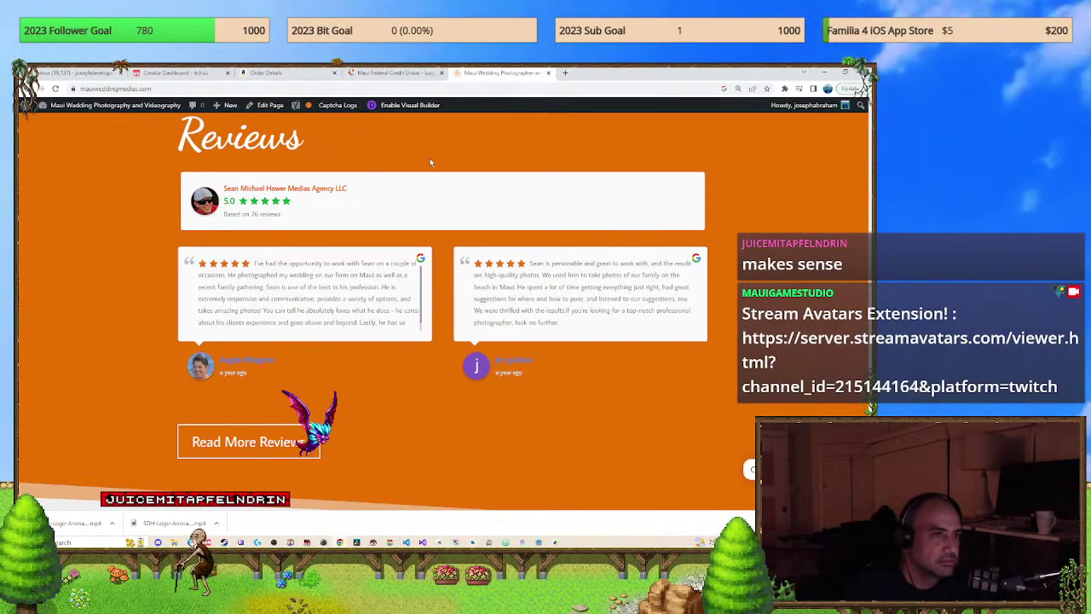
Reload the Amazon order details page to check the order's status, and glance at the credit union and itch.io pages.
left_click(395, 74)
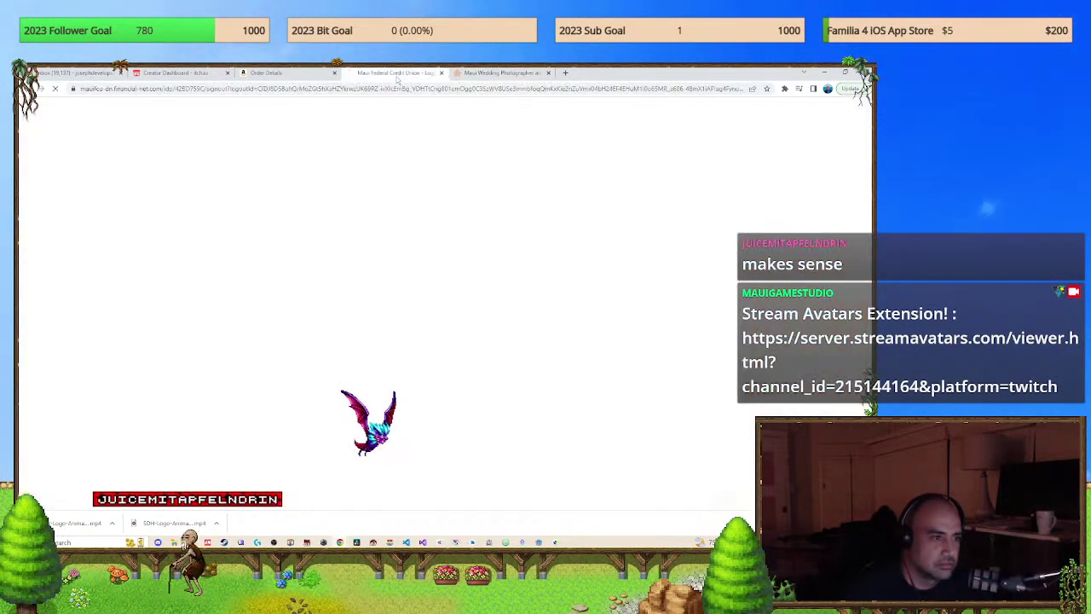
left_click(281, 73)
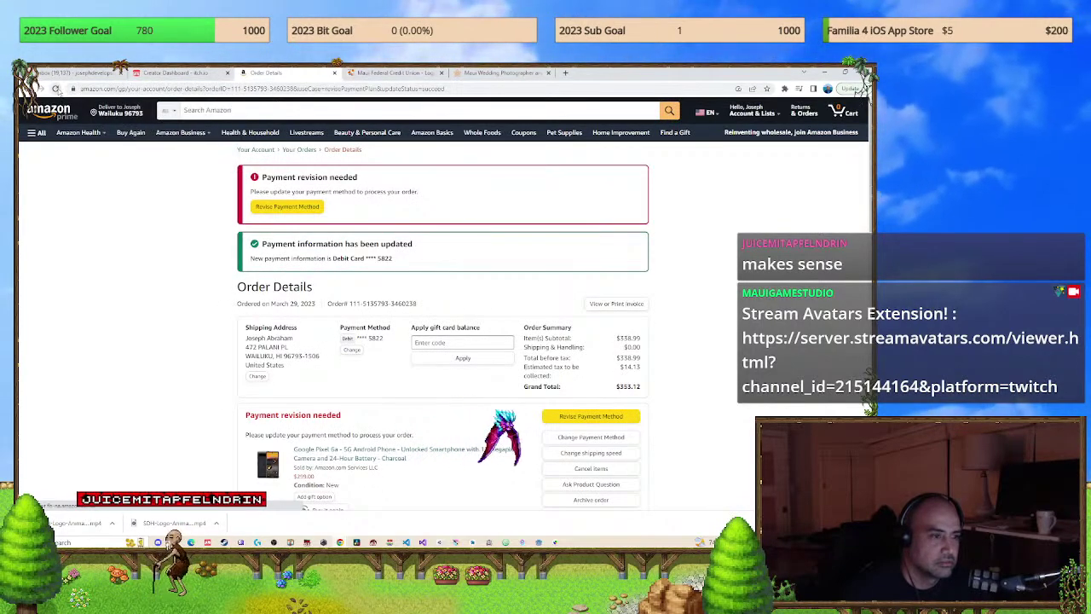
left_click(56, 89)
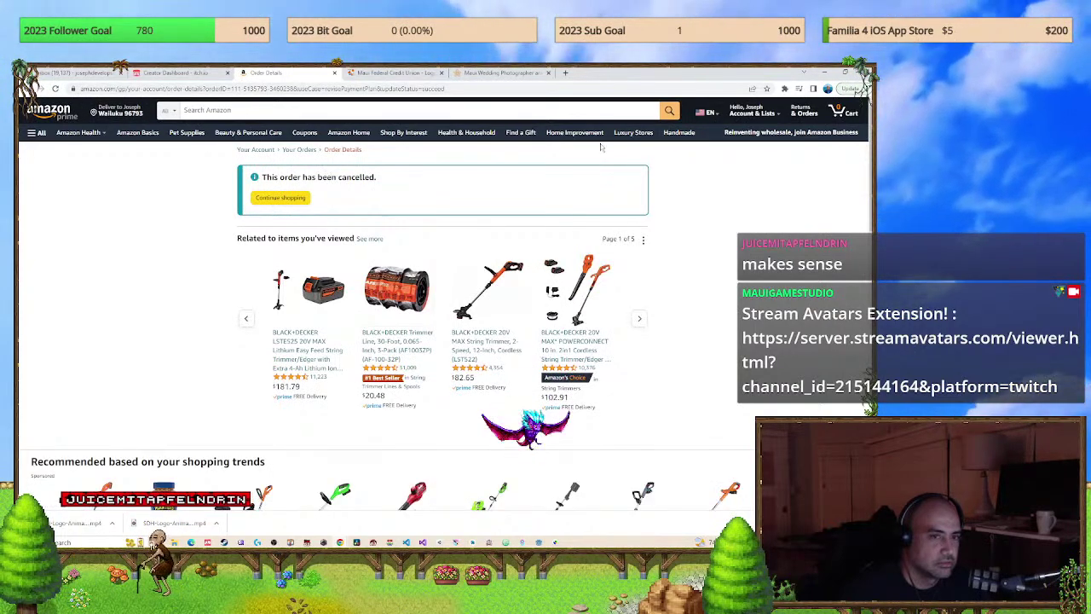
left_click(204, 75)
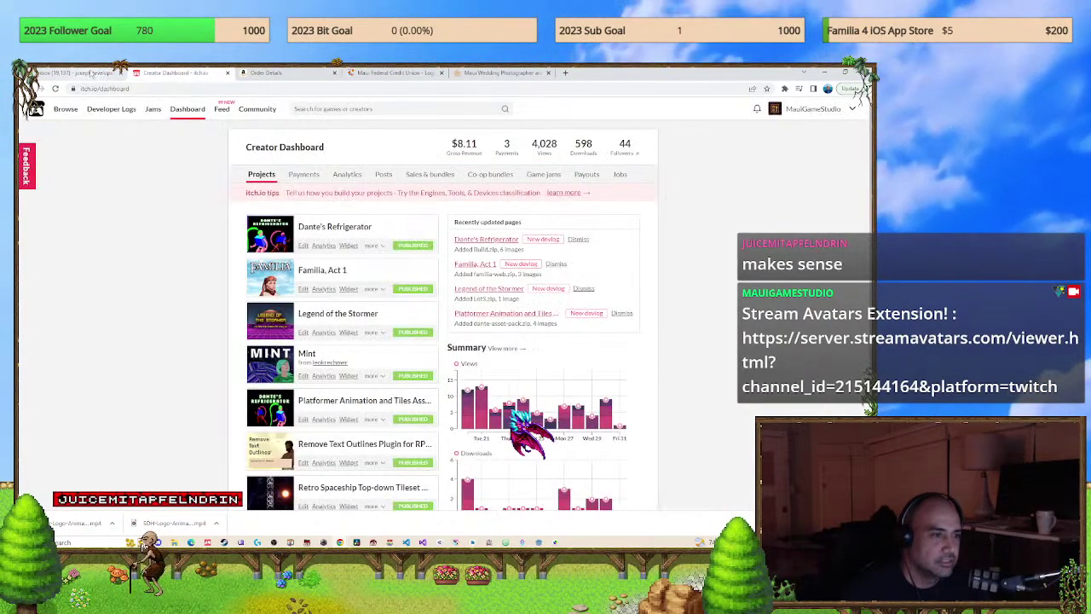
Close all the open browser pages and return to Pro Motion NG.
left_click(125, 74)
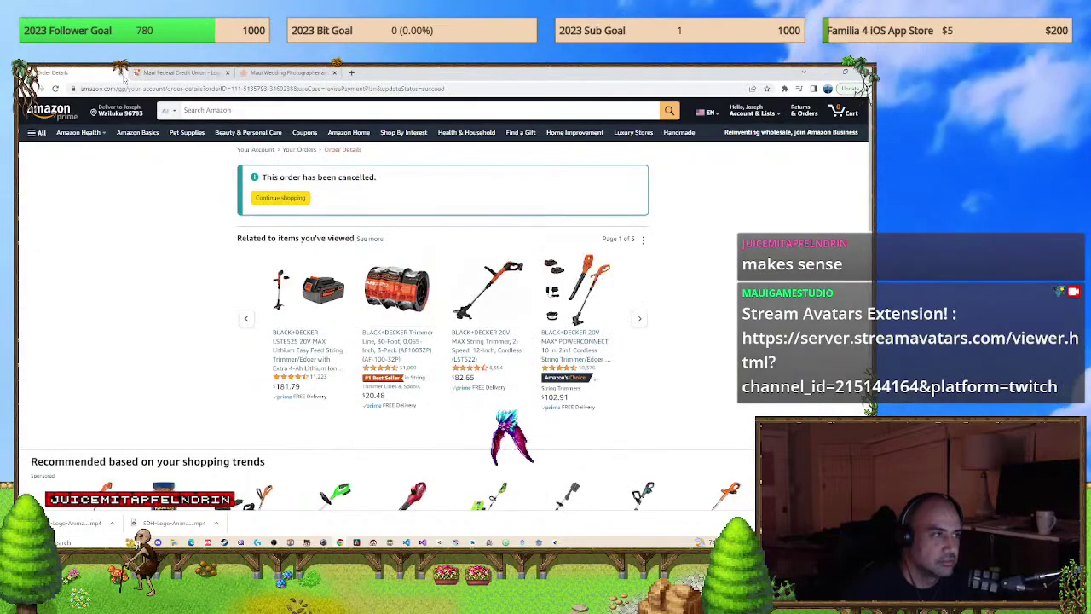
left_click(125, 73)
left_click(125, 74)
left_click(125, 73)
Look over the room artwork in floor.png and search the program's commands for a grid option.
scroll(383, 299, "up", 4)
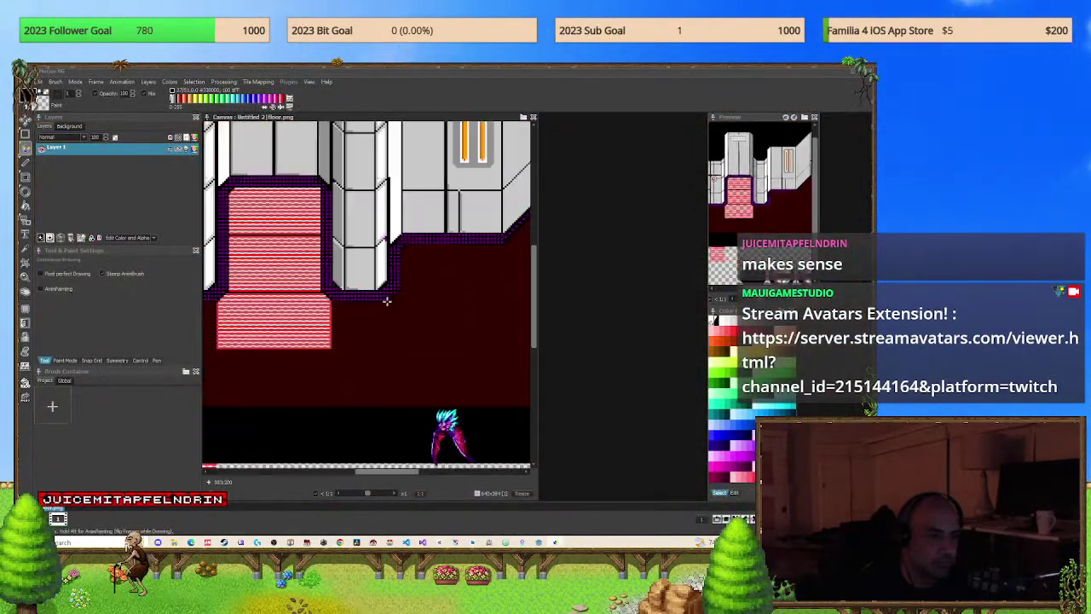
scroll(385, 300, "down", 6)
scroll(385, 299, "up", 3)
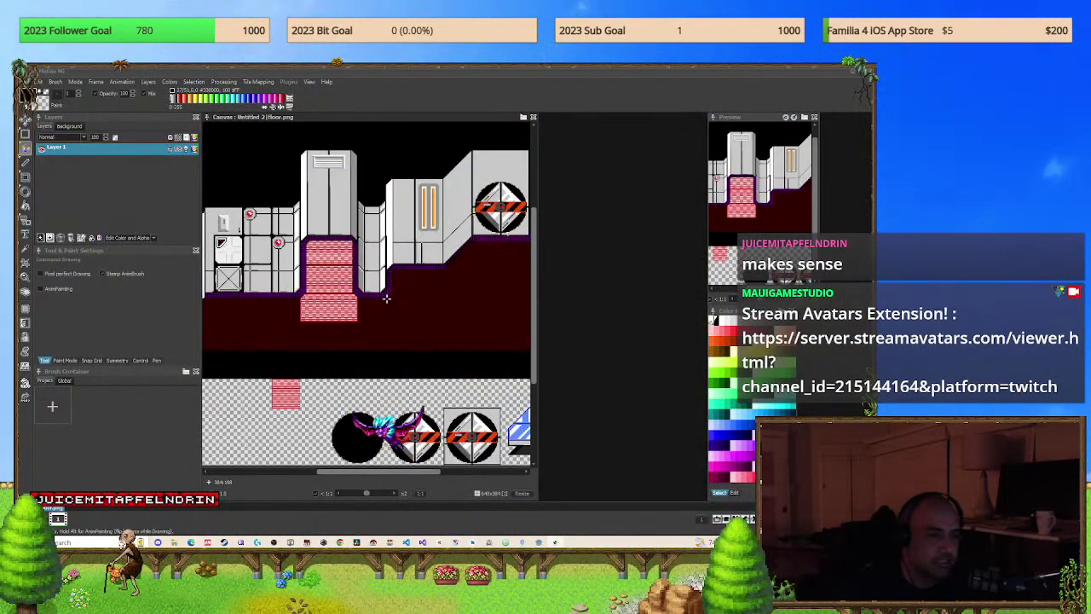
scroll(385, 298, "down", 3)
scroll(384, 298, "up", 1)
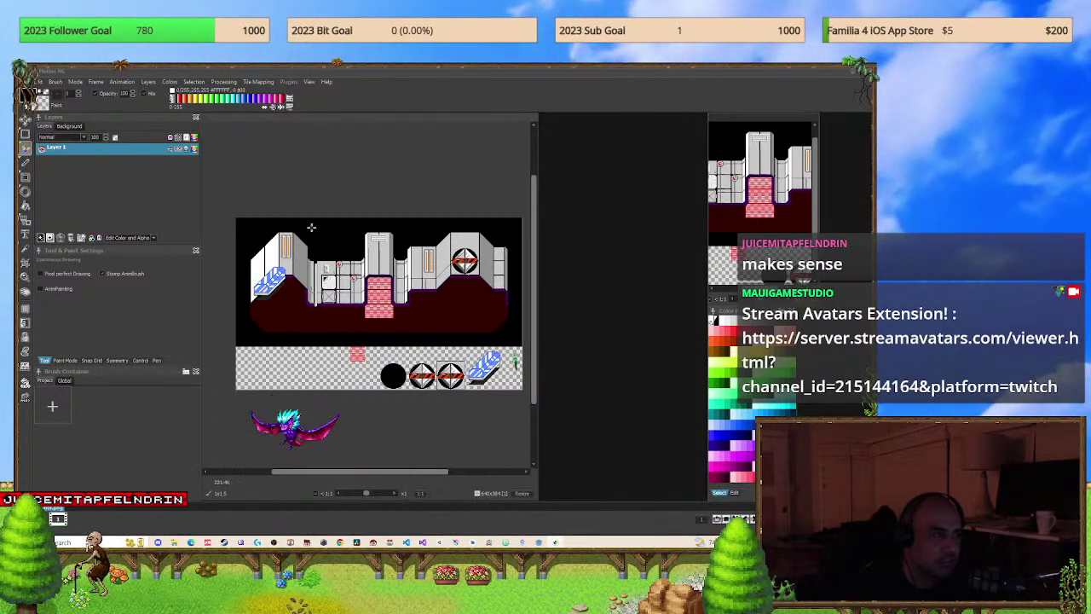
left_click(37, 82)
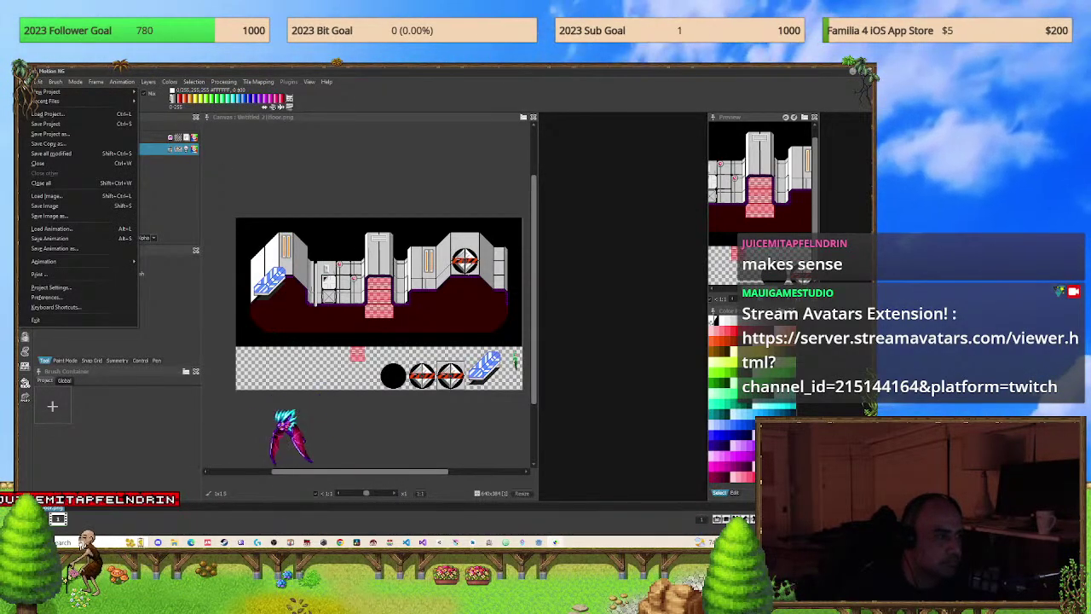
mouse_move(39, 83)
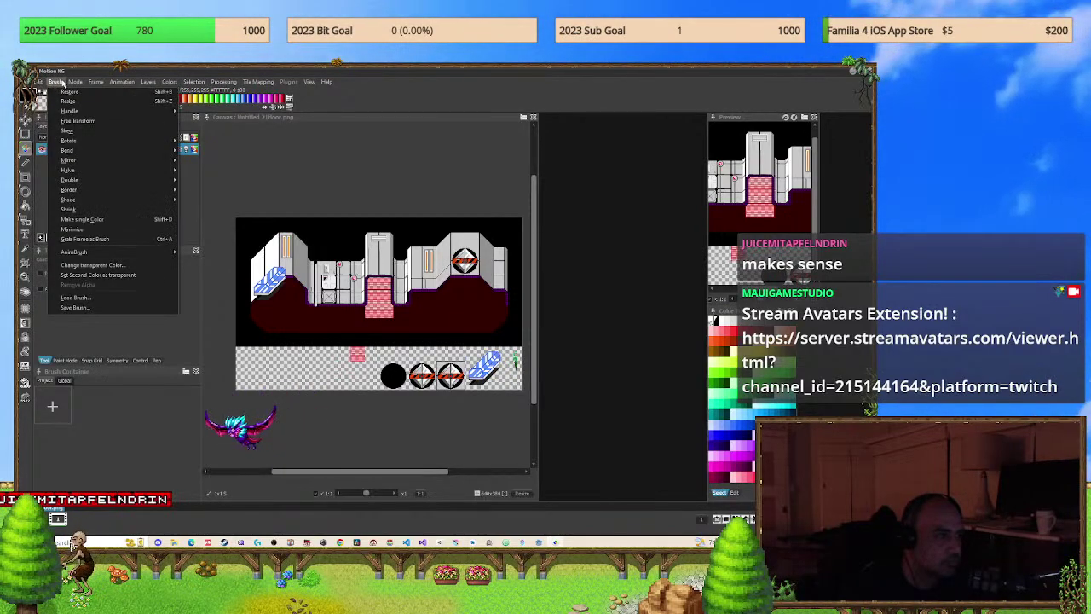
left_click(165, 84)
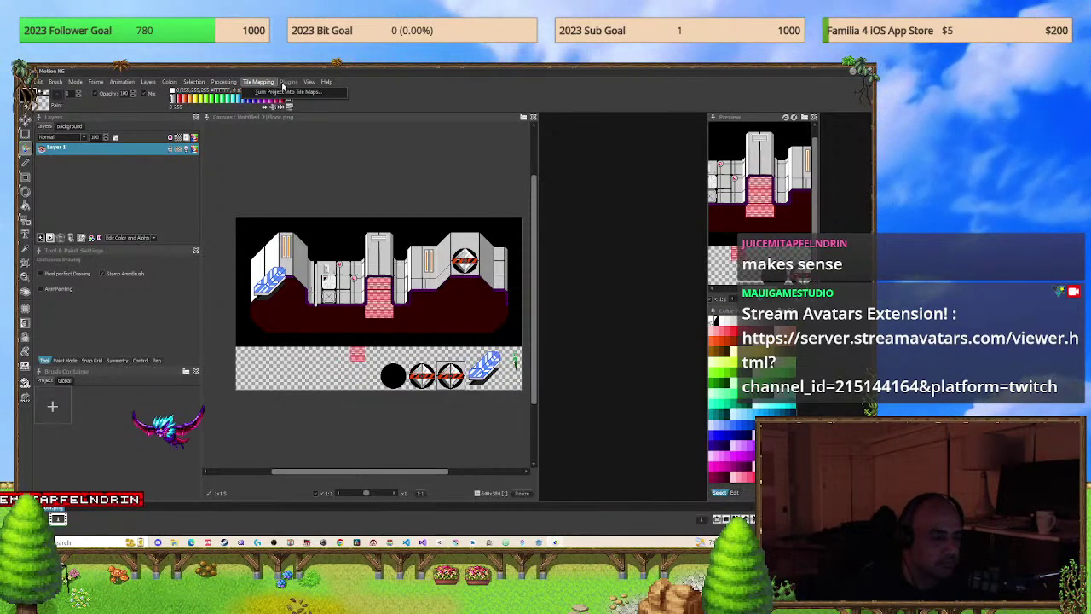
left_click(326, 82)
left_click(326, 82)
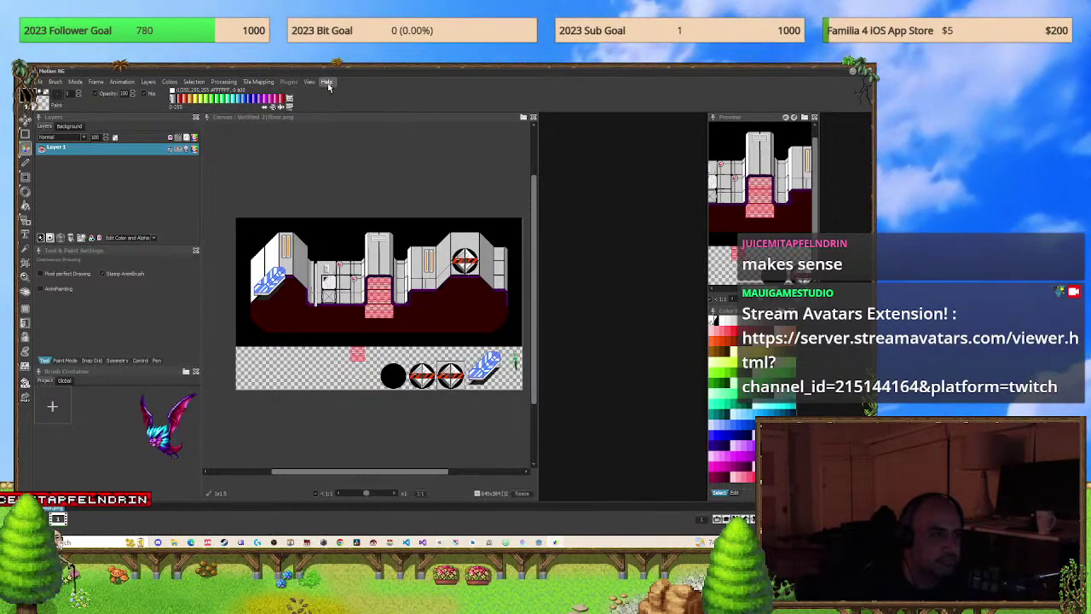
Open the help documentation, look up the keyword "grid" in its index, enlarge the help window and skim the contents overview.
left_click(328, 82)
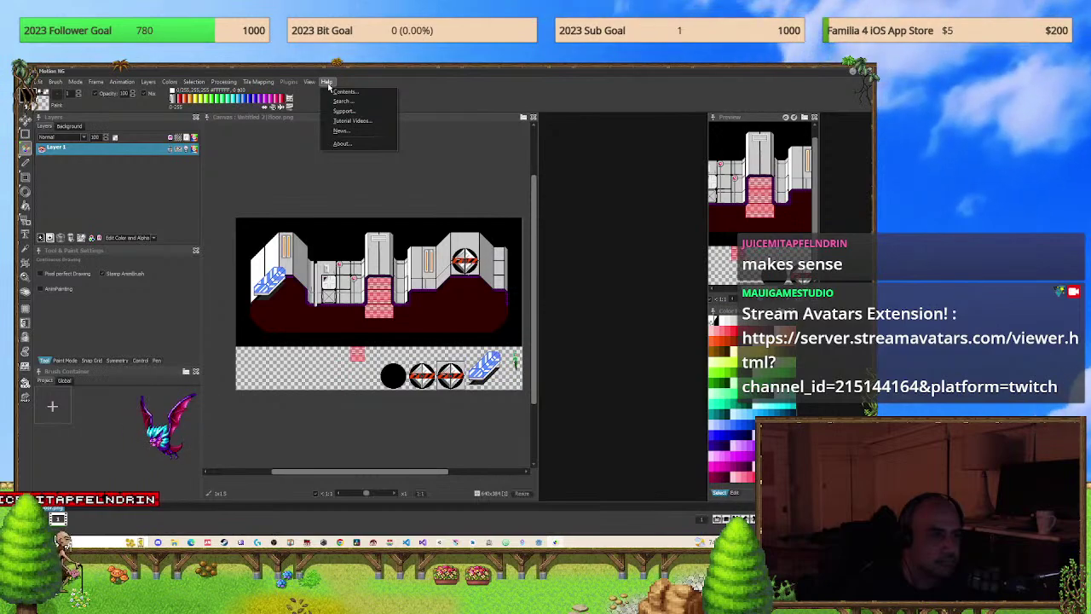
left_click(344, 92)
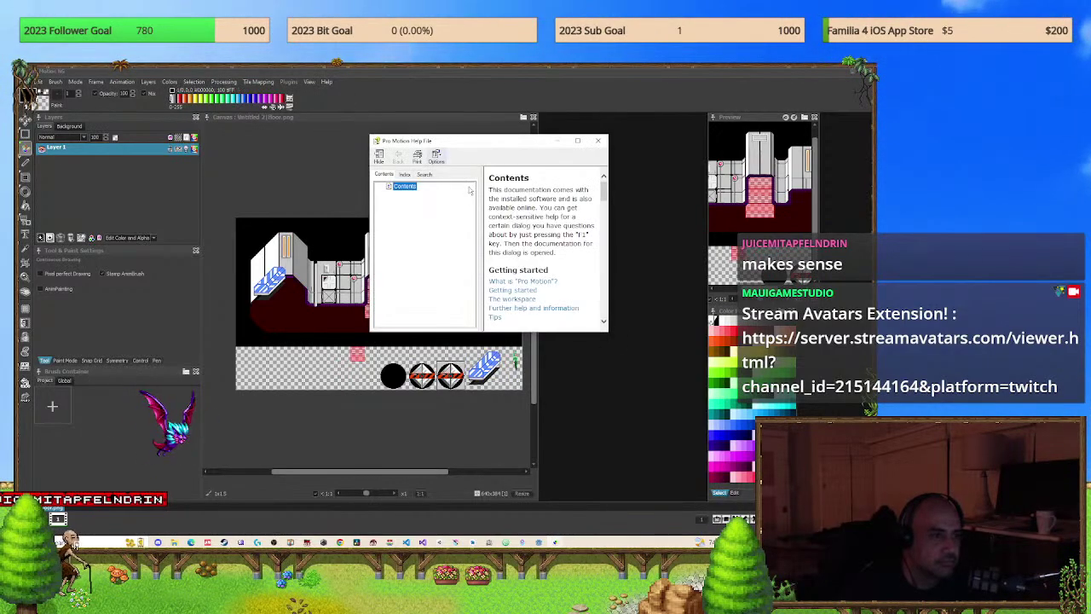
left_click(405, 175)
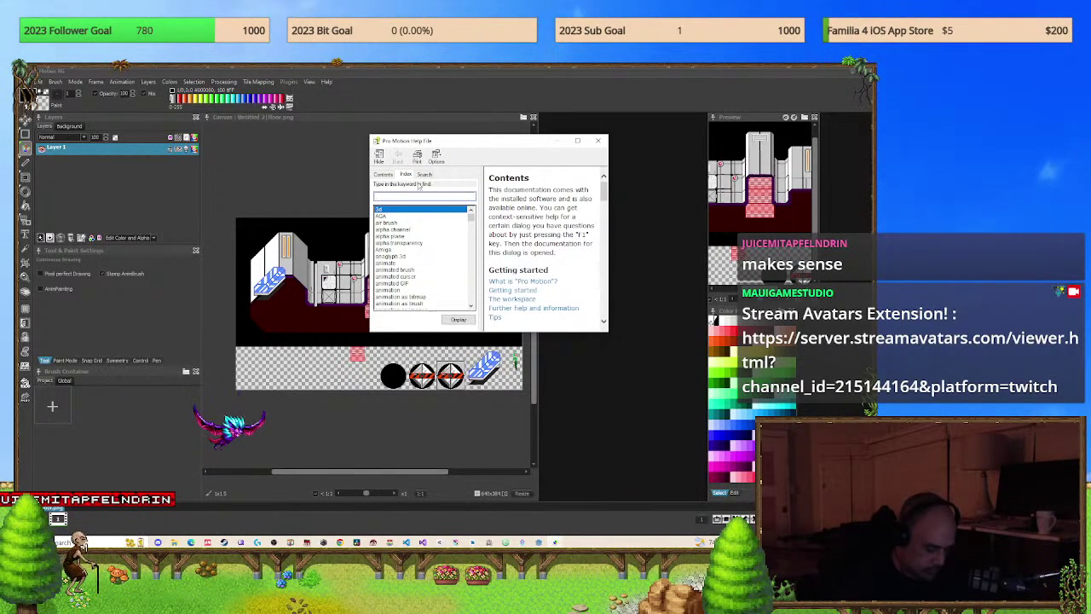
type("grid")
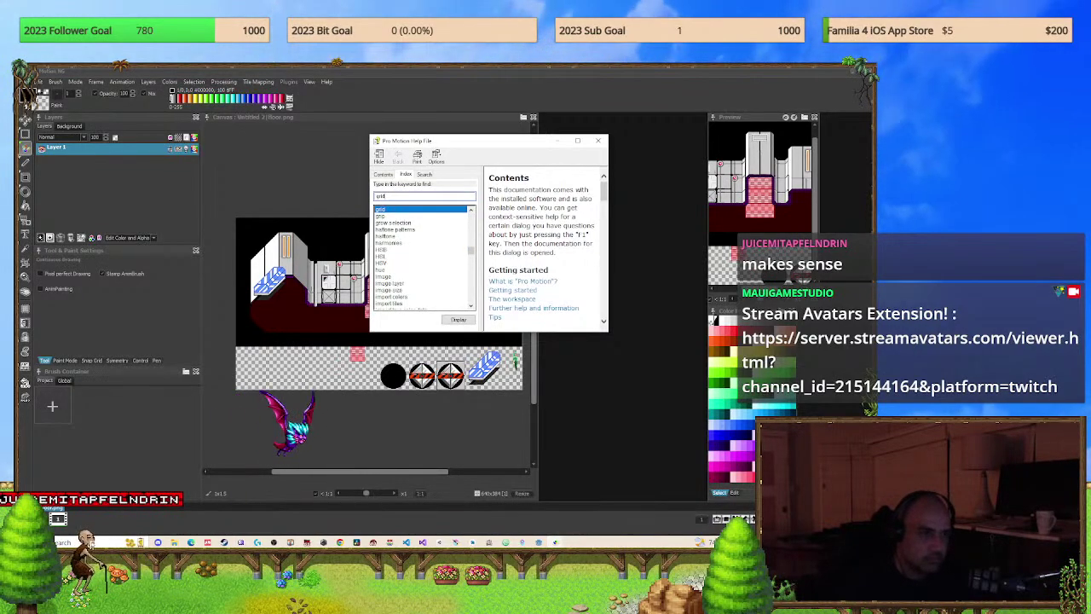
left_click_drag(486, 140, 290, 107)
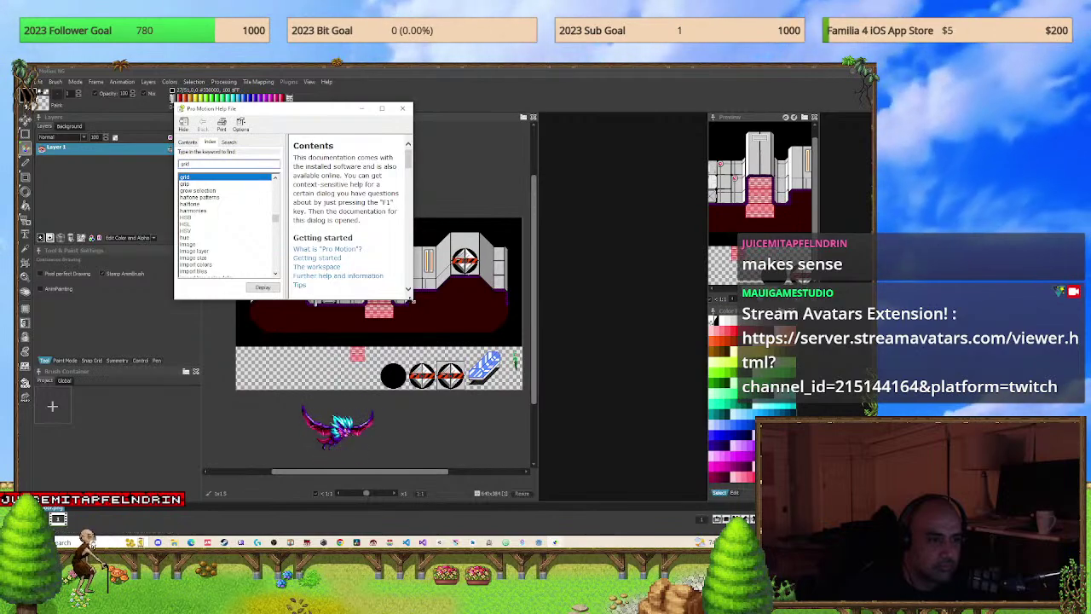
left_click_drag(413, 300, 651, 441)
scroll(477, 315, "down", 5)
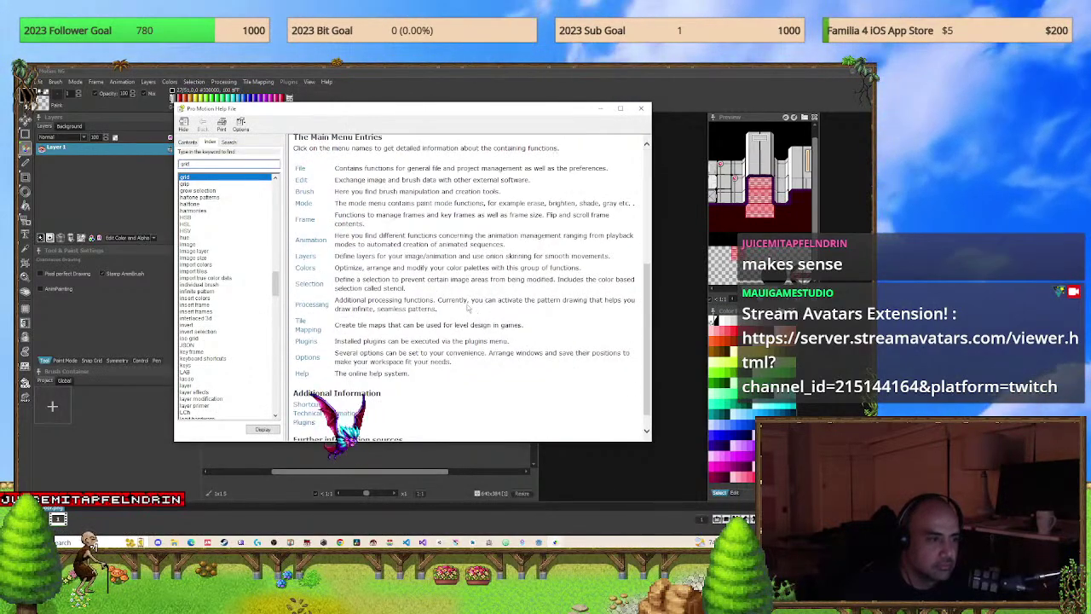
scroll(467, 308, "up", 5)
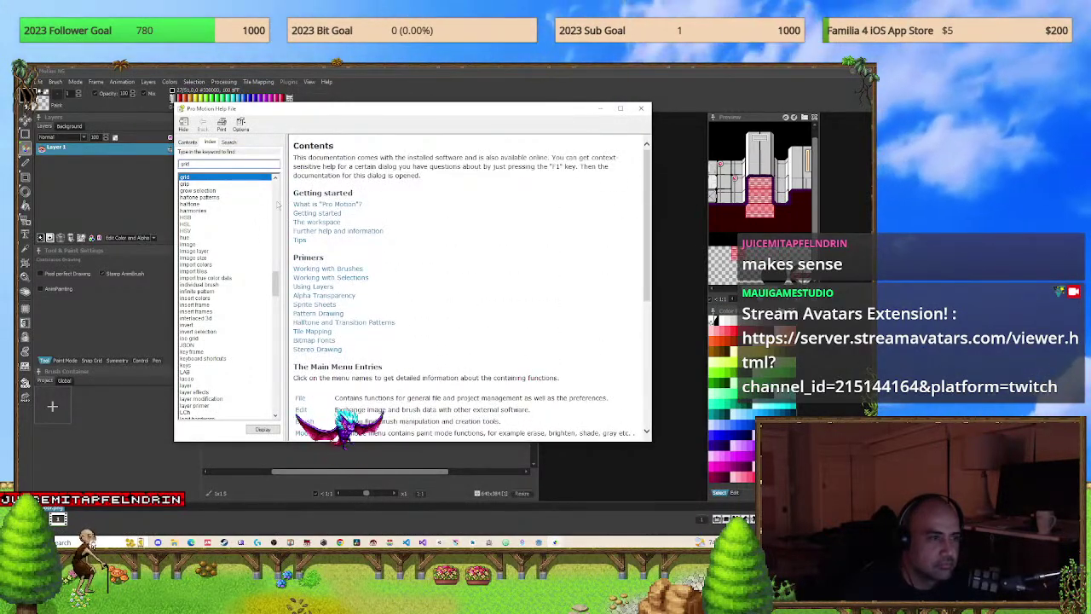
scroll(474, 230, "down", 6)
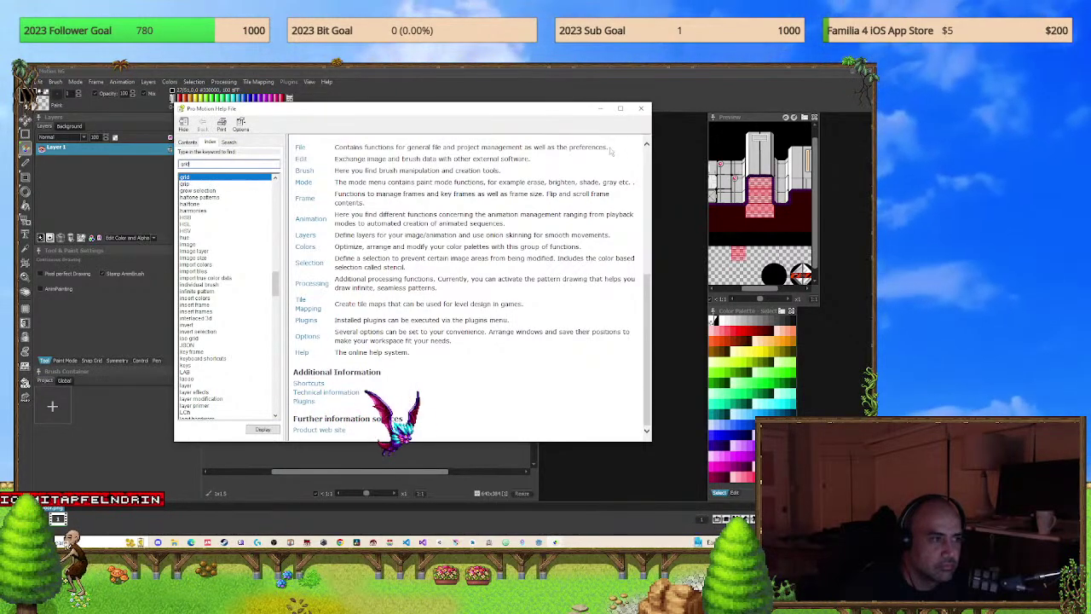
scroll(452, 206, "up", 6)
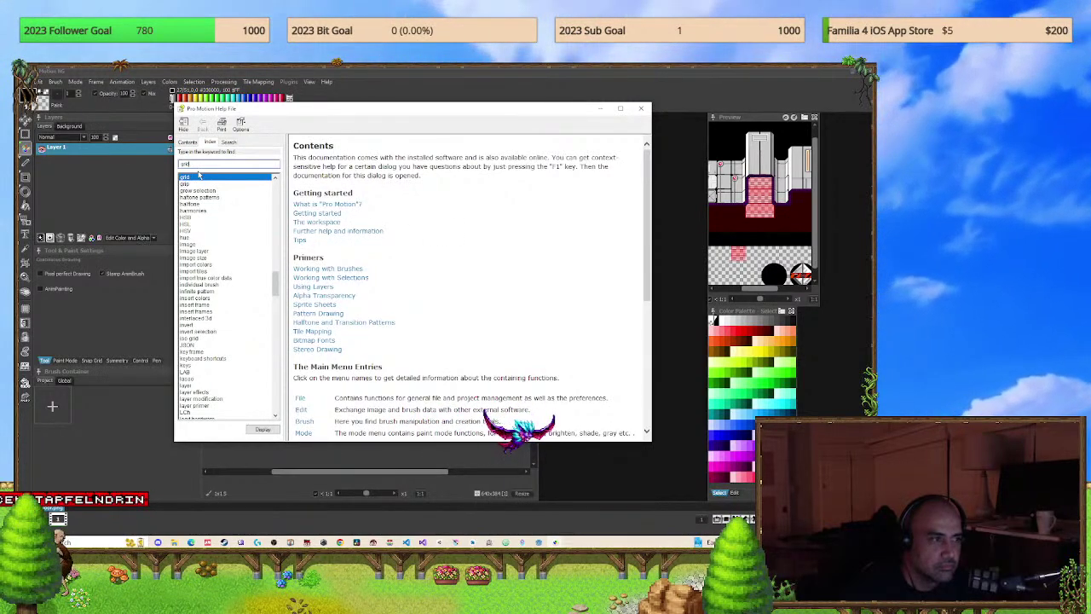
Read the Snap Grid Settings topic found under the grid keyword, and close the help file.
double_click(201, 177)
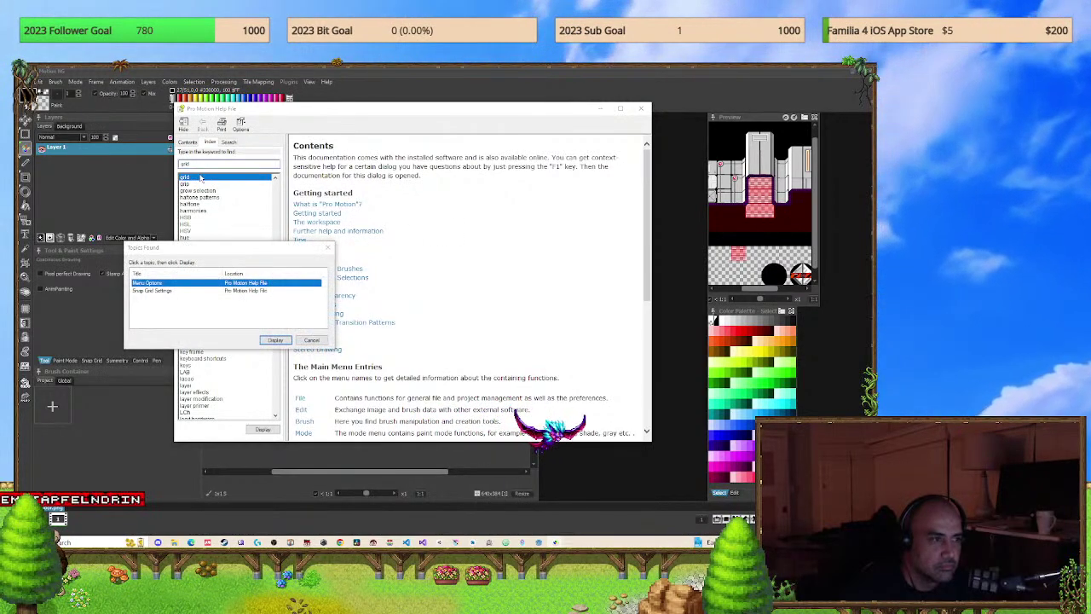
left_click(152, 291)
left_click(276, 340)
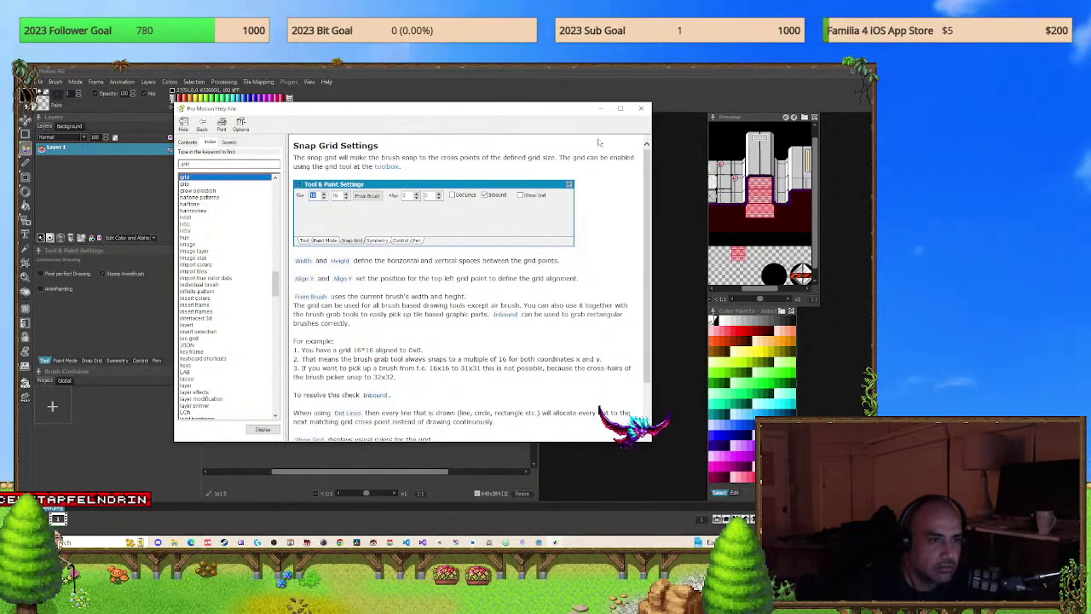
left_click(644, 108)
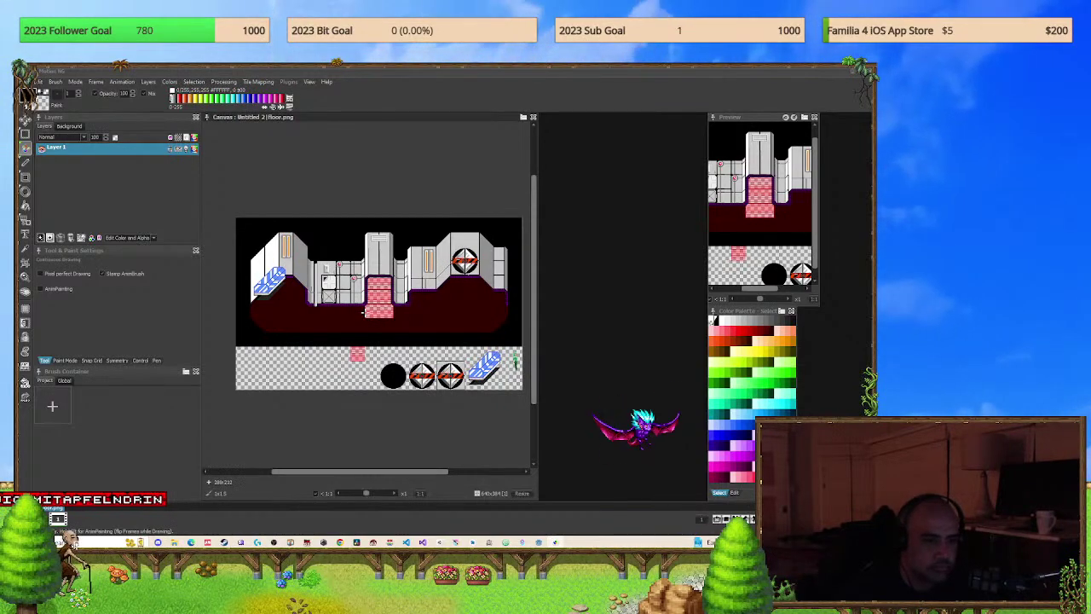
Examine the floor.png artwork closely, from the green character and the blue bed sprite to the red staircase.
scroll(363, 310, "up", 3)
scroll(363, 310, "down", 1)
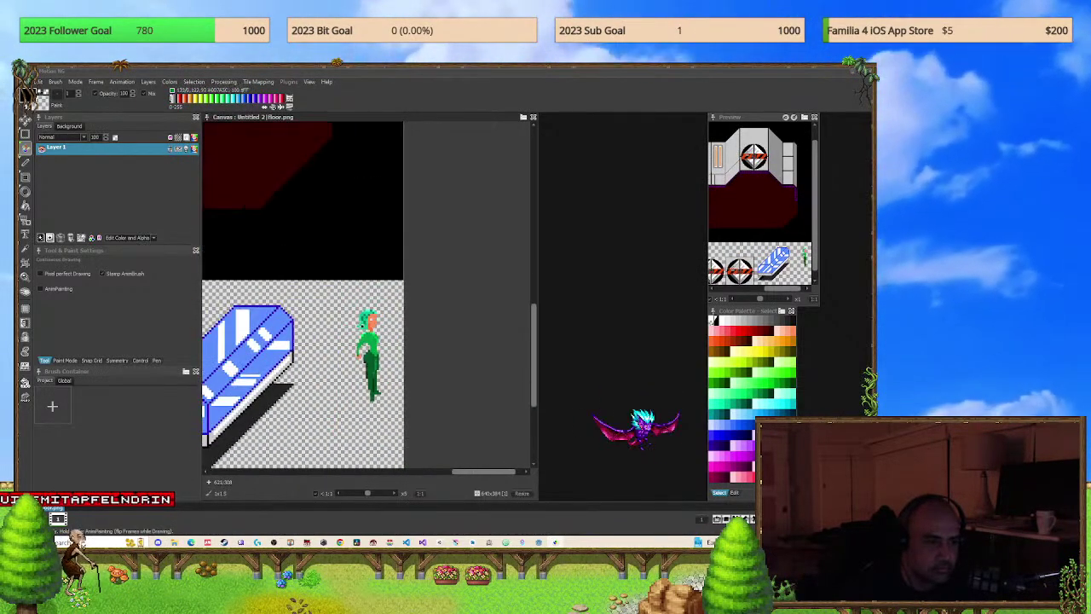
scroll(341, 306, "down", 4)
scroll(341, 306, "up", 1)
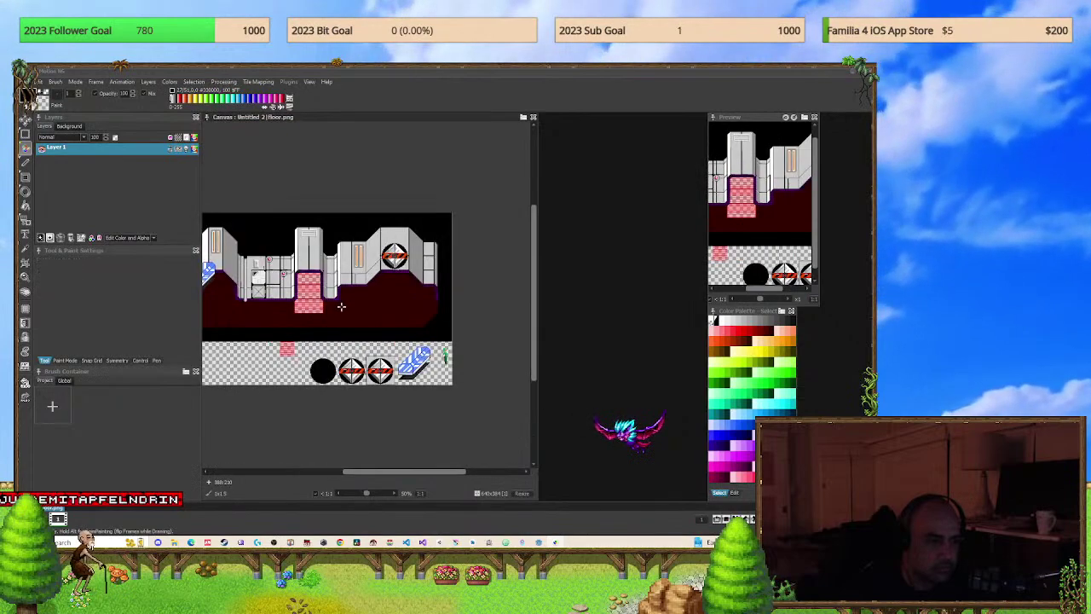
scroll(341, 306, "up", 2)
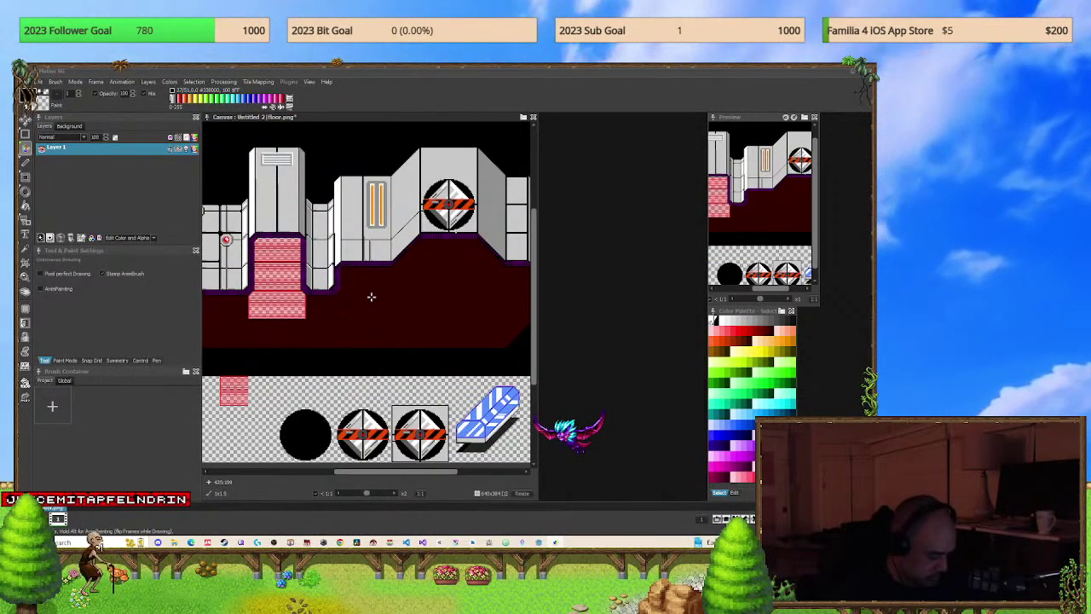
scroll(375, 294, "up", 2)
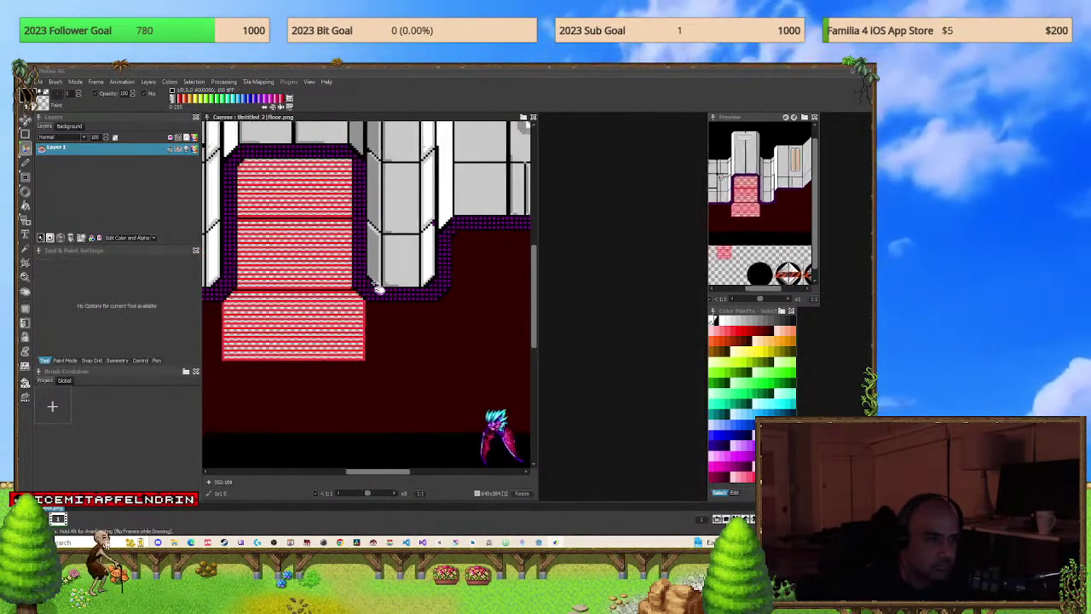
scroll(377, 290, "up", 1)
scroll(341, 273, "down", 2)
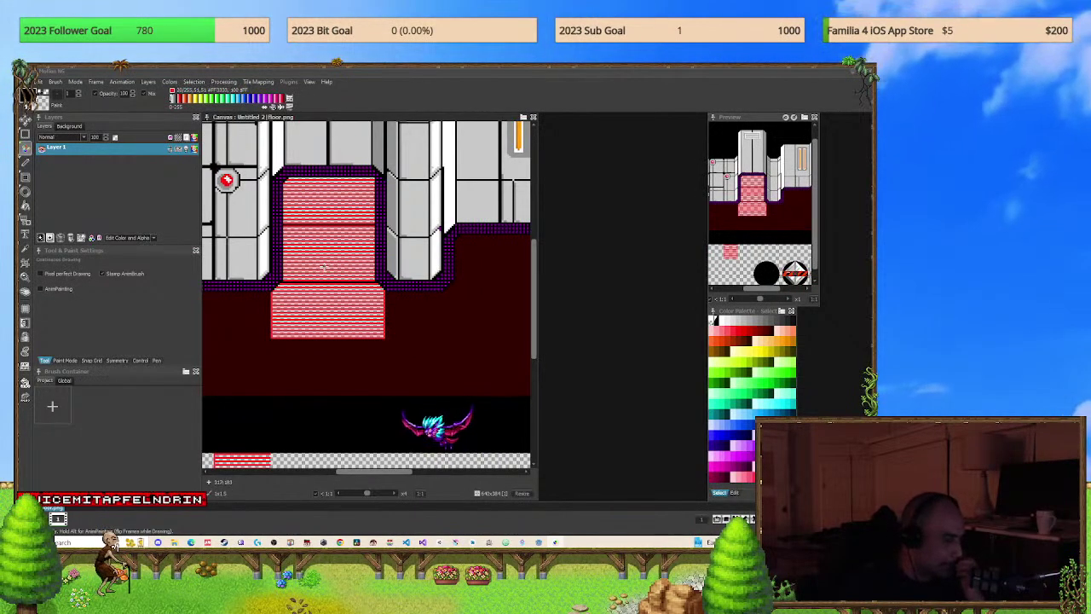
scroll(323, 266, "down", 2)
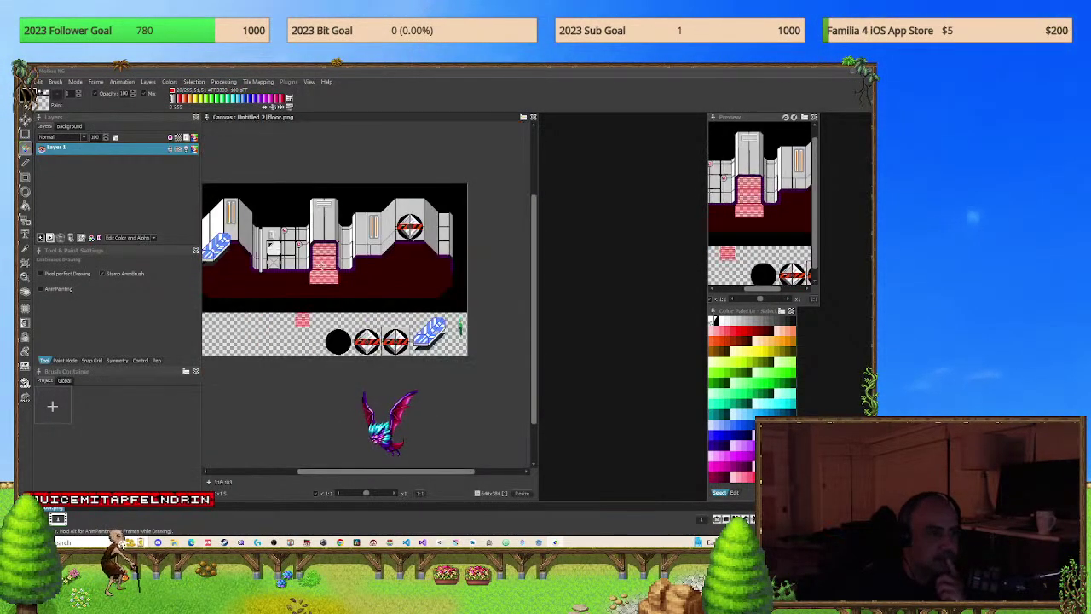
scroll(337, 261, "down", 1)
scroll(336, 258, "up", 1)
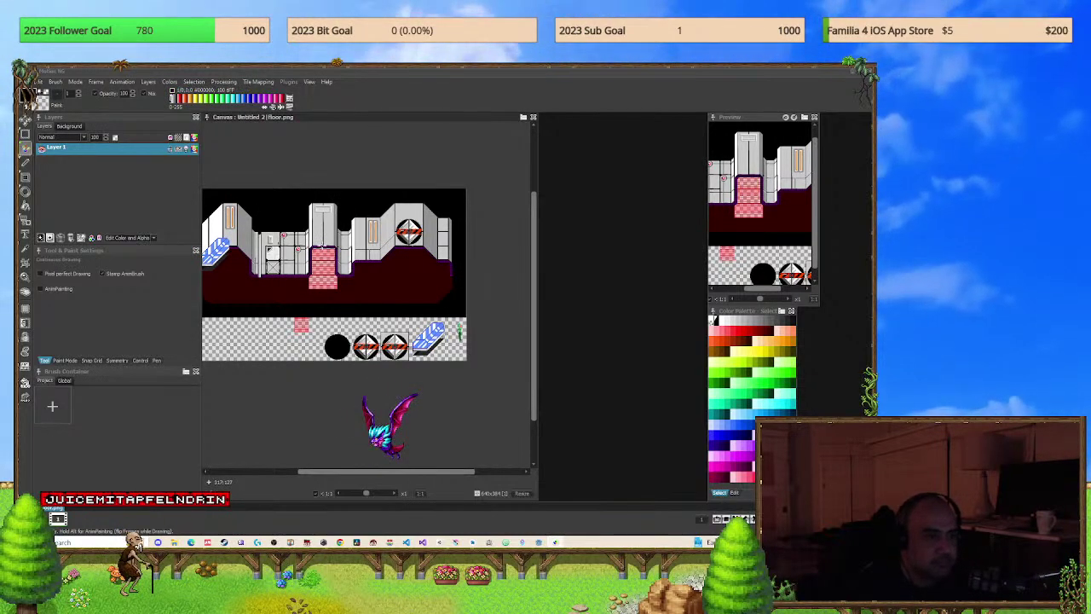
scroll(333, 251, "up", 2)
scroll(430, 249, "down", 2)
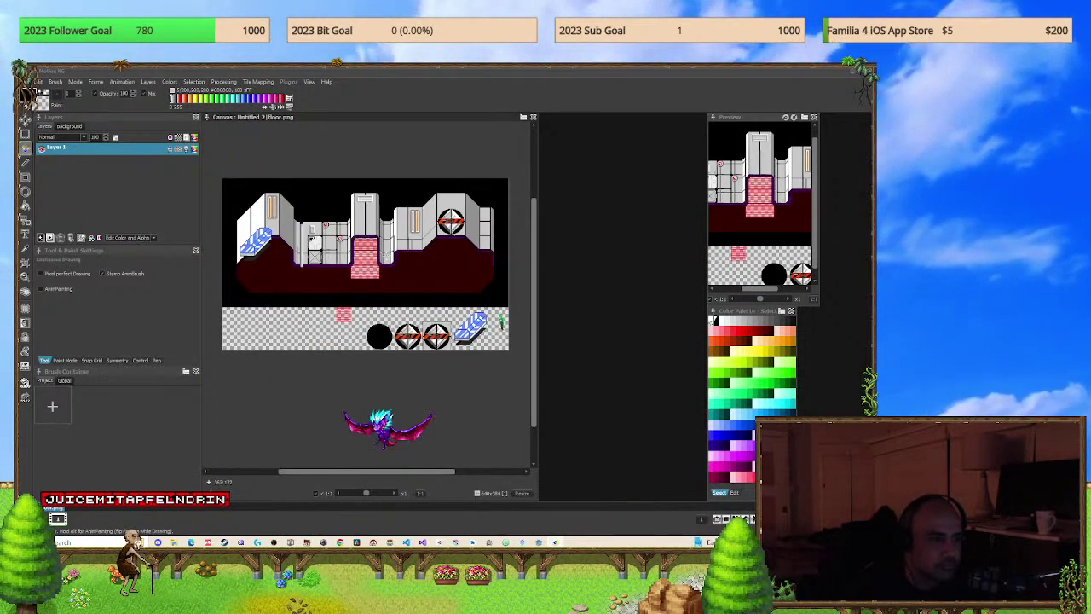
Look over the room's walls and floor edge from the bed alcove across to the round striped hatch.
scroll(383, 295, "up", 2)
middle_click_drag(378, 291, 485, 314)
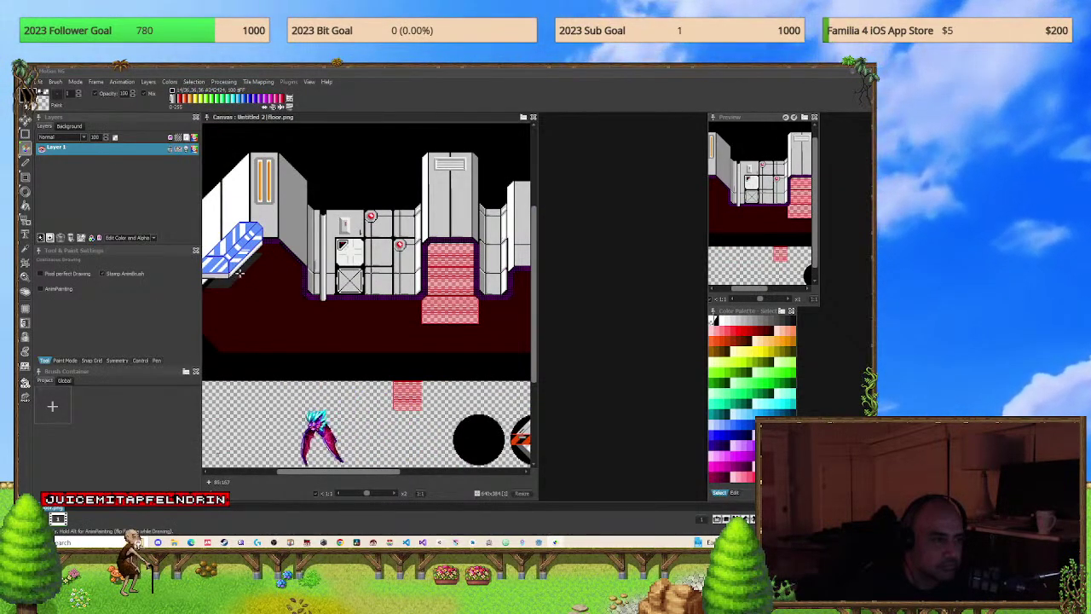
middle_click_drag(312, 316, 147, 322)
middle_click_drag(401, 288, 350, 284)
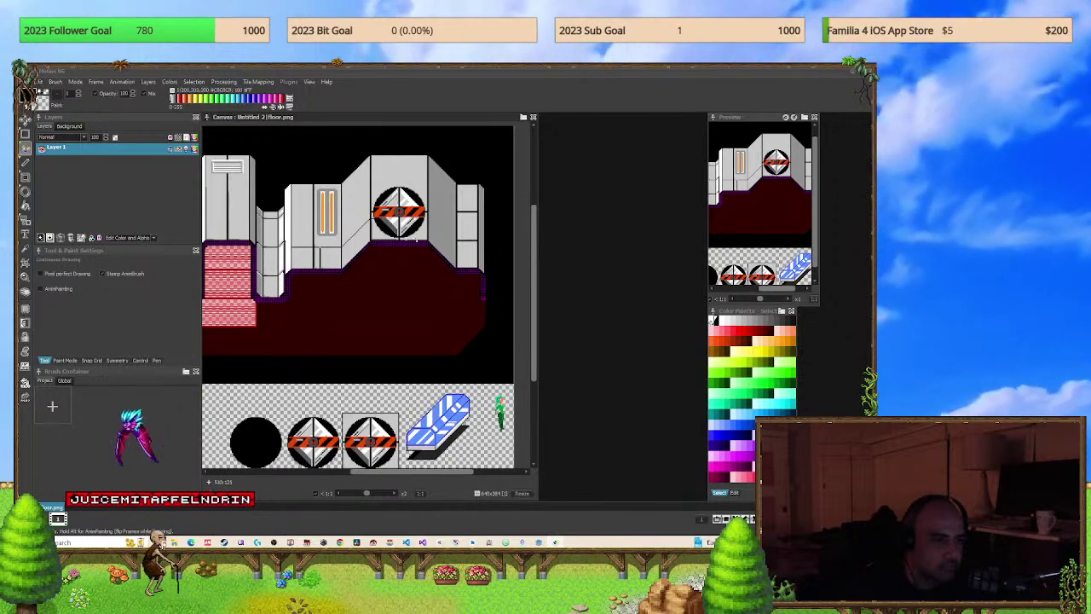
scroll(331, 262, "down", 3)
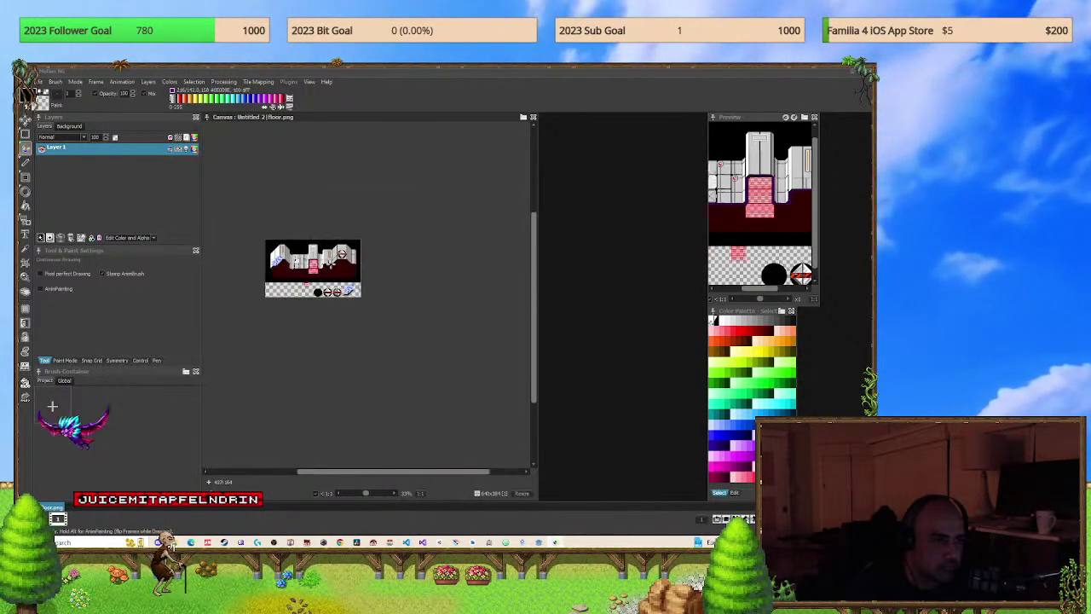
scroll(330, 262, "up", 1)
mouse_move(322, 264)
middle_mouse_down()
mouse_move(380, 286)
mouse_move(348, 303)
mouse_move(375, 282)
mouse_move(437, 273)
mouse_move(354, 300)
middle_mouse_up()
scroll(380, 285, "up", 1)
scroll(352, 290, "up", 2)
scroll(352, 290, "down", 1)
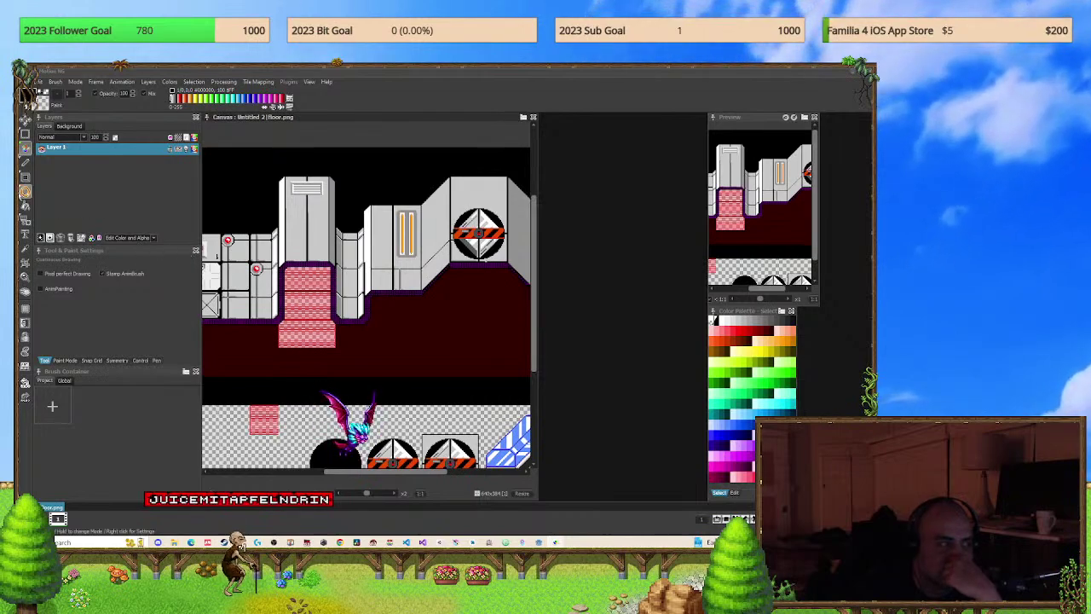
Turn on the snap grid with a 32 × 32 cell size and show it on the canvas.
left_click(25, 308)
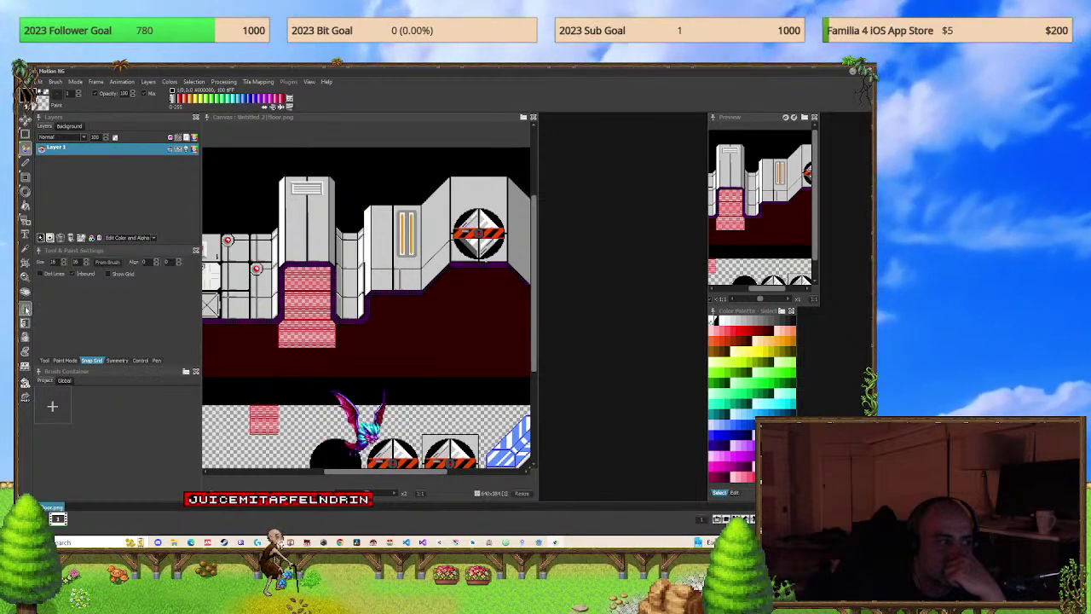
left_click(84, 358)
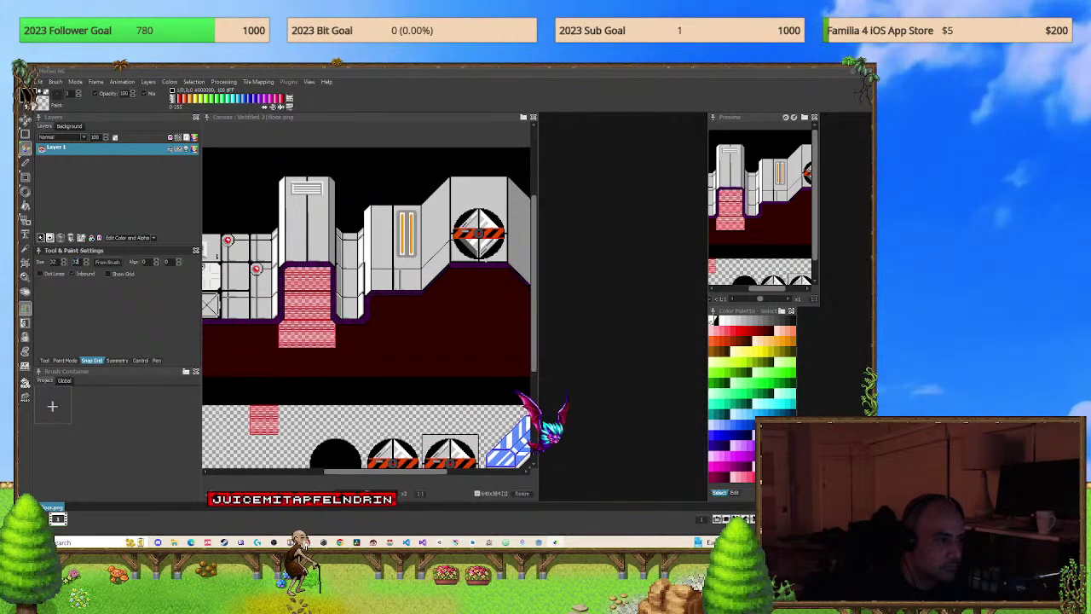
left_click(108, 275)
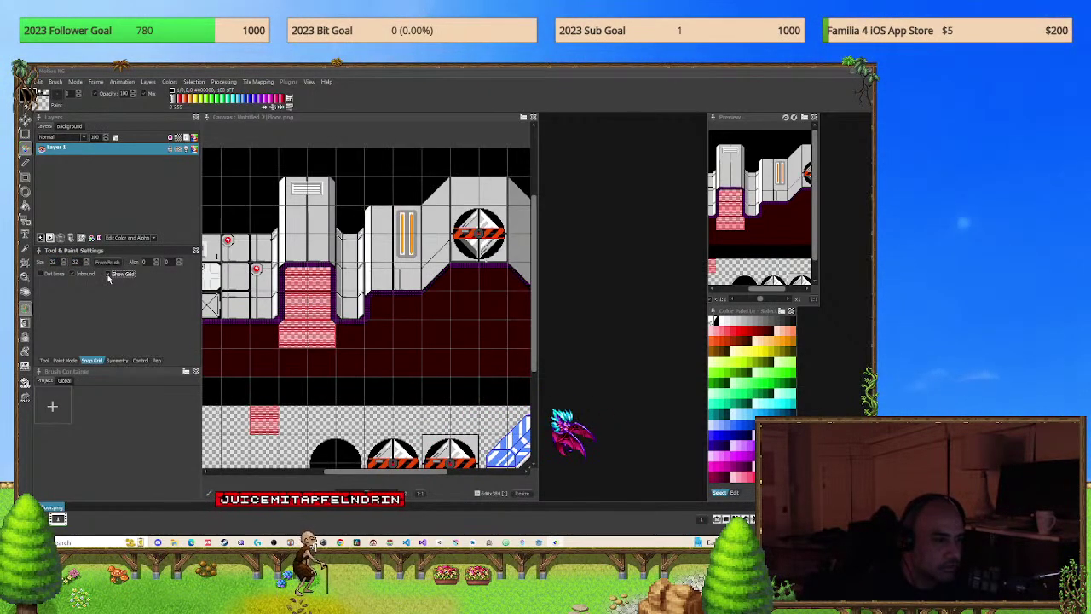
Grab the 32 × 32 purple-edged corner floor tile beneath the orange-light wall as a brush.
scroll(461, 379, "down", 3)
scroll(459, 354, "up", 4)
middle_click_drag(458, 354, 329, 375)
scroll(366, 341, "down", 2)
scroll(415, 315, "up", 2)
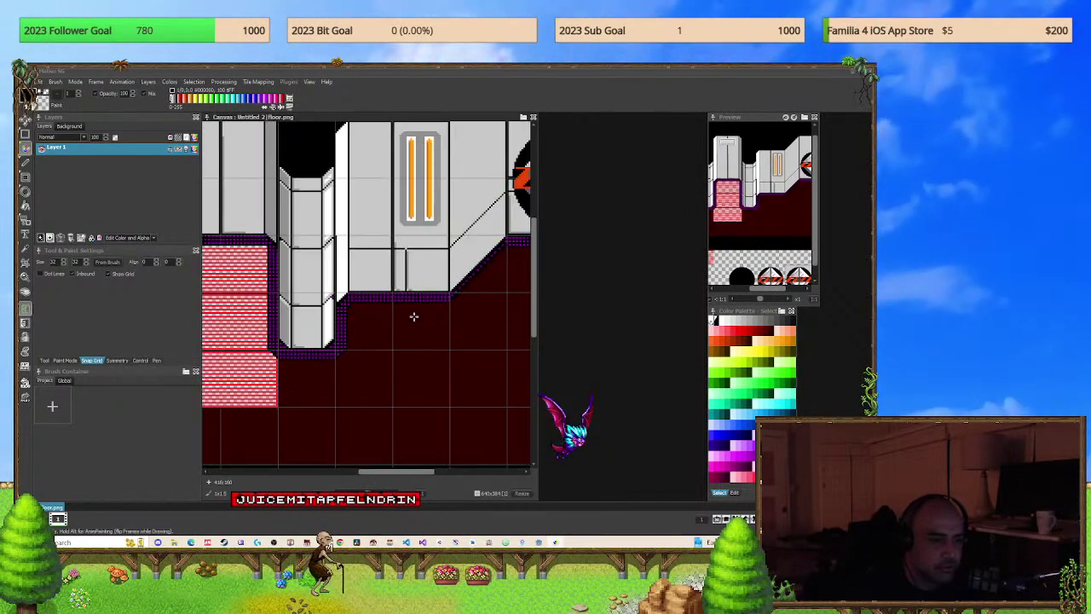
scroll(415, 315, "up", 1)
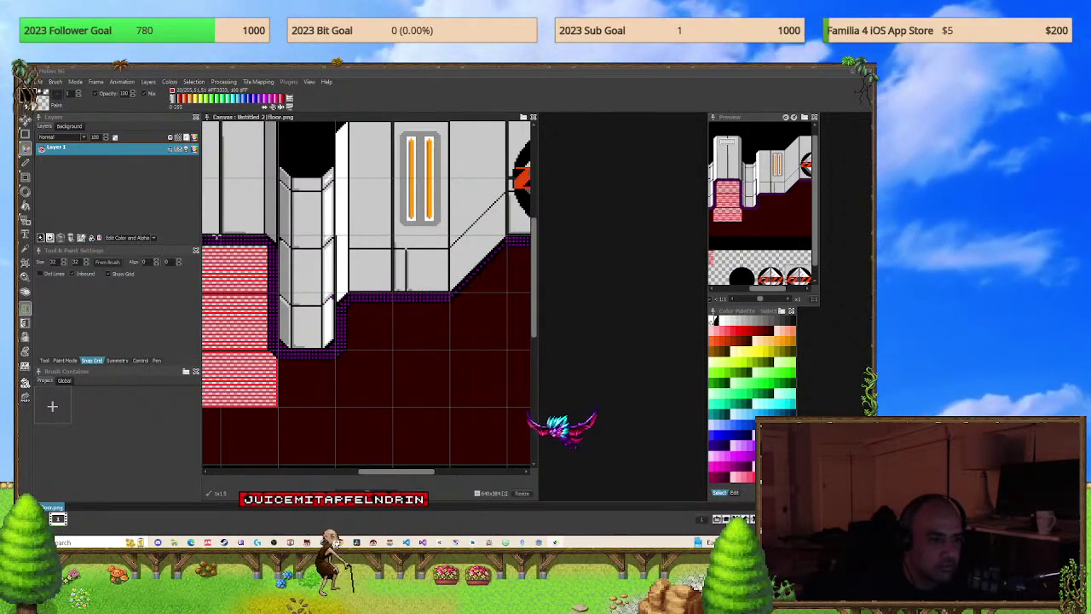
middle_click_drag(421, 336, 378, 344)
scroll(377, 340, "down", 1)
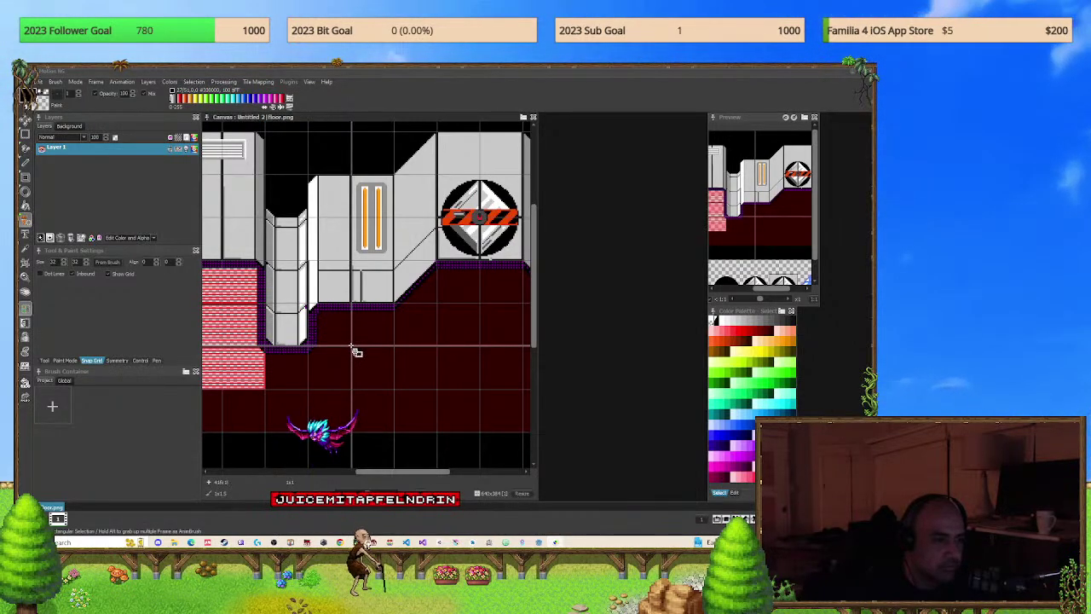
left_click_drag(356, 351, 315, 310)
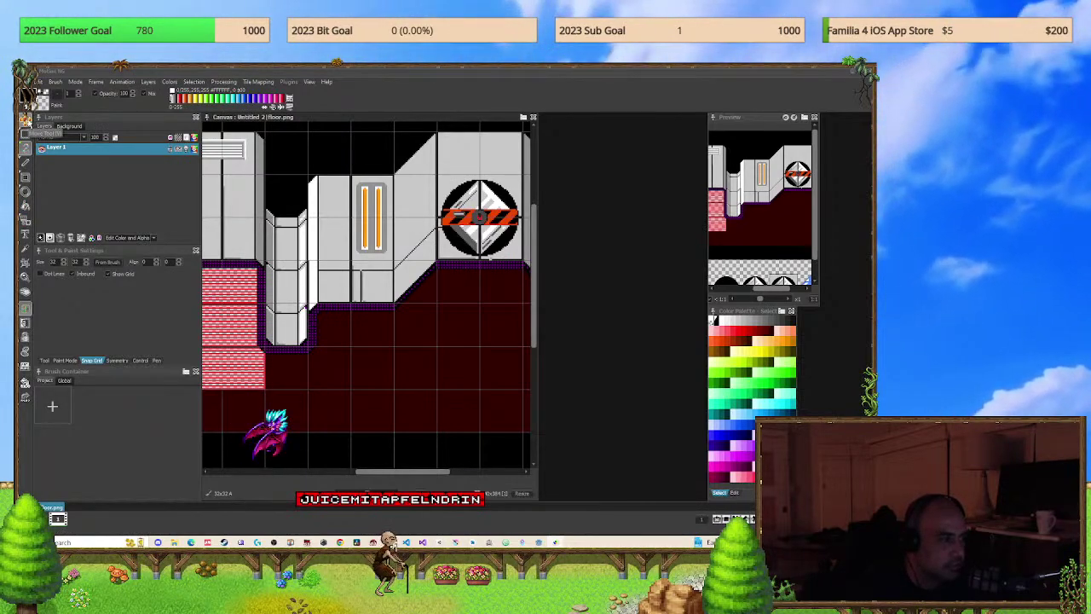
left_click(29, 121)
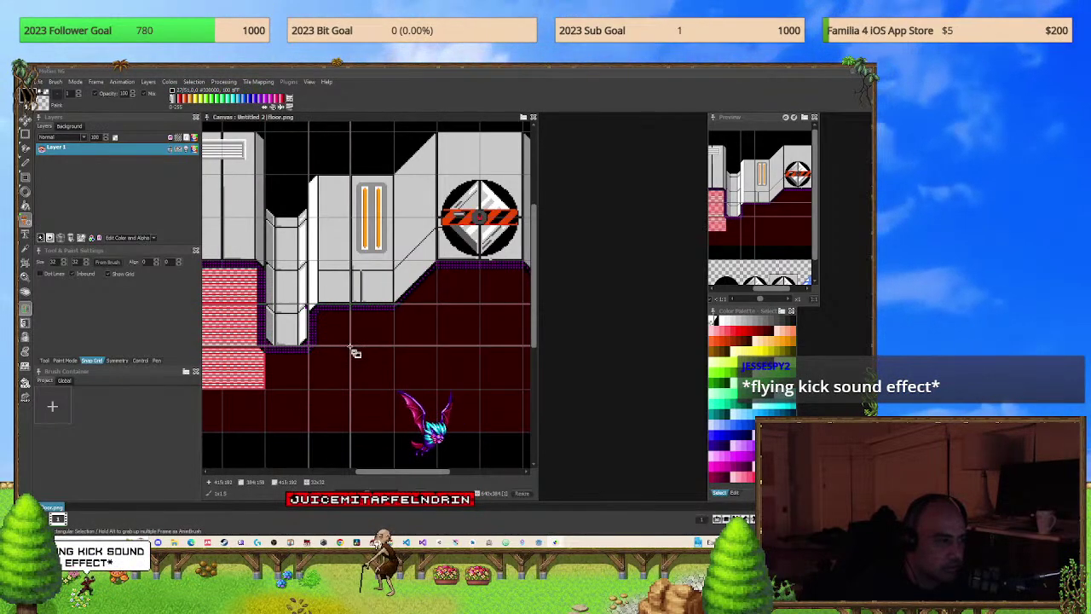
left_click(312, 300)
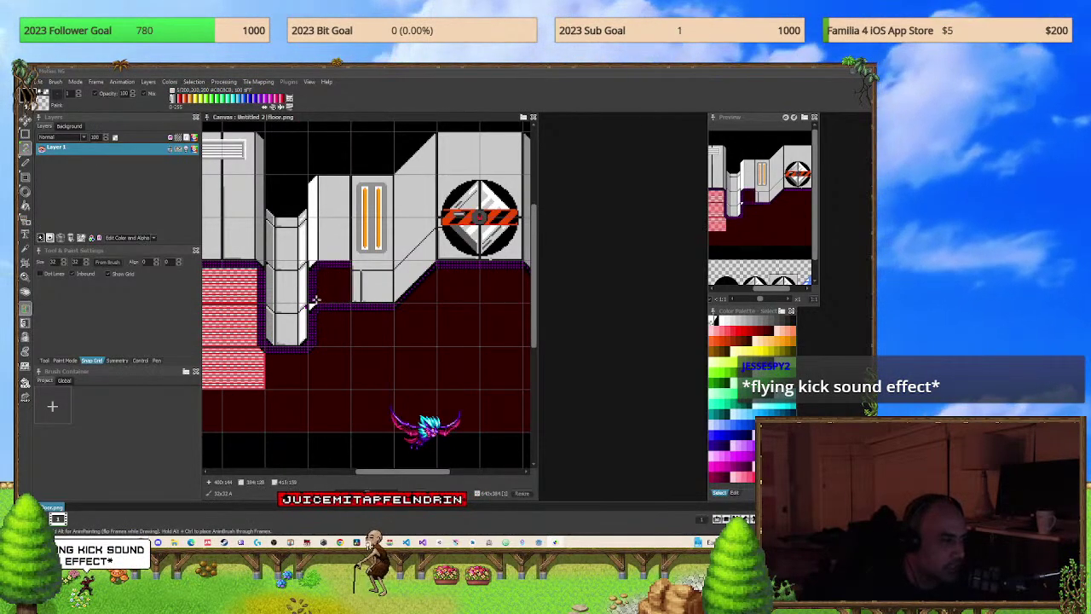
Turn the corner tile brush and stamp it to extend the purple floor edge into an outer corner below the orange-light wall.
scroll(310, 289, "down", 2)
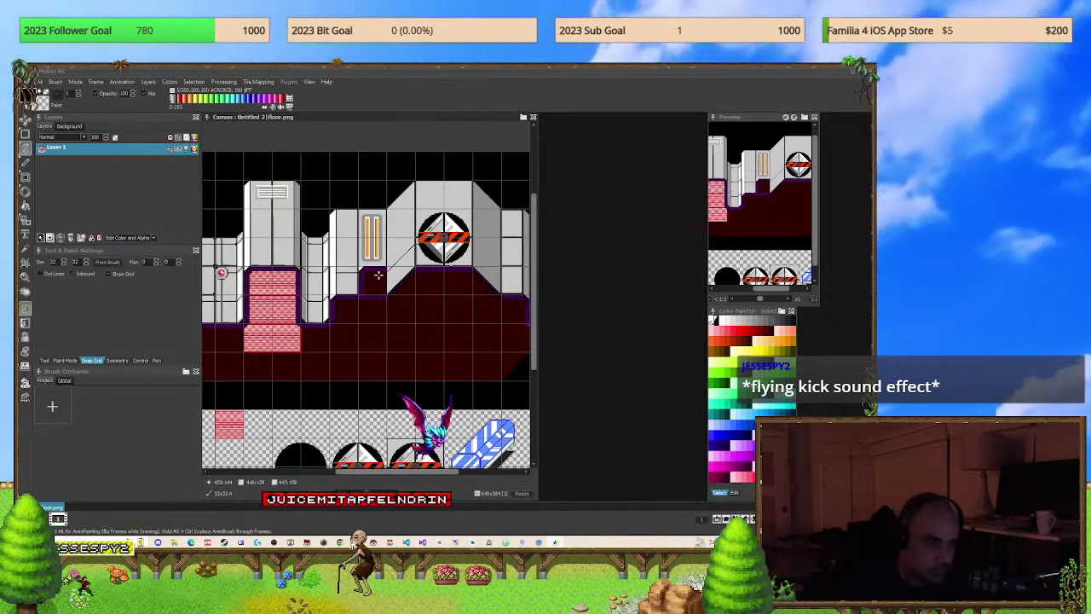
key("r")
left_click(554, 356)
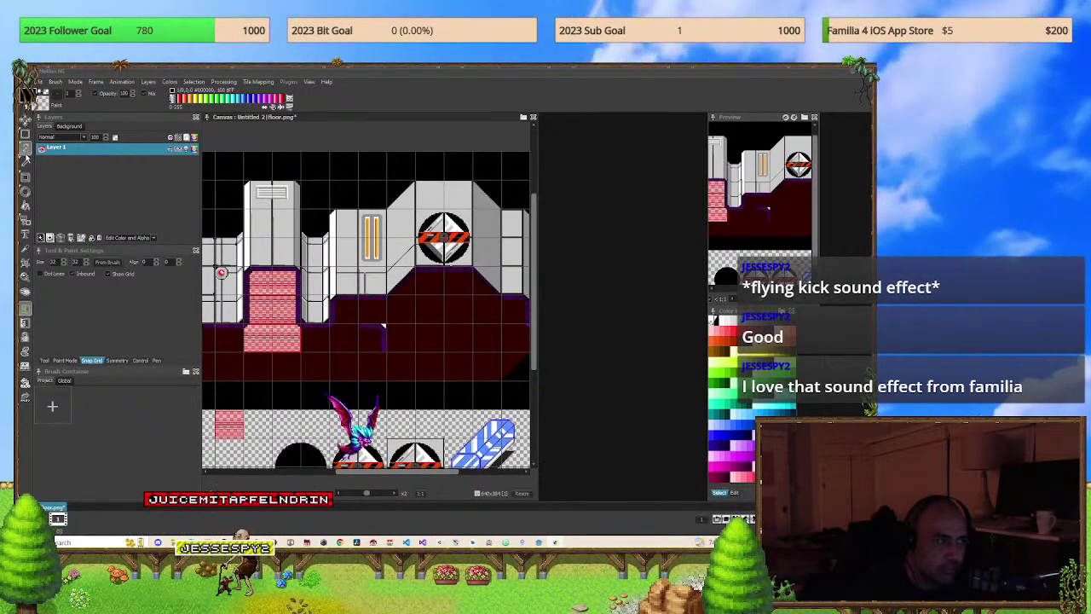
Pick up a plain 32 × 32 dark-red floor tile from below the left part of the room as a brush and clear the selection.
left_click(26, 134)
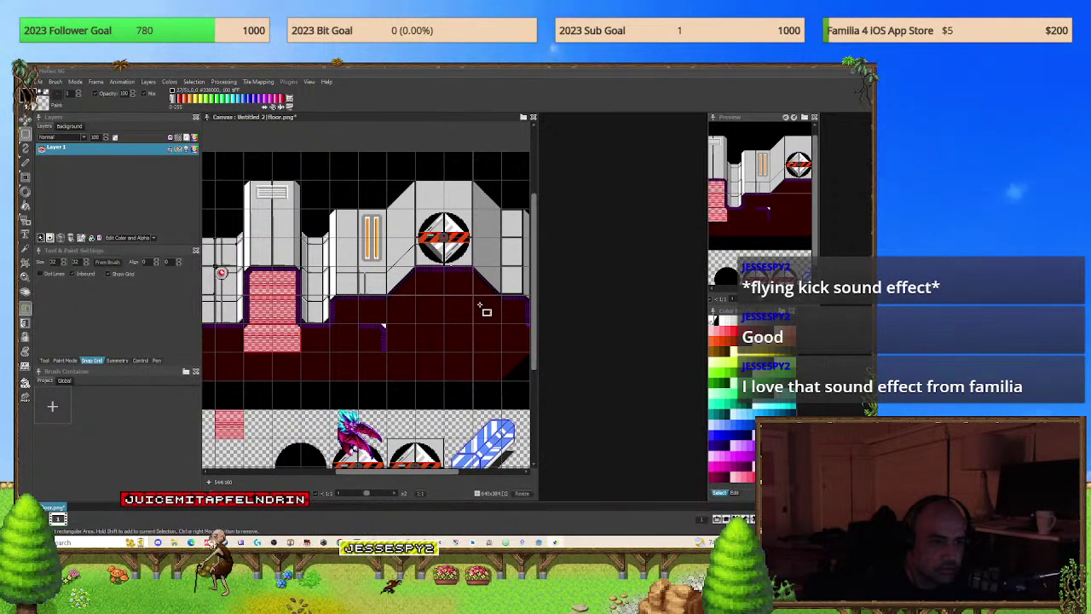
scroll(296, 314, "down", 2)
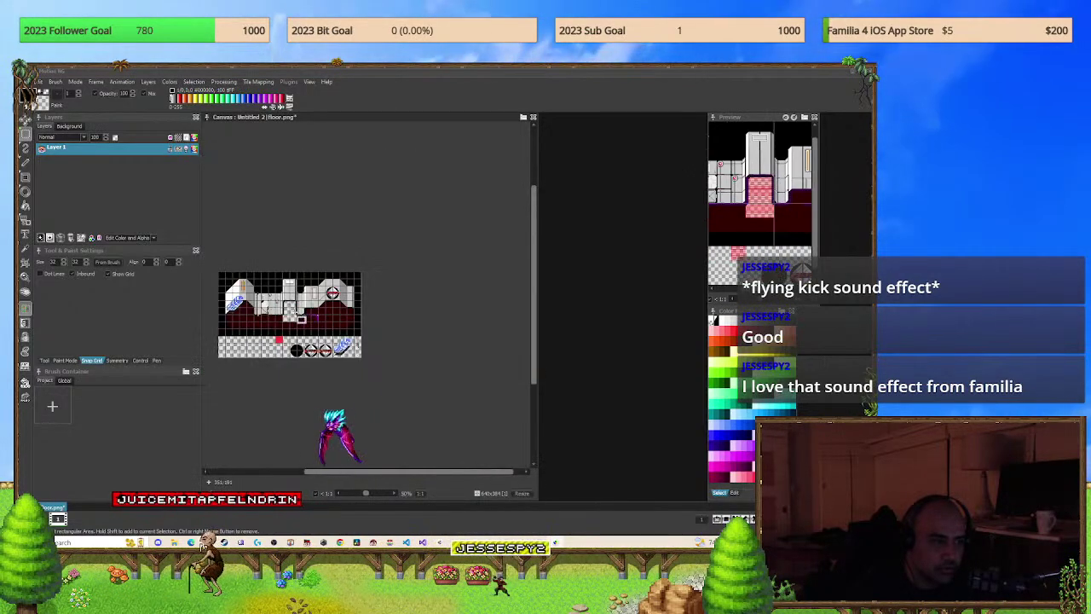
scroll(300, 318, "up", 3)
scroll(494, 351, "down", 2)
scroll(491, 352, "up", 3)
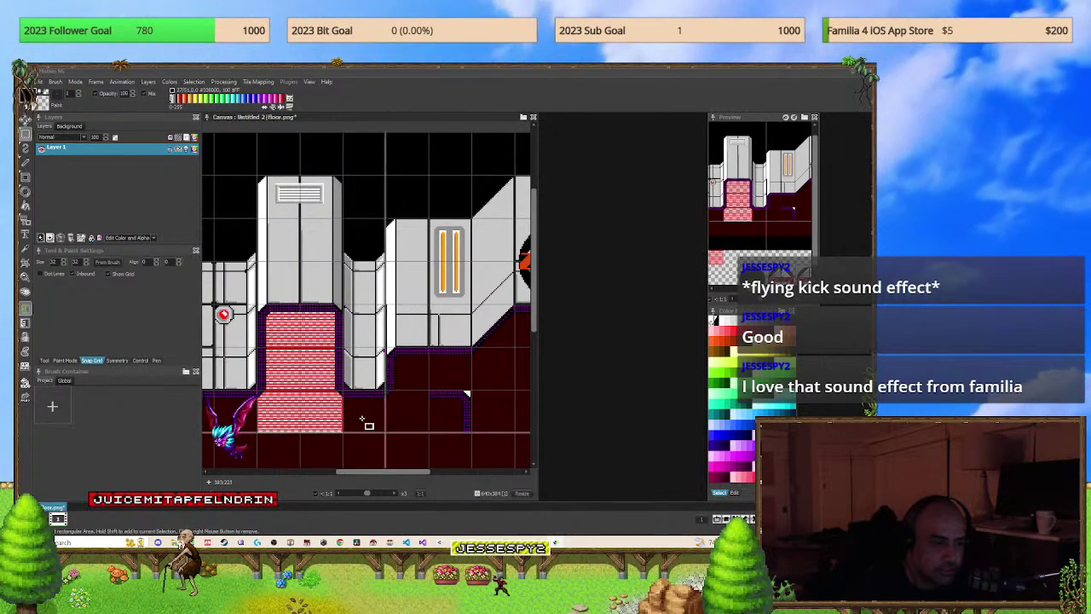
scroll(285, 419, "down", 1)
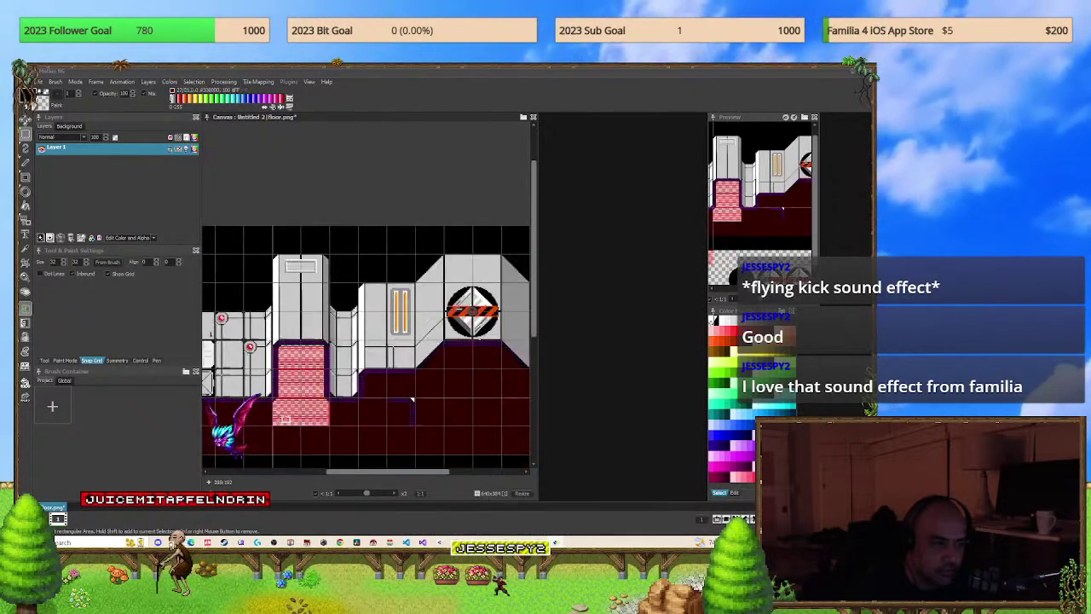
scroll(303, 384, "up", 1)
scroll(297, 382, "up", 1)
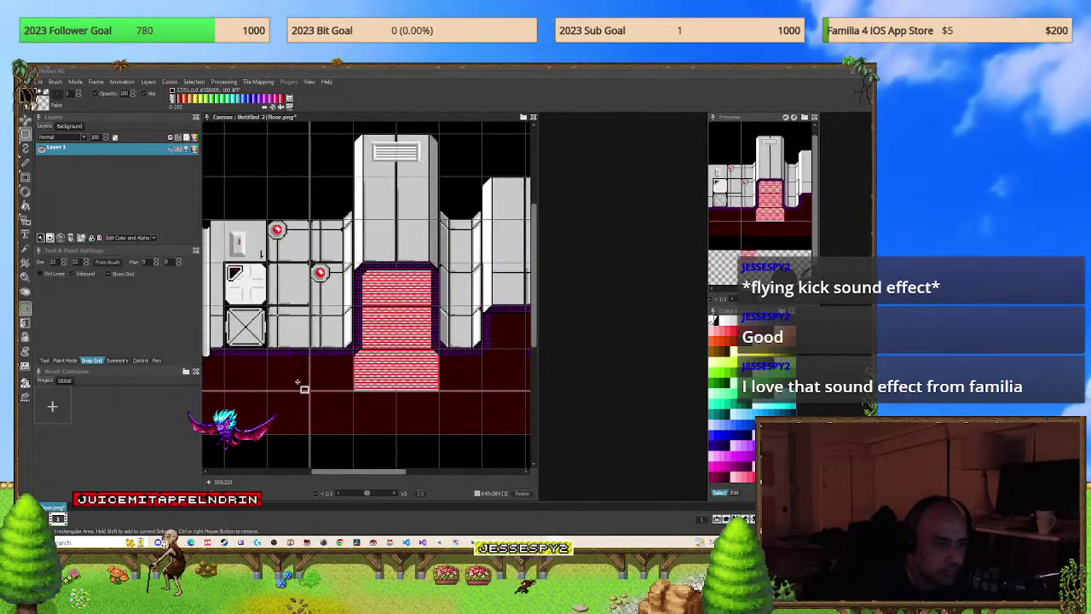
scroll(297, 381, "down", 1)
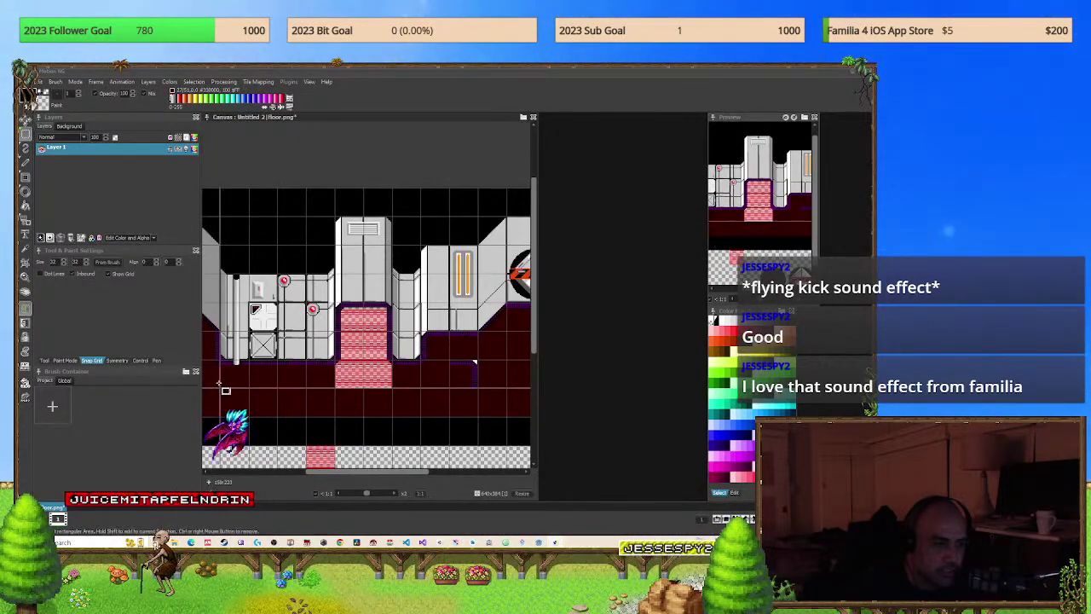
middle_click_drag(219, 382, 274, 378)
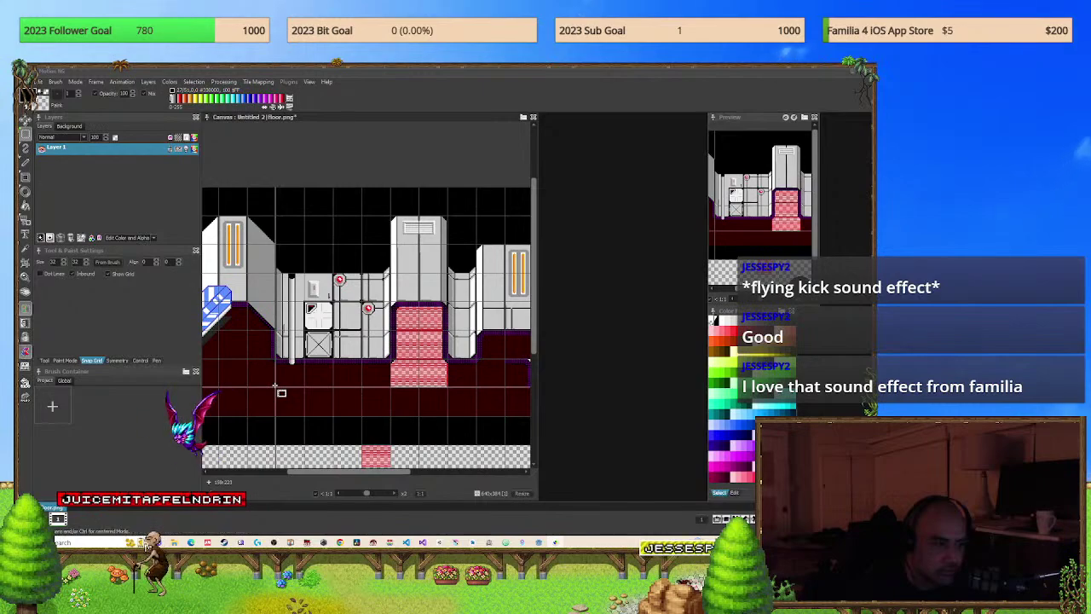
key("b")
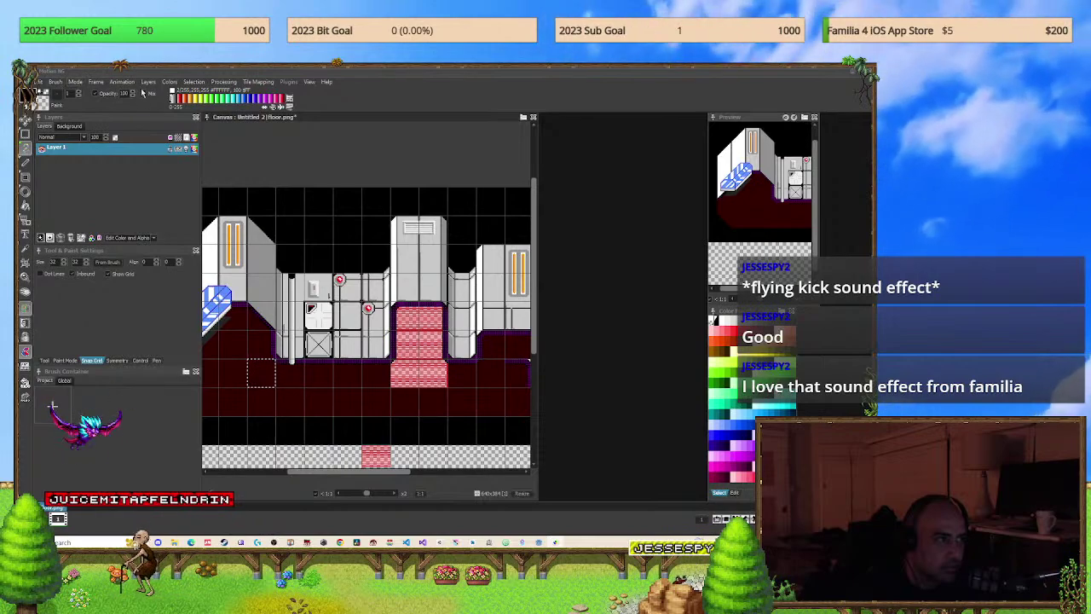
left_click(195, 82)
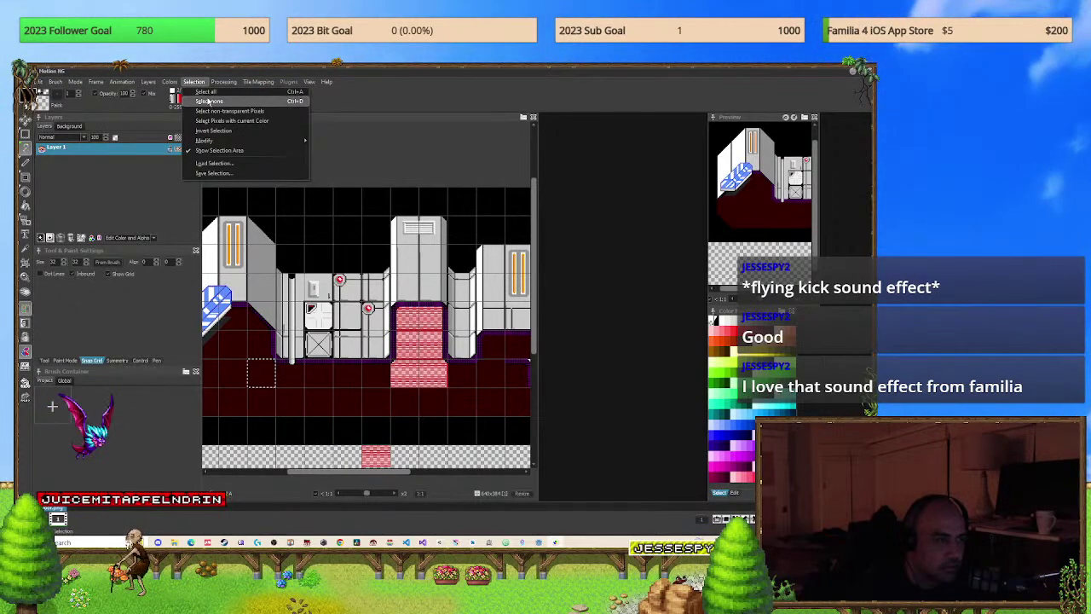
left_click(209, 101)
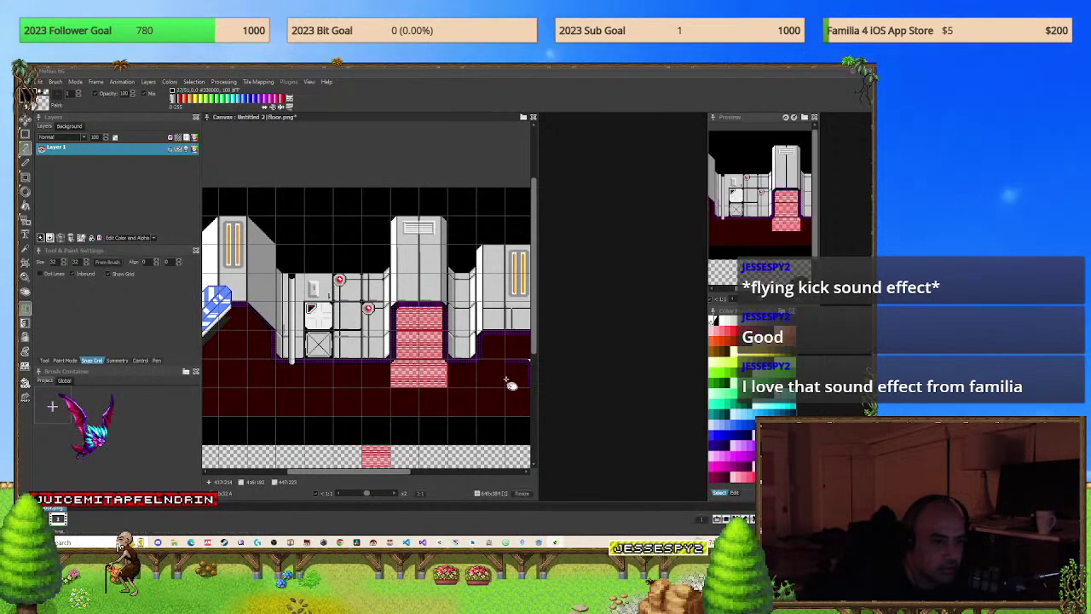
Examine the purple-edged floor along the room, from the left wall past the pink stairs to the right wall.
middle_click_drag(511, 382, 398, 354)
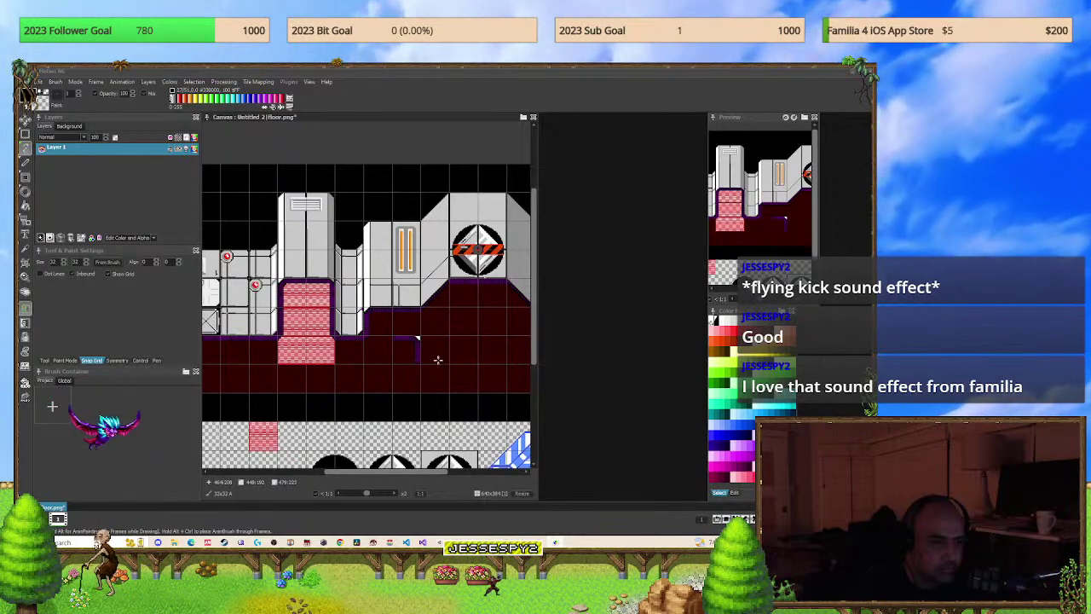
left_click(282, 349)
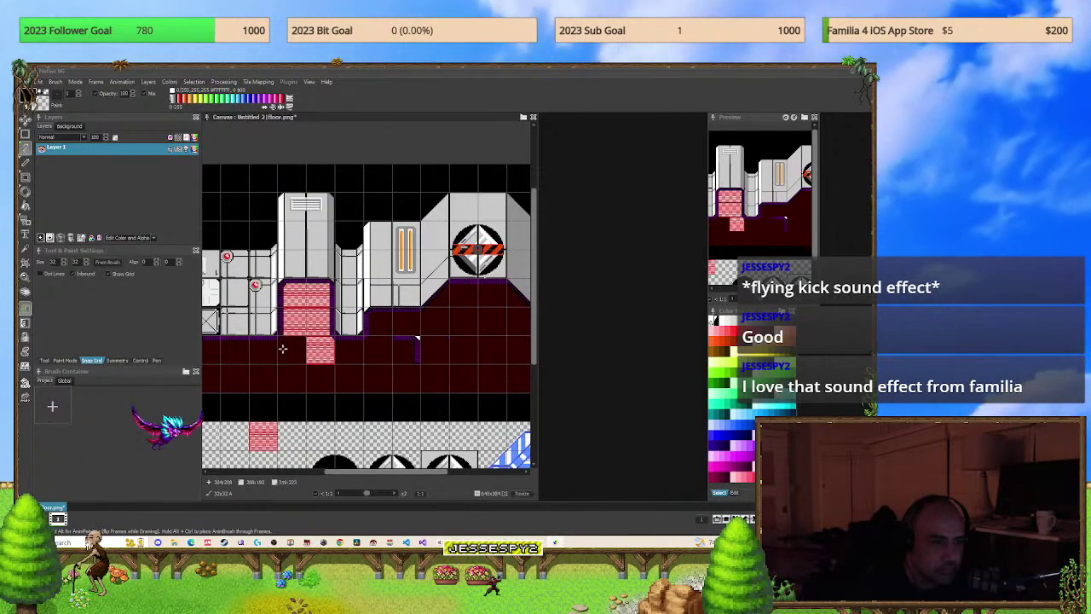
middle_click_drag(417, 333, 361, 319)
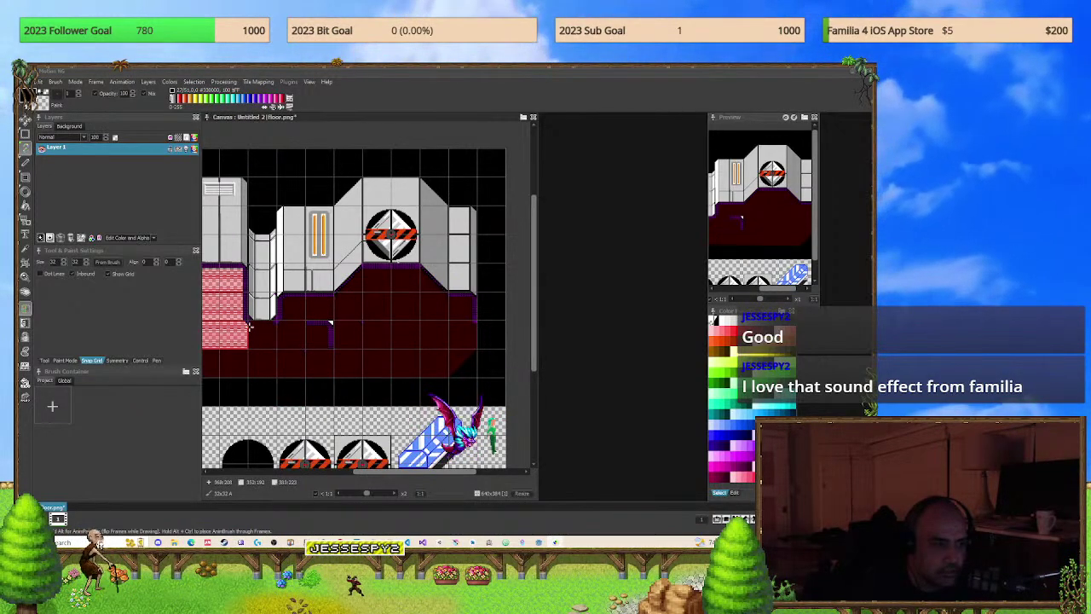
middle_click_drag(331, 318, 366, 356)
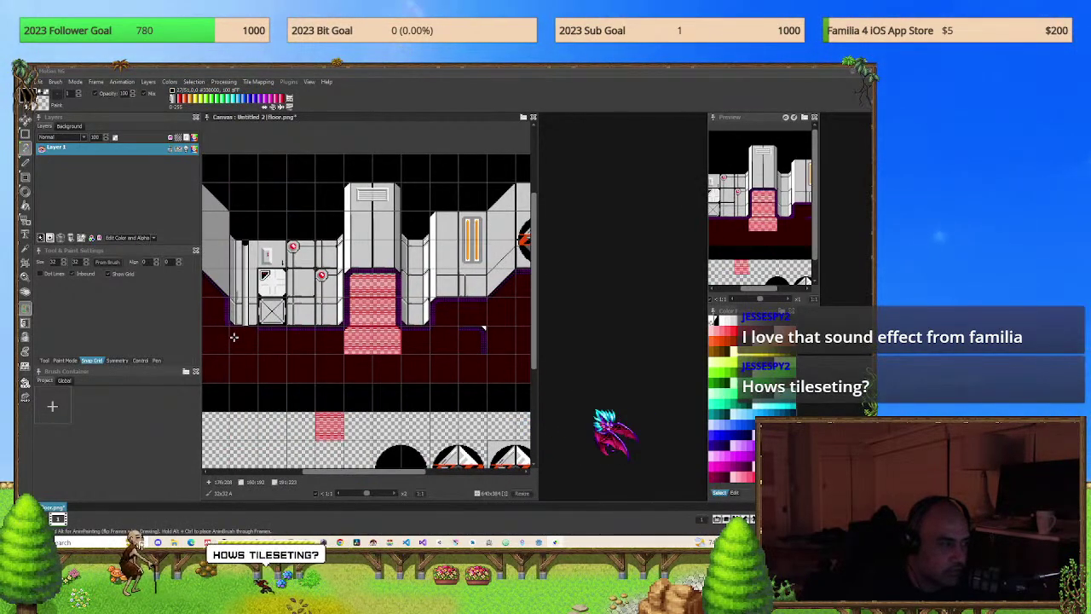
middle_click_drag(240, 345, 268, 333)
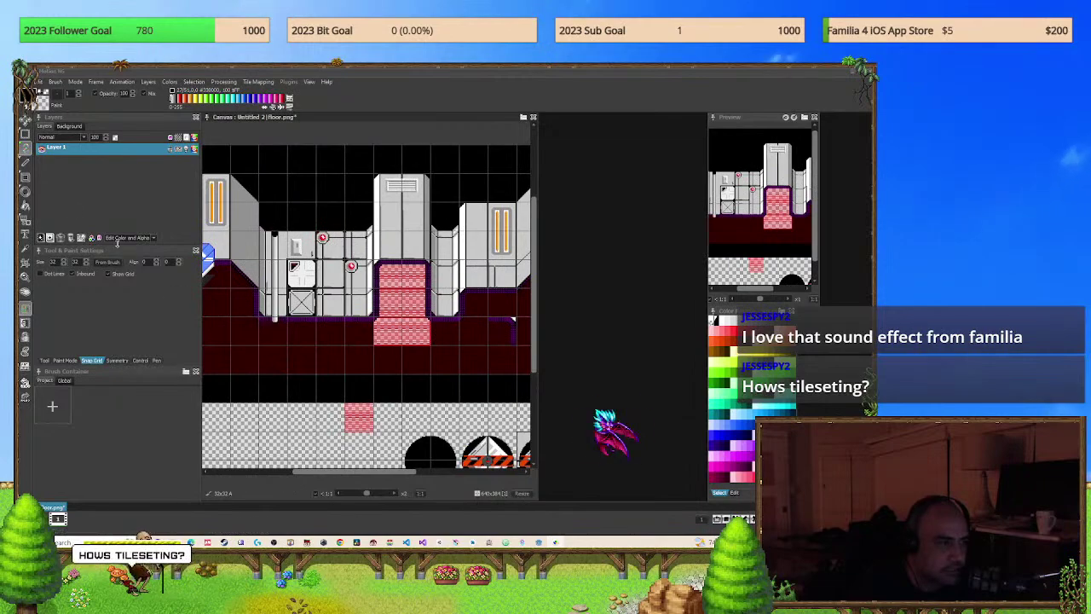
middle_click_drag(509, 329, 360, 318)
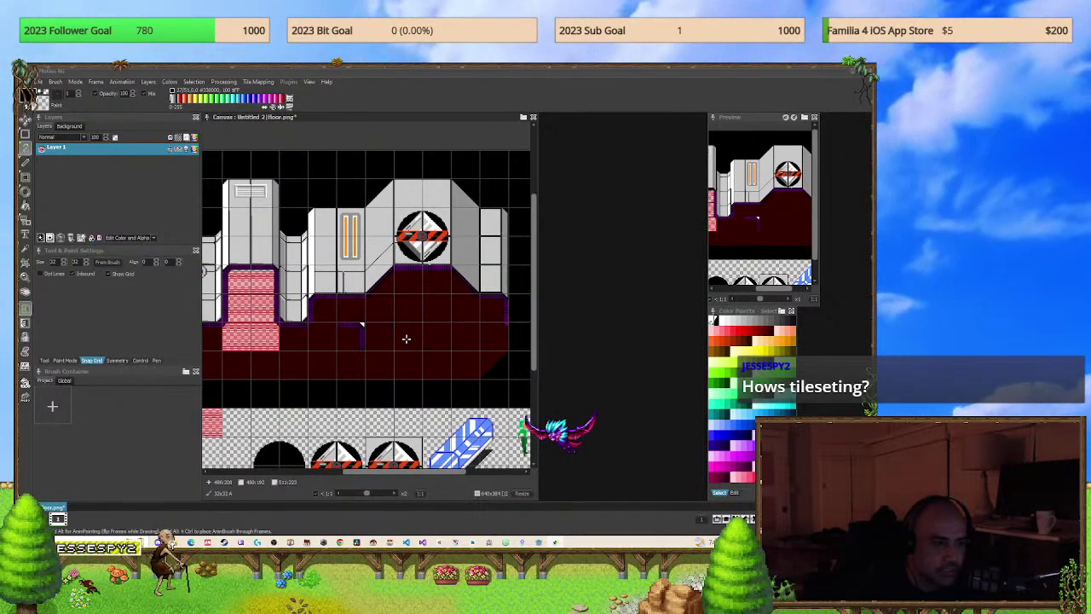
middle_click_drag(381, 339, 194, 338)
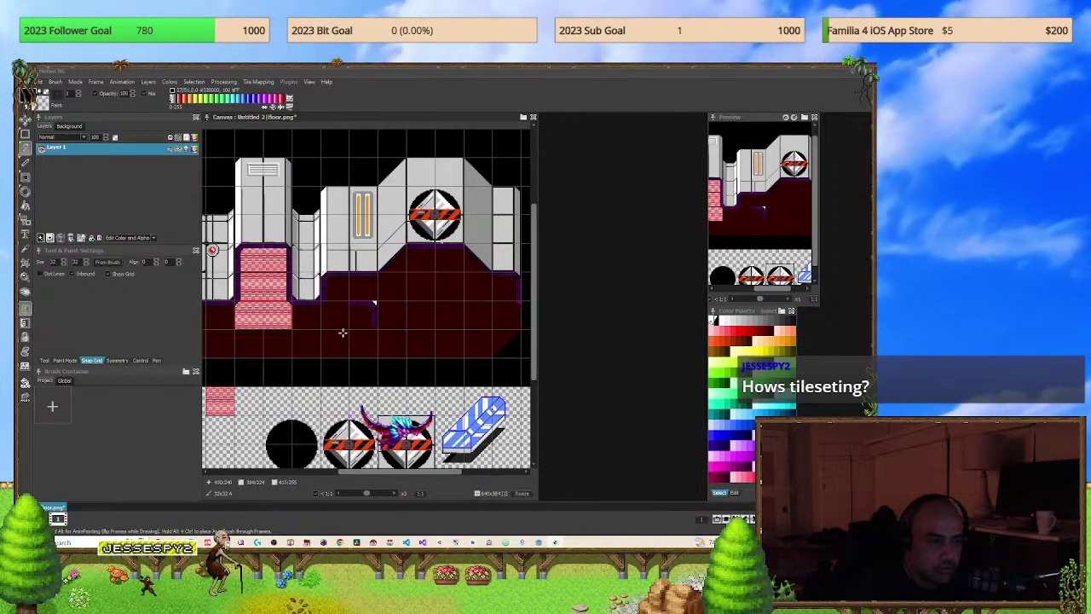
middle_click_drag(352, 339, 428, 325)
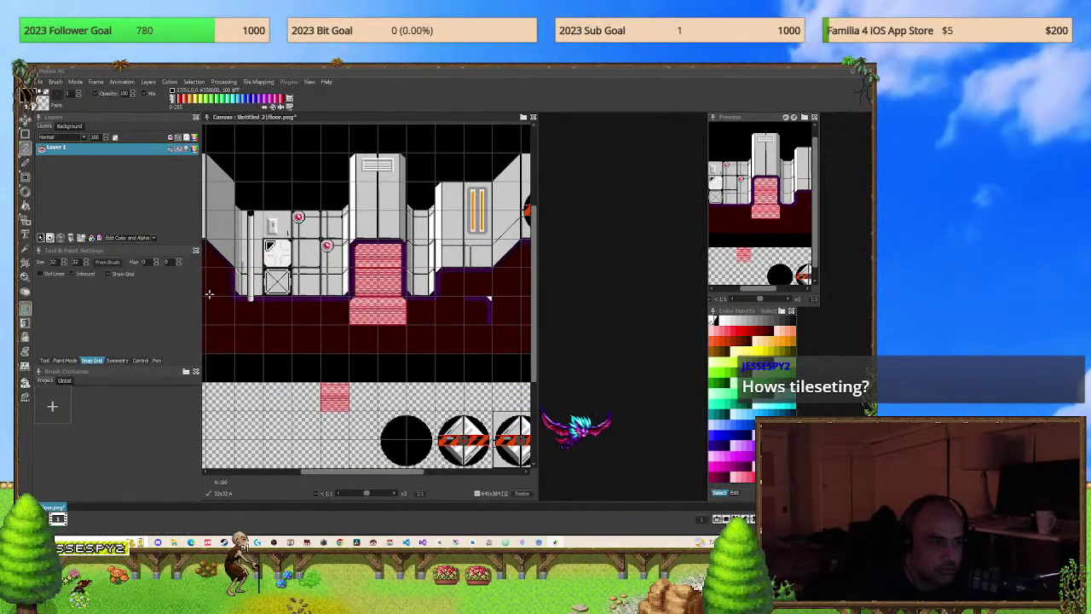
Grab the 32 × 96 diagonal wall-and-floor strip beside the left wall as a brush and stamp it over the pink stairs' right half.
left_click(26, 134)
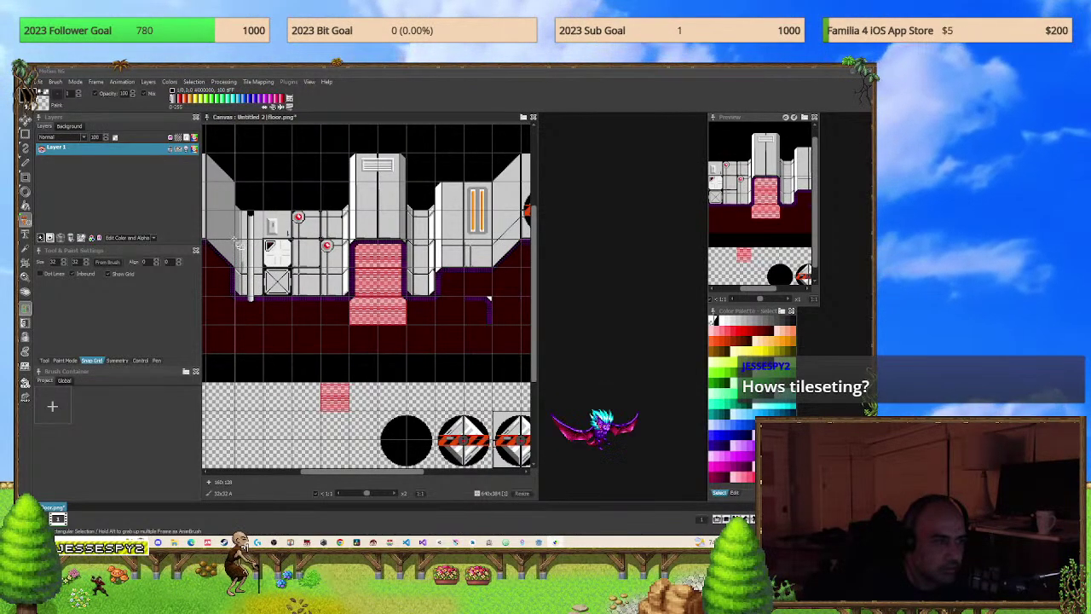
left_click(230, 279)
left_click_drag(230, 280, 386, 281)
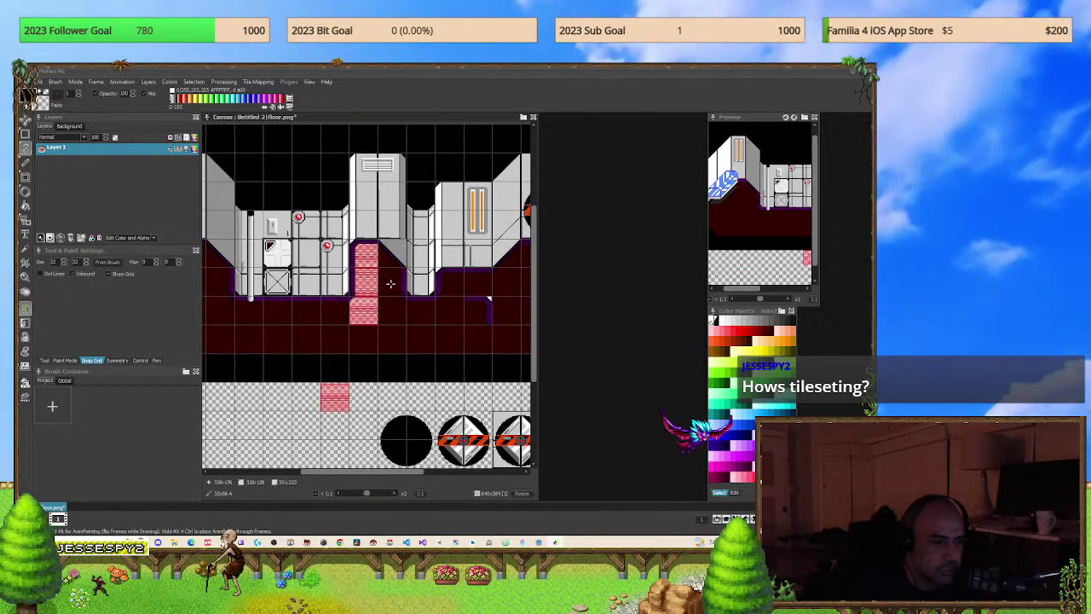
Grab a plain 32 × 32 dark-red floor tile as a brush and stamp it over the stray purple corner beneath the orange-light wall.
middle_click_drag(478, 333, 348, 328)
left_click_drag(344, 323, 359, 346)
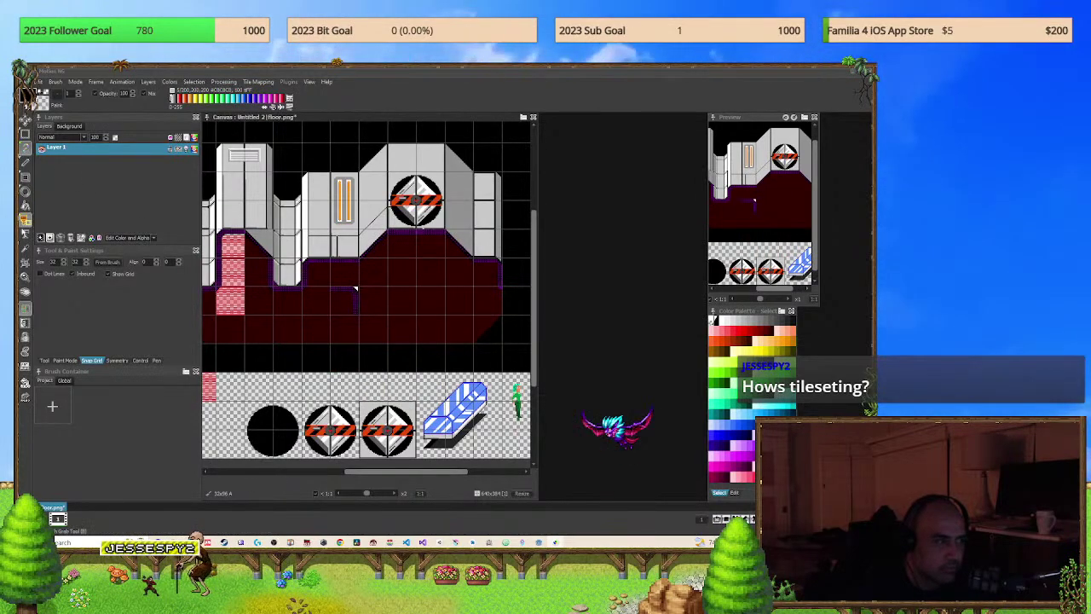
left_click(25, 232)
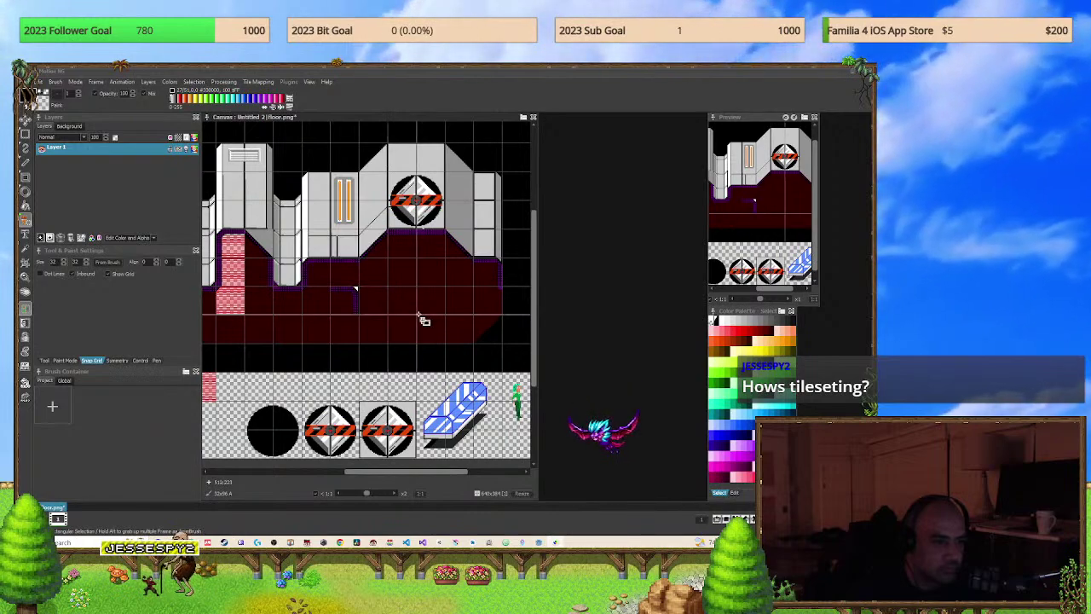
left_click(390, 287)
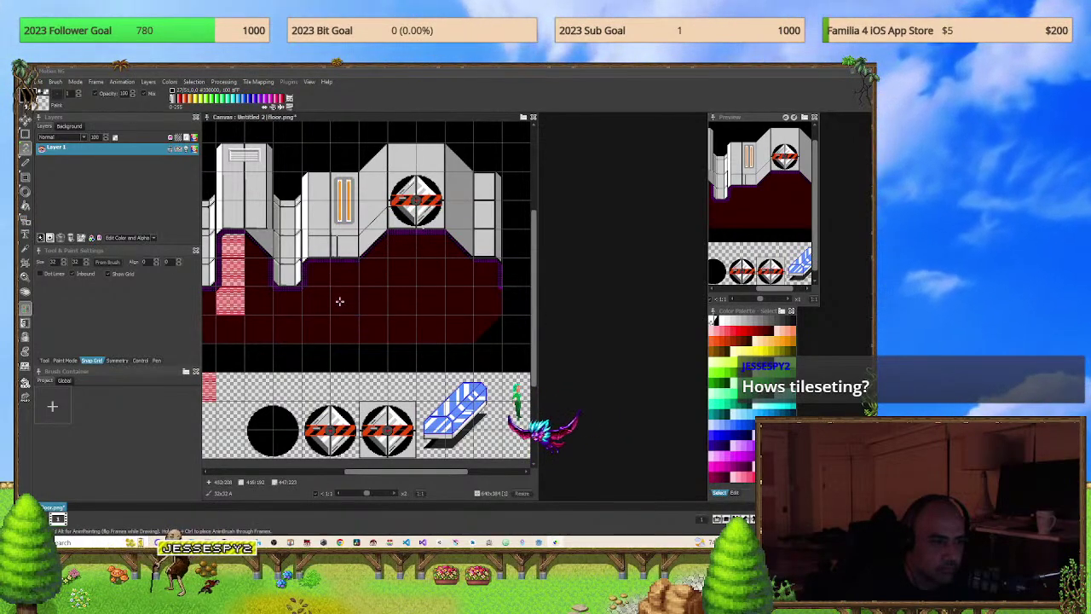
left_click(459, 330)
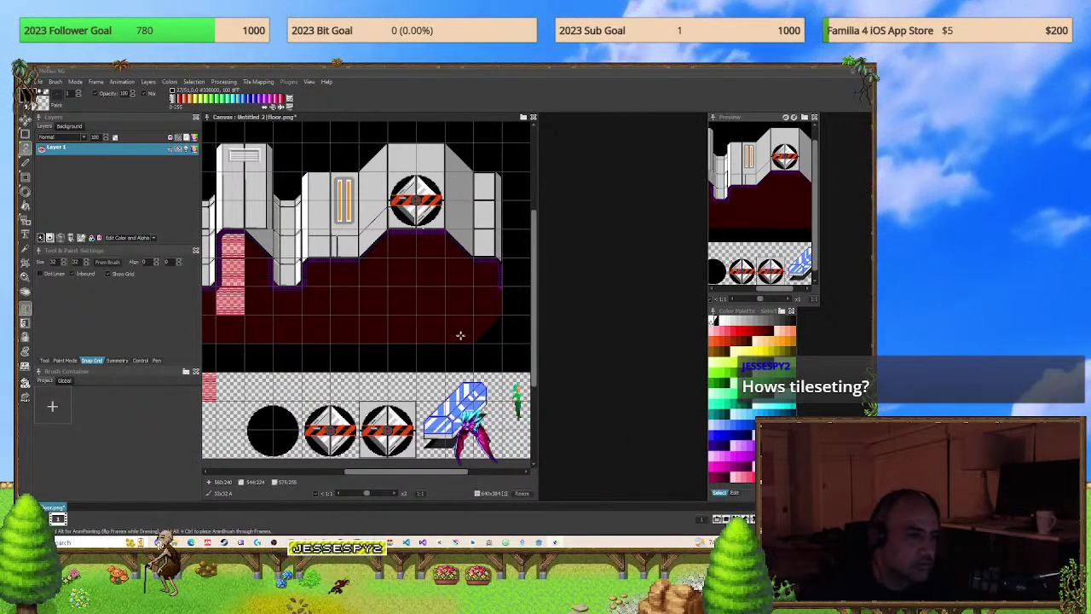
mouse_move(348, 319)
middle_mouse_down()
mouse_move(402, 318)
mouse_move(358, 329)
middle_mouse_up()
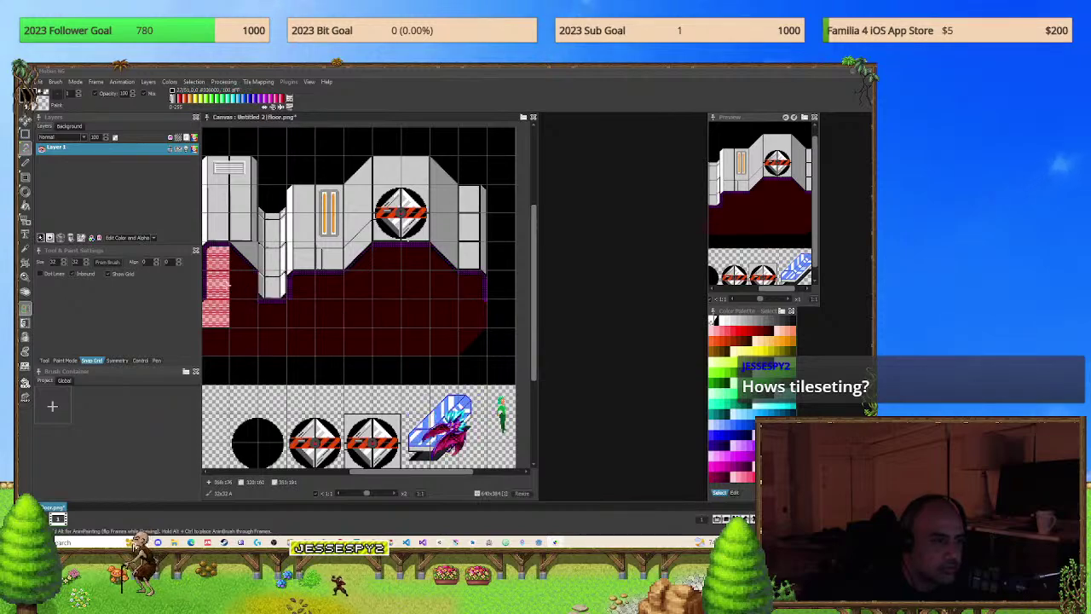
Grab the 288 × 96 floor section between the pink stairs and the right wall as a brush.
left_click(25, 219)
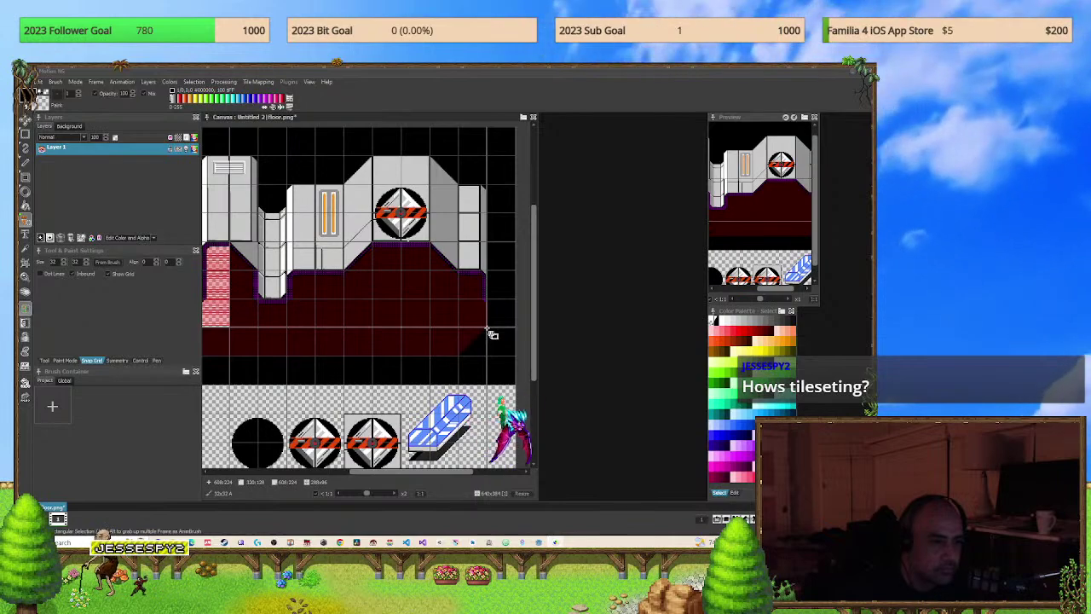
mouse_move(492, 334)
left_mouse_down()
mouse_move(443, 282)
mouse_move(362, 230)
mouse_move(416, 377)
mouse_move(392, 316)
mouse_move(213, 256)
left_mouse_up()
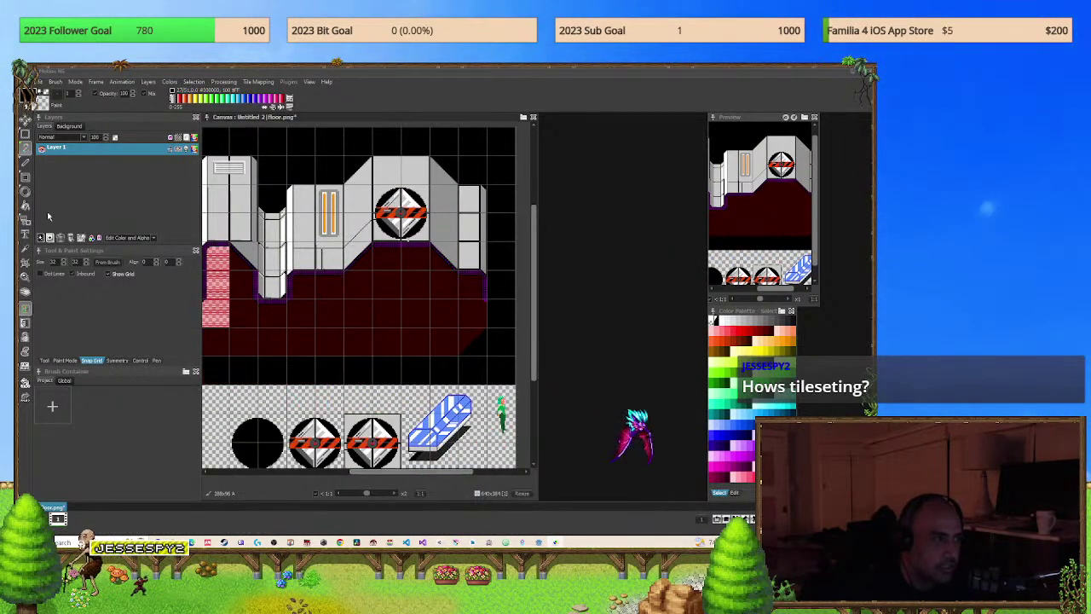
Start loading an image, browse to the Mint folder and put its tile-main file into the Mint-Asset-Pack folder.
left_click(36, 82)
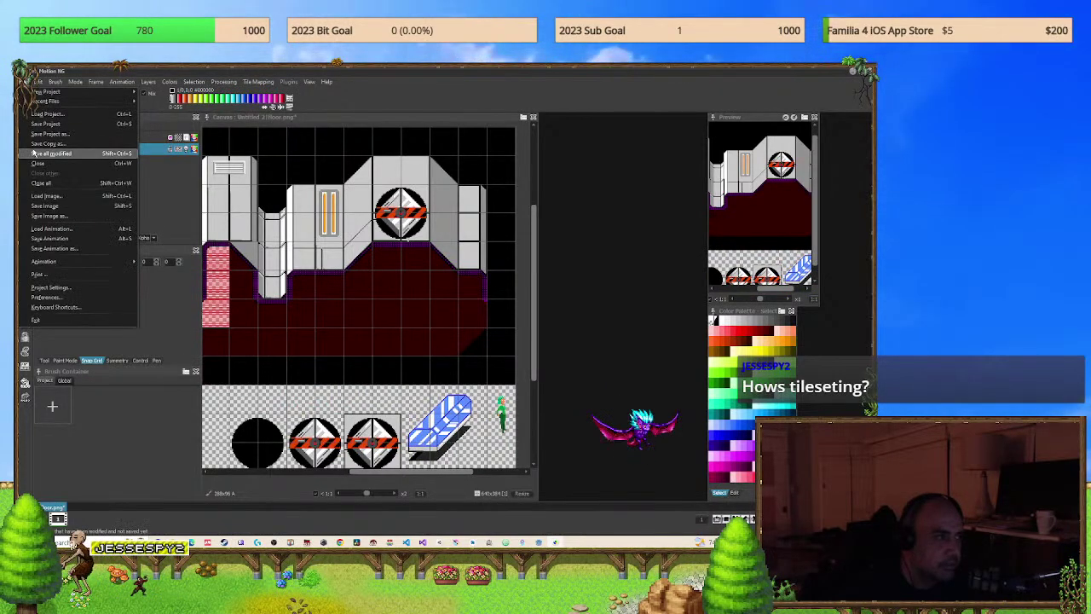
left_click(68, 196)
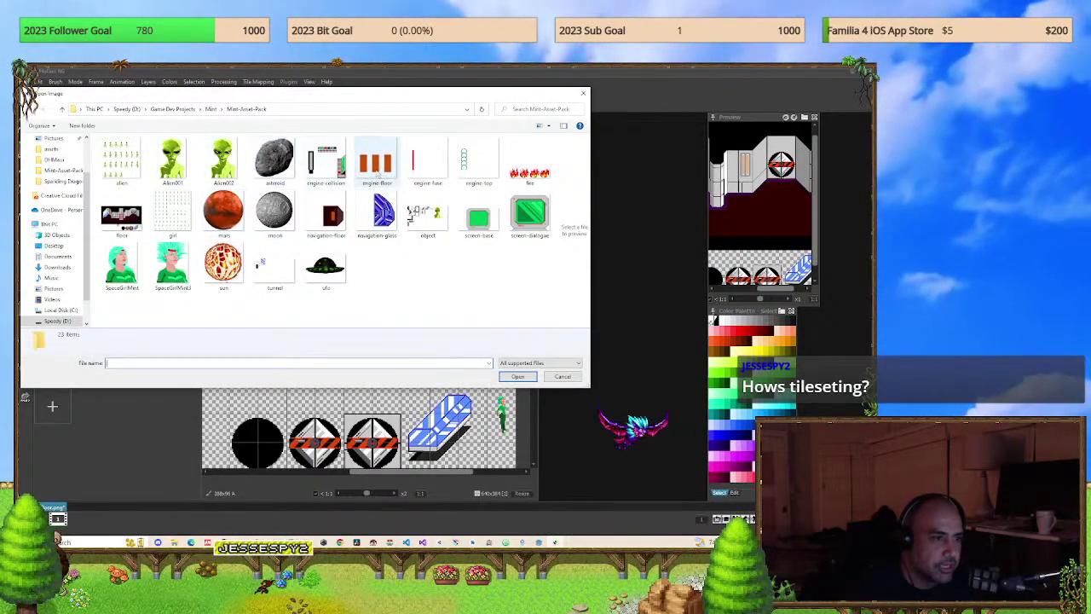
left_click(122, 218)
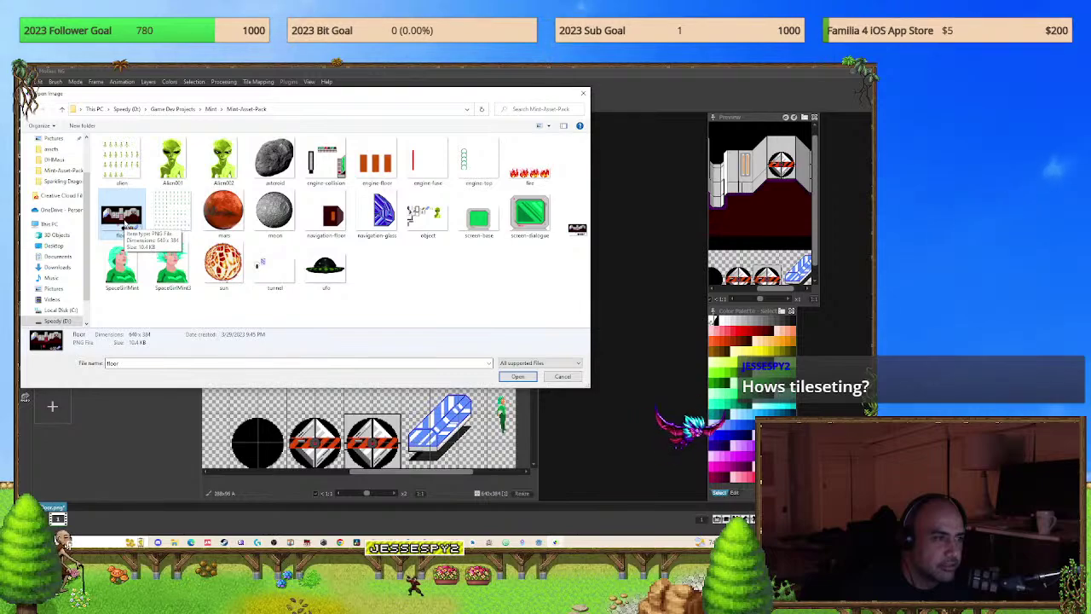
left_click(62, 110)
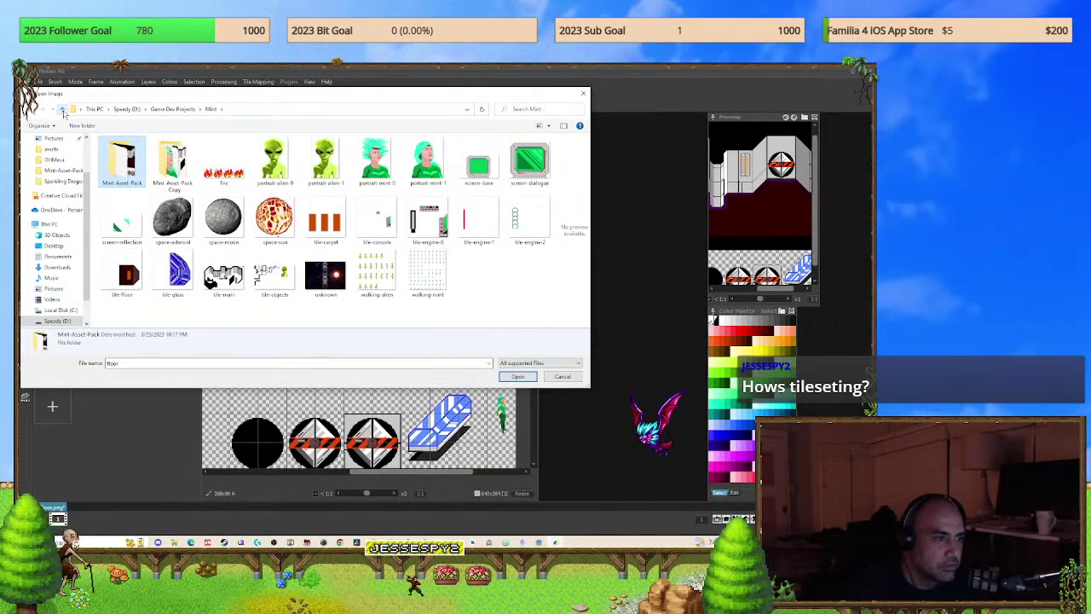
double_click(126, 174)
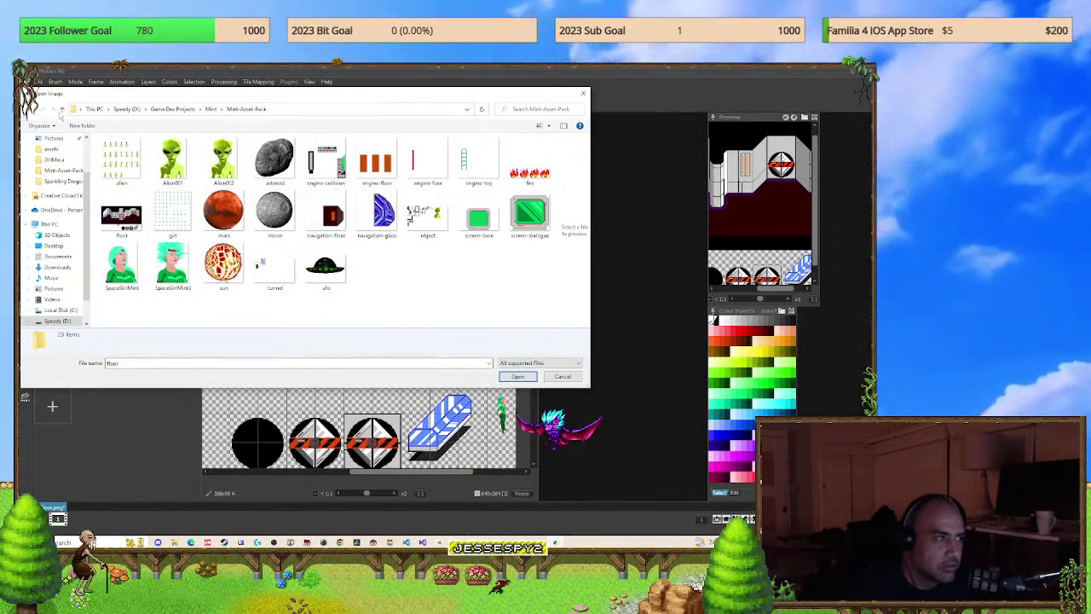
left_click(61, 108)
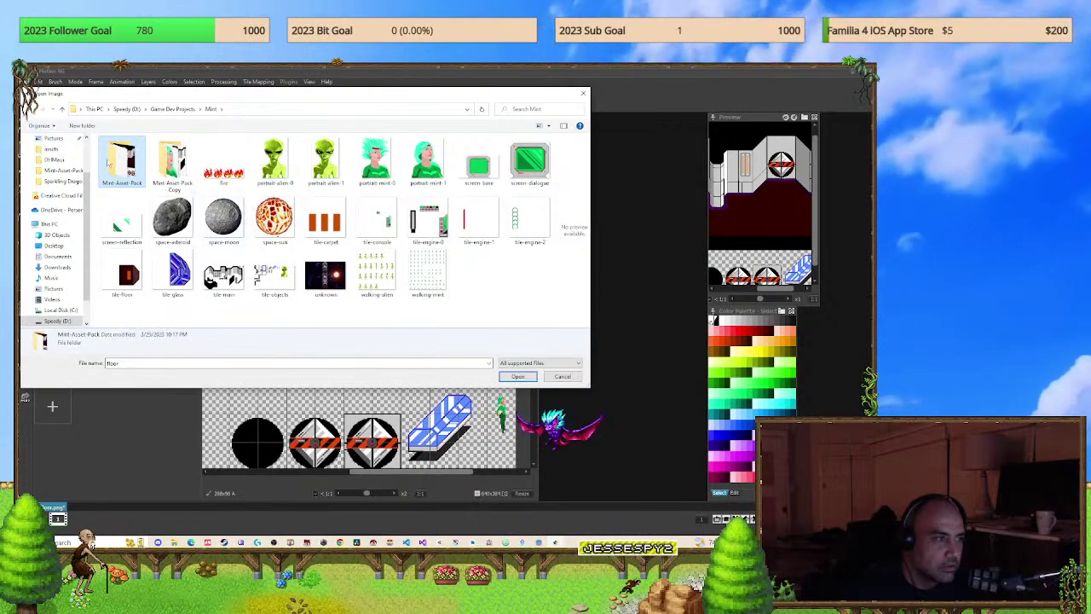
left_click(62, 109)
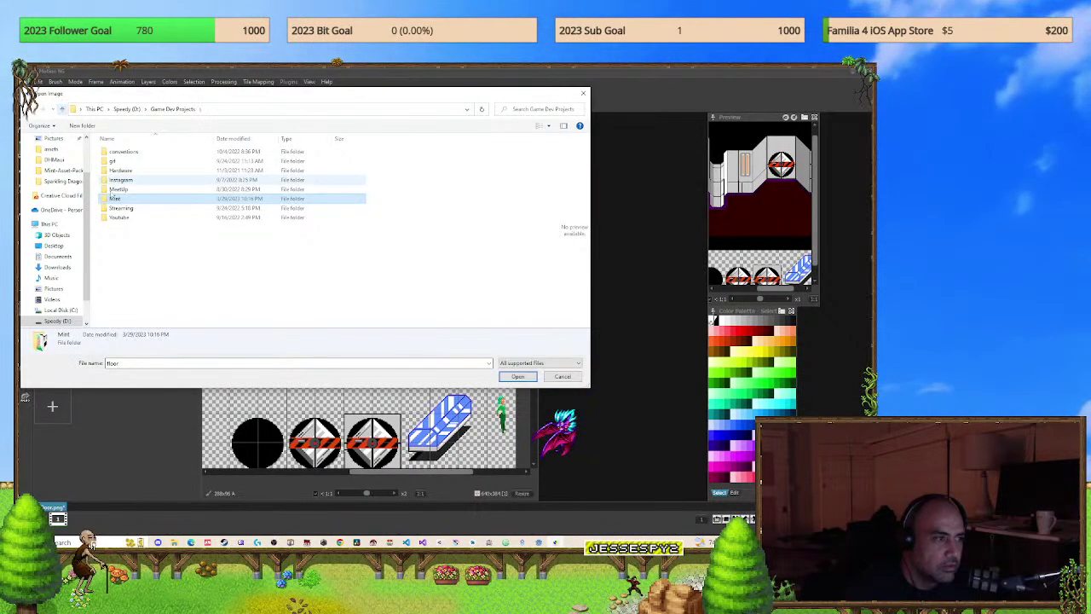
double_click(115, 198)
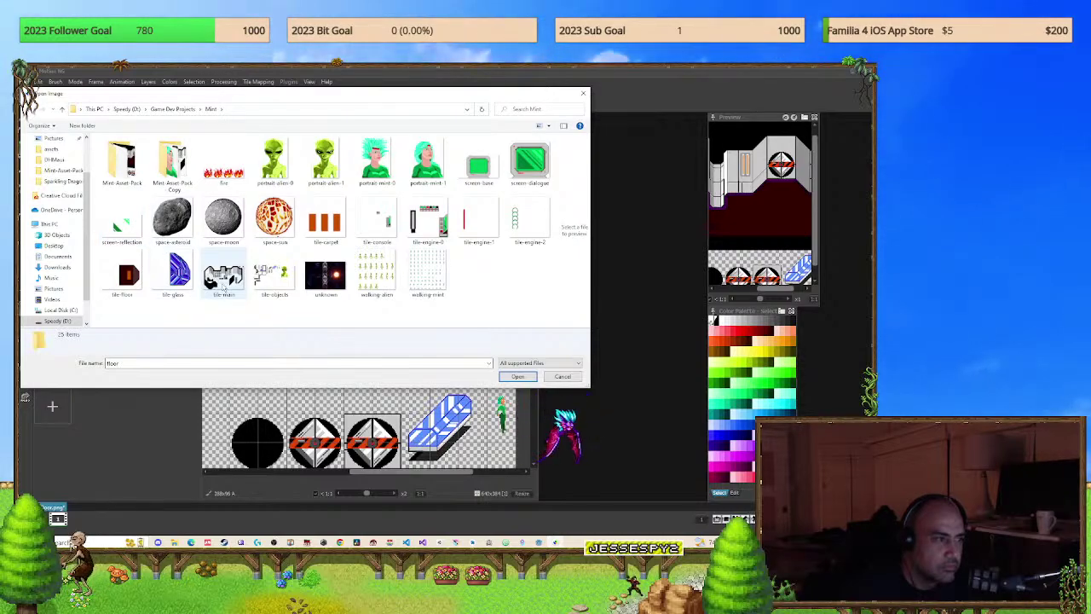
left_click_drag(223, 277, 124, 174)
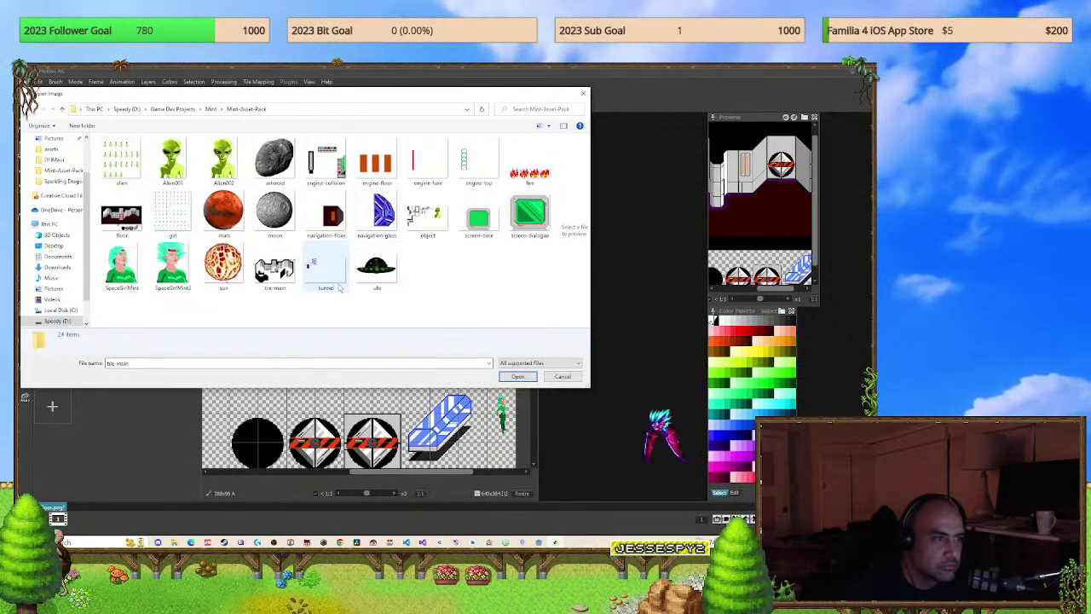
Load the tile-main image from Mint-Asset-Pack, accepting the offered color quantization settings.
left_click(275, 282)
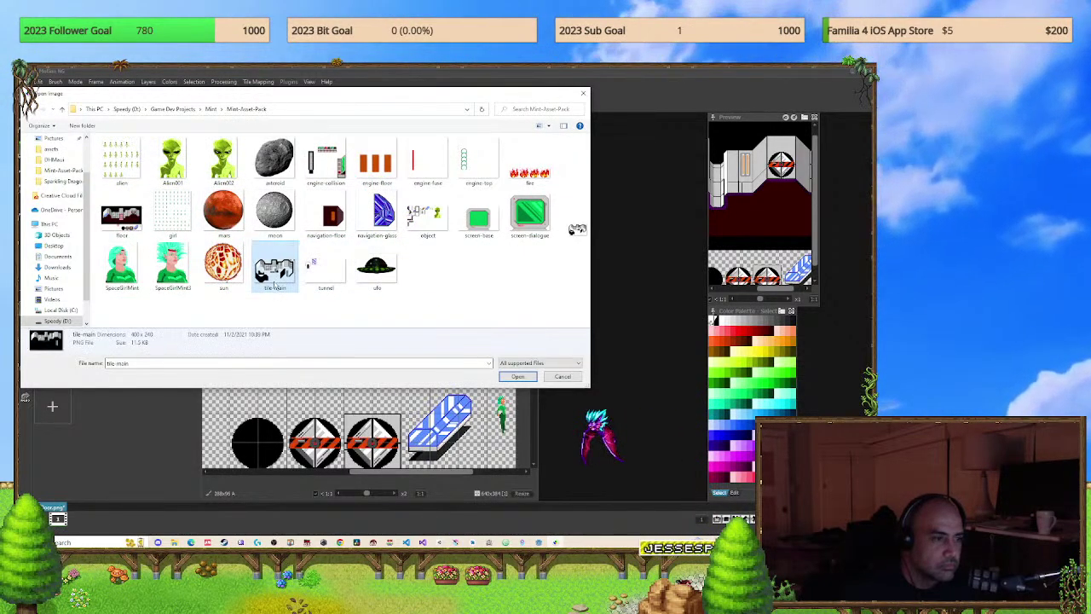
left_click(535, 375)
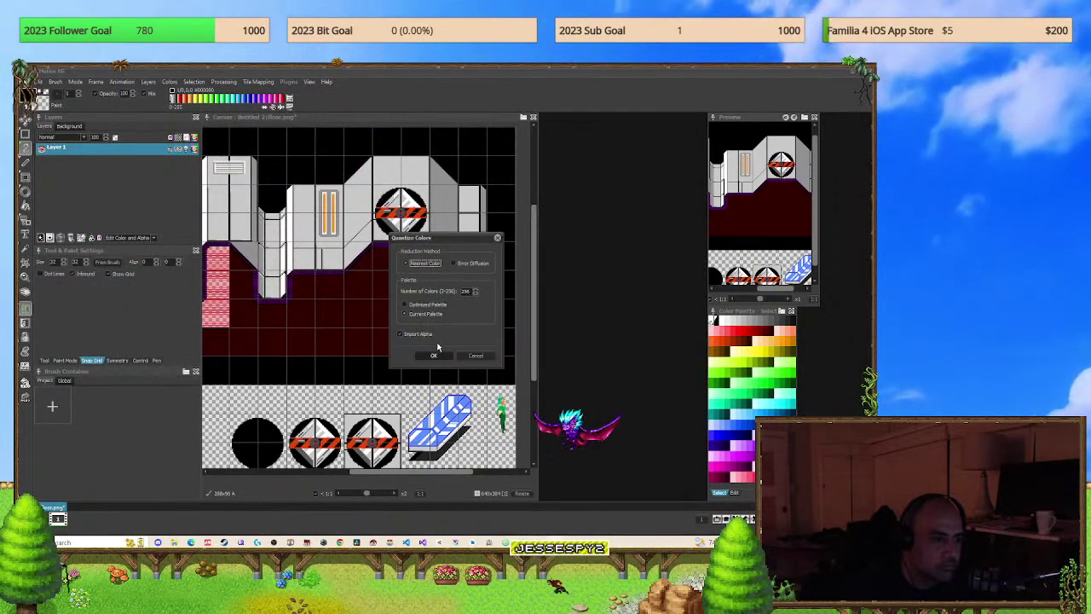
left_click(433, 356)
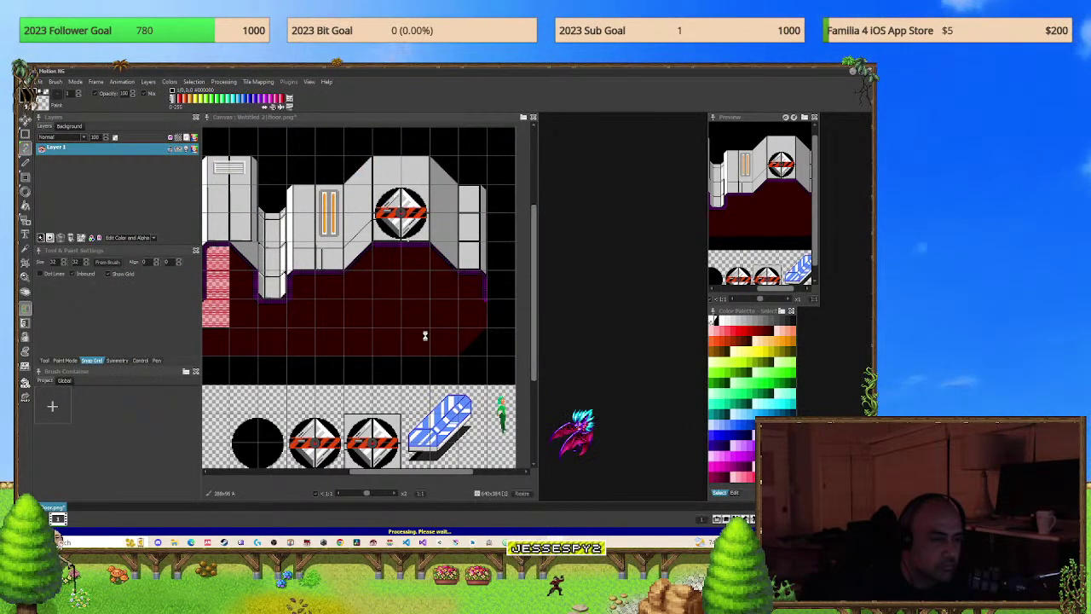
Inspect the whole tile-main image and its empty floor area, holding the grabbed floor brush over it for comparison.
scroll(421, 336, "down", 3)
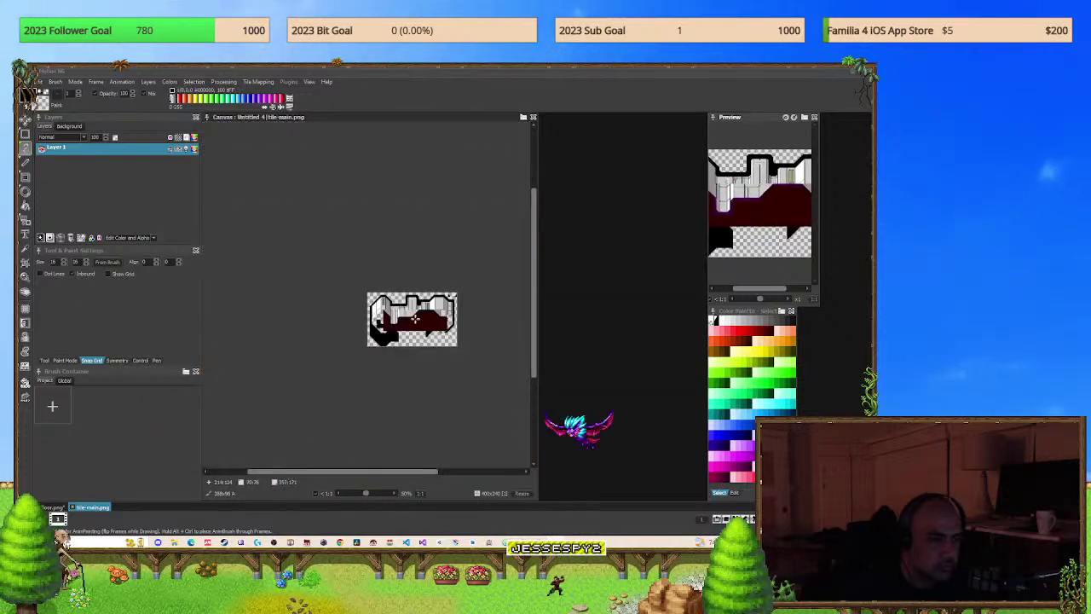
scroll(439, 337, "up", 2)
scroll(441, 345, "down", 2)
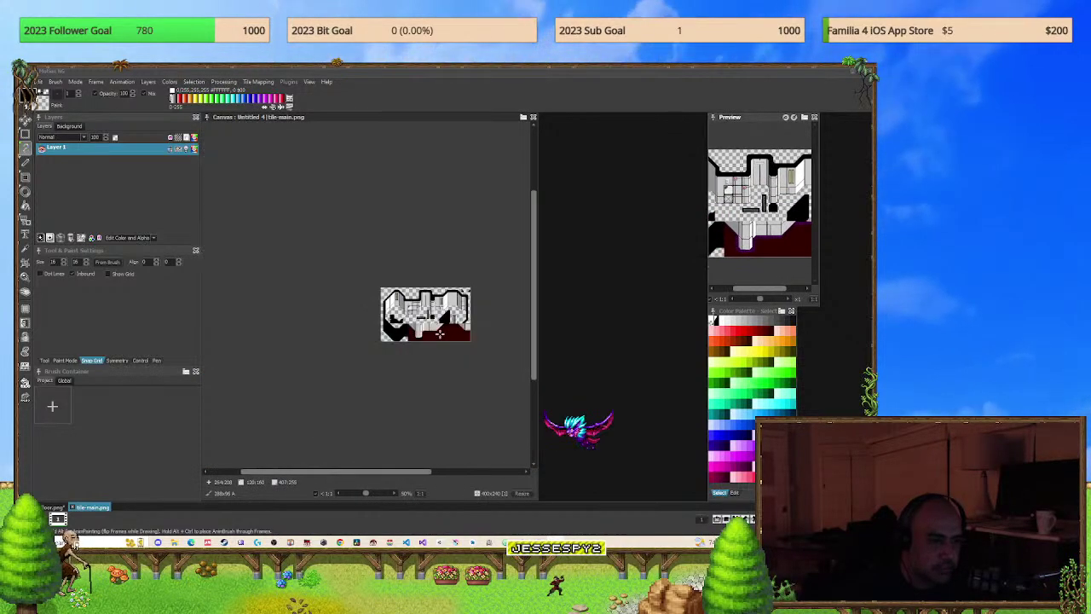
scroll(443, 352, "up", 3)
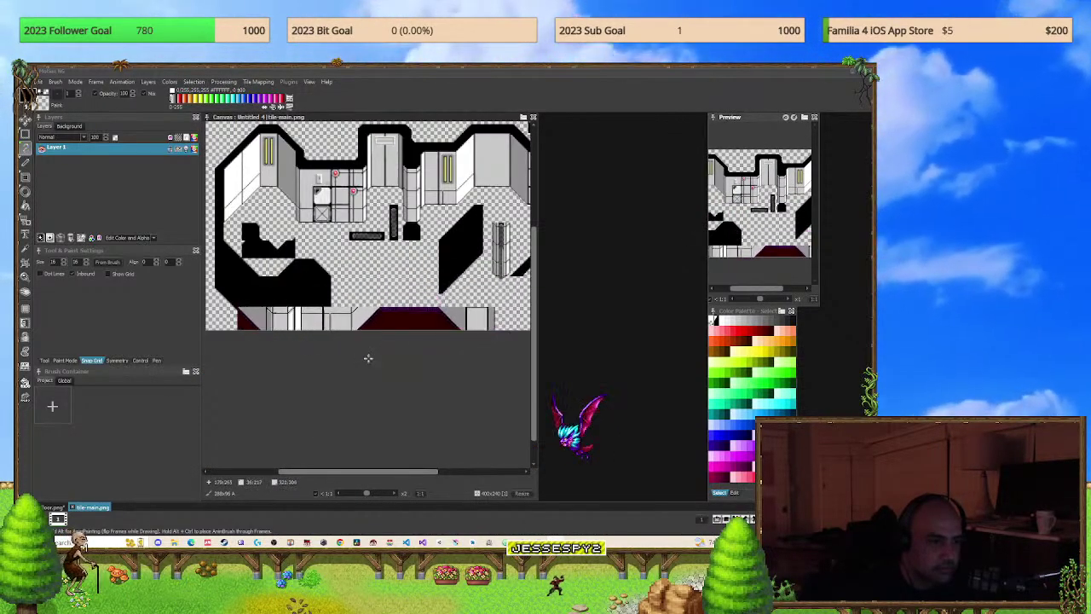
scroll(402, 309, "right", 2)
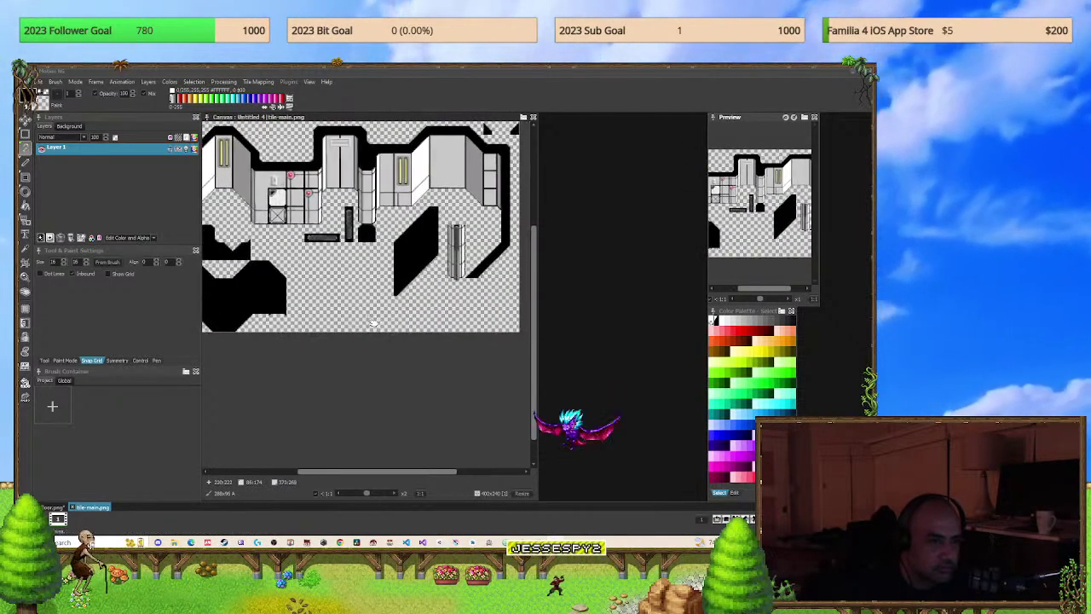
scroll(392, 305, "down", 3)
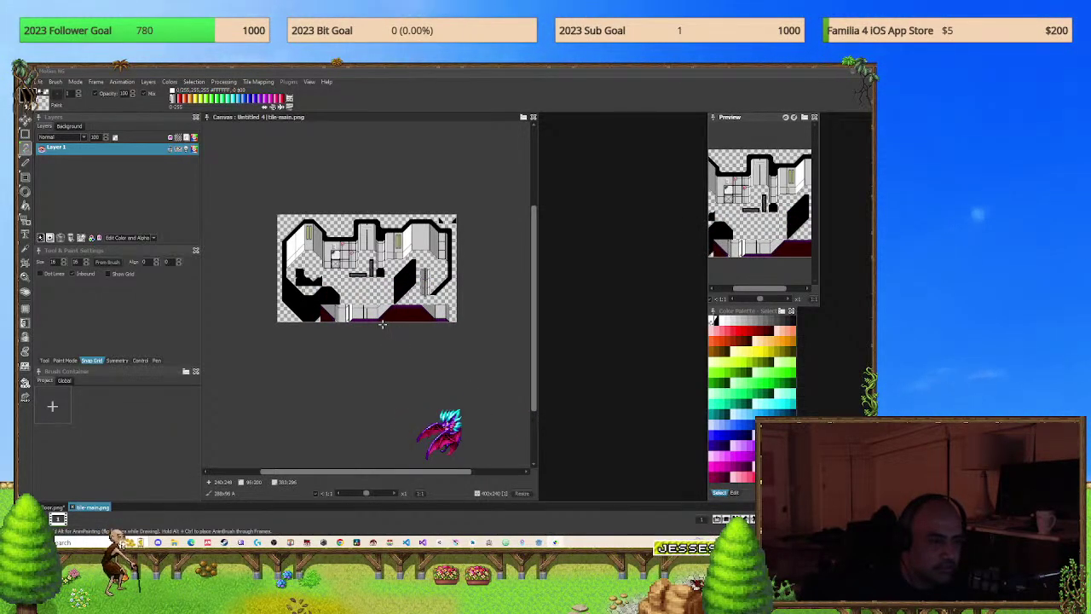
left_click_drag(382, 324, 439, 260)
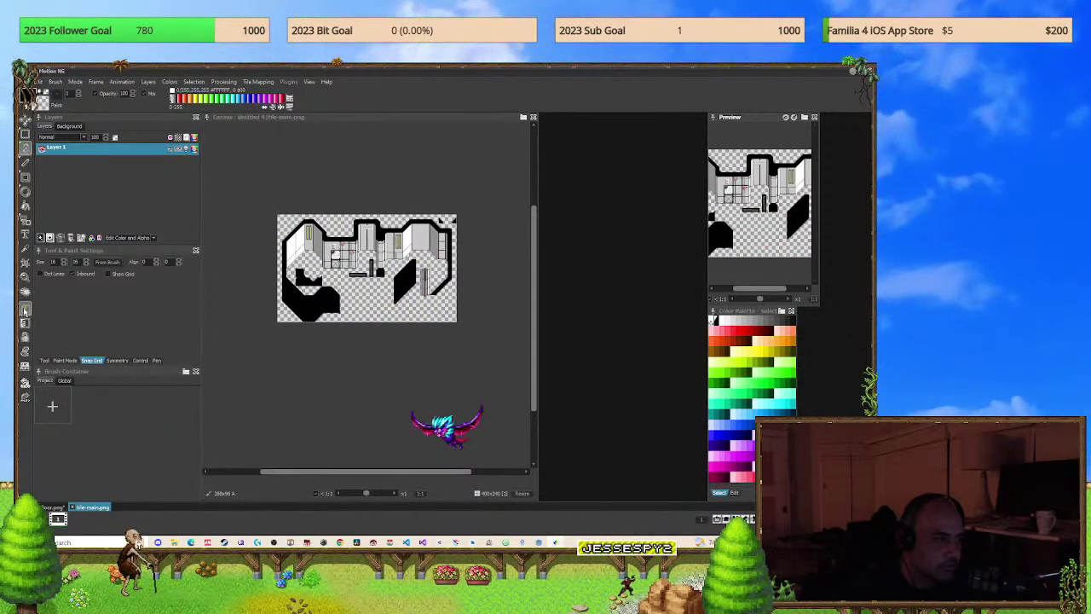
Show a 32 × 32 snap grid over the tile-main image and check how its artwork lines up with it.
left_click(73, 262)
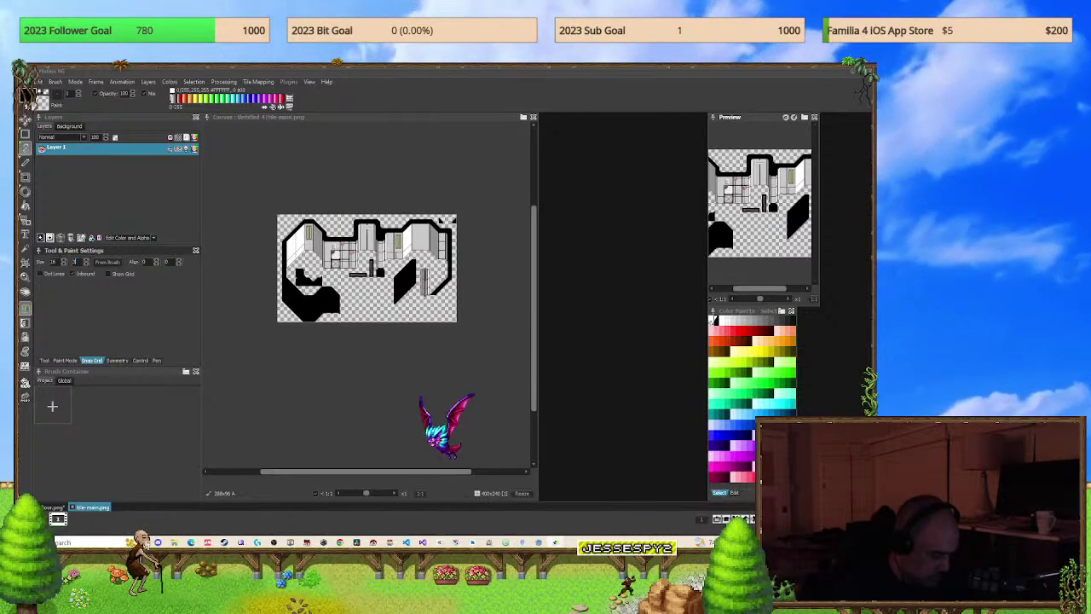
left_click(109, 275)
scroll(419, 253, "up", 3)
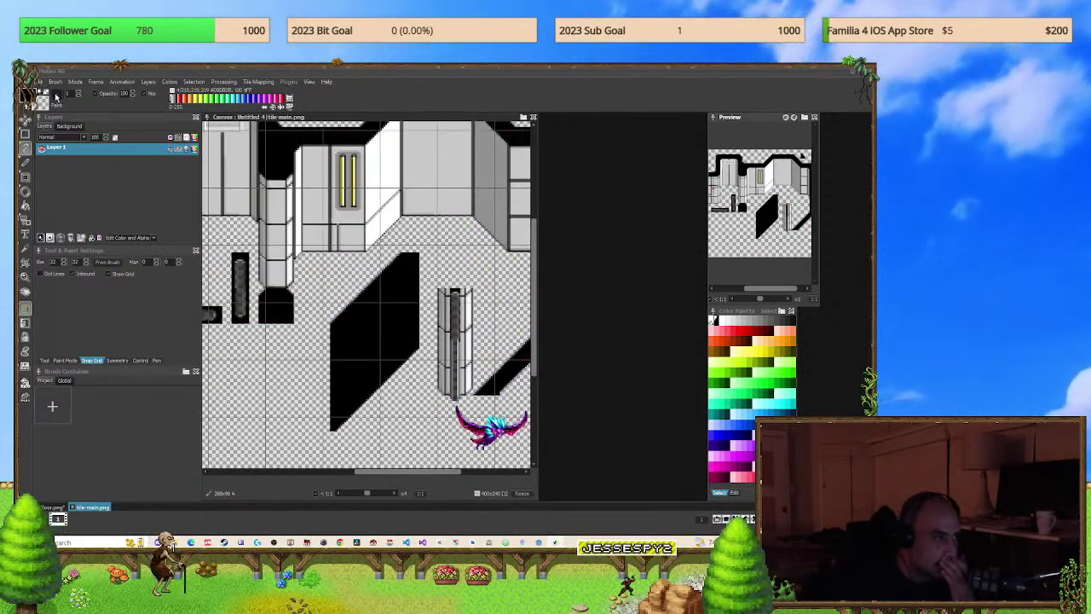
scroll(371, 295, "down", 5)
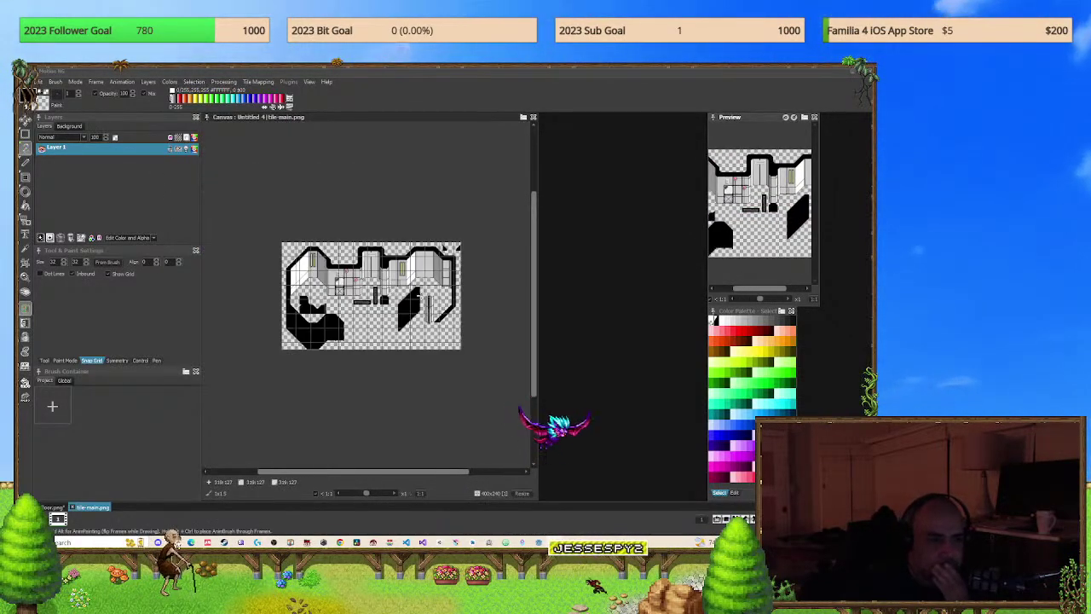
scroll(370, 295, "up", 1)
scroll(370, 295, "down", 1)
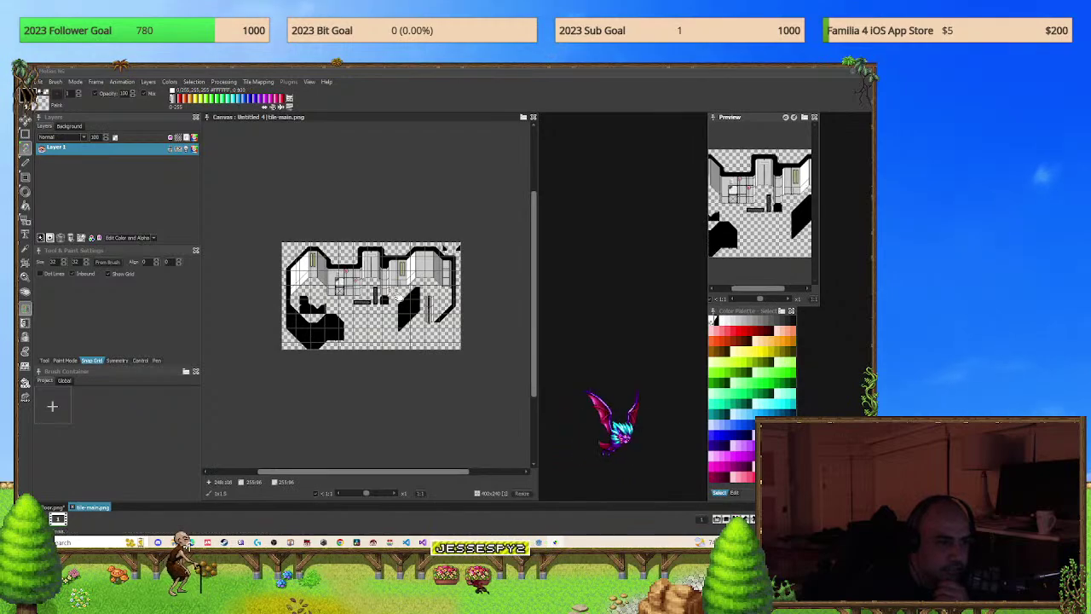
scroll(371, 296, "down", 1)
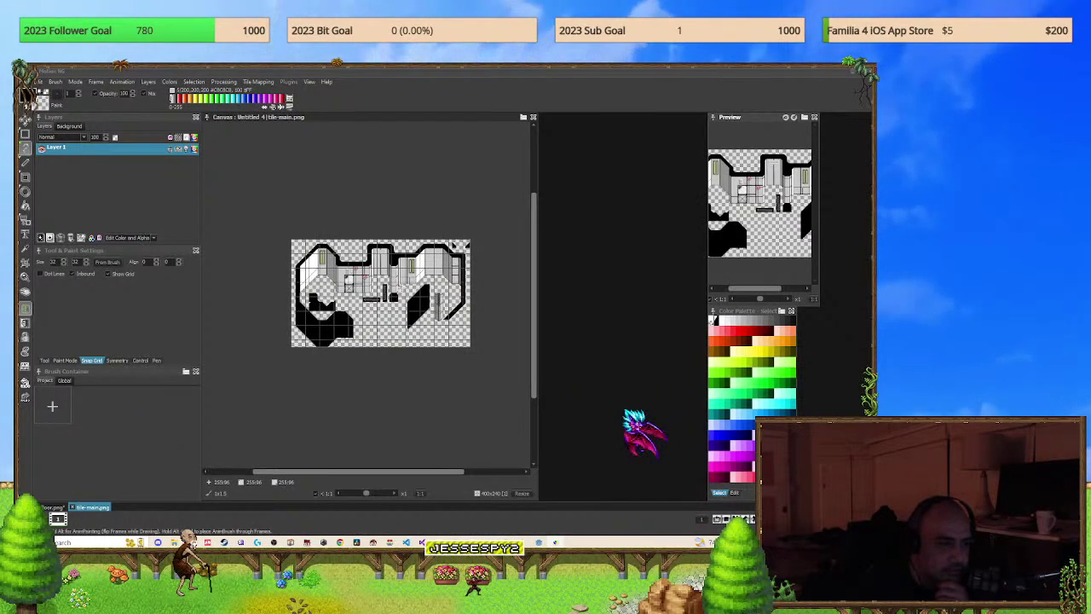
scroll(371, 296, "up", 1)
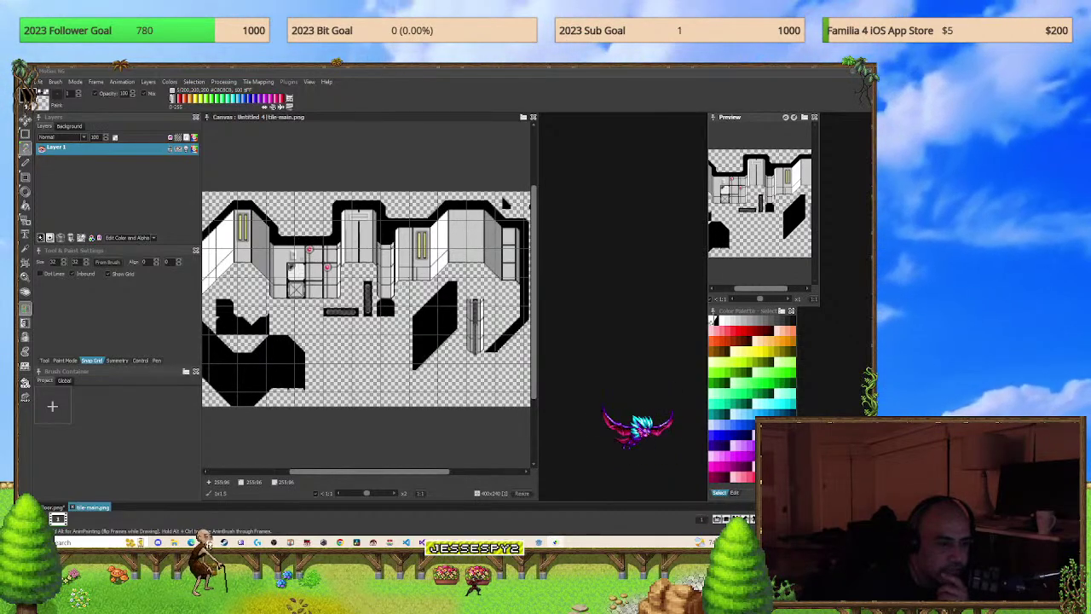
Close the tile-main image, start loading an image and delete the tile-main file from the Mint-Asset-Pack folder.
key("ctrl+Tab")
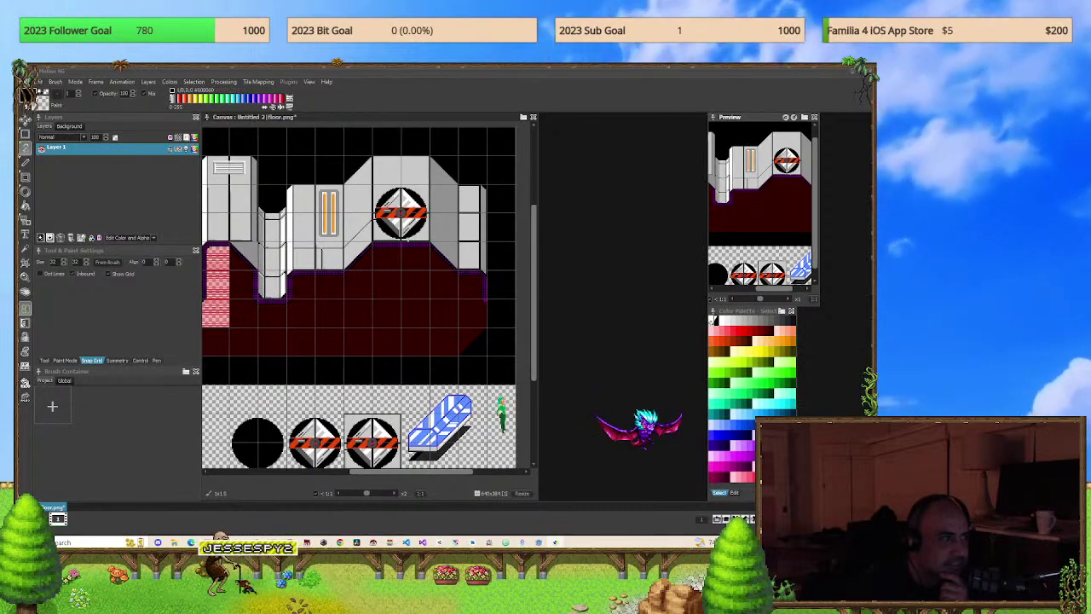
left_click(38, 82)
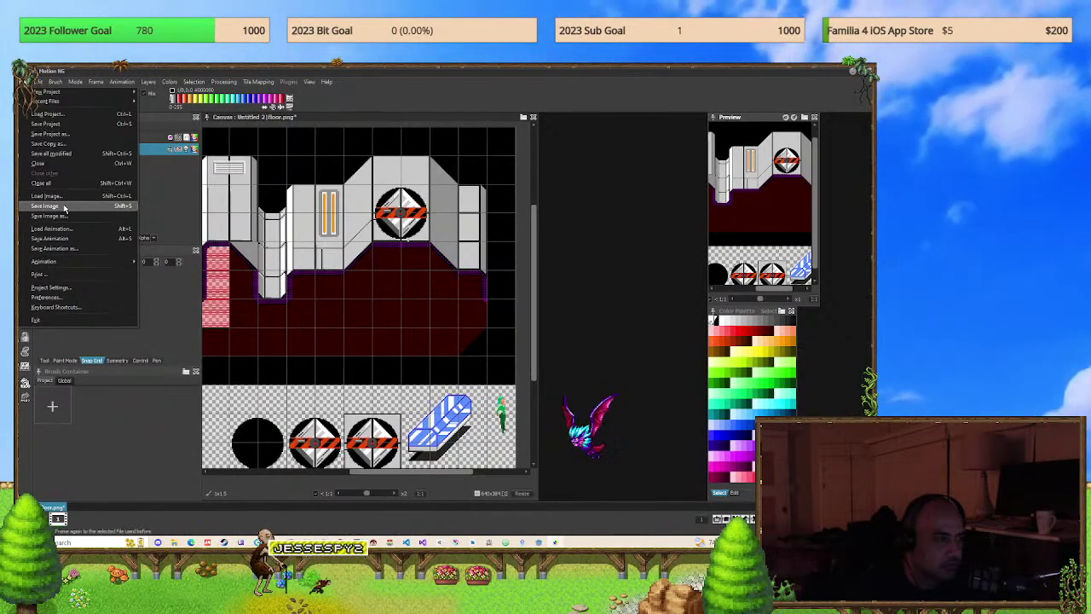
left_click(50, 195)
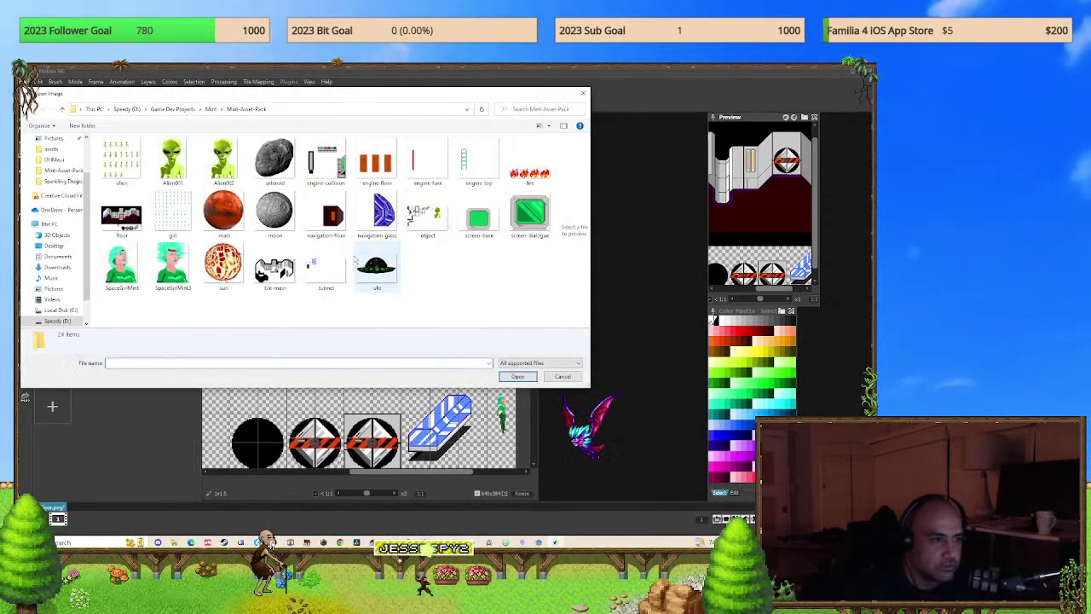
left_click(60, 109)
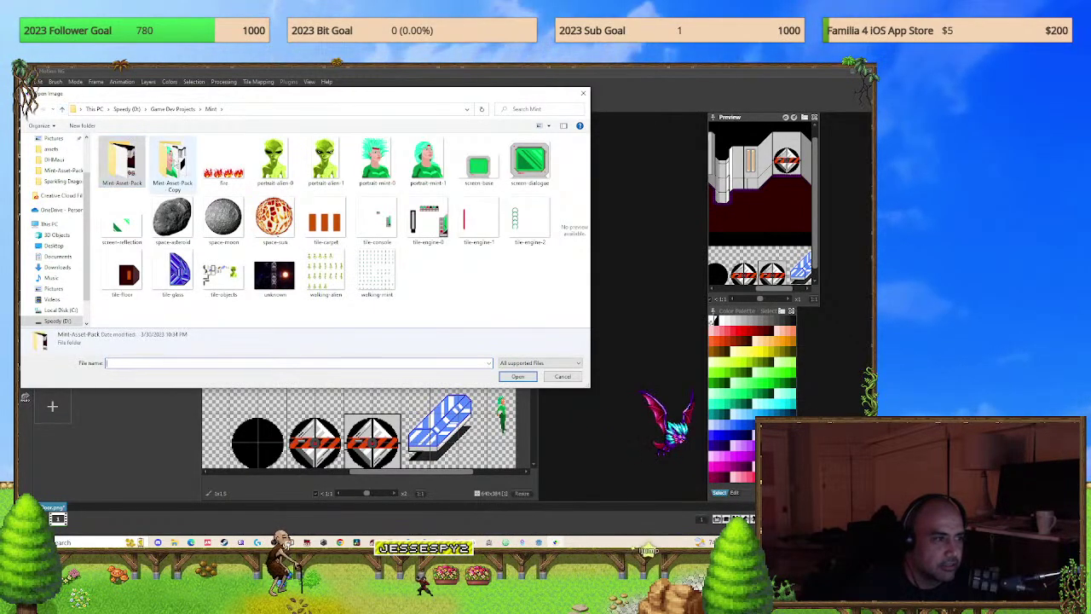
double_click(122, 162)
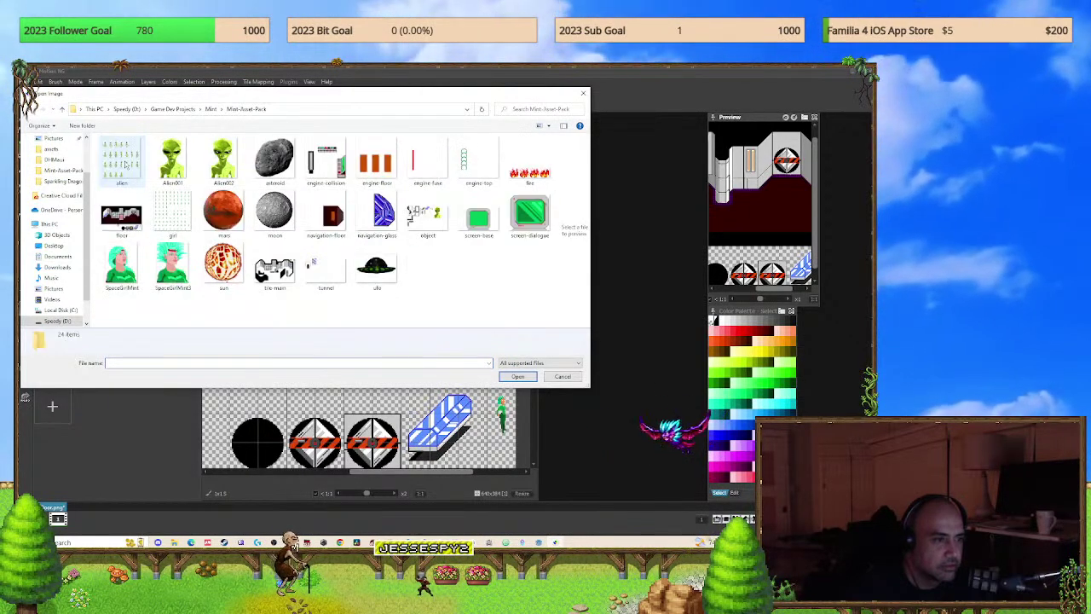
left_click(275, 266)
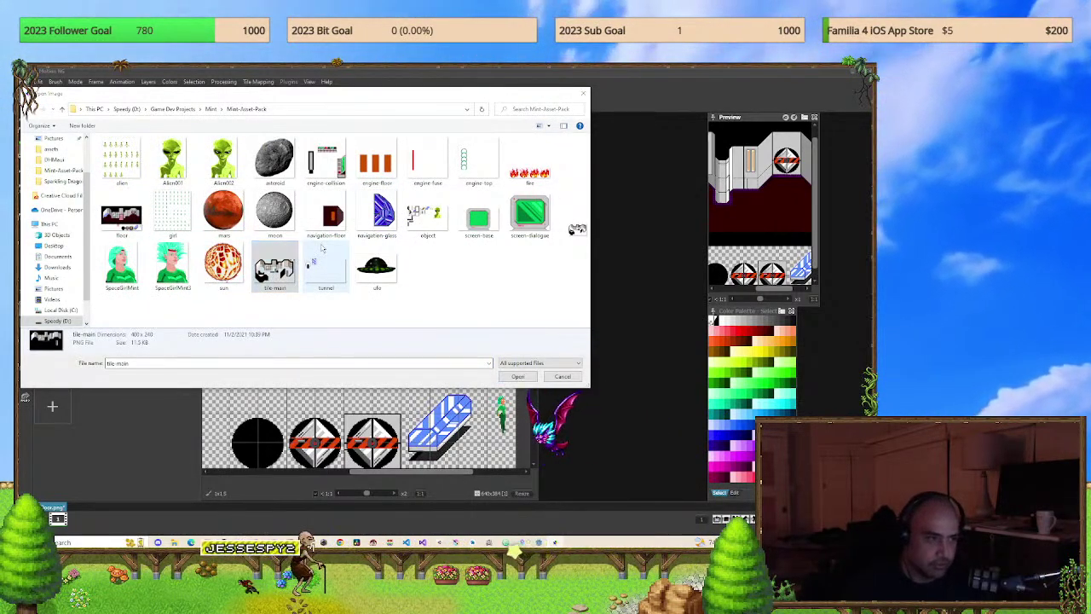
key("Delete")
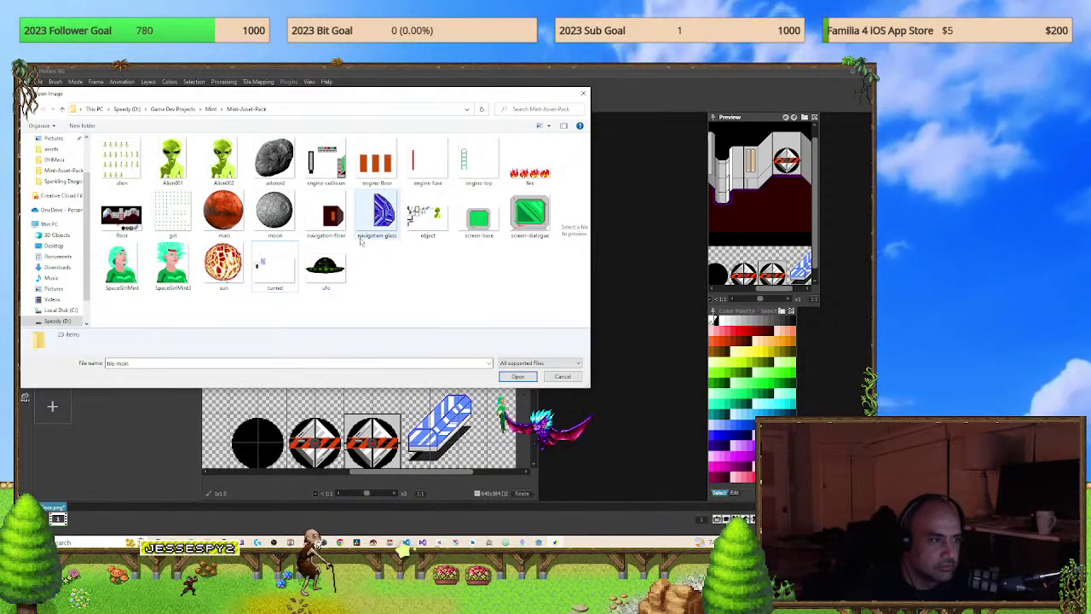
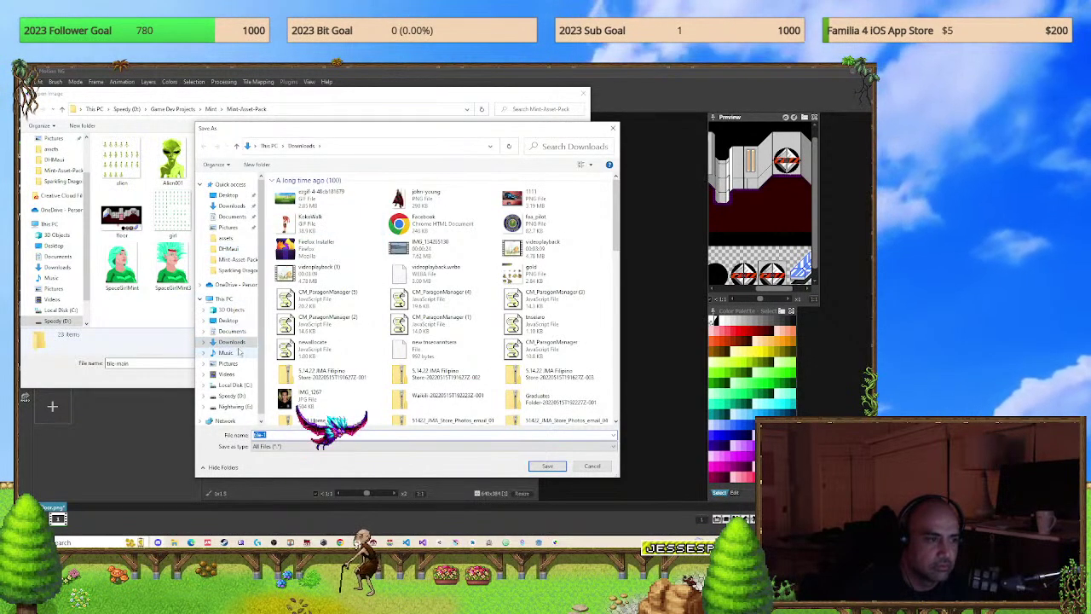
Save the tile-1 file into the Mint-Asset-Pack folder.
left_click(239, 259)
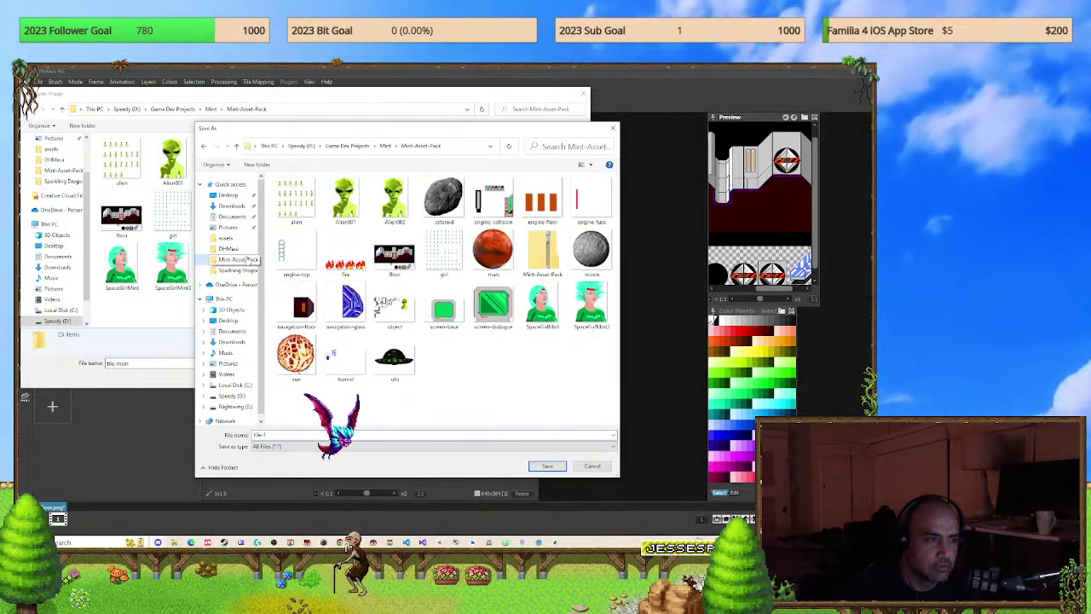
left_click(547, 465)
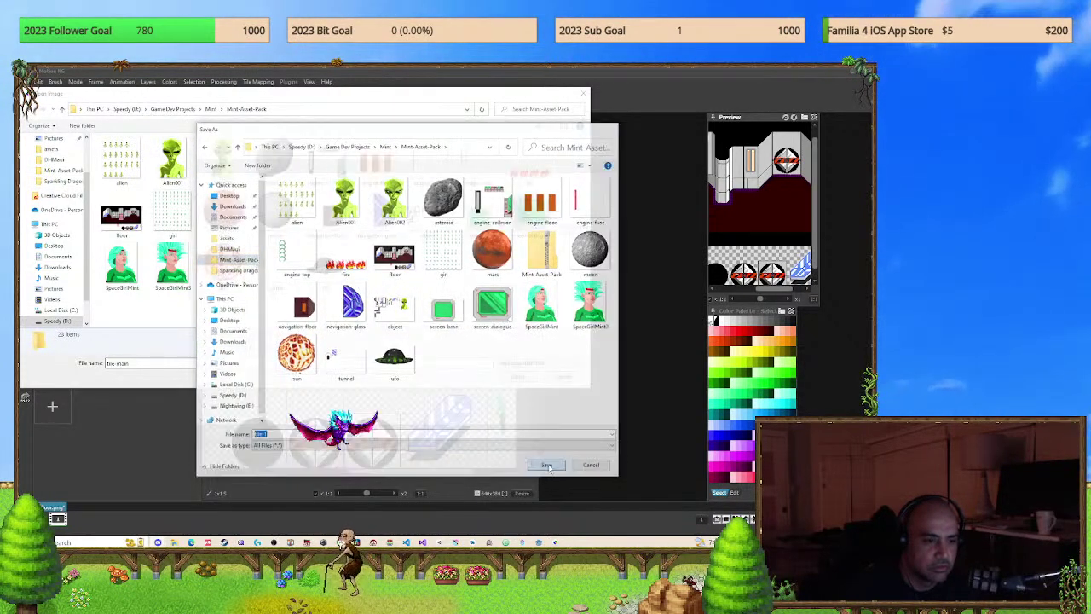
left_click(517, 376)
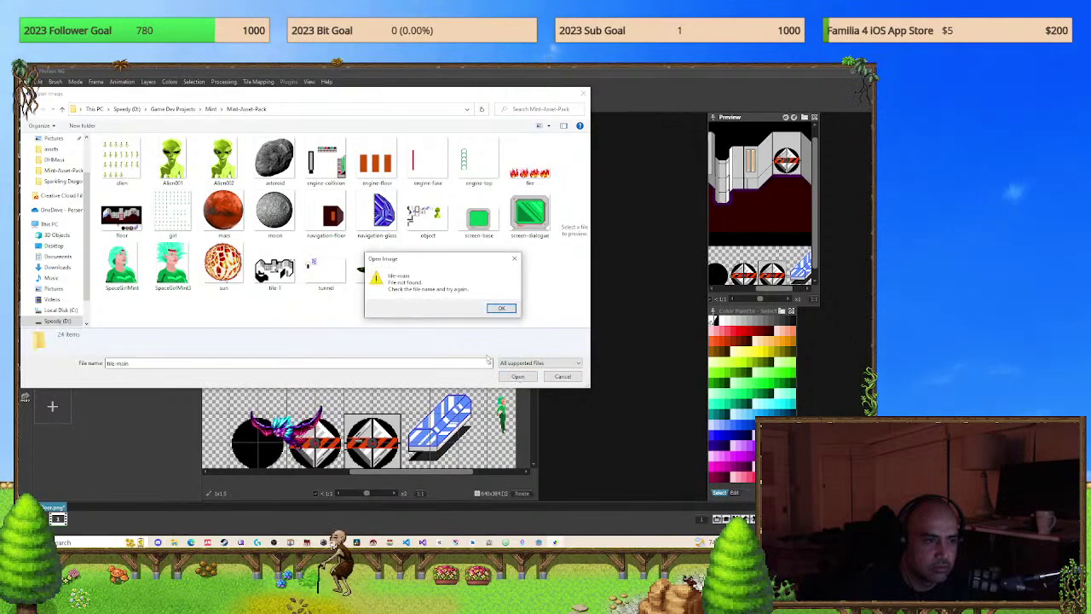
left_click(501, 309)
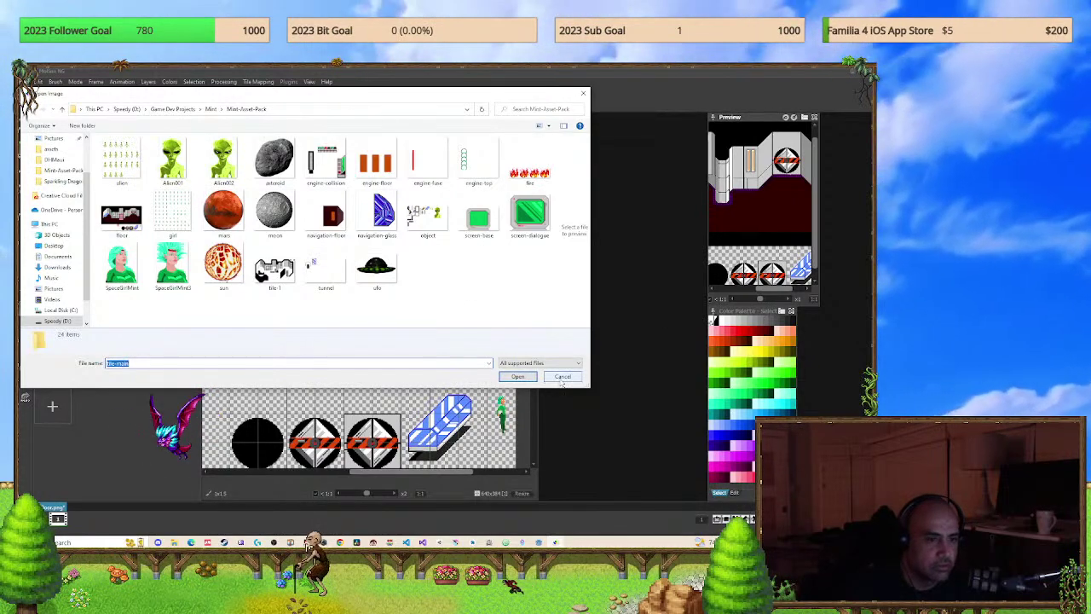
left_click(517, 376)
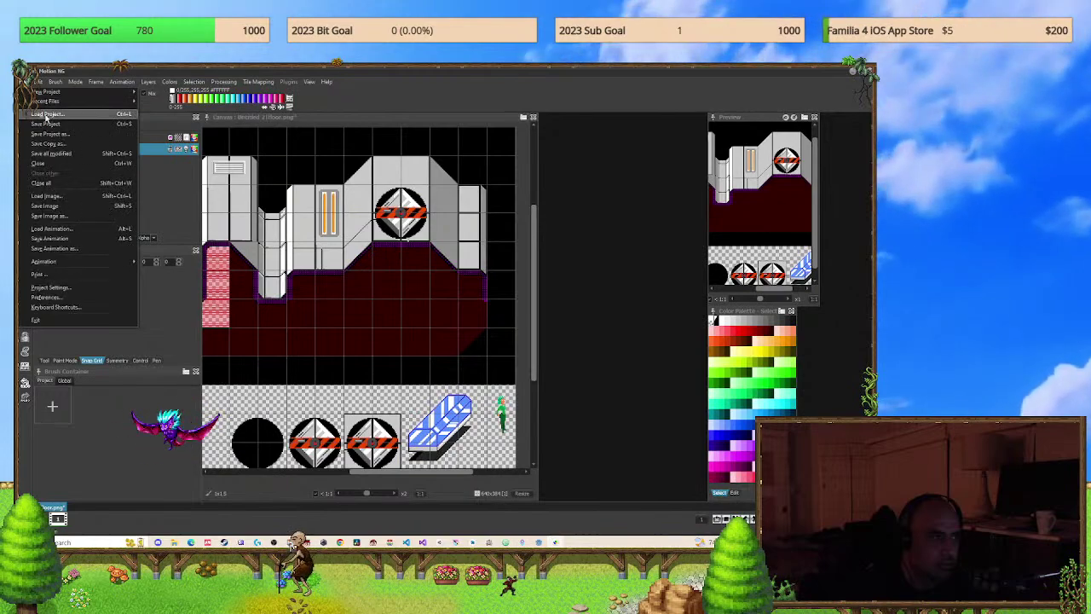
left_click(76, 229)
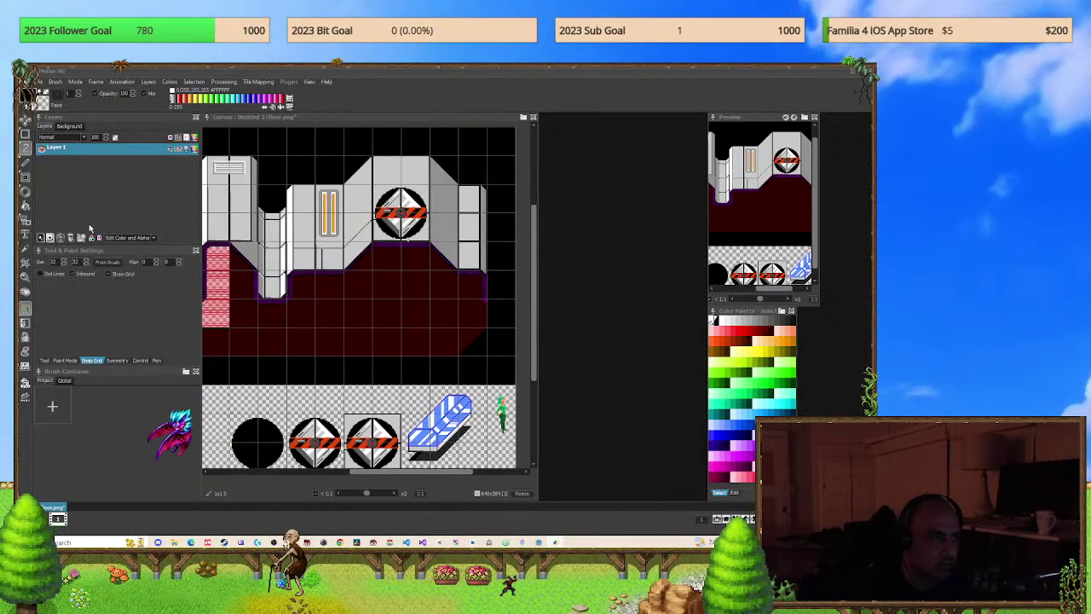
left_click(578, 98)
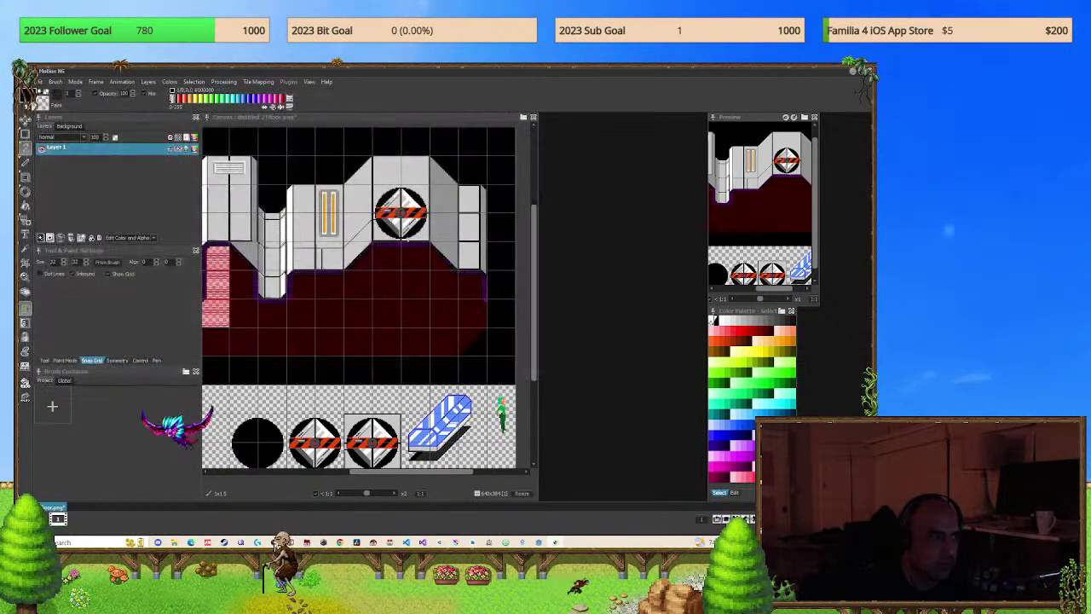
Load the tile-1 image from Mint-Asset-Pack, accepting the offered color quantization settings.
left_click(36, 81)
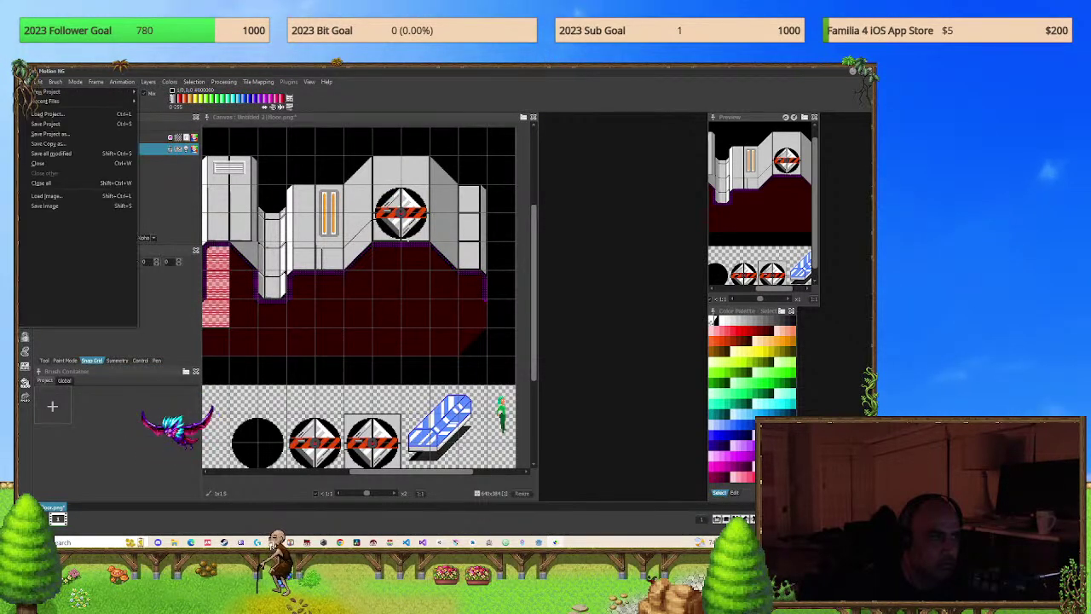
left_click(59, 195)
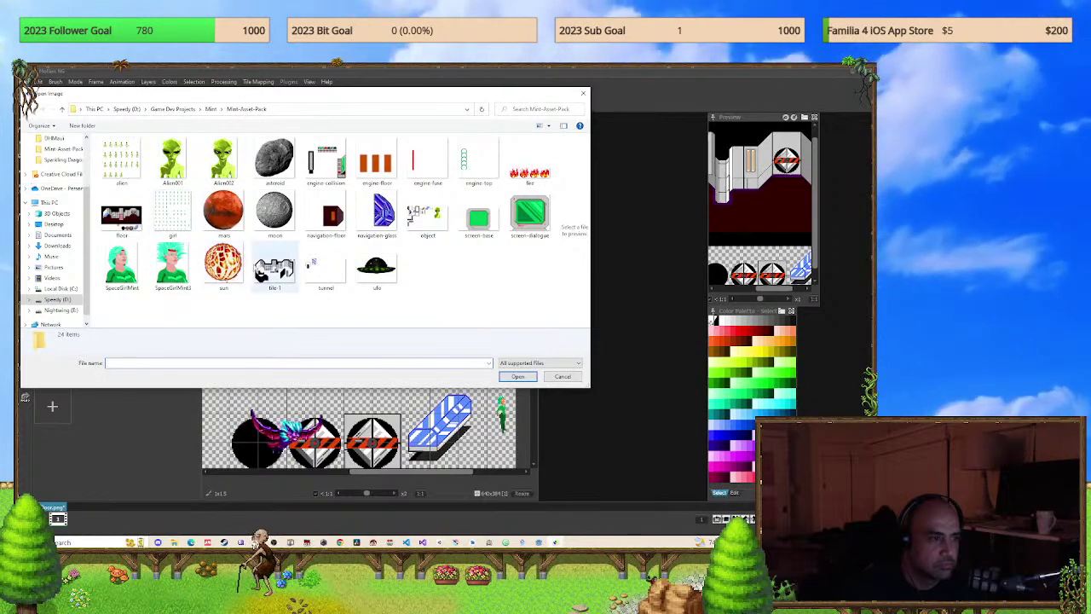
left_click(275, 271)
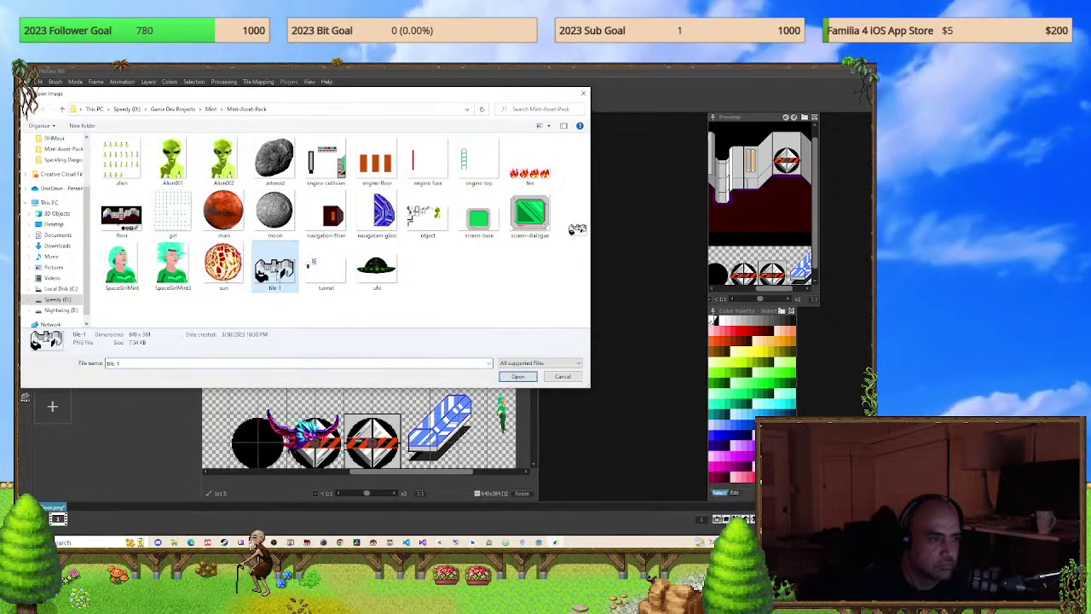
left_click(517, 377)
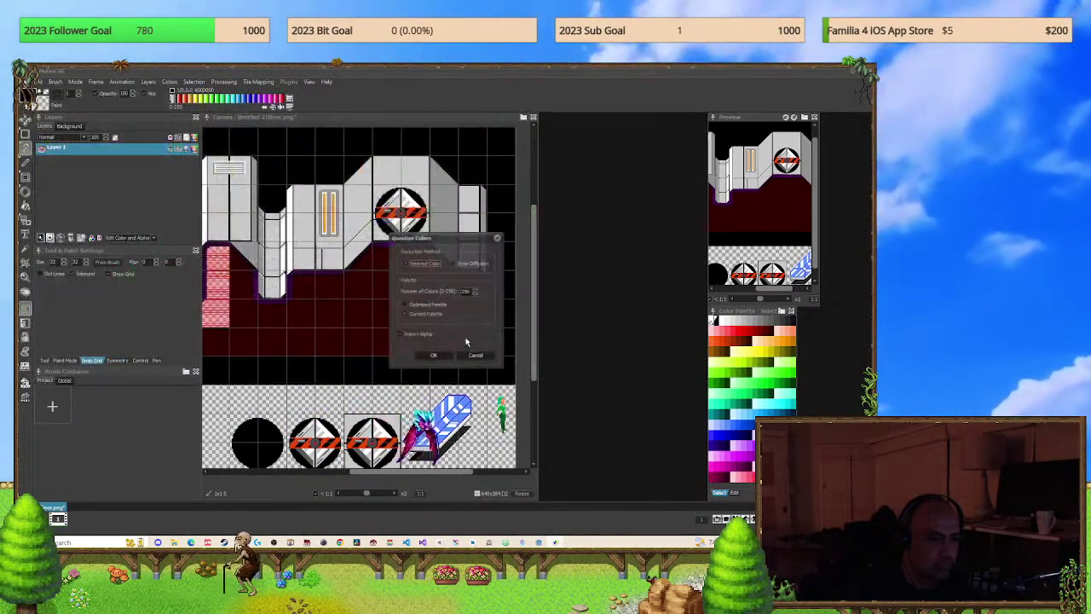
left_click(433, 356)
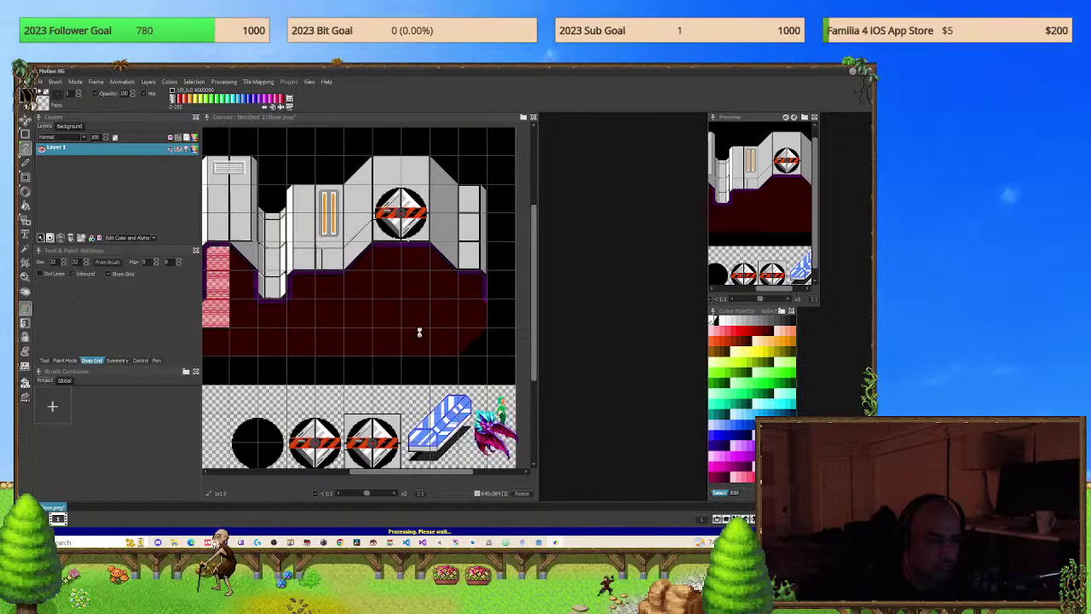
Set the tile-1 image's snap grid to 32 × 32 and show the grid.
scroll(518, 235, "down", 3)
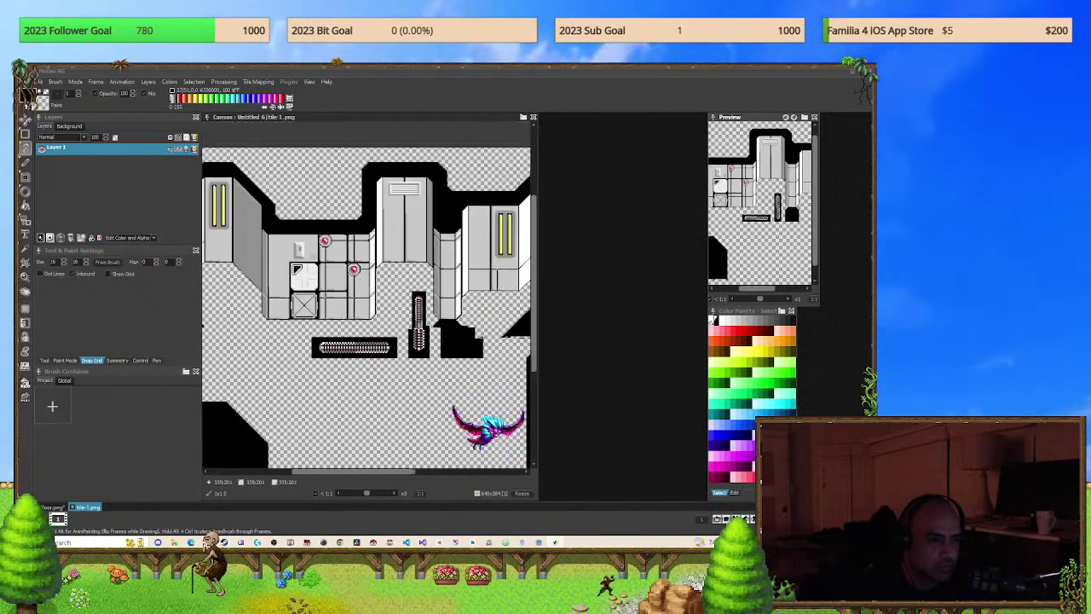
scroll(518, 235, "up", 3)
scroll(511, 230, "down", 3)
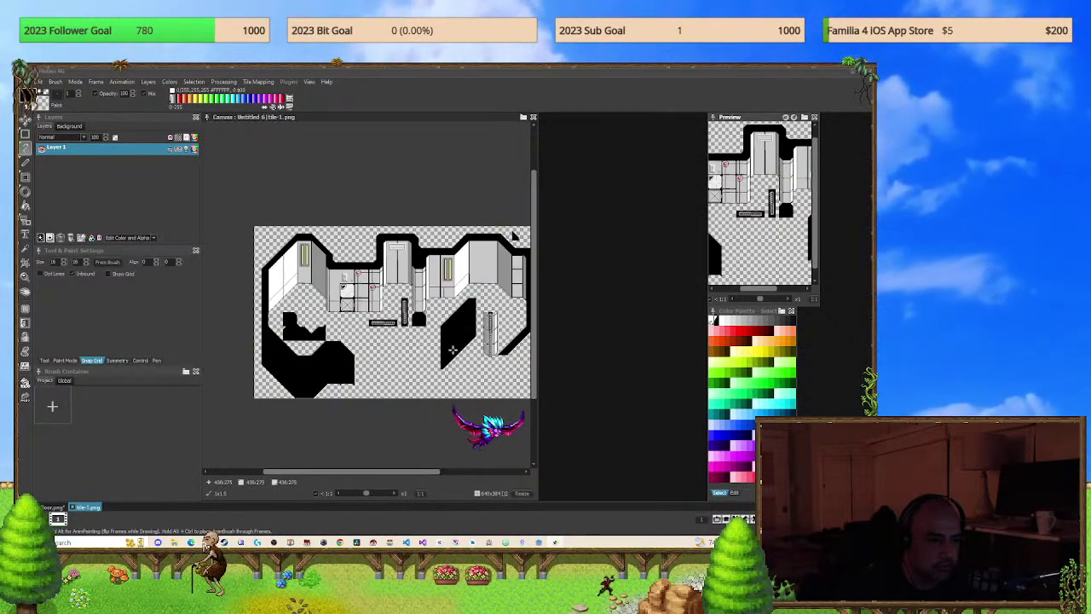
middle_click_drag(420, 341, 406, 336)
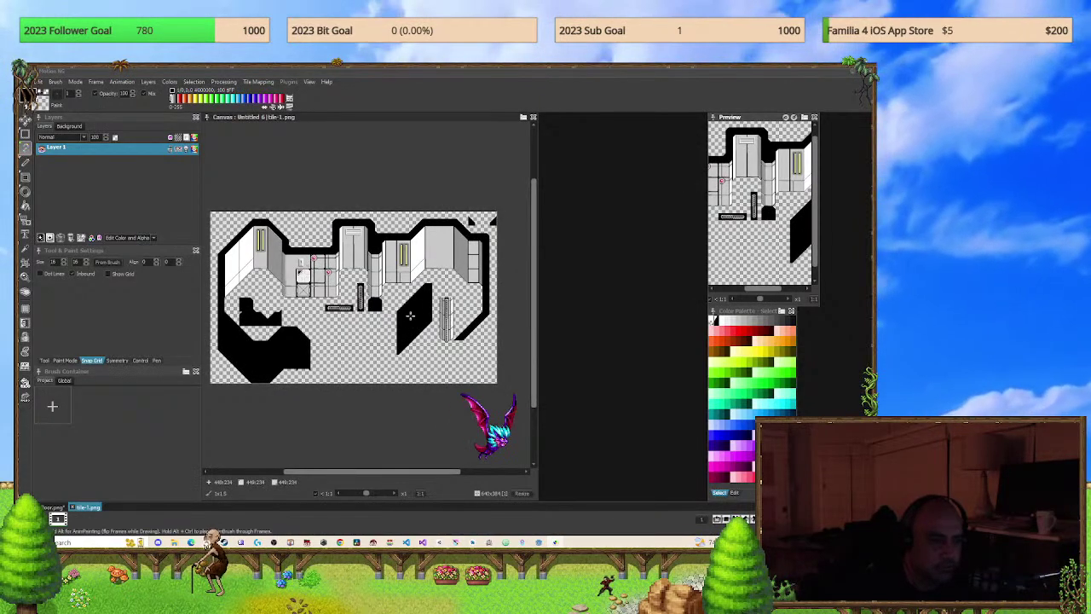
left_click(103, 249)
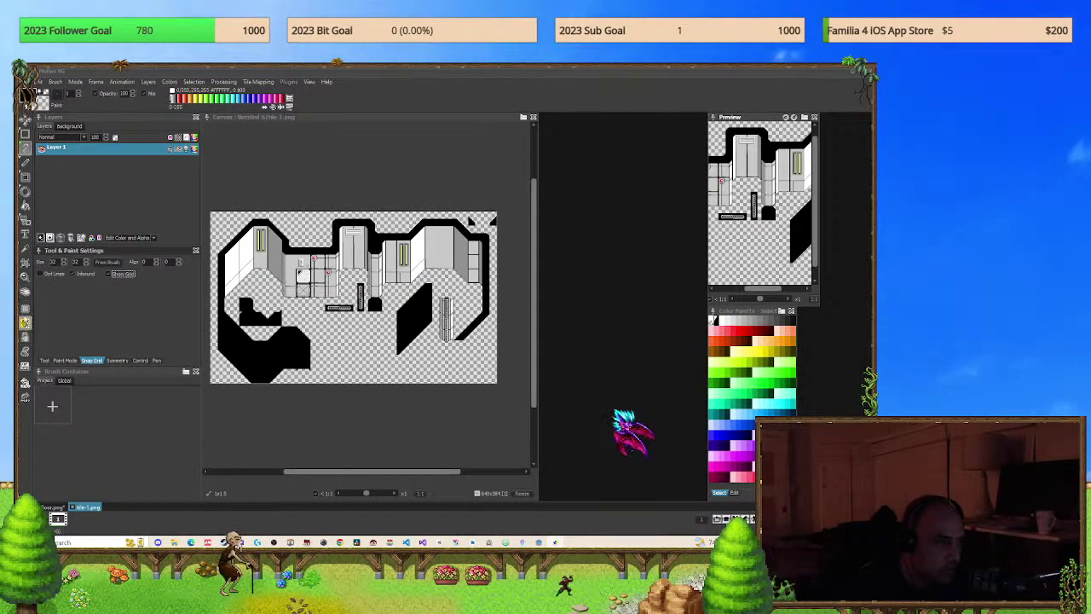
left_click(116, 274)
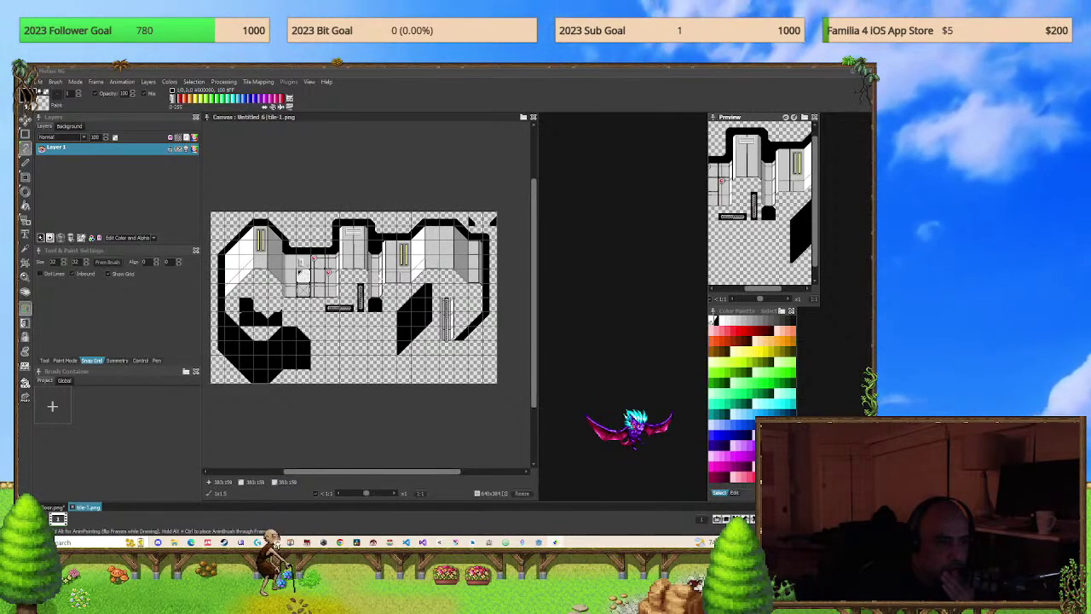
Examine how the black shapes, walls and empty floor area of tile-1 line up with the 32 × 32 grid.
scroll(355, 340, "up", 3)
middle_click_drag(310, 304, 394, 364)
scroll(392, 315, "down", 1)
scroll(316, 299, "up", 3)
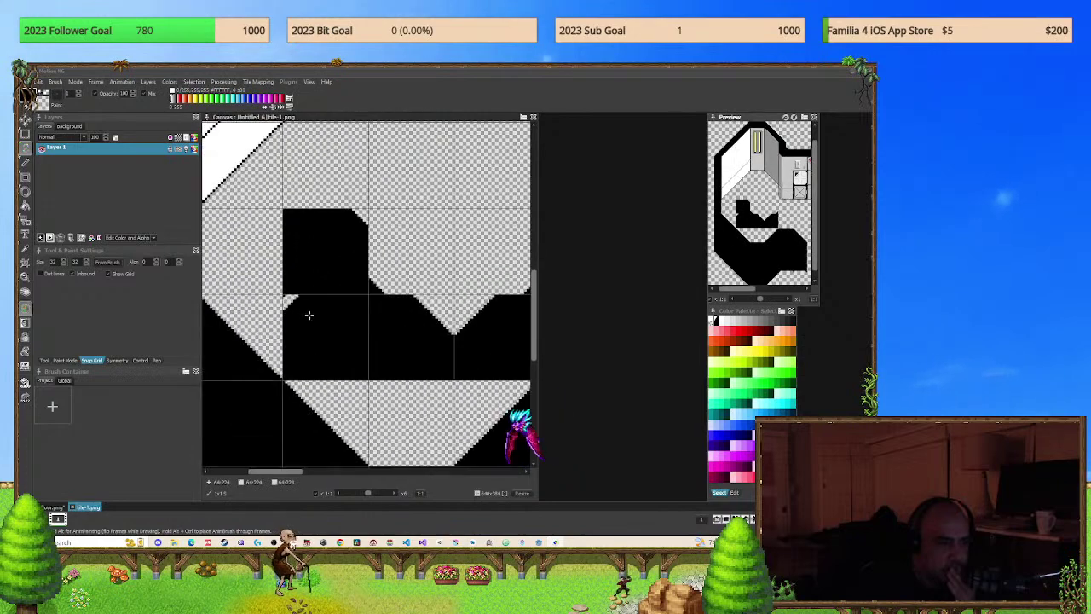
scroll(366, 316, "up", 1)
scroll(351, 313, "down", 4)
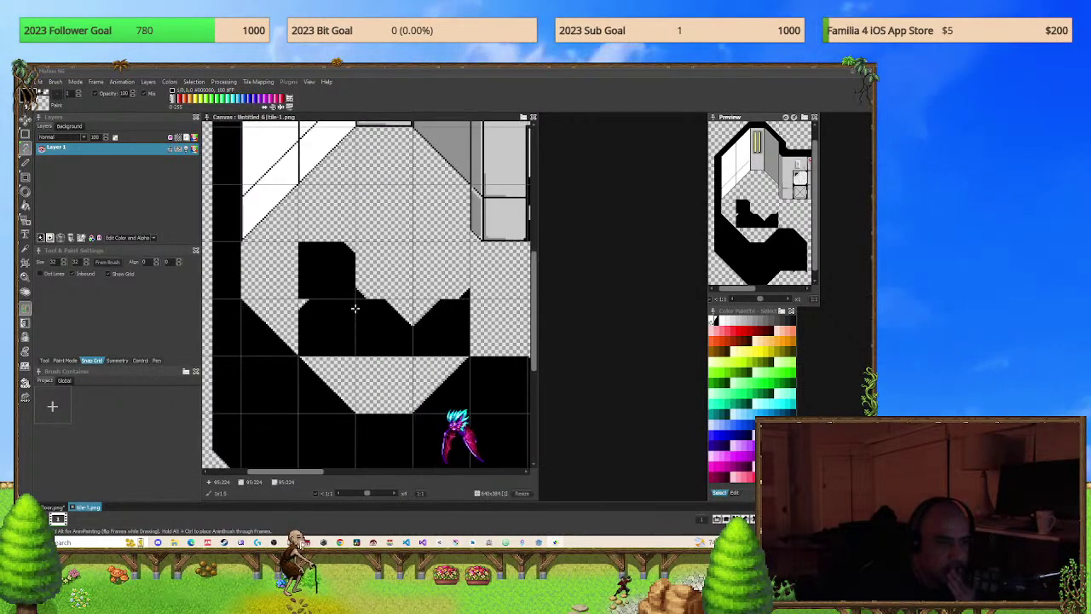
scroll(310, 303, "up", 1)
scroll(310, 302, "down", 2)
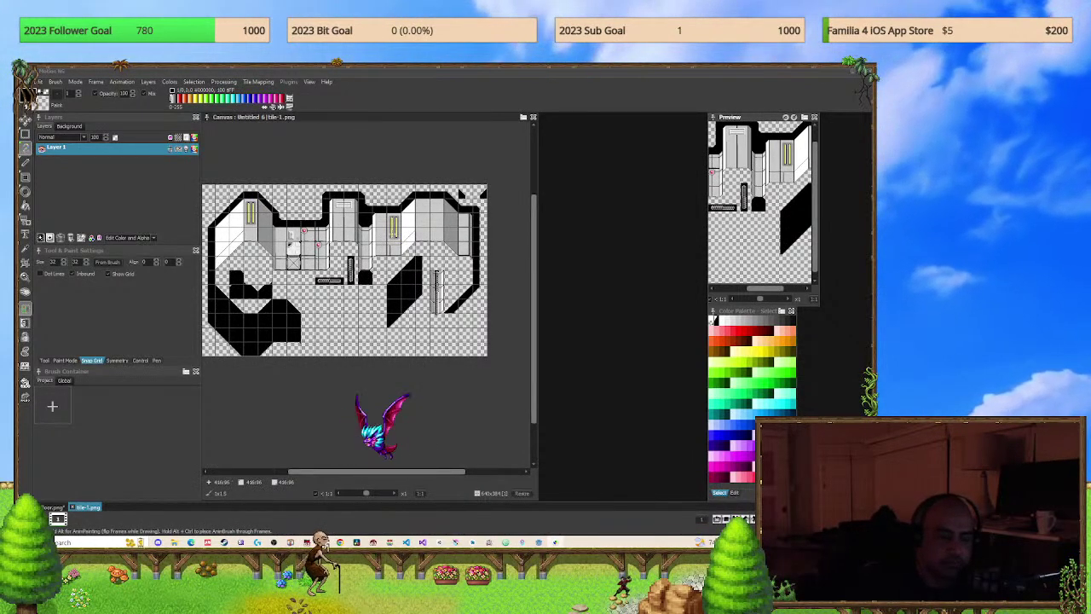
scroll(366, 289, "up", 2)
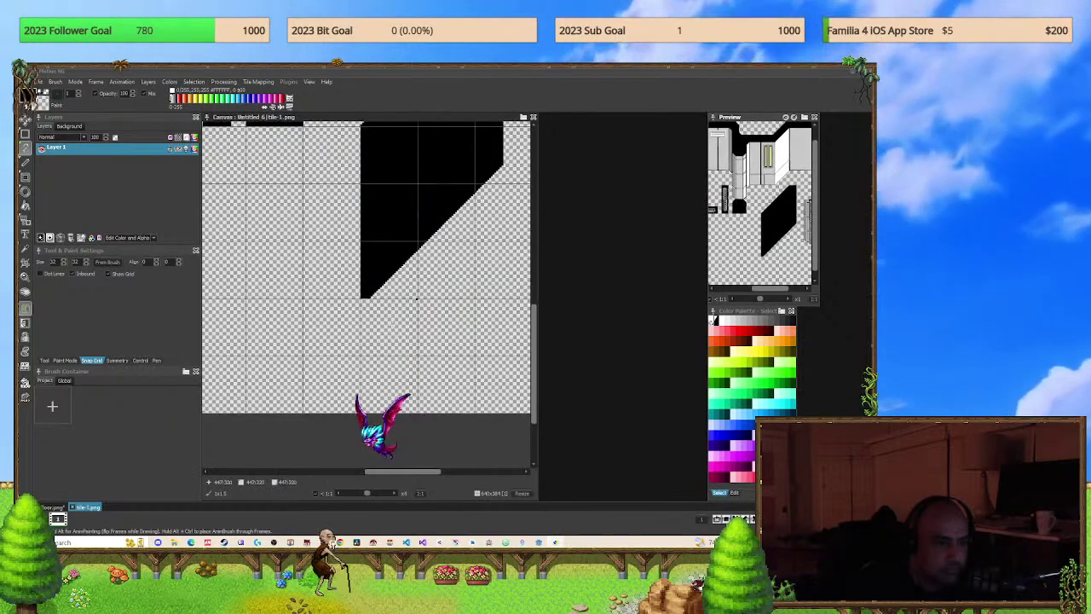
Examine the empty lower area of tile-1 for grid cells that can hold a floor section.
scroll(366, 290, "down", 3)
scroll(371, 332, "up", 1)
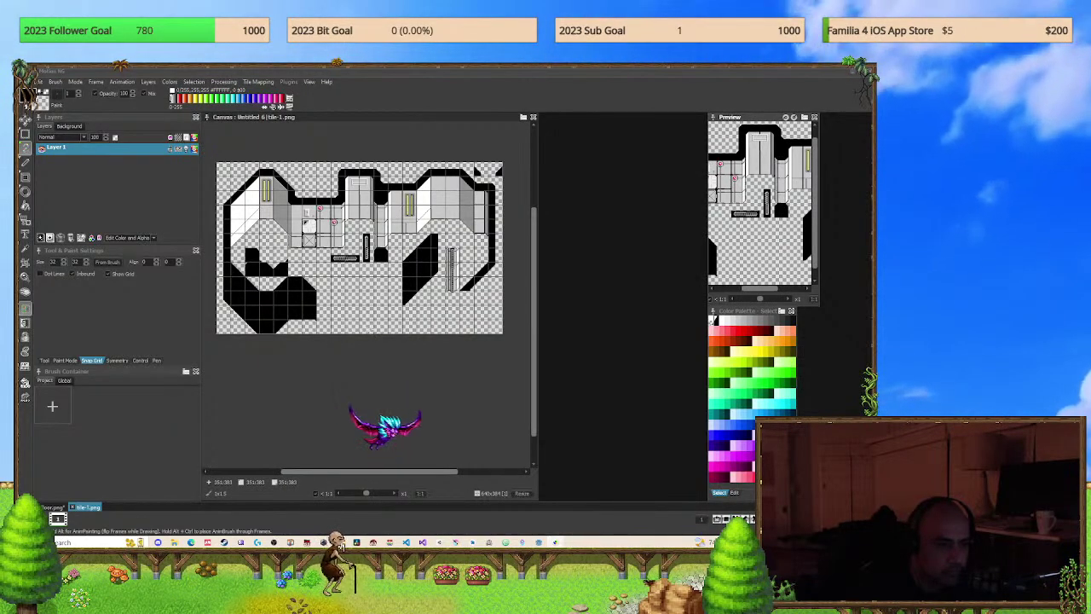
scroll(375, 333, "up", 1)
middle_click_drag(376, 332, 453, 306)
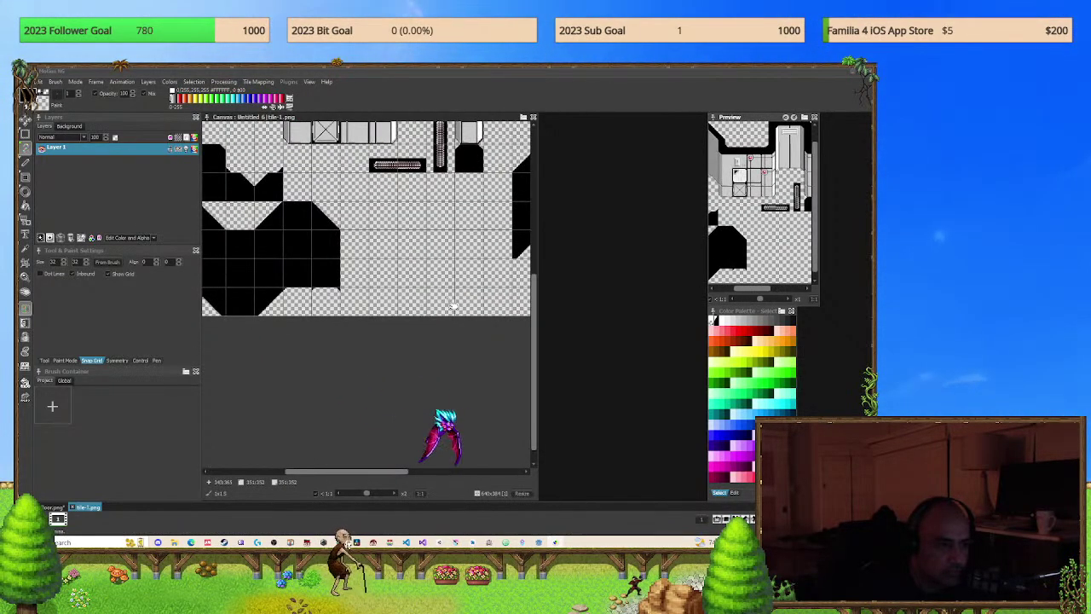
scroll(453, 306, "up", 1)
scroll(453, 306, "down", 2)
scroll(494, 132, "up", 2)
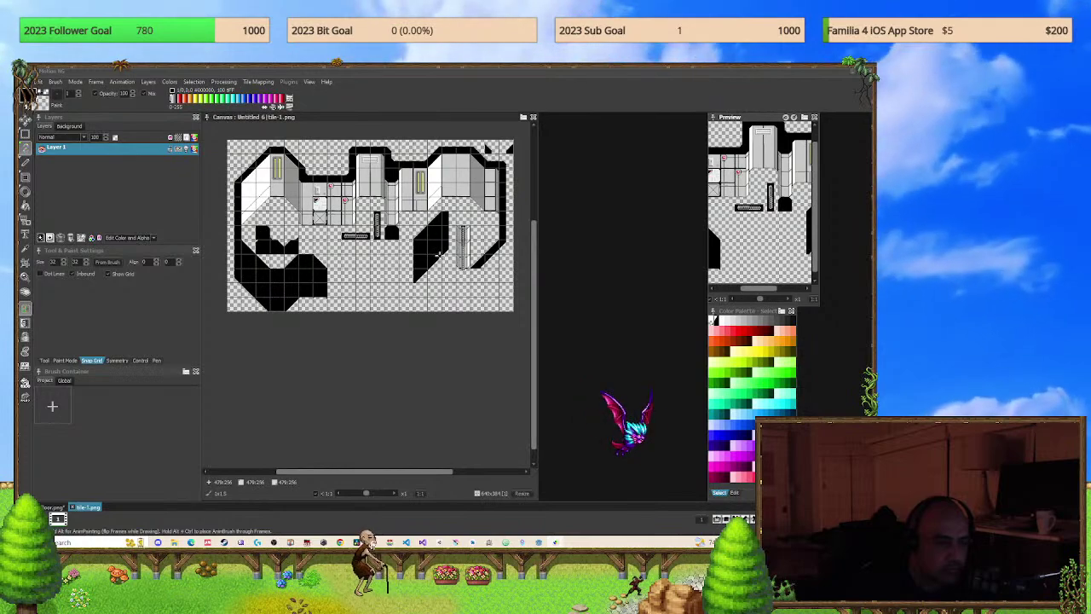
Try a 192 × 96 brush of the wall base and dark red floor grabbed from the floor image.
left_click(54, 507)
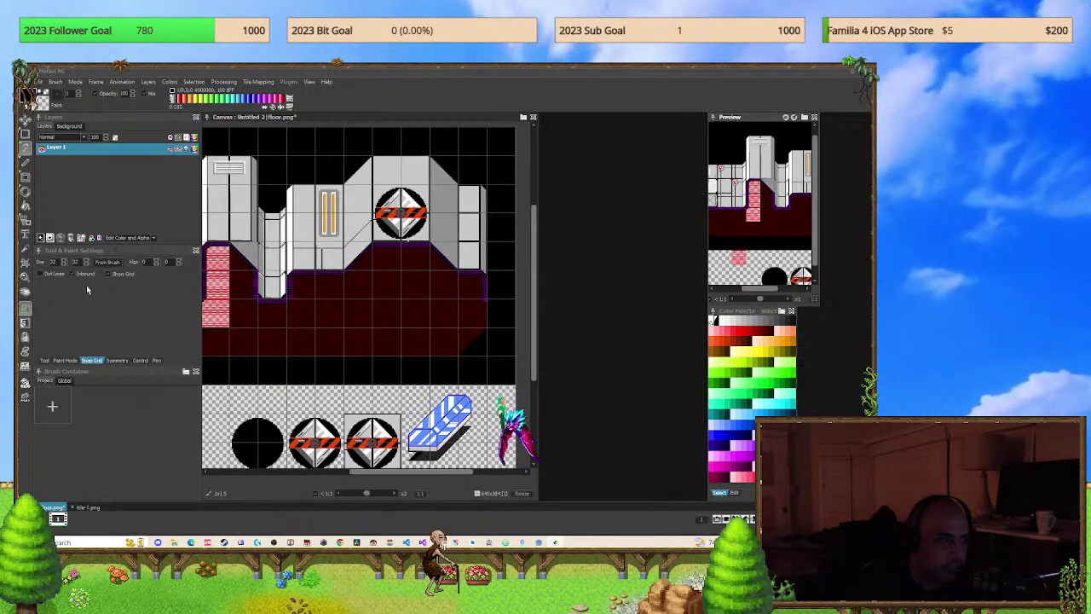
left_click(24, 220)
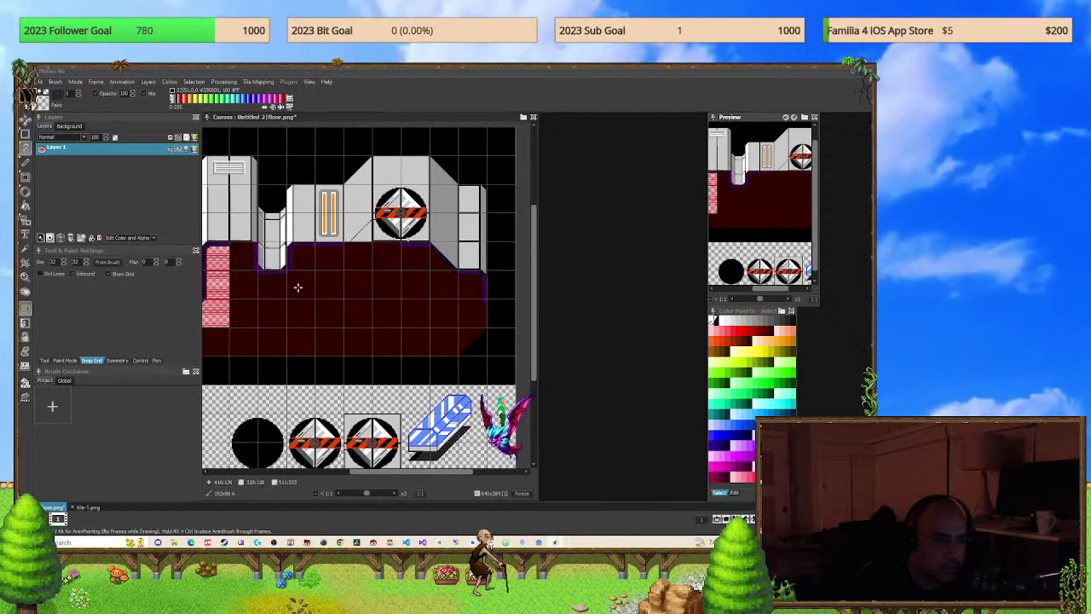
left_click(297, 288)
left_click(25, 220)
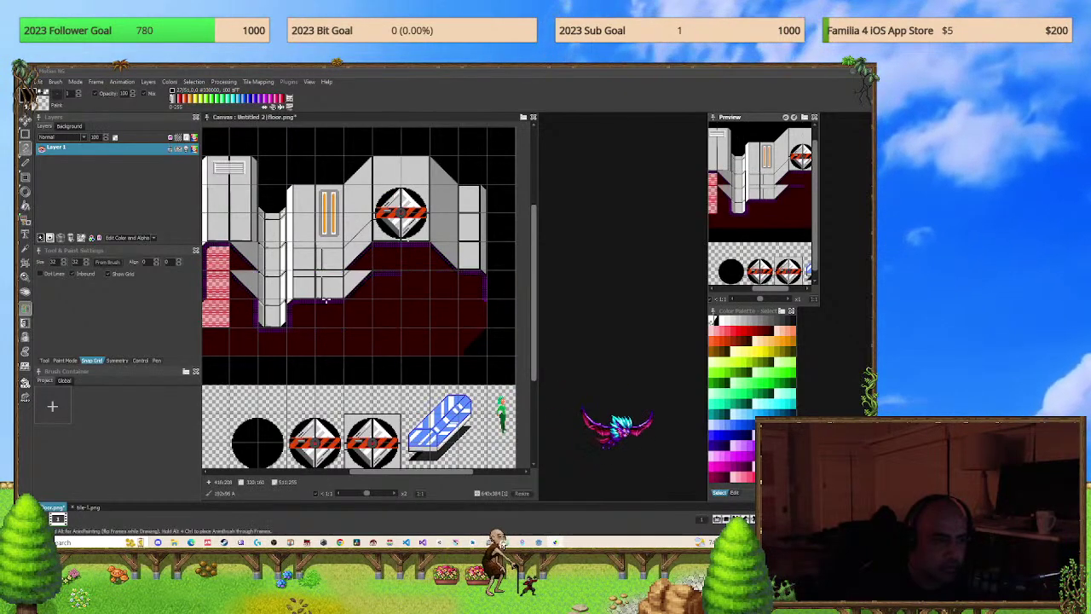
key("ctrl+z")
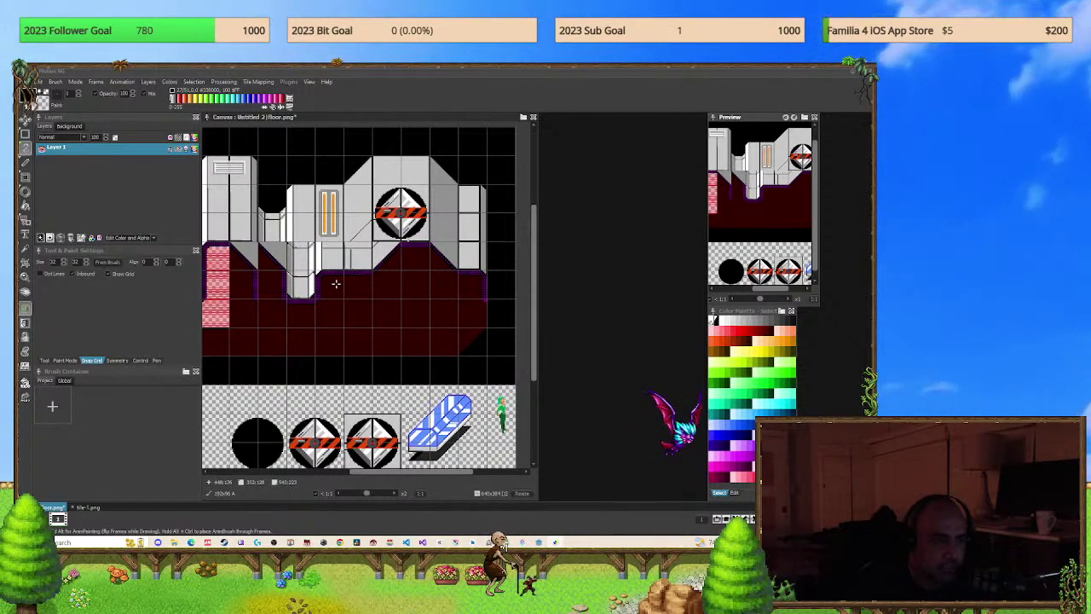
left_click_drag(335, 284, 410, 433)
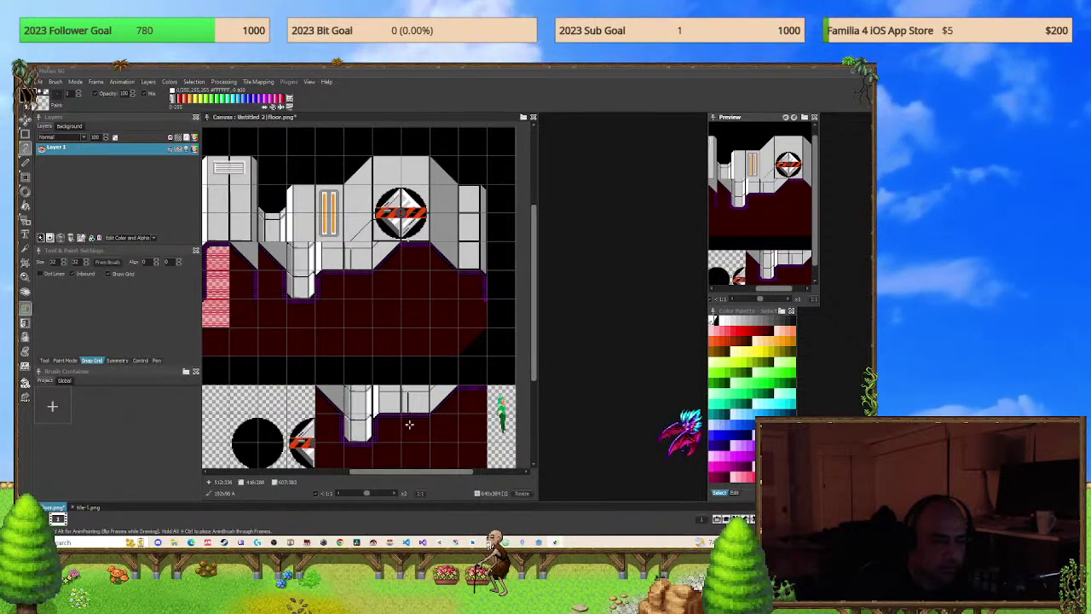
key("ctrl+z")
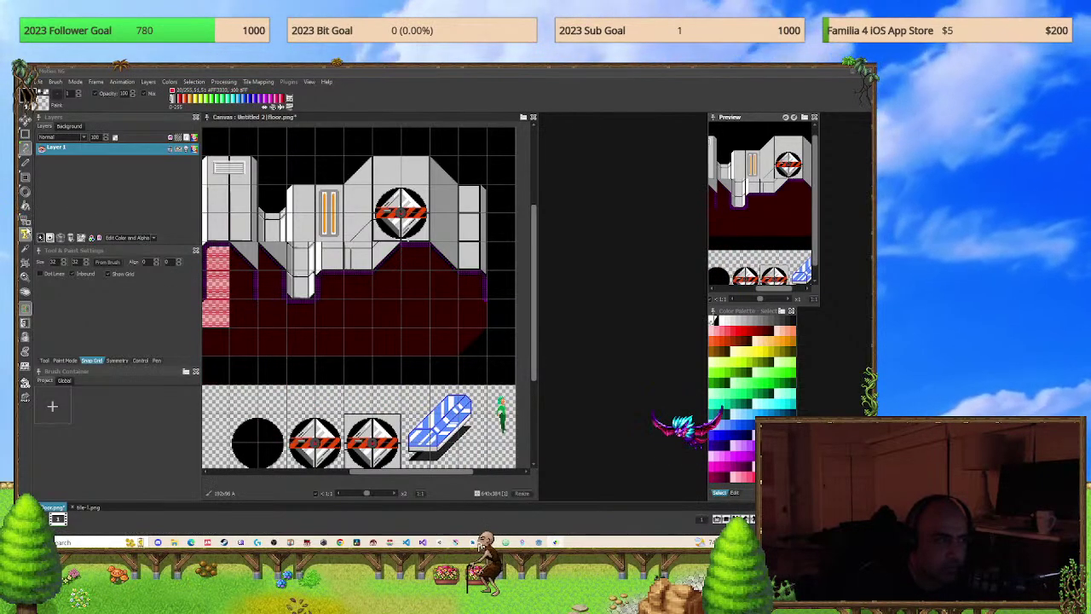
Try to bring a 256 × 96 wall-base and floor section from the floor image into tile-1.
key("m")
left_click_drag(265, 250, 482, 324)
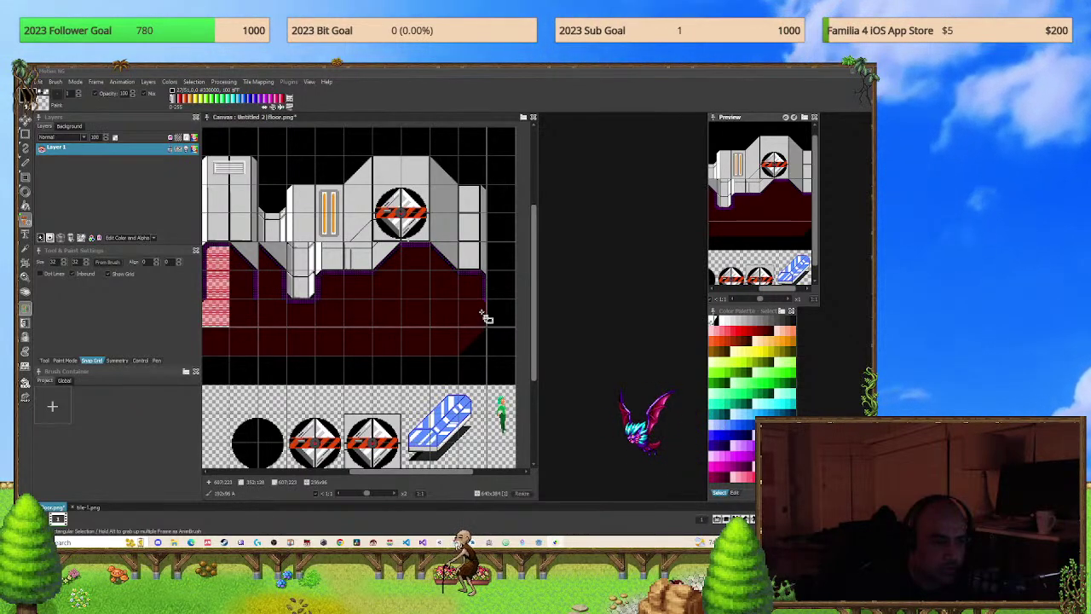
left_click_drag(483, 317, 491, 305)
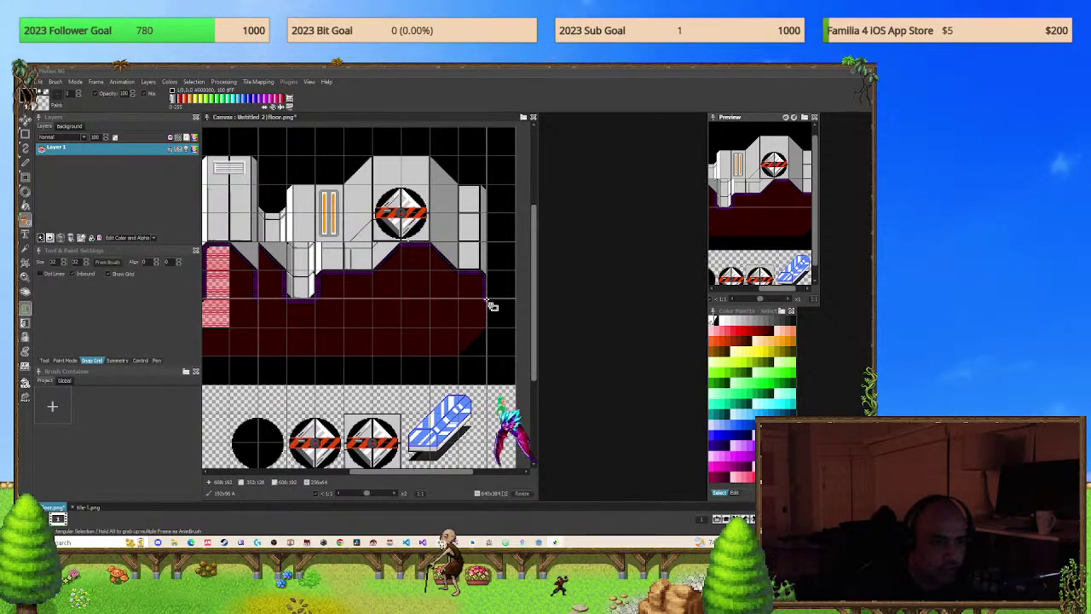
left_click_drag(493, 315, 490, 319)
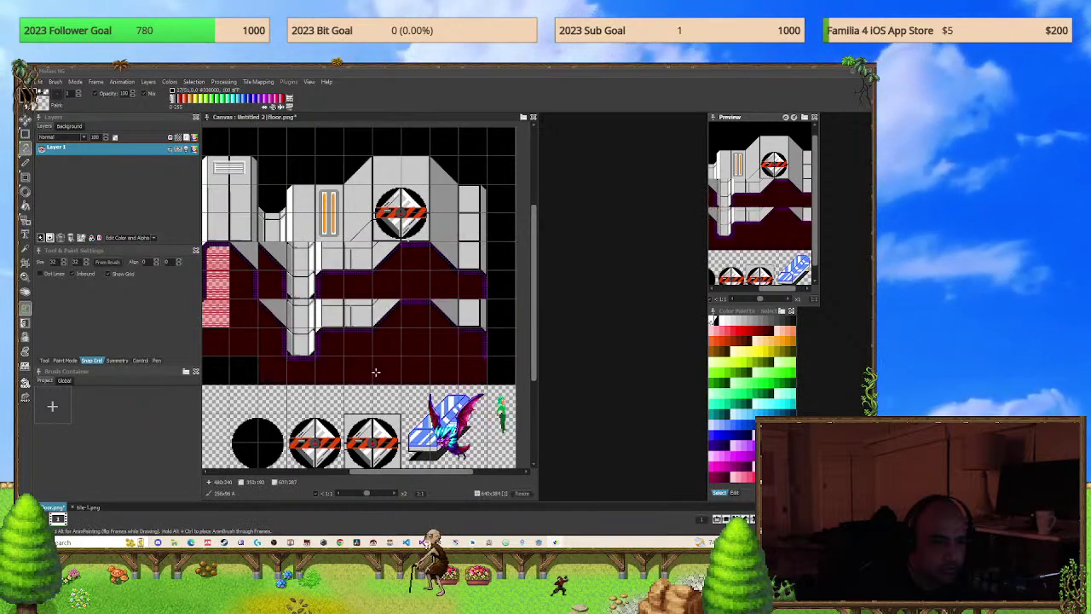
left_click(88, 508)
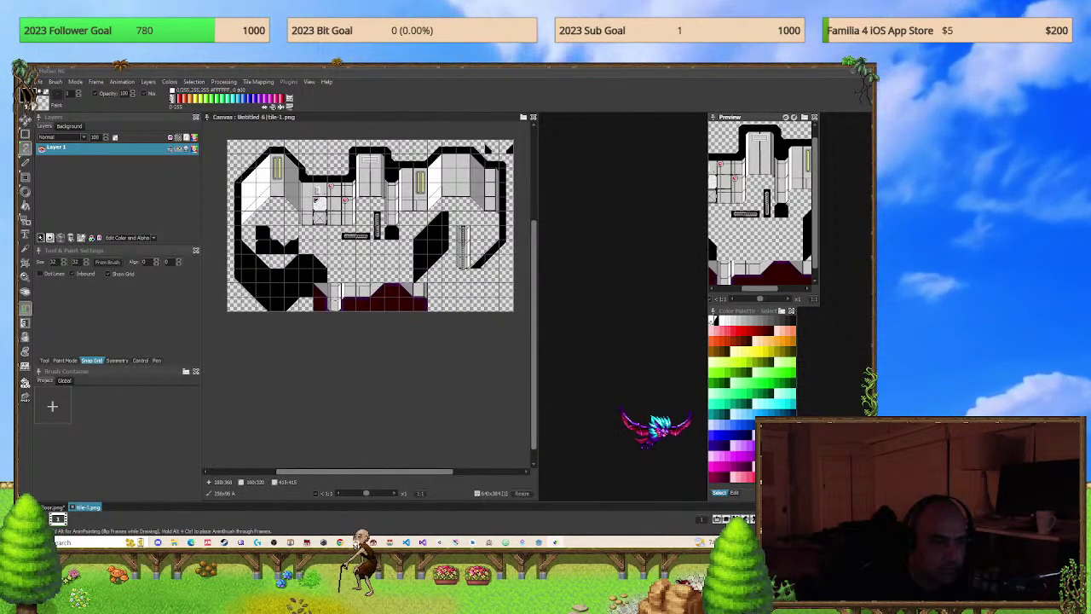
key("Escape")
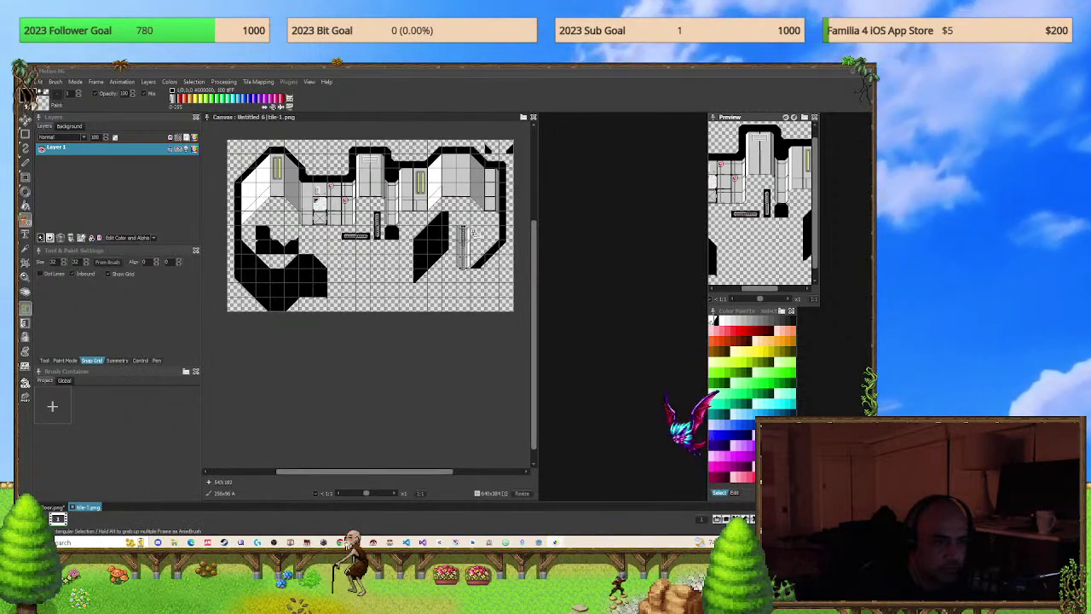
Remove the leftmost 32 × 128 column from the slanted black shape in tile-1.
left_click(485, 149)
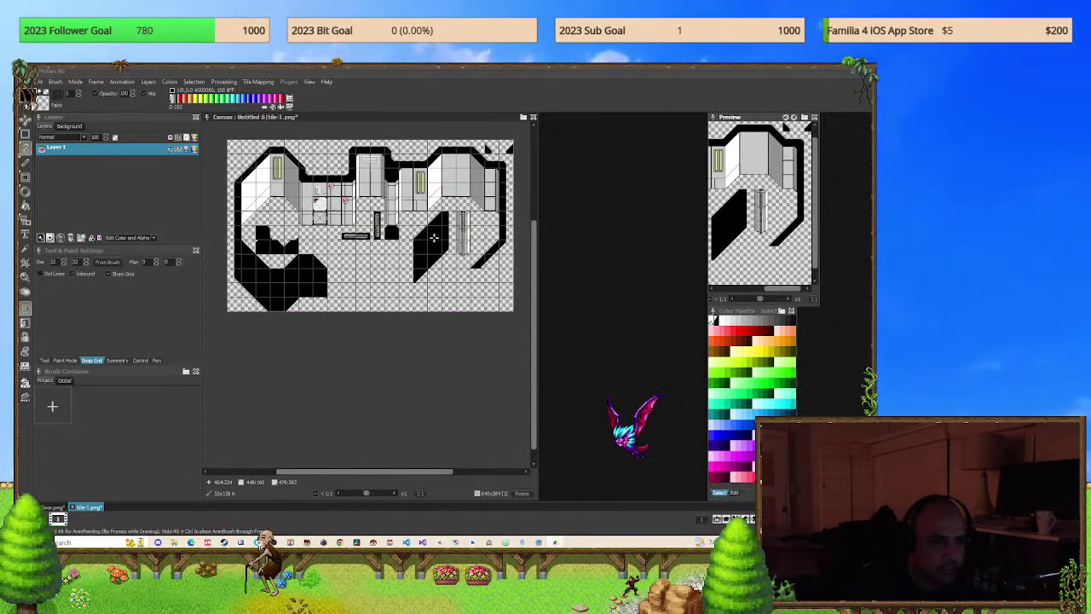
key("ctrl+z")
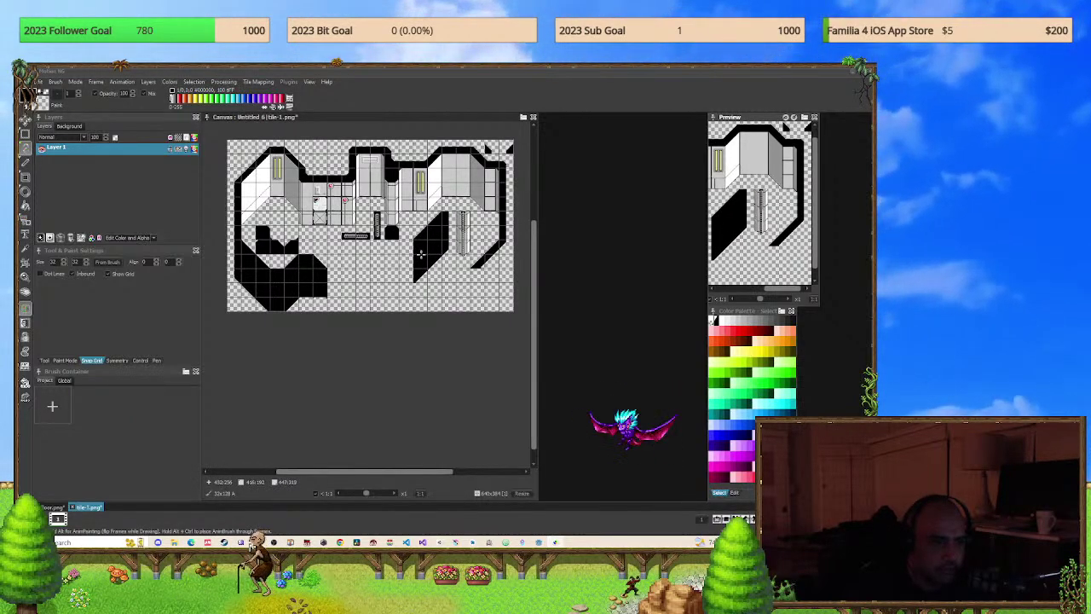
key("ctrl+z")
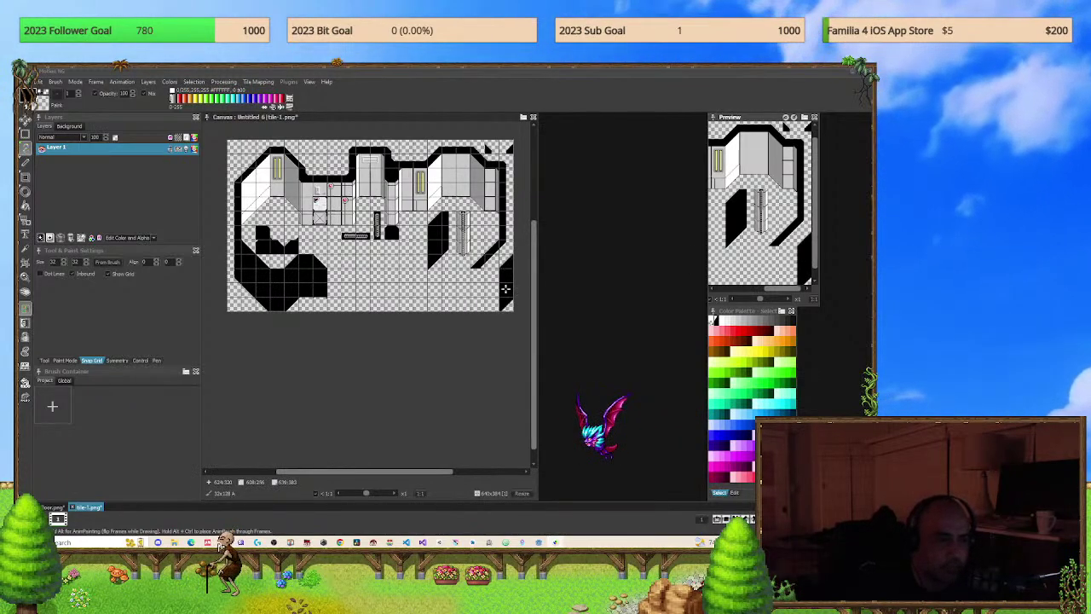
left_click_drag(490, 297, 434, 297)
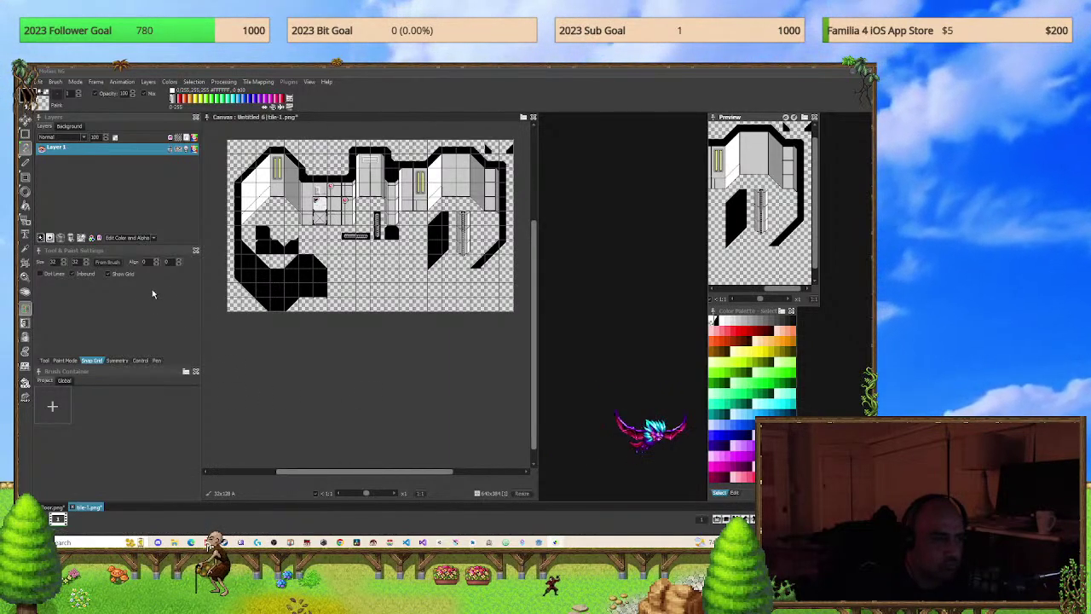
Grab the 256 × 96 wall-base and floor section from the floor image and stamp it into tile-1's empty lower area.
left_click(67, 381)
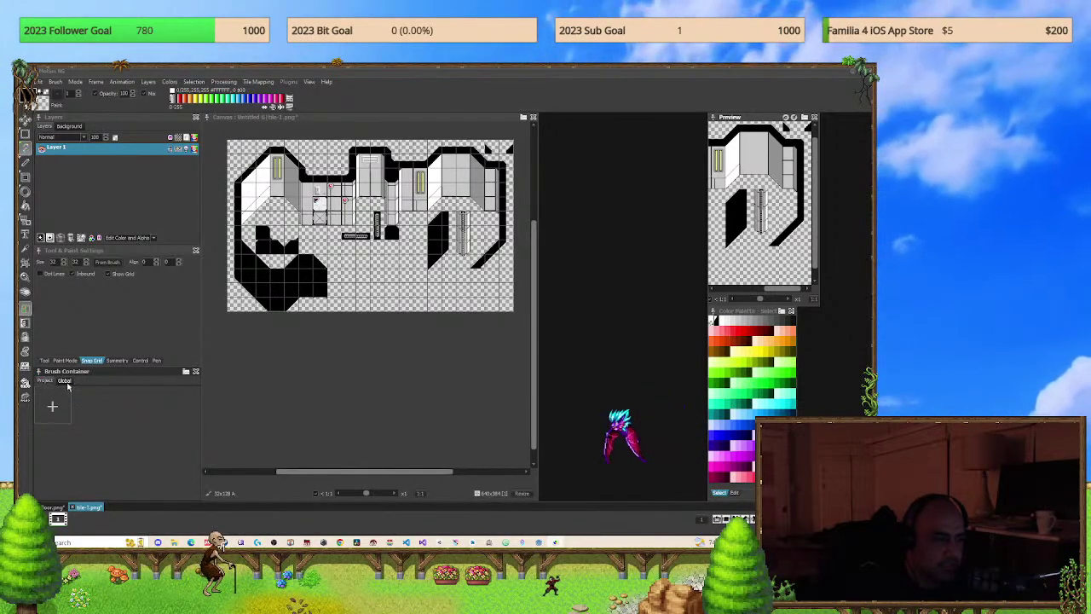
left_click(53, 507)
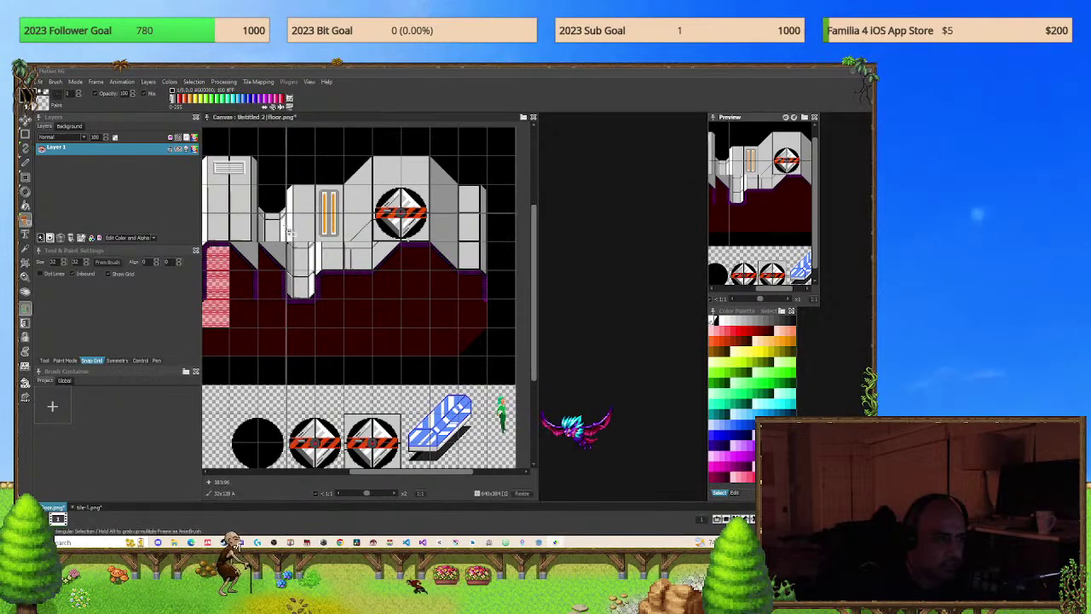
left_click_drag(268, 256, 484, 328)
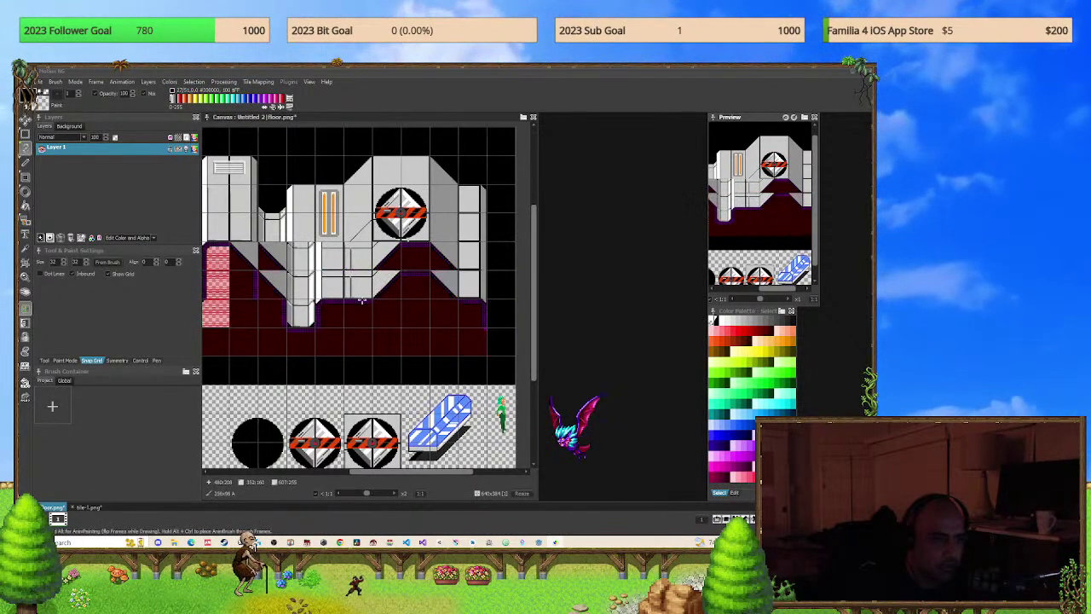
left_click(87, 507)
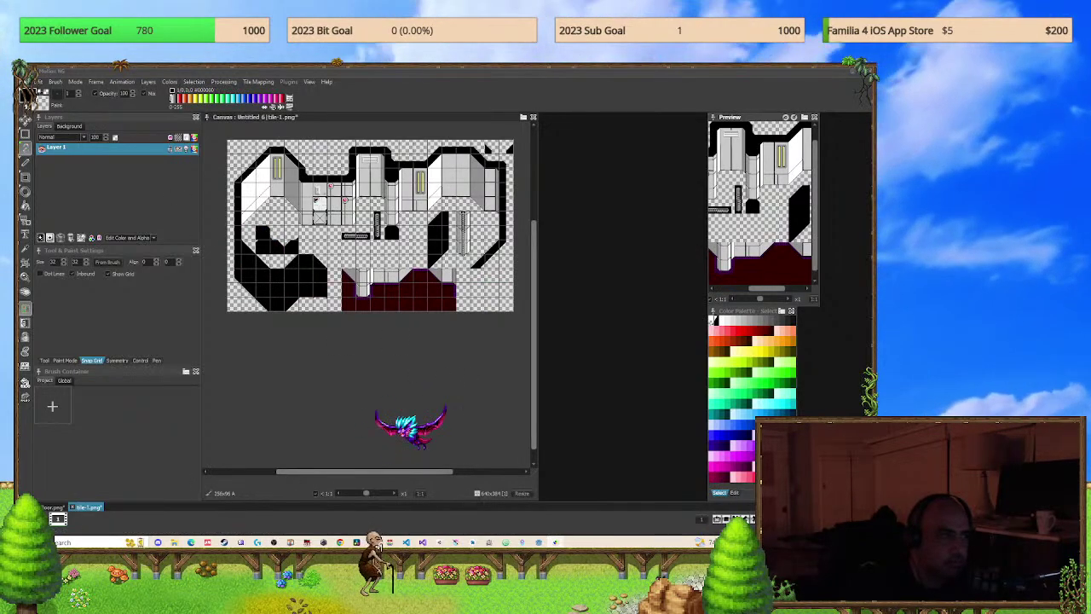
Save the edited tile-1 image, and save it again as tile-main in PNG format in Mint-Asset-Pack, accepting the export settings.
left_click(37, 82)
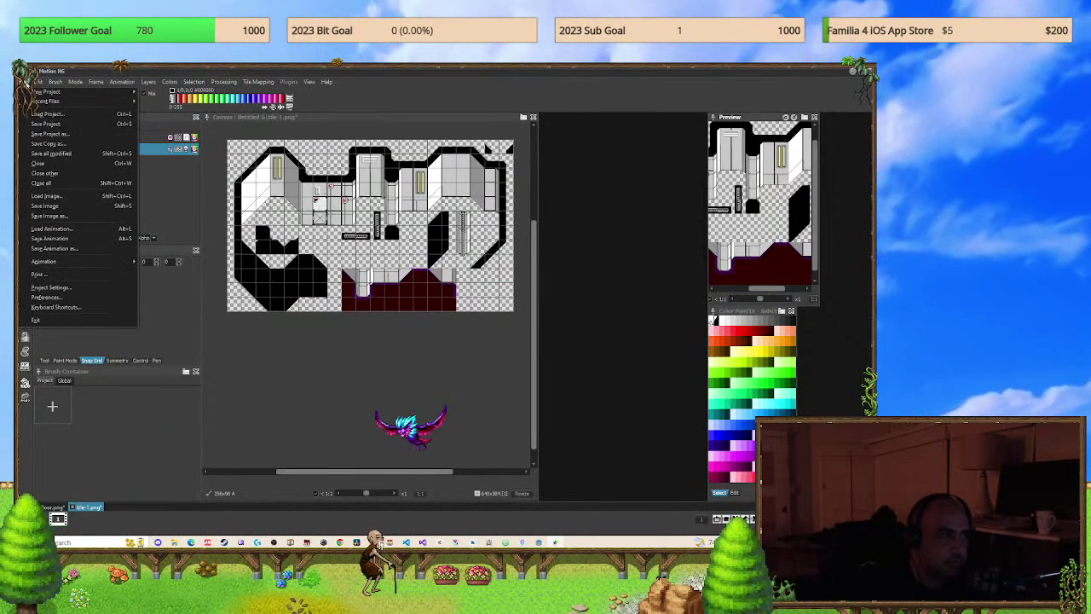
left_click(60, 214)
left_click(37, 82)
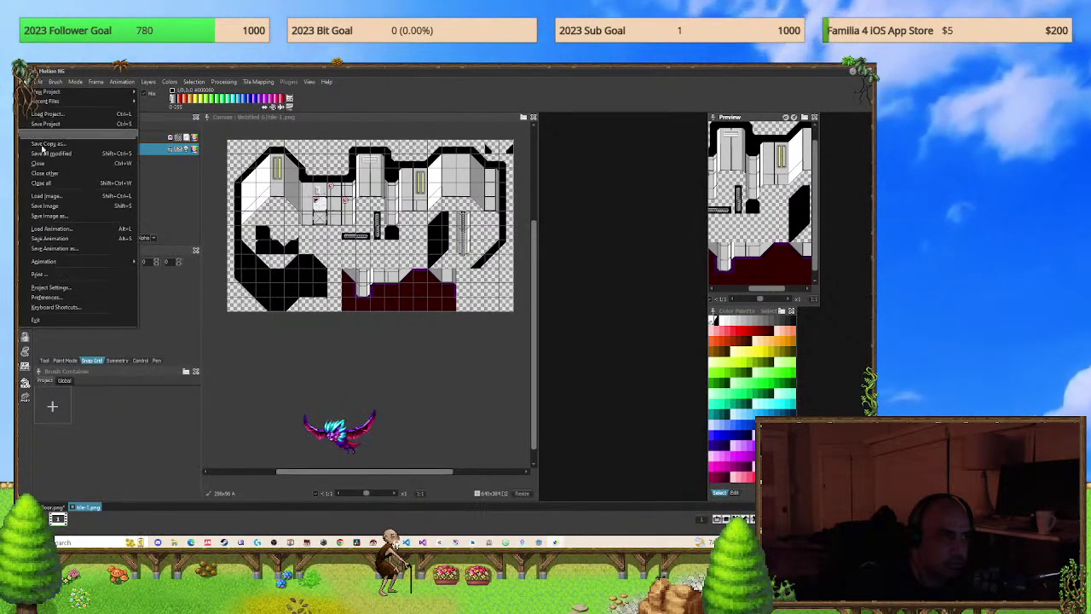
left_click(60, 213)
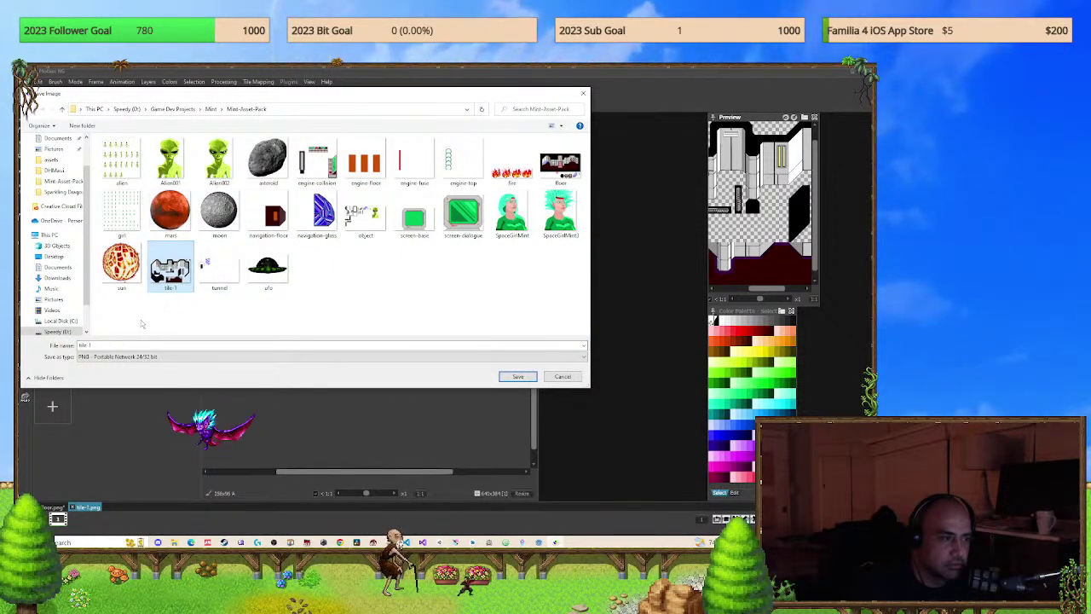
left_click(90, 345)
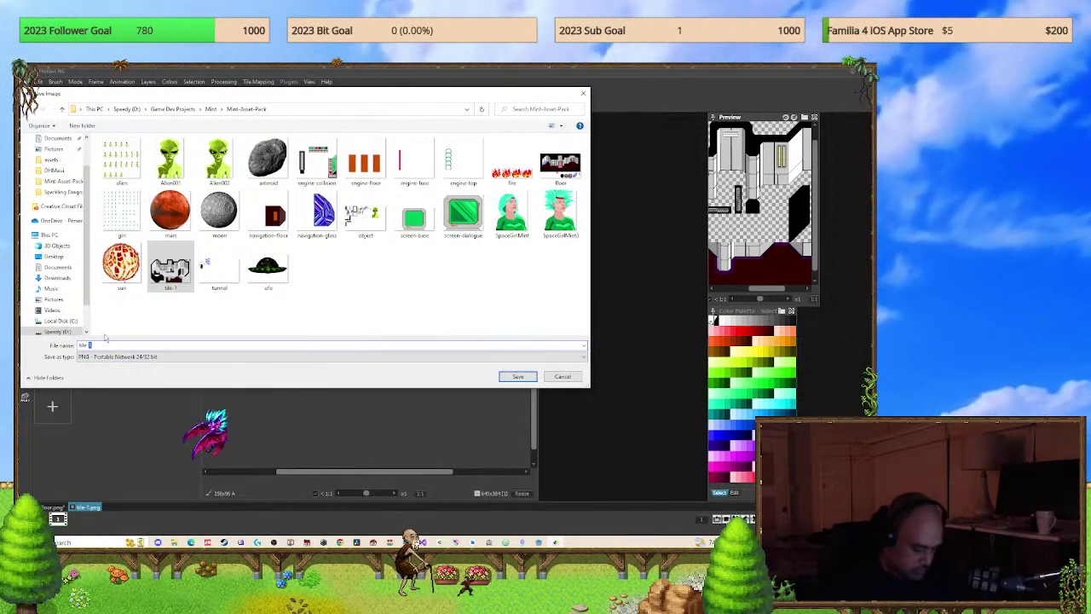
key("BackSpace")
type("mini")
key("Return")
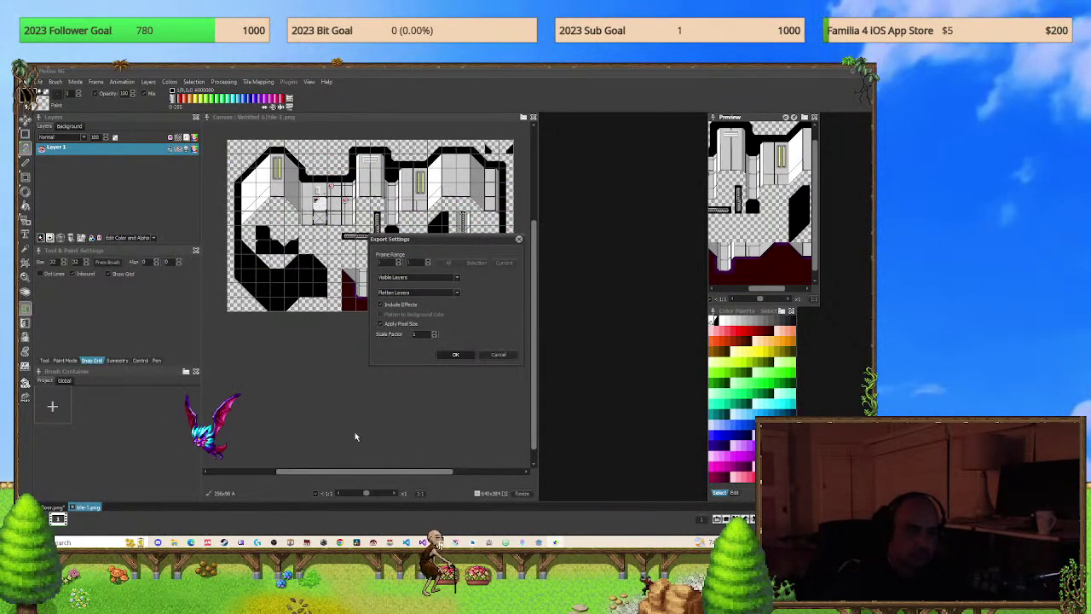
left_click(453, 355)
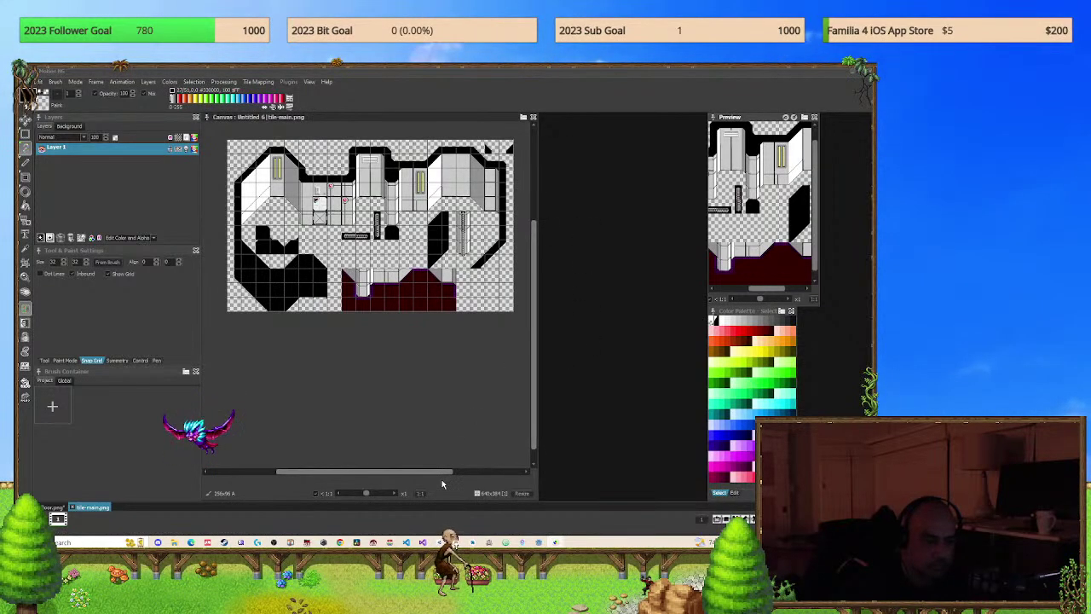
Switch to Godot Engine and open the tile-main.png atlas source in the TileSet editor, enlarging the editor to show its base tiles.
key("alt+Tab")
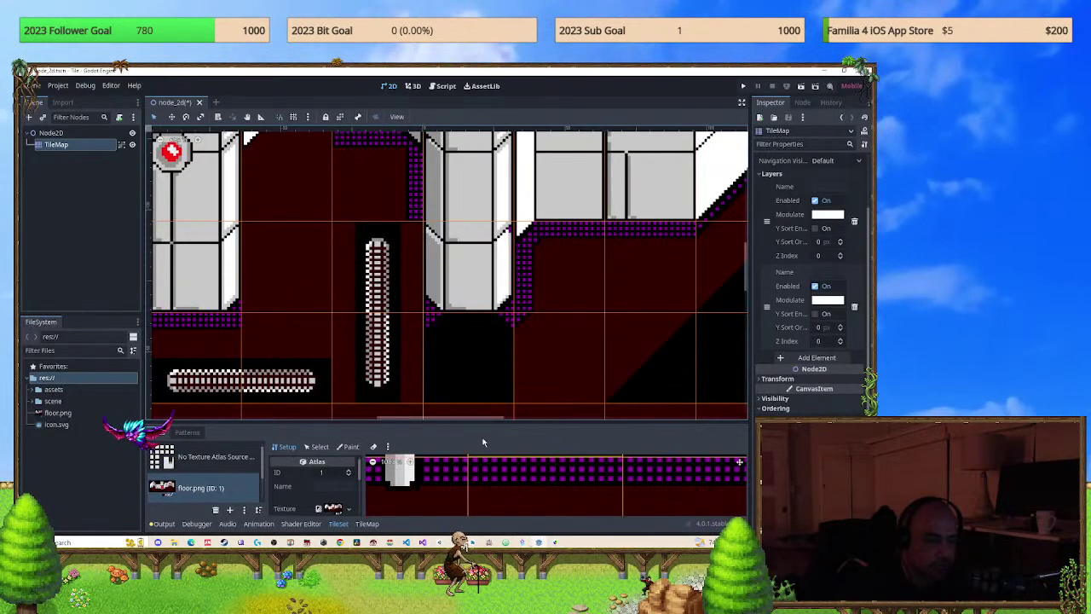
scroll(461, 392, "down", 4)
scroll(461, 392, "down", 4)
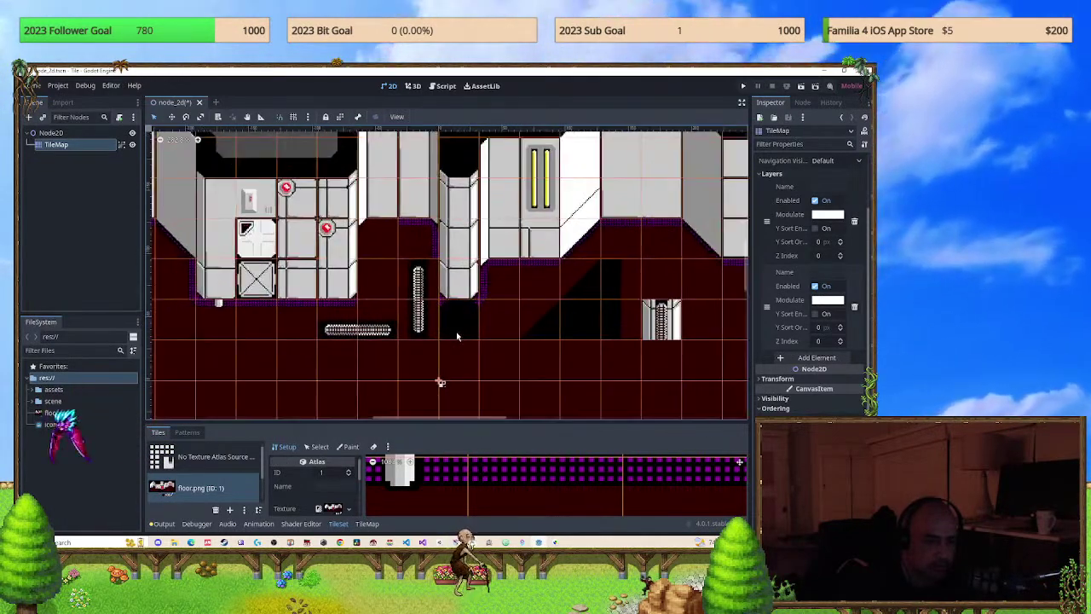
scroll(488, 471, "down", 12)
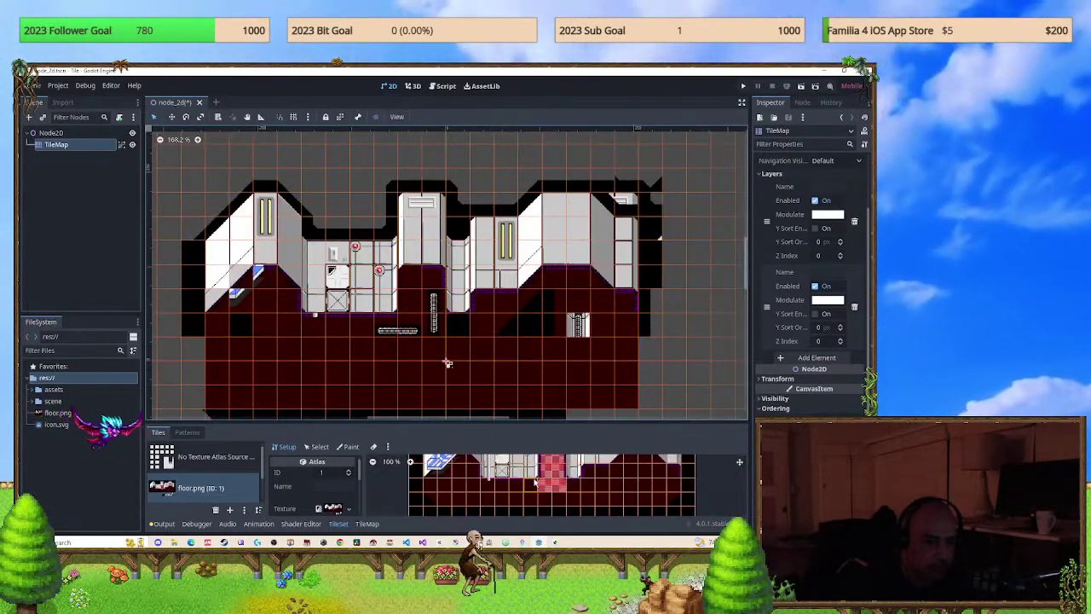
scroll(559, 484, "up", 1)
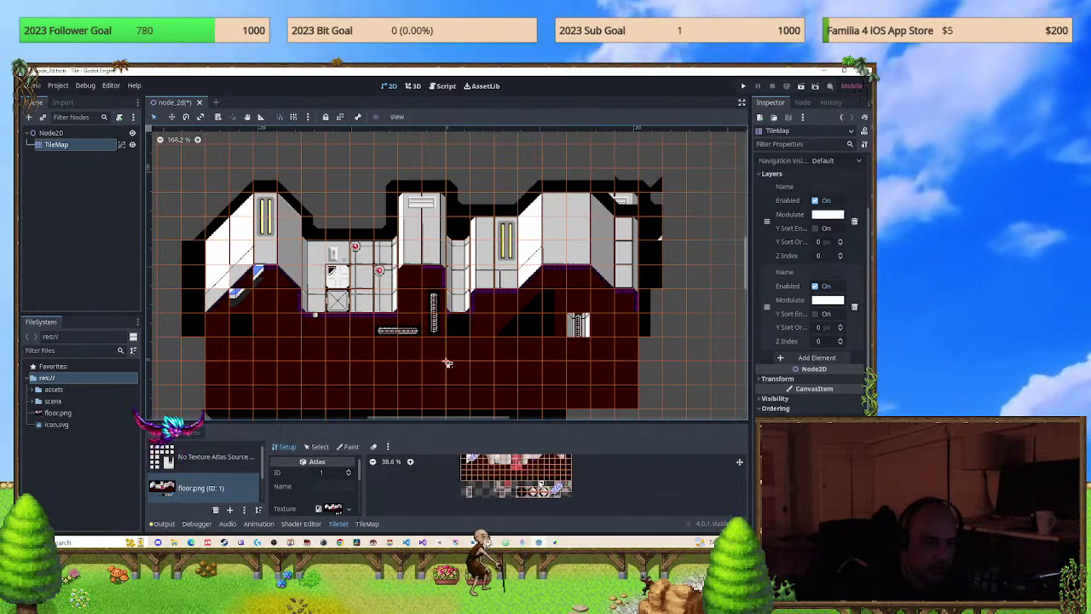
left_click(186, 463)
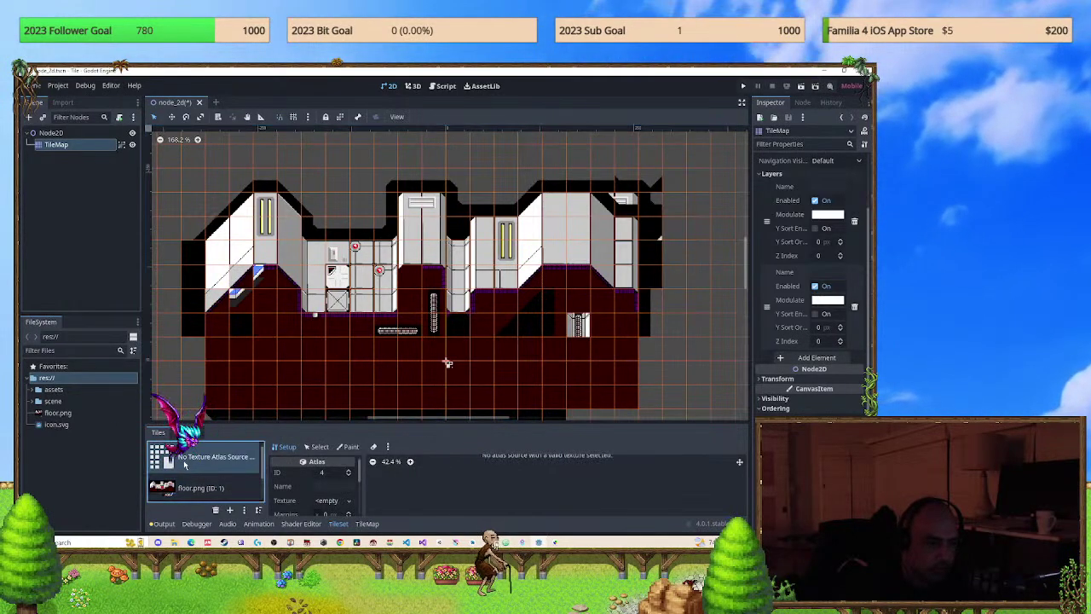
left_click(213, 483)
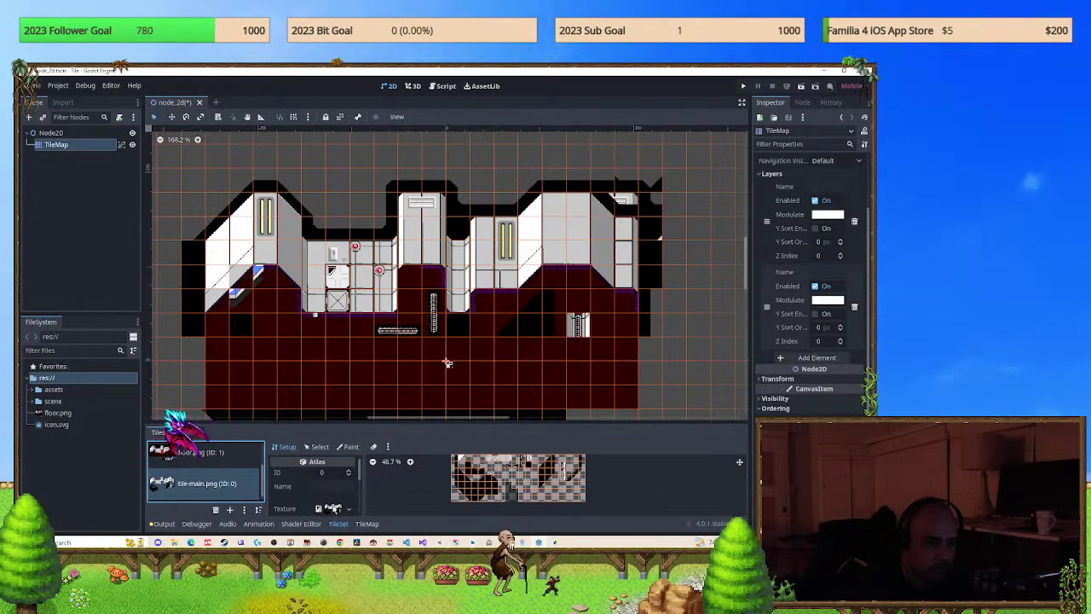
left_click_drag(461, 420, 461, 318)
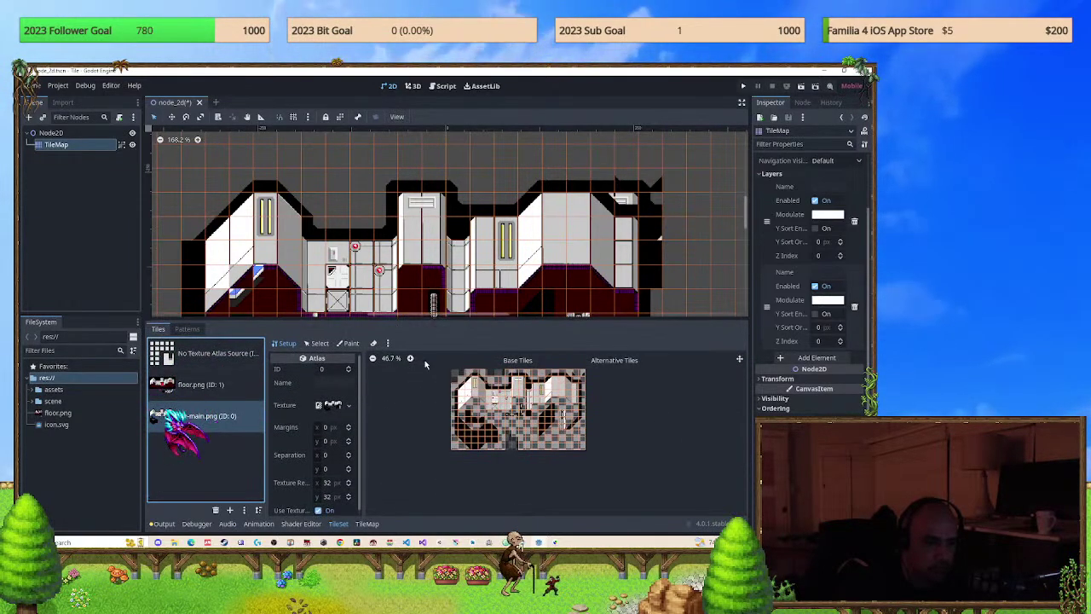
Load tile-main.png from the assets folder as the atlas texture and accept automatic tile creation.
mouse_move(332, 404)
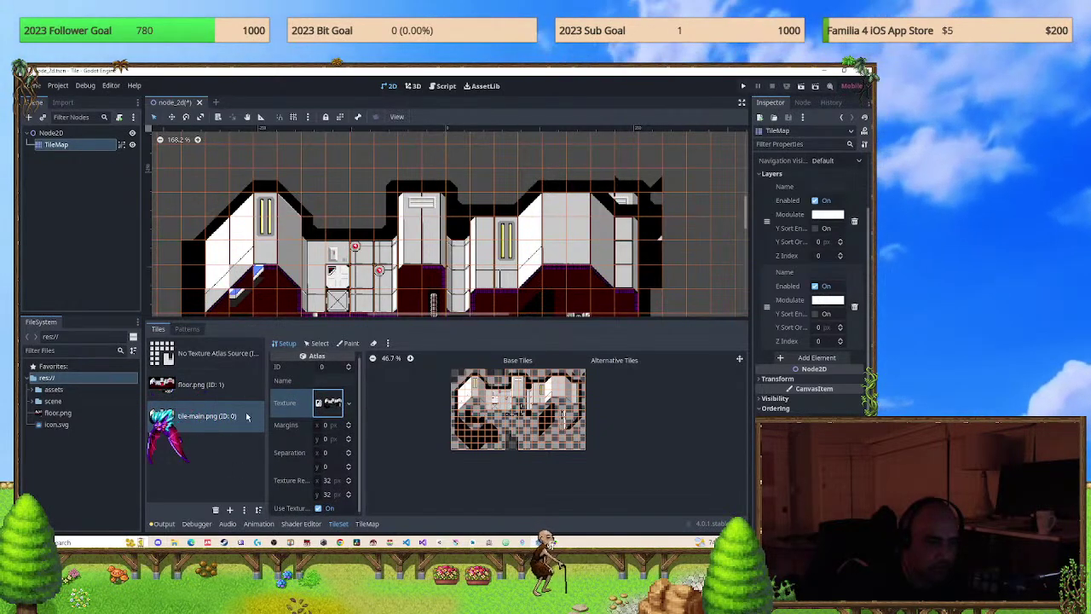
left_click(347, 406)
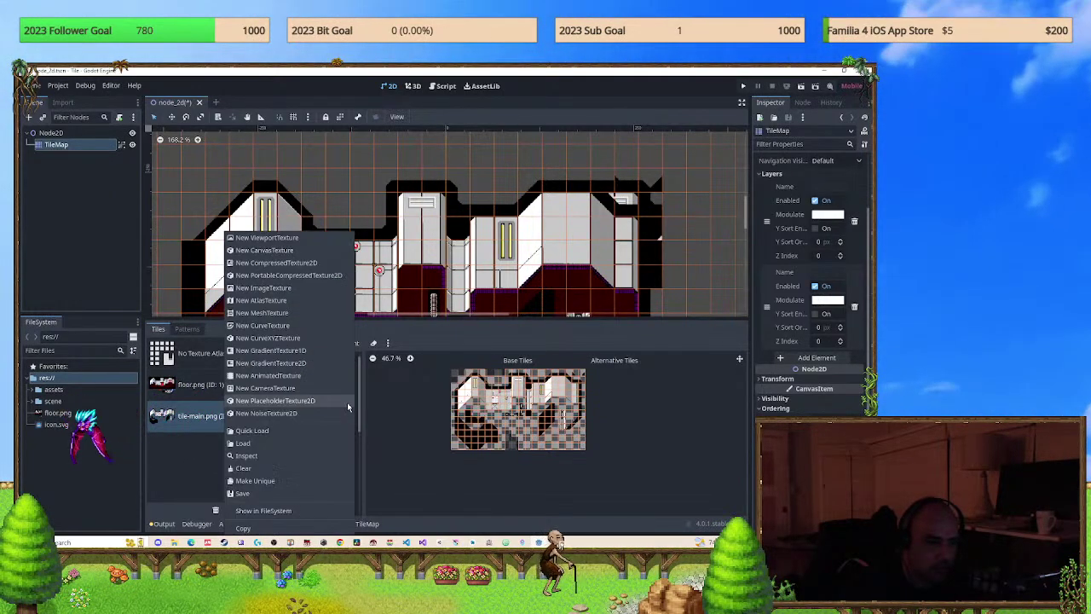
left_click(270, 443)
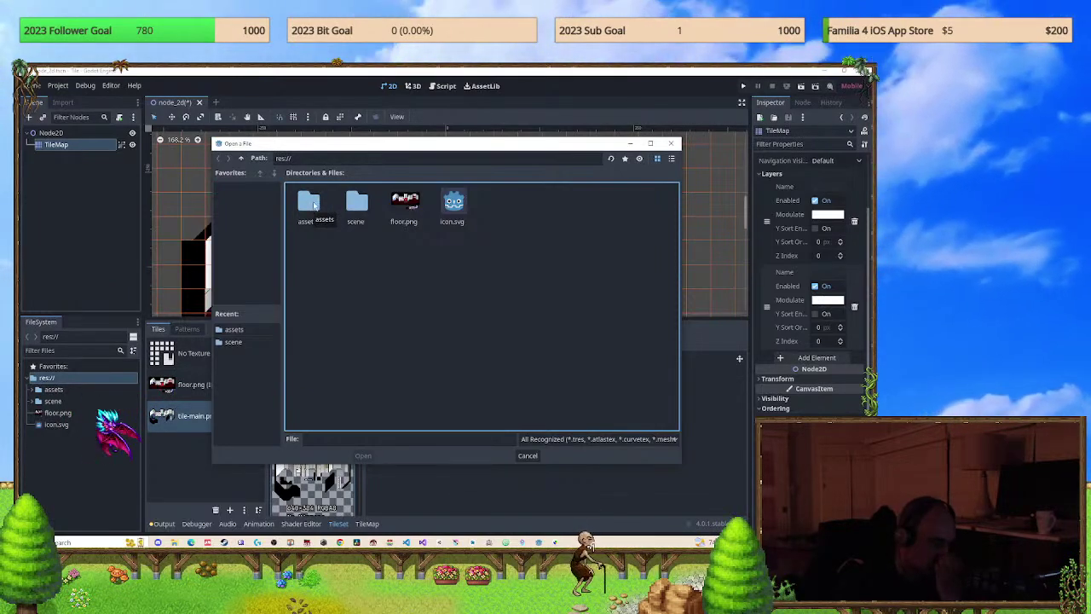
double_click(313, 205)
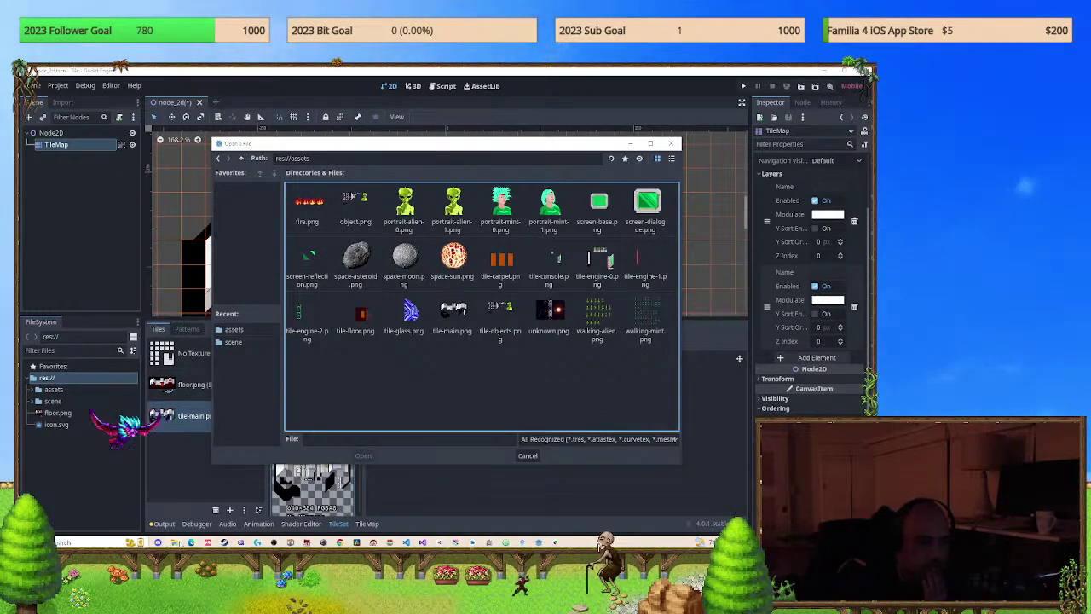
key("alt+Tab")
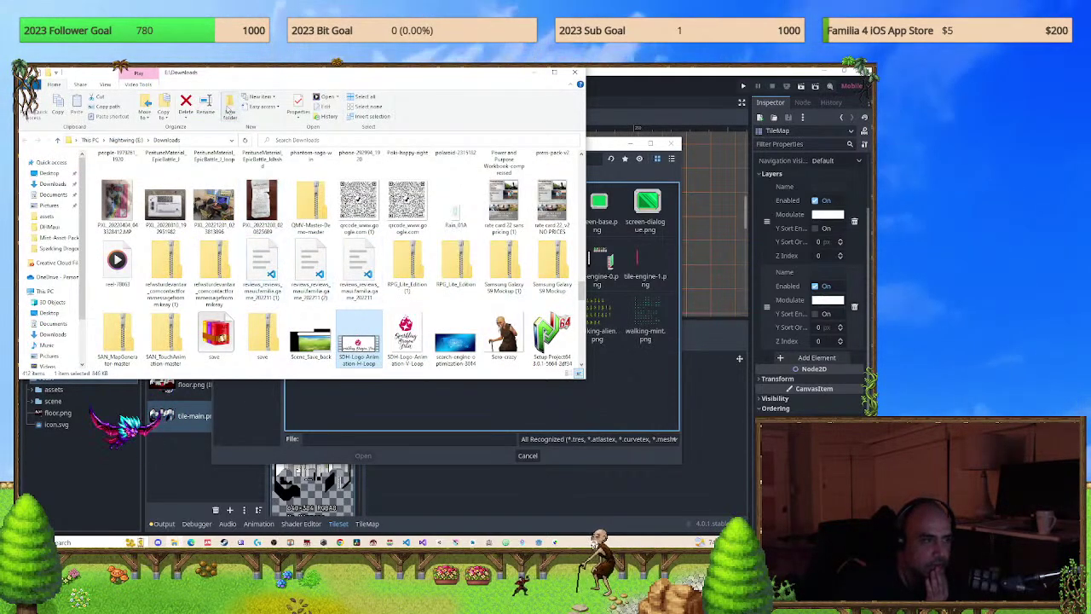
left_click_drag(324, 71, 1082, 96)
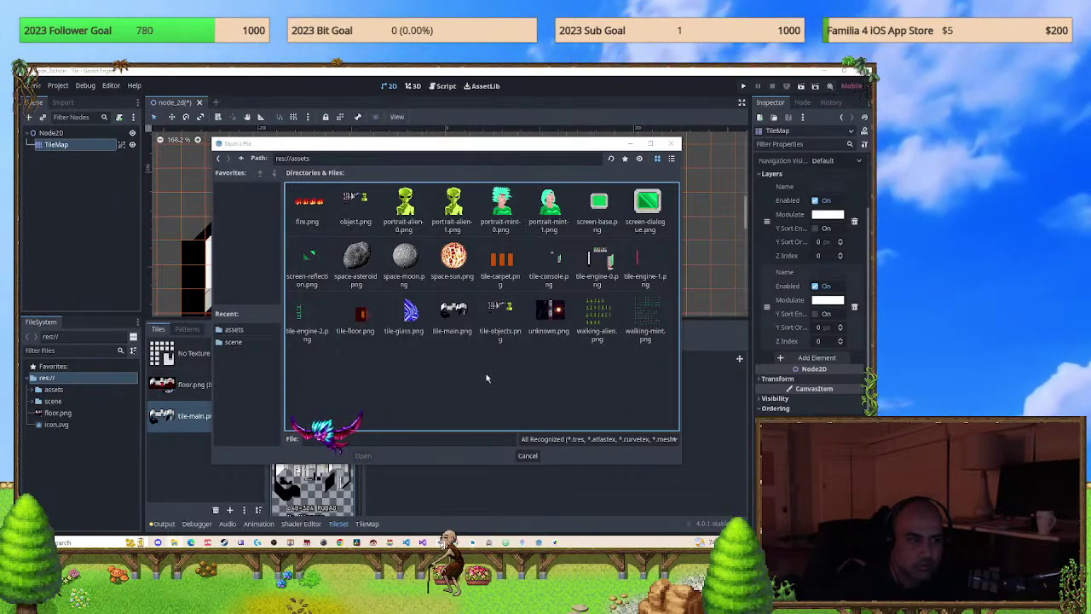
left_click(241, 158)
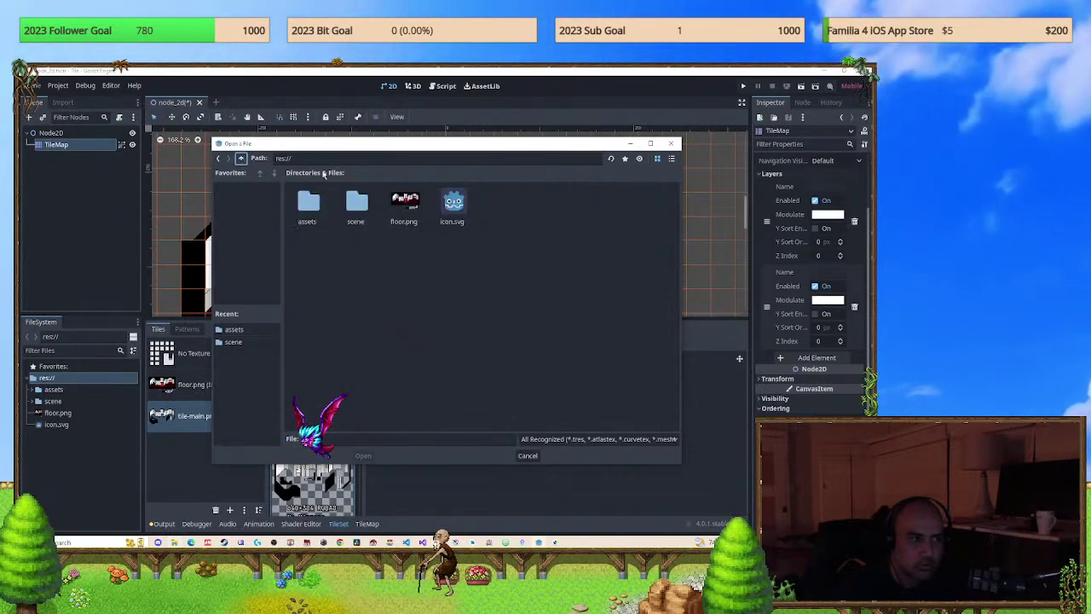
double_click(313, 213)
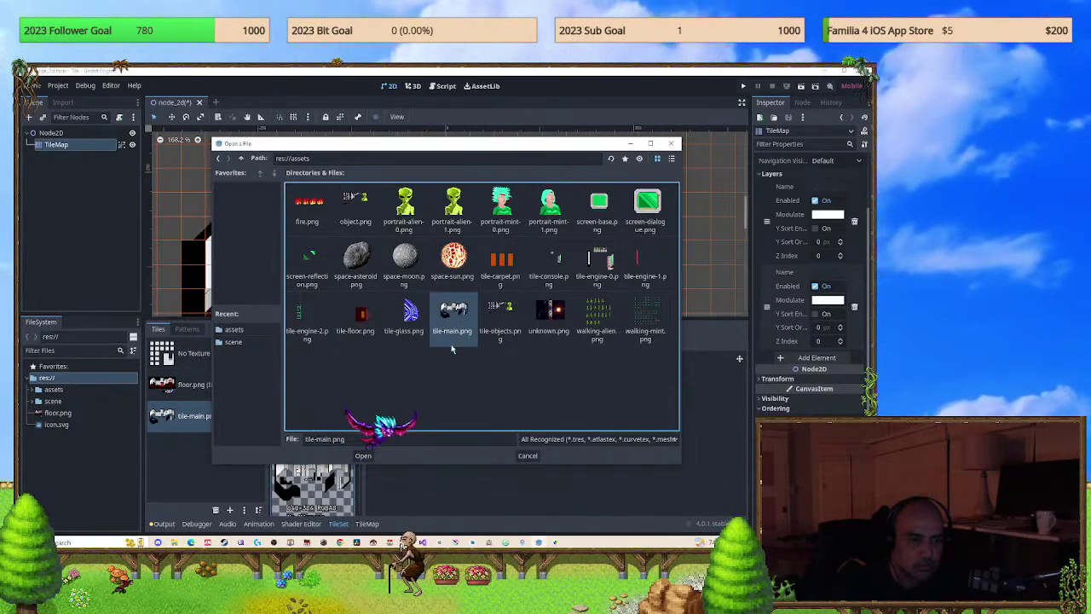
double_click(453, 311)
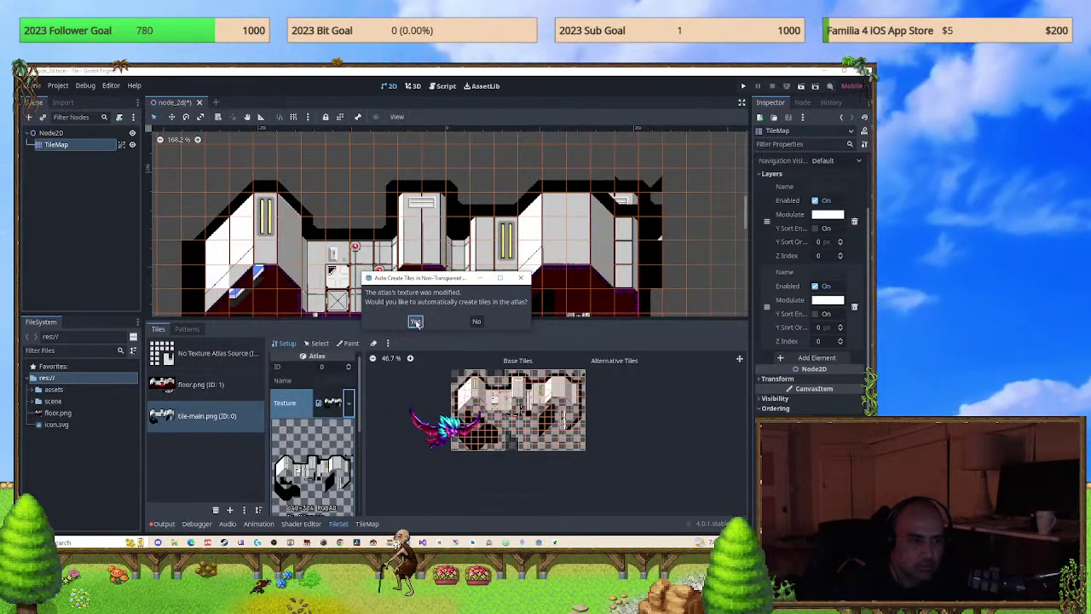
left_click(415, 322)
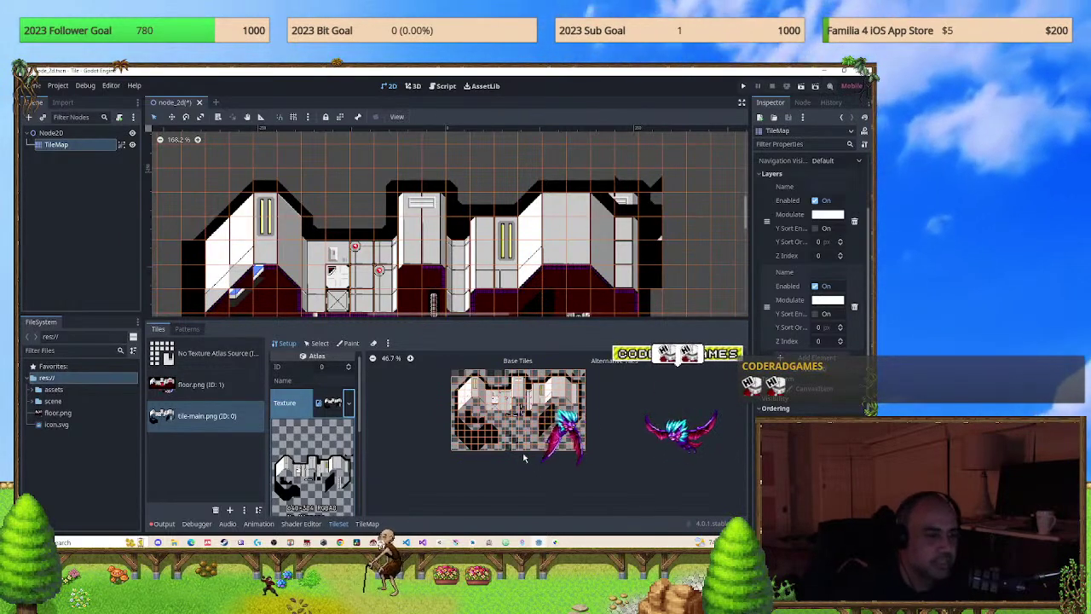
Reload the tile-main.png atlas source's texture from the project's assets folder.
scroll(538, 429, "up", 5)
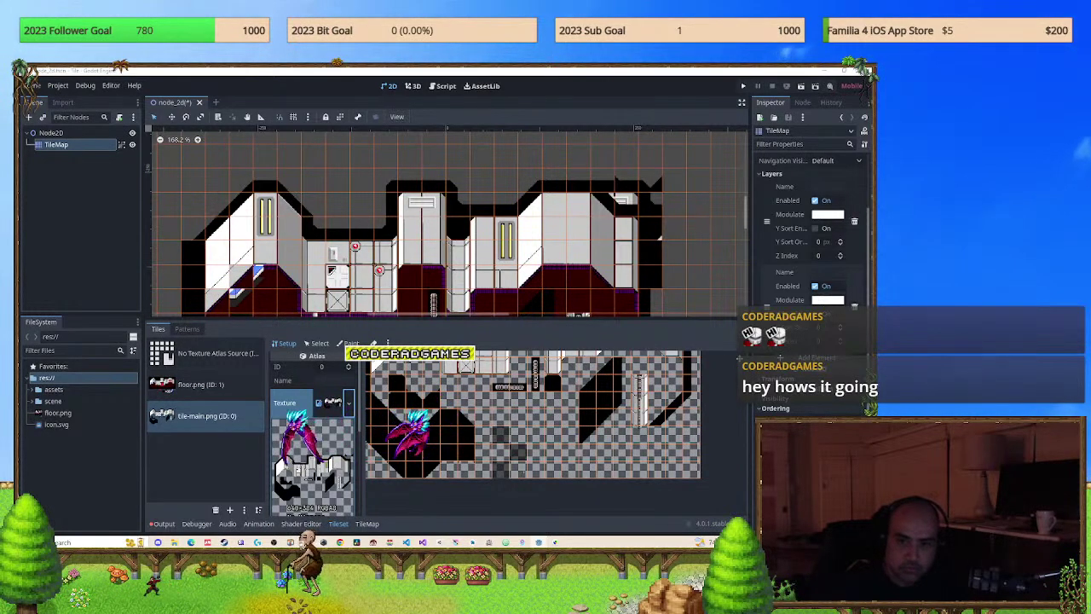
left_click(348, 403)
left_click(243, 443)
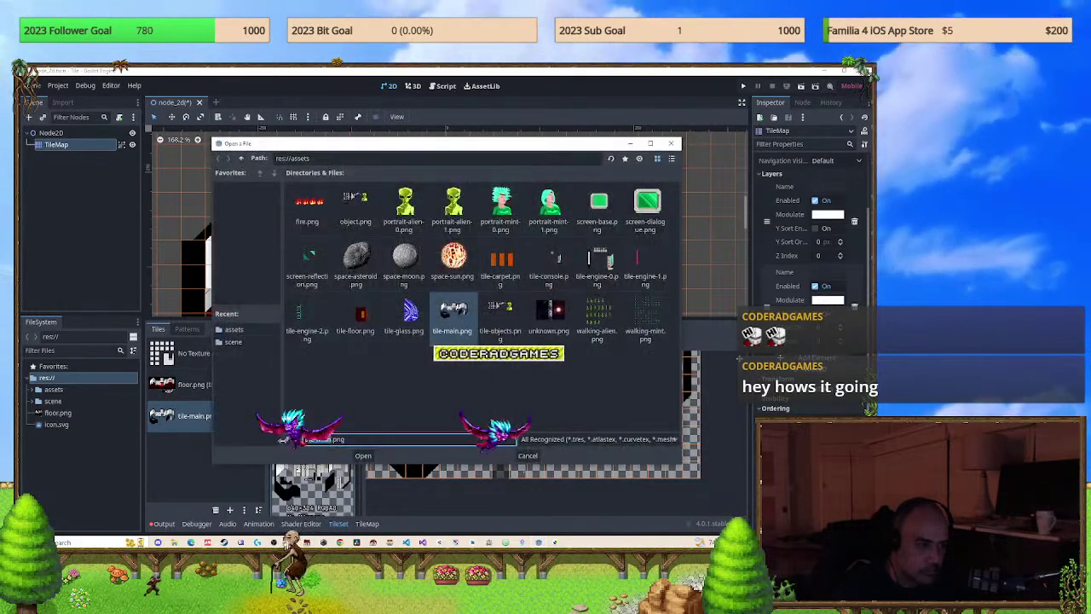
left_click(456, 384)
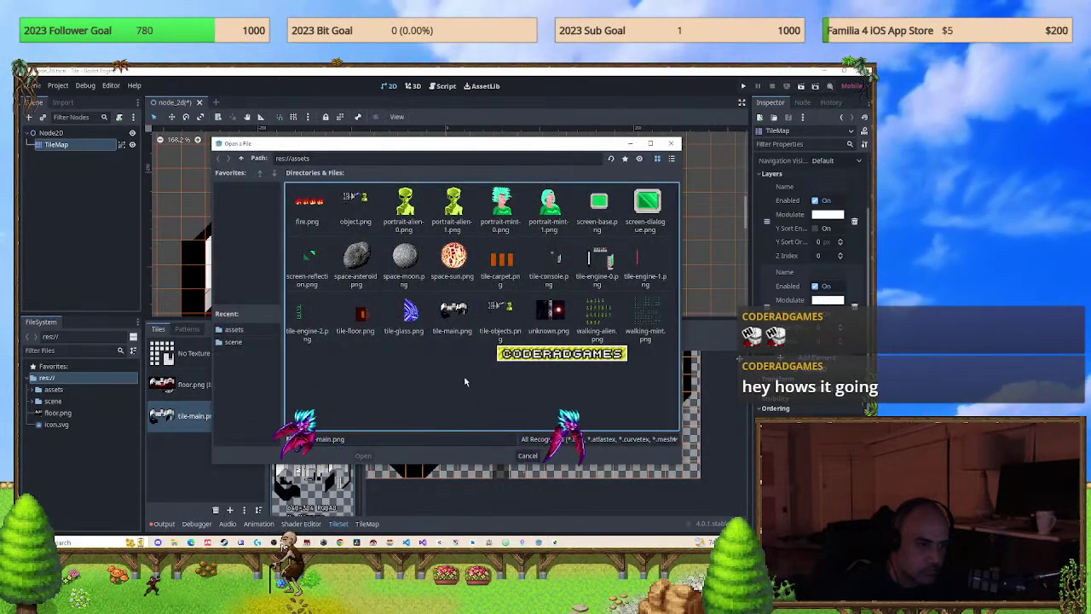
left_click(241, 158)
double_click(309, 206)
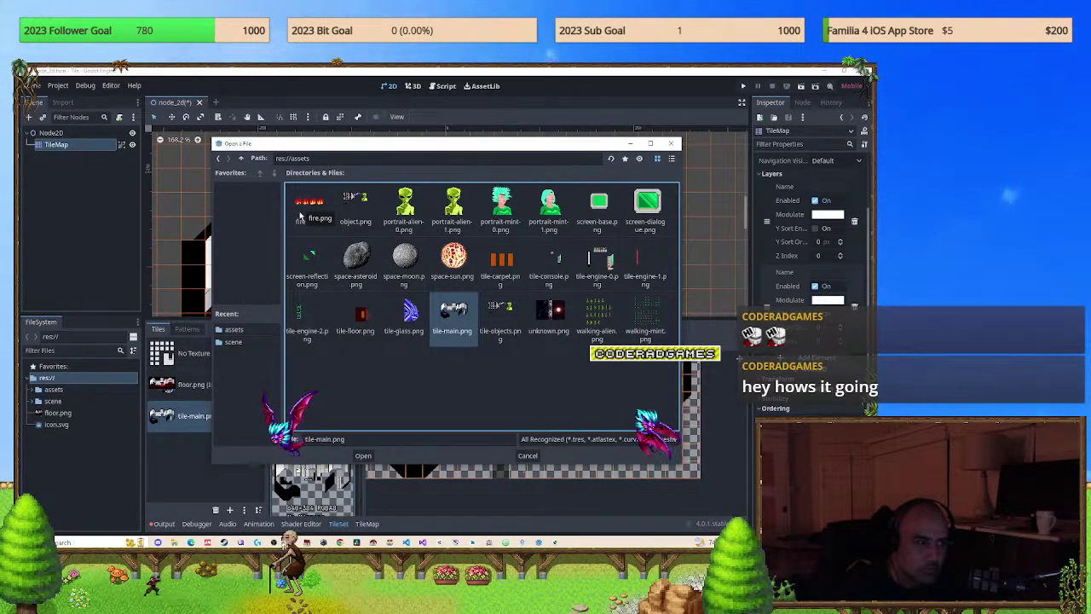
left_click(242, 158)
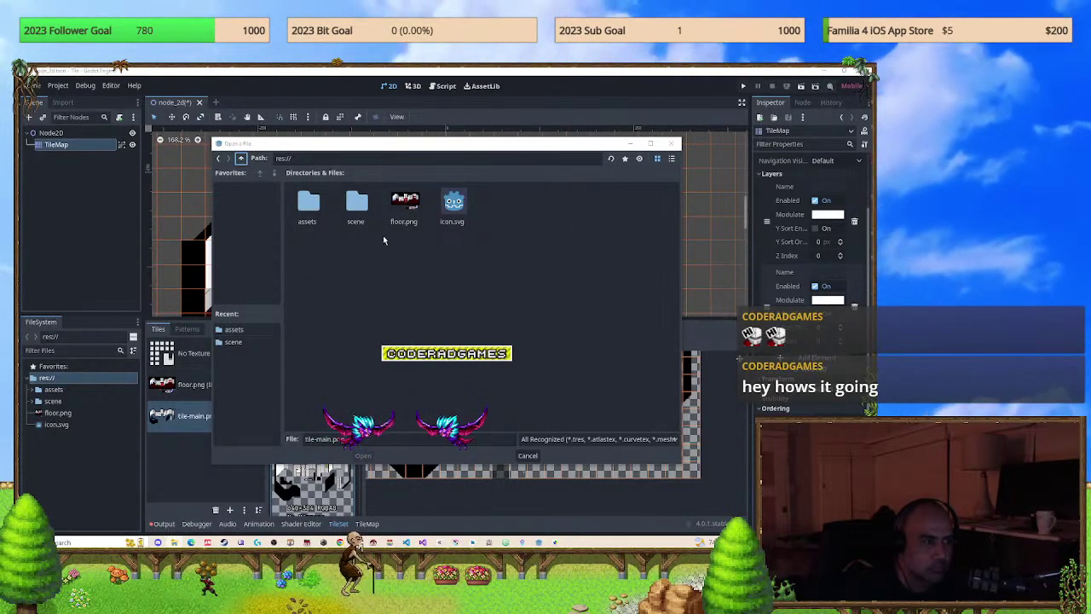
left_click(235, 341)
left_click(235, 330)
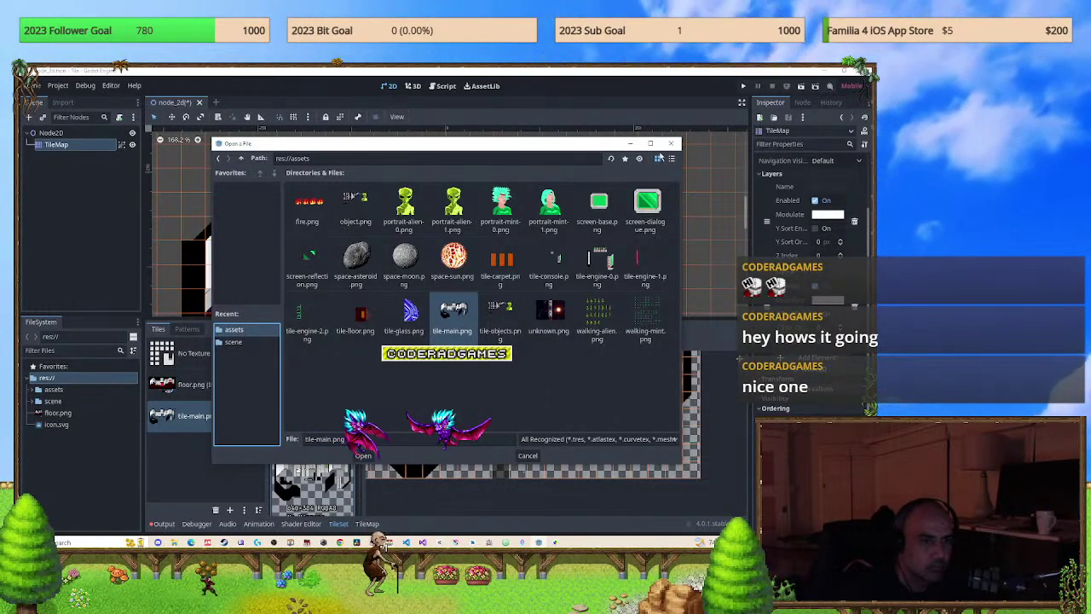
double_click(452, 314)
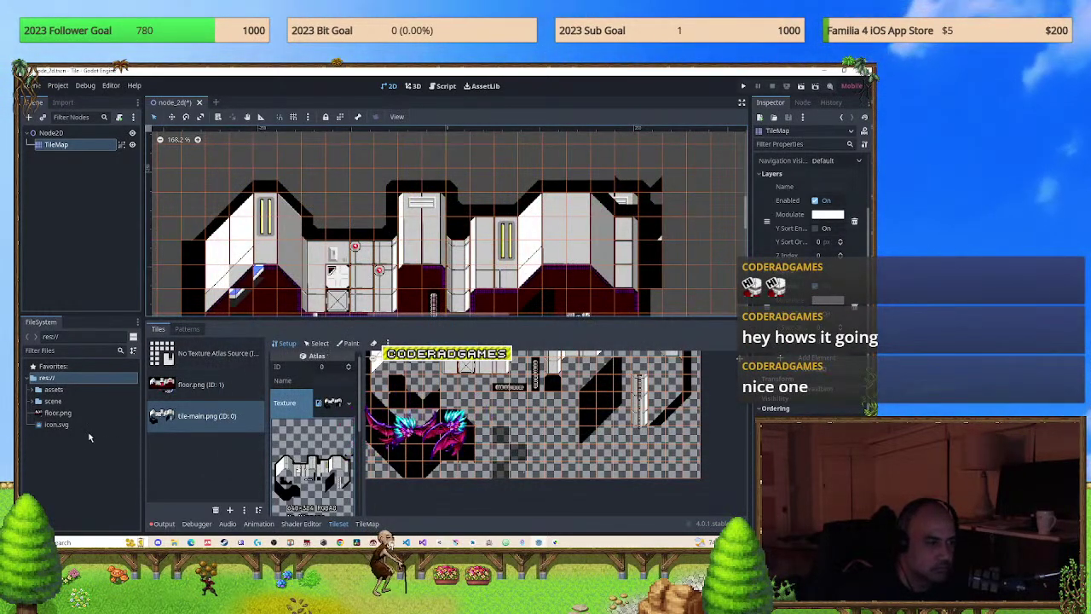
Compare the floor.png and tile-main.png atlas sources with the room scene and delete the floor.png source from the tile set.
left_click(54, 390)
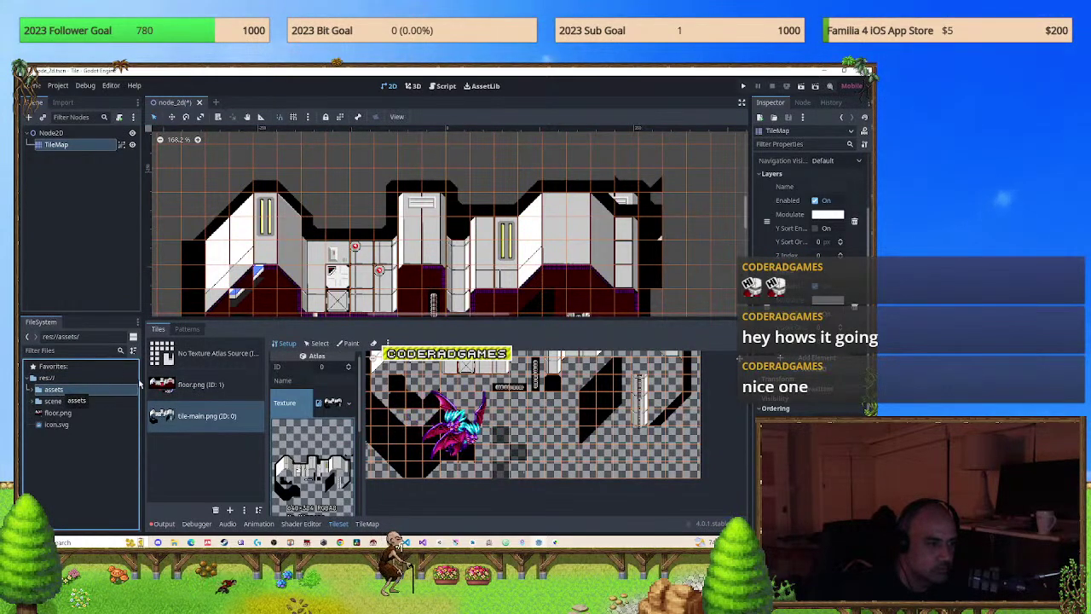
left_click(203, 388)
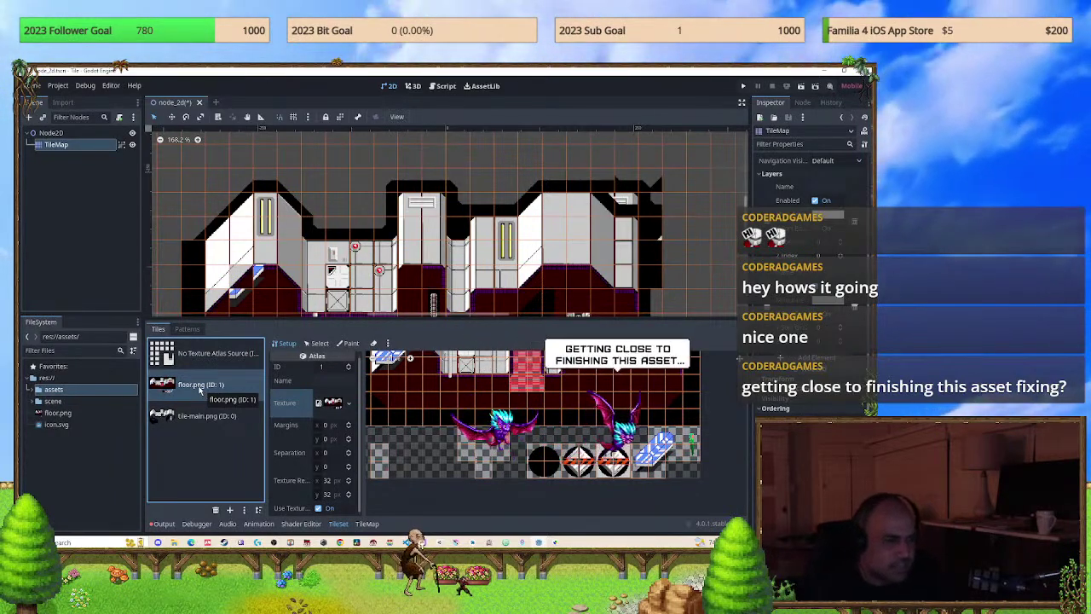
left_click(198, 420)
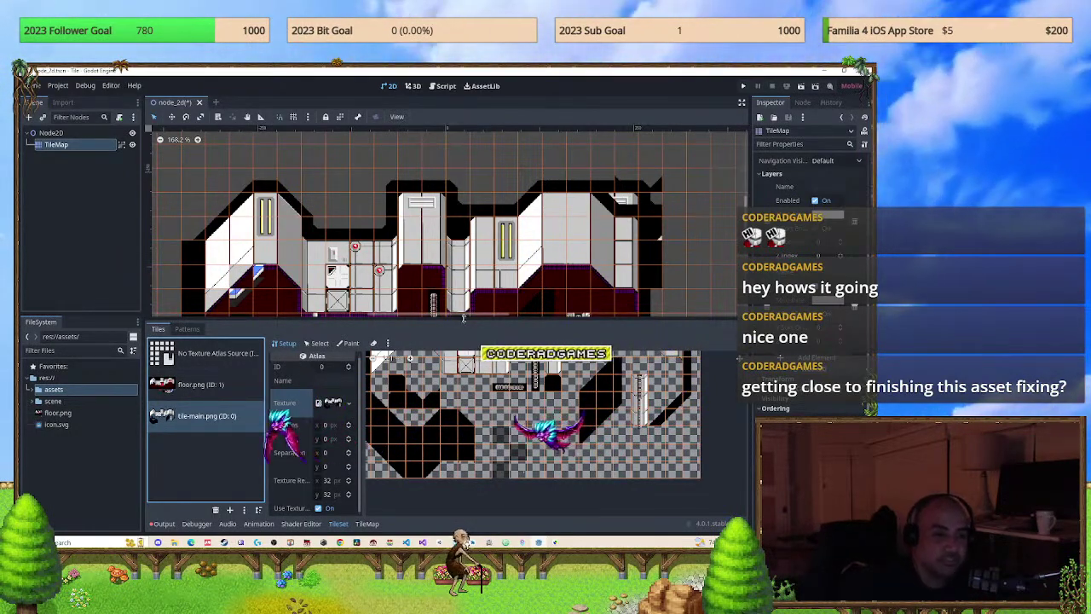
scroll(467, 290, "down", 2)
middle_click_drag(444, 311, 430, 238)
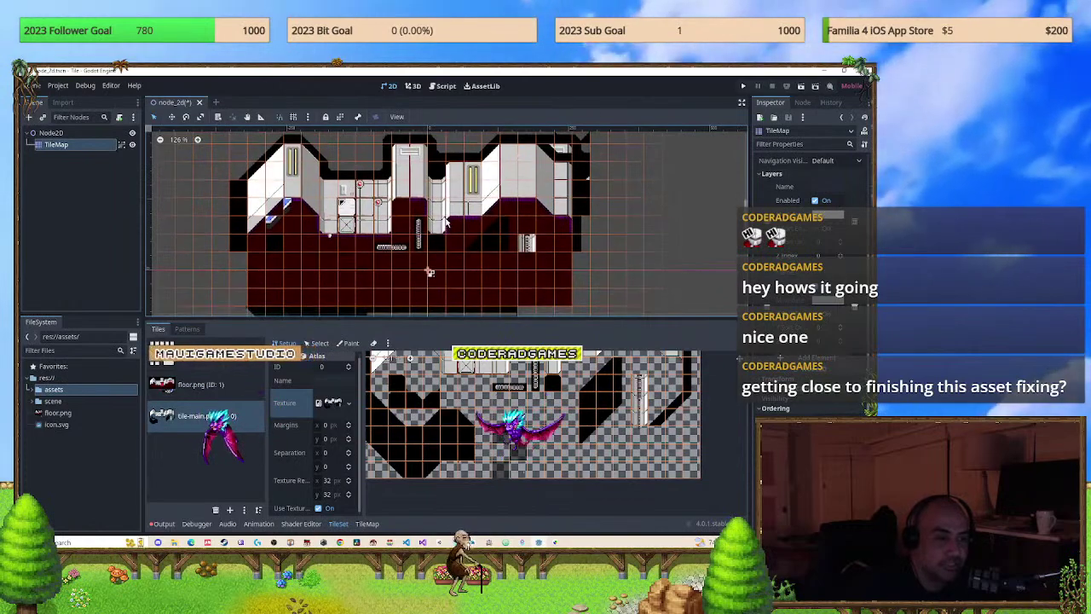
scroll(430, 269, "down", 1)
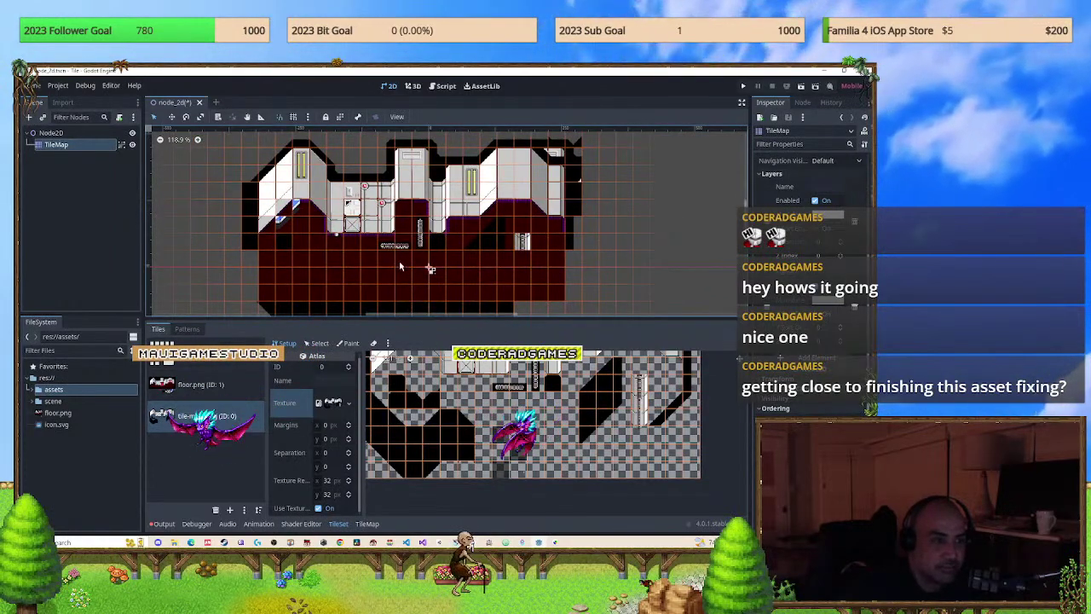
left_click(202, 389)
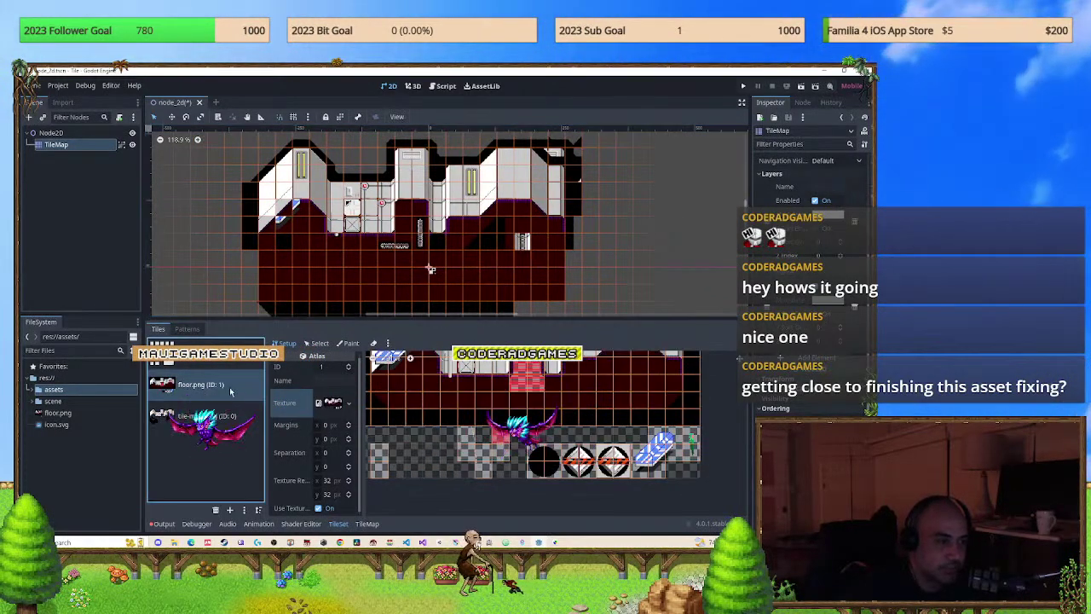
left_click(216, 510)
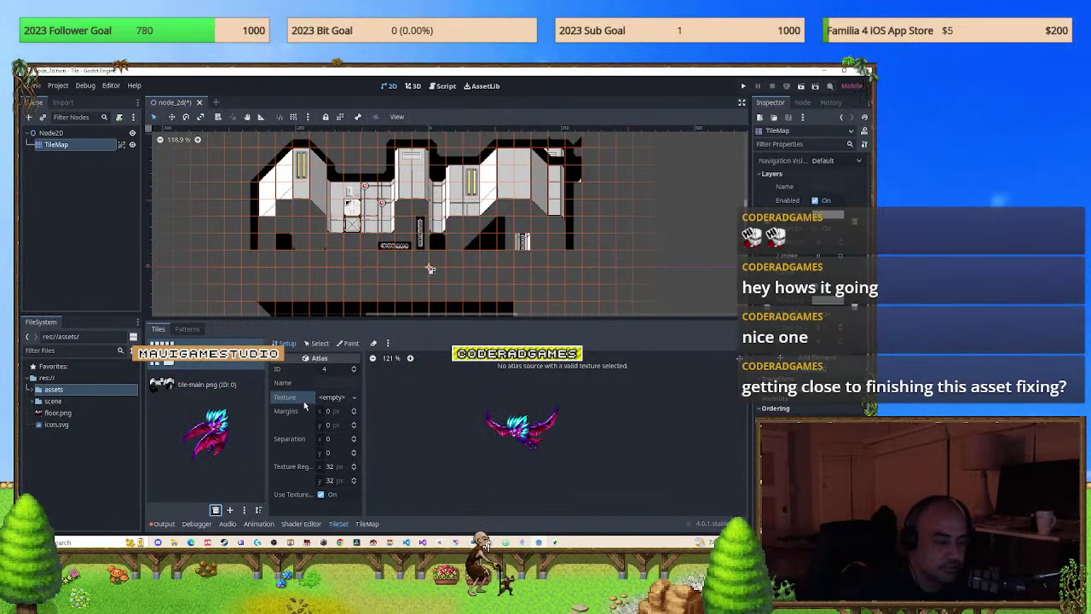
Clear the texture of the remaining tile-main.png atlas source.
left_click(214, 397)
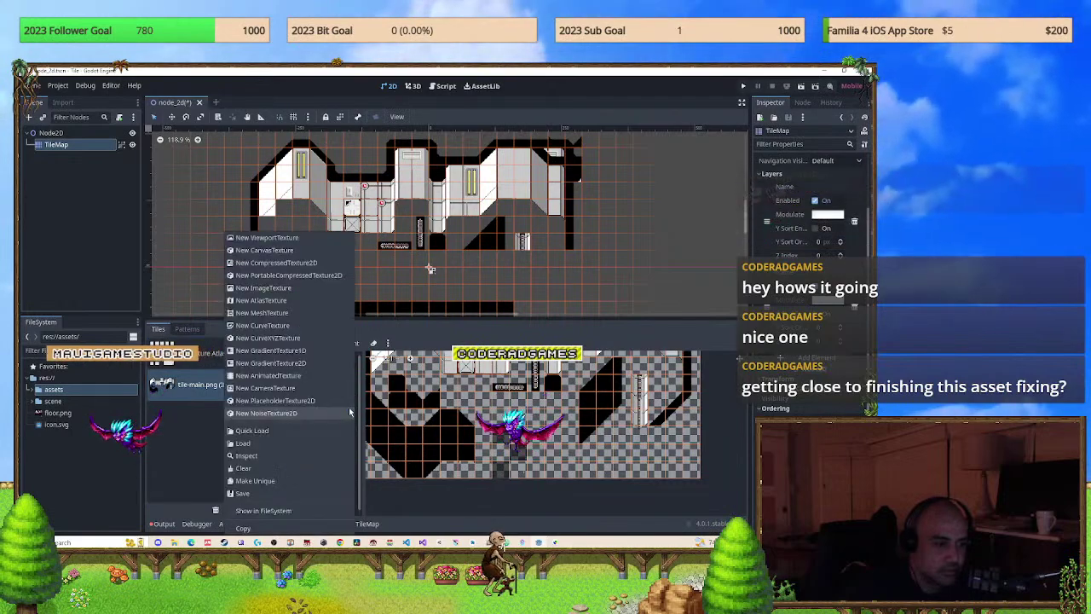
left_click(348, 407)
left_click(270, 469)
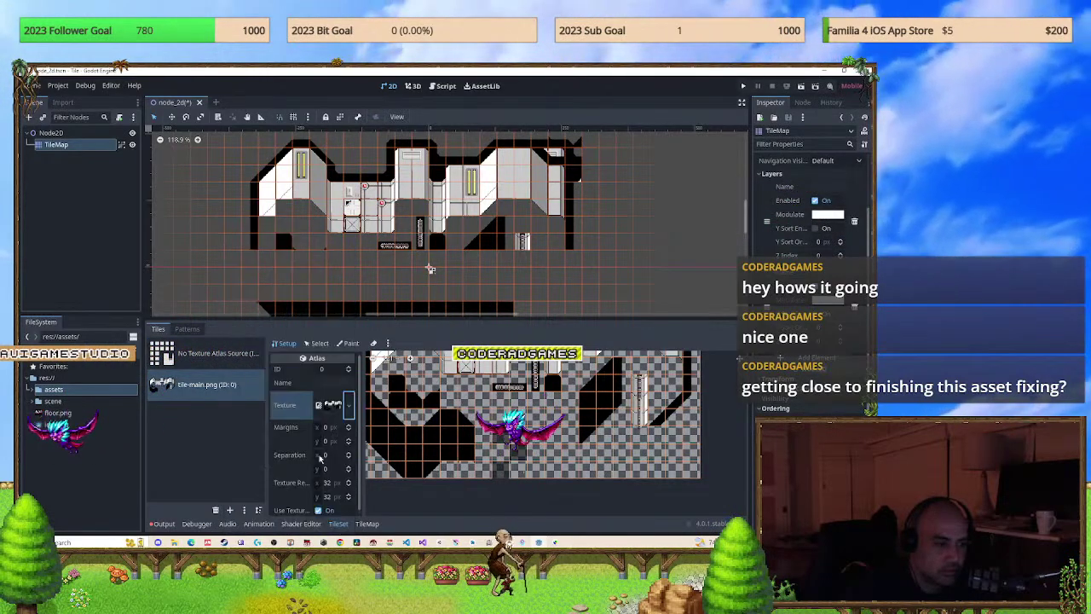
left_click(334, 402)
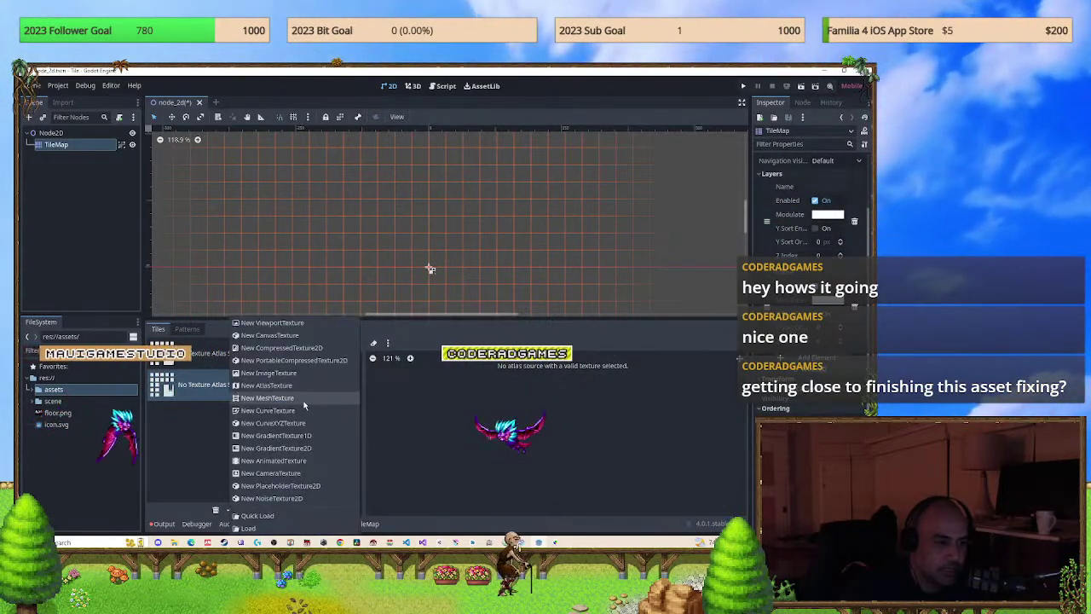
left_click(272, 533)
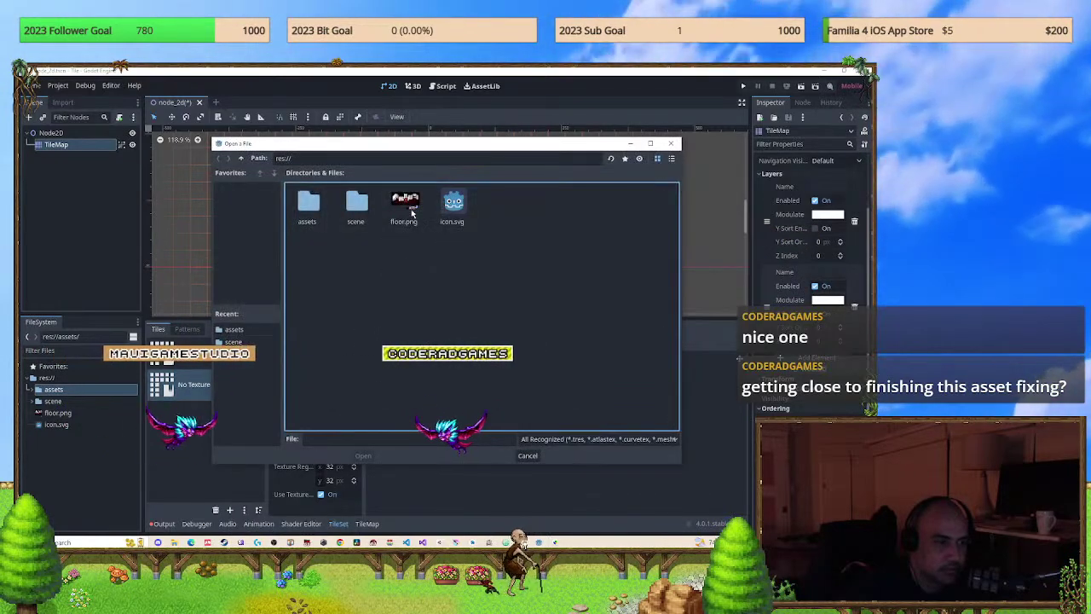
double_click(308, 204)
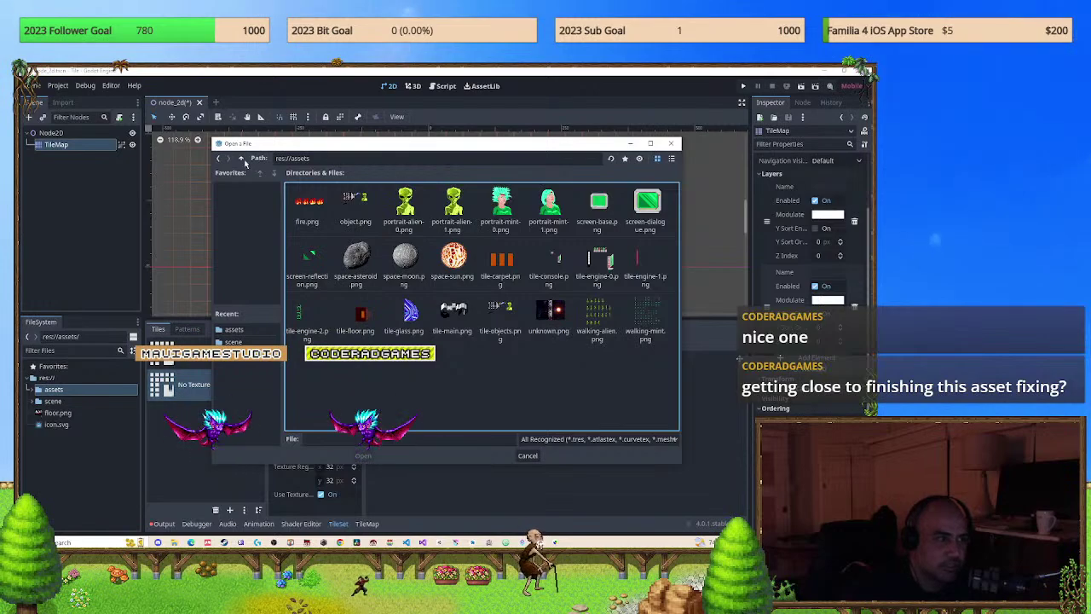
left_click(241, 158)
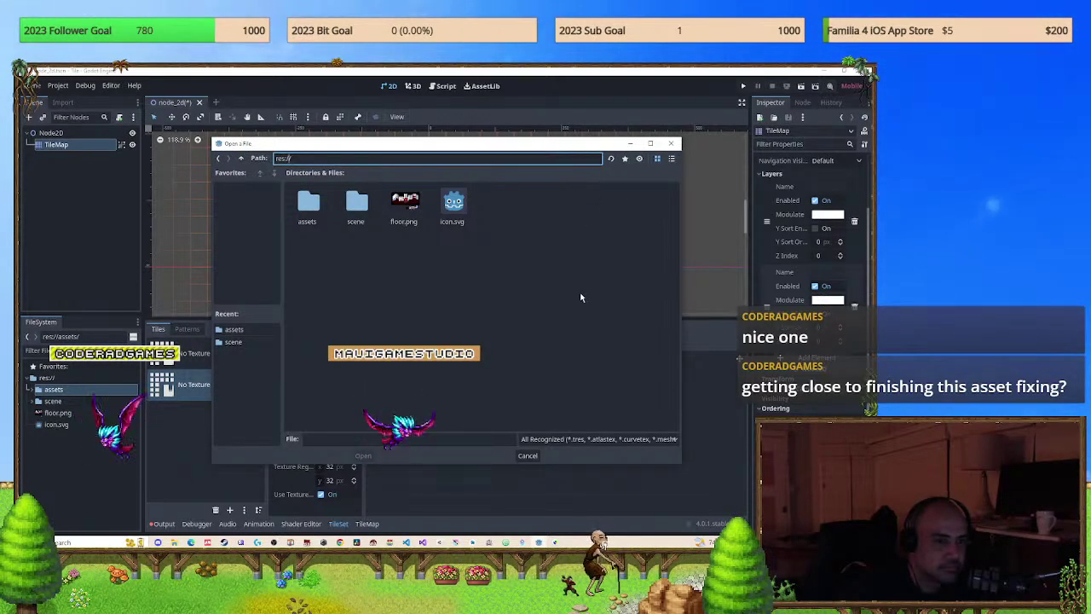
left_click(527, 456)
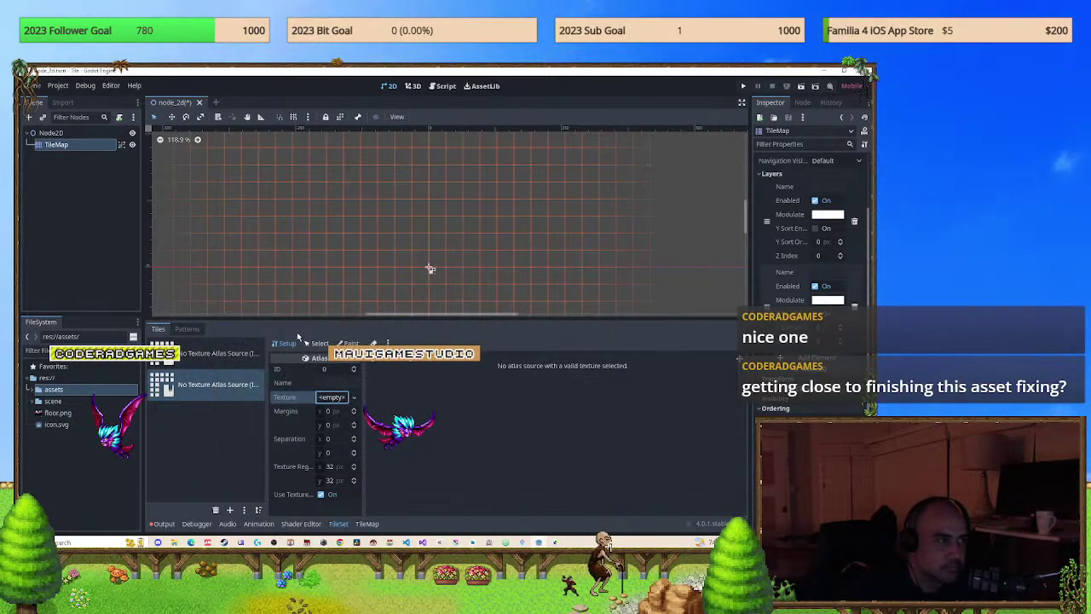
left_click(56, 86)
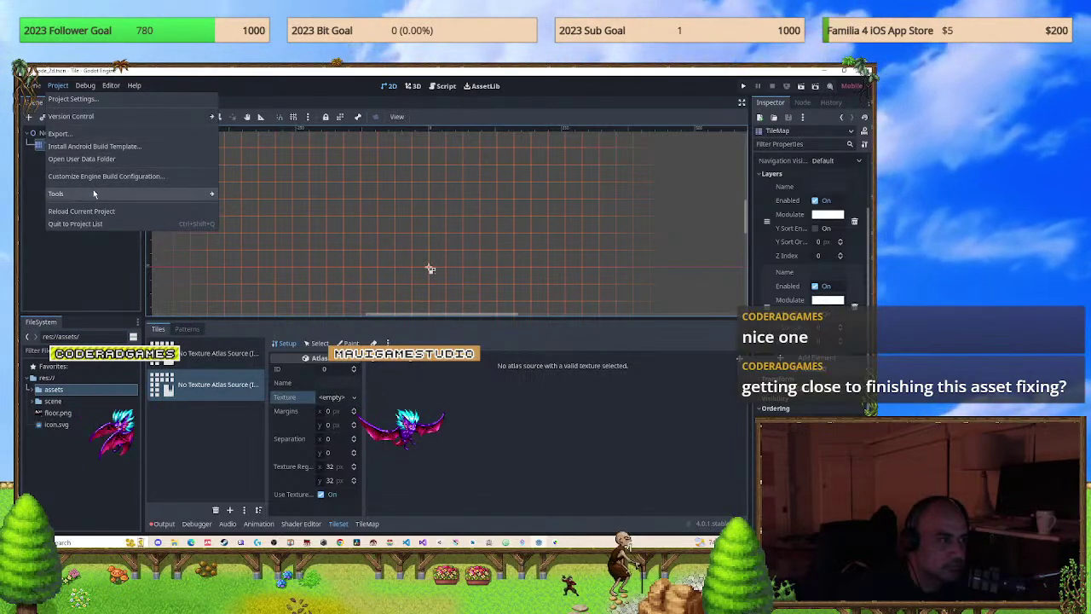
mouse_move(35, 86)
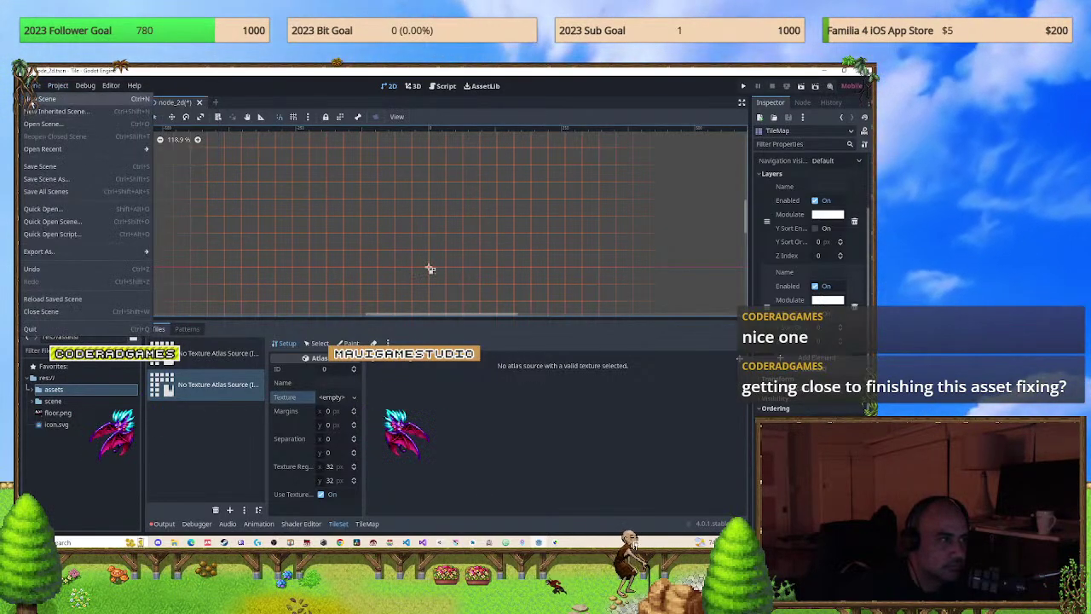
left_click(37, 179)
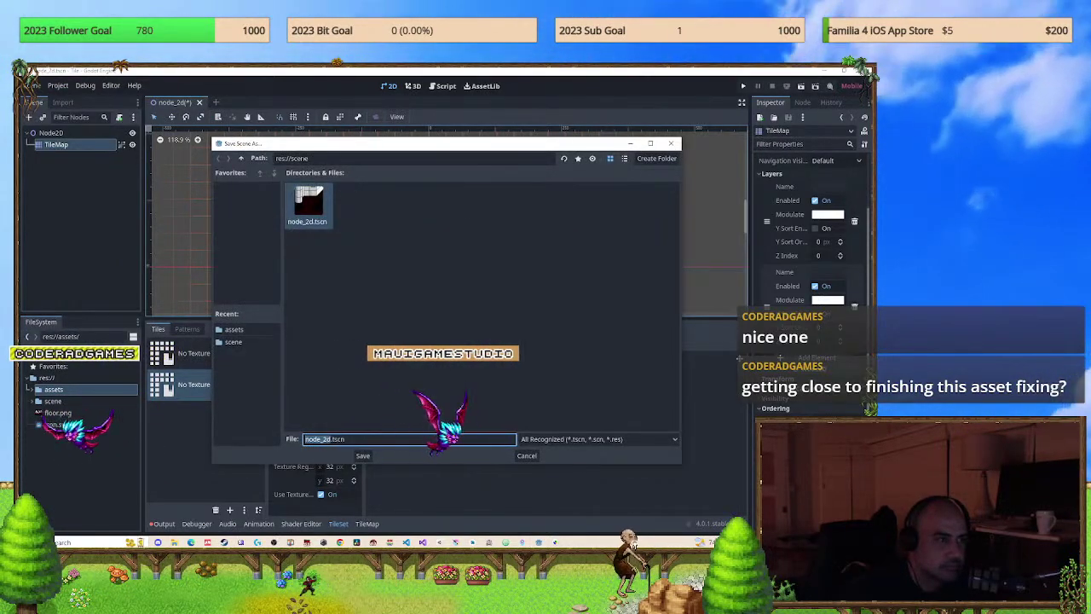
left_click(242, 158)
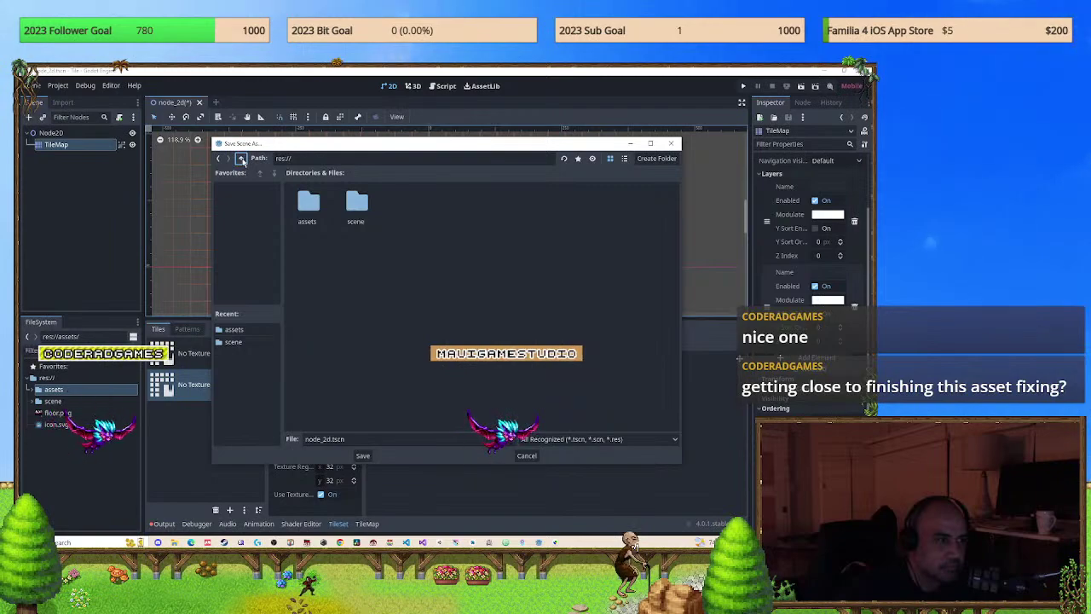
left_click(526, 456)
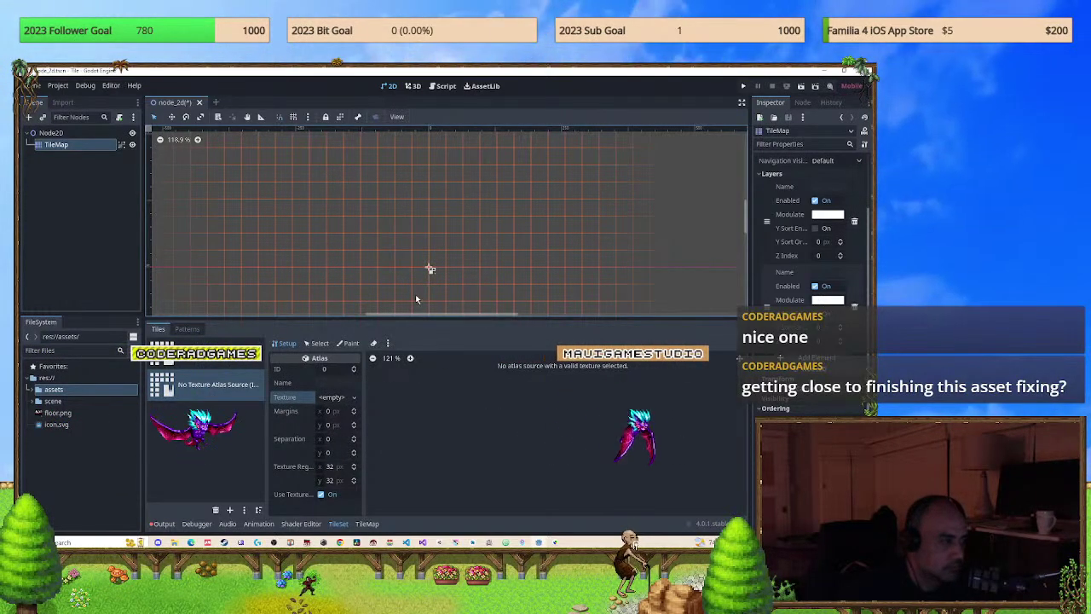
scroll(410, 288, "down", 2)
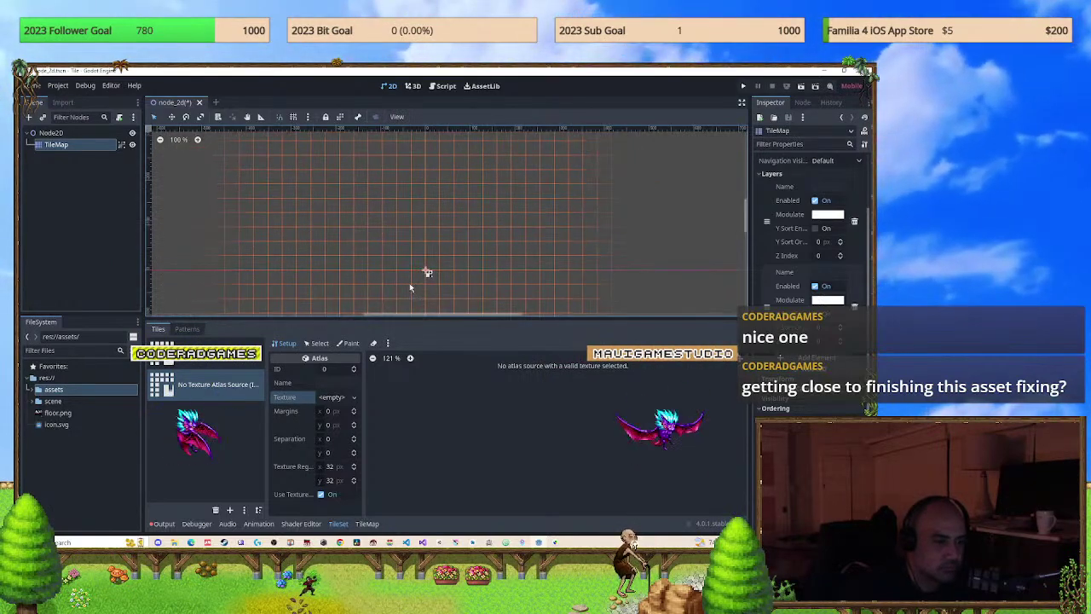
middle_click_drag(410, 288, 398, 213)
scroll(413, 198, "up", 2)
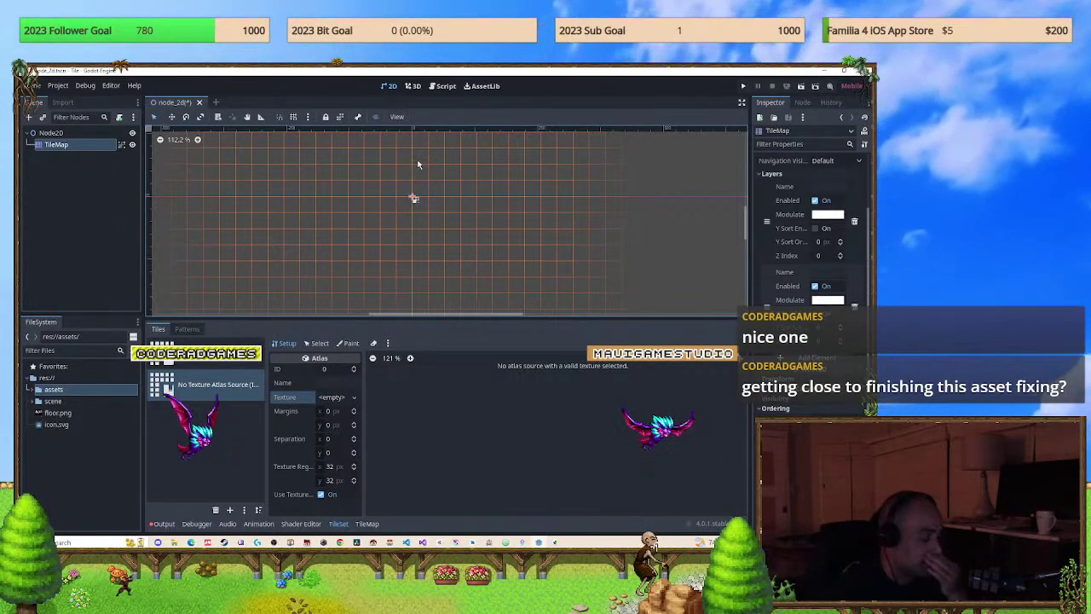
left_click(58, 86)
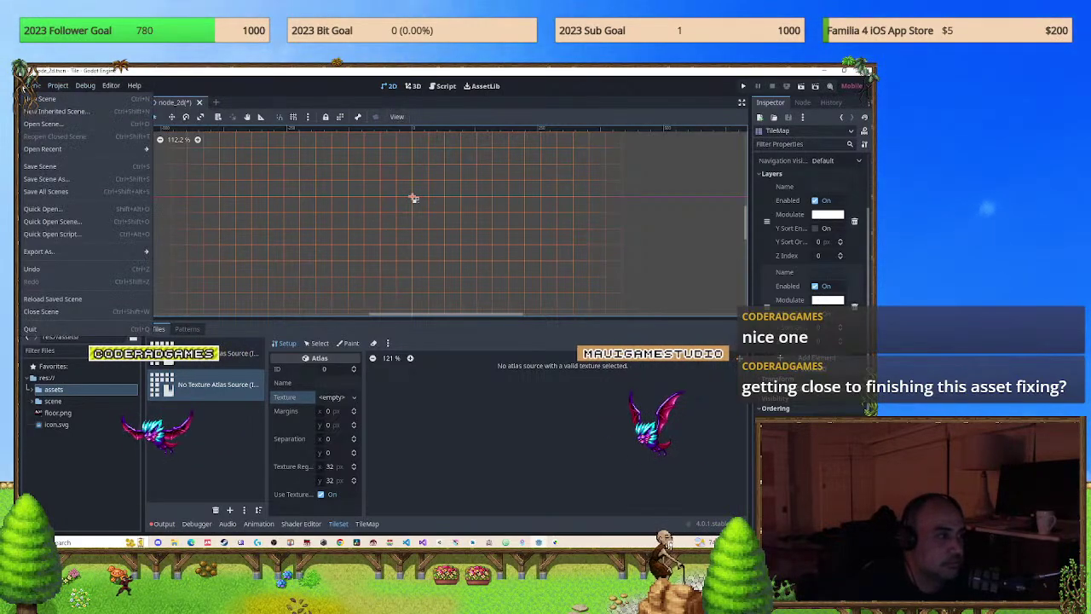
left_click(28, 86)
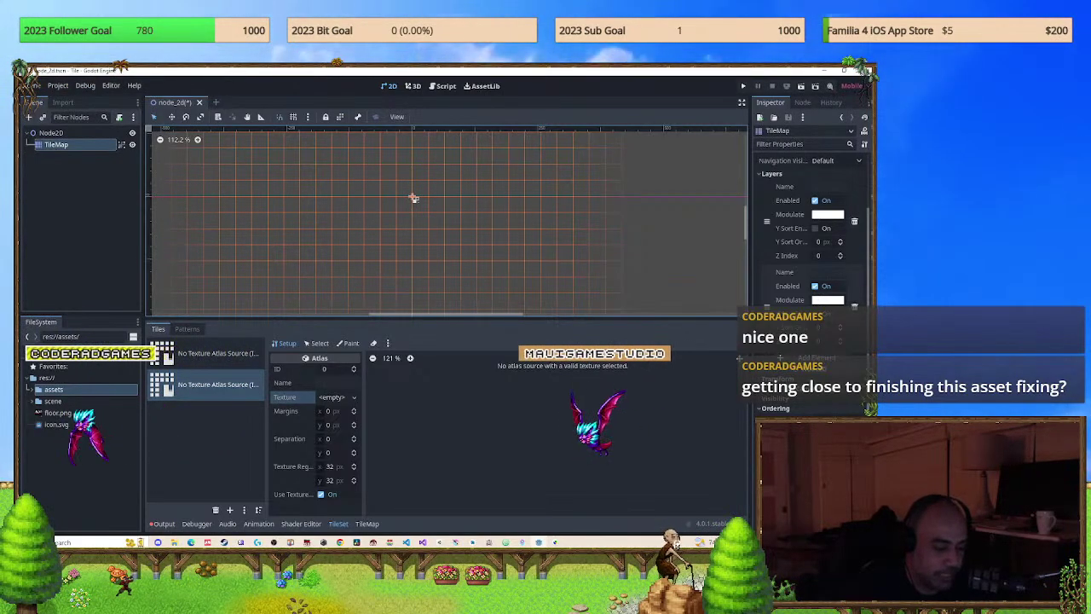
left_click(38, 86)
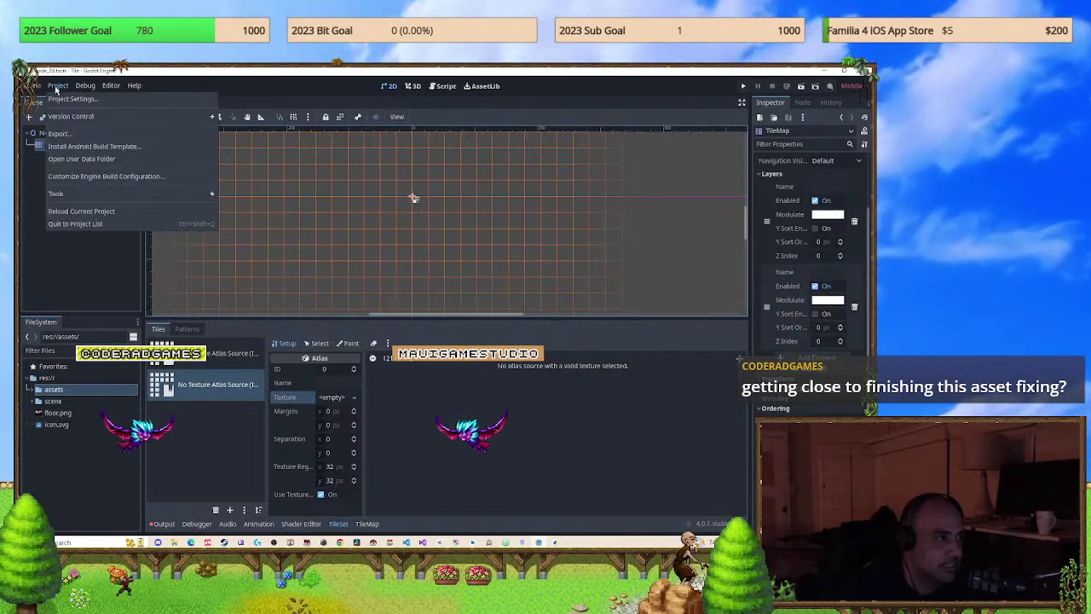
left_click(38, 86)
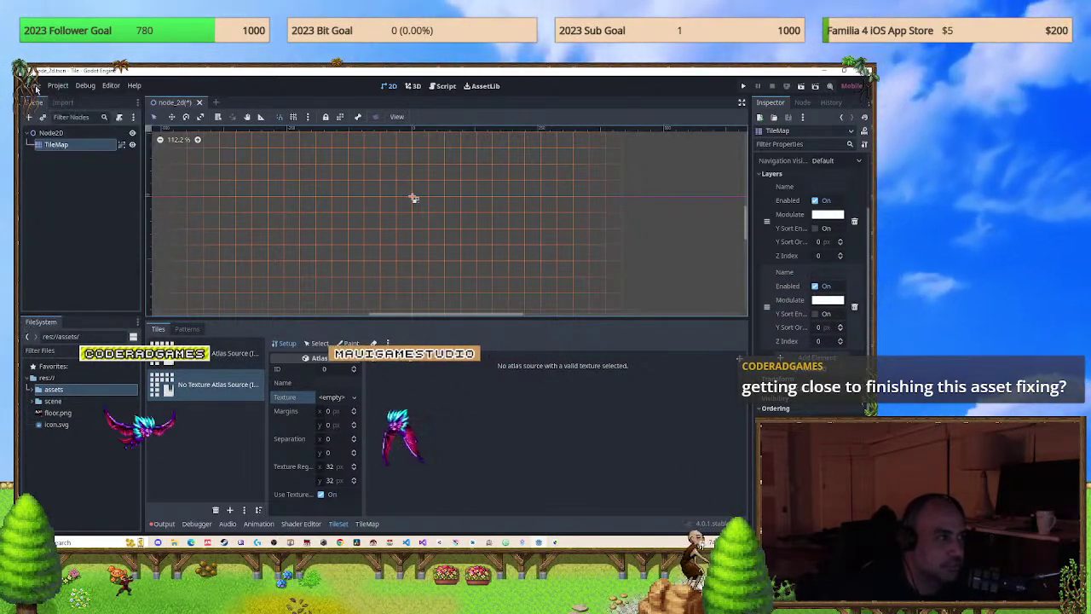
left_click(56, 87)
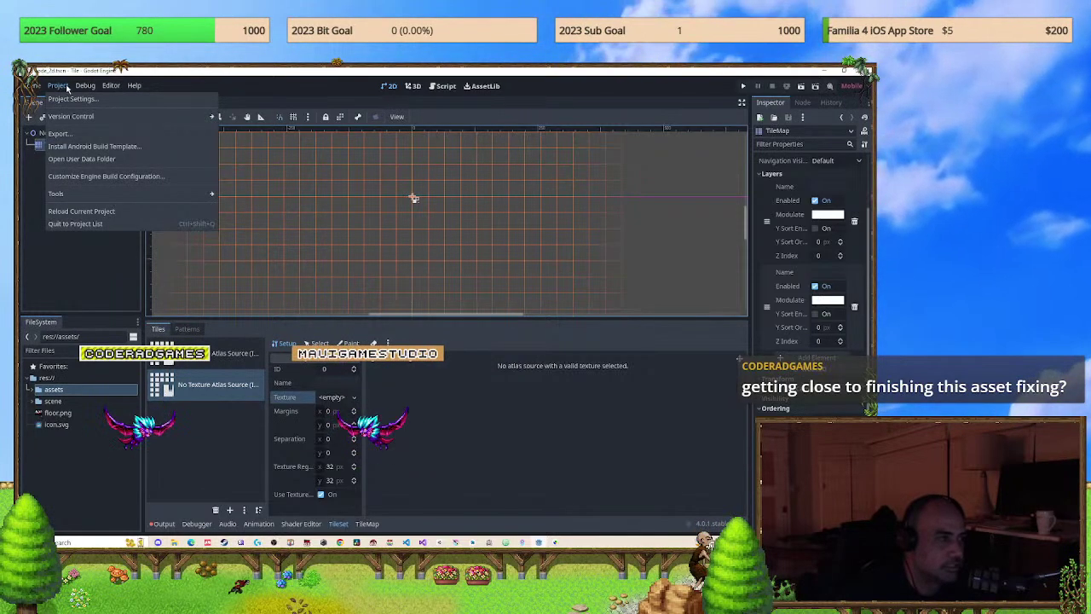
mouse_move(90, 86)
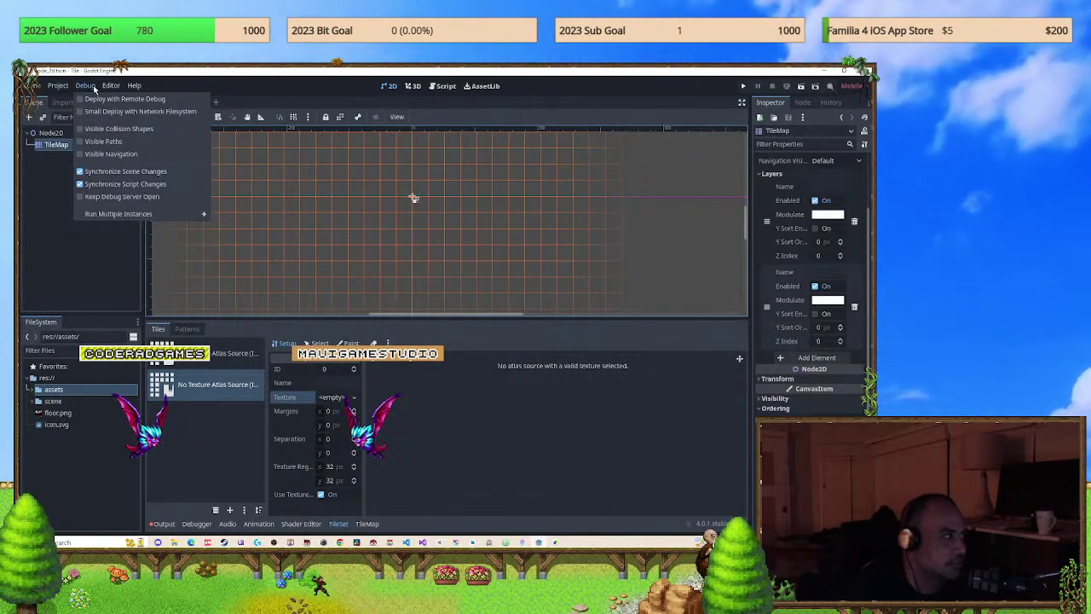
left_click(92, 86)
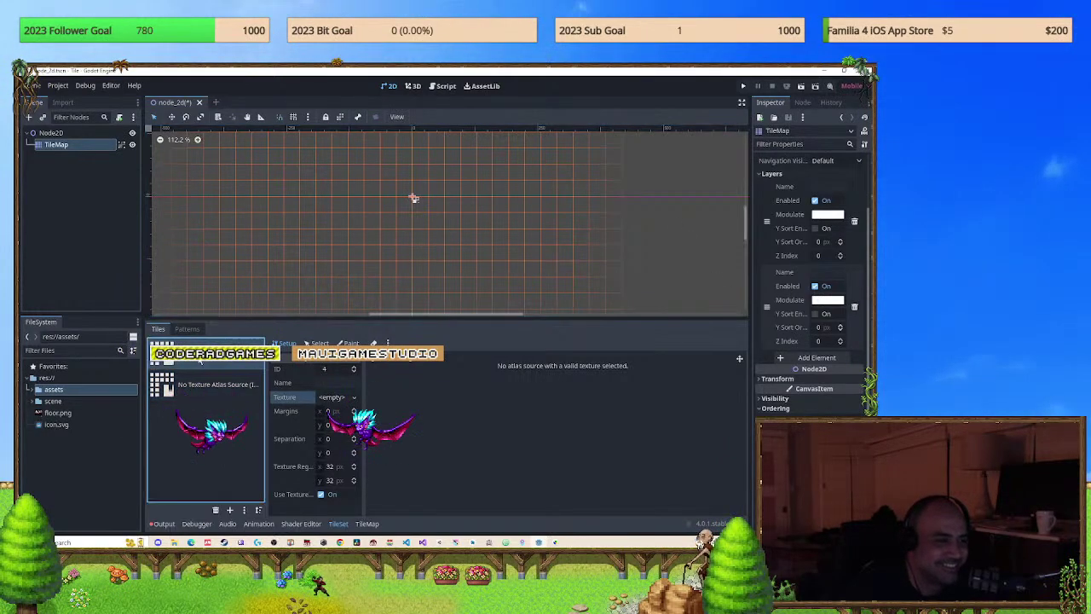
Delete the empty atlas source with ID 0 from the tile set.
left_click(200, 387)
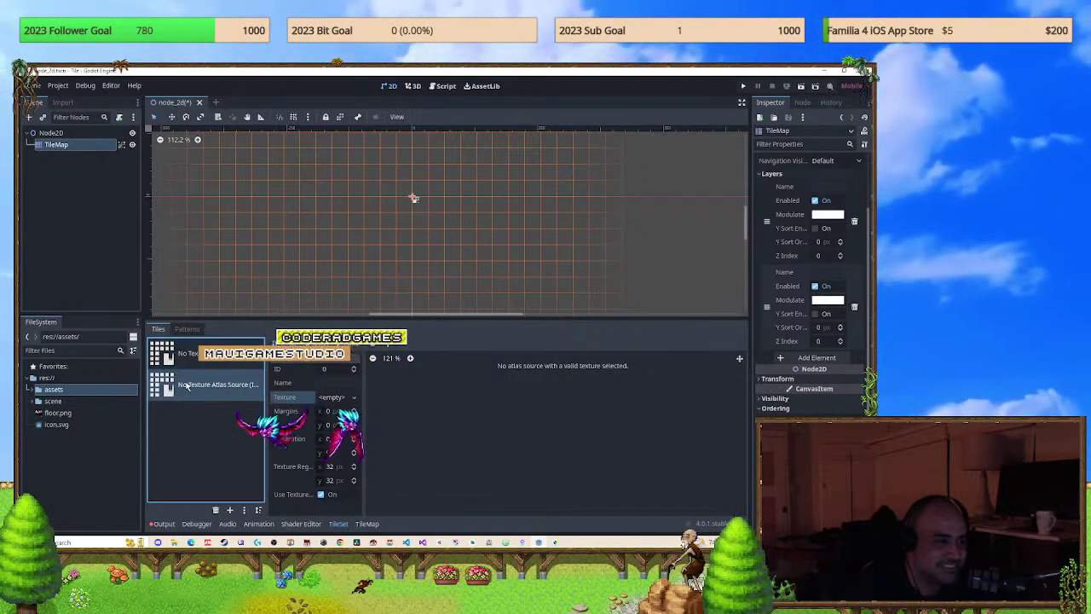
left_click(238, 361)
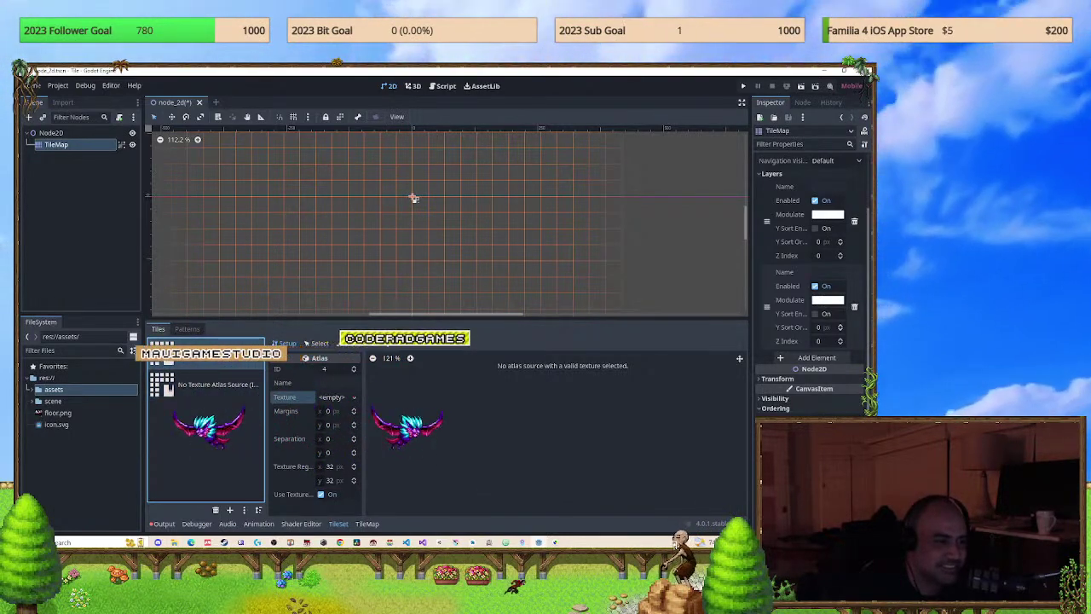
left_click(215, 509)
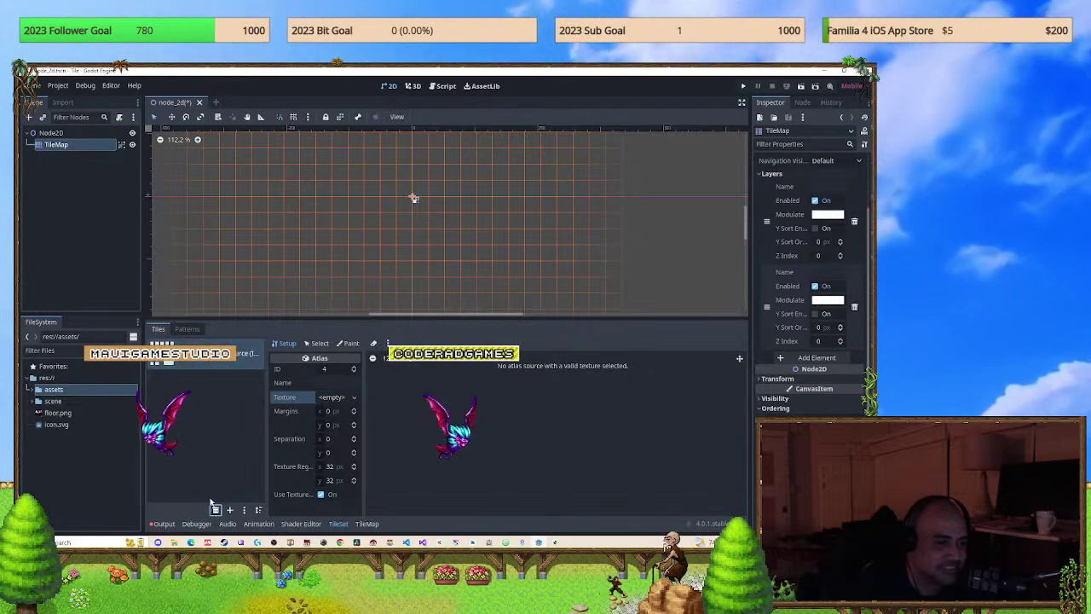
Quick-load assets/tile-main.png as the remaining atlas source's texture and decline automatic tile creation.
left_click(338, 398)
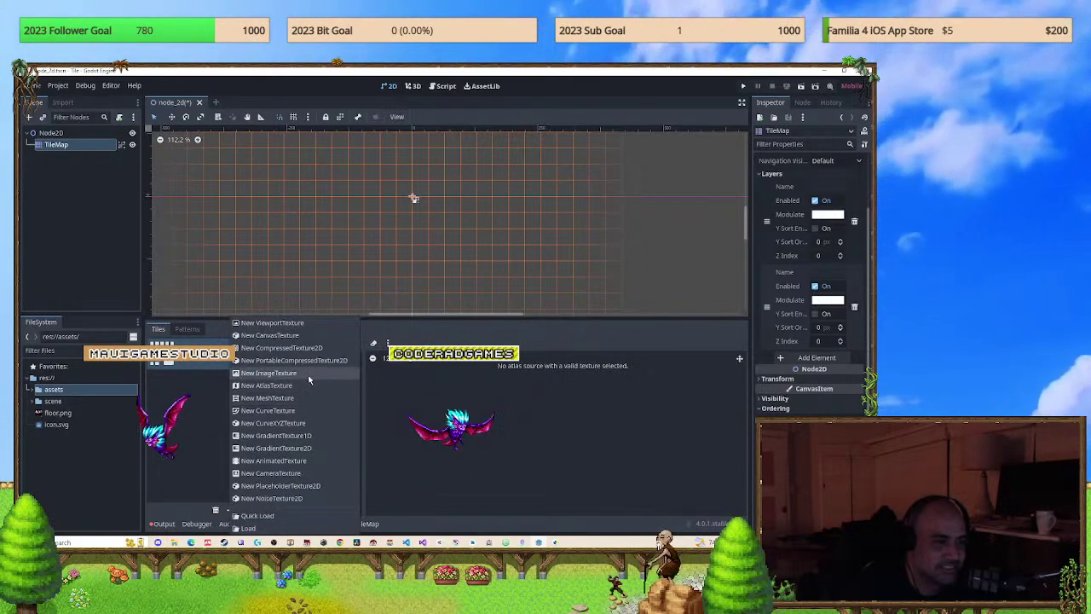
left_click(256, 515)
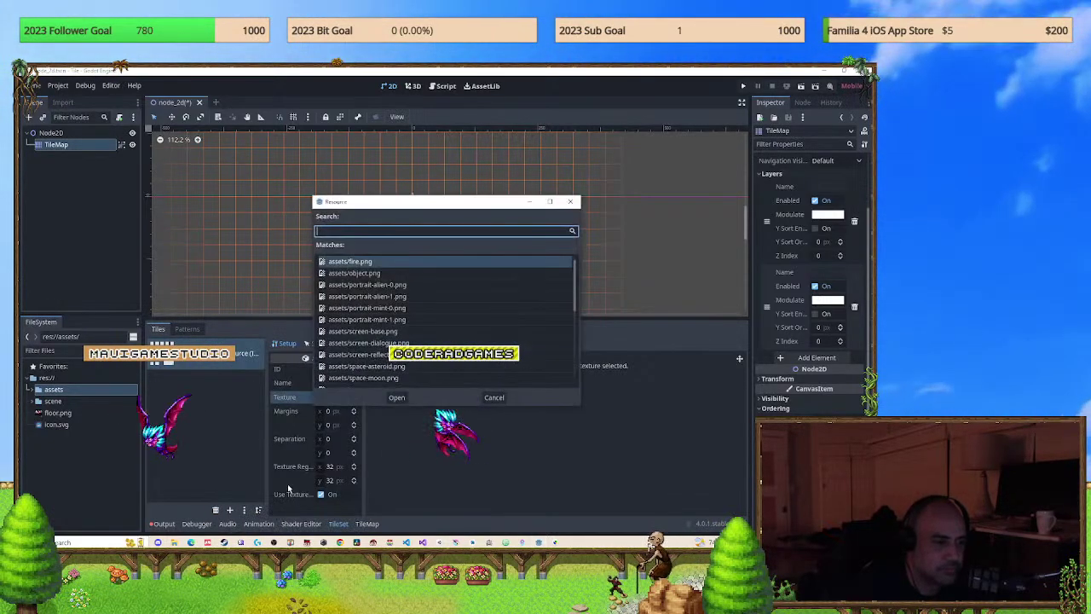
scroll(422, 294, "down", 5)
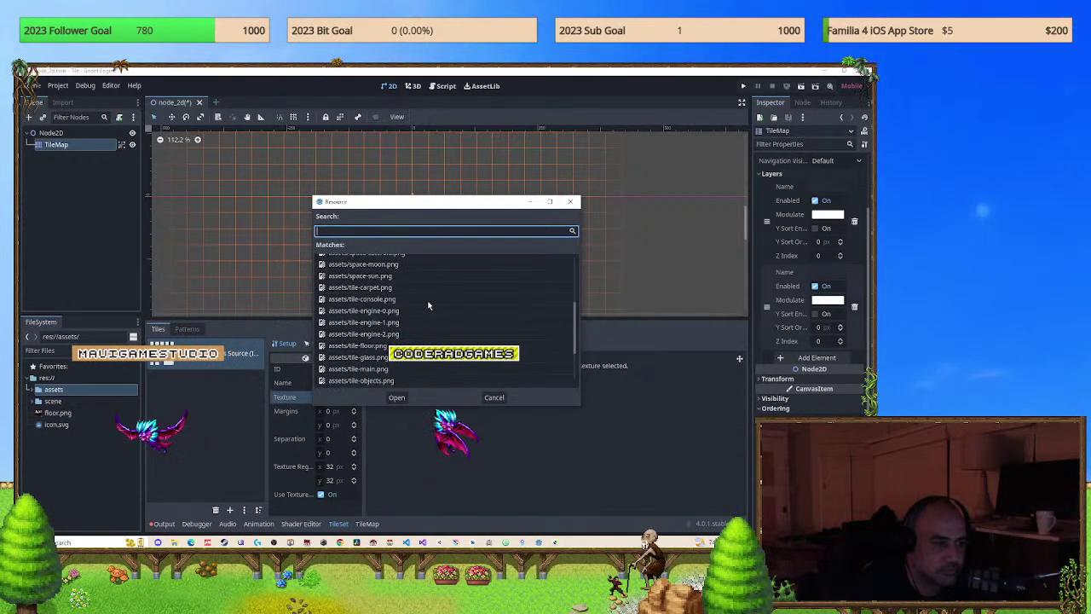
left_click(378, 369)
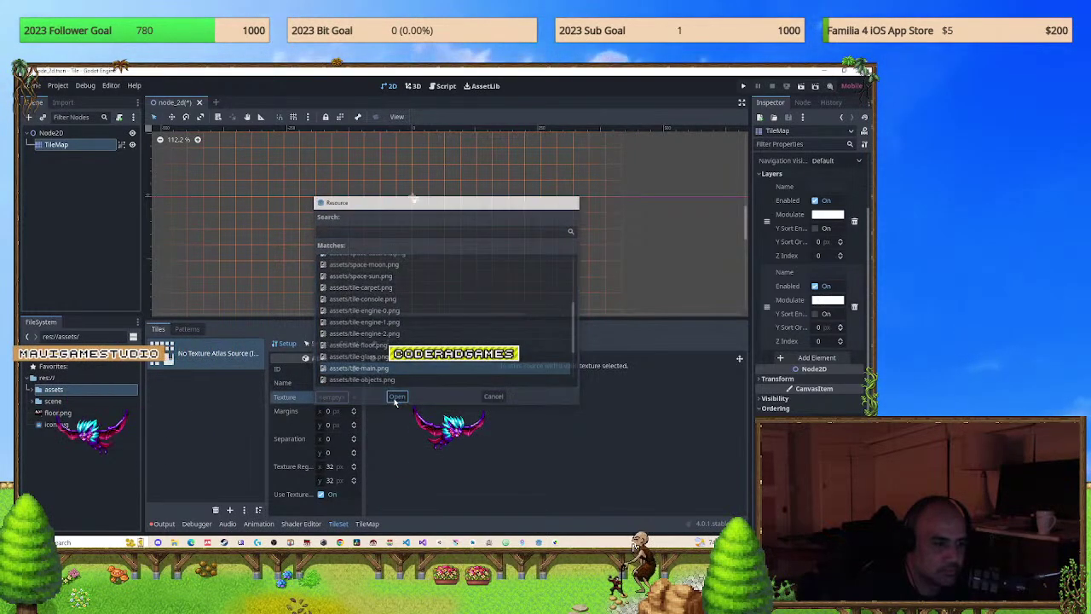
left_click(396, 398)
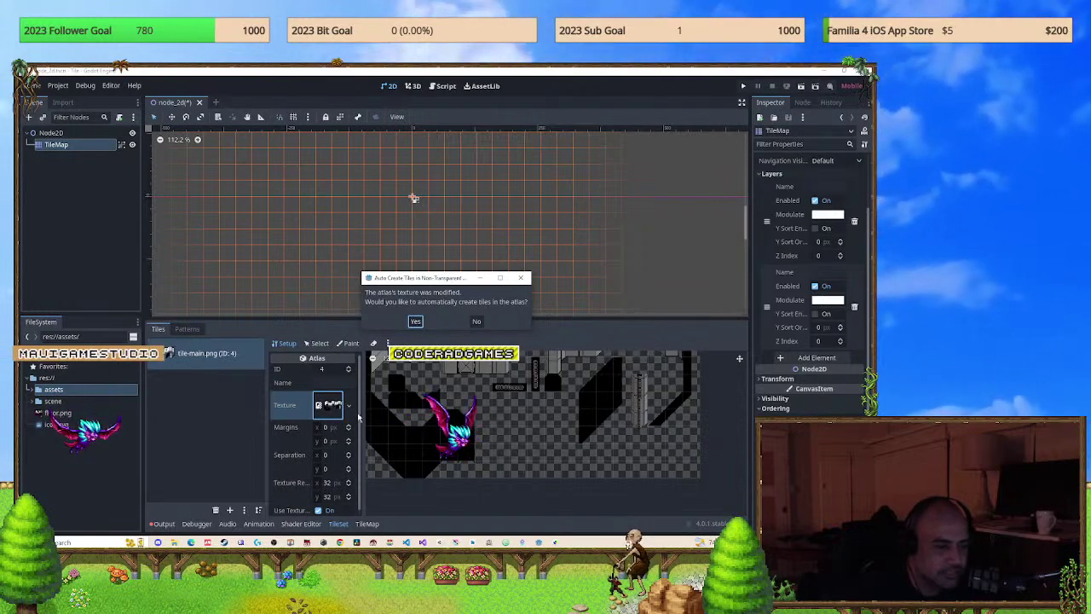
left_click(478, 321)
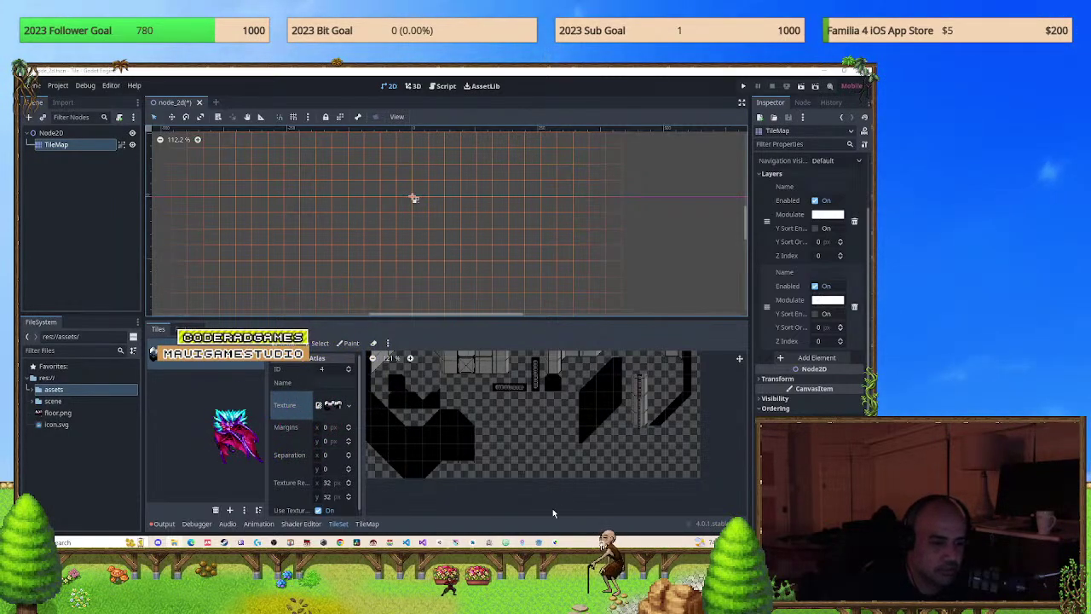
Examine the Godot Engine shortcut's properties and open its file location, then close the properties.
right_click(538, 542)
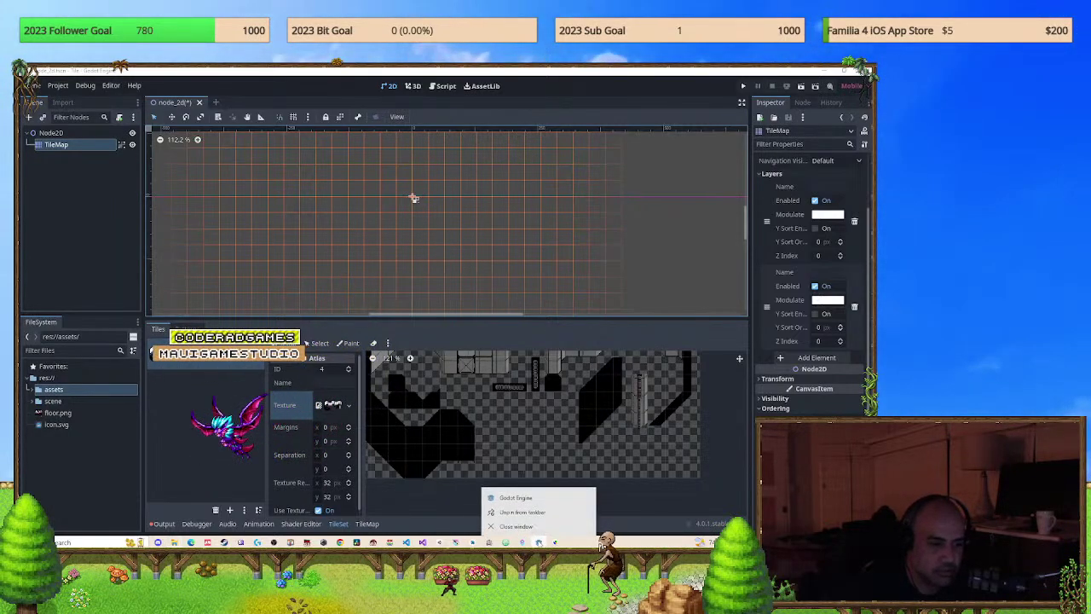
right_click(524, 496)
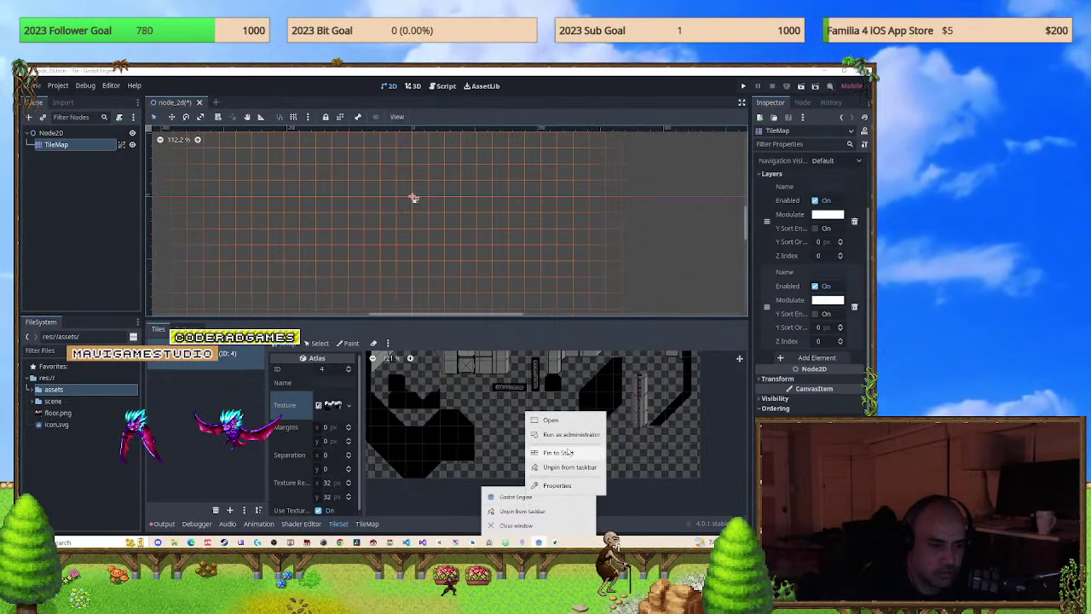
left_click(558, 485)
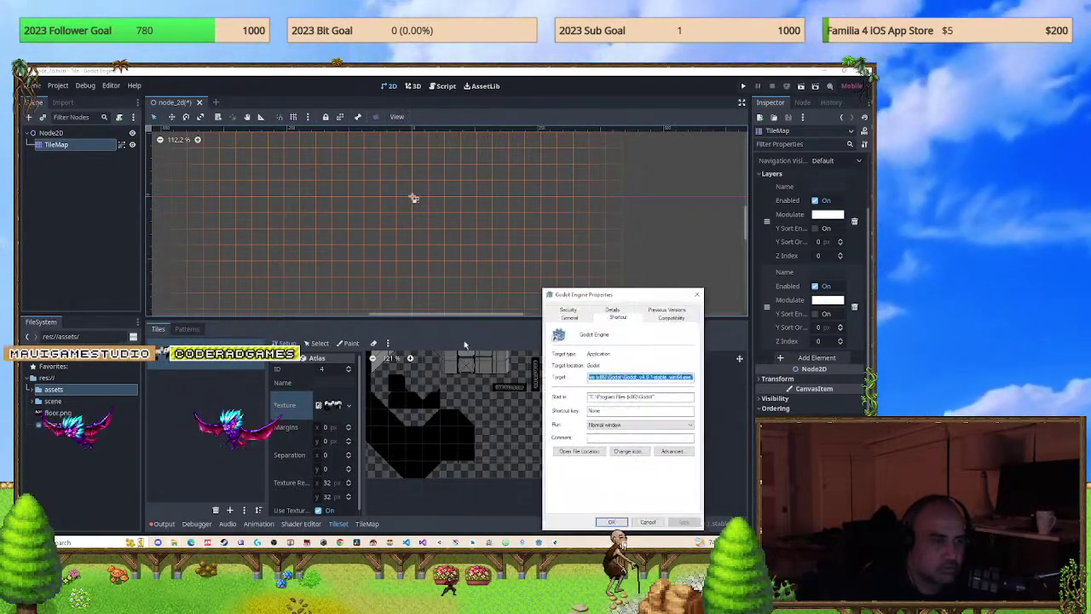
left_click(580, 450)
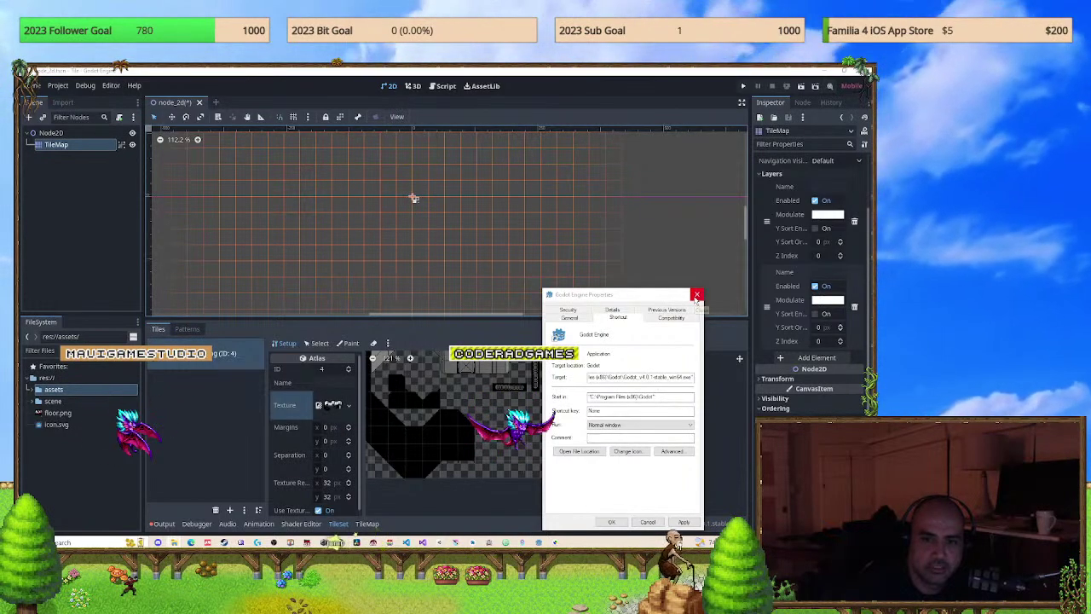
left_click(698, 296)
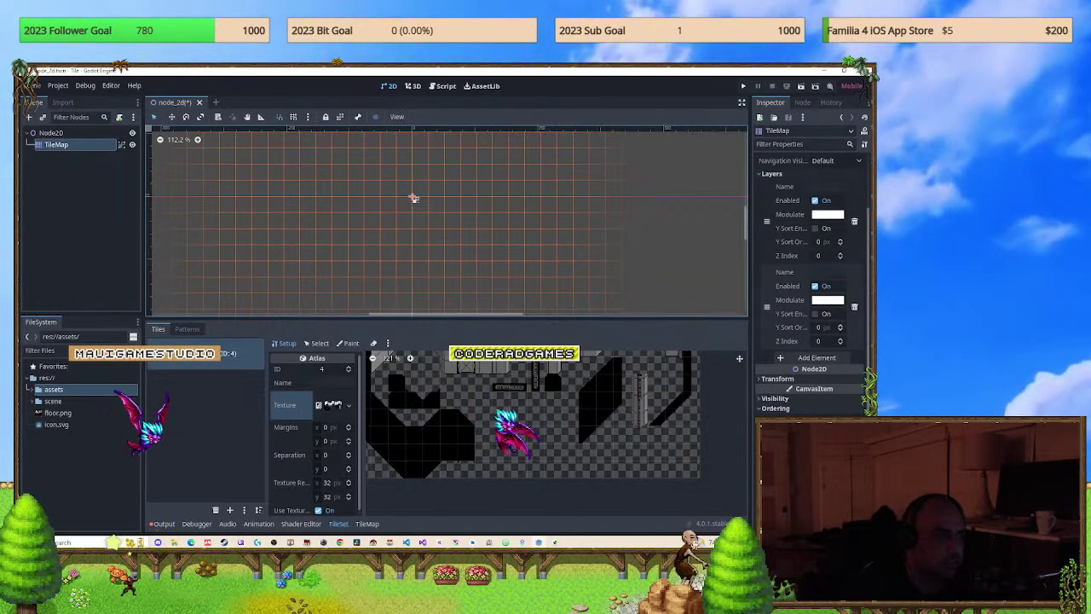
Save the changes to node_2d.tscn while quitting to the project list, and close the Project Manager.
left_click(45, 86)
left_click(58, 86)
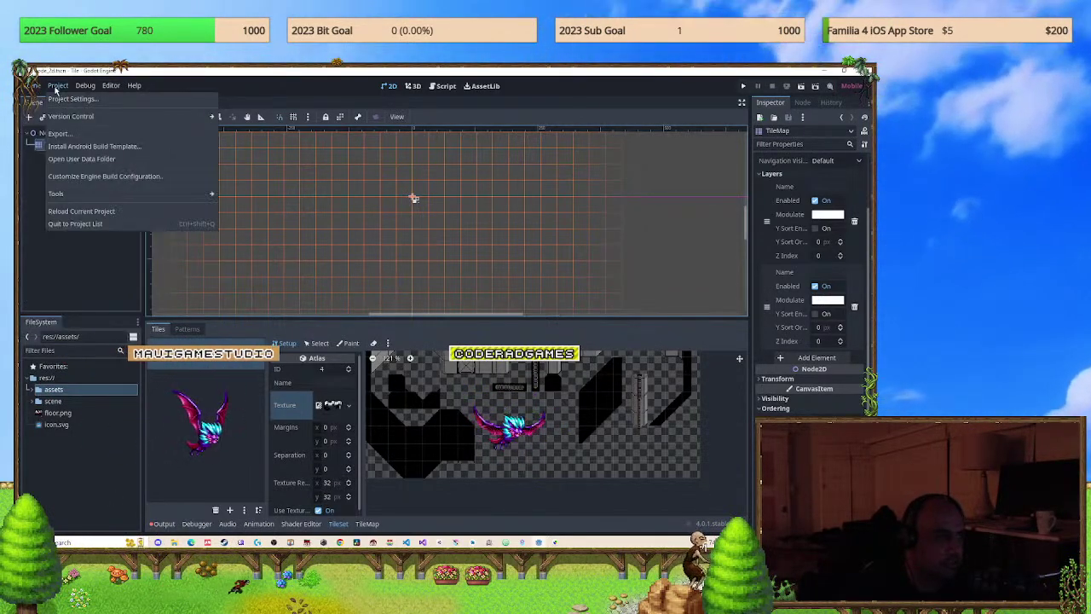
left_click(79, 223)
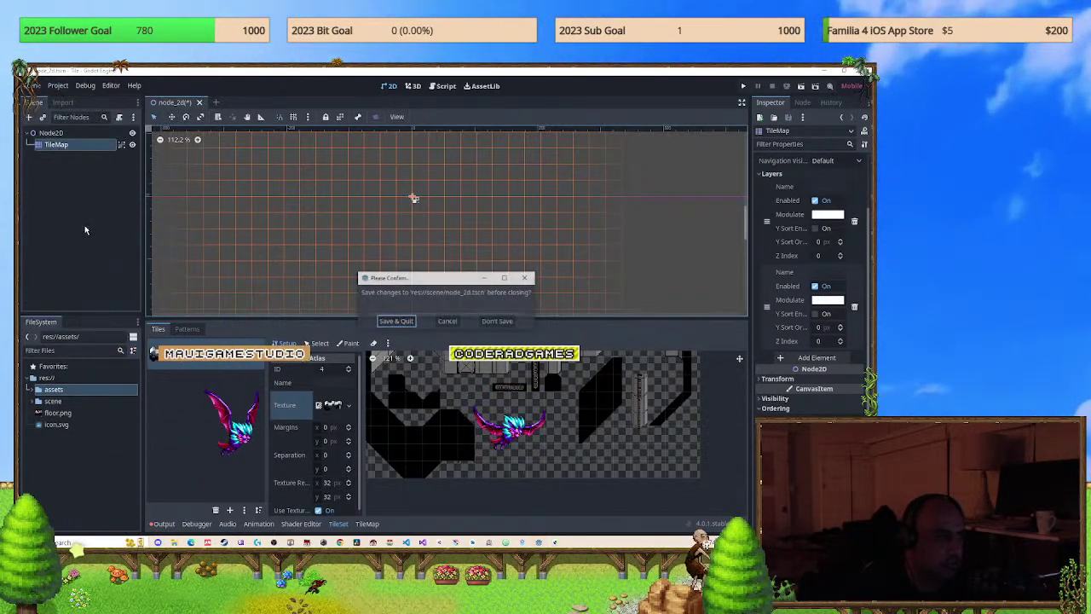
left_click(397, 321)
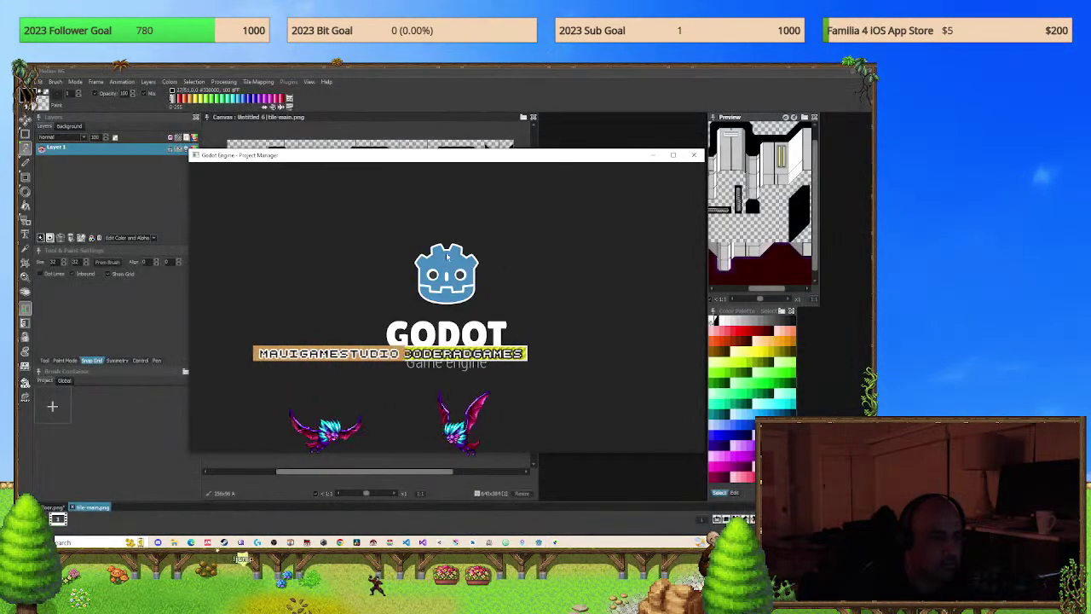
left_click(694, 154)
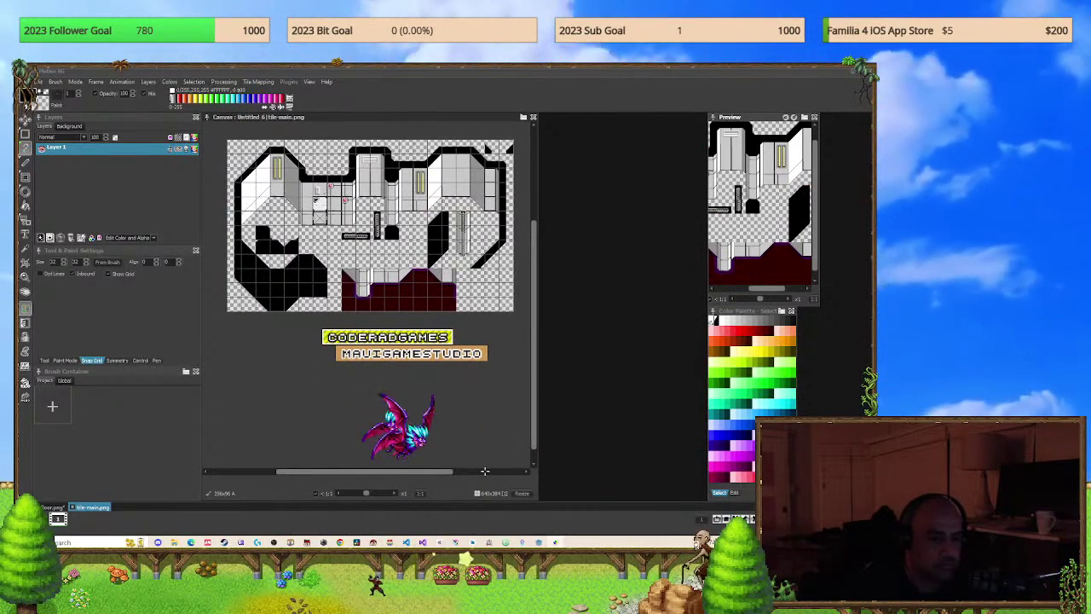
Relaunch Godot Engine and open the Tile project.
left_click(546, 542)
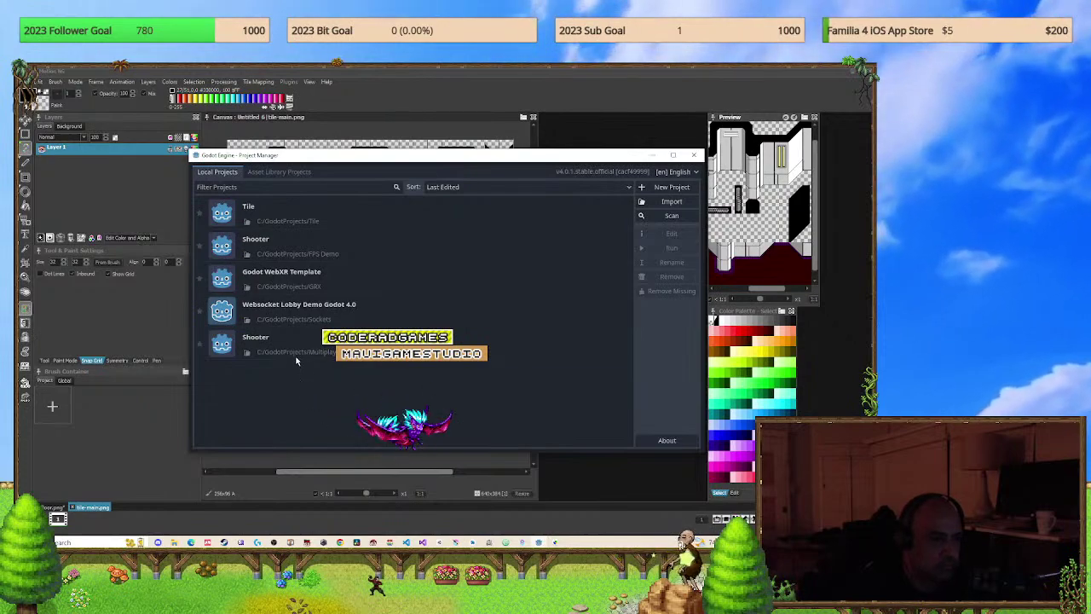
left_click(327, 220)
double_click(328, 220)
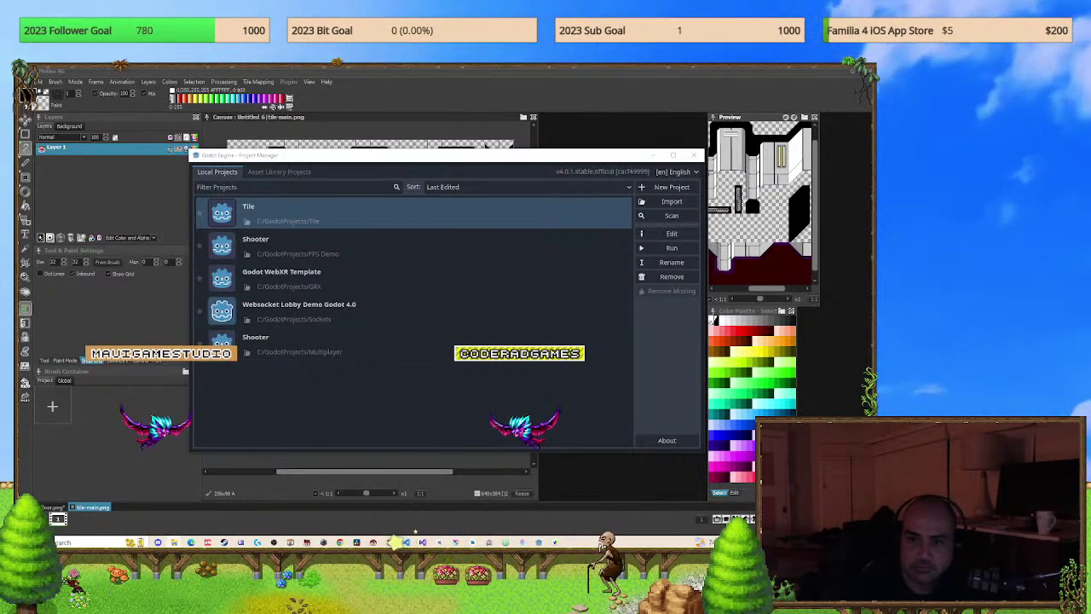
double_click(313, 213)
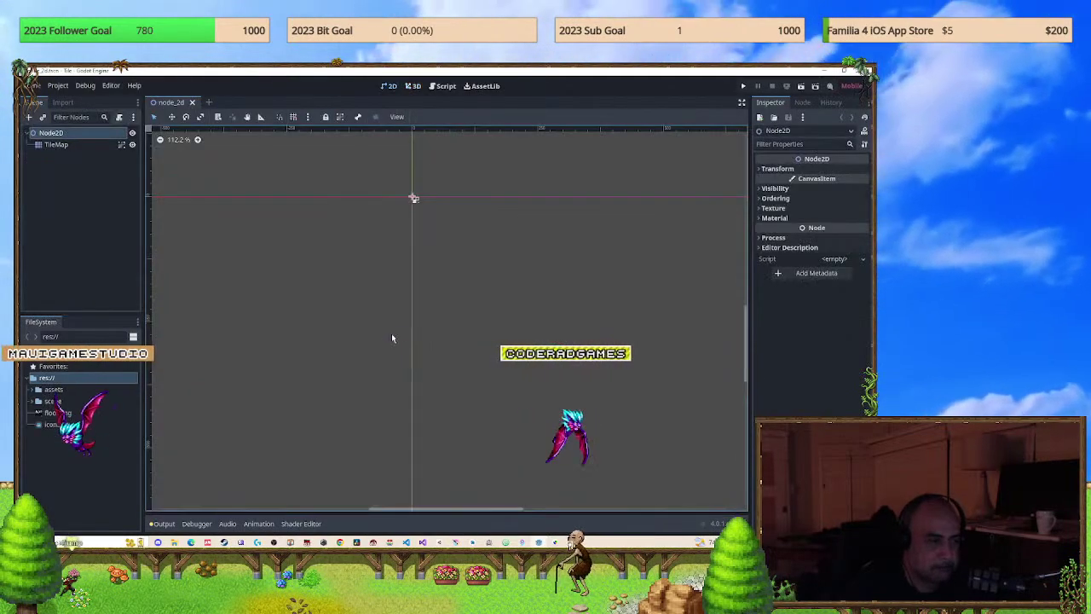
Select the TileMap and create base tiles across the entire tile-main.png atlas in its tile set.
left_click(56, 145)
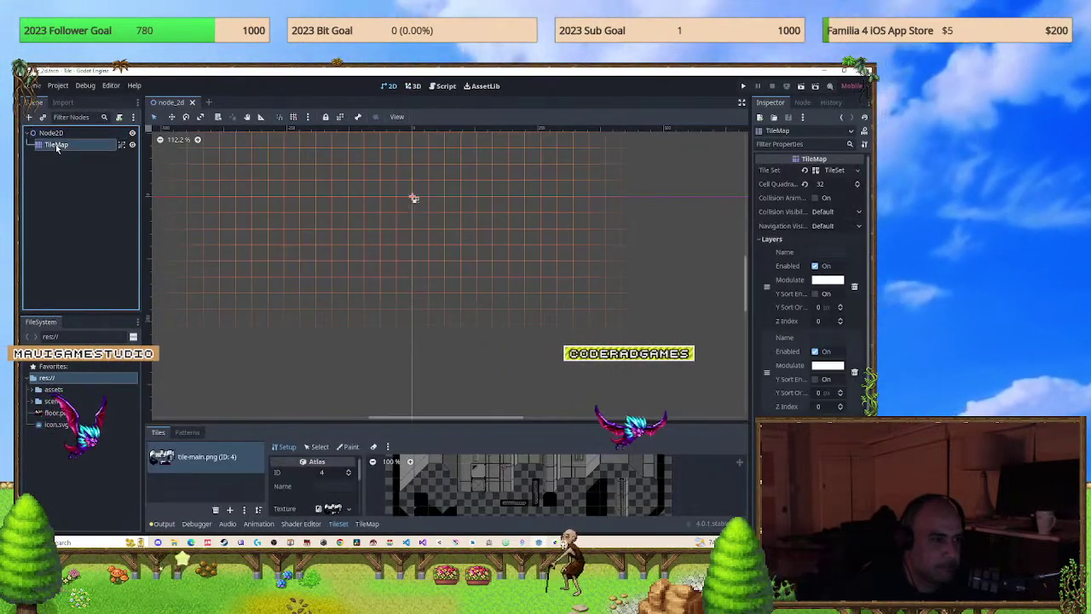
scroll(495, 400, "down", 2)
scroll(511, 481, "down", 3)
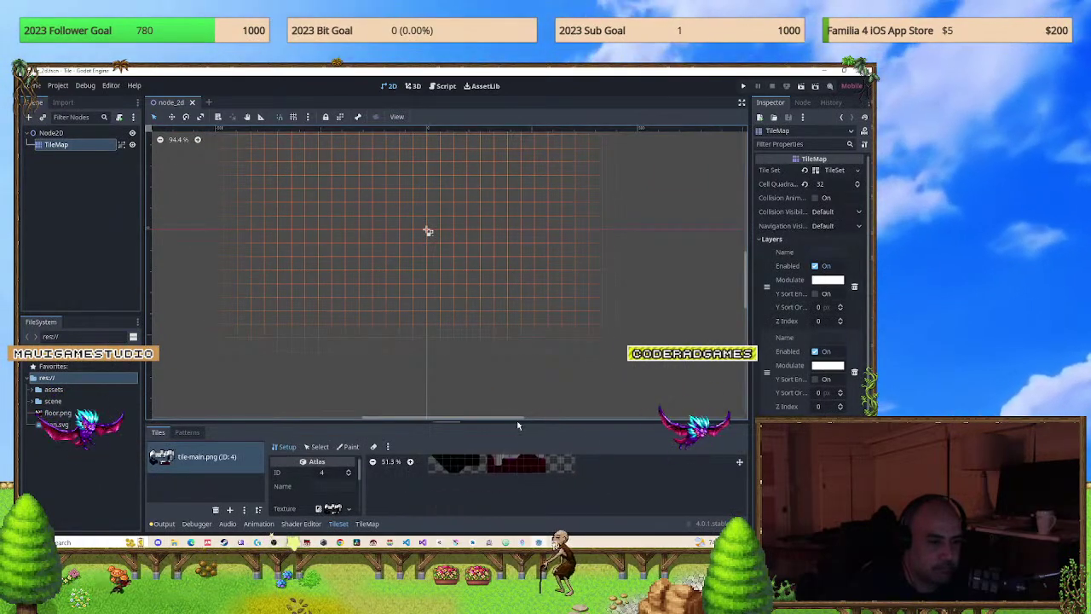
scroll(486, 477, "up", 2)
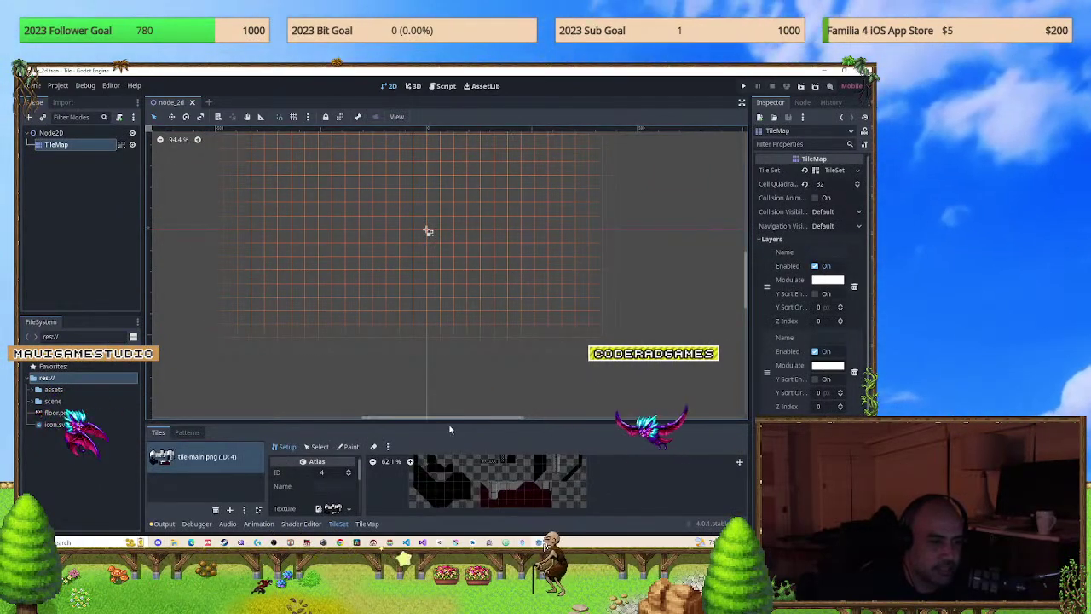
left_click_drag(447, 421, 448, 312)
scroll(488, 412, "up", 1)
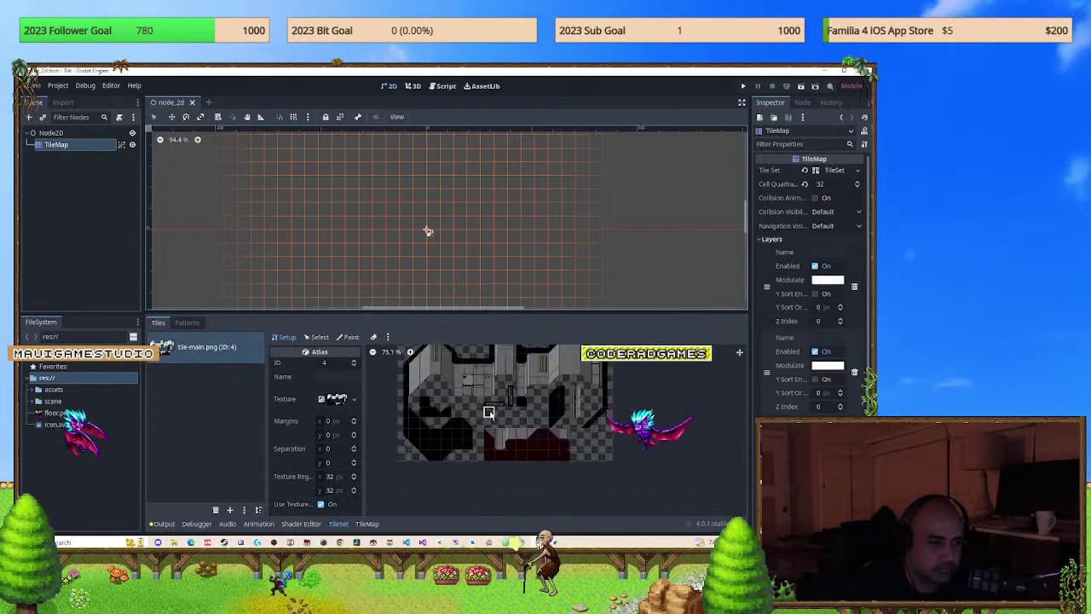
left_click_drag(412, 368, 507, 424)
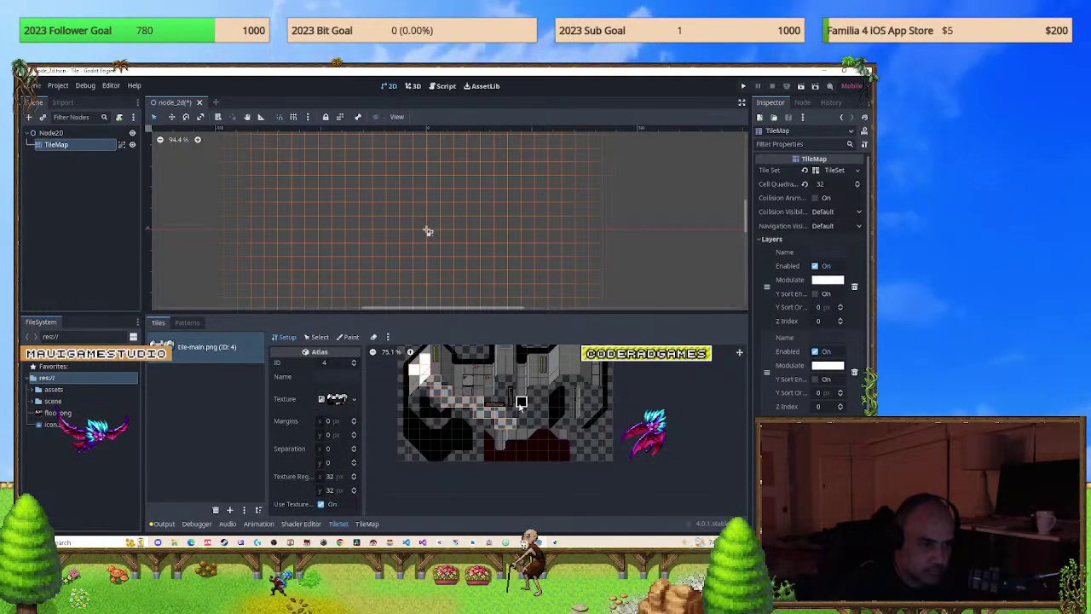
left_click_drag(451, 371, 570, 442)
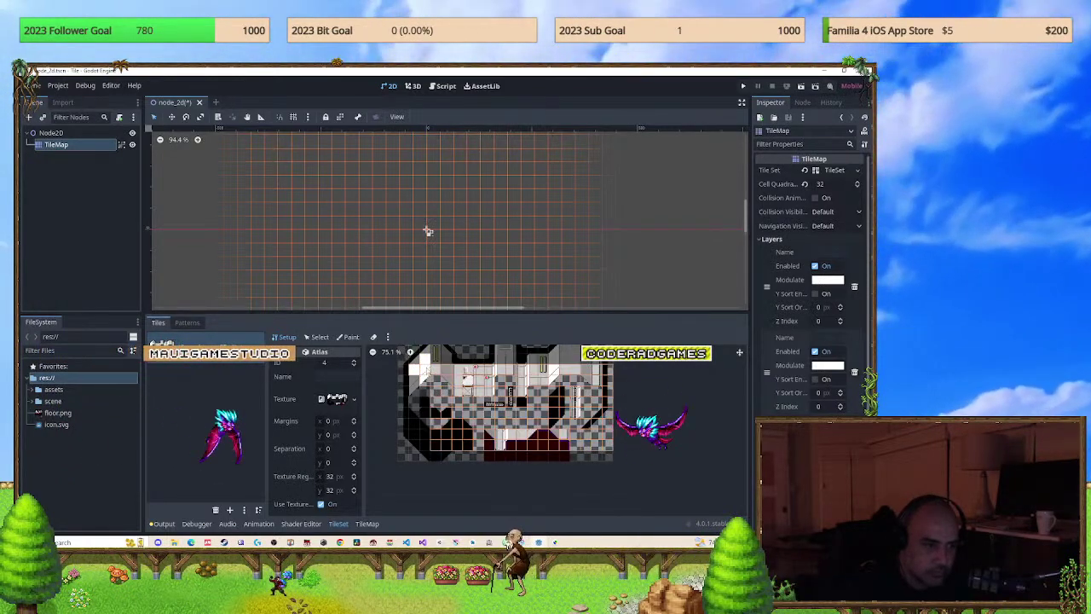
scroll(452, 385, "down", 1)
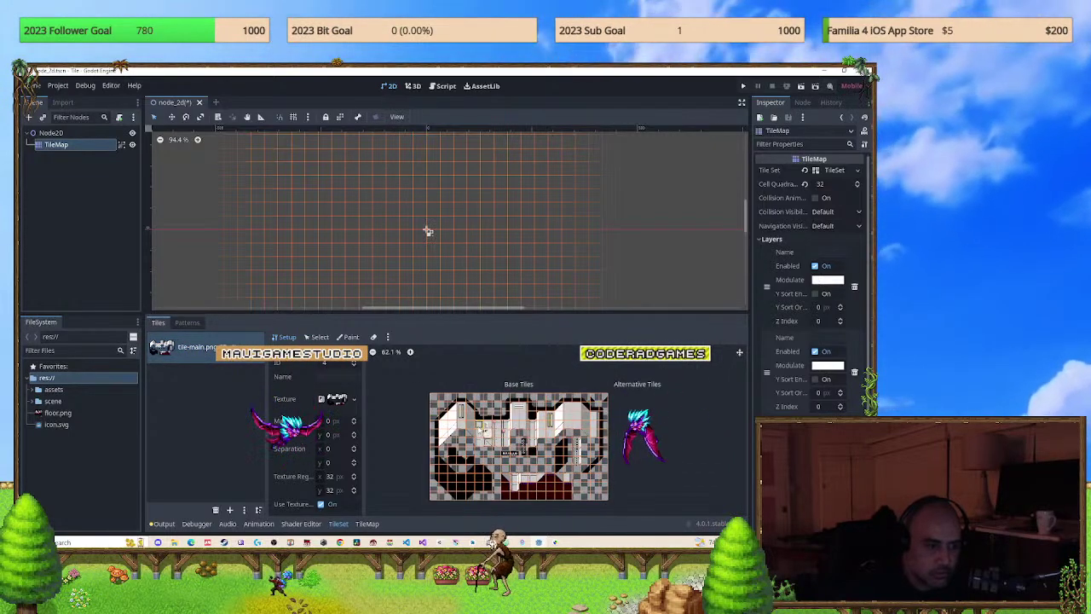
scroll(542, 471, "up", 2)
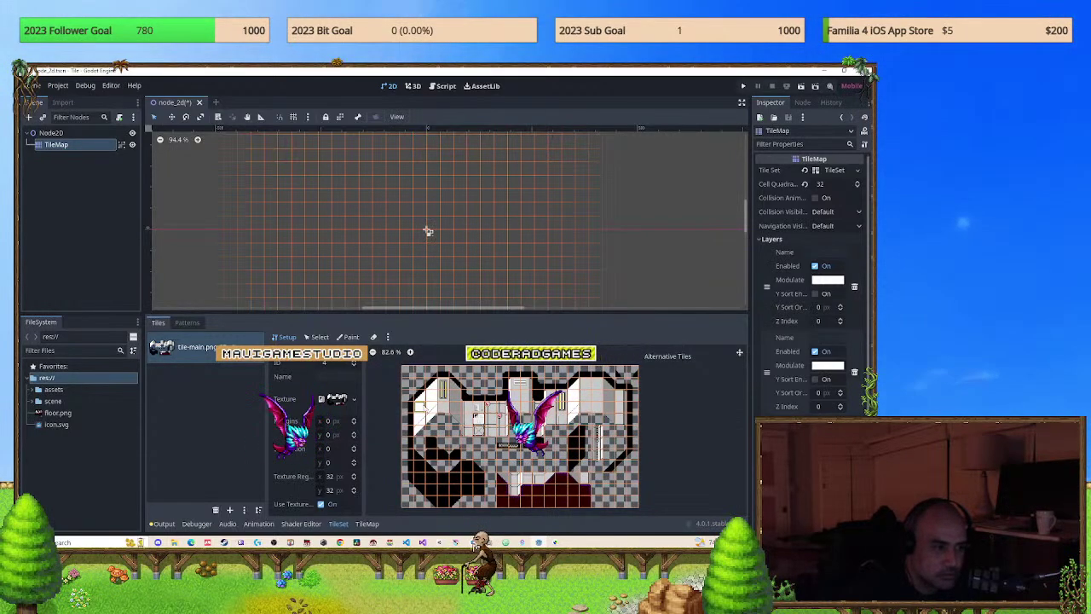
Reselect the TileMap node, select every tile of the tile-main atlas and stamp the whole room onto Layer 0.
left_click(72, 149)
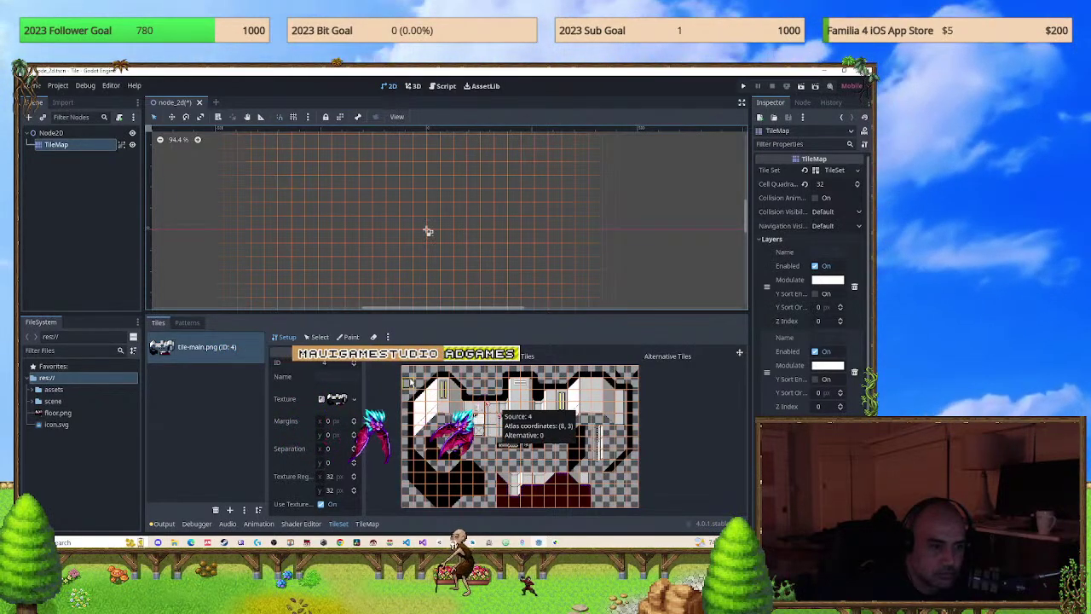
left_click(113, 256)
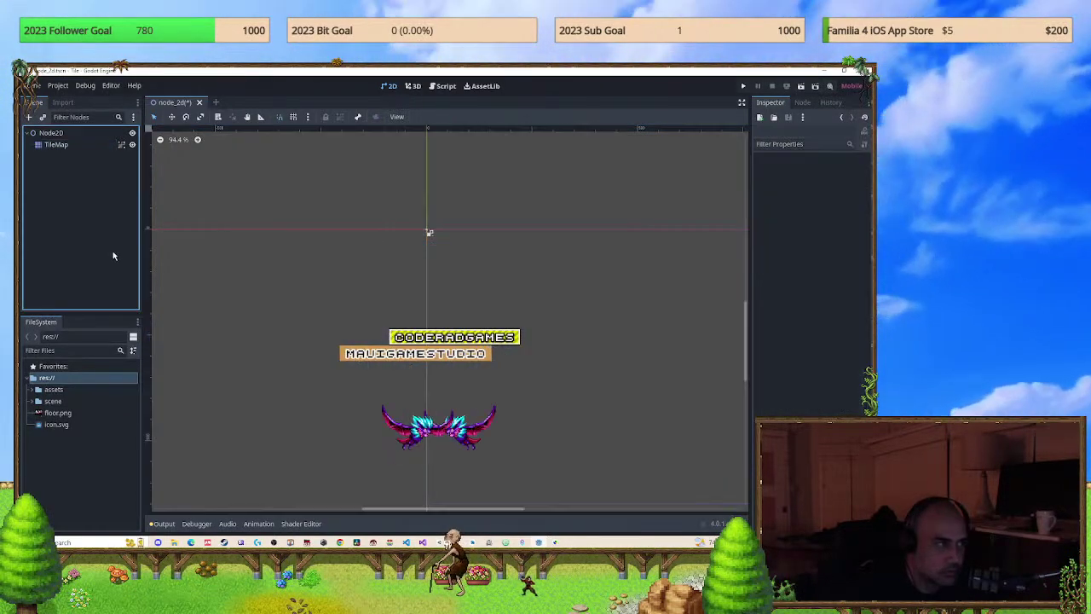
left_click(55, 145)
left_click_drag(365, 364, 594, 499)
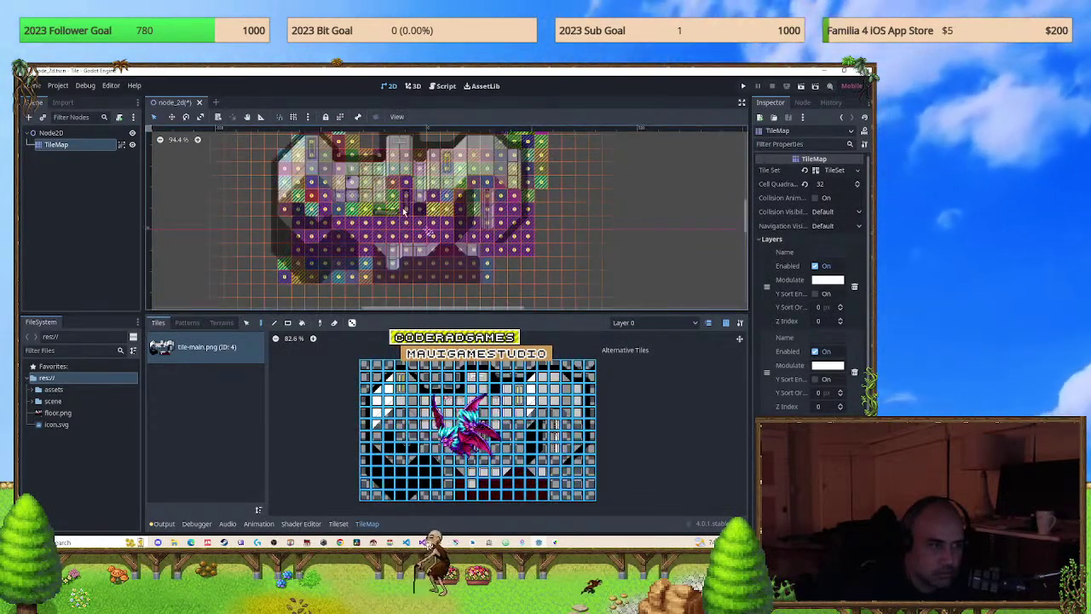
left_click(428, 217)
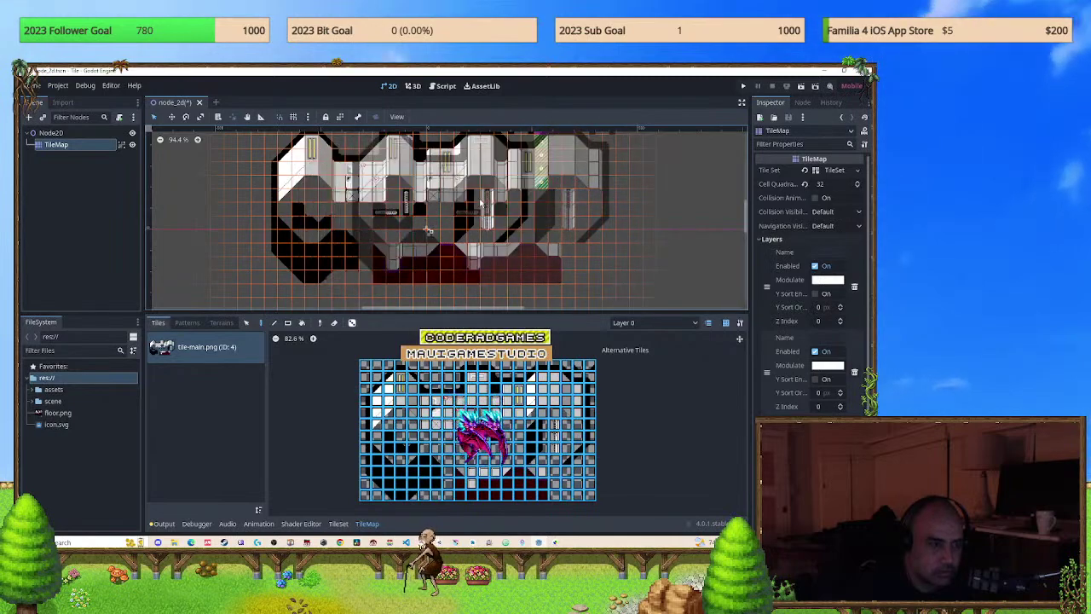
Erase the leftover placeholder tiles around the room, switching between Layer 0 and Layer 1.
left_click(667, 324)
left_click(654, 349)
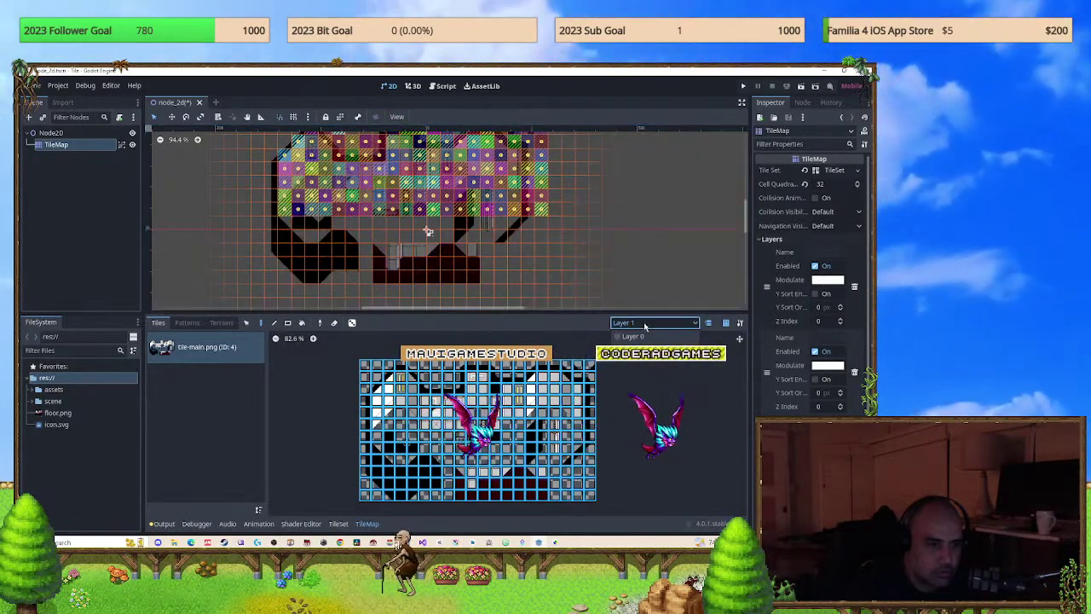
left_click(656, 322)
left_click(653, 335)
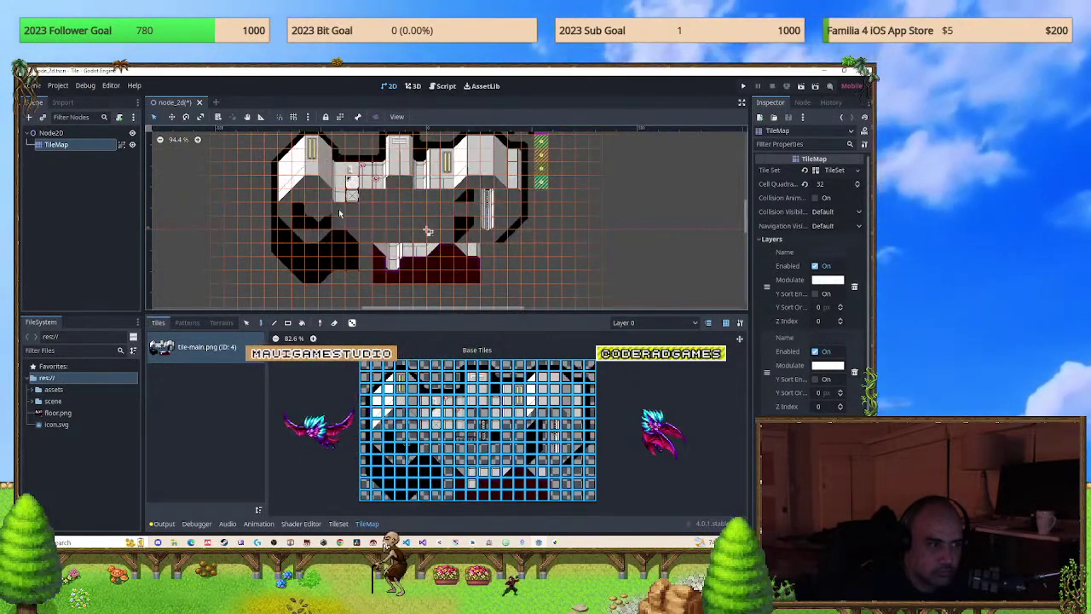
left_click(666, 326)
left_click(648, 343)
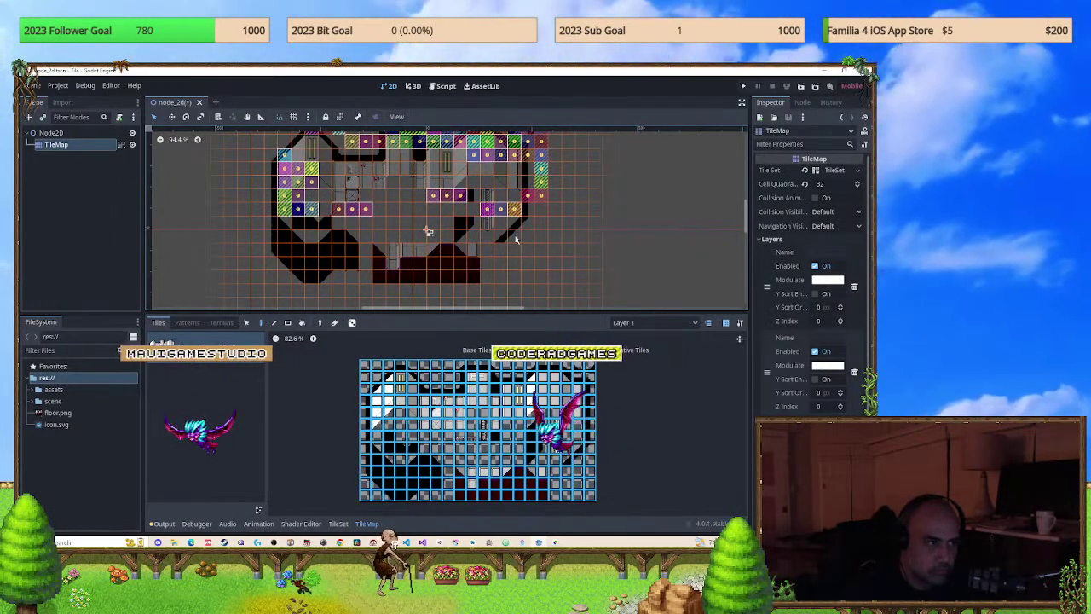
scroll(497, 228, "down", 3)
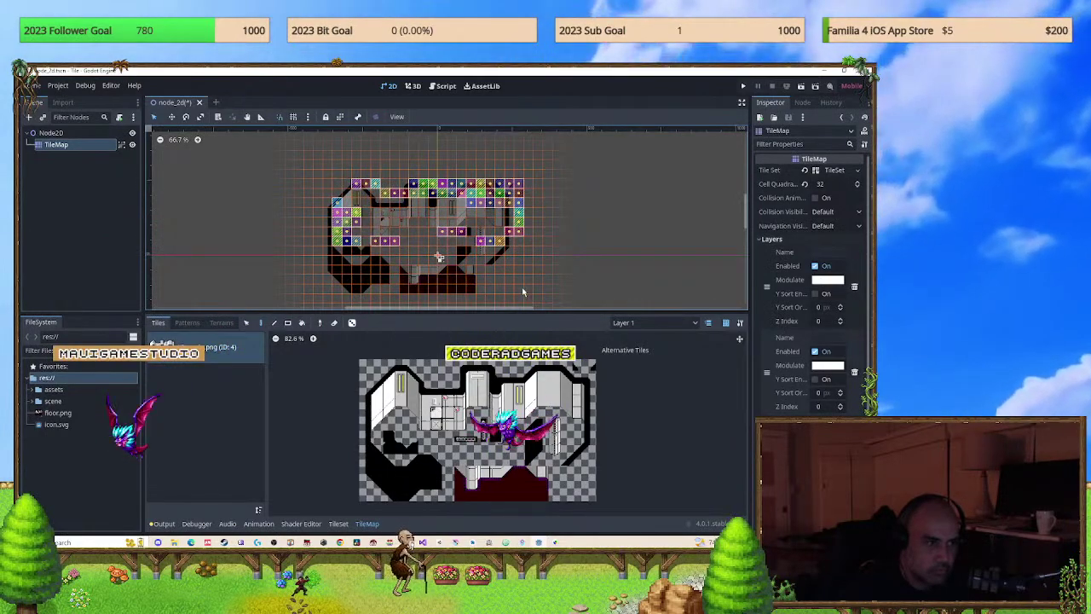
left_click(654, 322)
left_click(648, 338)
left_click_drag(324, 175, 530, 285, "ctrl")
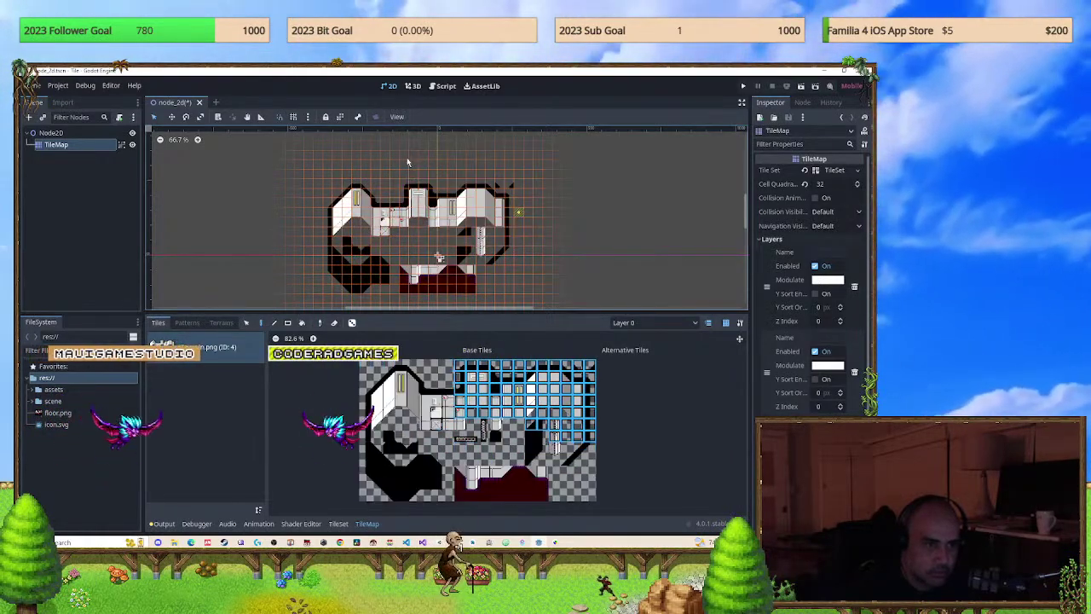
left_click(648, 322)
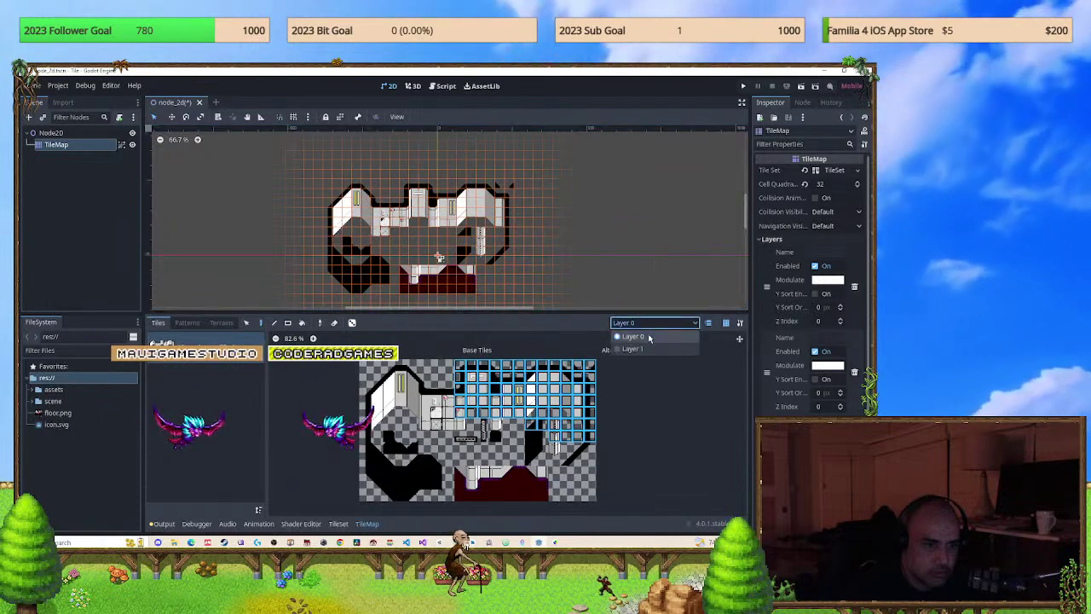
left_click(652, 348)
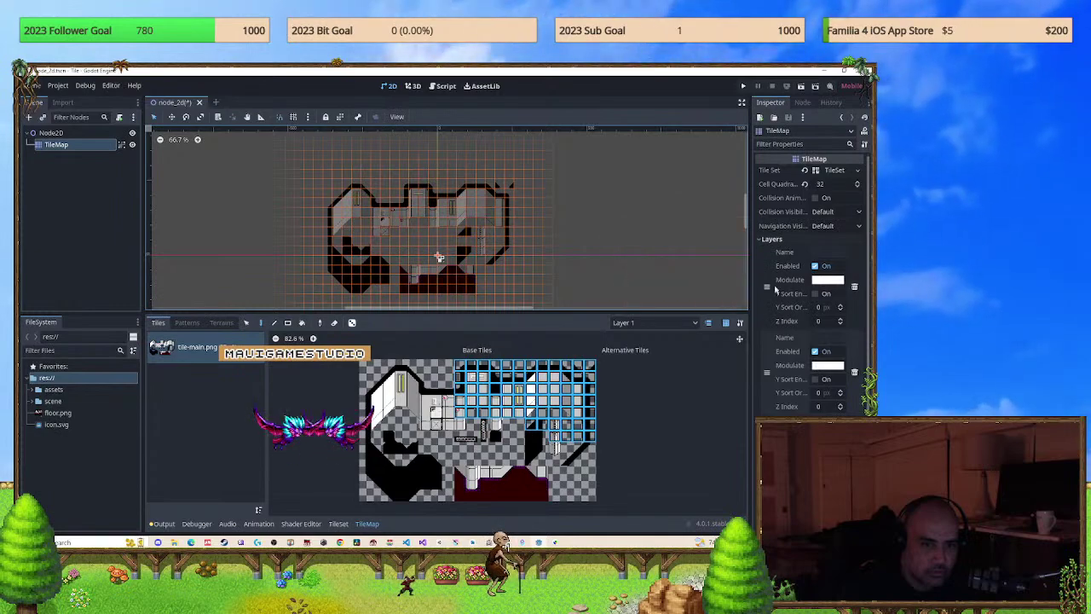
Delete both existing TileMap layers and add a new layer named floor.
left_click(854, 289)
left_click(854, 289)
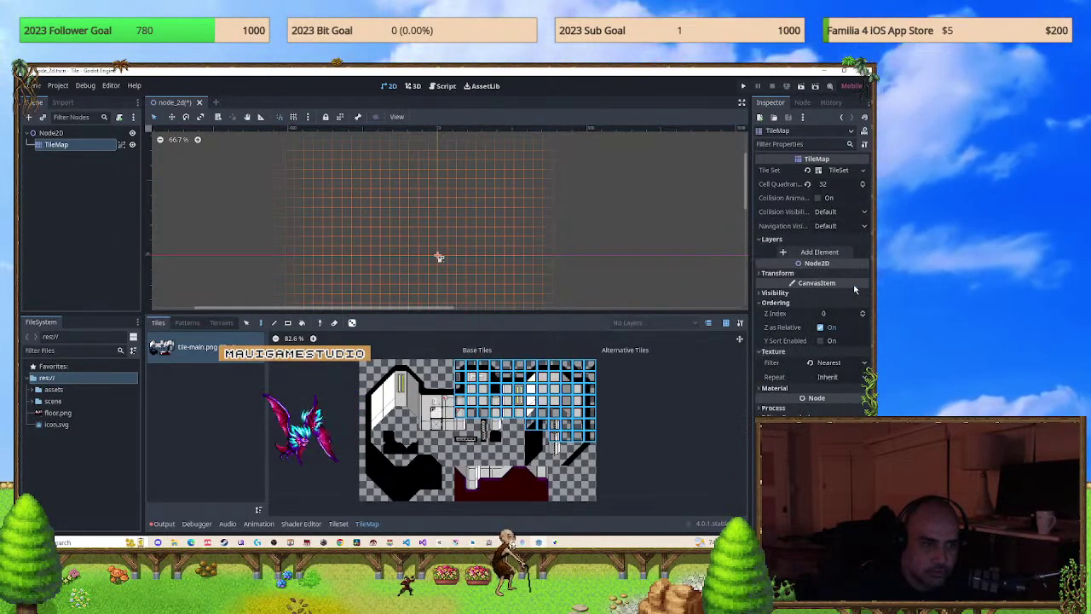
left_click(803, 252)
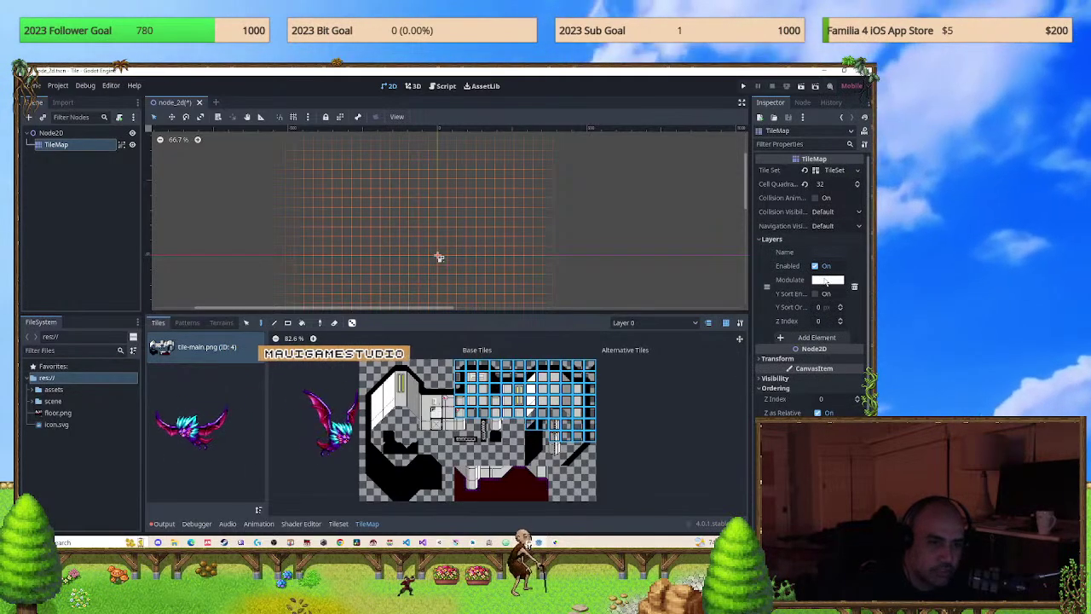
left_click(826, 281)
left_click(695, 310)
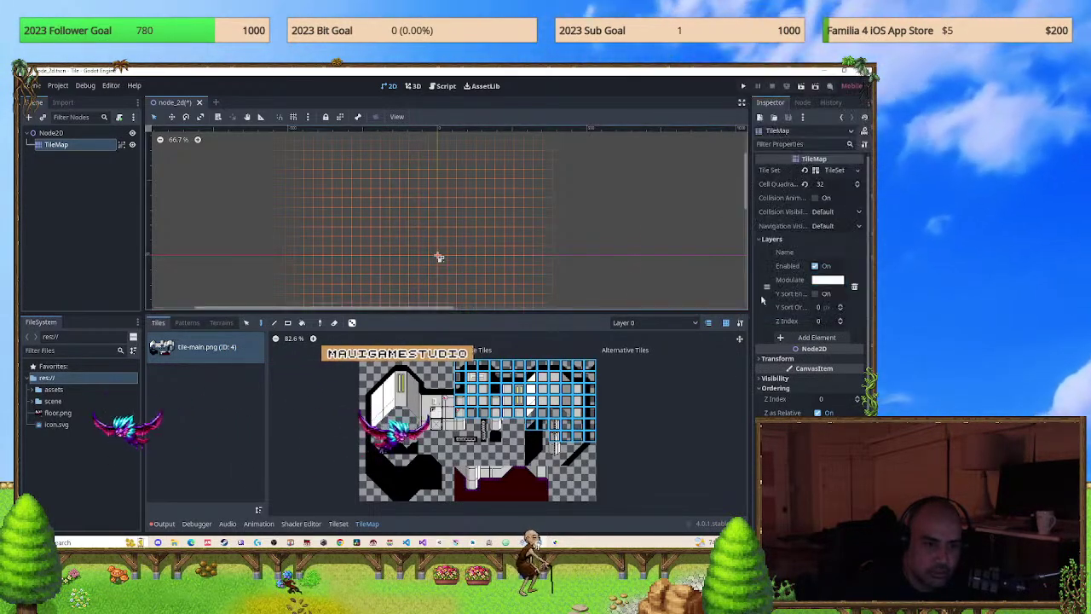
left_click(818, 252)
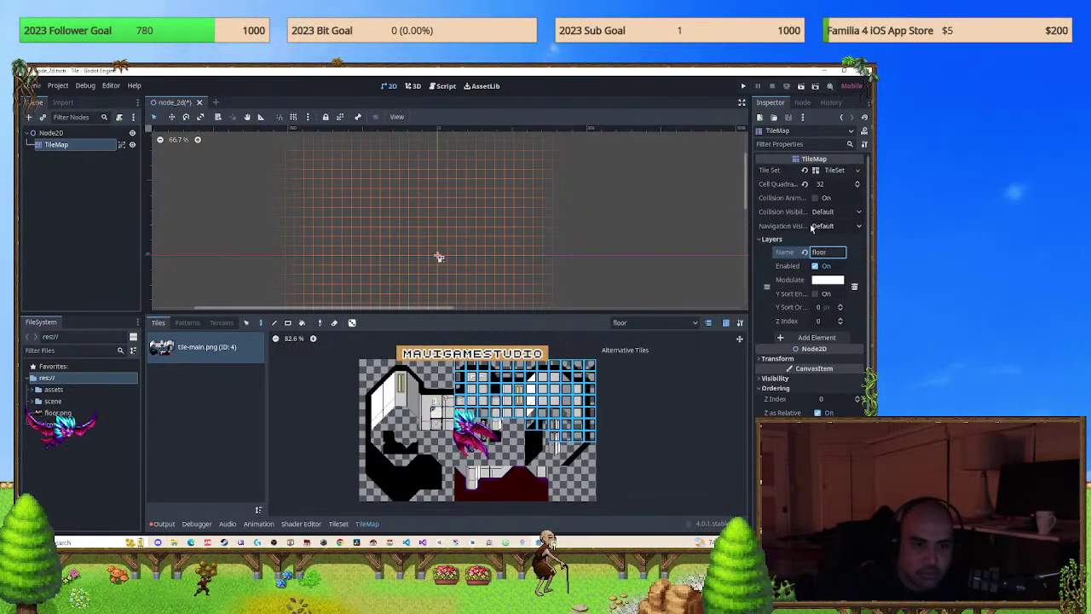
Add a second TileMap layer named wall.
left_click(803, 338)
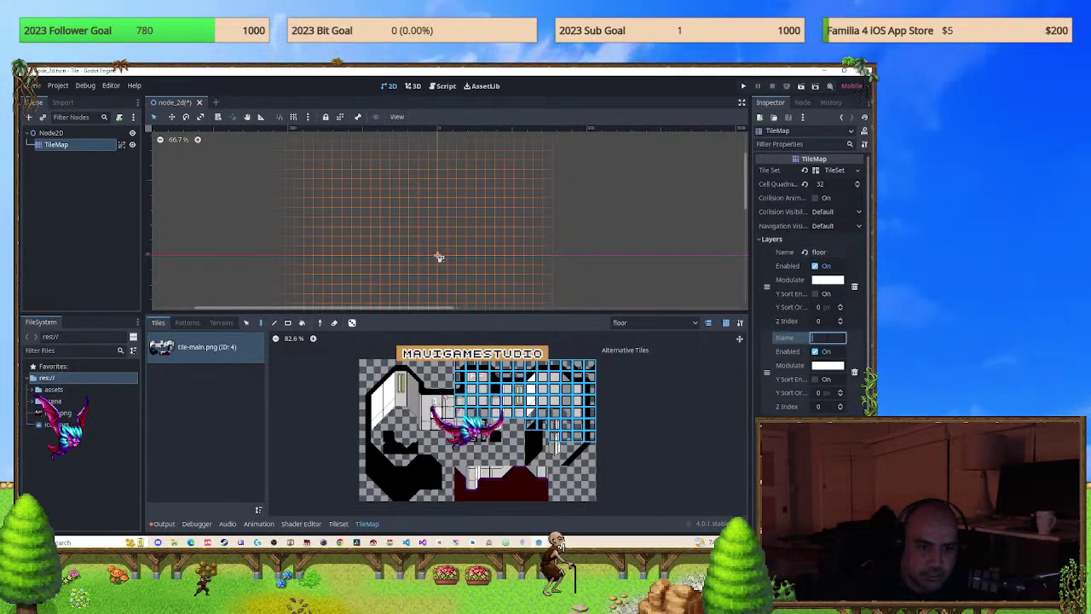
type("wall")
key("Return")
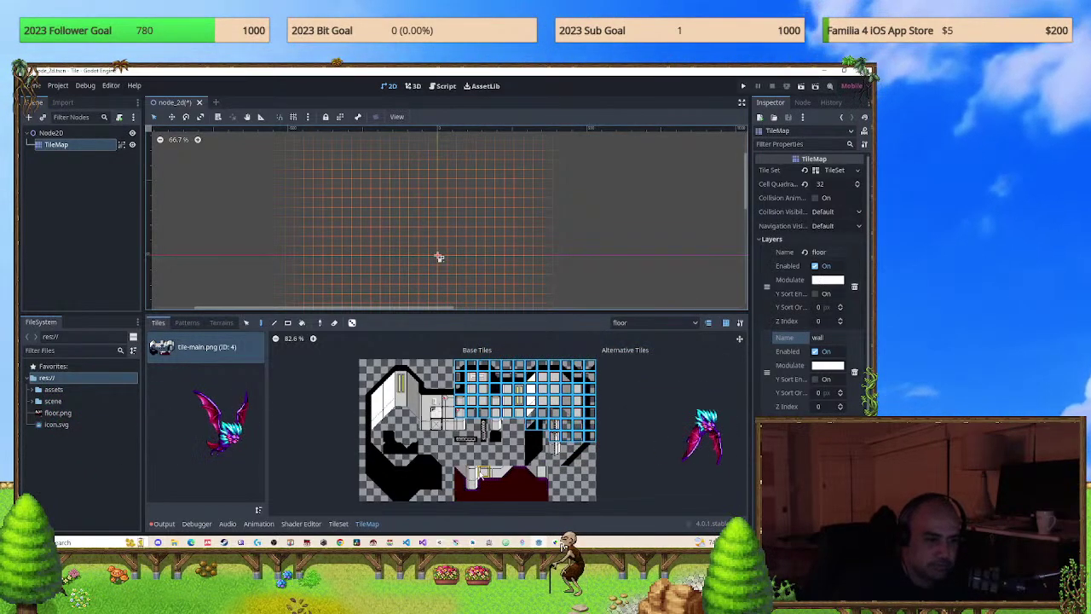
Stamp the full-width upper nine rows of the atlas onto the wall layer, above the scene origin.
left_click(680, 324)
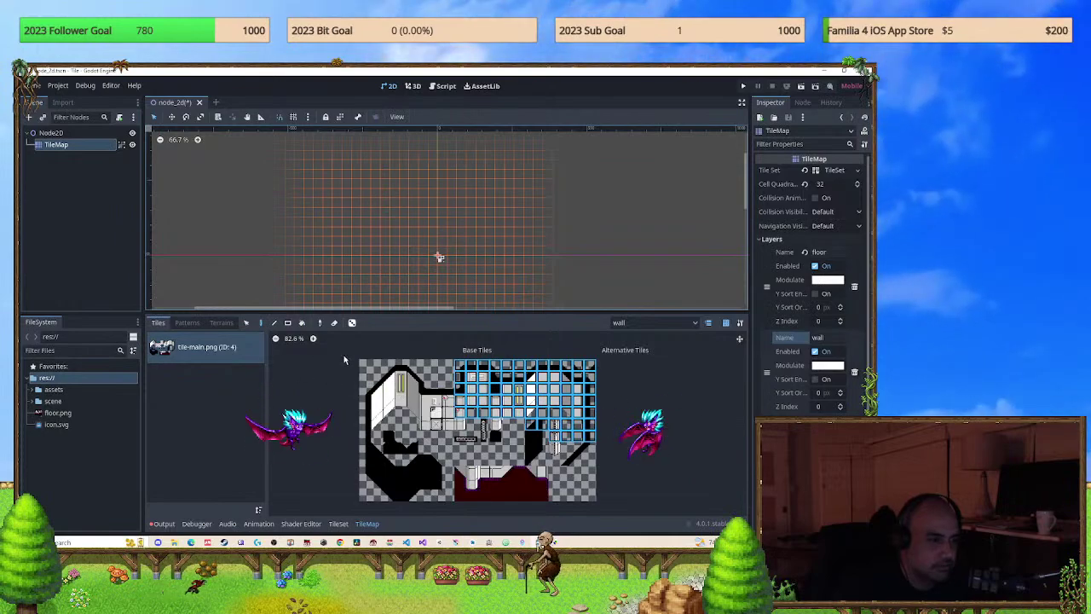
mouse_move(367, 365)
middle_mouse_down()
mouse_move(434, 399)
mouse_move(366, 353)
middle_mouse_up()
left_click_drag(367, 354, 584, 446)
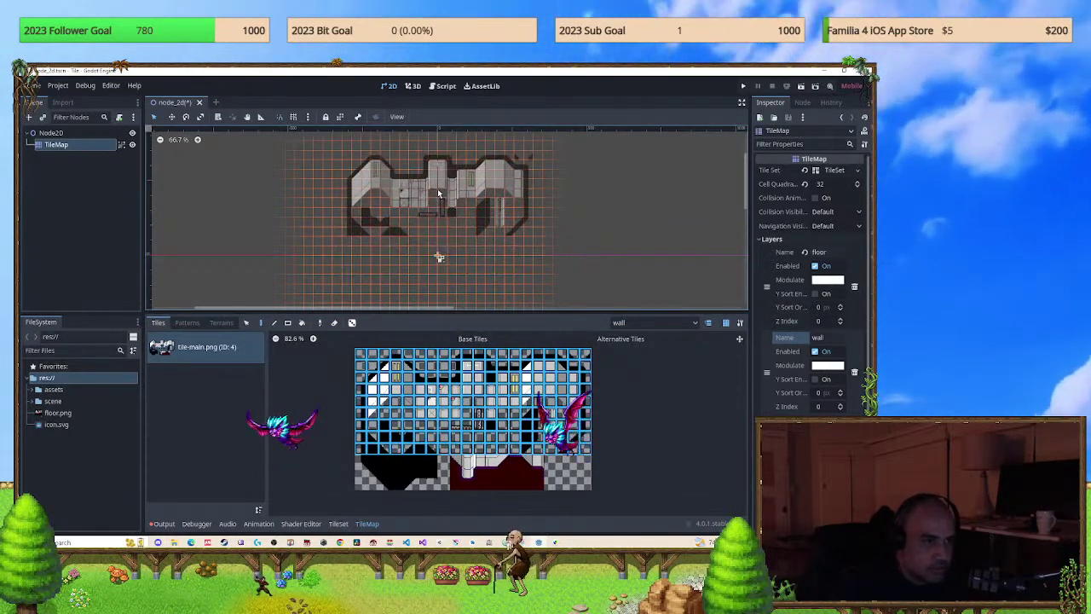
left_click(437, 188)
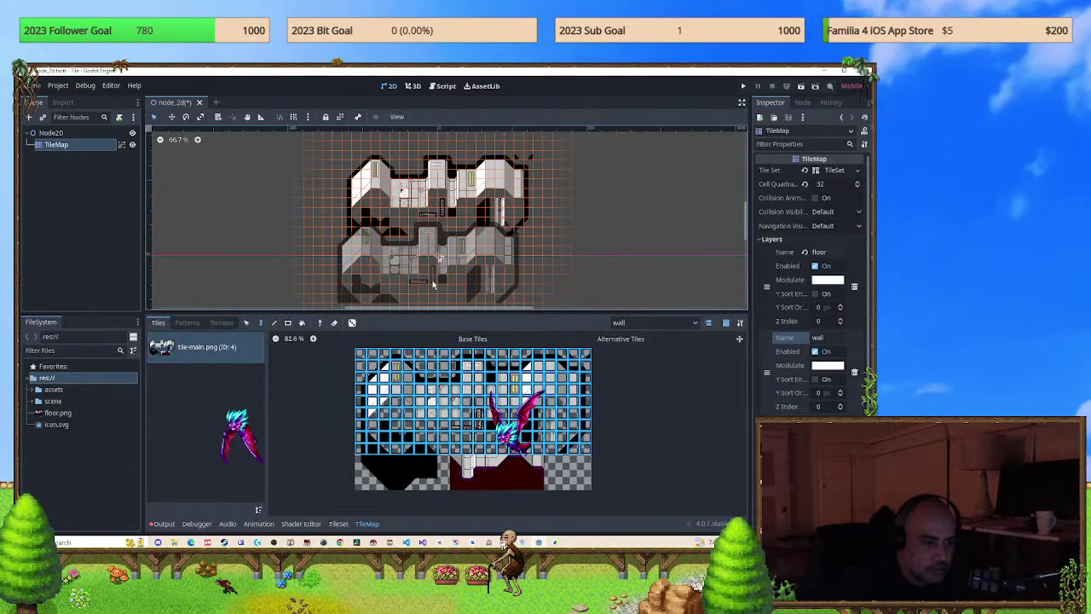
Stamp the atlas's black lower-left block, 8 × 3 tiles, onto the wall layer directly beneath the room's left side.
left_click(443, 461)
left_click_drag(354, 494, 357, 490)
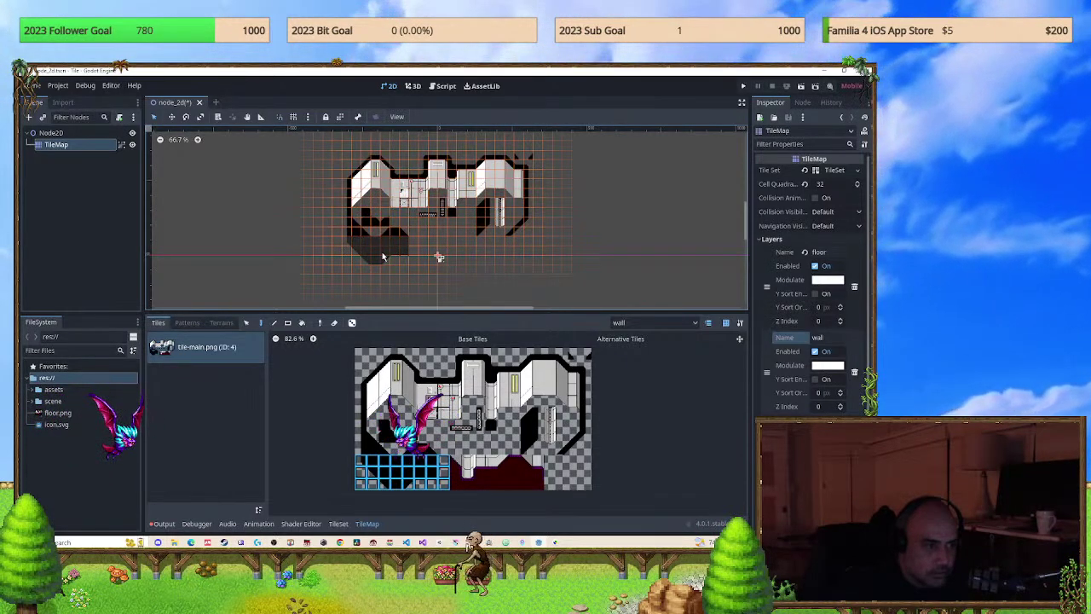
left_click(383, 256)
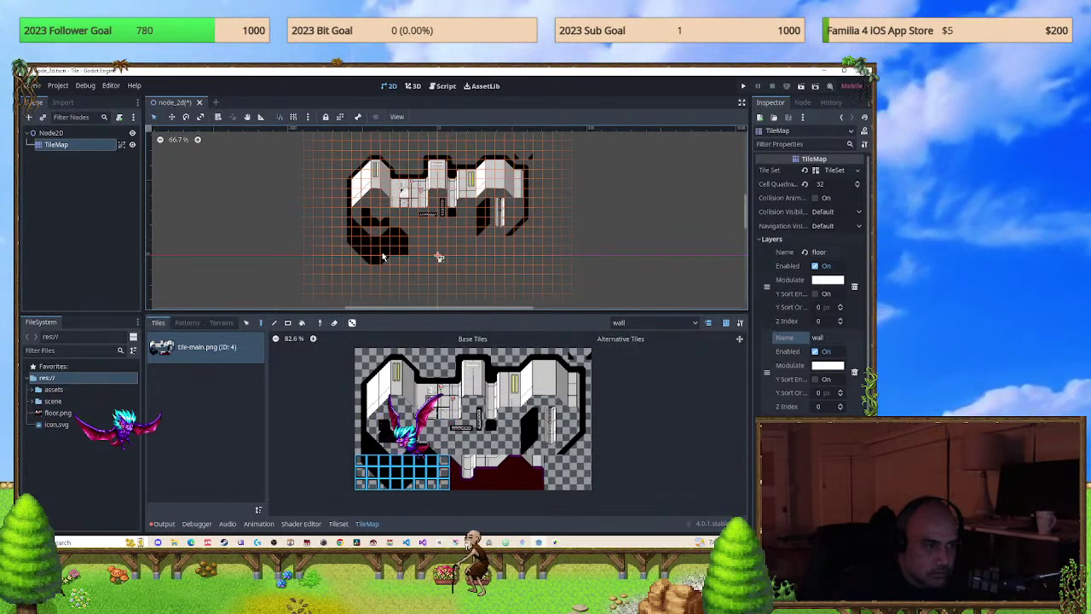
Paint two dark red tiles on the floor layer inside the room's left alcove.
left_click(669, 324)
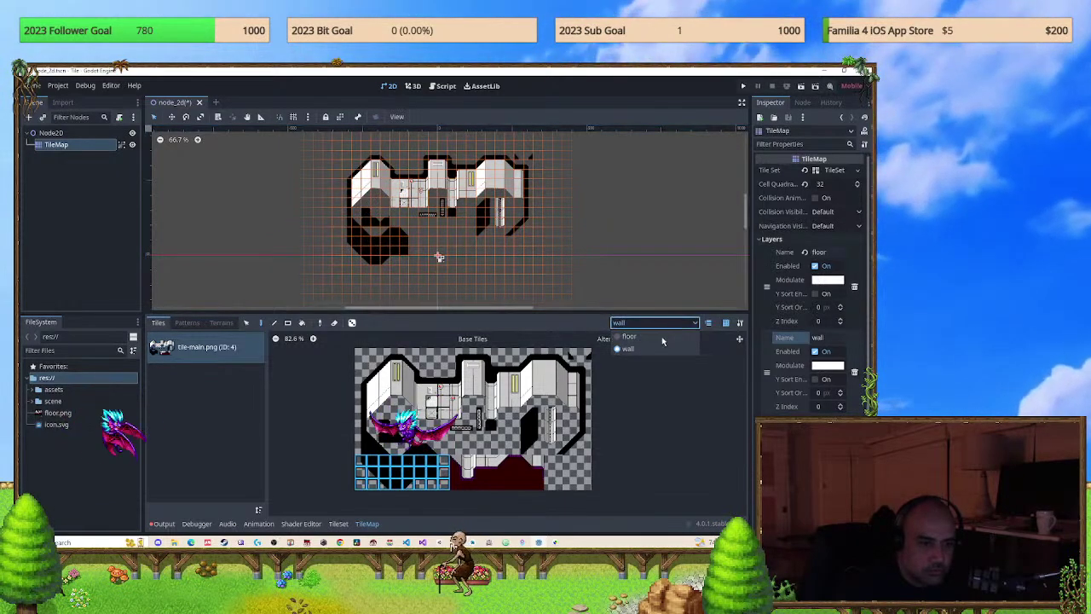
left_click(662, 341)
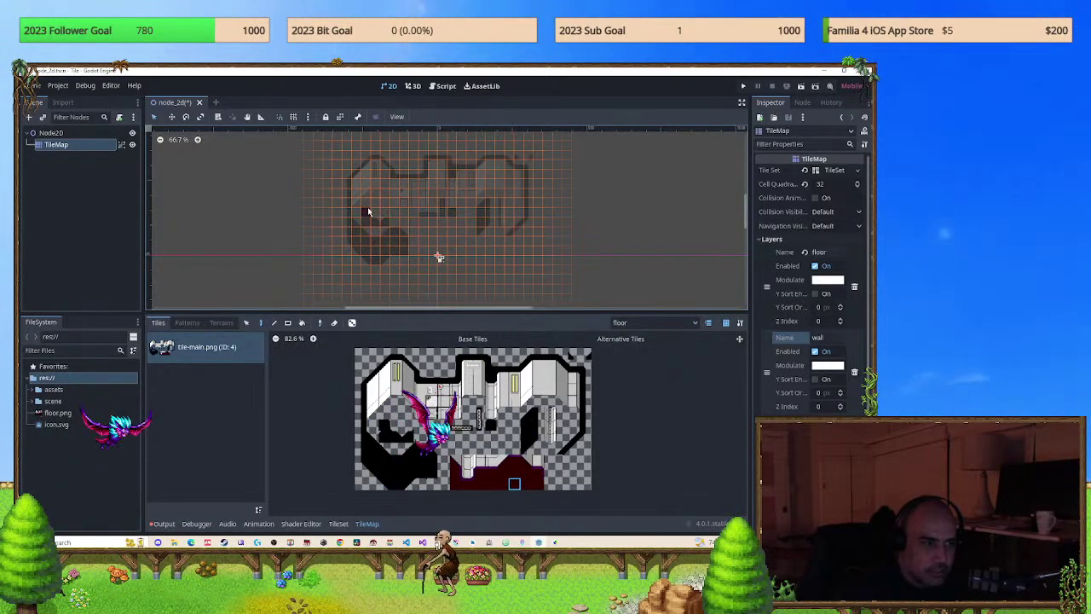
scroll(394, 227, "up", 3)
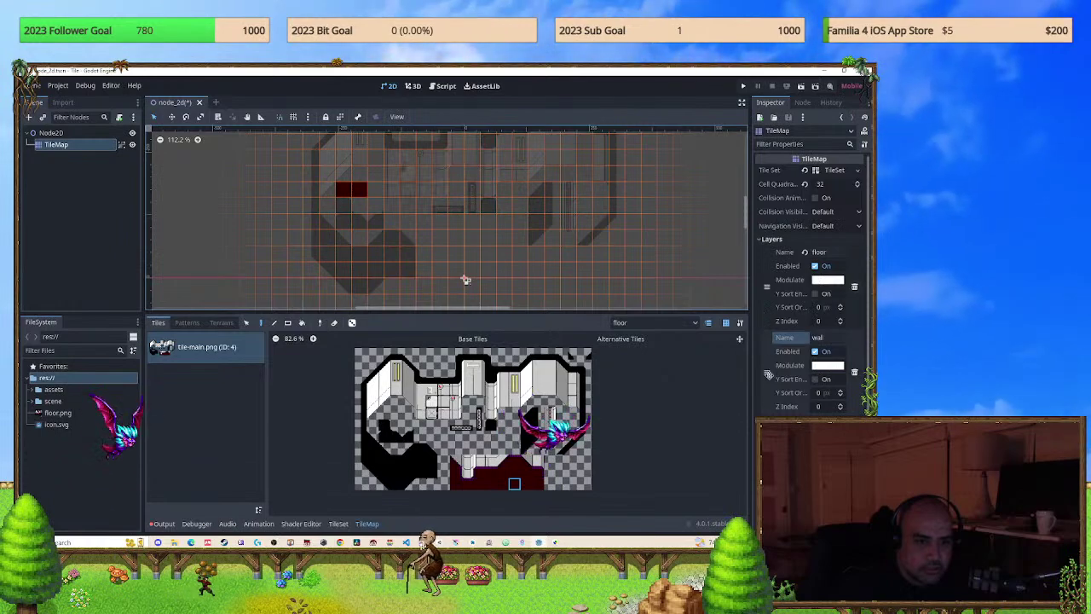
Move the wall layer above the floor layer in the layer list and fill the room's left alcove with dark red tiles on the floor layer.
left_click_drag(765, 368, 766, 286)
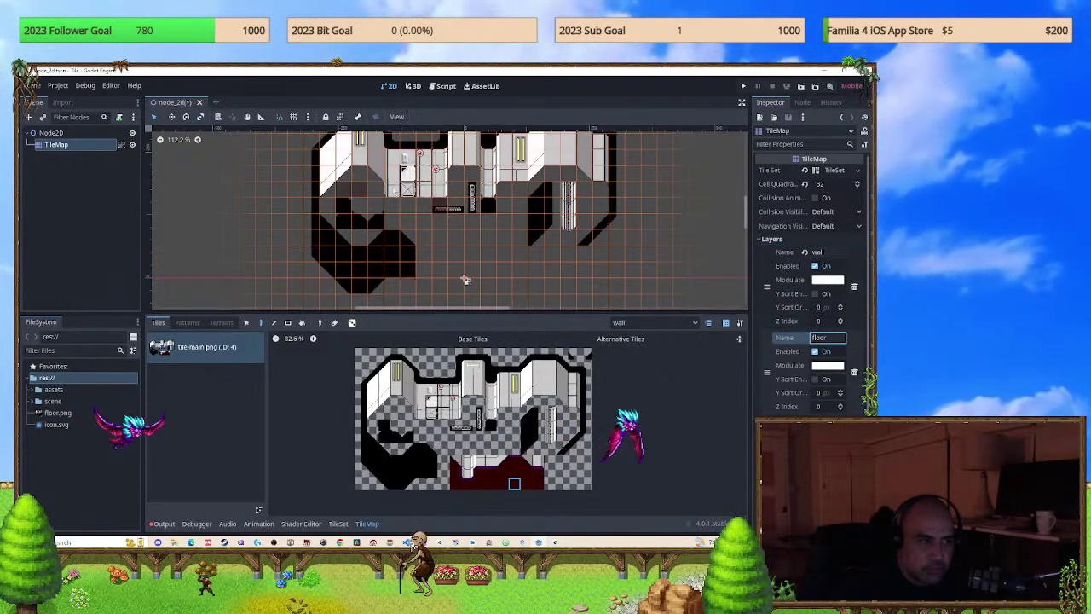
left_click(654, 322)
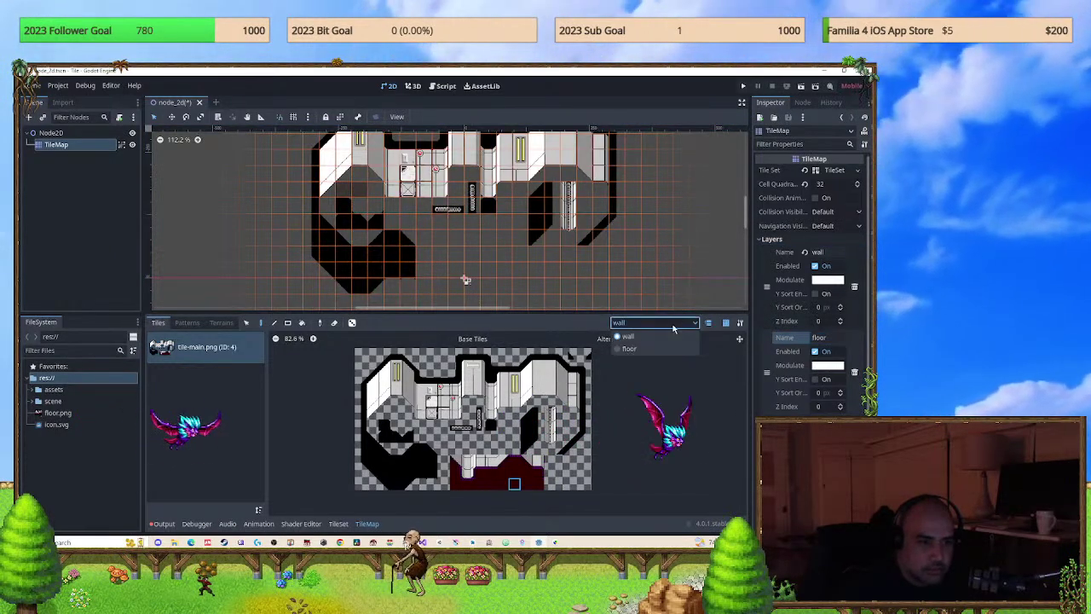
left_click(635, 342)
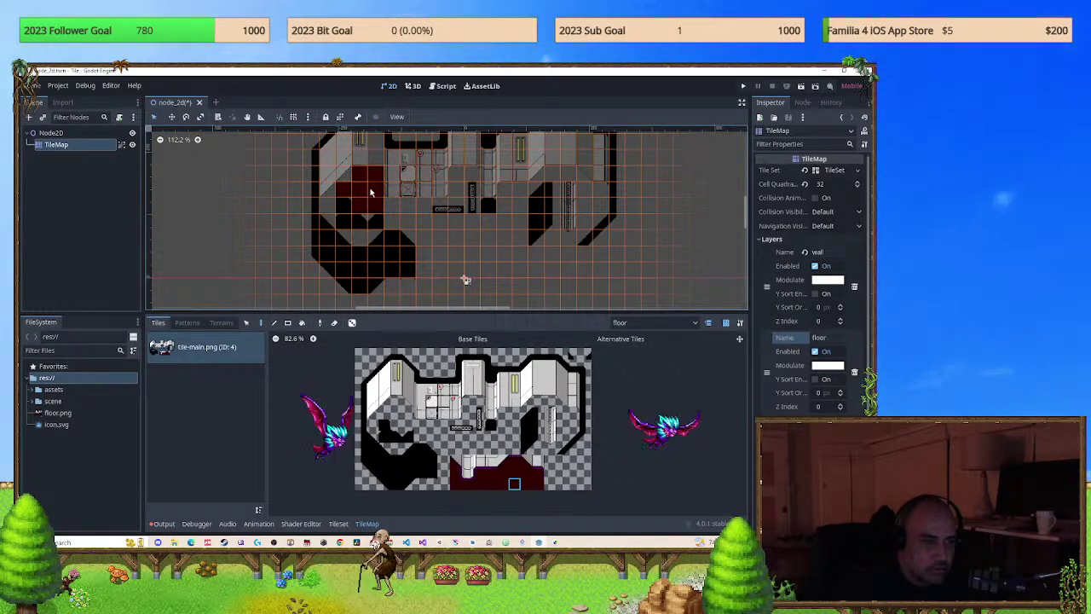
left_click_drag(346, 213, 389, 218)
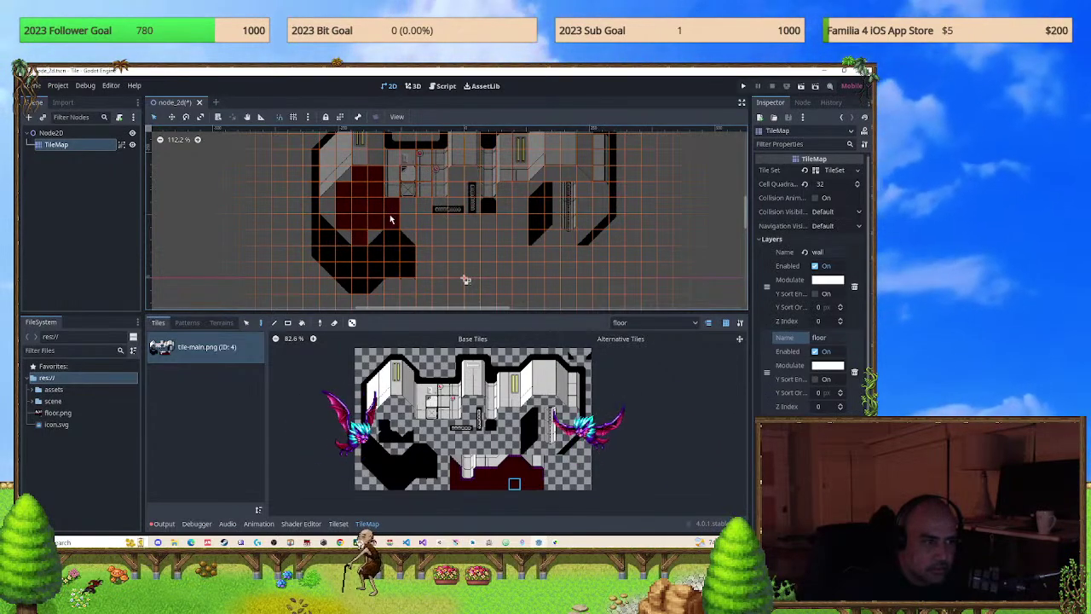
left_click(96, 222)
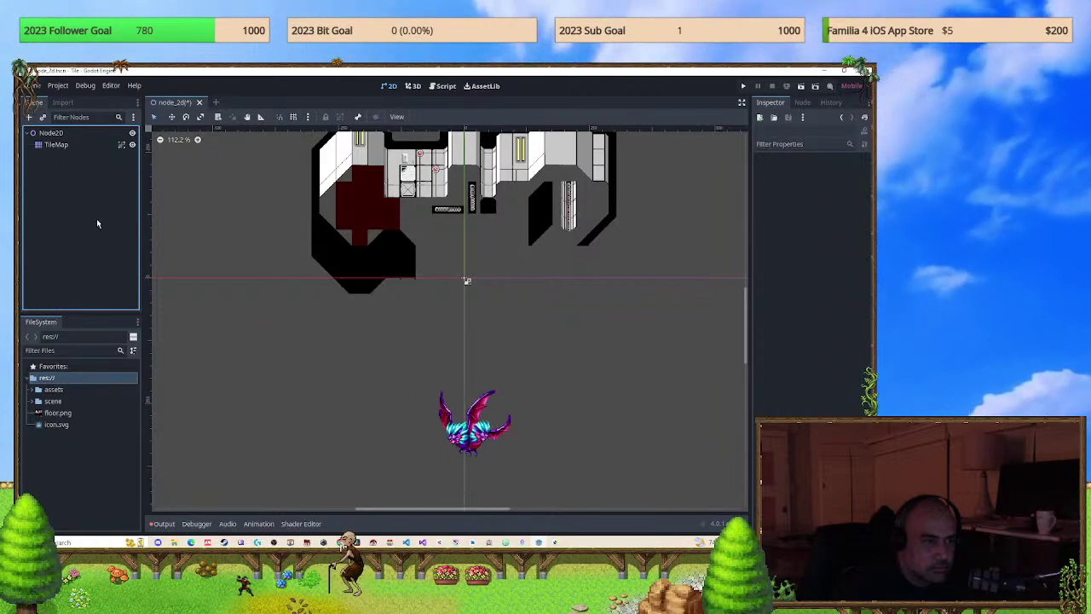
Move the floor layer back above the wall layer in the TileMap's layer list and check the rendered overlap.
left_click(62, 146)
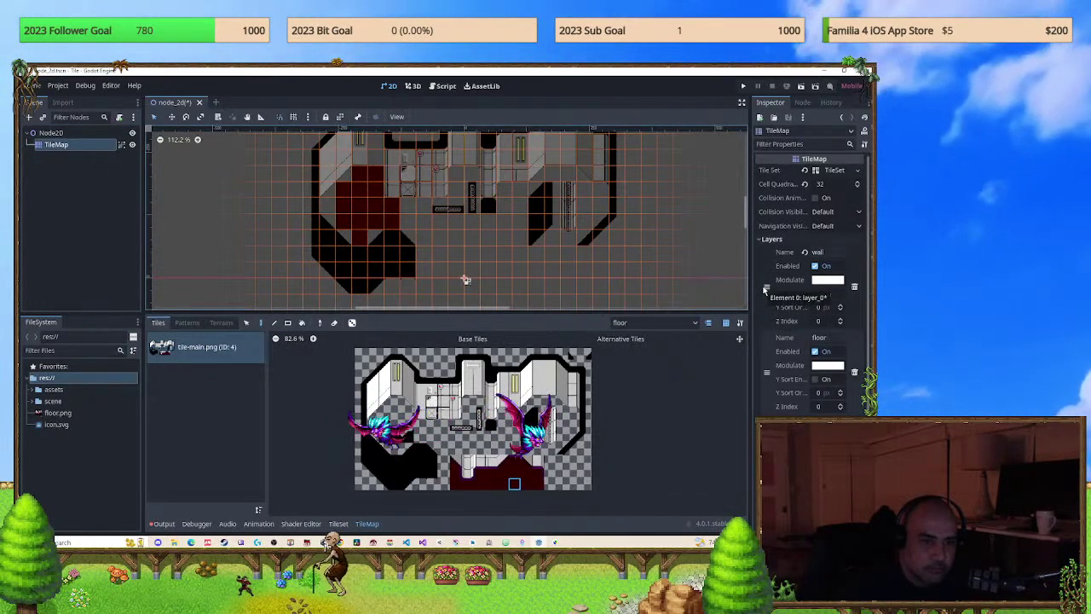
left_click_drag(764, 370, 762, 308)
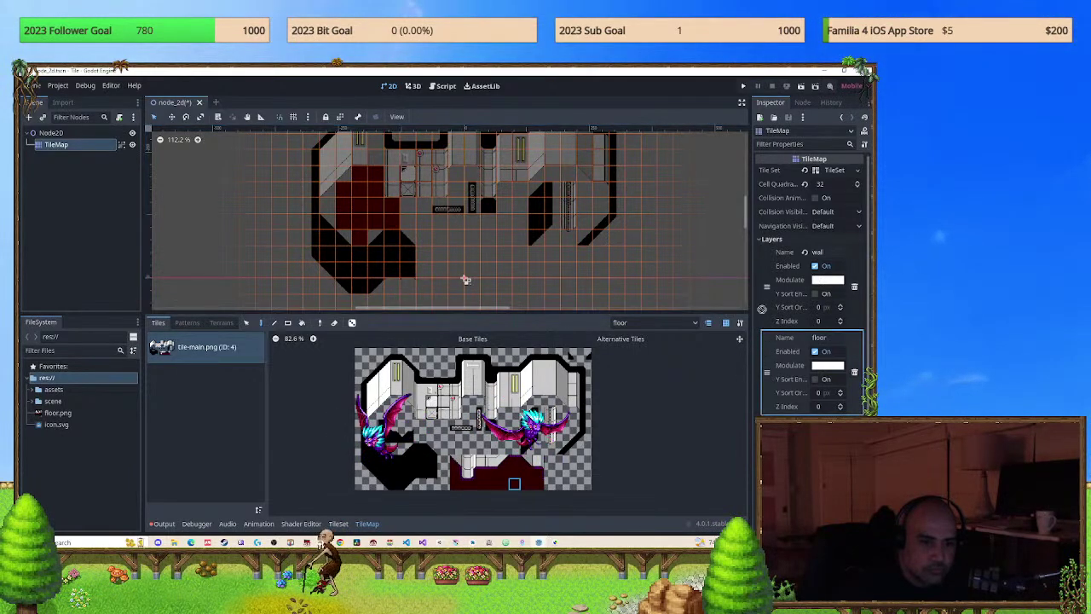
left_click_drag(763, 257, 764, 255)
left_click(76, 227)
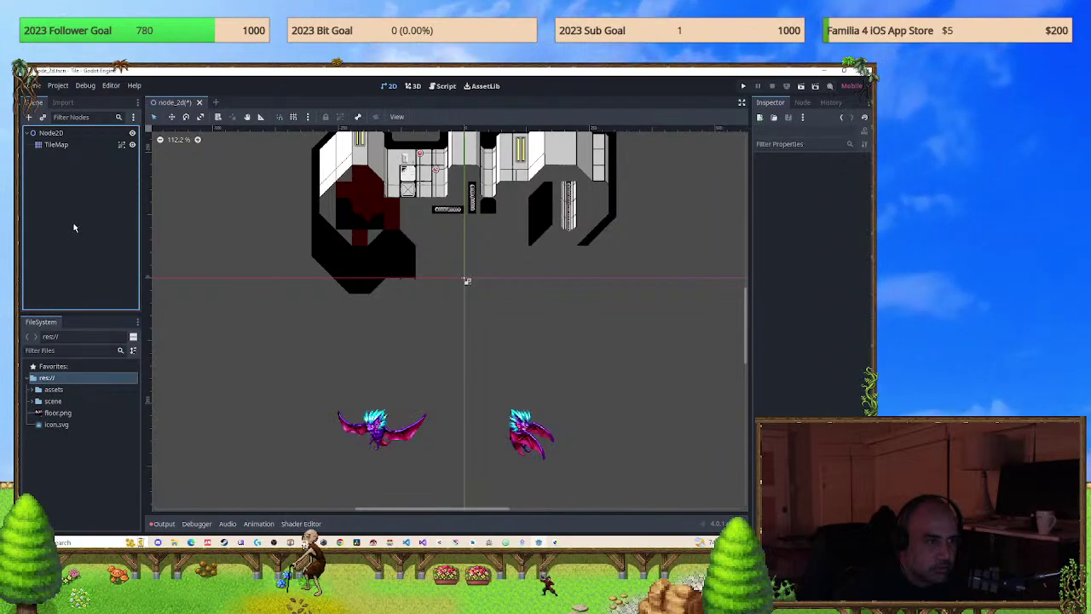
left_click(65, 145)
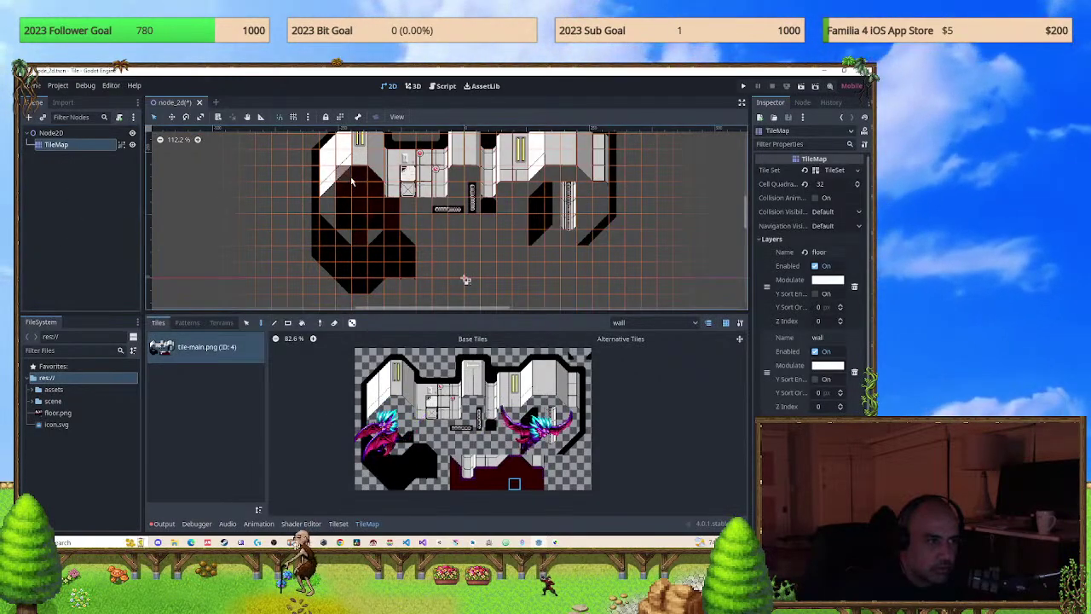
Paint two diagonal white-and-dark-red edge tiles on the floor layer along the alcove's upper-left slope.
left_click(664, 323)
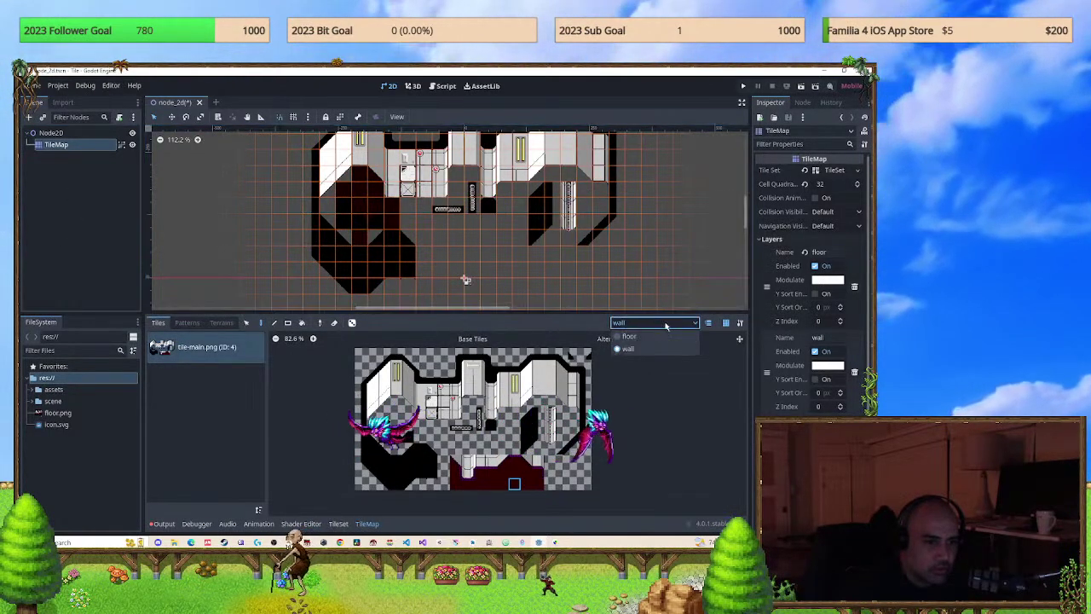
left_click(628, 336)
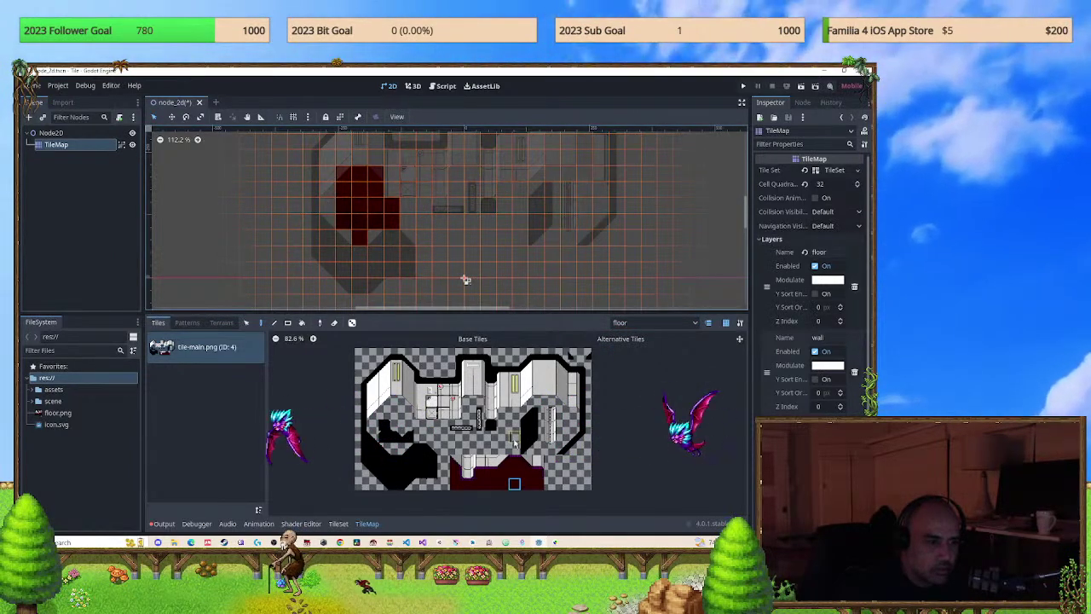
left_click(503, 462)
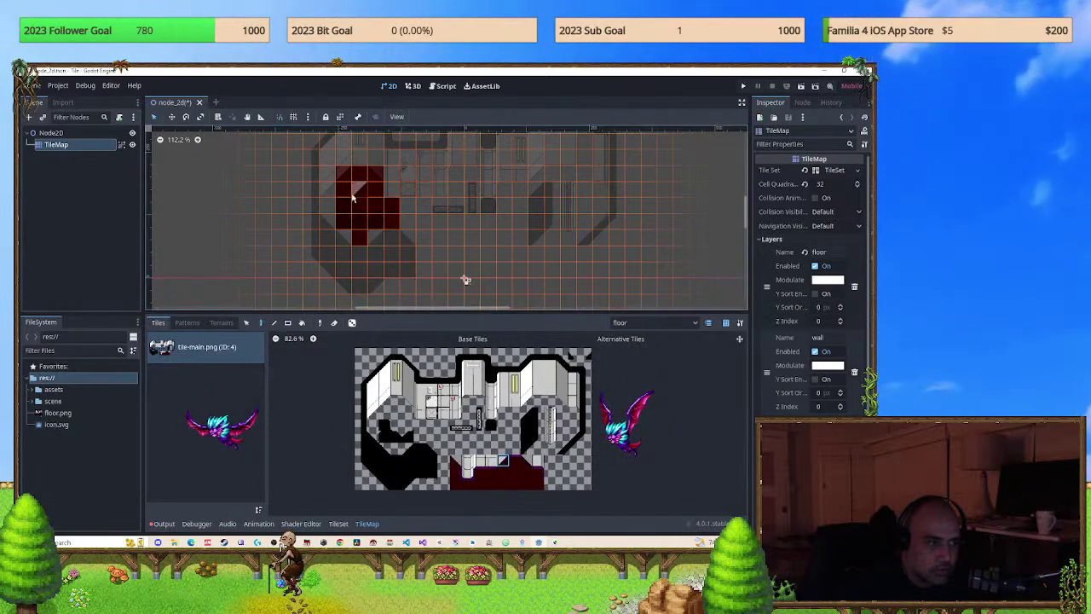
left_click_drag(343, 181, 322, 194)
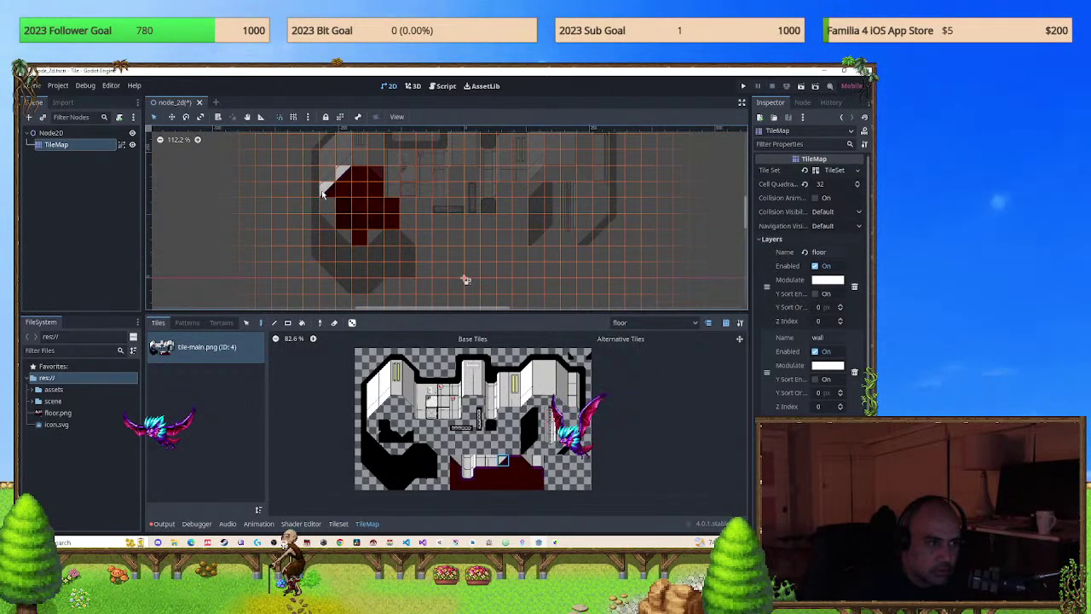
Paint the mirrored diagonal tile at the alcove's upper-right corner and a purple-trimmed top-edge tile between the slopes on the floor layer.
left_click(503, 474)
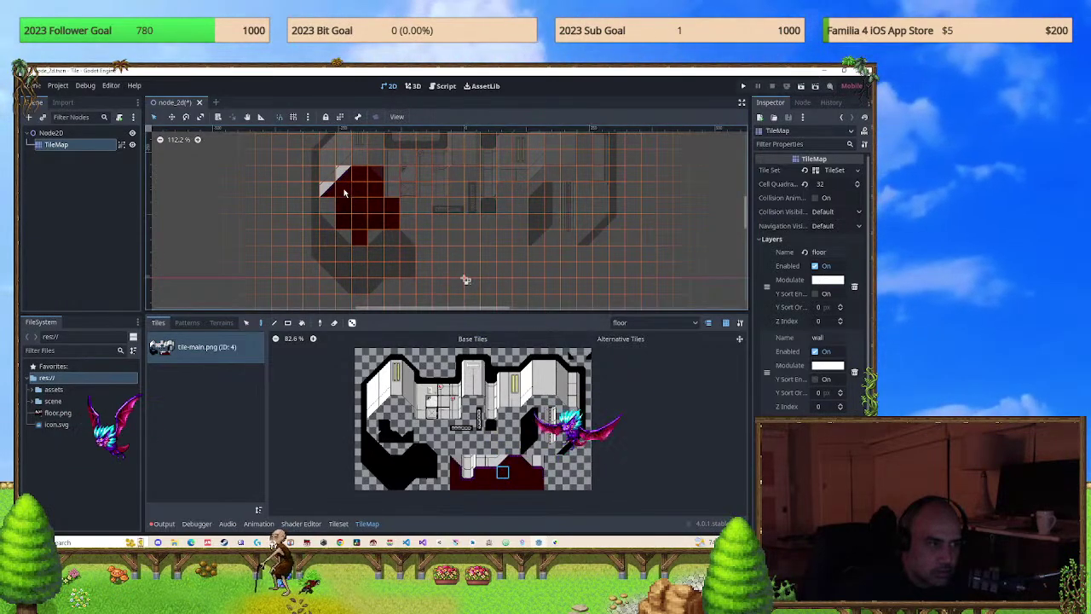
scroll(380, 201, "up", 6)
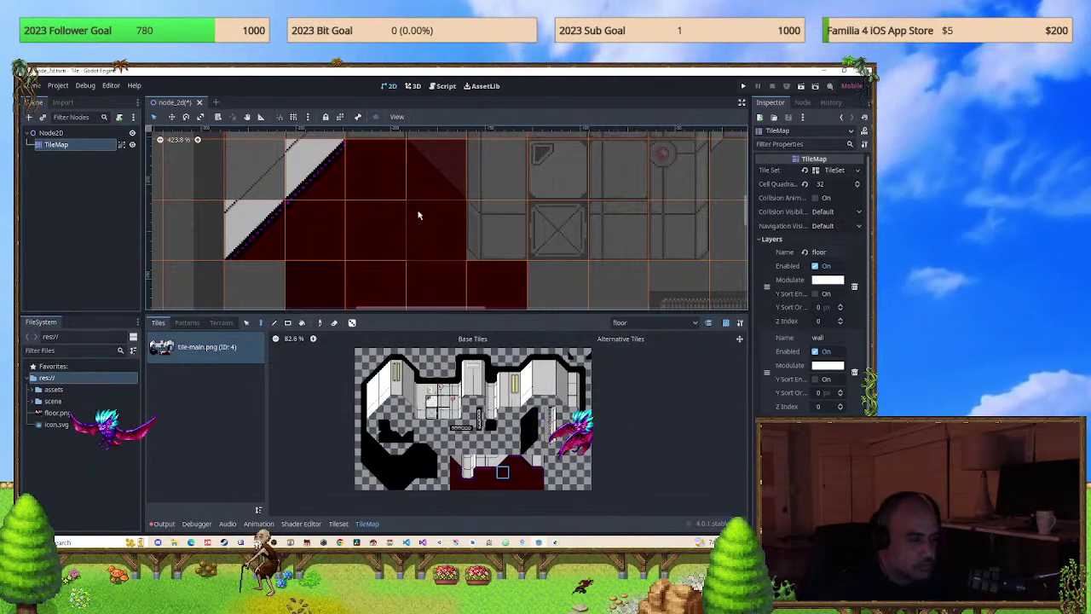
left_click(525, 464)
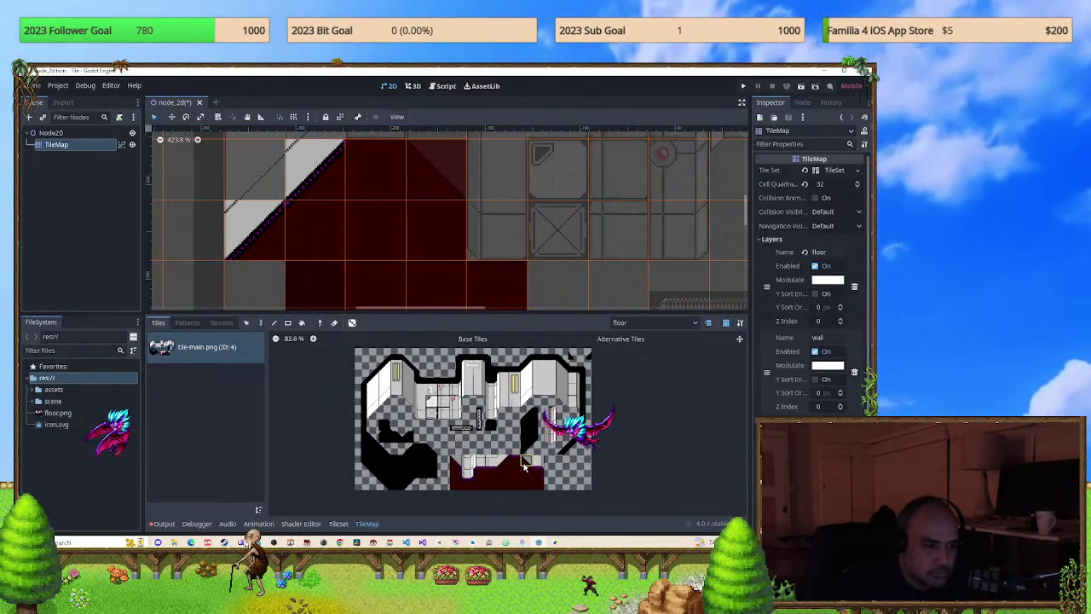
left_click(426, 178)
scroll(425, 179, "down", 1)
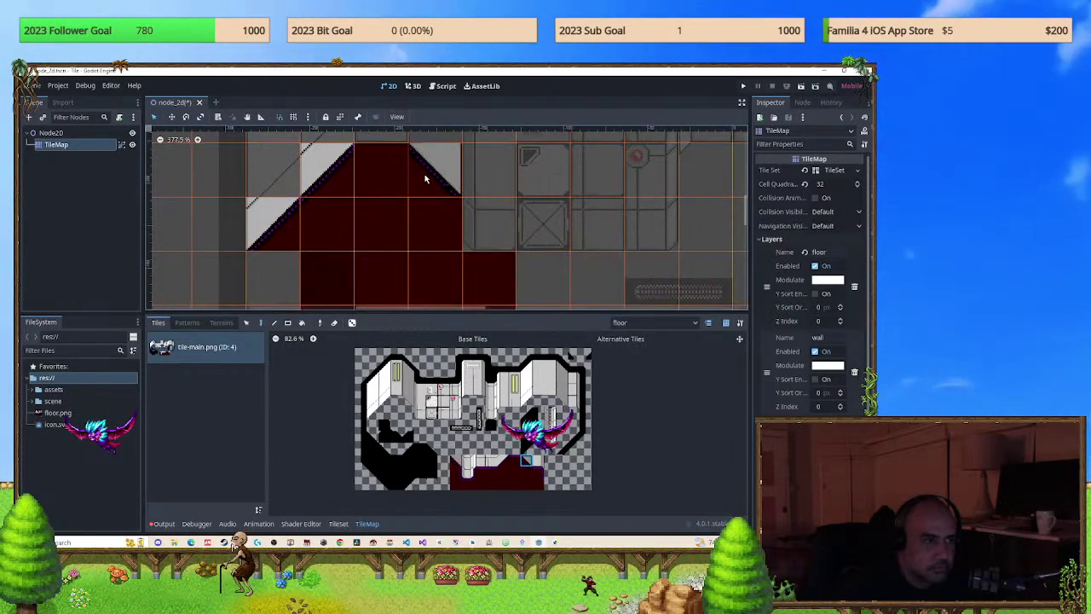
left_click(512, 459)
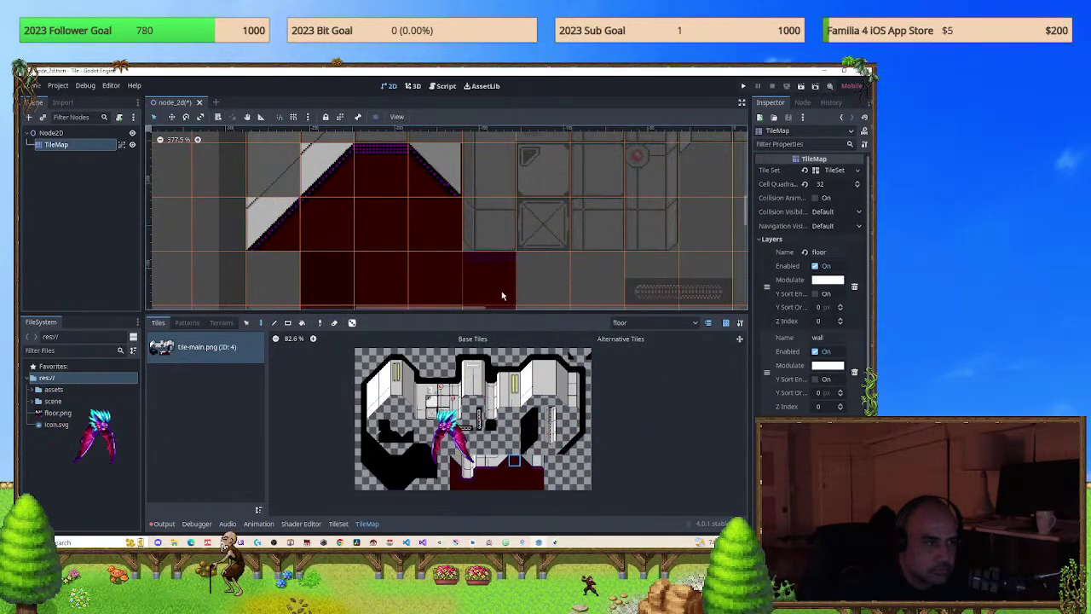
Examine the purple-trimmed dark red floor tiles in the atlas at closer range to find a matching left-edge tile.
scroll(393, 202, "down", 3)
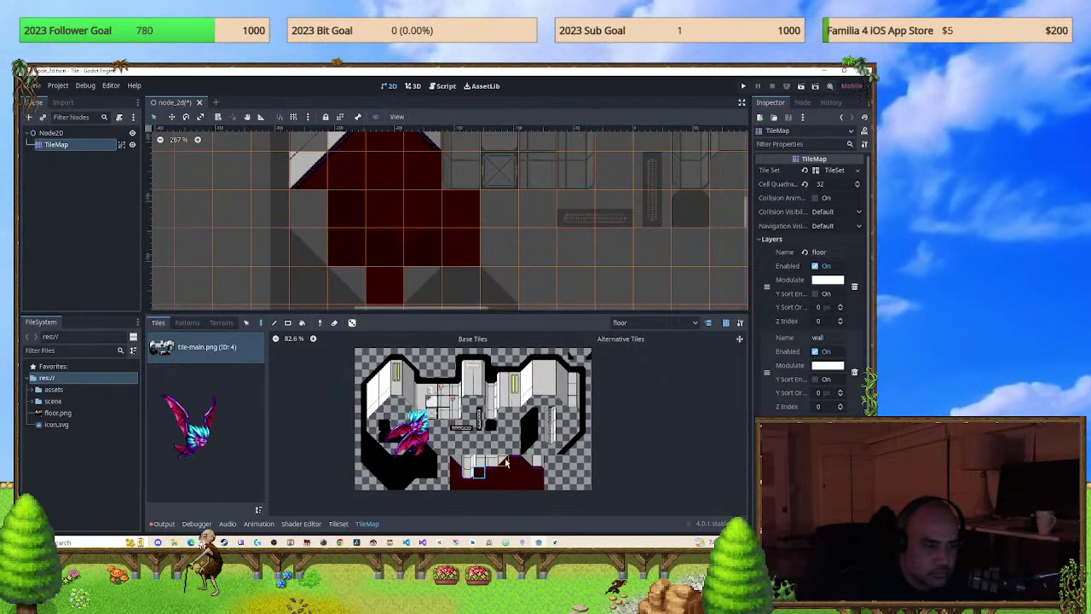
scroll(456, 475, "up", 5)
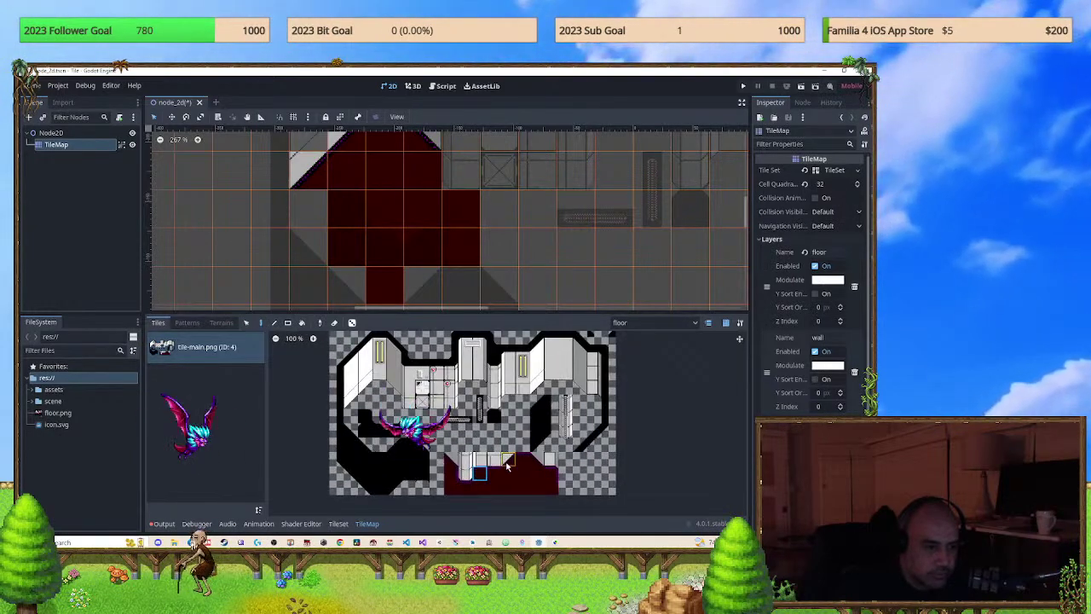
scroll(506, 467, "up", 3)
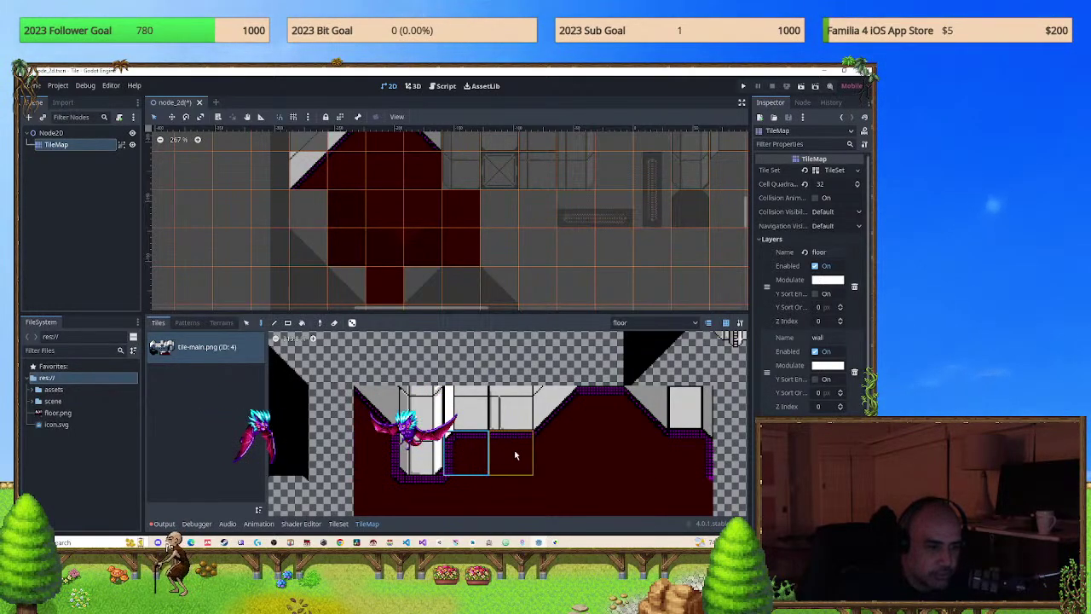
middle_click_drag(515, 456, 494, 428)
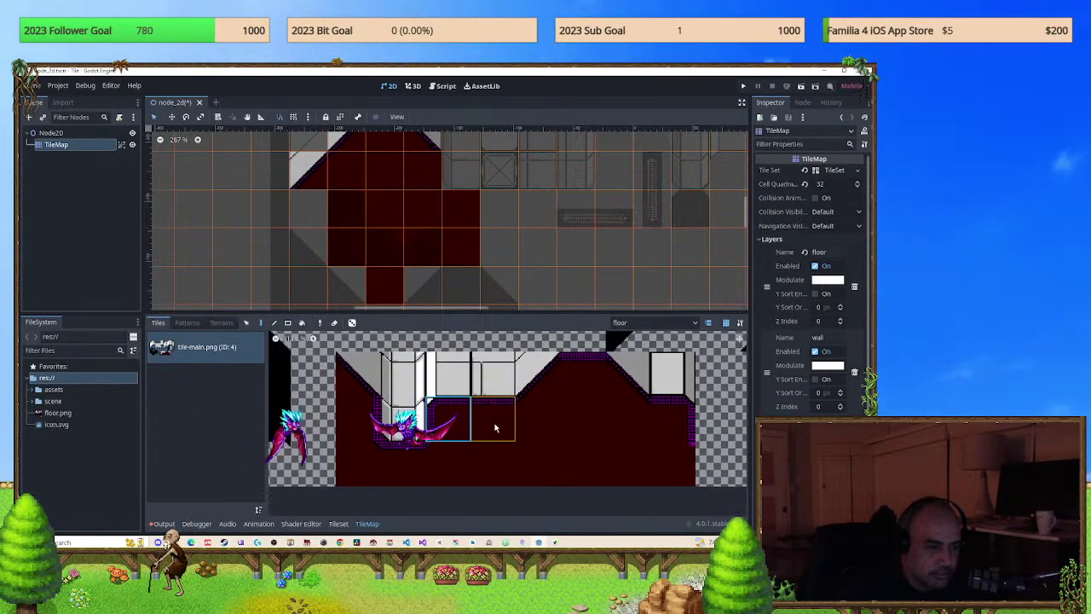
left_click(446, 432)
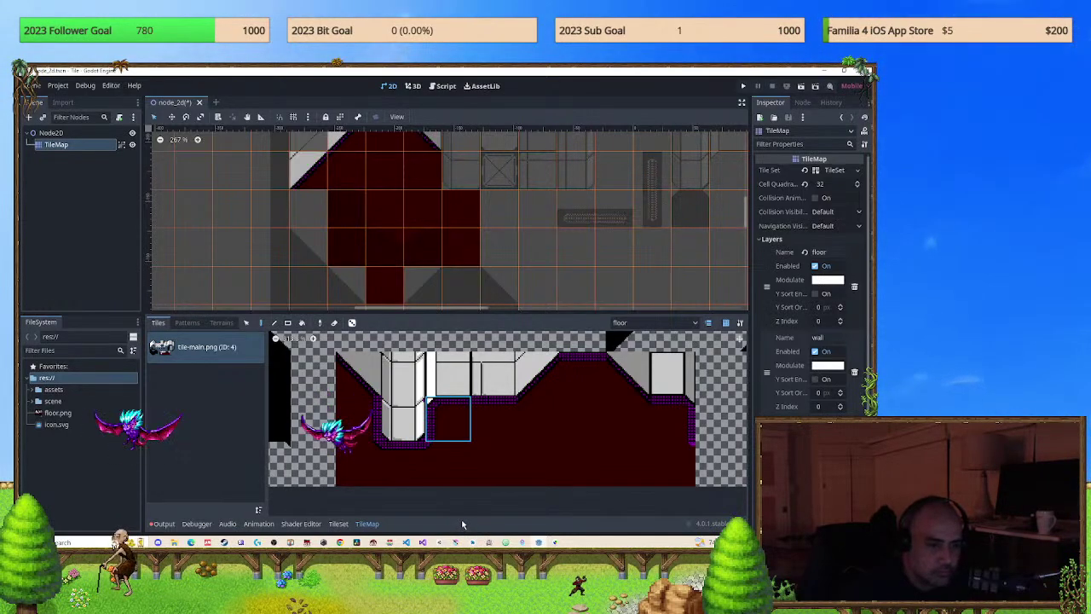
scroll(701, 470, "down", 2)
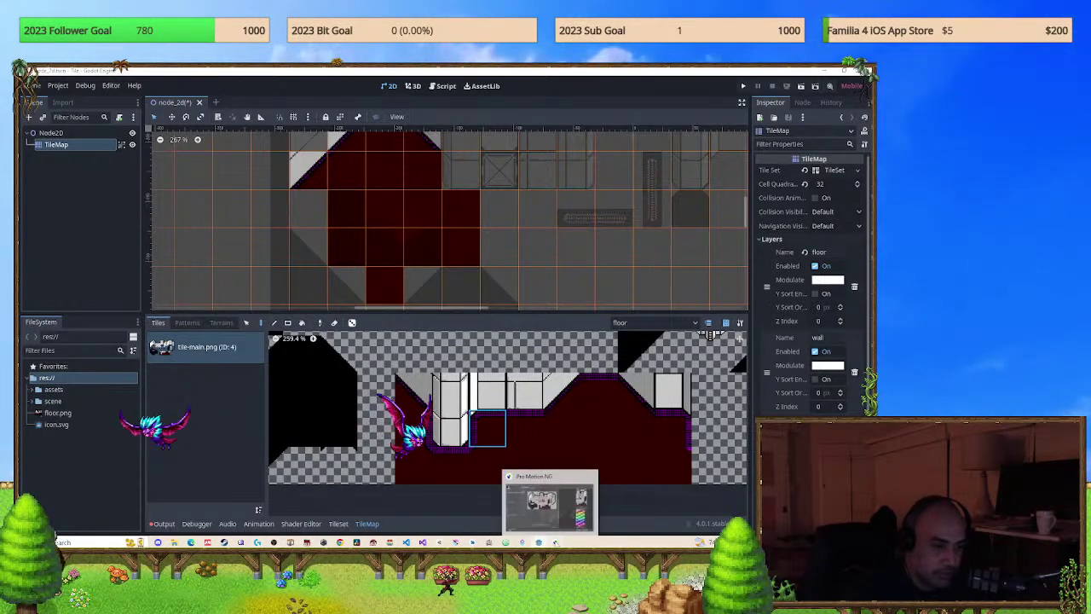
Switch to Pro Motion NG and save the tile-main.png image.
left_click(540, 542)
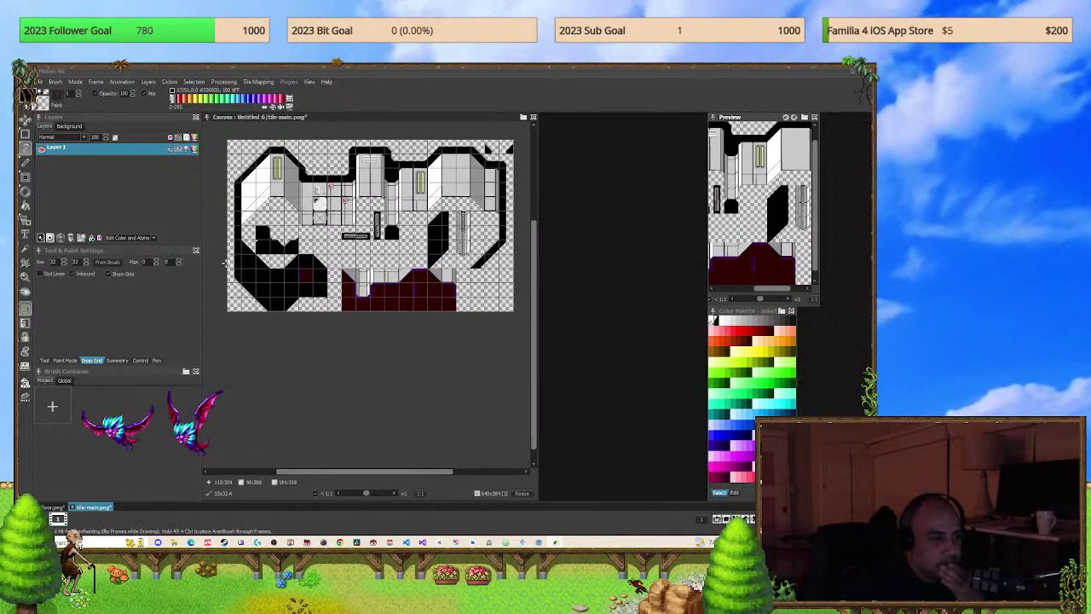
left_click(38, 81)
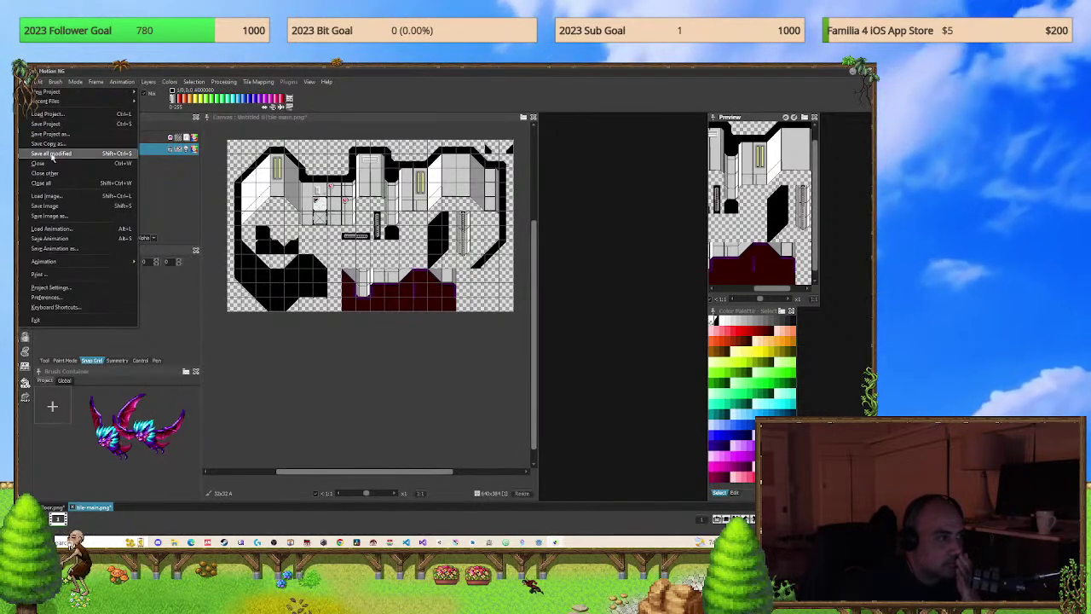
left_click(44, 205)
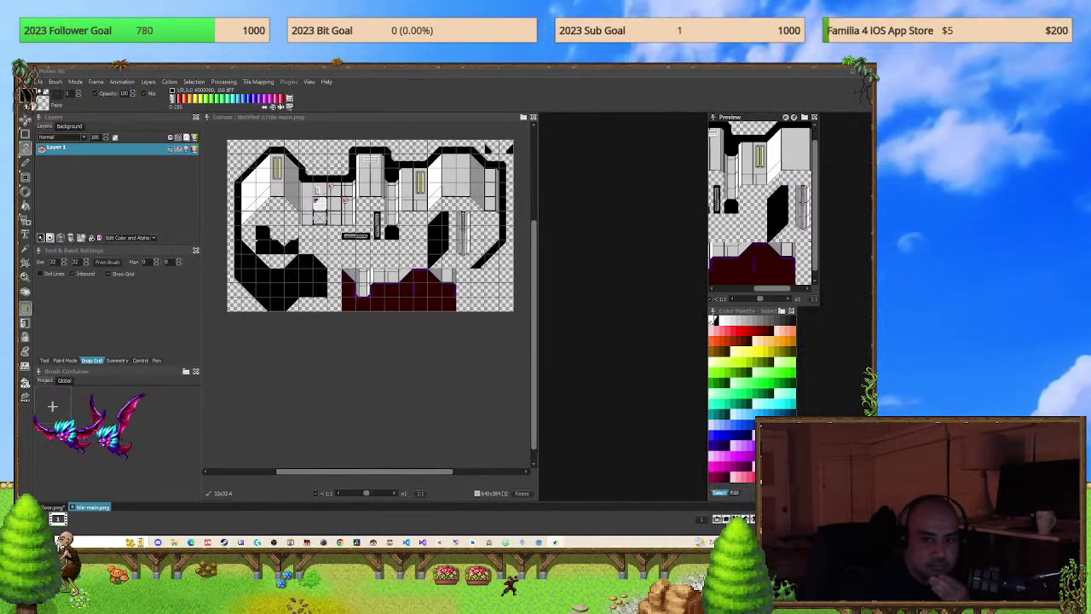
View the saved tile-main.png in the image viewer, then inspect the dark red floor tiles on the Pro Motion NG canvas.
key("alt+Tab")
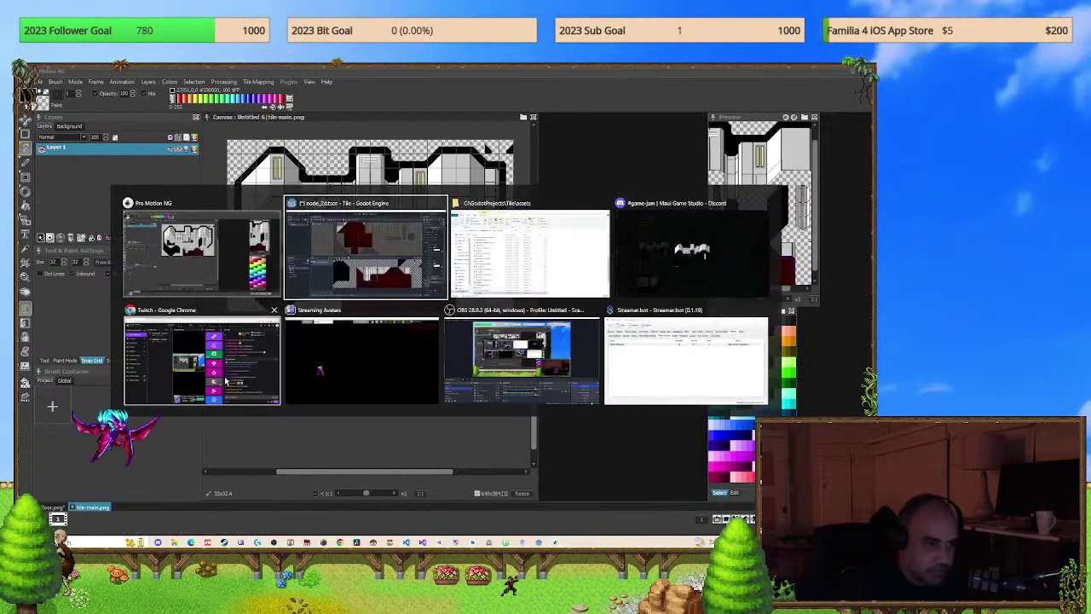
key("Escape")
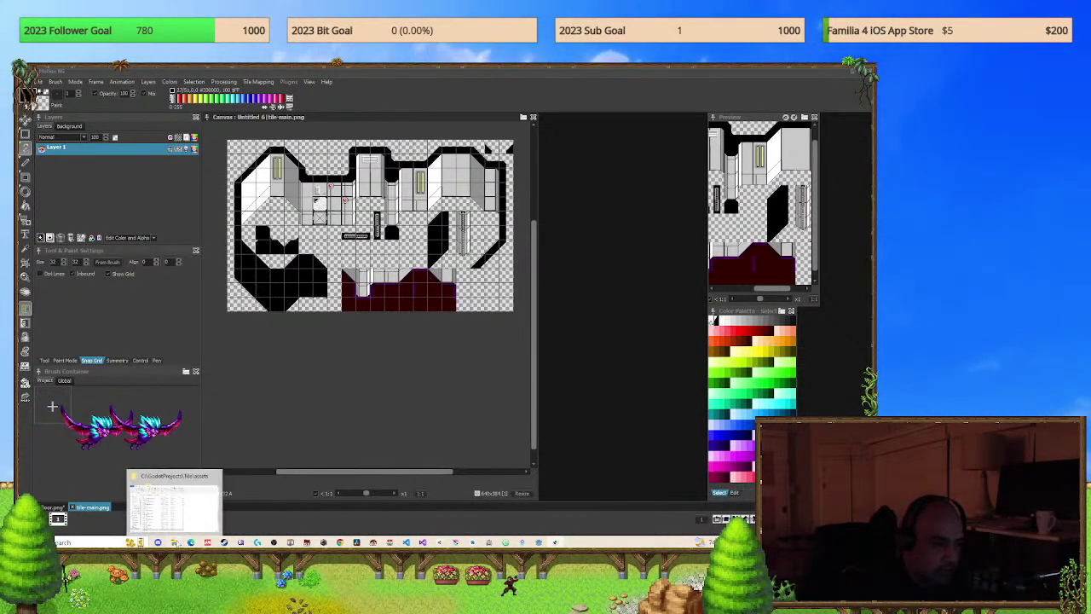
right_click(174, 542)
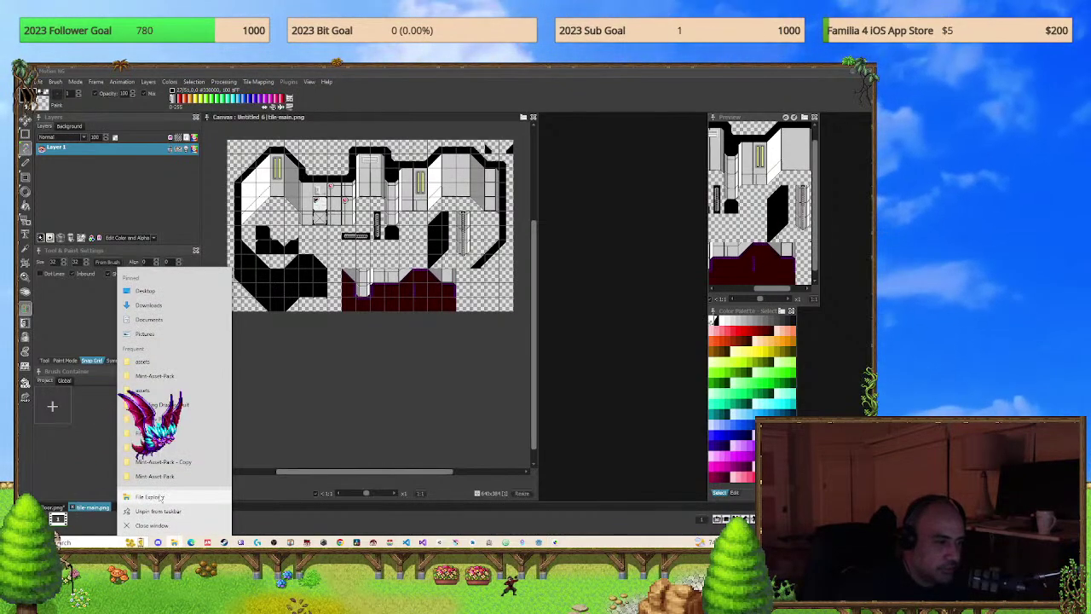
key("Escape")
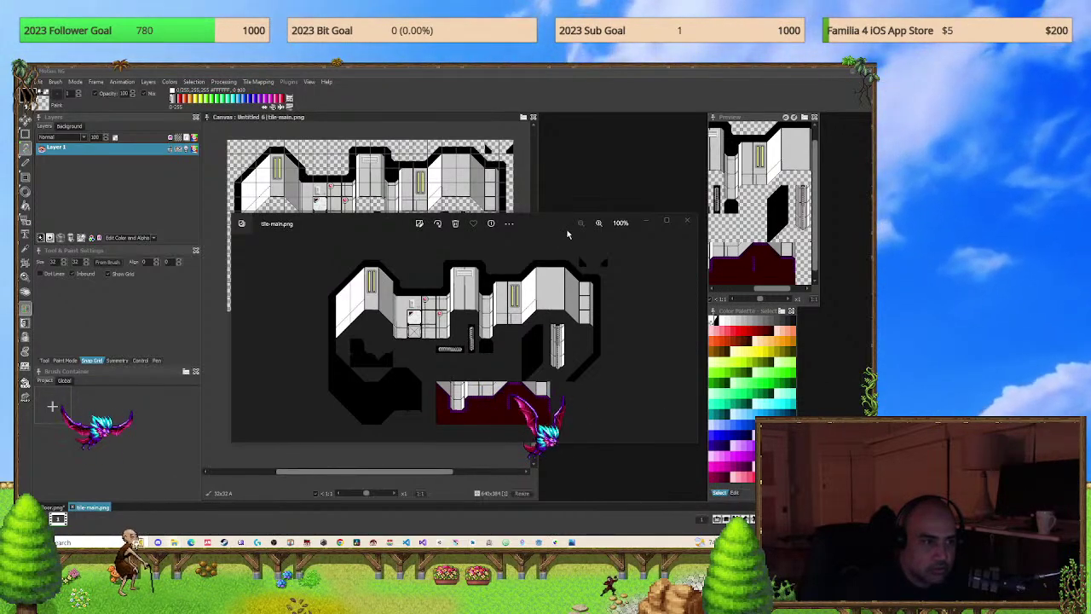
left_click(574, 166)
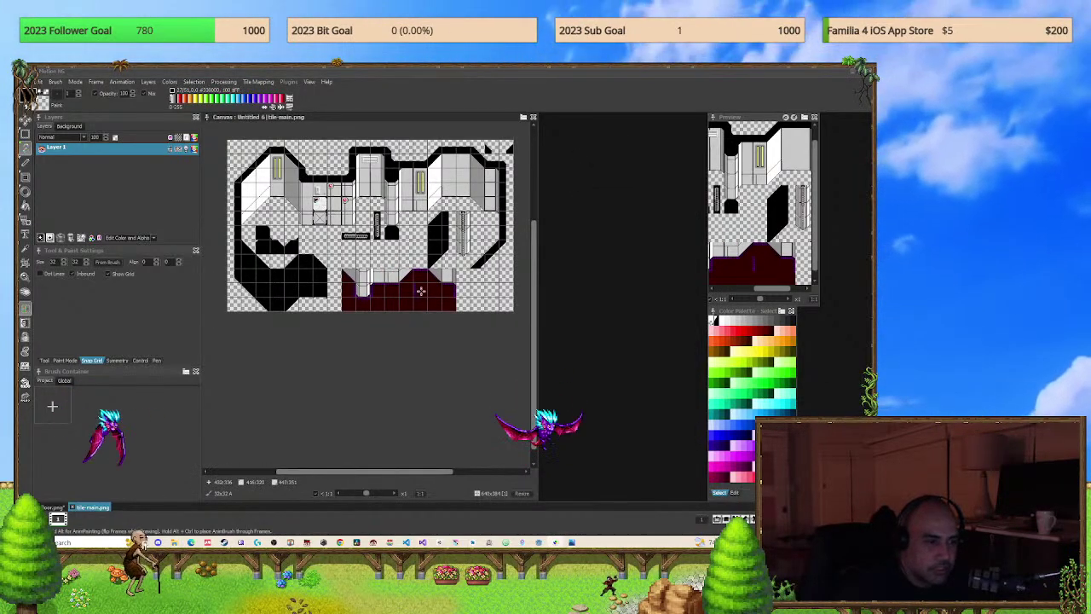
scroll(421, 291, "up", 3)
scroll(421, 290, "down", 1)
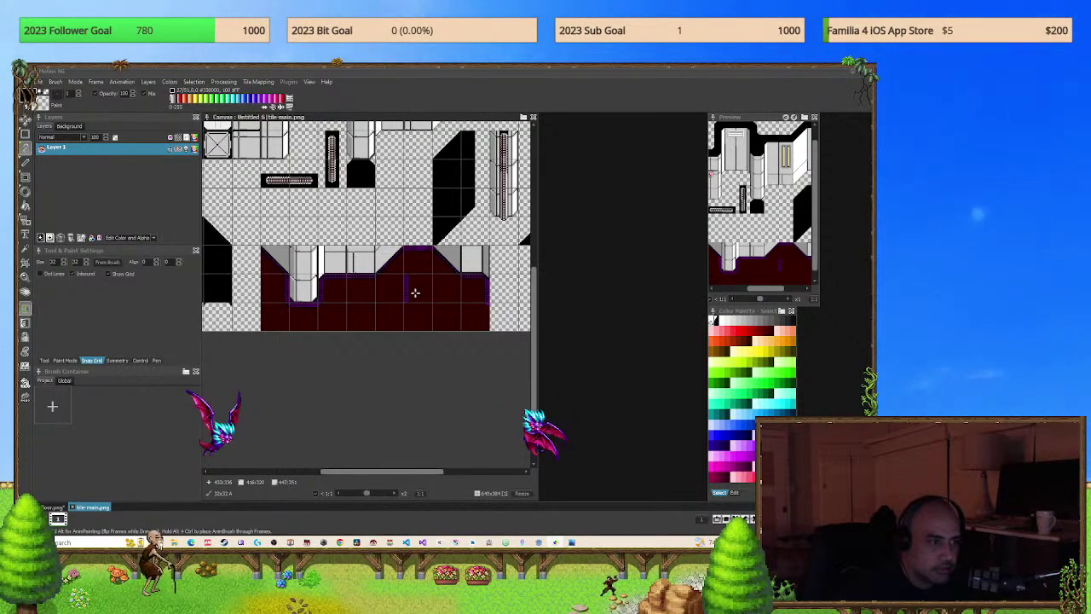
Switch back to Godot and paint the tile with purple left trim on the floor layer, directly below the alcove's left diagonal tile.
left_click(528, 543)
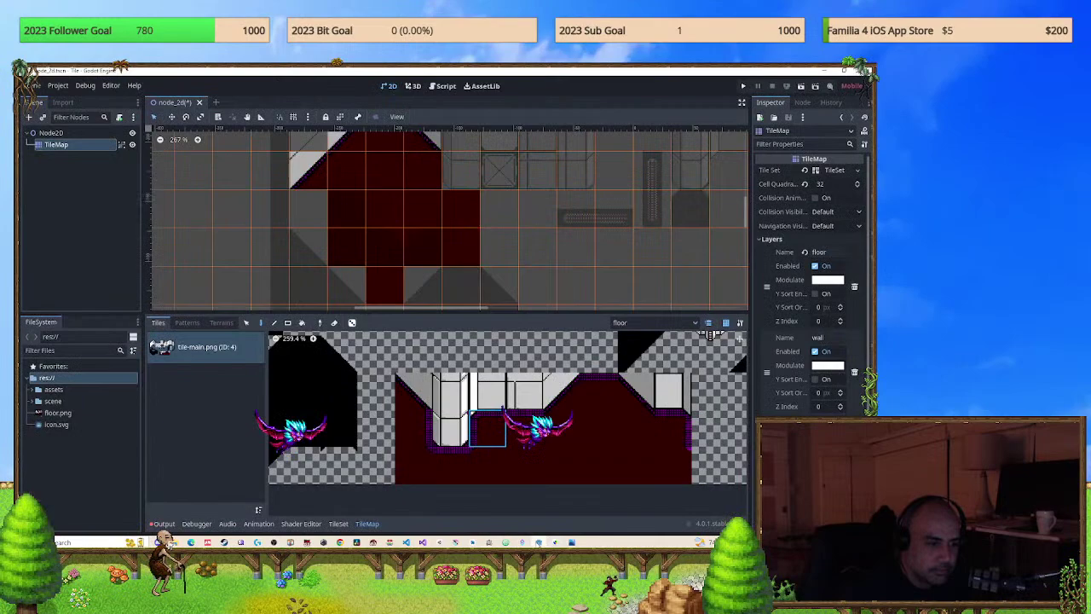
left_click(596, 426)
left_click(305, 207)
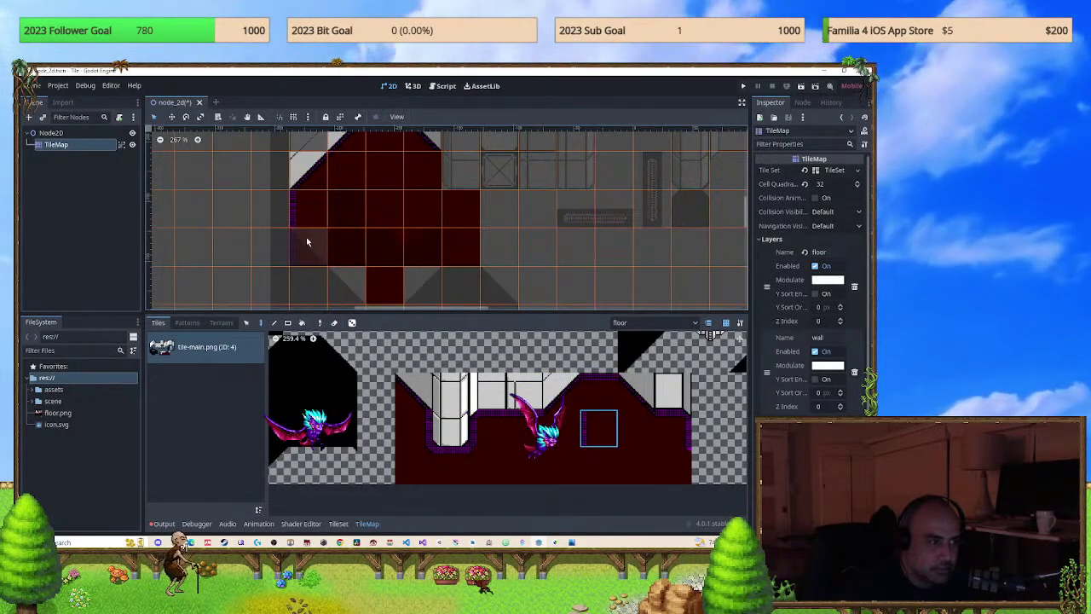
Paint two purple-trimmed corner tiles side by side on the floor layer to form the top edge of the central recess.
scroll(316, 240, "down", 1)
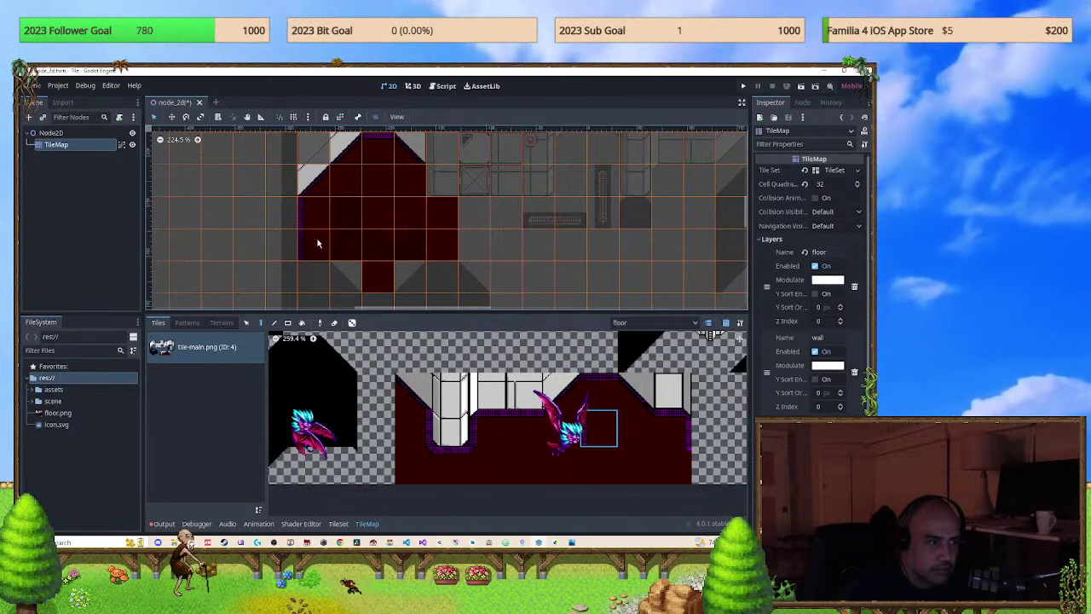
middle_click_drag(628, 238, 568, 276)
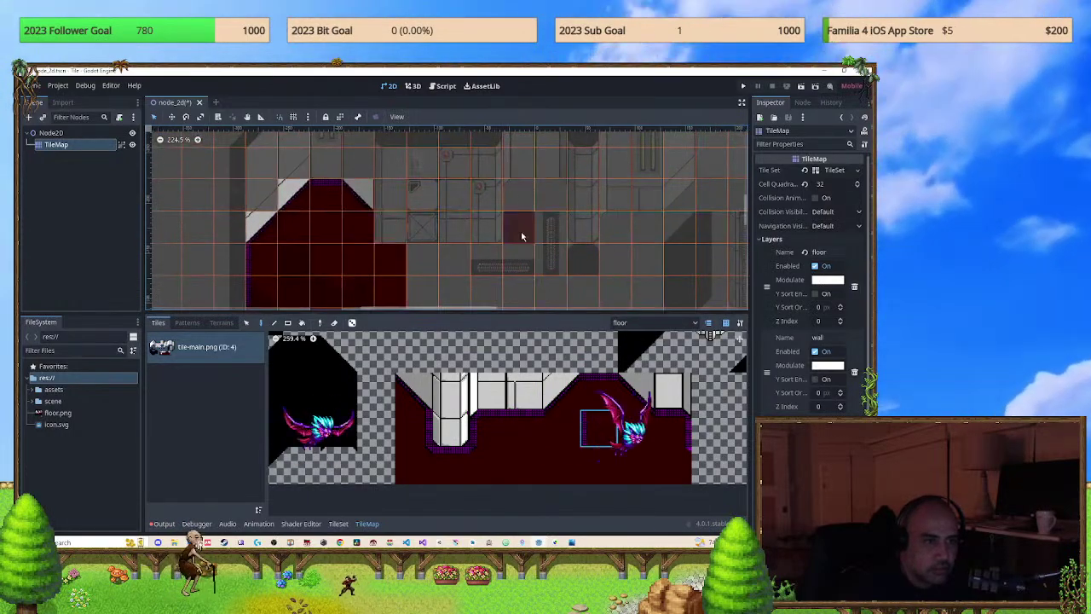
left_click(598, 385)
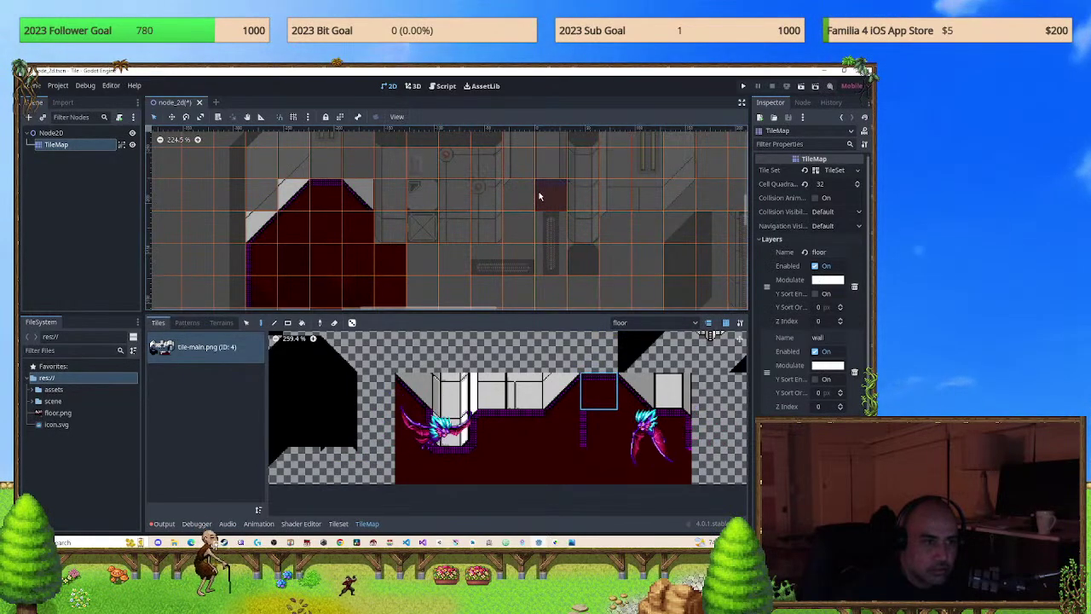
left_click(652, 429)
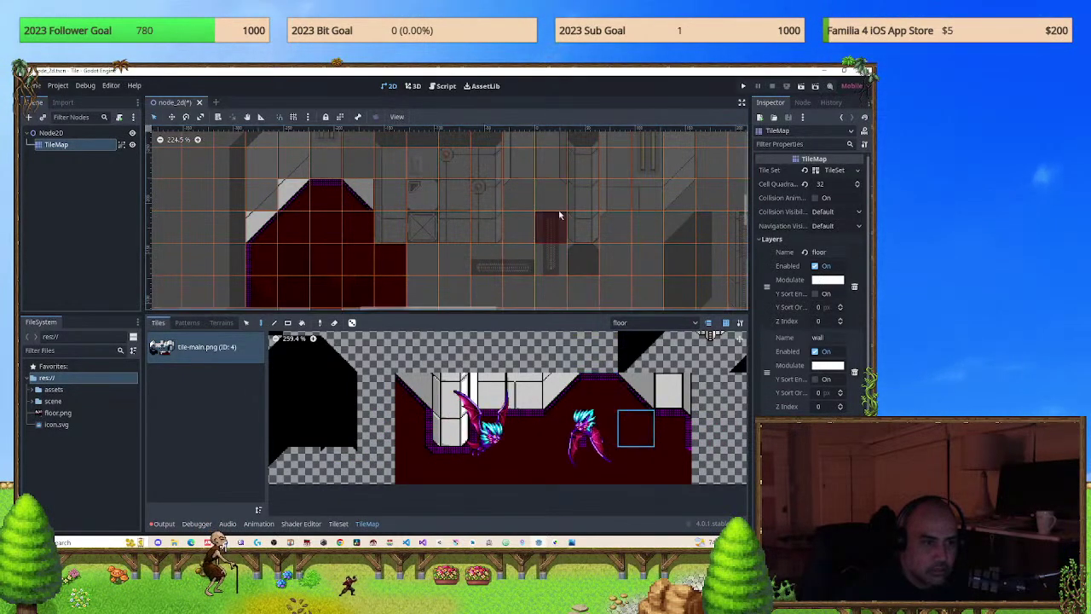
left_click(682, 432)
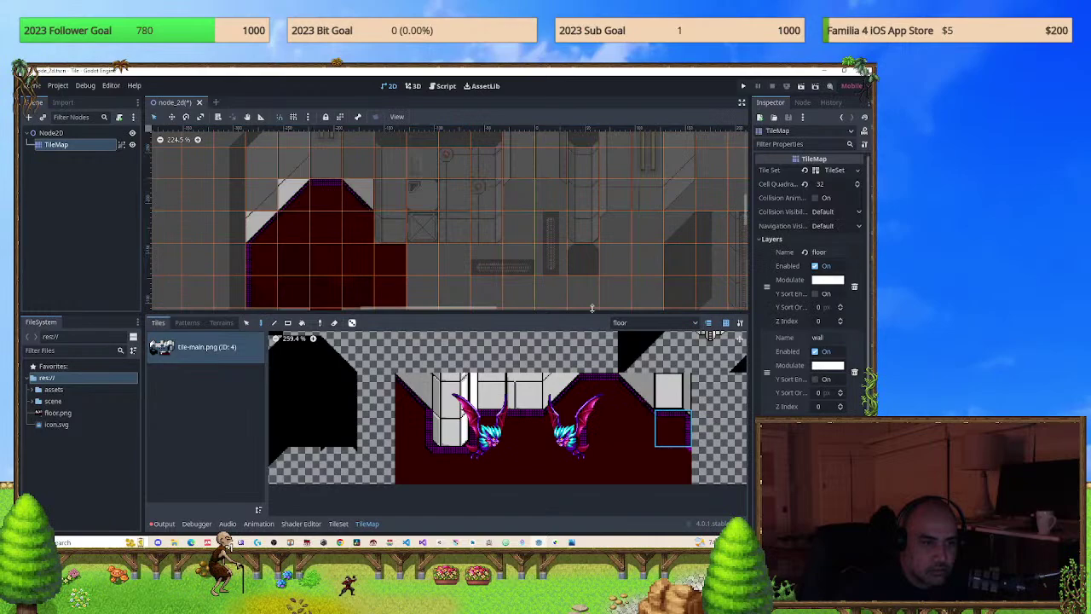
left_click(549, 194)
left_click(486, 428)
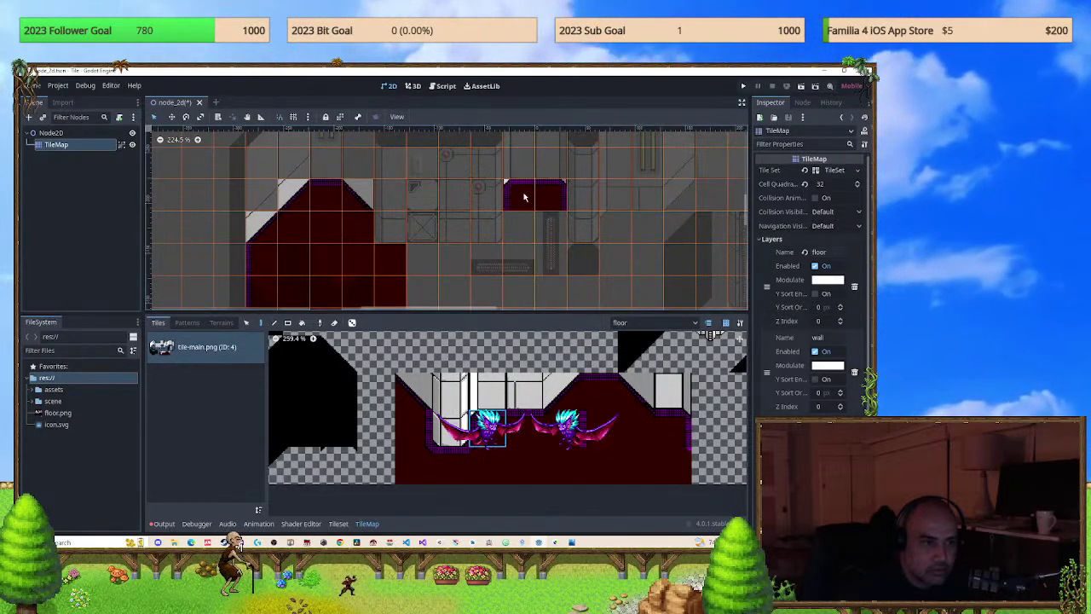
left_click(520, 195)
Continue the central recess downward with a purple left-trim tile below its left corner and a plain dark red tile beneath that.
left_click(486, 465)
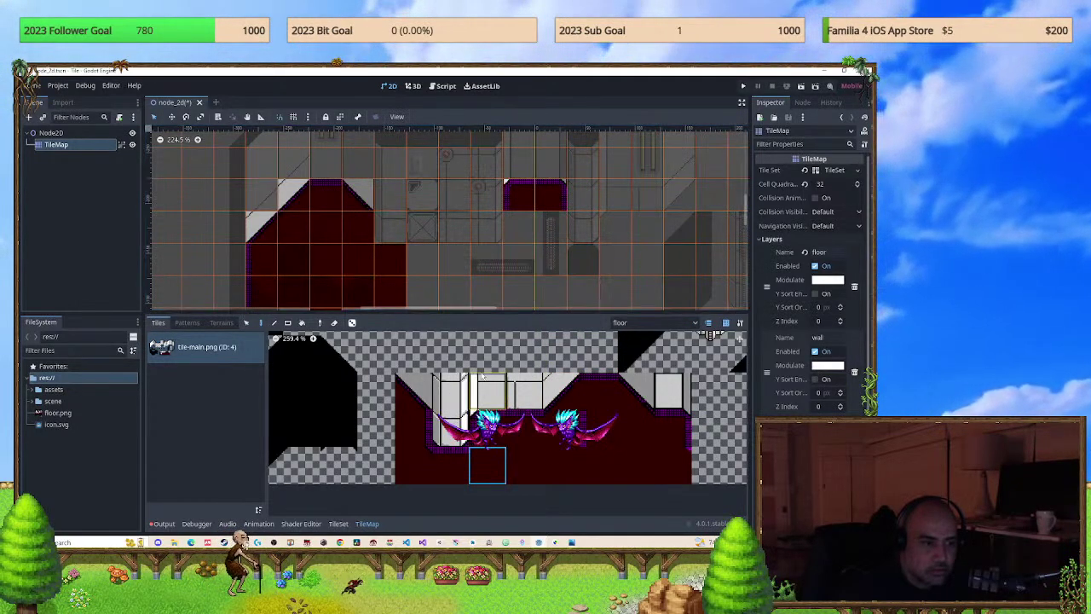
left_click(518, 259)
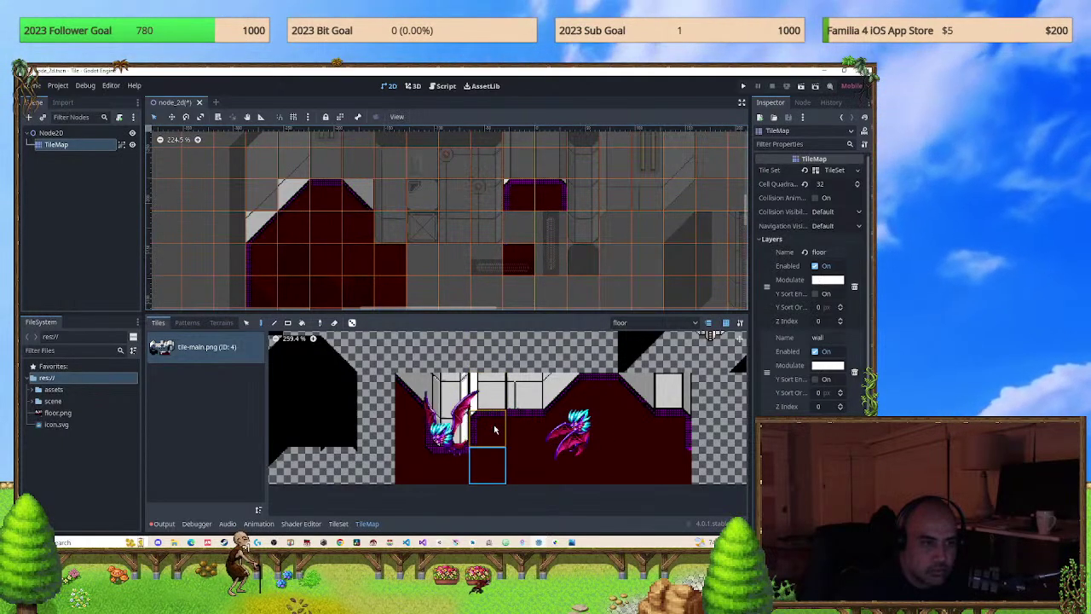
left_click(599, 437)
left_click(522, 230)
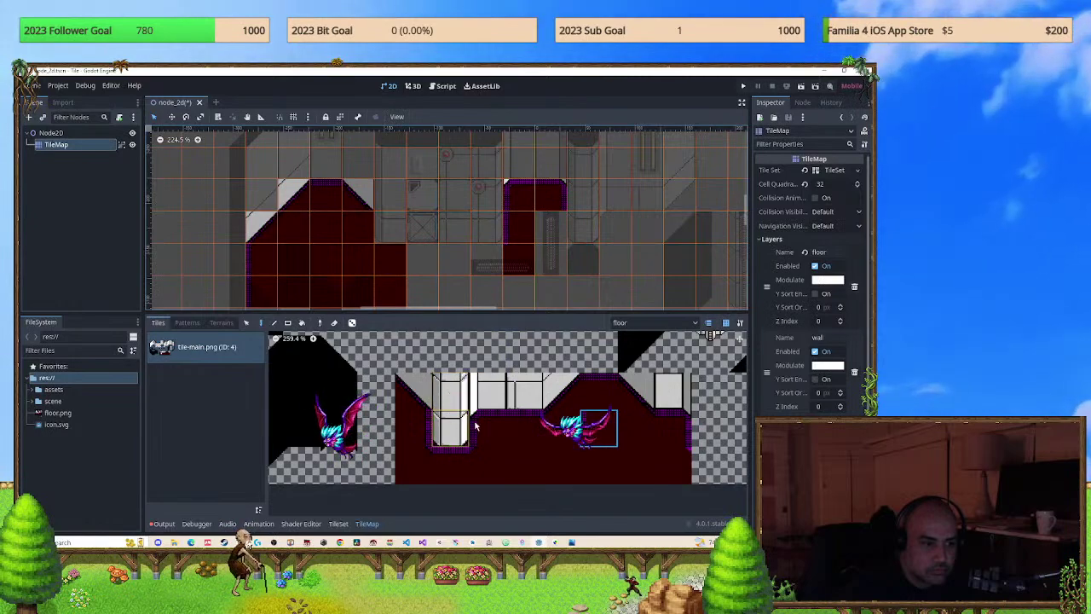
Paint the purple right-trim tile under the left alcove's right diagonal and a row of top-trimmed tiles across to the central recess.
left_click(416, 433)
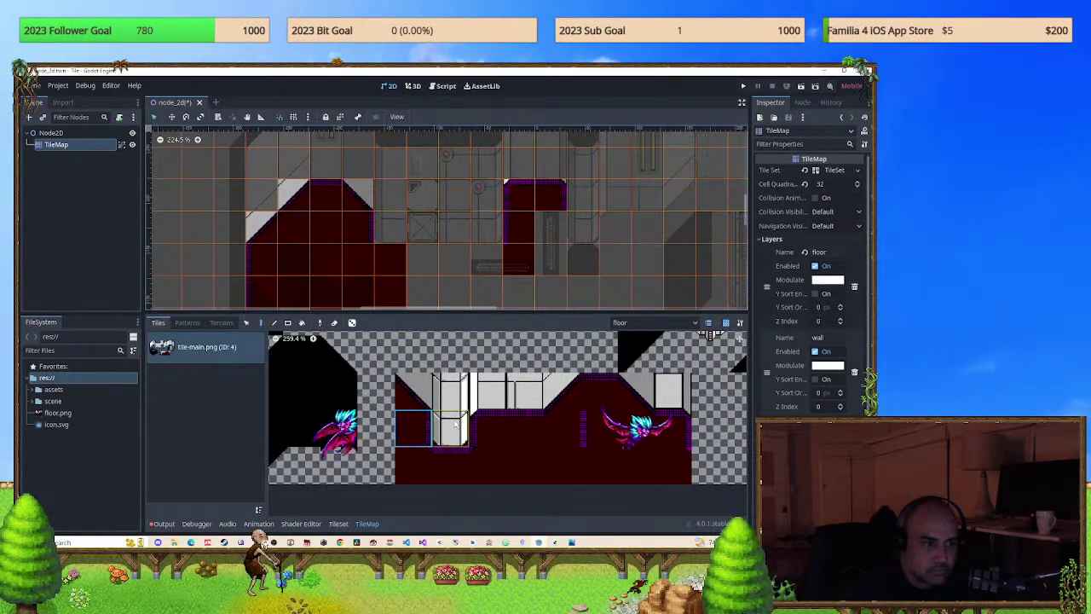
left_click_drag(418, 464, 461, 464)
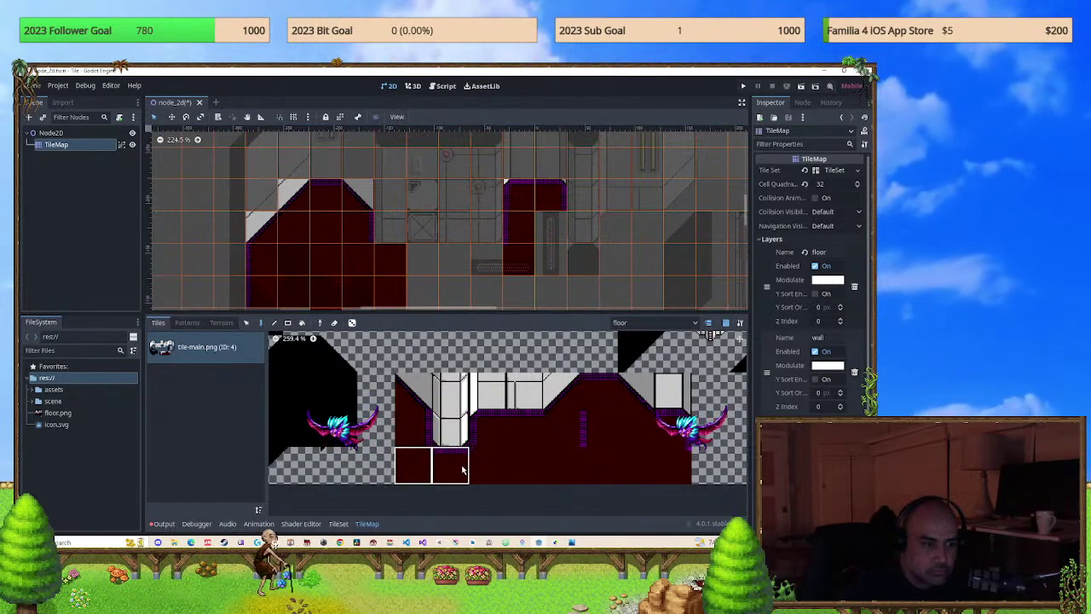
left_click(390, 268, "ctrl")
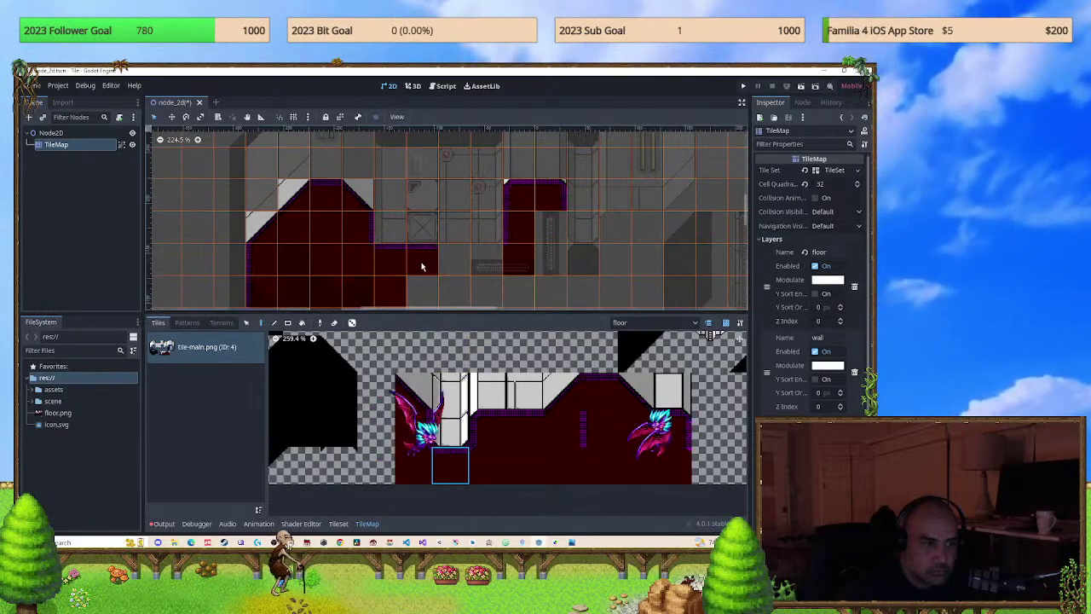
left_click_drag(421, 267, 515, 261)
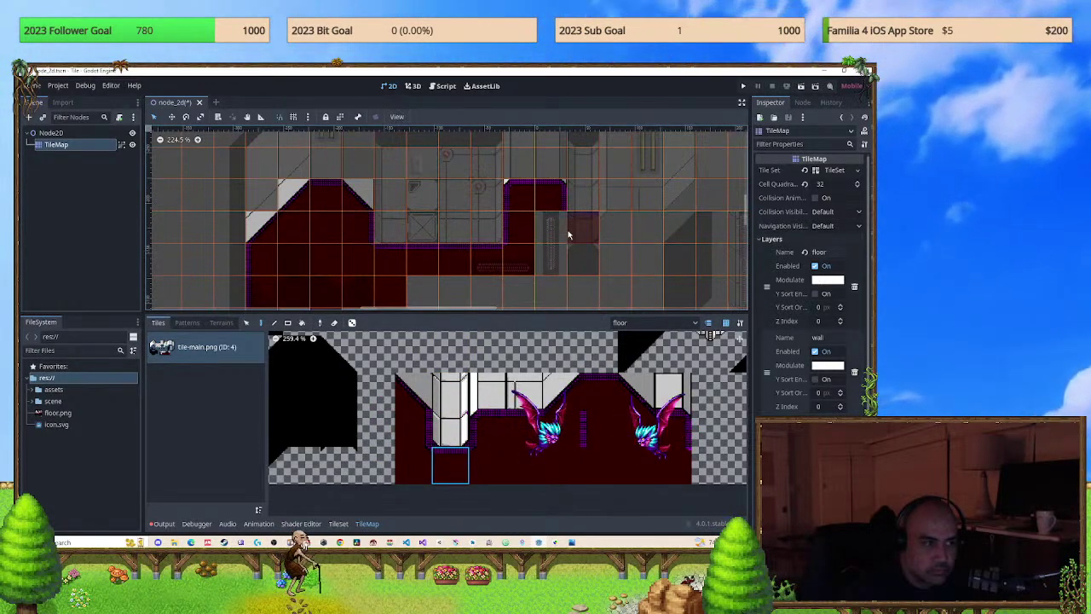
Paint the three-by-two atlas block of pillar base and surrounding purple-trimmed floor over the narrow pillar beside the central recess.
middle_click_drag(599, 244, 509, 247)
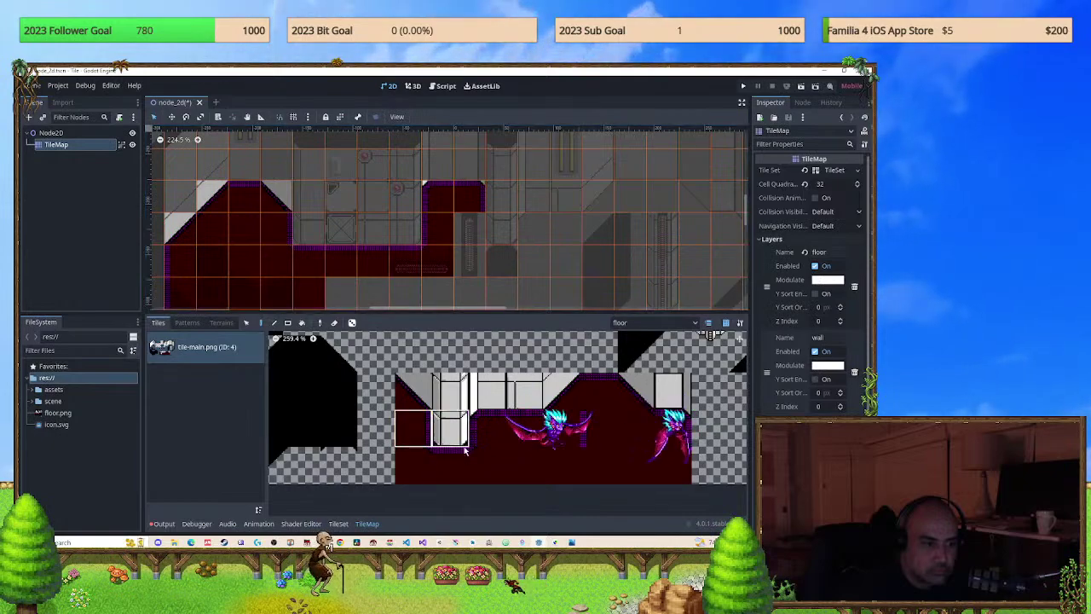
left_click_drag(413, 465, 490, 426)
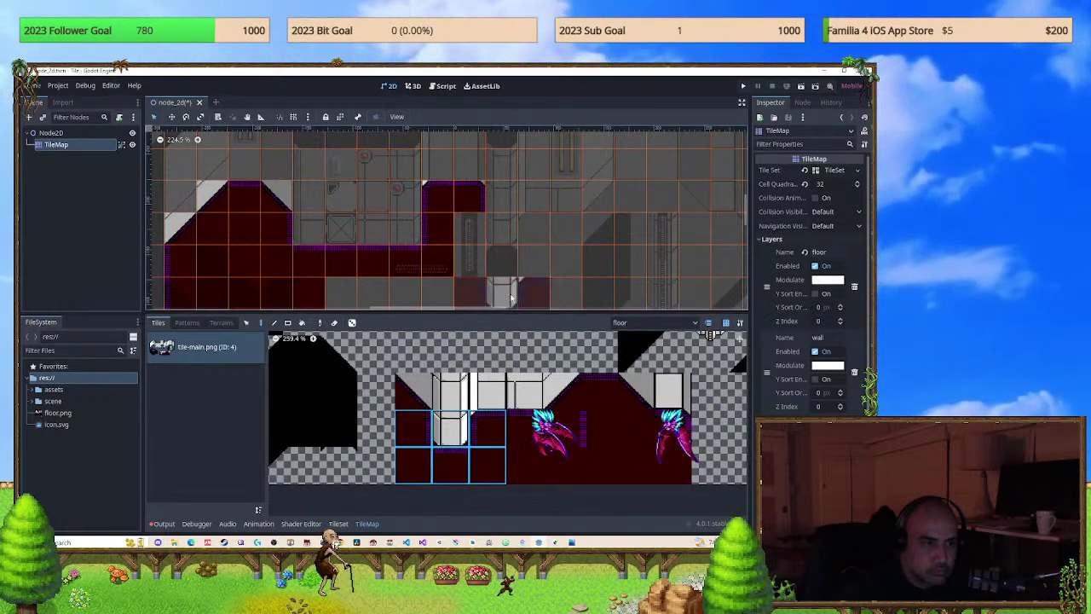
left_click(511, 262)
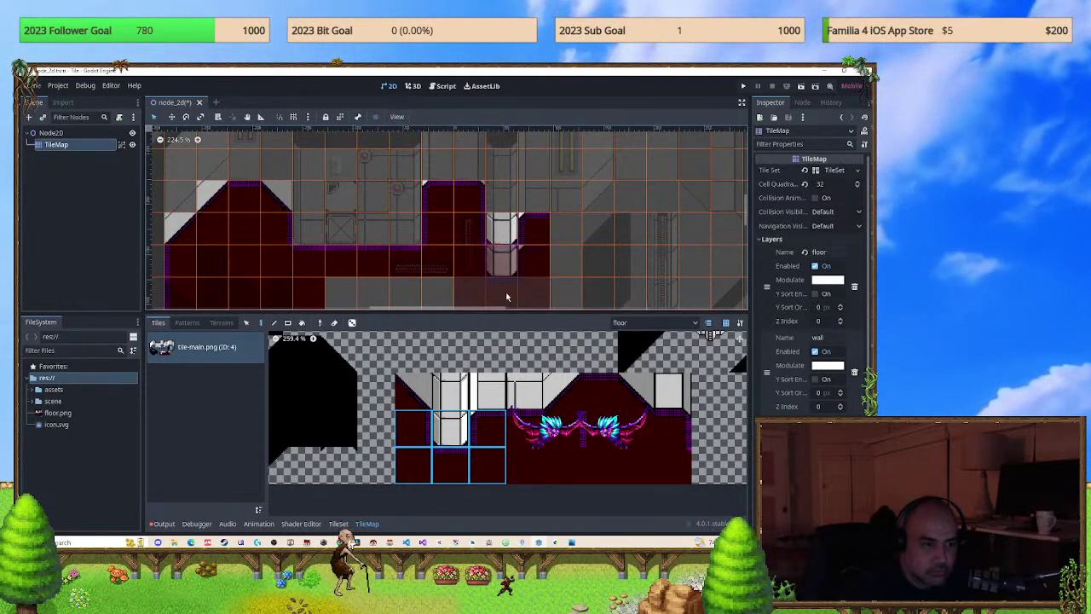
left_click(443, 415)
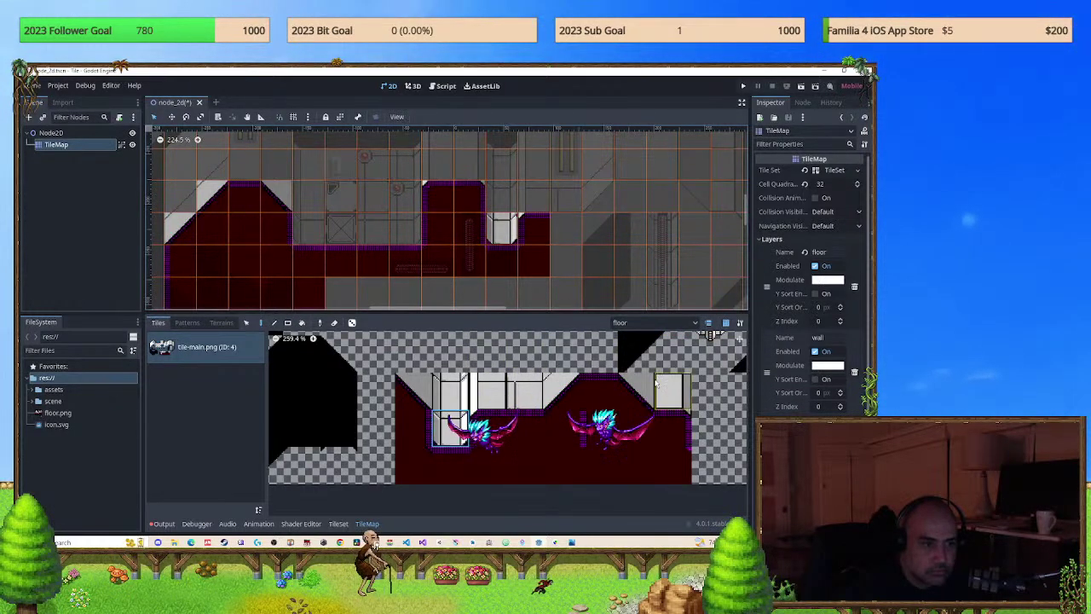
Paint the five-by-two wall and floor block beyond the pillar, and widen the second alcove with its two-by-two top-and-diagonal block.
middle_click_drag(605, 241, 494, 245)
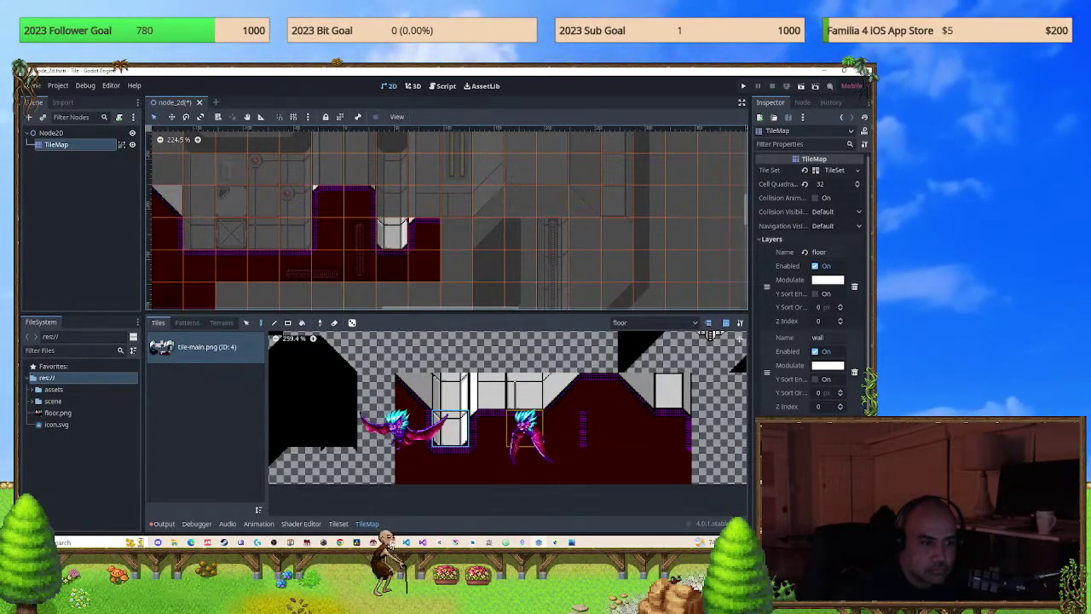
left_click_drag(477, 436, 629, 400)
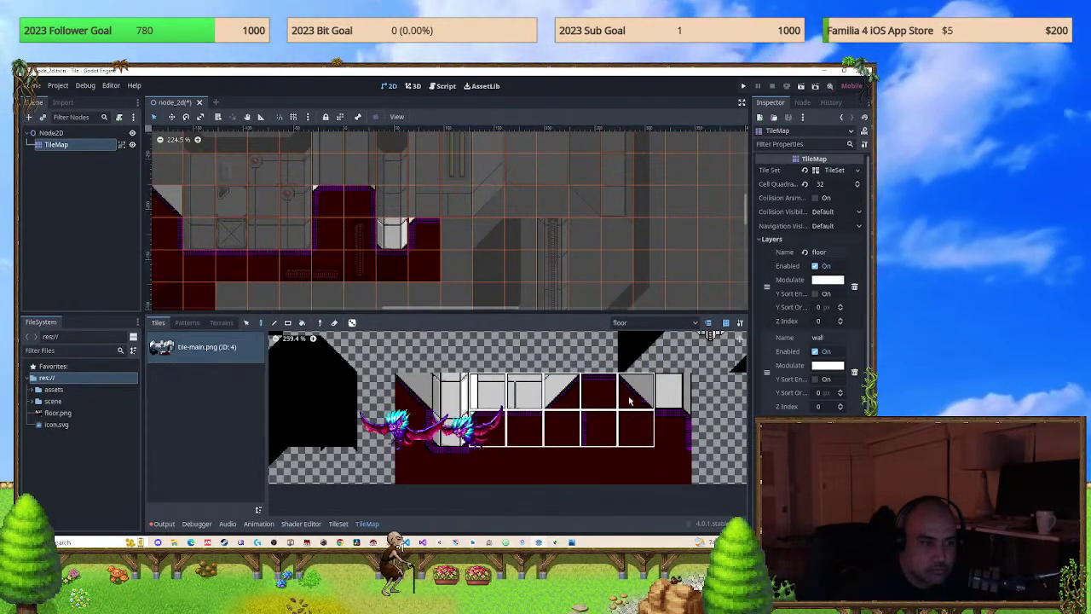
left_click(503, 230)
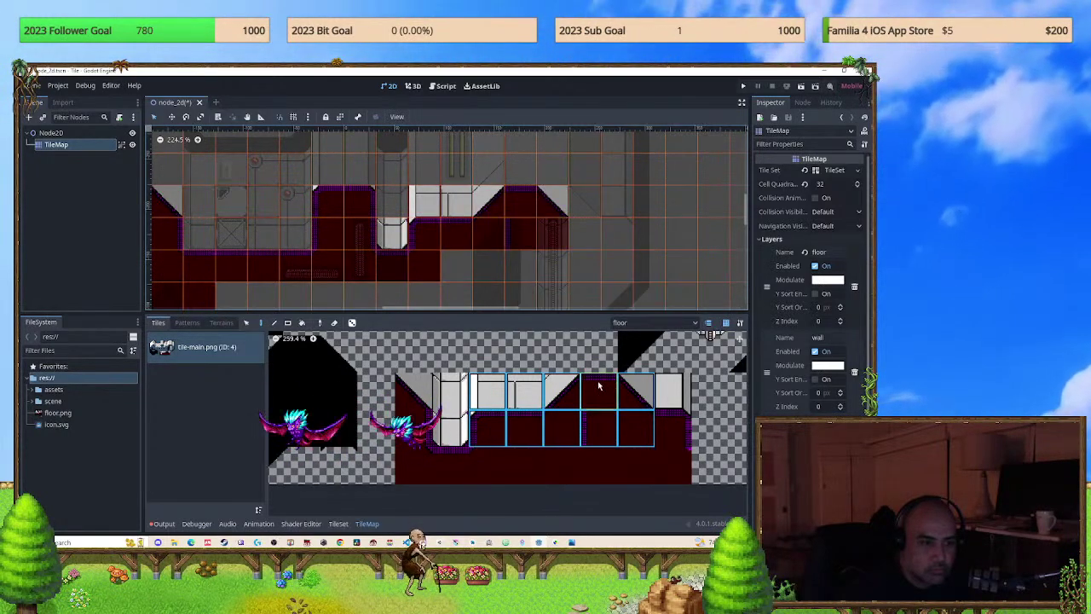
left_click_drag(598, 386, 639, 428)
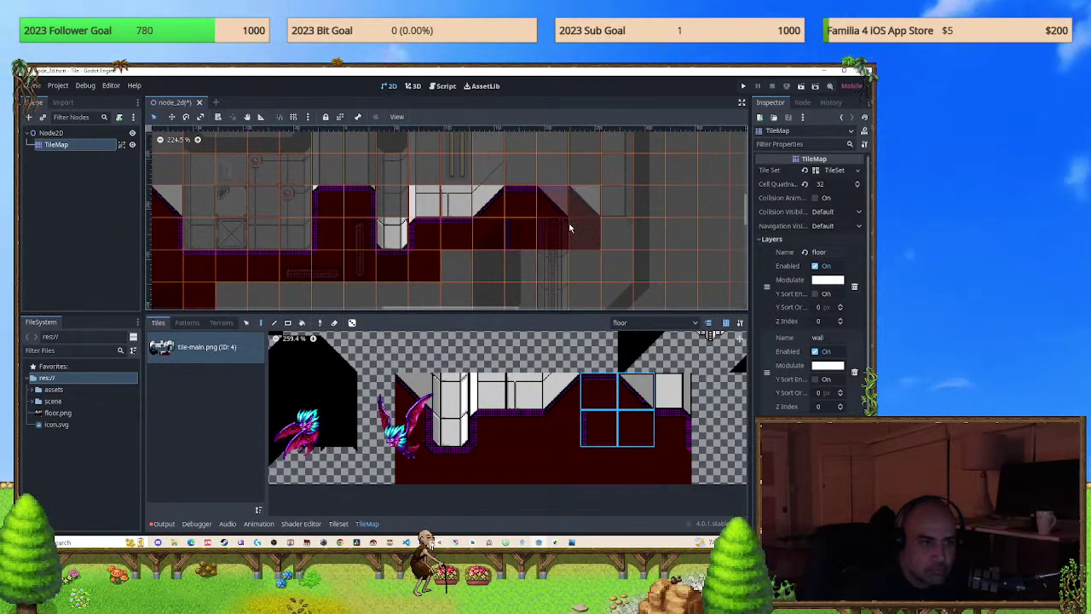
left_click(570, 228)
Fill the row beneath the second alcove with plain dark red tiles and add the purple-trimmed corner tile at the floor's far right end.
left_click(637, 442)
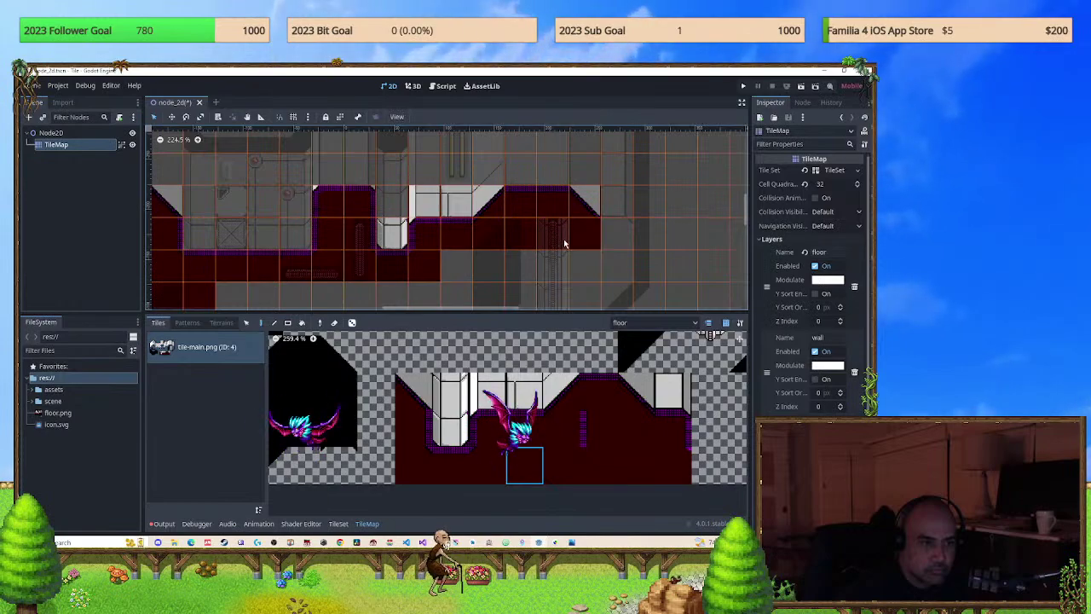
left_click_drag(456, 268, 578, 262)
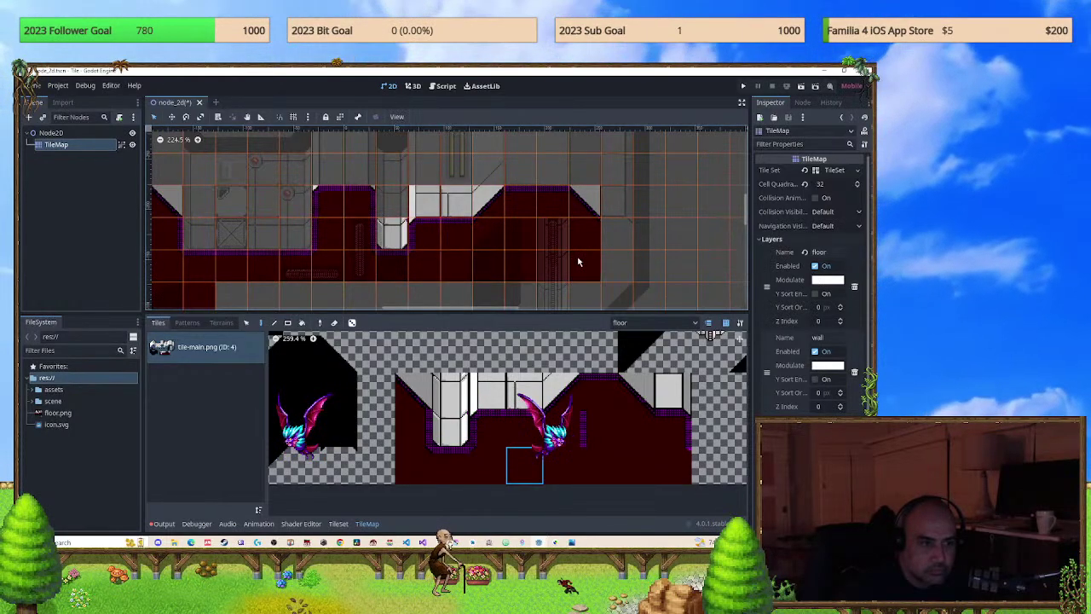
left_click(670, 423)
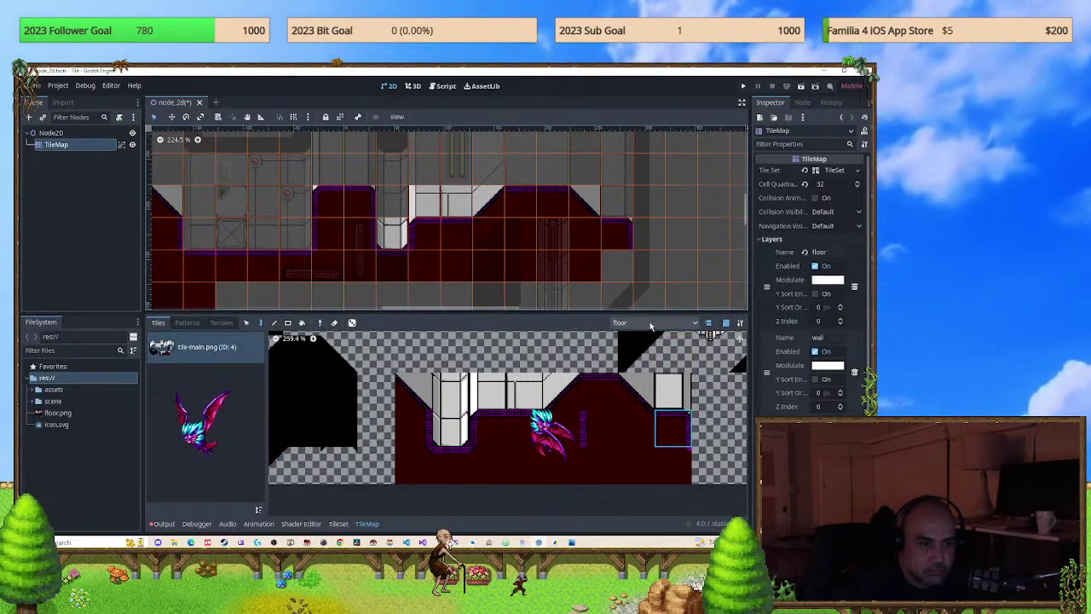
left_click(423, 463)
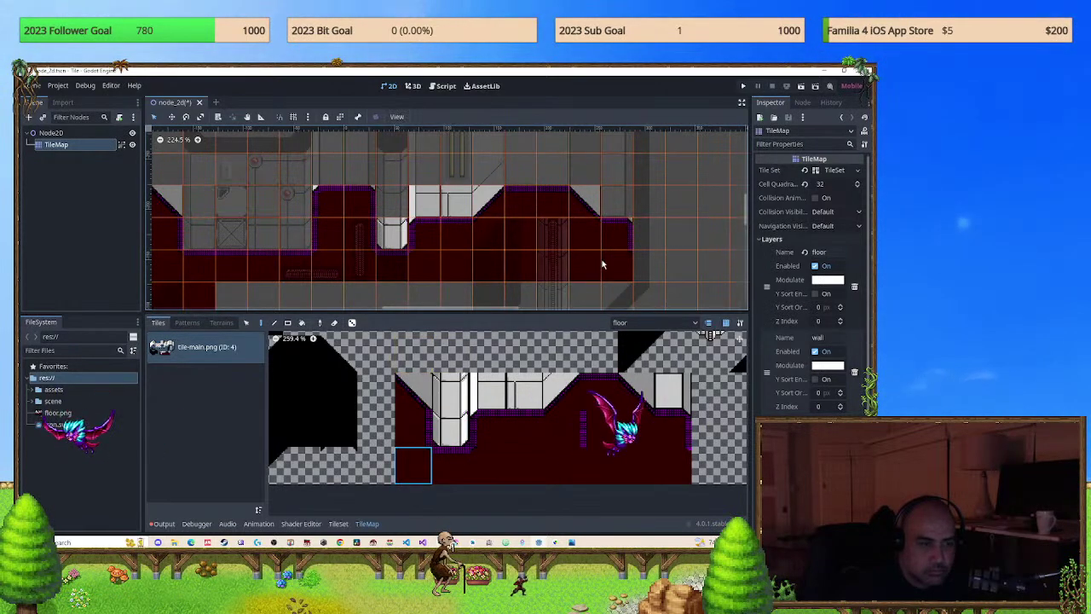
Fill the lower rows of the room's floor with plain dark red tiles between the left alcove and the right wall.
scroll(602, 265, "down", 2)
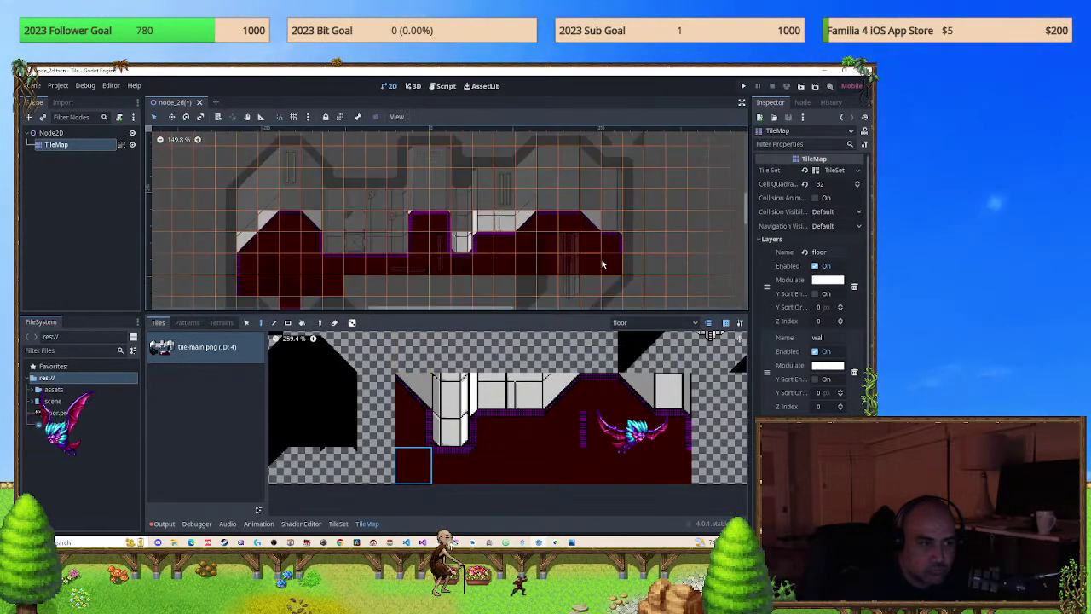
left_click(596, 466)
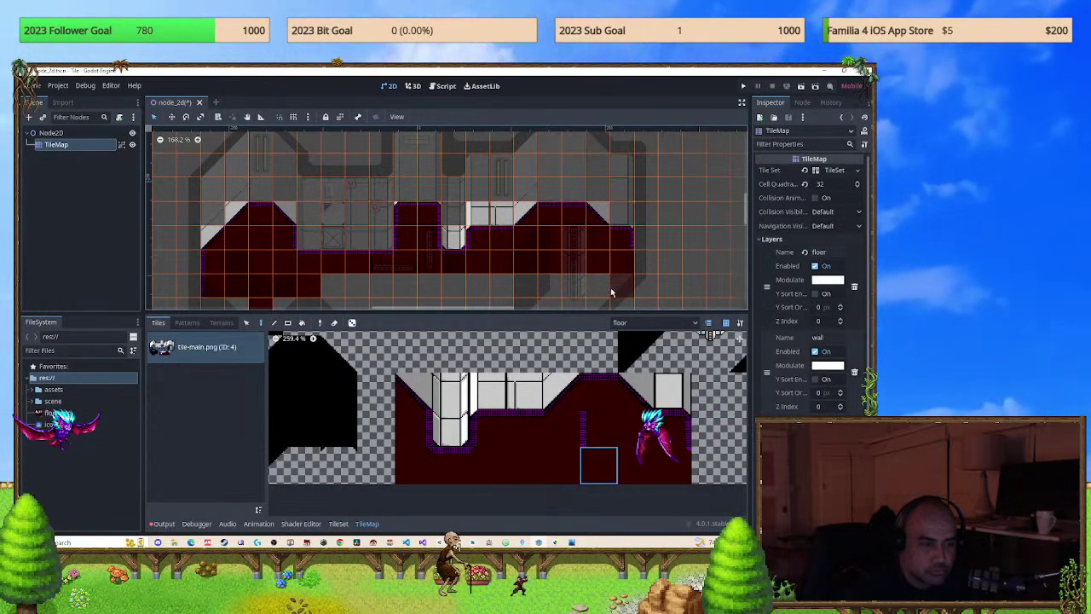
mouse_move(608, 290)
left_mouse_down()
mouse_move(617, 287)
mouse_move(354, 288)
left_mouse_up()
scroll(354, 288, "down", 2)
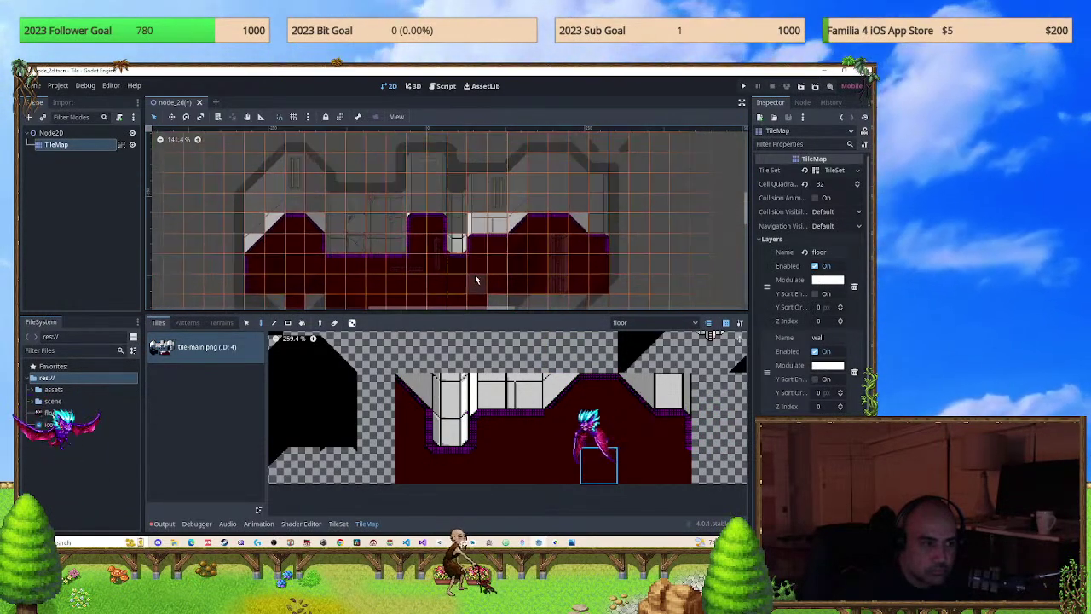
middle_click_drag(477, 264, 477, 227)
left_click_drag(558, 230, 466, 236)
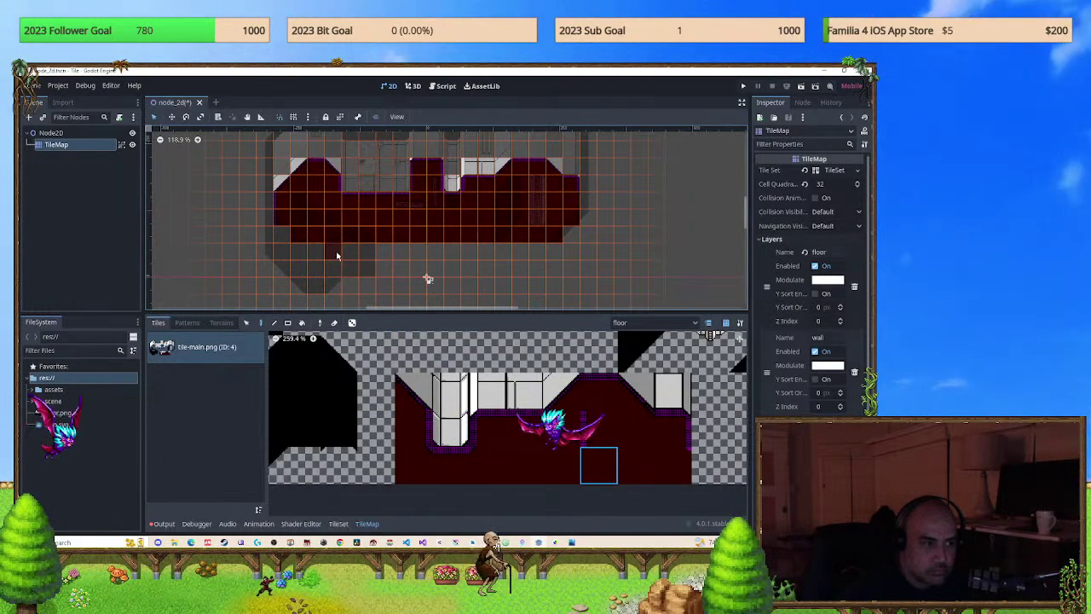
Deselect the TileMap to preview the room with all layers, and reselect it with wall as the active layer.
left_click(103, 254)
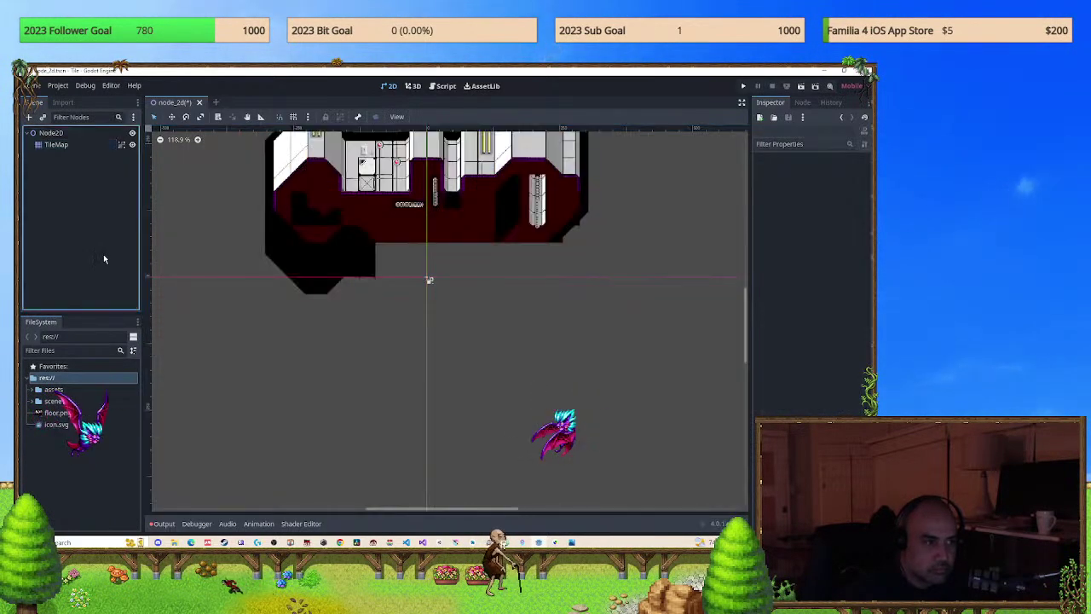
scroll(432, 320, "up", 1)
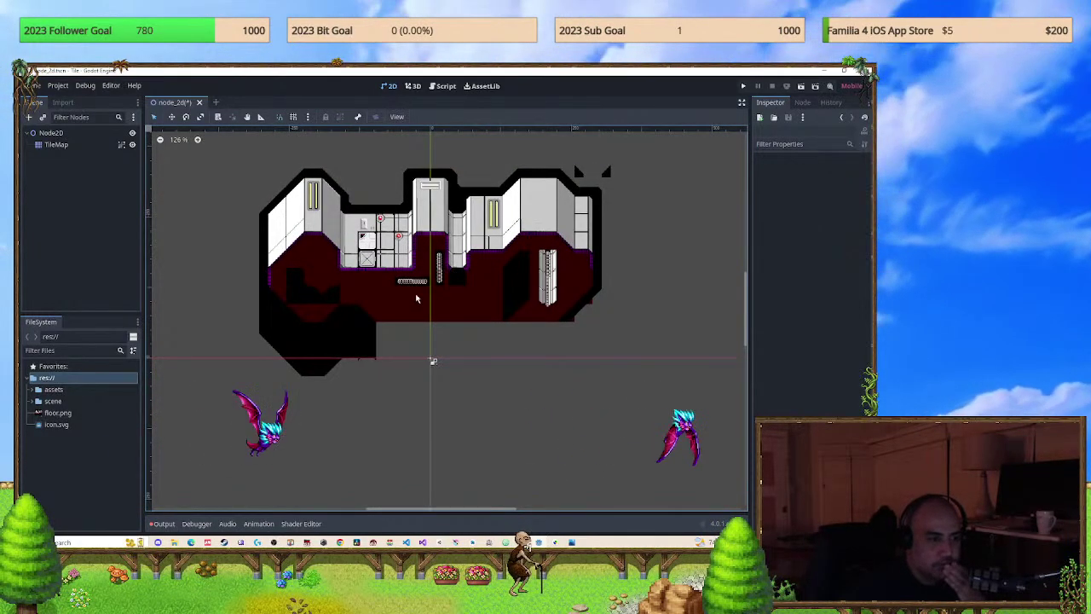
left_click(431, 361)
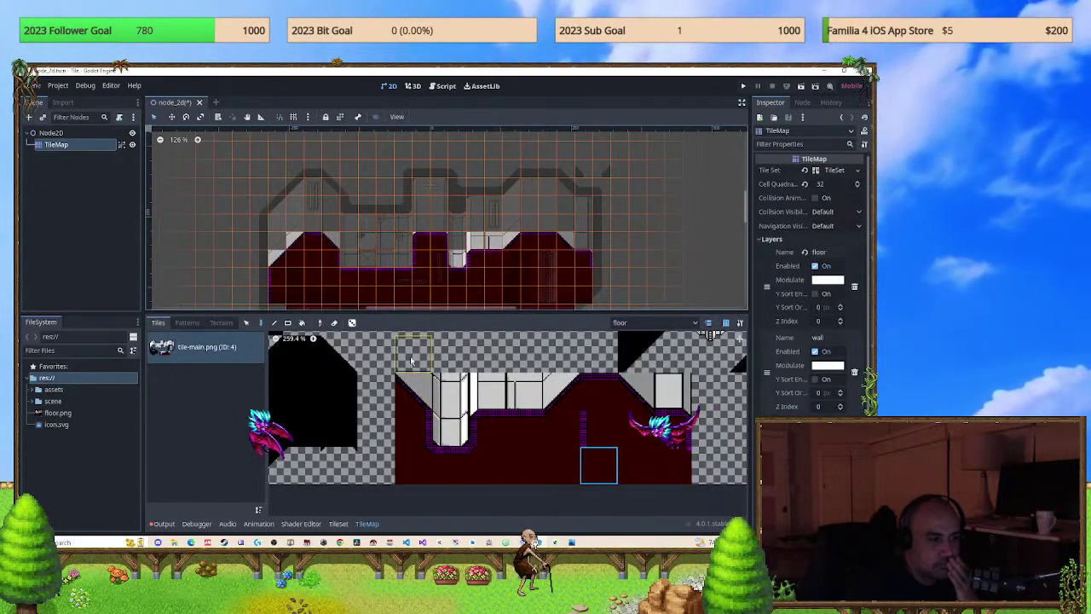
left_click(200, 348)
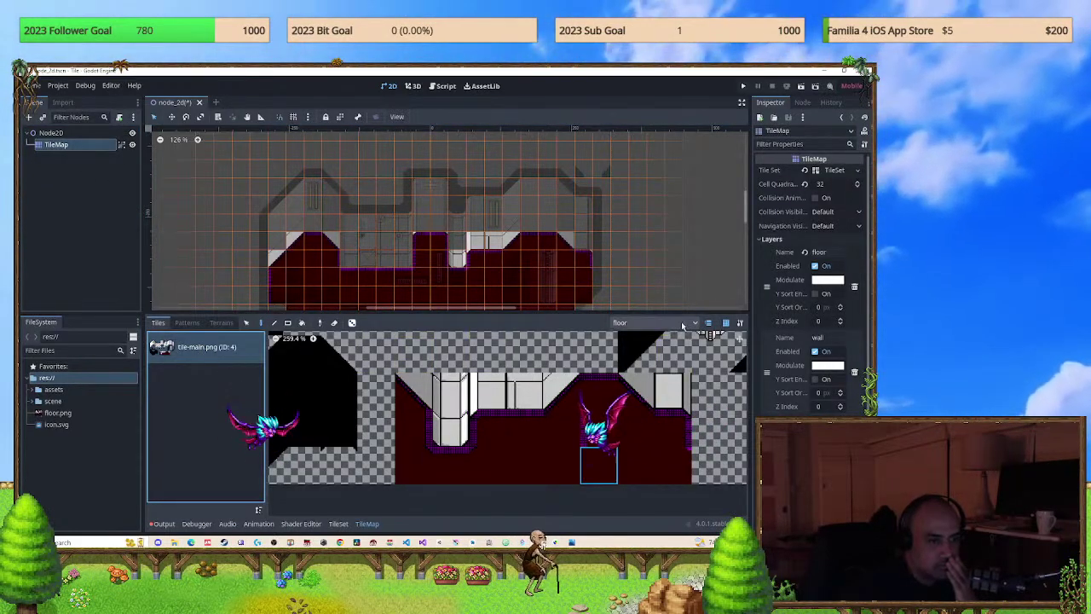
left_click(654, 322)
left_click(629, 348)
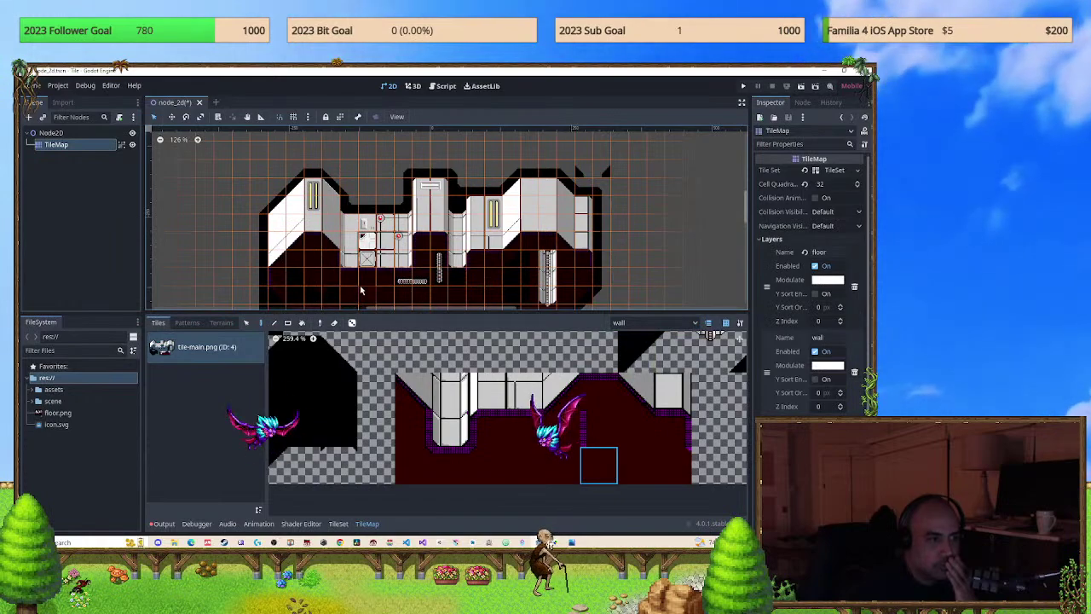
scroll(361, 290, "up", 3)
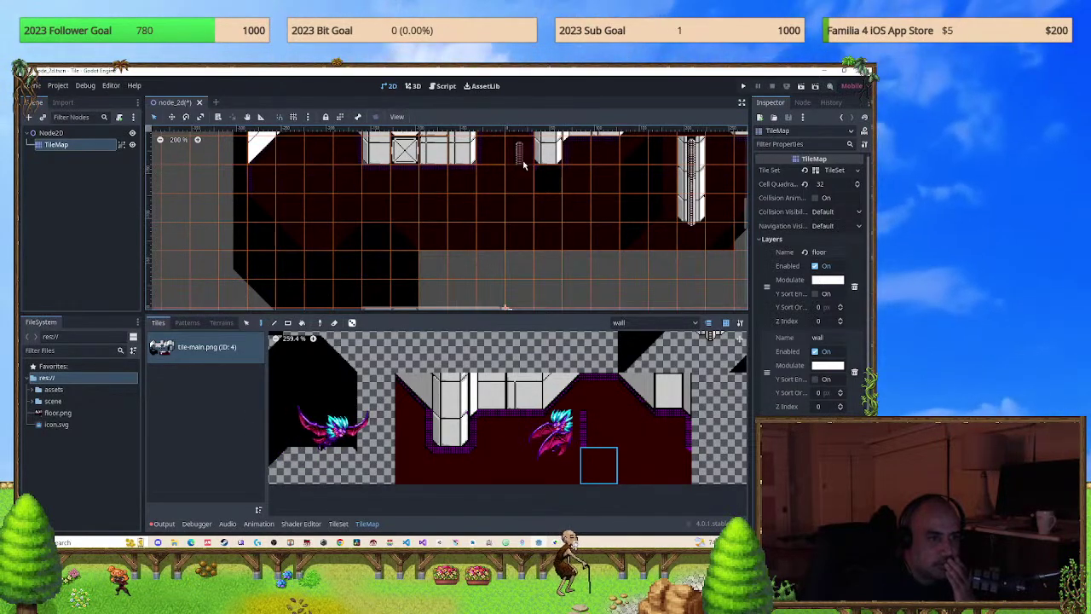
Examine the whole room layout and compare it with the tile-main atlas to see which black tiles are missing.
middle_click_drag(523, 165, 409, 221)
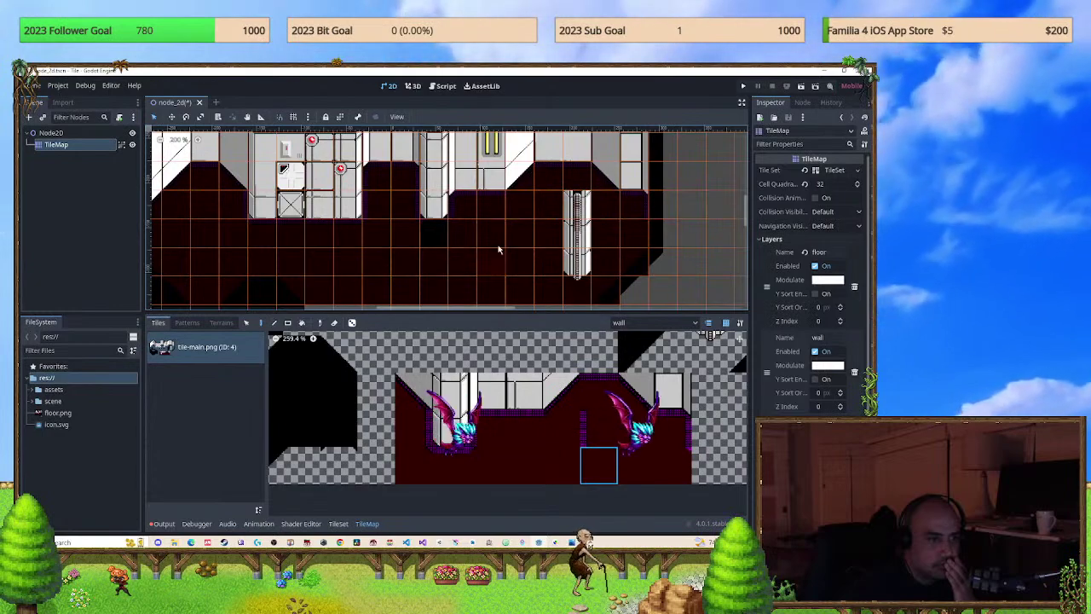
scroll(649, 272, "down", 1)
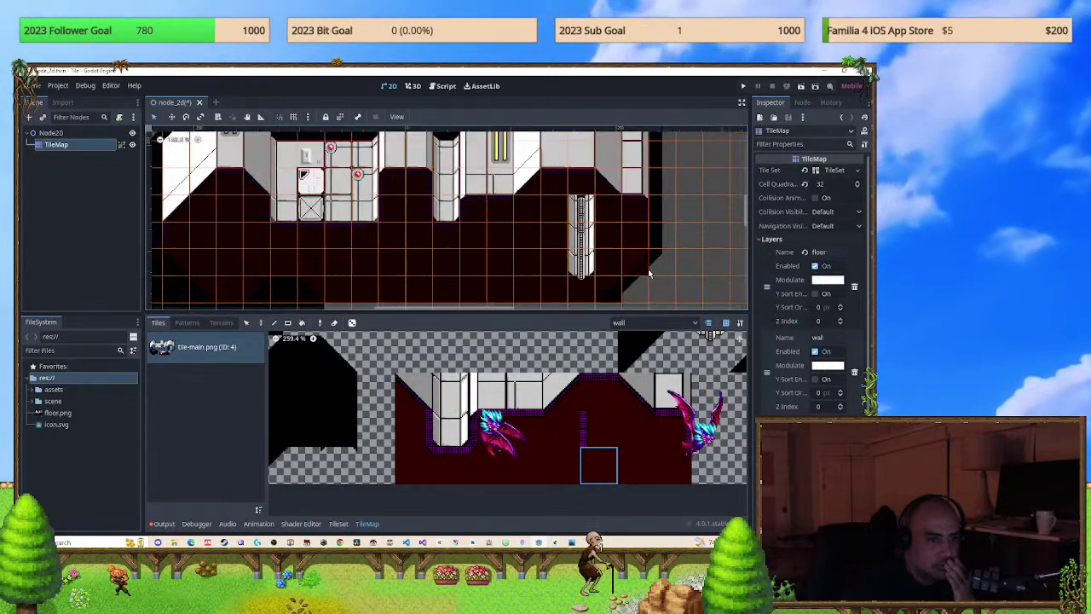
scroll(650, 272, "down", 2)
middle_click_drag(649, 273, 513, 259)
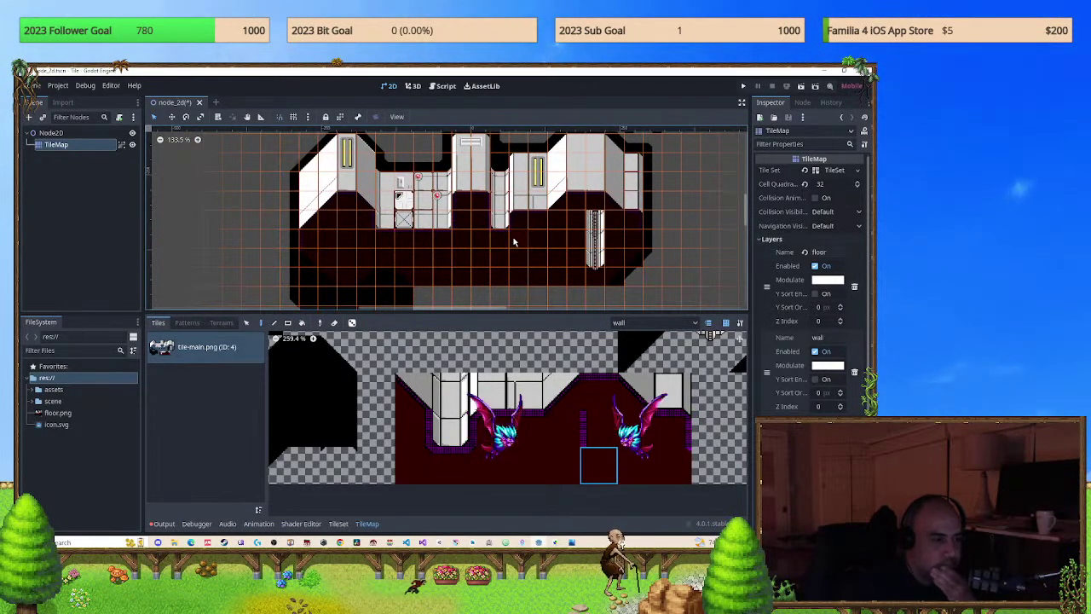
scroll(518, 242, "down", 3)
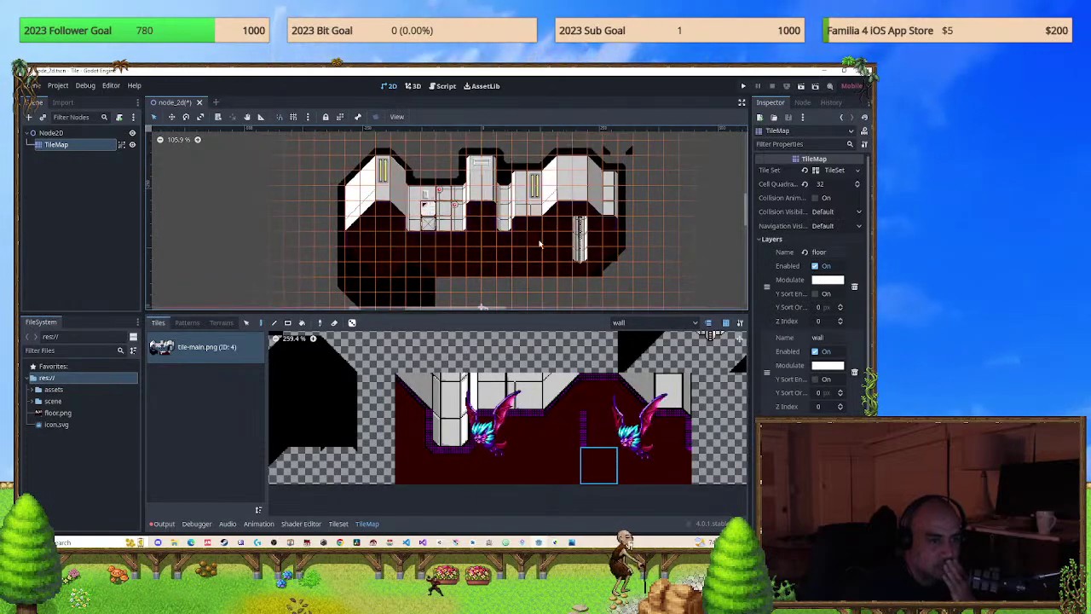
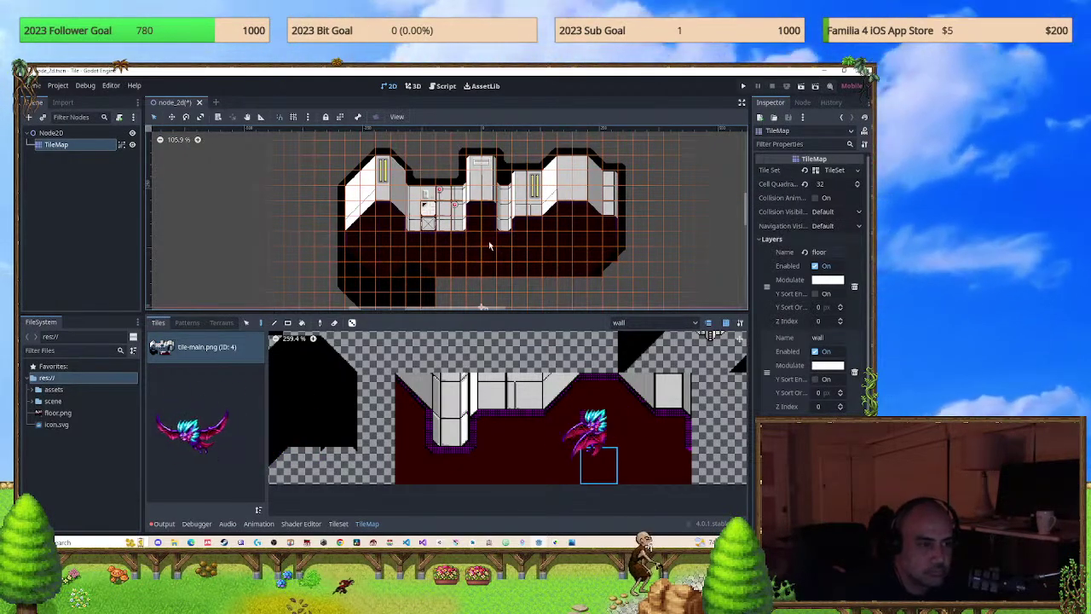
scroll(490, 242, "down", 3)
scroll(533, 414, "down", 8)
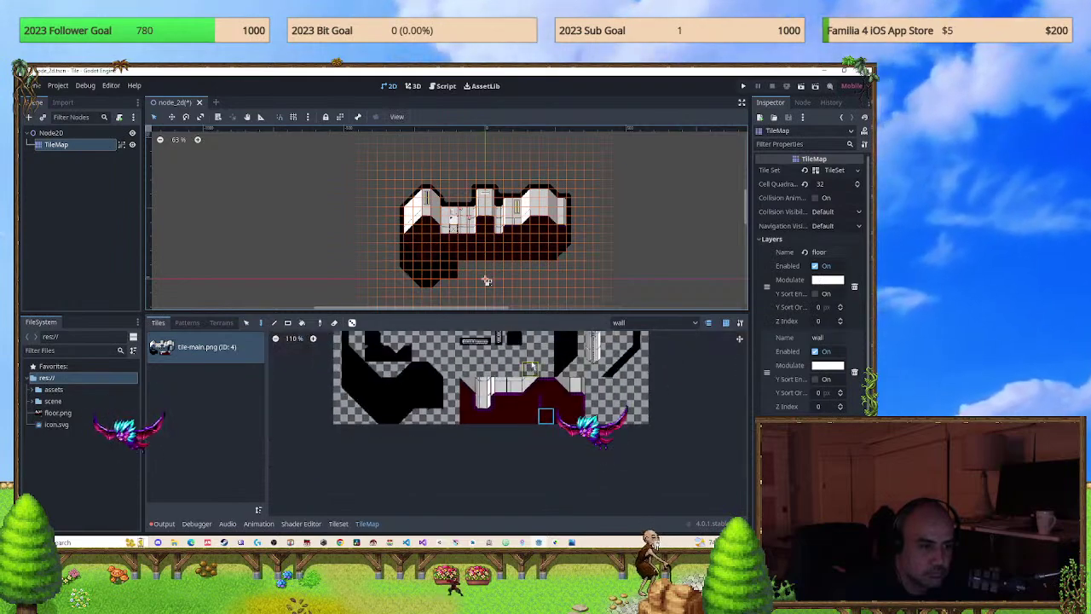
scroll(533, 413, "up", 4)
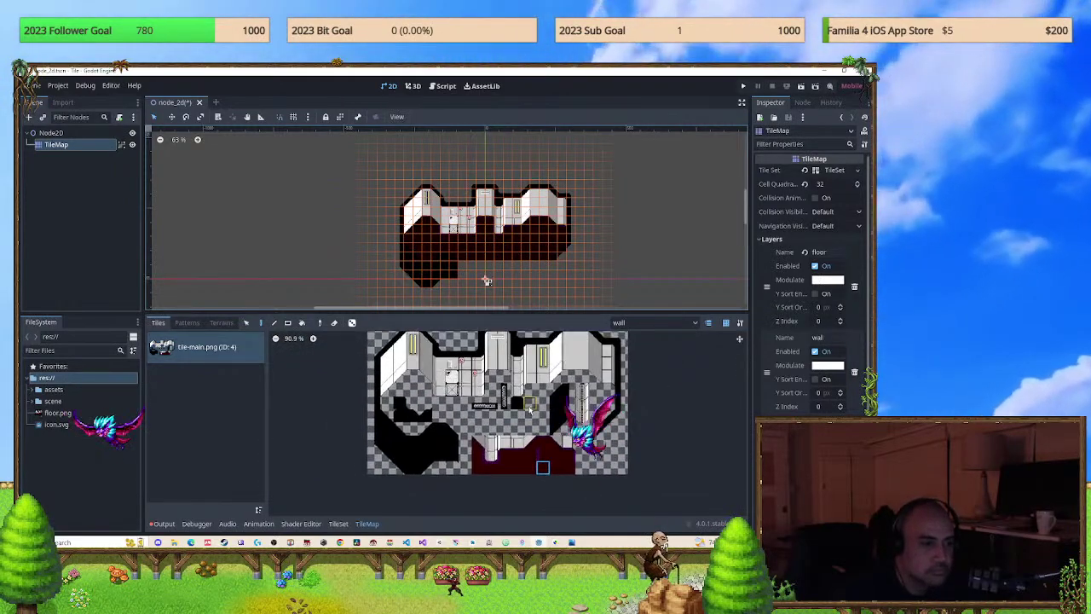
scroll(521, 430, "down", 2)
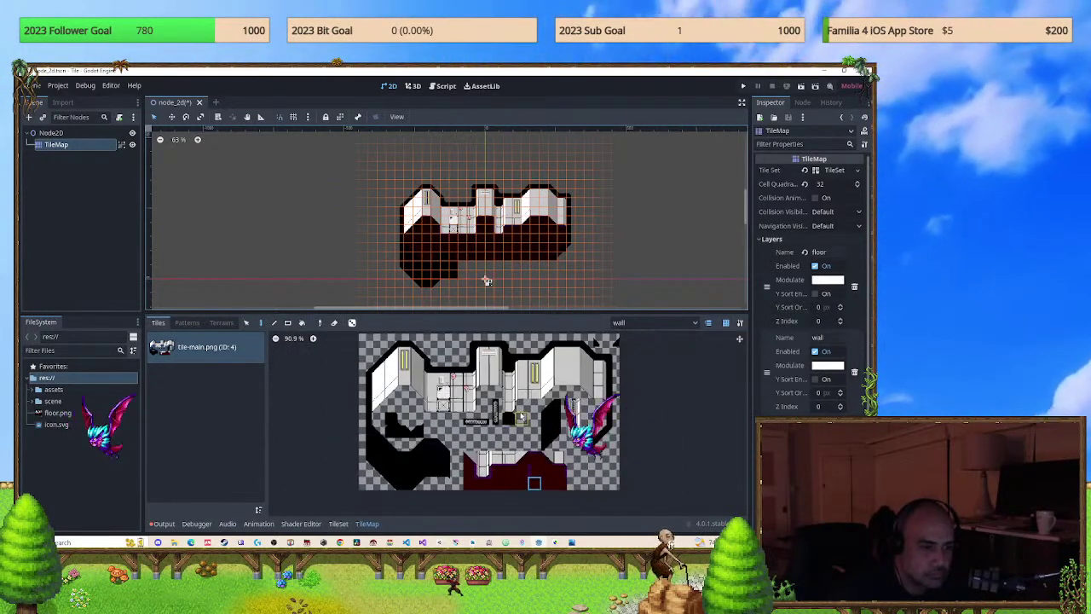
scroll(481, 277, "up", 6)
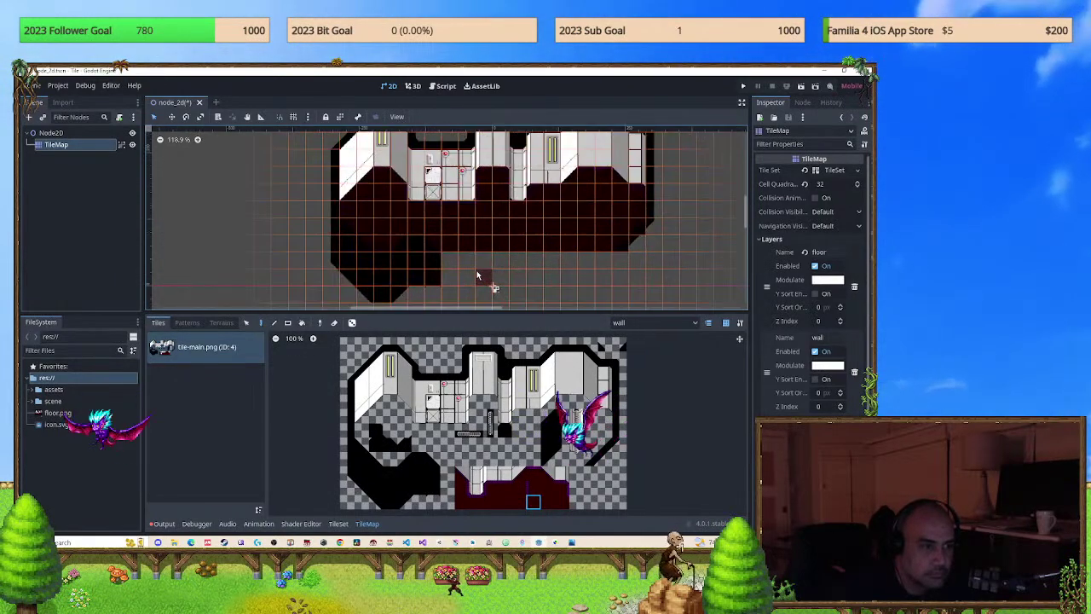
scroll(433, 282, "down", 2)
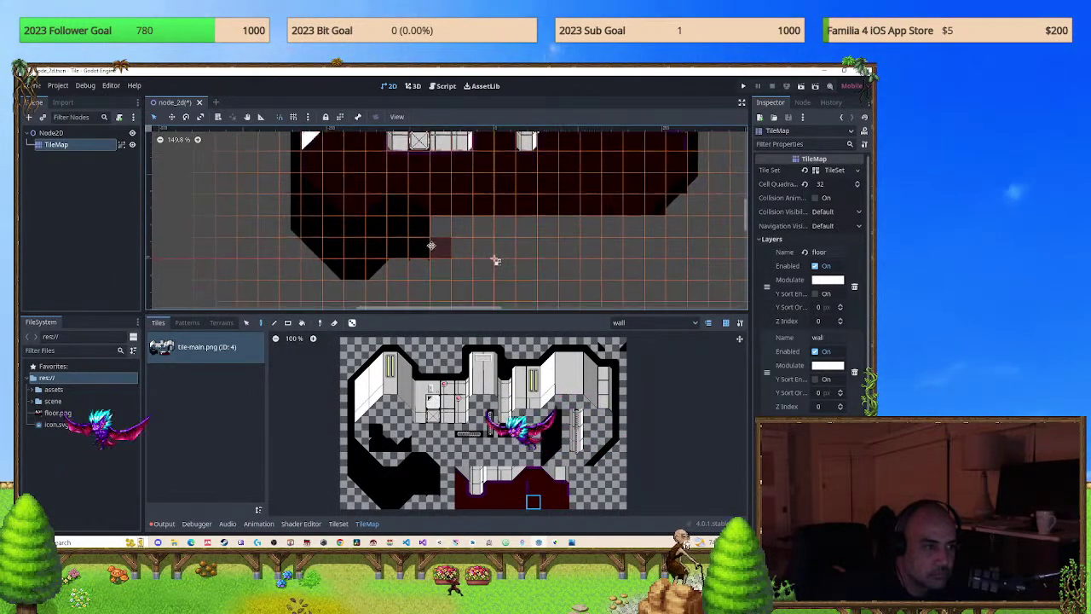
Paint the black diagonal tile beneath the lower-left block, and extend the black area rightward below the floor with a three-tile-high black column.
left_click(337, 266, "ctrl")
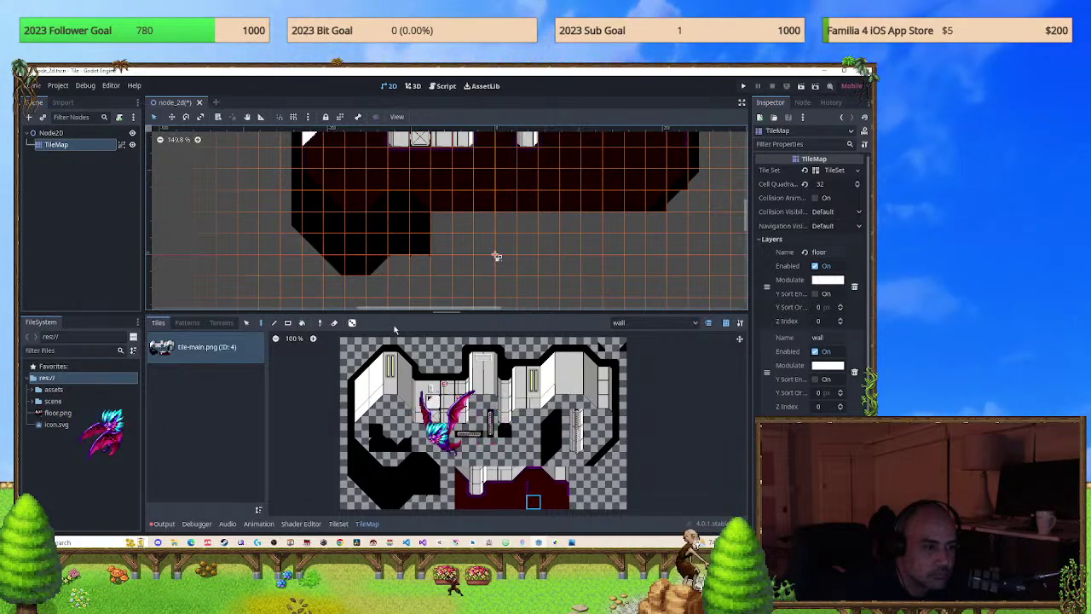
left_click(419, 263)
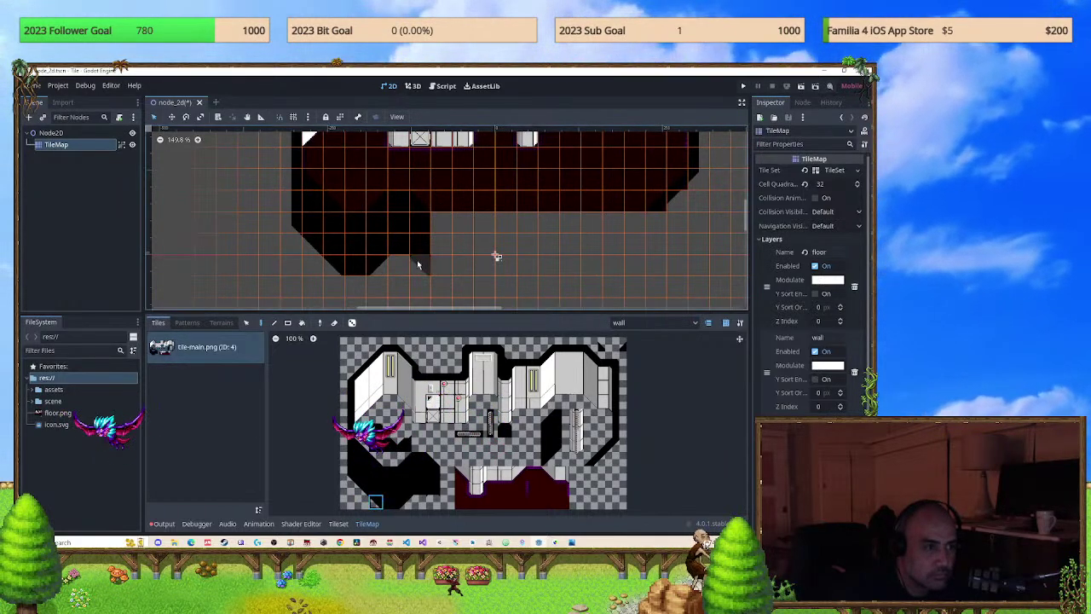
left_click(494, 256, "ctrl")
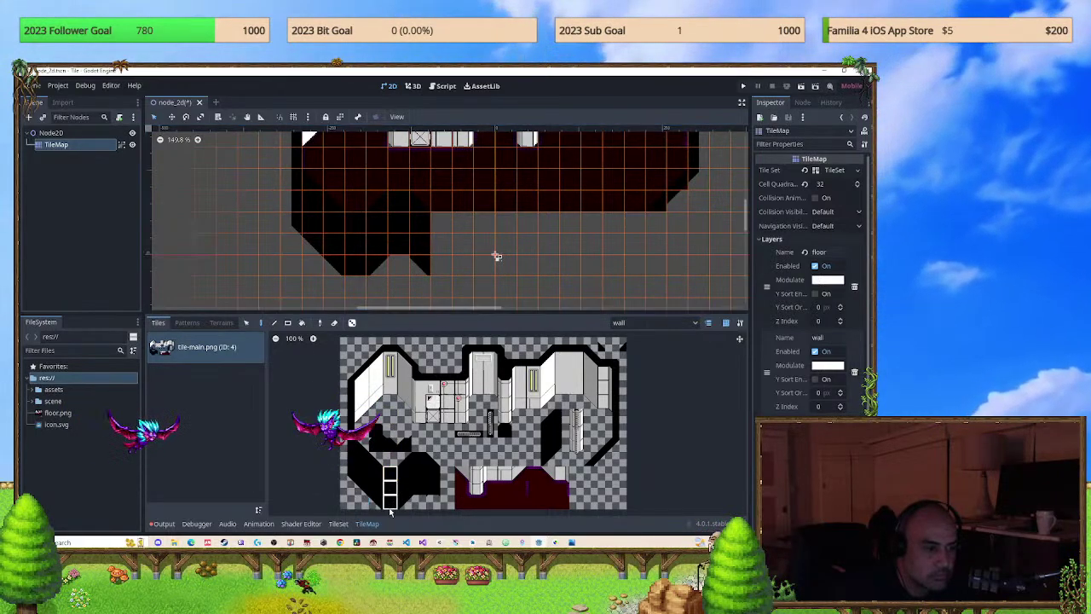
mouse_move(494, 253)
left_mouse_down()
mouse_move(443, 246)
mouse_move(595, 246)
left_mouse_up()
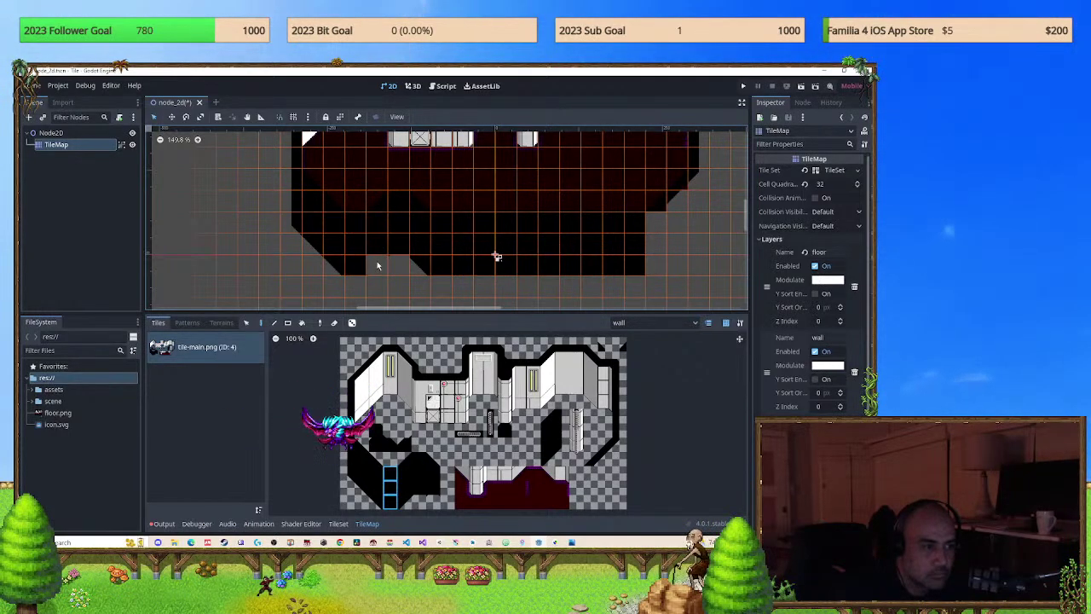
Slope the black area's lower-right corner upward with the four-tile black column that ends in diagonal tiles.
middle_click_drag(415, 497, 405, 454)
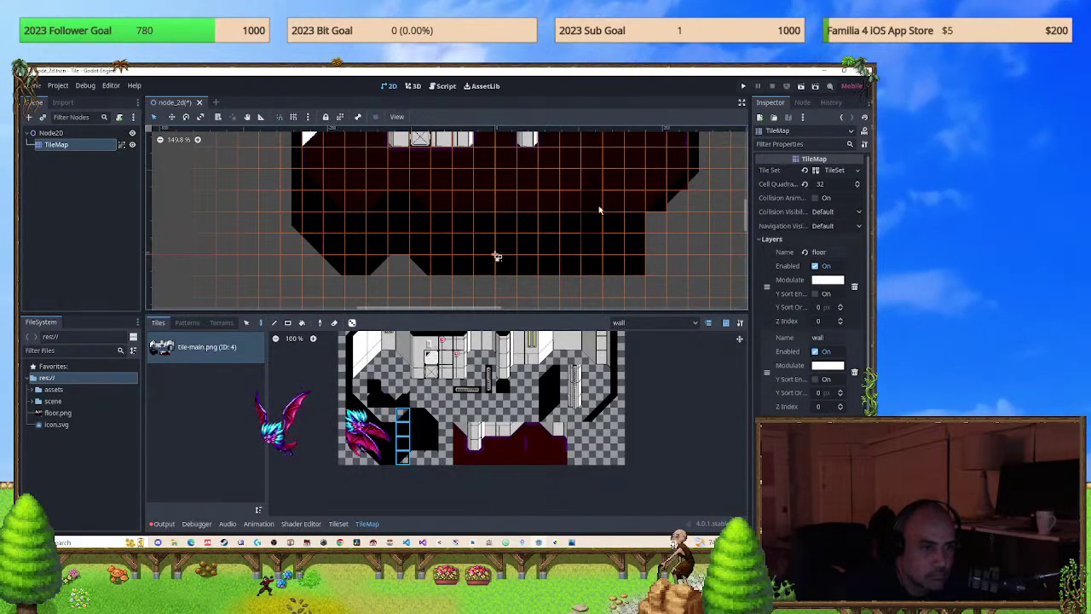
left_click(656, 224)
left_click(681, 210)
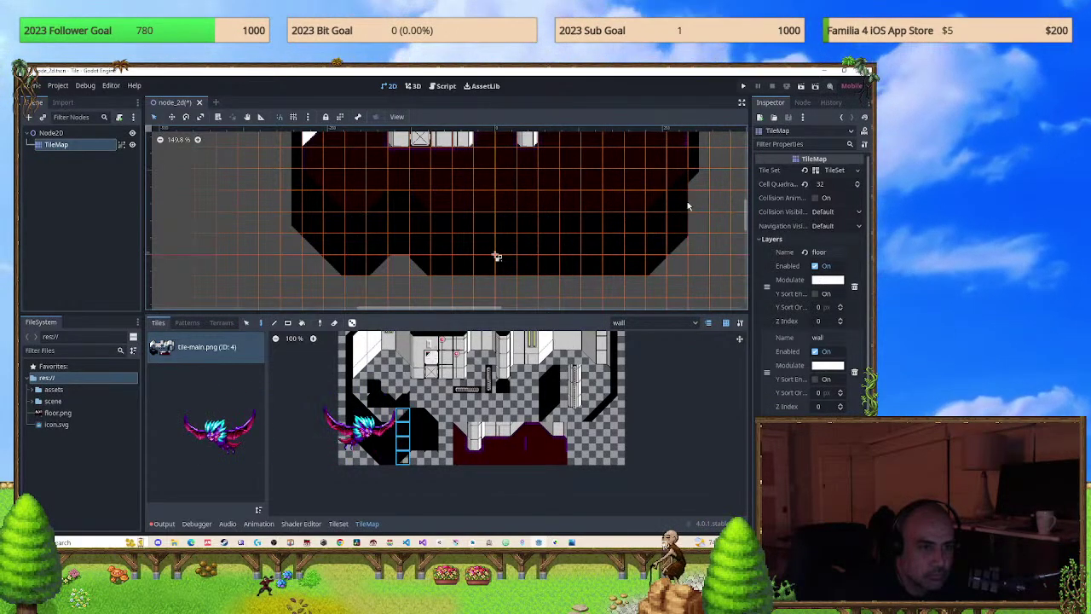
scroll(706, 185, "up", 1)
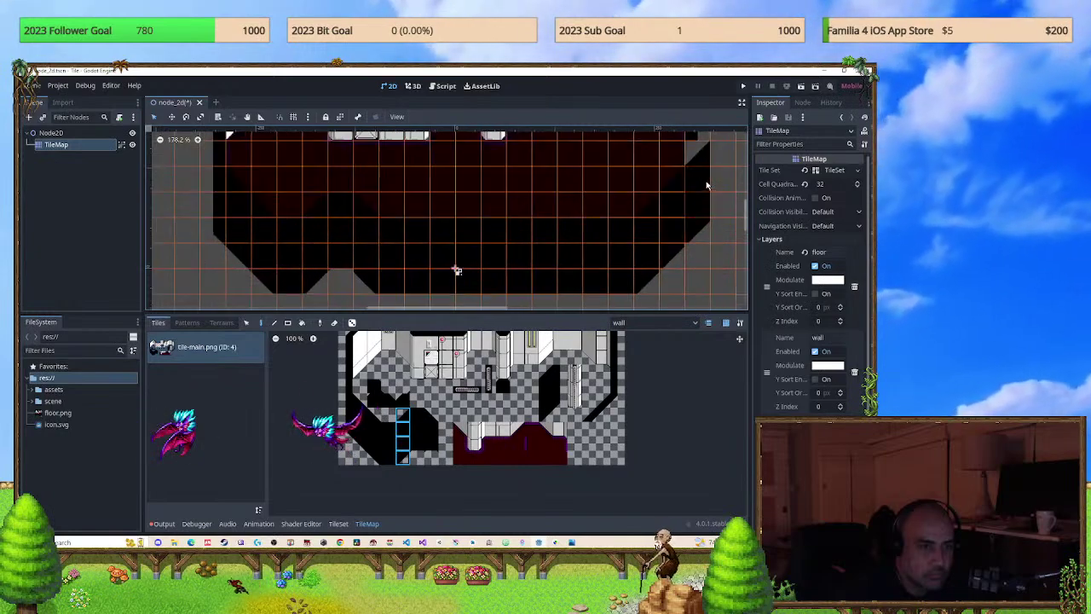
scroll(706, 185, "down", 1)
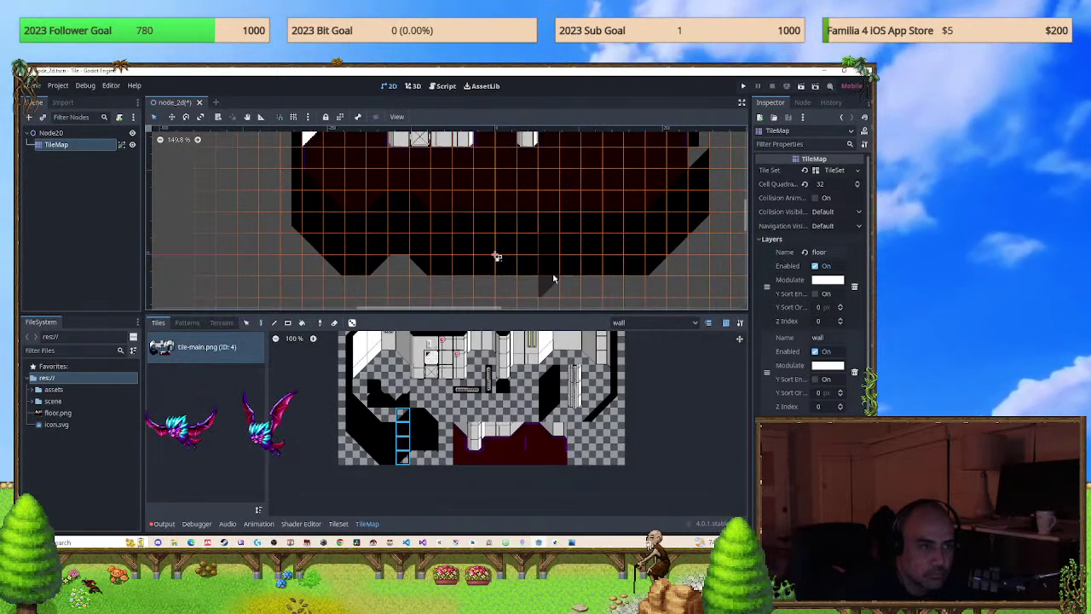
Clear the stray black tiles beside the floor's upper-right edge by painting over them with an empty atlas tile.
left_click(489, 400)
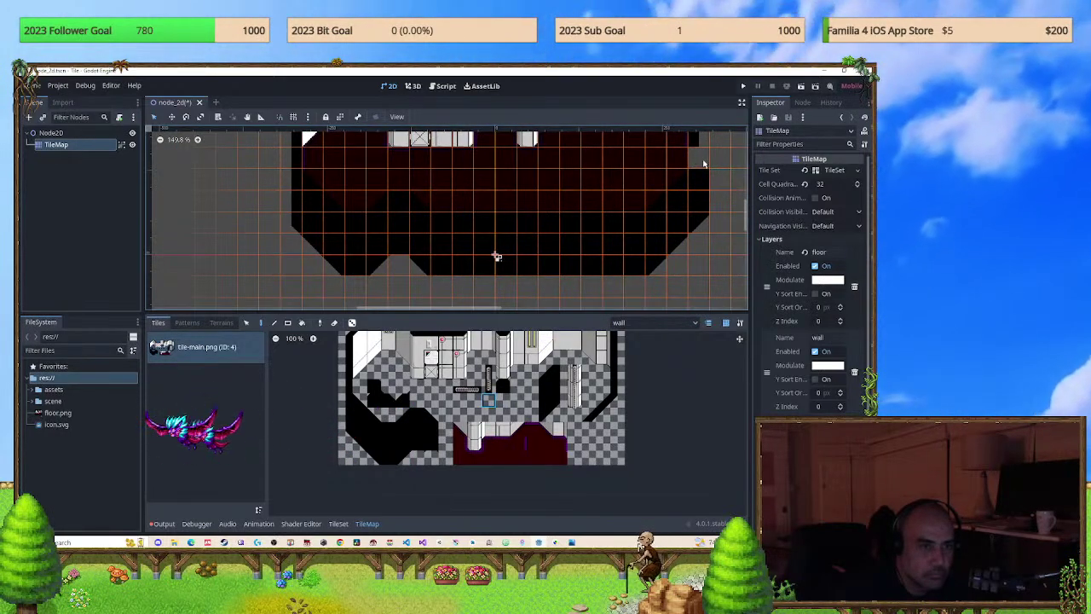
scroll(703, 163, "up", 3)
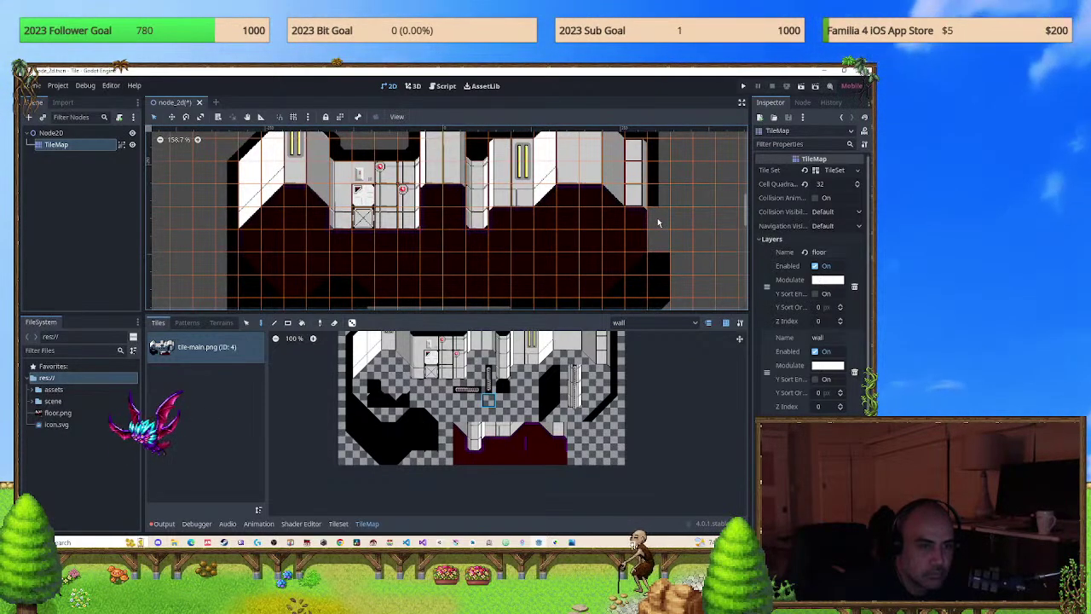
scroll(657, 223, "right", 2)
scroll(639, 239, "down", 1)
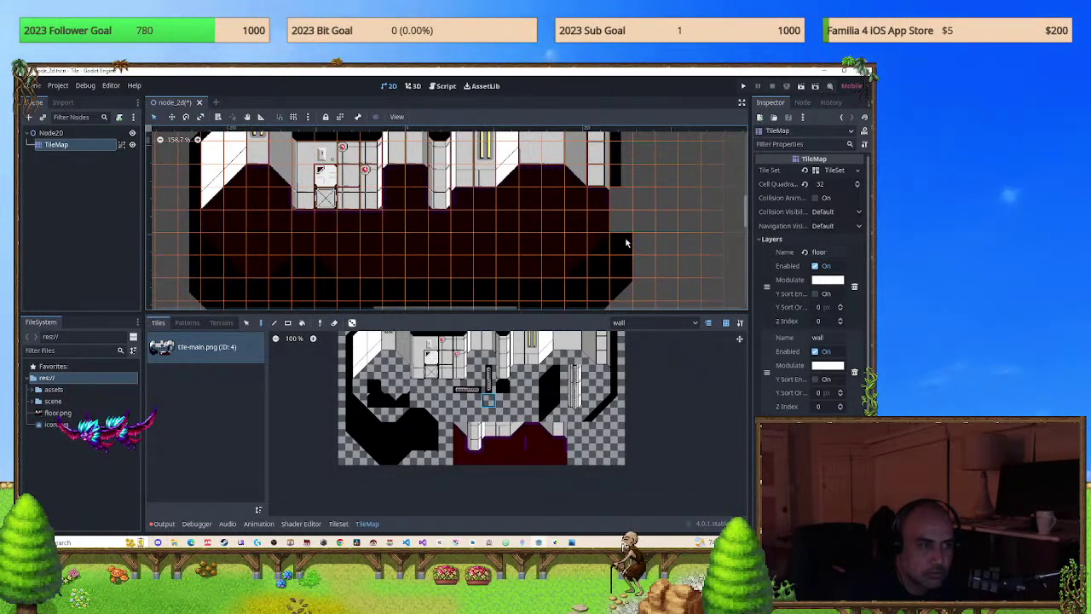
Pick a black tile from the atlas to fill the gap in the outline beside the room's right wall.
scroll(626, 244, "up", 3, "ctrl")
scroll(552, 225, "up", 1)
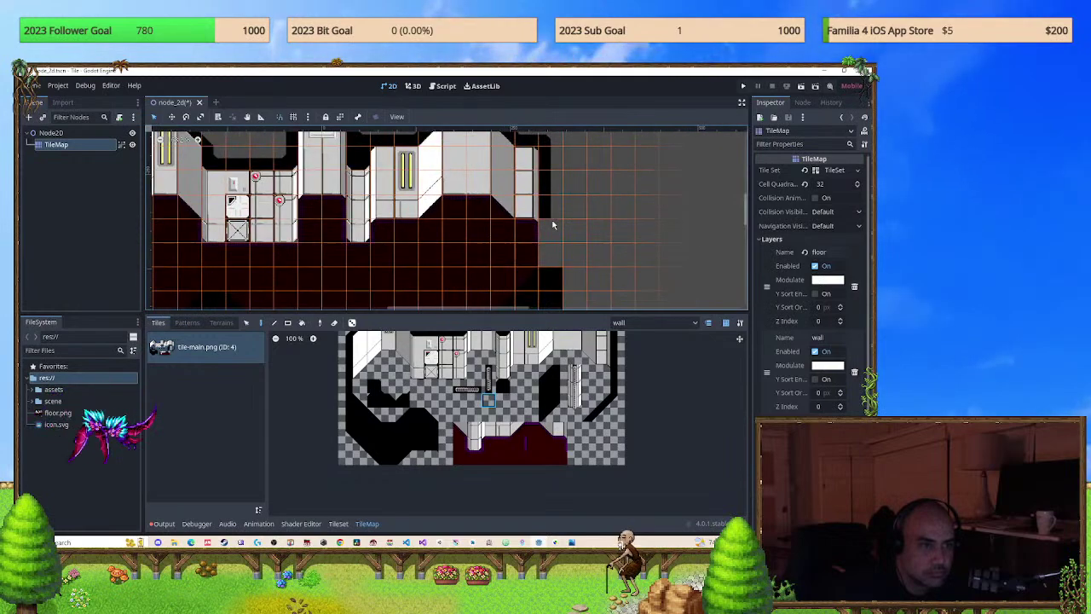
scroll(552, 225, "down", 2, "ctrl")
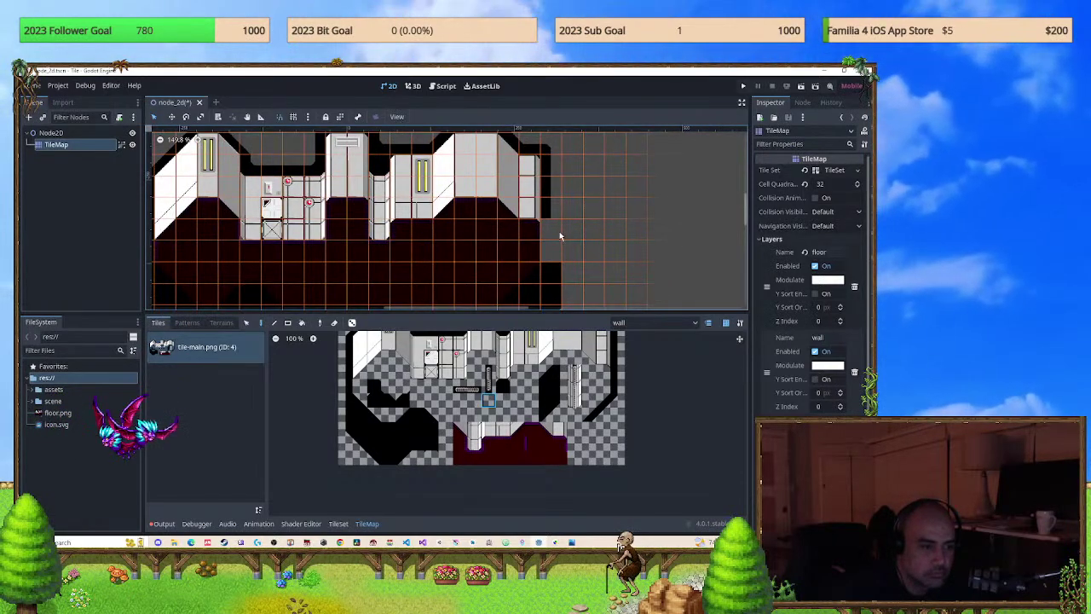
scroll(555, 234, "up", 1)
scroll(545, 231, "right", 1)
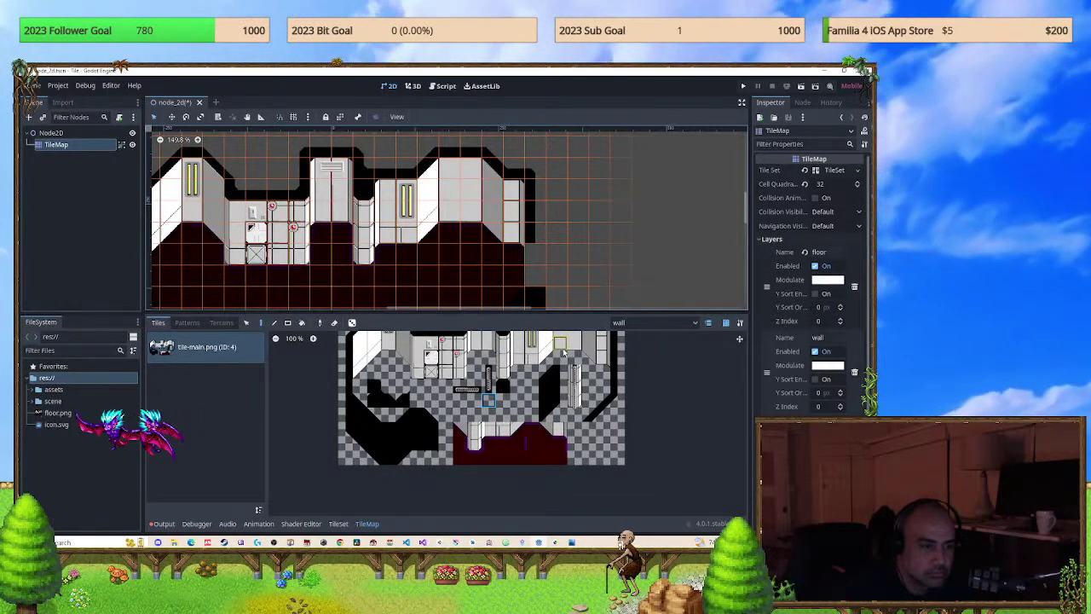
scroll(497, 404, "up", 3, "ctrl")
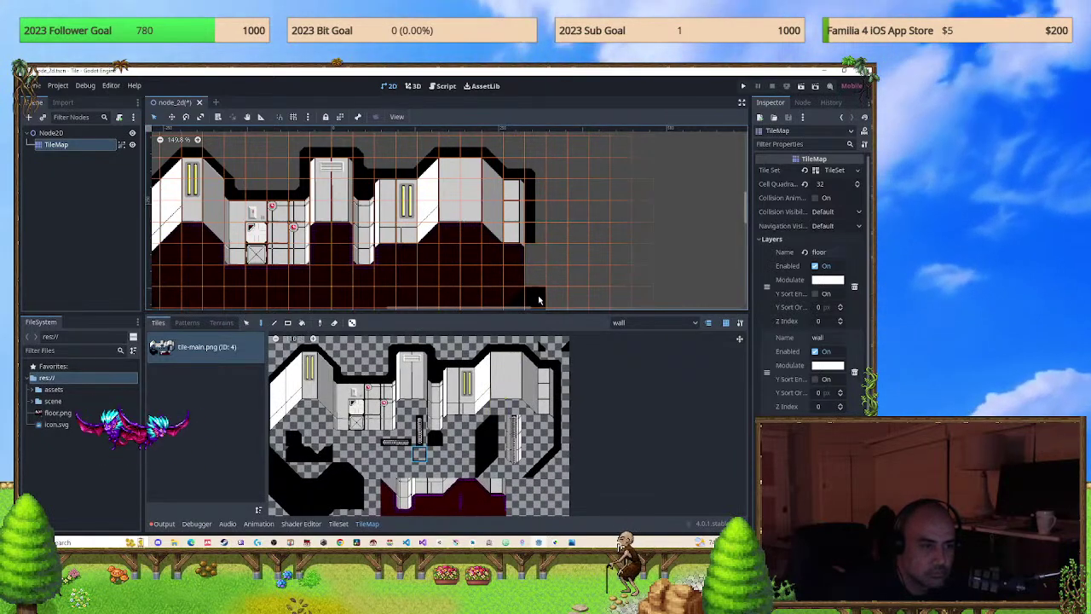
left_click(484, 454)
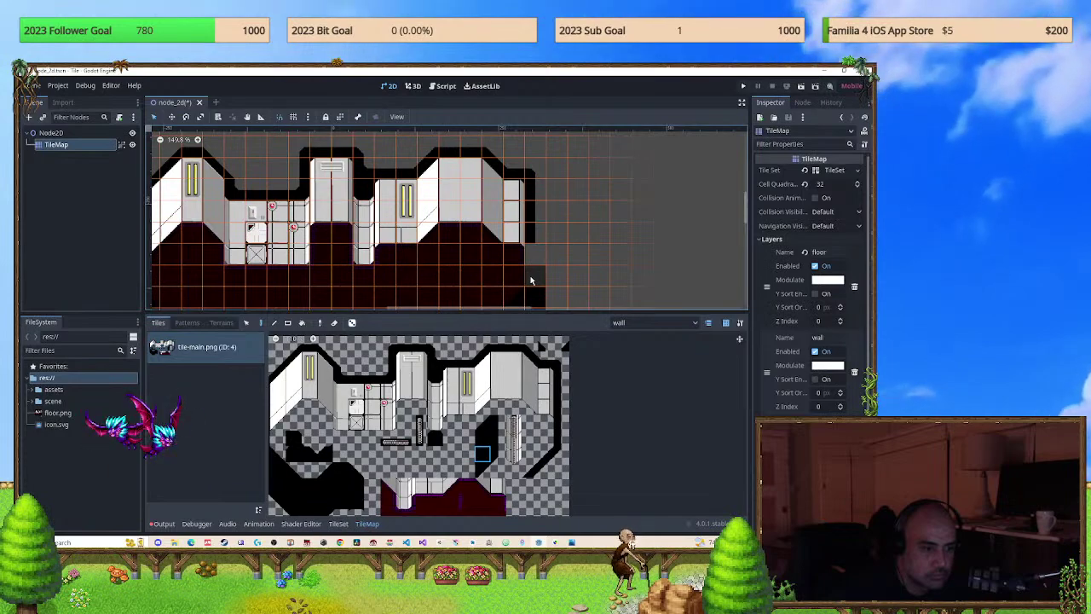
scroll(526, 363, "up", 1, "ctrl")
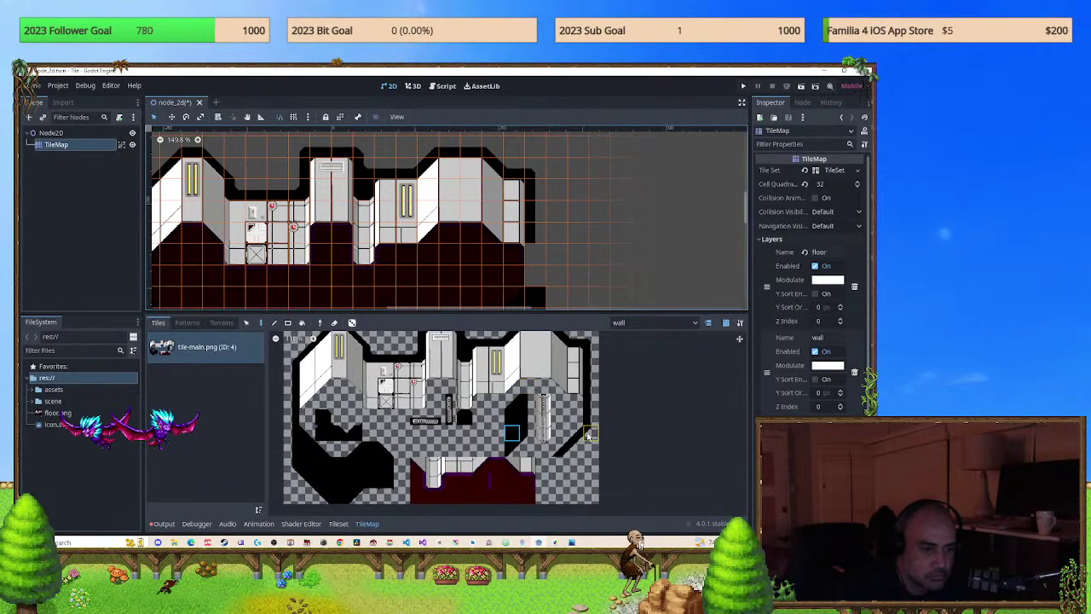
Fill the room's right outer wall down to the lower corner with solid black tiles on the wall layer.
scroll(533, 290, "down", 3)
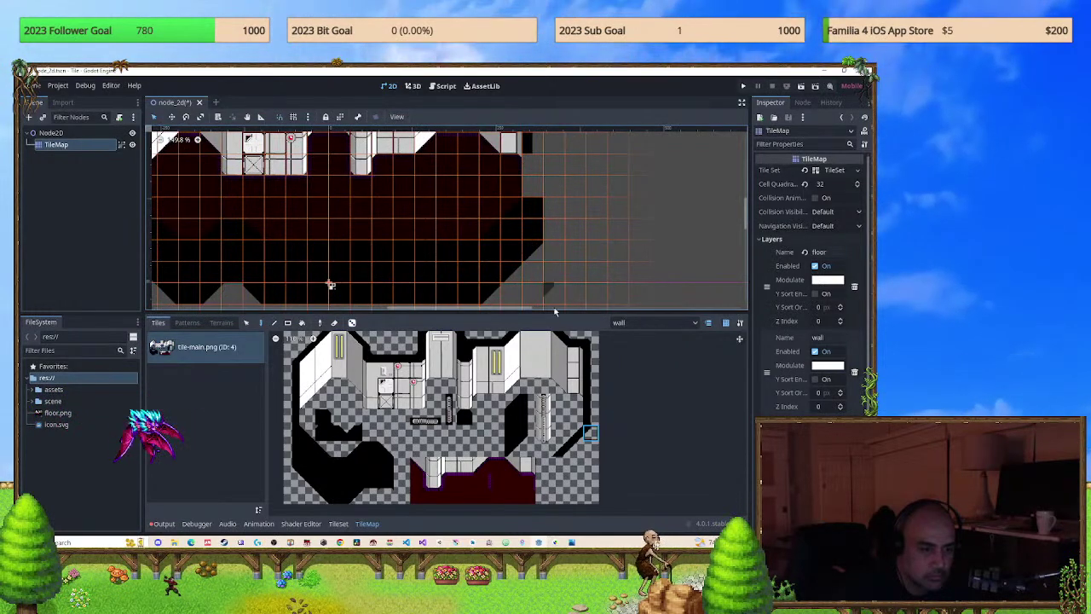
scroll(504, 430, "down", 1)
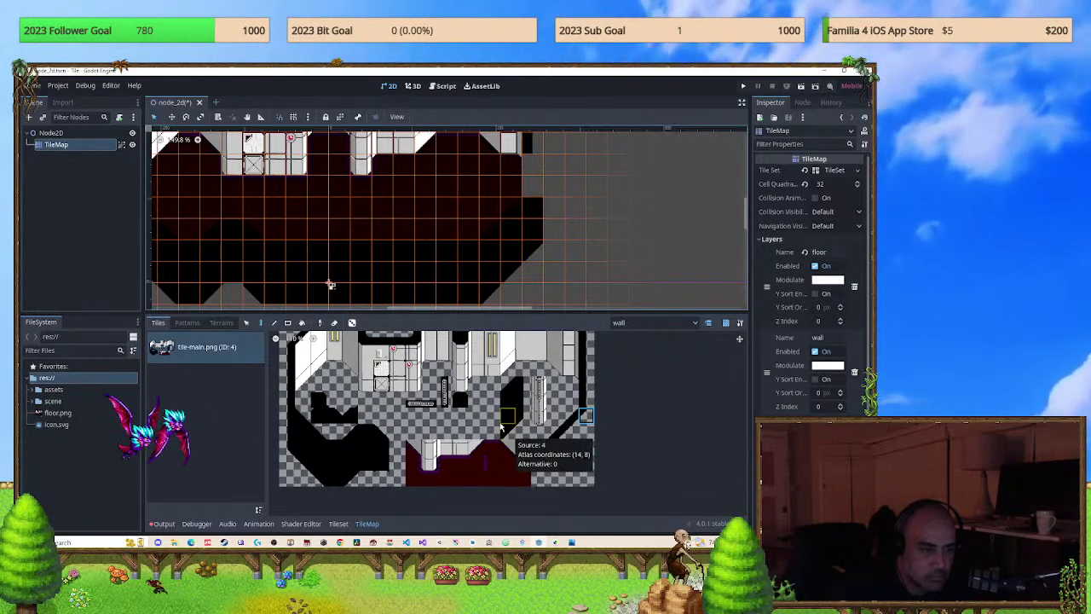
scroll(501, 429, "up", 2, "ctrl")
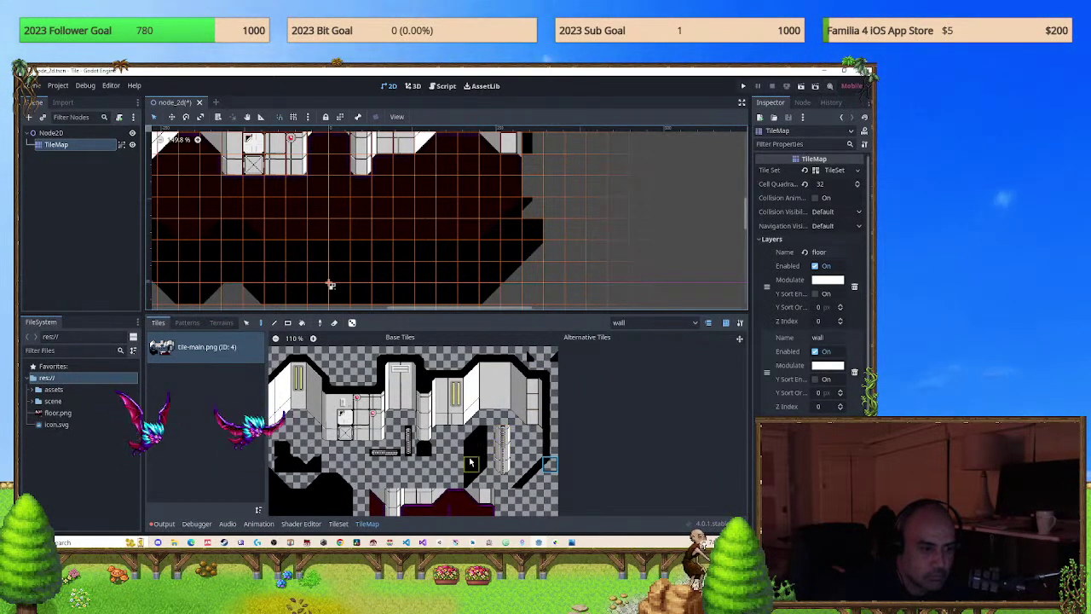
left_click(316, 509)
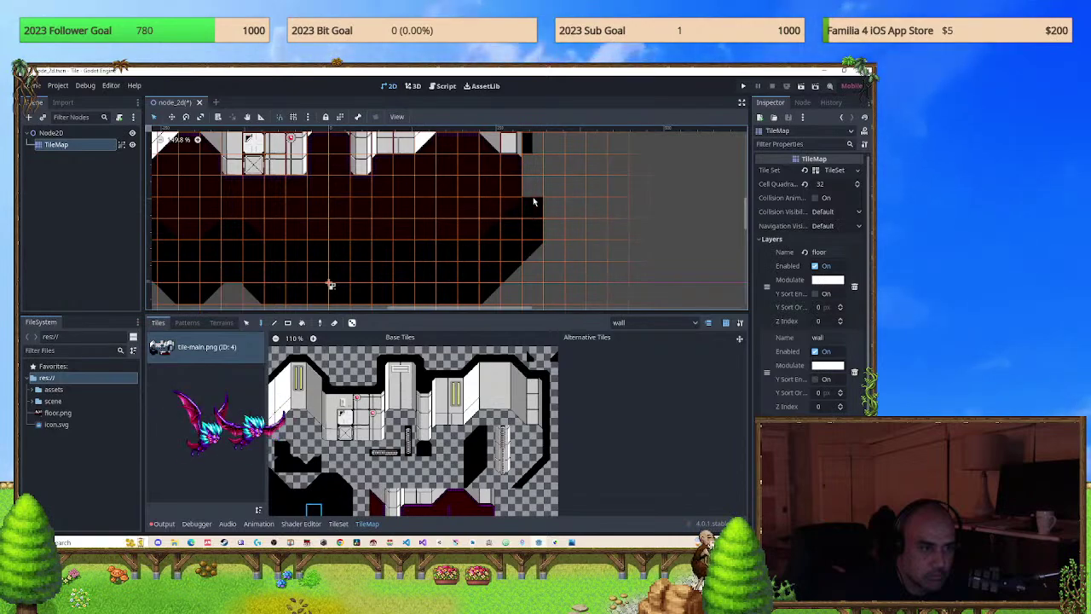
scroll(524, 247, "up", 3)
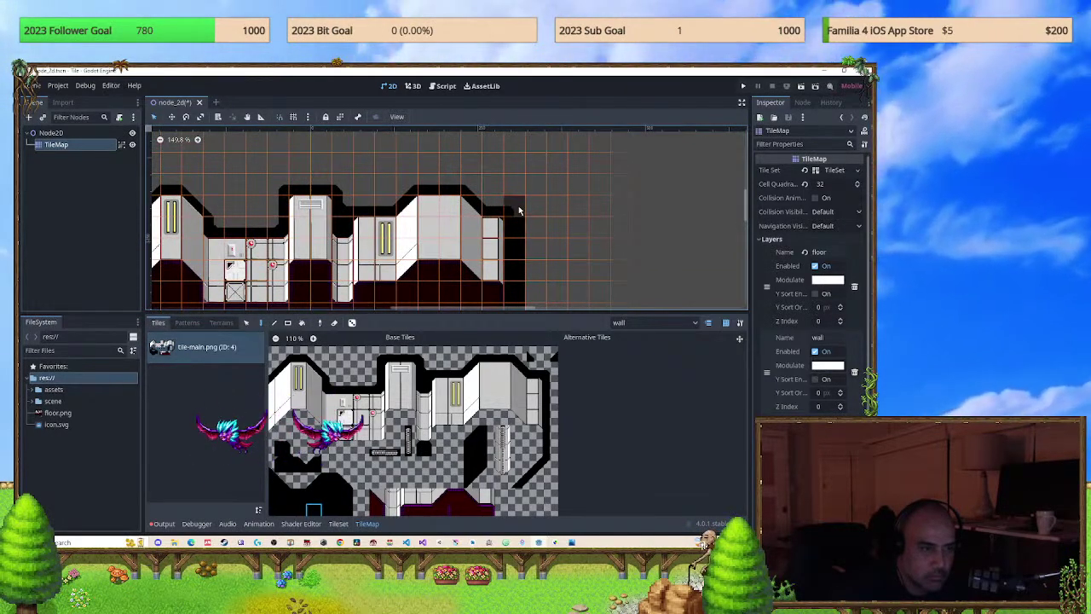
Extend the room's upper black border one tile past its right end using the top-edge tile.
left_click(438, 371)
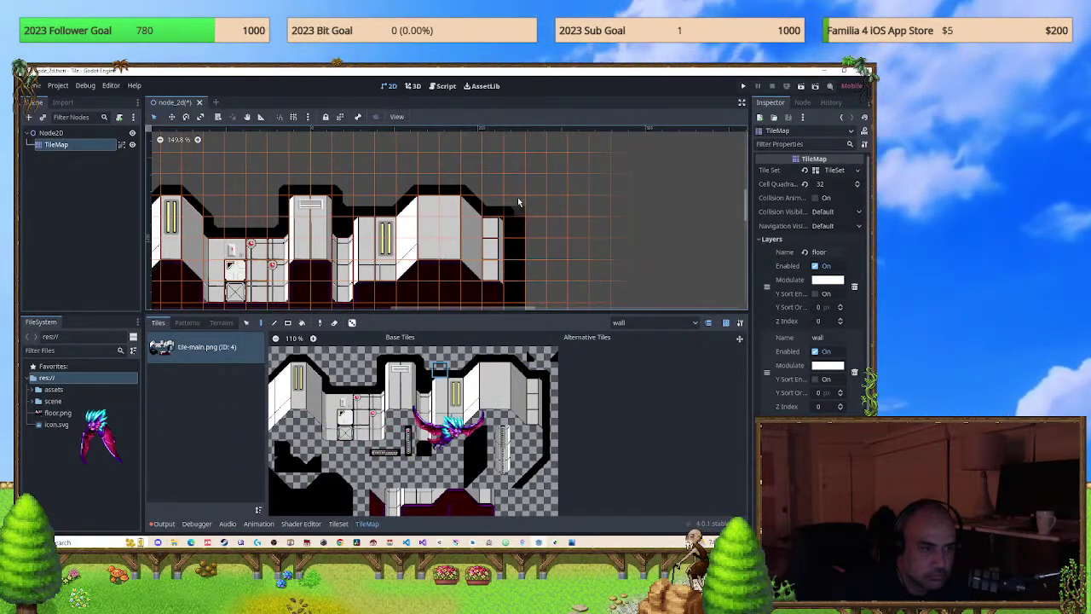
scroll(554, 244, "down", 3)
middle_click_drag(557, 246, 540, 177)
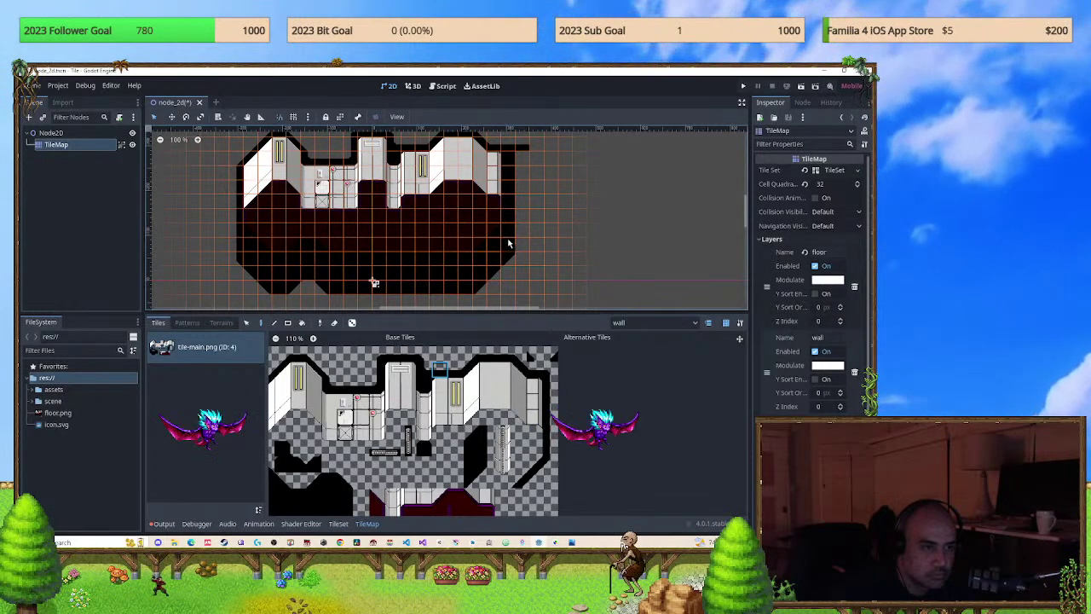
Paint a solid black column along the room's new right edge and finish its lower corner with diagonal edge tiles.
left_click(307, 509)
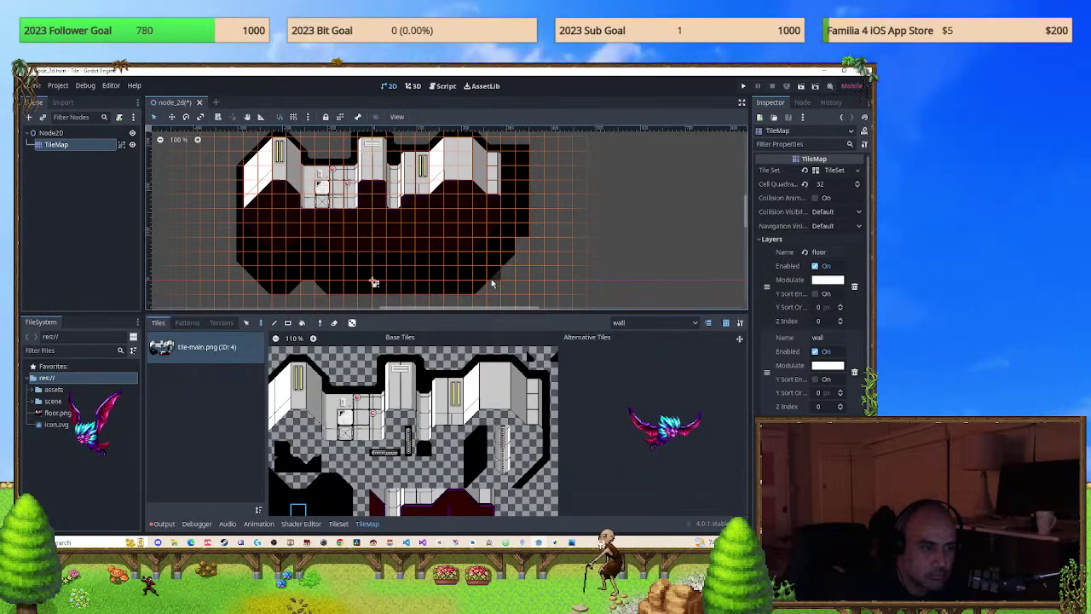
scroll(323, 484, "down", 4)
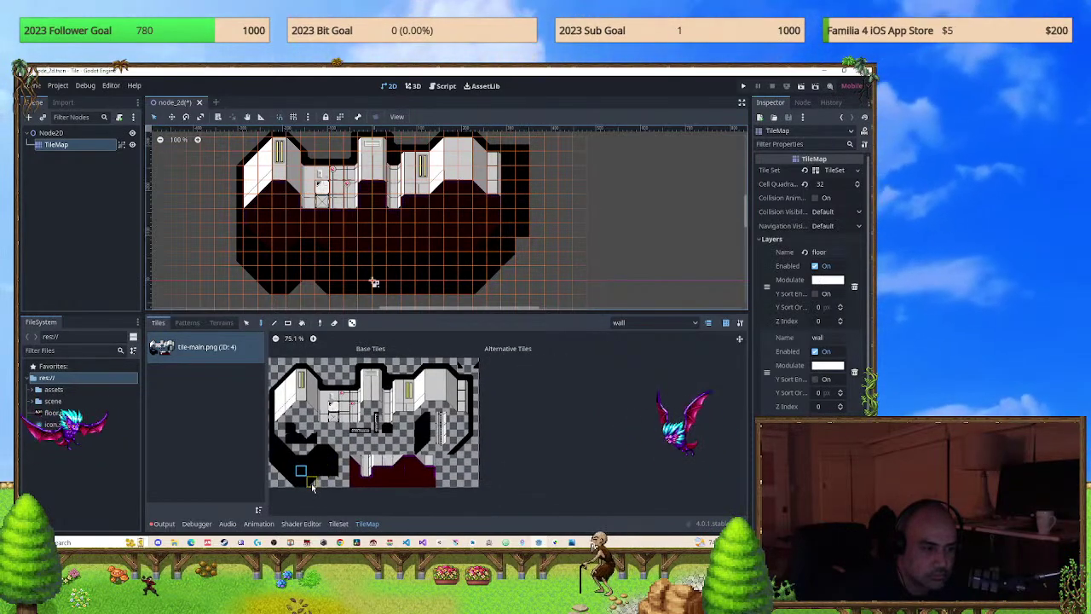
scroll(520, 250, "up", 2)
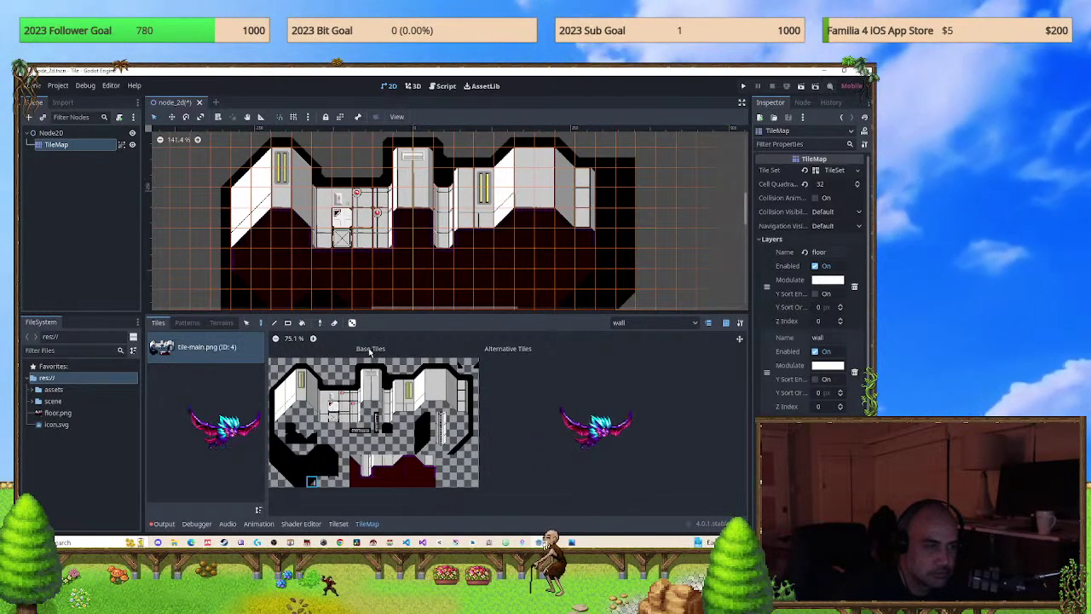
Run the project with the current scene set as the main scene, and close the game window after checking it.
scroll(520, 239, "up", 4)
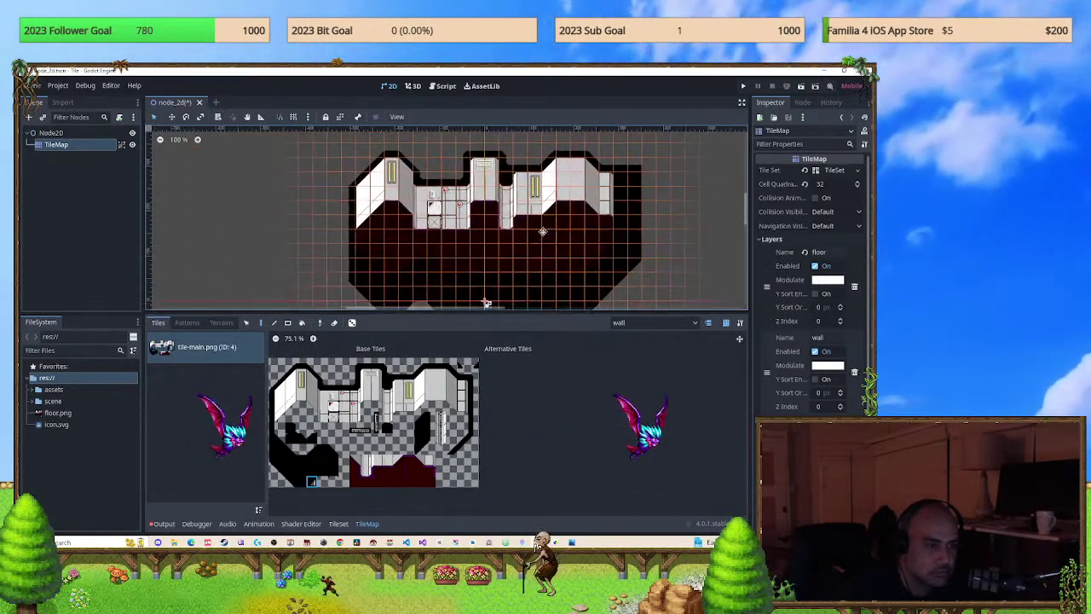
scroll(510, 226, "up", 5)
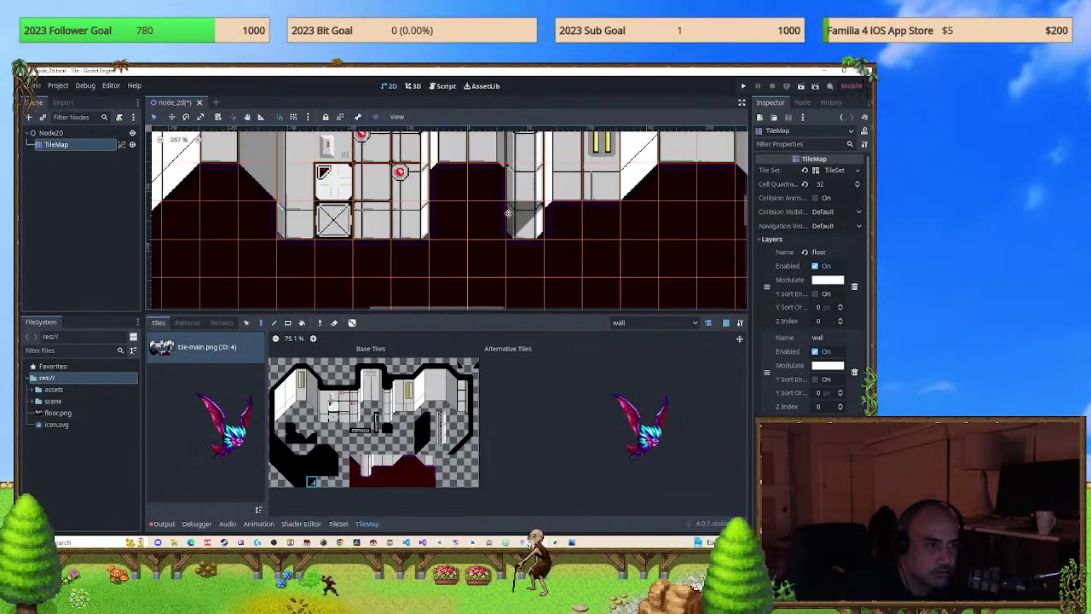
scroll(509, 250, "down", 4)
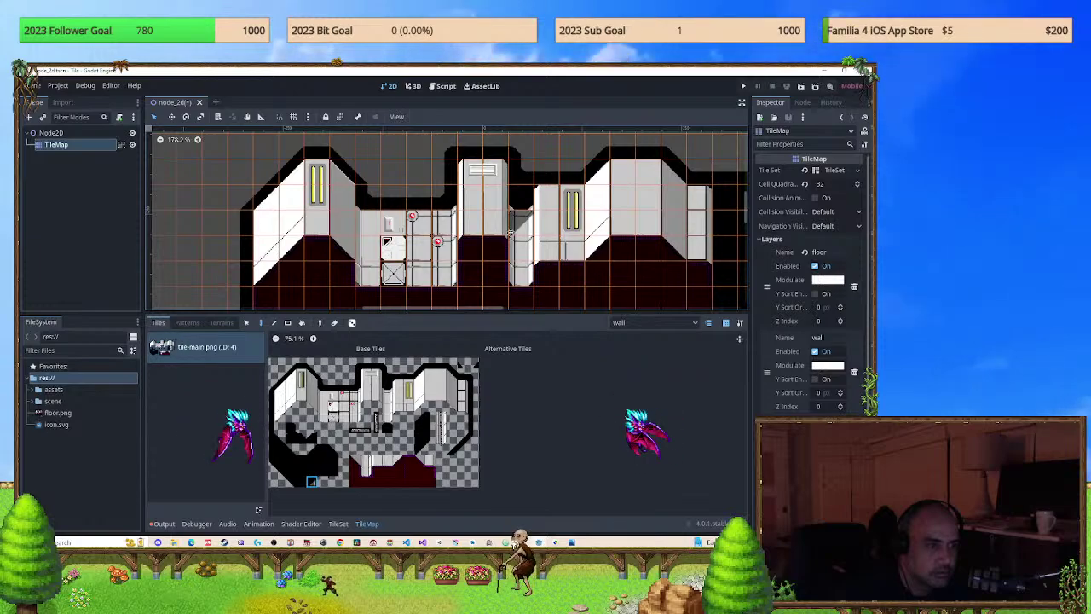
middle_click_drag(510, 232, 487, 175)
left_click(742, 88)
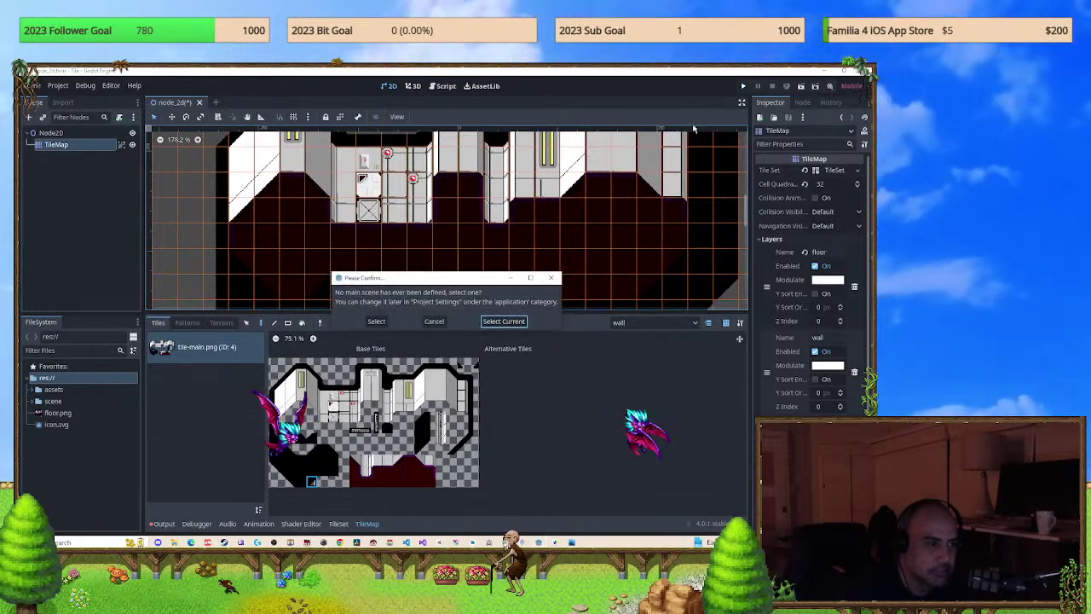
left_click(502, 323)
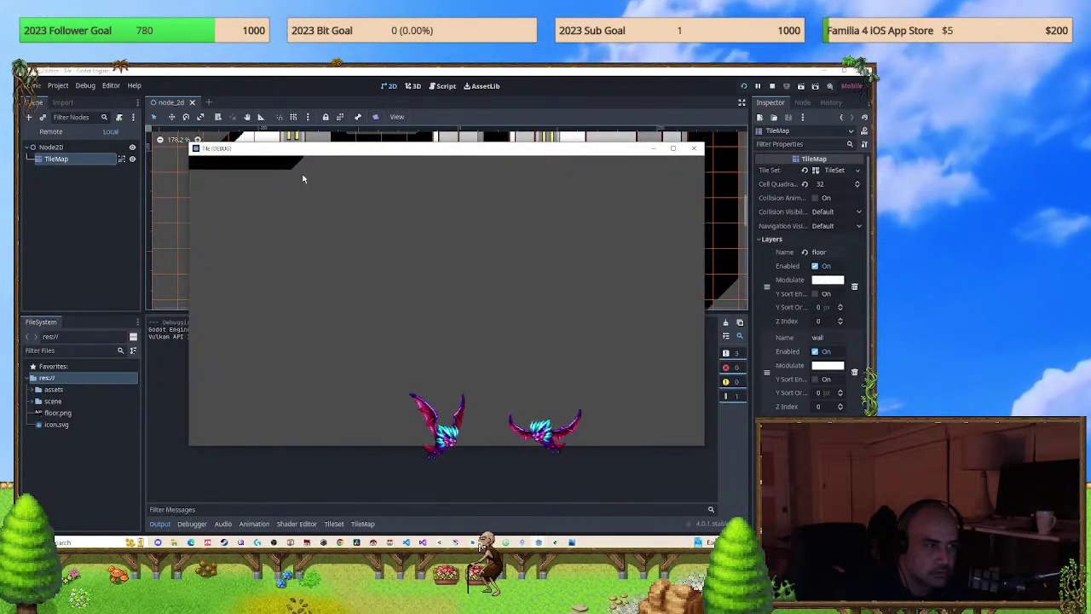
left_click(699, 150)
Run the project again to check where the room appears, and close the game window.
scroll(533, 277, "down", 4)
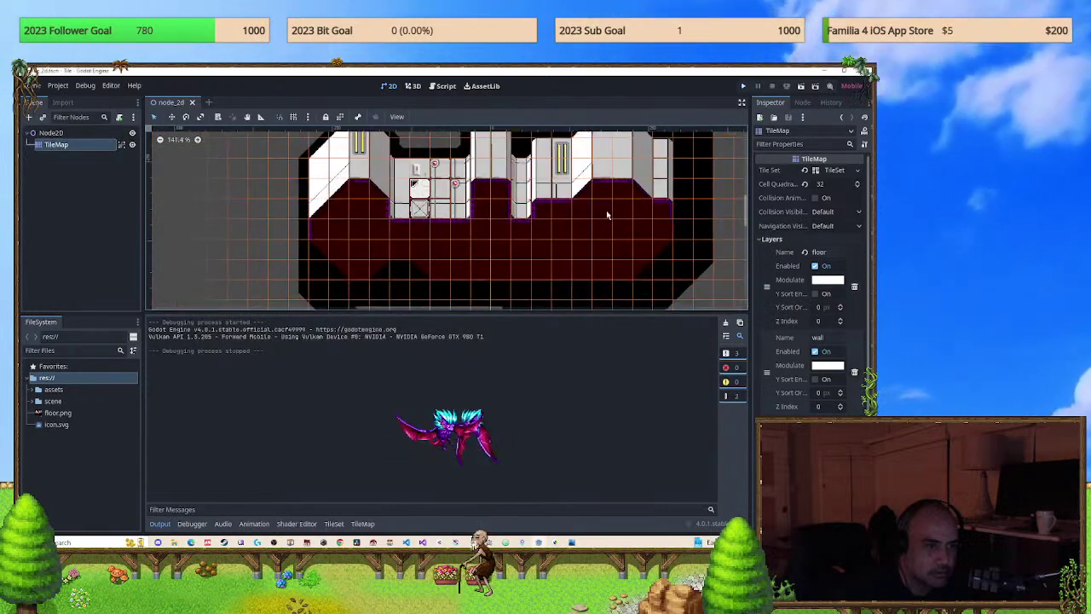
scroll(595, 213, "up", 1)
middle_click_drag(594, 212, 537, 195)
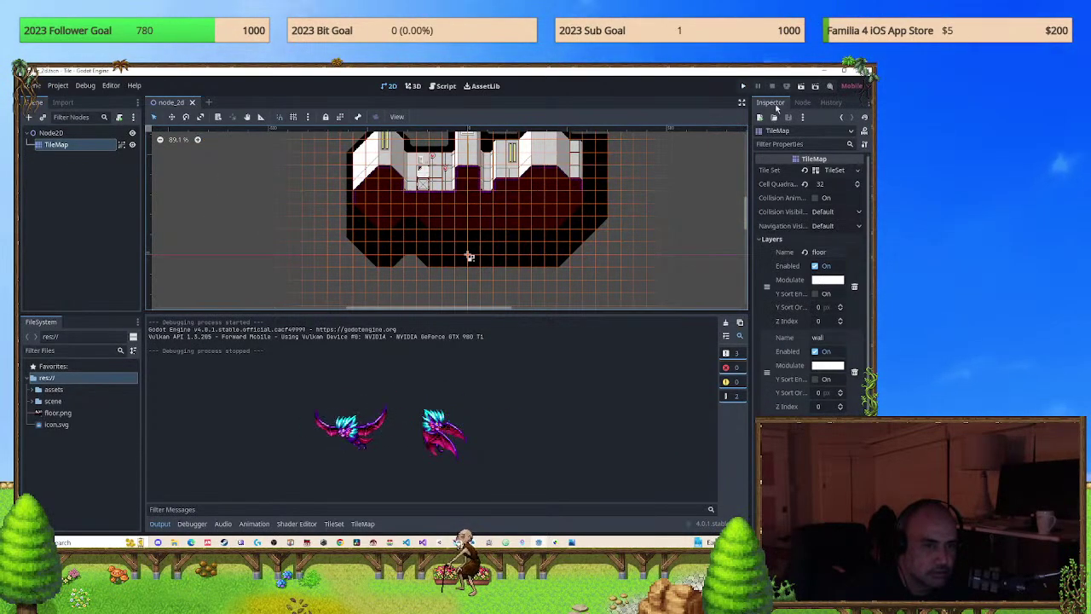
left_click(744, 87)
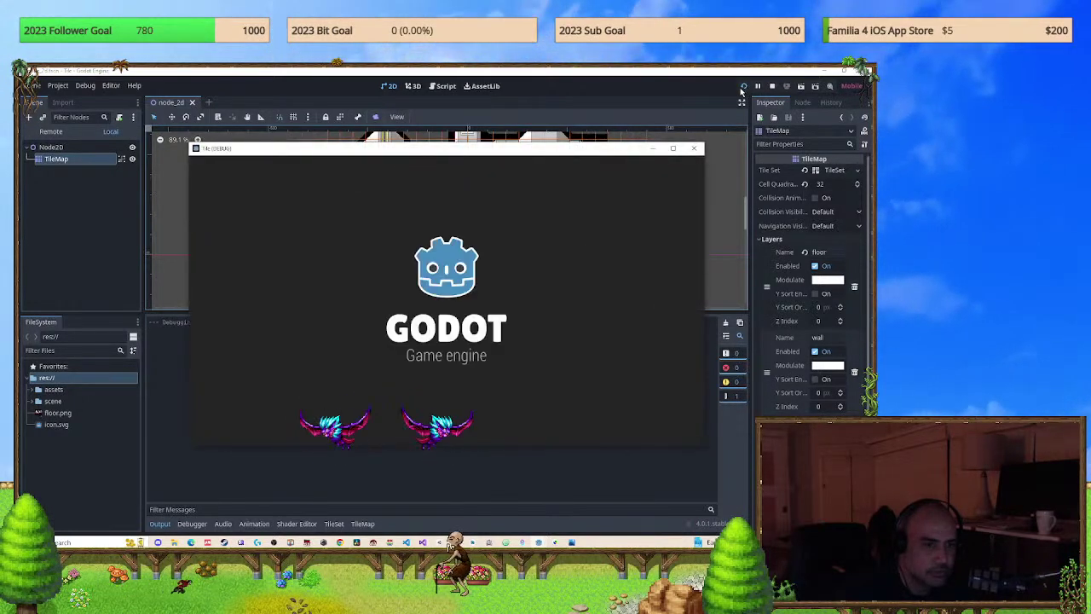
left_click(694, 148)
Move the TileMap down and to the right of the scene origin, to about (328, 346).
scroll(580, 200, "down", 4)
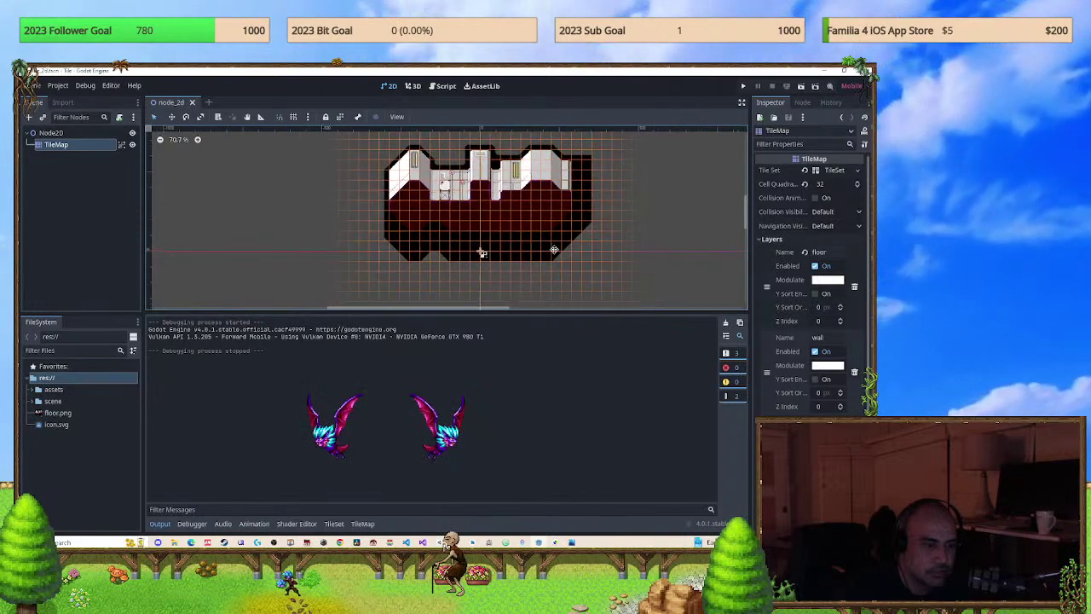
middle_click_drag(552, 280, 454, 251)
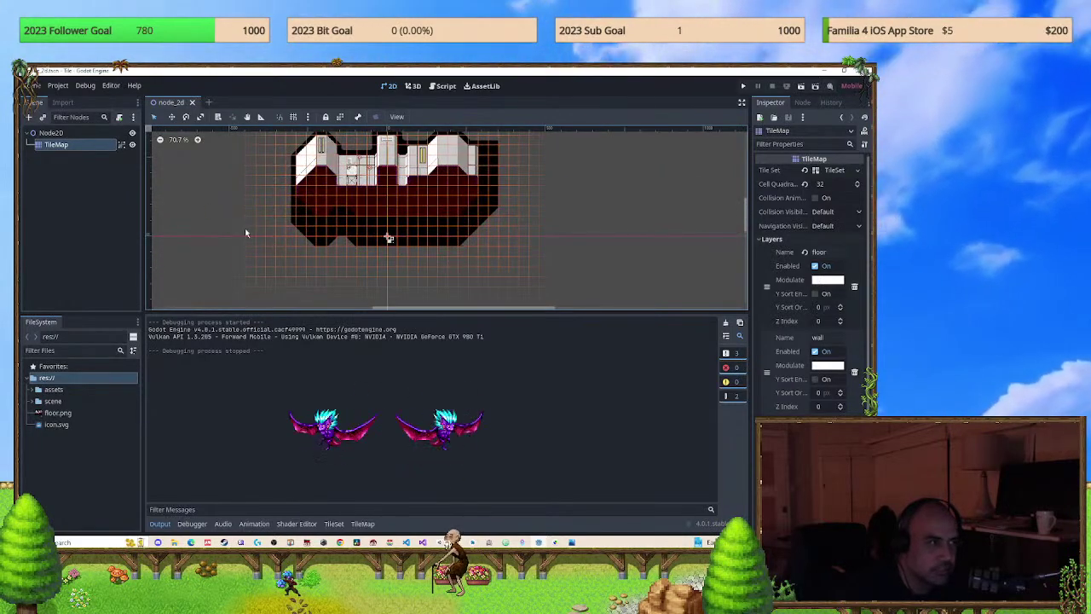
middle_click_drag(398, 212, 394, 253)
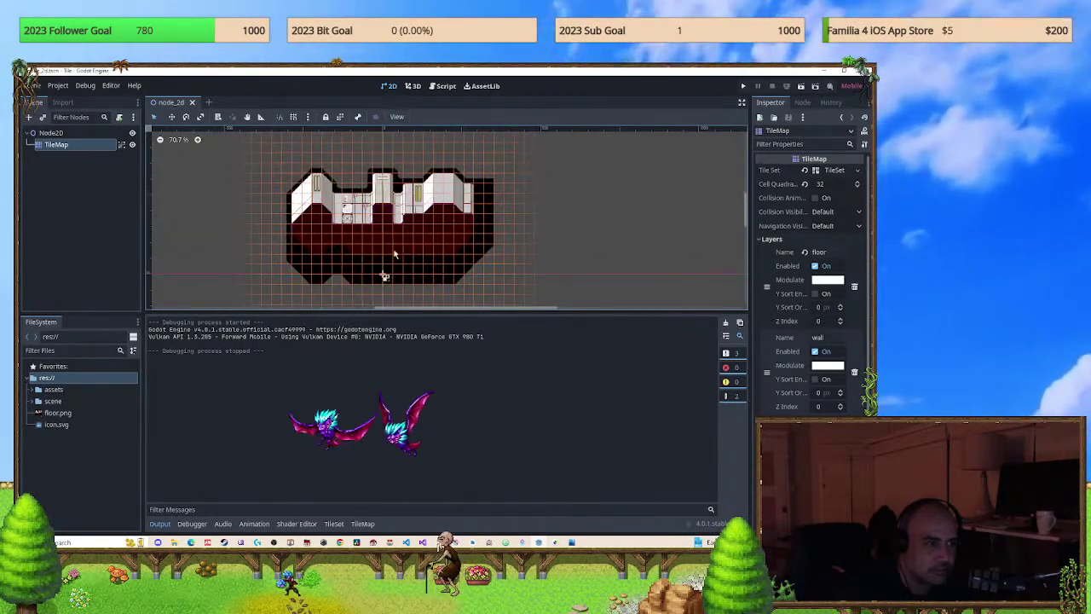
left_click_drag(385, 276, 484, 385)
Test-run the scene to view the repositioned room, and close the game window.
middle_click_drag(542, 272, 493, 198)
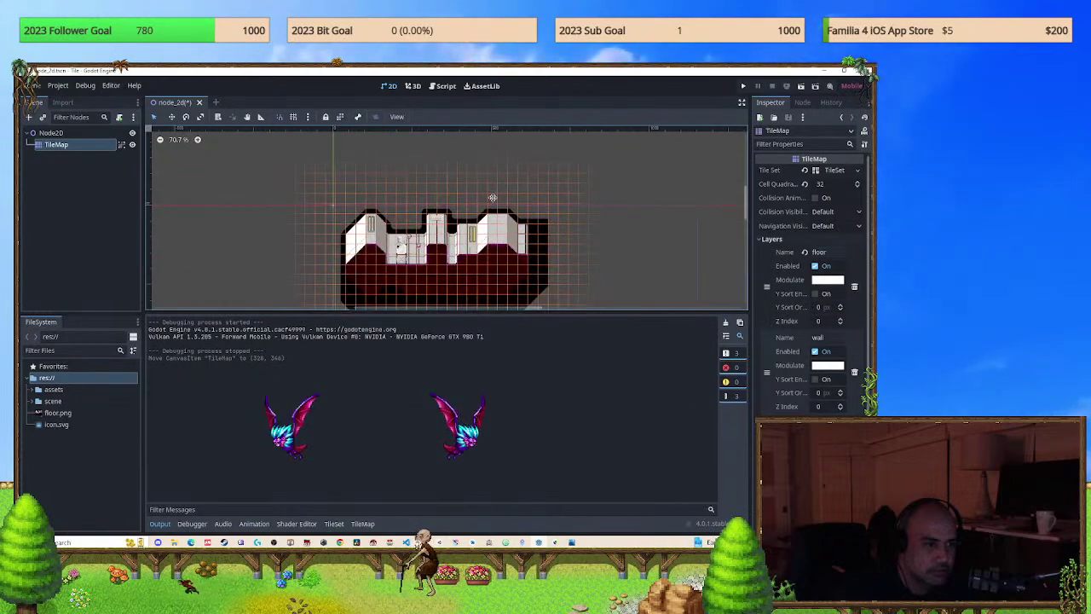
left_click(744, 86)
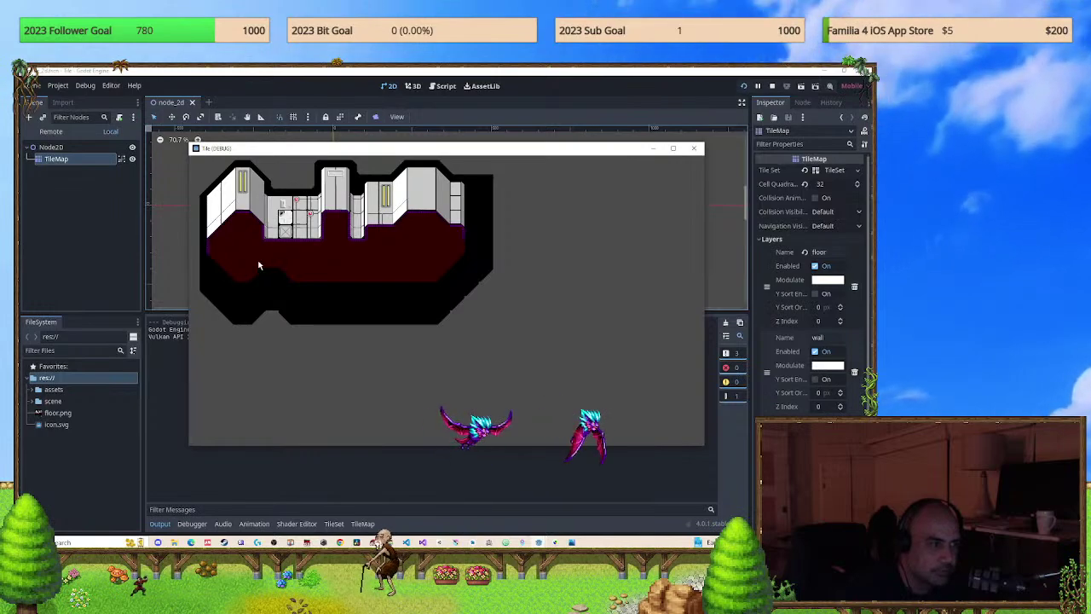
left_click(695, 150)
Shift the TileMap slightly further down and right, to about (361, 378).
scroll(480, 257, "up", 2)
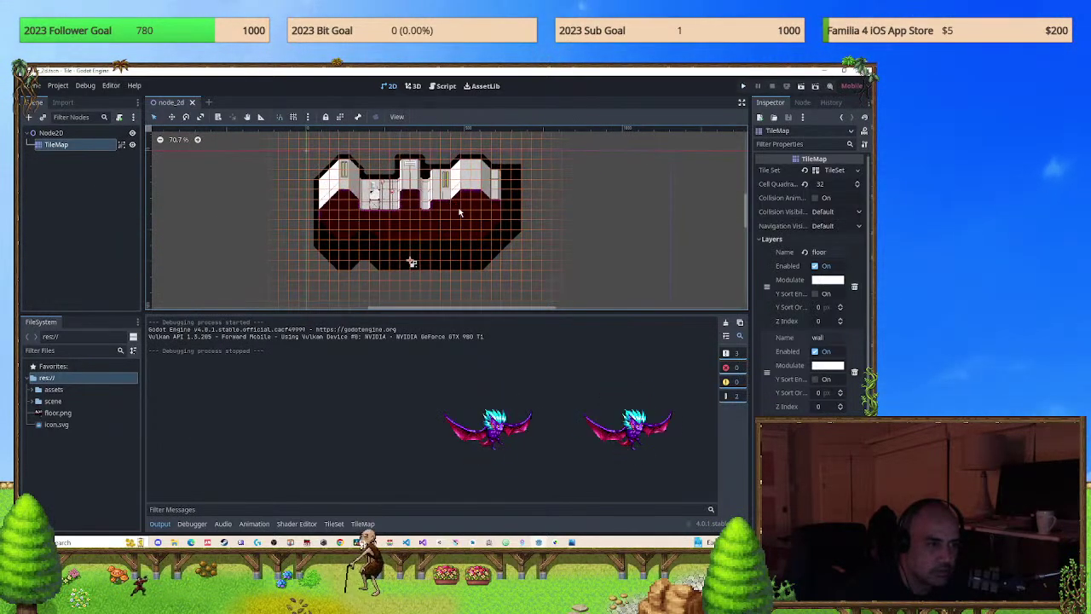
mouse_move(405, 269)
left_mouse_down()
mouse_move(423, 271)
mouse_move(416, 277)
left_mouse_up()
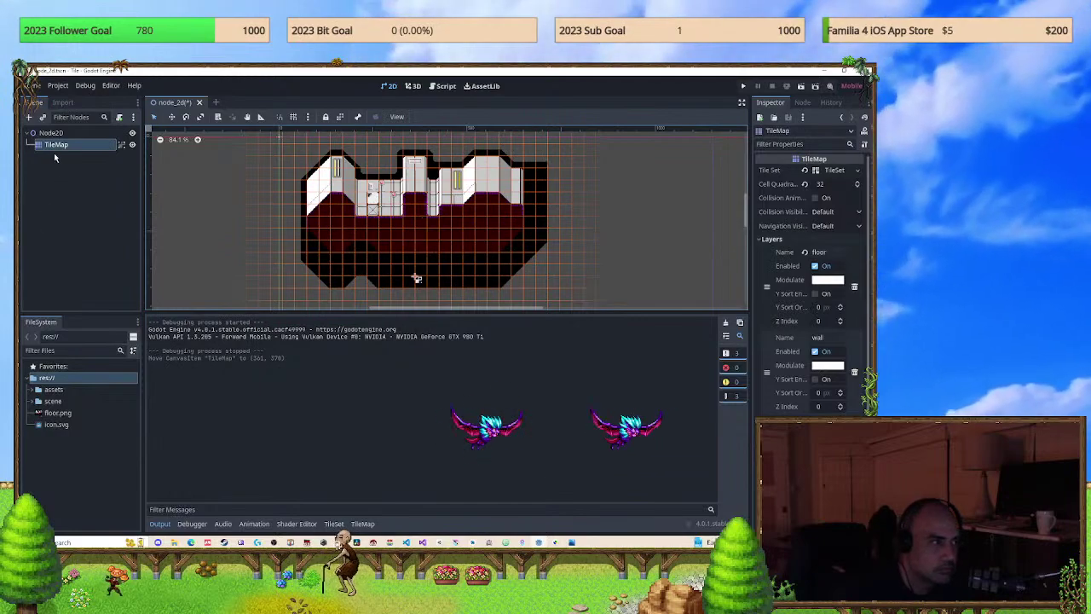
Examine the 2D physics options and the remaining categories in the Project Settings.
left_click(58, 85)
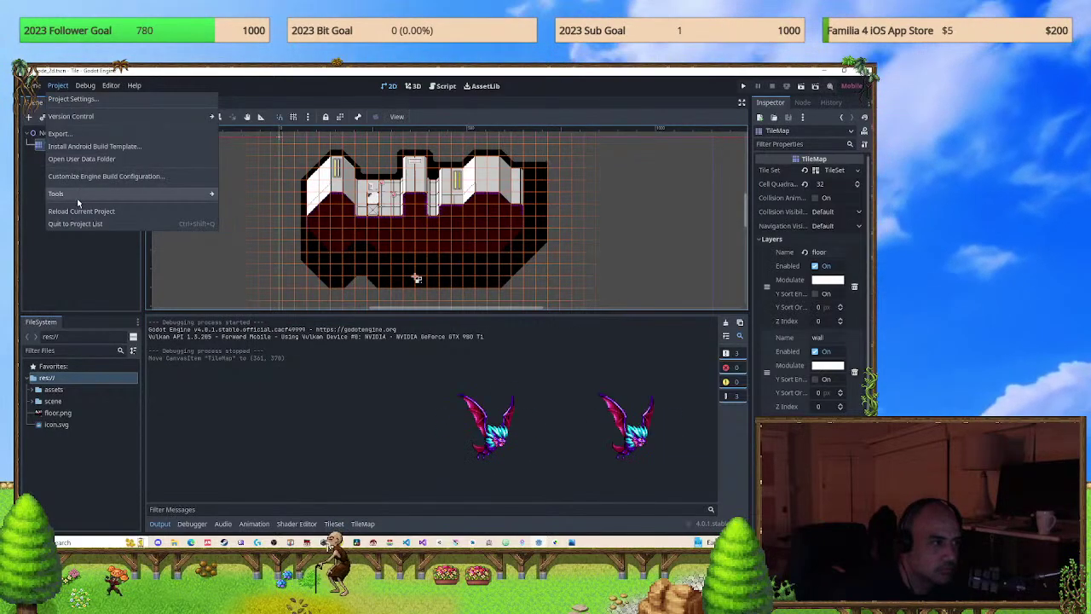
left_click(85, 100)
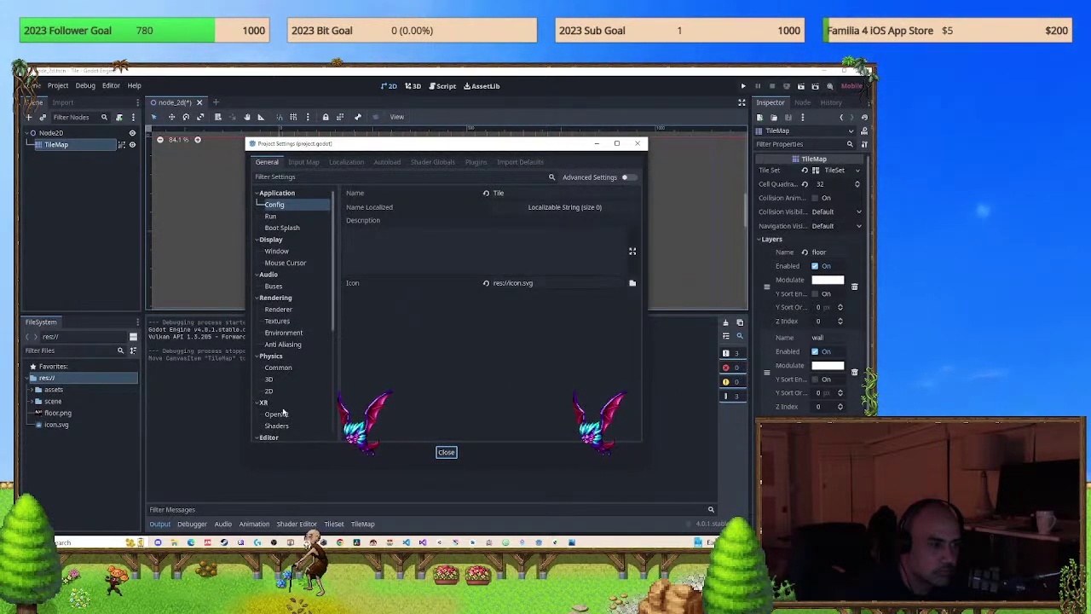
left_click(270, 379)
left_click(274, 390)
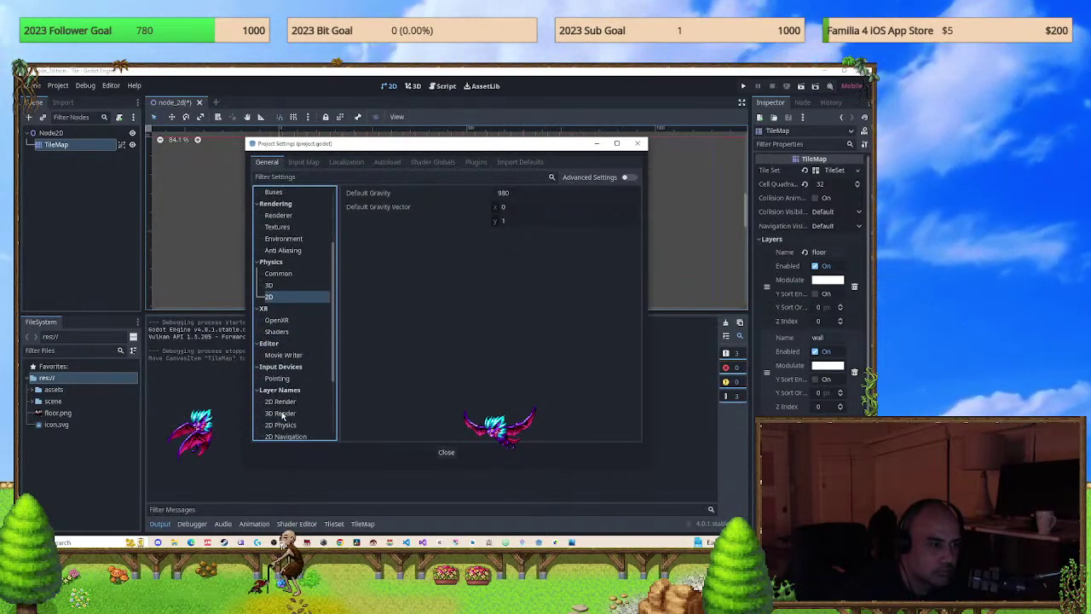
scroll(281, 414, "down", 5)
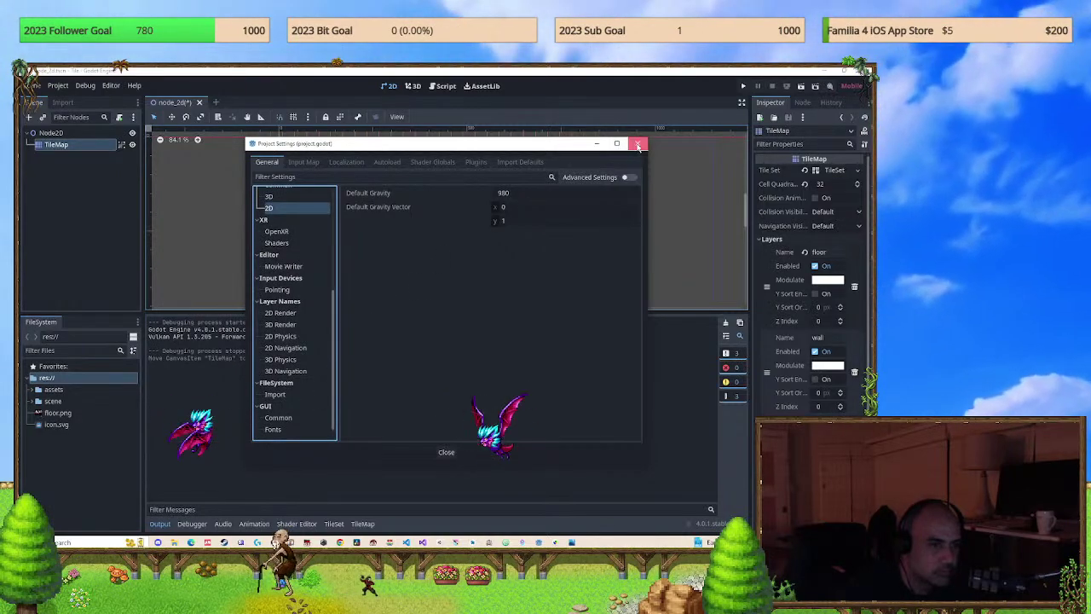
key("Escape")
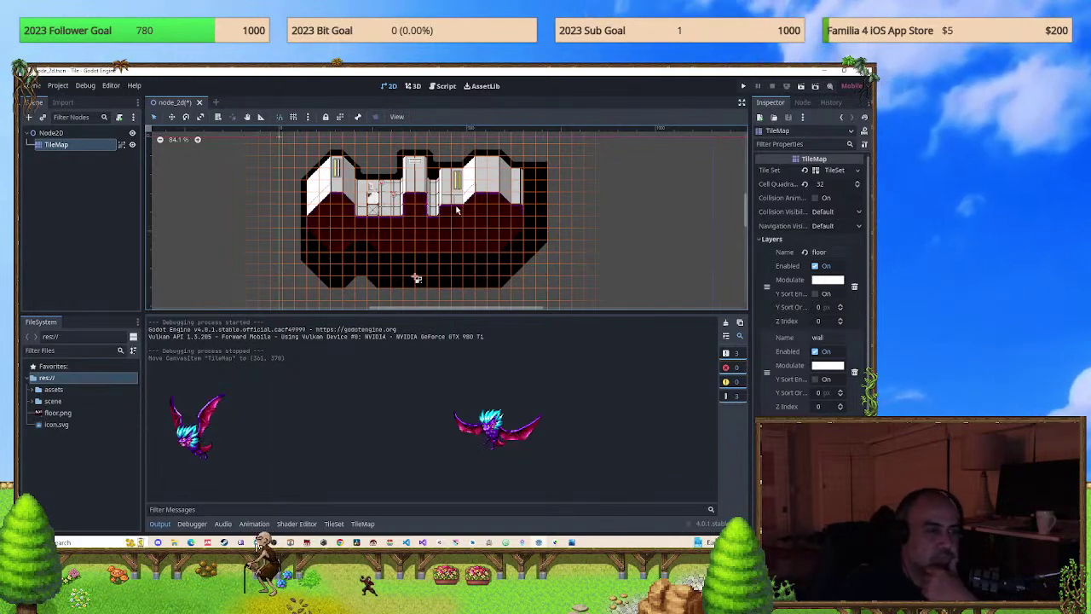
Run the project to inspect the room's black outline after the latest shift, and close the game window.
left_click(745, 85)
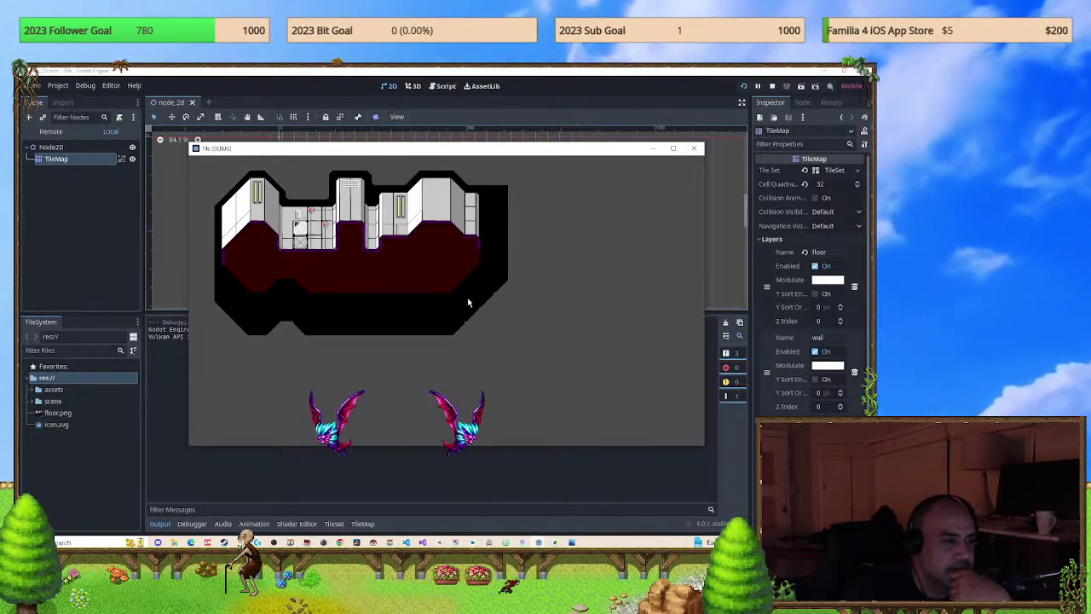
left_click(696, 150)
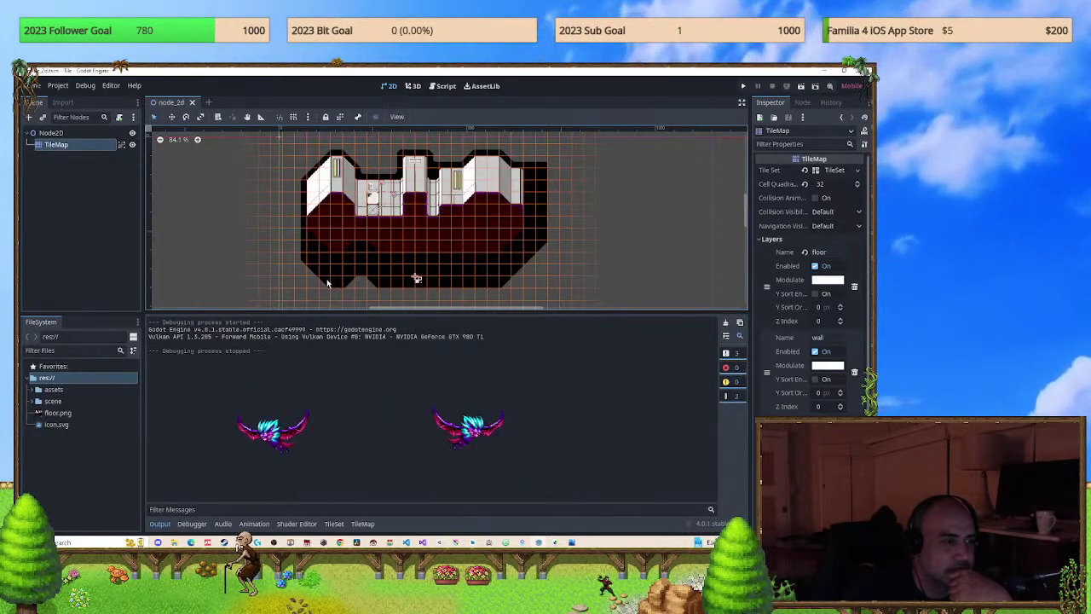
Reselect the TileMap and place a black corner tile from tile-main.png at the notch in the room's lower outline on the wall layer.
left_click(326, 284)
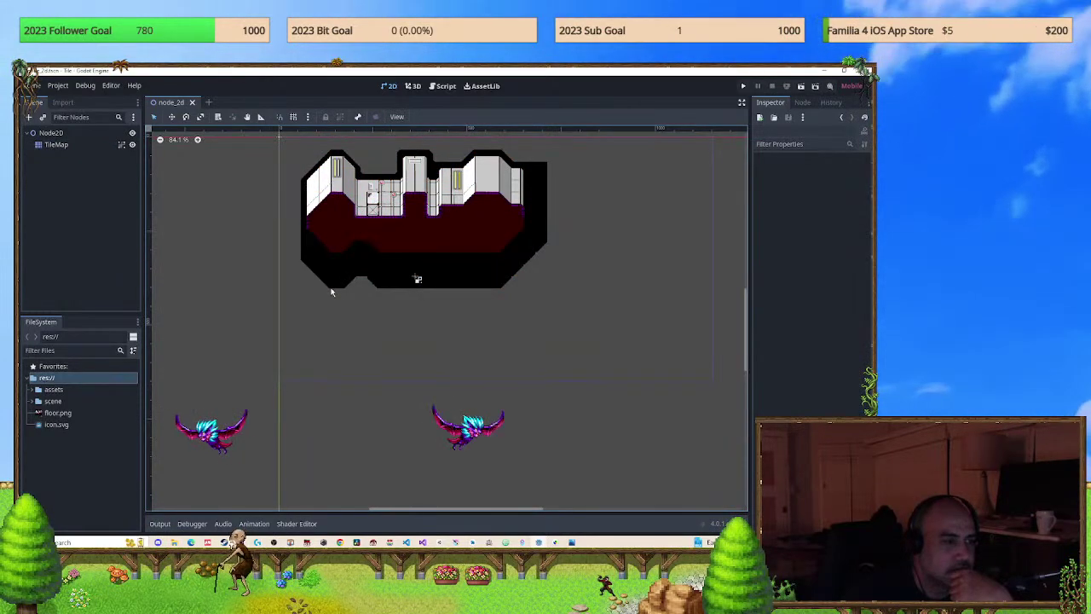
left_click(56, 144)
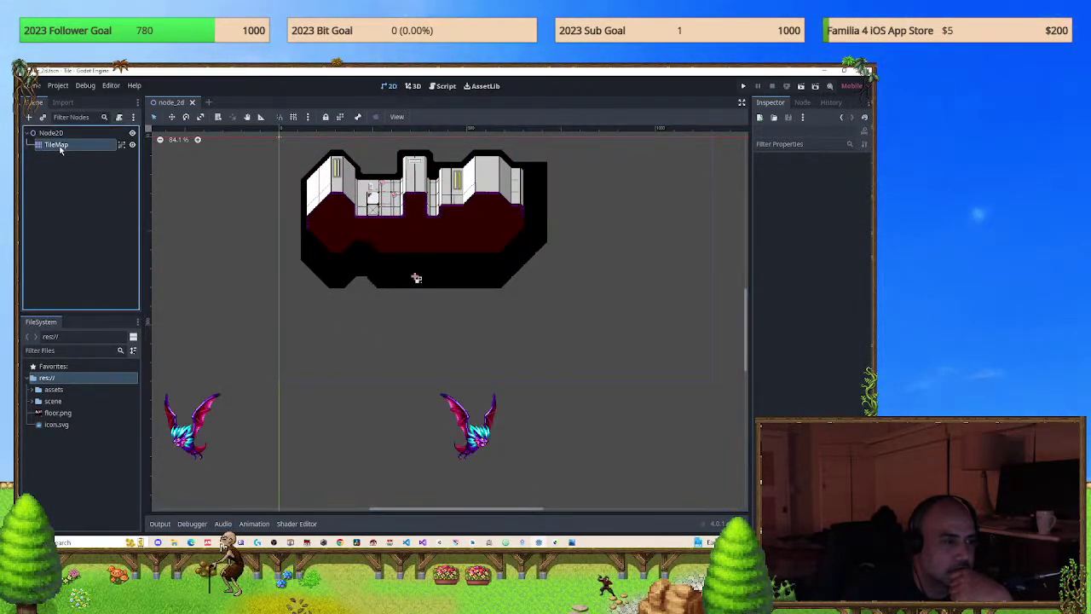
left_click(298, 478)
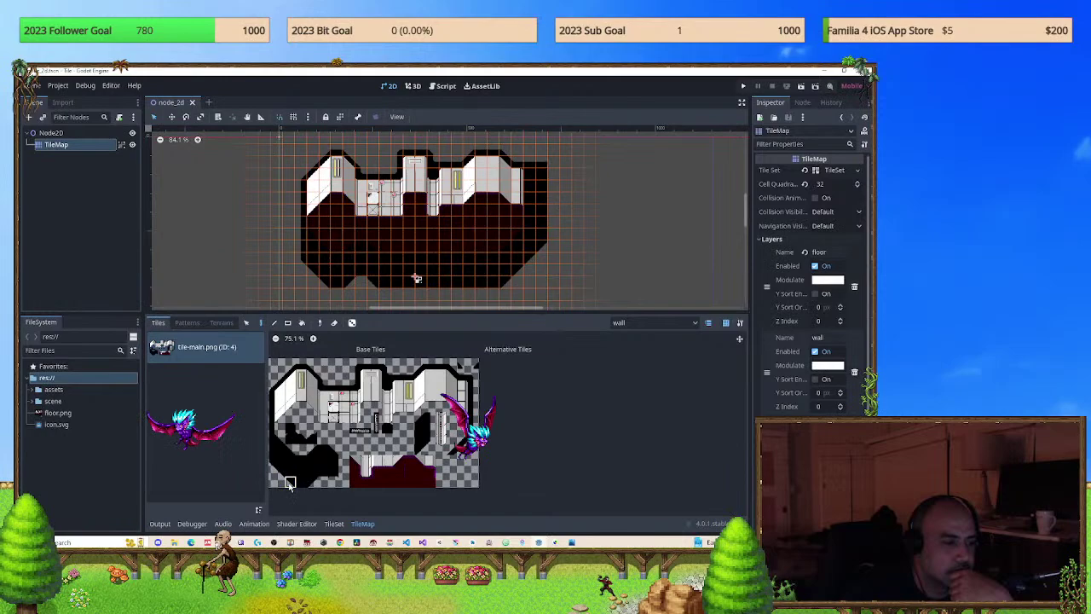
left_click(375, 286)
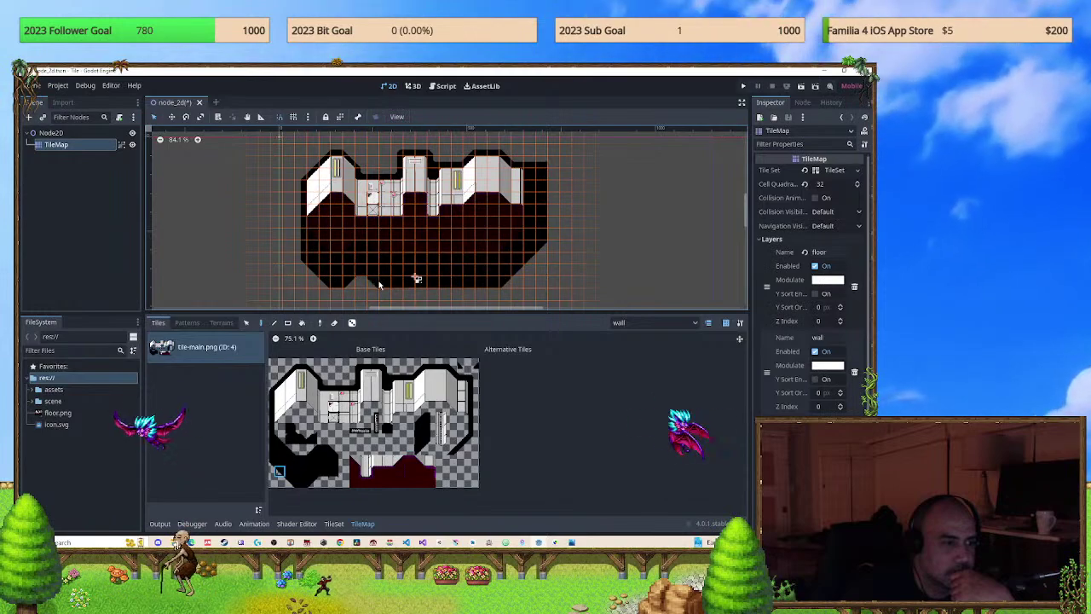
scroll(373, 307, "up", 10)
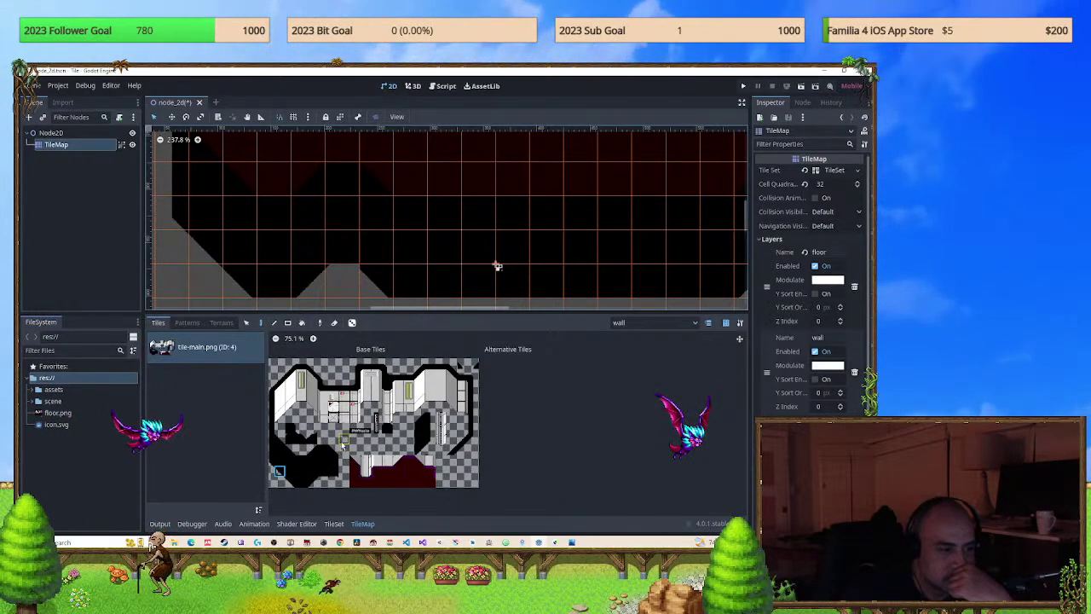
Smooth the diagonal outer wall at the room's lower-right corner using black diagonal tiles from the lower part of tile-main.png.
left_click(333, 482)
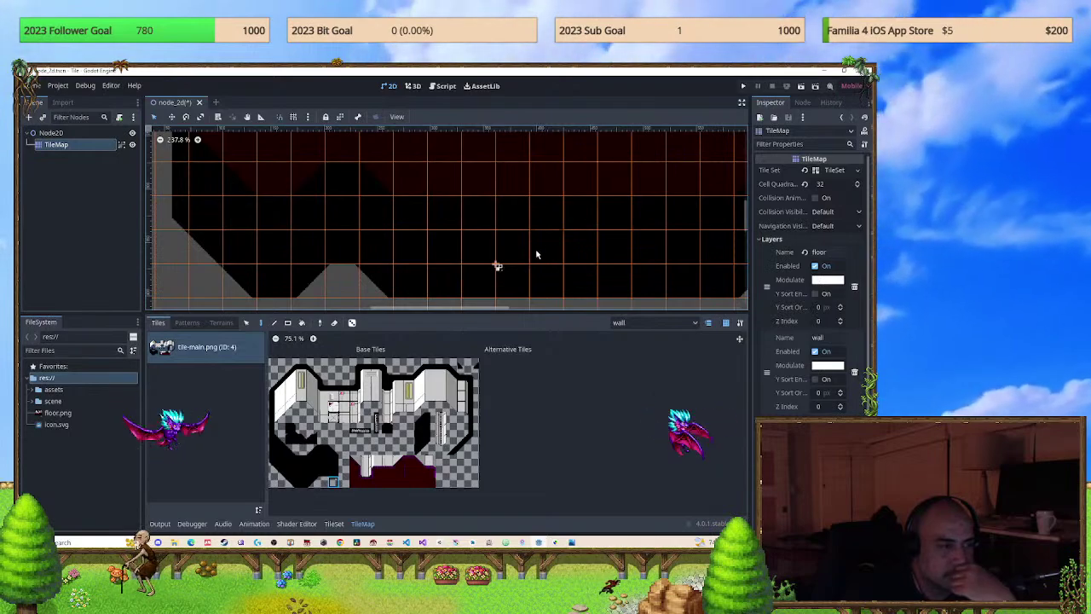
middle_click_drag(498, 266, 227, 263)
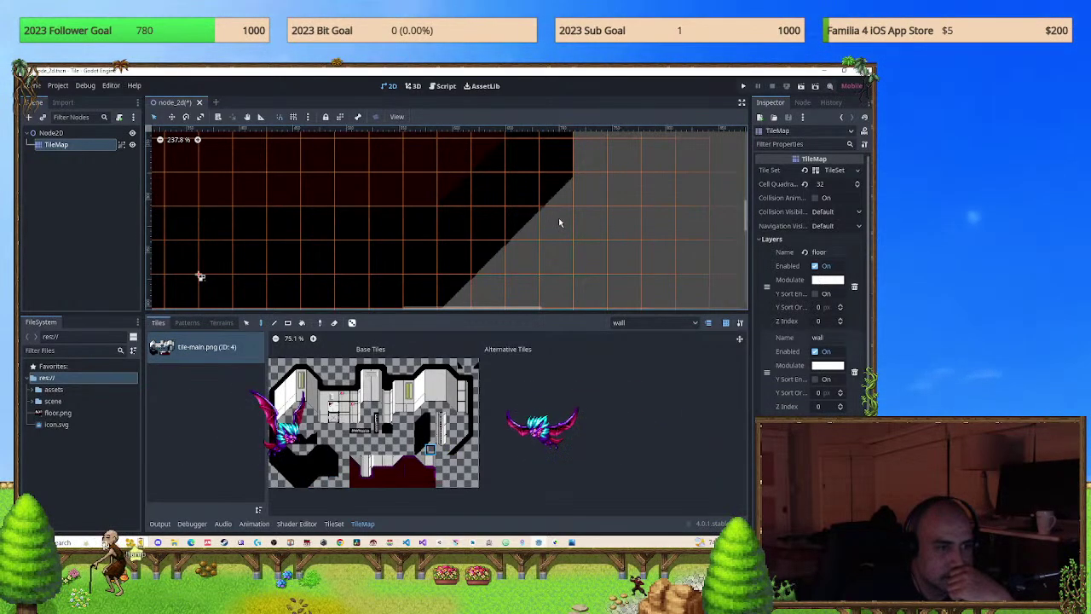
scroll(558, 223, "up", 6)
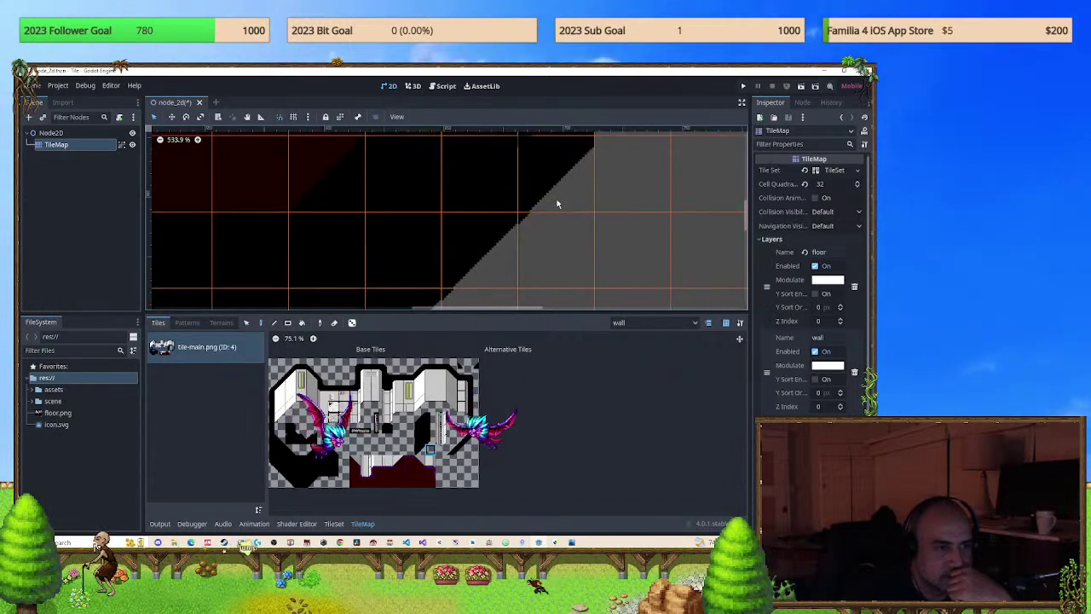
scroll(557, 205, "down", 2)
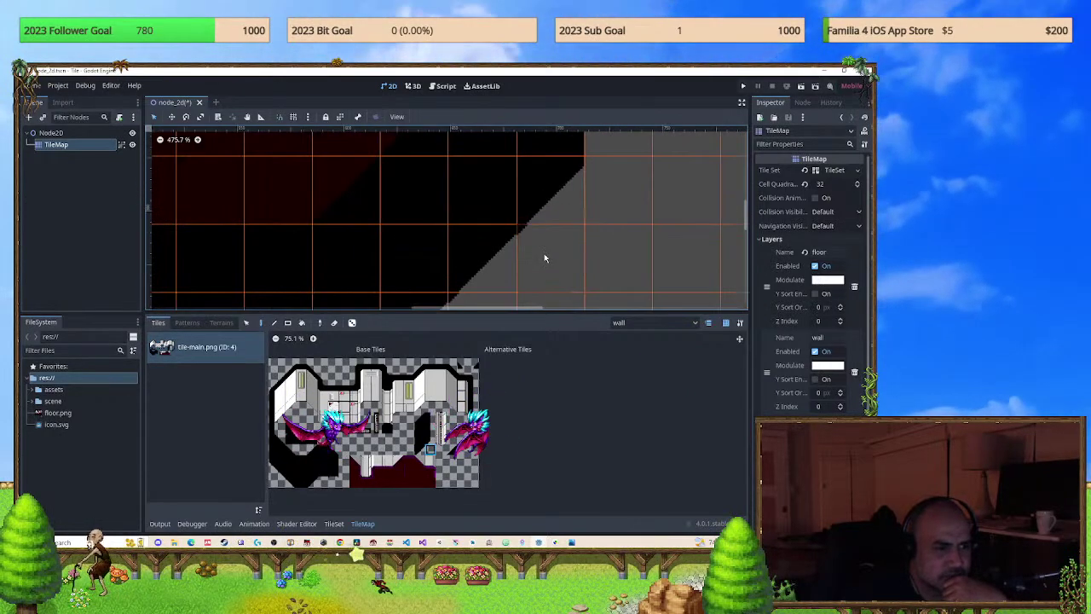
middle_click_drag(557, 205, 550, 165)
scroll(397, 467, "up", 3)
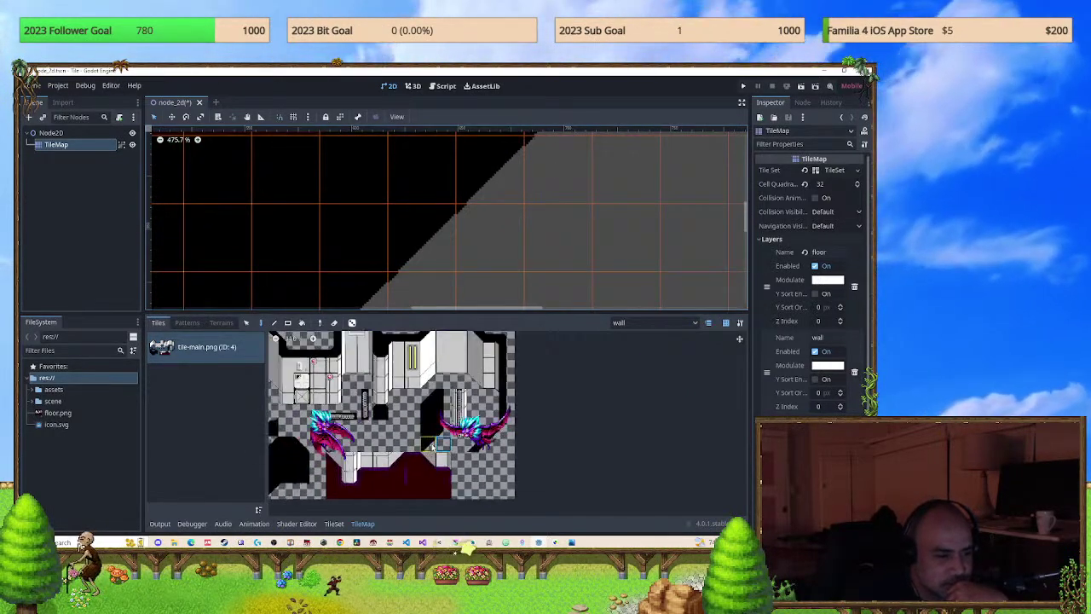
scroll(397, 467, "up", 2)
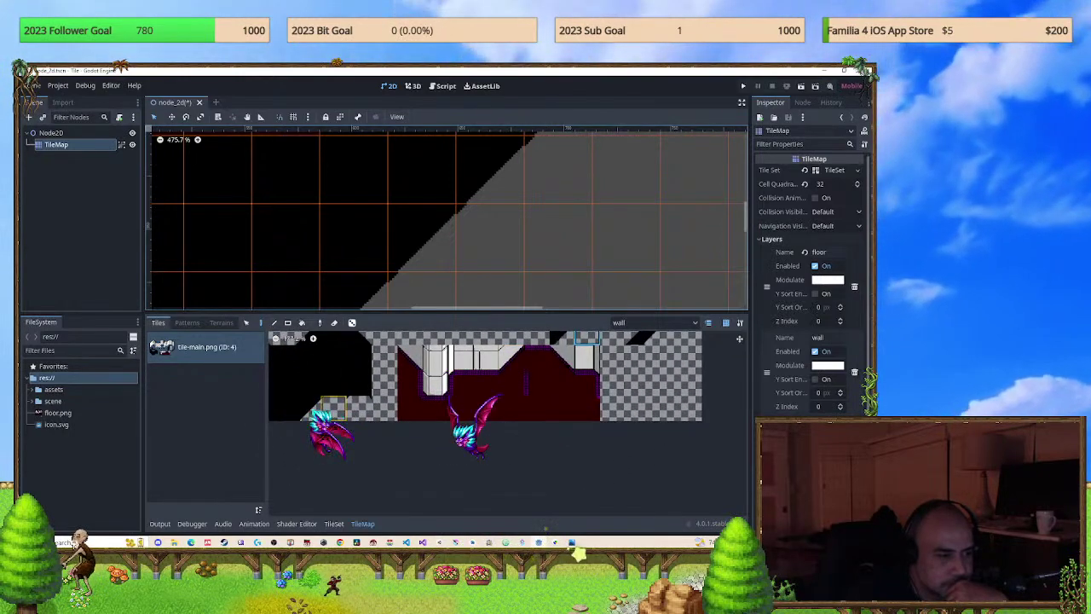
left_click(332, 406)
middle_click_drag(606, 212, 584, 255)
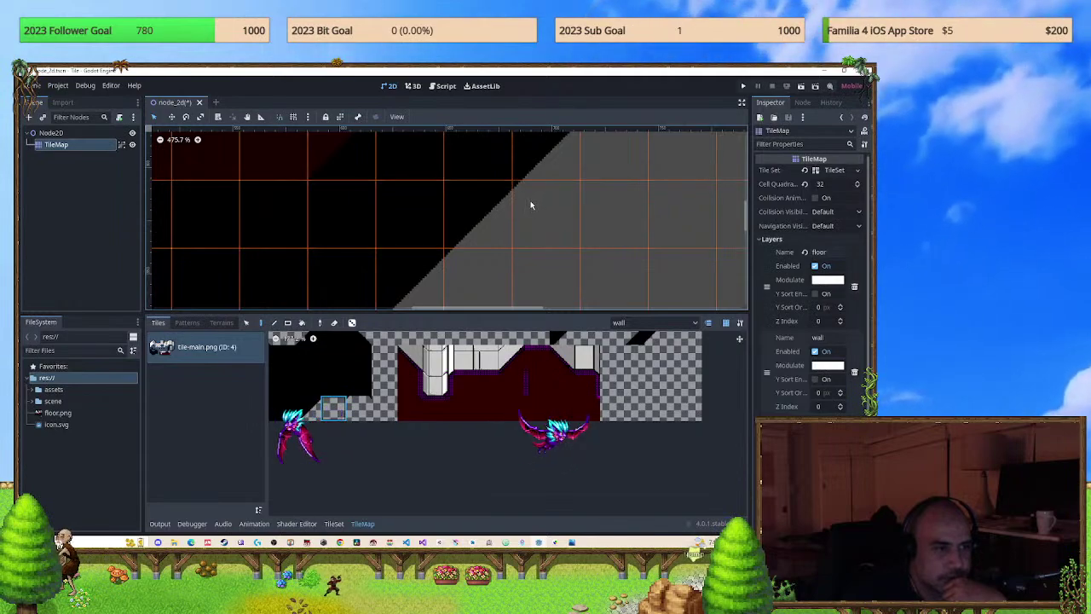
scroll(549, 204, "down", 1)
scroll(549, 204, "down", 1)
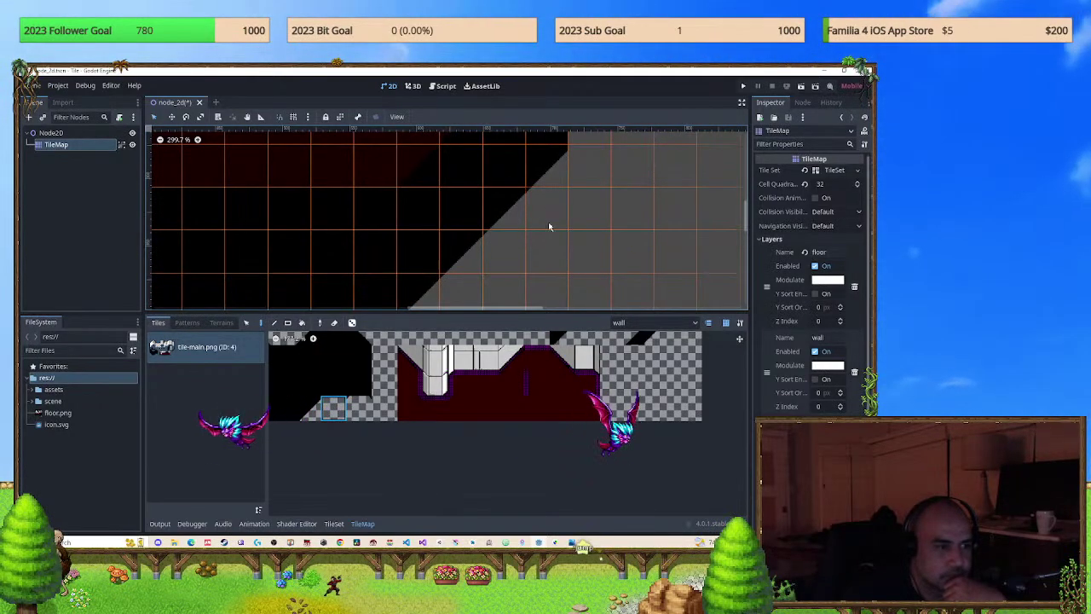
middle_click_drag(549, 225, 384, 222)
scroll(387, 248, "down", 1)
scroll(388, 248, "down", 1)
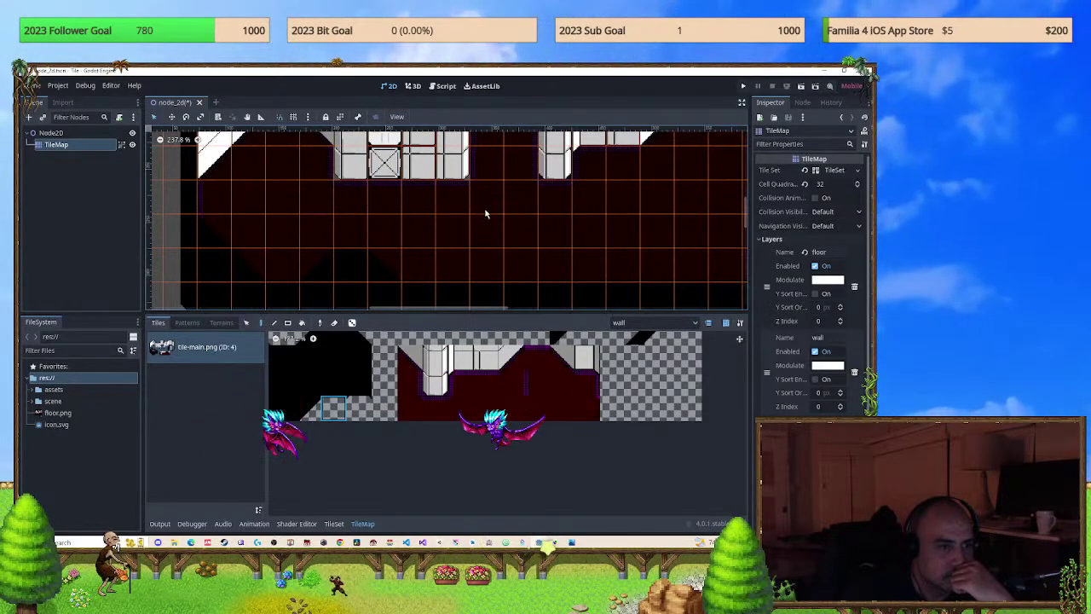
Run the project to inspect the room's reworked lower-right diagonal, and close the game window.
left_click(741, 86)
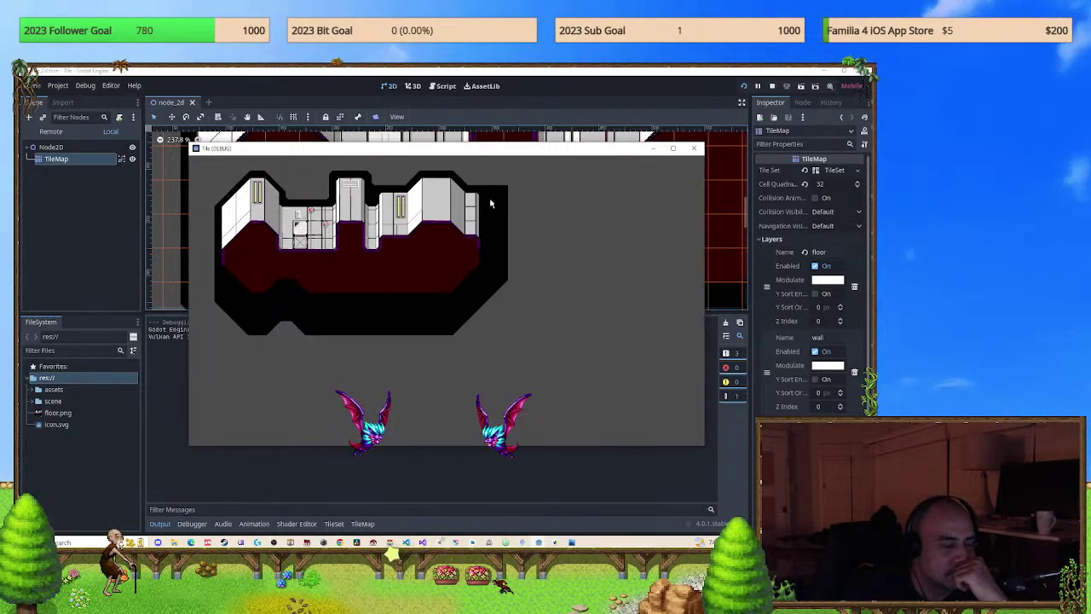
left_click(692, 149)
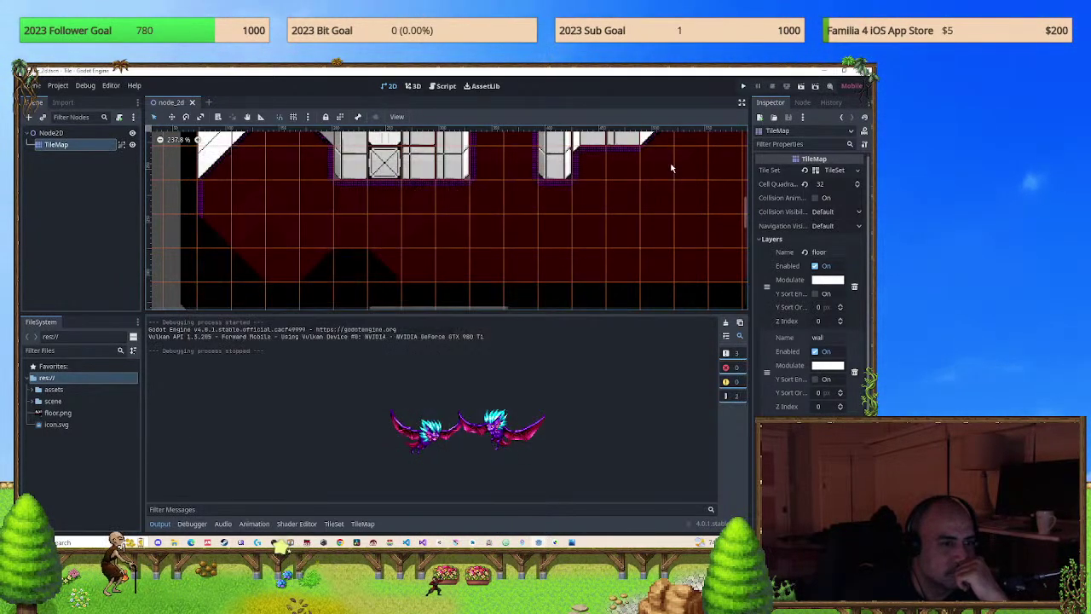
left_click(673, 250)
right_click(670, 255)
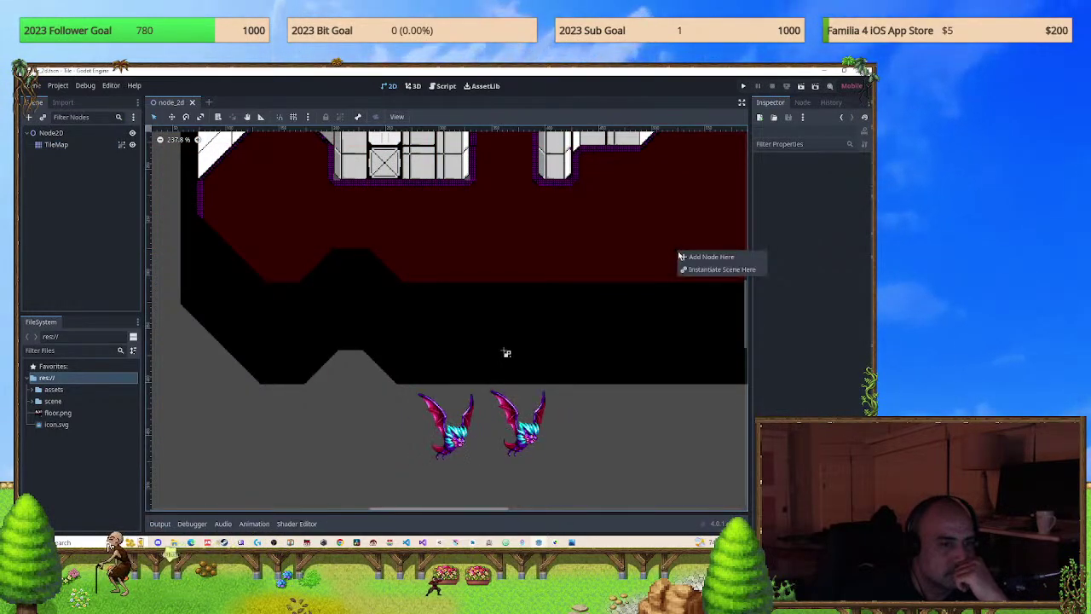
Reselect the TileMap and run the project twice more to recheck the whole room, closing the game window each time.
left_click(55, 144)
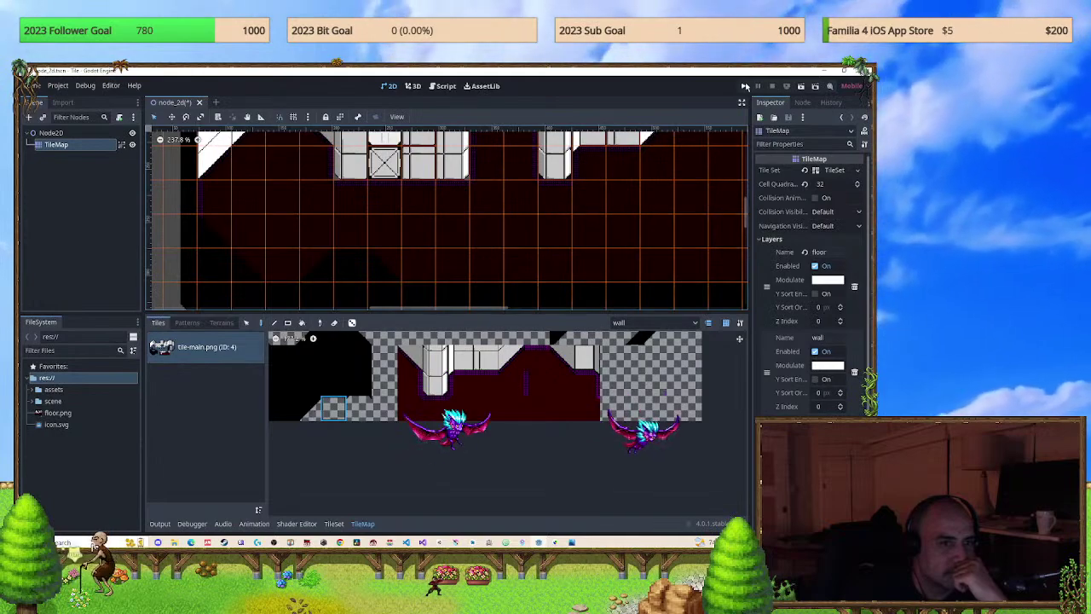
left_click(742, 86)
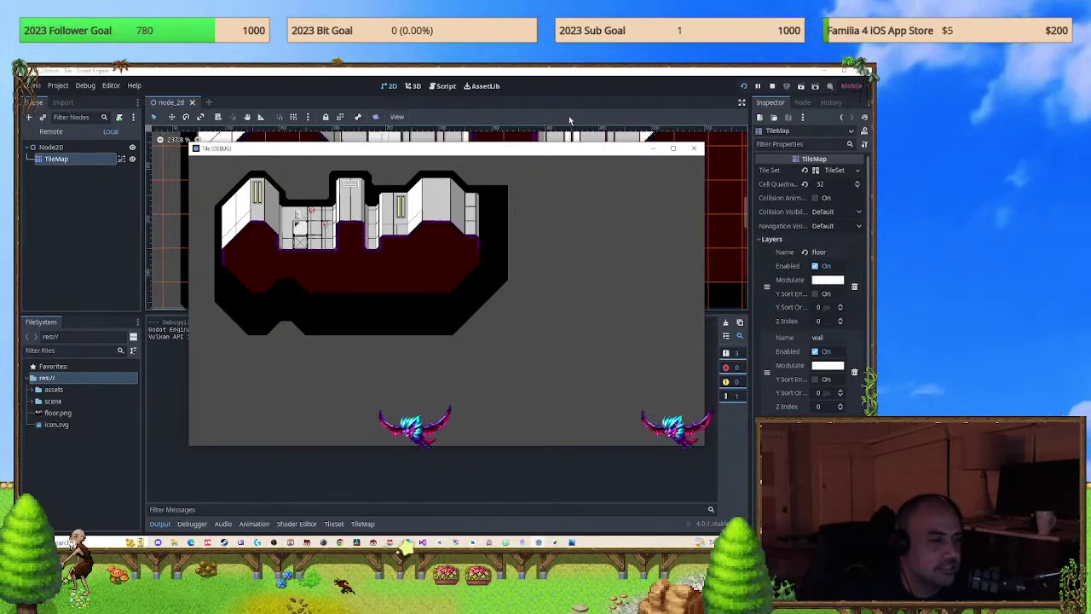
left_click(694, 148)
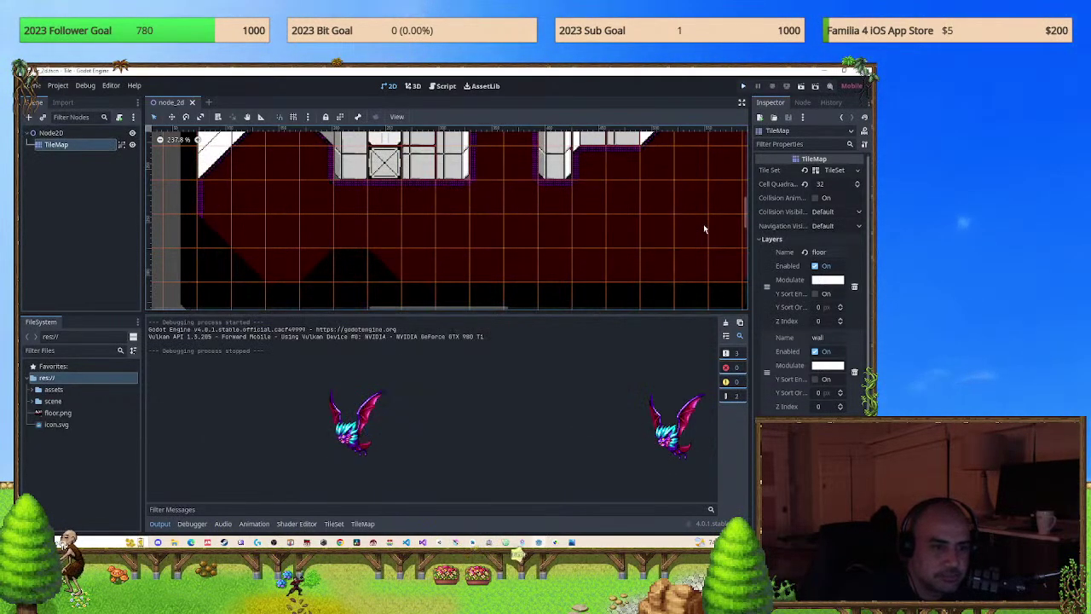
left_click(506, 352)
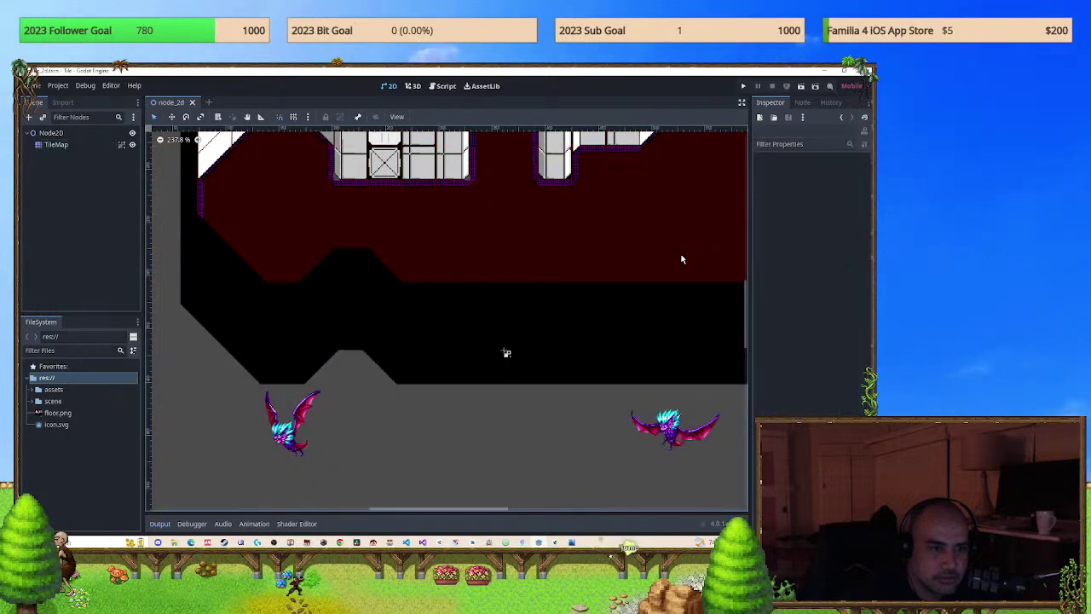
left_click(506, 353)
left_click(507, 353)
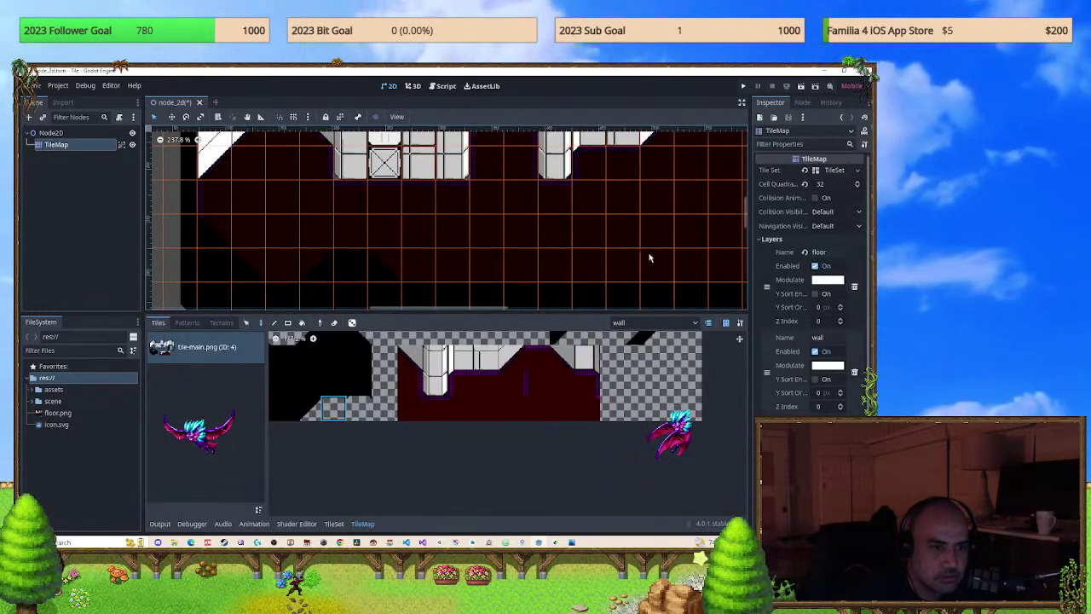
left_click(743, 87)
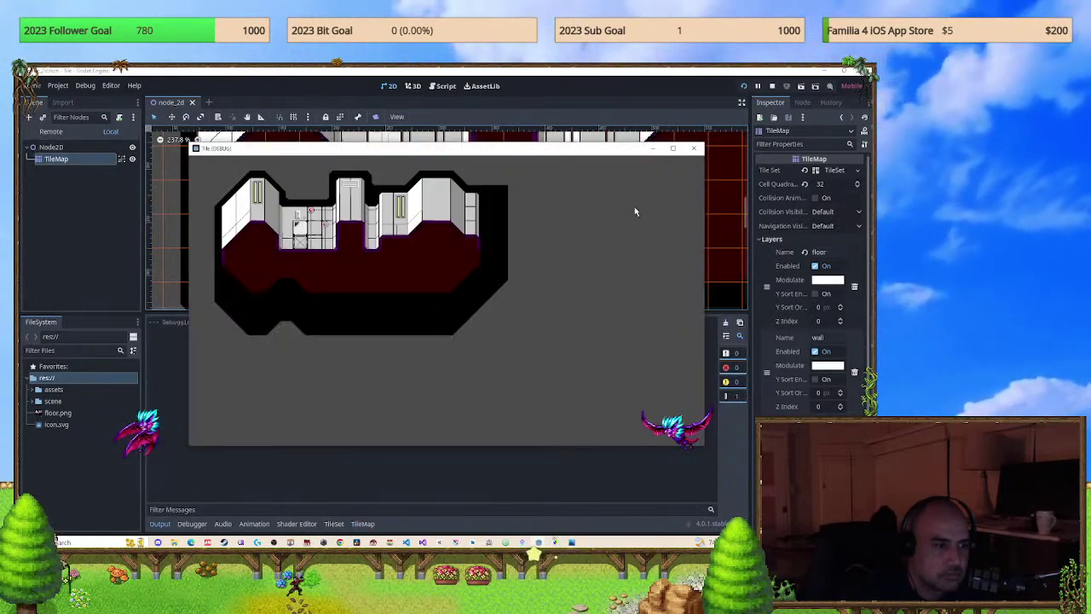
left_click(694, 148)
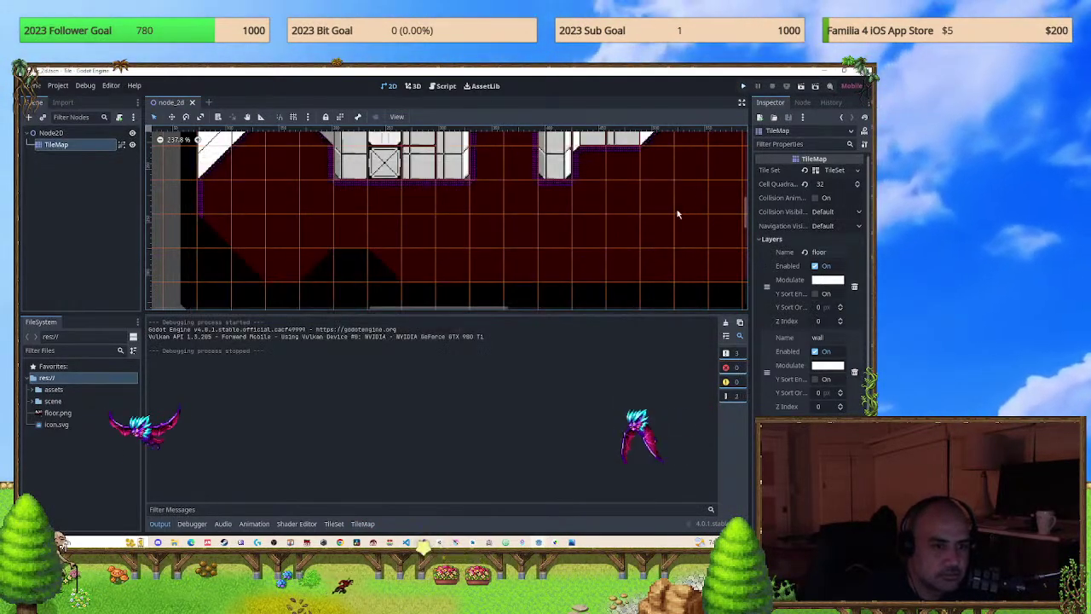
Bring back the TileMap's tile palette, run the project to check the floor beneath the walls, and close the game window.
scroll(531, 190, "down", 3)
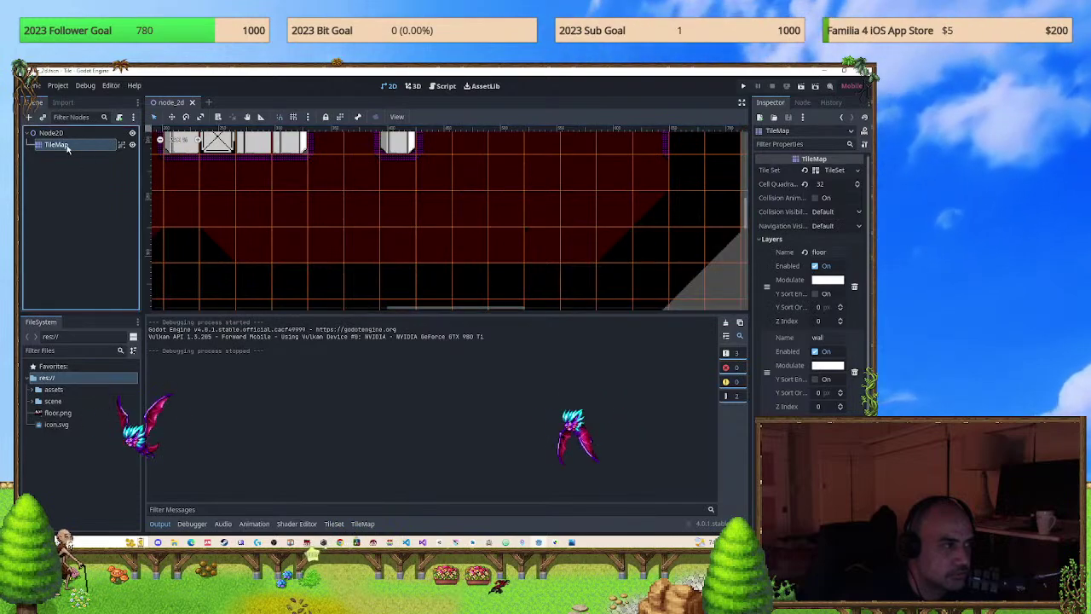
left_click(361, 524)
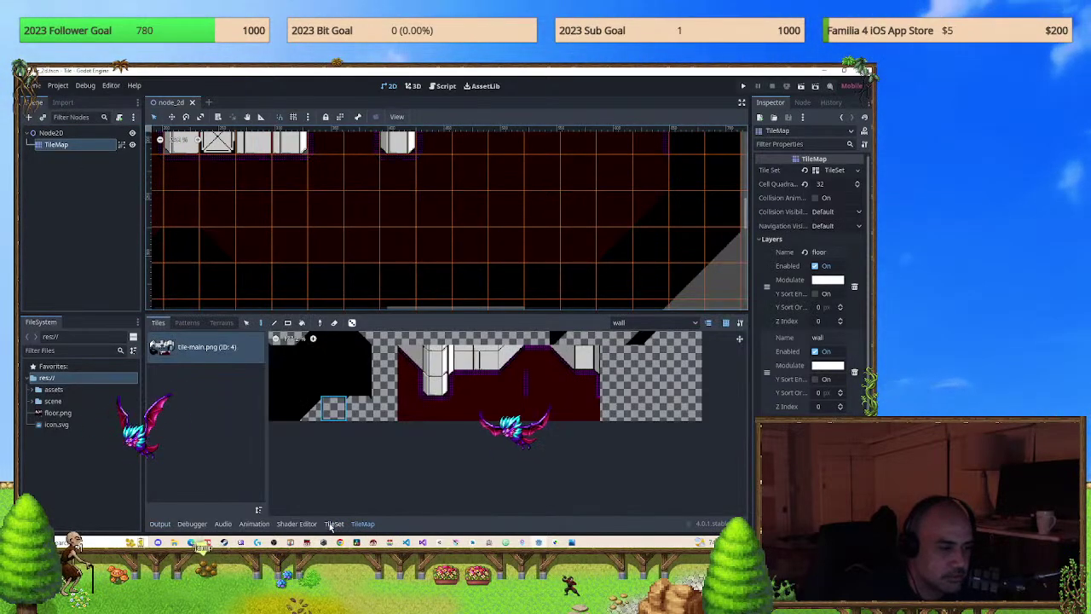
left_click(333, 524)
left_click(365, 525)
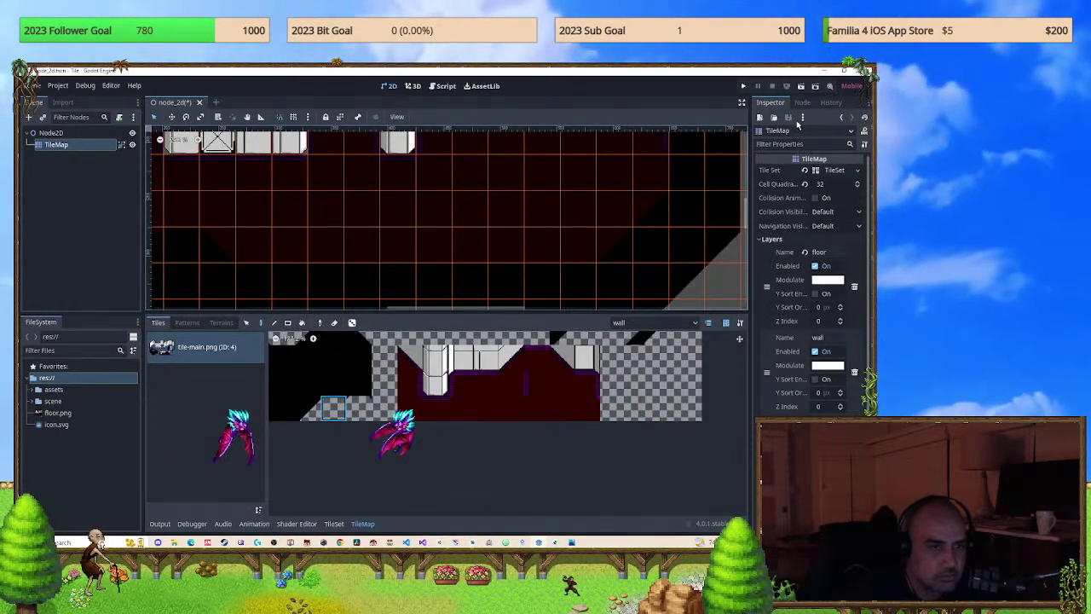
left_click(743, 87)
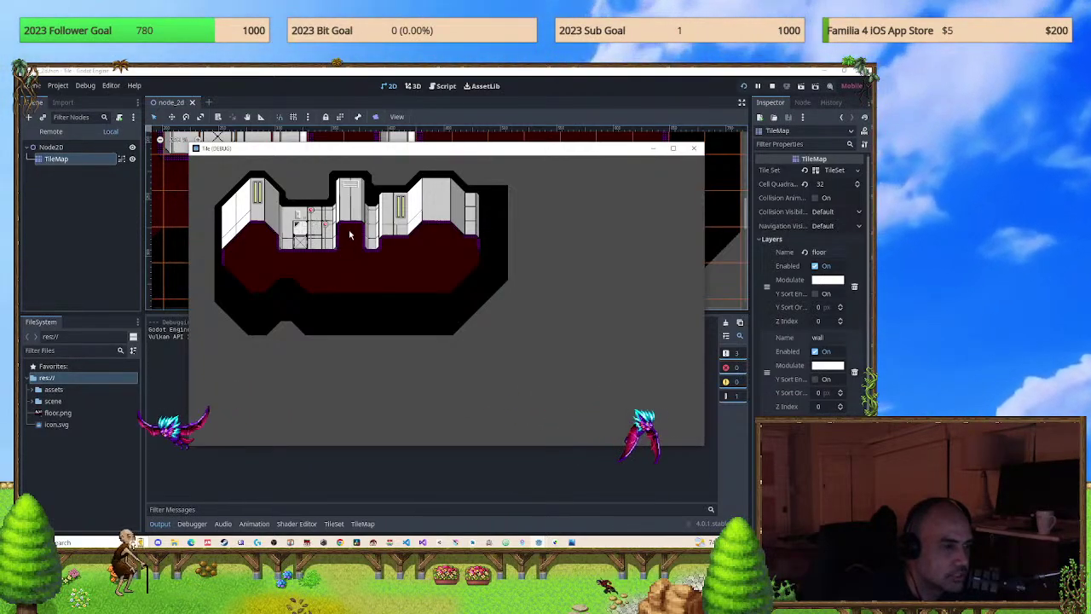
left_click(693, 148)
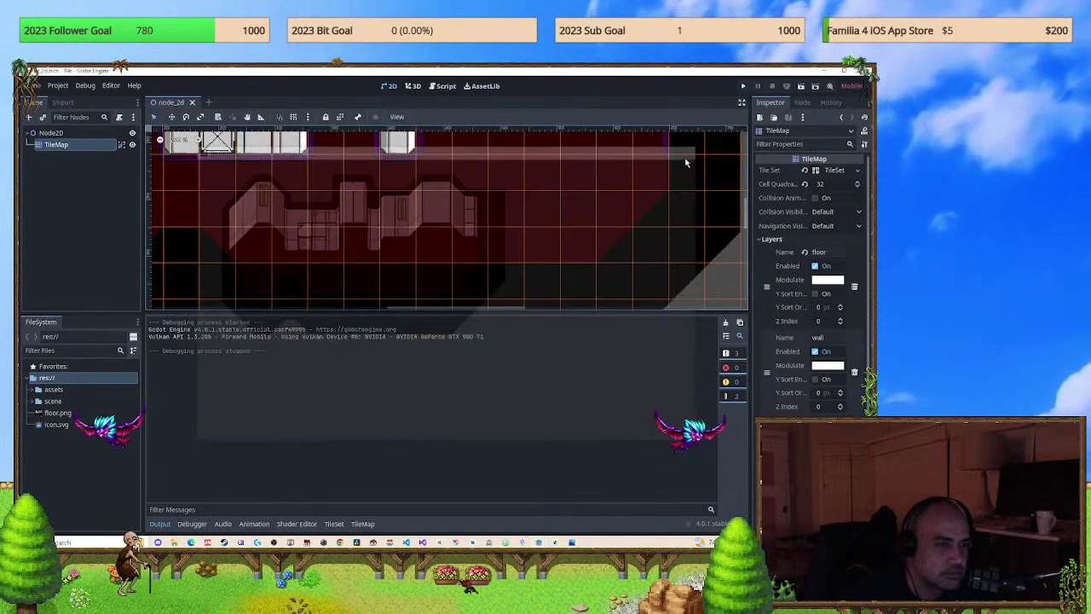
Examine the purple dotted floor border and its corners along the base of the room's inner walls up close.
scroll(451, 236, "up", 3)
scroll(375, 187, "up", 2)
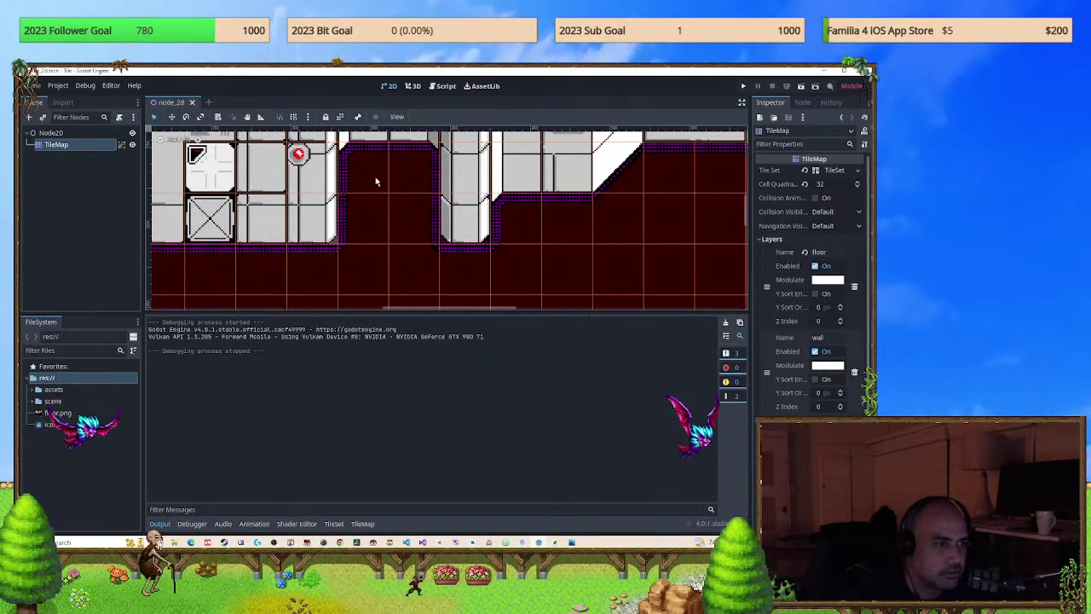
scroll(375, 180, "down", 2)
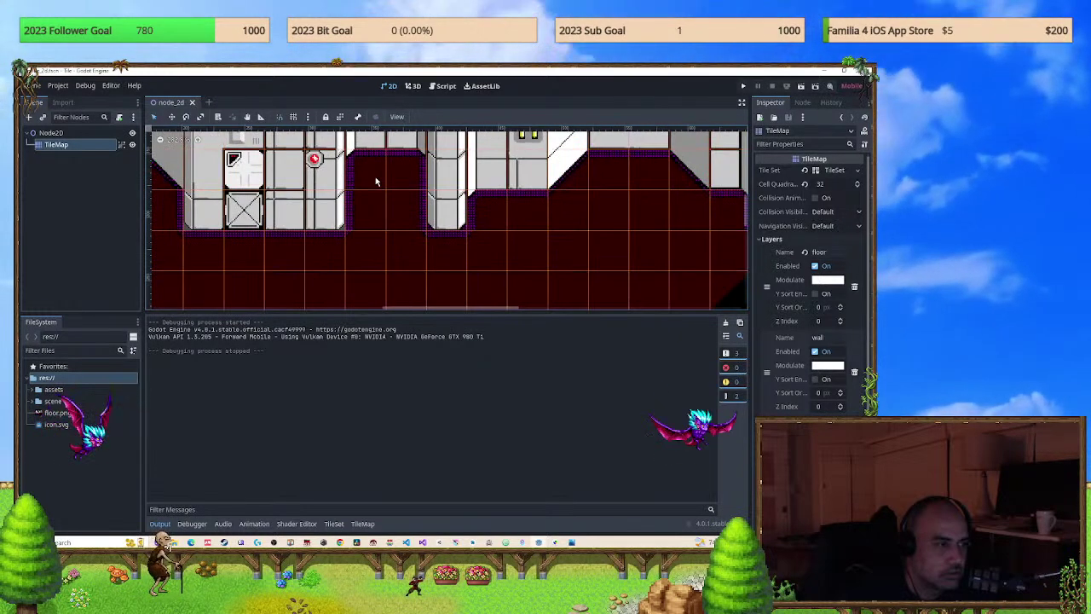
middle_click_drag(375, 181, 491, 185)
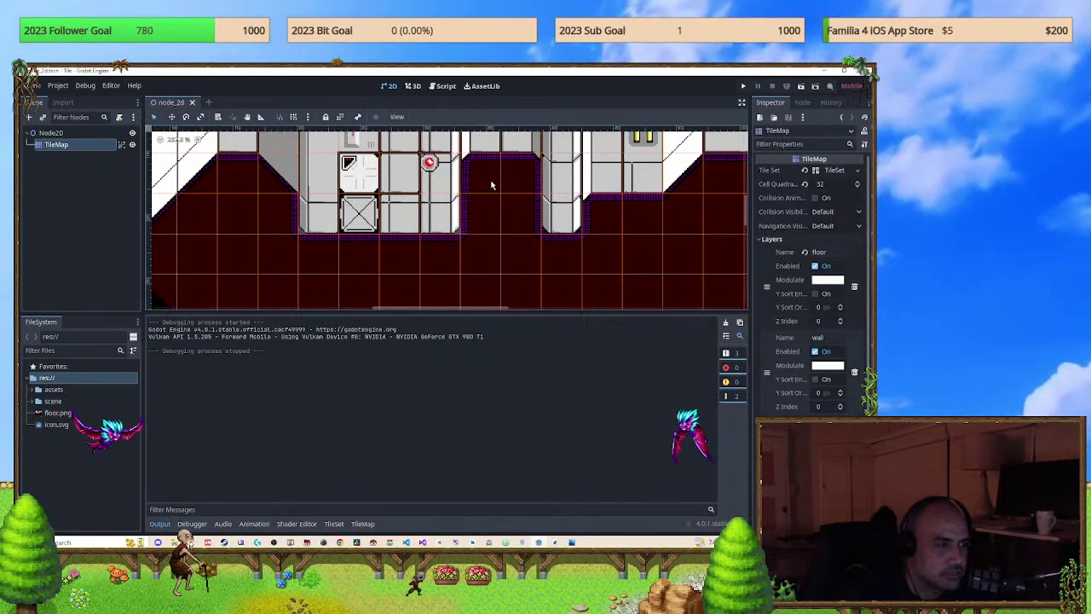
scroll(491, 185, "up", 3)
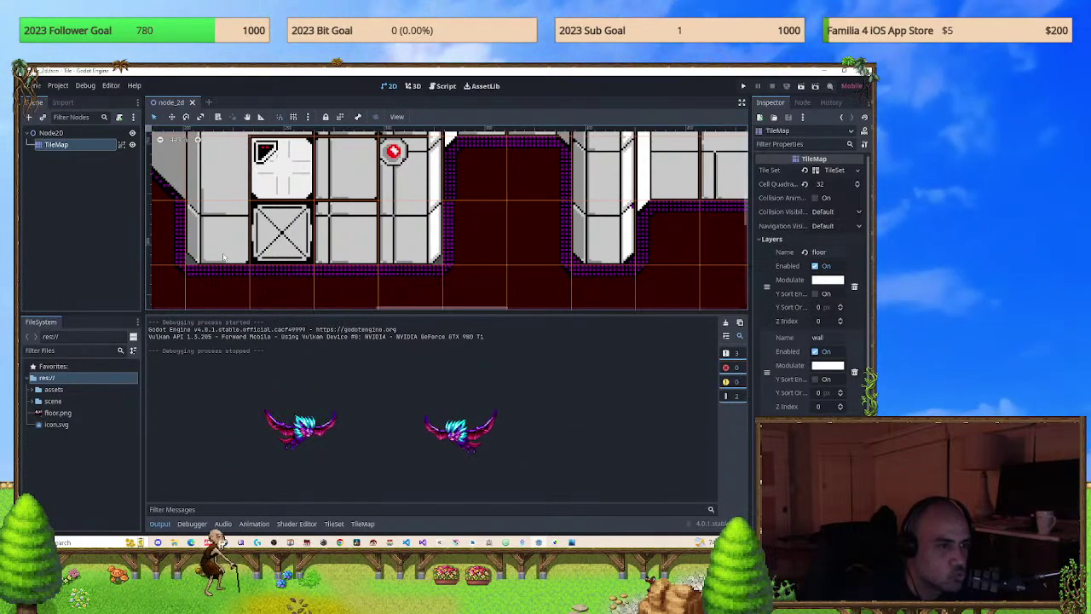
scroll(499, 256, "up", 2)
scroll(499, 256, "up", 2)
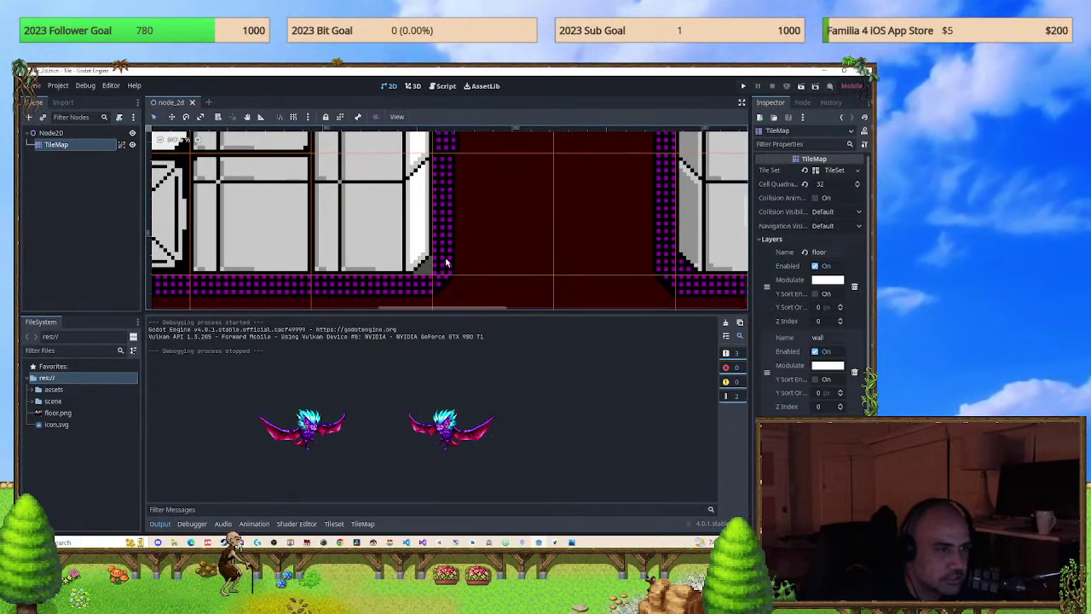
scroll(446, 256, "up", 5)
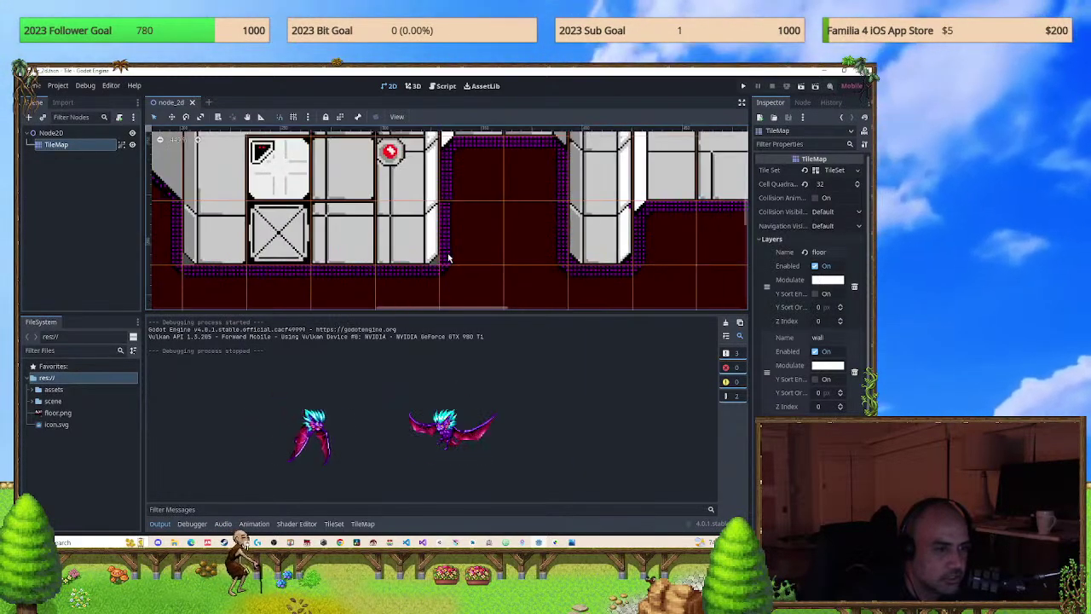
Check the dotted floor border in the scene, then switch to Pro Motion NG and examine the dotted edges and vertical strip in tile-main.png.
middle_click_drag(446, 249, 443, 290)
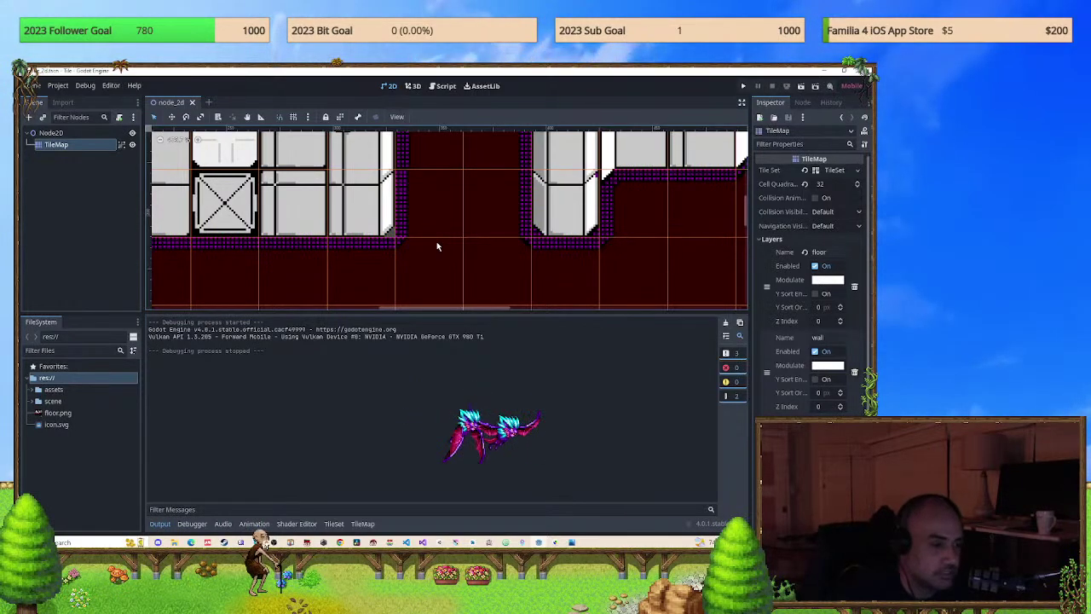
scroll(426, 258, "down", 1)
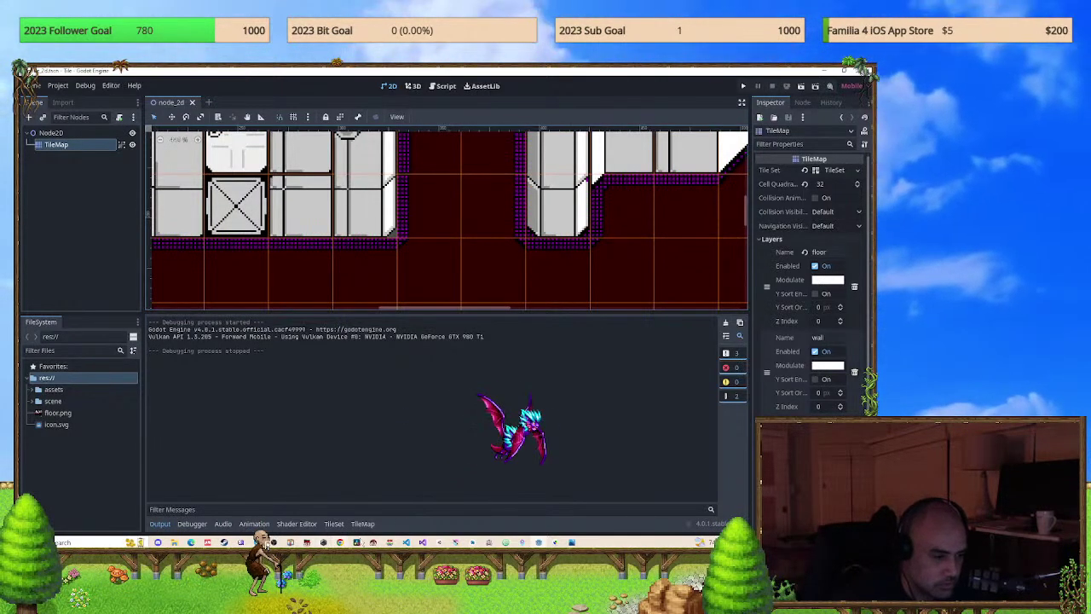
key("alt+Tab")
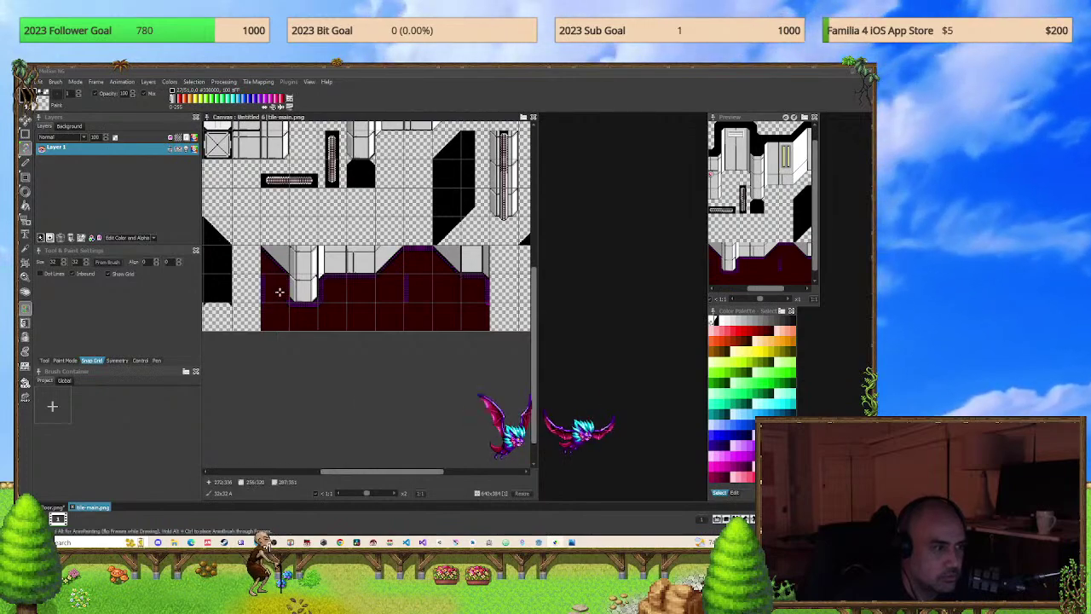
scroll(324, 305, "down", 4)
scroll(324, 305, "up", 8)
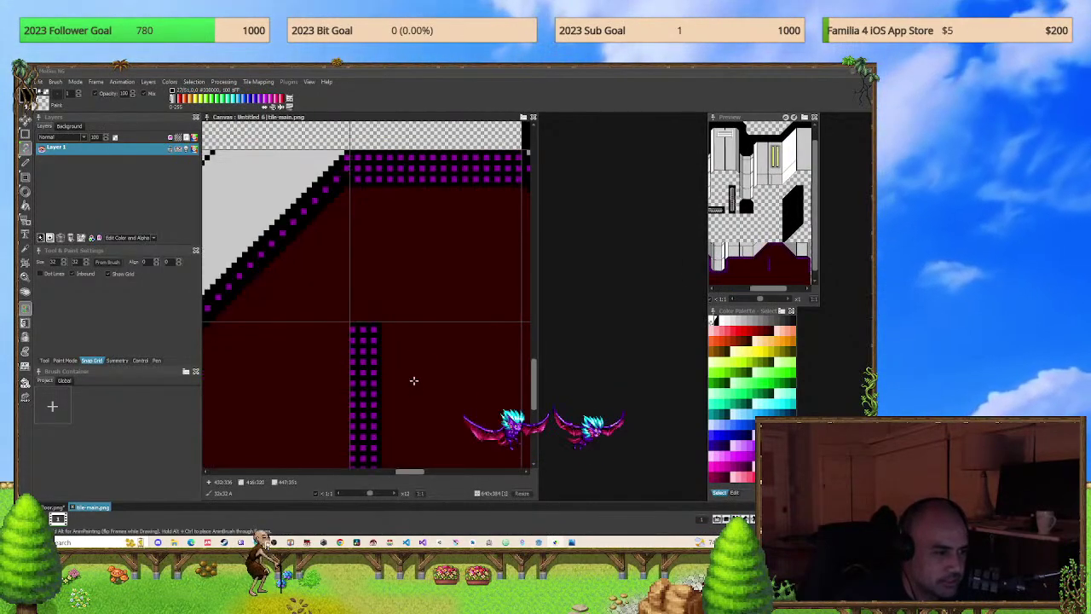
scroll(422, 284, "down", 2)
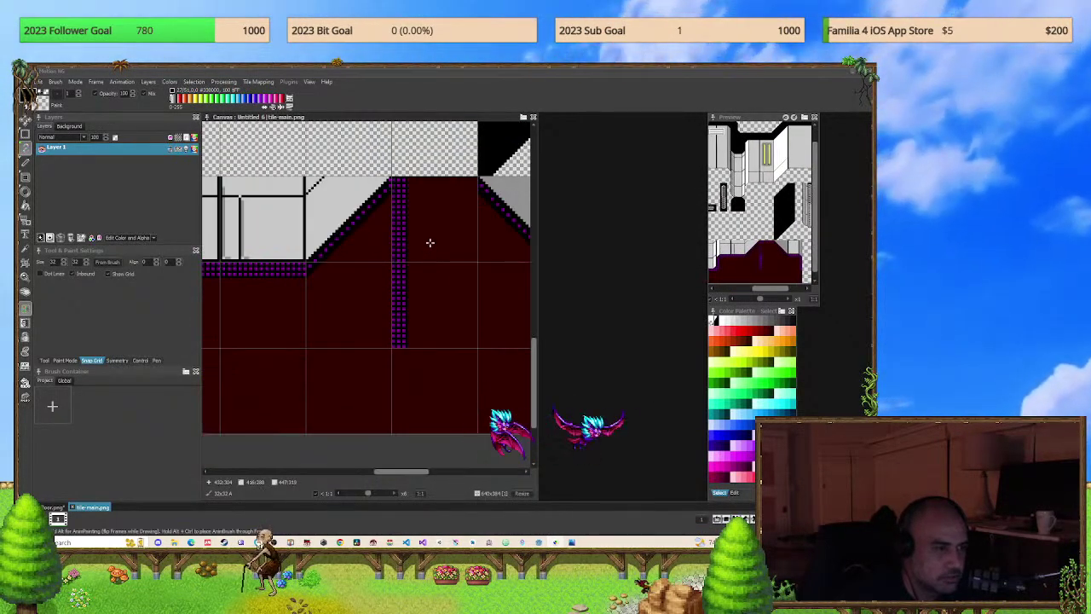
scroll(366, 320, "down", 4)
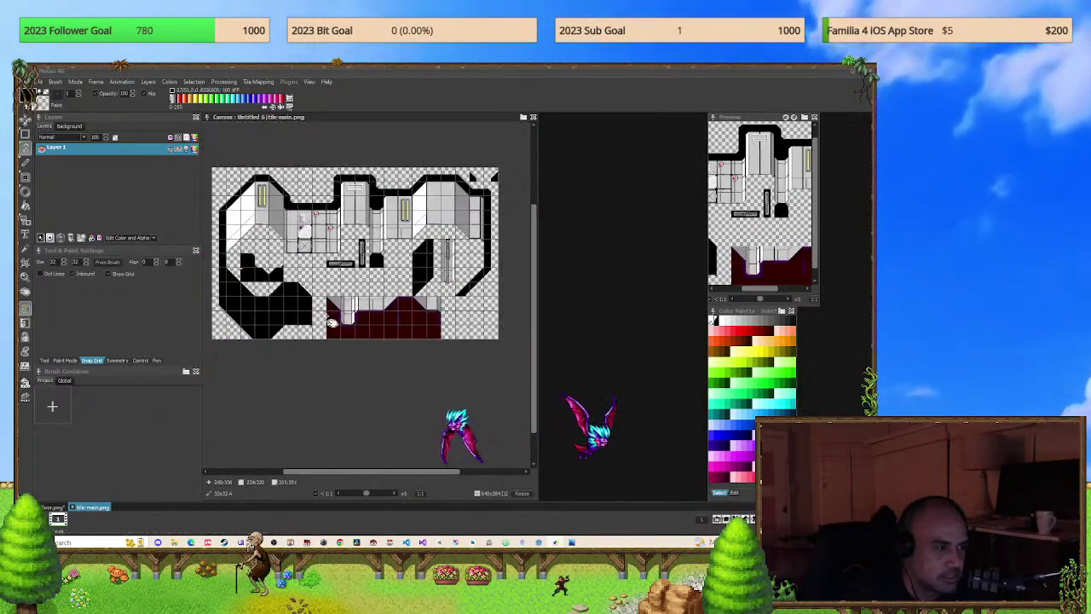
In floor.png, pick up the vertical purple dotted border strip beside the grey wall as a brush.
left_click(53, 507)
middle_click_drag(370, 312, 456, 285)
mouse_move(296, 297)
middle_mouse_down()
mouse_move(317, 300)
mouse_move(304, 294)
middle_mouse_up()
scroll(373, 305, "up", 3)
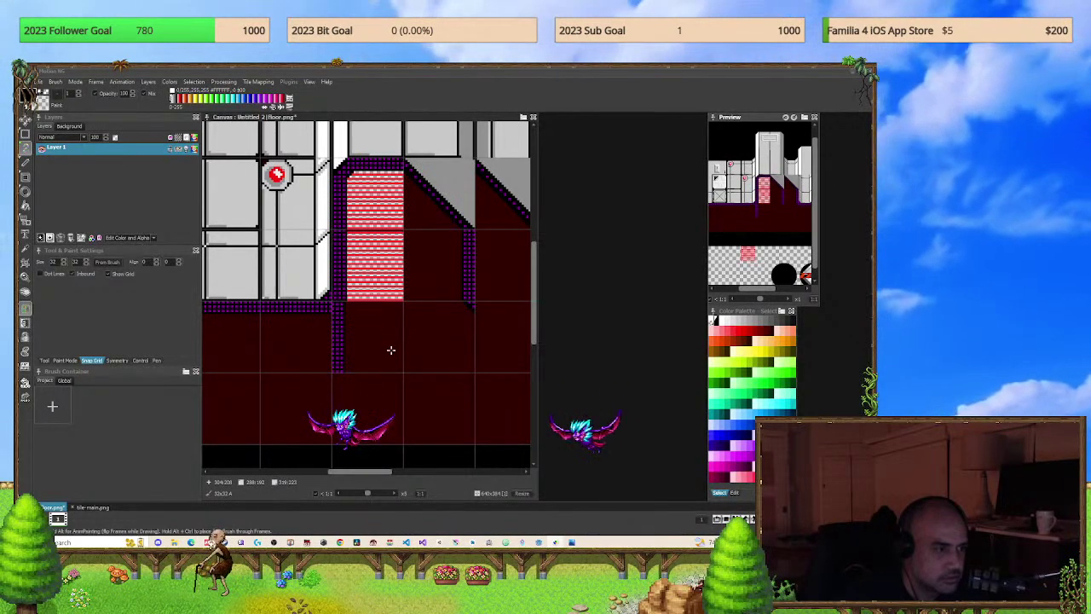
left_click(25, 220)
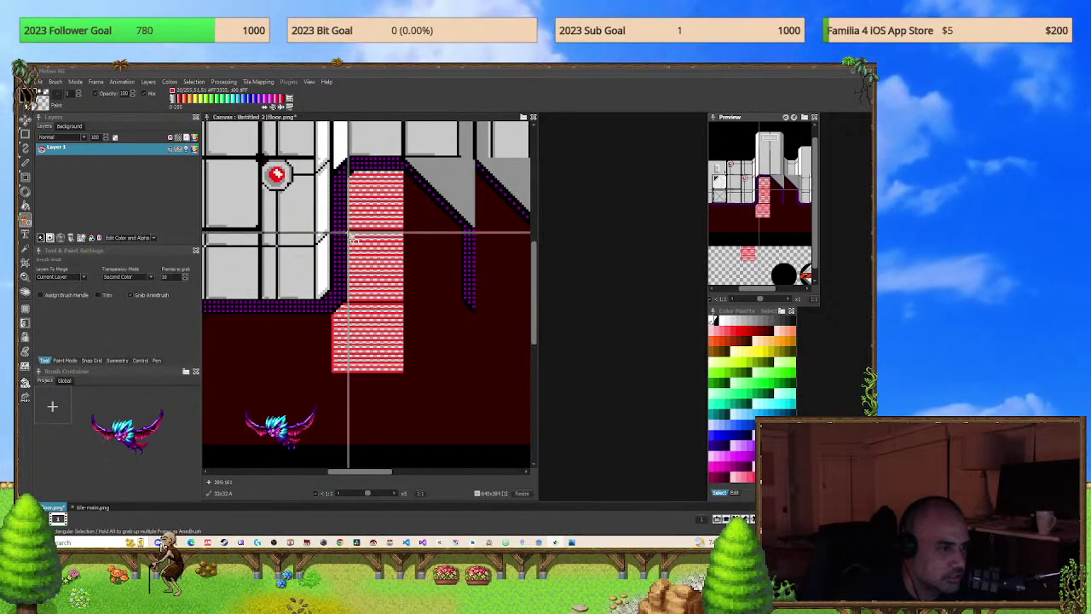
left_click_drag(352, 240, 337, 305)
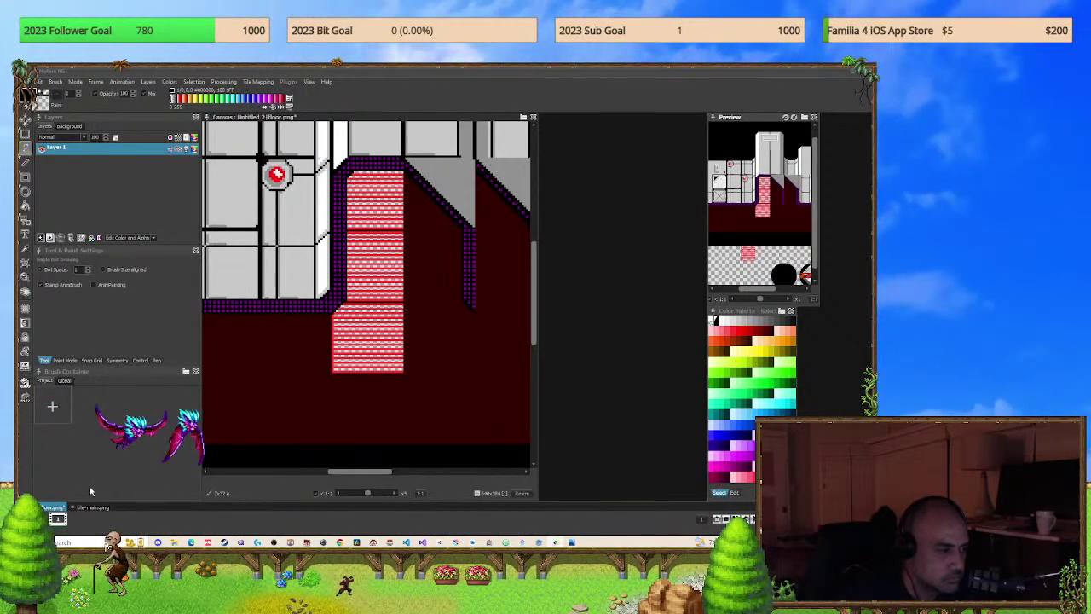
Stamp the picked-up dotted strip over the freestanding vertical strip in the dark red floor area of tile-main.png.
left_click(92, 507)
scroll(436, 332, "up", 3)
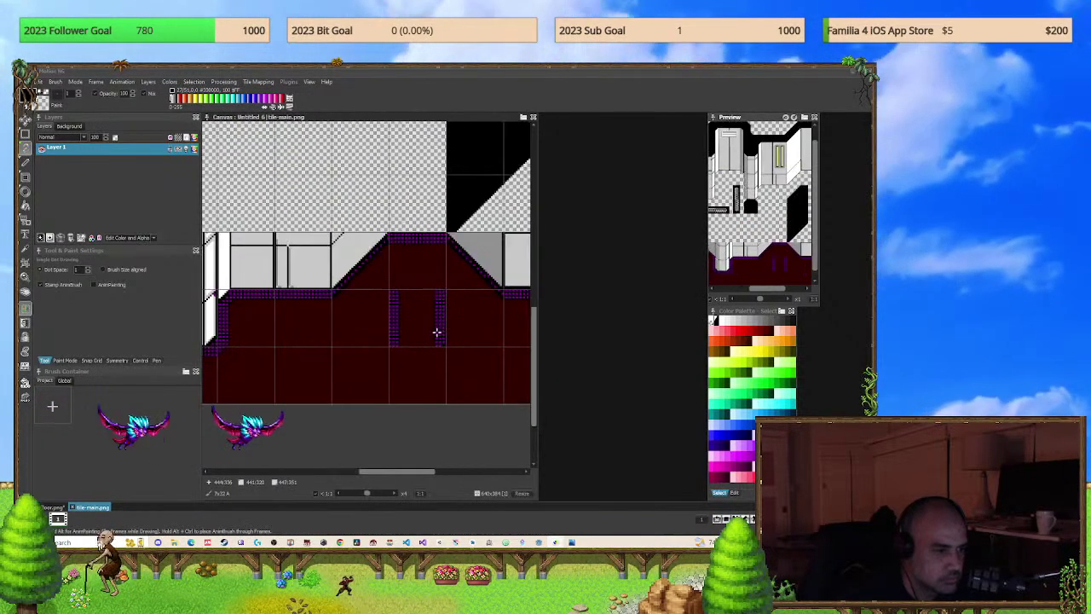
scroll(437, 332, "up", 1)
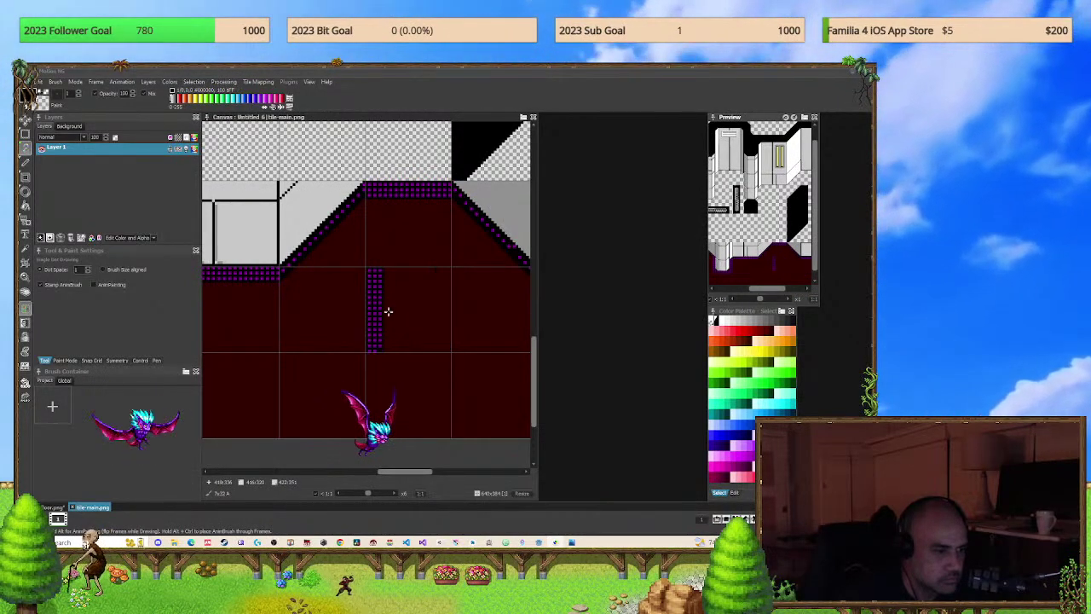
left_click(385, 310)
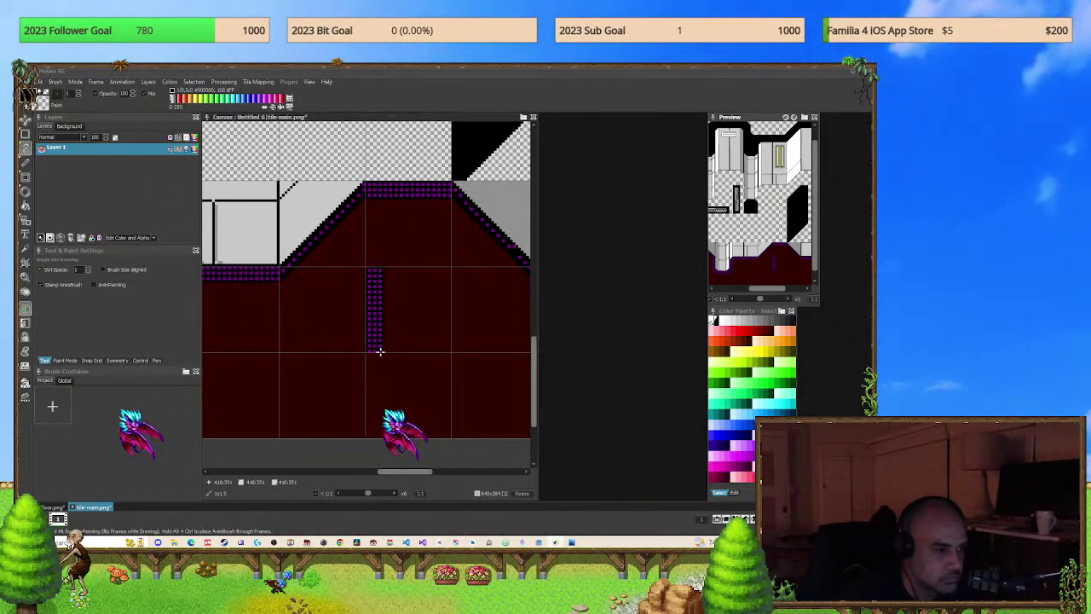
Touch up the dotted strip's lower-right corner in black with the grid hidden, and save the tile-main.png image.
scroll(381, 350, "up", 3)
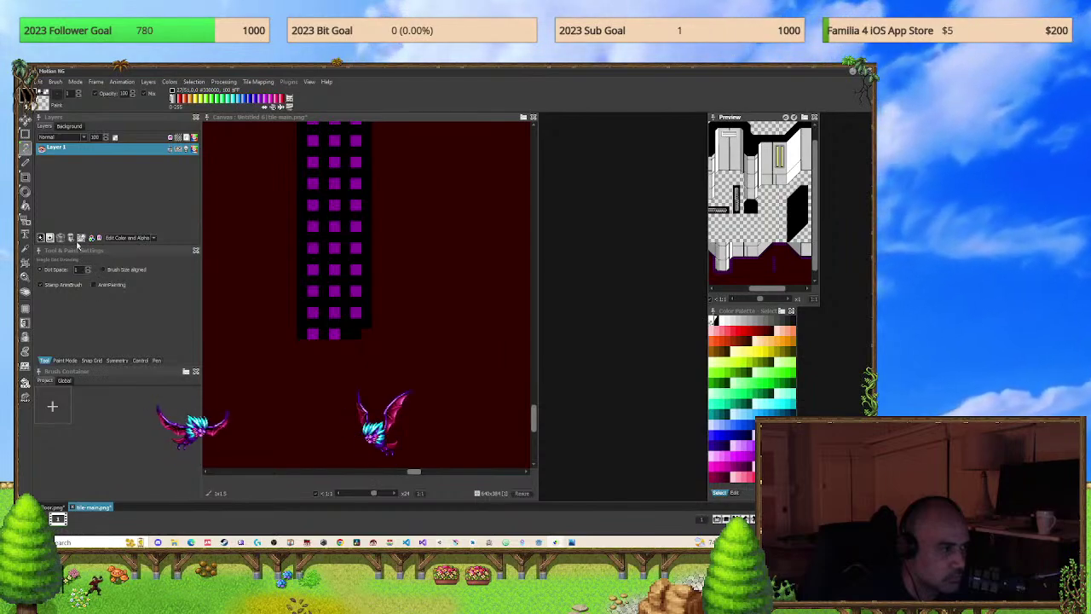
left_click(91, 361)
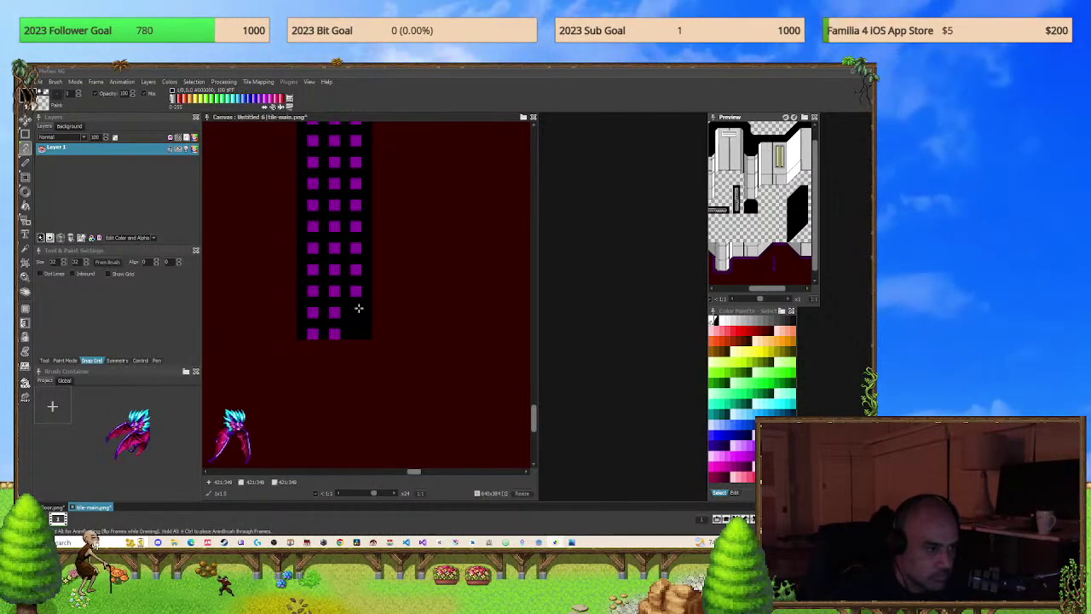
scroll(389, 277, "down", 3)
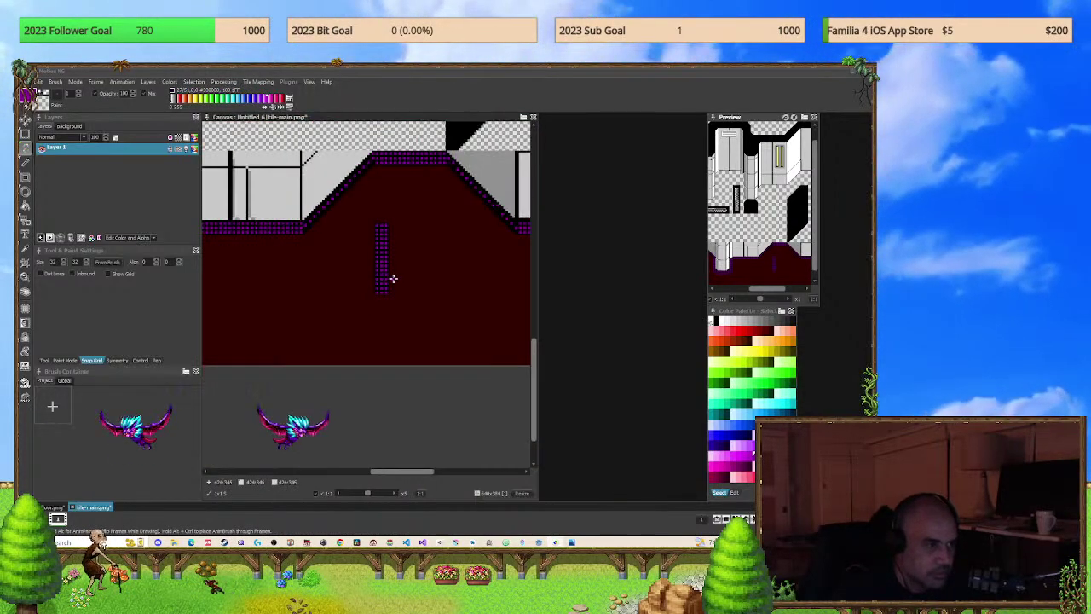
scroll(404, 274, "up", 1)
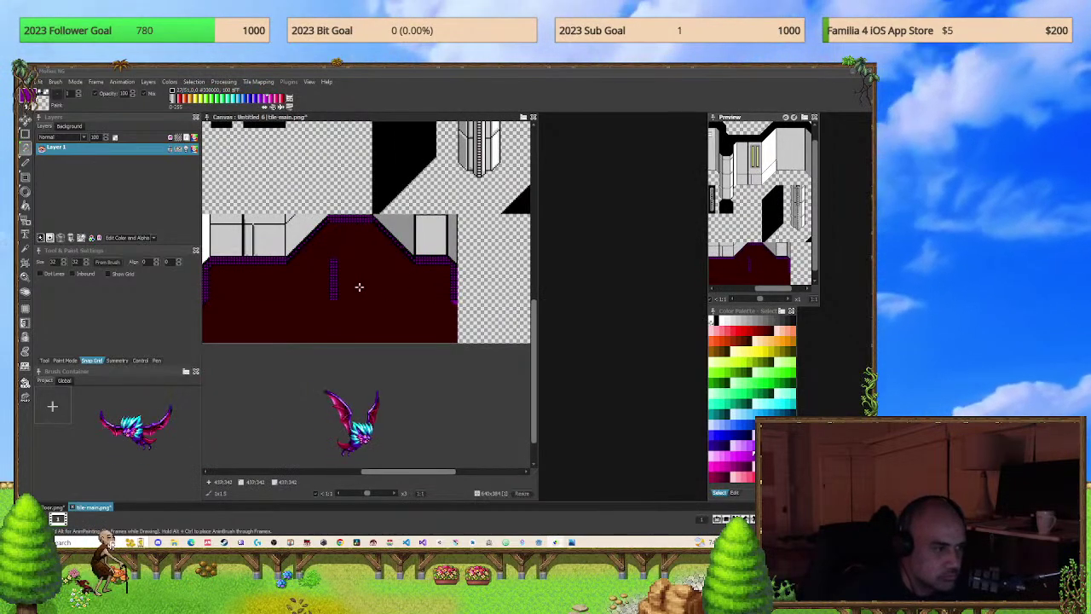
left_click(37, 82)
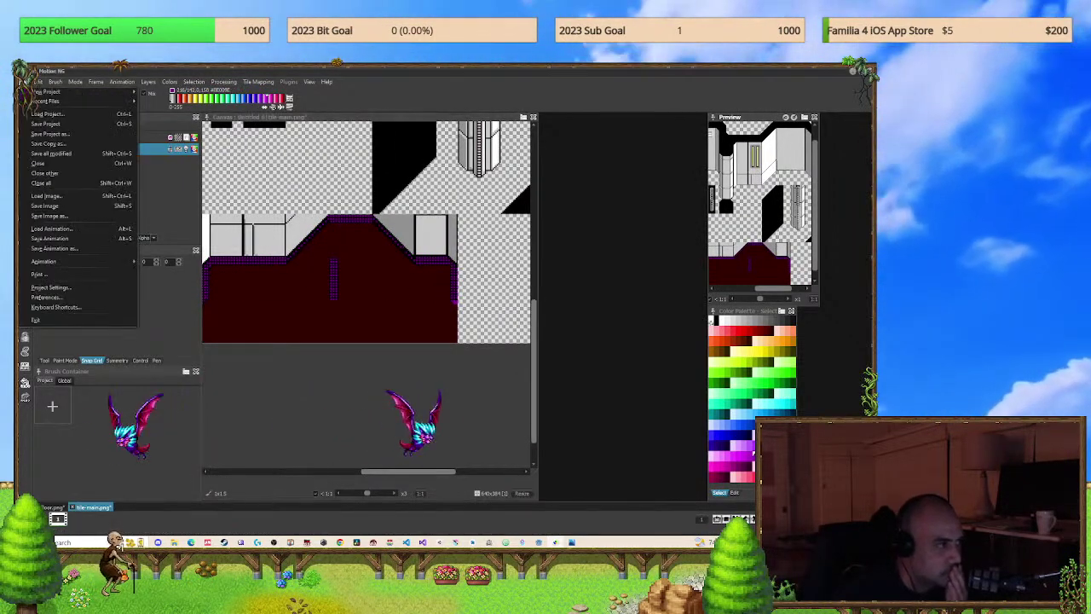
left_click(66, 207)
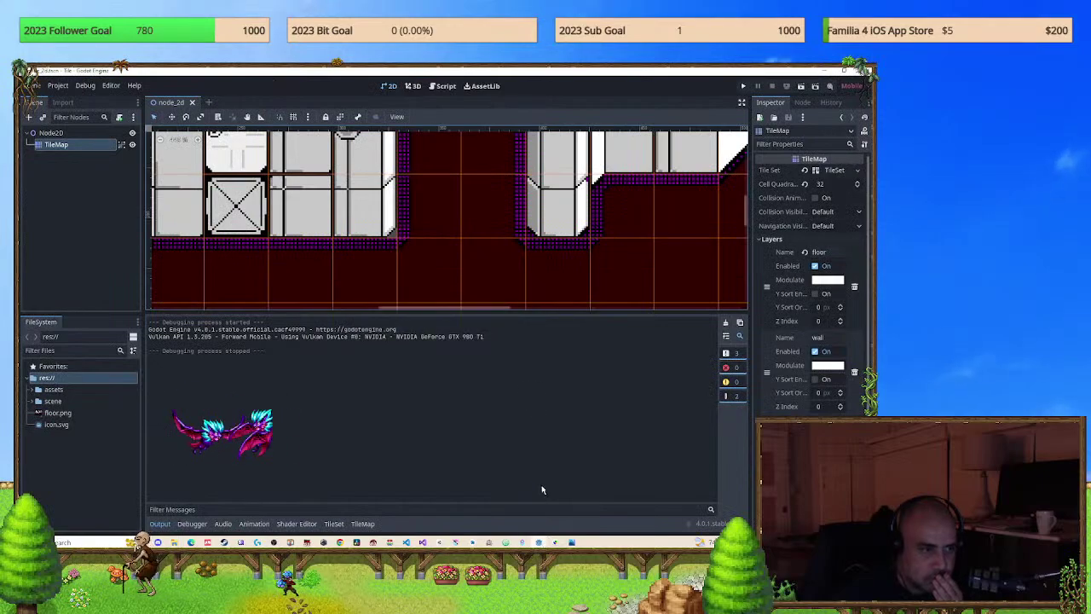
In Godot, inspect the dotted borders on both sides of the dark red gap between the walls.
scroll(446, 252, "up", 5)
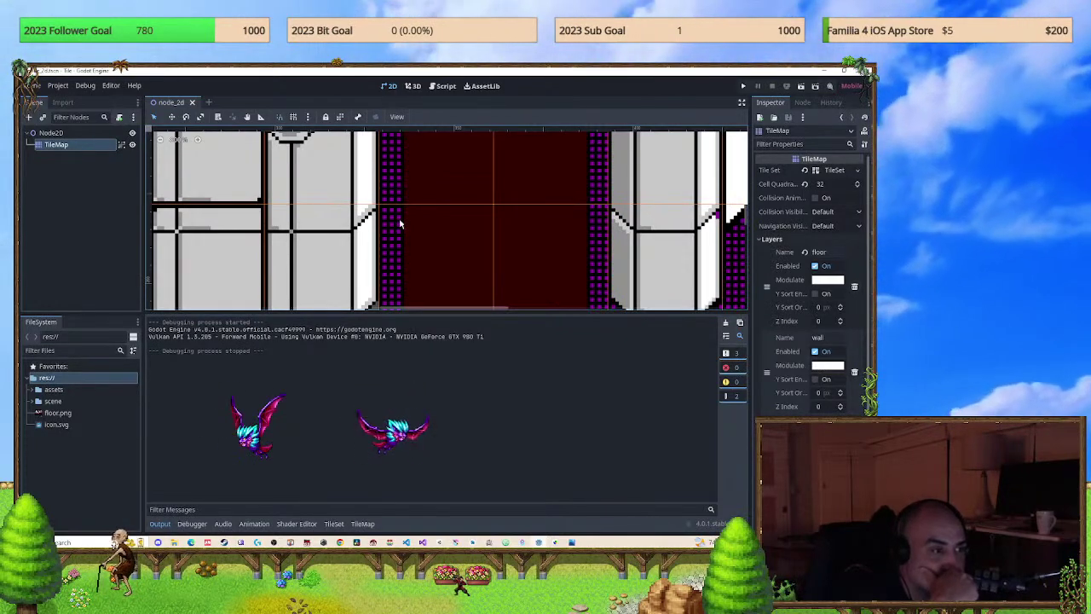
scroll(400, 224, "down", 3)
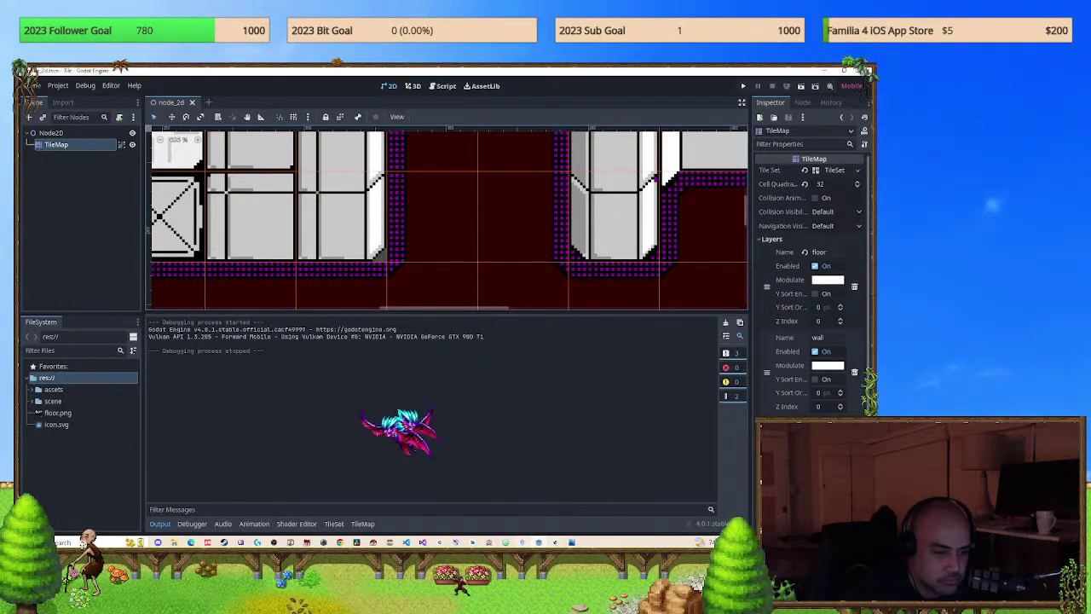
mouse_move(538, 541)
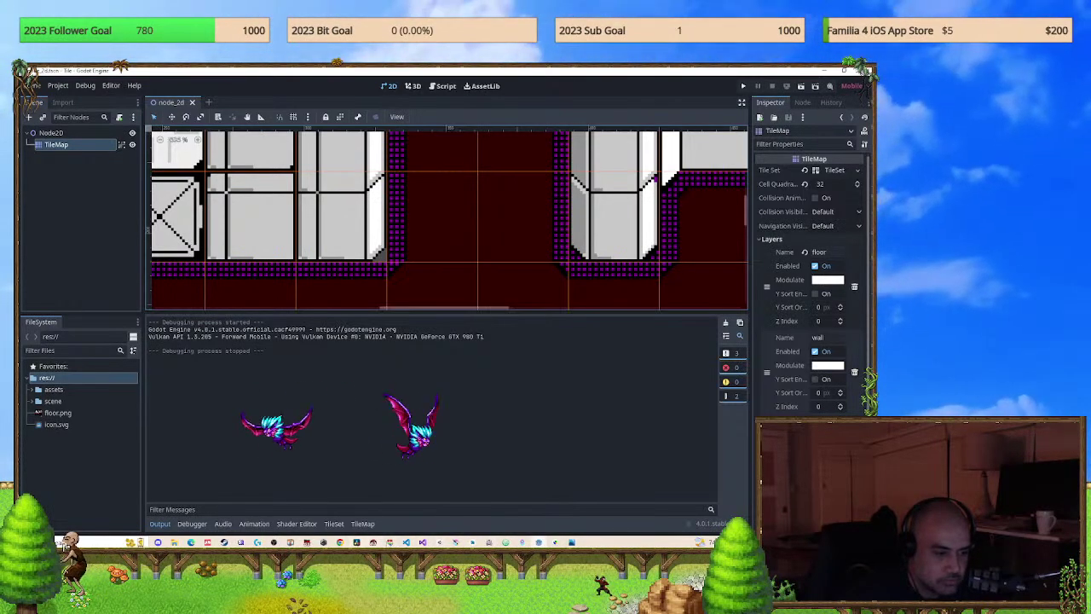
Back in Pro Motion NG, rotate the vertical dotted strip in tile-main.png 180 degrees in place and save the image.
key("alt+Tab")
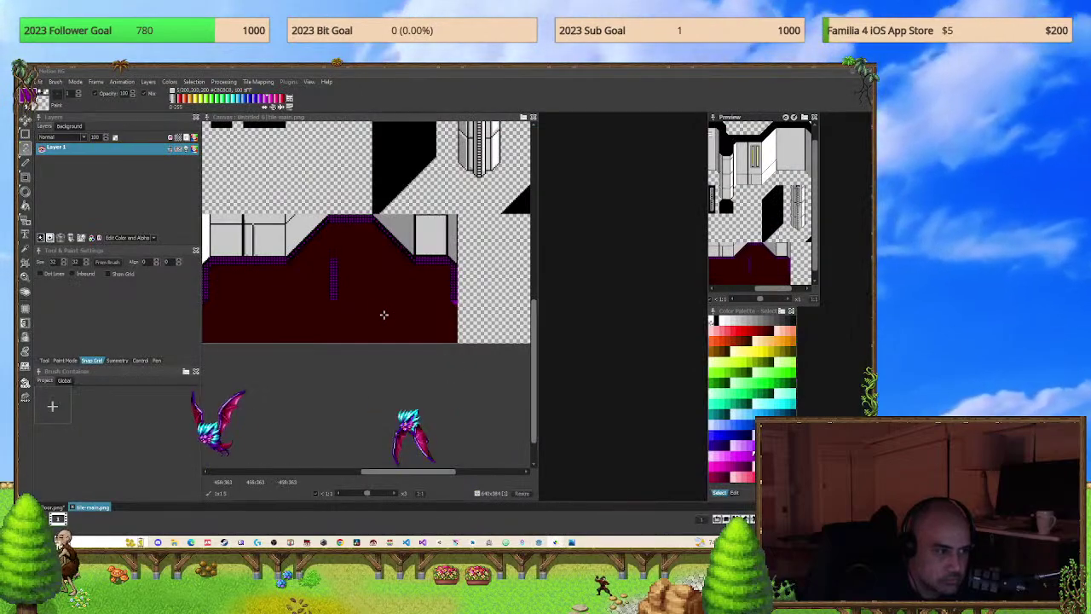
scroll(382, 312, "up", 4)
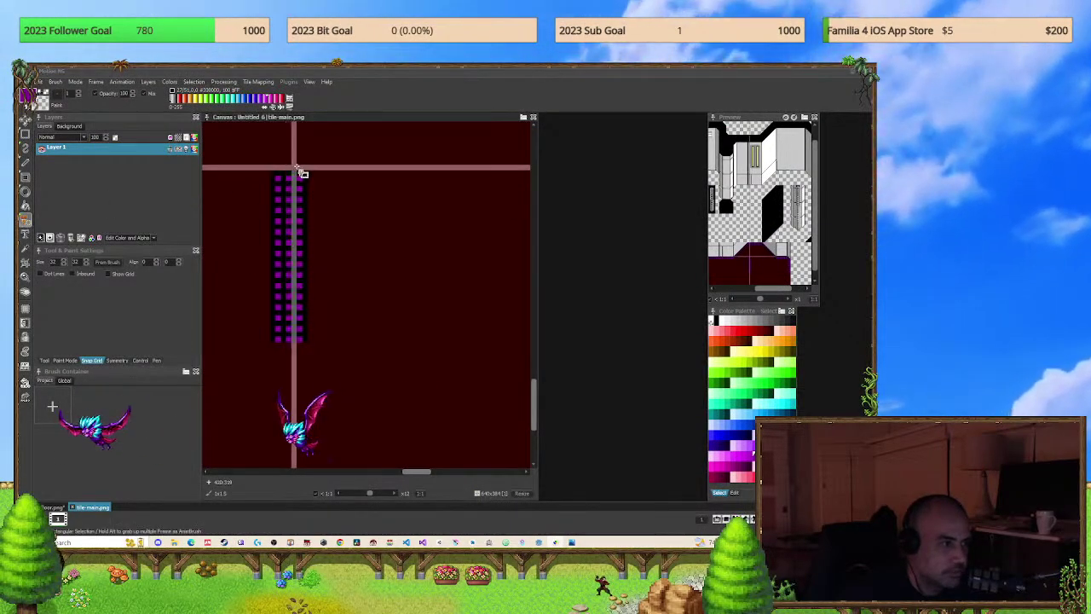
left_click_drag(299, 175, 279, 341)
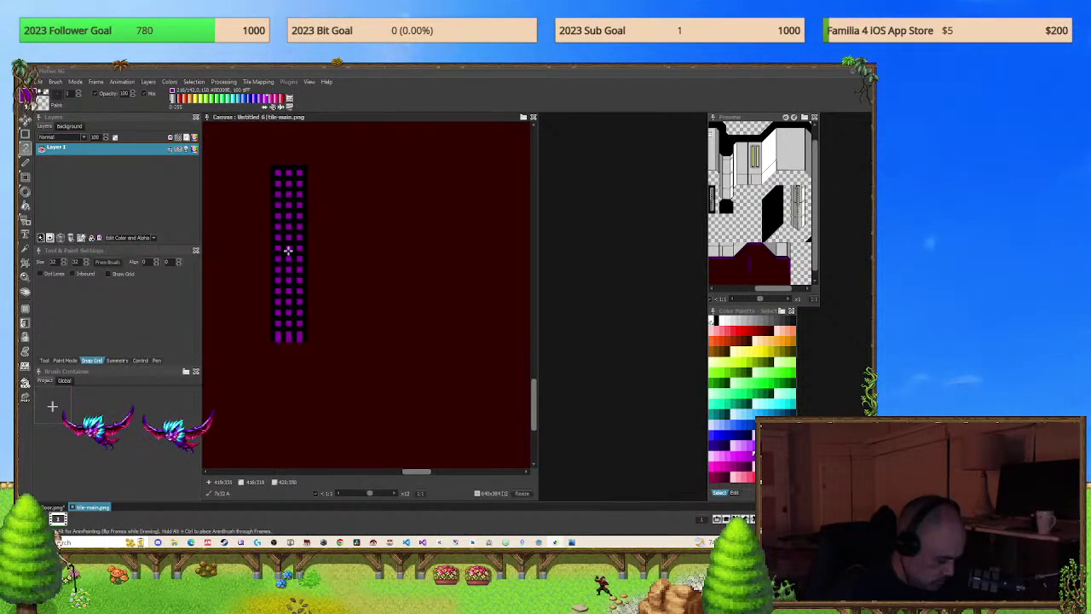
key("z")
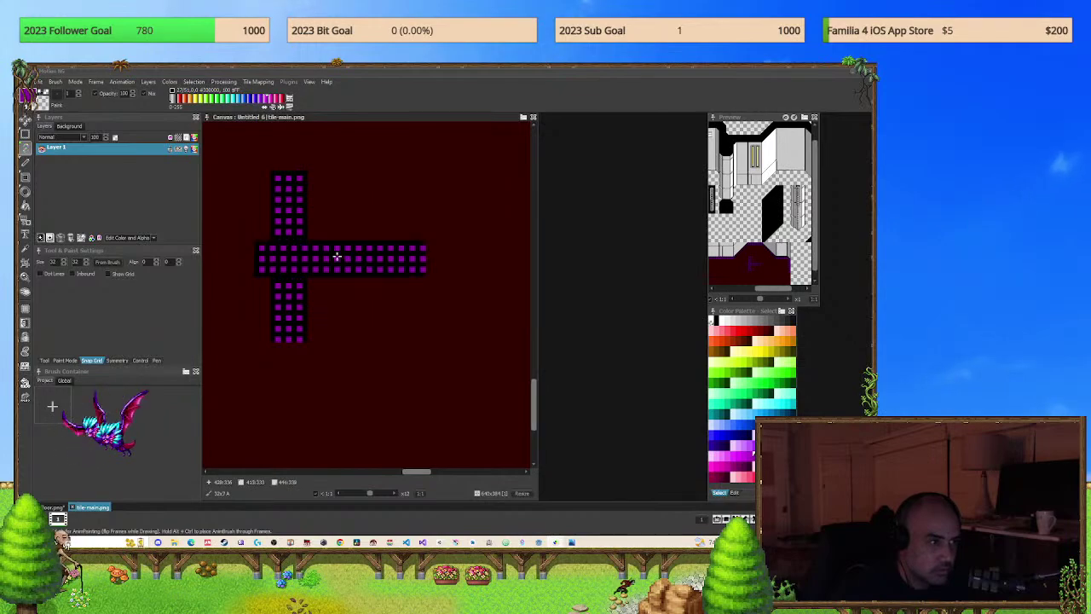
key("z")
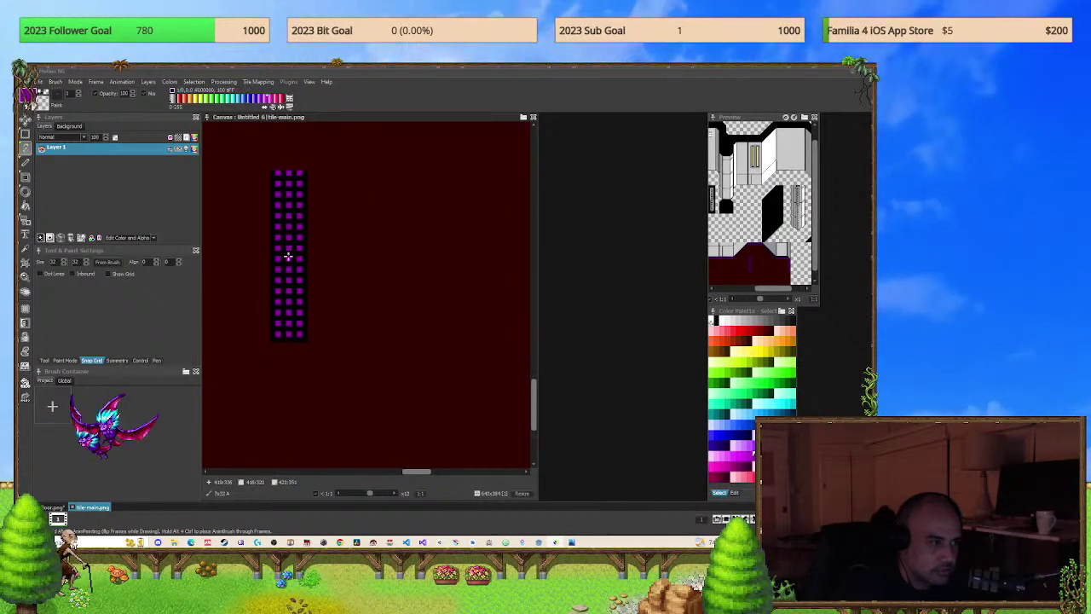
scroll(373, 239, "down", 3)
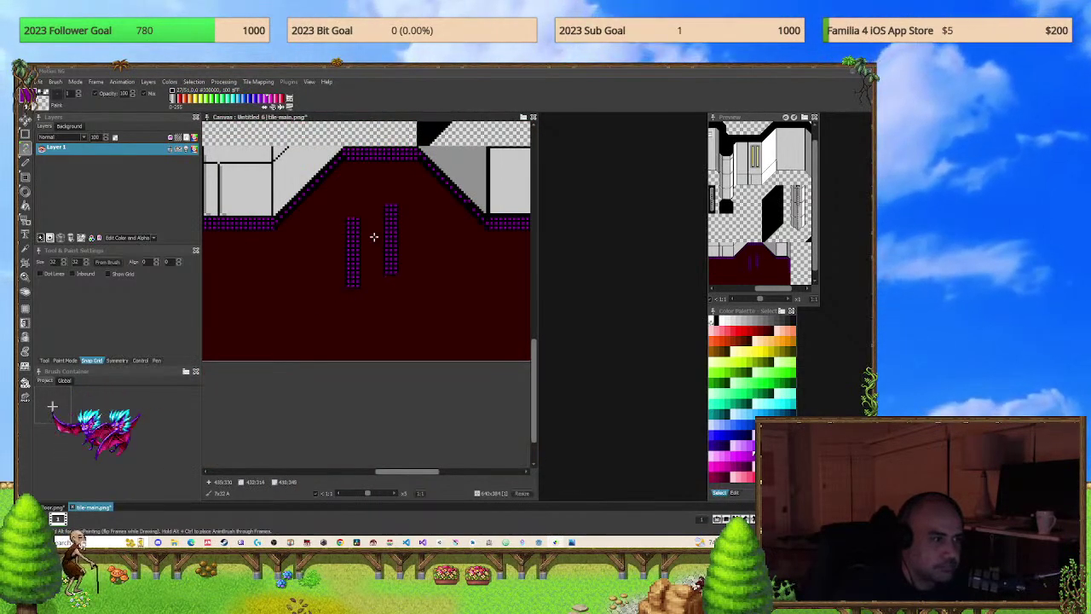
left_click(38, 81)
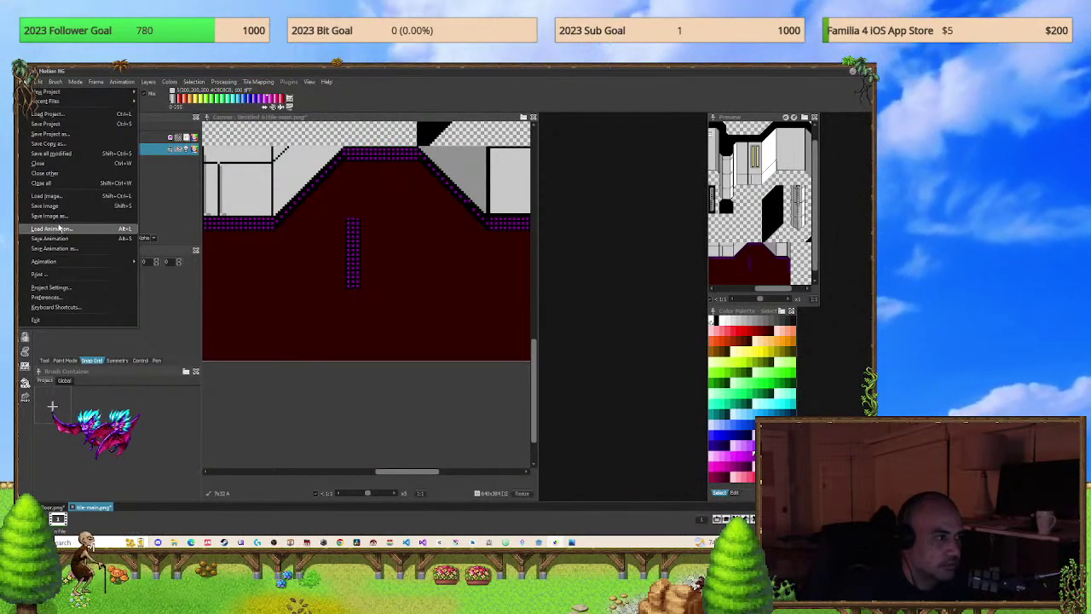
left_click(47, 205)
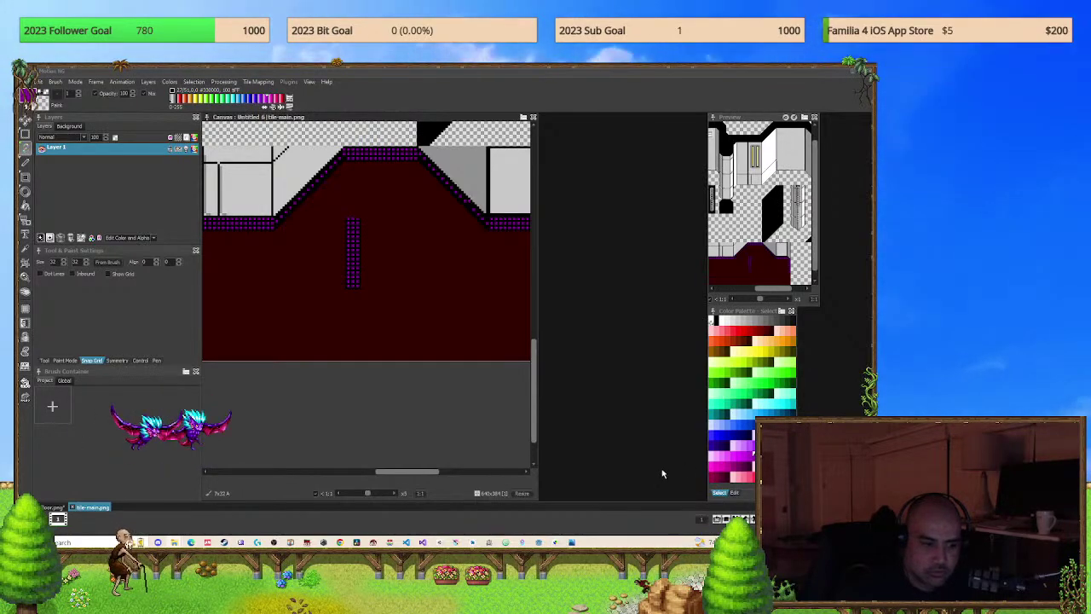
Switch to Godot, reselect the TileMap to show its tile palette, and examine the revised dotted strip tile and the room's floor borders.
left_click(539, 542)
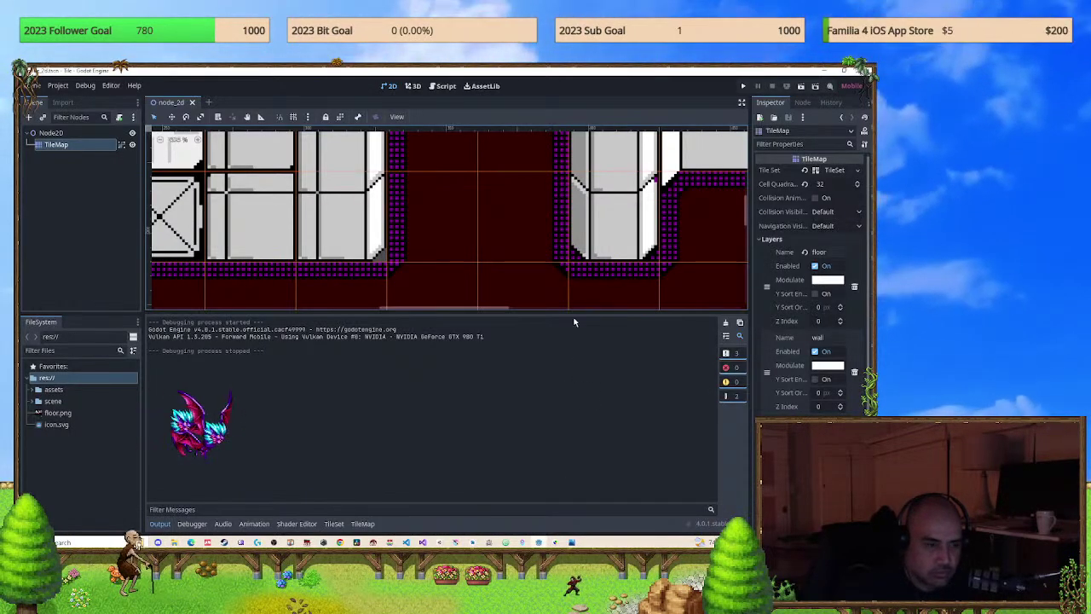
scroll(533, 253, "up", 2)
scroll(431, 182, "up", 1)
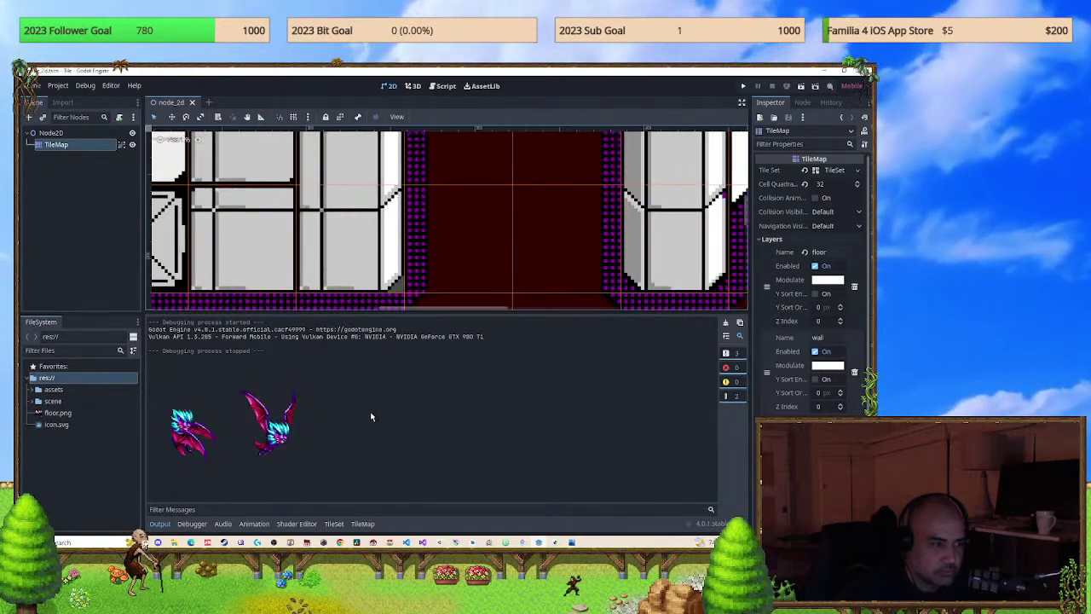
left_click(79, 201)
left_click(56, 144)
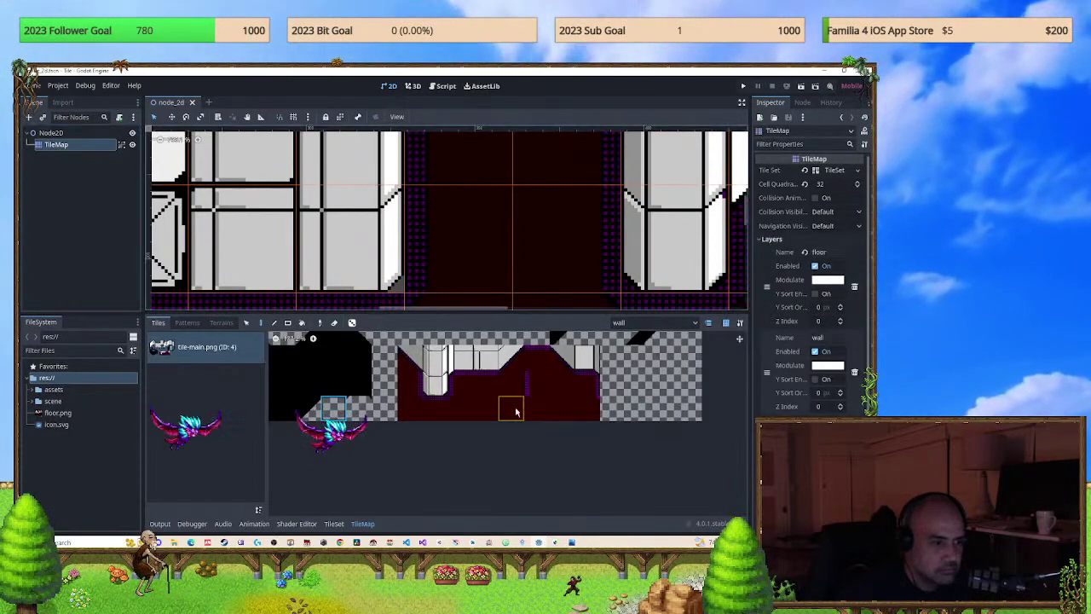
scroll(524, 400, "up", 3)
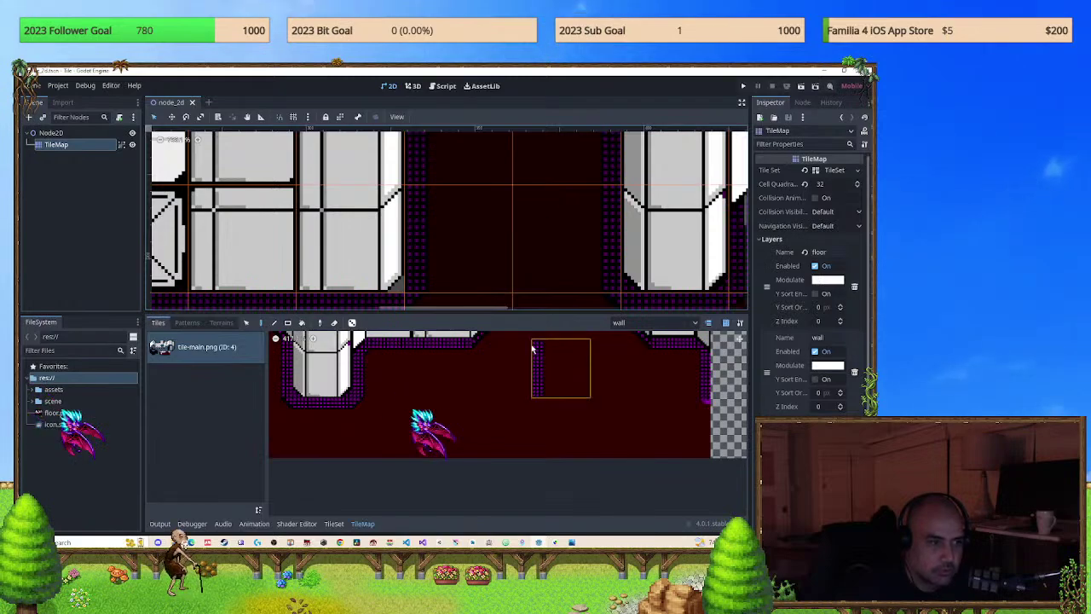
scroll(500, 258, "down", 3)
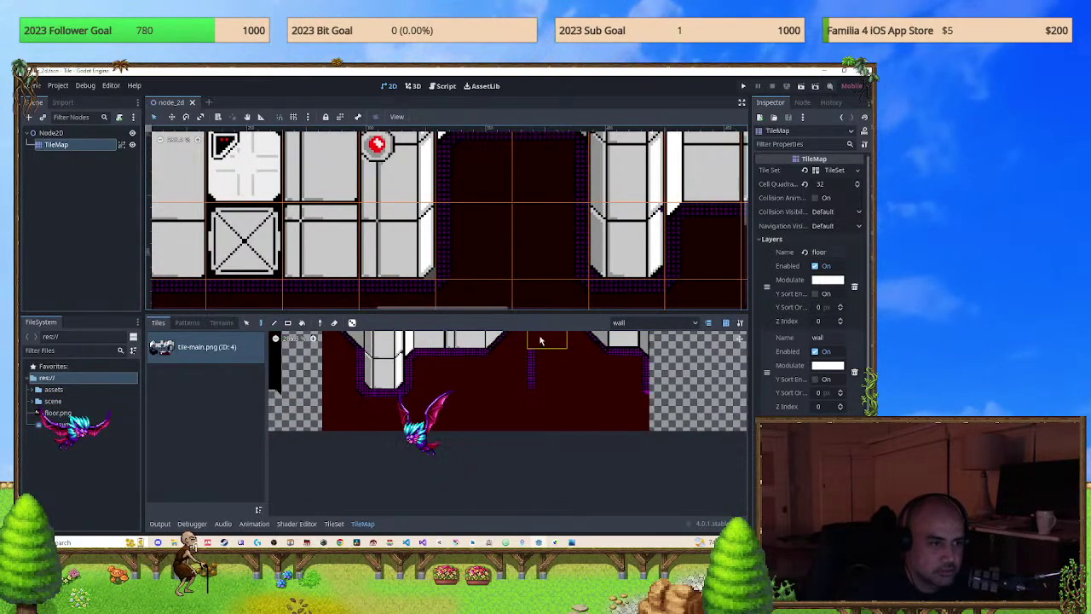
scroll(522, 272, "left", 2)
scroll(524, 263, "down", 2)
middle_click_drag(523, 260, 463, 174)
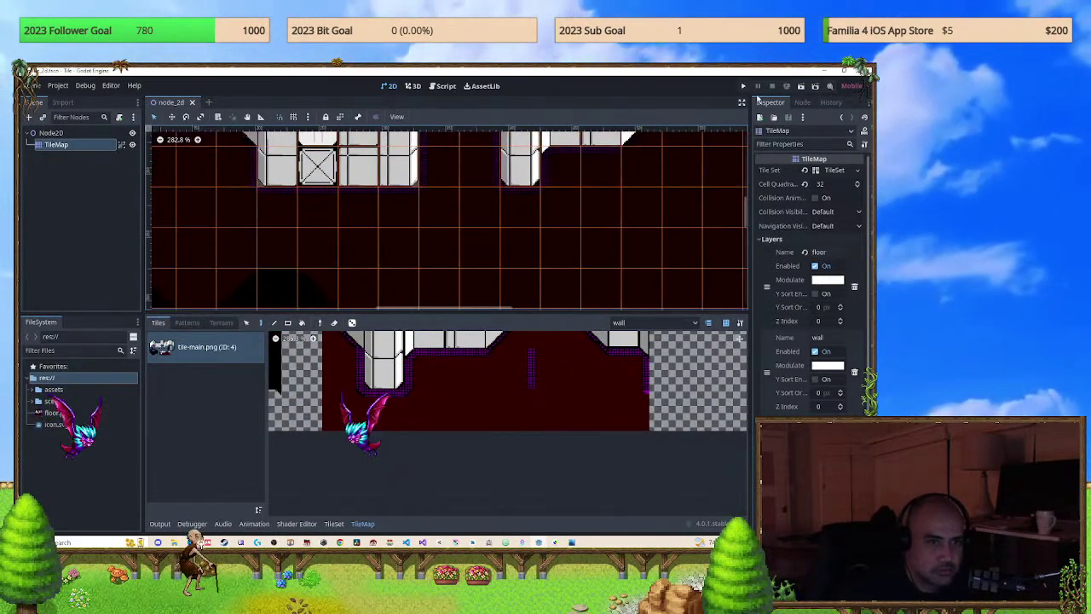
Run the project to check the room's floor borders in the game, close the game window, and save the scene.
left_click(745, 87)
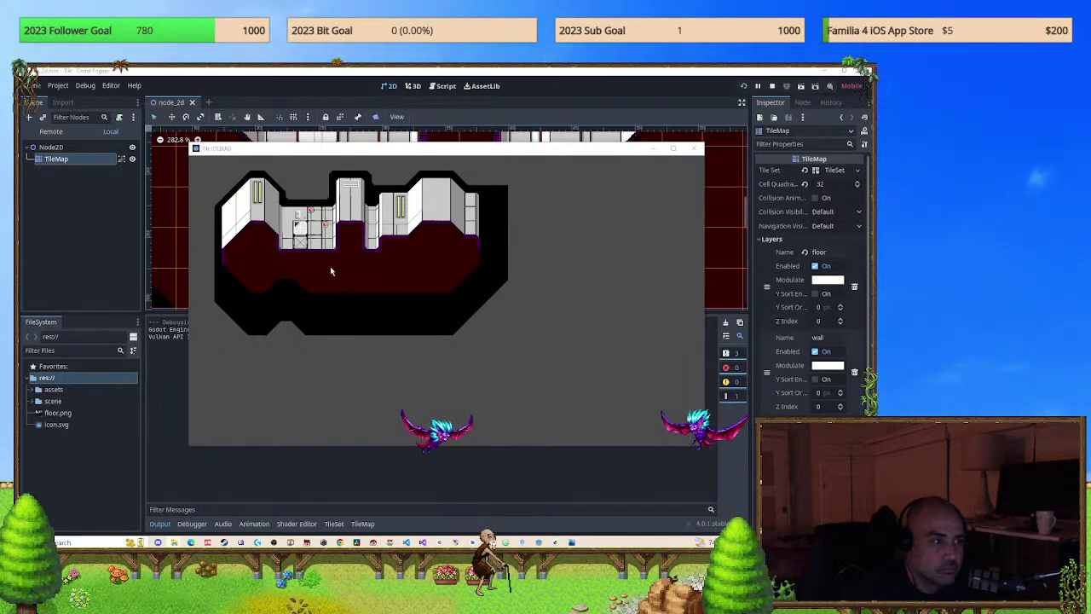
left_click(700, 150)
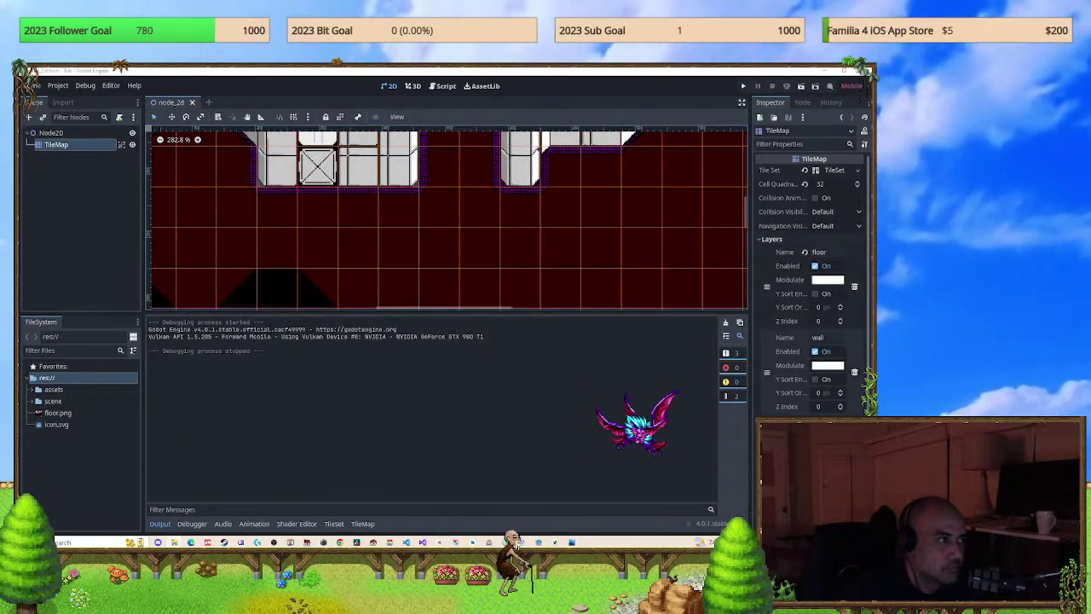
left_click(34, 85)
left_click(40, 167)
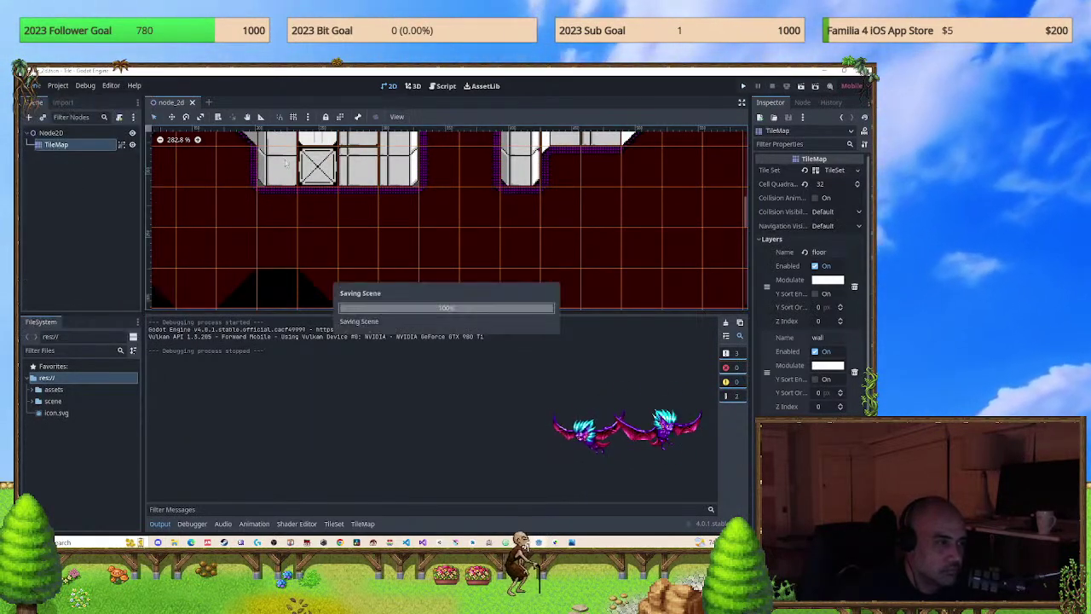
Examine the whole room in the viewport and look through the TileMap's tiles, patterns and terrains.
scroll(428, 174, "down", 3)
scroll(428, 174, "down", 3)
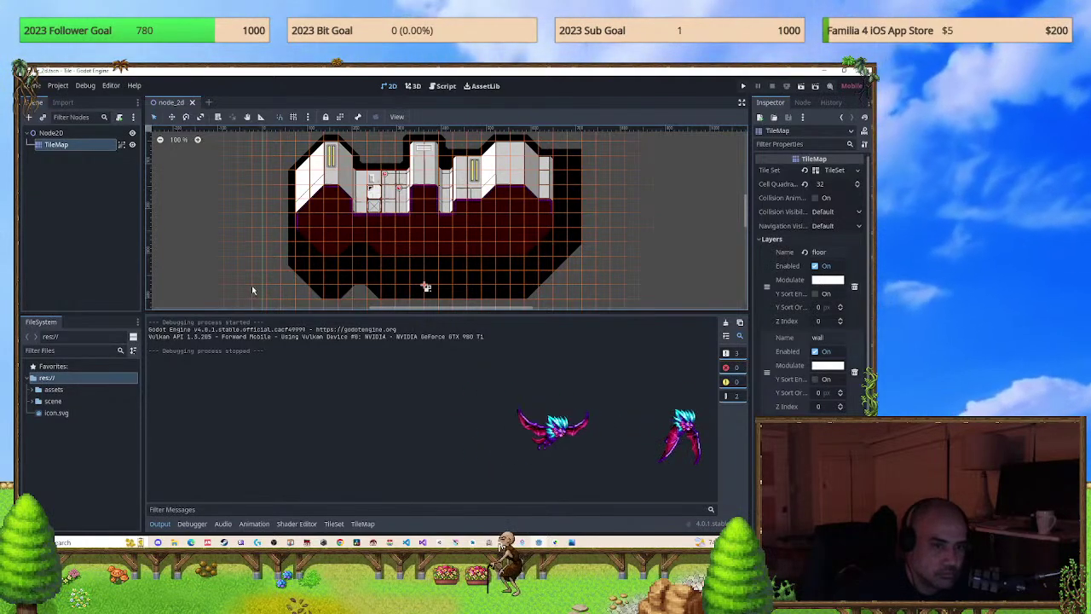
left_click(361, 525)
scroll(365, 398, "down", 5, "ctrl")
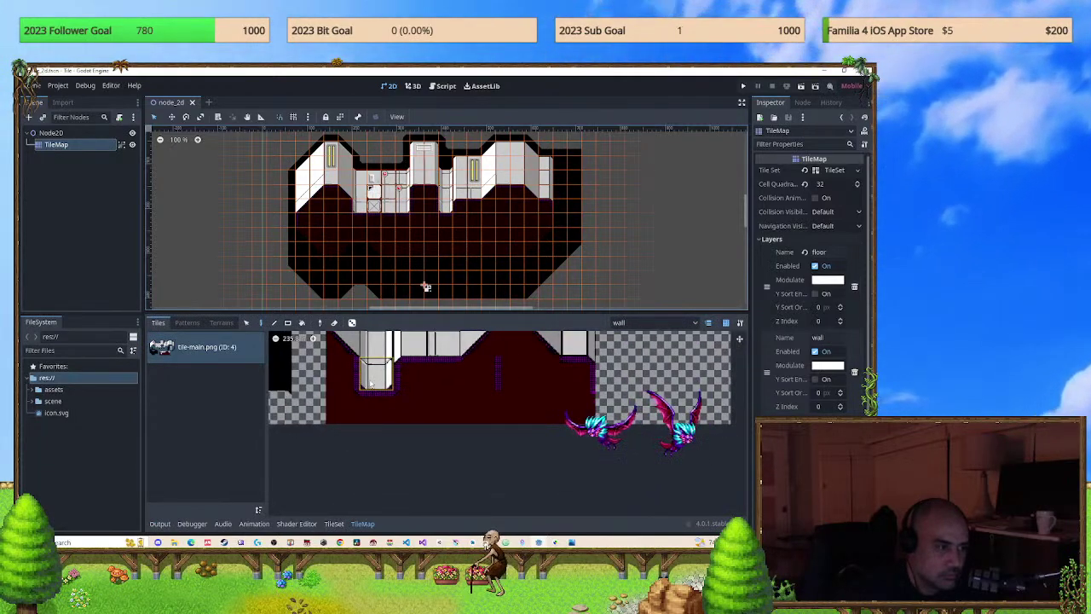
middle_click_drag(365, 385, 404, 396)
middle_click_drag(447, 443, 428, 418)
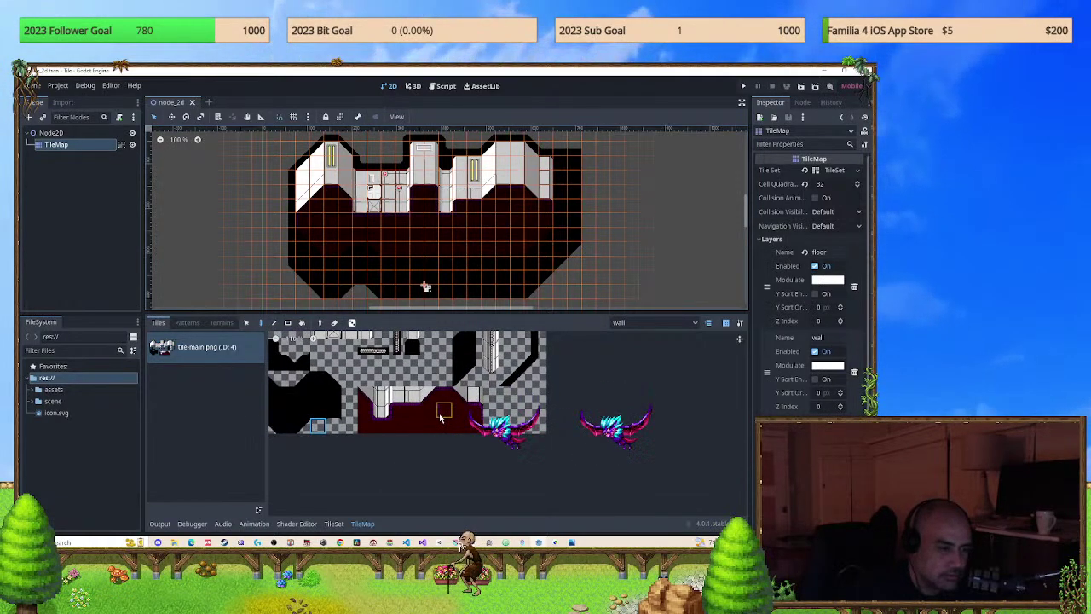
left_click(187, 323)
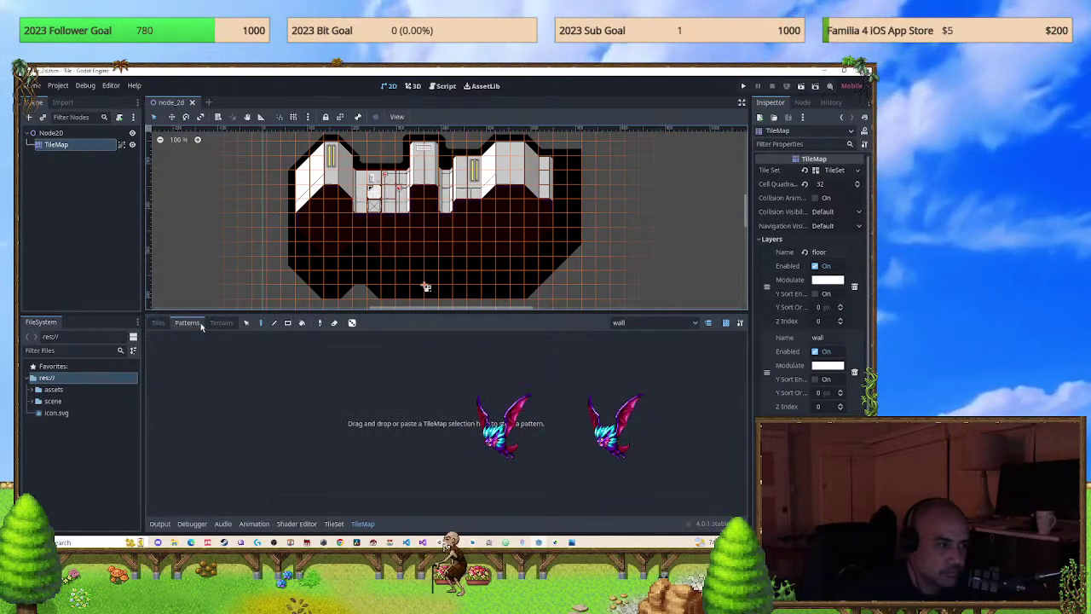
left_click(220, 322)
left_click(158, 322)
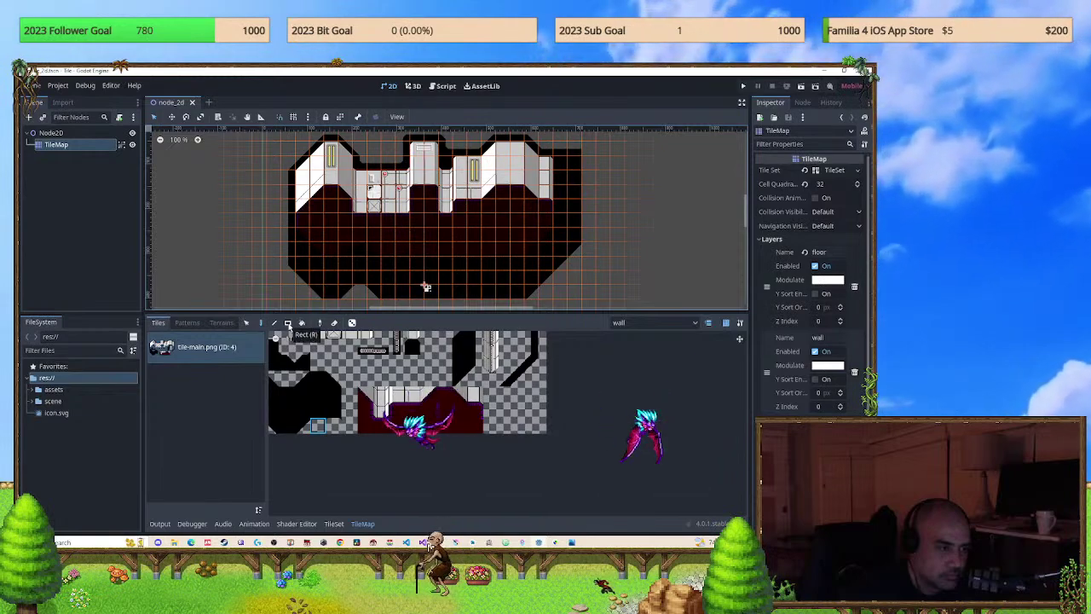
left_click(352, 322)
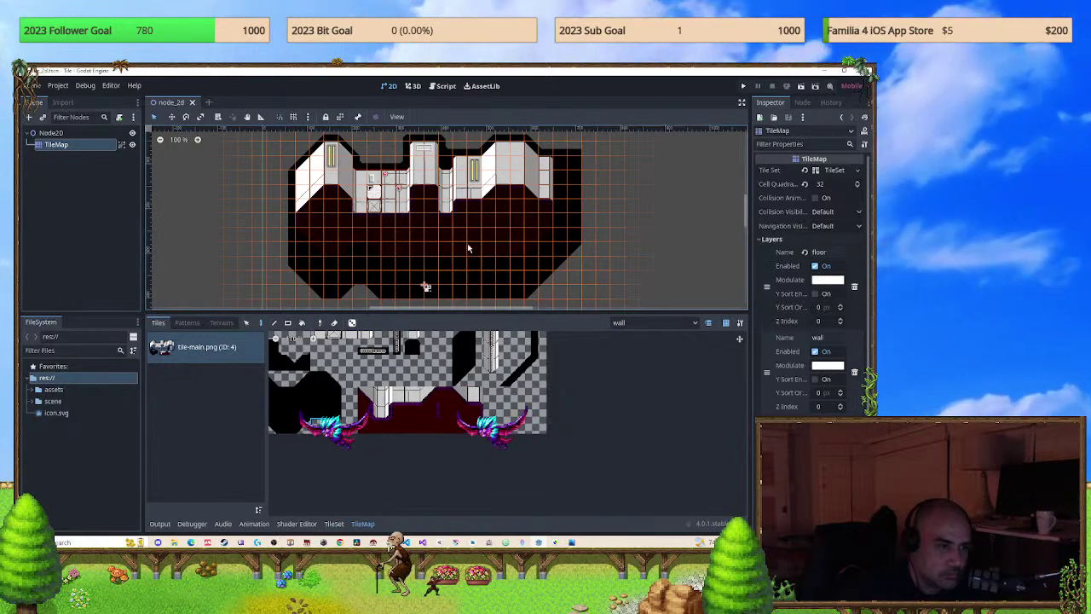
scroll(467, 245, "down", 1)
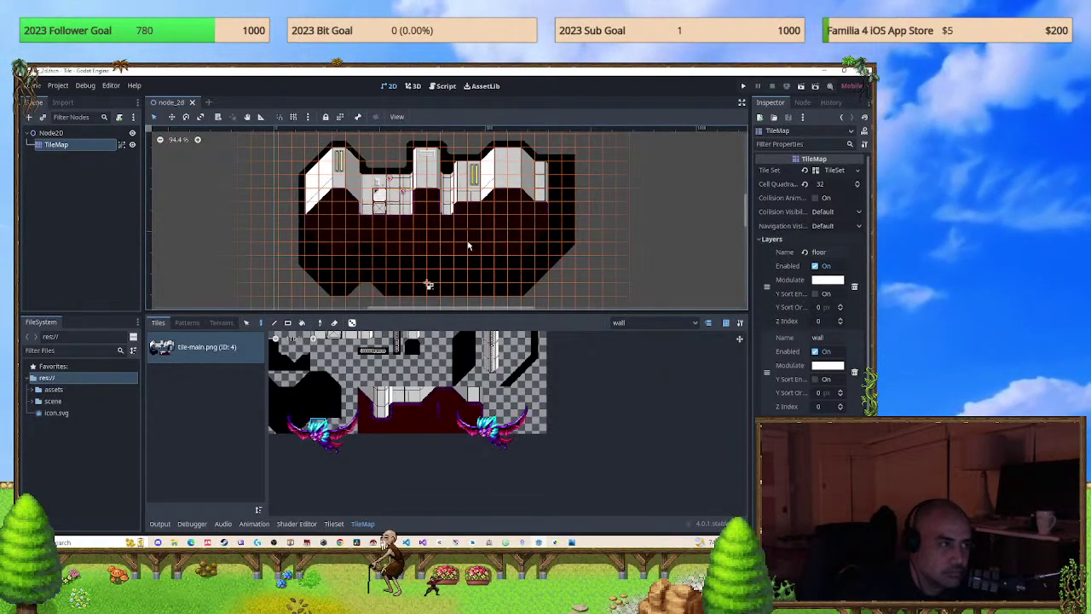
Start adding a child node to the root Node2D and look through the available node types.
right_click(59, 166)
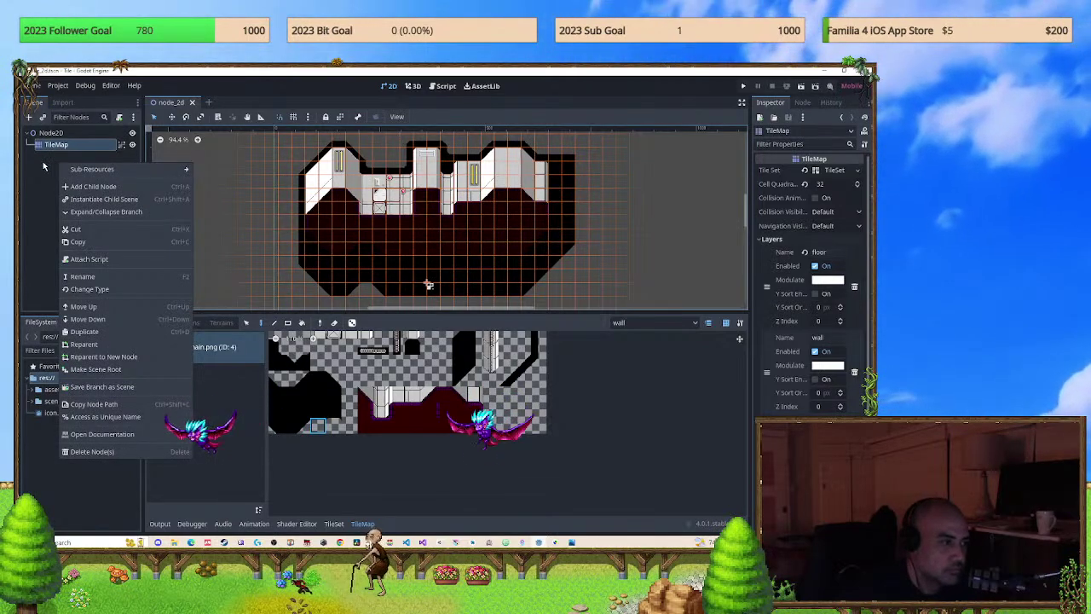
left_click(44, 145)
left_click(49, 133)
right_click(49, 134)
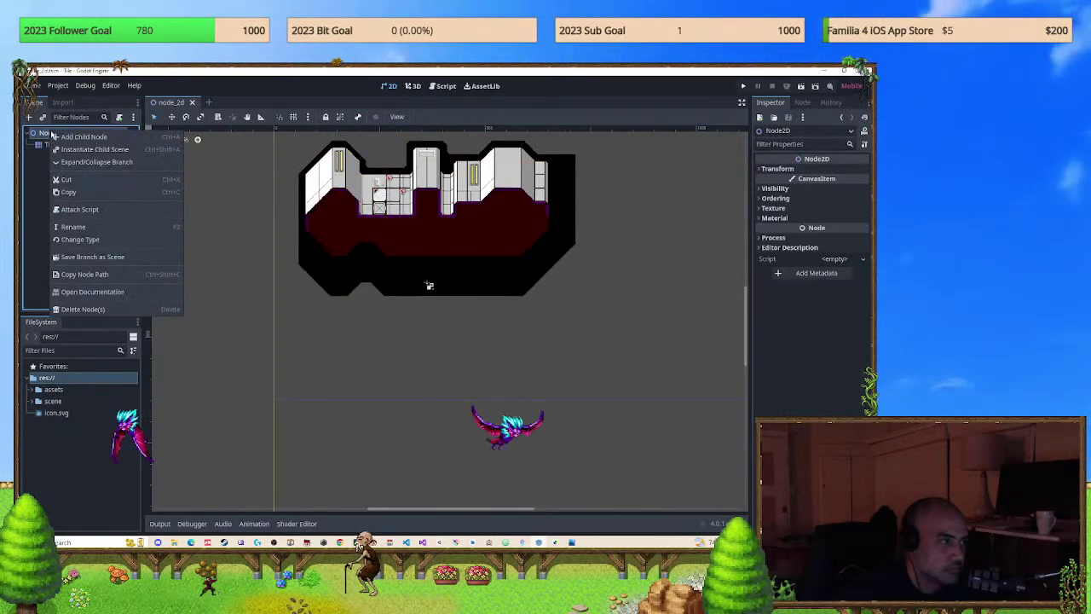
left_click(78, 137)
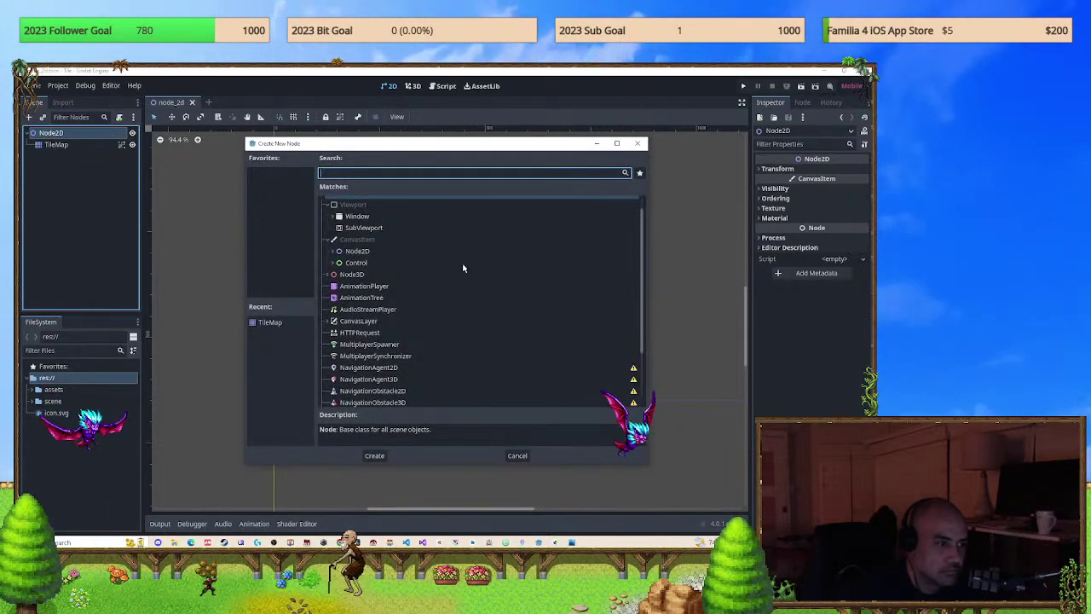
scroll(463, 269, "down", 3)
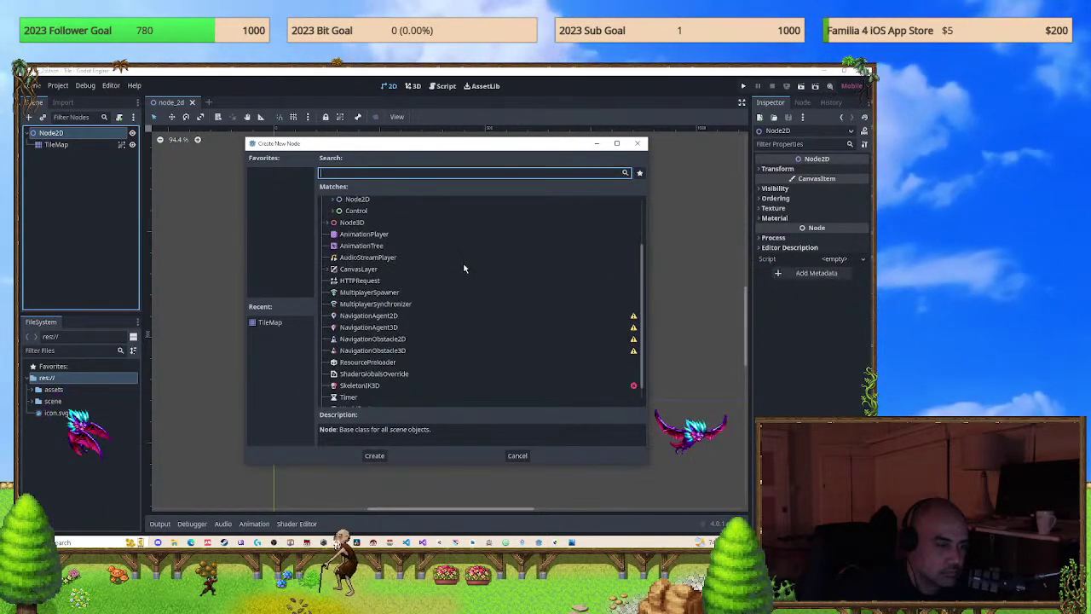
scroll(435, 266, "up", 3)
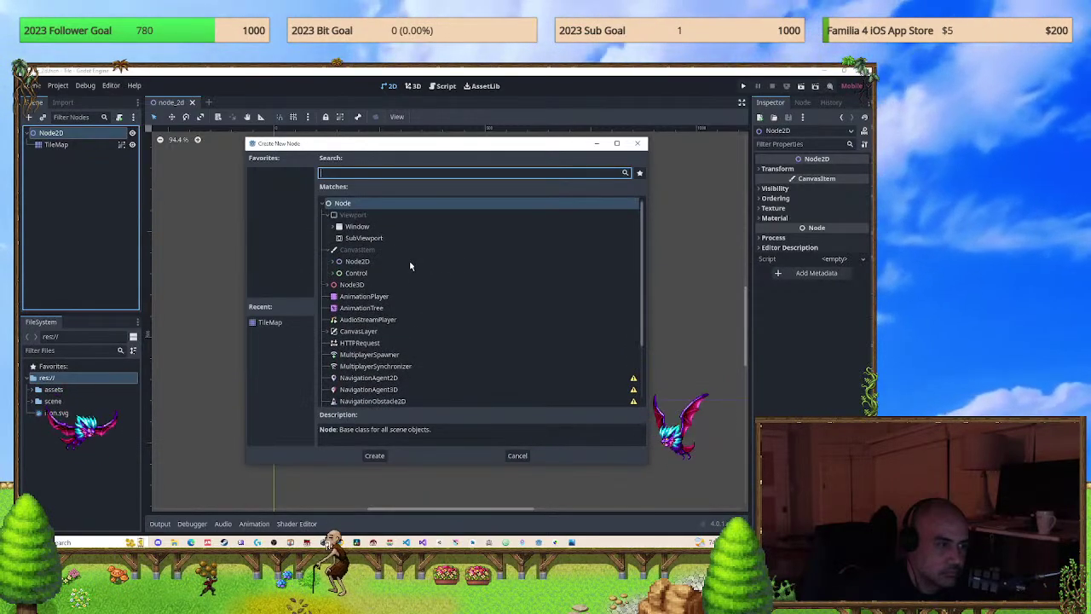
scroll(407, 256, "down", 2)
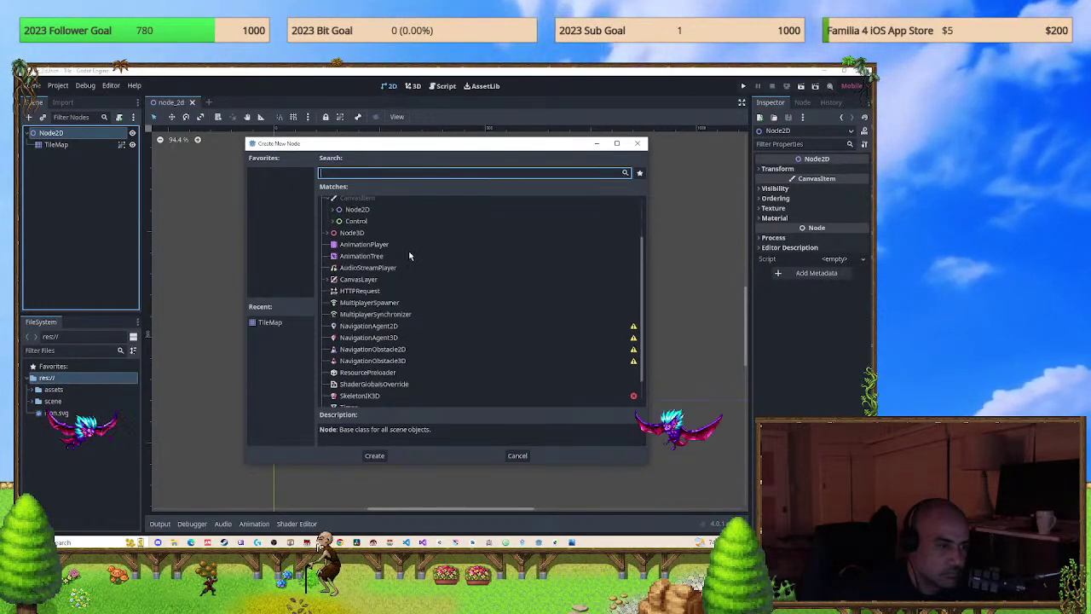
scroll(413, 245, "down", 1)
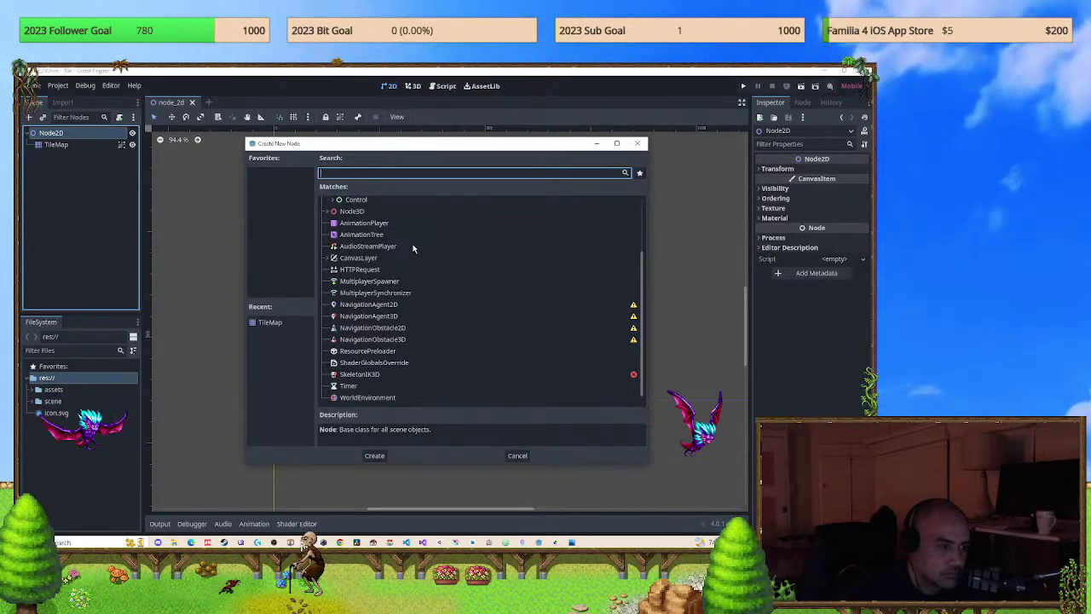
scroll(412, 246, "up", 3)
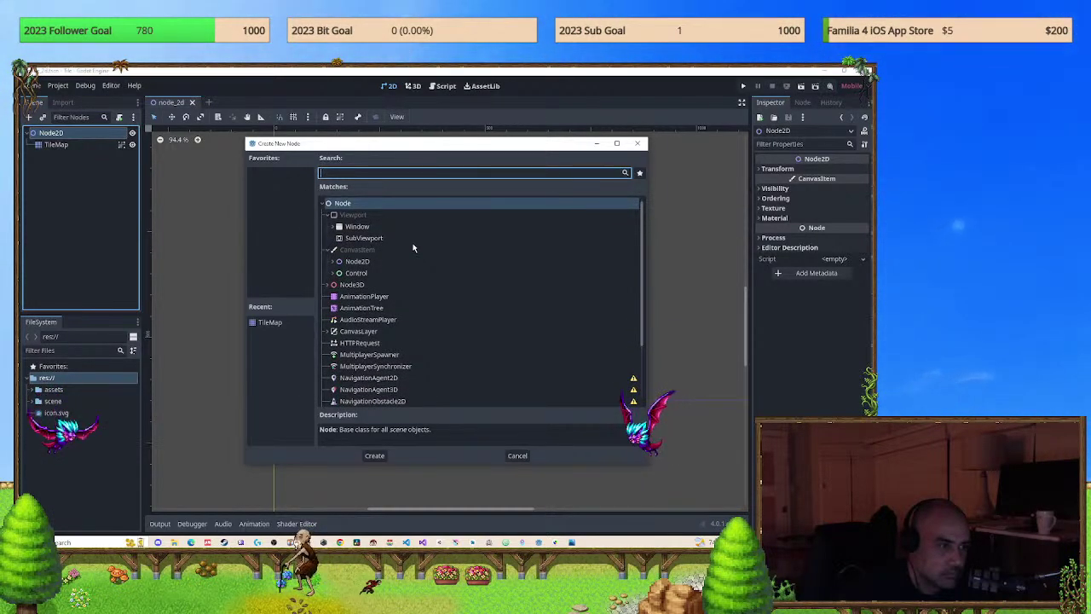
scroll(412, 247, "down", 2)
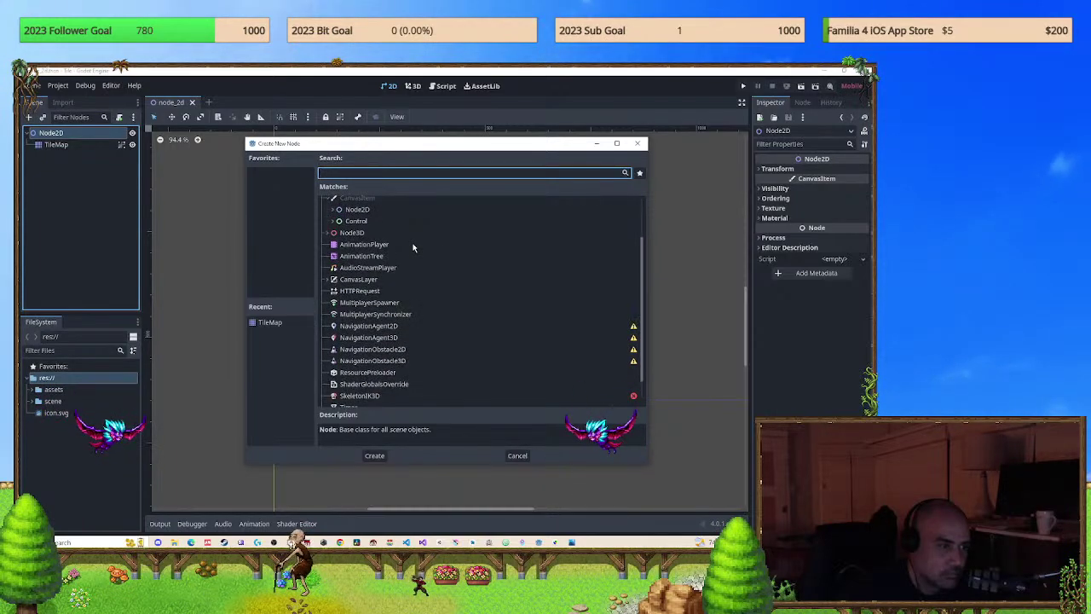
Find Sprite2D among the Node2D types and create it as a child of the root node.
left_click(351, 210)
left_click(334, 210)
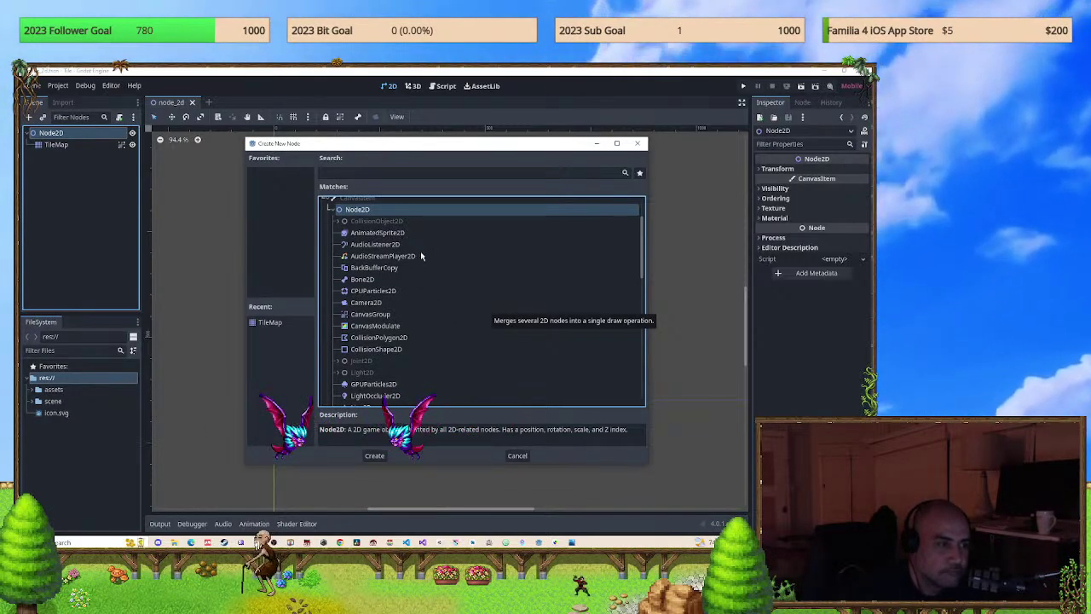
scroll(425, 264, "up", 2)
scroll(427, 271, "down", 5)
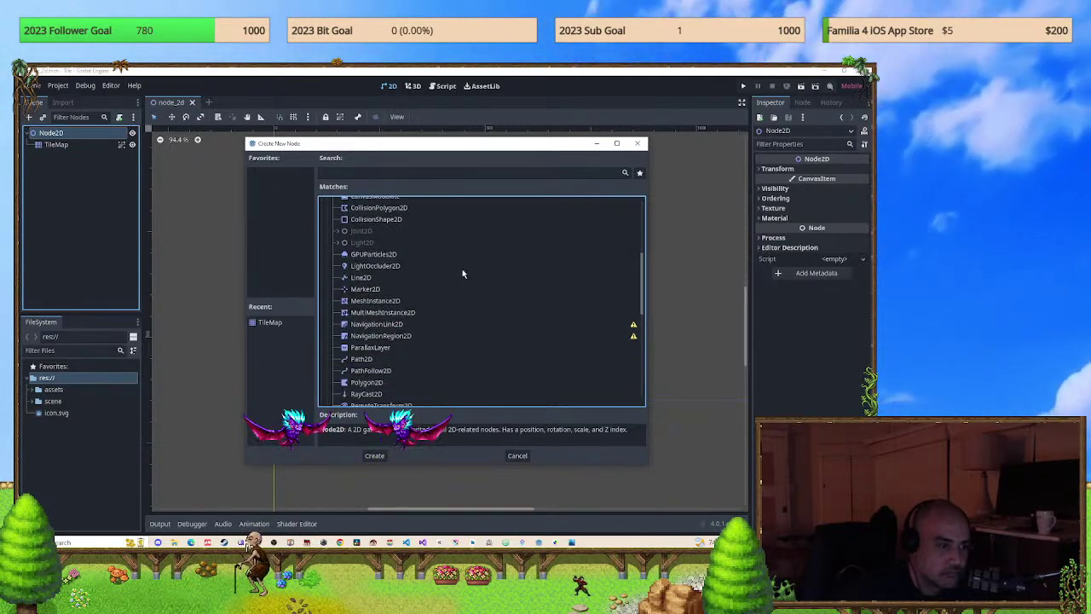
scroll(461, 274, "down", 4)
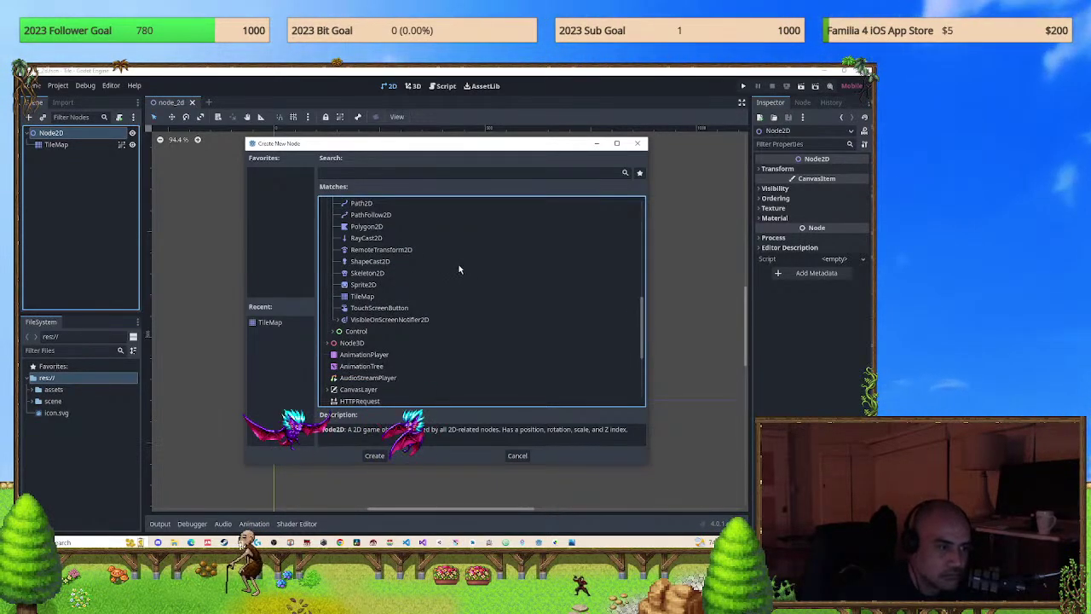
left_click(373, 286)
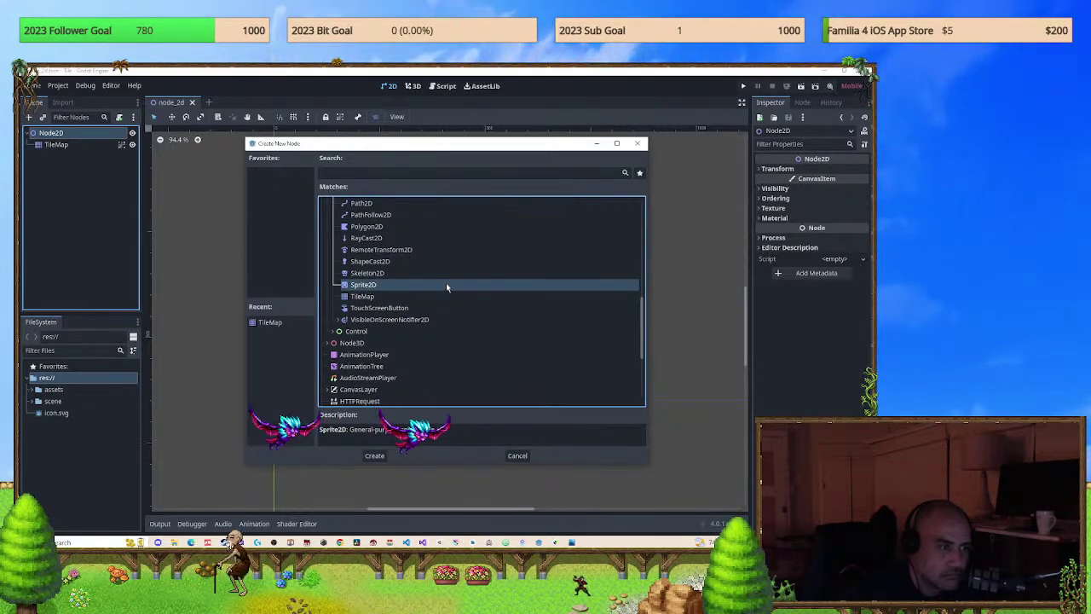
scroll(438, 277, "up", 3)
scroll(436, 275, "up", 5)
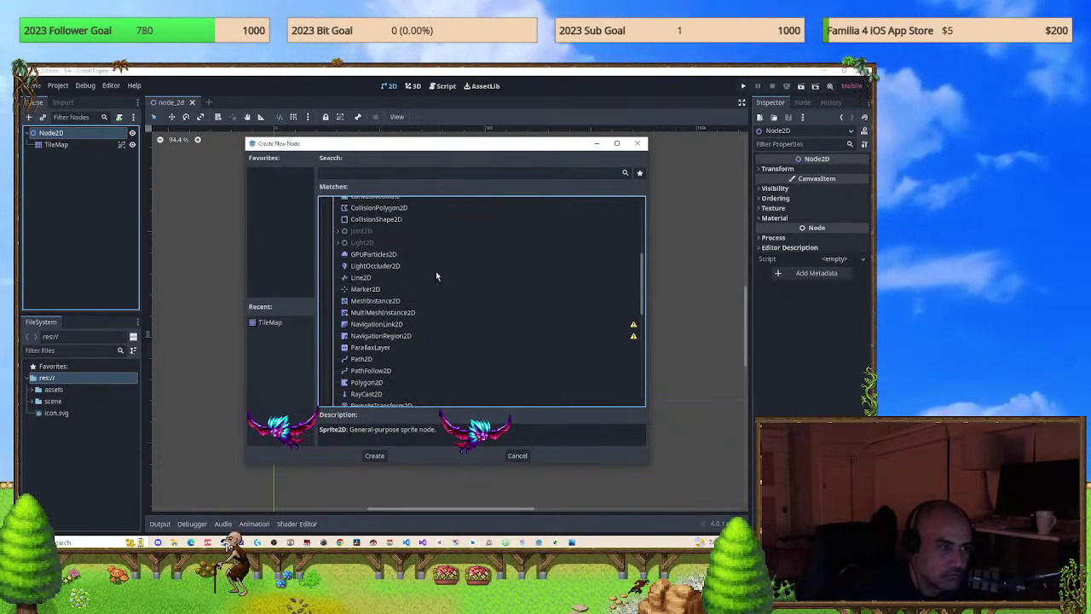
scroll(435, 271, "up", 3)
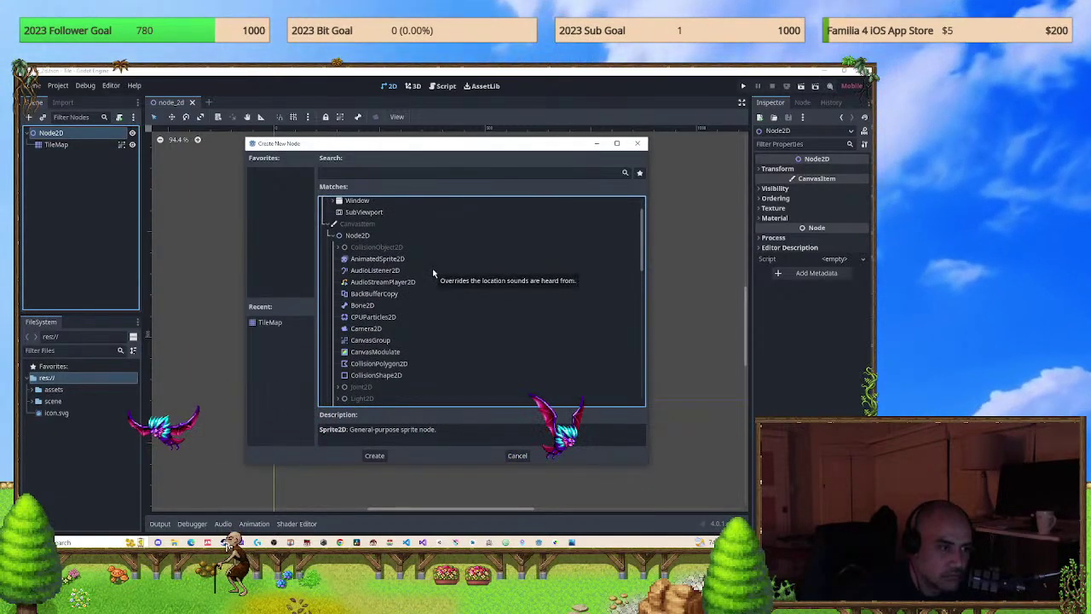
scroll(432, 279, "down", 2)
scroll(431, 284, "down", 5)
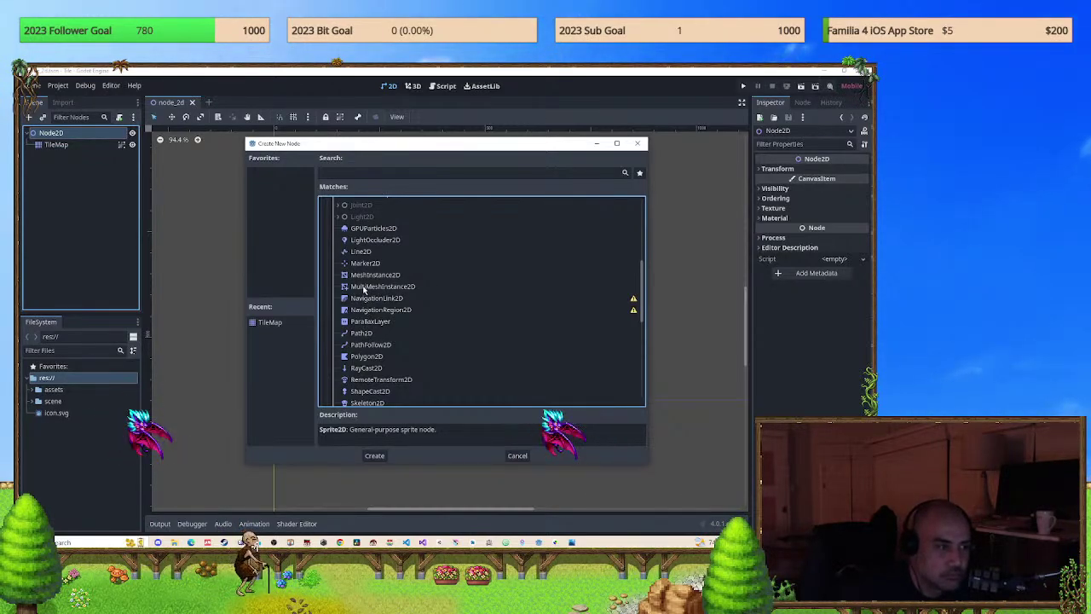
scroll(410, 281, "down", 2)
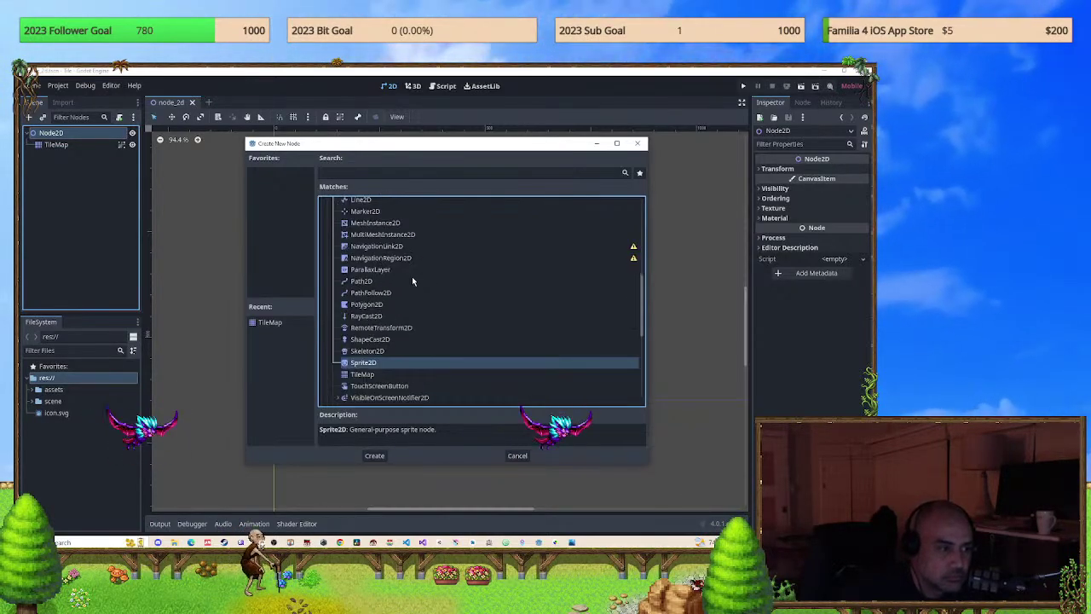
left_click(374, 455)
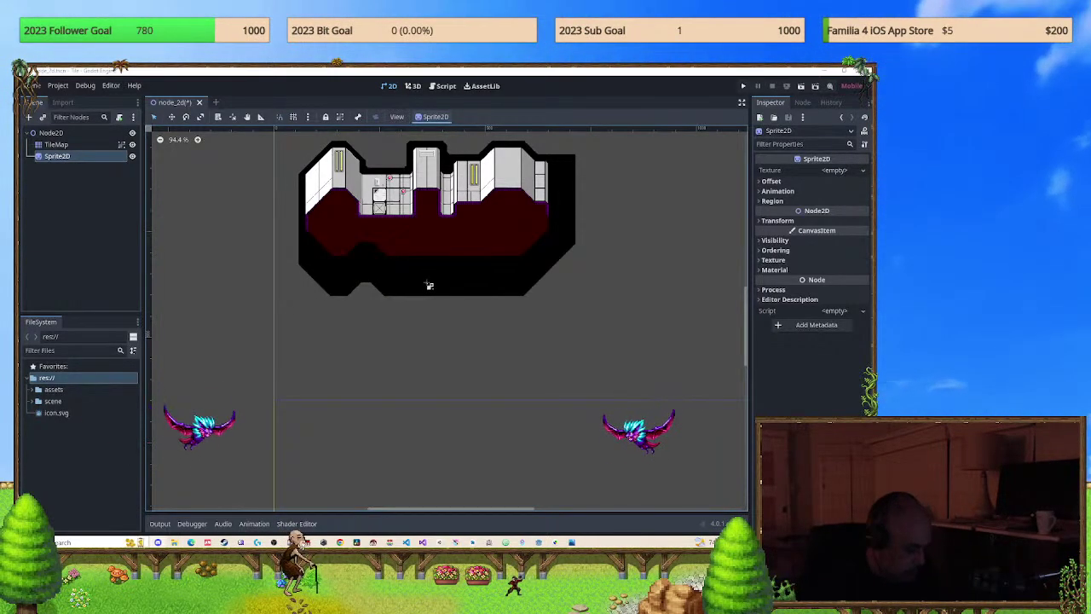
key("alt+Tab")
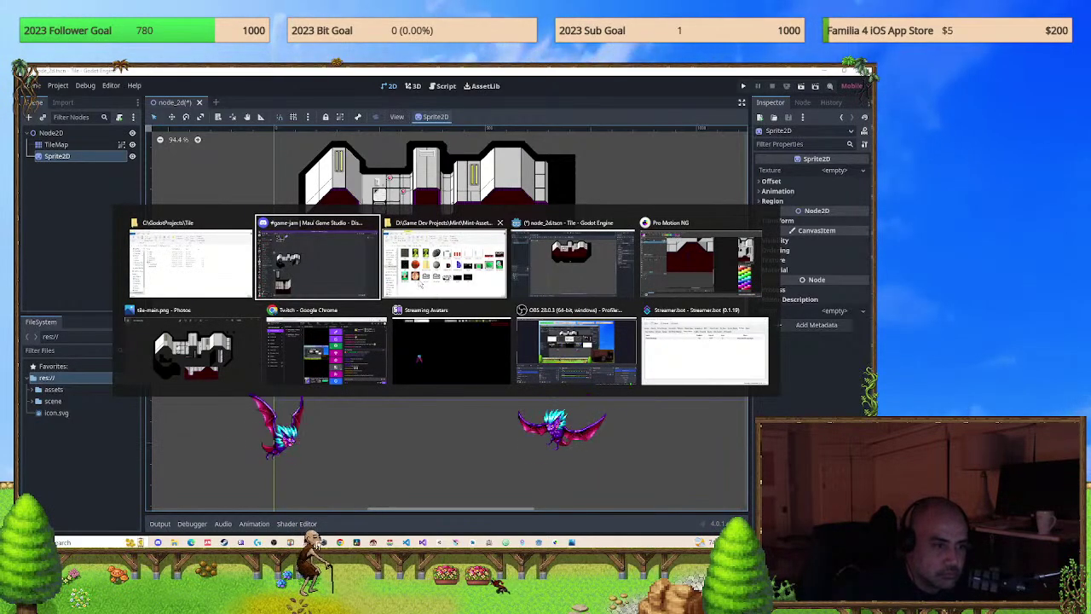
key("Escape")
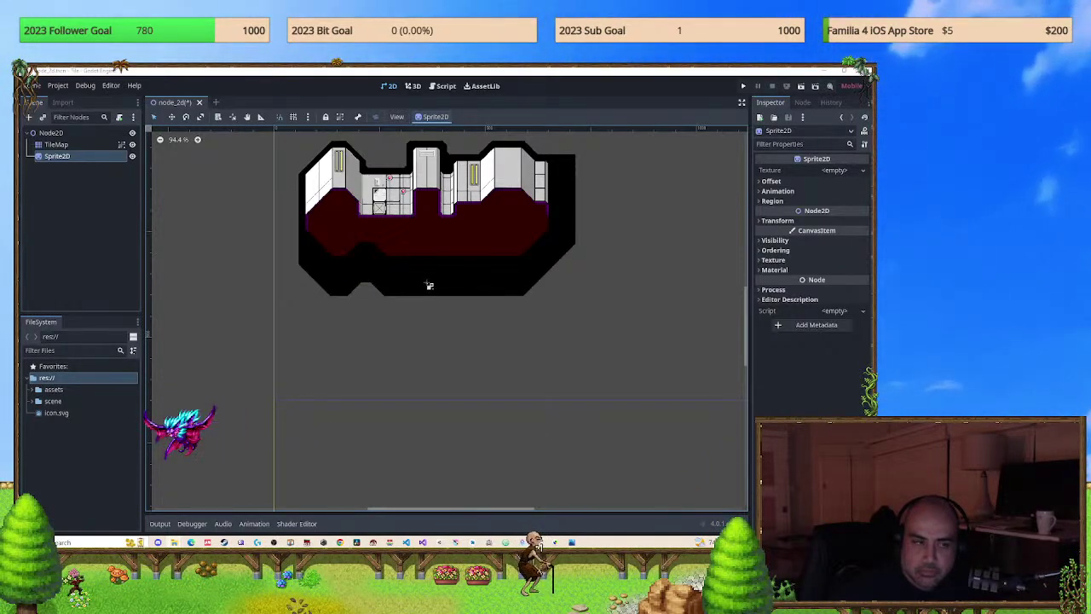
Assign StarlitSky.png from the assets folder as the Sprite2D node's texture.
left_click(52, 391)
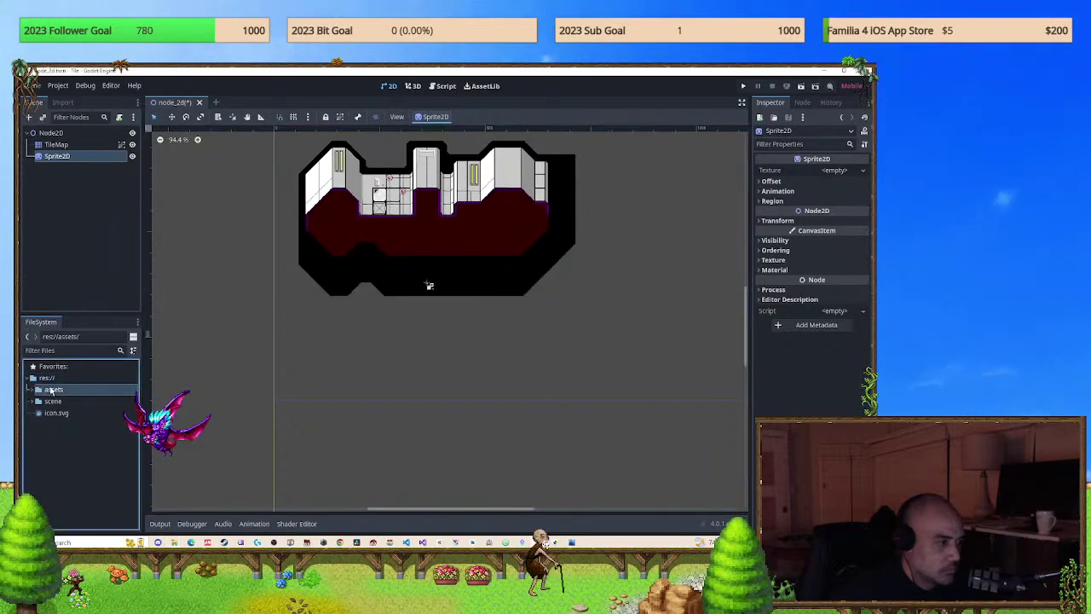
left_click(60, 160)
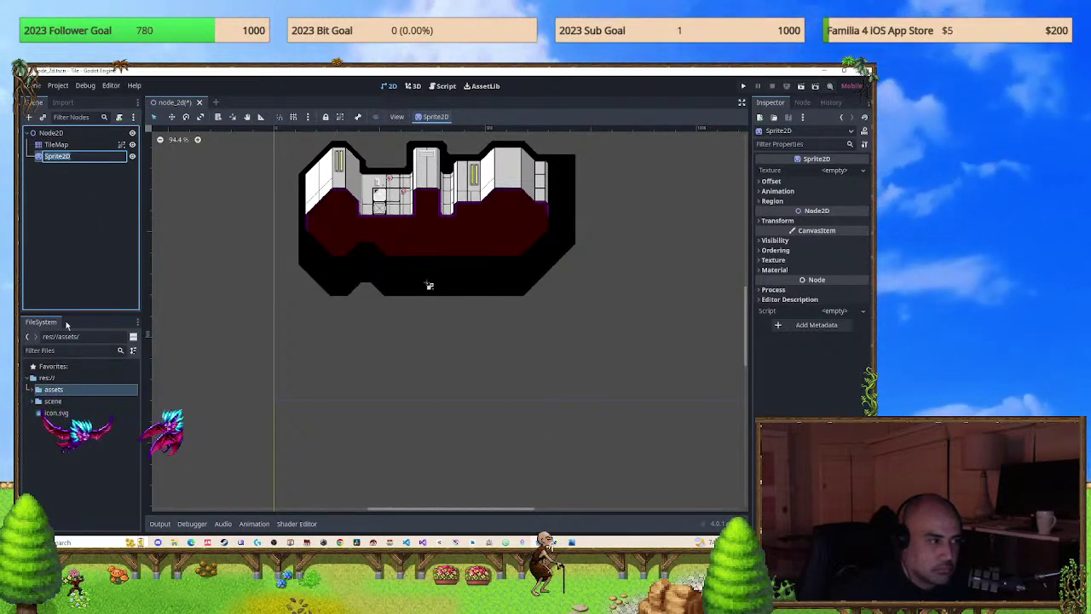
left_click(35, 390)
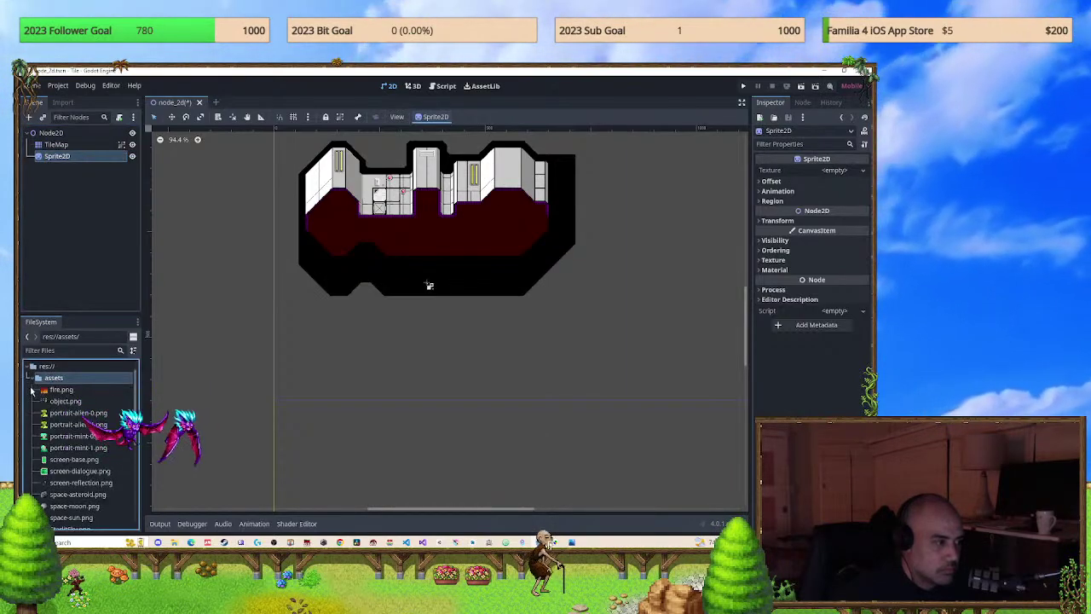
scroll(85, 424, "down", 5)
scroll(85, 423, "down", 1)
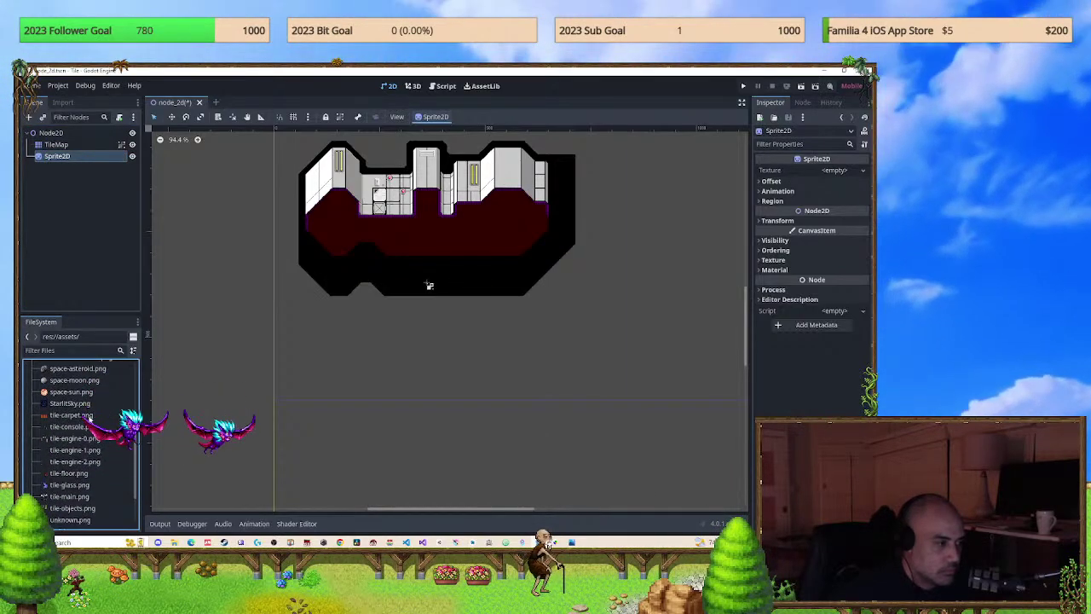
left_click(77, 404)
left_click_drag(77, 409, 46, 223)
left_click_drag(58, 160, 57, 157)
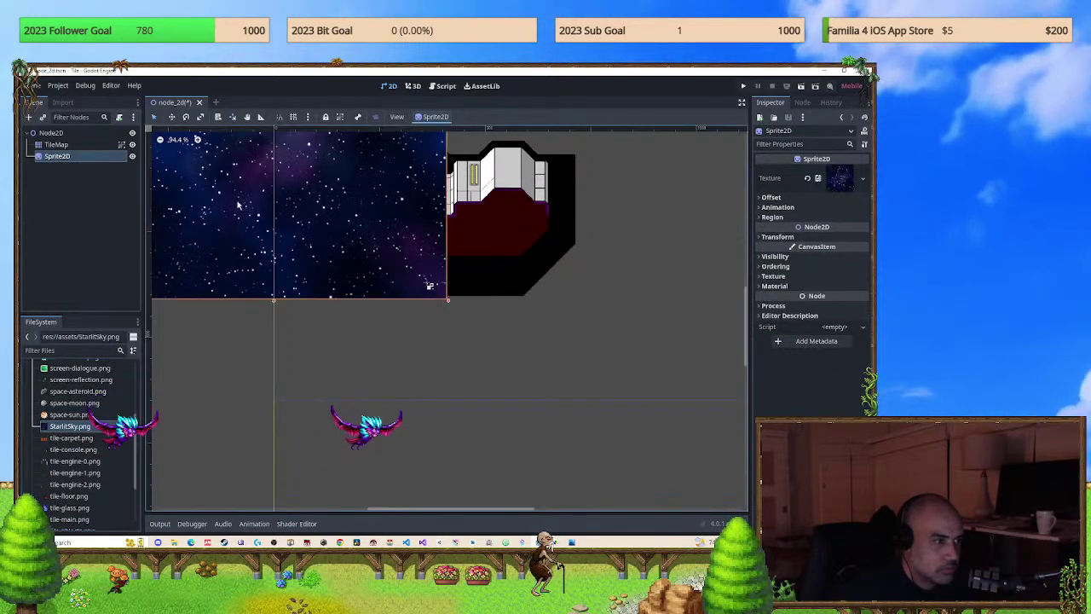
Move the StarlitSky sprite over the room with its corner near the scene origin, and place Sprite2D above TileMap in the scene tree.
scroll(362, 302, "down", 2)
mouse_move(363, 296)
left_mouse_down()
mouse_move(434, 294)
mouse_move(500, 394)
mouse_move(480, 381)
left_mouse_up()
left_click_drag(56, 156, 56, 145)
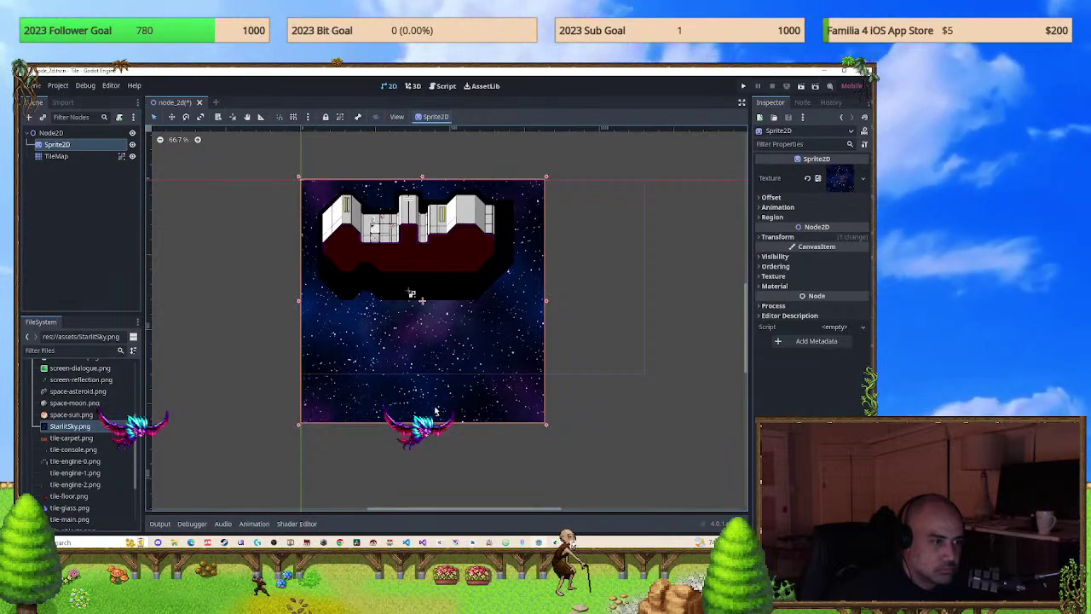
left_click_drag(420, 298, 415, 295)
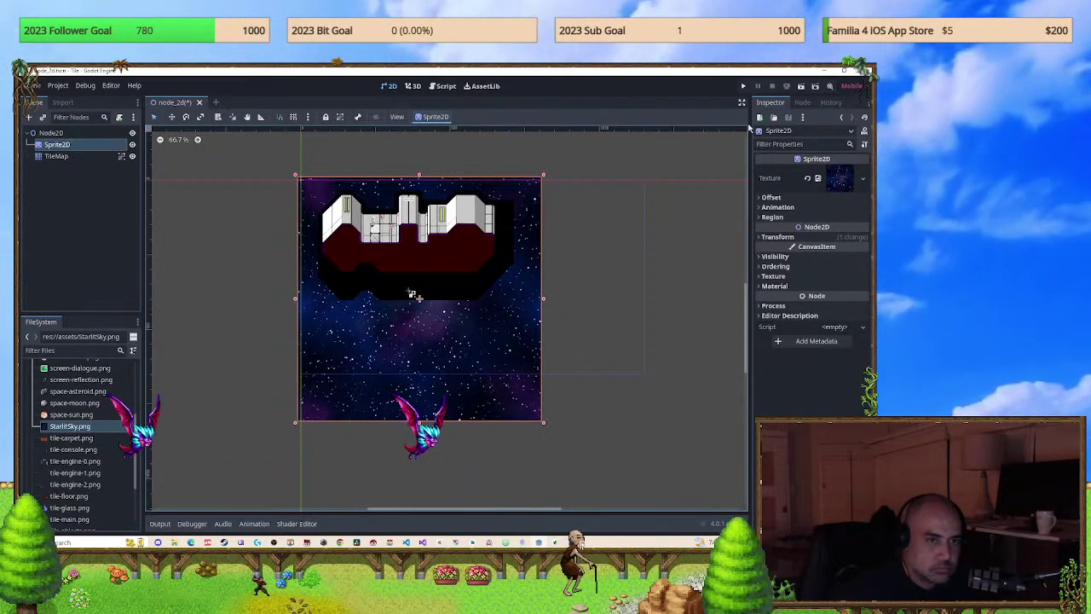
Run the project to check the starry sky behind the room, and close the game window.
left_click(742, 87)
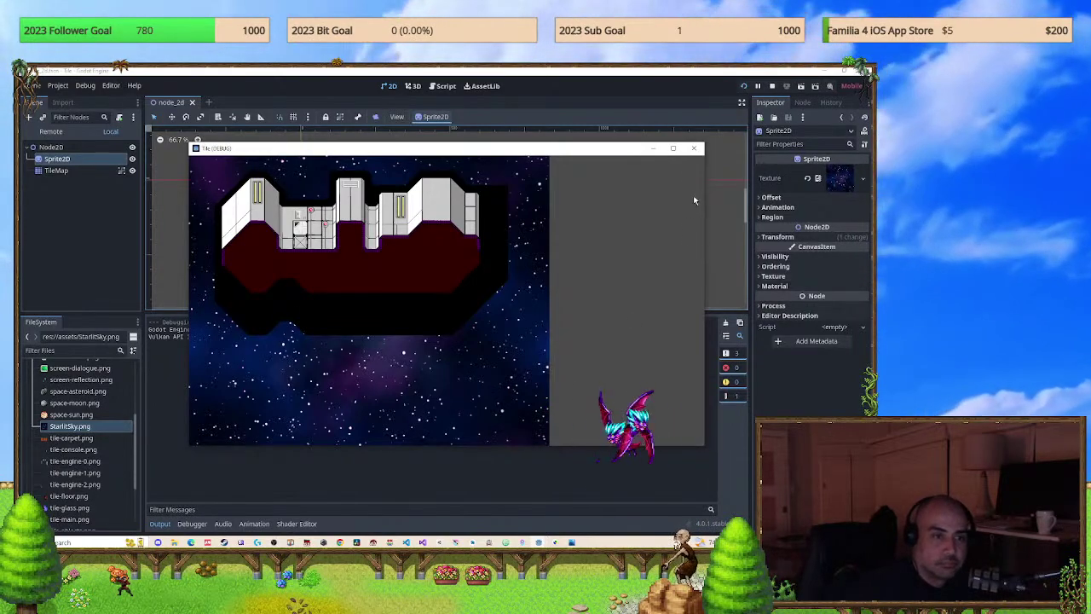
left_click(693, 148)
left_click(58, 86)
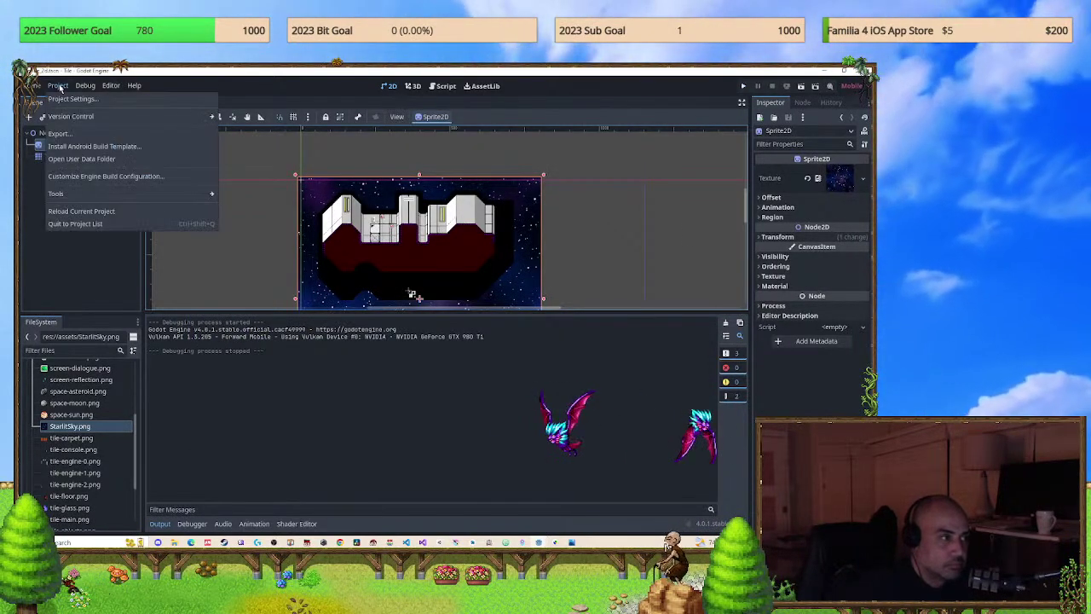
Look through the root Node2D's visibility, ordering, material, process and editor description properties.
left_click(41, 133)
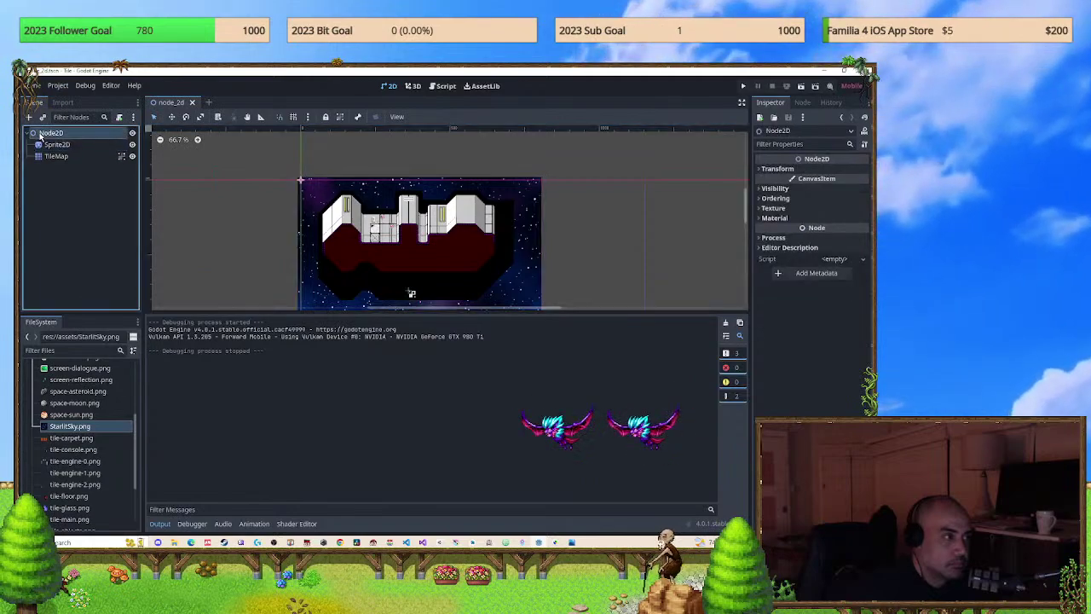
left_click(772, 188)
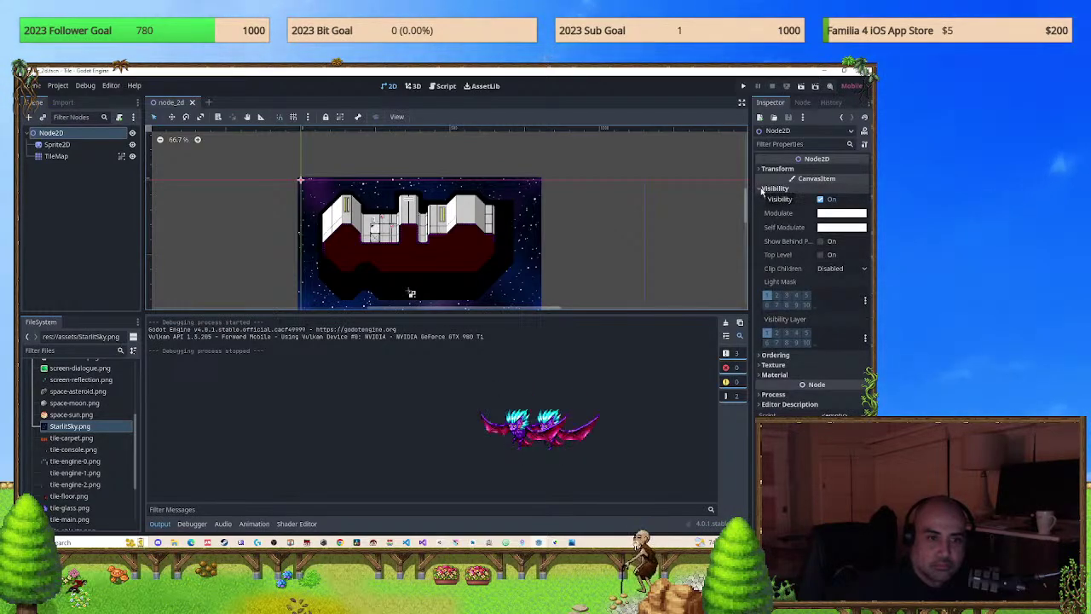
left_click(762, 189)
left_click(760, 198)
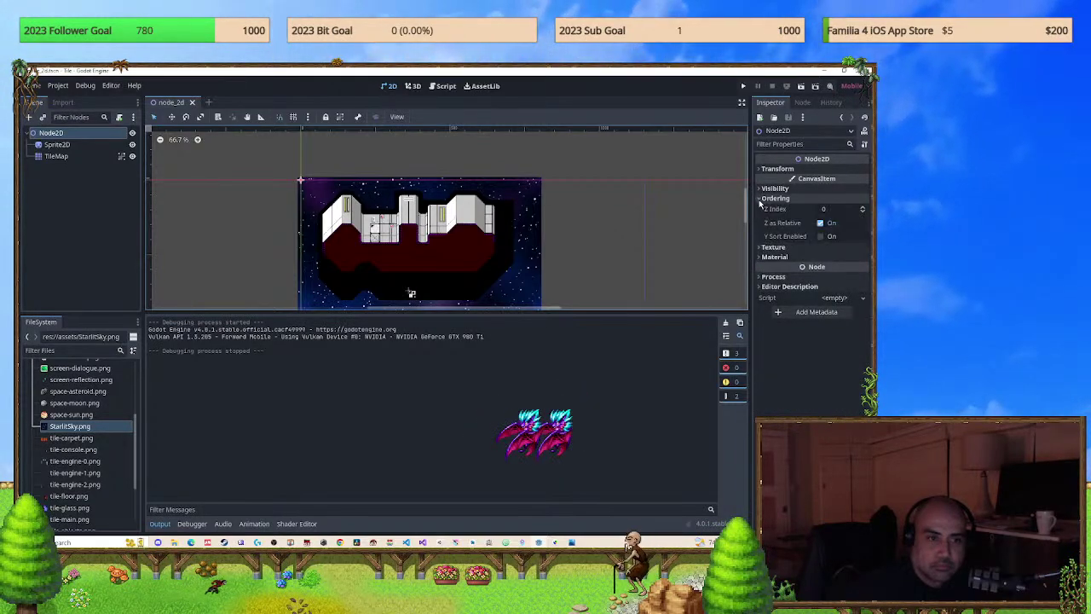
left_click(760, 199)
left_click(760, 219)
left_click(760, 219)
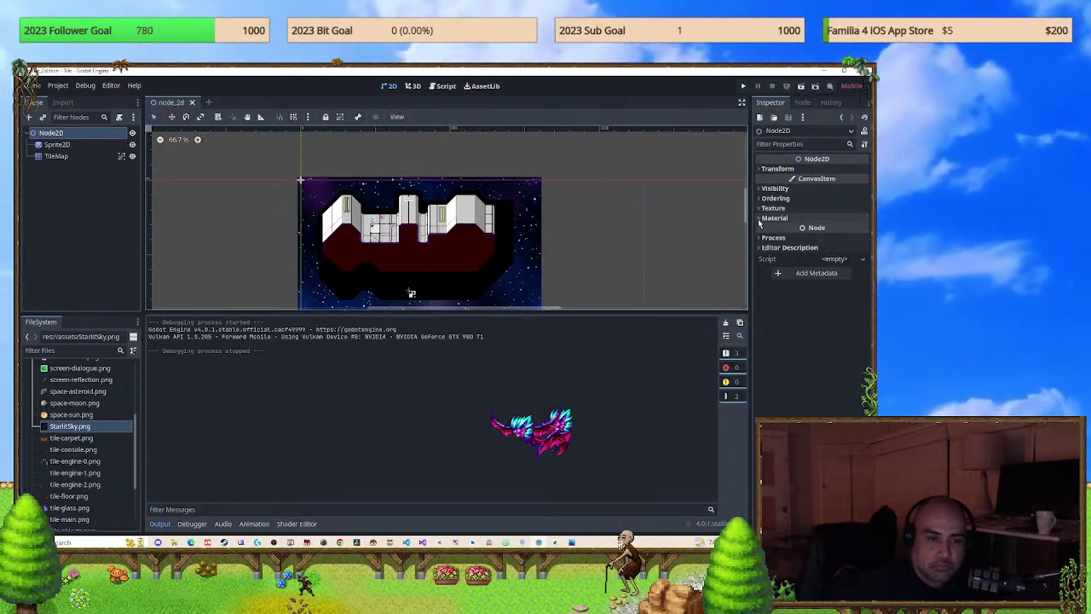
left_click(760, 238)
left_click(760, 238)
left_click(759, 247)
left_click(757, 248)
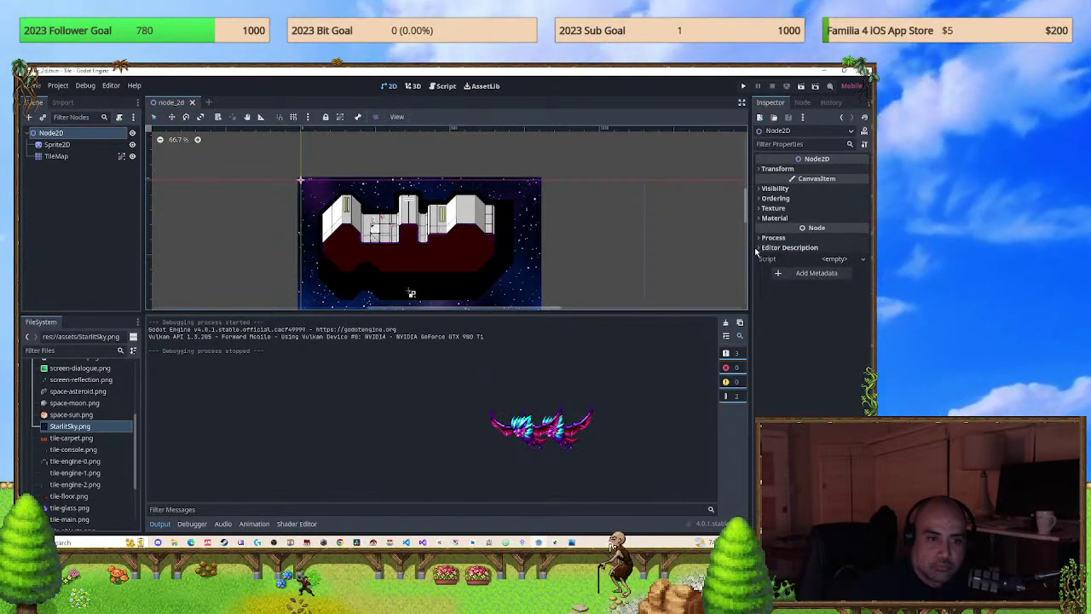
Set the root Node2D's scale to 2 on both axes.
left_click(759, 169)
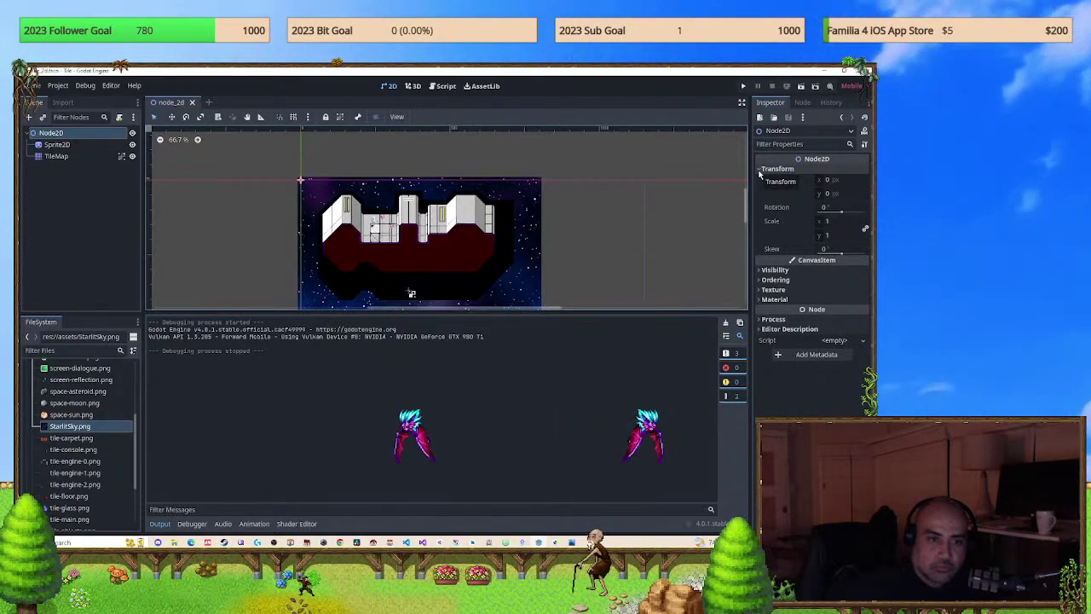
left_click(835, 223)
type("2")
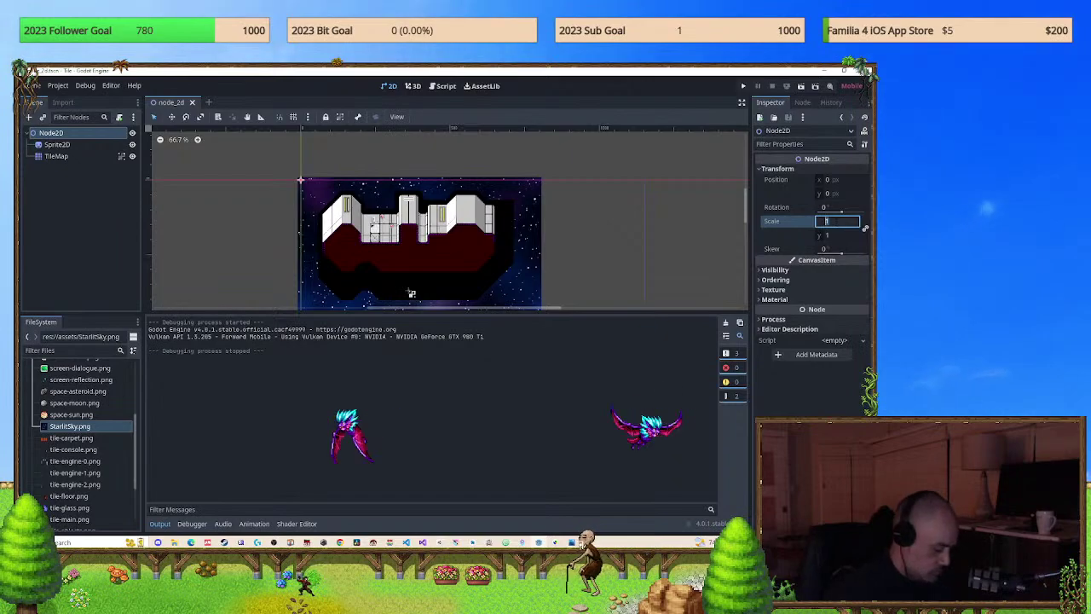
left_click(831, 235)
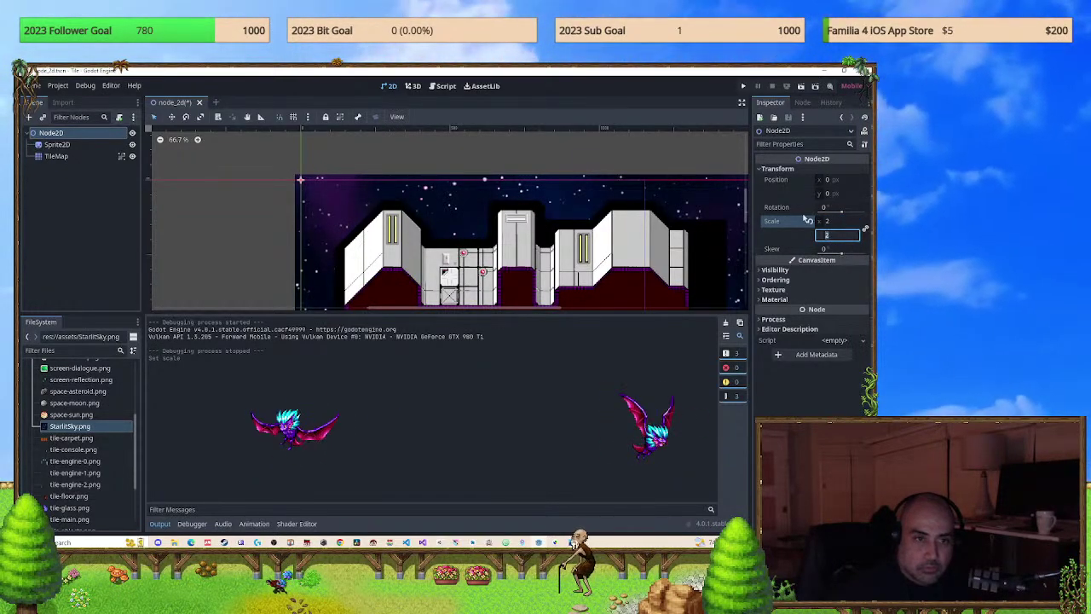
Run the project twice to check the enlarged room in the game, closing the game window each time.
left_click(743, 87)
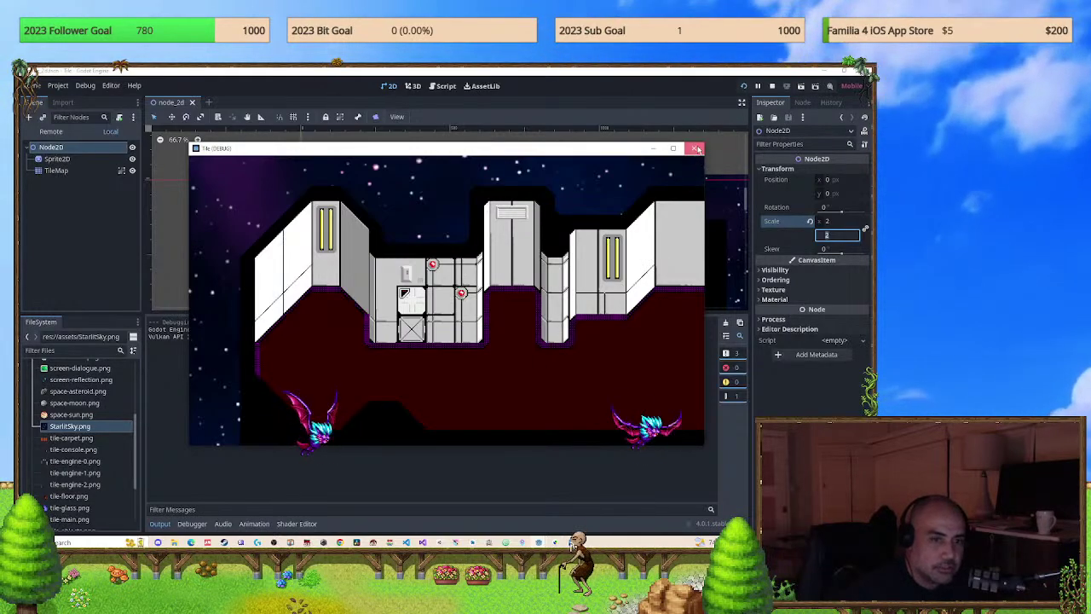
left_click(697, 149)
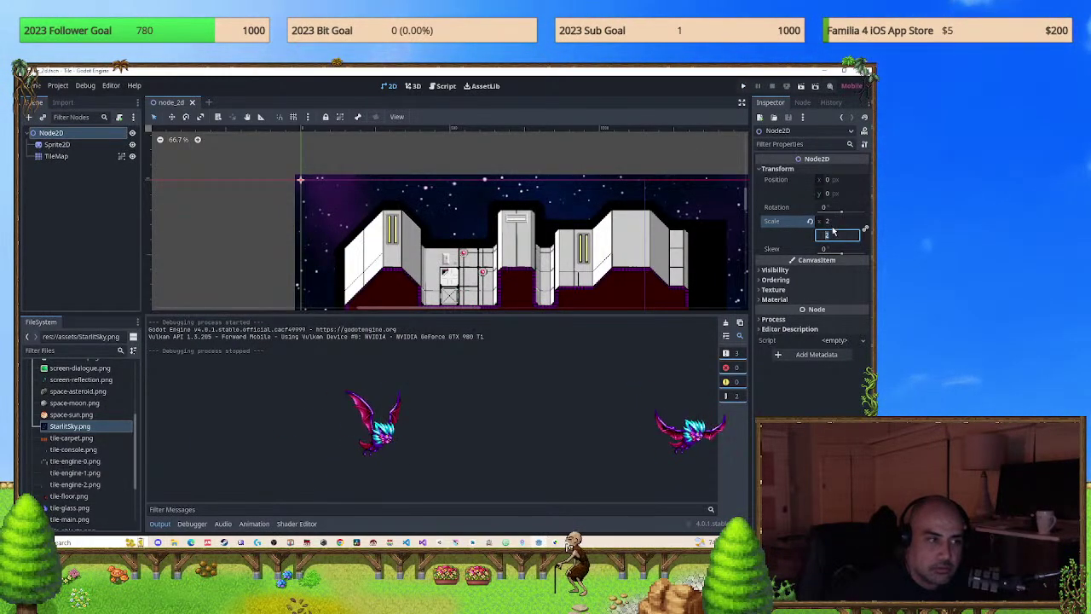
left_click(743, 86)
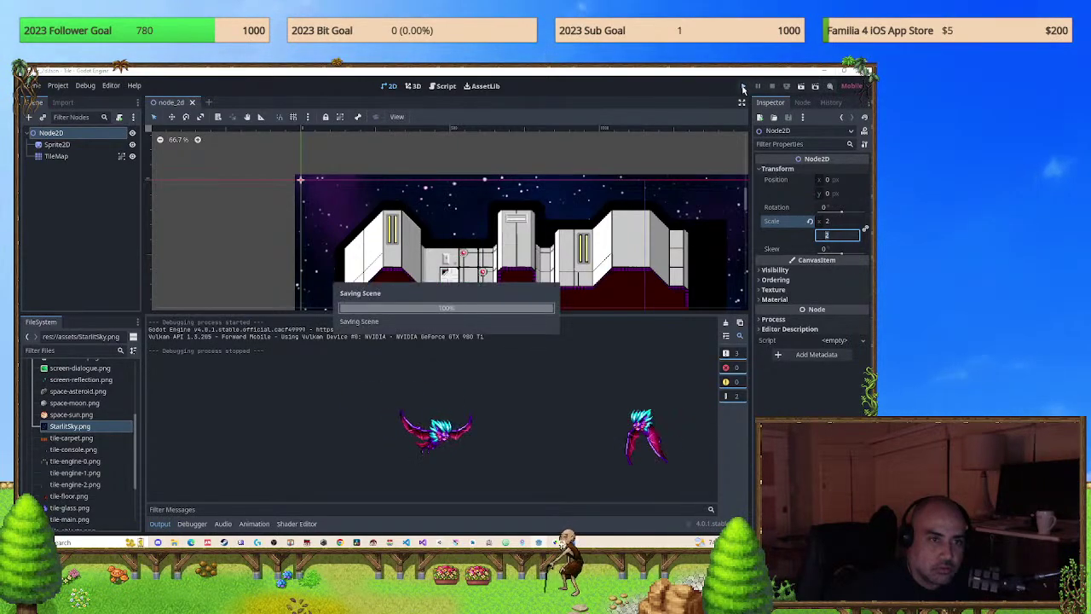
left_click(693, 149)
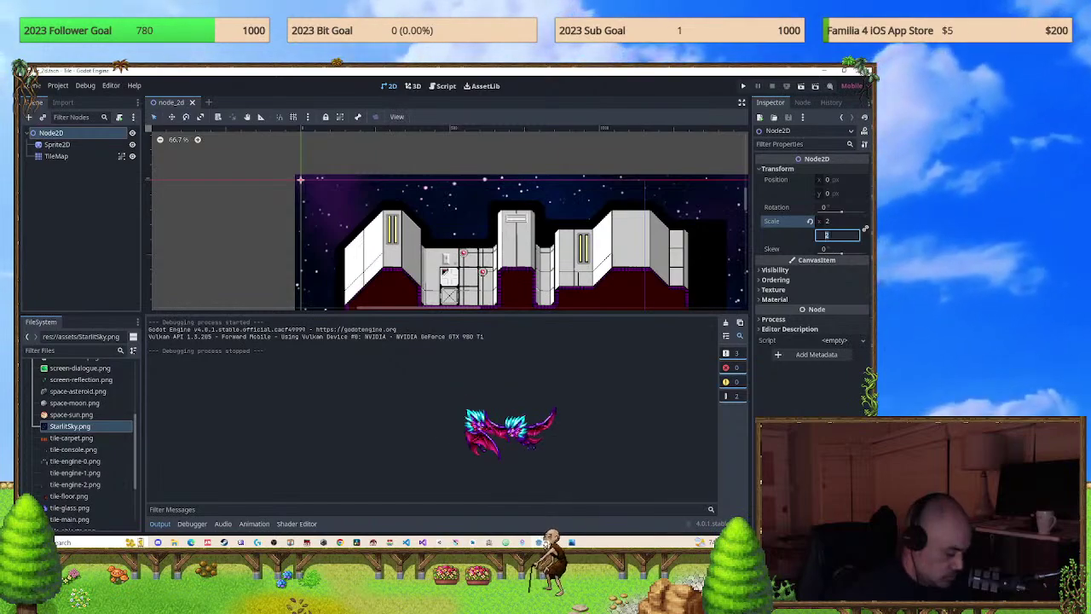
Set the root Node2D's scale back to 1 on both axes.
type("1")
key("Return")
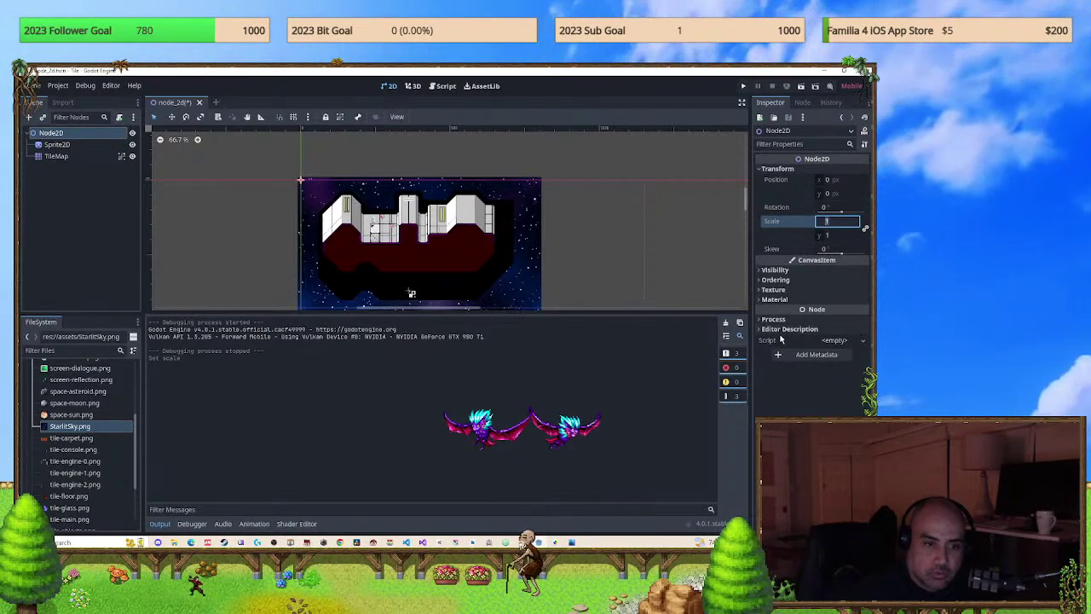
Look through the Project Settings, including the general, input map, localization, autoload, shader globals, plugins and import defaults pages, and close them.
left_click(58, 85)
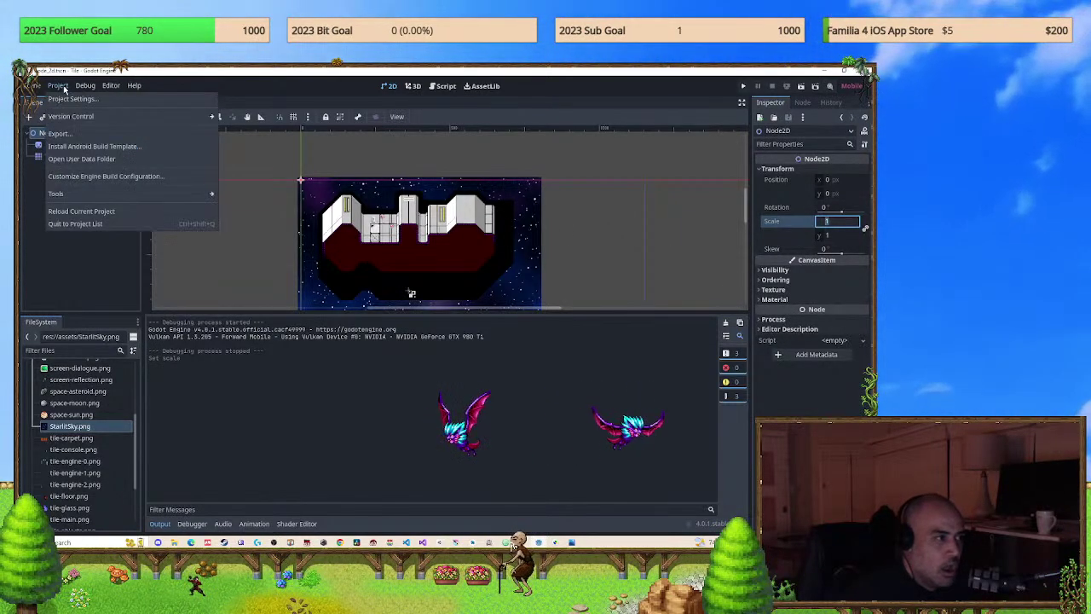
left_click(77, 99)
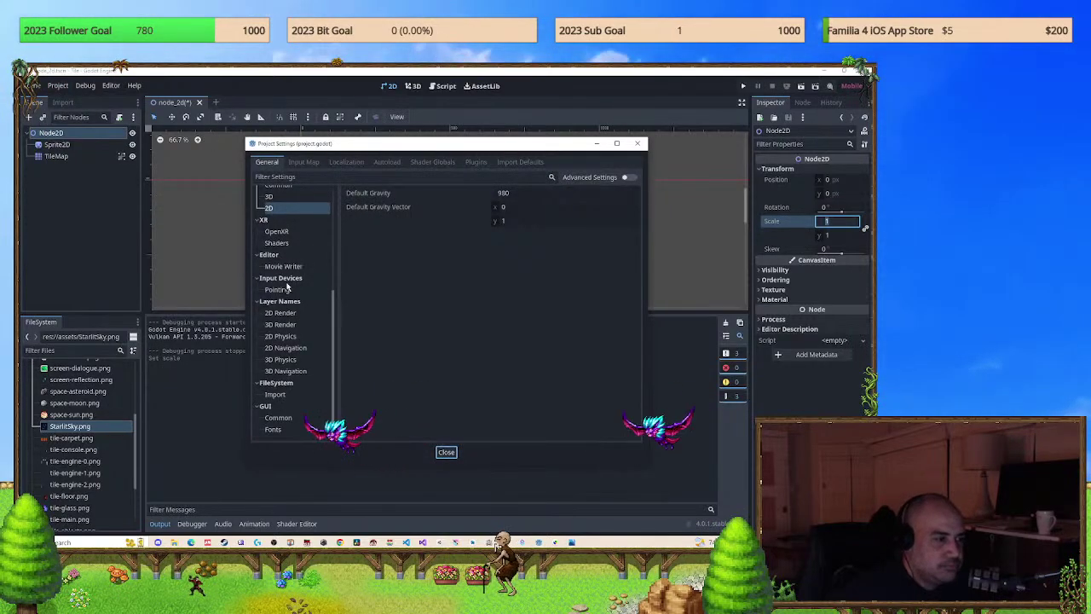
left_click(305, 162)
left_click(432, 162)
left_click(475, 162)
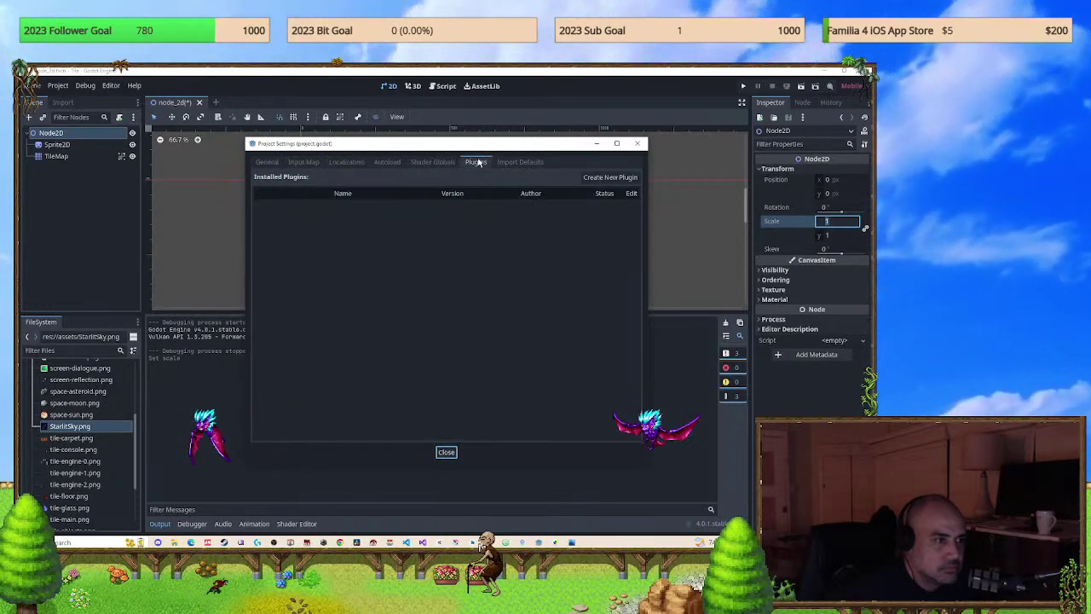
left_click(519, 162)
left_click(476, 162)
left_click(389, 162)
left_click(340, 164)
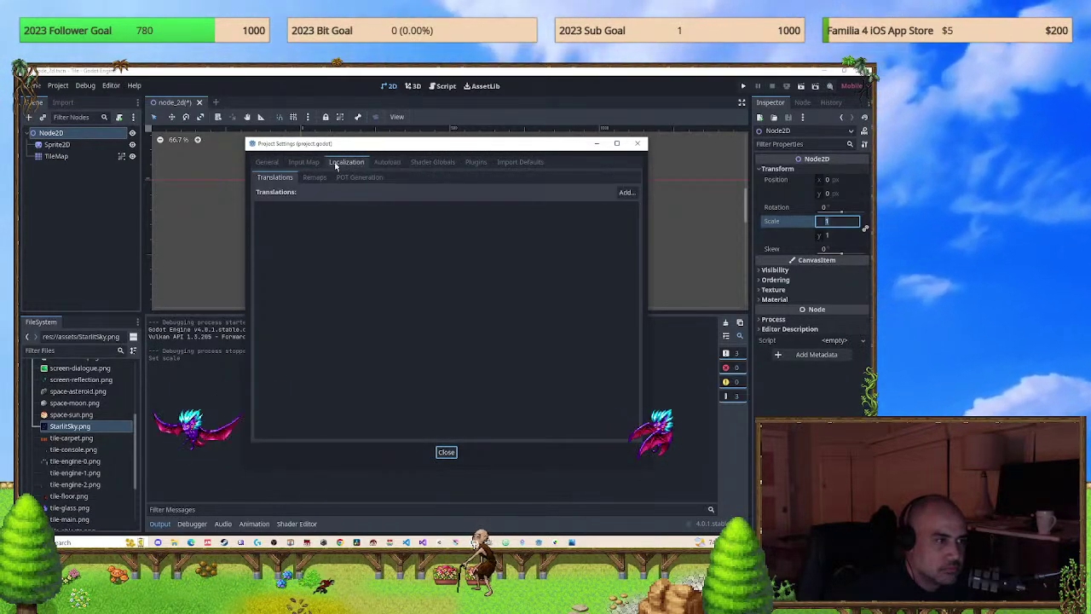
left_click(304, 162)
left_click(638, 143)
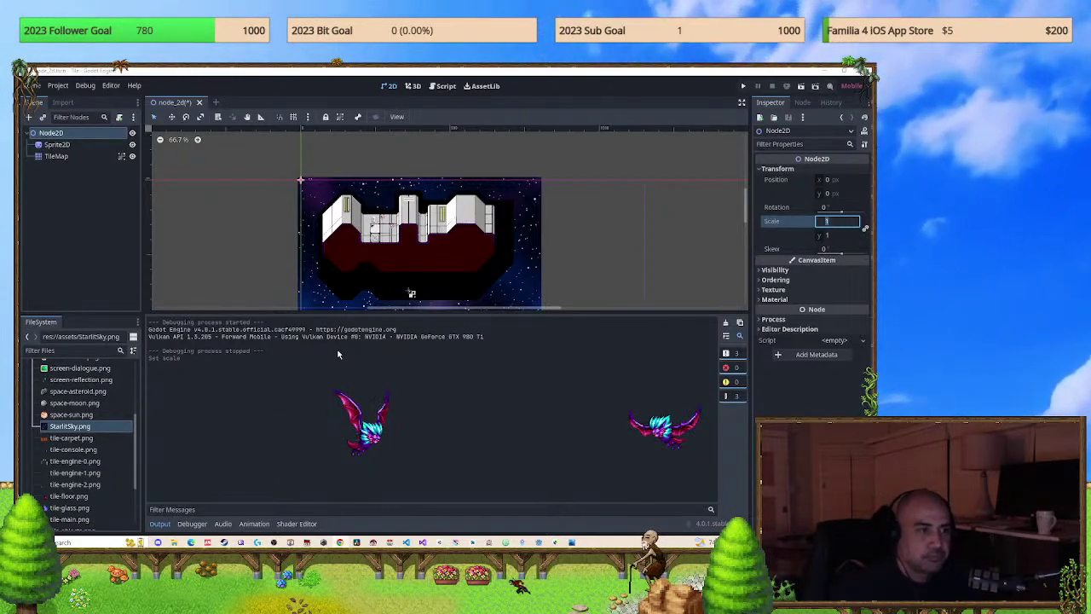
Select the TileMap node to show its layers and tiles, leaving its name as it is.
scroll(404, 256, "down", 3)
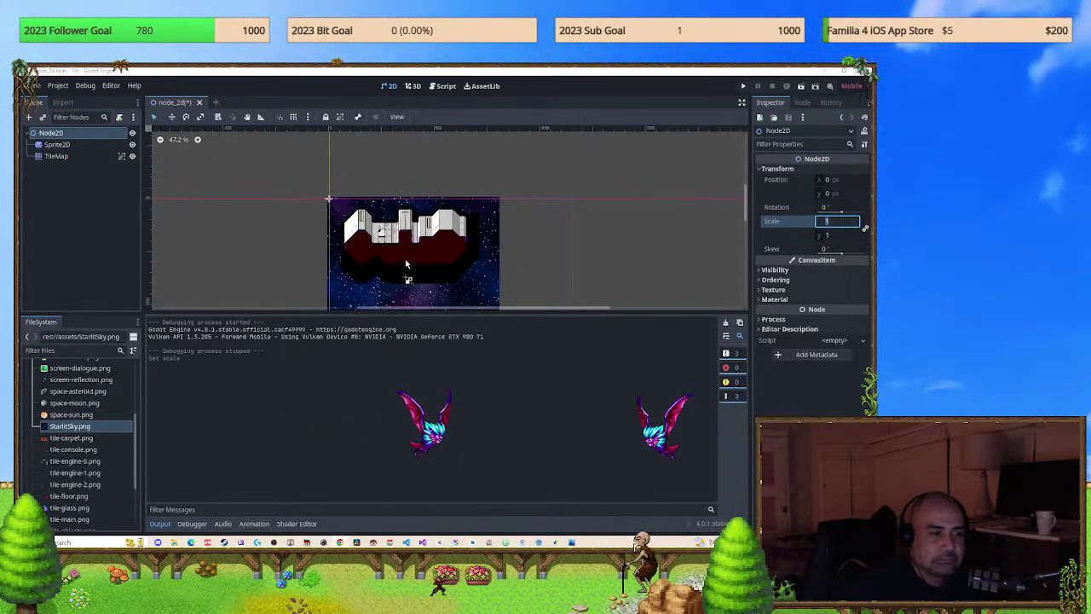
scroll(418, 266, "up", 2)
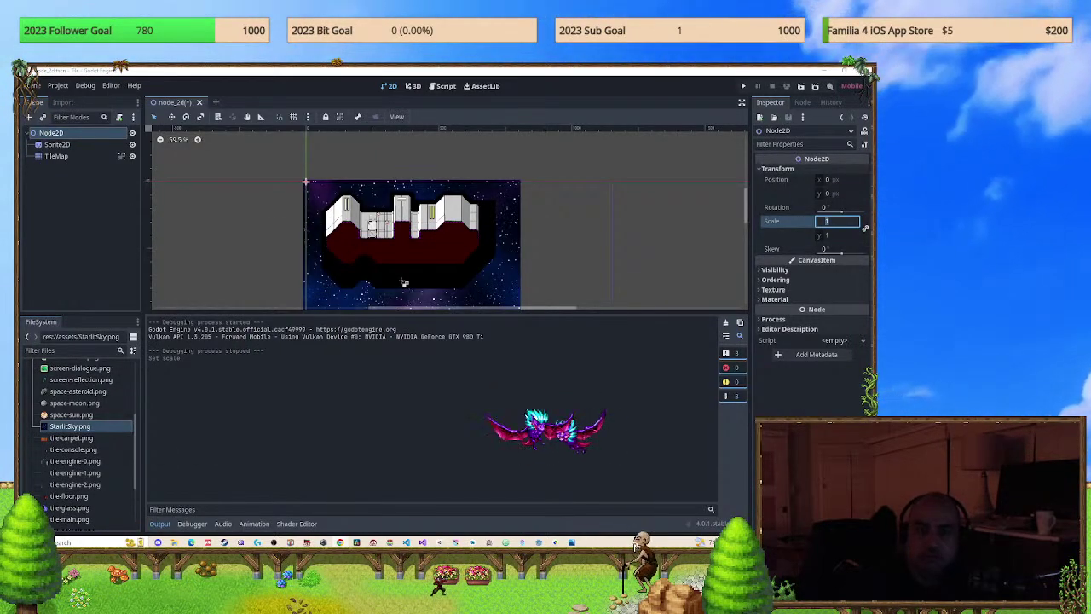
left_click(56, 157)
left_click(61, 158)
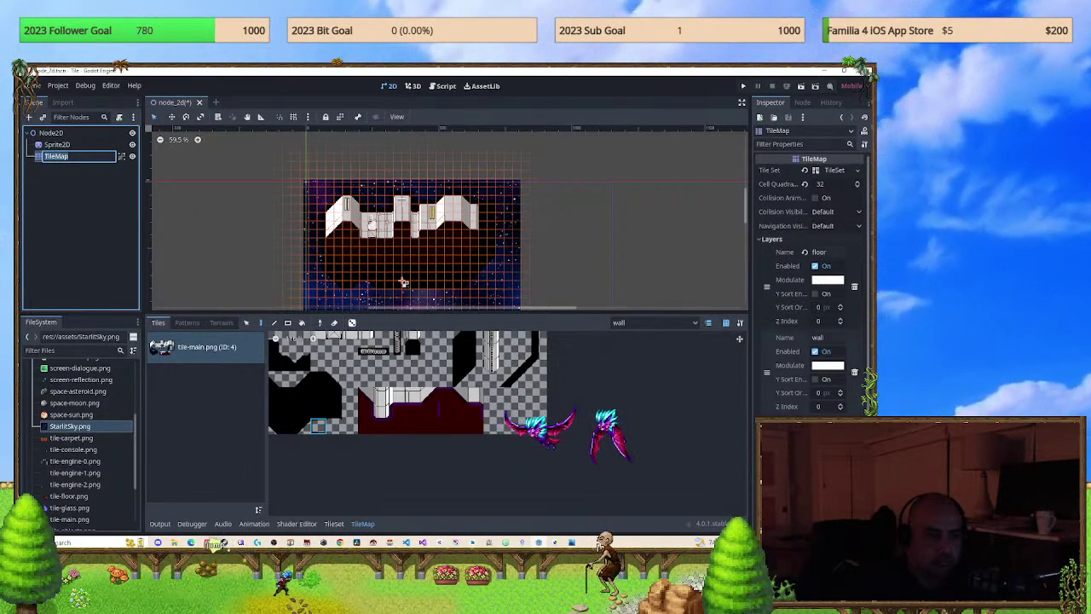
key("Escape")
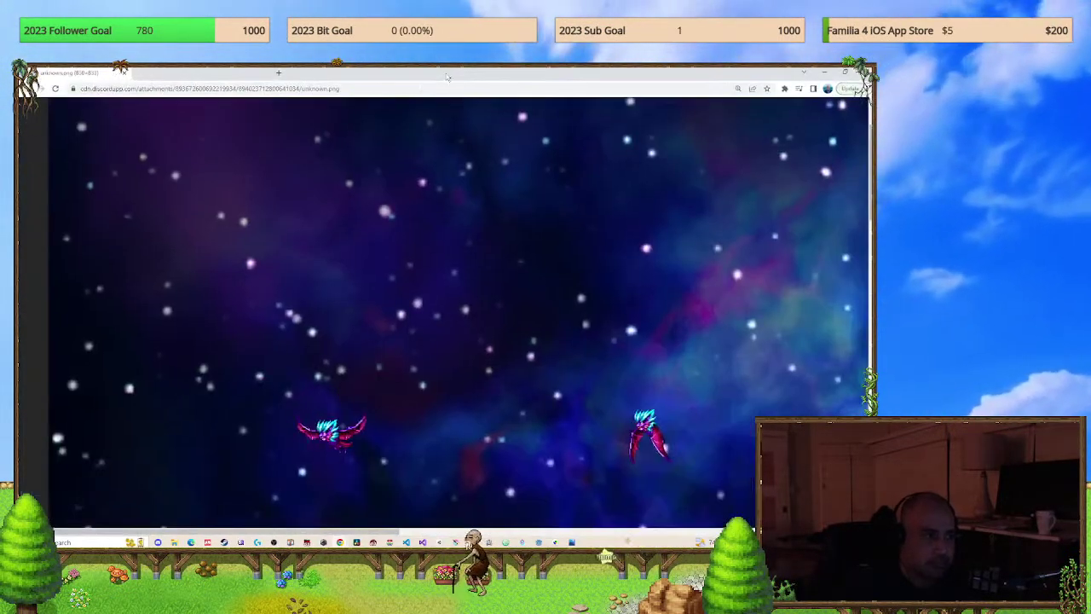
Switch to the browser and open the YouTube home page.
left_click(239, 88)
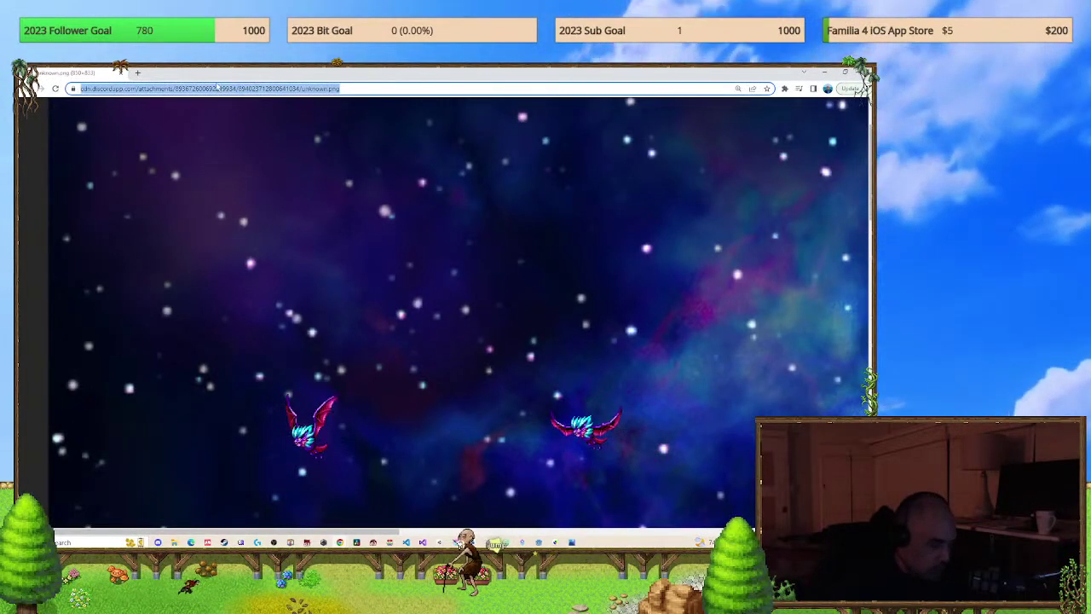
type("youtube.c")
key("Return")
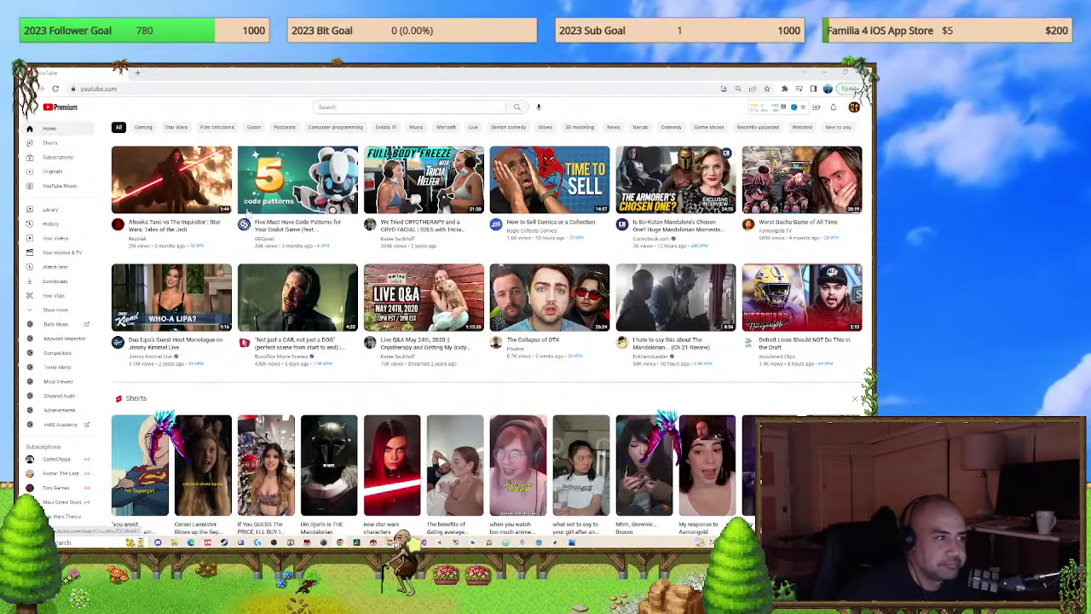
Watch the video "Ahsoka Tano vs The Inquisitor | Star Wars: Tales of the Jedi" in full screen, and leave full screen at its end.
mouse_move(208, 176)
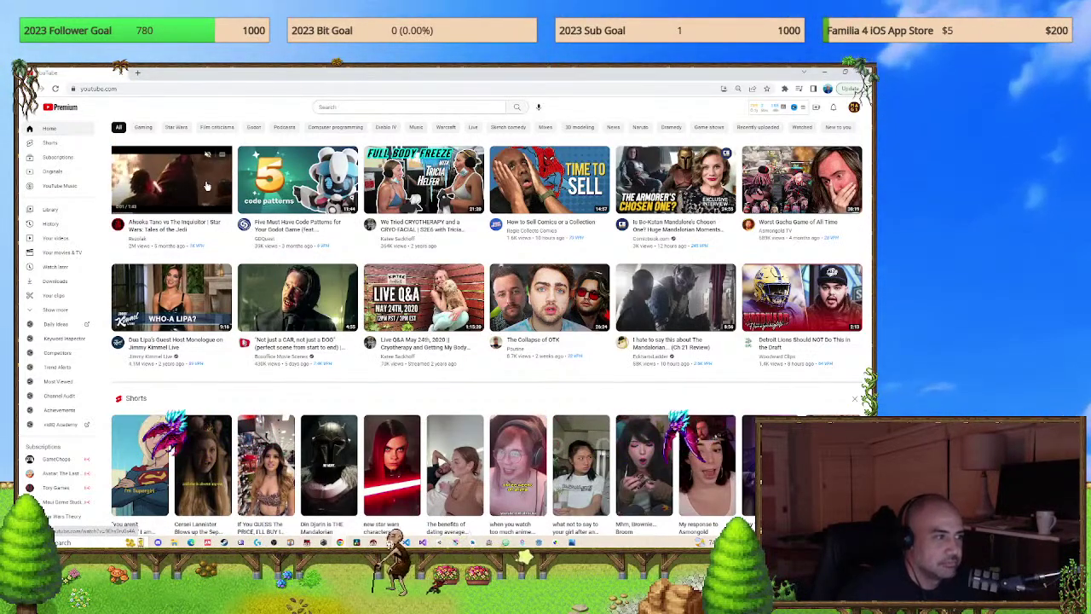
left_click(173, 187)
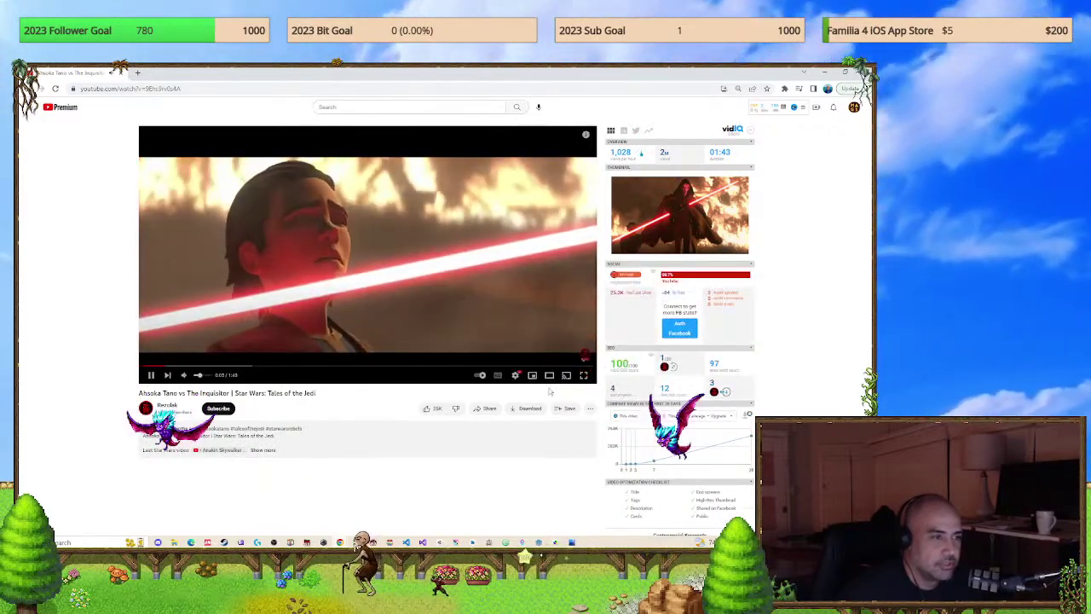
left_click(583, 375)
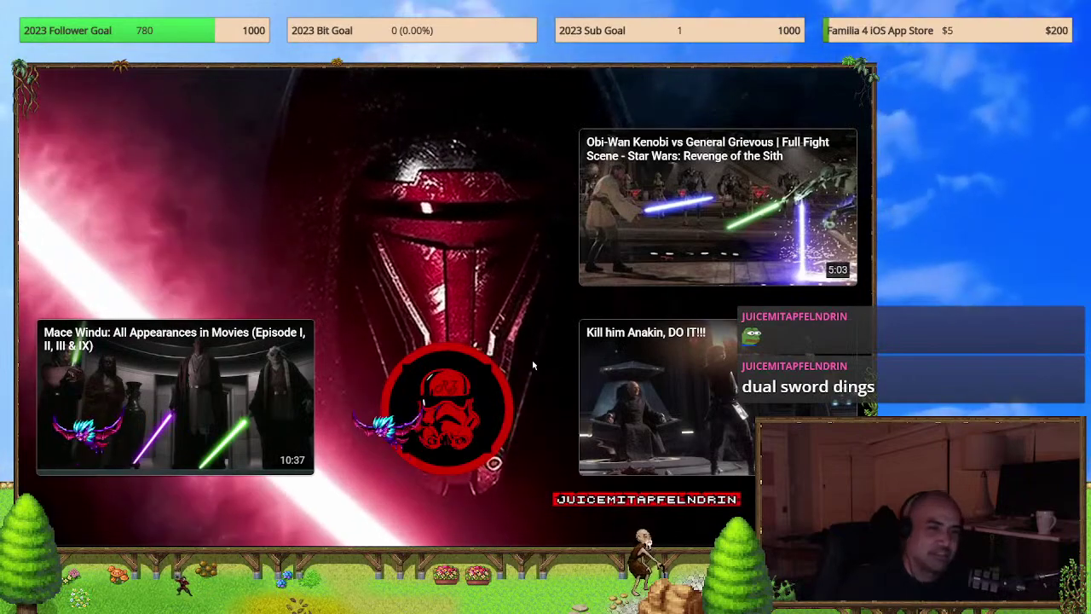
mouse_move(554, 243)
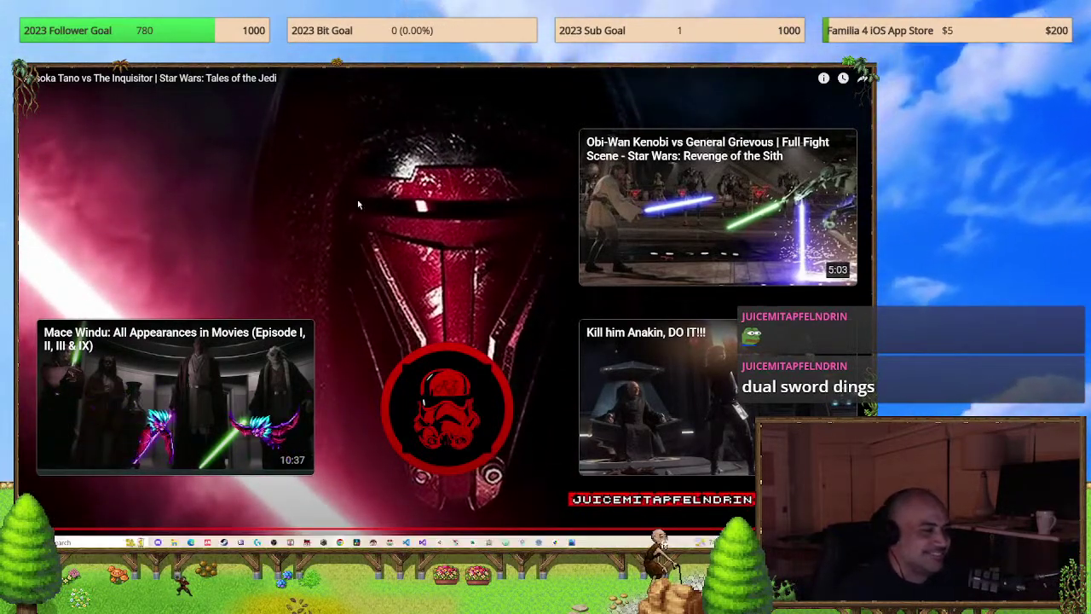
key("Escape")
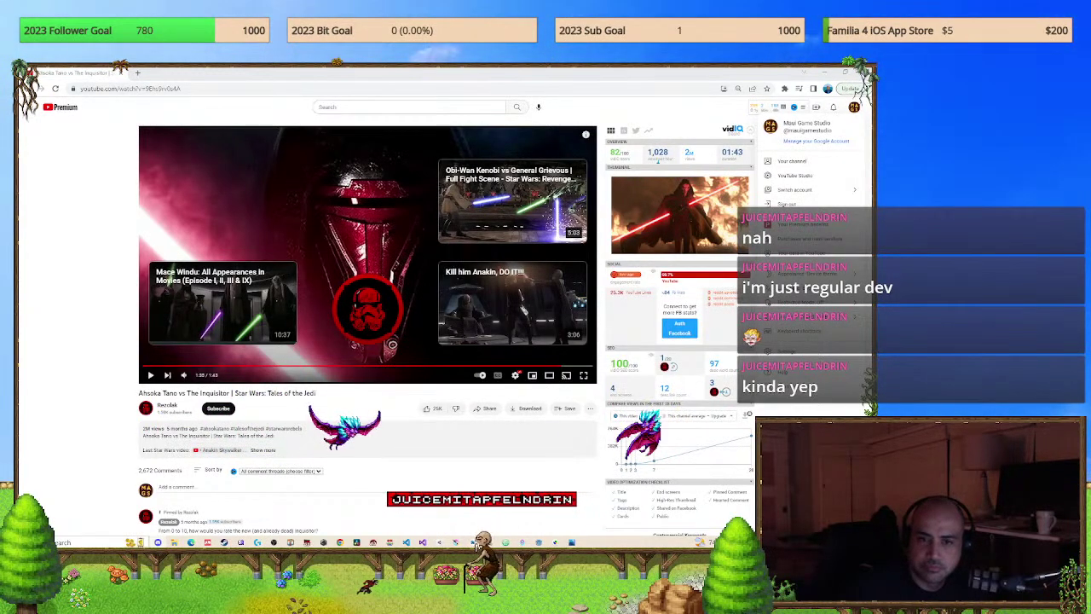
Close the Godot Asset Library page of multiplayer results and return to the Ahsoka Tano video.
left_click(391, 345)
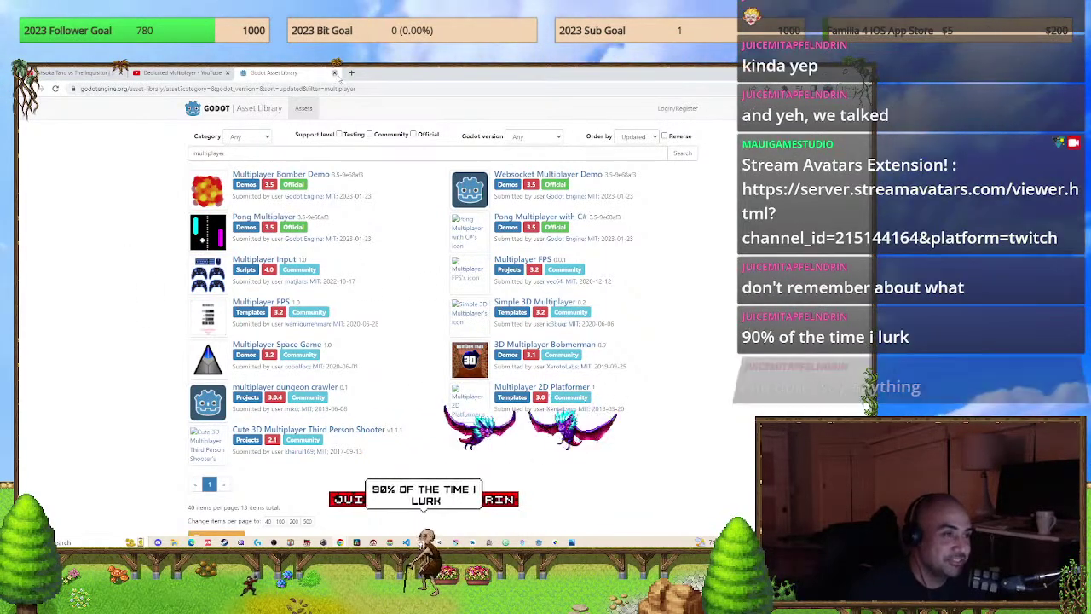
left_click(334, 73)
left_click(55, 75)
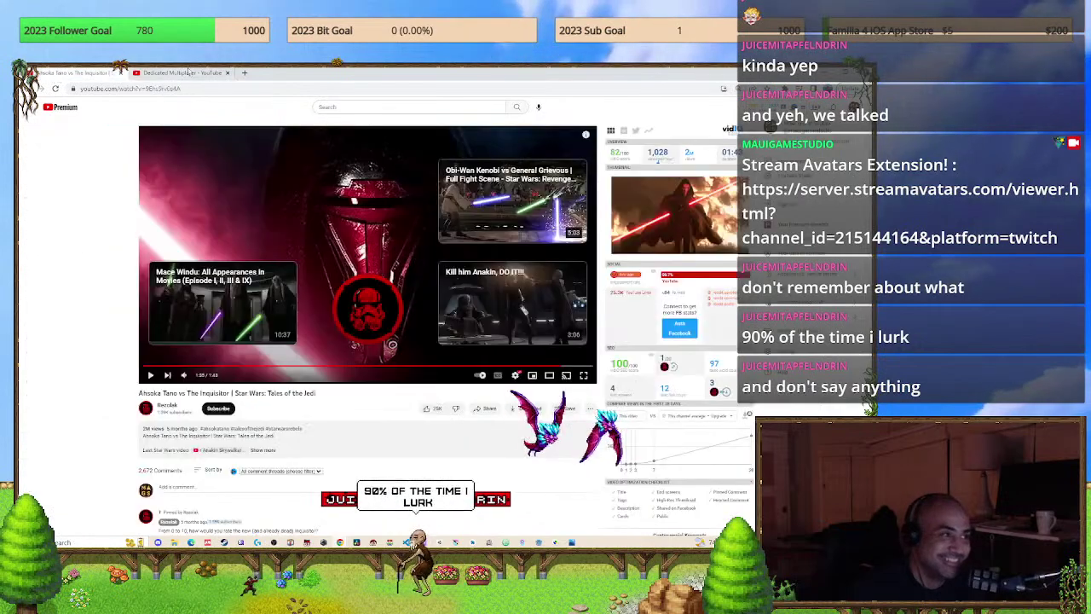
Keep only the Dedicated Multiplayer playlist open and go from it to the Game Development Center channel.
left_click(886, 106)
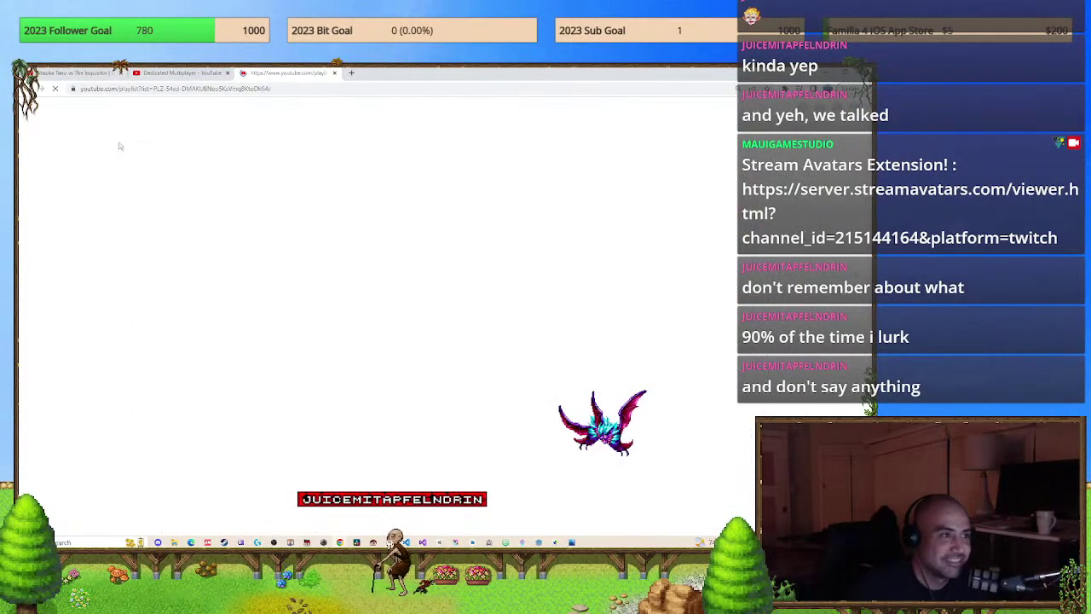
left_click(122, 74)
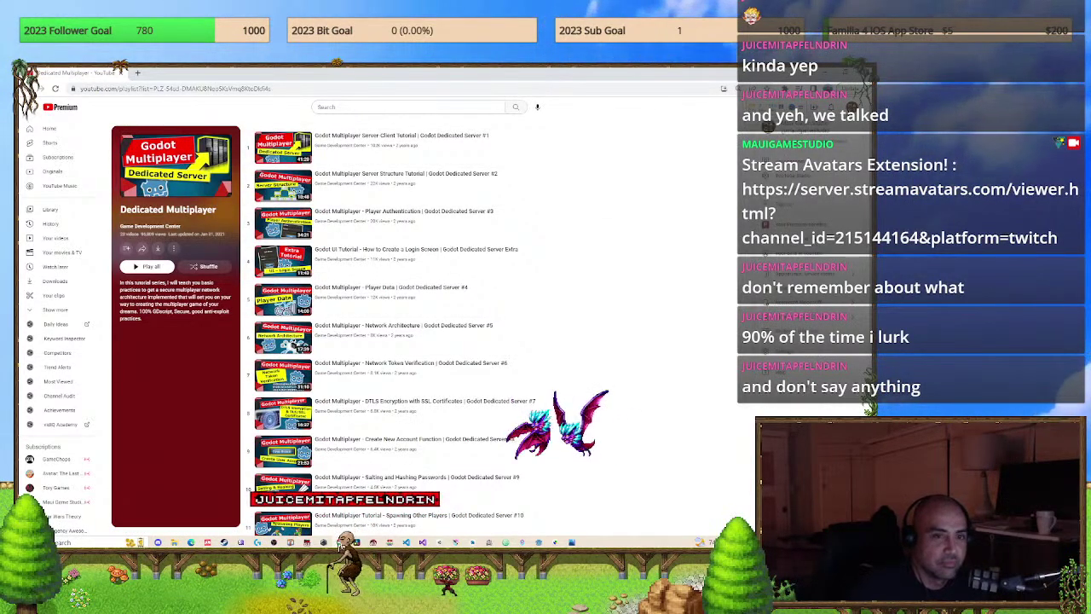
left_click(342, 147)
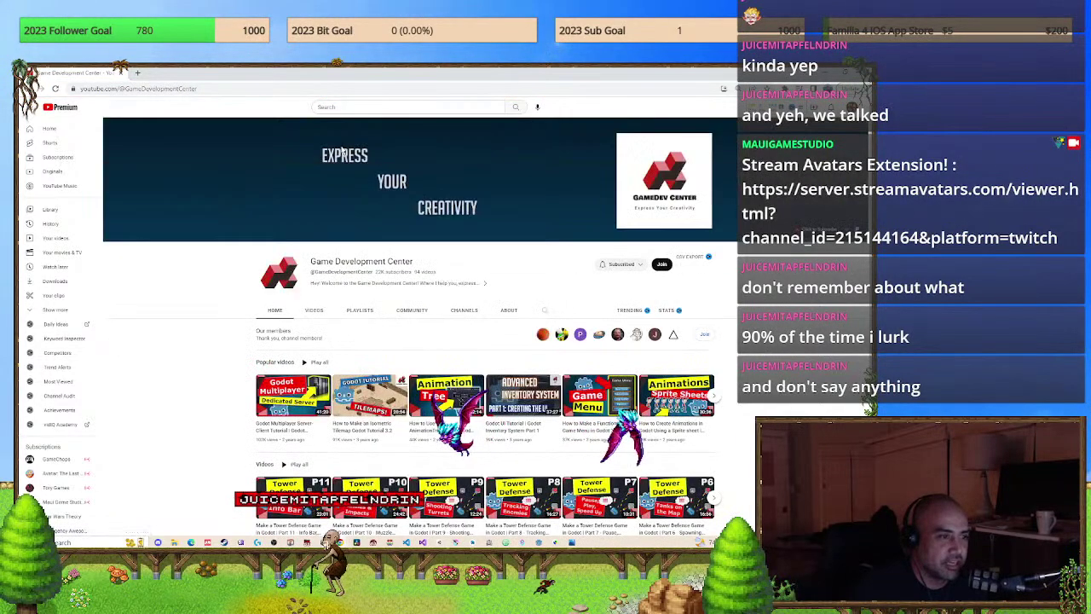
Look through the channel's popular videos and open its full list of videos.
left_click(712, 396)
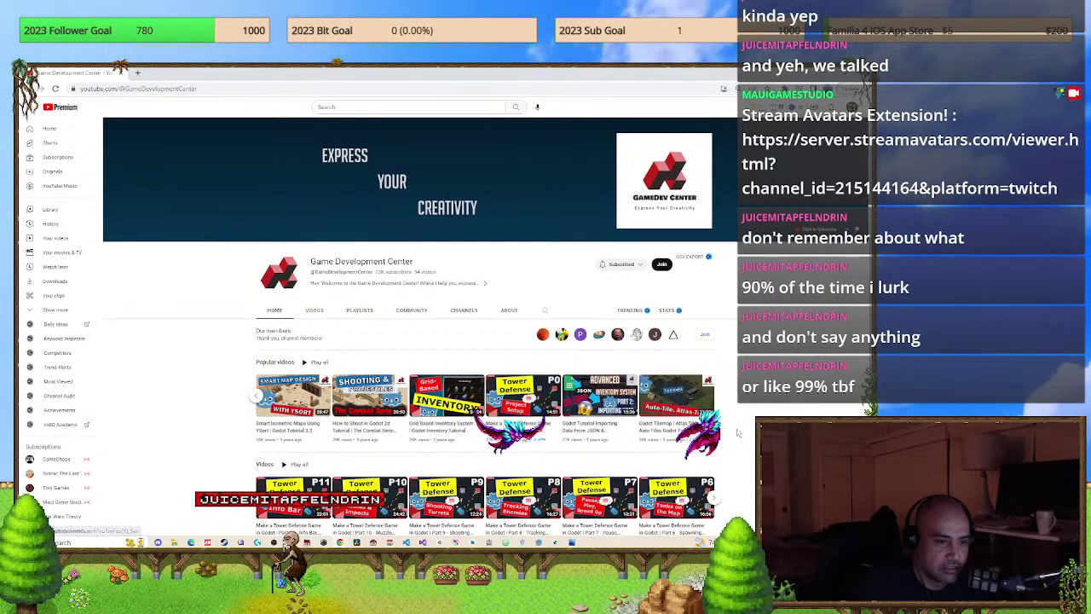
scroll(708, 399, "down", 1)
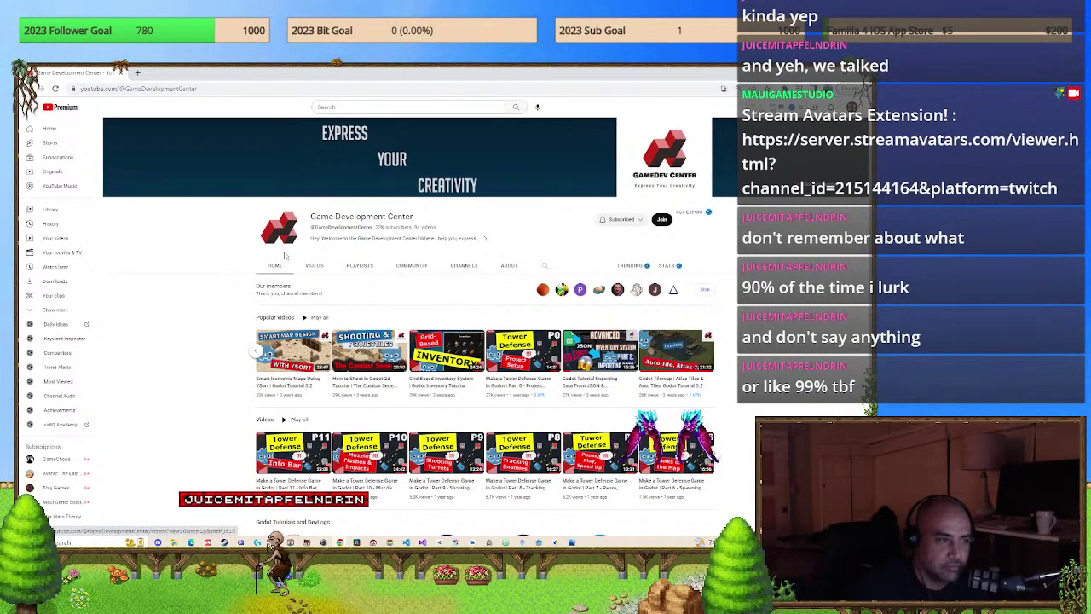
left_click(315, 266)
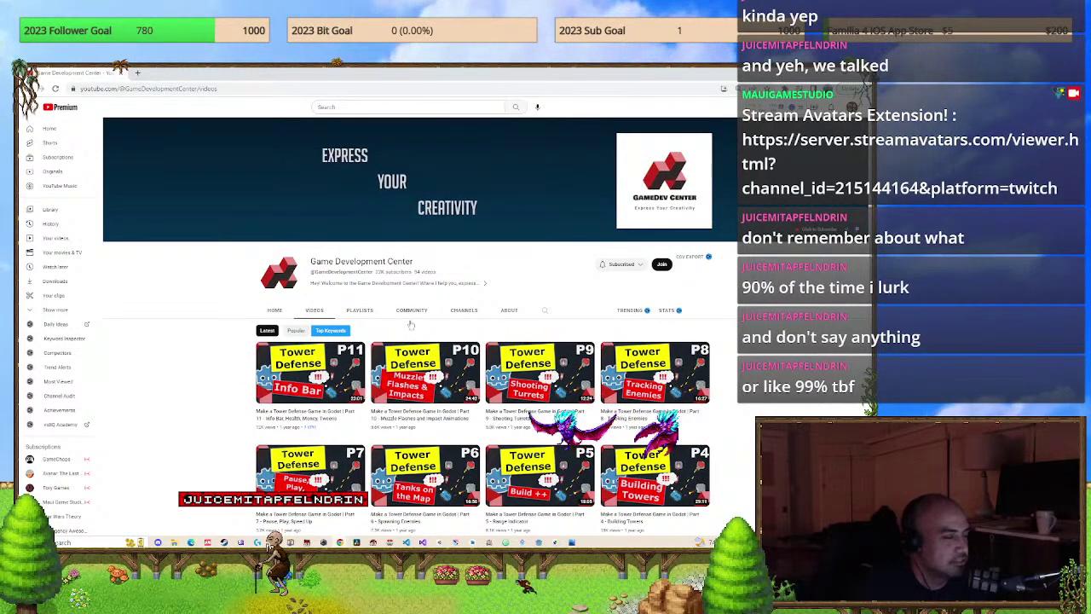
Examine the Game Development Center video list from the Tower Defense series down to its oldest uploads.
scroll(700, 452, "down", 2)
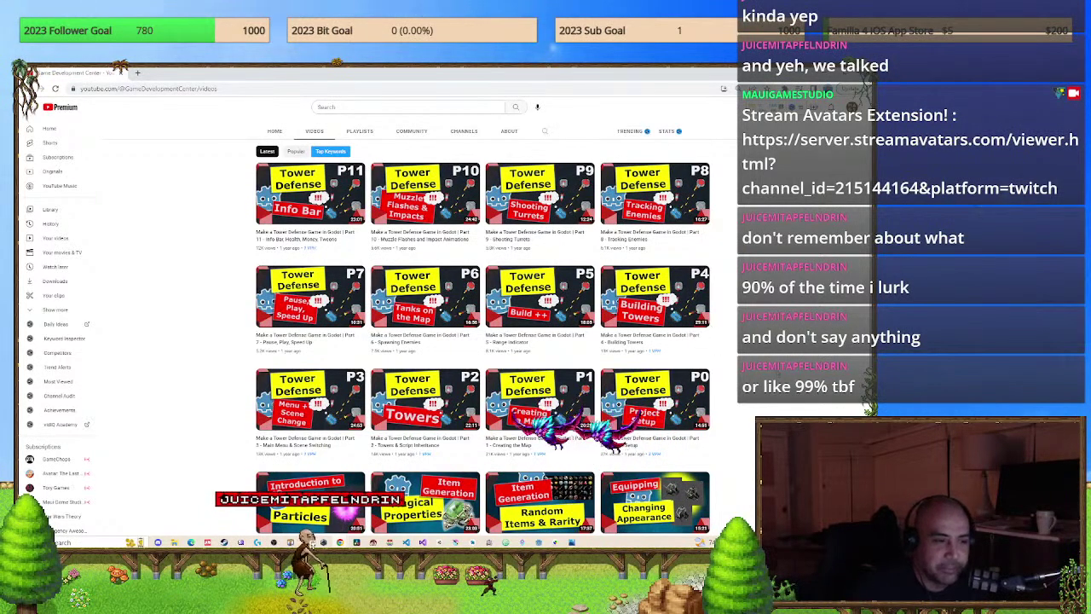
scroll(680, 443, "down", 5)
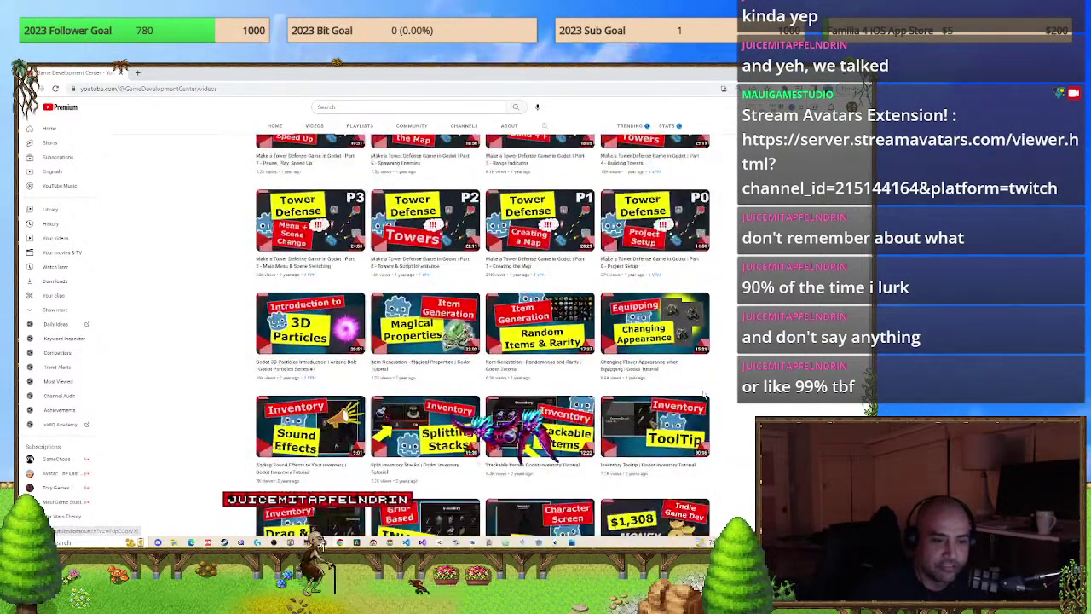
scroll(706, 397, "down", 3)
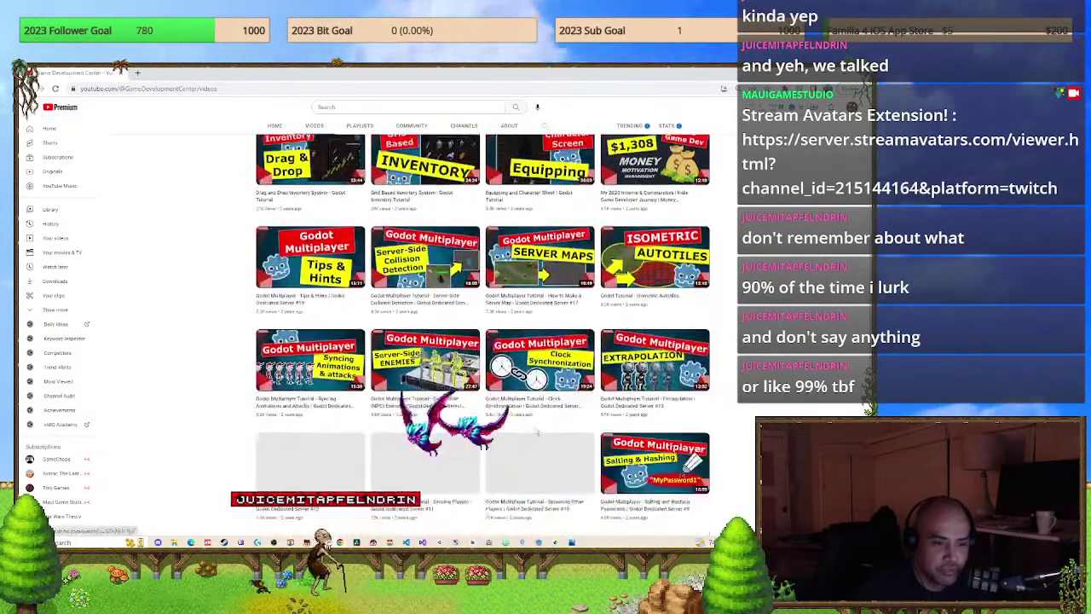
scroll(536, 422, "down", 5)
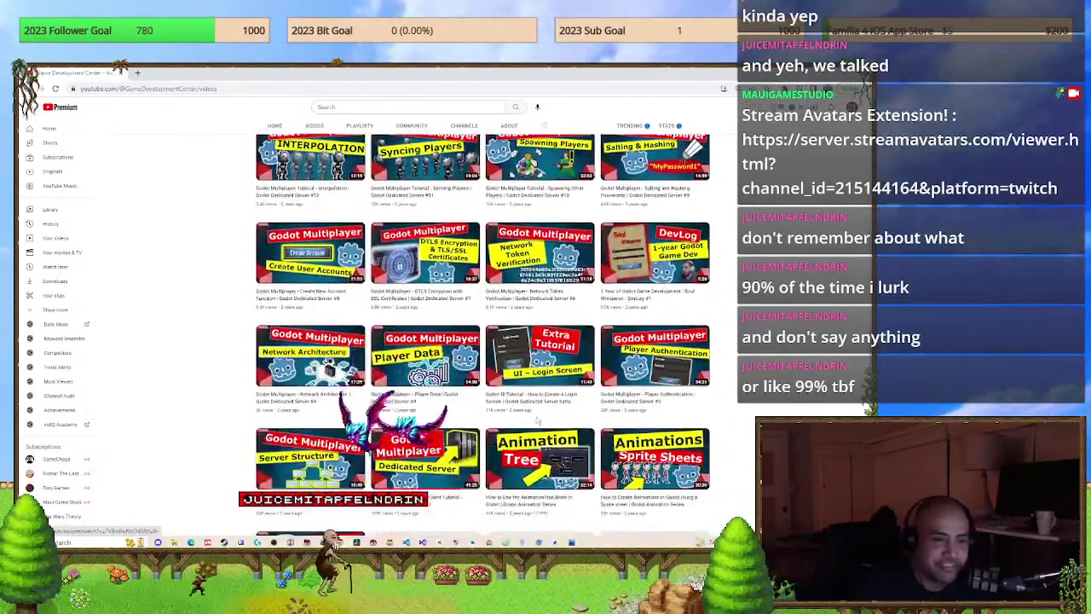
scroll(652, 360, "down", 2)
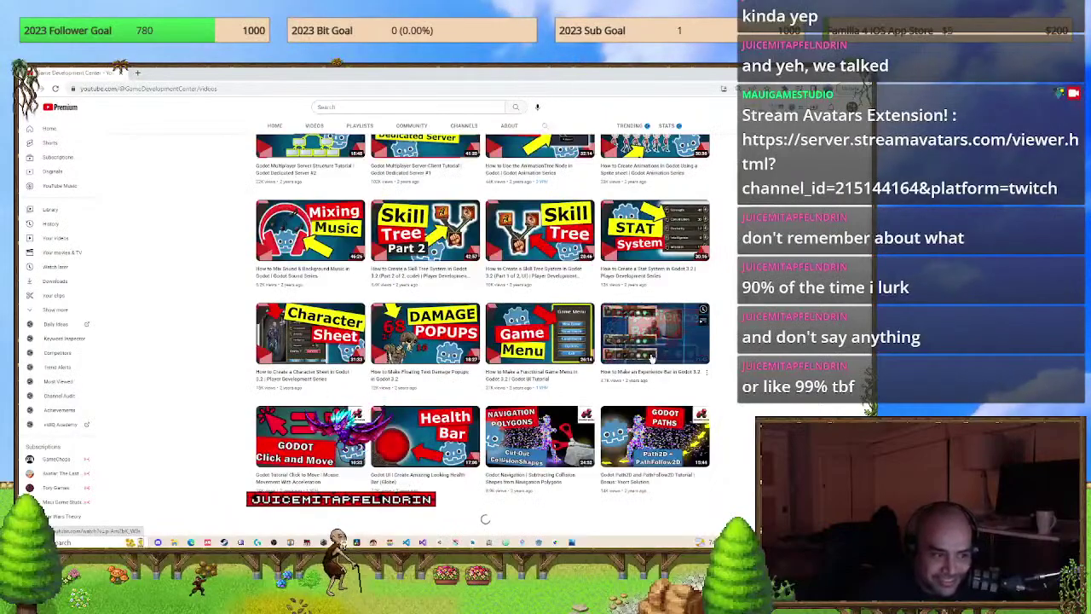
scroll(652, 360, "down", 3)
scroll(652, 360, "down", 2)
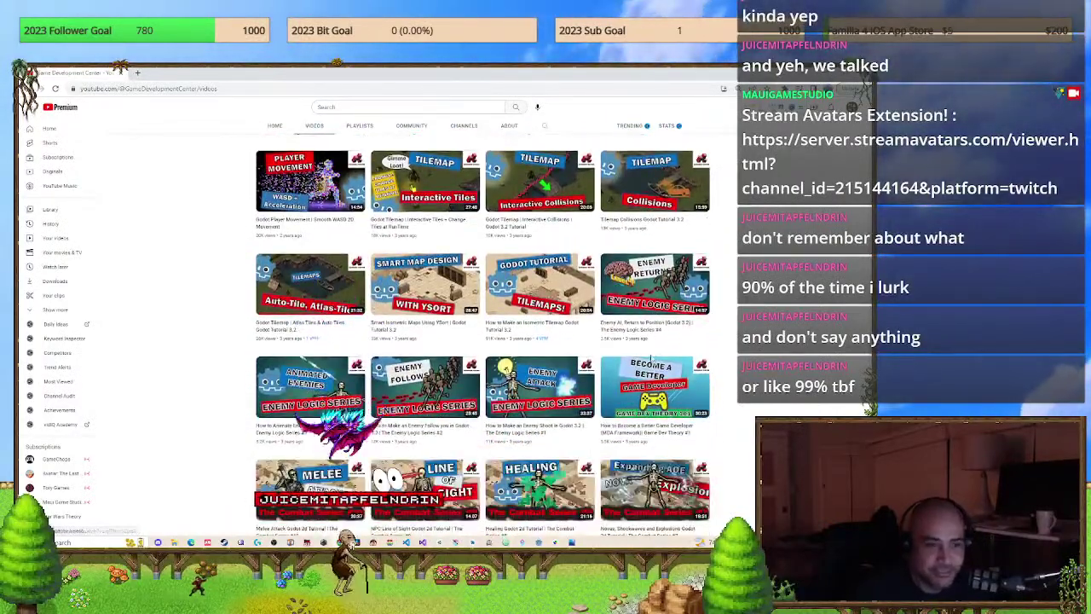
scroll(586, 366, "down", 5)
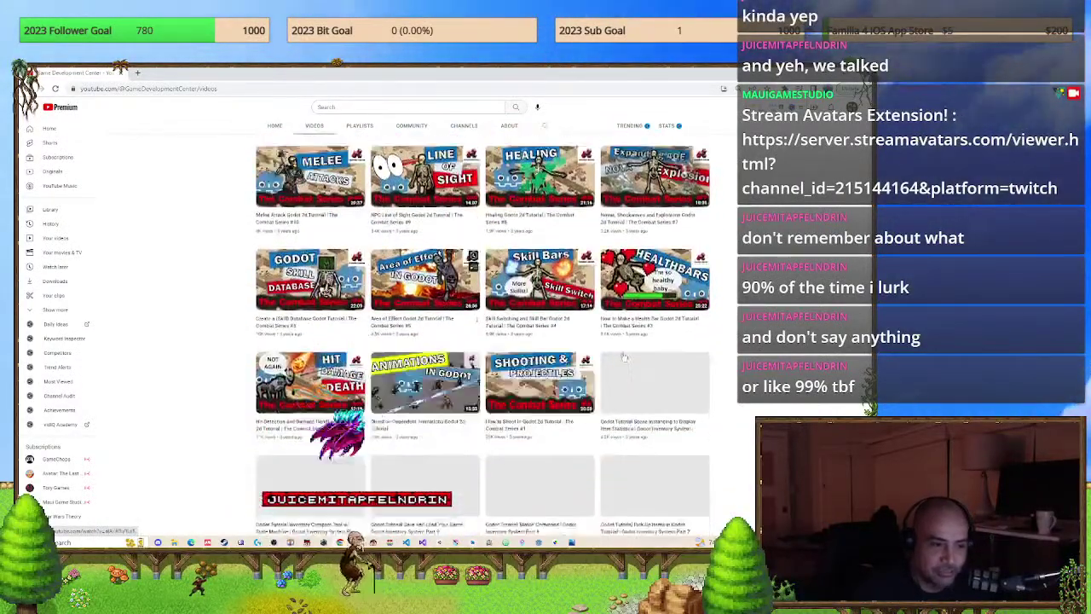
scroll(587, 366, "down", 1)
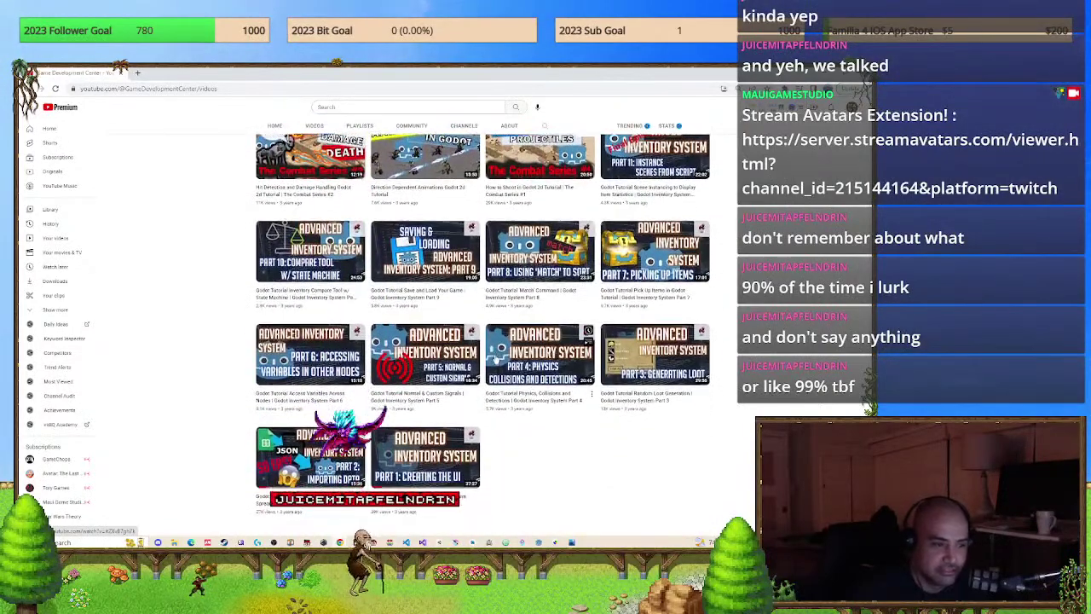
Highlight the Advanced Inventory System videos from part 10 to part 1, and clear the highlight.
left_click_drag(699, 472, 246, 227)
left_click(581, 505)
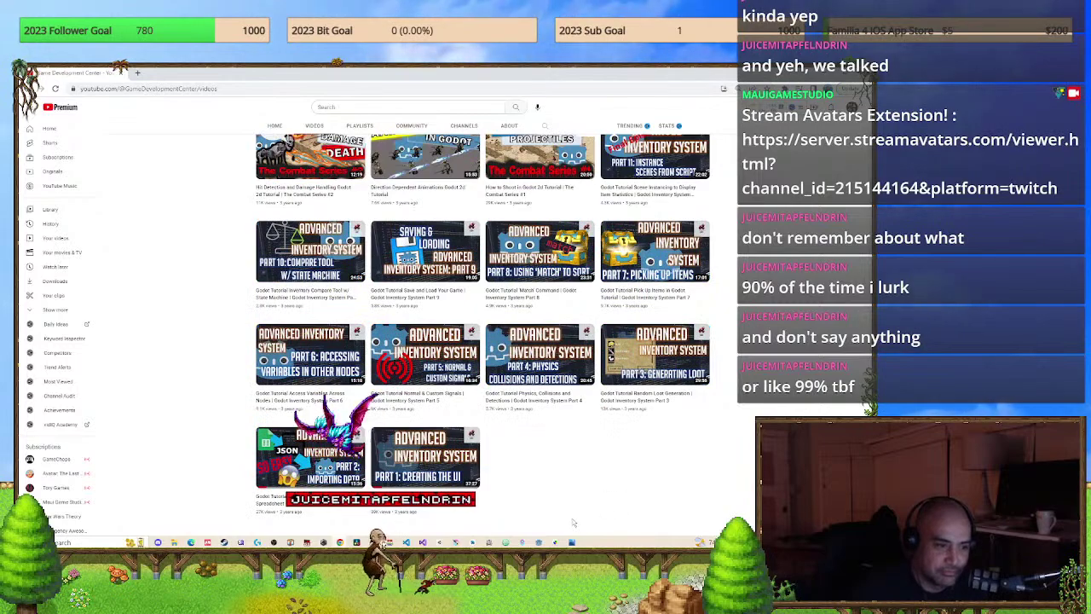
left_click_drag(573, 522, 238, 240)
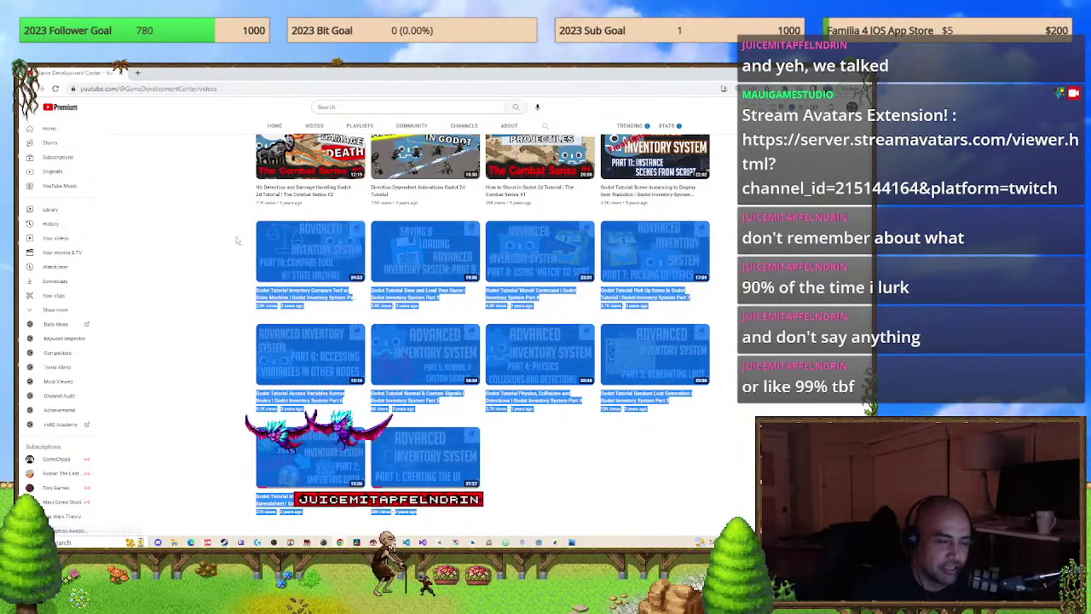
left_click(603, 477)
Review the video list back up from the Advanced Inventory System series to the Godot Multiplayer tutorials.
scroll(604, 478, "up", 2)
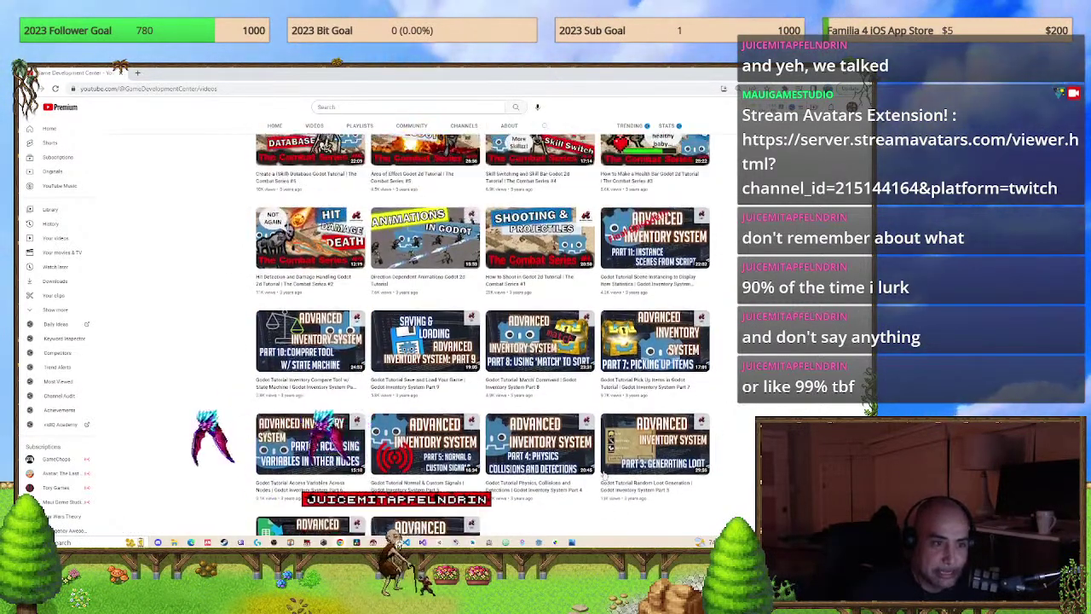
scroll(604, 478, "up", 5)
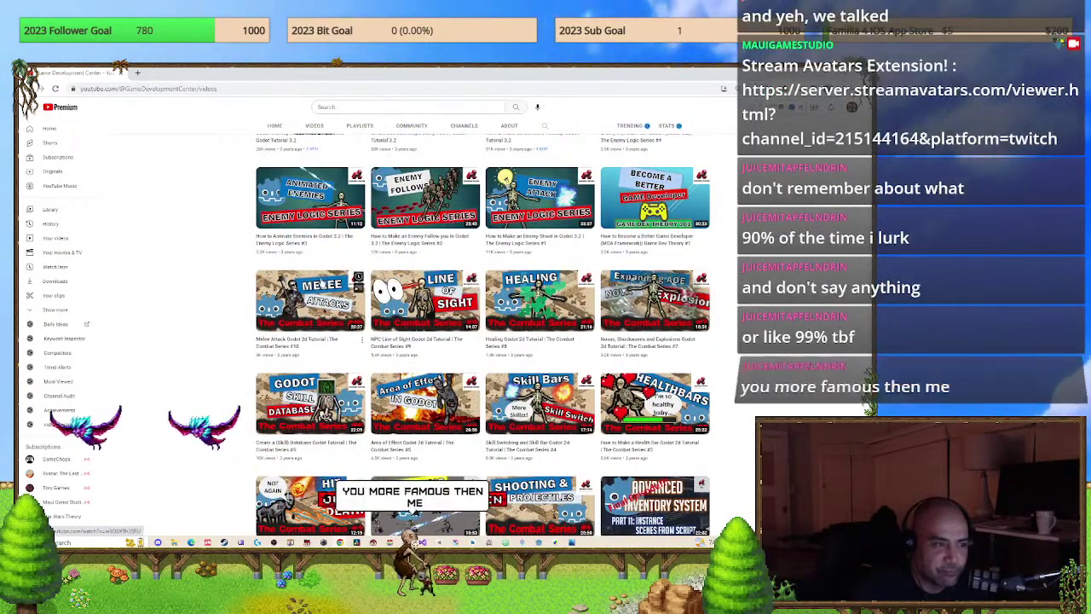
mouse_move(321, 284)
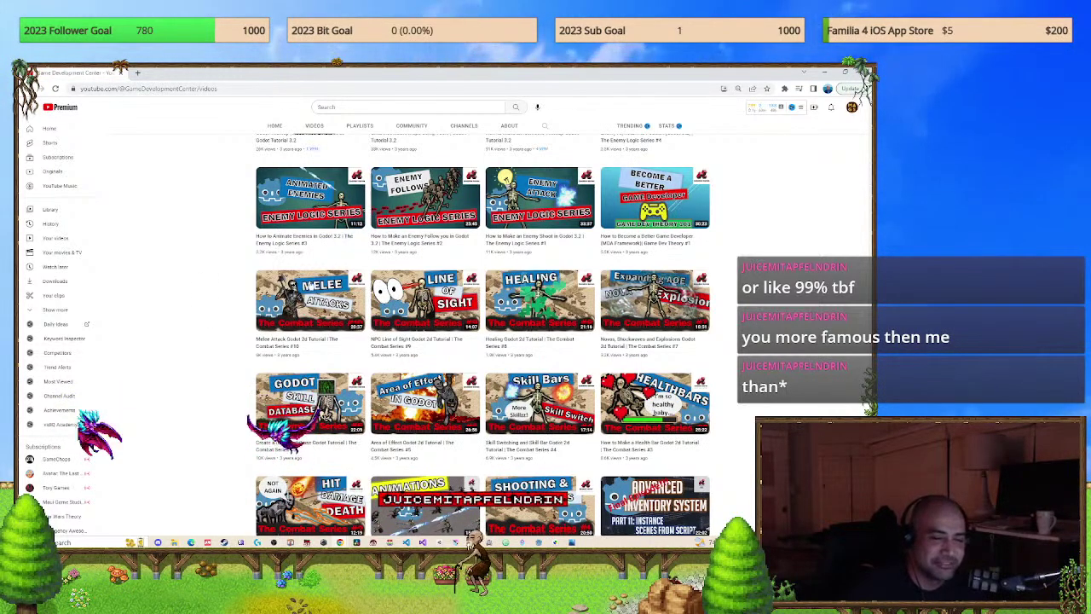
scroll(481, 333, "up", 5)
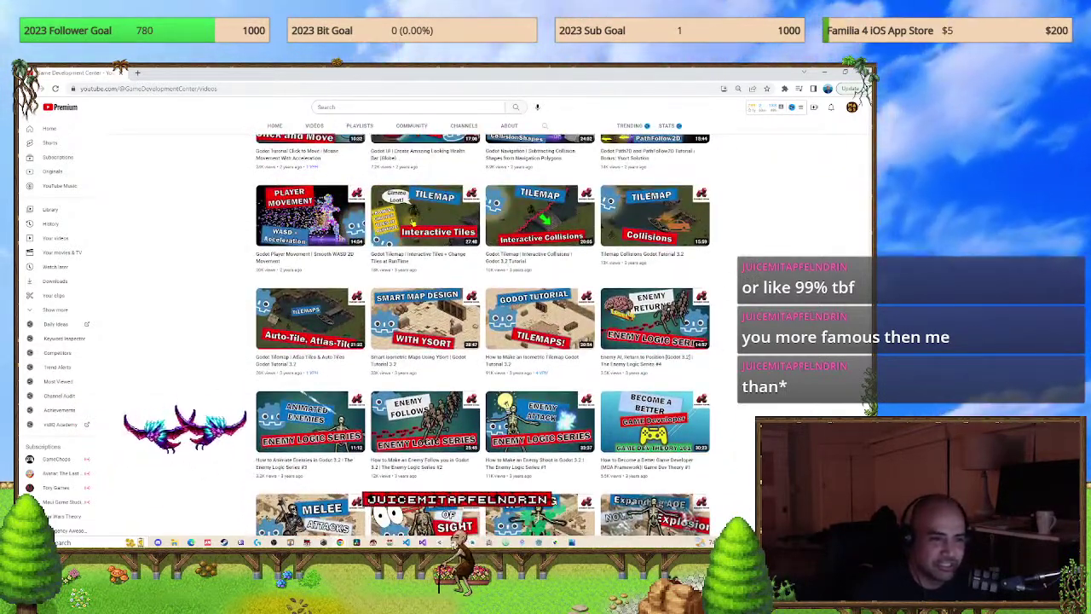
scroll(260, 394, "up", 3)
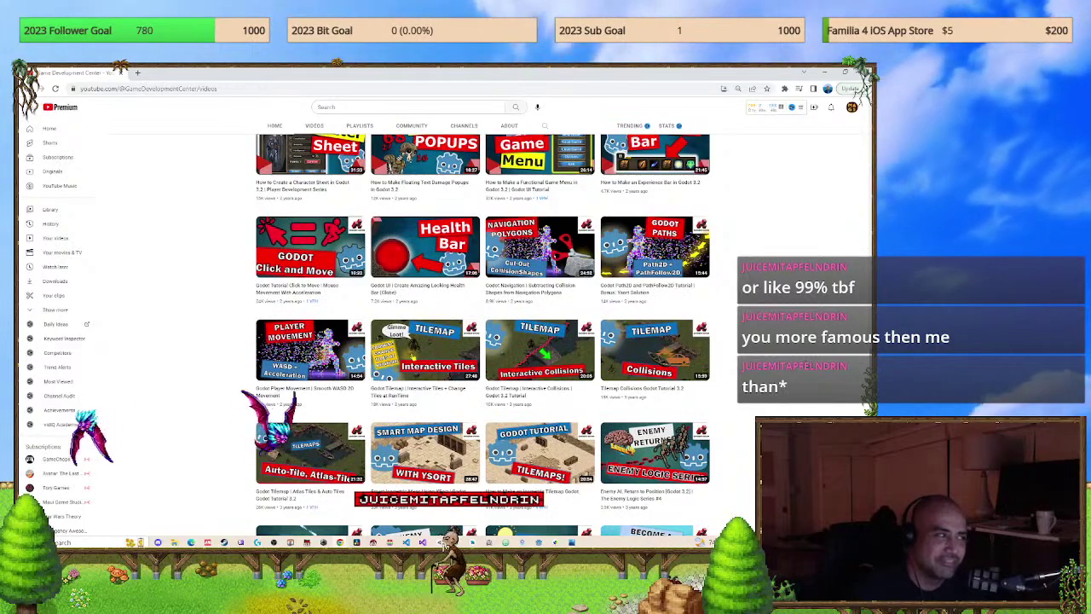
scroll(258, 394, "up", 2)
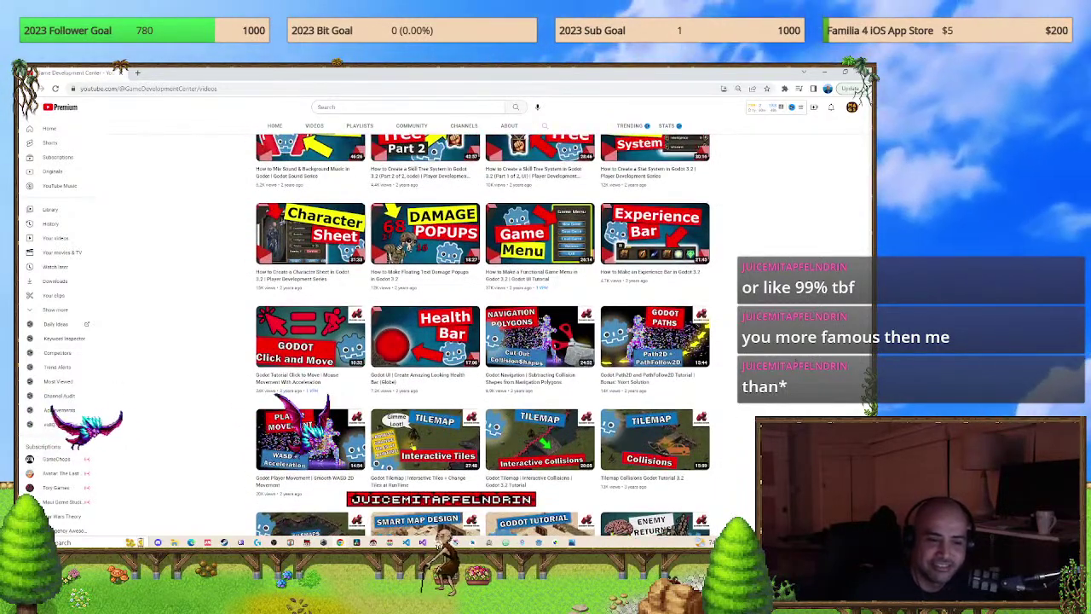
scroll(258, 394, "up", 1)
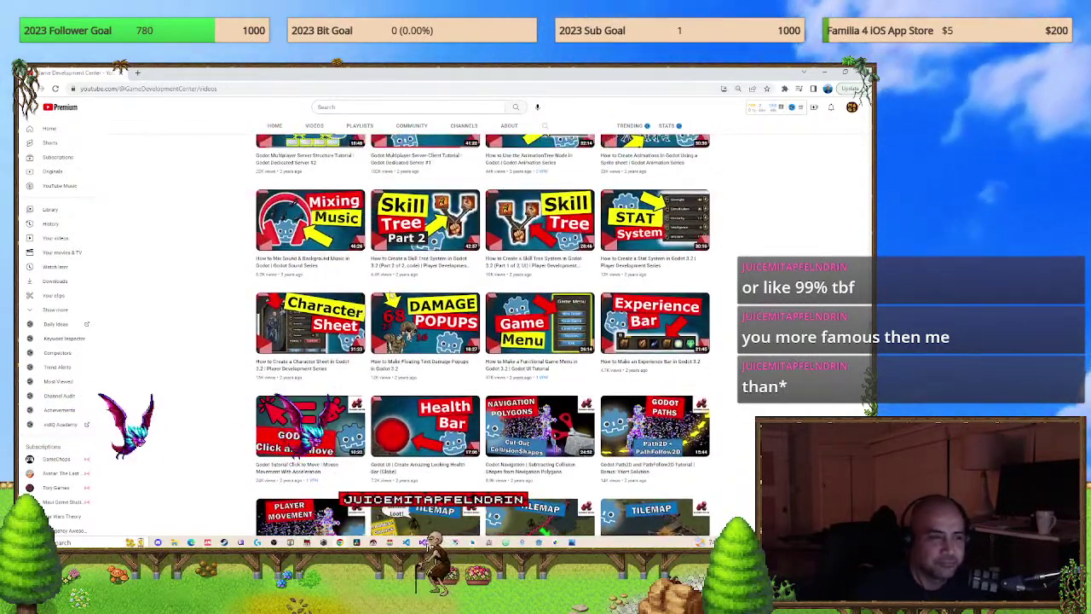
scroll(323, 237, "up", 3)
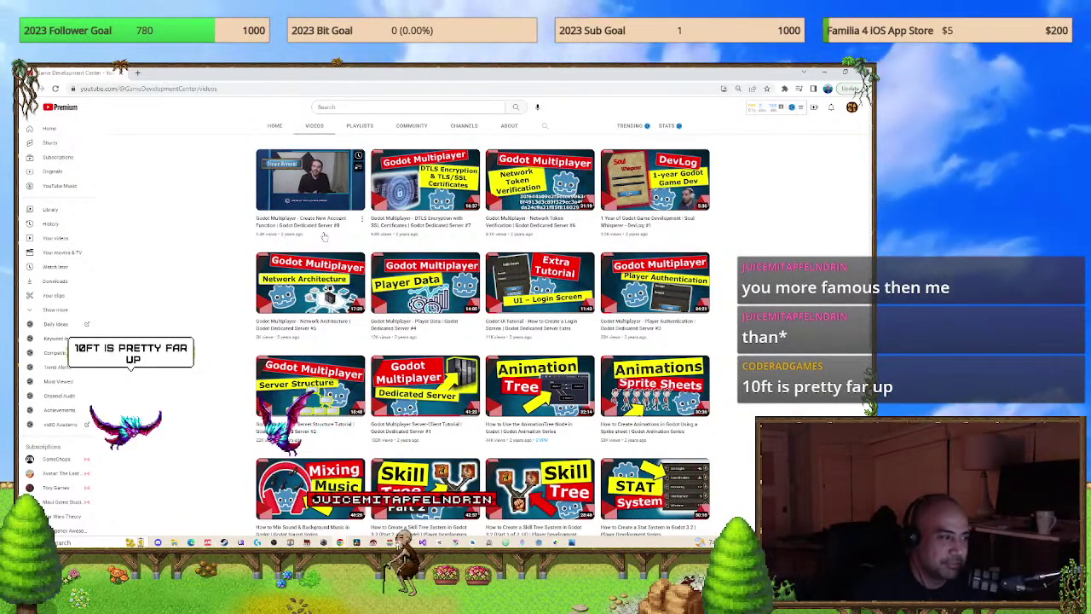
Look down the video list again from the Godot Multiplayer tutorials to the Advanced Inventory System part 1 video.
scroll(323, 236, "down", 2)
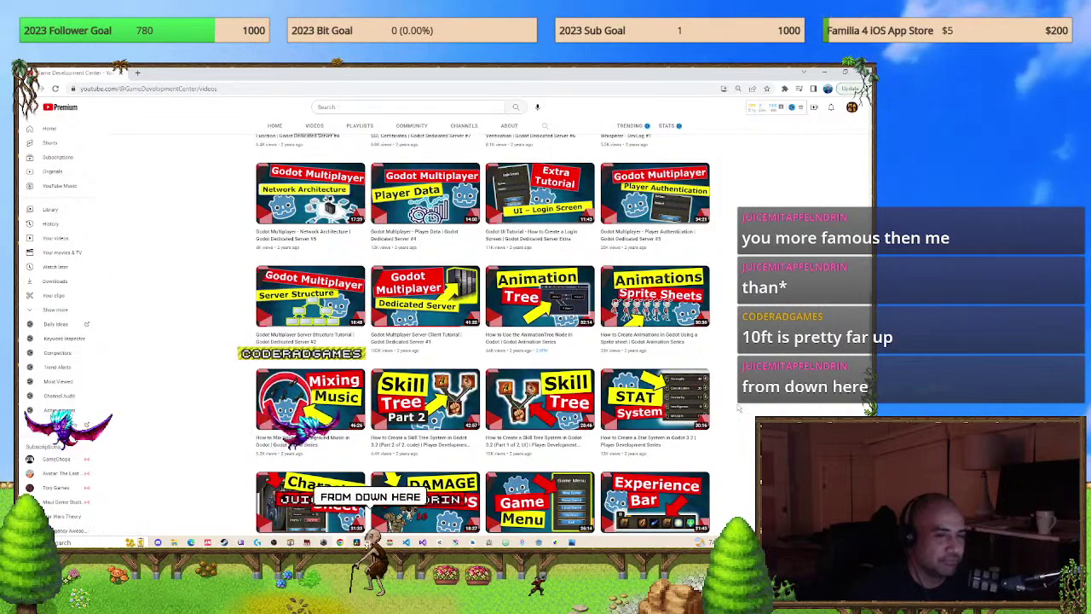
scroll(483, 341, "down", 1)
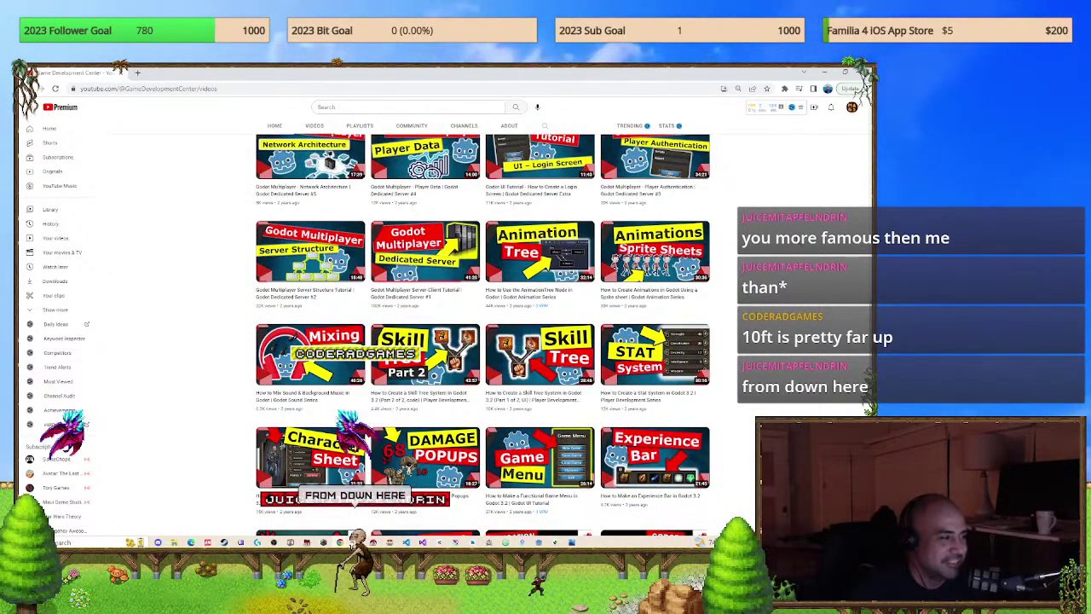
scroll(483, 341, "down", 1)
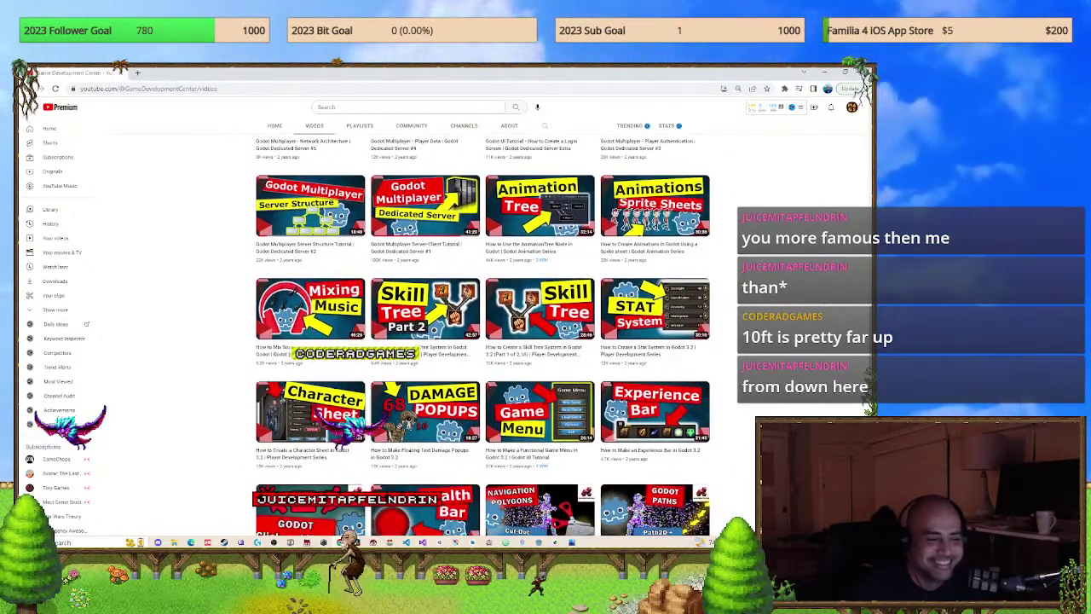
scroll(483, 341, "down", 2)
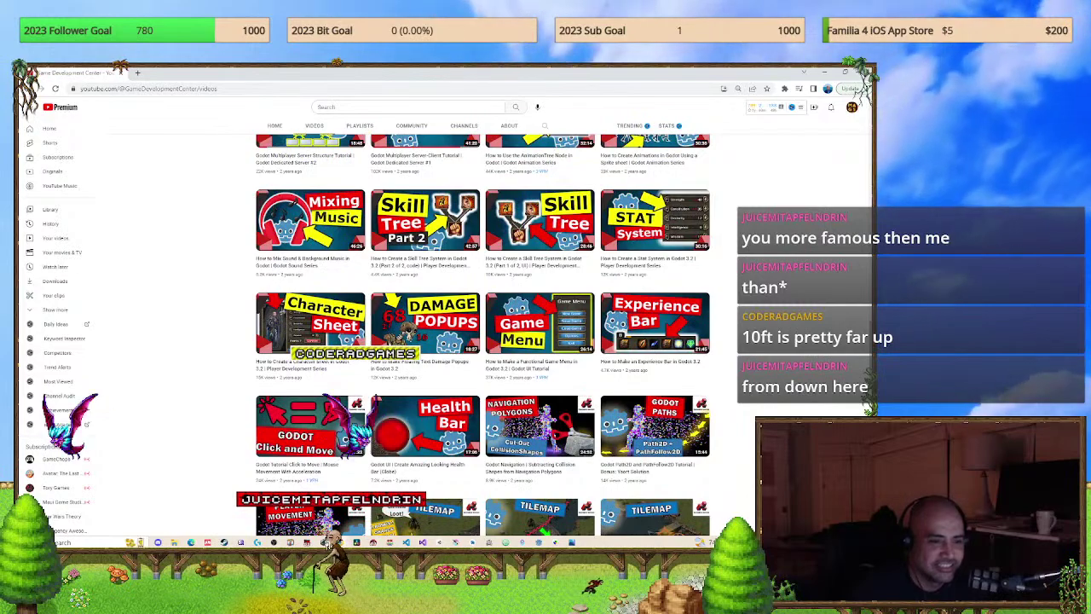
scroll(483, 341, "down", 2)
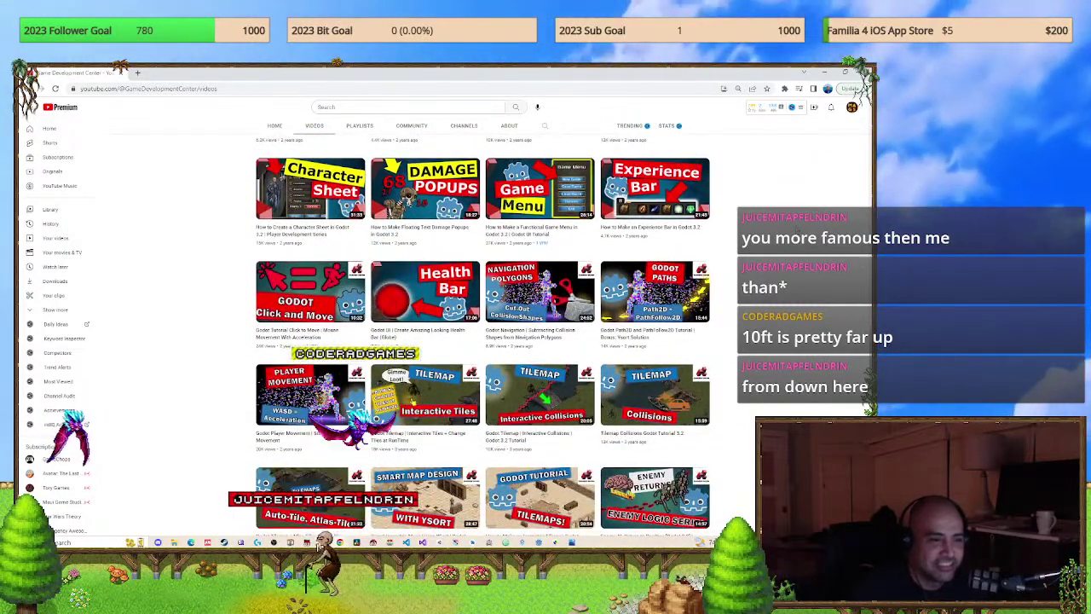
scroll(483, 341, "down", 1)
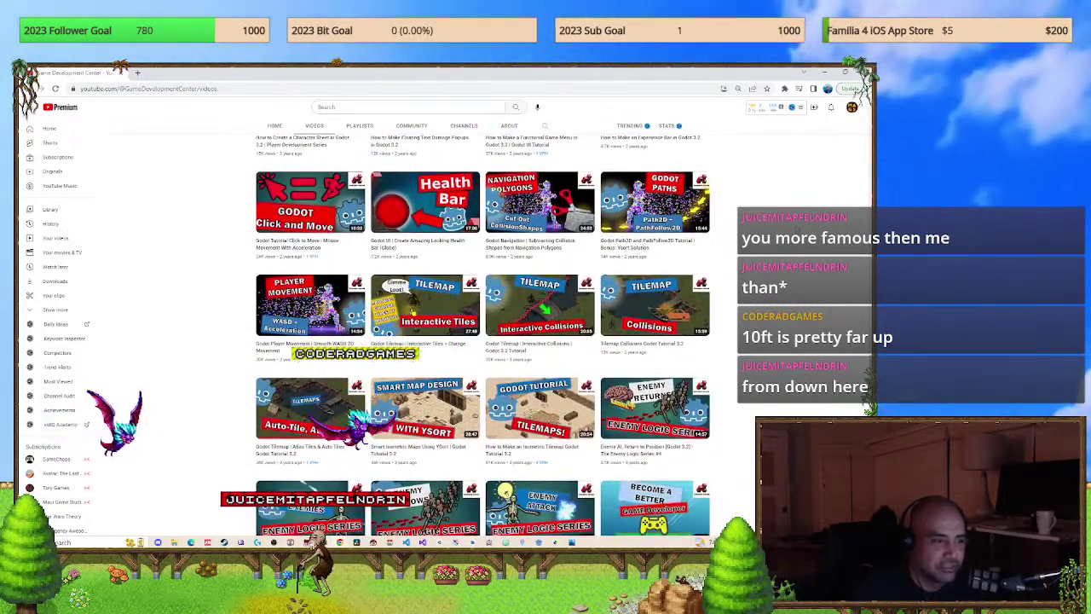
scroll(483, 341, "down", 1)
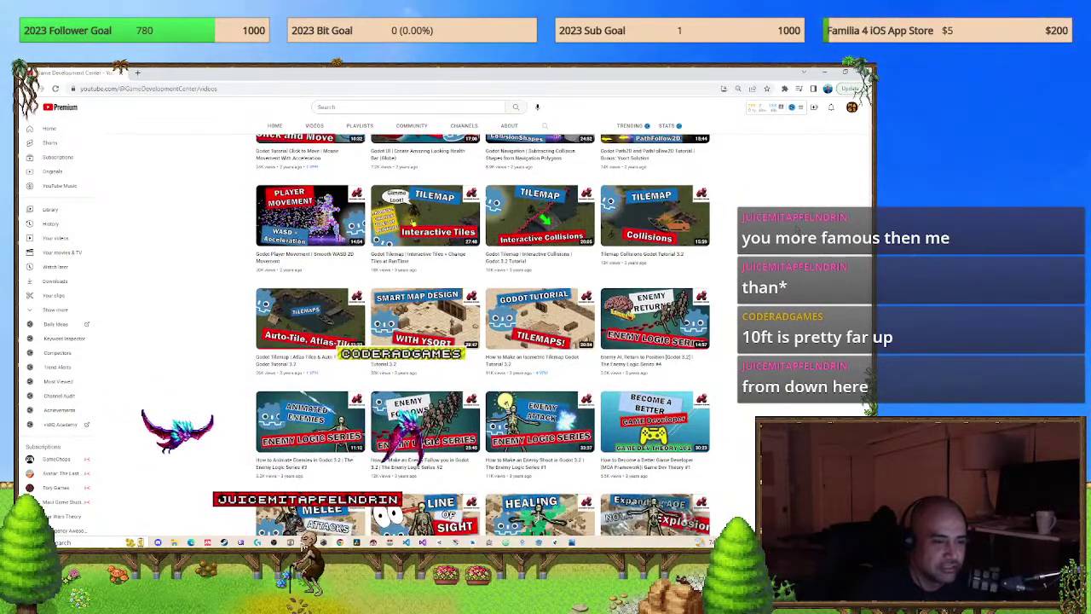
scroll(483, 341, "down", 2)
scroll(484, 341, "up", 1)
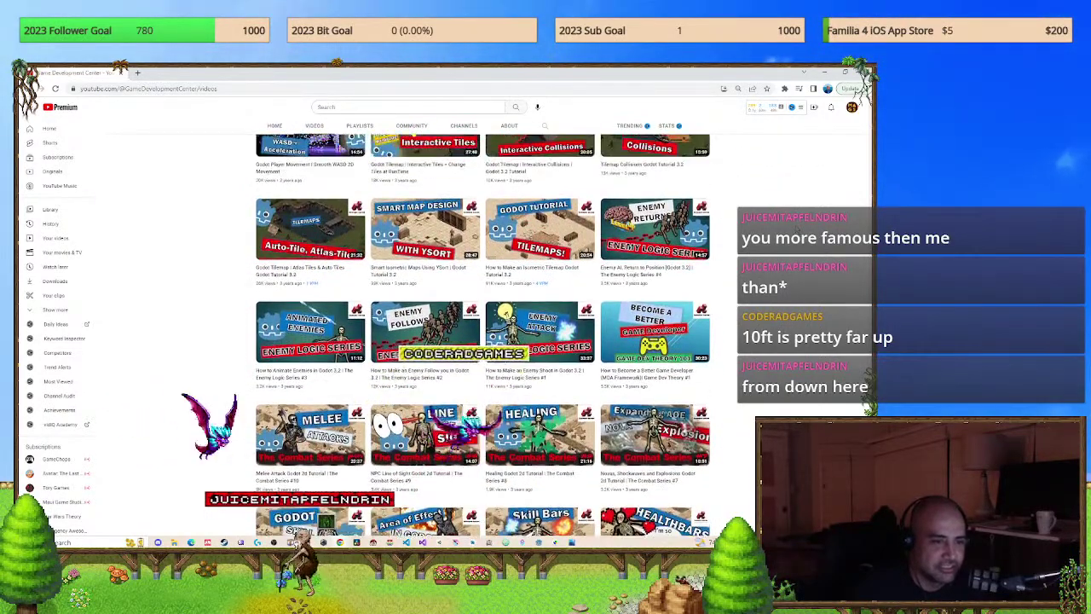
scroll(483, 340, "down", 4)
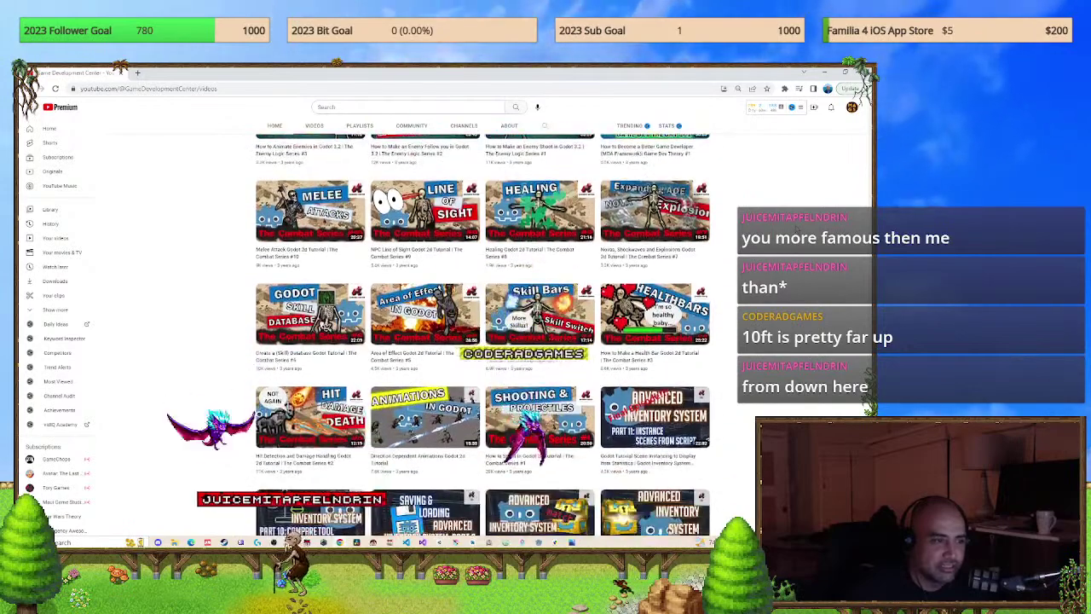
scroll(484, 340, "down", 1)
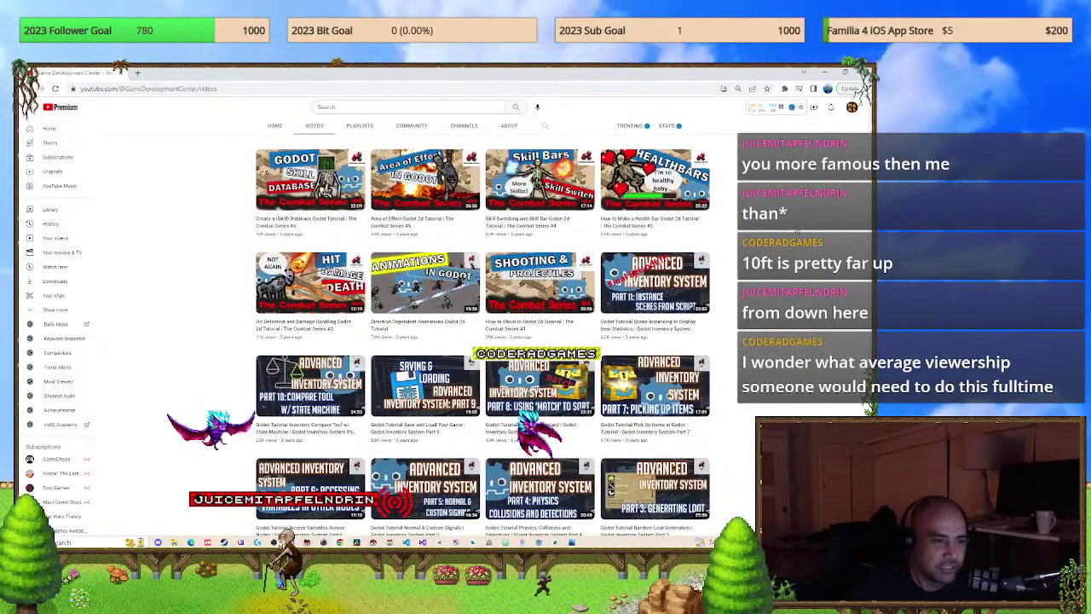
scroll(353, 358, "down", 3)
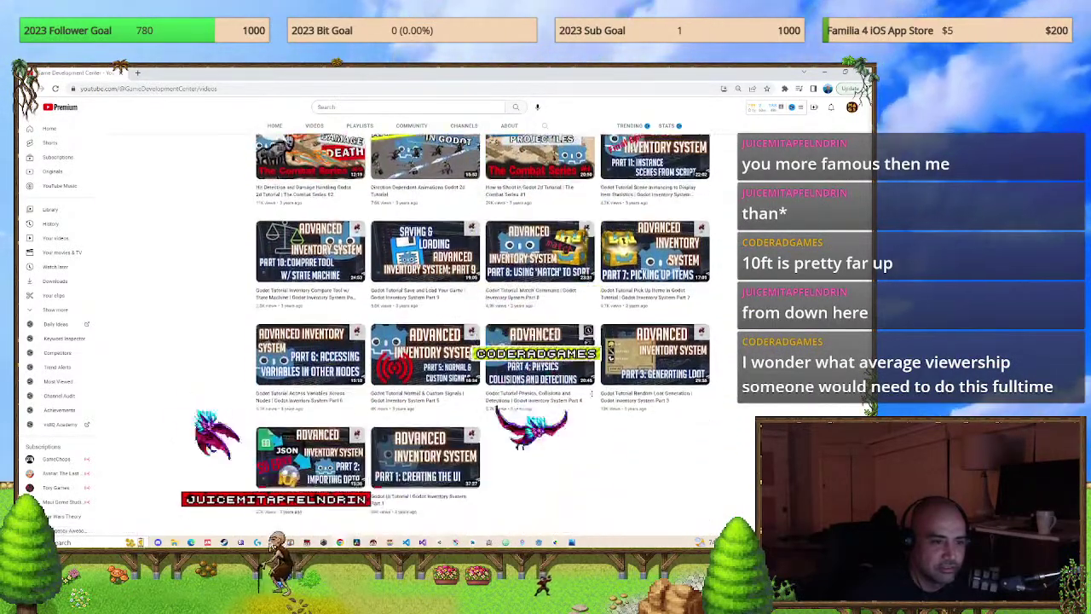
Find the Tilemap Collisions Godot Tutorial 3.2 video among the channel's tilemap tutorials and open it for viewing.
scroll(354, 358, "up", 4)
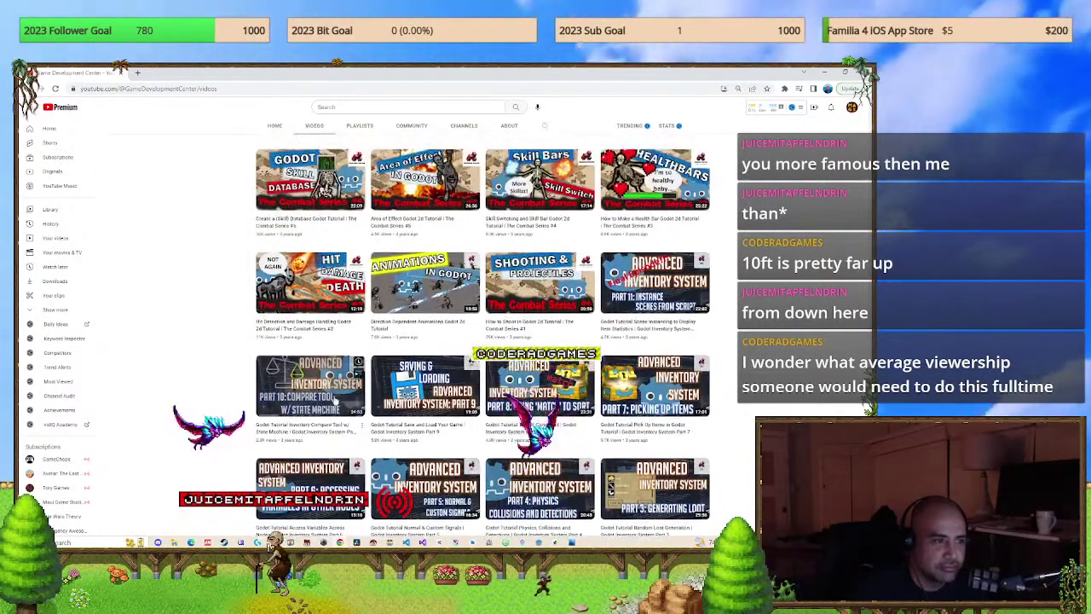
scroll(396, 389, "up", 4)
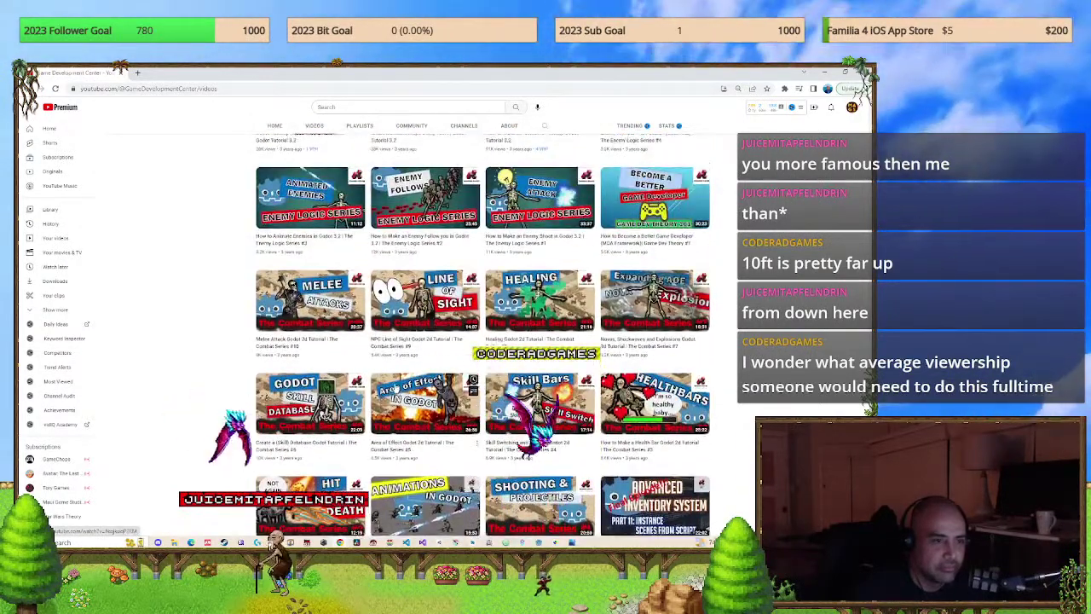
scroll(396, 387, "up", 4)
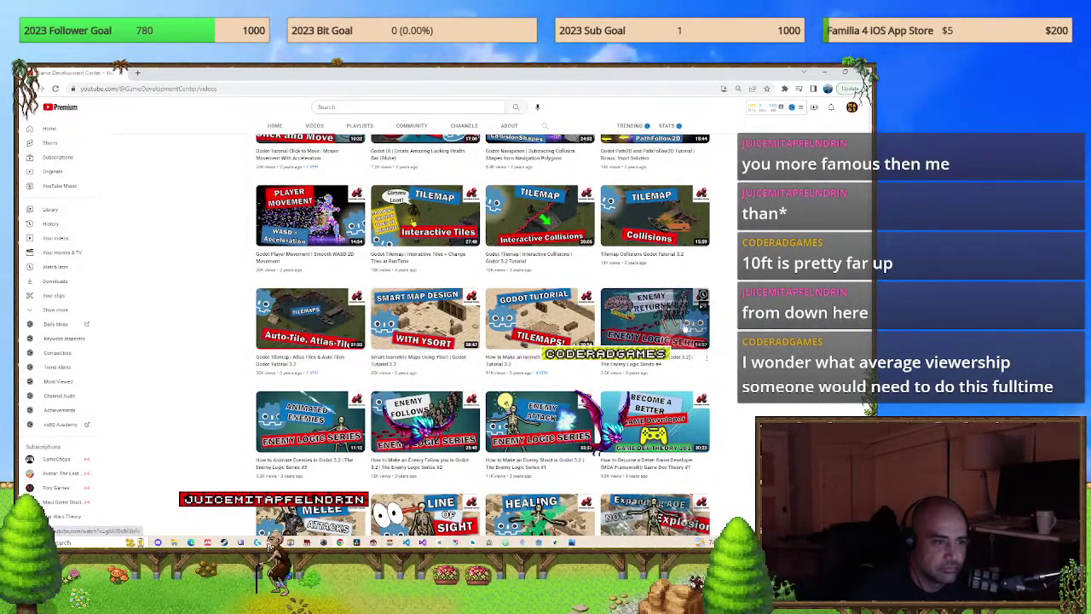
mouse_move(684, 328)
scroll(682, 324, "up", 2)
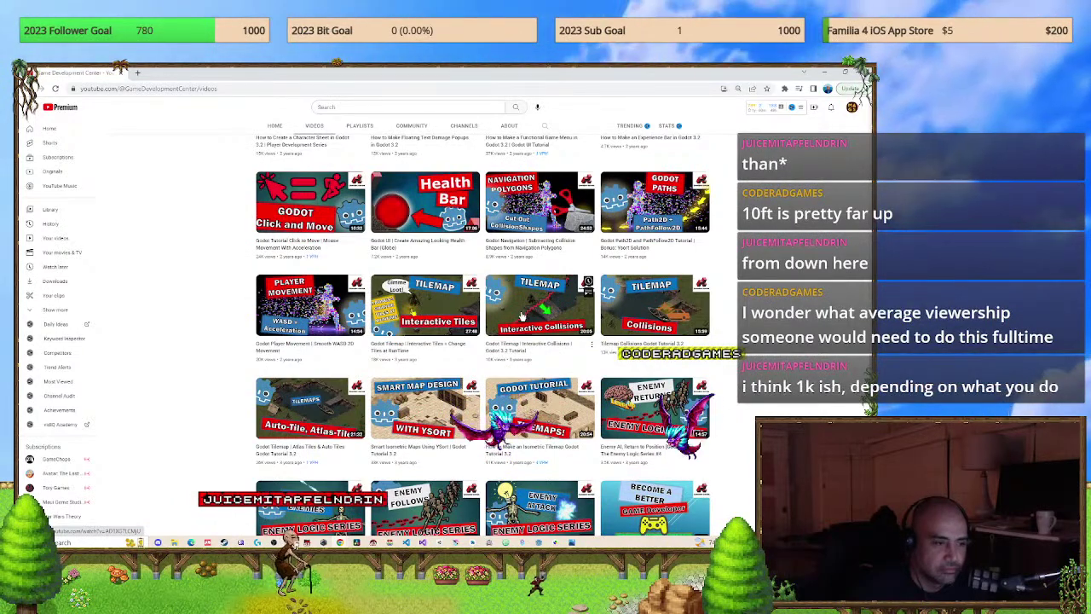
left_click(667, 320)
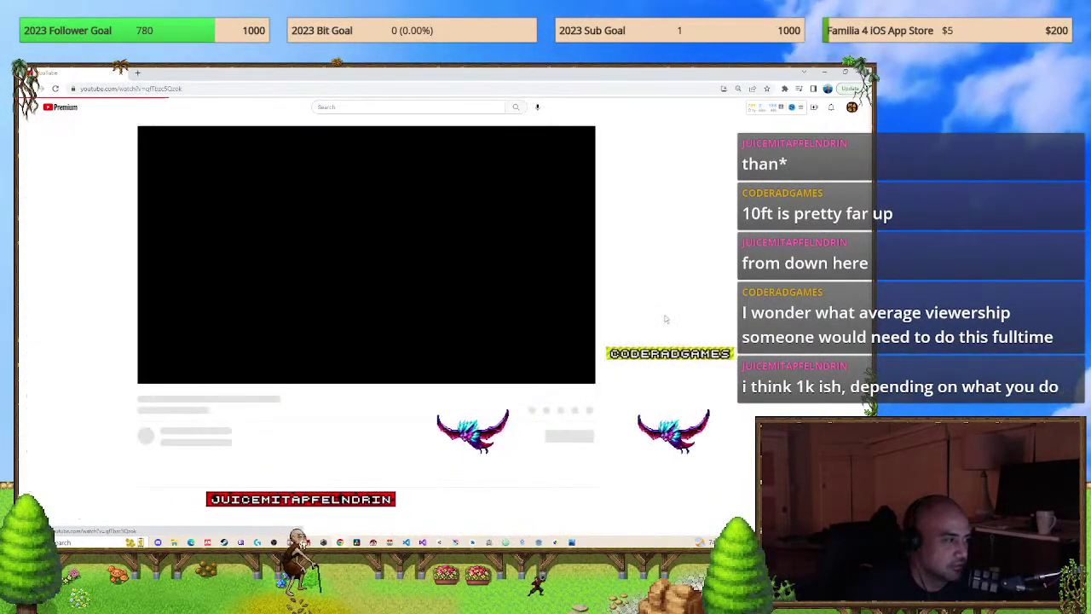
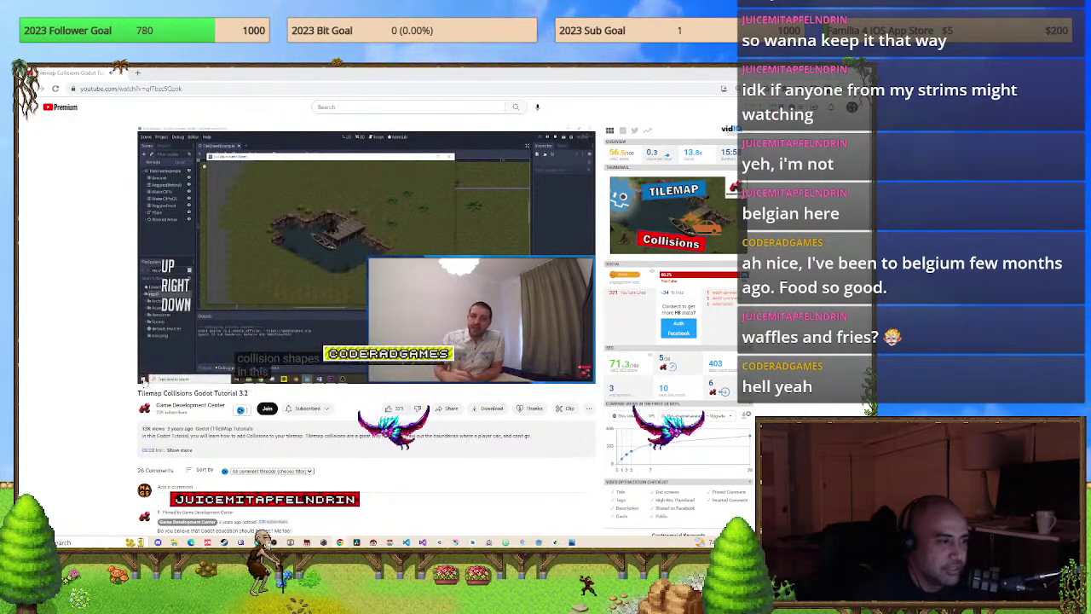
Return to the Game Development Center video list and open the Godot Tilemap Atlas Tiles & Auto Tiles tutorial.
left_click(145, 409)
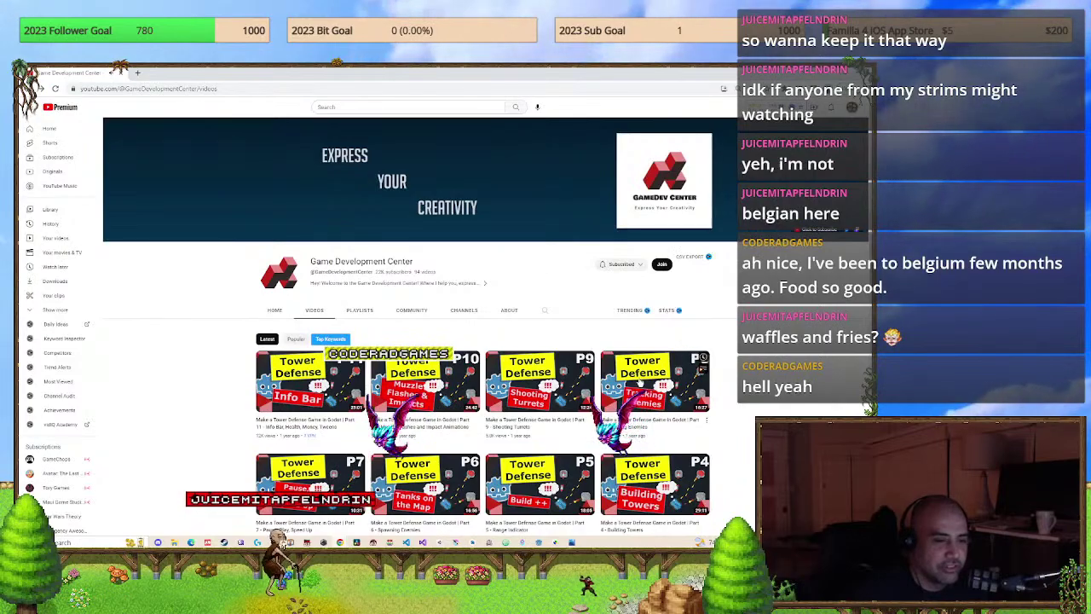
scroll(695, 366, "down", 20)
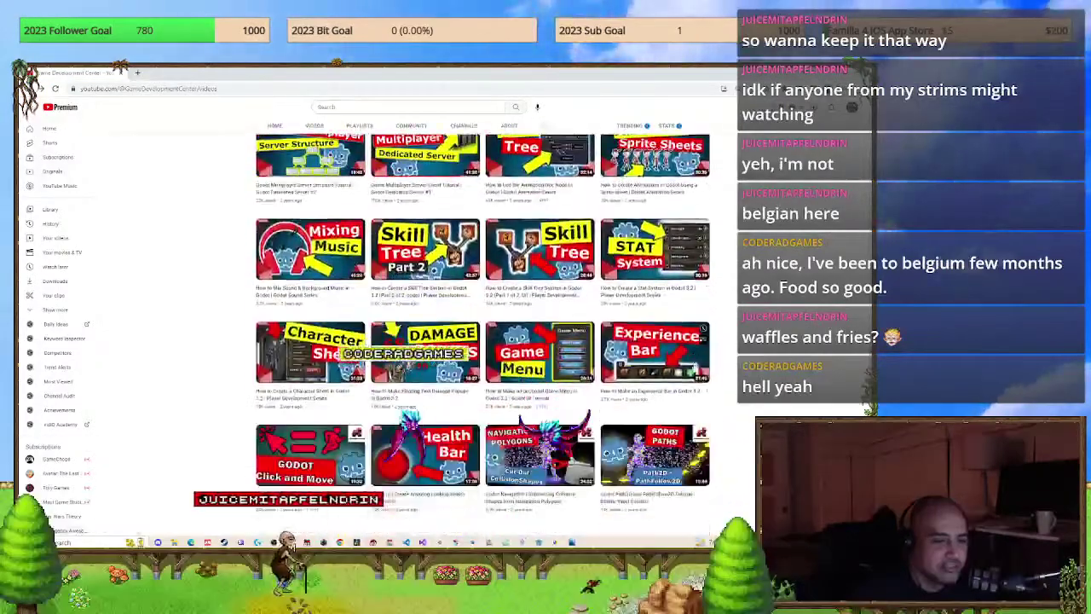
scroll(694, 367, "down", 3)
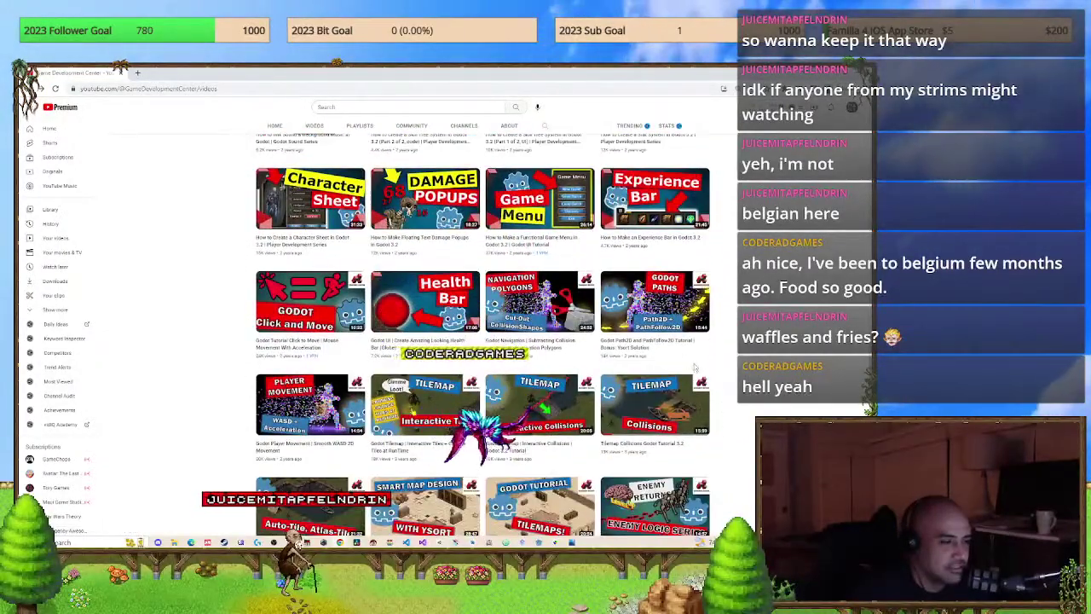
scroll(695, 366, "down", 3)
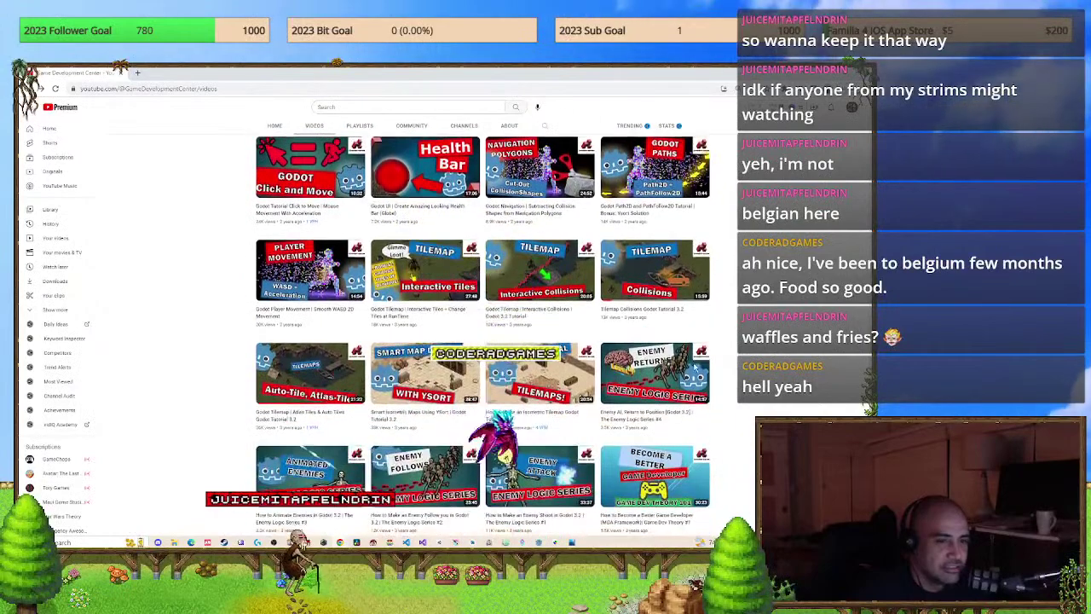
left_click(298, 366)
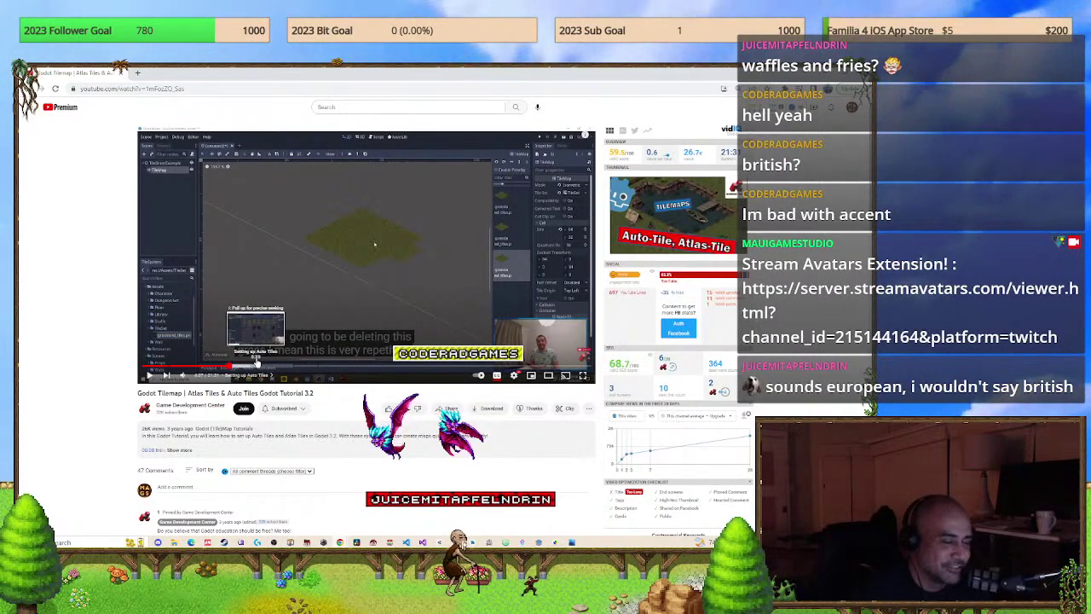
Skip through the tutorial's Setting up Auto Tiles chapter and on into the Pond Demonstration chapter.
left_click(256, 363)
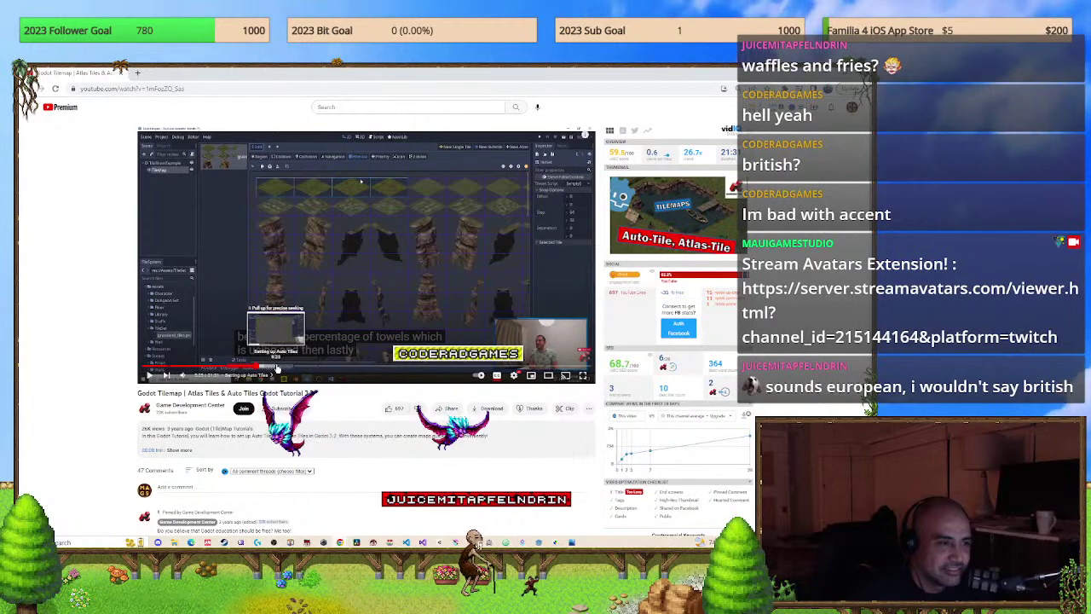
left_click(276, 366)
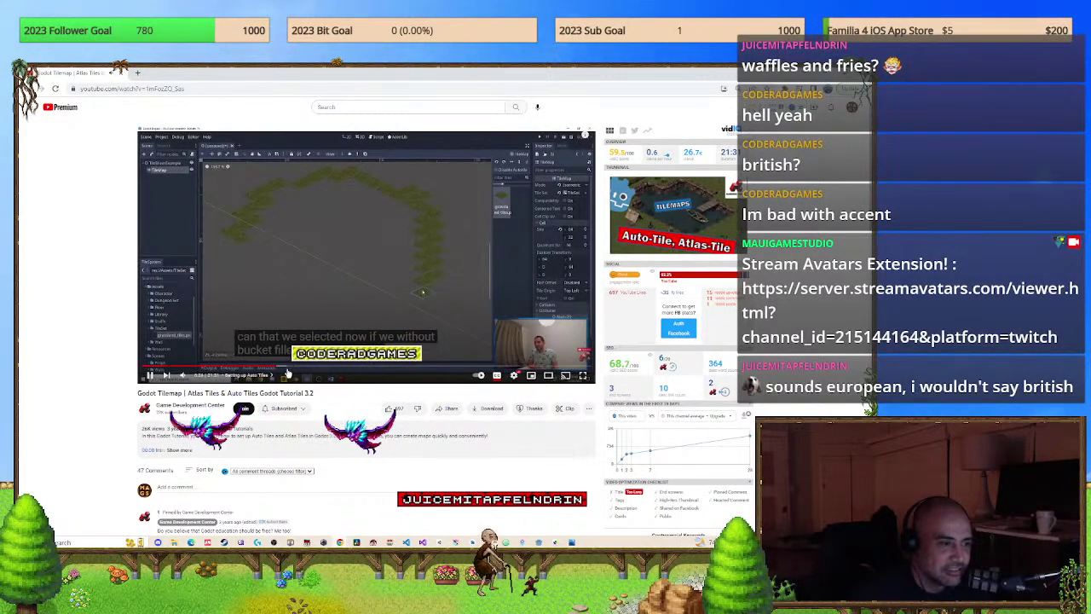
left_click_drag(296, 370, 322, 372)
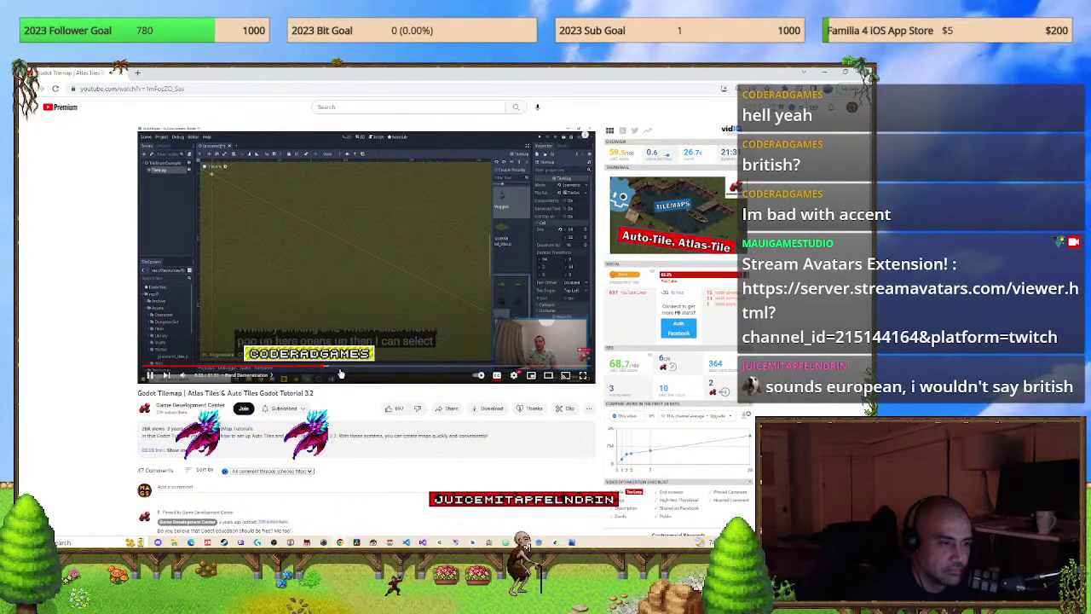
left_click_drag(322, 372, 331, 368)
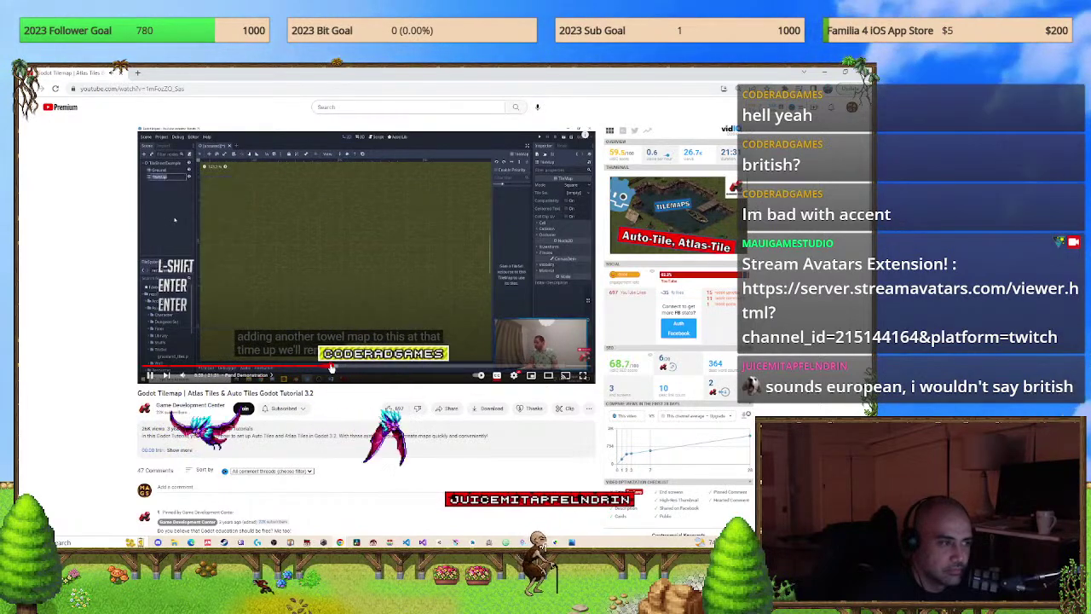
left_click_drag(333, 368, 372, 370)
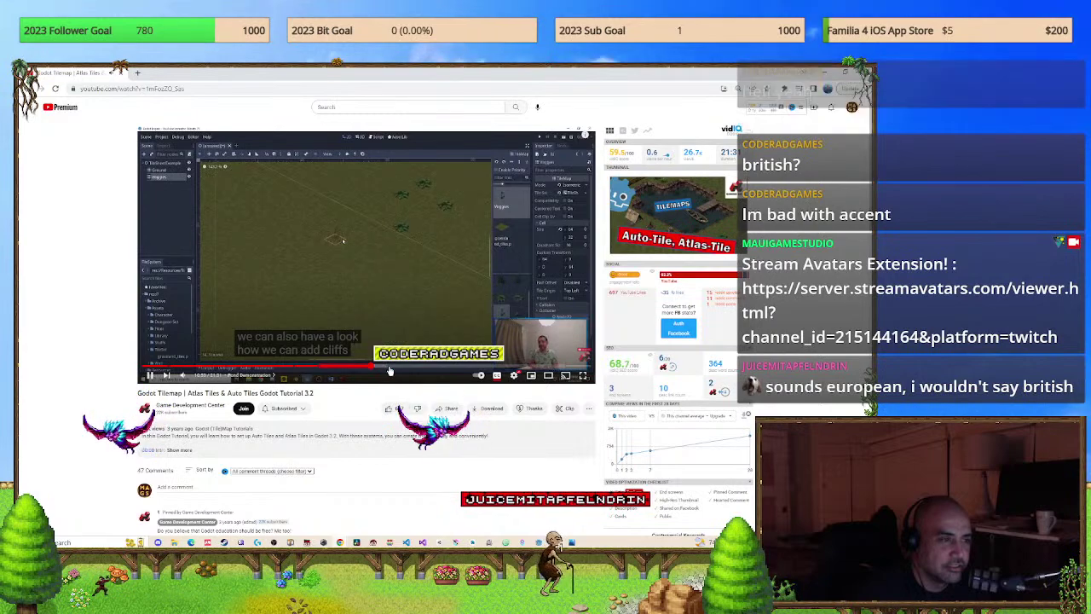
left_click_drag(399, 370, 412, 370)
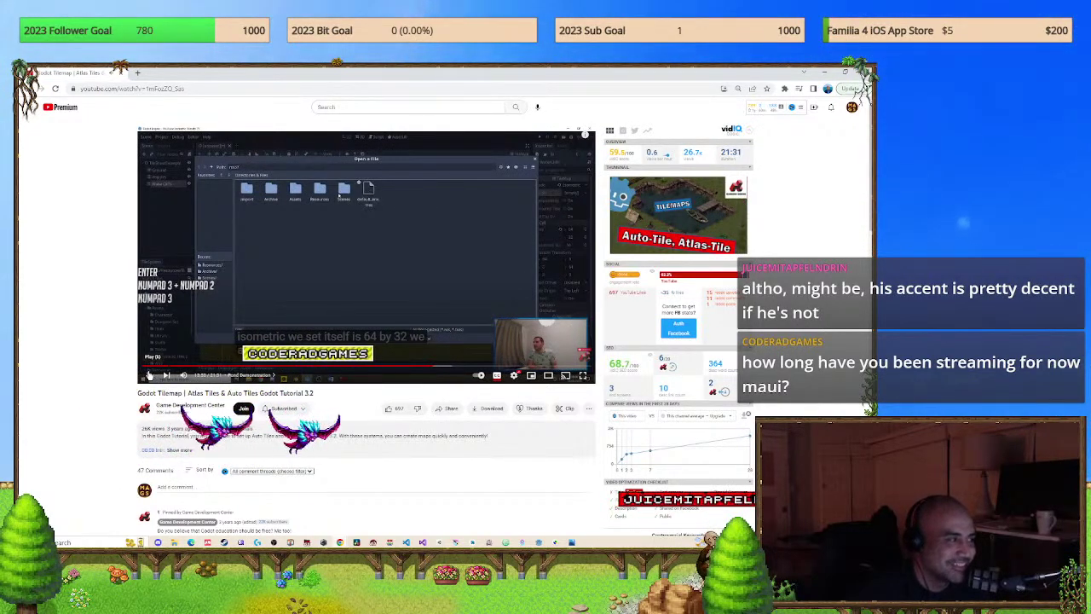
Skip ahead through the Pond Demonstration to the tutorial's closing chapter on collisions and the next episode.
left_click_drag(218, 368, 447, 367)
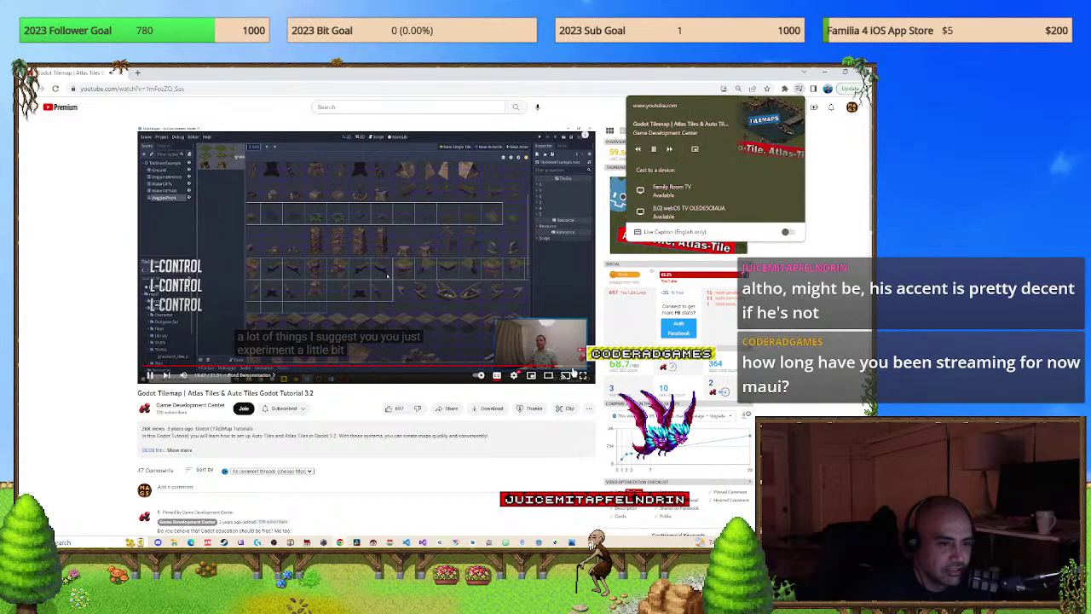
left_click(571, 368)
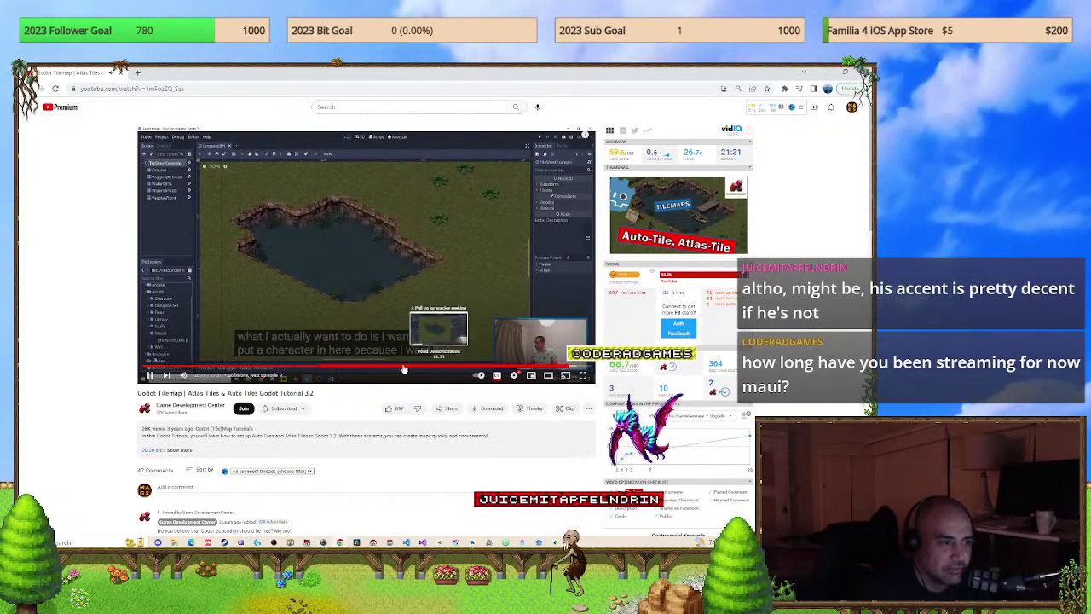
mouse_move(496, 374)
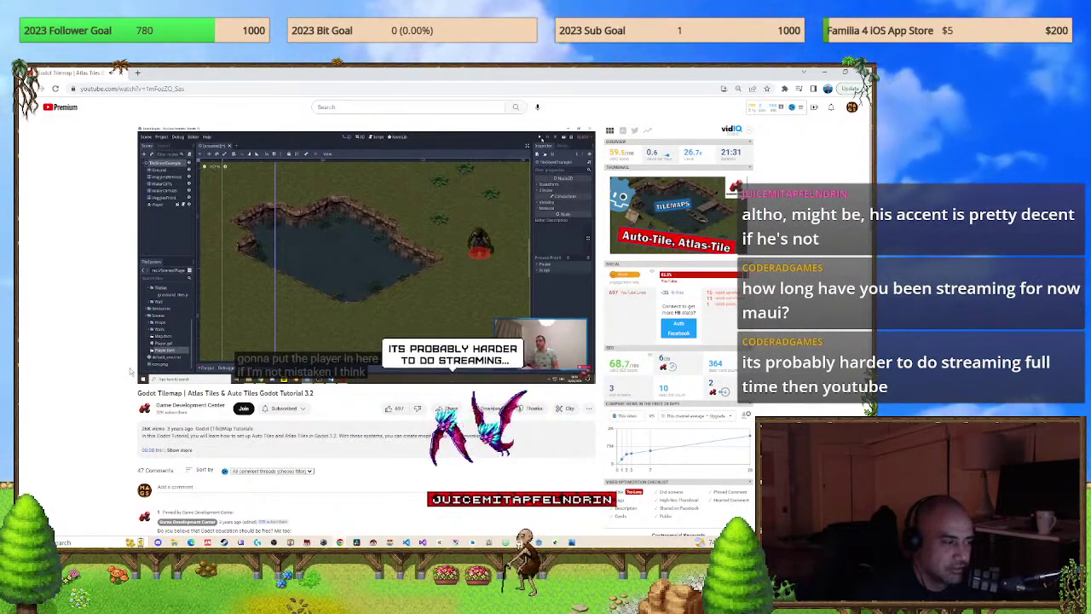
left_click(271, 321)
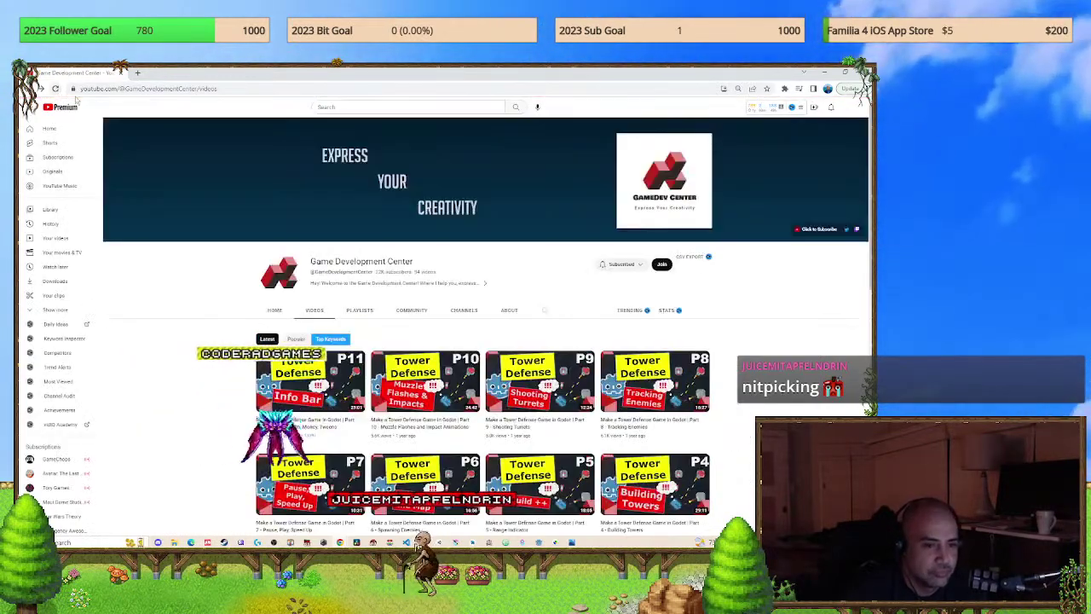
Examine the channel's video list from the Tower Defense series down to the tilemap tutorials, previewing the isometric map and tilemap videos.
scroll(429, 358, "down", 10)
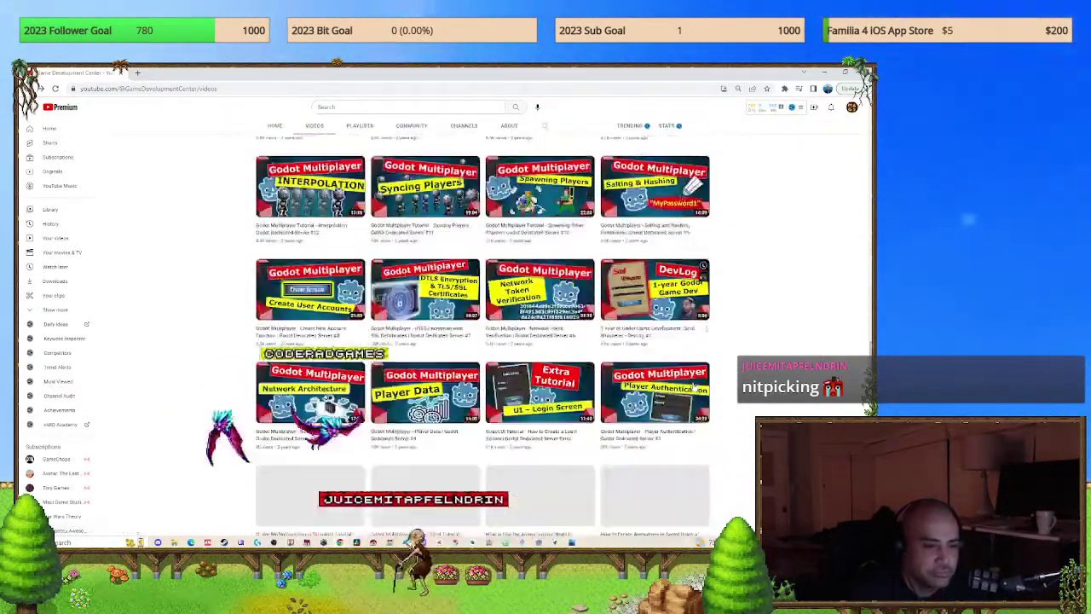
scroll(688, 384, "down", 3)
scroll(553, 376, "up", 3)
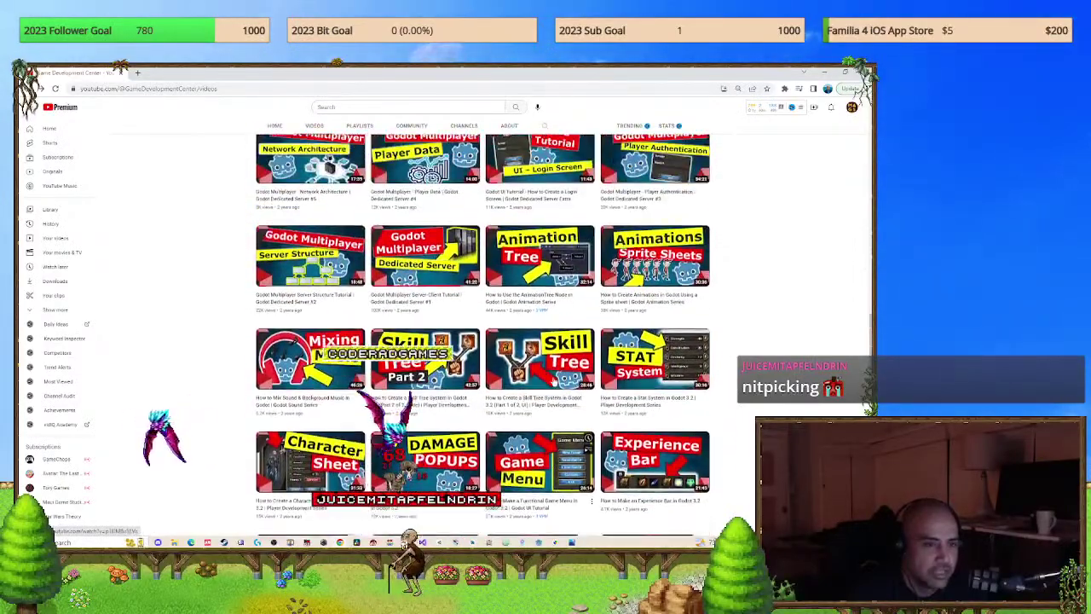
scroll(554, 376, "up", 10)
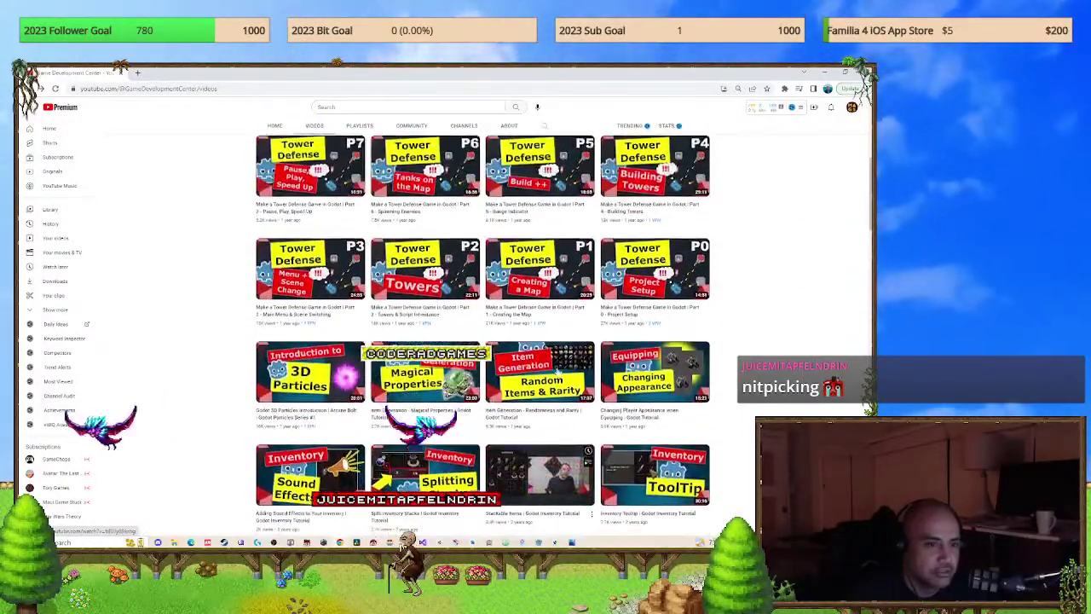
scroll(687, 367, "down", 6)
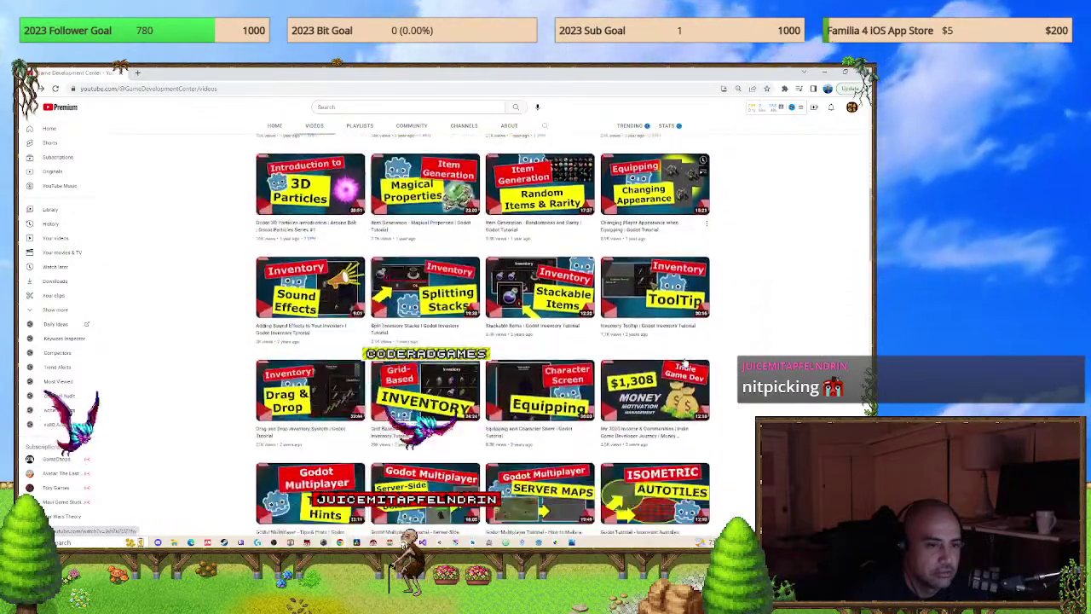
scroll(687, 364, "down", 10)
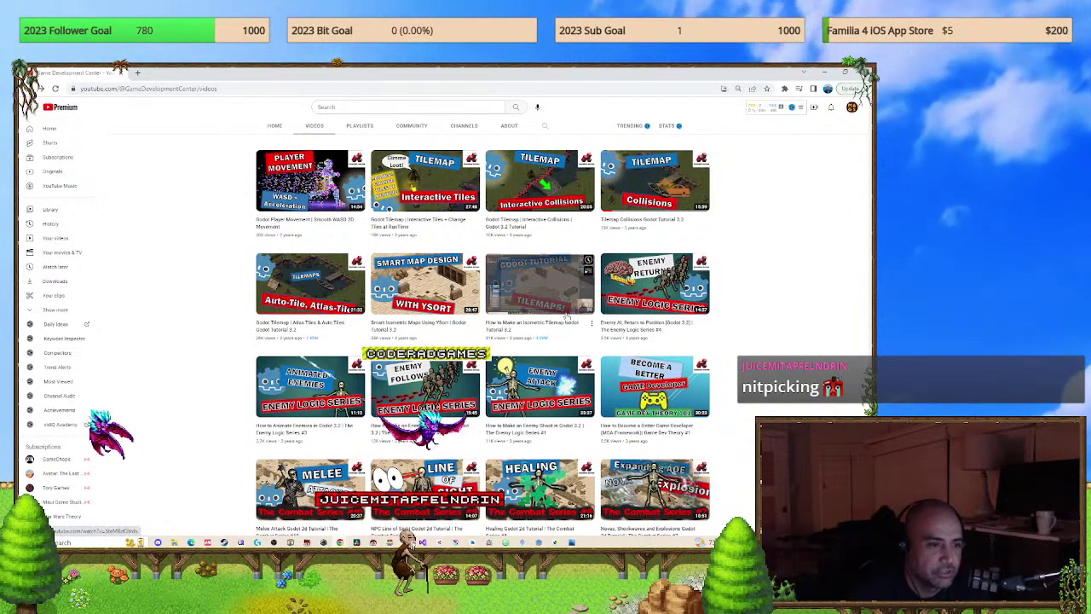
mouse_move(411, 296)
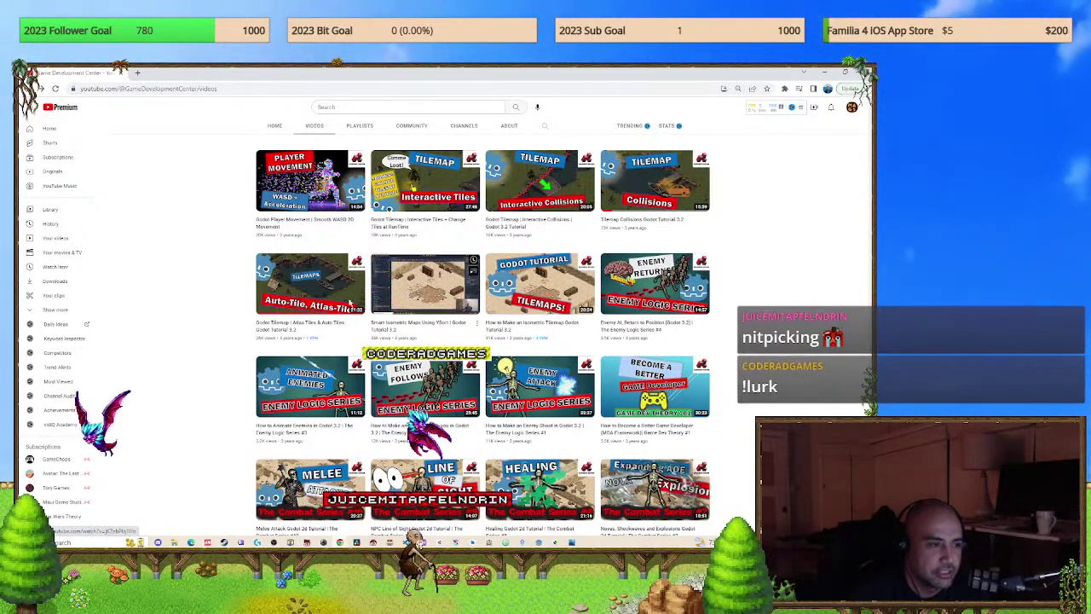
mouse_move(318, 304)
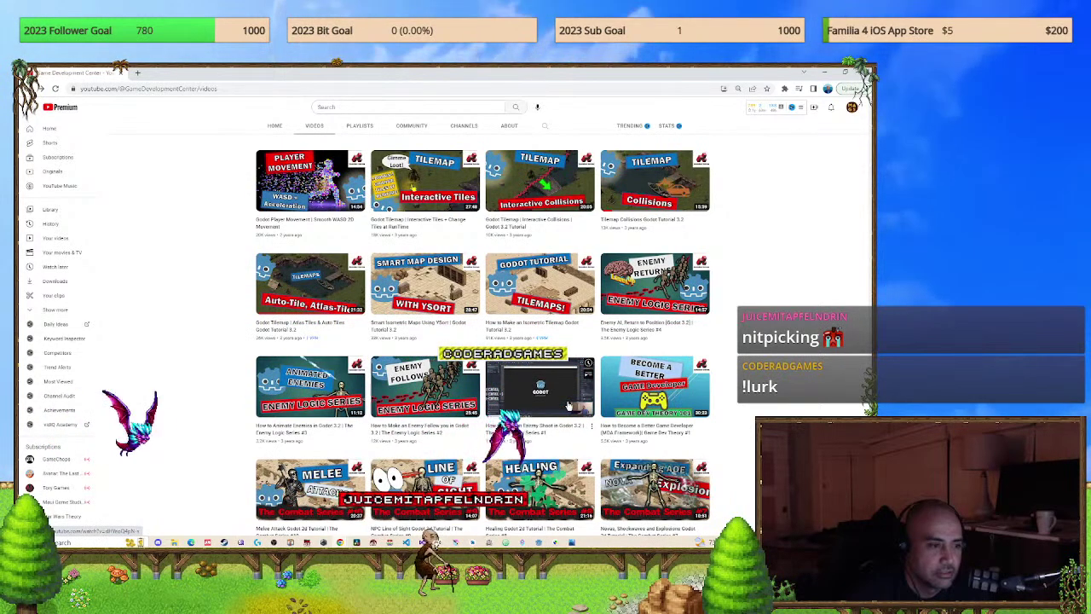
Examine the Enemy Logic, Combat Series and Advanced Inventory System videos down to the end of the list.
scroll(535, 410, "down", 2)
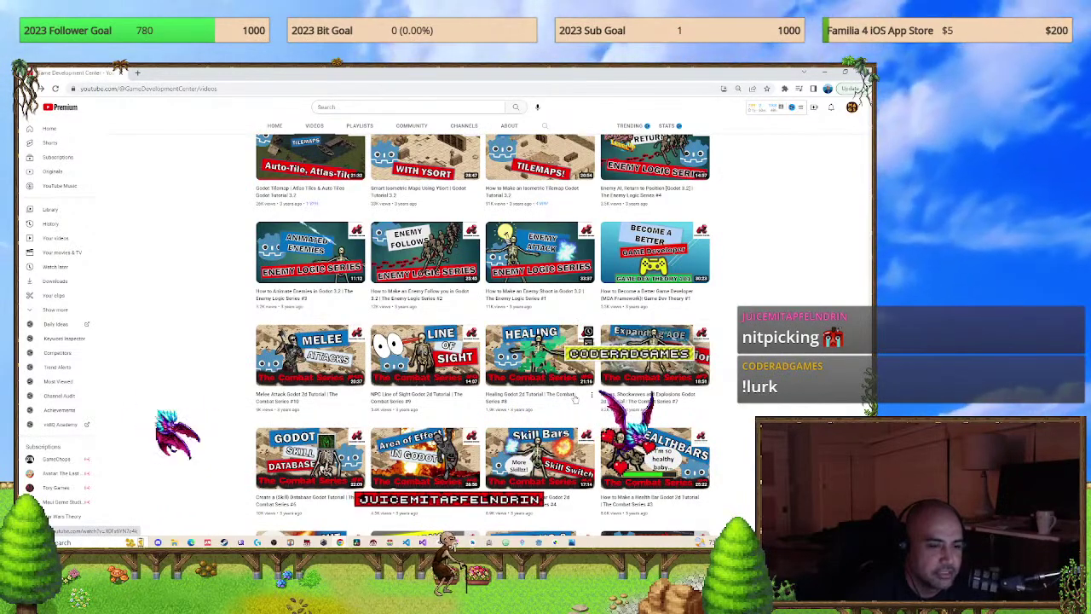
mouse_move(687, 386)
scroll(686, 385, "down", 1)
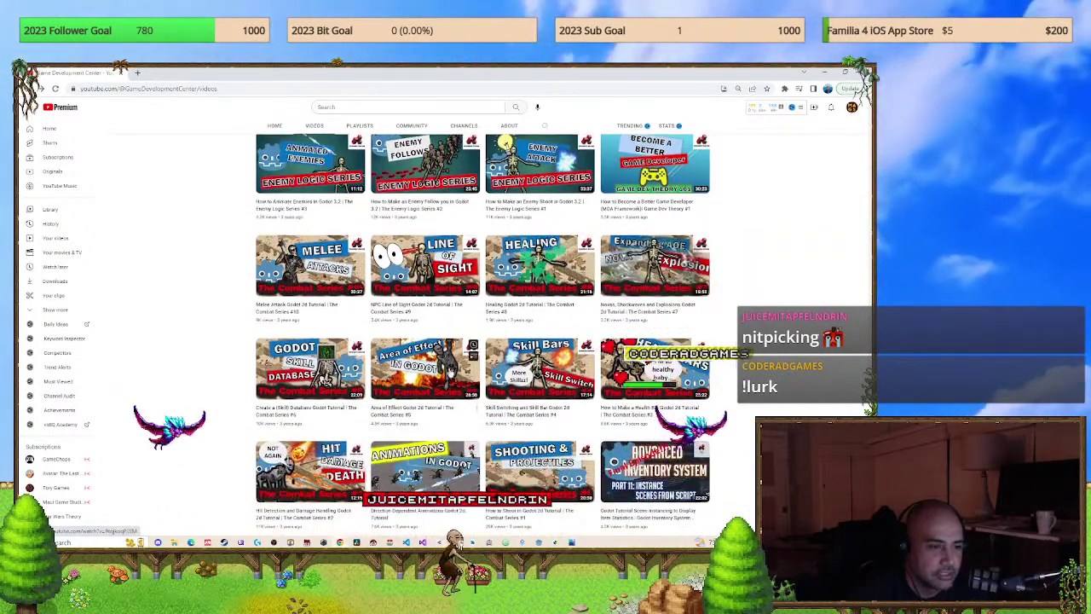
scroll(687, 385, "down", 1)
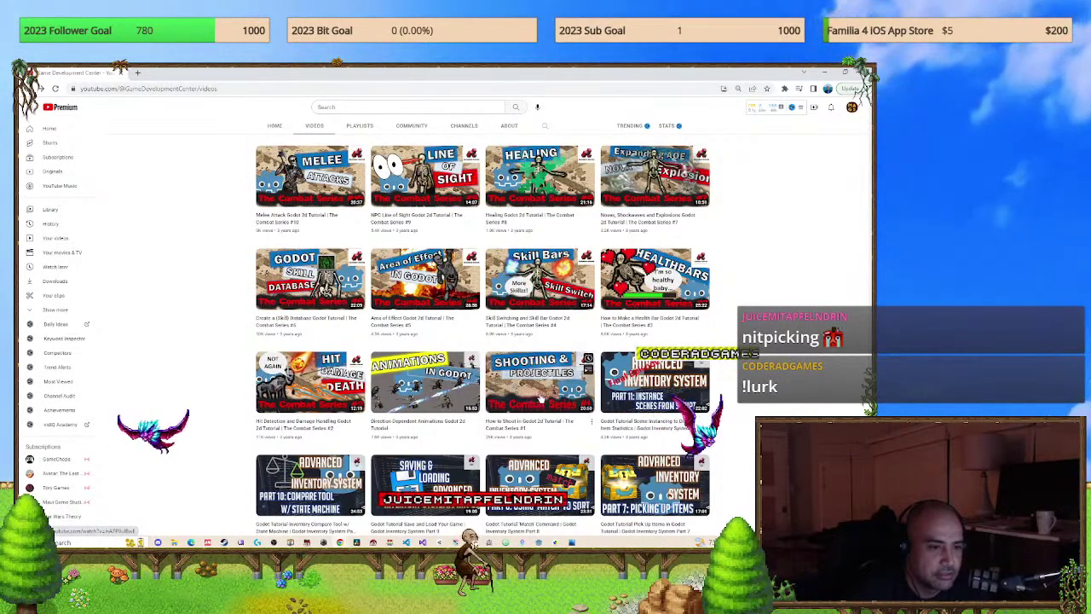
scroll(584, 375, "down", 2)
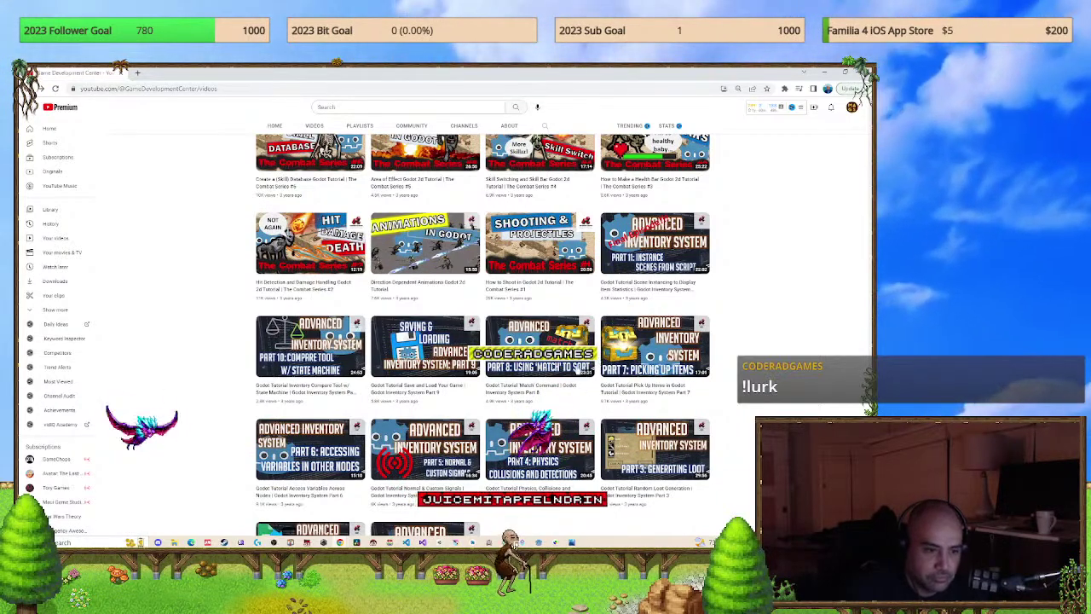
scroll(554, 362, "down", 1)
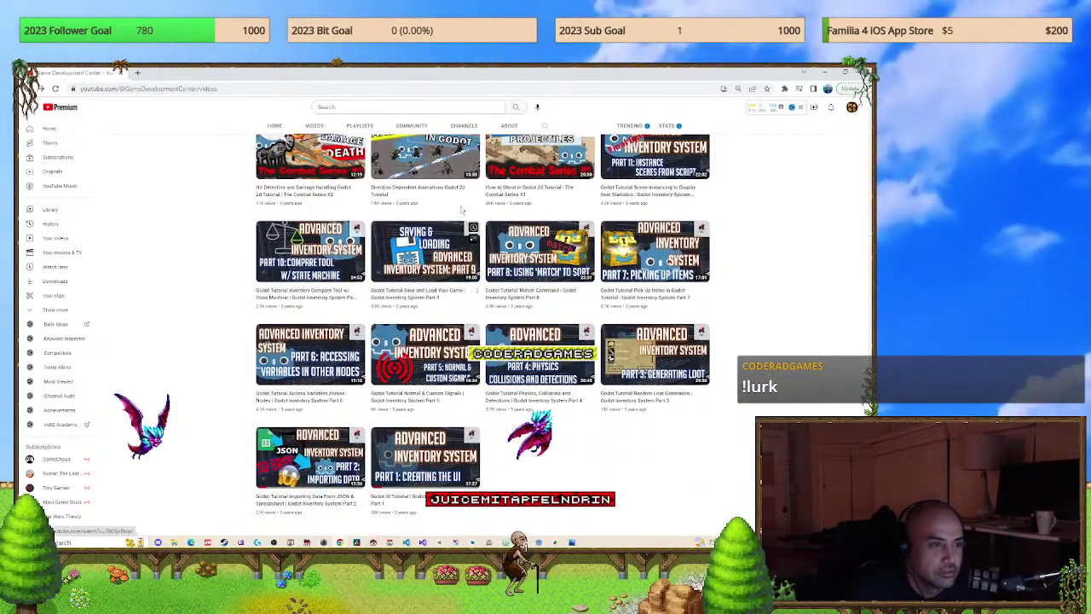
scroll(426, 294, "up", 3)
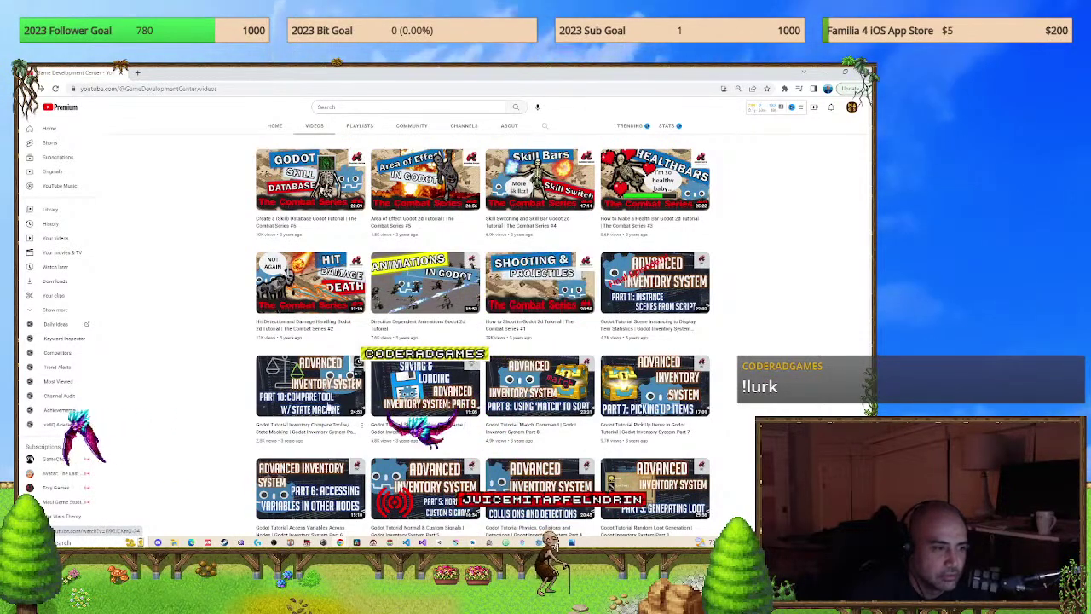
scroll(650, 294, "down", 3)
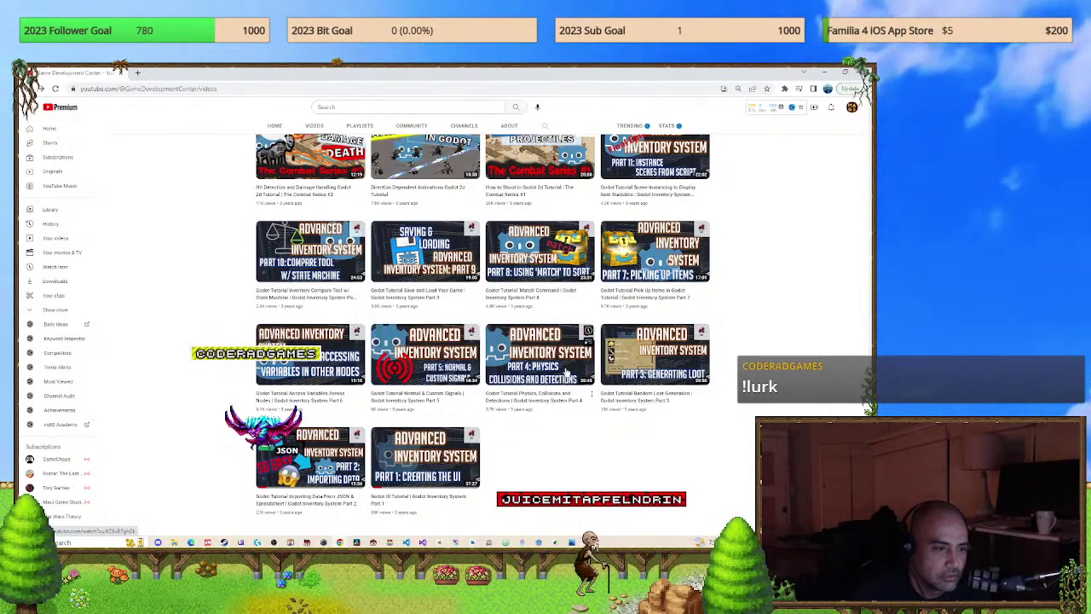
Open the Advanced Inventory System Part 1 video on creating the UI, look through its chapters, and return to the channel's video list.
mouse_move(578, 371)
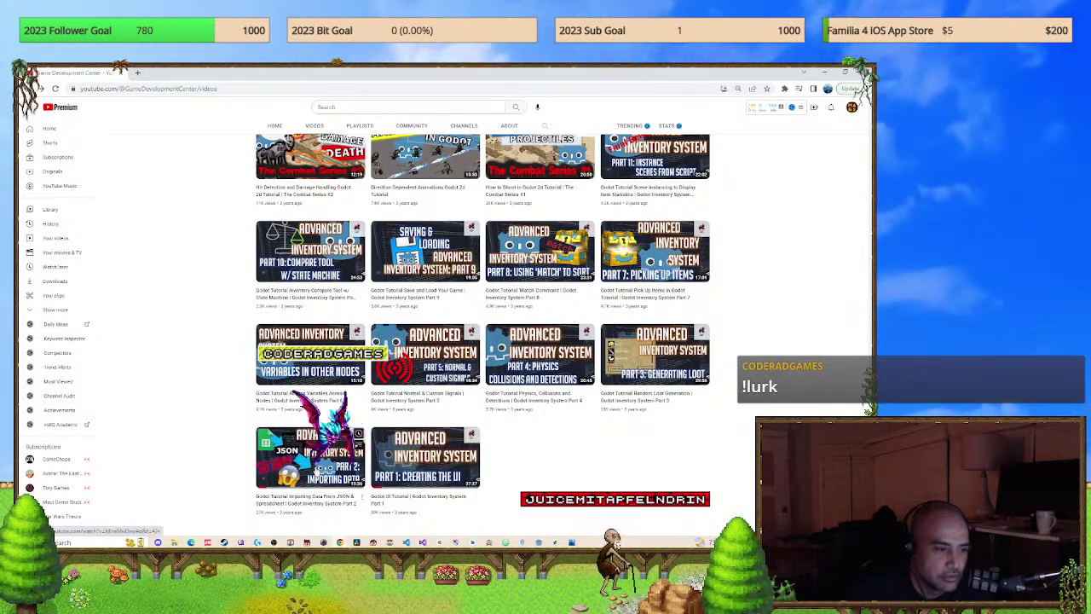
mouse_move(315, 467)
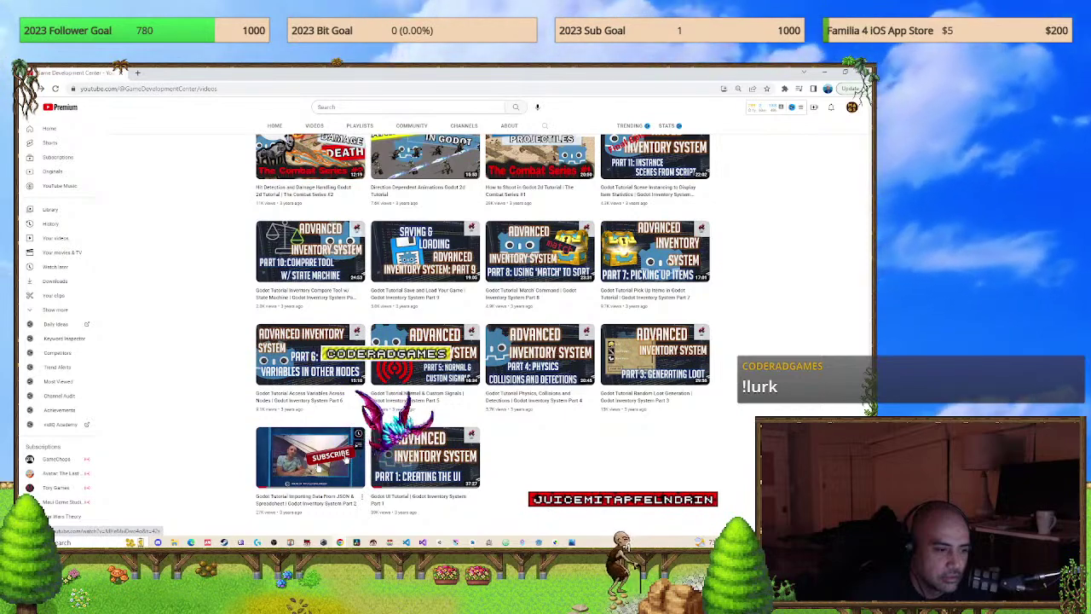
mouse_move(446, 469)
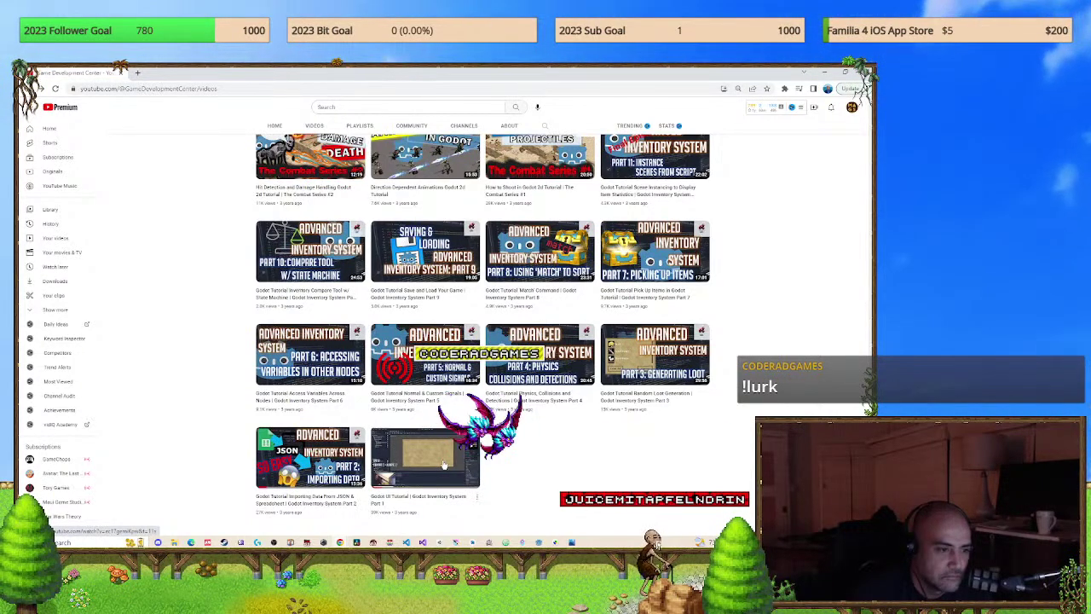
left_click(443, 464)
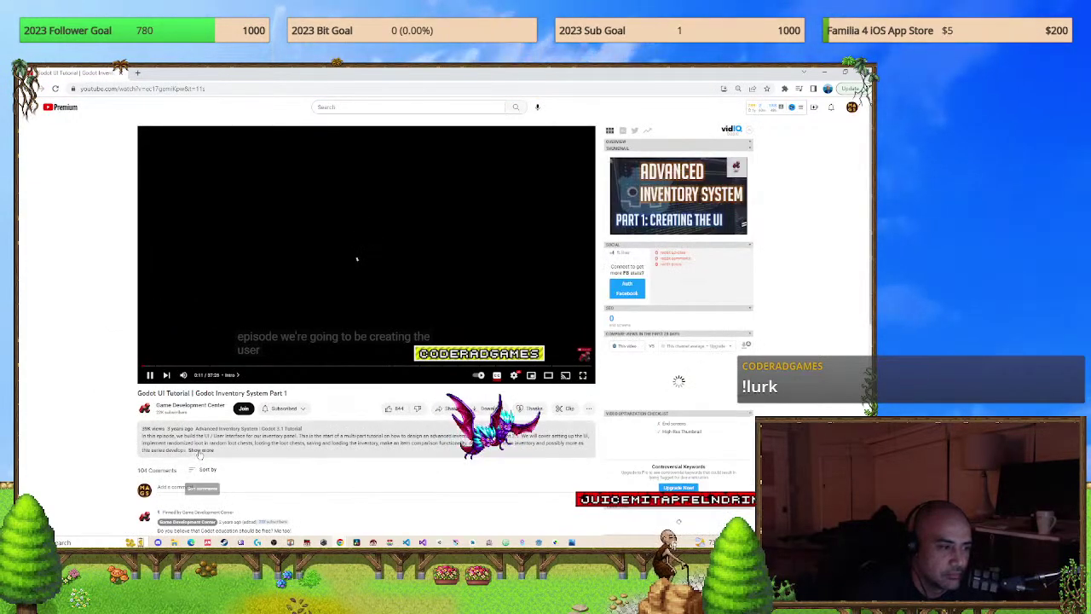
left_click(318, 439)
scroll(317, 430, "down", 2)
scroll(318, 430, "down", 3)
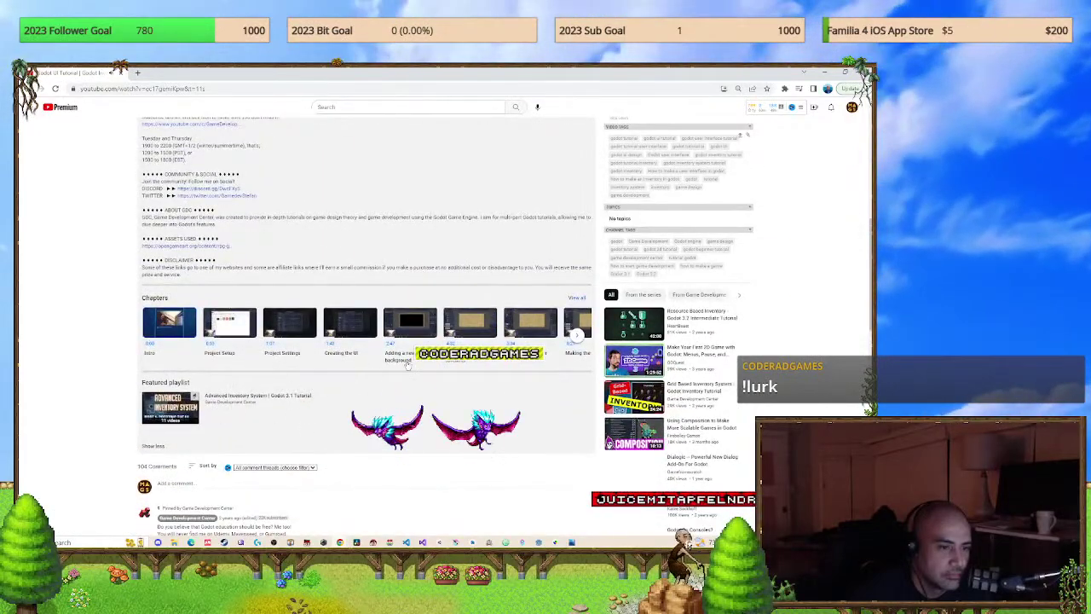
left_click(578, 335)
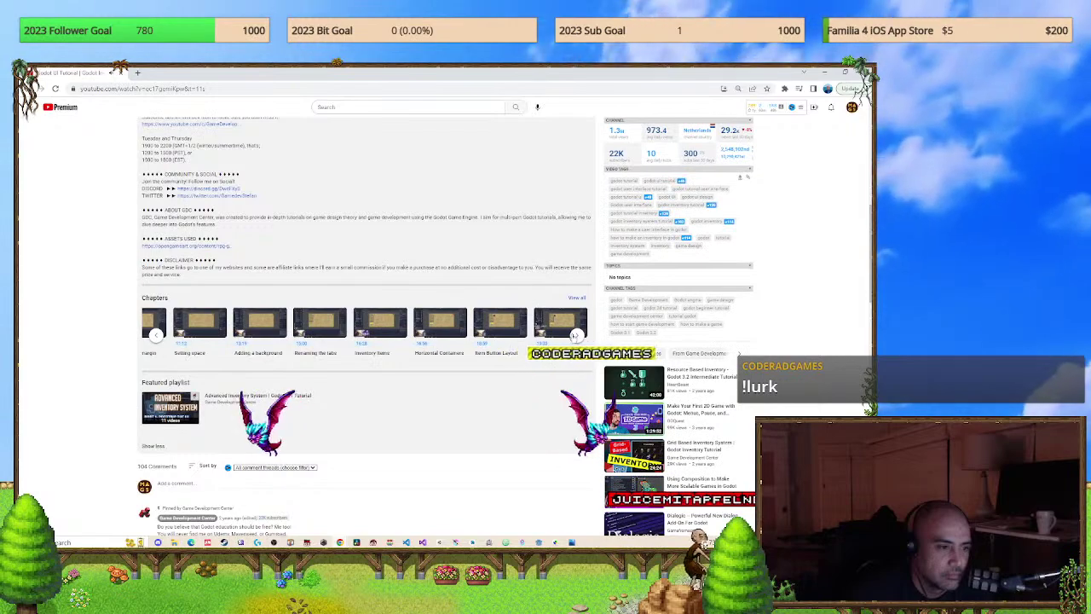
left_click(578, 335)
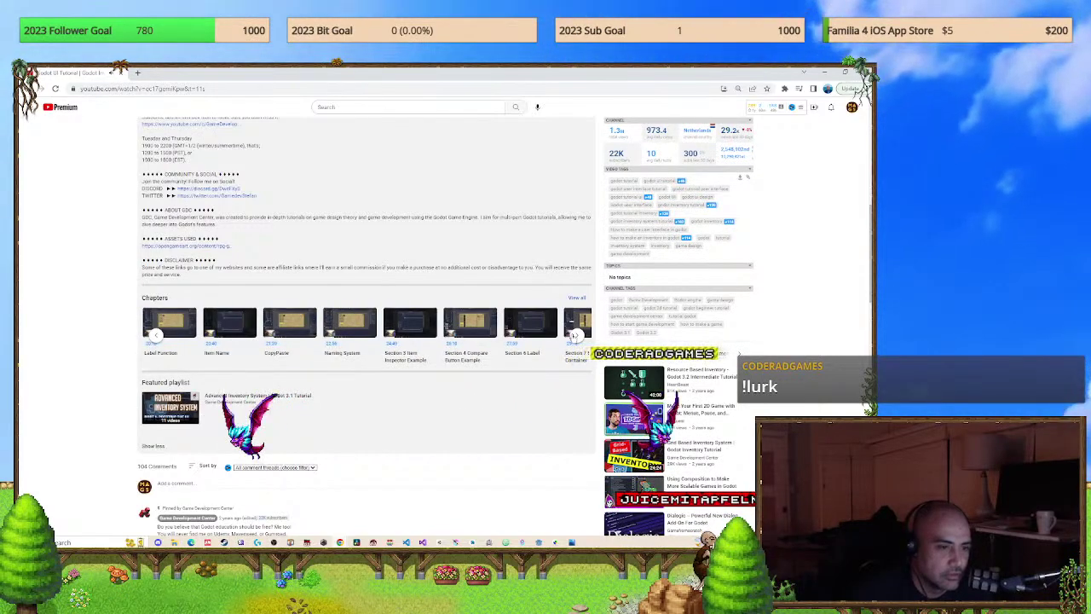
left_click(576, 336)
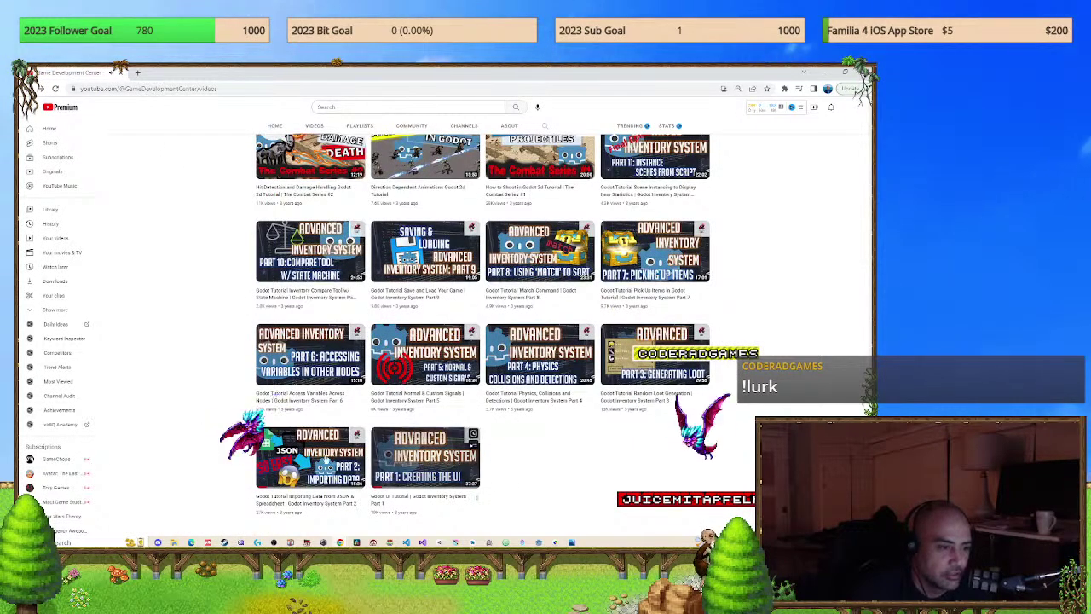
Open the Part 2 video on importing data from JSON, check its key moments in the description, and return to the video list.
left_click(302, 452)
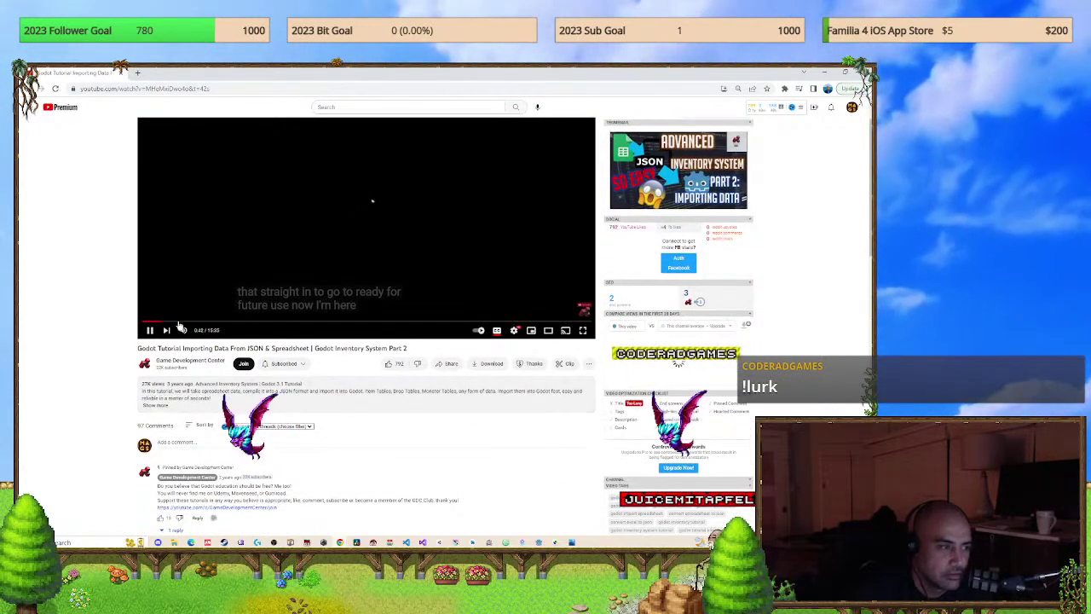
left_click(155, 405)
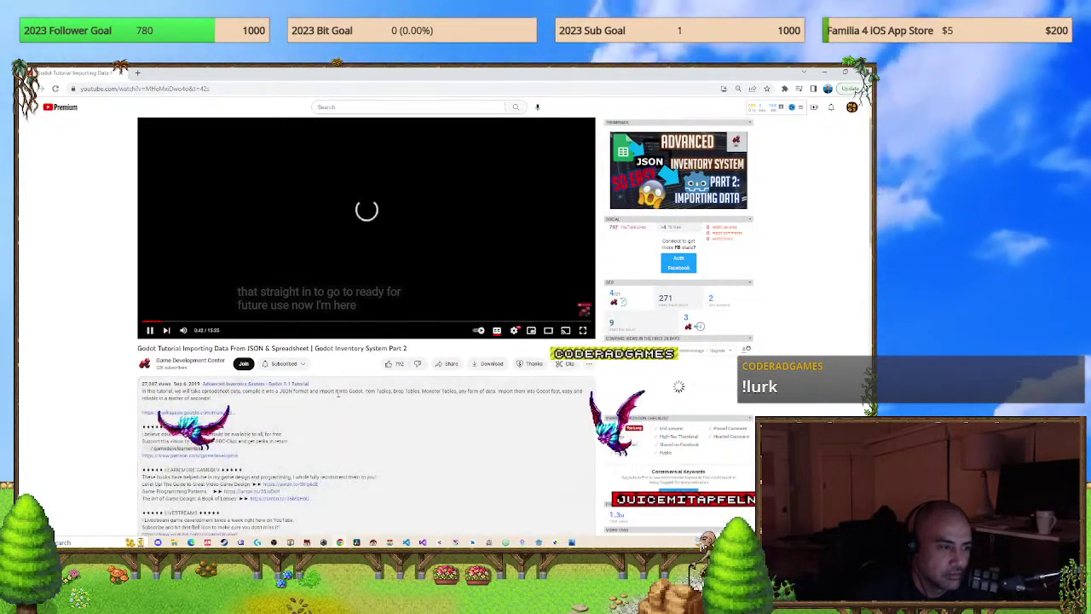
scroll(338, 396, "down", 5)
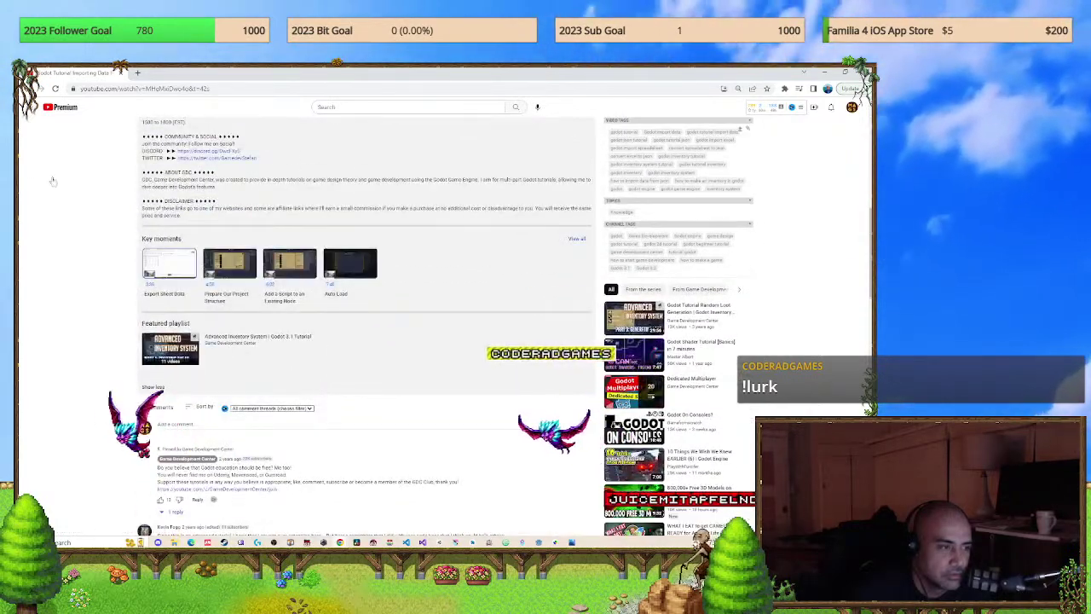
key("alt+Left")
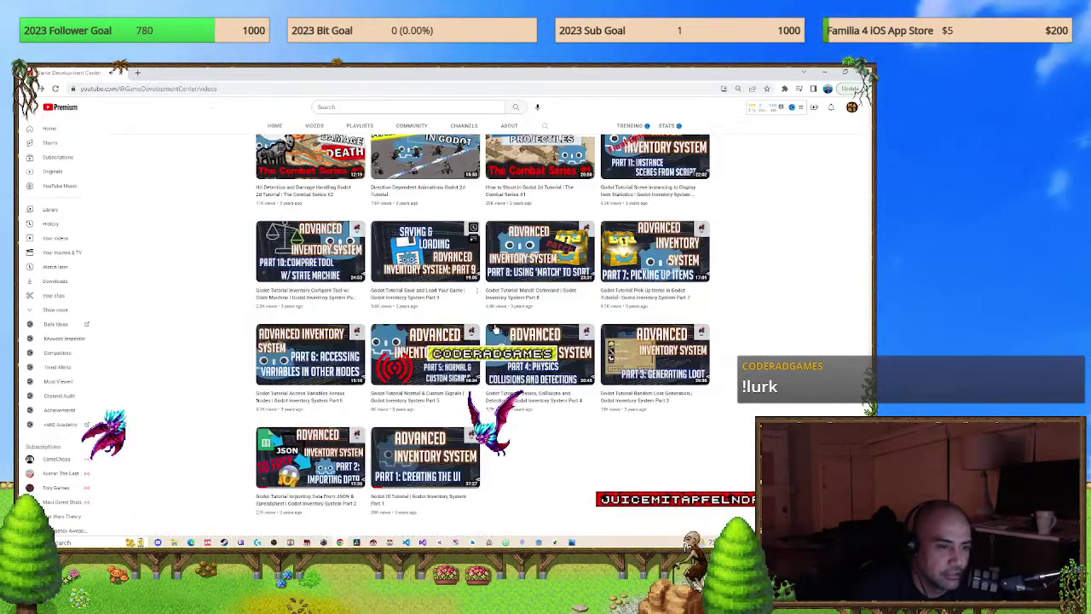
Watch the start of the Part 3 random loot generation video, and return to the channel's video list.
key("alt+Right")
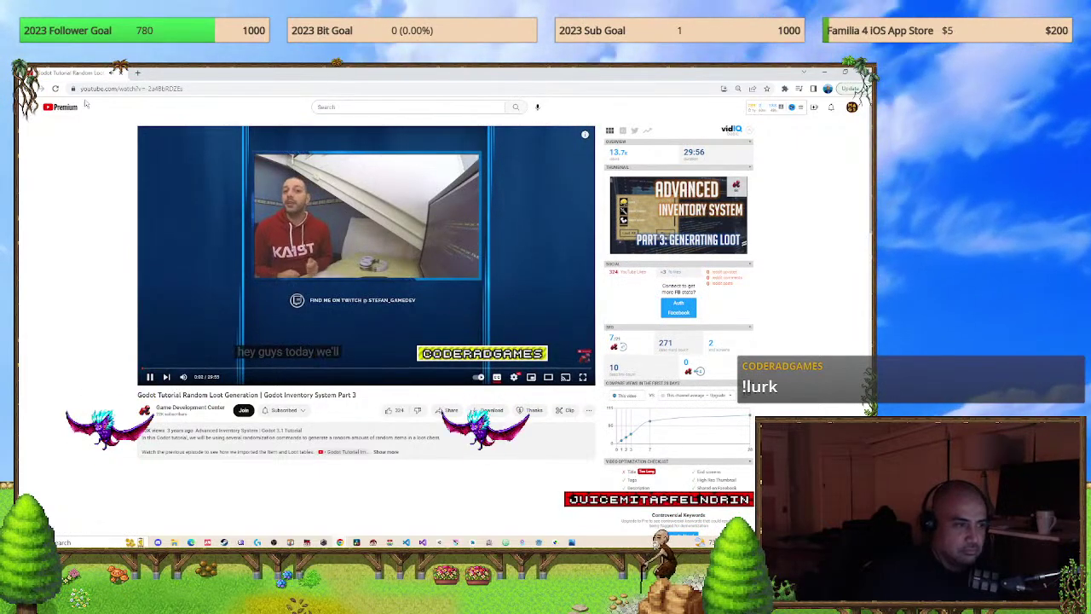
right_click(40, 87)
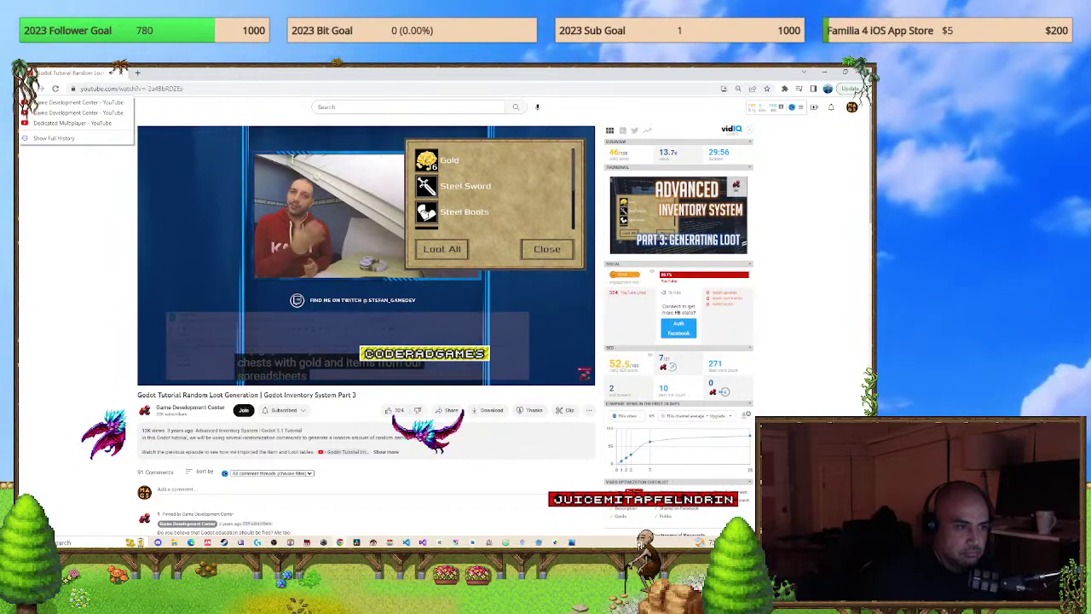
left_click(77, 103)
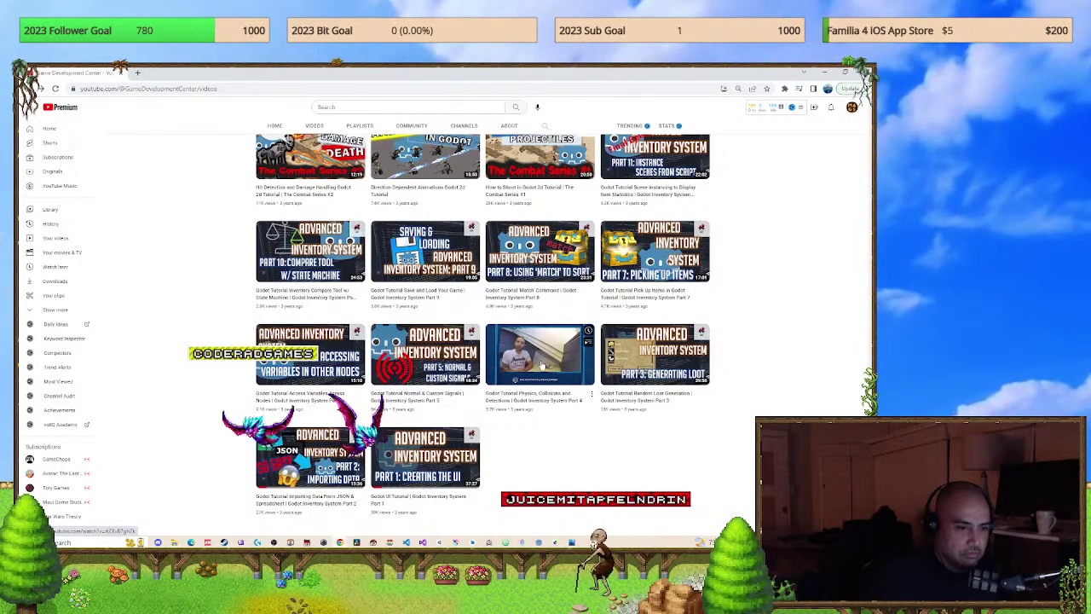
Open the Part 4 Physics, Collisions and Detections video, skip ahead, and pick a chapter from its expanded description.
left_click(542, 365)
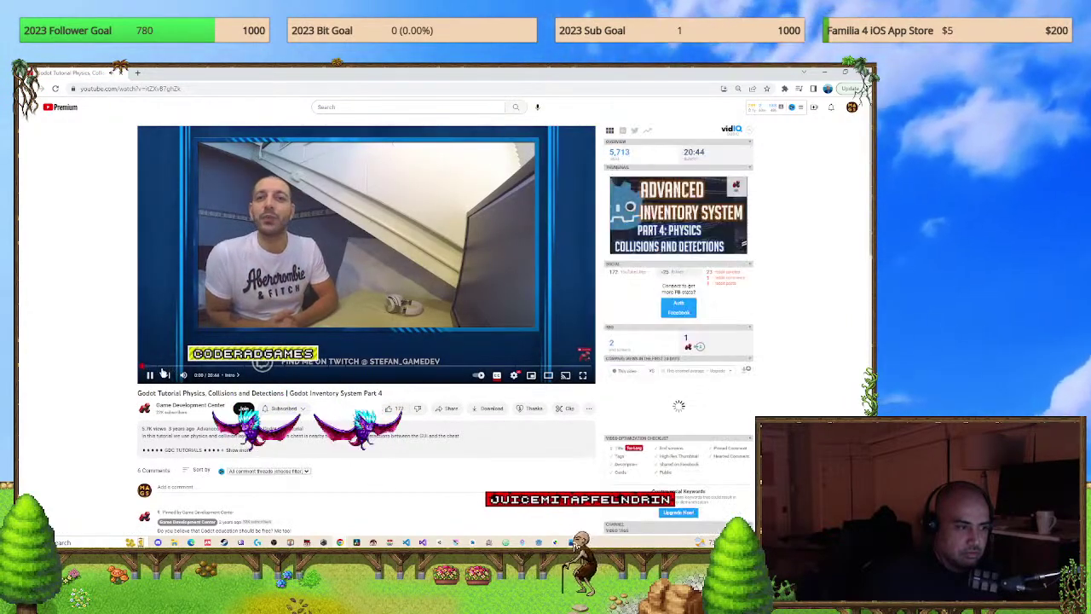
left_click(167, 367)
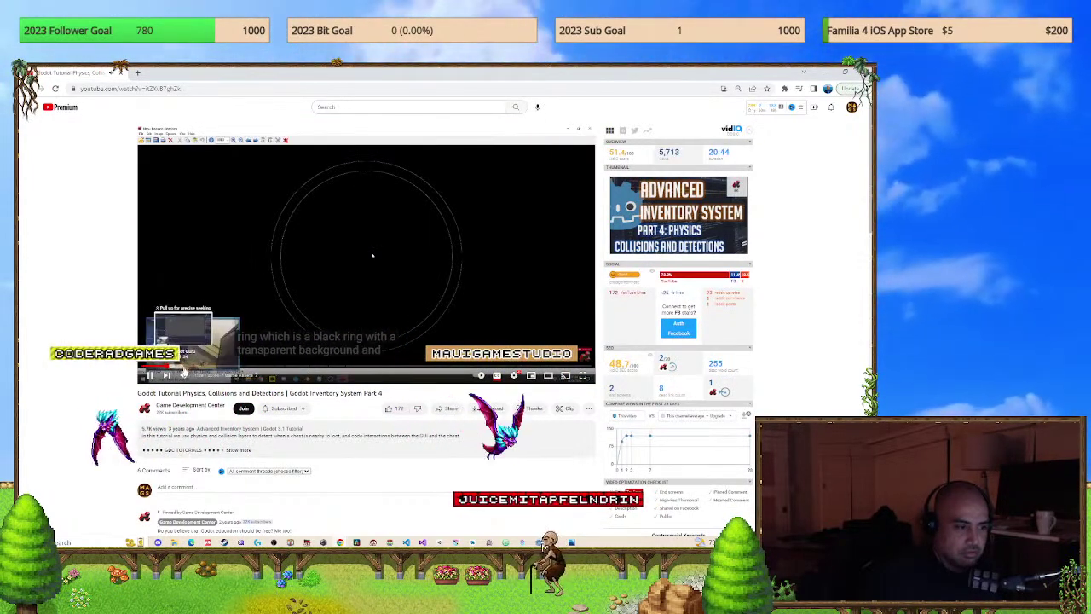
scroll(228, 459, "down", 3)
scroll(227, 459, "up", 2)
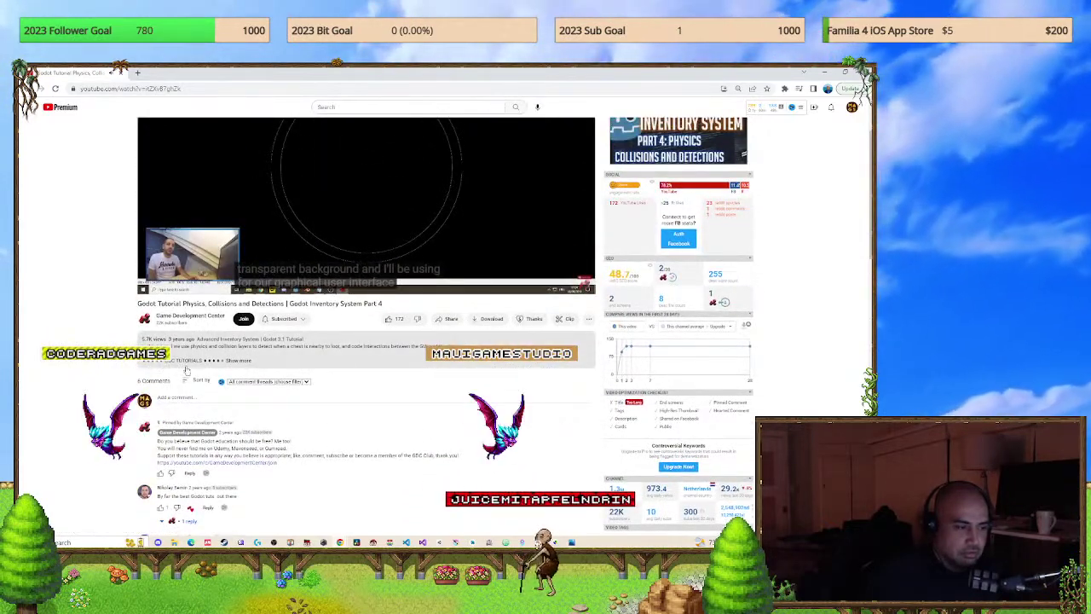
left_click(238, 360)
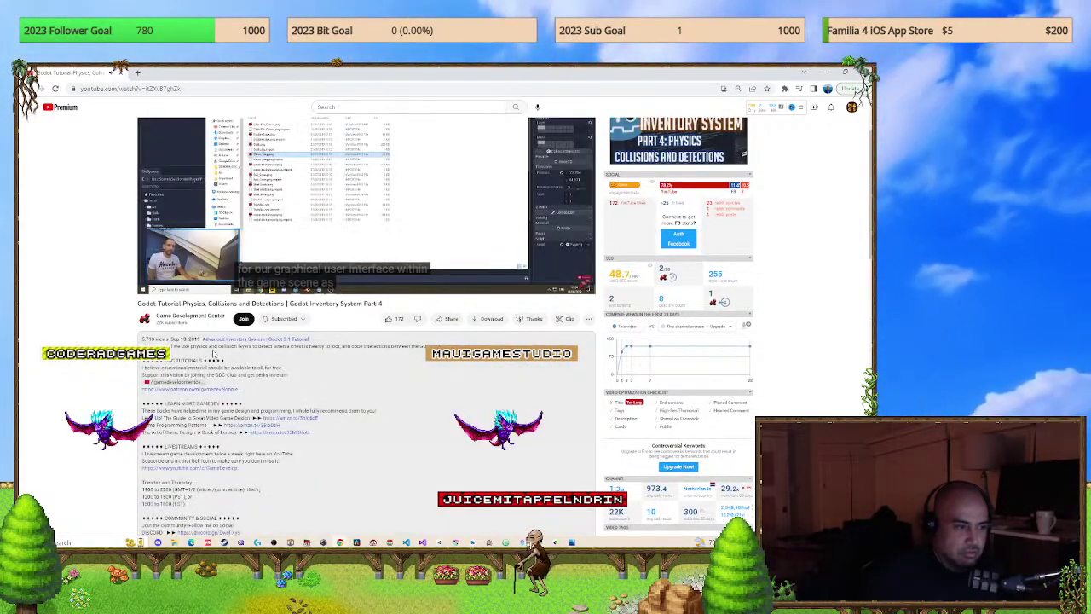
scroll(250, 359, "down", 5)
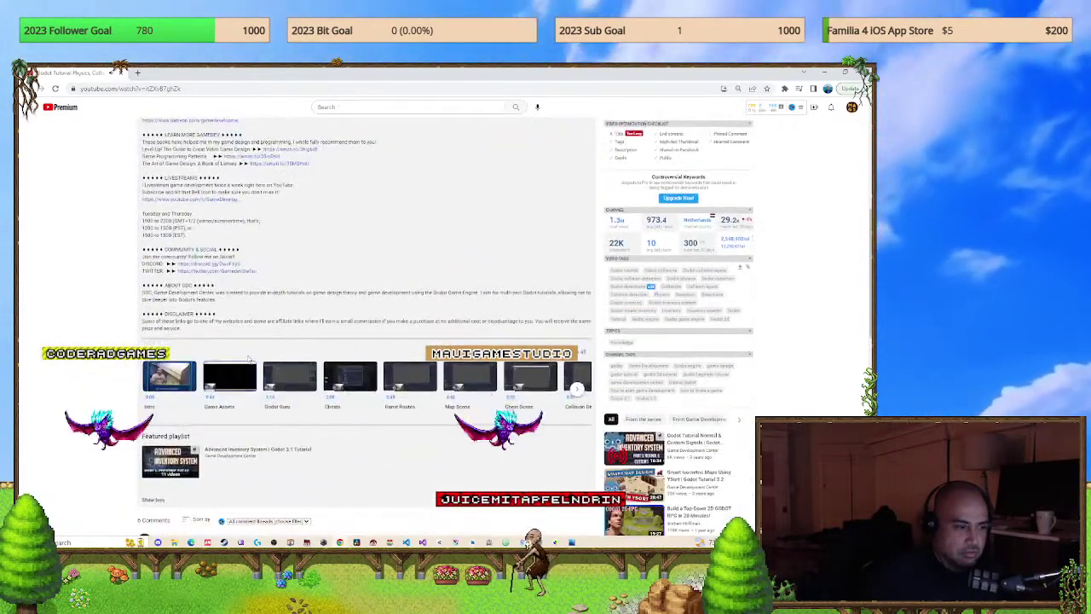
left_click(231, 416)
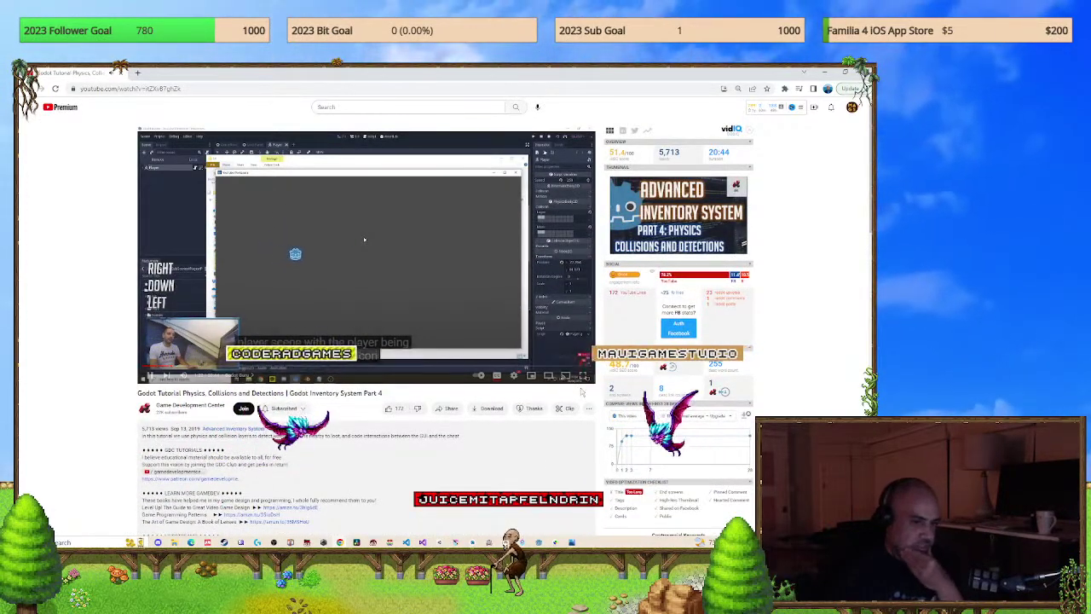
Watch the Part 4 player scene section in full screen, leave full screen, and return to the channel's video list.
key("F11")
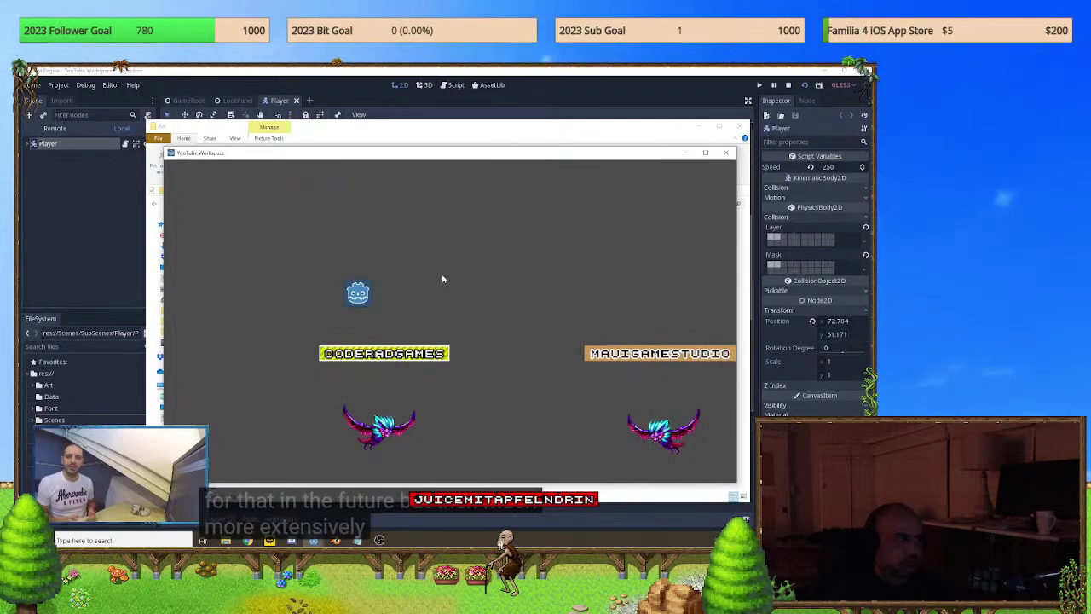
key("Escape")
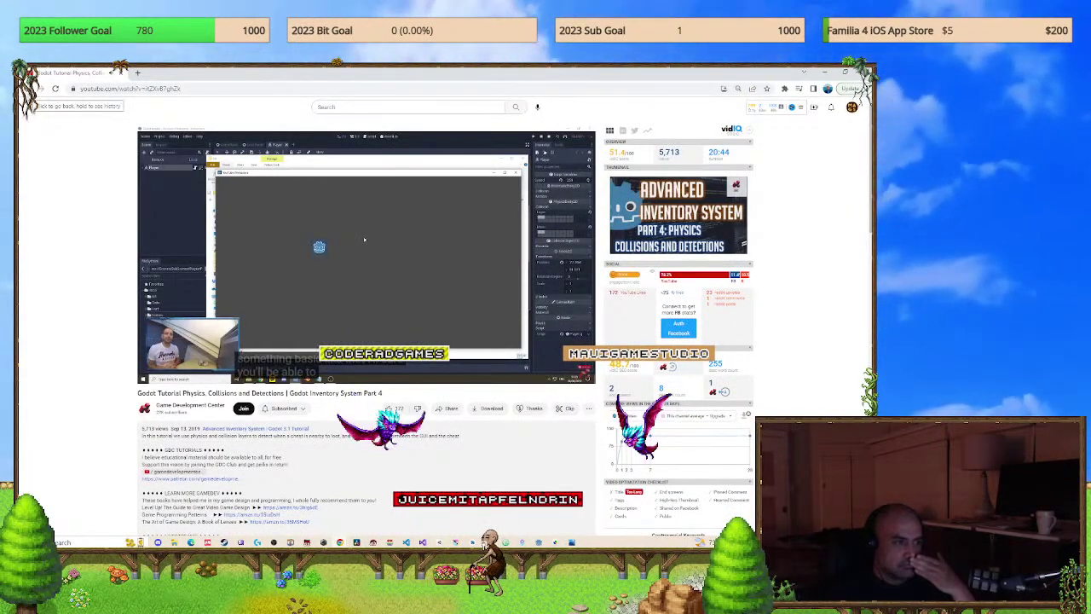
scroll(363, 236, "down", 4)
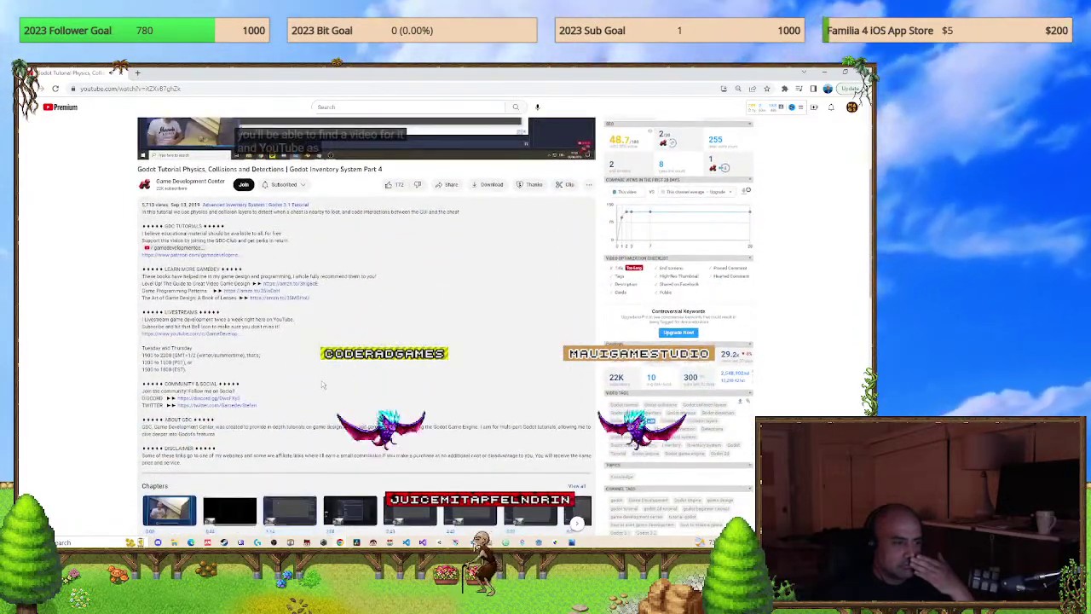
scroll(322, 385, "up", 2)
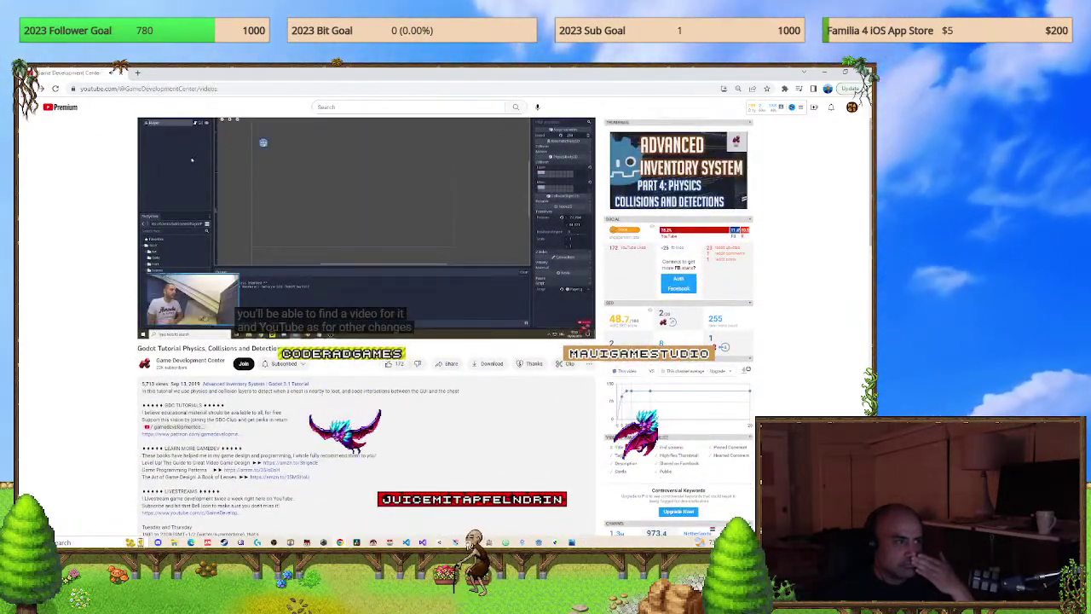
key("alt+Left")
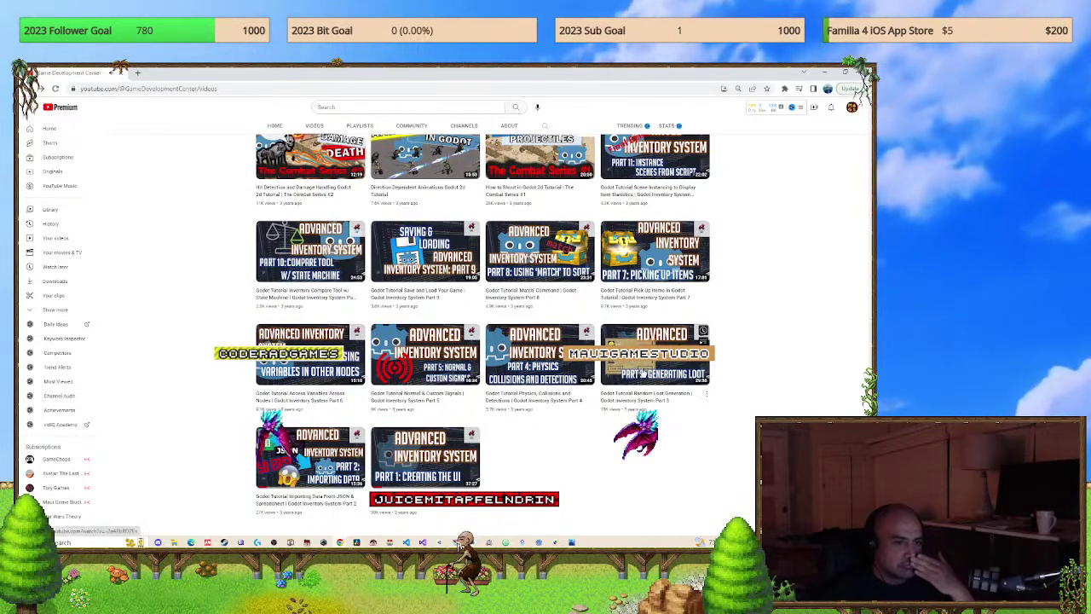
Search YouTube for "godot 4 control system".
scroll(644, 372, "up", 2)
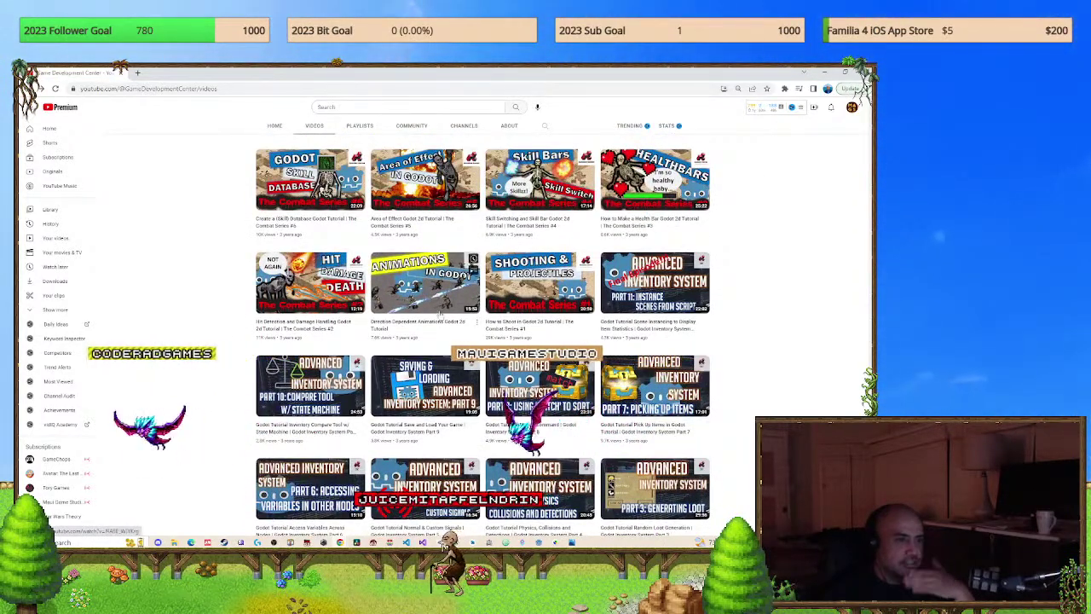
left_click(340, 107)
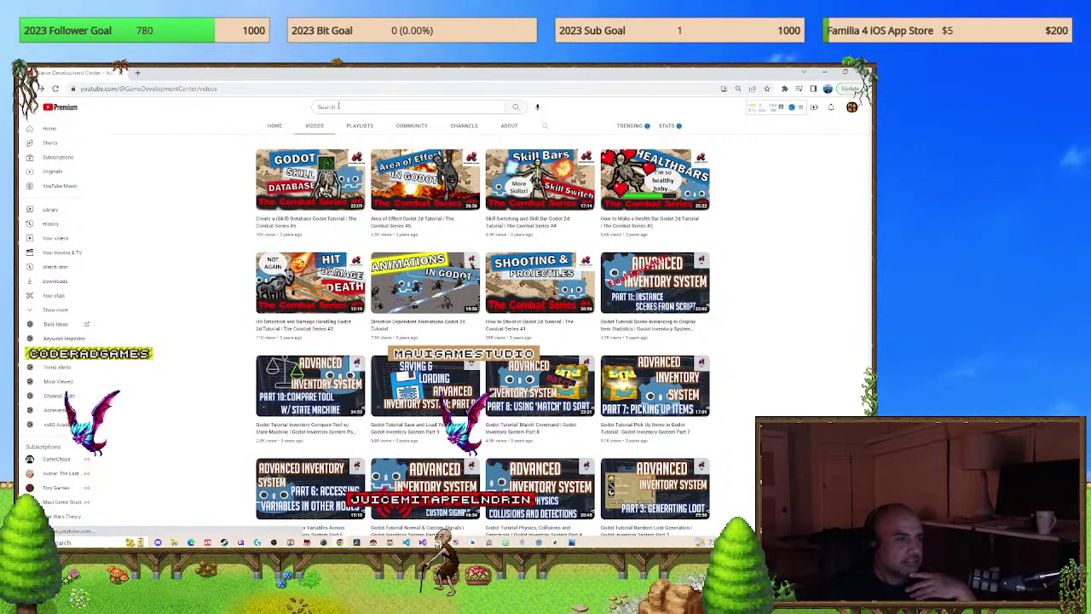
type("godo")
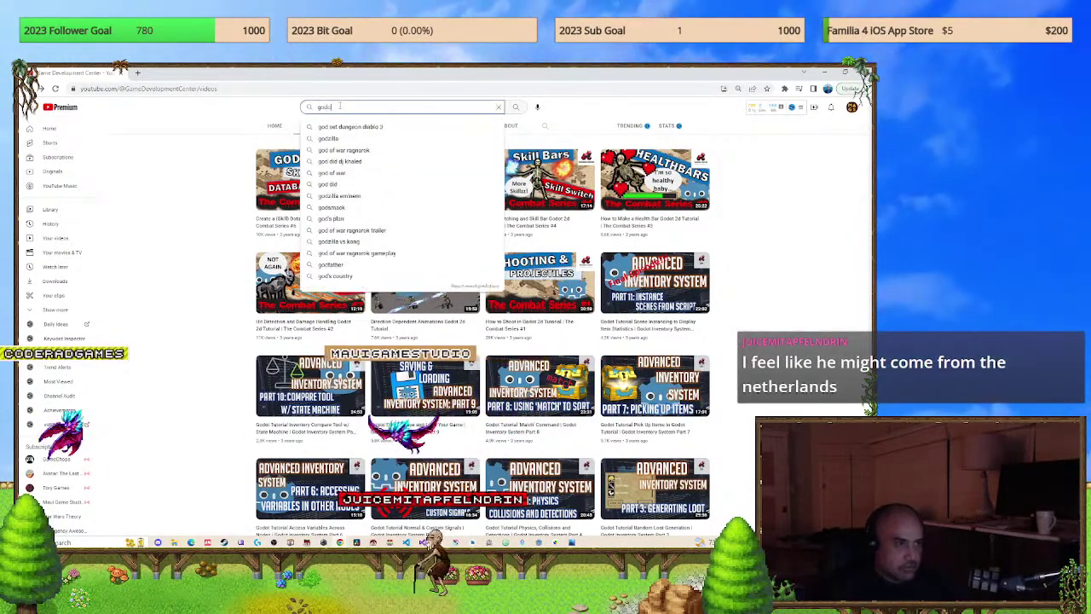
type("t 4 contr")
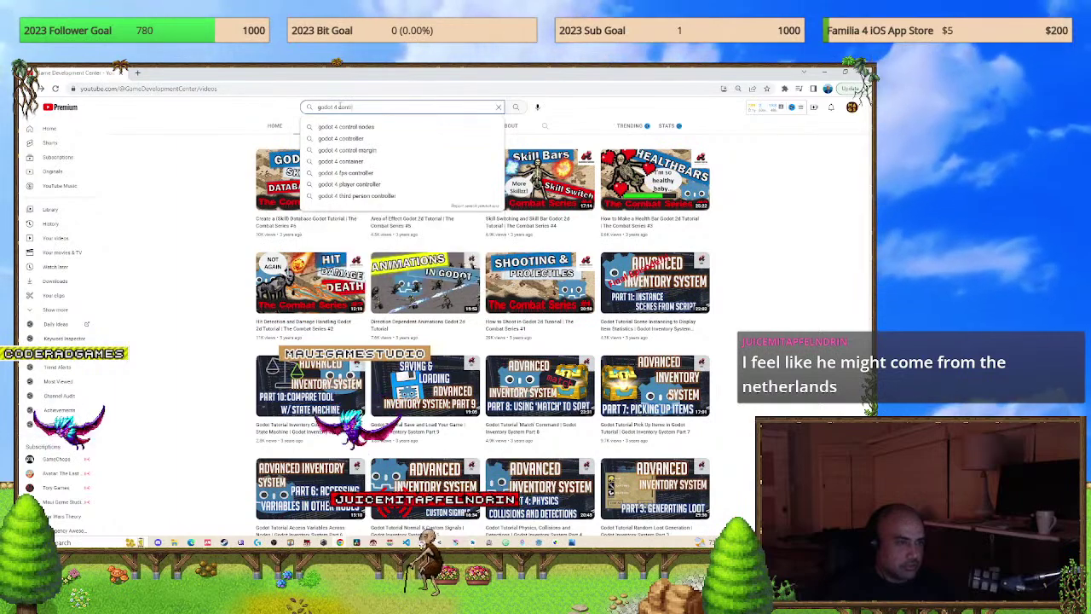
type("ol system")
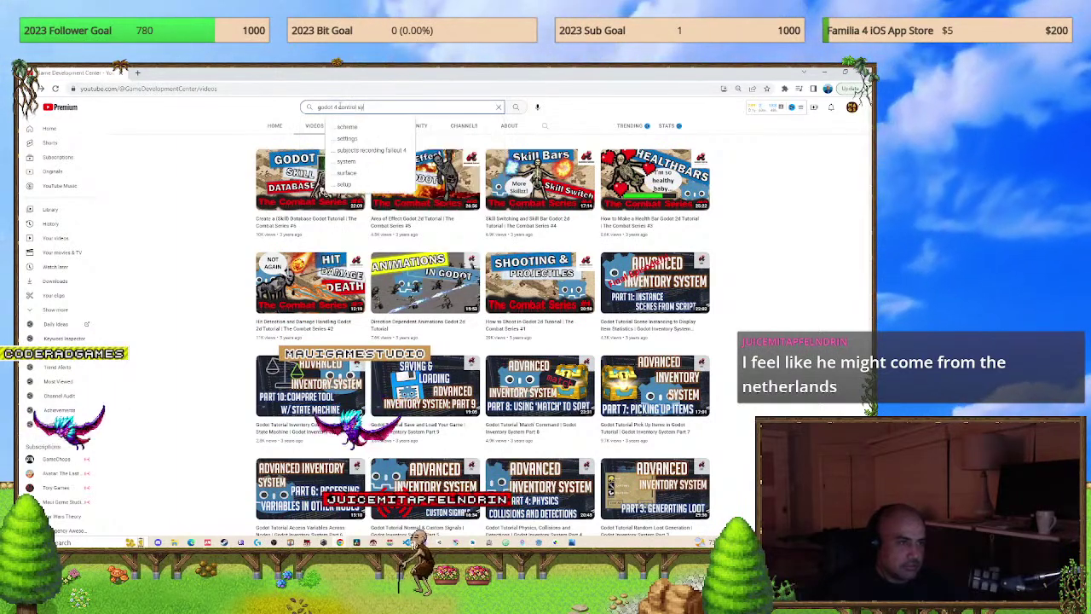
key("Return")
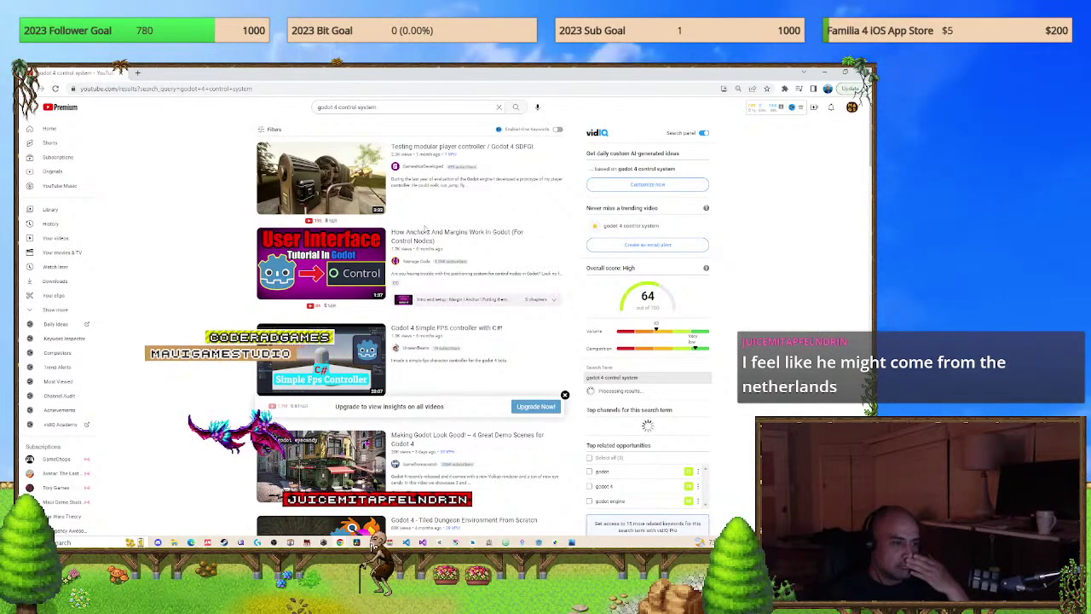
Look down the search results and preview the Godot 4 Crash Course for Beginners video.
scroll(457, 387, "down", 2)
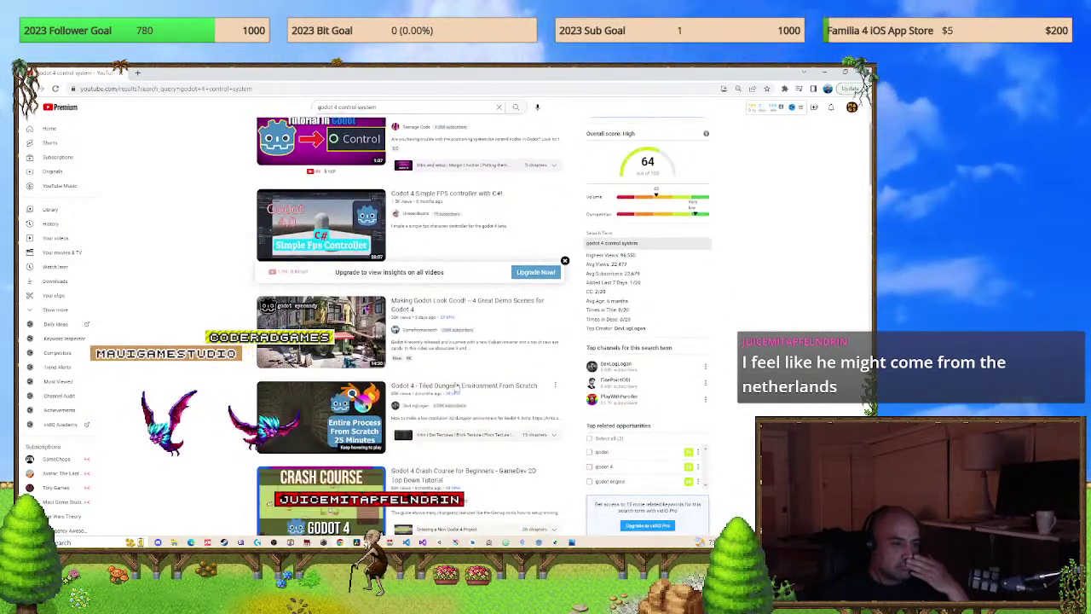
scroll(375, 413, "down", 1)
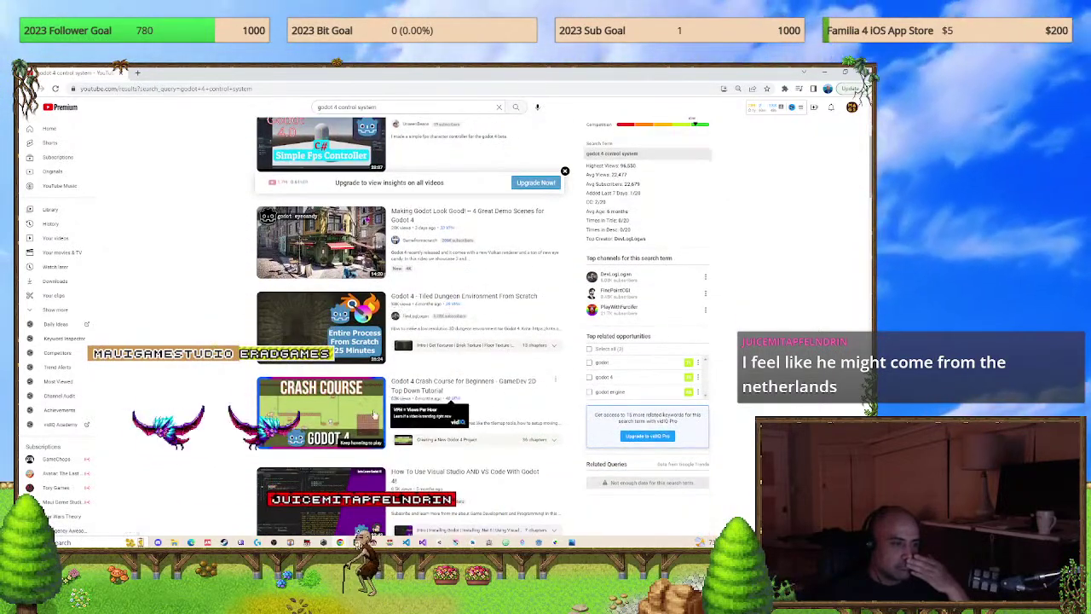
mouse_move(334, 414)
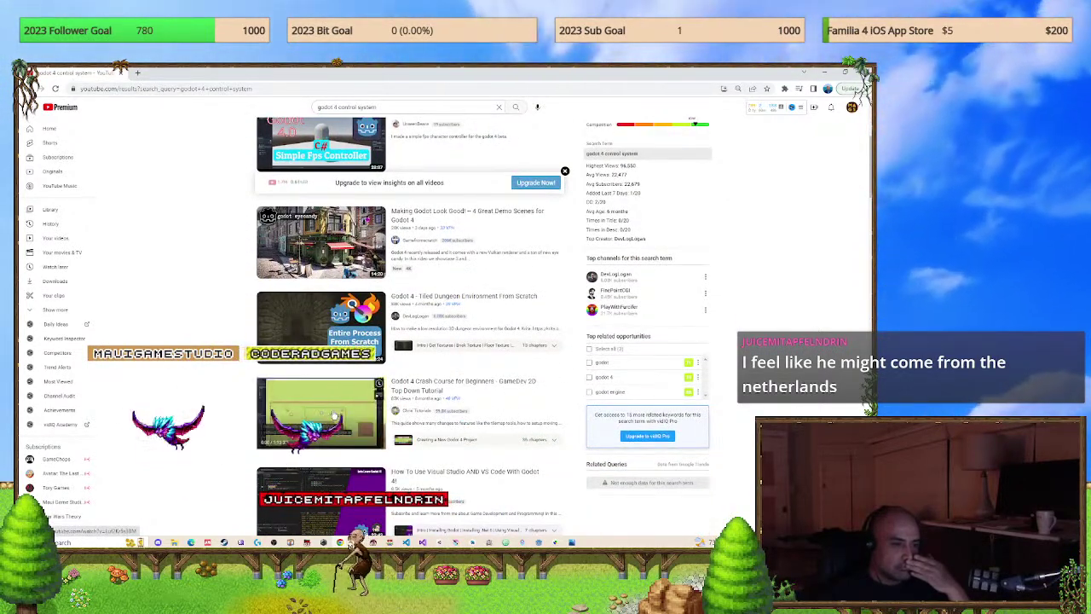
Open the Godot 4 Crash Course for Beginners video and watch it in full screen.
left_click(334, 414)
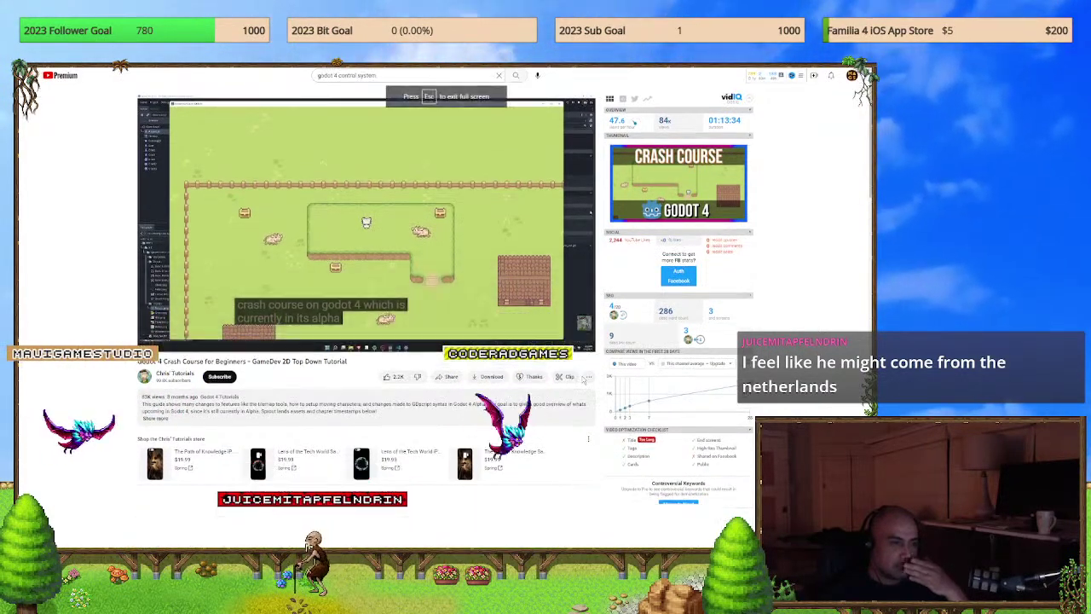
left_click(583, 375)
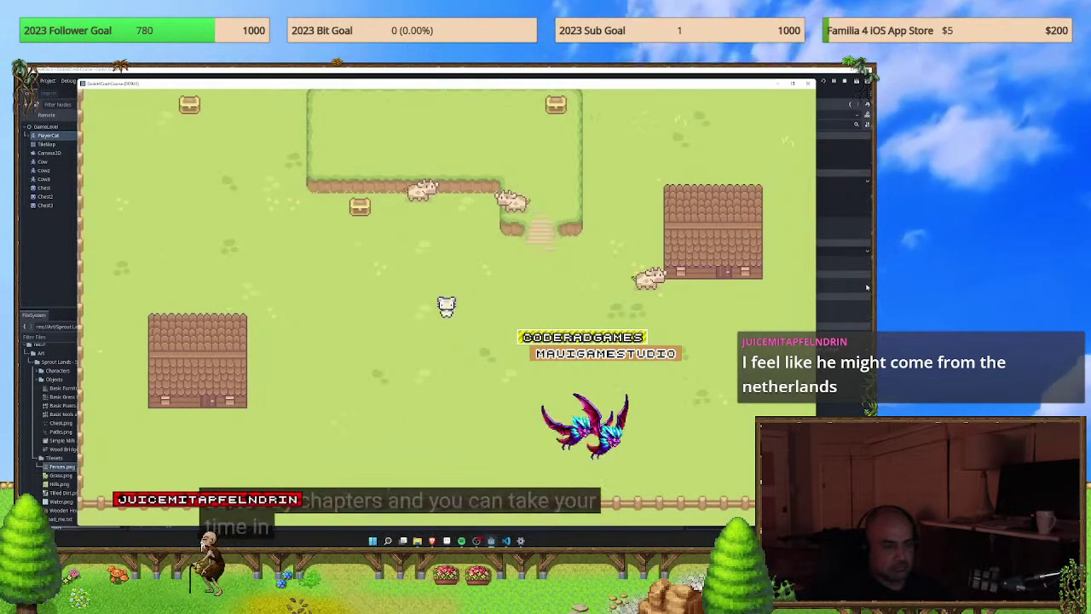
Open the Godot project manager, create the Godot4CrashCourse project, and switch its editor to the 2D workspace.
key("alt+Tab")
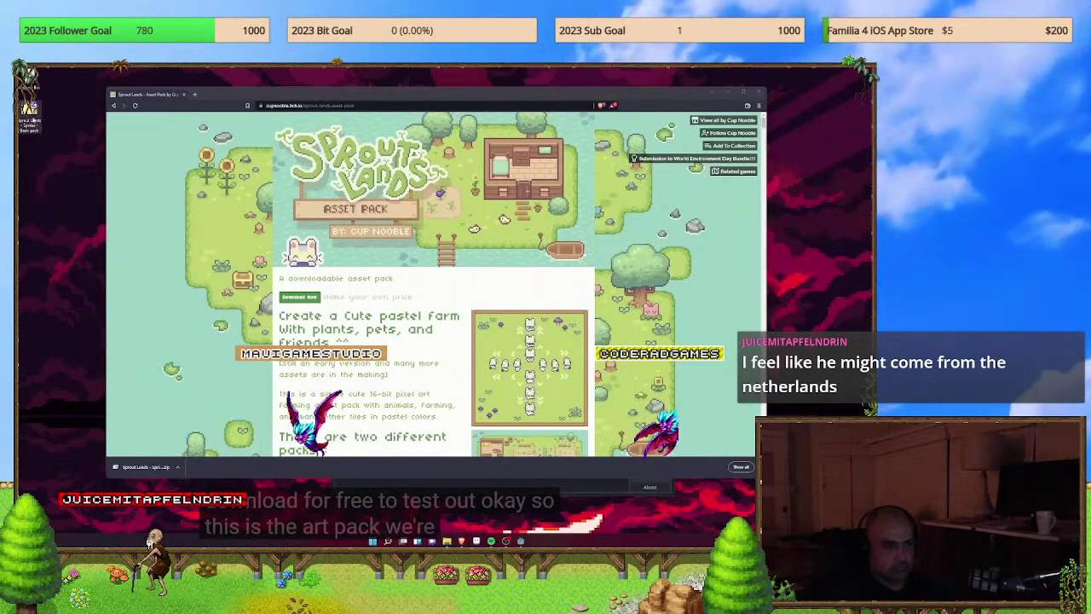
left_click(521, 540)
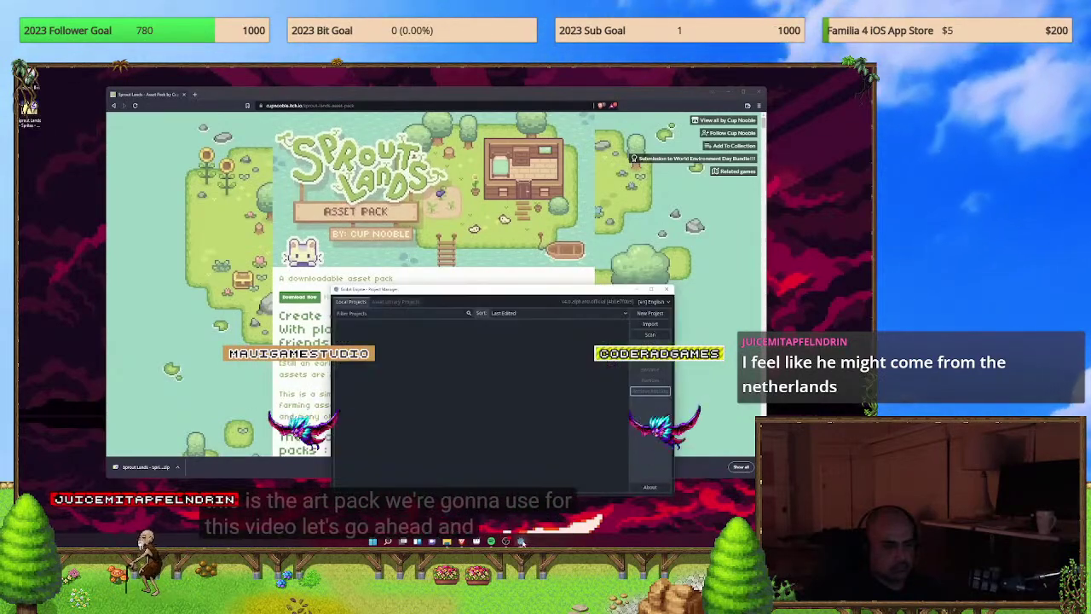
left_click_drag(398, 300, 301, 152)
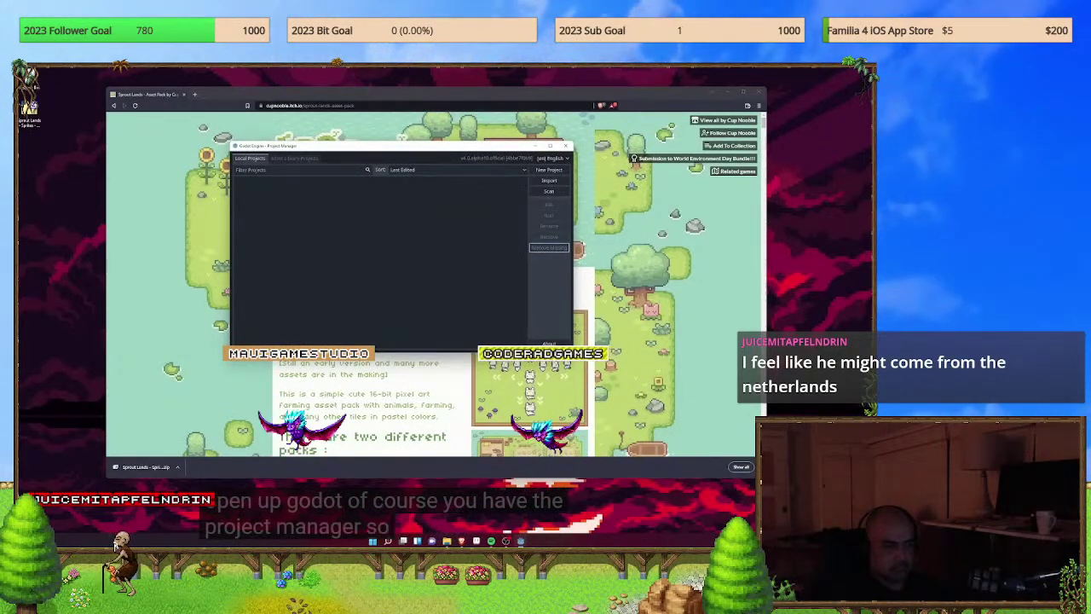
left_click(561, 171)
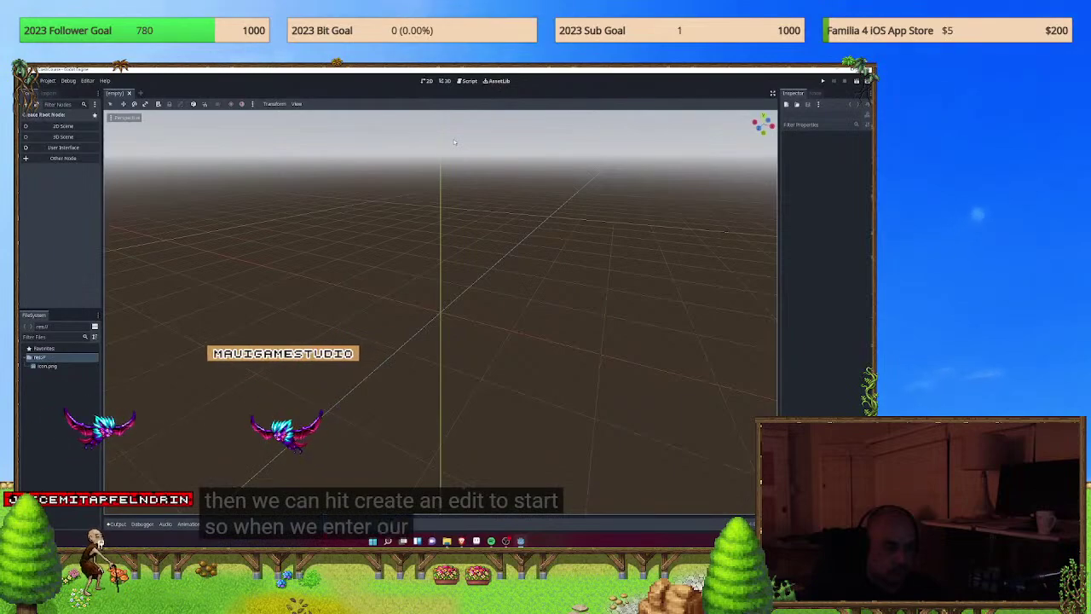
left_click(427, 81)
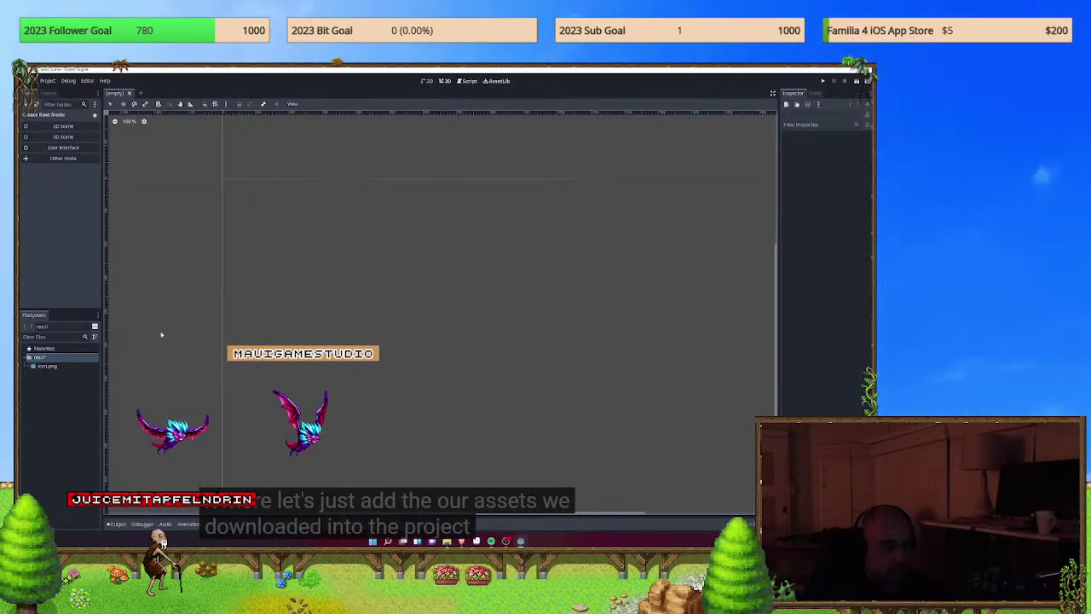
Show the project's res:// folder in the file manager and create a folder named Art inside it.
right_click(37, 359)
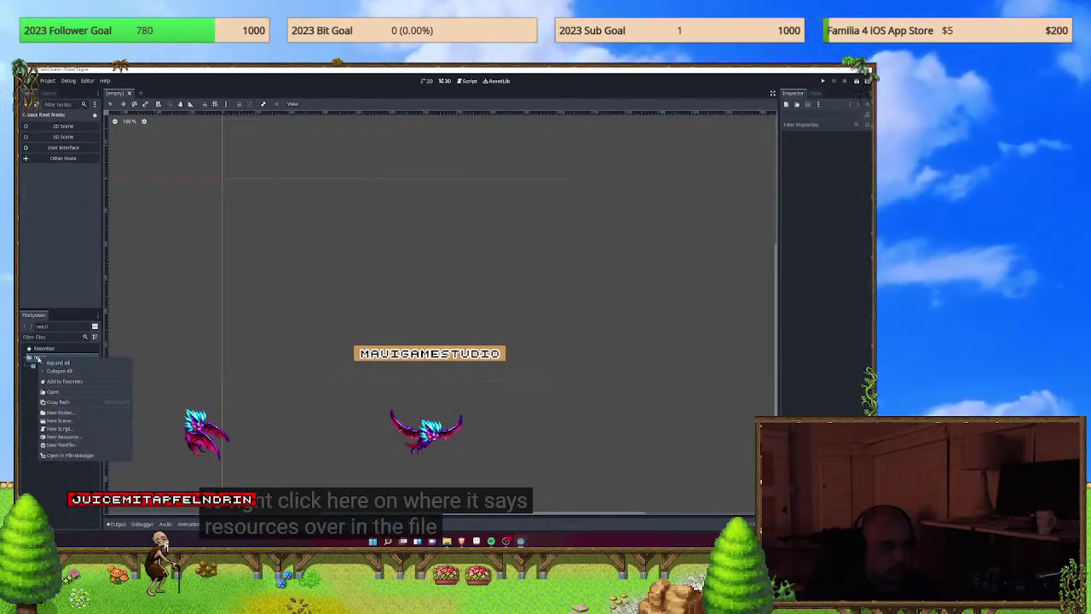
left_click(85, 455)
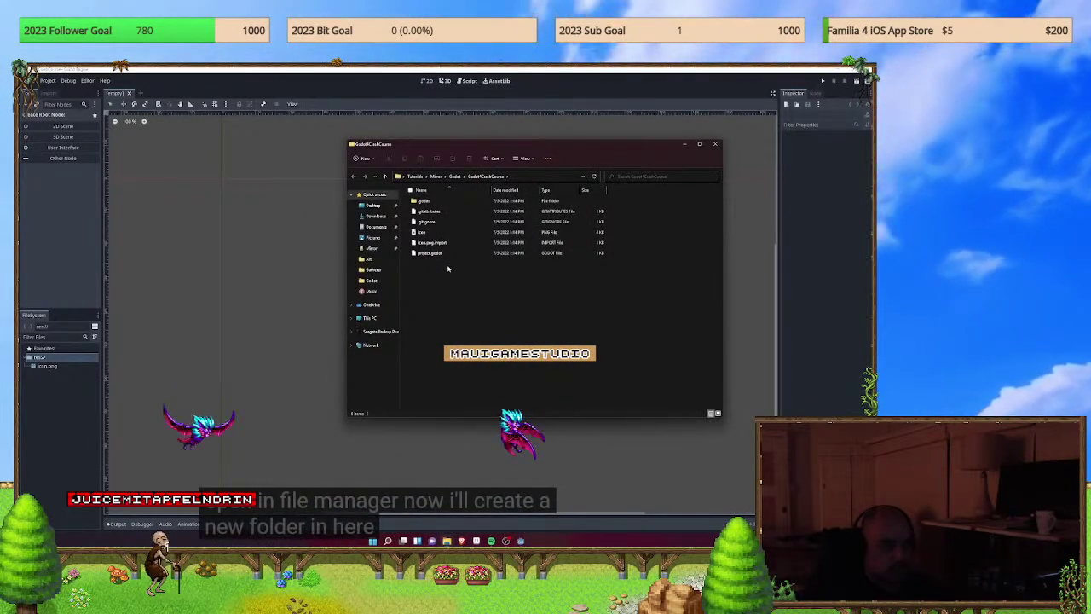
right_click(447, 269)
mouse_move(474, 321)
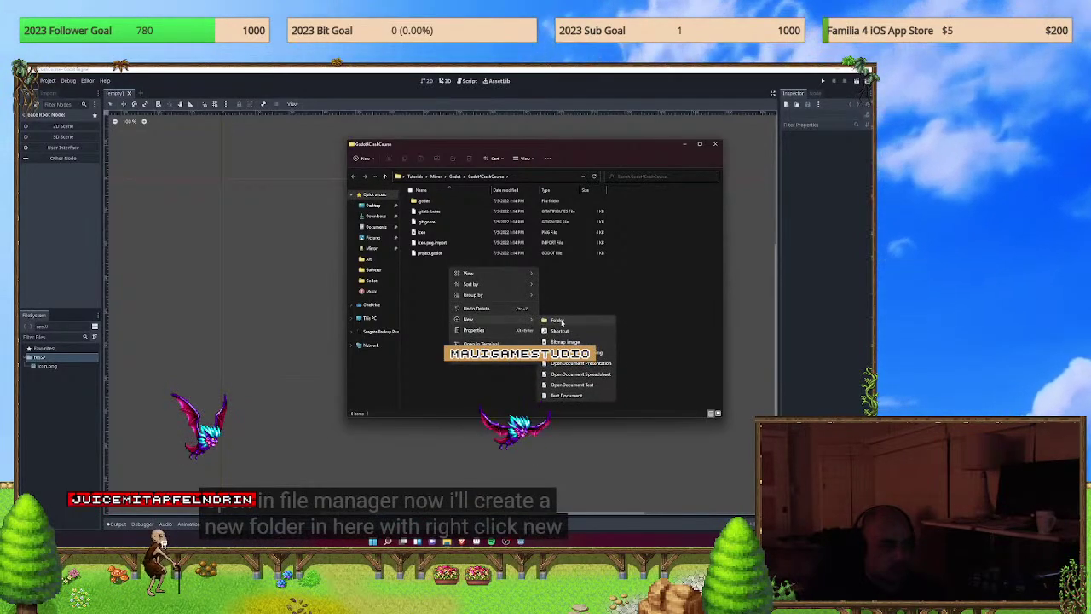
left_click(561, 323)
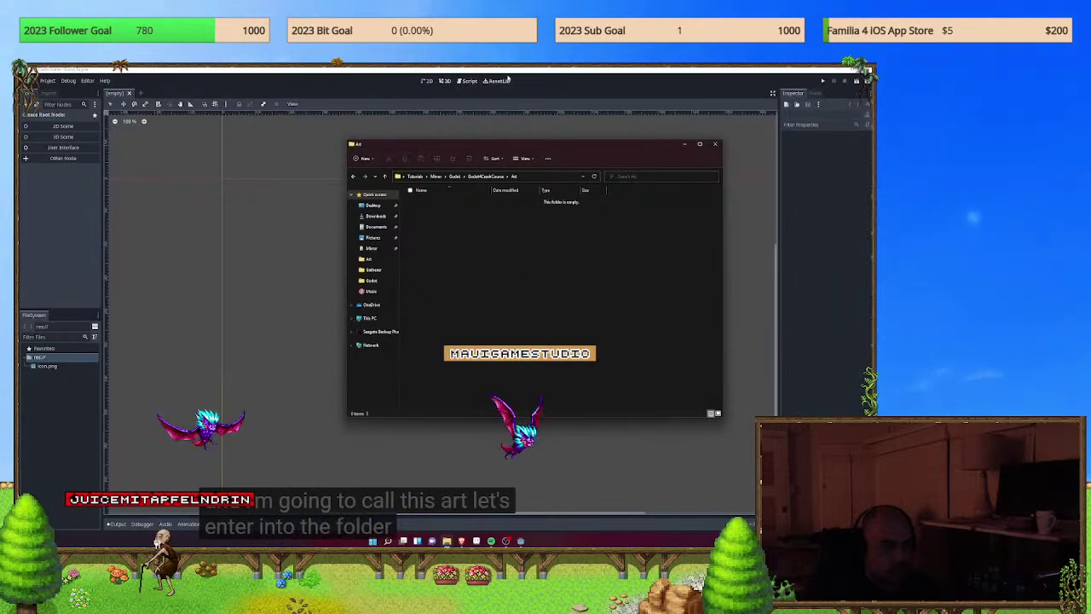
Copy the entire Sprout Lands - Sprites - Basic pack folder from the downloaded archive into the Art folder.
left_click(836, 74)
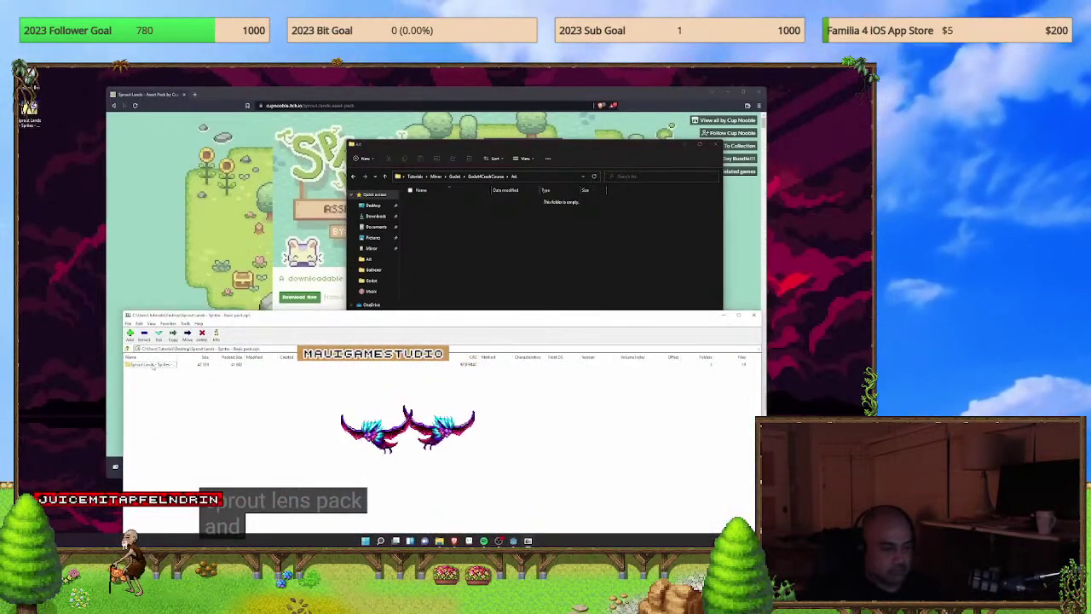
double_click(150, 364)
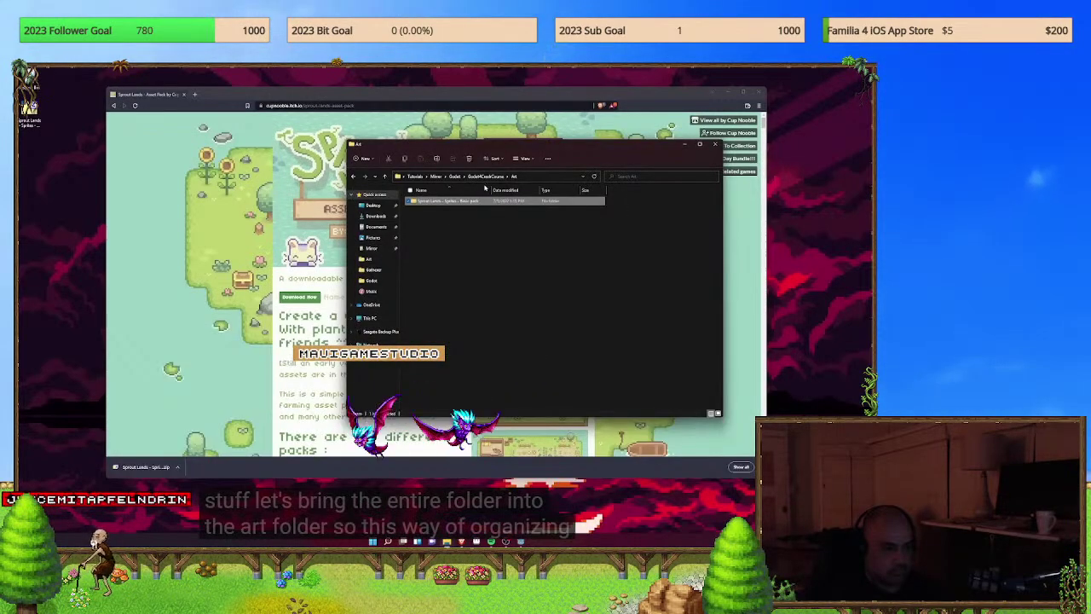
left_click(463, 235)
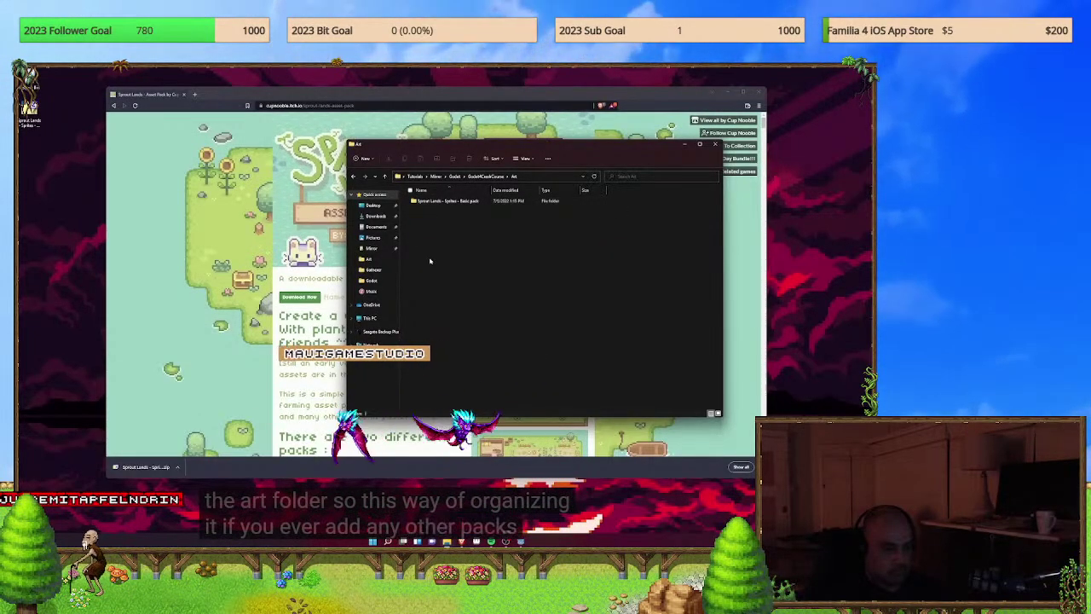
left_click_drag(408, 207, 550, 260)
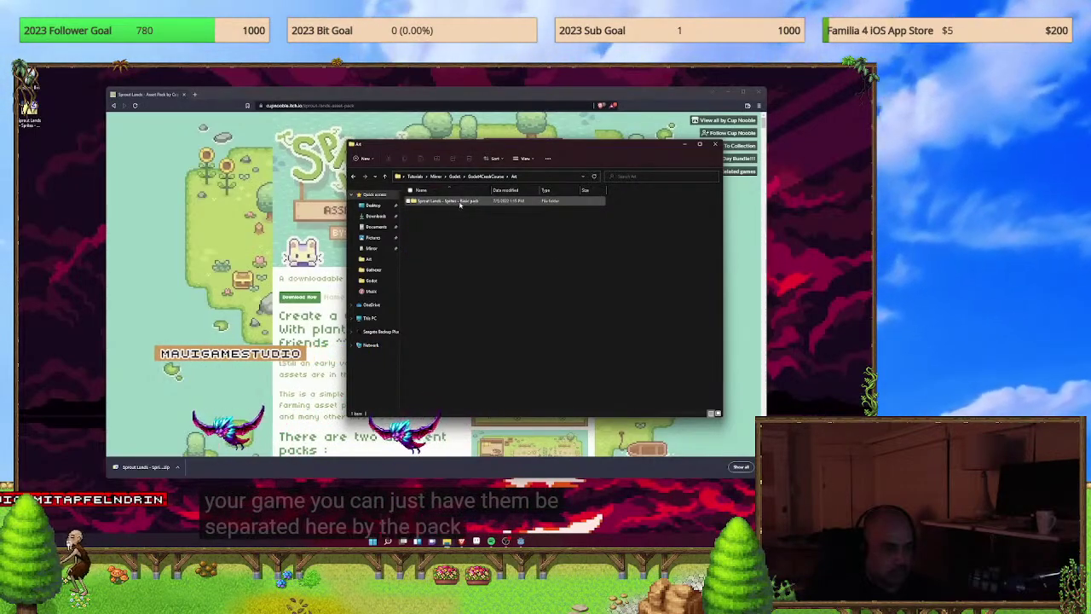
Return to Godot and examine the Characters and Objects contents of the imported Art folder before collapsing it.
key("alt+Tab")
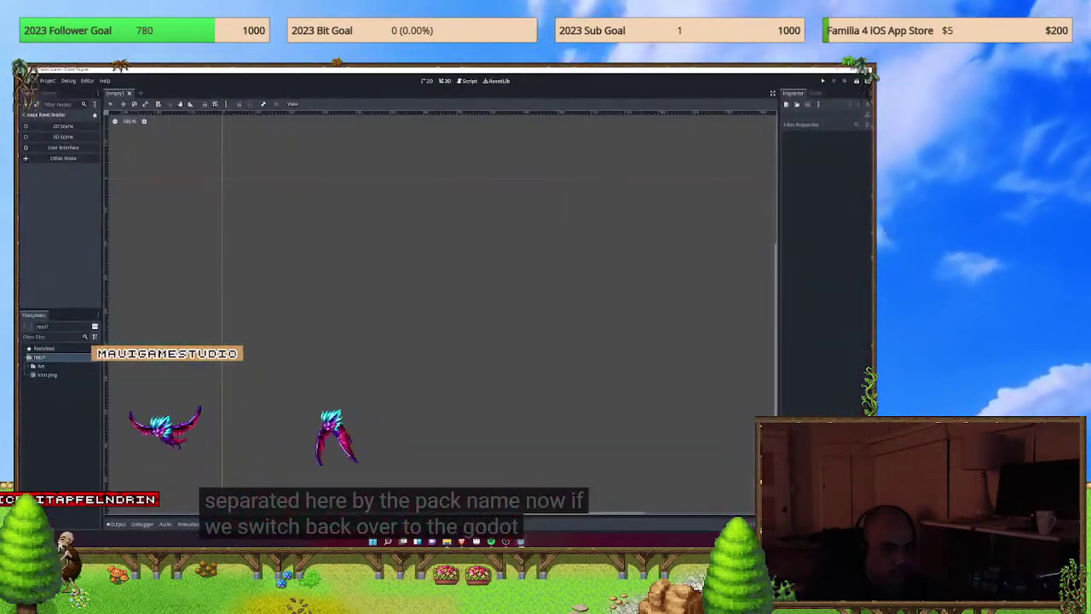
left_click(31, 367)
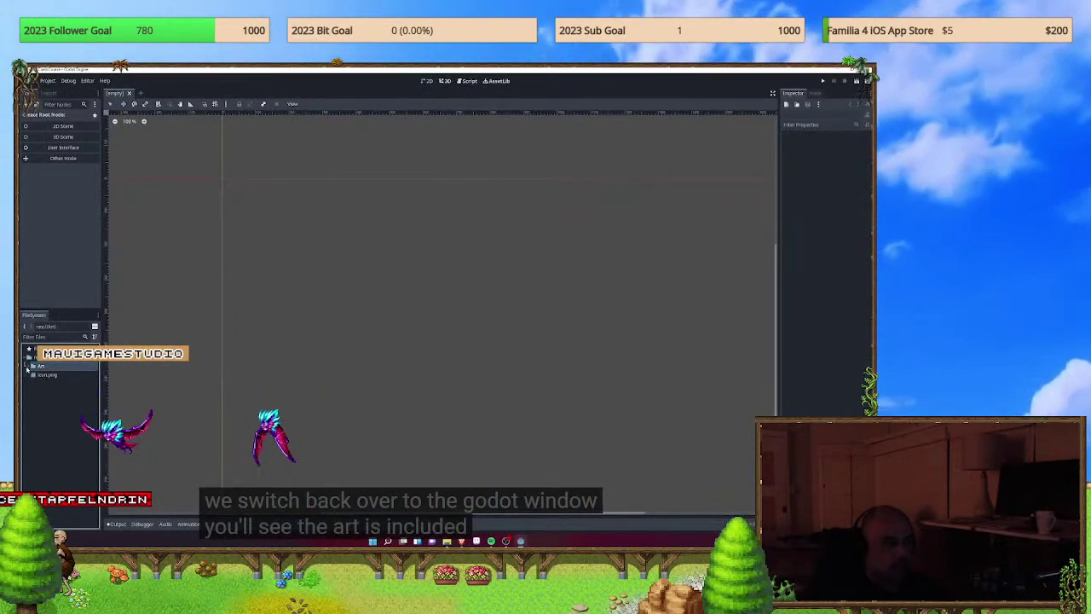
left_click(32, 365)
left_click(38, 384)
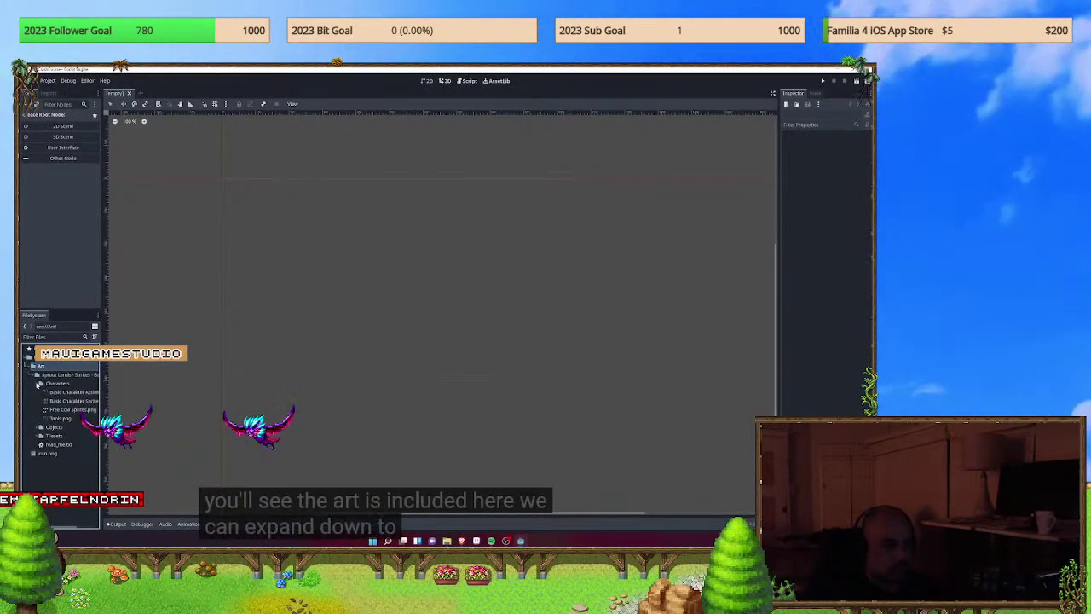
left_click(41, 426)
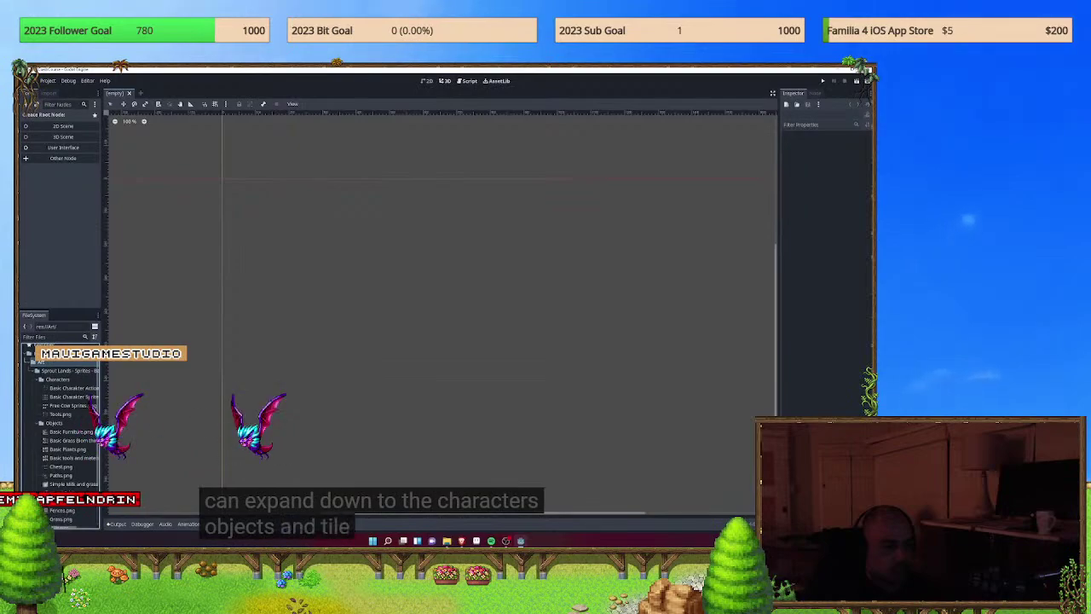
left_click(31, 366)
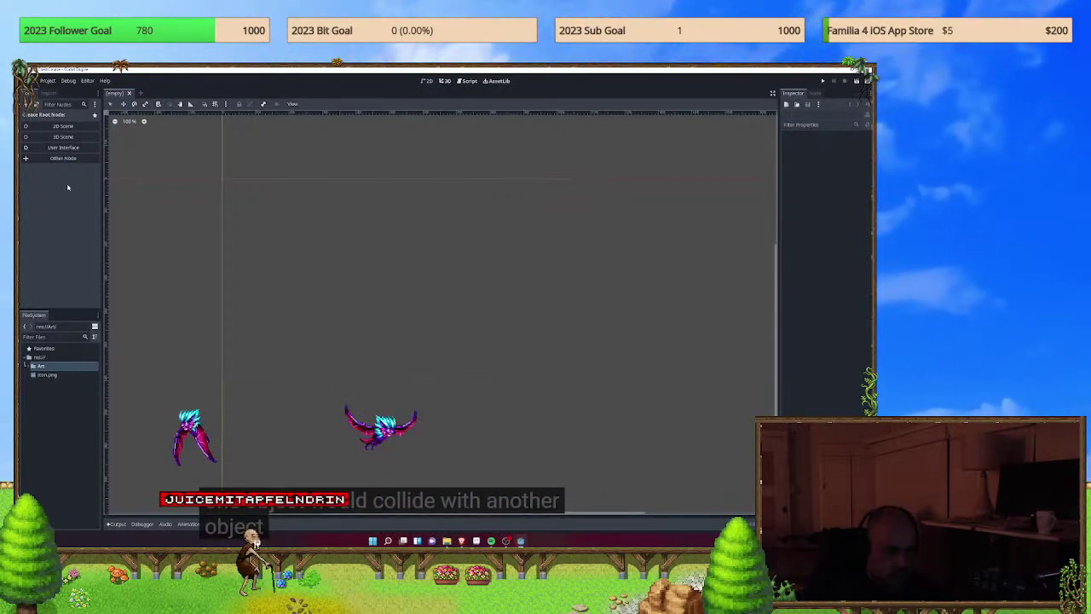
Create a 2D scene, review the root node's Transform and Ordering properties, and rename that node GameLevel.
left_click(63, 126)
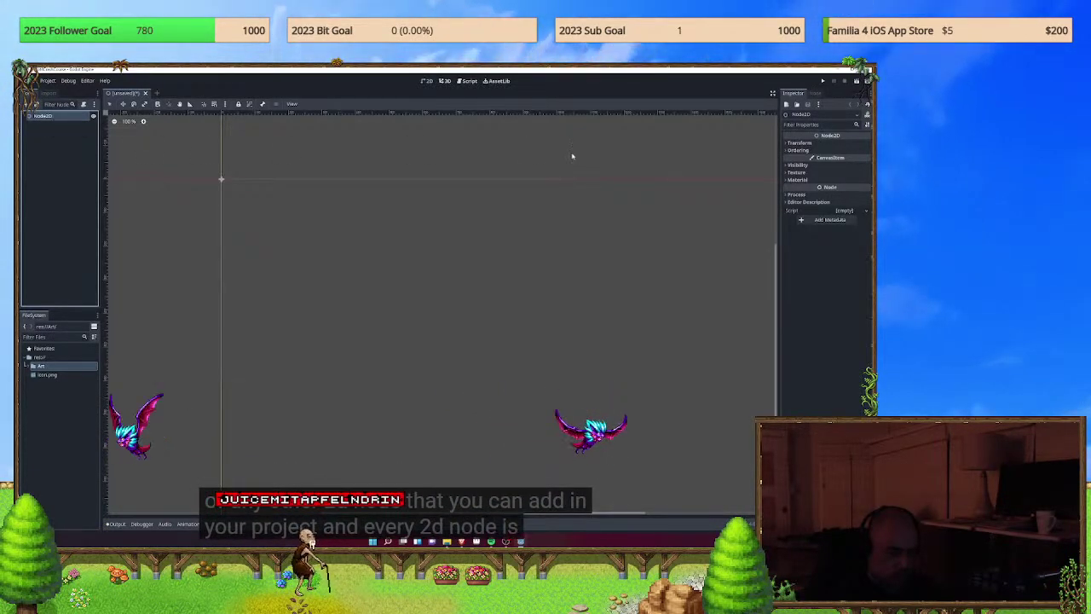
left_click(798, 143)
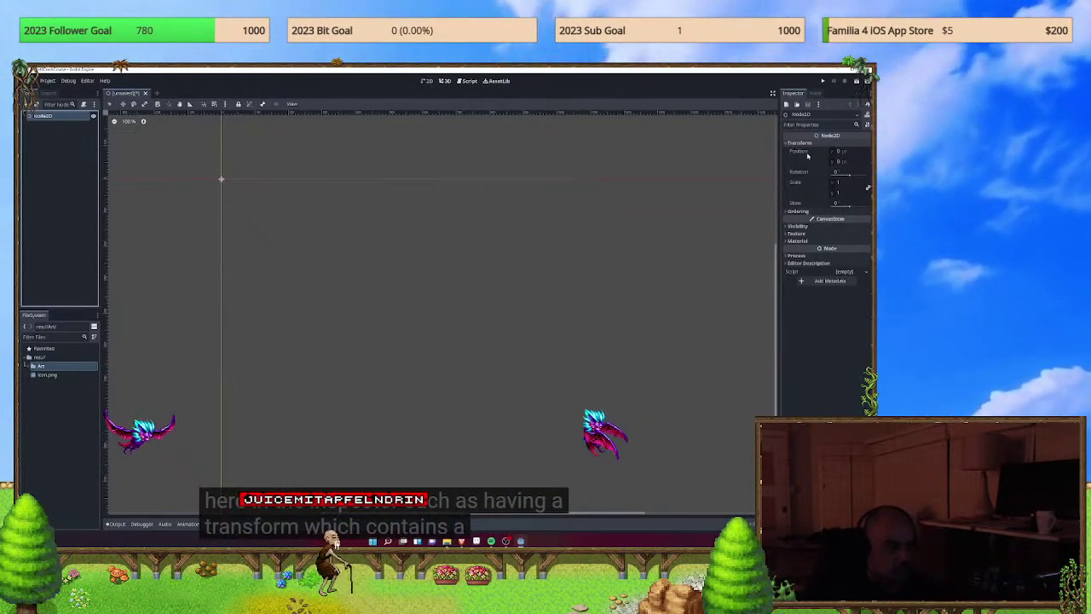
left_click(799, 143)
left_click(801, 150)
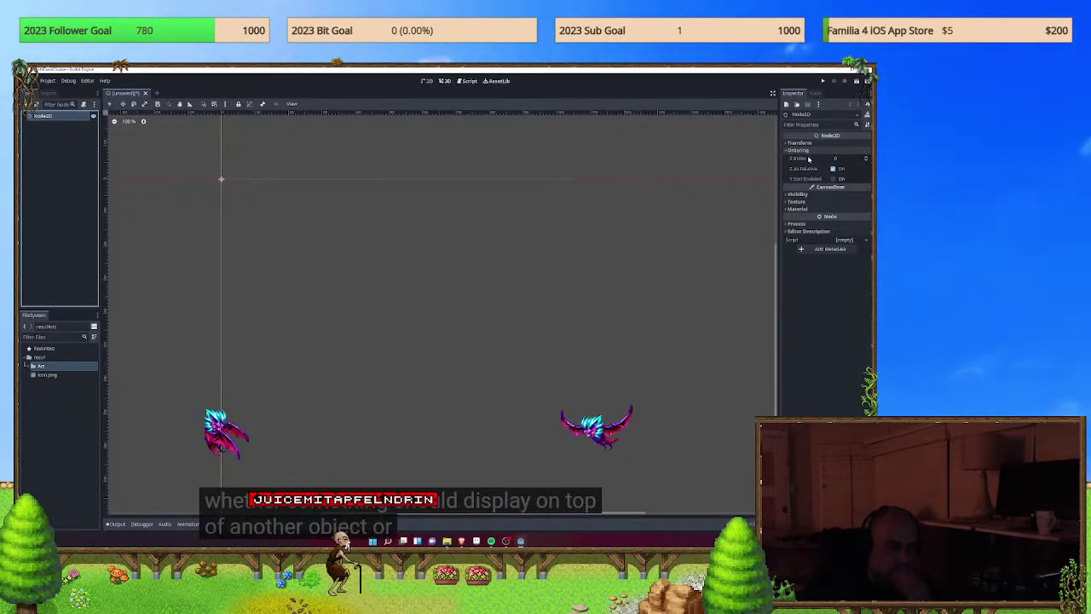
mouse_move(706, 375)
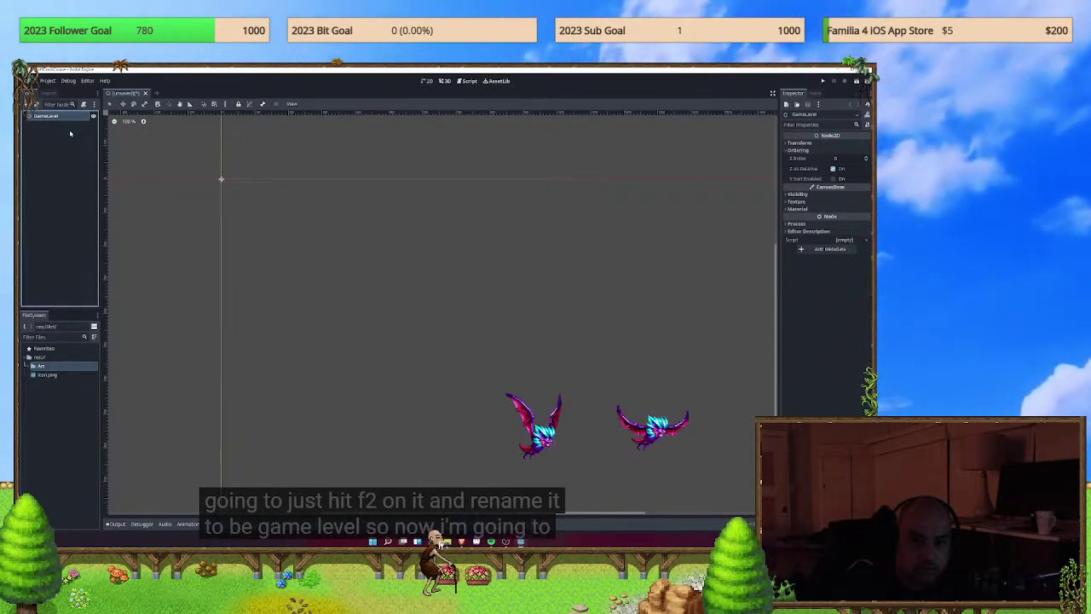
Save the scene as game_level.tscn in a new project folder named Level.
key("ctrl+s")
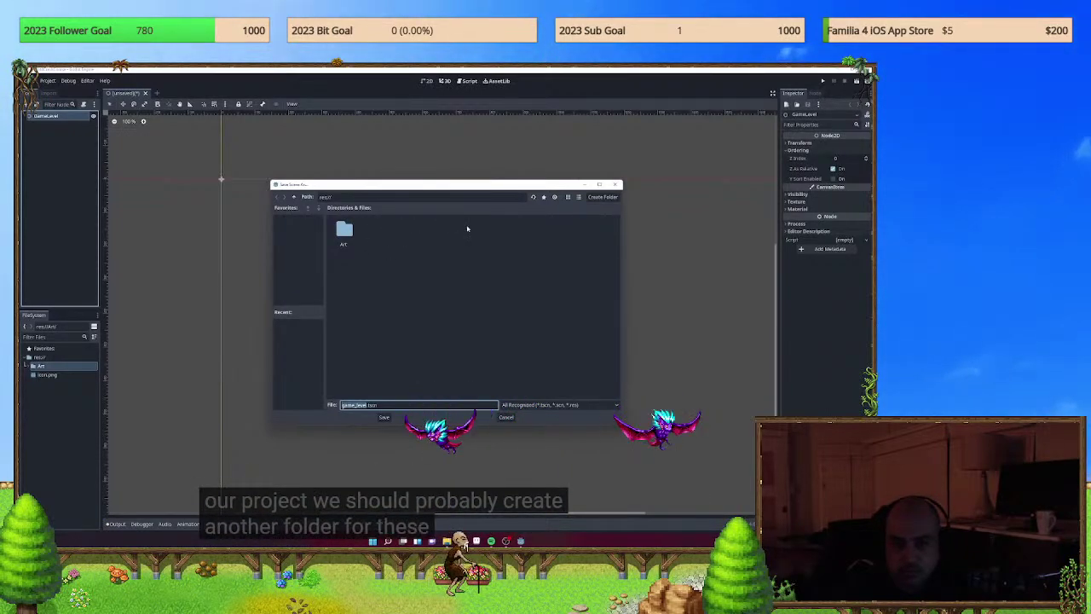
left_click(608, 198)
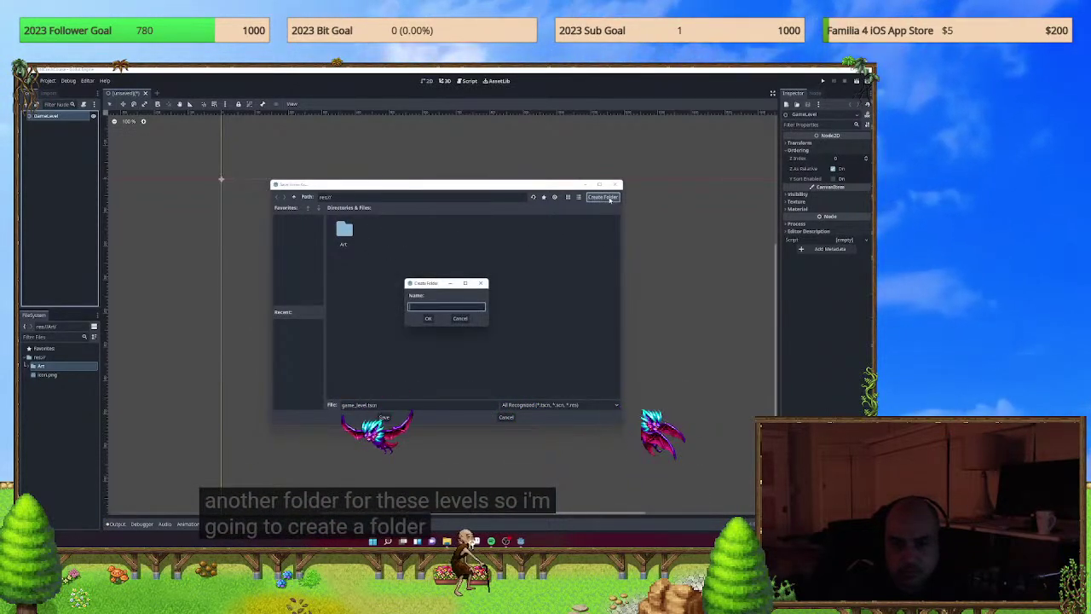
type("Level")
key("Return")
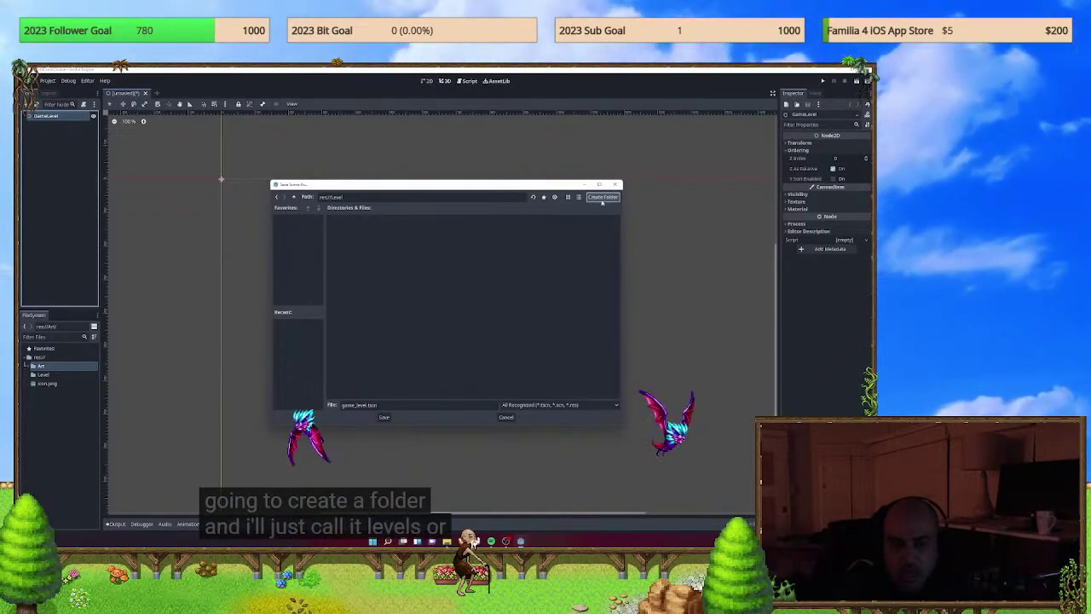
left_click(384, 417)
Rename the Level folder to Levels and expand it in the project files.
key("F2")
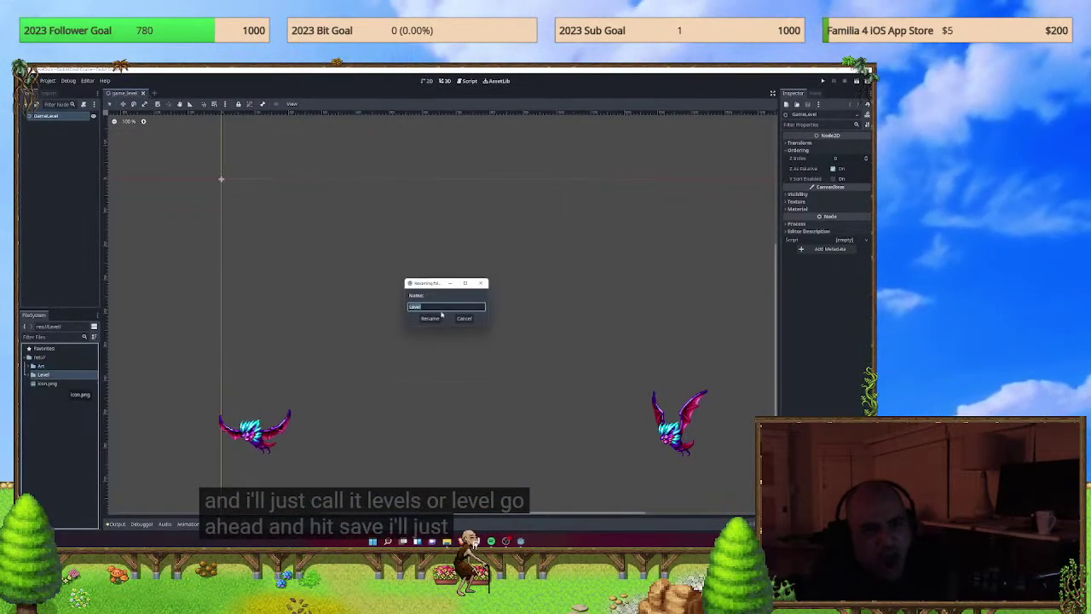
left_click(430, 319)
left_click(33, 374)
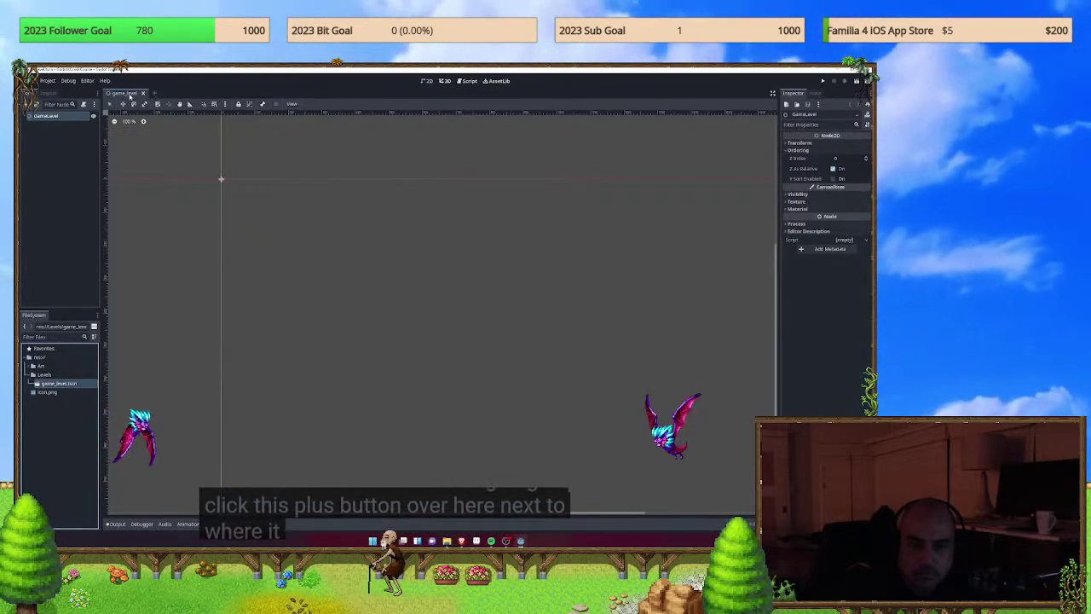
Add a new empty scene, check the GameLevel root in the game_level scene, and return to the empty scene.
left_click(154, 94)
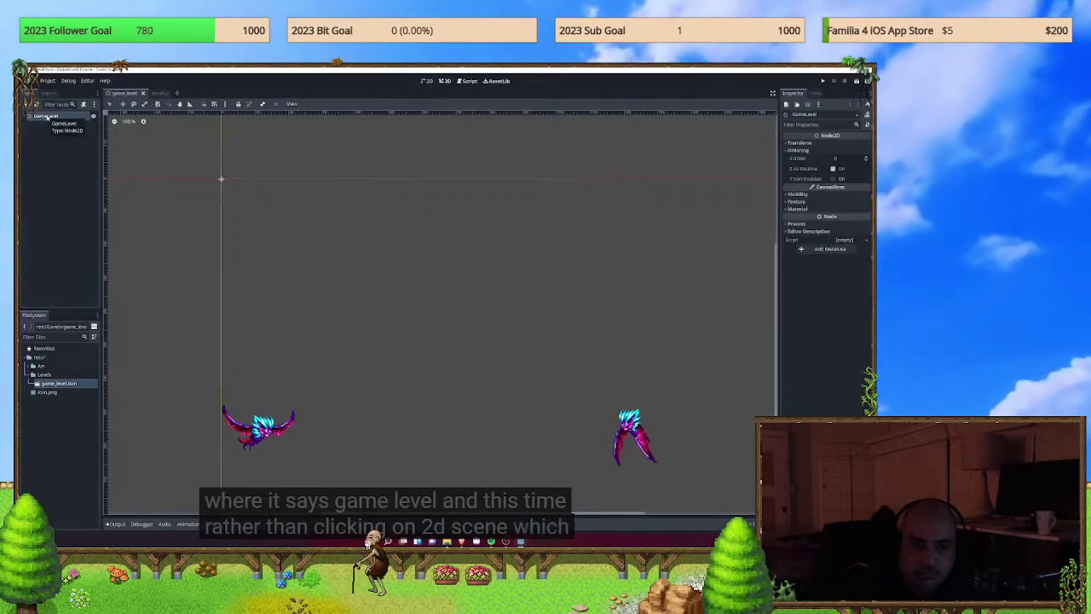
left_click(124, 93)
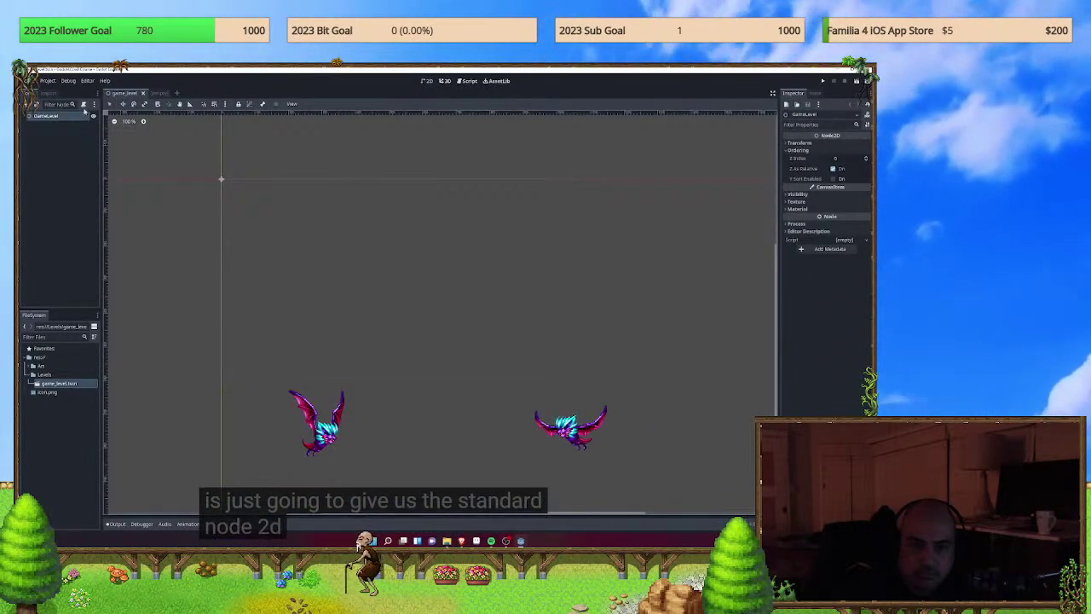
left_click(161, 92)
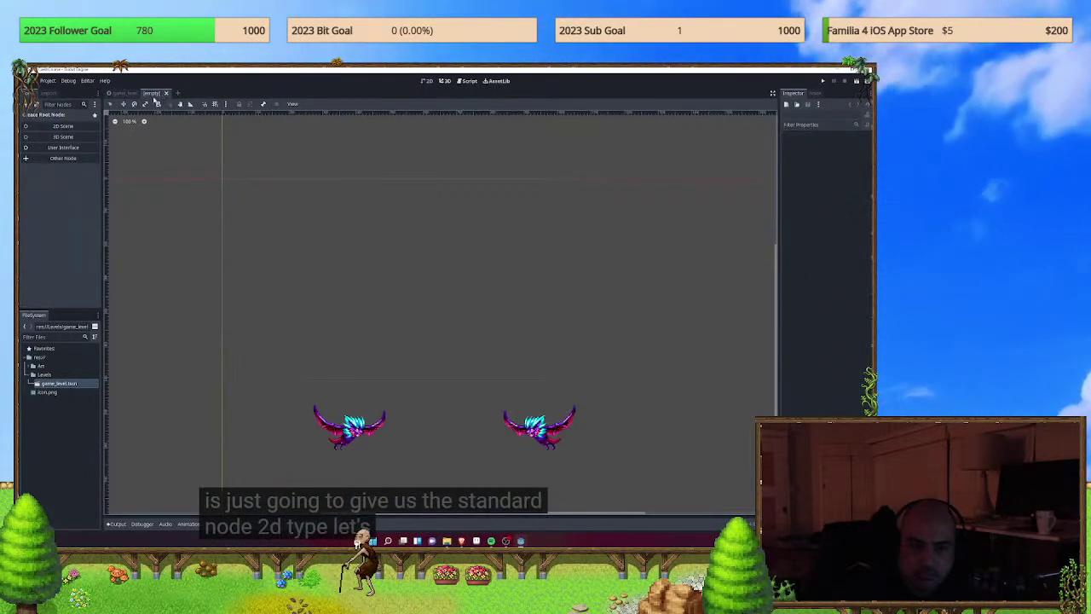
Start creating a root node for the empty scene, expand Node2D, CollisionObject2D and PhysicsBody2D, and select CharacterBody2D.
left_click(49, 159)
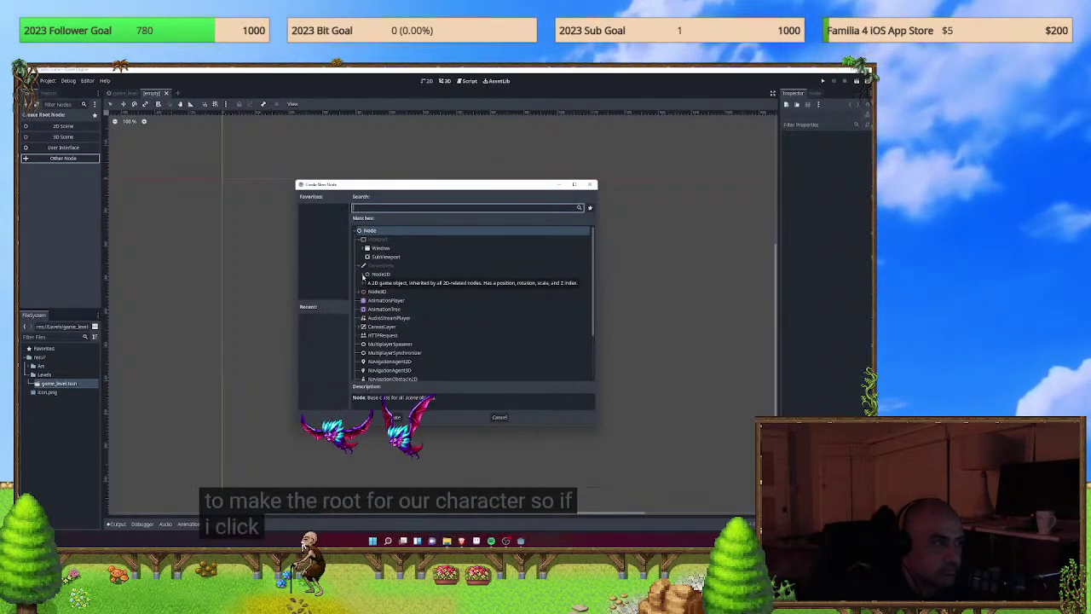
left_click(363, 275)
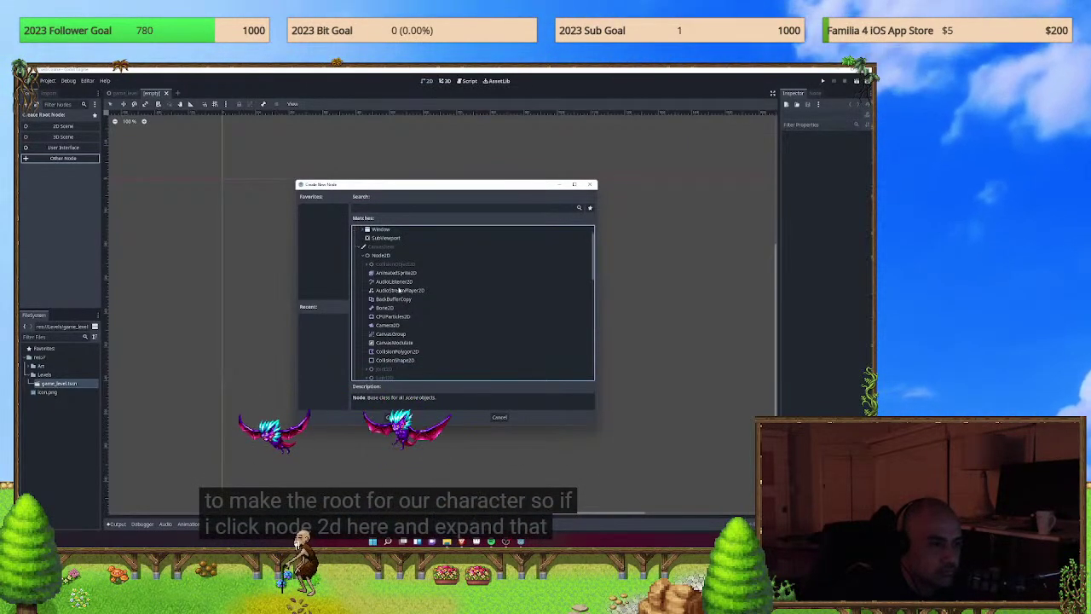
scroll(399, 291, "down", 3)
scroll(399, 289, "up", 5)
left_click(362, 275)
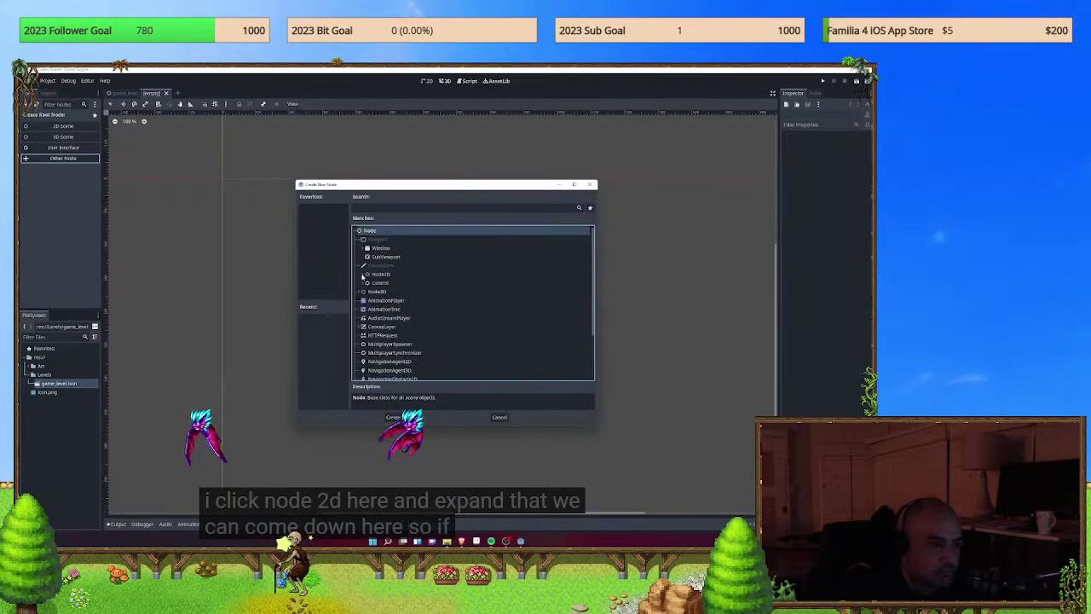
left_click(362, 274)
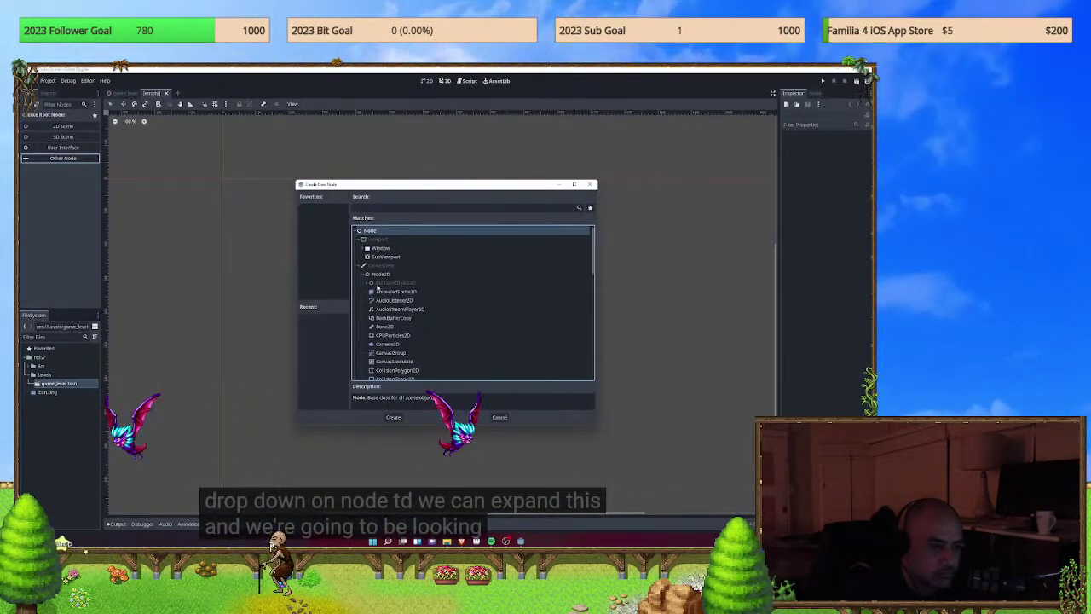
left_click(368, 283)
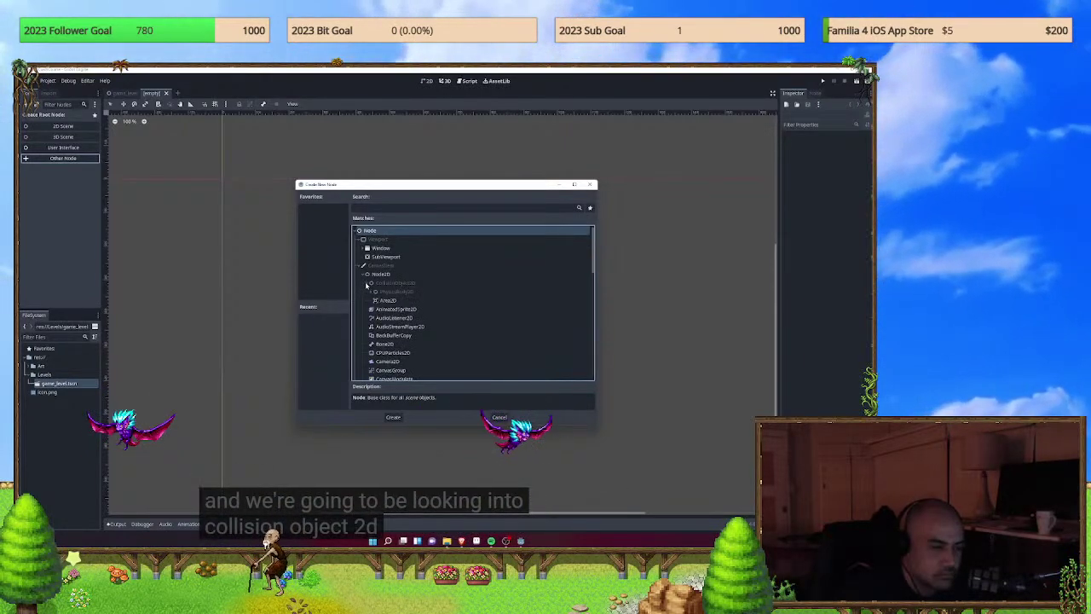
left_click(374, 291)
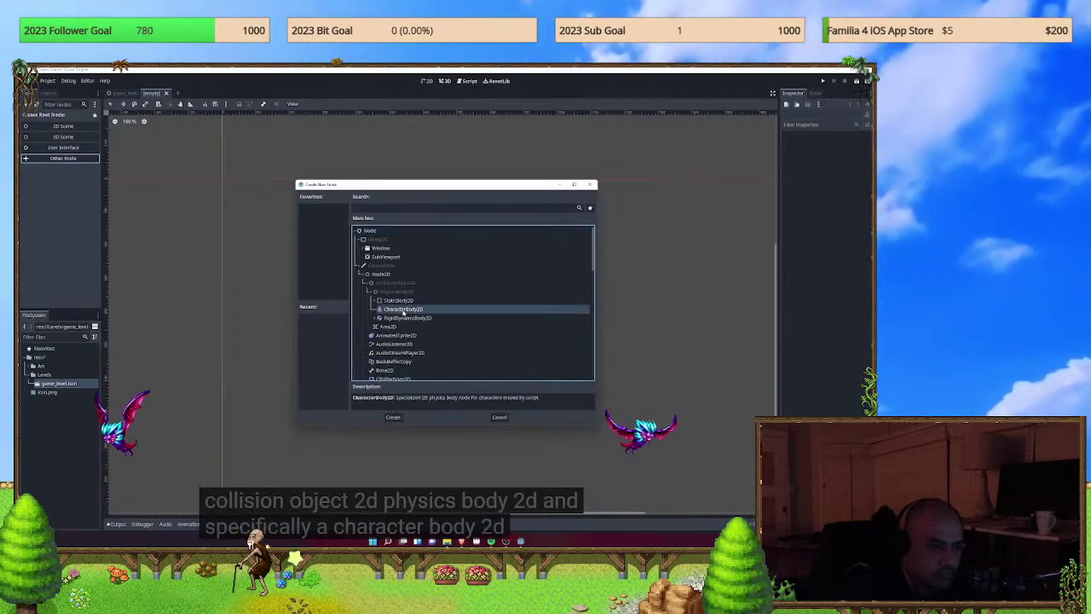
Pause the crash course video, leave full screen, and switch to the Godot project with the tiled room.
mouse_move(280, 331)
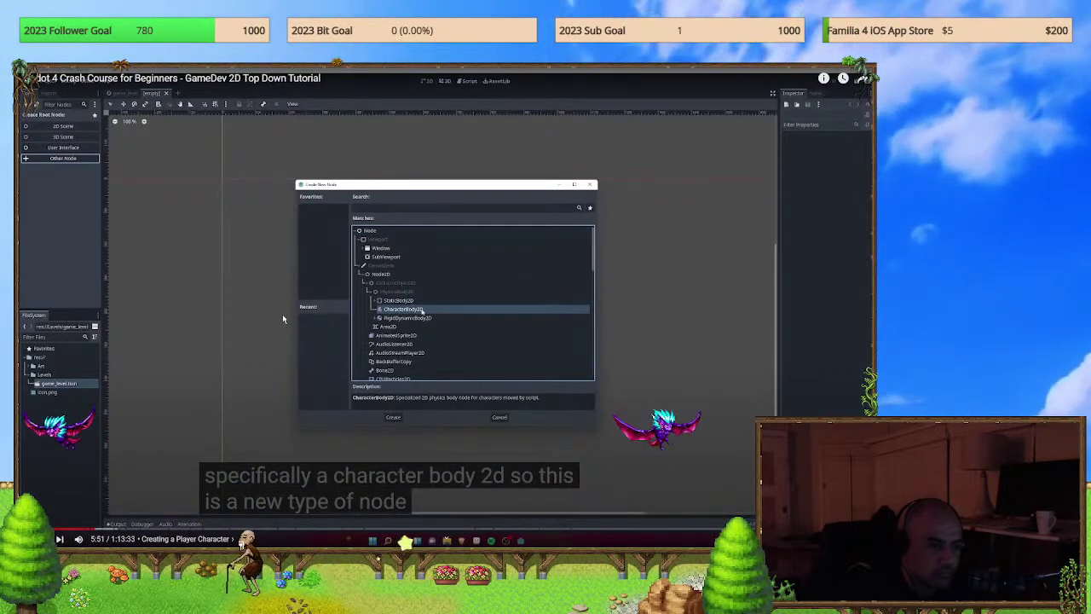
left_click(590, 320)
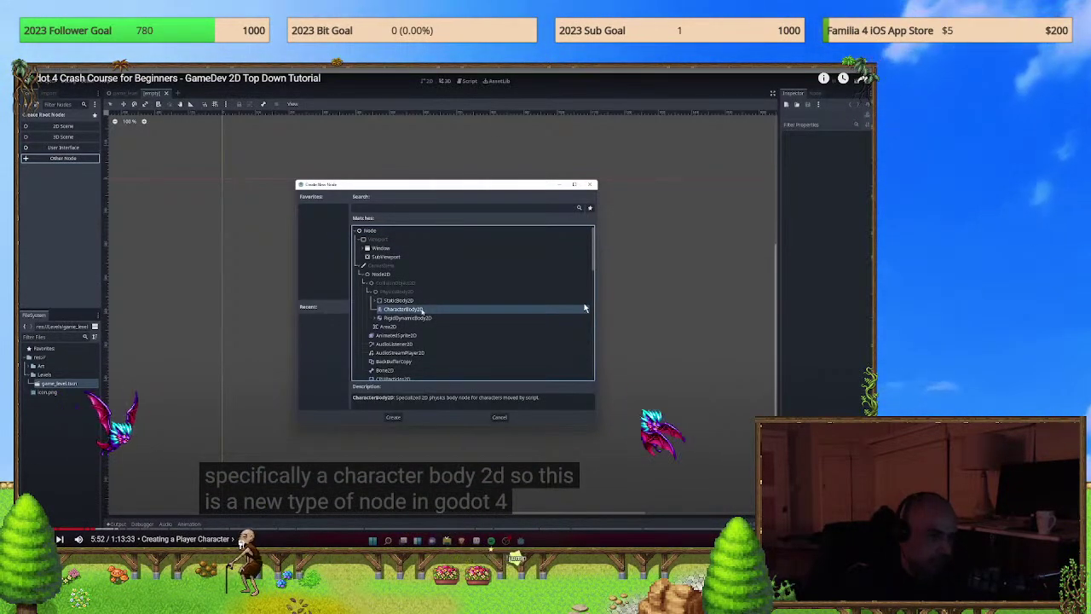
key("Escape")
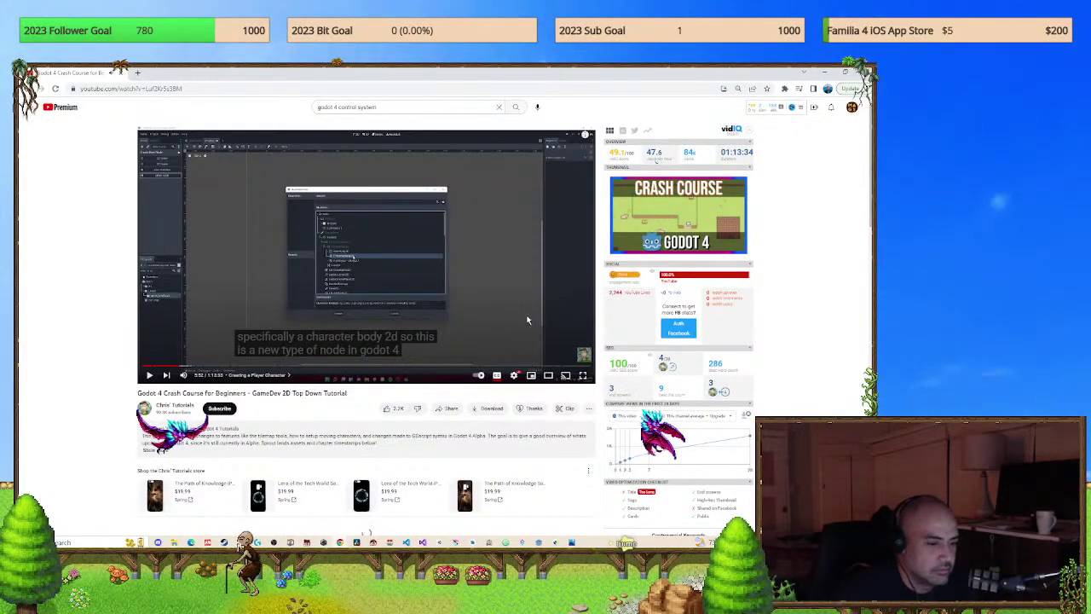
key("alt+Tab")
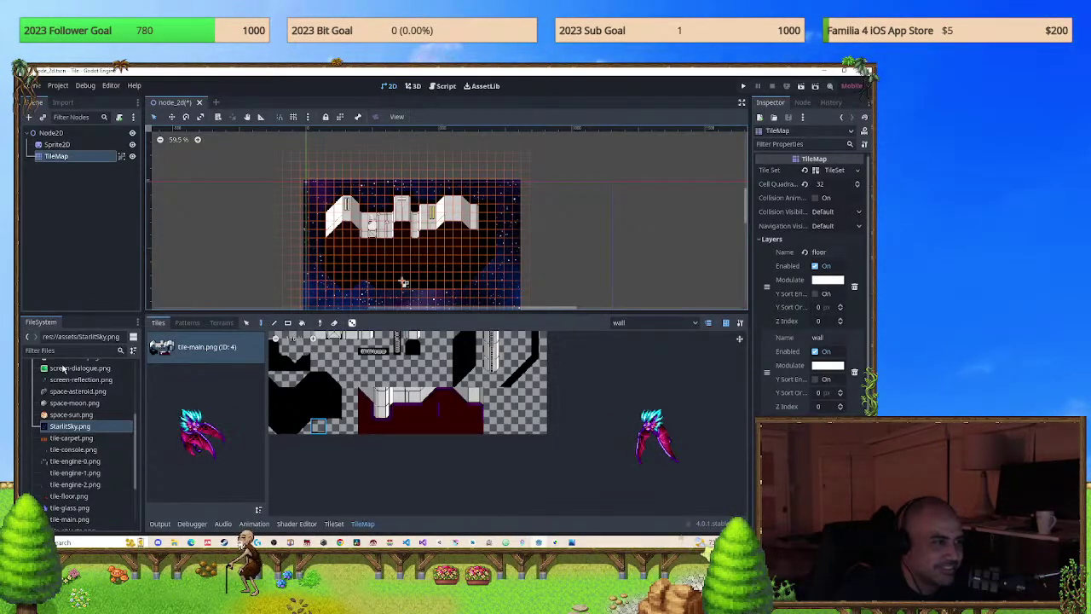
Add a CharacterBody2D child node to the root Node2D.
left_click(47, 179)
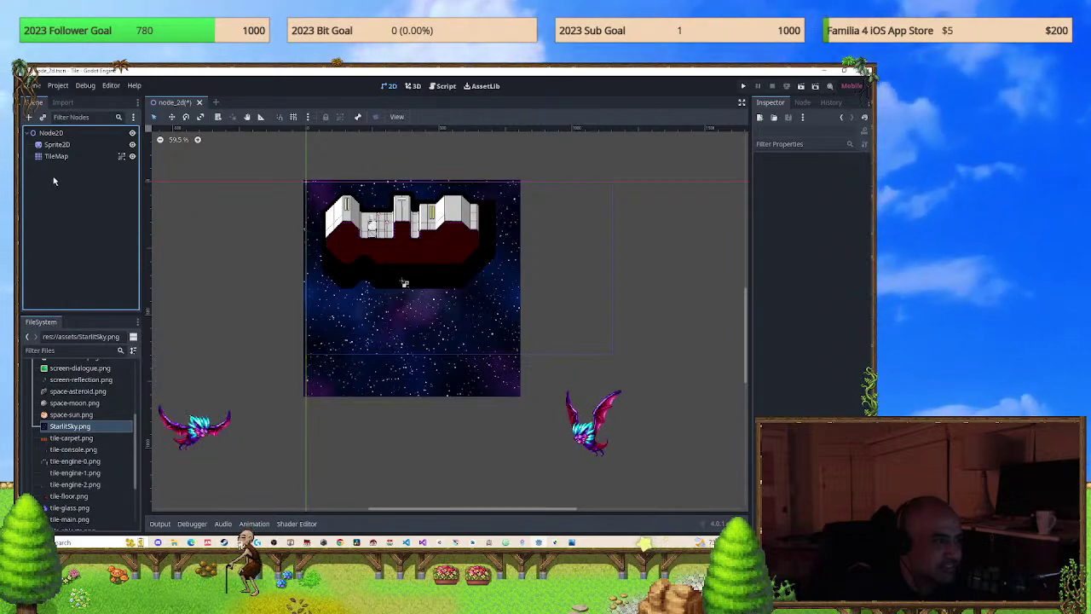
right_click(57, 135)
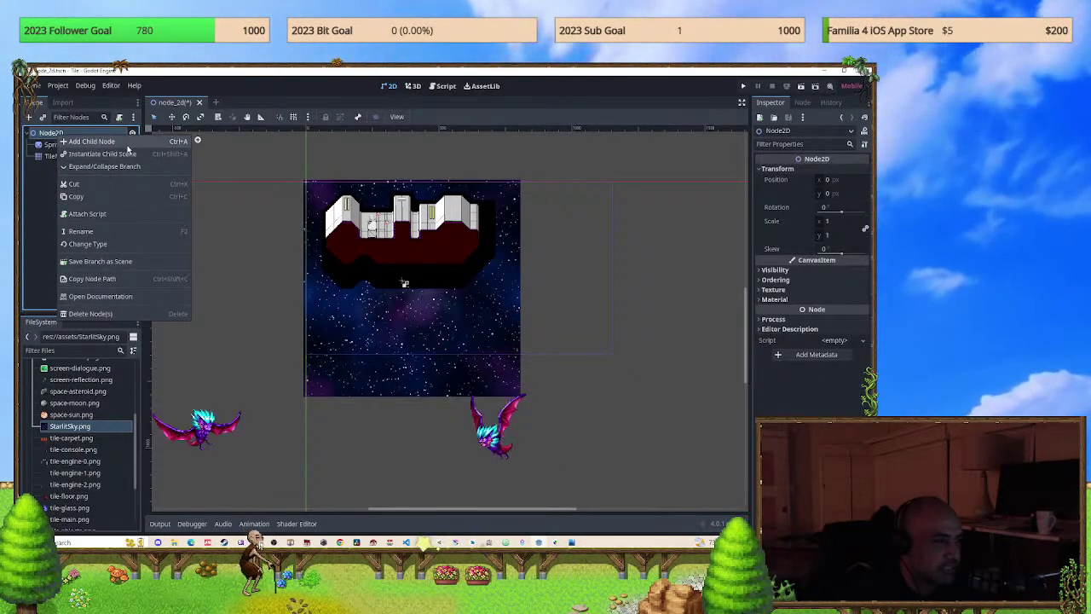
left_click(90, 141)
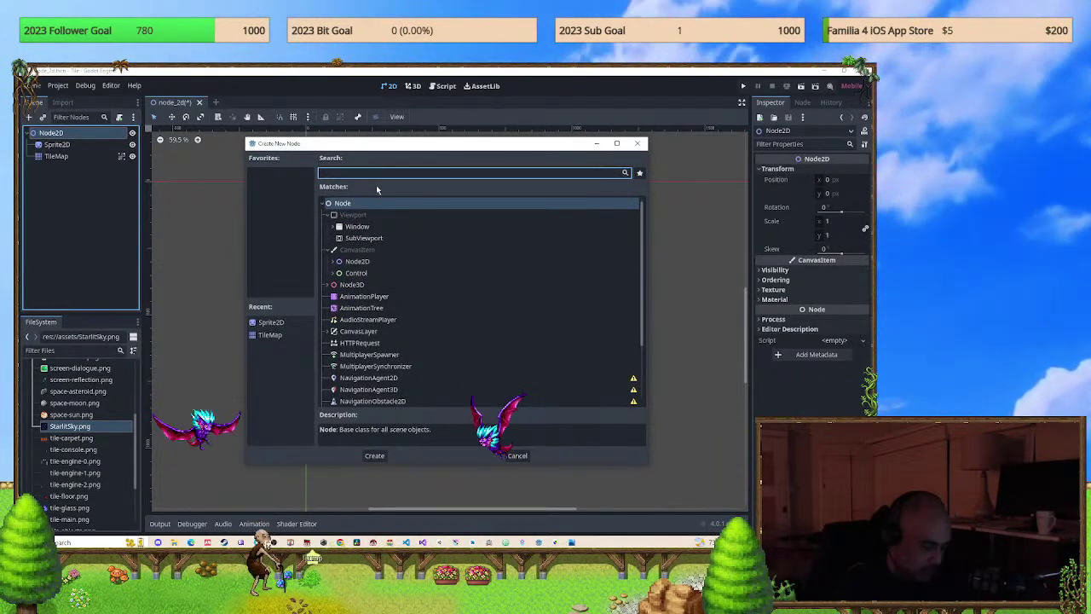
type("cha")
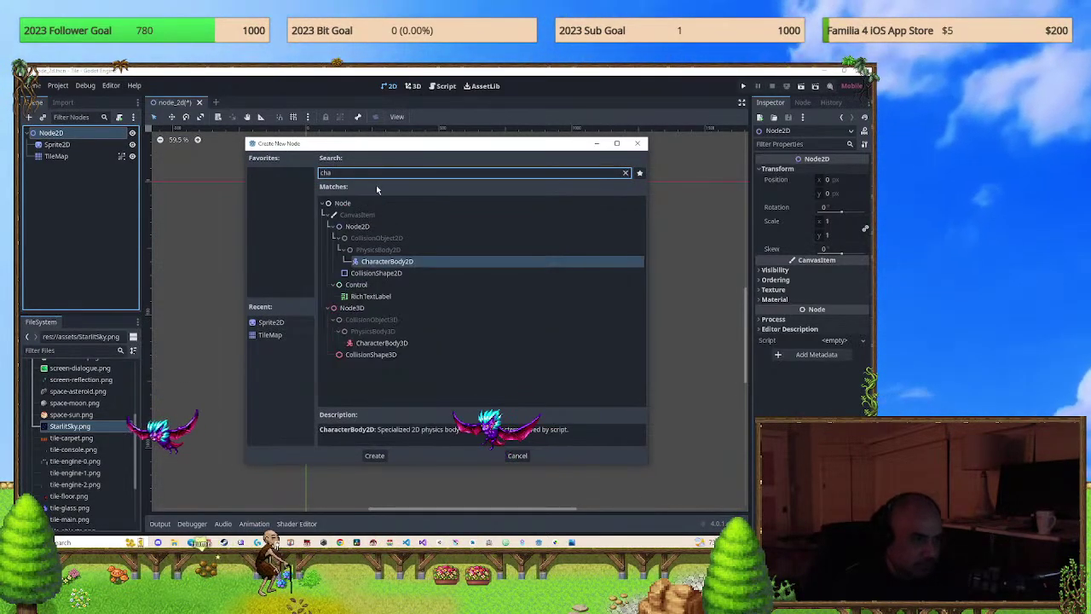
double_click(406, 260)
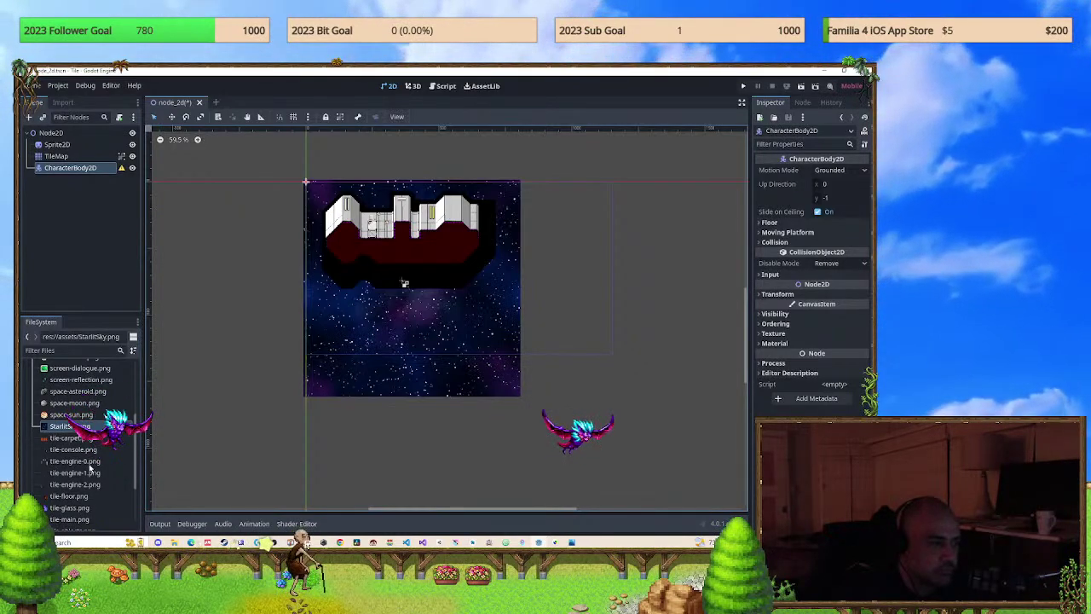
Select walking-alien.png in the project files and read the CharacterBody2D node's configuration warning.
scroll(90, 467, "down", 3)
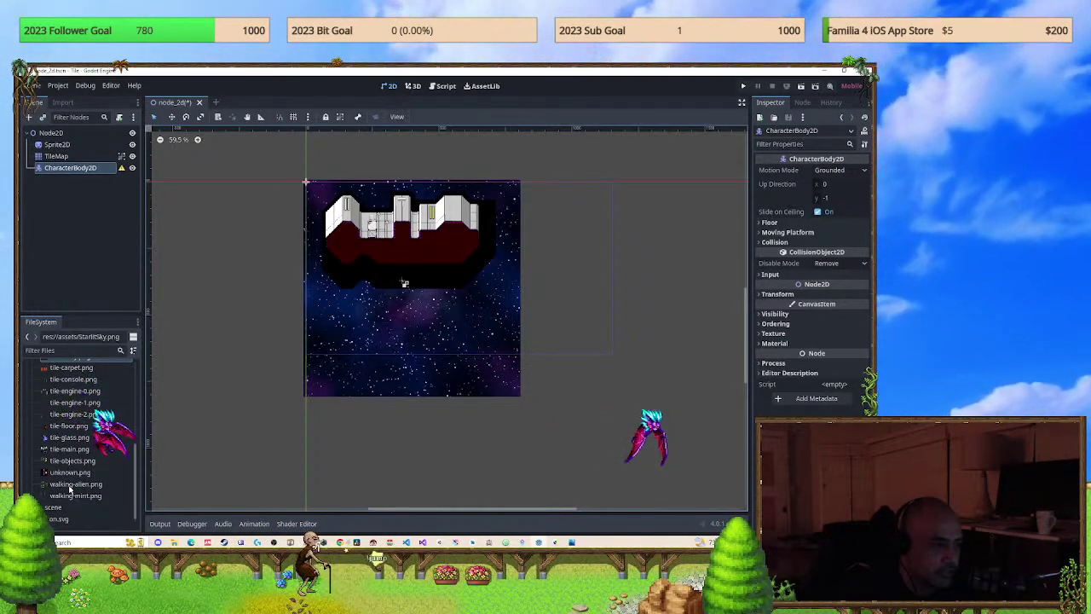
left_click(71, 484)
left_click(72, 168)
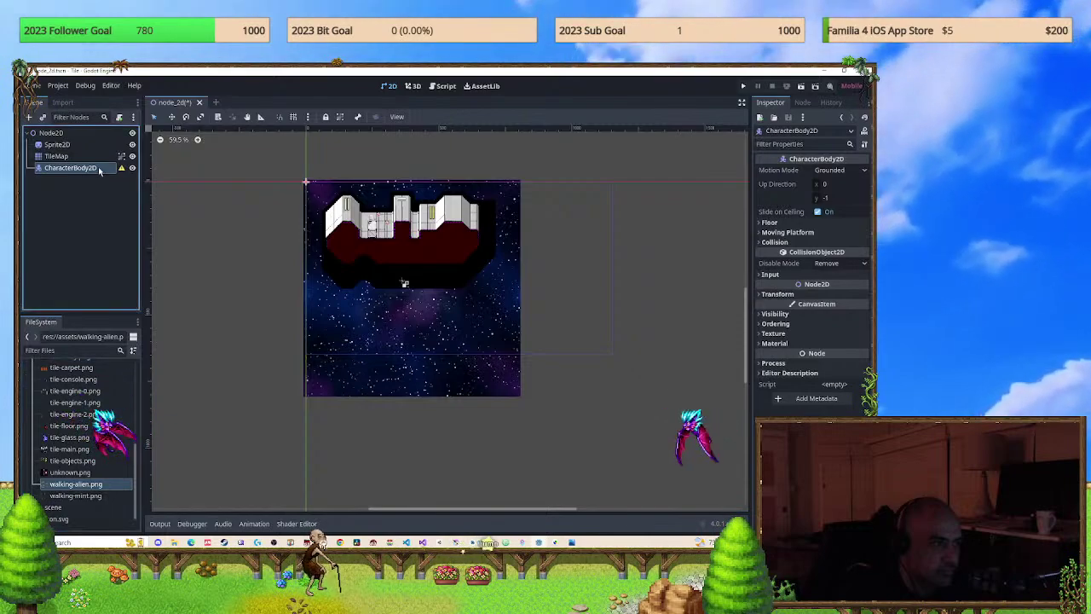
left_click(122, 169)
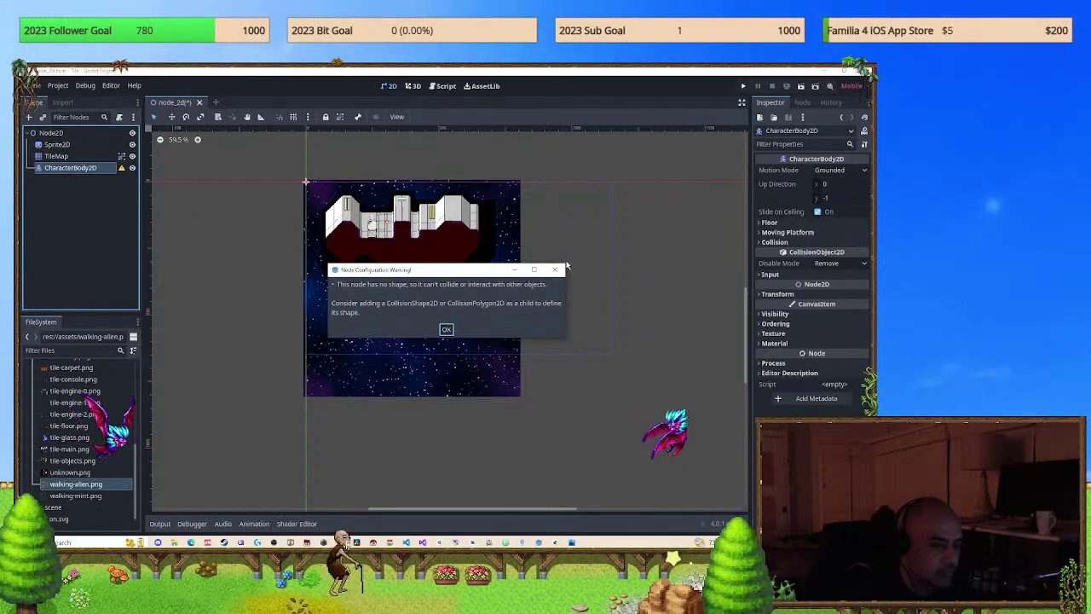
left_click(554, 270)
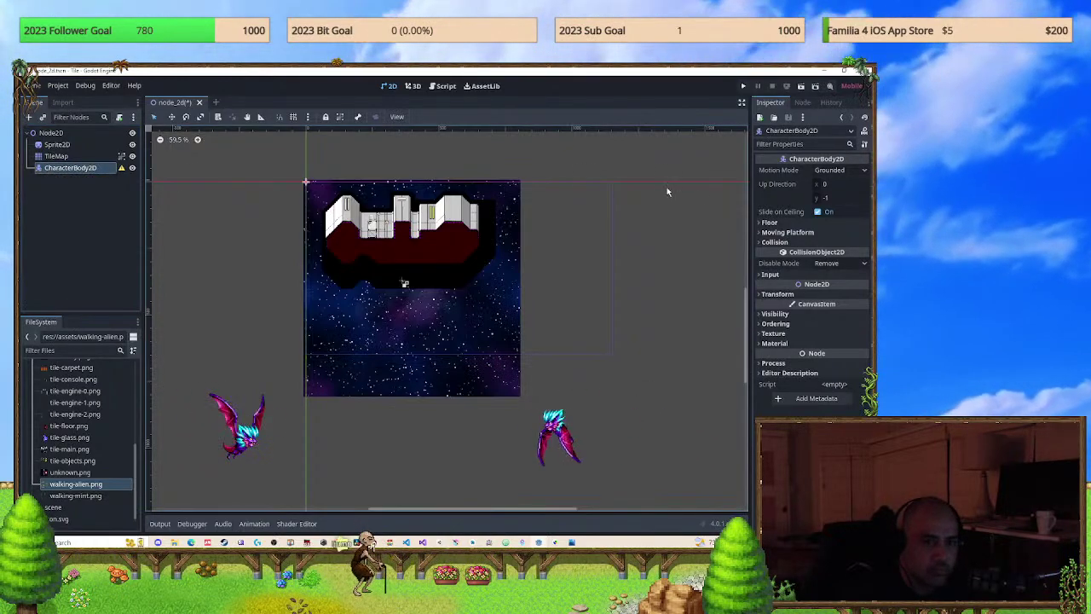
Set the CharacterBody2D's Motion Mode to Floating and expand its Collision and Moving Platform properties.
left_click(843, 171)
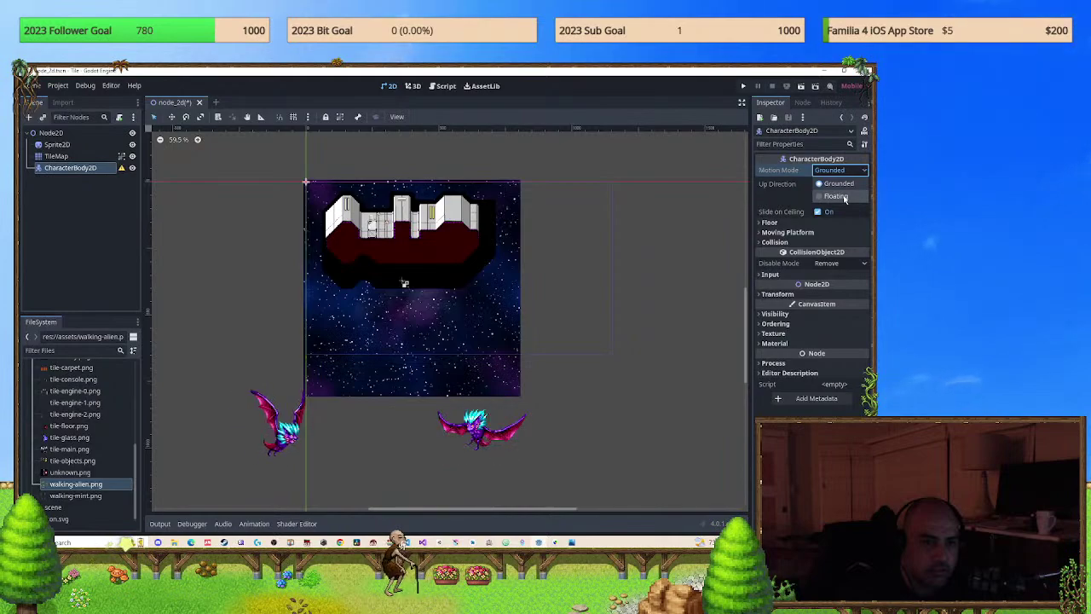
left_click(835, 196)
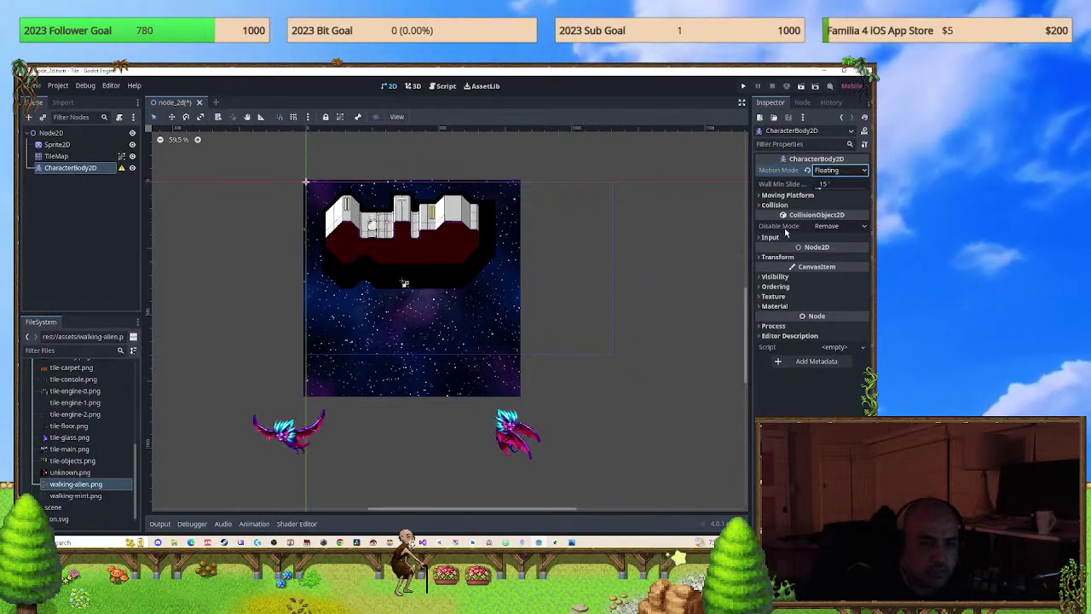
left_click(773, 205)
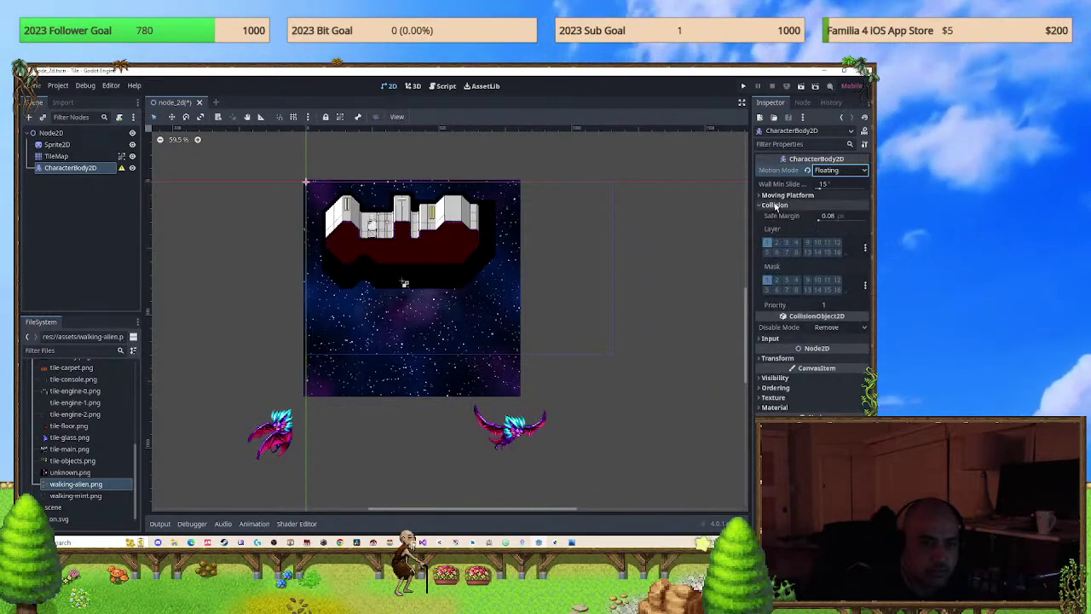
left_click(789, 196)
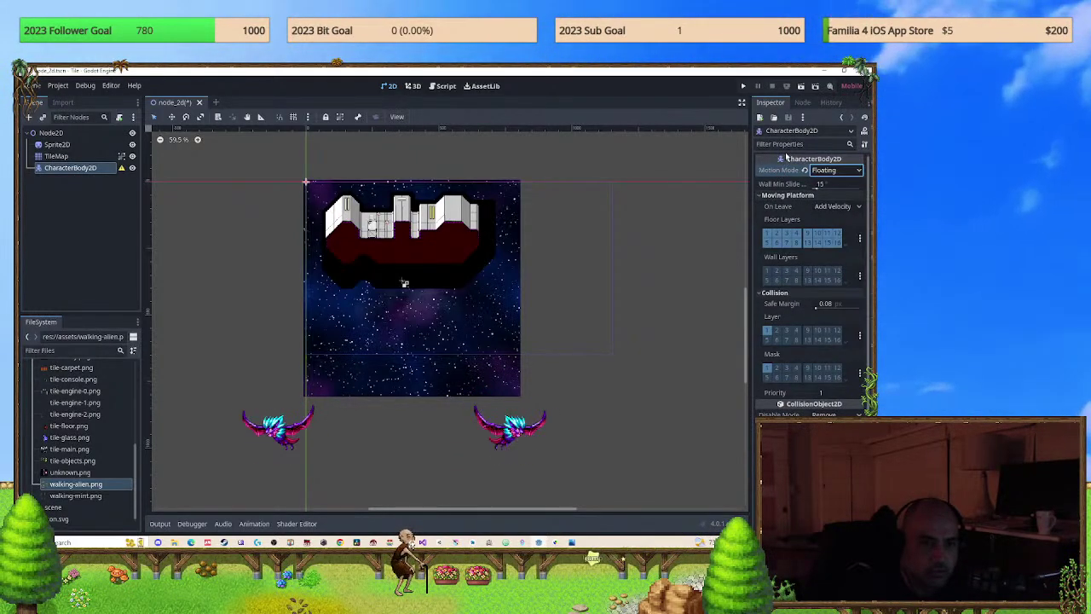
Show the Animation editor and open the walking-alien.png texture to inspect its sprite frames.
left_click(254, 523)
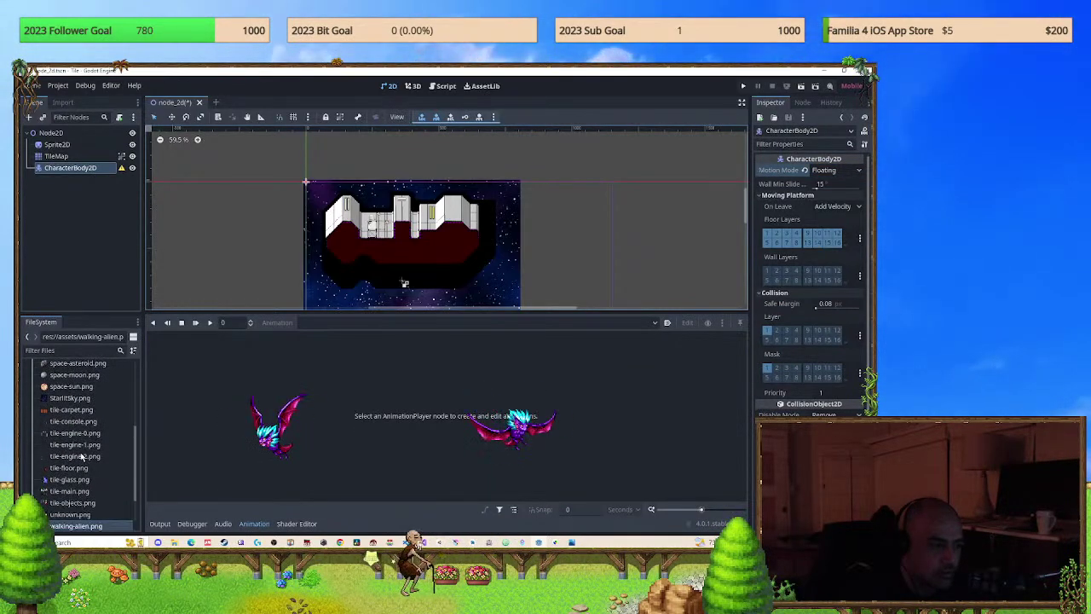
left_click(72, 485)
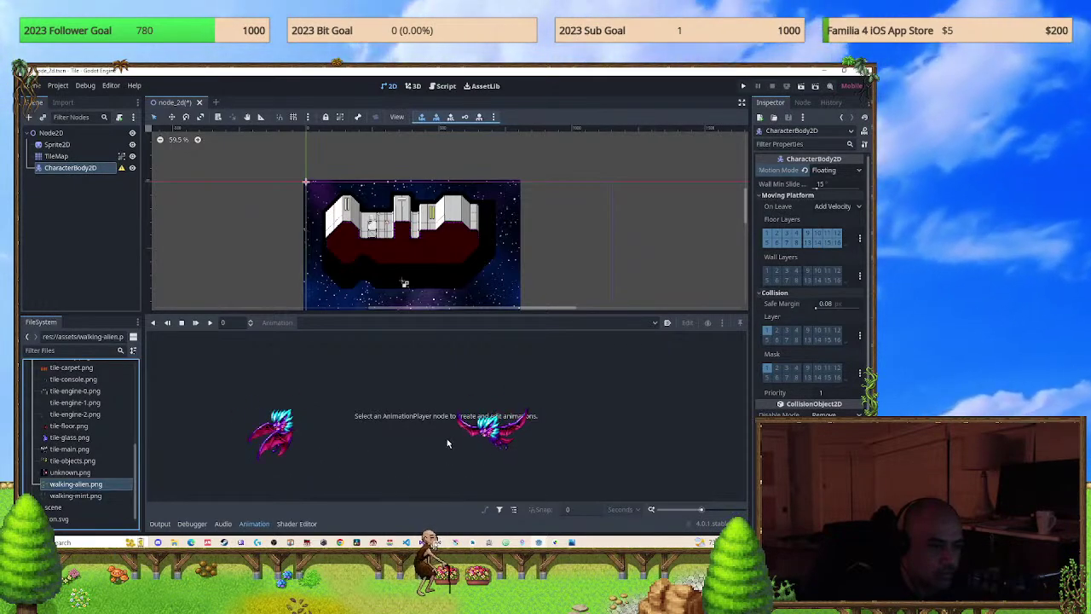
double_click(86, 483)
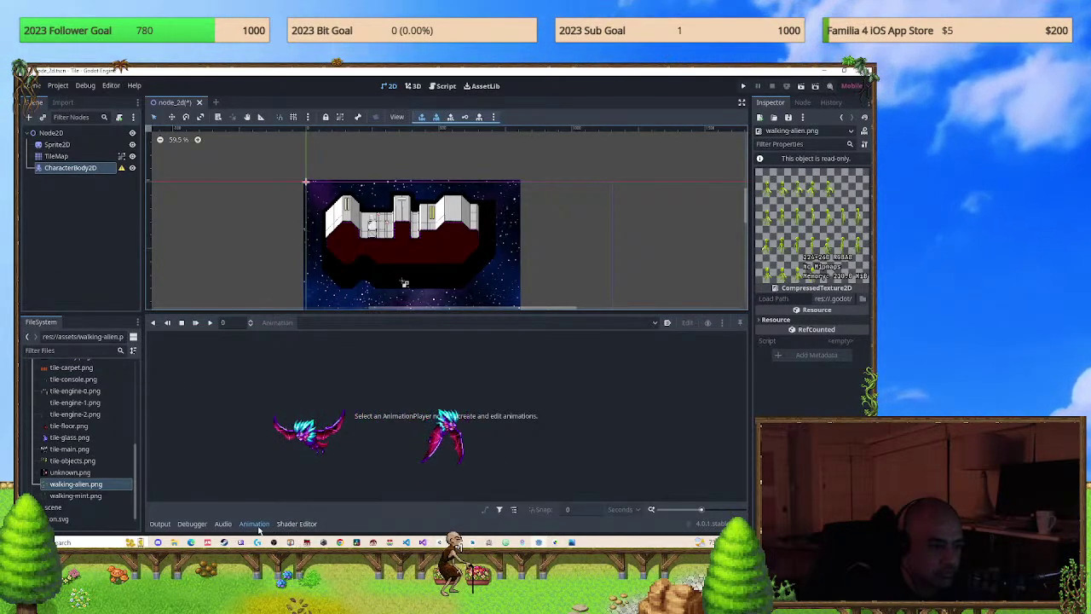
Look through the Shader Editor, Animation, Output, Debugger and Audio tools with the walking-alien.png texture open.
left_click(298, 524)
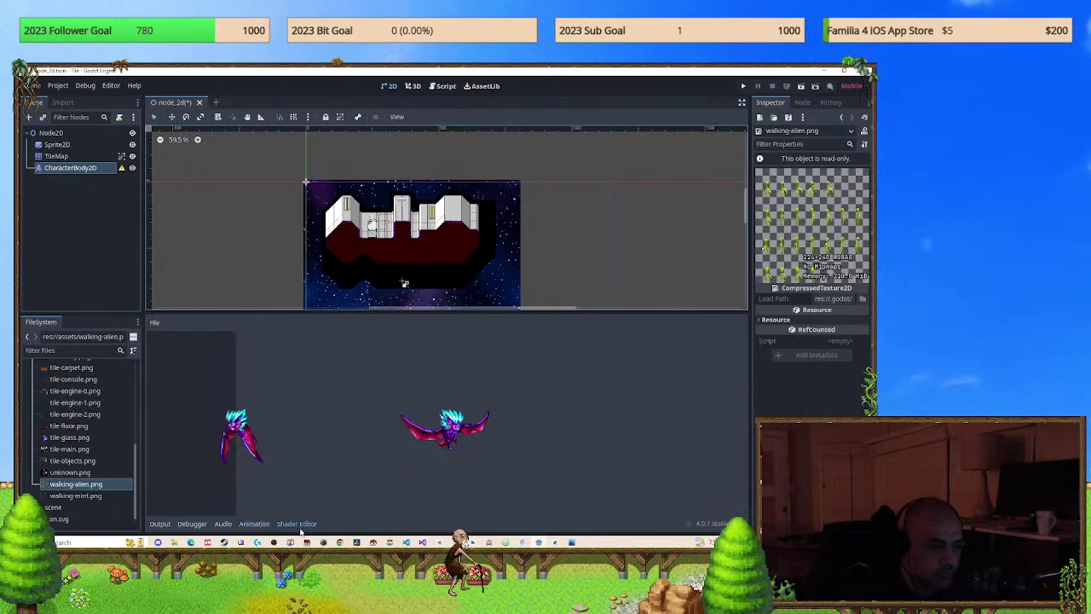
left_click(259, 524)
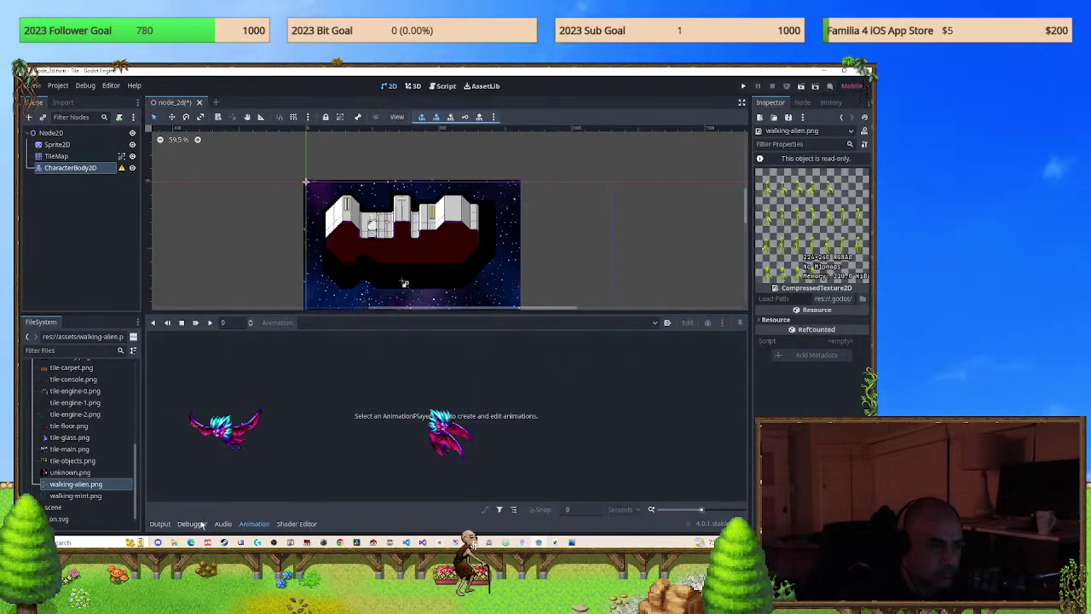
left_click(222, 523)
left_click(160, 523)
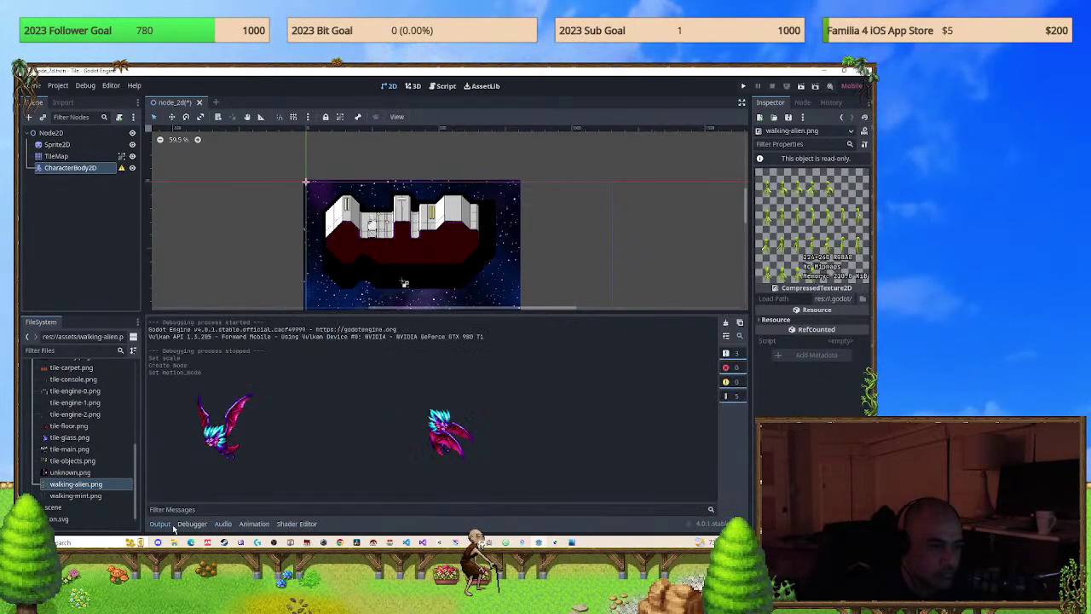
left_click(192, 523)
left_click(223, 523)
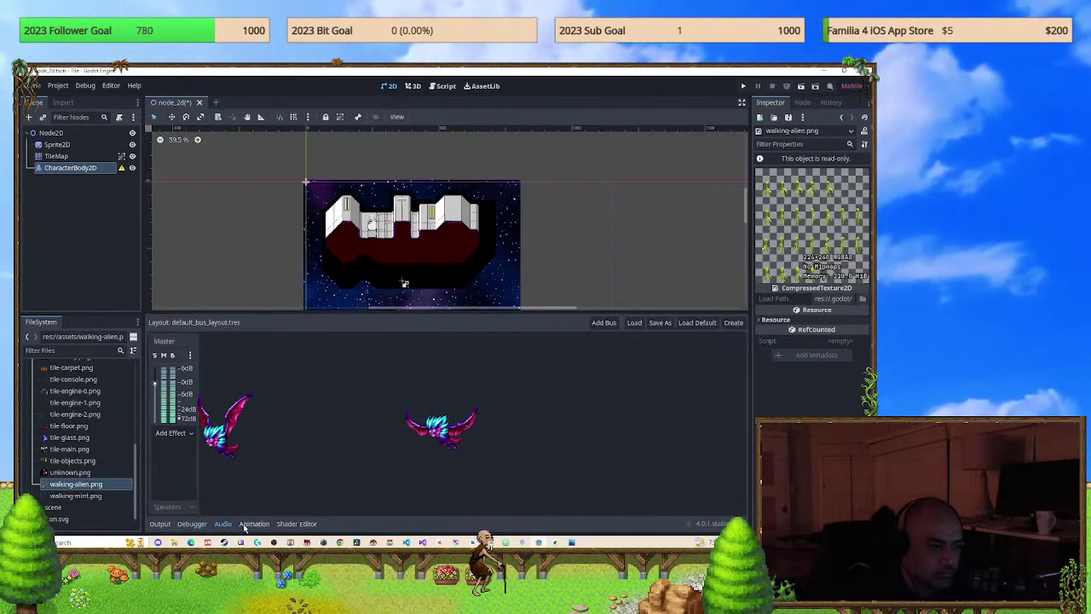
left_click(254, 524)
left_click(297, 523)
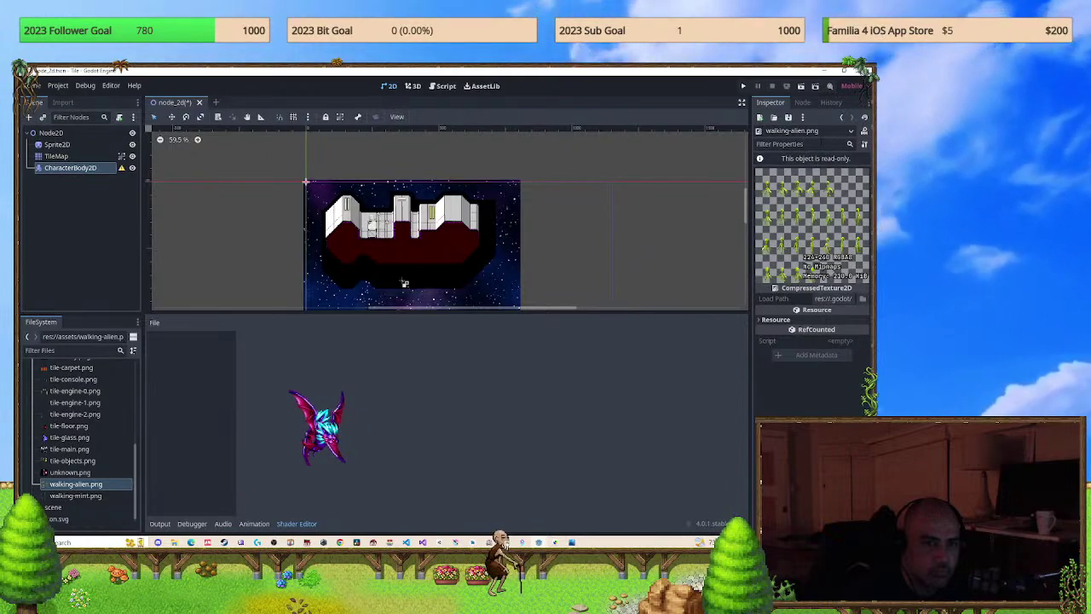
Try to place walking-alien.png into the scene tree below CharacterBody2D, and check the Output and Debugger.
left_click_drag(66, 486, 103, 208)
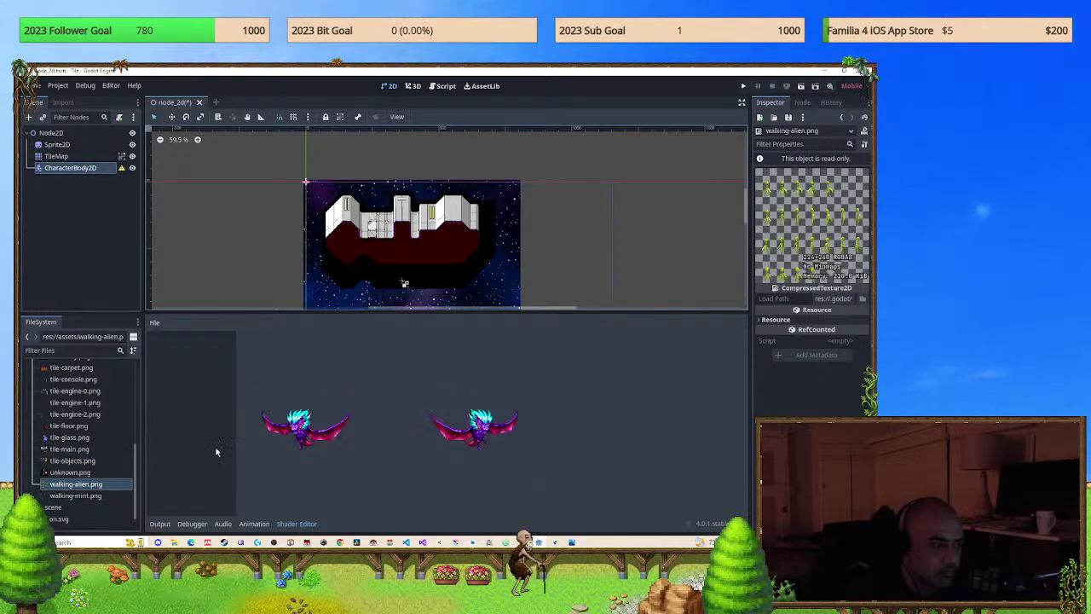
left_click(161, 525)
left_click(192, 524)
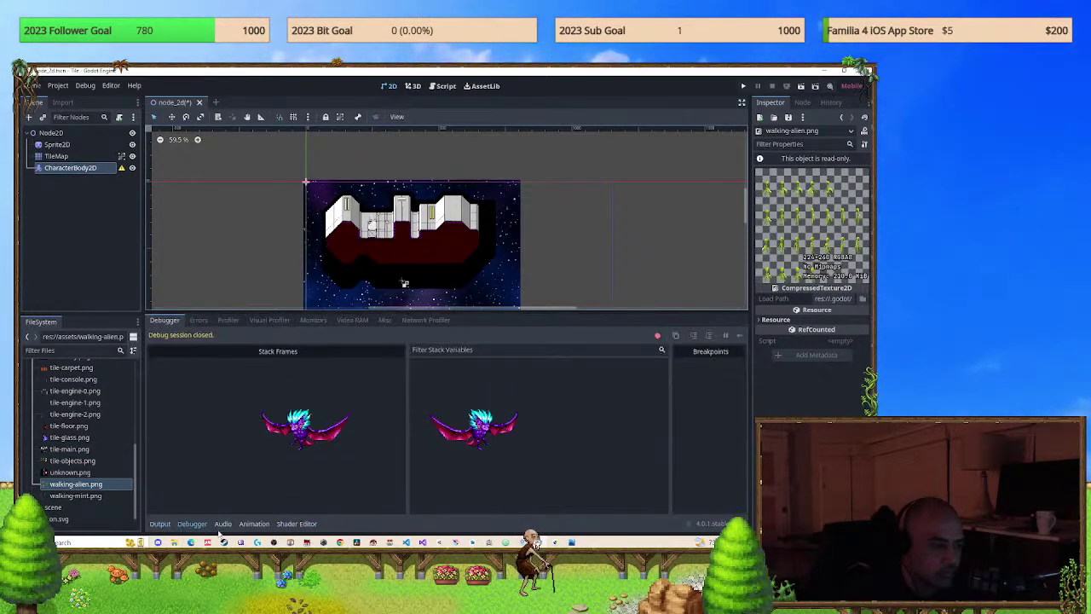
Check the CharacterBody2D's configuration warning and add a CollisionShape2D as its child node.
left_click(56, 192)
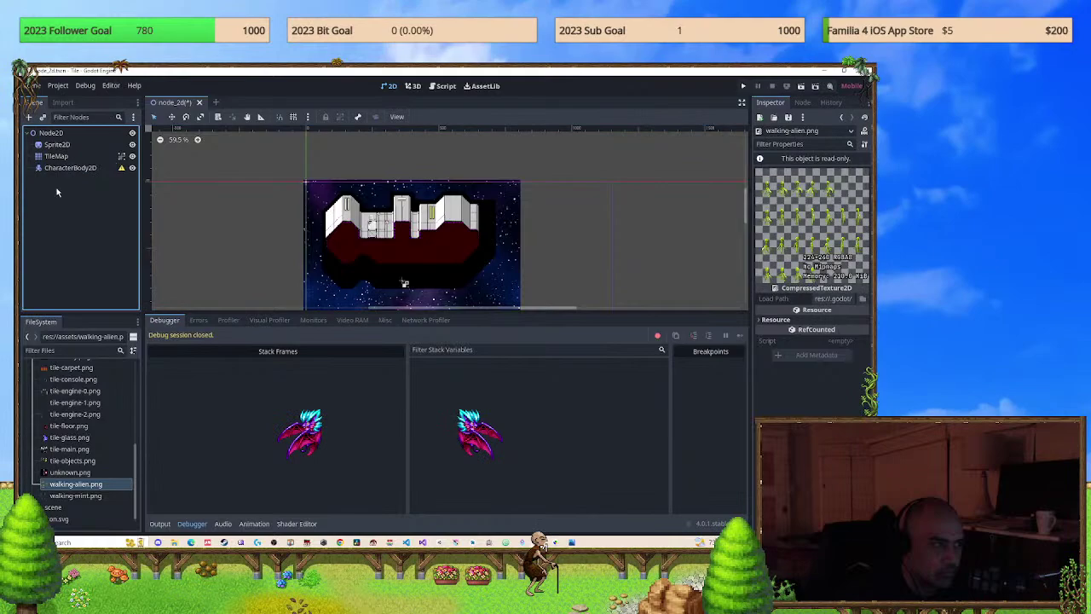
left_click(121, 168)
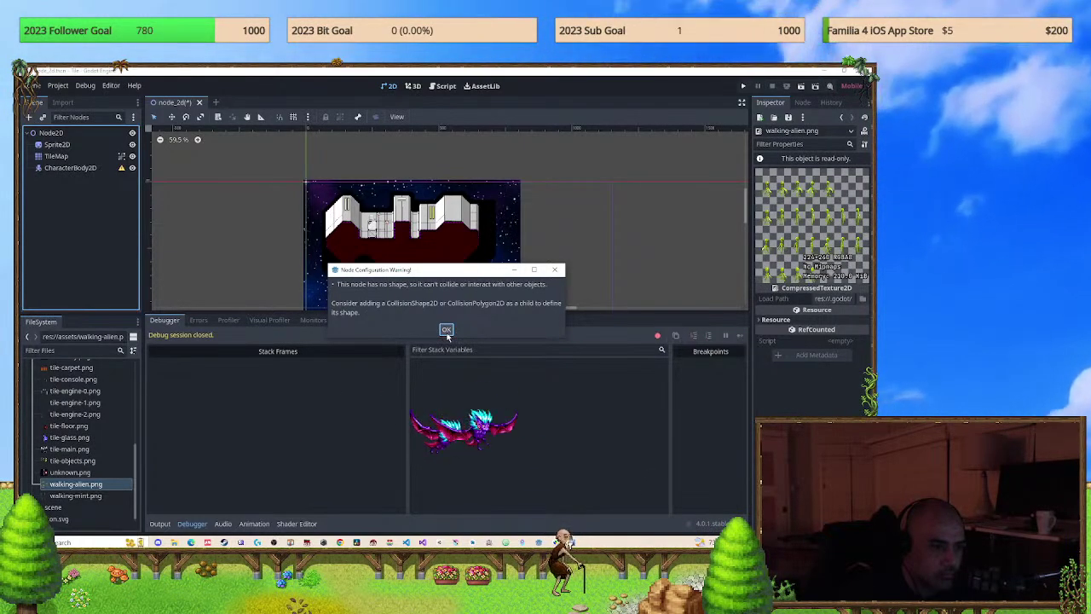
left_click(446, 330)
right_click(68, 169)
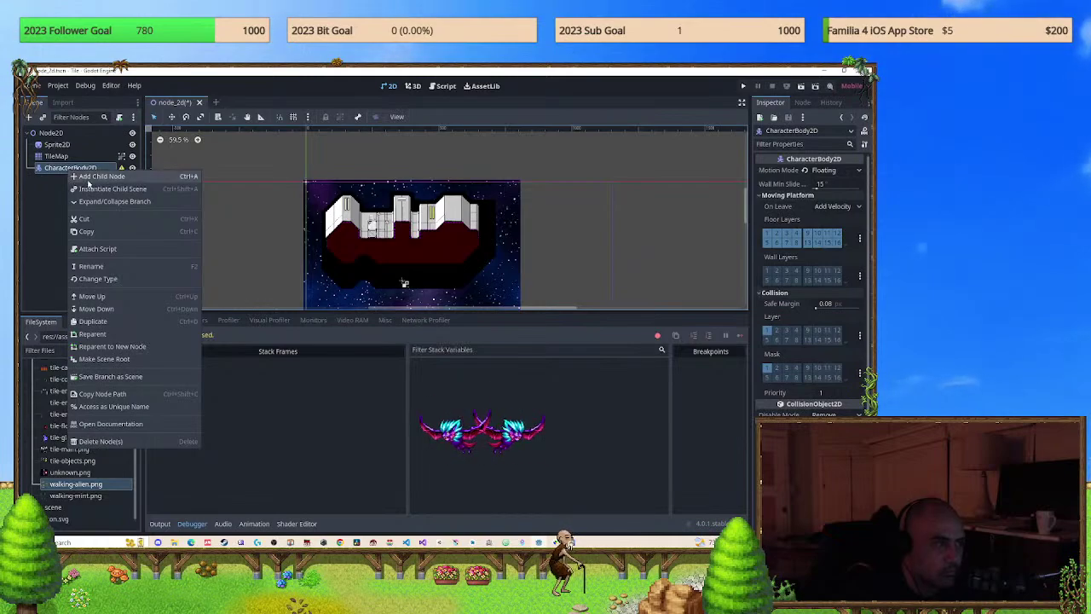
left_click(94, 176)
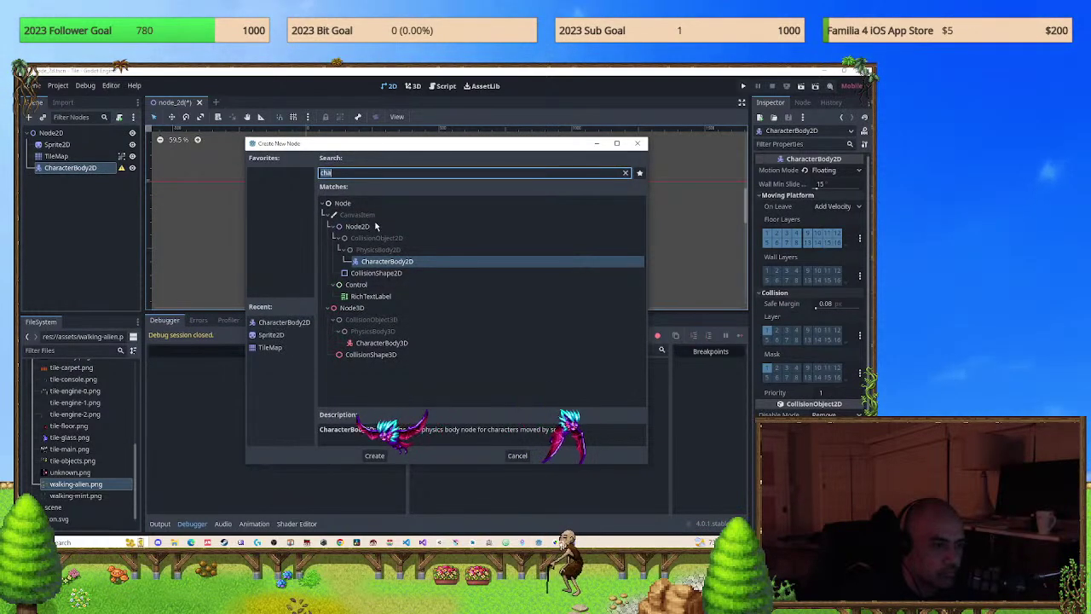
left_click(381, 271)
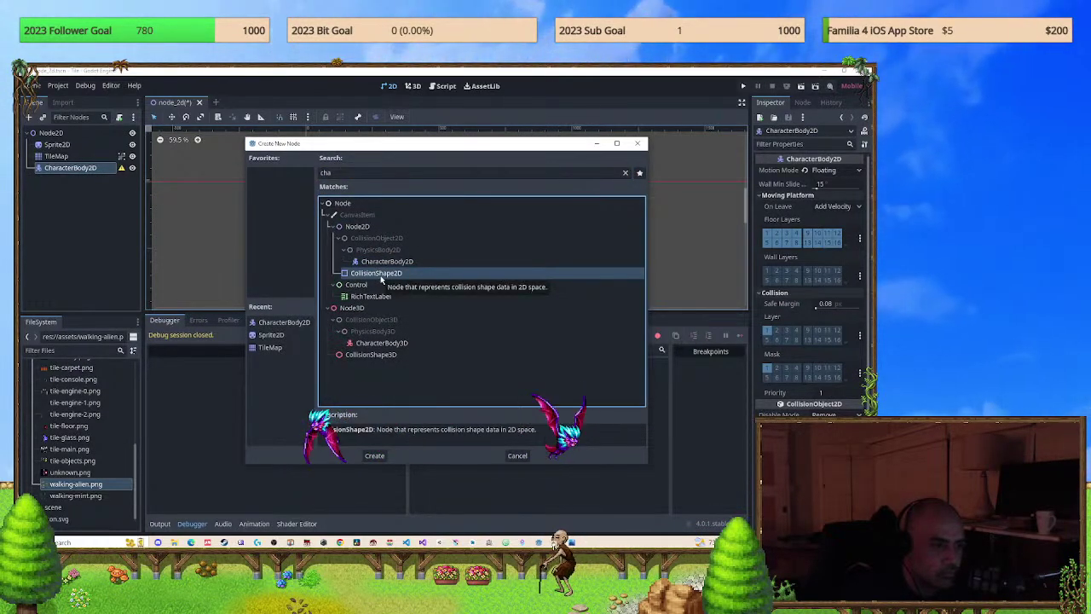
double_click(380, 273)
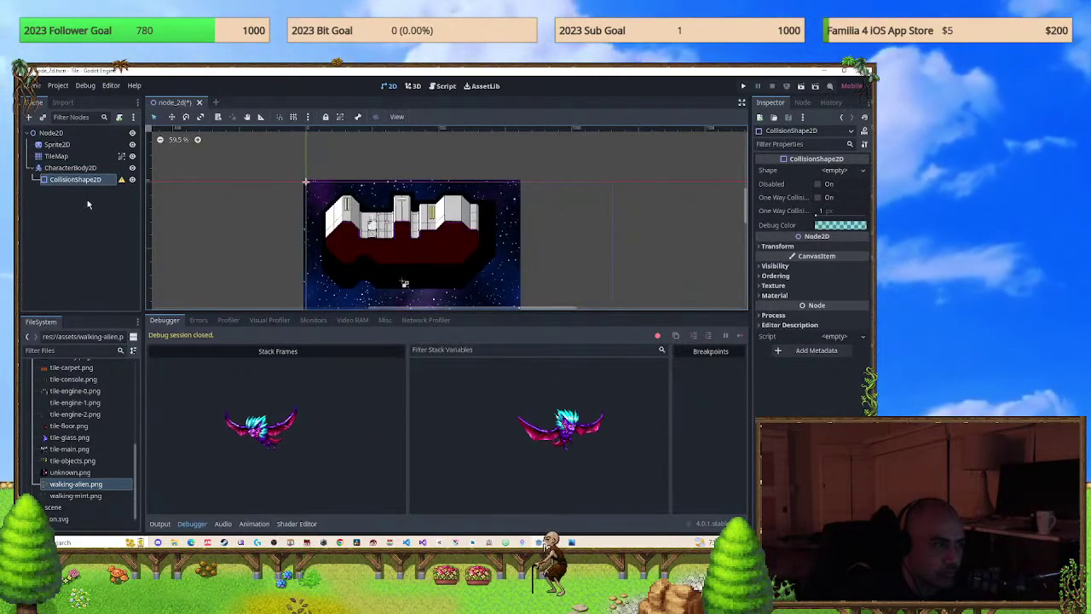
Check the CollisionShape2D's configuration warning and assign a new CapsuleShape2D as its shape.
left_click(122, 179)
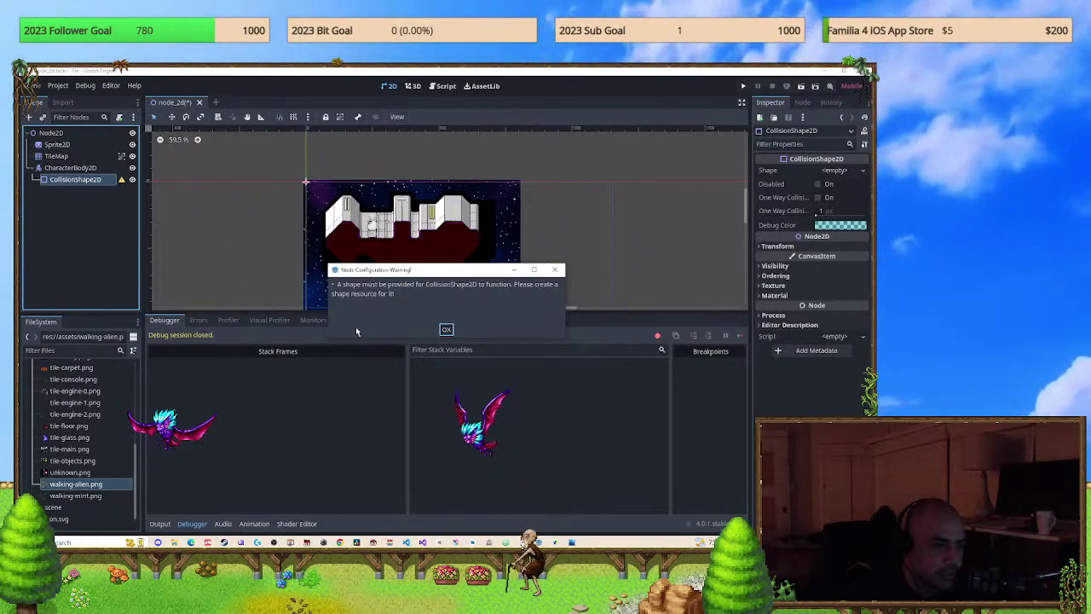
left_click(446, 330)
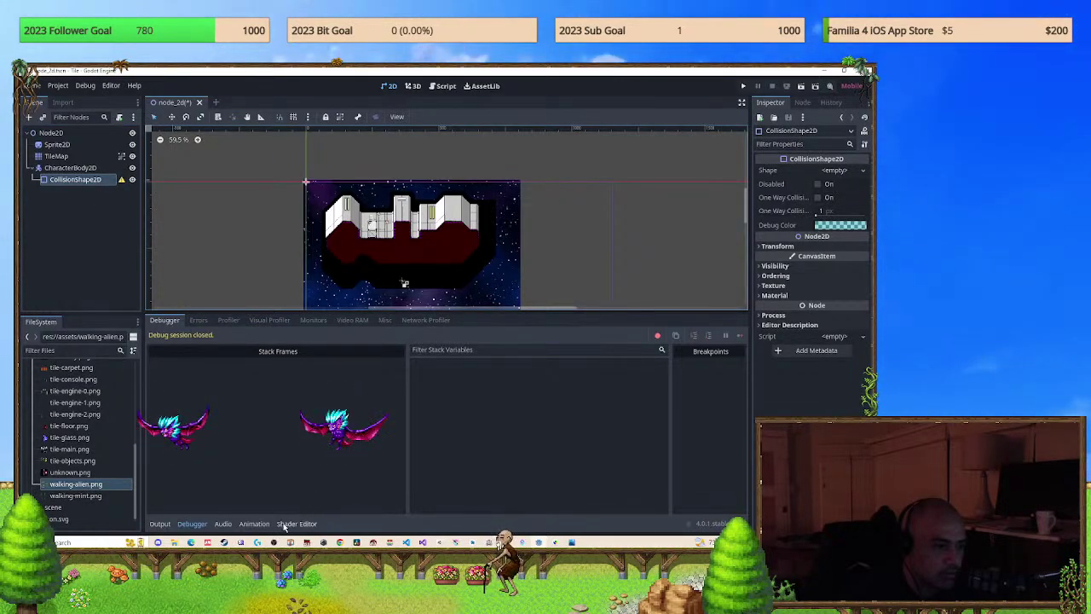
left_click(252, 523)
left_click(89, 180)
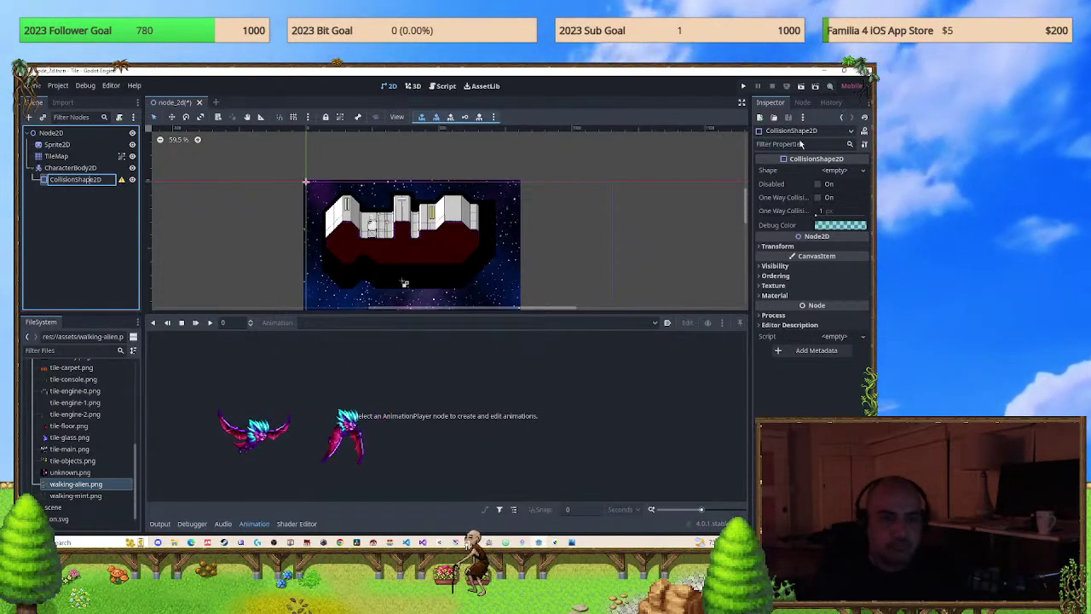
left_click(832, 171)
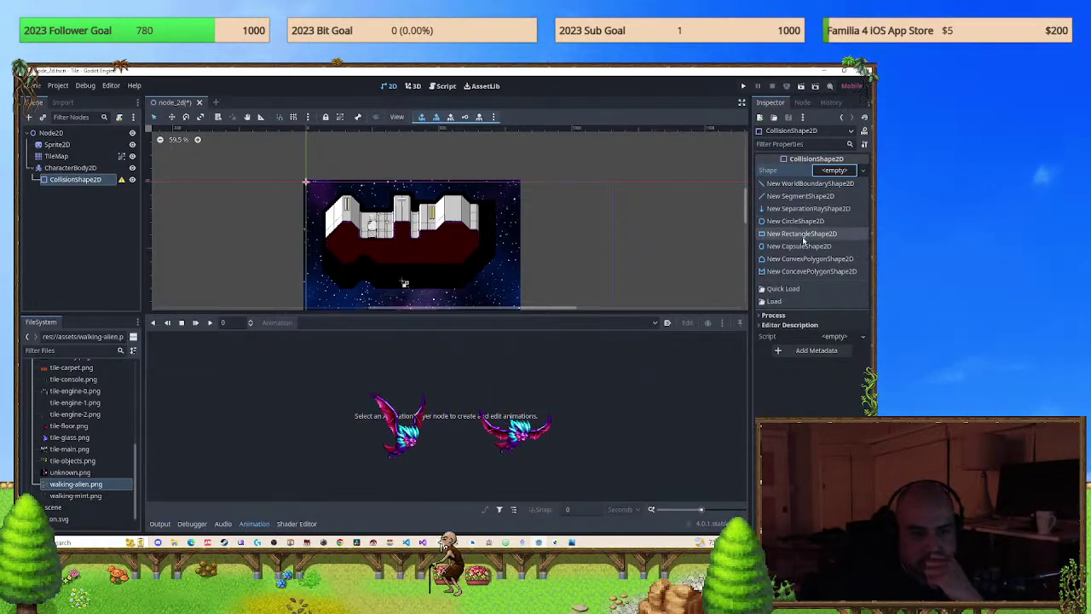
left_click(799, 247)
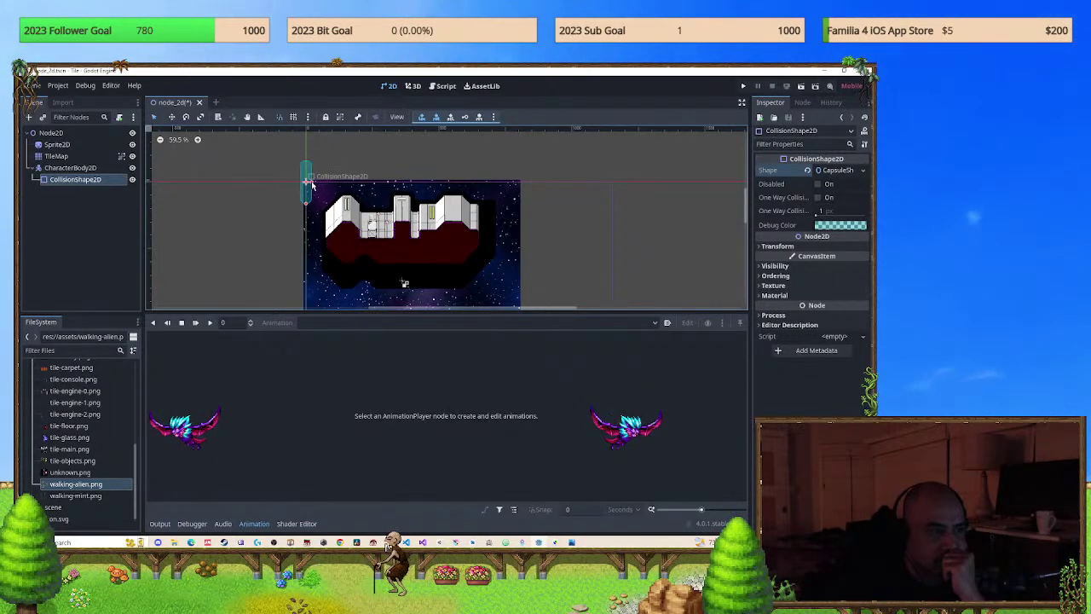
Shorten the capsule collision shape to about 72 px high and move it onto the room's floor below the leftmost wall section.
left_click(302, 209)
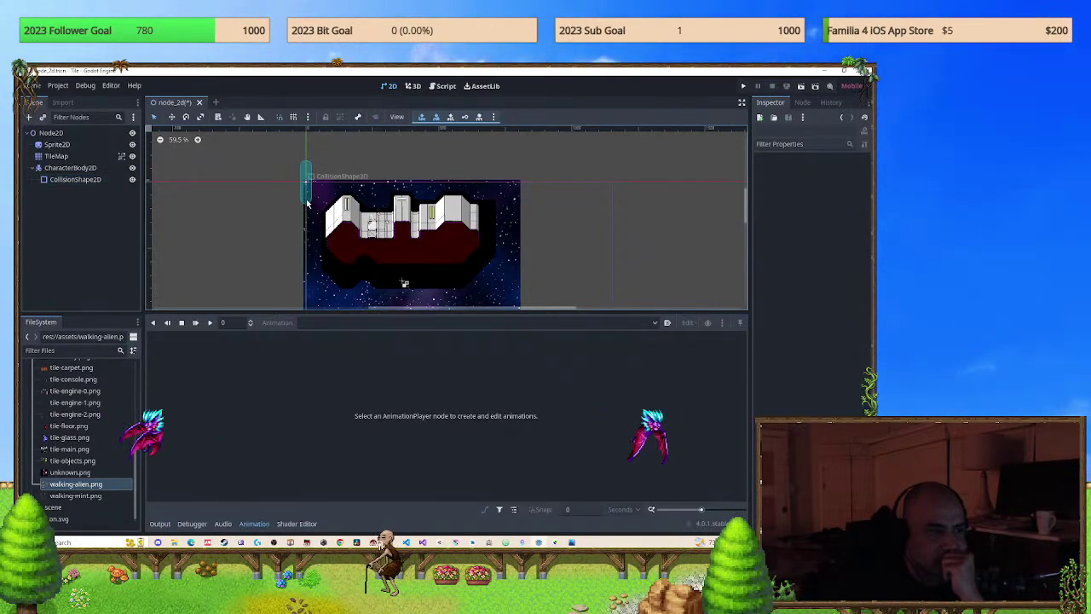
left_click(308, 201)
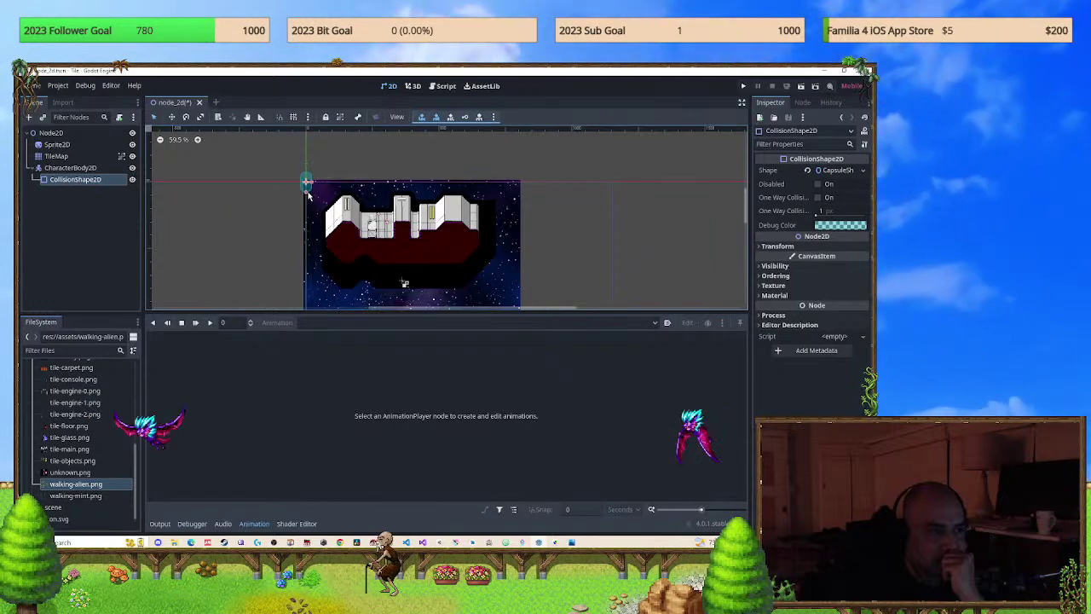
left_click_drag(310, 182, 347, 233)
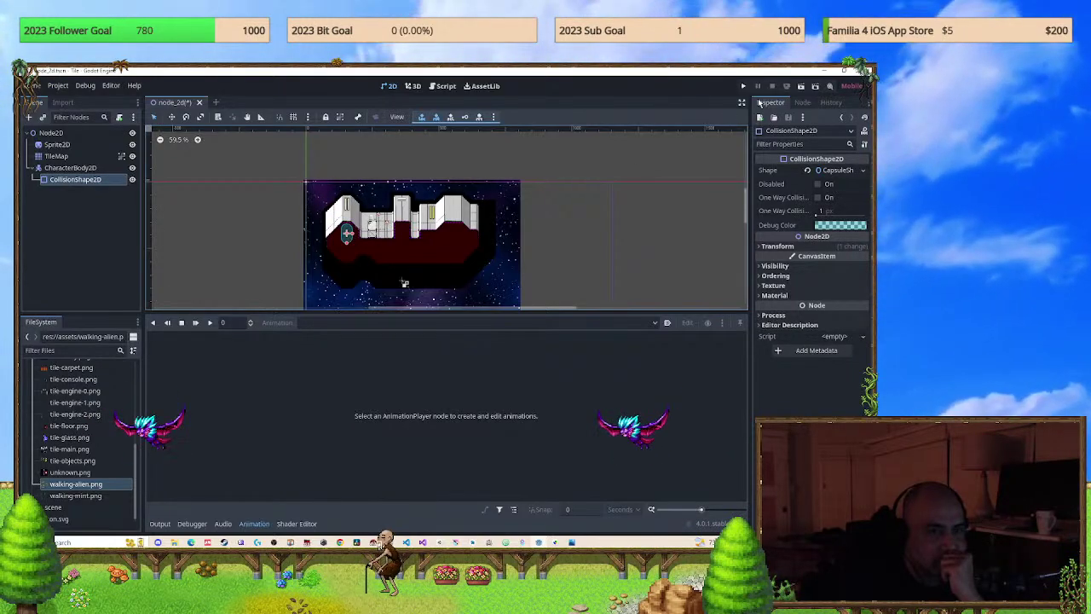
Test-run the project, and look through the Shader Editor, Animation, Audio, Debugger and Output tools with CharacterBody2D selected.
left_click(743, 85)
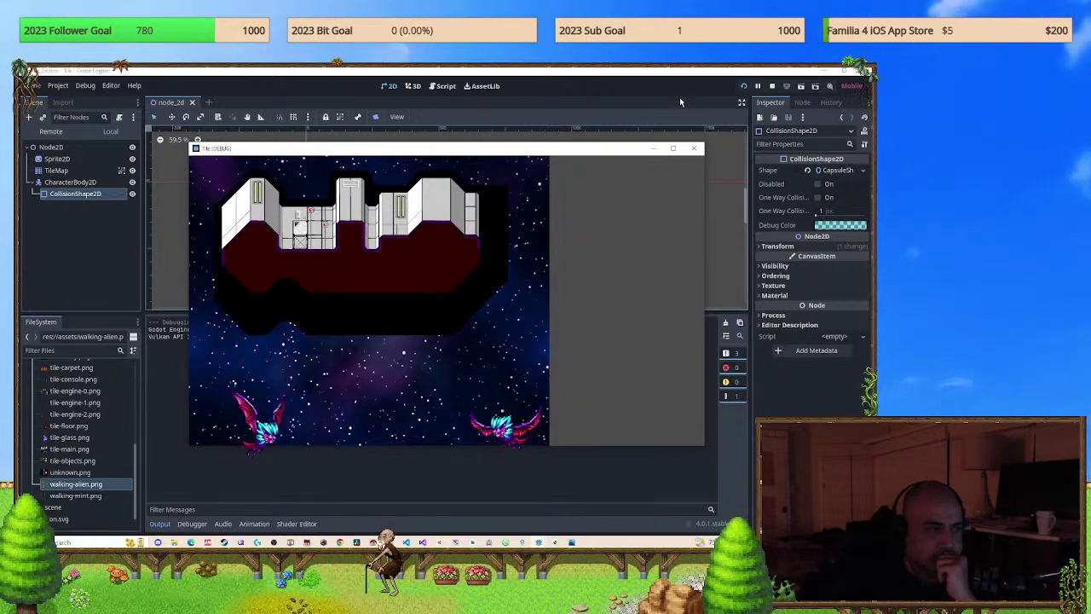
left_click(693, 147)
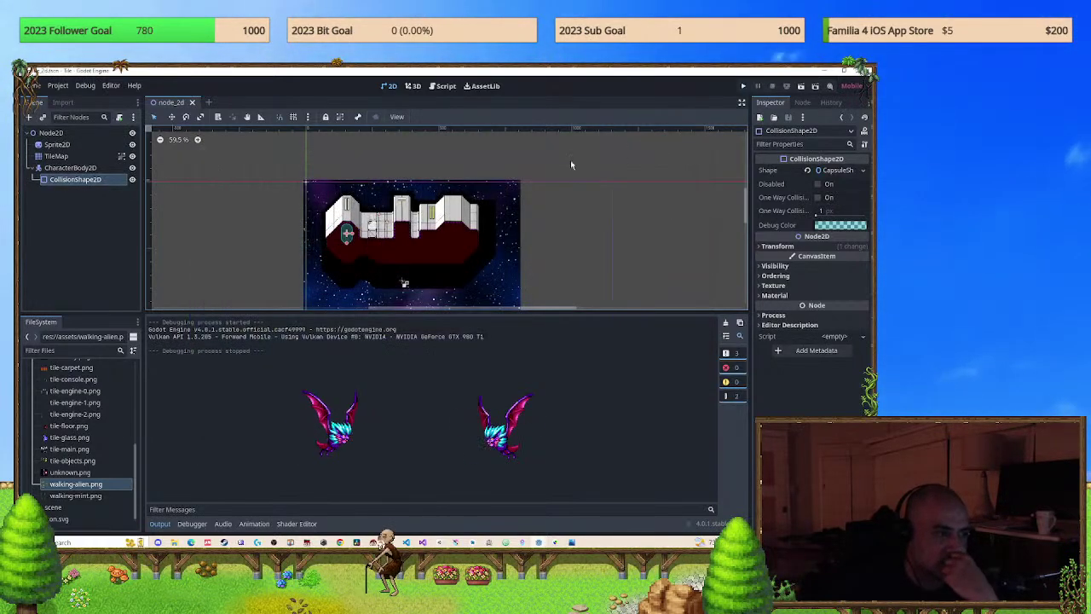
left_click(75, 168)
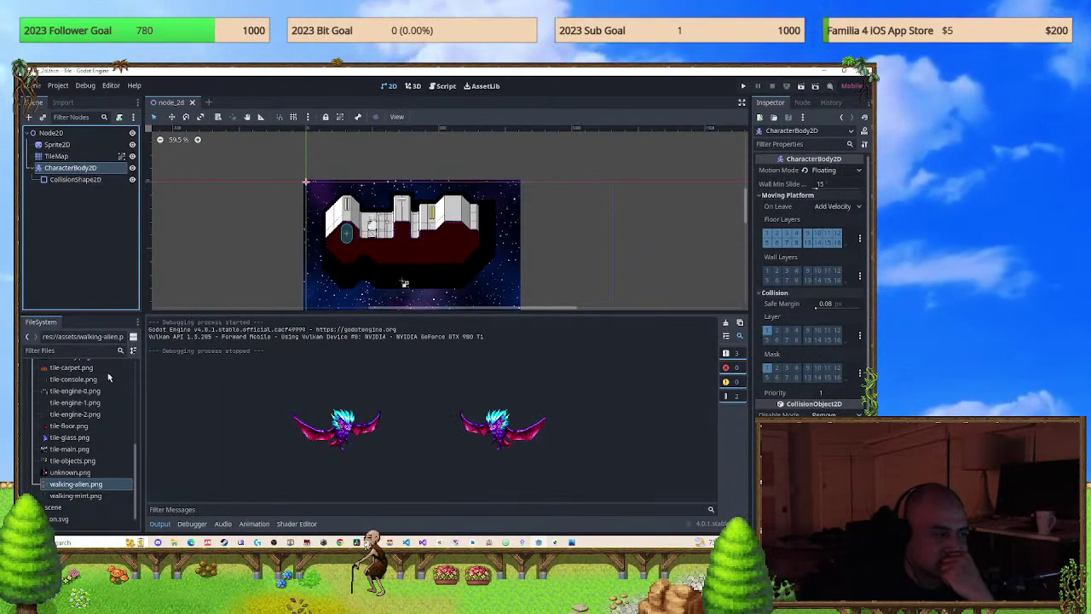
left_click(290, 524)
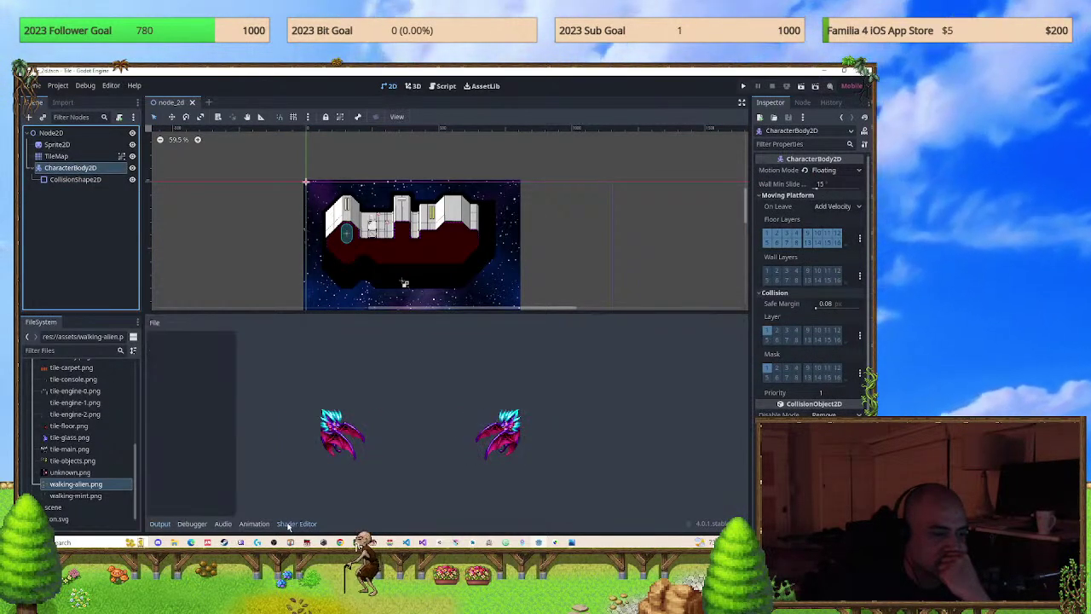
left_click(254, 524)
left_click(222, 523)
left_click(190, 523)
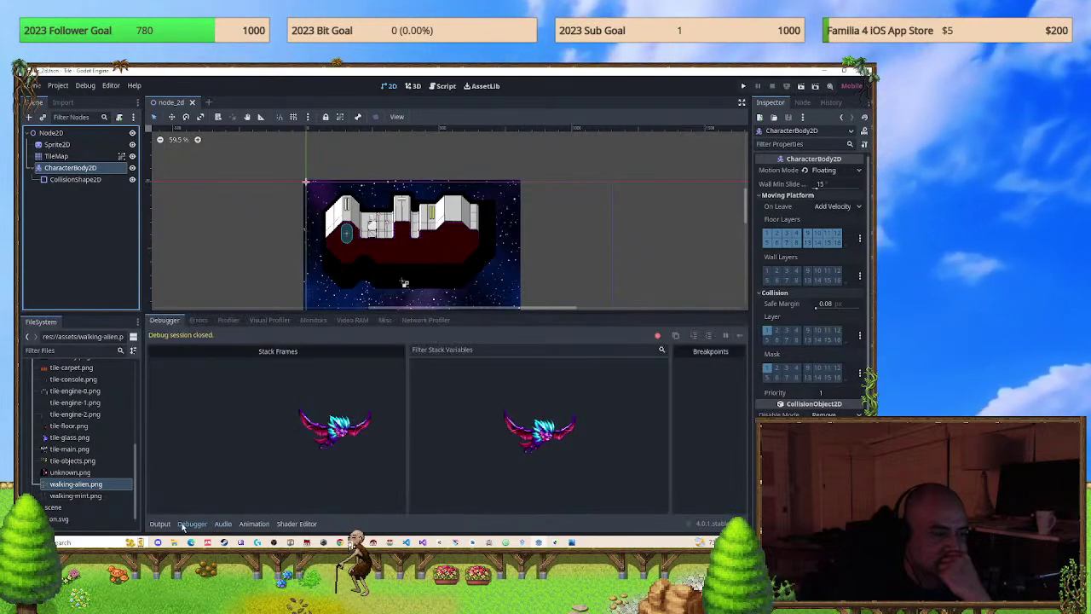
left_click(159, 524)
Check the capsule shape's properties and change the CollisionShape2D's debug color to a green with R 0 and G 162.
left_click(73, 180)
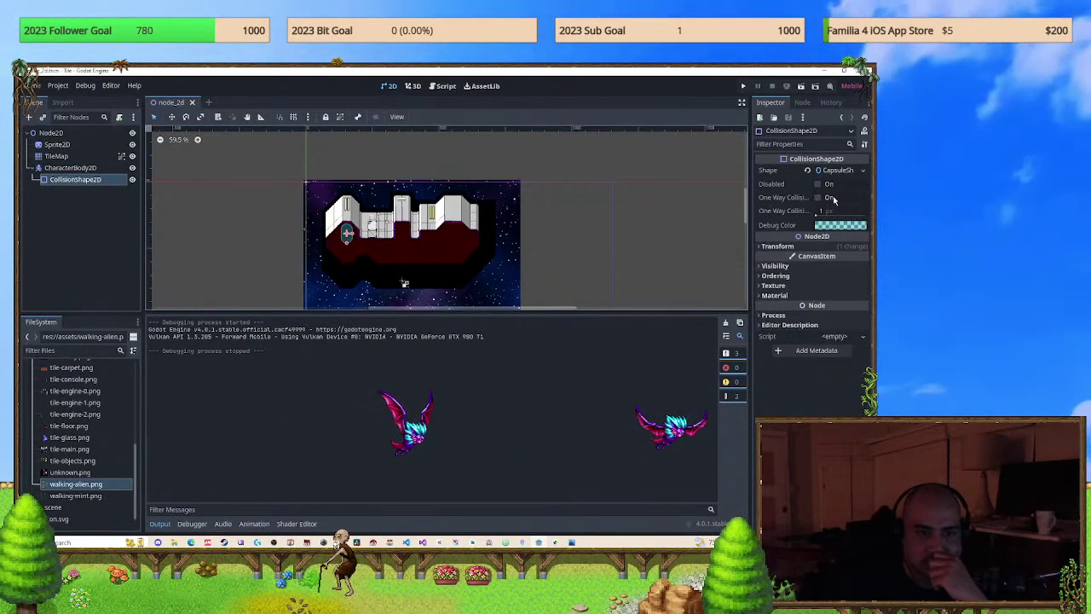
left_click(838, 170)
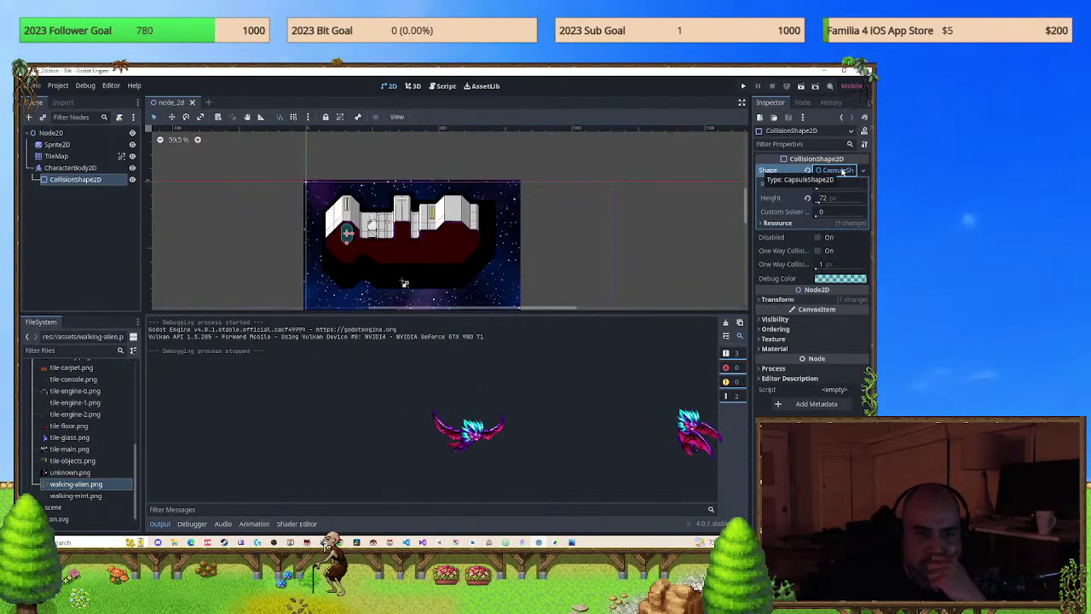
left_click(841, 170)
left_click(836, 225)
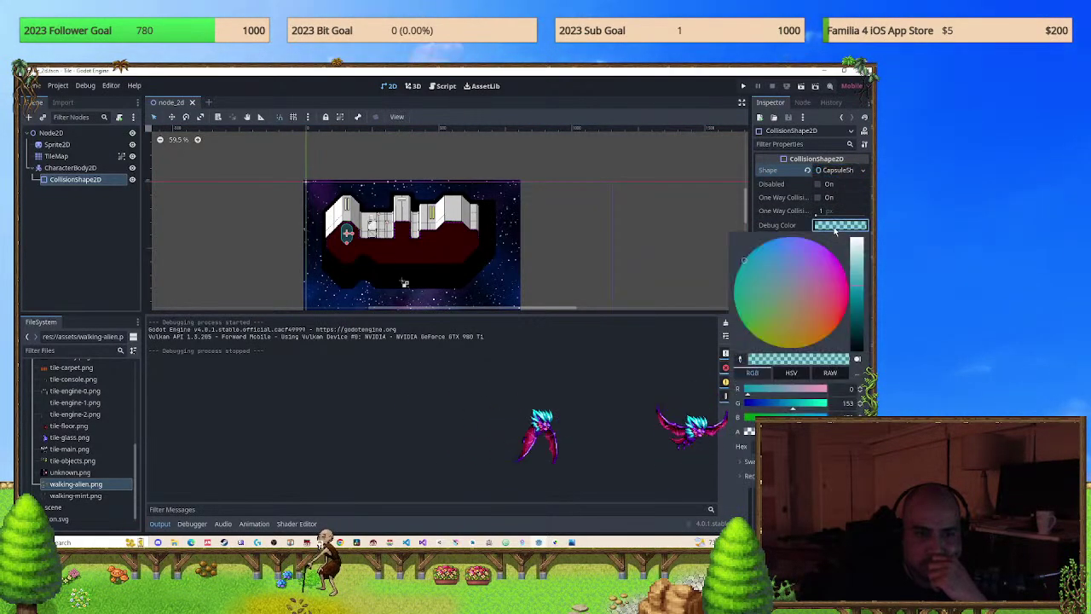
left_click_drag(816, 277, 842, 284)
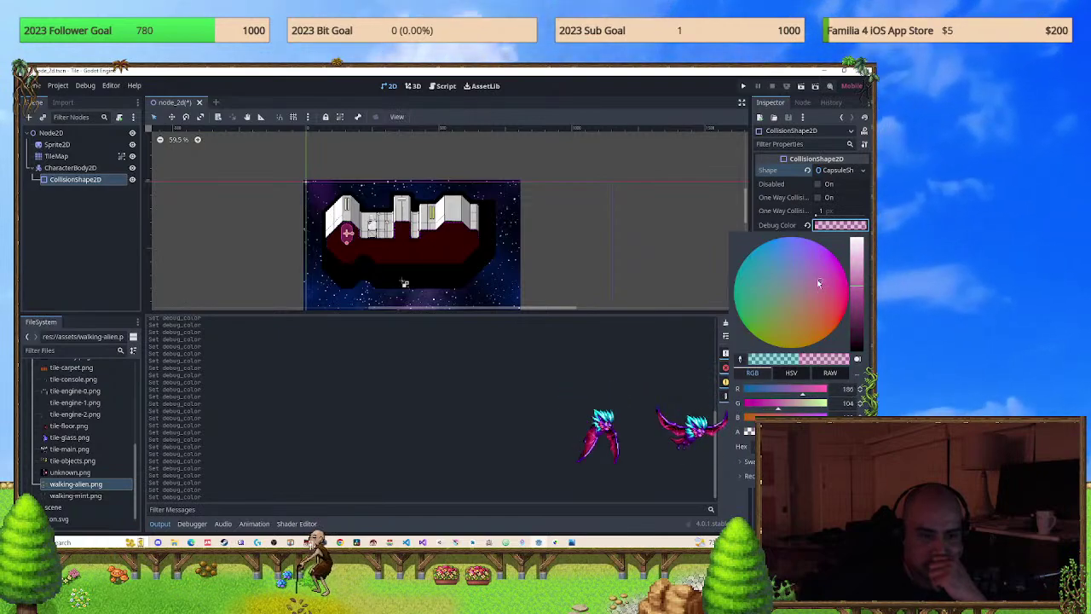
left_click_drag(839, 285, 702, 324)
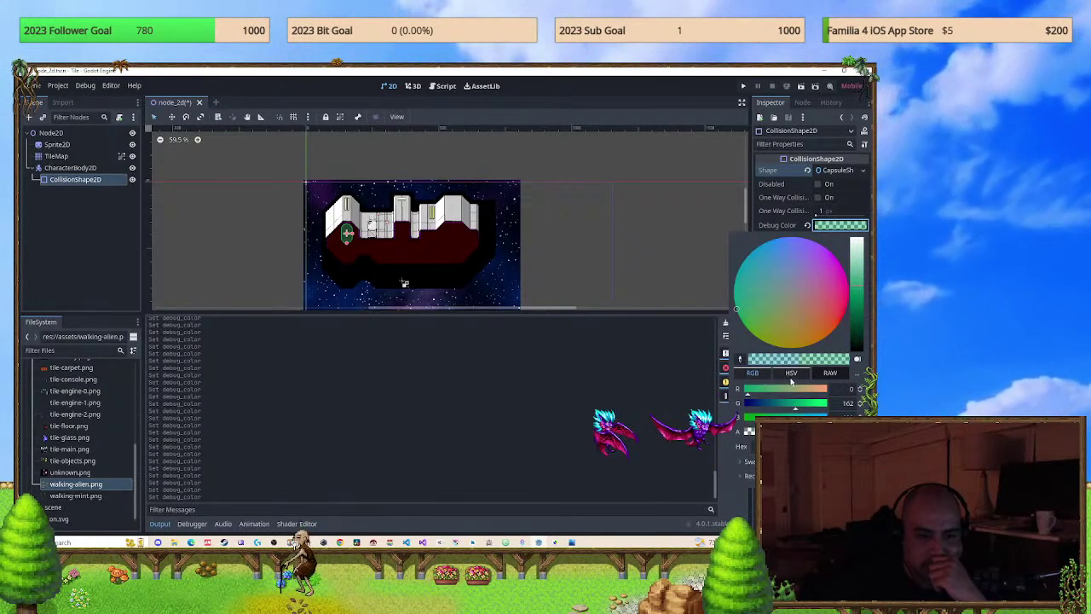
left_click(788, 208)
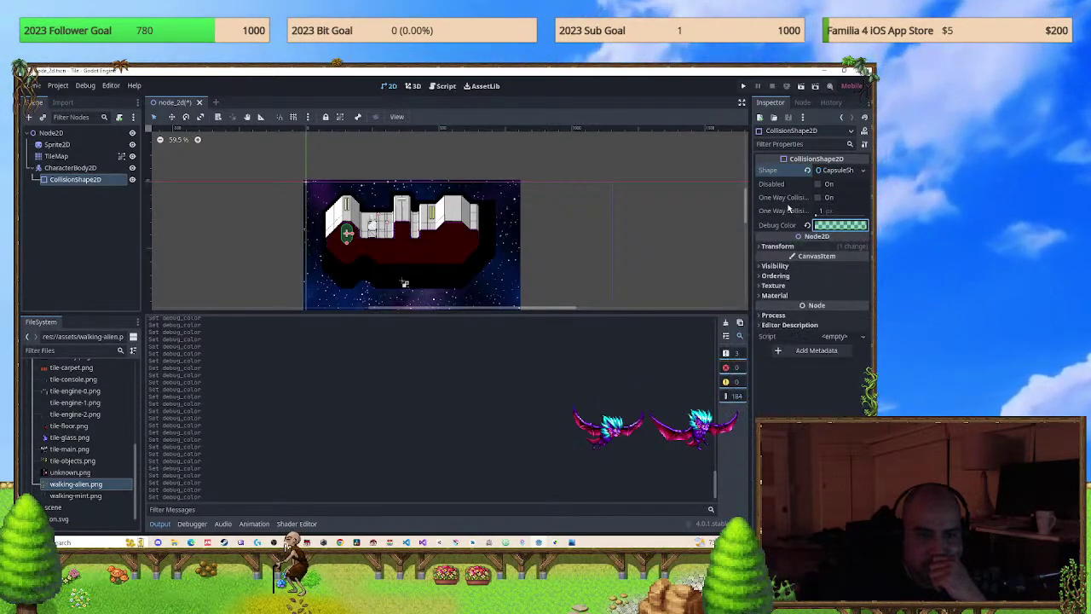
Expand the CollisionShape2D's Visibility properties and switch to the Twitch coding stream in the browser.
left_click(775, 266)
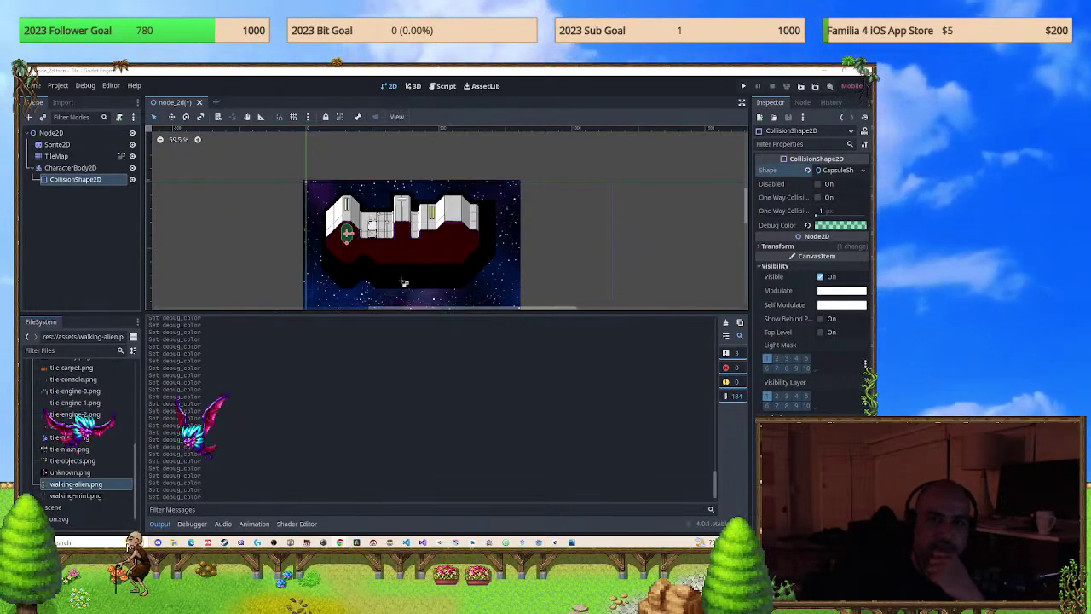
key("alt+Tab")
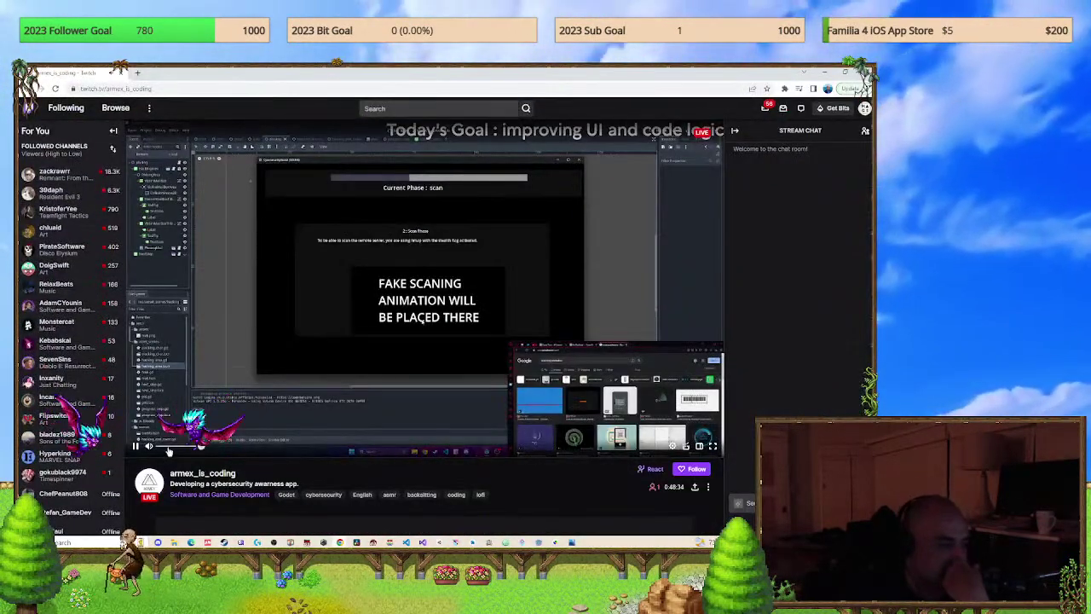